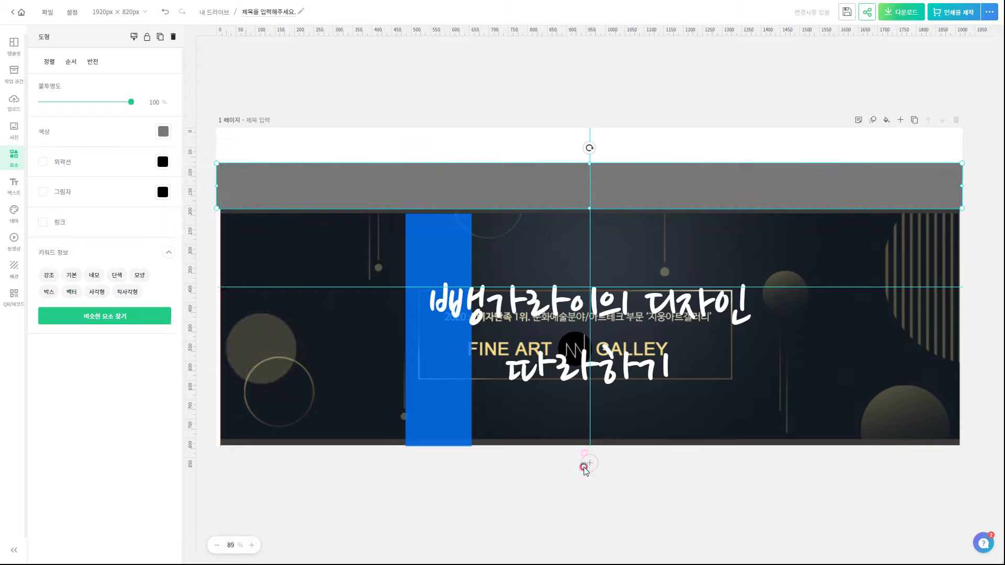
# In the layer list, move the grey bar beneath the 디자인1–5 menu labels
pyautogui.rightClick(314, 179)
pyautogui.click(359, 389)
pyautogui.moveTo(885, 101); pyautogui.dragTo(938, 155)
pyautogui.click(994, 35)
# Browse the 겨울 photo results, then place and delete a snowy-forest photo
pyautogui.click(14, 131)
pyautogui.click(158, 92)
pyautogui.scroll(-1, 116, 329)
pyautogui.scroll(-8, 117, 333)
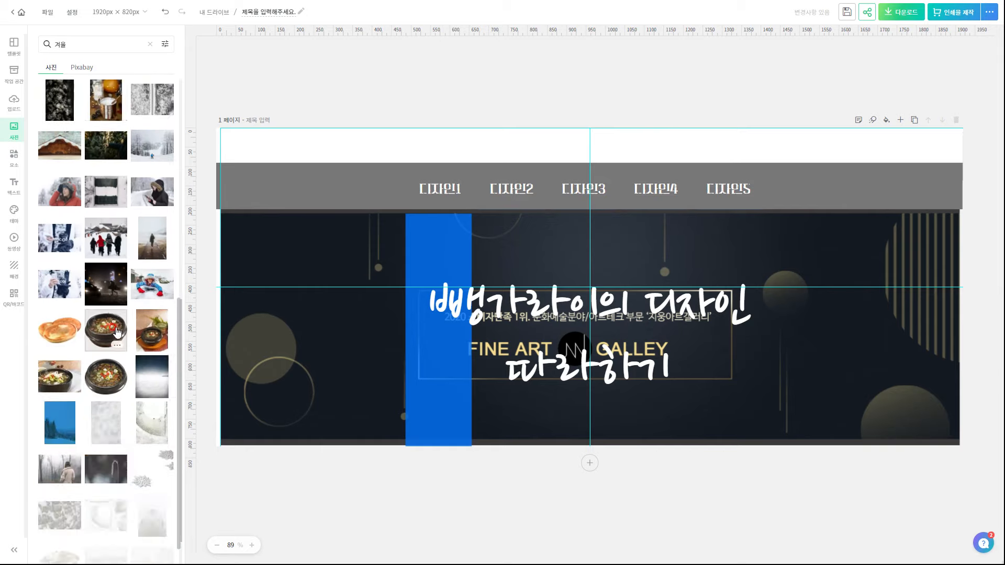
pyautogui.moveTo(52, 347); pyautogui.dragTo(251, 273)
pyautogui.moveTo(353, 319); pyautogui.dragTo(305, 143)
pyautogui.moveTo(598, 444); pyautogui.dragTo(632, 490)
pyautogui.press('Delete')
# Add the snowy-sky photo, enlarge it over the banner and send it behind the title
pyautogui.scroll(-11, 112, 399)
pyautogui.scroll(-2, 109, 361)
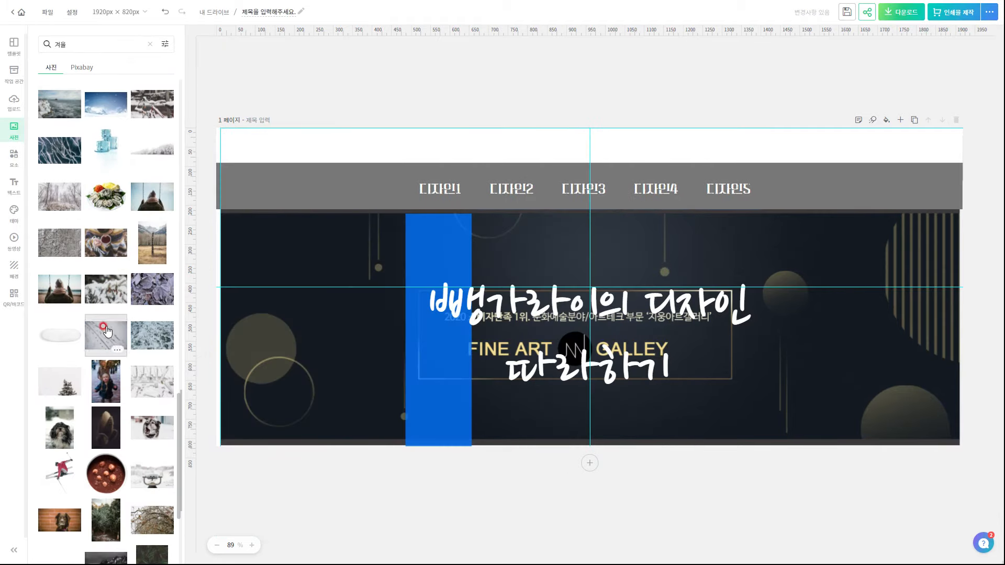
pyautogui.click(107, 103)
pyautogui.moveTo(495, 343); pyautogui.dragTo(234, 493)
pyautogui.moveTo(684, 231); pyautogui.dragTo(950, 160)
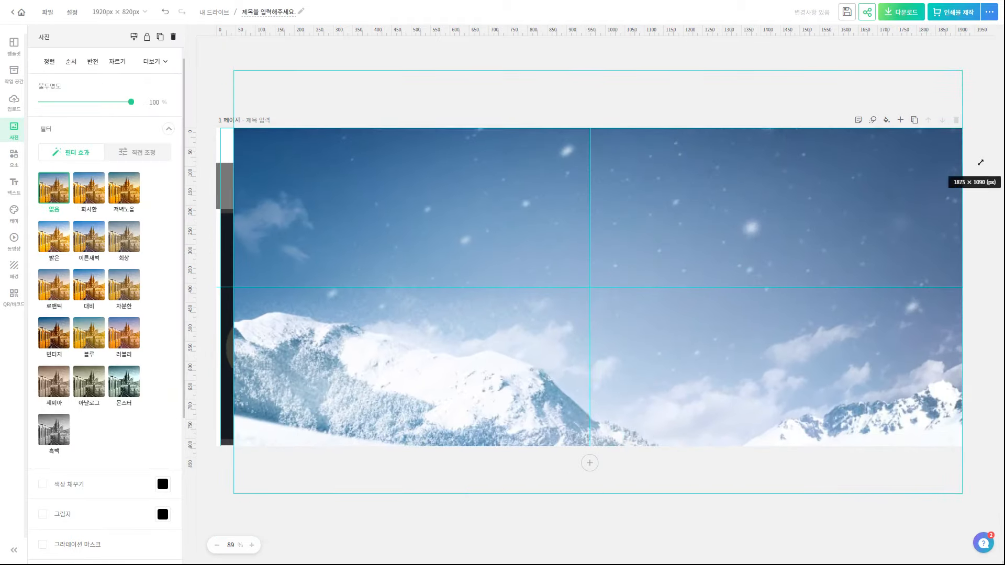
pyautogui.moveTo(234, 128); pyautogui.dragTo(213, 63)
pyautogui.moveTo(814, 469)
pyautogui.mouseDown()
pyautogui.moveTo(812, 493)
pyautogui.moveTo(808, 457)
pyautogui.mouseUp()
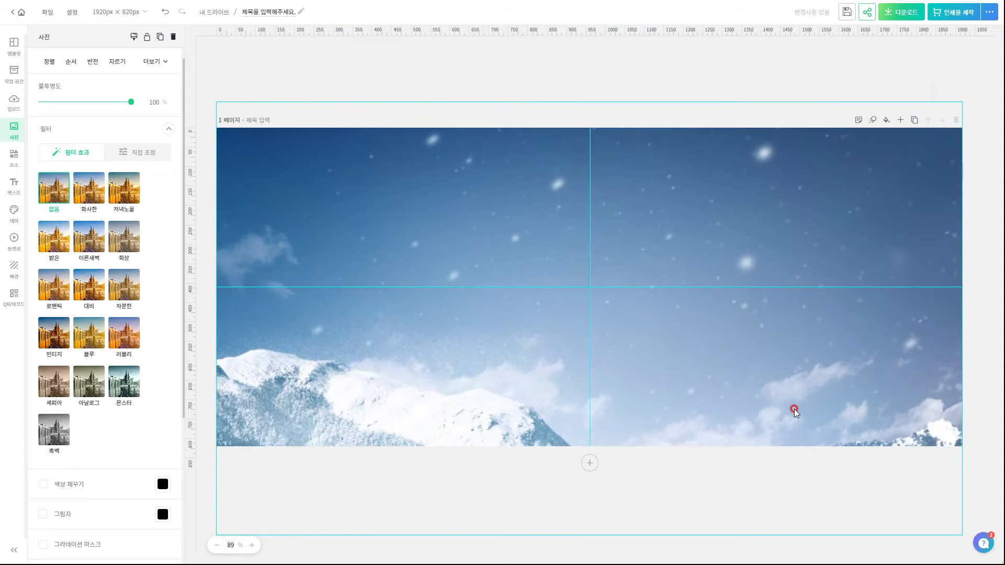
pyautogui.moveTo(923, 63); pyautogui.dragTo(925, 188)
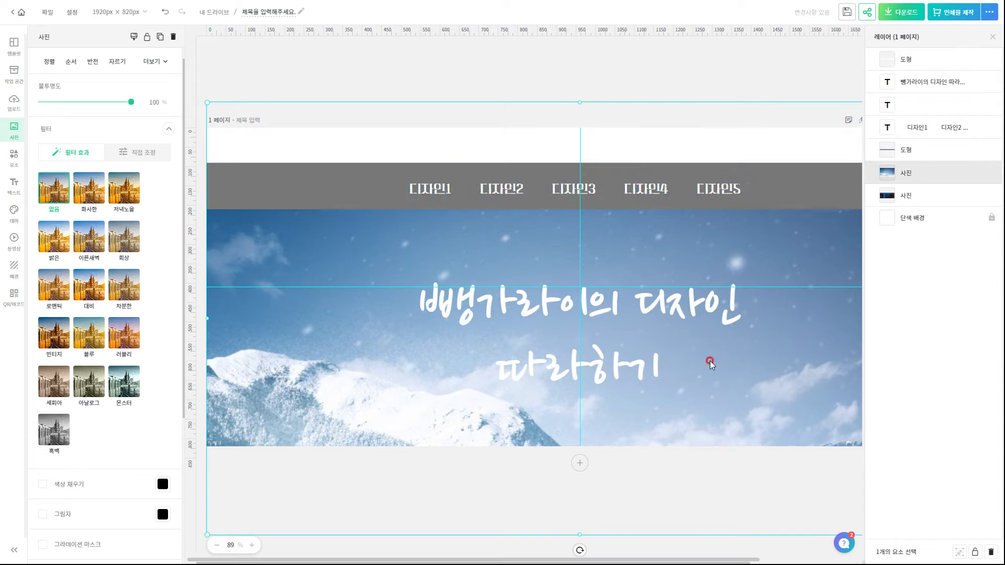
# Give the title a drop shadow with direction 0 and sky blue sampled from the photo
pyautogui.click(659, 61)
pyautogui.click(993, 36)
pyautogui.click(701, 308)
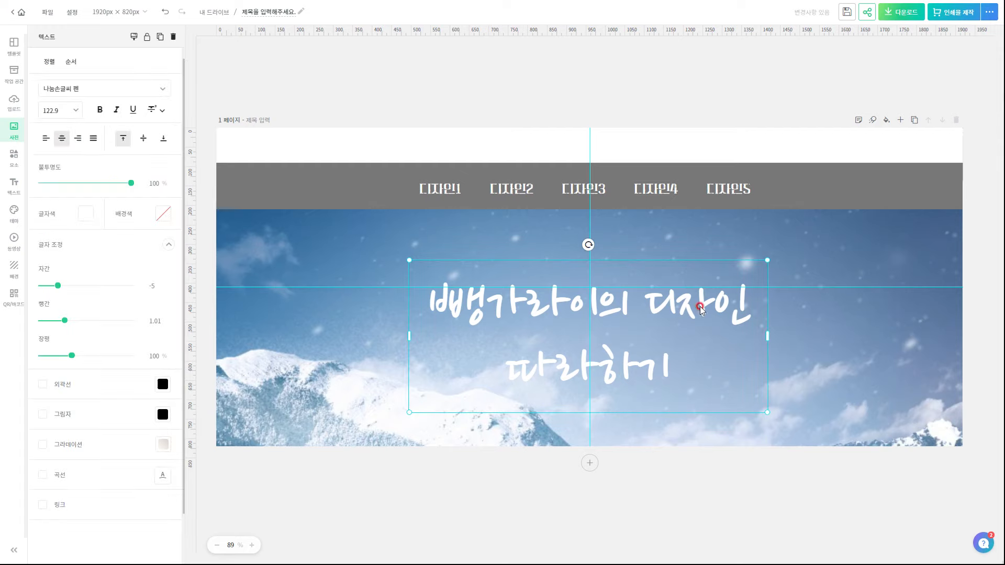
pyautogui.click(42, 414)
pyautogui.moveTo(94, 456); pyautogui.dragTo(35, 460)
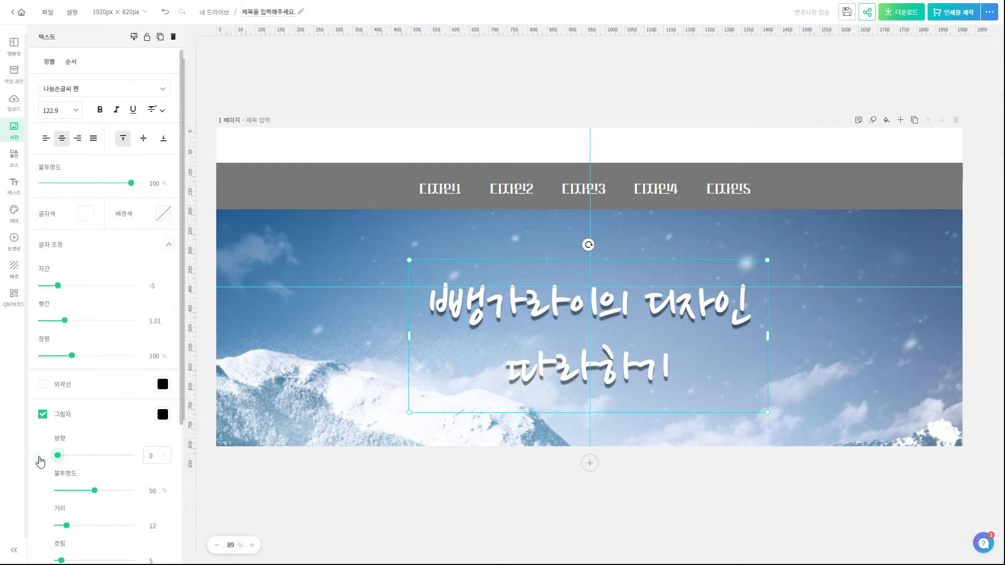
pyautogui.click(163, 415)
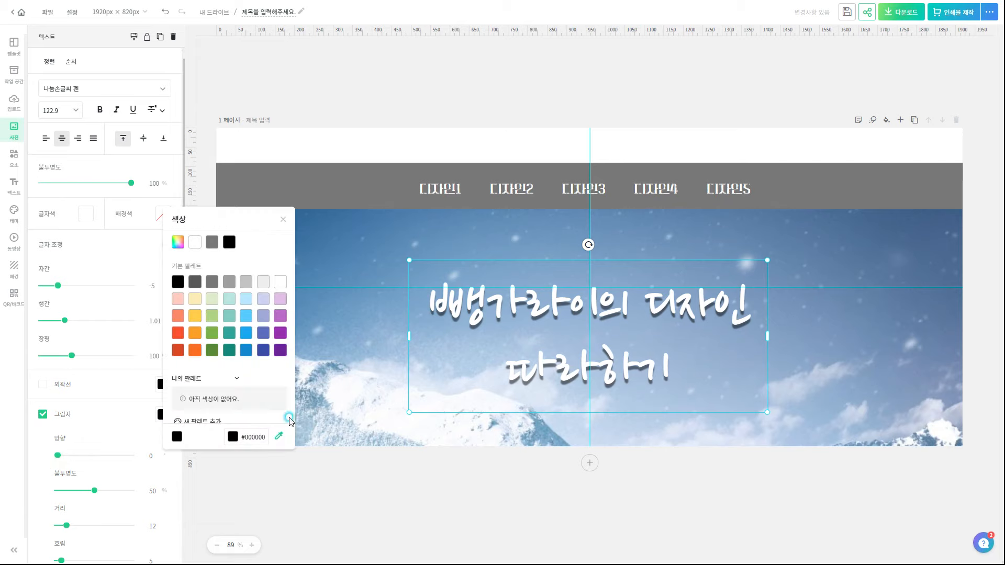
pyautogui.click(277, 432)
pyautogui.click(300, 295)
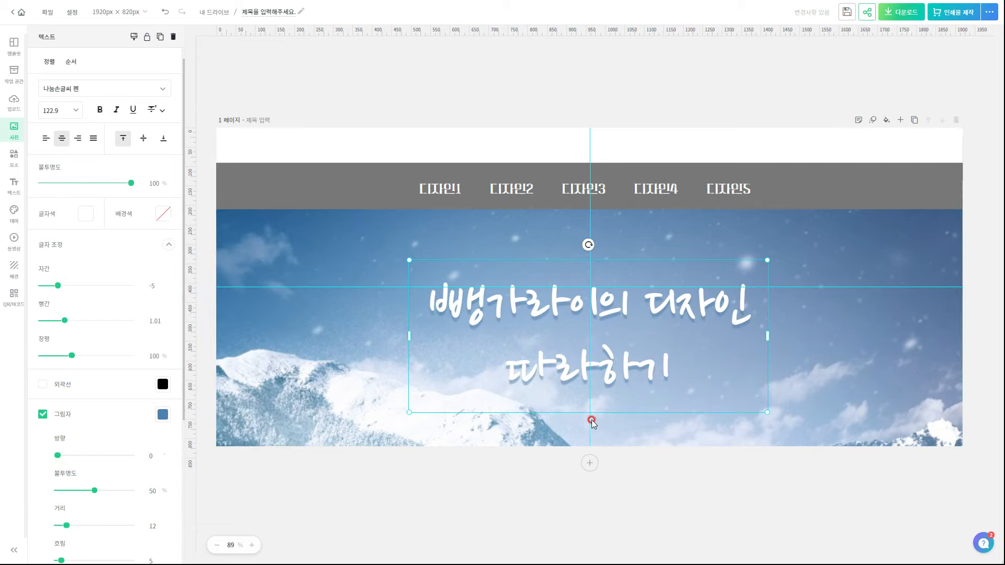
# Set the grey menu bar's opacity to 63%
pyautogui.click(361, 182)
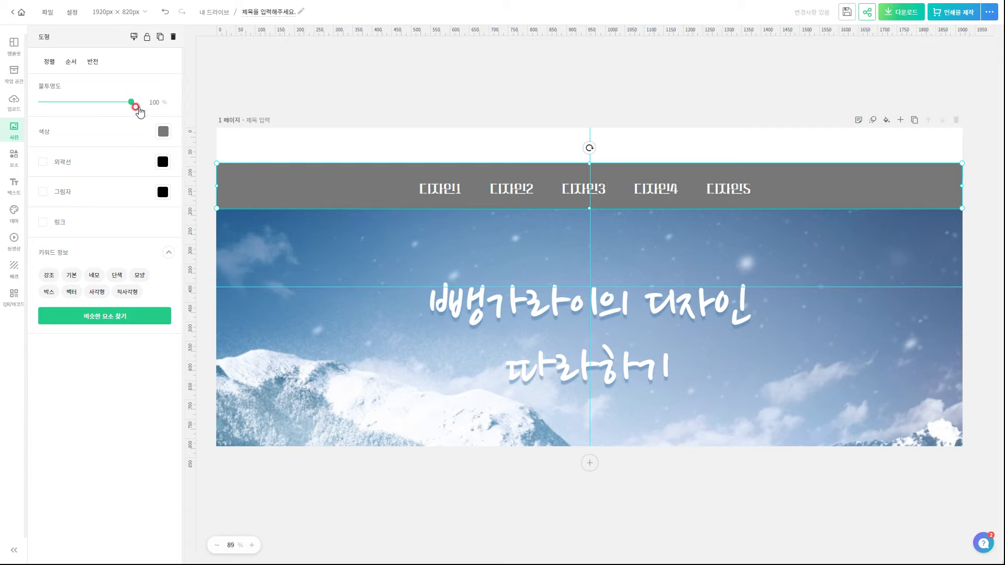
pyautogui.moveTo(126, 103); pyautogui.dragTo(101, 109)
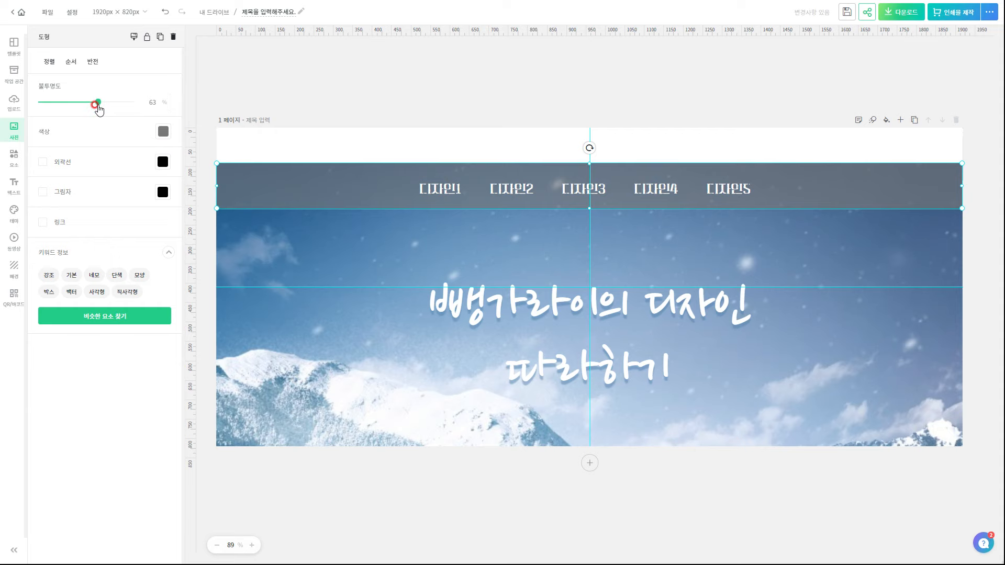
pyautogui.click(433, 492)
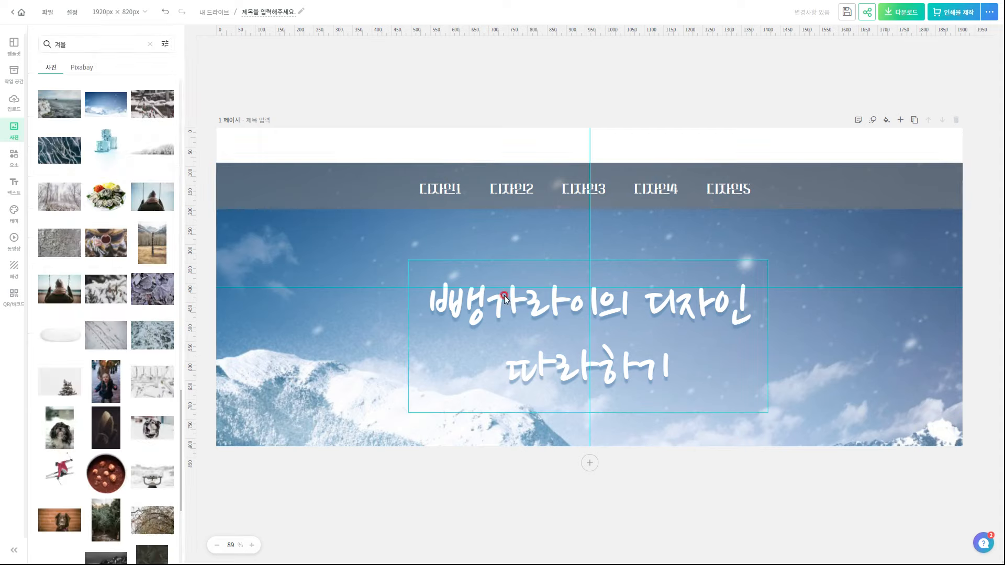
pyautogui.click(355, 190)
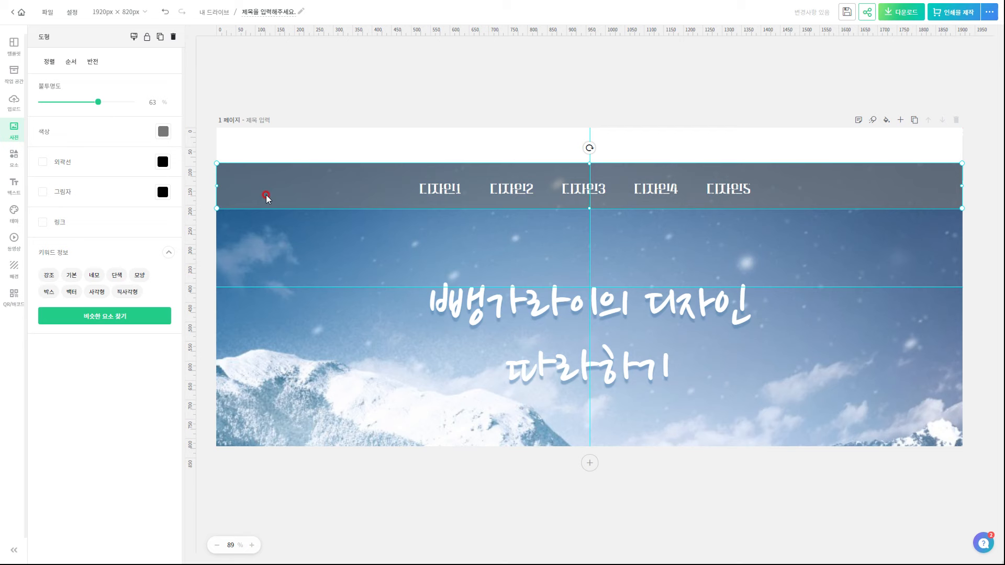
# Undo the last change and set the canvas width to 2000 px
pyautogui.hotkey('ctrl', 'z')
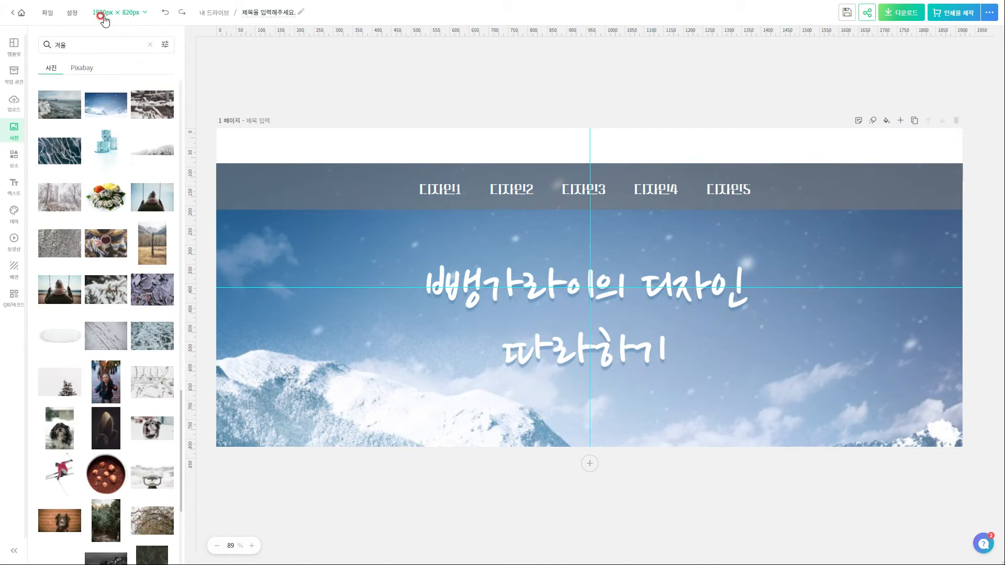
pyautogui.click(103, 14)
pyautogui.click(181, 77)
pyautogui.click(174, 84)
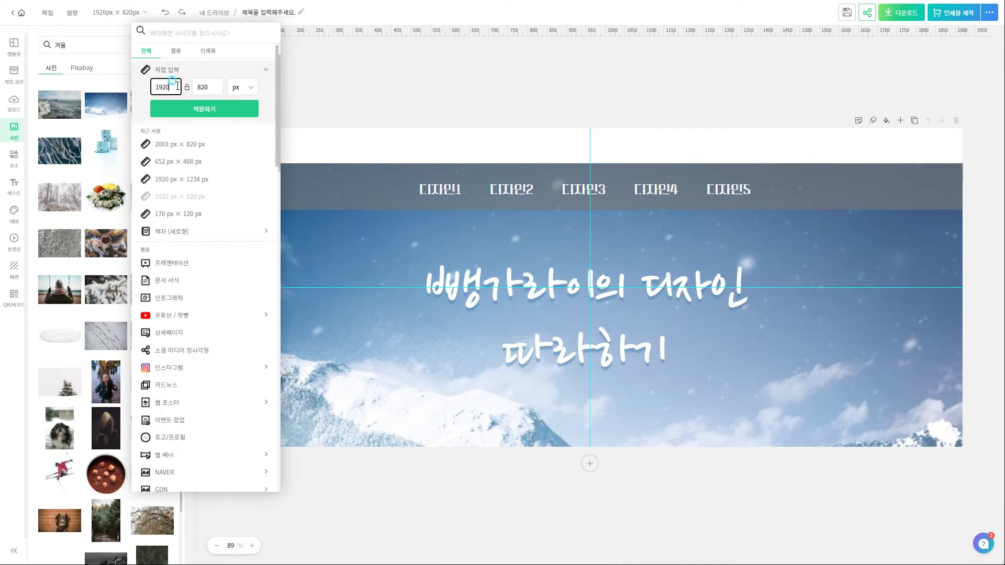
pyautogui.hotkey('ctrl', 'a')
pyautogui.write('2000')
pyautogui.click(209, 112)
# Stretch the white top strip, grey menu bar and snowy photo to both page edges
pyautogui.click(909, 159)
pyautogui.moveTo(948, 152); pyautogui.dragTo(962, 151)
pyautogui.moveTo(231, 151); pyautogui.dragTo(216, 150)
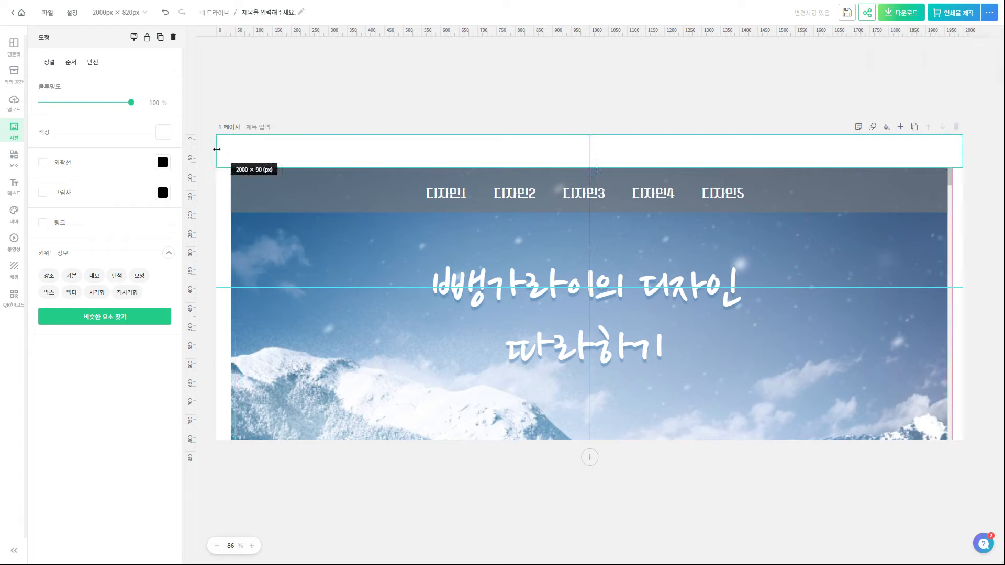
pyautogui.click(250, 185)
pyautogui.moveTo(231, 203); pyautogui.dragTo(216, 173)
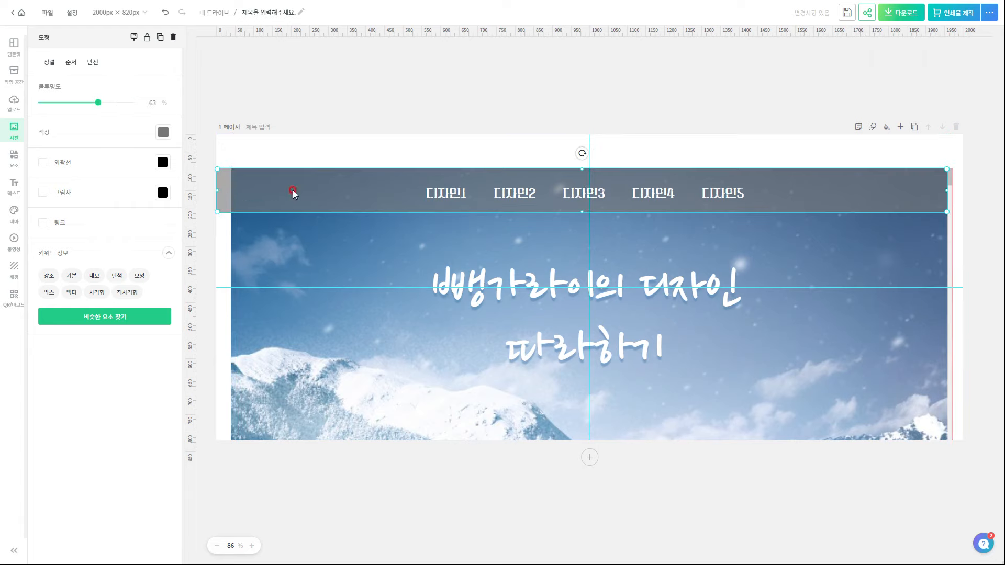
pyautogui.moveTo(943, 188); pyautogui.dragTo(963, 190)
pyautogui.click(254, 347)
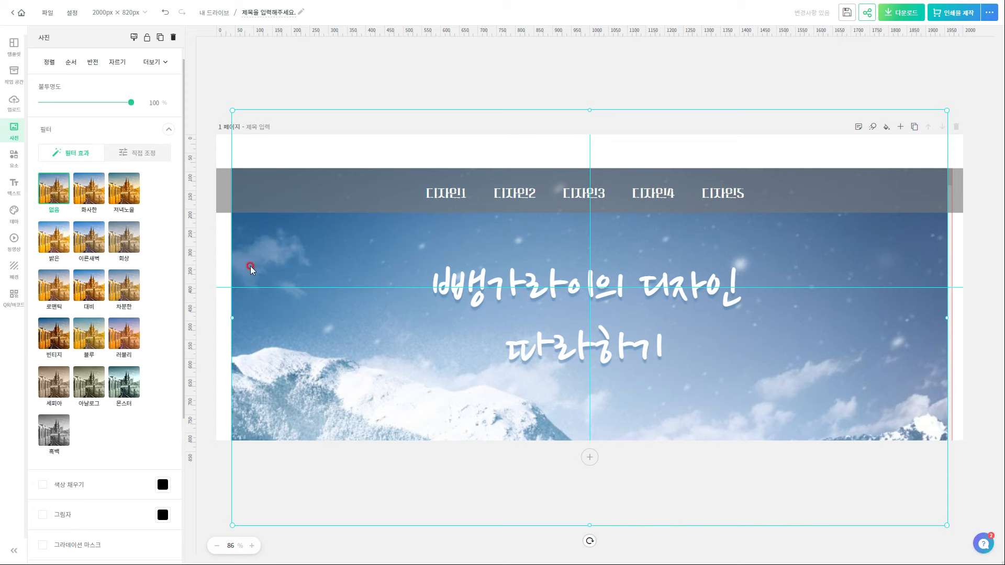
pyautogui.moveTo(232, 110); pyautogui.dragTo(217, 95)
pyautogui.moveTo(947, 95)
pyautogui.mouseDown()
pyautogui.moveTo(1001, 99)
pyautogui.moveTo(959, 95)
pyautogui.mouseUp()
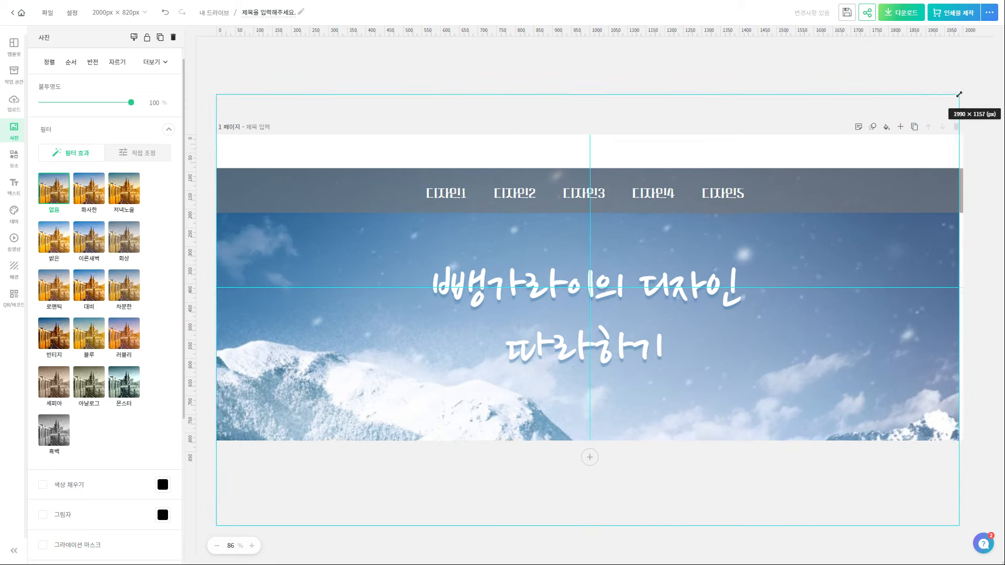
pyautogui.click(901, 27)
pyautogui.click(906, 14)
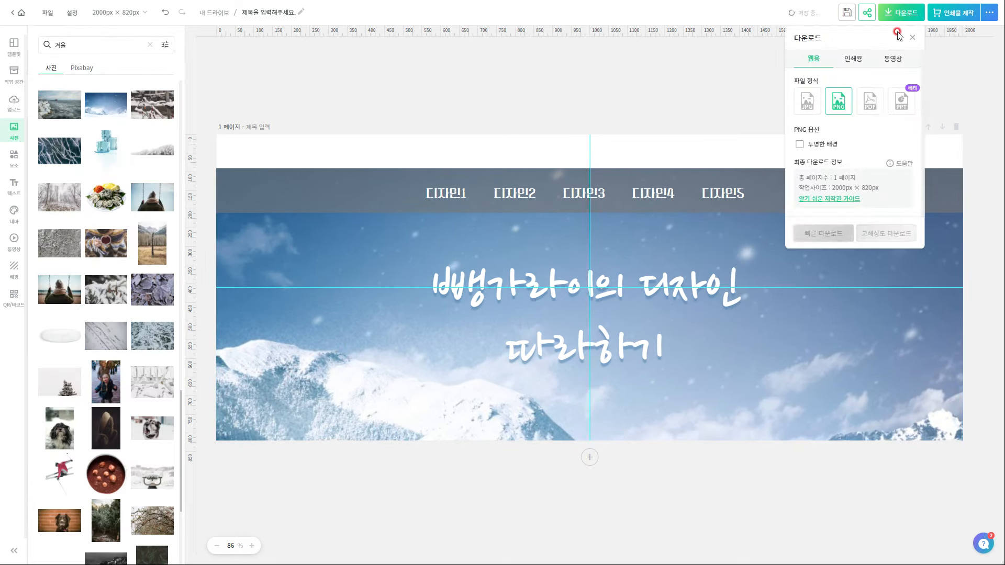
# Download the banner as a high-resolution PNG
pyautogui.click(823, 231)
pyautogui.click(896, 236)
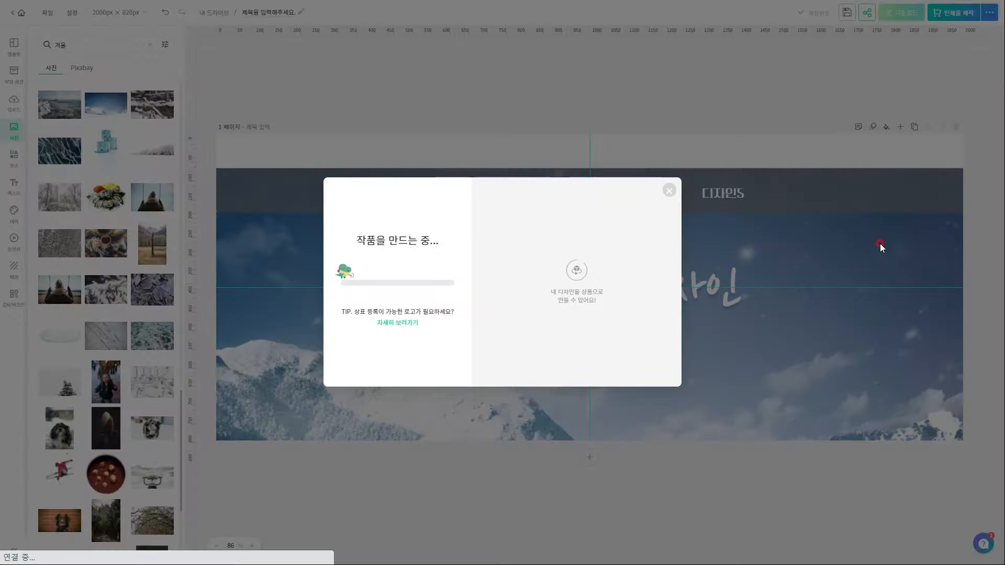
pyautogui.click(144, 14)
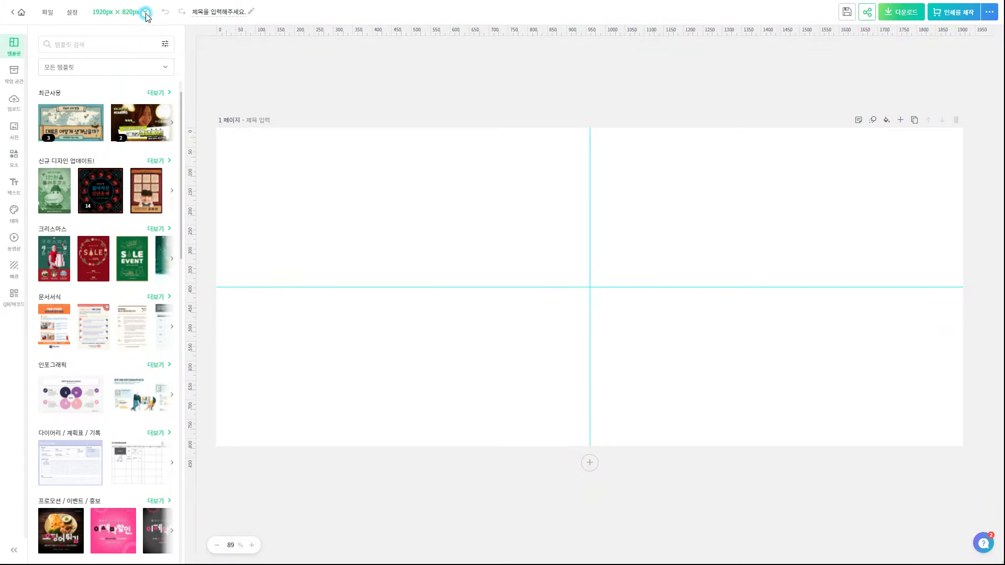
# Resize a blank design to 170×120 px and download it as a transparent-background PNG
pyautogui.click(174, 72)
pyautogui.click(176, 86)
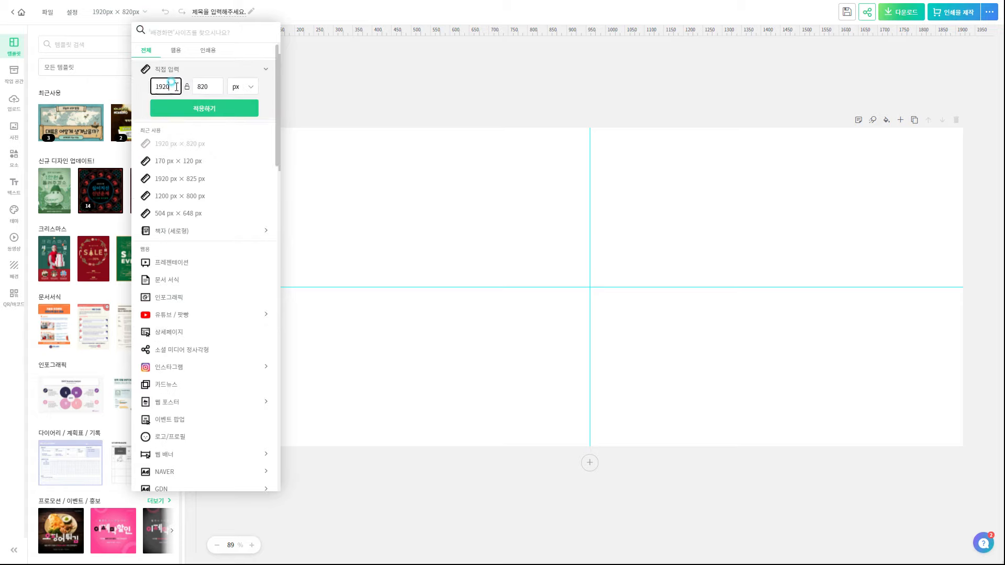
pyautogui.press('BackSpace')
pyautogui.press('BackSpace')
pyautogui.press('BackSpace')
pyautogui.write('170')
pyautogui.doubleClick(199, 85)
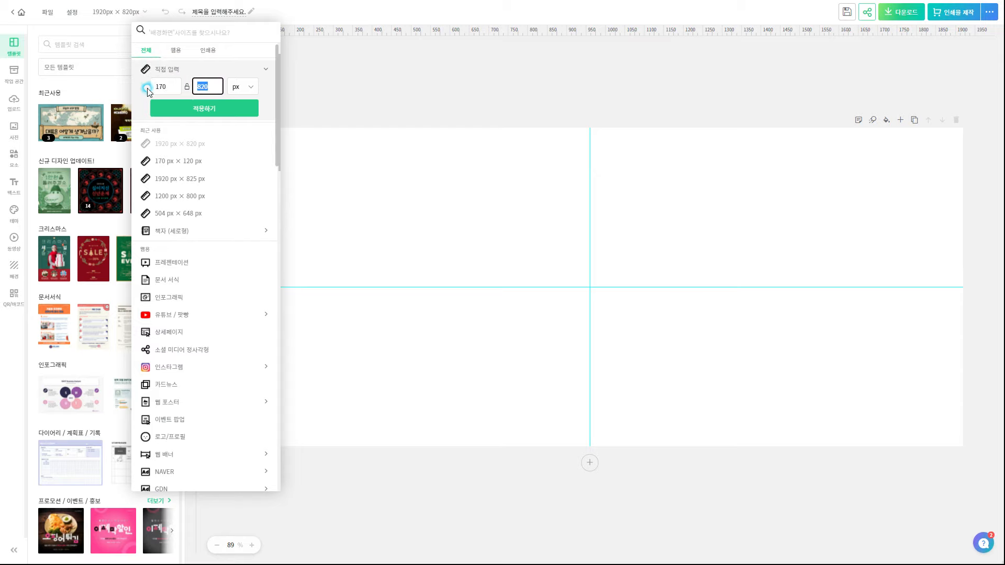
pyautogui.write('120')
pyautogui.click(203, 107)
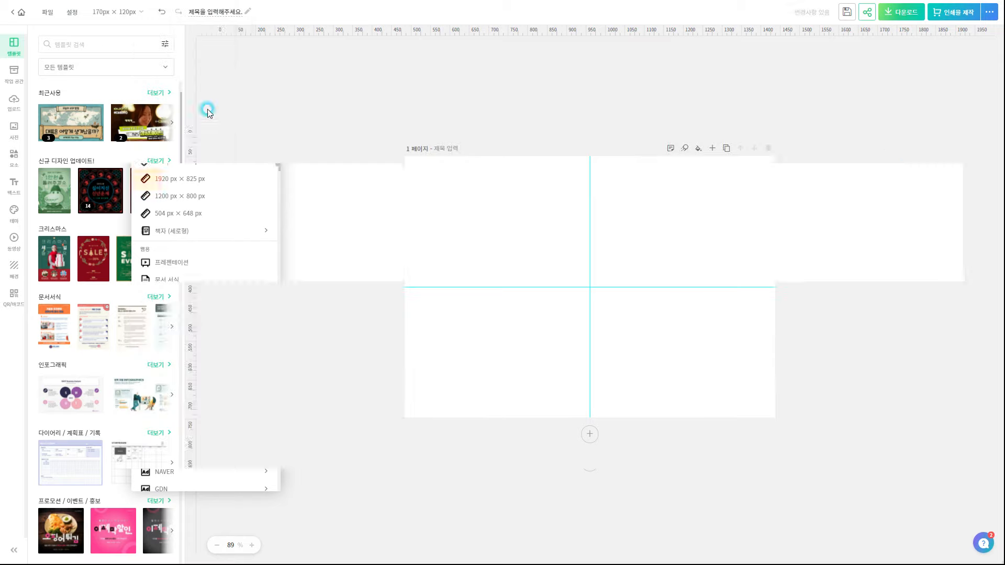
pyautogui.click(914, 21)
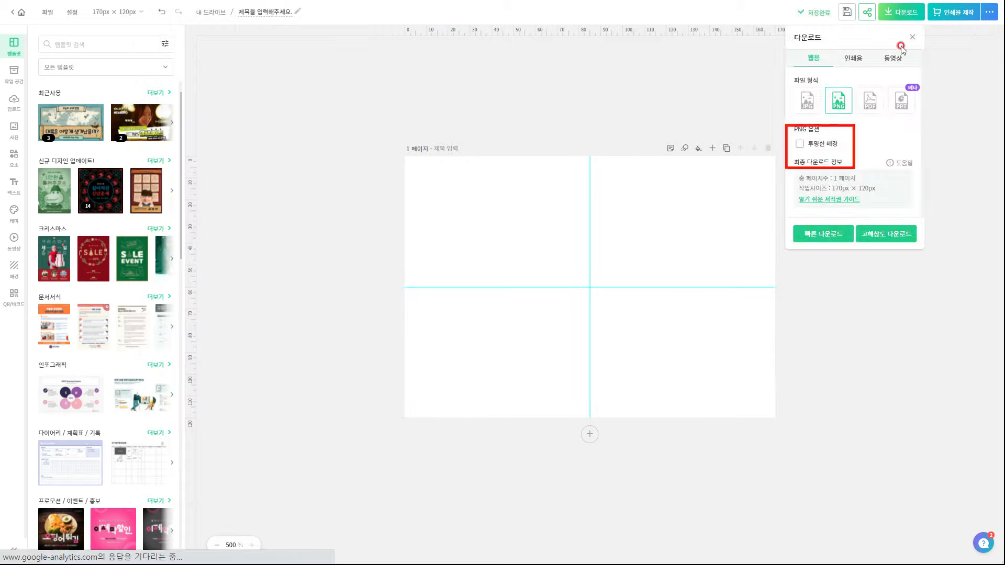
pyautogui.click(813, 145)
pyautogui.click(836, 233)
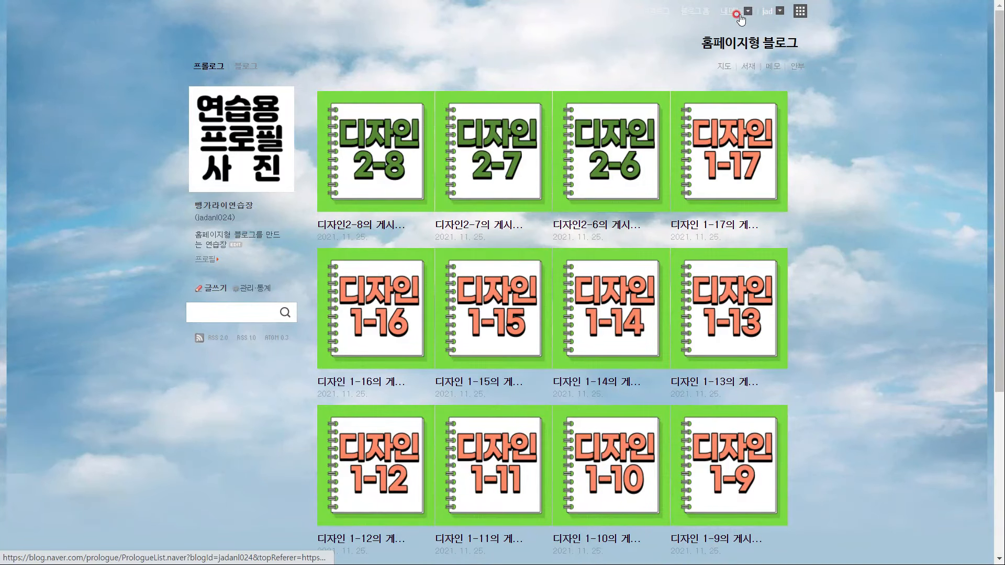
# Upload the downloaded banner PNG as the skin background's top area and apply it
pyautogui.click(737, 13)
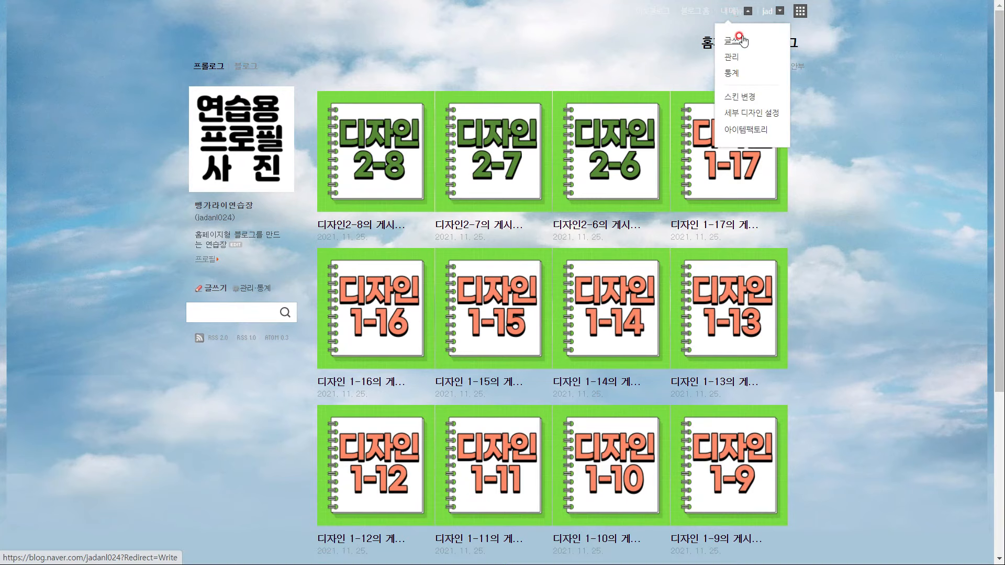
pyautogui.click(752, 113)
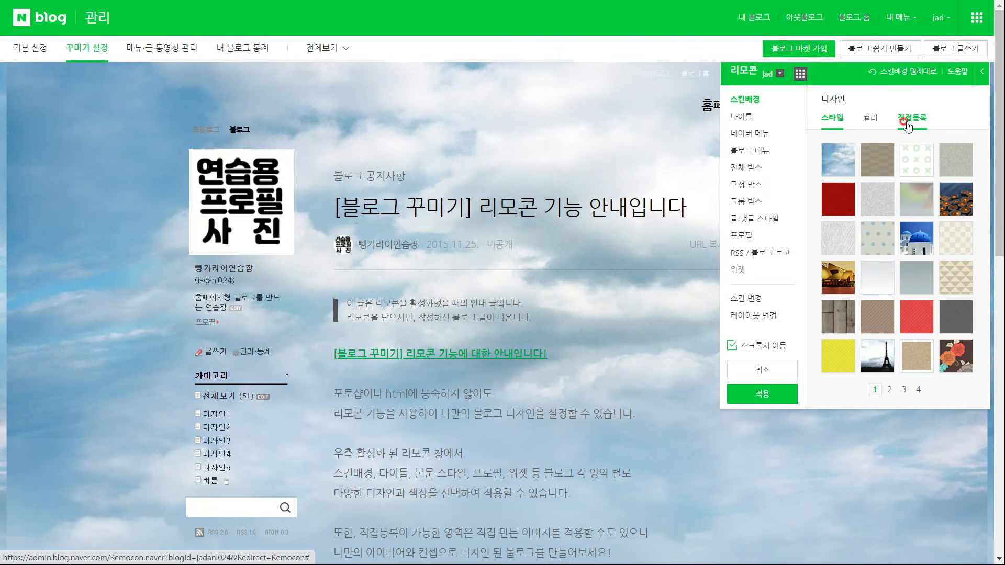
pyautogui.click(907, 123)
pyautogui.click(935, 172)
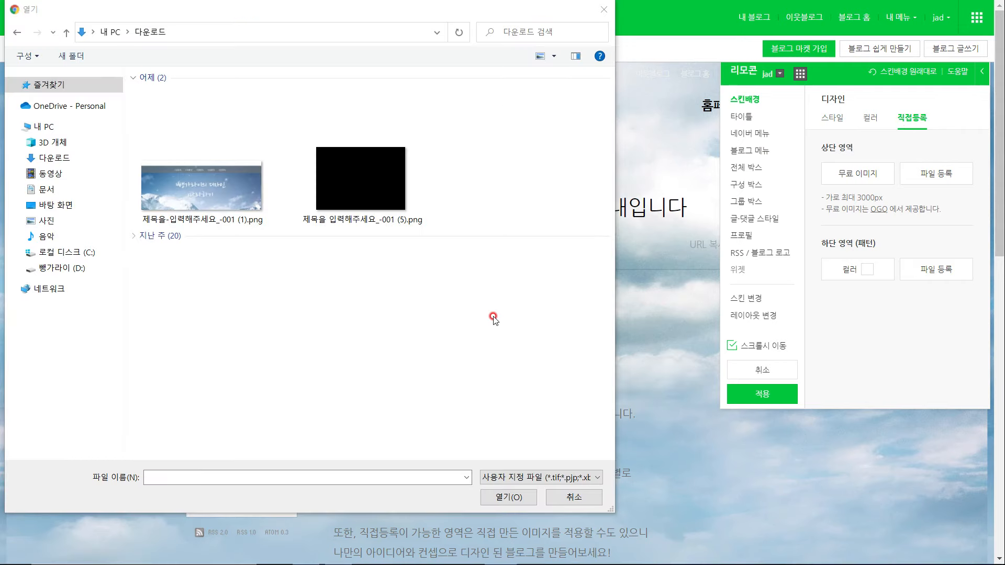
pyautogui.click(209, 189)
pyautogui.click(510, 498)
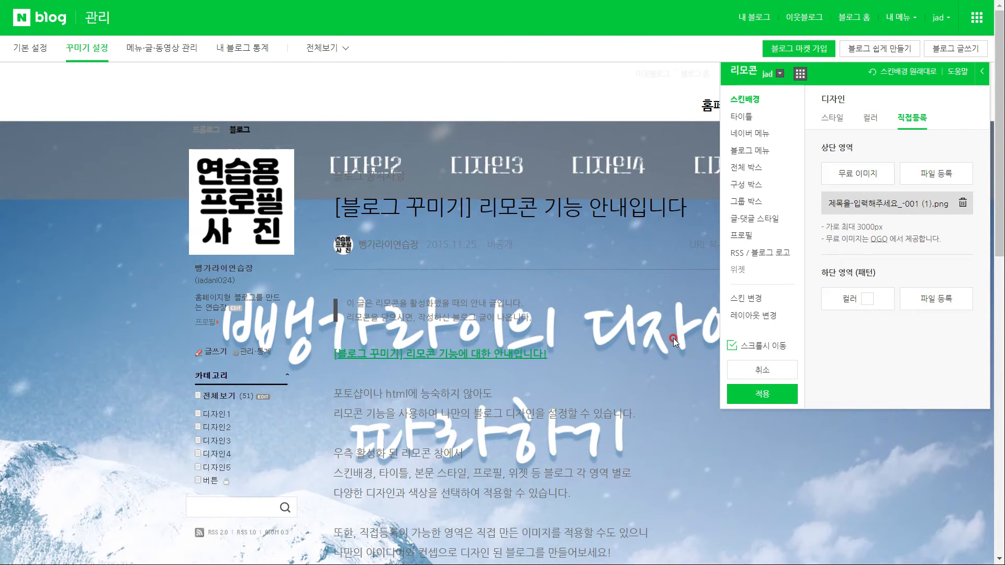
pyautogui.click(778, 397)
# Confirm the skin, then switch to the one-column top-menu layout with the title hidden
pyautogui.click(614, 338)
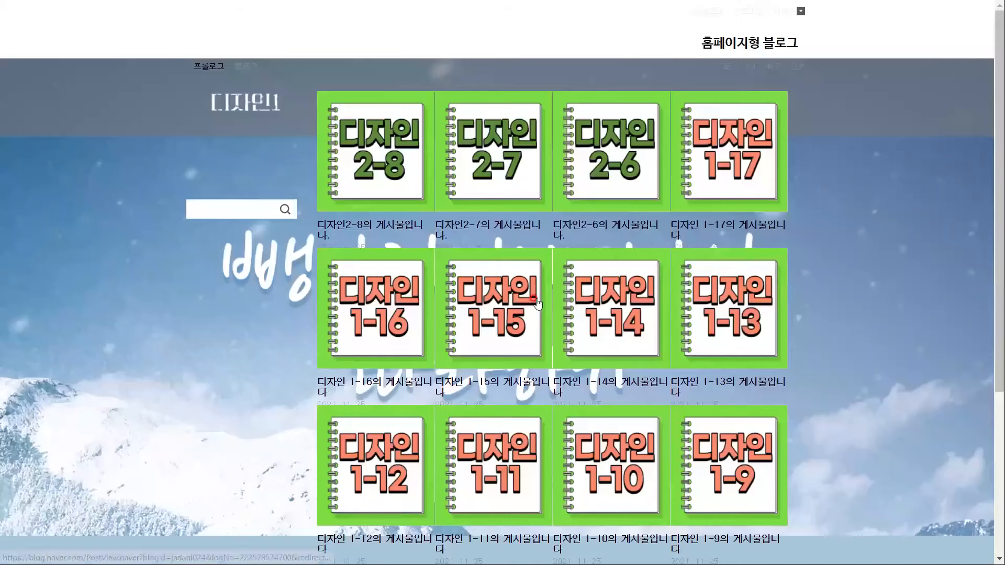
pyautogui.click(732, 12)
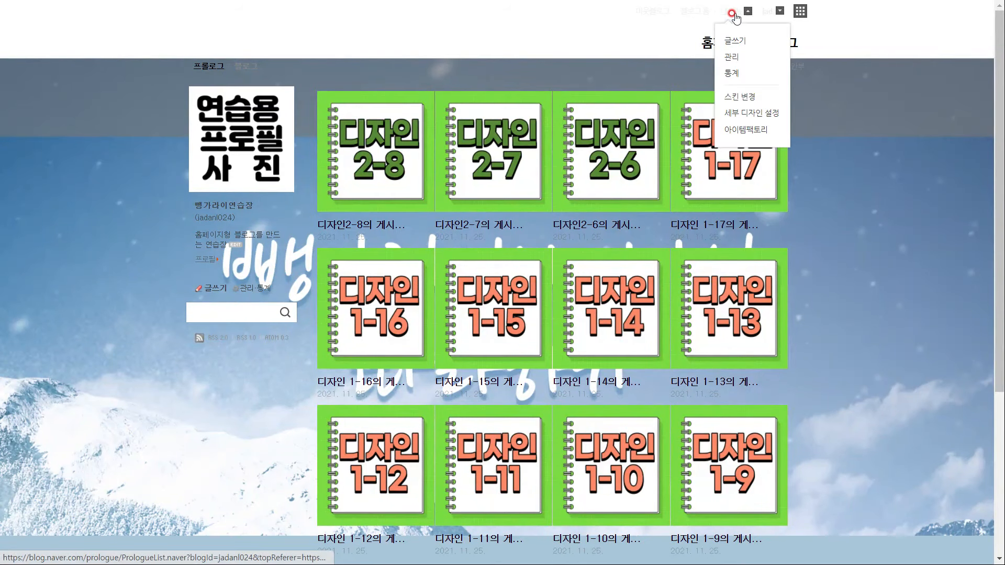
pyautogui.click(731, 57)
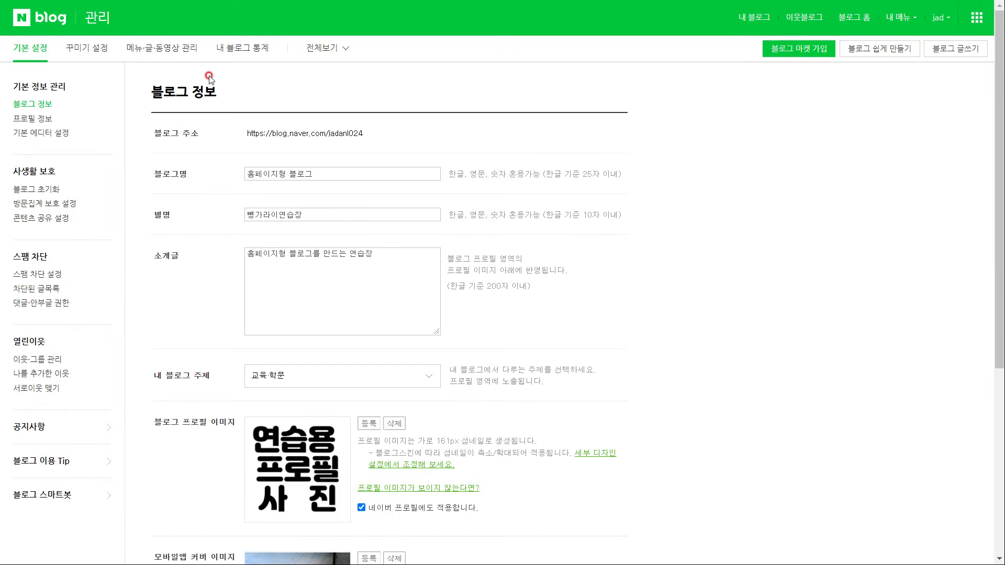
pyautogui.click(102, 61)
pyautogui.click(49, 172)
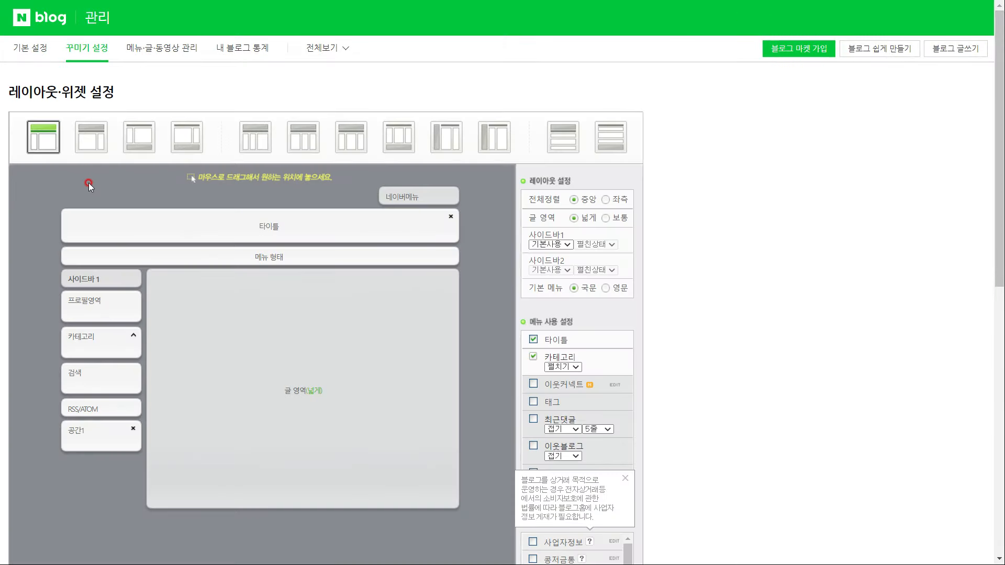
pyautogui.click(562, 148)
pyautogui.click(581, 101)
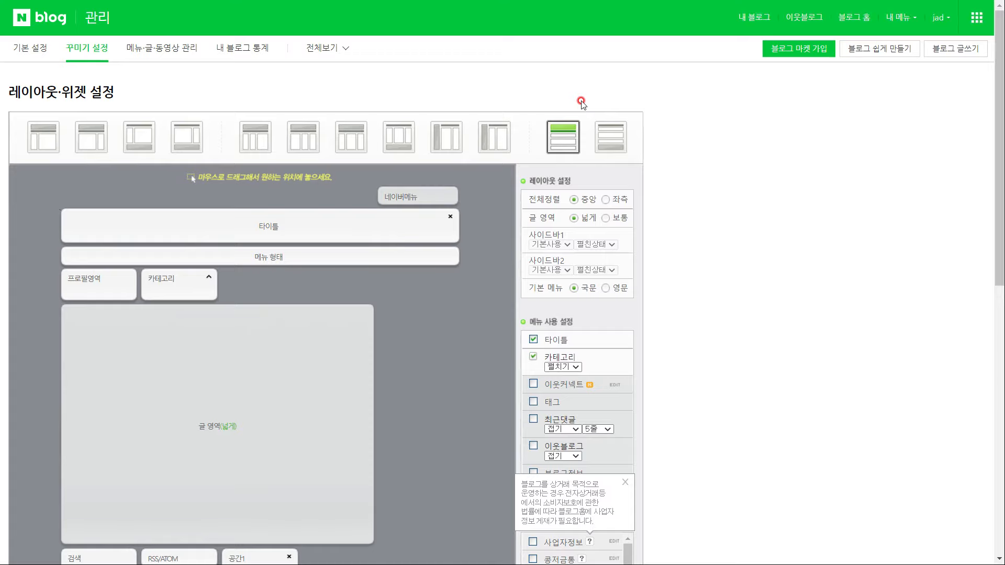
pyautogui.click(533, 340)
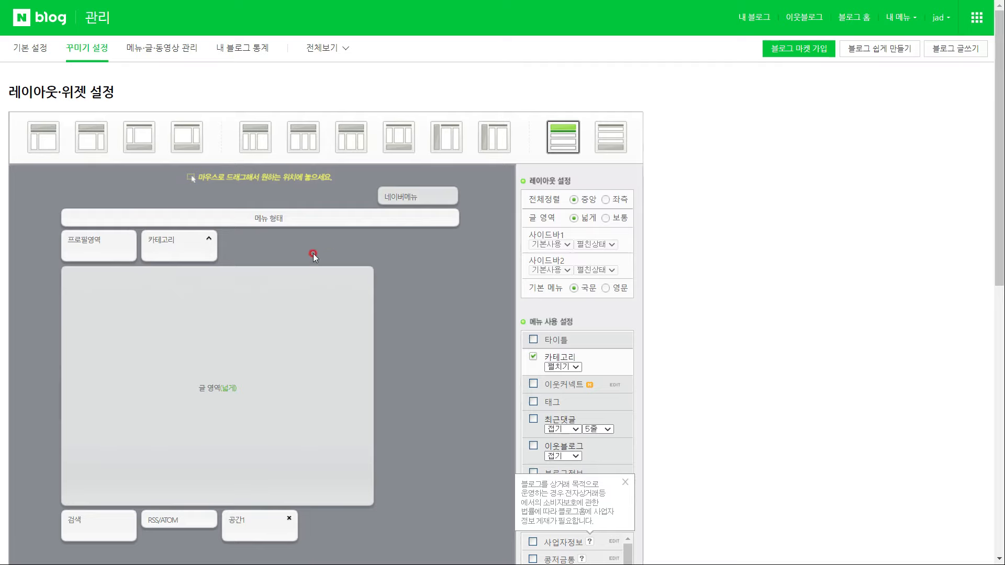
# Move the 카테고리 widget into the bottom widget row and apply the layout
pyautogui.moveTo(191, 244); pyautogui.dragTo(347, 287)
pyautogui.scroll(3, 324, 283)
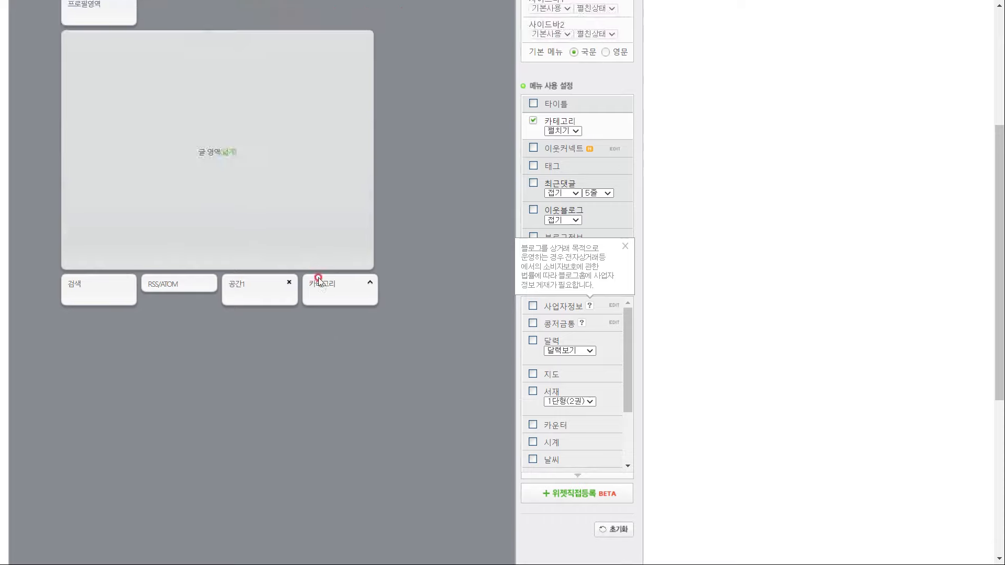
pyautogui.moveTo(329, 371); pyautogui.dragTo(149, 367)
pyautogui.moveTo(101, 108); pyautogui.dragTo(83, 335)
pyautogui.moveTo(253, 341); pyautogui.dragTo(172, 343)
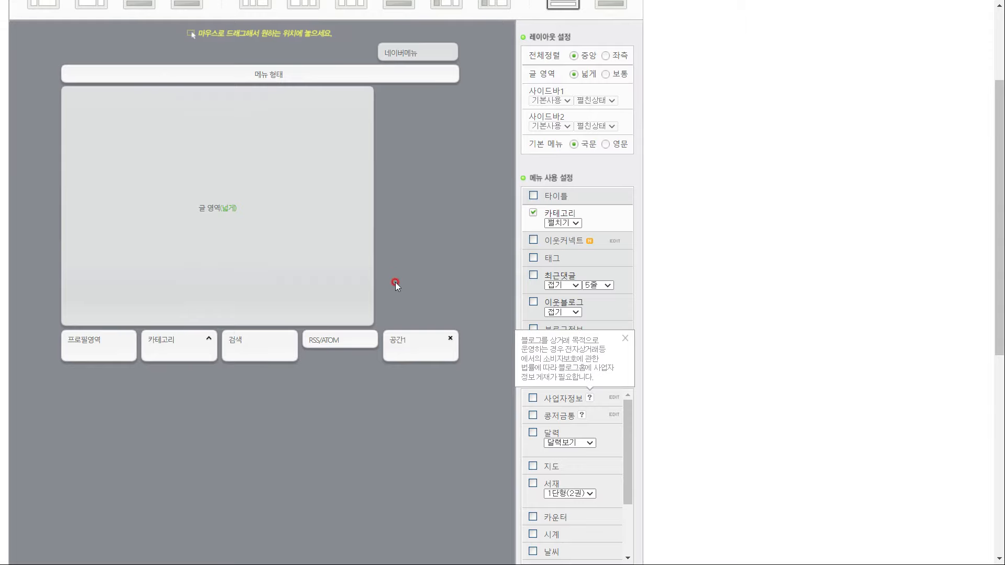
pyautogui.scroll(3, 393, 282)
pyautogui.scroll(-10, 432, 271)
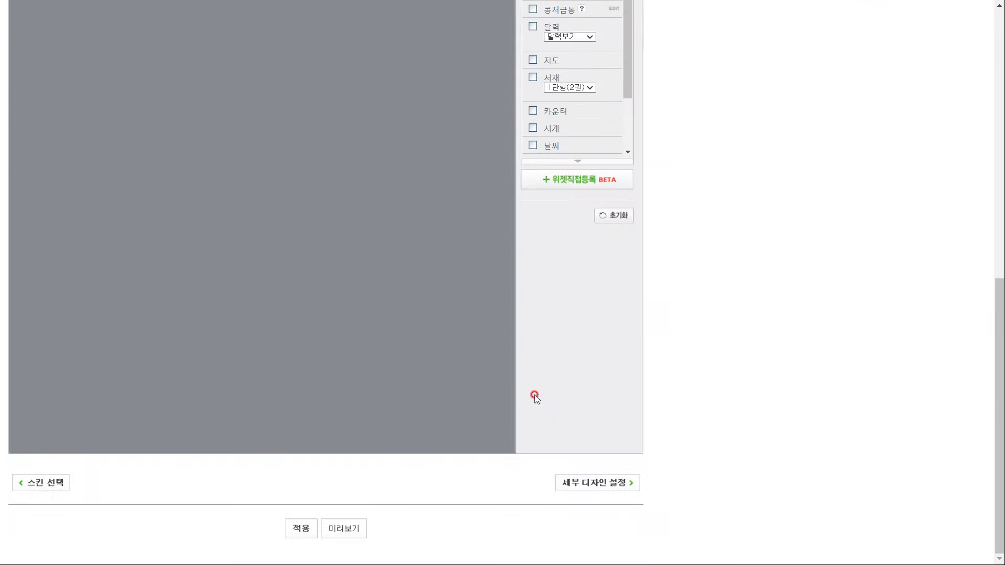
pyautogui.click(301, 530)
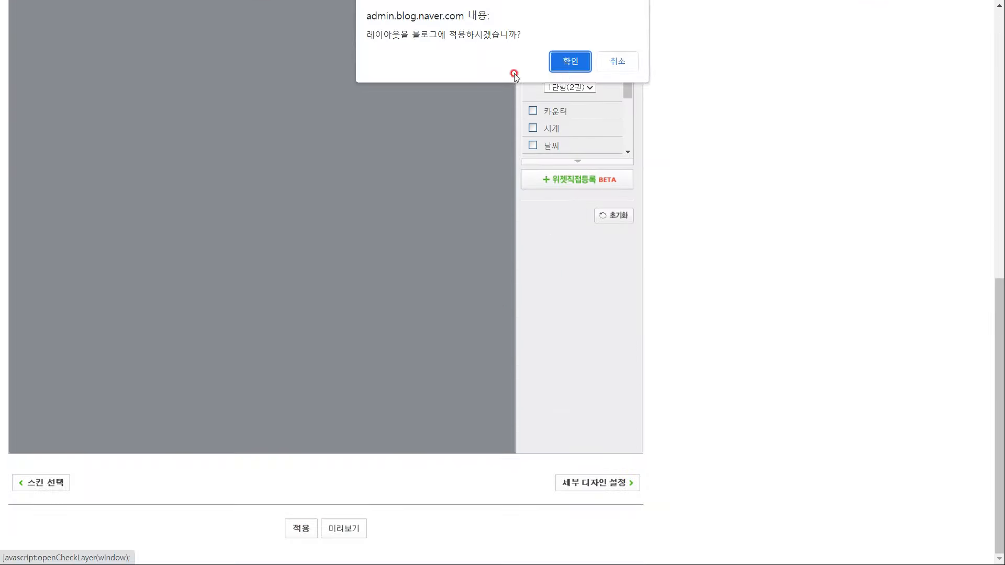
pyautogui.click(570, 61)
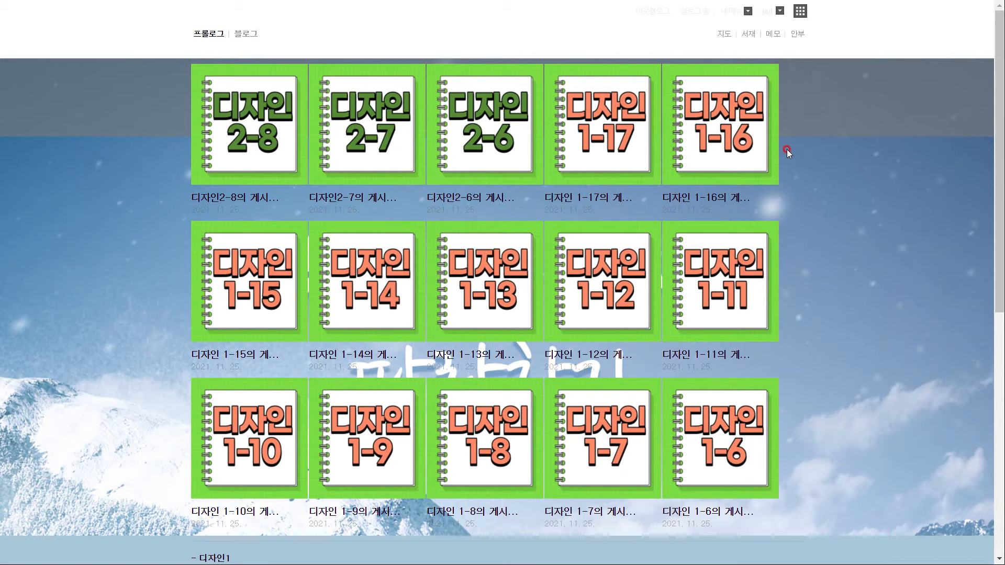
# In blog management, check the settings of the 버튼 category
pyautogui.click(748, 11)
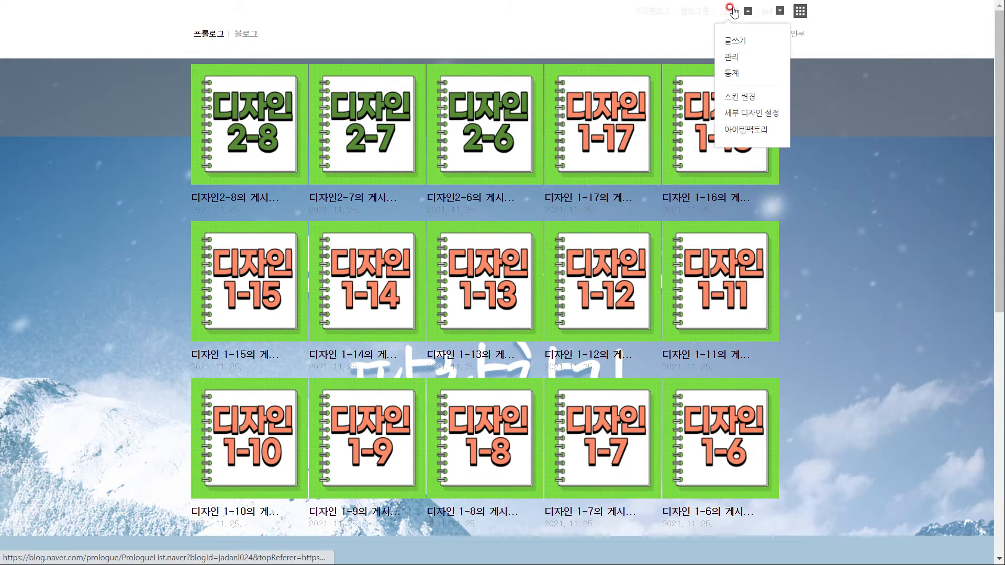
pyautogui.click(732, 58)
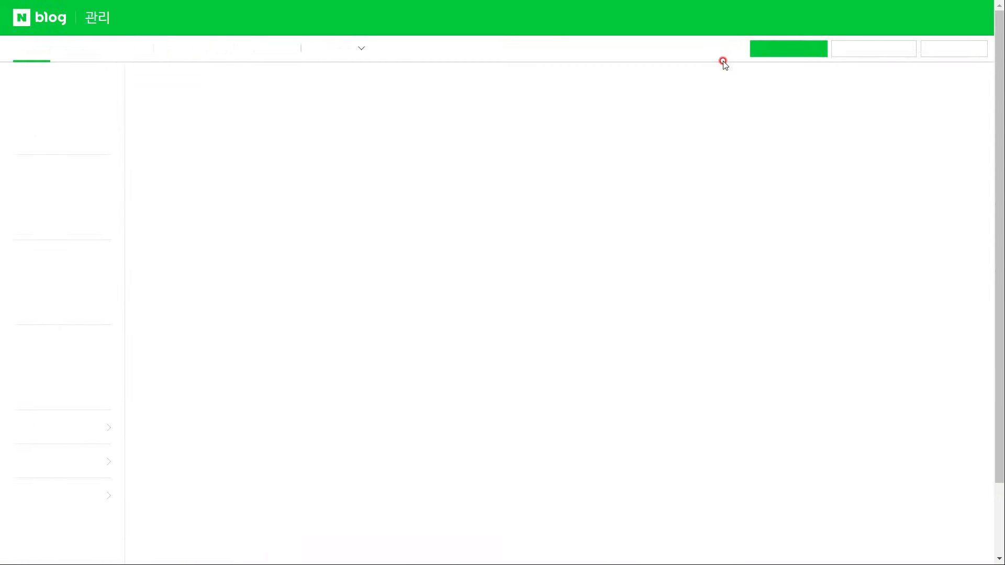
pyautogui.click(149, 54)
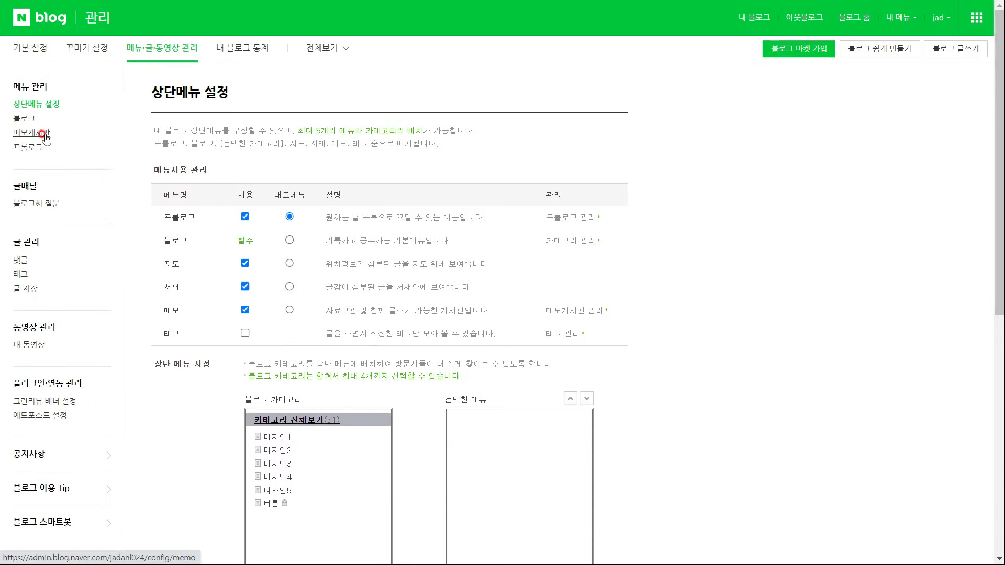
pyautogui.click(26, 119)
pyautogui.click(184, 292)
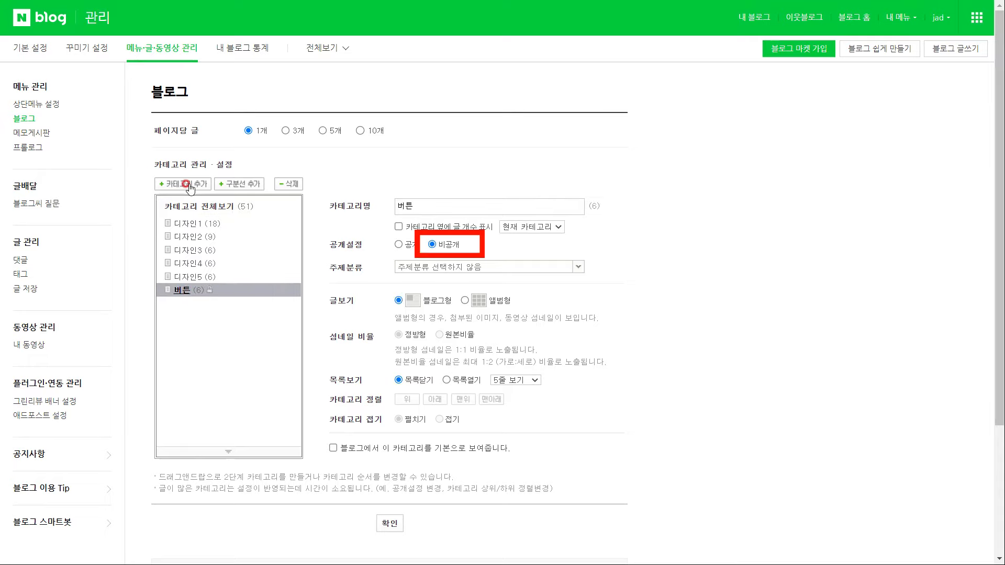
# Save the default editor setting as 스마트에디터 2.0
pyautogui.click(30, 48)
pyautogui.click(57, 136)
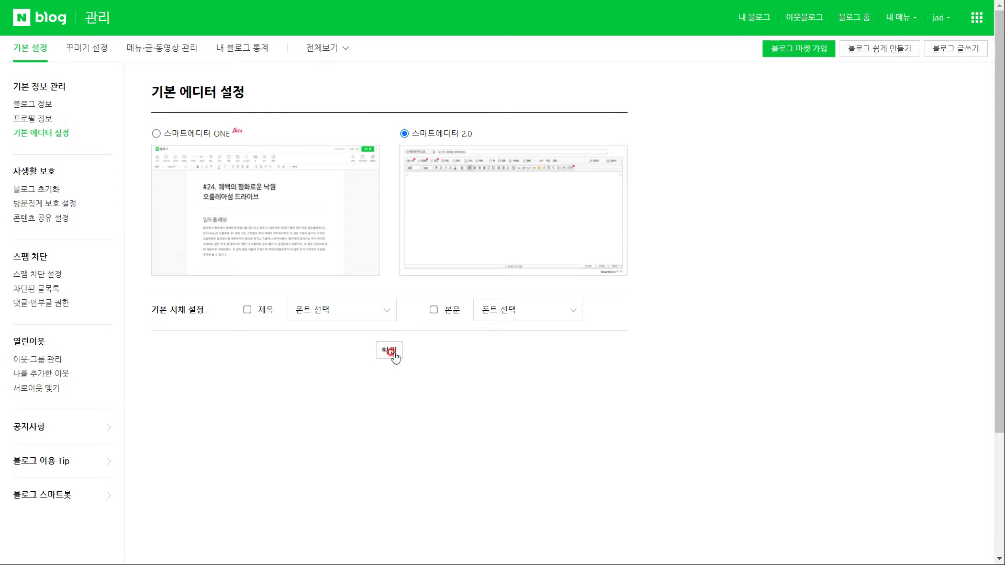
pyautogui.click(392, 352)
pyautogui.click(495, 300)
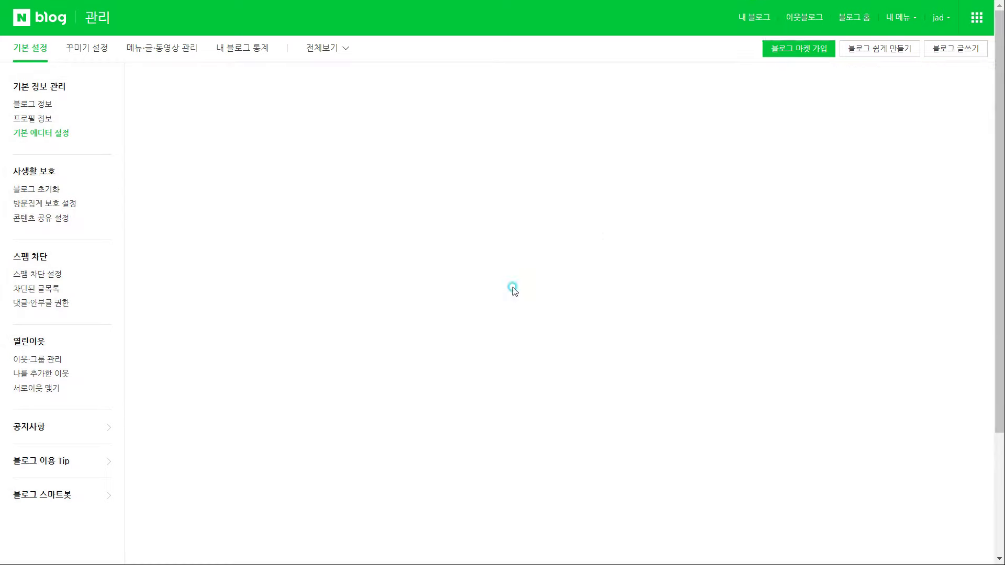
pyautogui.click(752, 18)
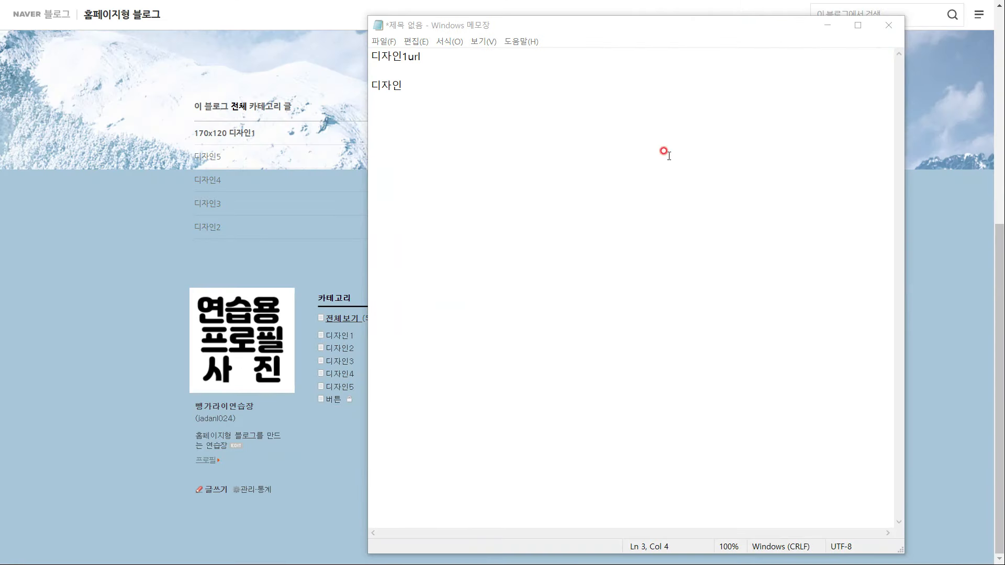
# Type the 디자인1–디자인5 html labels on separate lines in Notepad
pyautogui.write('2url')
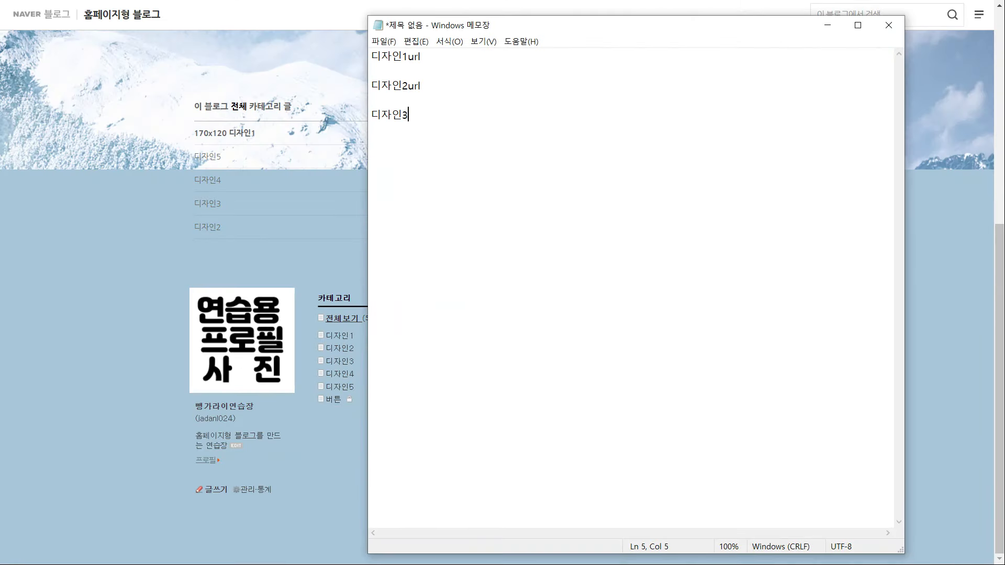
pyautogui.write('디자인1html')
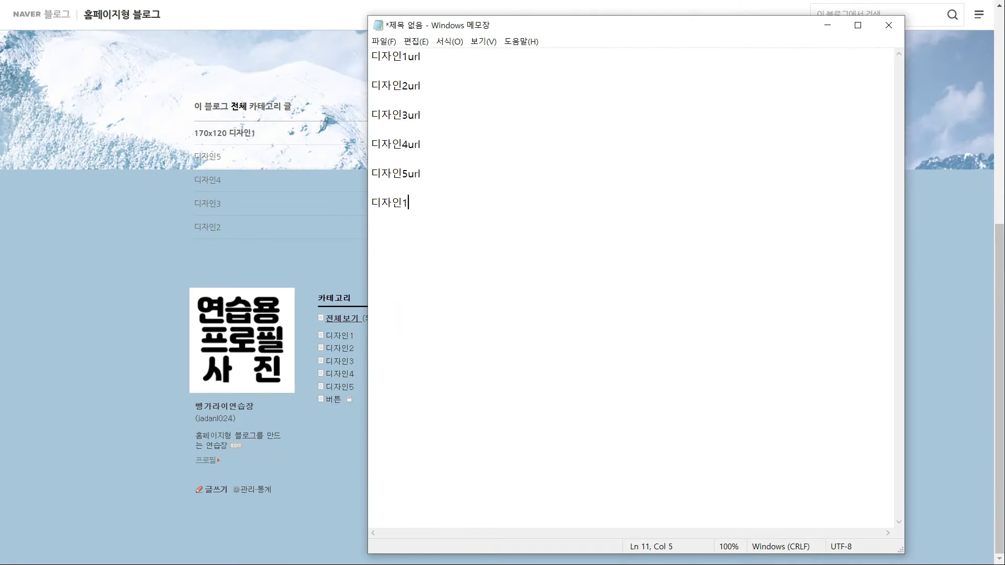
pyautogui.press('Home')
pyautogui.press('Return')
pyautogui.press('Return')
pyautogui.press('Return')
pyautogui.press('End')
pyautogui.press('Return')
pyautogui.press('Return')
pyautogui.write('뒷자인2html')
pyautogui.press('Return')
pyautogui.press('Return')
pyautogui.write('디자인')
pyautogui.write('디자인4html')
pyautogui.press('Return')
pyautogui.press('Return')
pyautogui.write('디자인5')
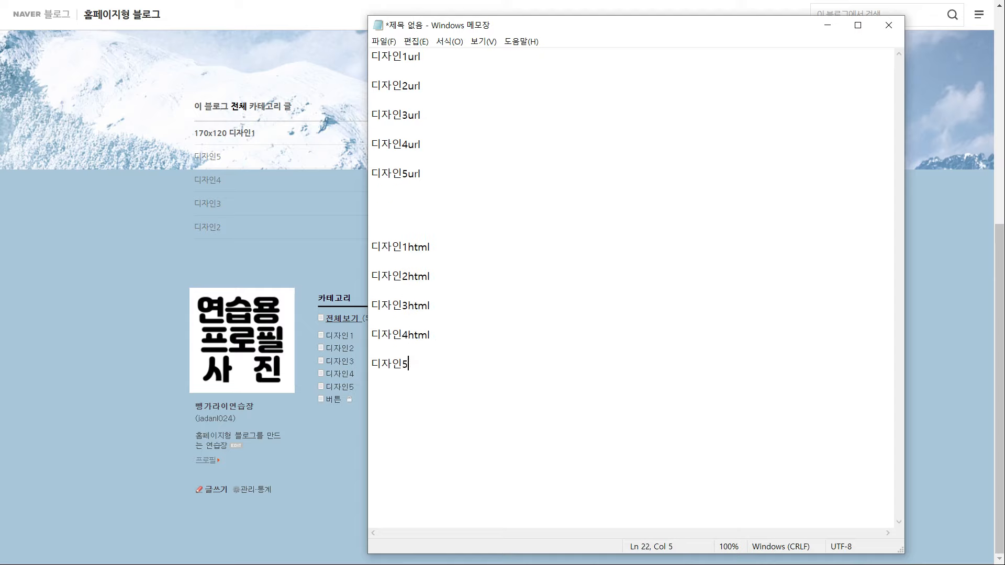
pyautogui.click(449, 76)
# Copy the 디자인1 and 디자인2 category links and paste each under its label
pyautogui.rightClick(347, 338)
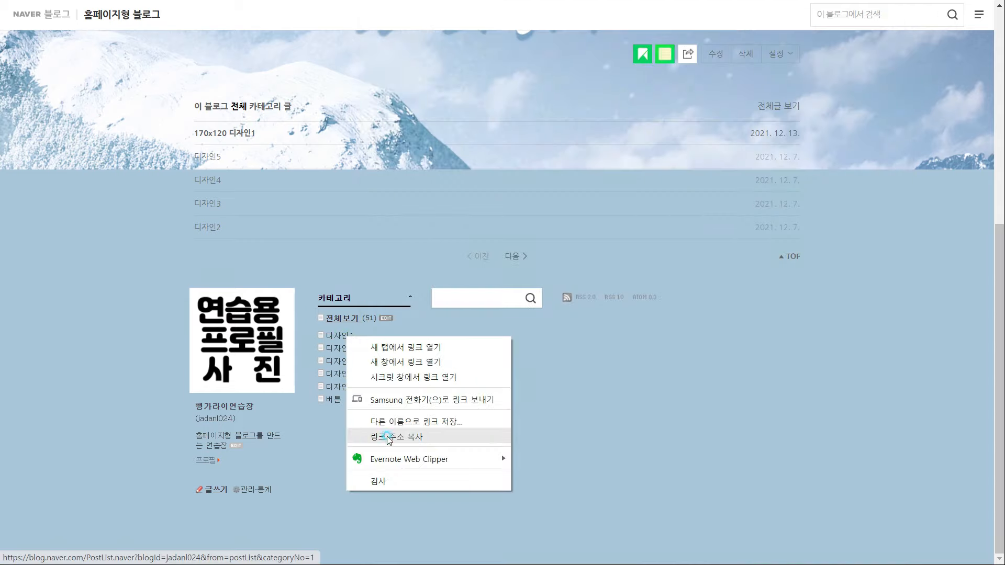
pyautogui.click(390, 436)
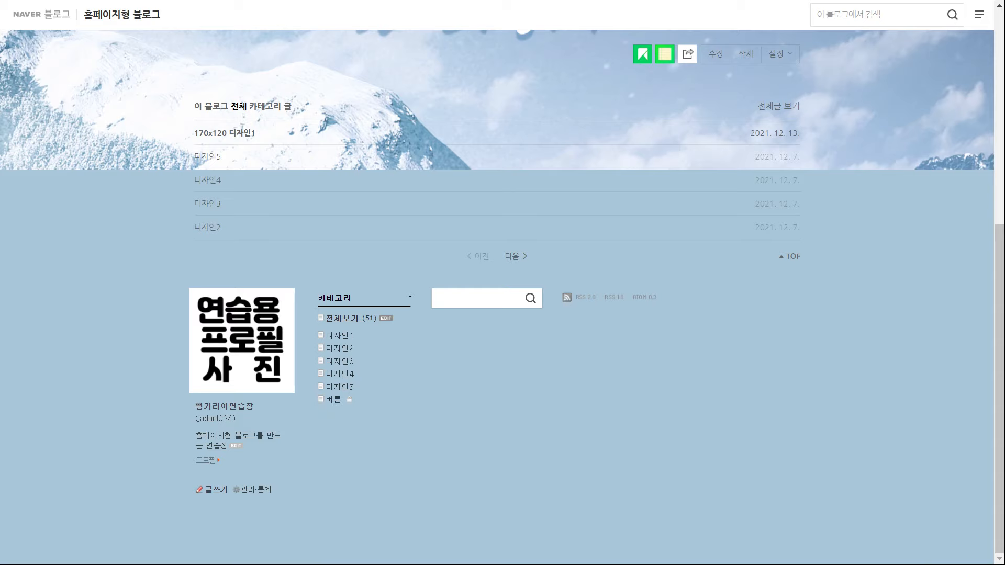
pyautogui.hotkey('alt', 'Tab')
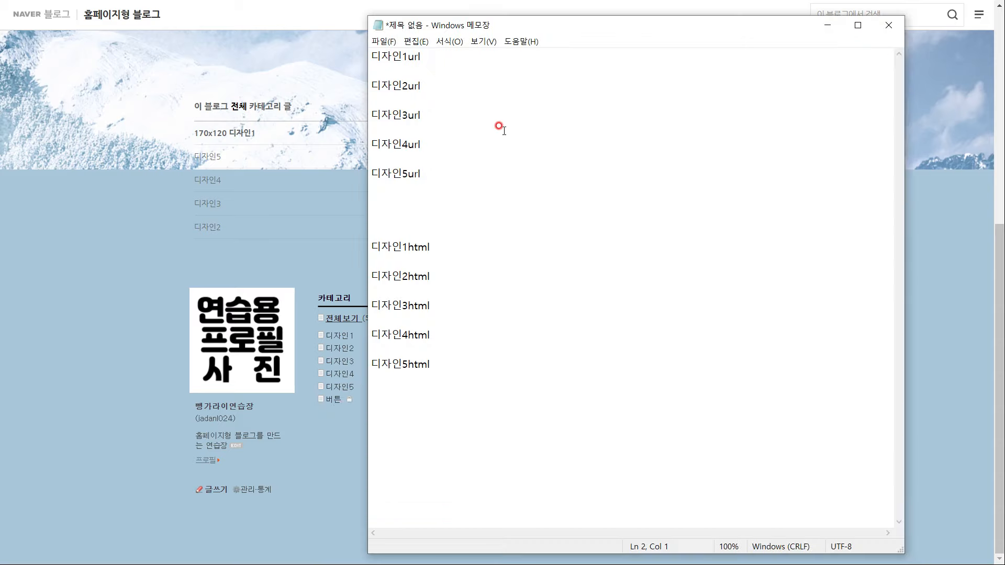
pyautogui.write('https://blog.naver.com/PostList.naver?blogId=jadanl024&from=postList&categoryNo=1')
pyautogui.hotkey('alt', 'Tab')
pyautogui.rightClick(336, 349)
pyautogui.click(391, 451)
pyautogui.hotkey('alt', 'Tab')
pyautogui.write('https://blog.naver.com/PostList.naver?blogId=jadanl024&from=postList&categoryNo=16')
pyautogui.hotkey('alt', 'Tab')
pyautogui.hotkey('alt', 'Tab')
# Copy the 디자인3–디자인5 category links and paste them under their labels
pyautogui.write('https://blog.naver.com/PostList.naver?blogId=jadanl024&from=postList&categoryNo=17')
pyautogui.click(403, 157)
pyautogui.rightClick(341, 377)
pyautogui.click(391, 454)
pyautogui.write('https://blog.naver.com/PostList.naver?blogId=jadanl024&from=postList&categoryNo=18')
pyautogui.press('Down')
pyautogui.press('Down')
pyautogui.rightClick(337, 388)
pyautogui.click(377, 362)
pyautogui.hotkey('alt', 'Tab')
pyautogui.write('https://blog.naver.com/PostList.naver?blogId=jadanl024&from=postList&categoryNo=19')
pyautogui.click(933, 269)
pyautogui.scroll(7, 801, 210)
# Start a new post in the 버튼 category titled '디자인 1'
pyautogui.click(728, 11)
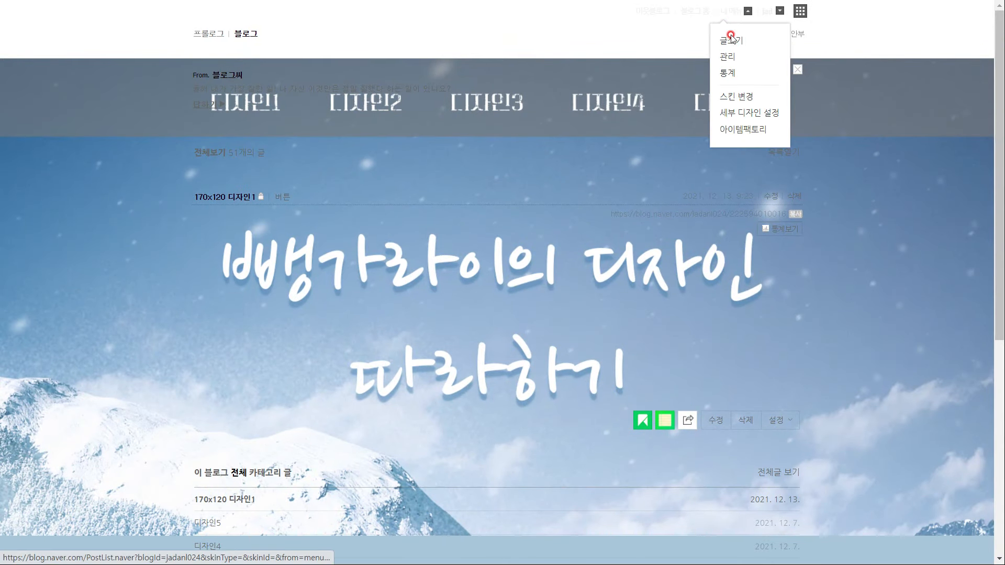
pyautogui.click(731, 41)
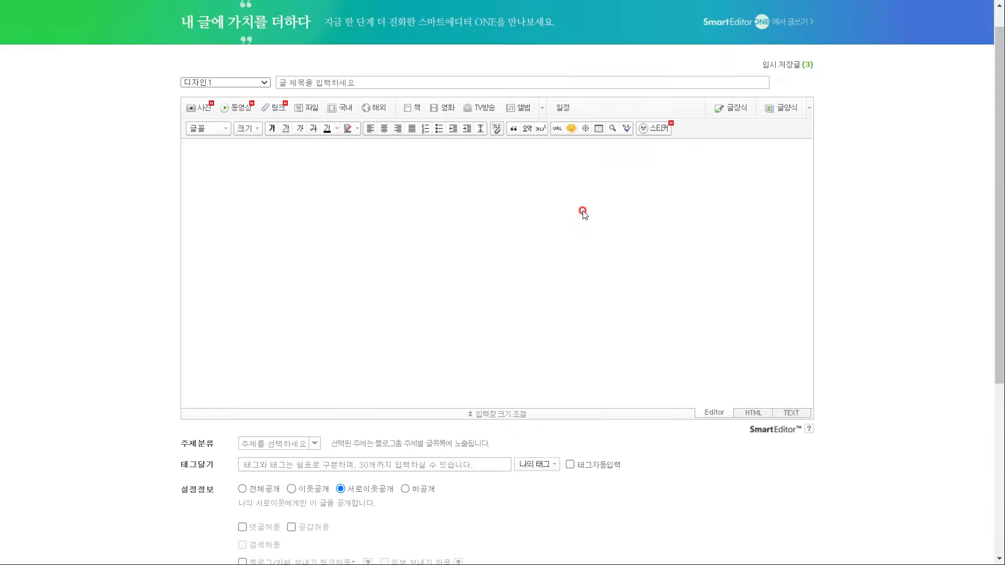
pyautogui.click(264, 83)
pyautogui.click(192, 143)
pyautogui.click(307, 83)
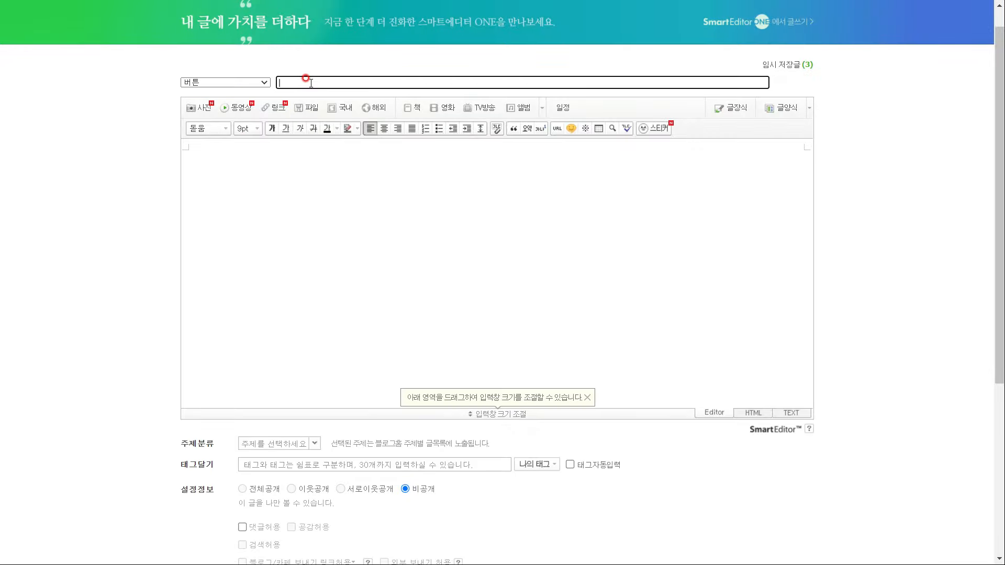
pyautogui.write('디자인 1')
# Upload the blue button image into the post body
pyautogui.click(200, 107)
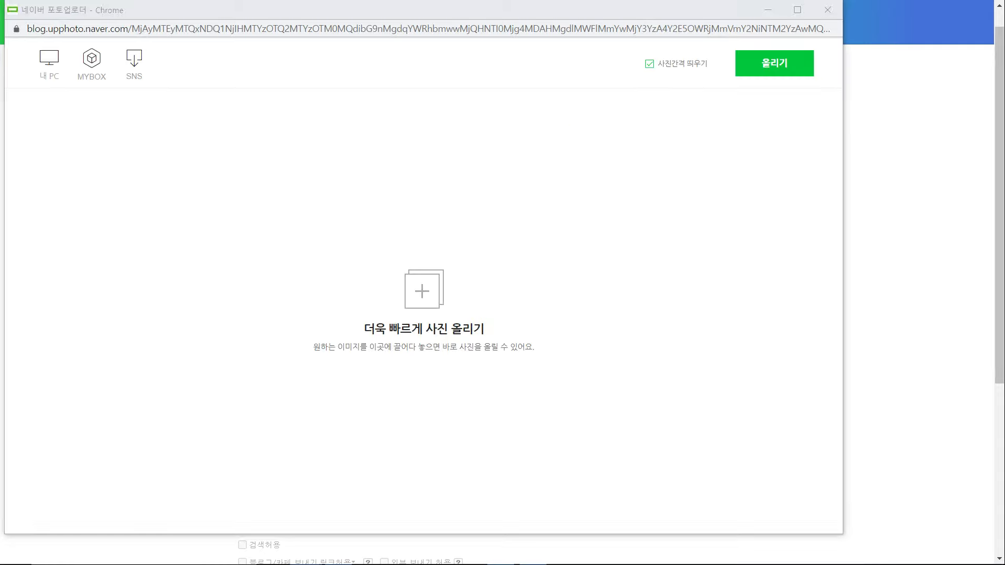
pyautogui.moveTo(350, 350); pyautogui.dragTo(425, 306)
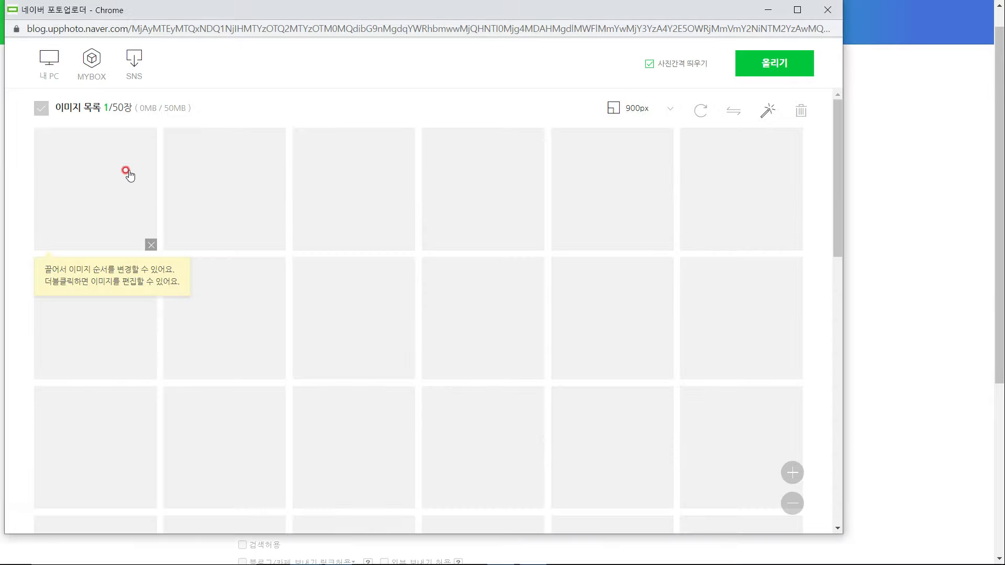
pyautogui.click(806, 60)
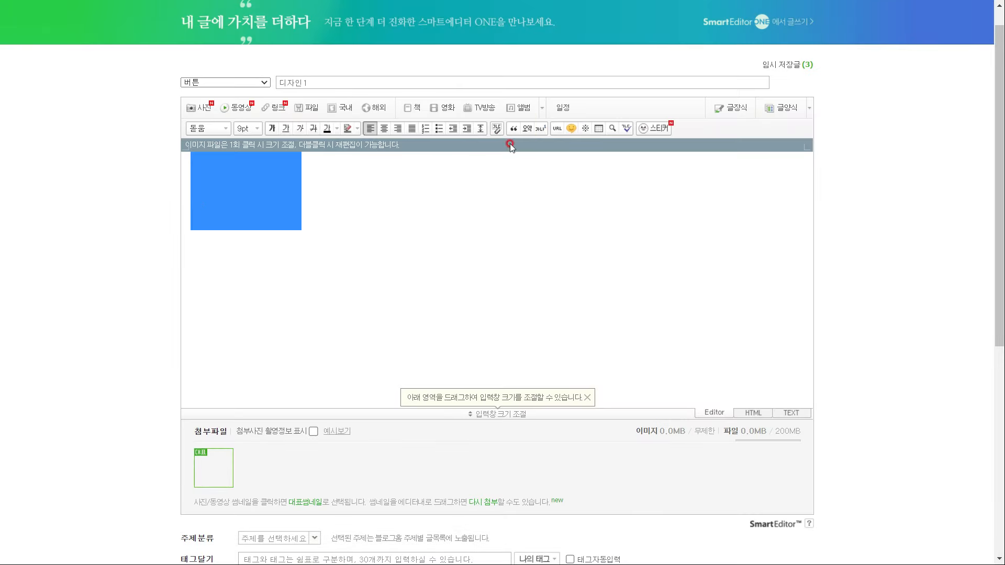
# Link the 디자인1 post's image to the categoryNo=1 URL copied from the notes
pyautogui.click(556, 129)
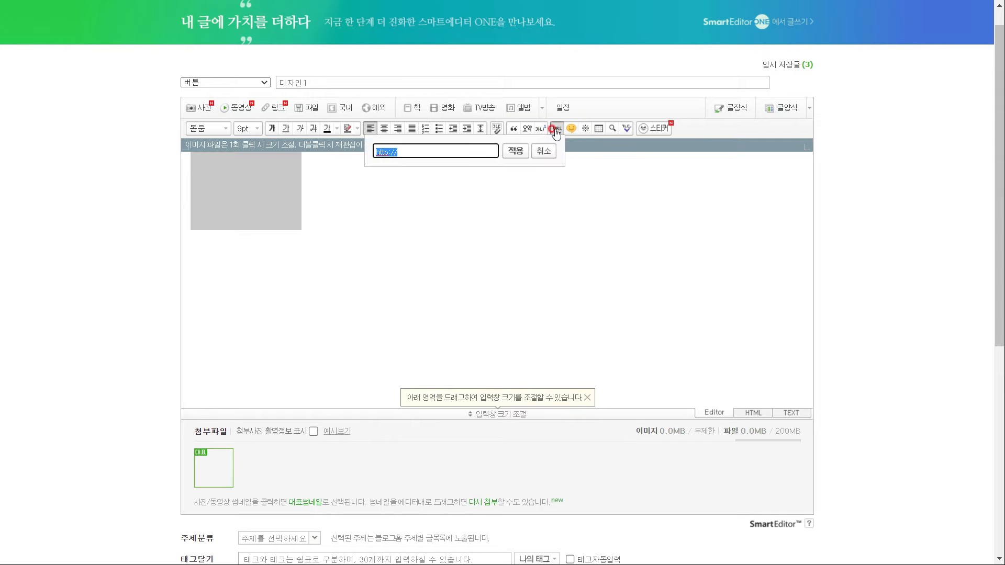
pyautogui.hotkey('alt', 'Tab')
pyautogui.moveTo(818, 72); pyautogui.dragTo(365, 72)
pyautogui.hotkey('ctrl', 'c')
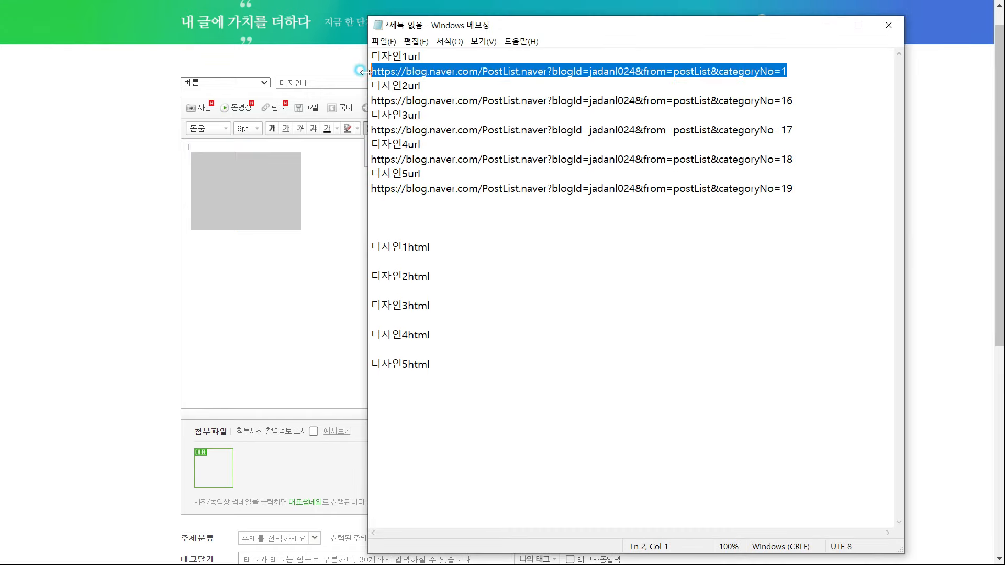
pyautogui.click(916, 214)
pyautogui.moveTo(478, 149); pyautogui.dragTo(319, 152)
pyautogui.hotkey('ctrl', 'v')
pyautogui.click(511, 151)
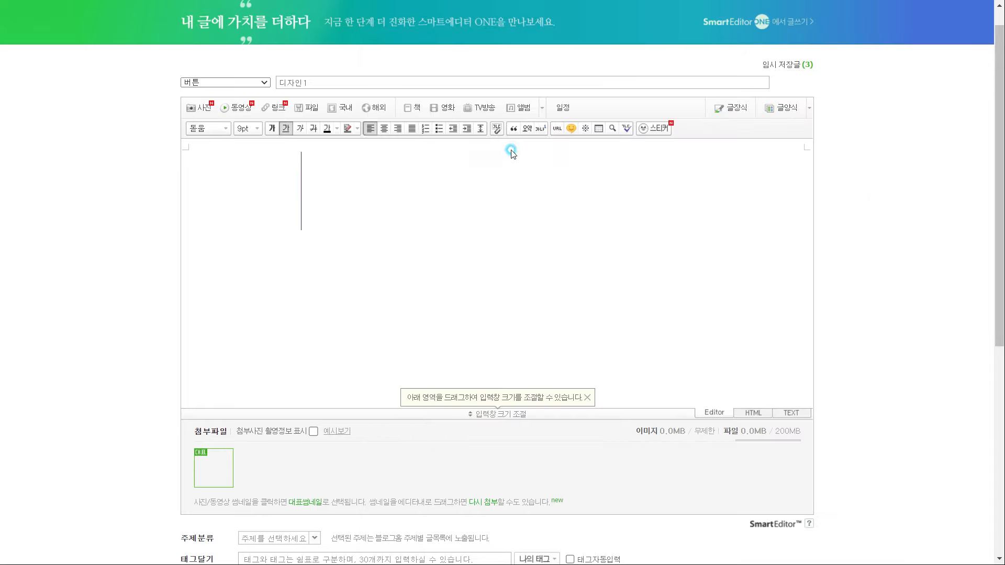
# Save the image's HTML link code under 디자인1html in Notepad and publish the post
pyautogui.click(757, 414)
pyautogui.scroll(3, 515, 256)
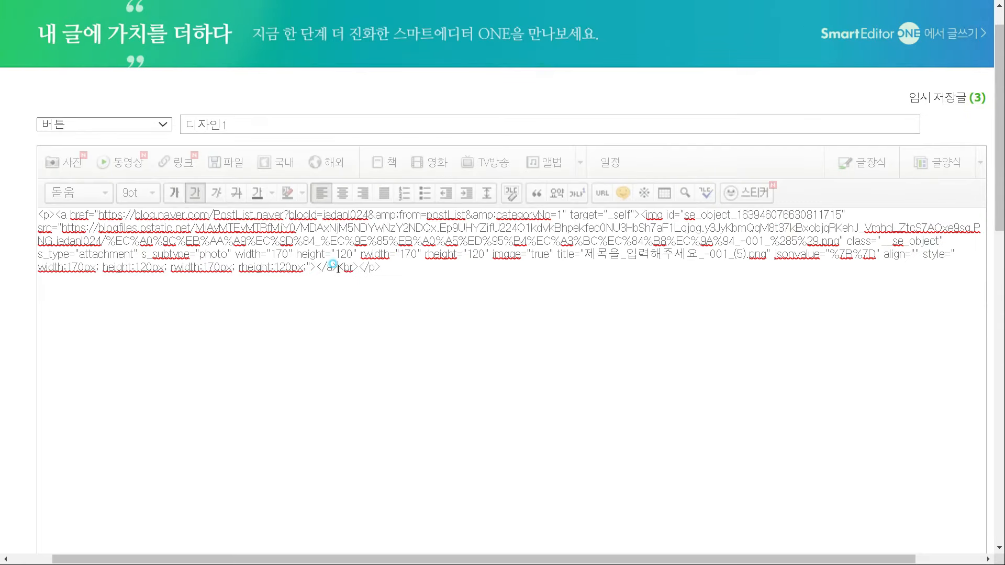
pyautogui.moveTo(338, 268); pyautogui.dragTo(59, 211)
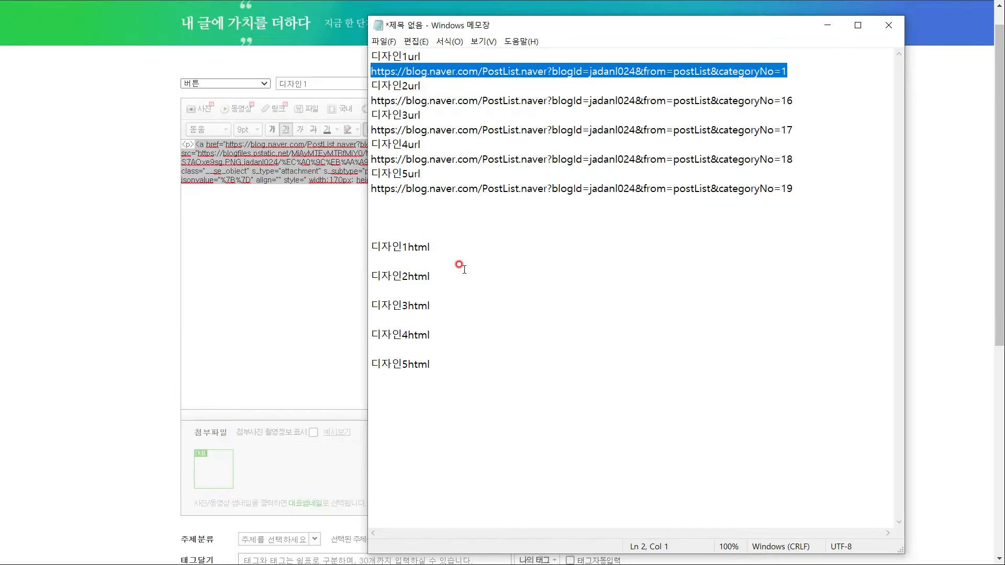
pyautogui.click(432, 260)
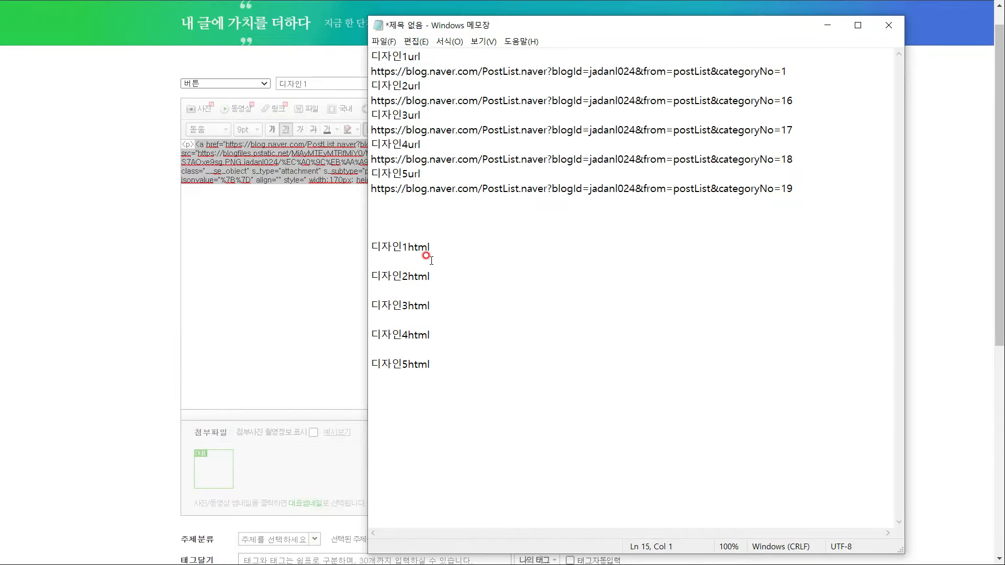
pyautogui.hotkey('ctrl', 'v')
pyautogui.click(194, 294)
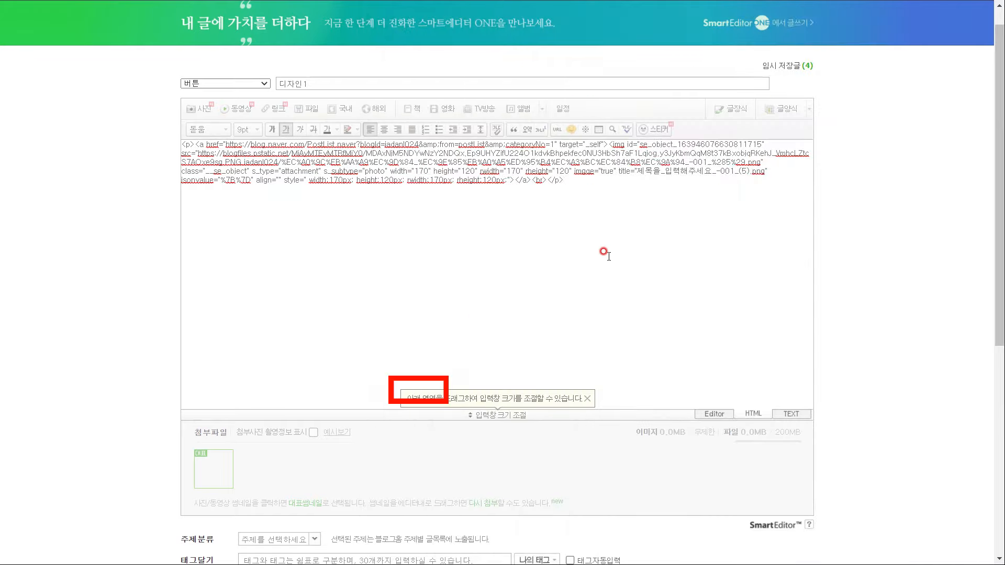
pyautogui.scroll(-4, 604, 252)
pyautogui.scroll(-3, 445, 400)
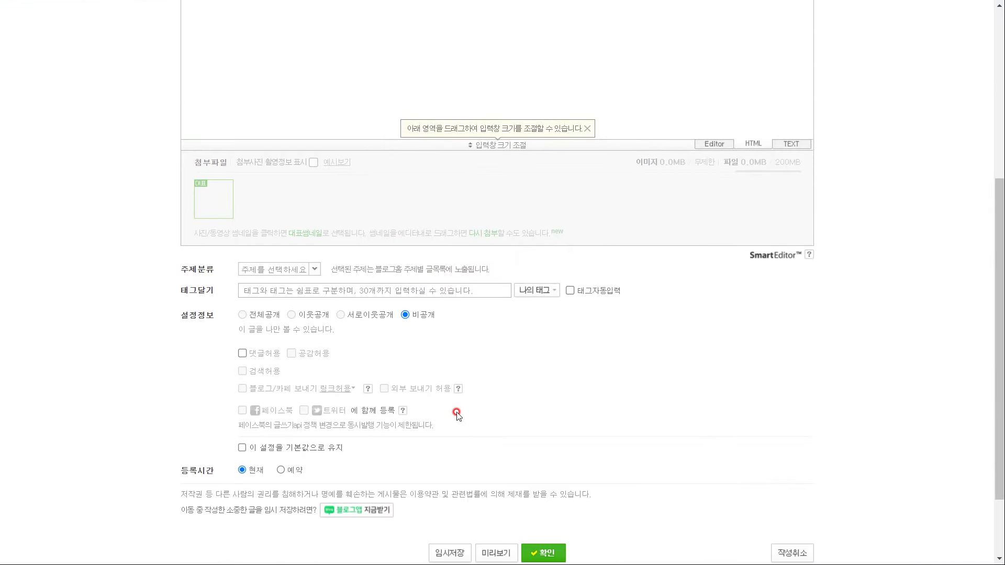
pyautogui.click(544, 462)
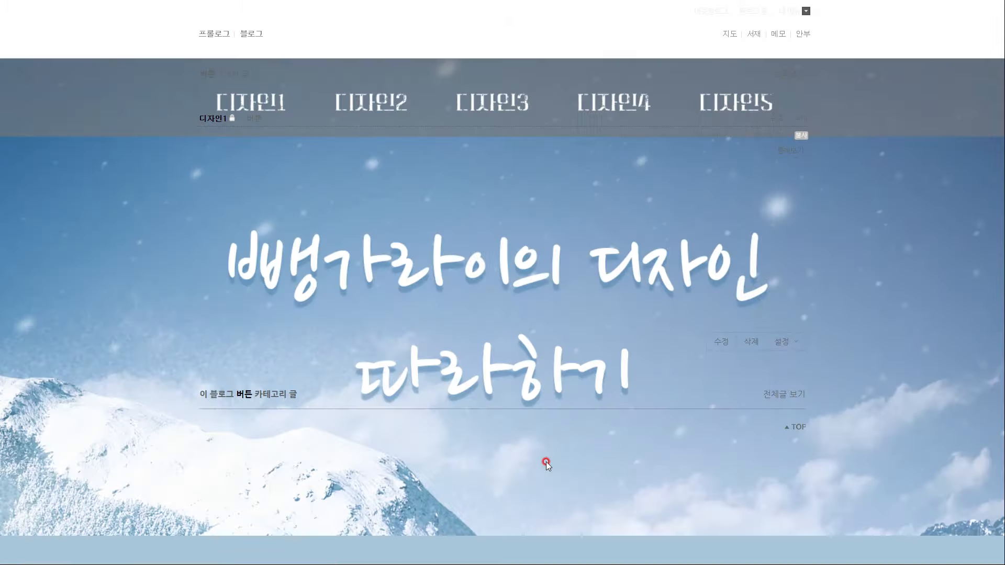
# Link the 디자인2 image to the category 16 URL from the notes
pyautogui.hotkey('ctrl', '-')
pyautogui.hotkey('ctrl', '-')
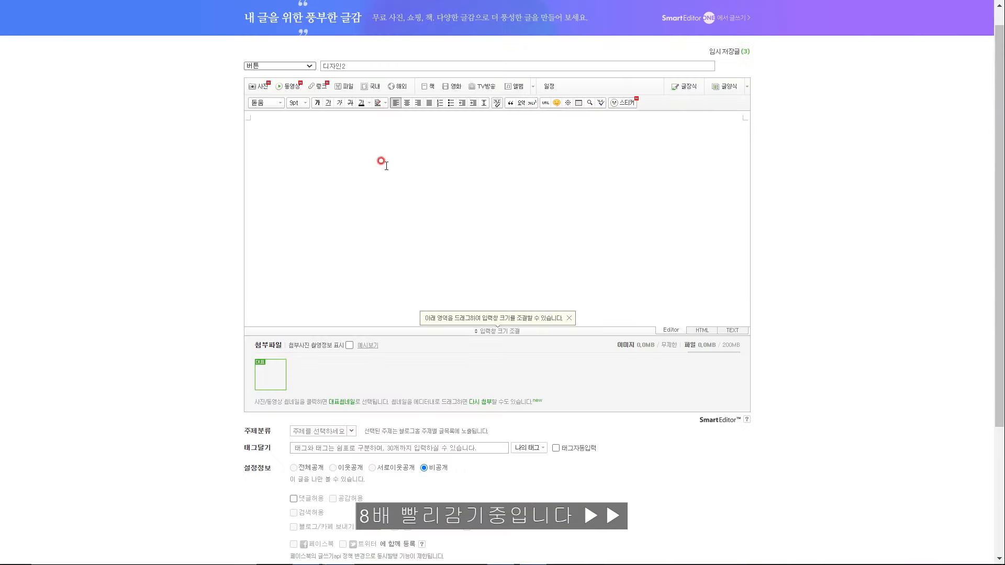
pyautogui.click(359, 103)
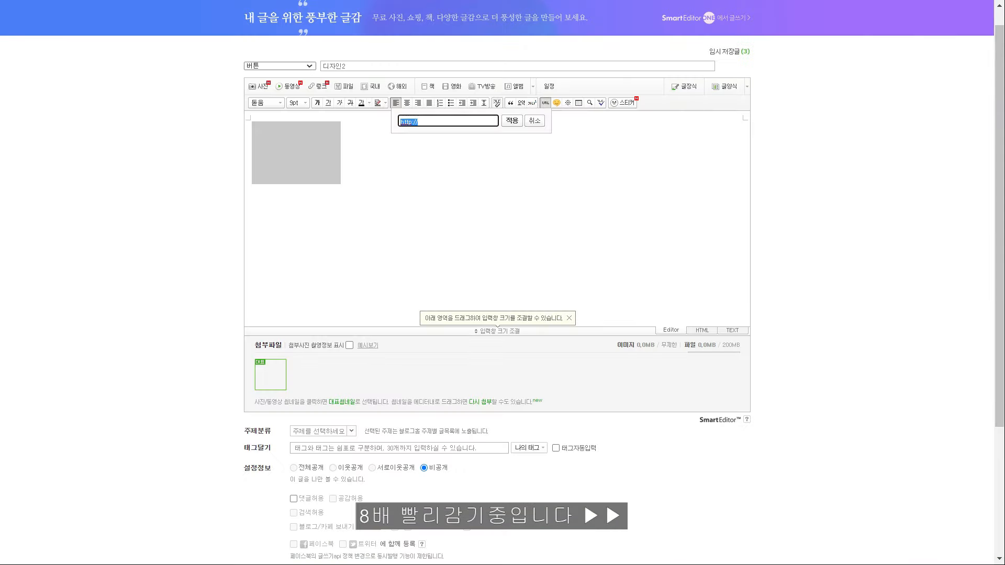
pyautogui.hotkey('alt', 'Tab')
pyautogui.click(337, 242)
pyautogui.hotkey('ctrl', 'a')
pyautogui.click(544, 103)
pyautogui.write('https://blog.naver.com/PostList.naver?blogId=jadanl024&from=postList&categoryNo=16')
pyautogui.click(512, 120)
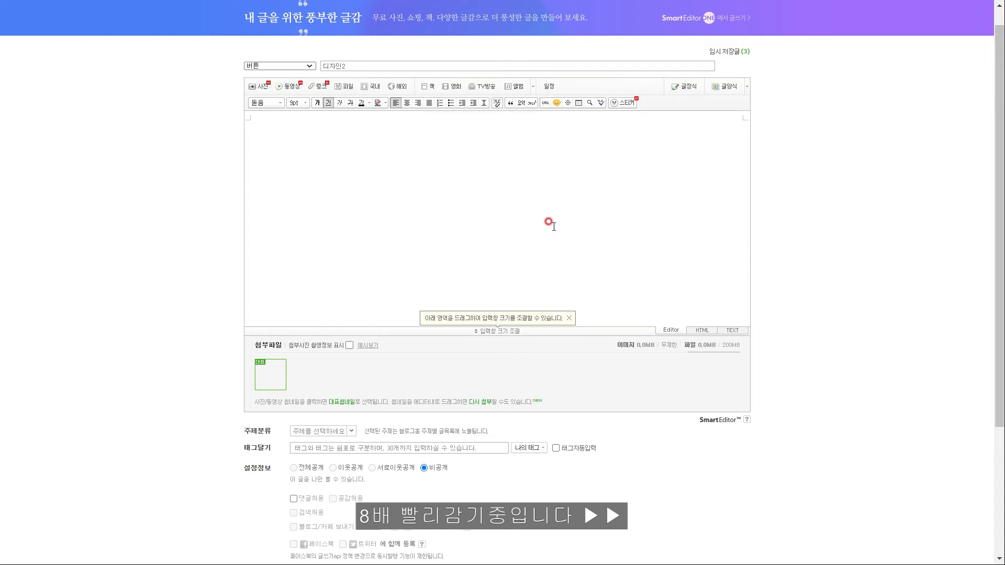
# Save the 디자인2 HTML link code under 디자인2html in Notepad and publish the post
pyautogui.click(702, 331)
pyautogui.hotkey('ctrl', 'a')
pyautogui.hotkey('ctrl', 'c')
pyautogui.hotkey('alt', 'Tab')
pyautogui.hotkey('ctrl', 'v')
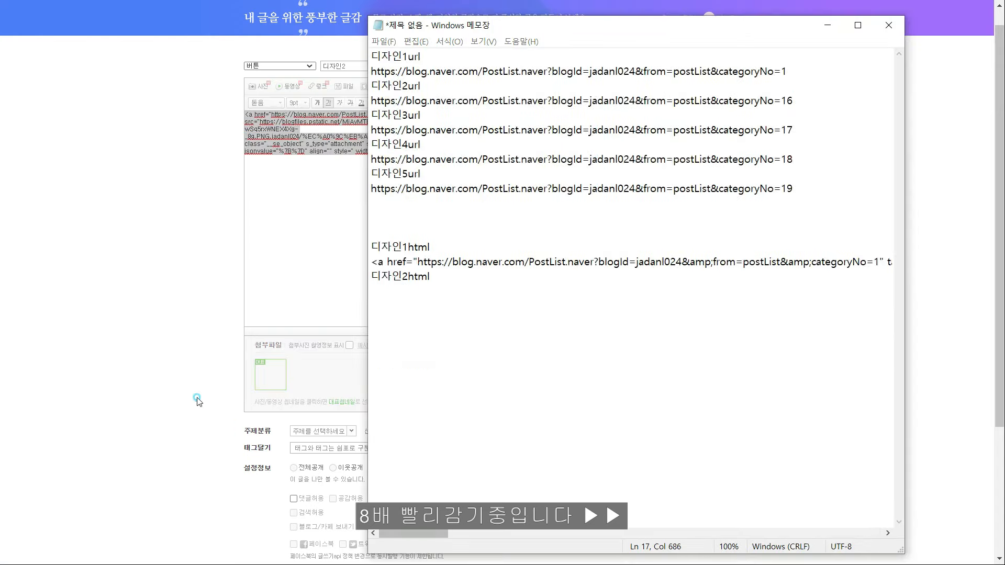
pyautogui.hotkey('alt', 'Tab')
pyautogui.scroll(-3, 542, 480)
pyautogui.click(542, 479)
# Create a new 버튼-category post titled 디자인3 containing the button image
pyautogui.click(685, 14)
pyautogui.click(312, 66)
pyautogui.click(341, 88)
pyautogui.click(343, 67)
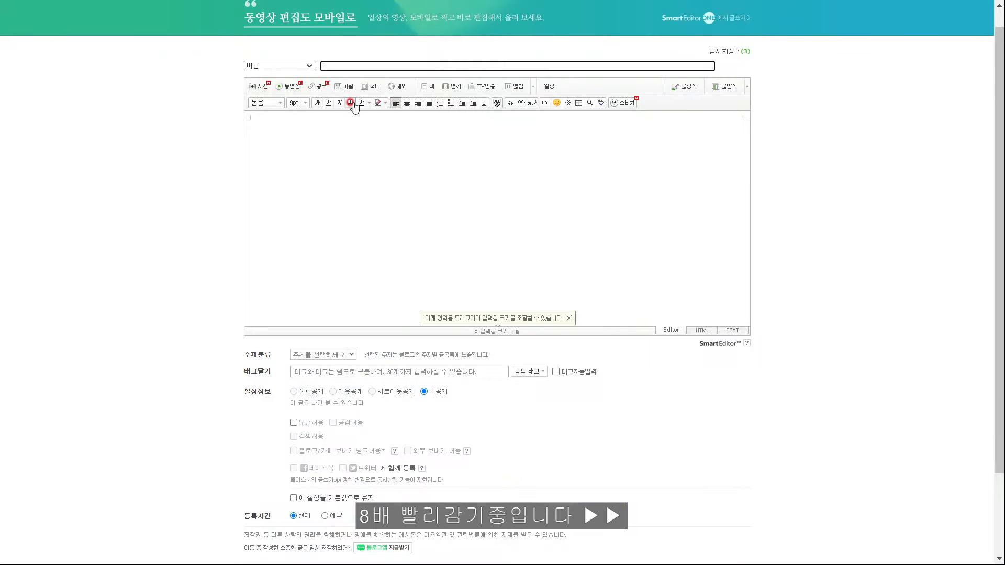
pyautogui.write('디자인3')
pyautogui.click(259, 107)
pyautogui.click(50, 61)
pyautogui.doubleClick(444, 234)
pyautogui.click(774, 62)
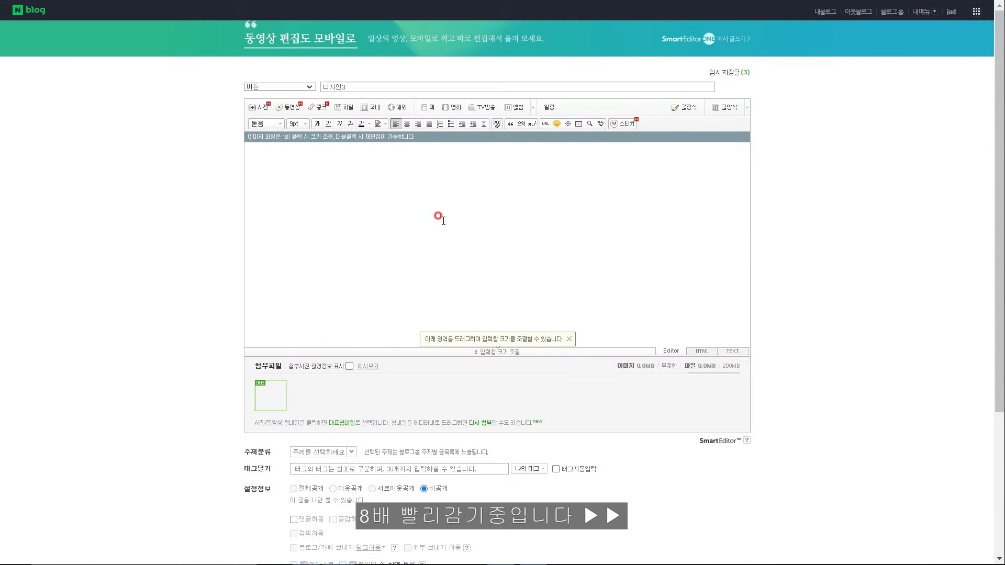
# Link the 디자인3 image to the category 17 URL from the notes
pyautogui.click(439, 217)
pyautogui.hotkey('ctrl', 'a')
pyautogui.click(546, 124)
pyautogui.hotkey('alt', 'Tab')
pyautogui.moveTo(794, 133); pyautogui.dragTo(366, 133)
pyautogui.hotkey('ctrl', 'c')
pyautogui.hotkey('alt', 'Tab')
pyautogui.hotkey('ctrl', 'v')
pyautogui.click(514, 143)
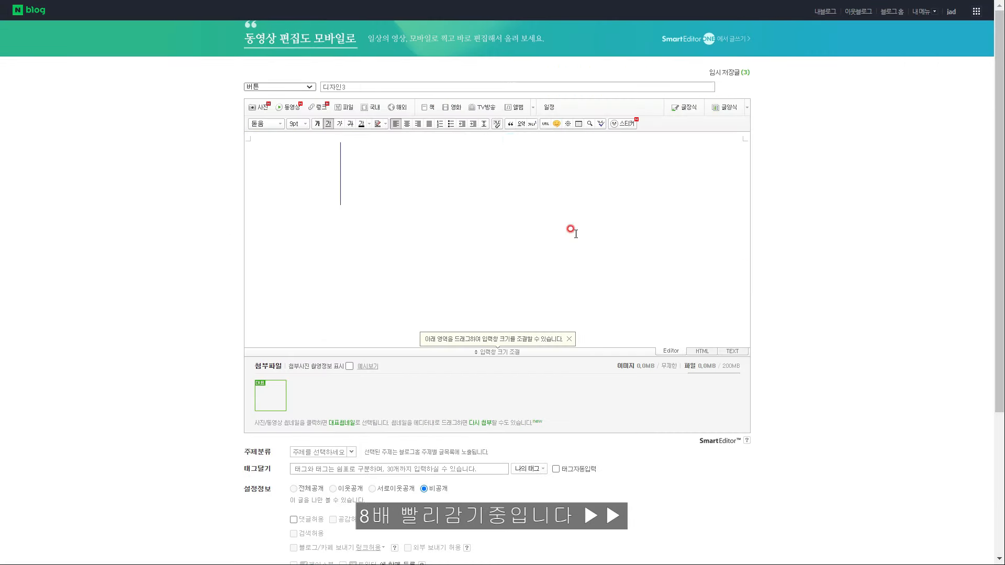
# Save the 디자인3 link code under 디자인3html in Notepad and publish the post
pyautogui.click(702, 351)
pyautogui.moveTo(257, 136); pyautogui.dragTo(377, 172)
pyautogui.hotkey('ctrl', 'c')
pyautogui.hotkey('alt', 'Tab')
pyautogui.hotkey('ctrl', 'v')
pyautogui.moveTo(837, 534); pyautogui.dragTo(398, 534)
pyautogui.click(391, 349)
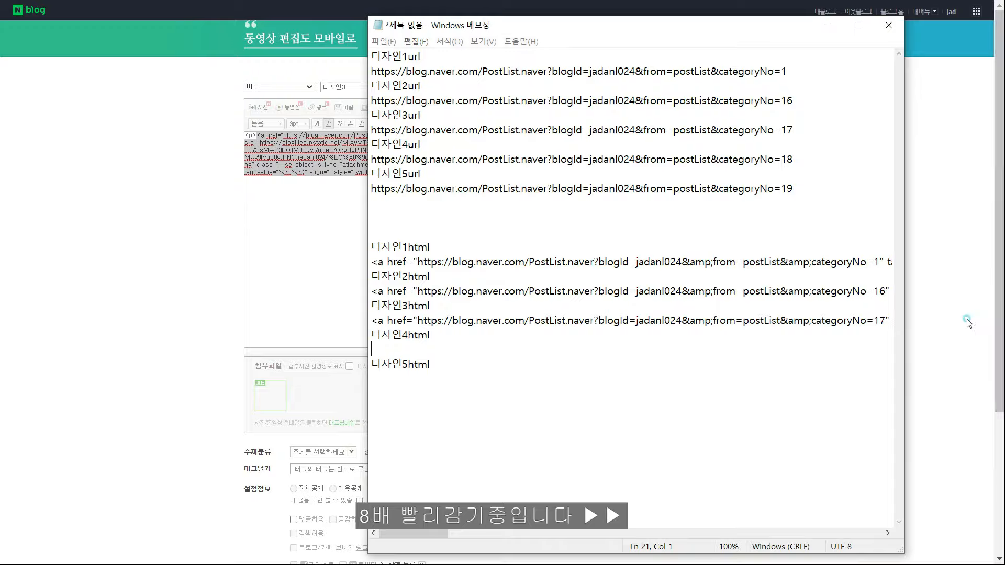
pyautogui.moveTo(999, 311); pyautogui.dragTo(999, 461)
pyautogui.click(541, 478)
# Create a new 버튼-category post titled 디자인4 and upload its button image
pyautogui.click(687, 10)
pyautogui.click(685, 32)
pyautogui.click(289, 65)
pyautogui.click(264, 114)
pyautogui.click(351, 64)
pyautogui.write('디자인4')
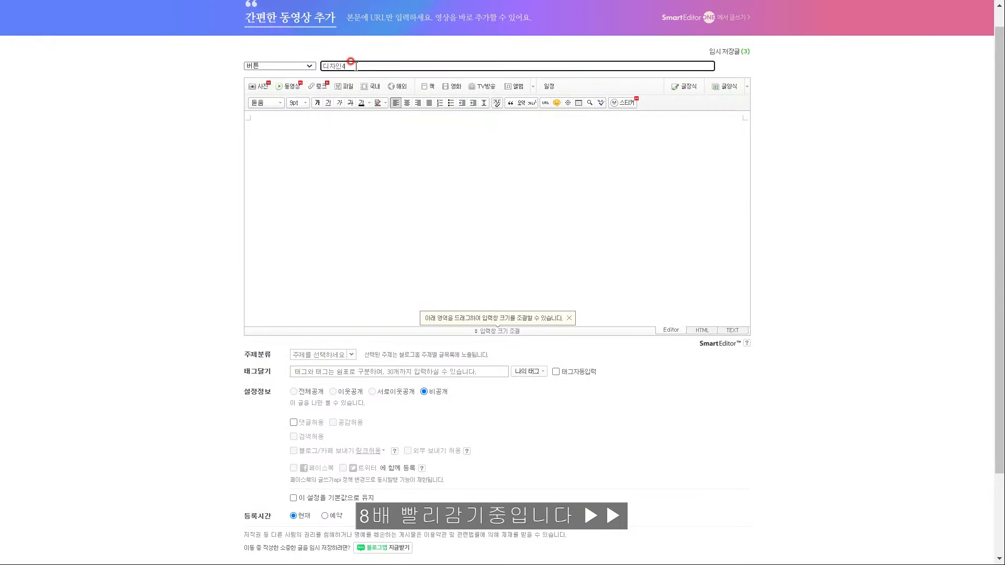
pyautogui.click(259, 86)
pyautogui.click(49, 61)
pyautogui.click(764, 67)
# Link the 디자인4 image to the category 18 URL from the notes
pyautogui.moveTo(360, 163); pyautogui.dragTo(252, 151)
pyautogui.click(545, 103)
pyautogui.hotkey('alt', 'Tab')
pyautogui.moveTo(794, 160); pyautogui.dragTo(371, 160)
pyautogui.hotkey('ctrl', 'c')
pyautogui.hotkey('alt', 'Tab')
pyautogui.hotkey('ctrl', 'v')
pyautogui.click(513, 120)
# Save the 디자인4 link code under 디자인4html in Notepad and publish the post
pyautogui.click(702, 331)
pyautogui.moveTo(735, 144); pyautogui.dragTo(257, 115)
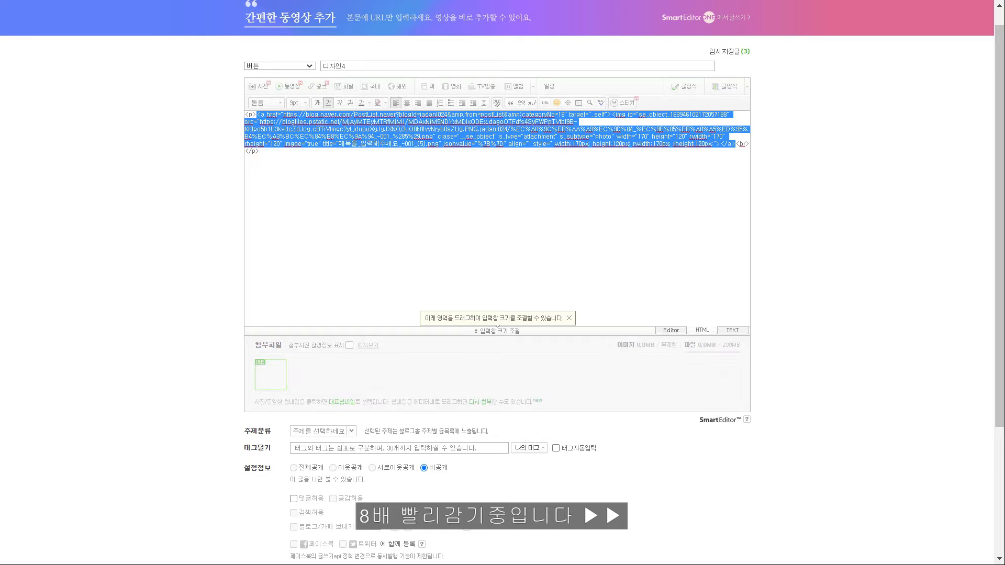
pyautogui.hotkey('ctrl', 'c')
pyautogui.hotkey('alt', 'Tab')
pyautogui.click(391, 349)
pyautogui.hotkey('ctrl', 'v')
pyautogui.scroll(-2, 624, 467)
pyautogui.click(535, 561)
# Create a new 버튼-category post titled 디자인5 and upload its button image
pyautogui.click(685, 30)
pyautogui.click(282, 66)
pyautogui.click(265, 115)
pyautogui.click(370, 65)
pyautogui.write('디자인5')
pyautogui.click(407, 137)
pyautogui.click(261, 86)
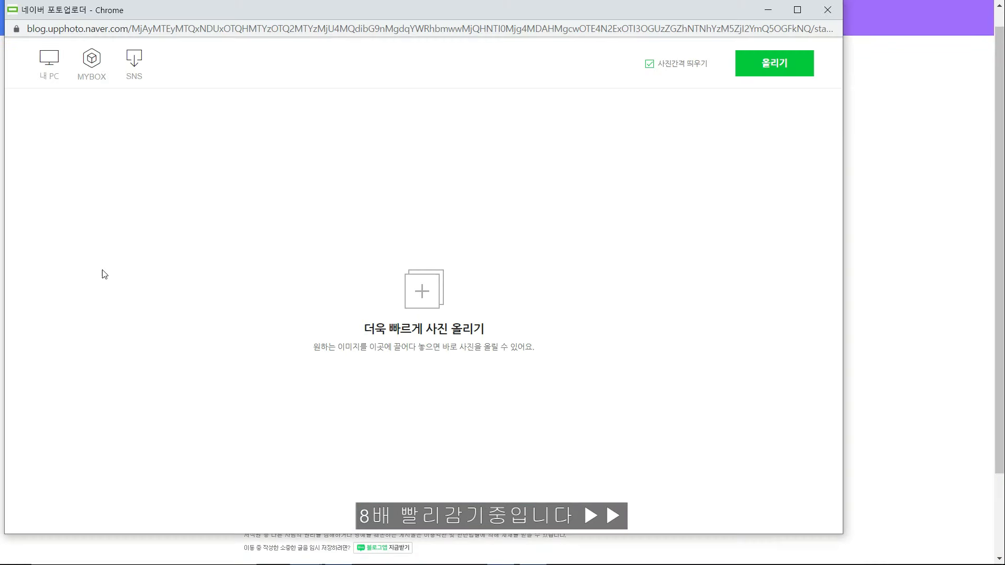
pyautogui.click(49, 62)
pyautogui.click(752, 75)
# Link the 디자인5 image to the category 19 URL from the notes
pyautogui.click(284, 156)
pyautogui.click(544, 104)
pyautogui.hotkey('alt', 'Tab')
pyautogui.moveTo(781, 188); pyautogui.dragTo(372, 188)
pyautogui.hotkey('ctrl', 'c')
pyautogui.hotkey('alt', 'Tab')
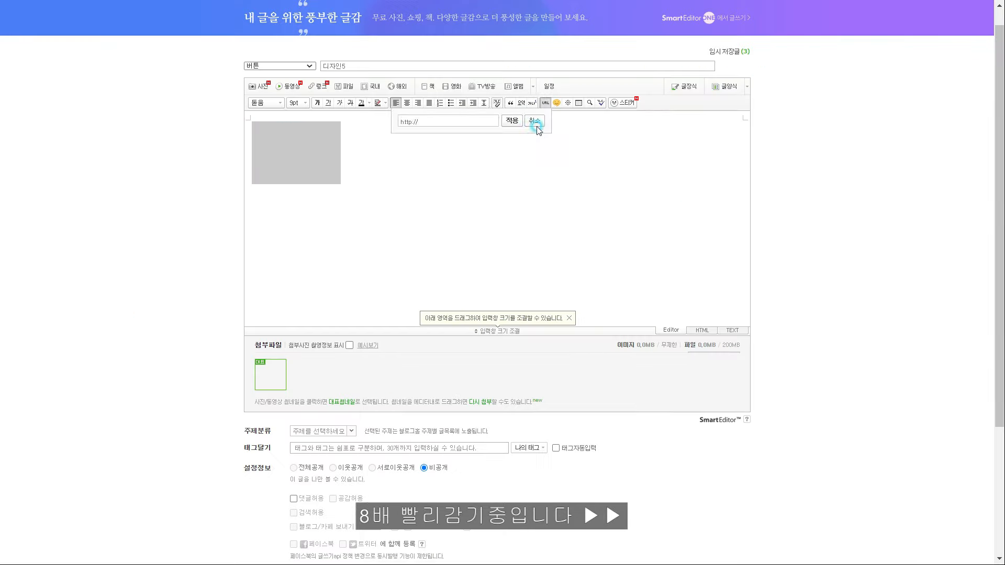
pyautogui.hotkey('ctrl', 'v')
pyautogui.click(511, 124)
# Select the 디자인5 image's link code in the HTML source to save in the notes
pyautogui.click(702, 331)
pyautogui.moveTo(581, 144); pyautogui.dragTo(257, 115)
pyautogui.hotkey('alt', 'Tab')
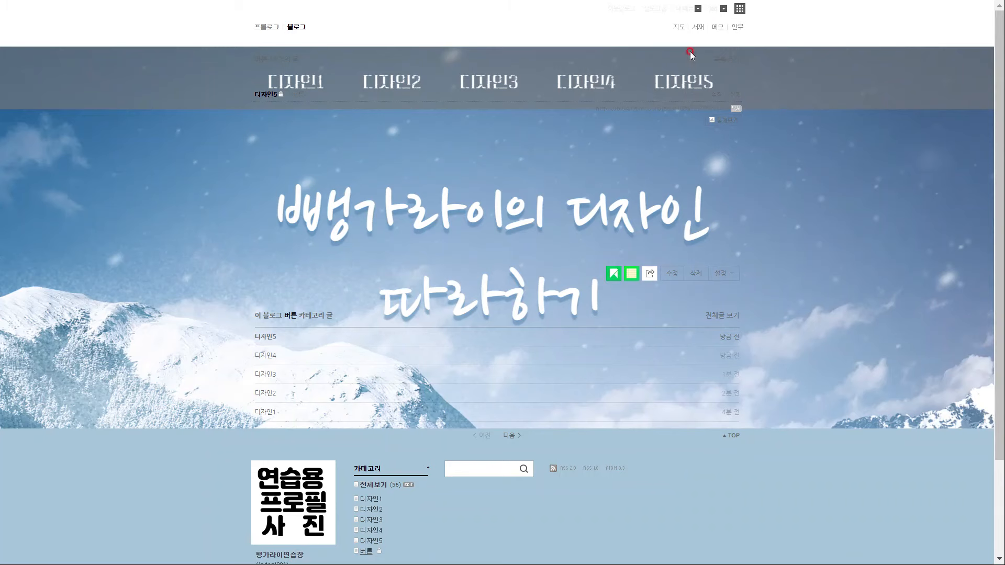
# Open the blog's layout and widget settings from blog management
pyautogui.click(684, 9)
pyautogui.click(681, 59)
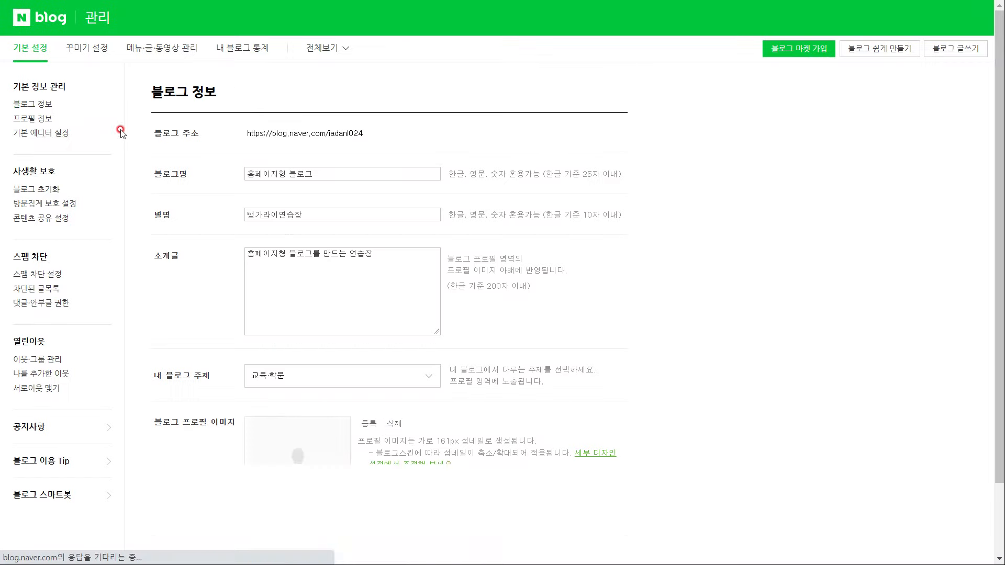
pyautogui.click(87, 47)
pyautogui.click(45, 176)
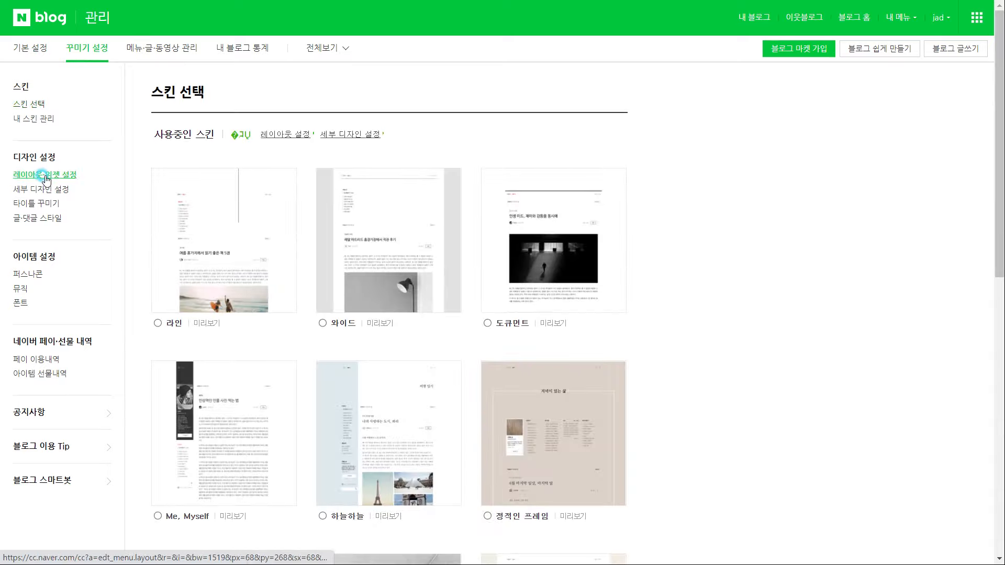
pyautogui.scroll(-6, 512, 345)
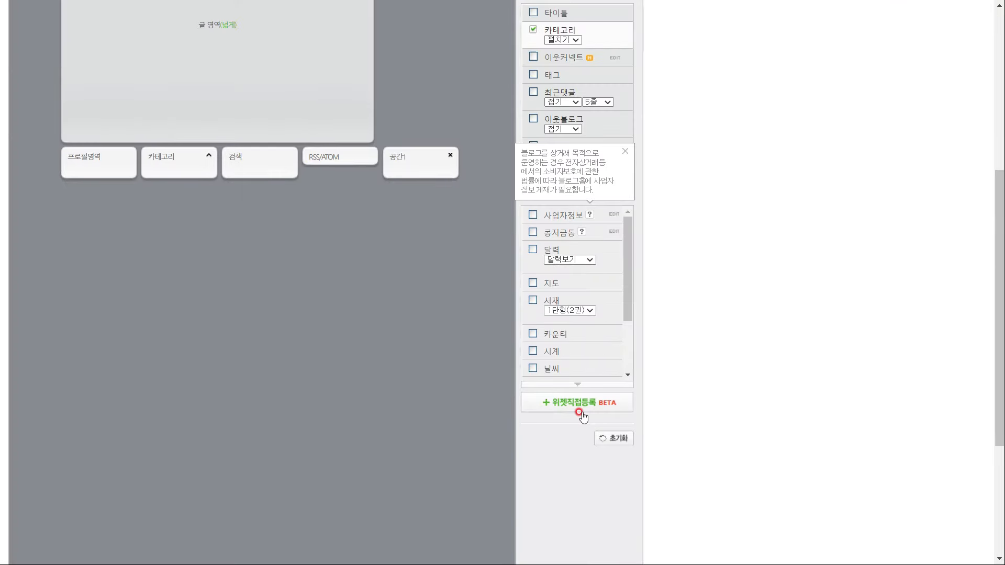
# Register custom widget 버튼1 with the 디자인1 link code, minus its title attribute
pyautogui.click(579, 409)
pyautogui.click(456, 250)
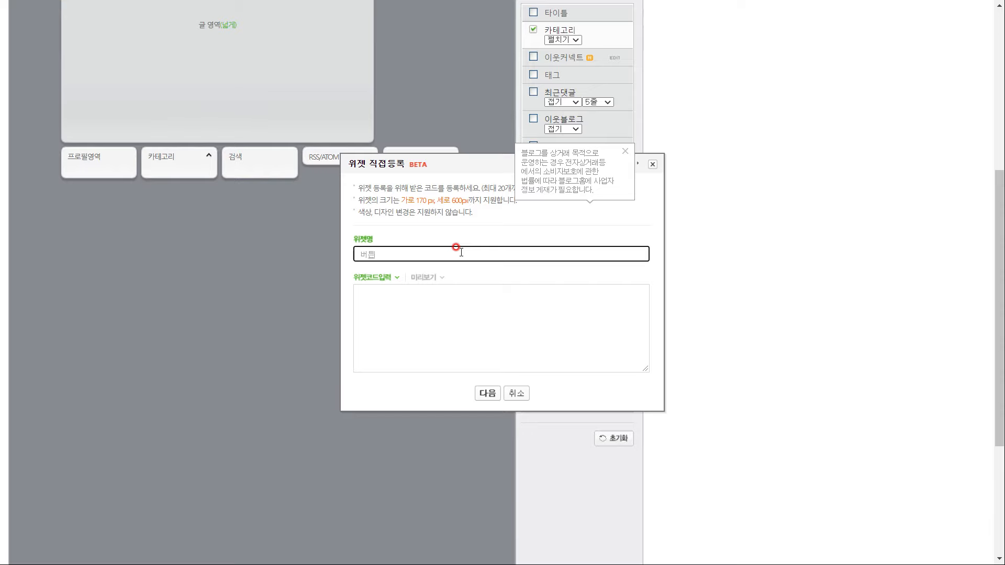
pyautogui.click(507, 307)
pyautogui.hotkey('alt', 'Tab')
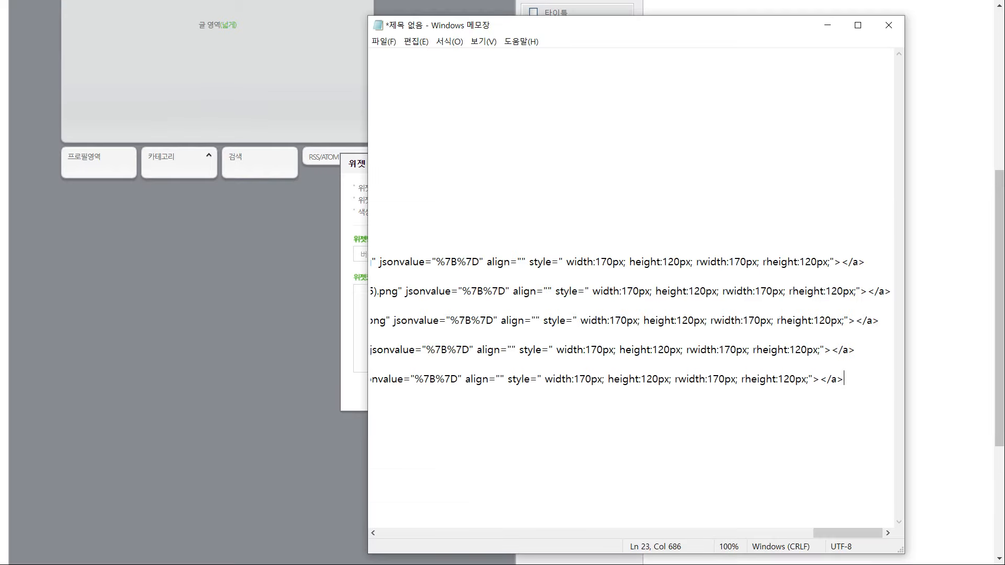
pyautogui.moveTo(857, 263); pyautogui.dragTo(305, 262)
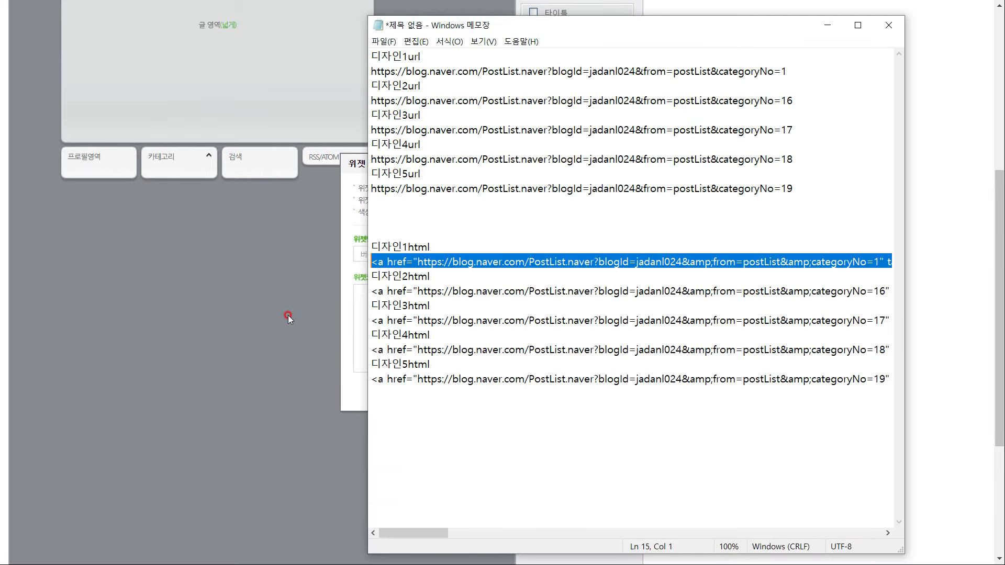
pyautogui.hotkey('ctrl', 'c')
pyautogui.hotkey('alt', 'Tab')
pyautogui.hotkey('ctrl', 'v')
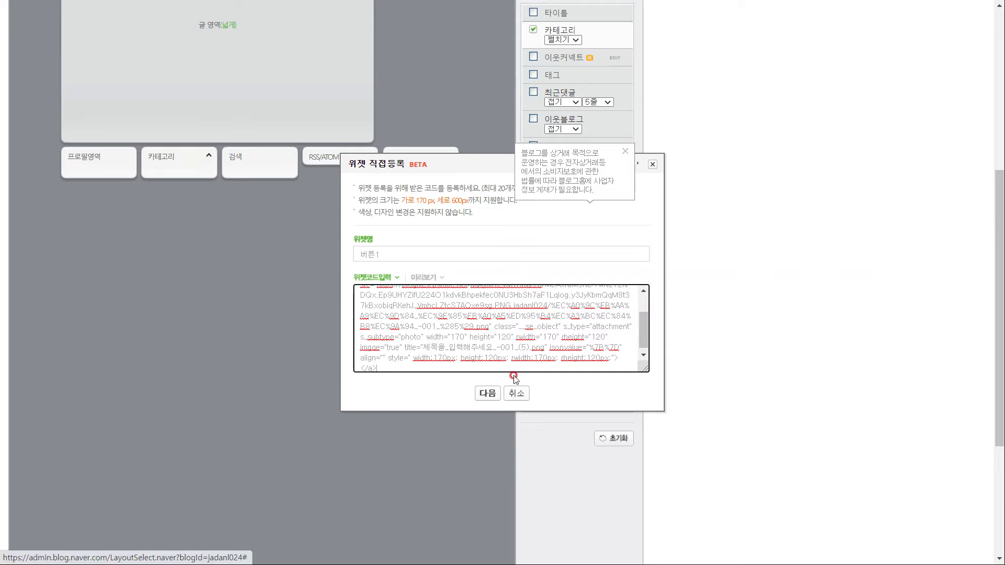
pyautogui.moveTo(532, 345); pyautogui.dragTo(429, 347)
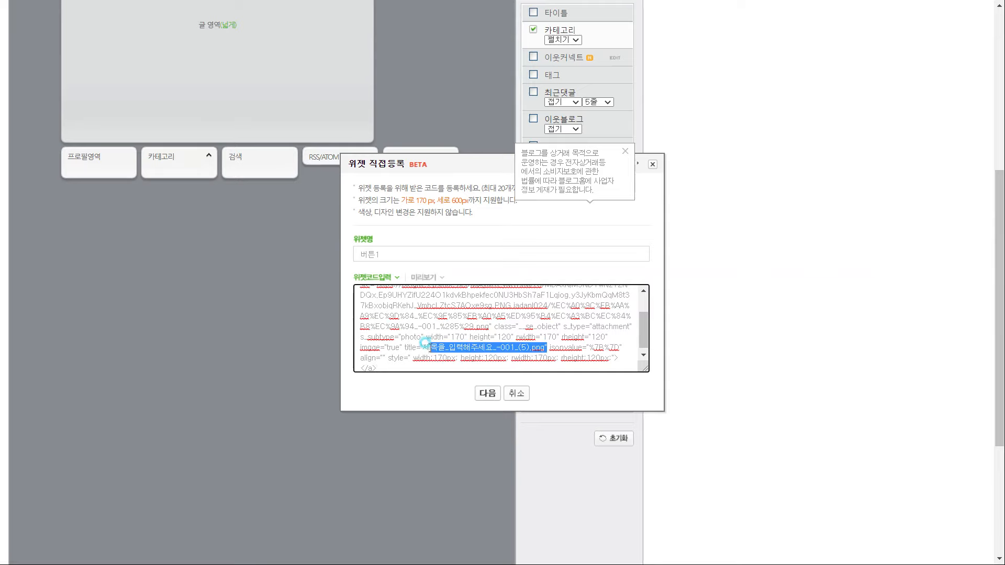
pyautogui.press('BackSpace')
pyautogui.click(488, 393)
pyautogui.click(501, 406)
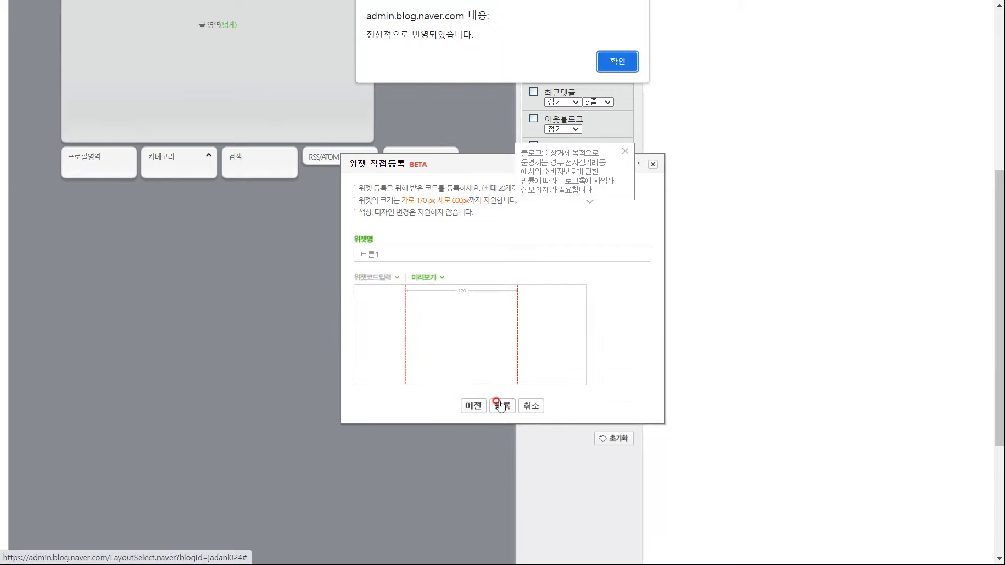
pyautogui.click(618, 61)
# Register widget 버튼2 with the second link code, title attribute removed
pyautogui.click(404, 251)
pyautogui.write('버튼2')
pyautogui.hotkey('alt', 'Tab')
pyautogui.moveTo(371, 291); pyautogui.dragTo(890, 291)
pyautogui.hotkey('ctrl', 'c')
pyautogui.hotkey('alt', 'Tab')
pyautogui.click(487, 345)
pyautogui.hotkey('ctrl', 'v')
pyautogui.moveTo(555, 348); pyautogui.dragTo(424, 357)
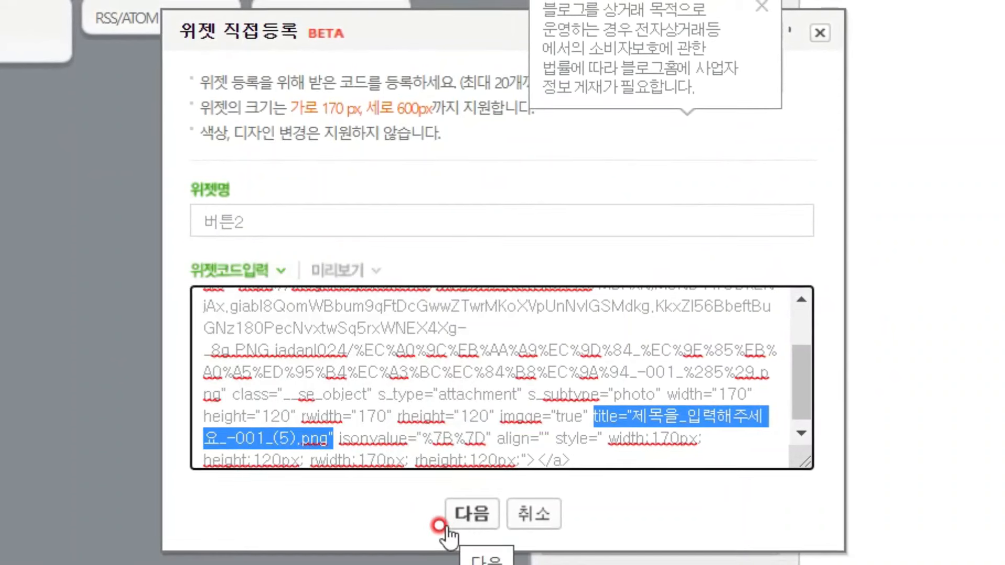
pyautogui.press('Delete')
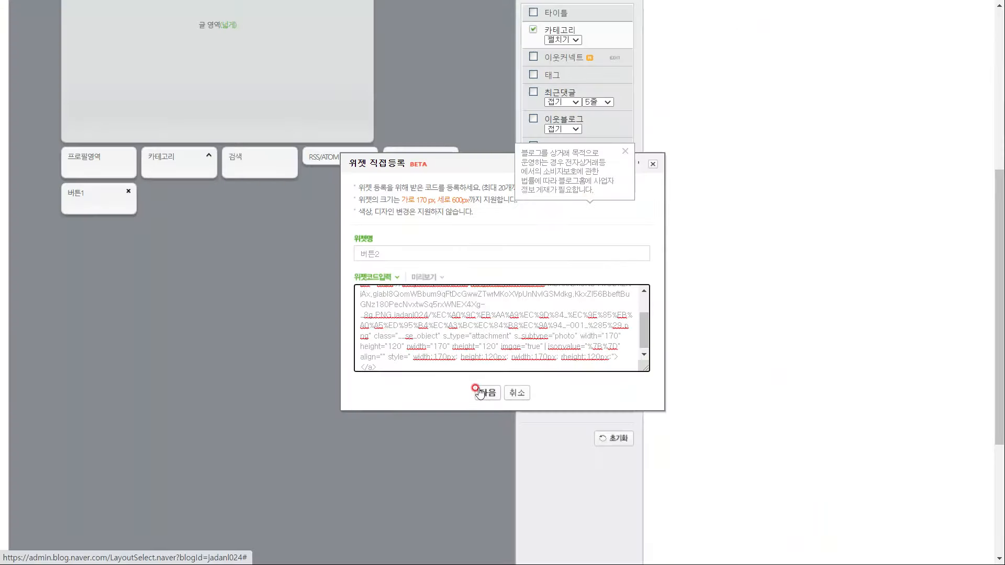
pyautogui.click(468, 513)
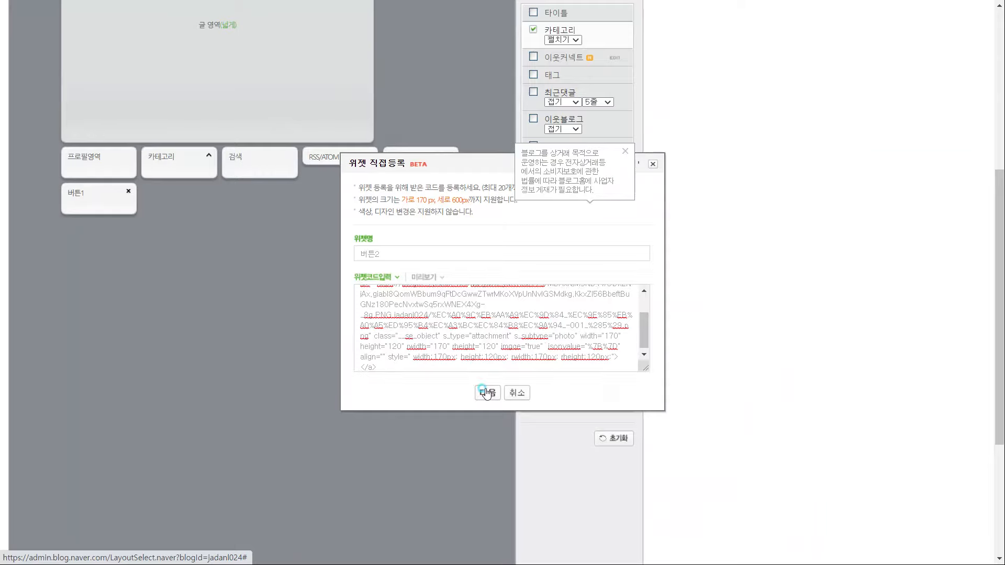
pyautogui.click(577, 402)
# Register widget 버튼3 using the third link code from the notes
pyautogui.hotkey('alt', 'Tab')
pyautogui.moveTo(372, 320); pyautogui.dragTo(929, 320)
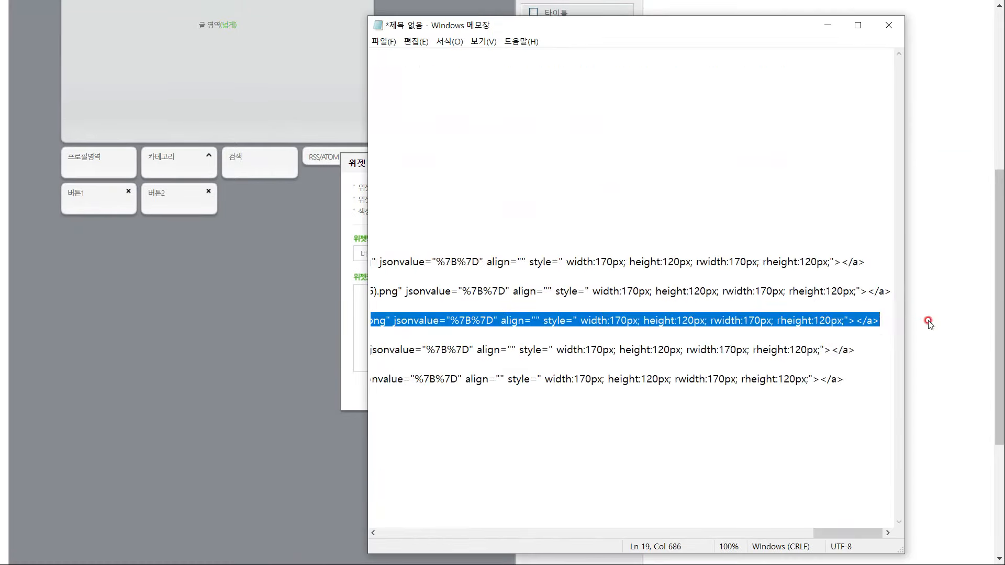
pyautogui.hotkey('ctrl', 'c')
pyautogui.hotkey('alt', 'Tab')
pyautogui.hotkey('ctrl', 'v')
pyautogui.click(482, 388)
pyautogui.click(627, 61)
# Register widget 버튼4 using the fourth link code
pyautogui.click(459, 254)
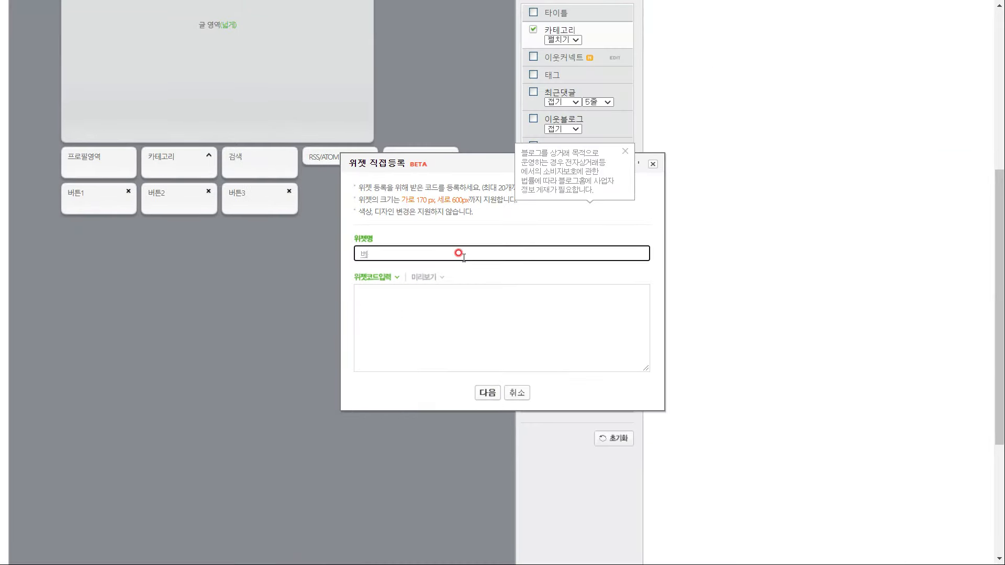
pyautogui.write('버튼4')
pyautogui.hotkey('alt', 'Tab')
pyautogui.moveTo(371, 321); pyautogui.dragTo(879, 321)
pyautogui.hotkey('ctrl', 'c')
pyautogui.hotkey('alt', 'Tab')
pyautogui.click(370, 352)
pyautogui.hotkey('ctrl', 'v')
pyautogui.click(488, 393)
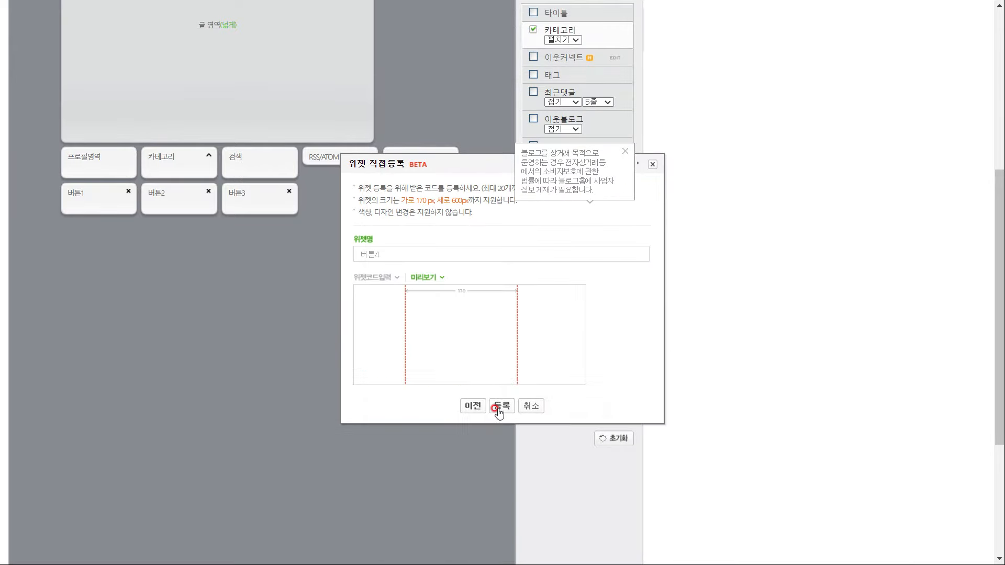
pyautogui.click(499, 408)
# Register widget 버튼5 using the last link code
pyautogui.hotkey('alt', 'Tab')
pyautogui.moveTo(370, 379); pyautogui.dragTo(896, 385)
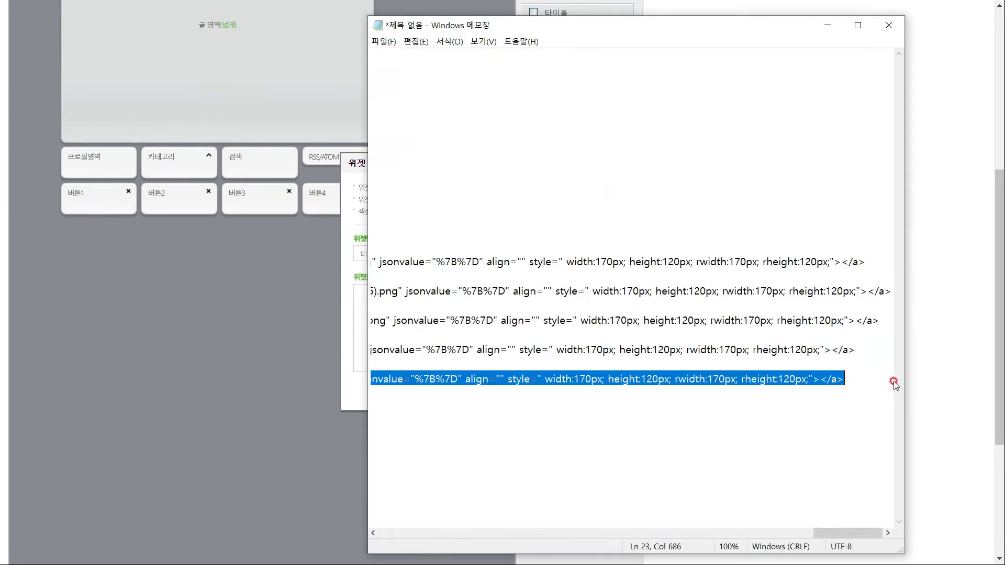
pyautogui.hotkey('ctrl', 'c')
pyautogui.hotkey('alt', 'Tab')
pyautogui.click(480, 340)
pyautogui.hotkey('ctrl', 'v')
pyautogui.click(488, 393)
pyautogui.click(499, 408)
pyautogui.click(623, 65)
# Arrange 버튼1 through 버튼5 in one row above the post area
pyautogui.scroll(5, 618, 86)
pyautogui.moveTo(103, 397); pyautogui.dragTo(100, 89)
pyautogui.moveTo(95, 413); pyautogui.dragTo(178, 89)
pyautogui.moveTo(94, 414); pyautogui.dragTo(262, 89)
pyautogui.moveTo(95, 414); pyautogui.dragTo(340, 89)
pyautogui.moveTo(94, 414); pyautogui.dragTo(451, 86)
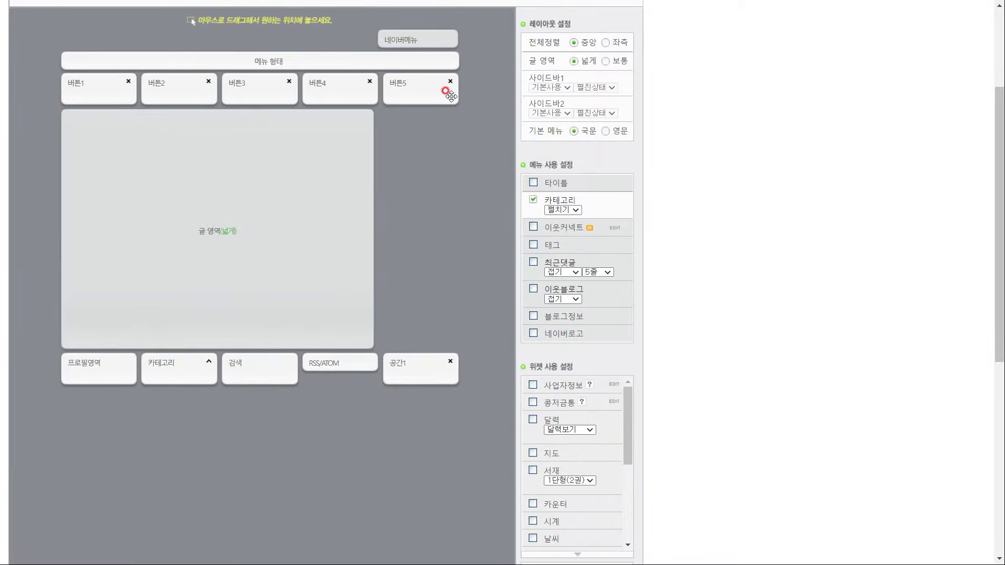
pyautogui.scroll(-8, 497, 371)
# Preview the new layout, then apply it to the blog and confirm
pyautogui.click(338, 529)
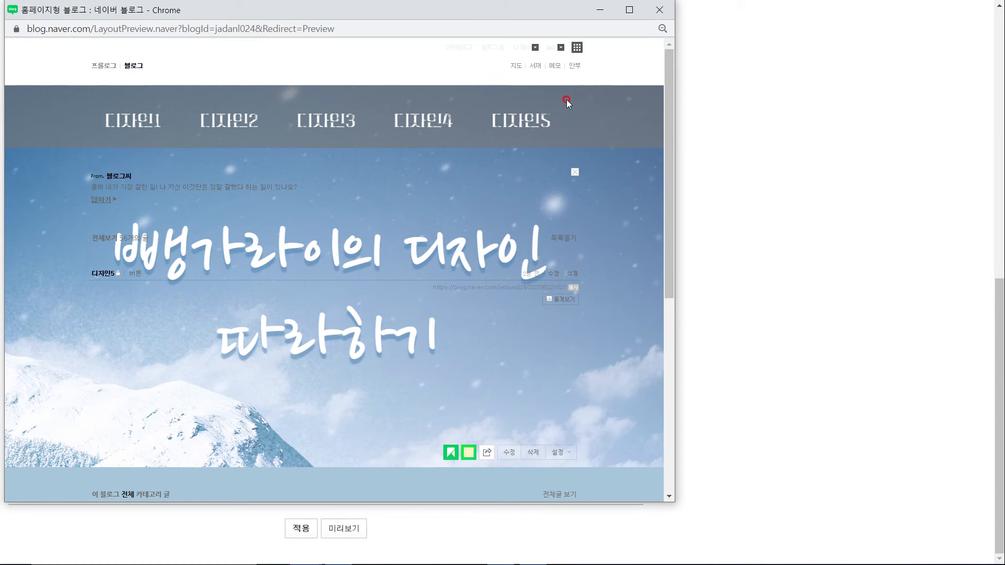
pyautogui.click(301, 529)
pyautogui.click(568, 61)
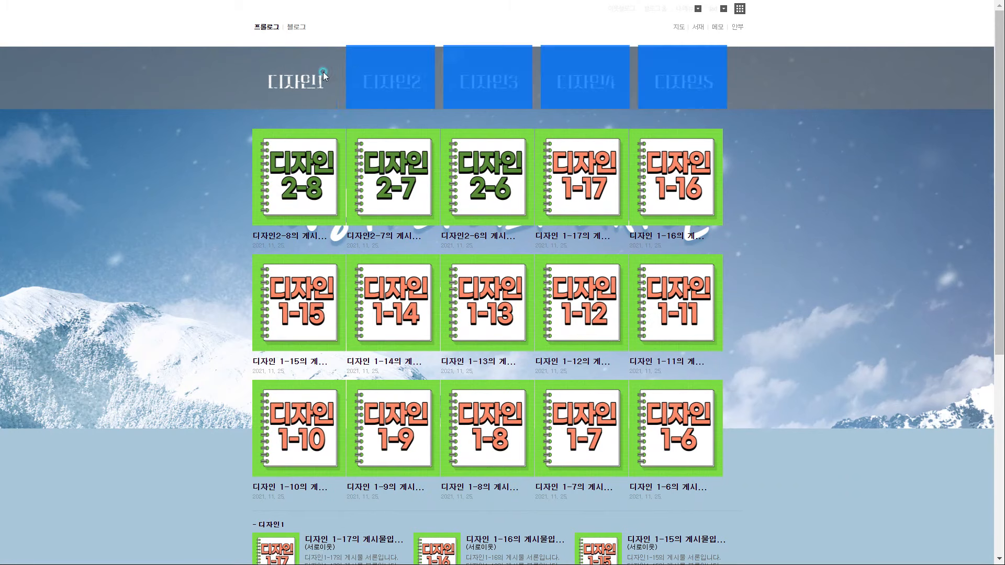
# Test the 디자인 category links on the live blog, then go to the admin settings
pyautogui.click(347, 88)
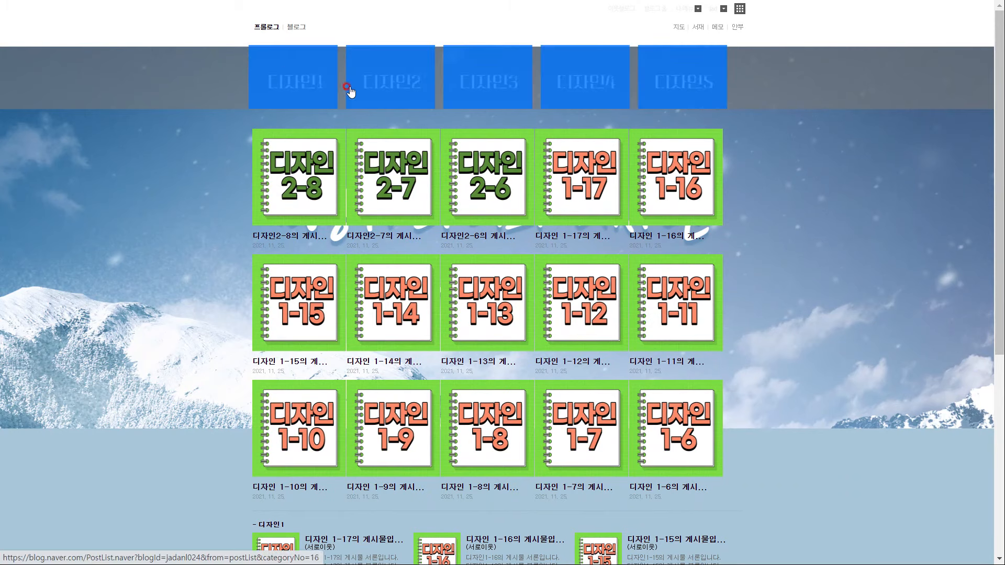
pyautogui.click(392, 99)
pyautogui.click(588, 91)
pyautogui.click(686, 84)
pyautogui.click(328, 143)
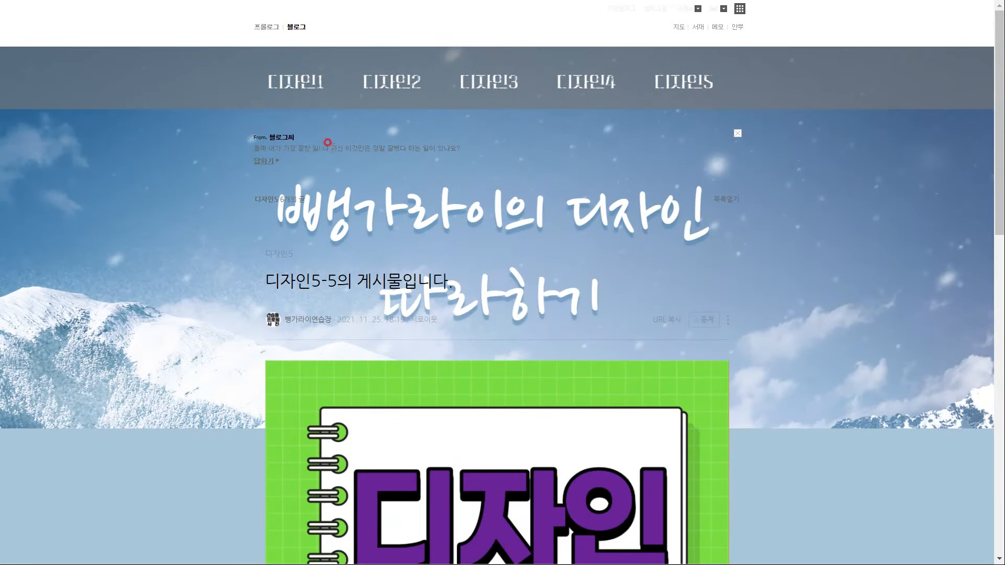
pyautogui.click(685, 10)
pyautogui.click(682, 50)
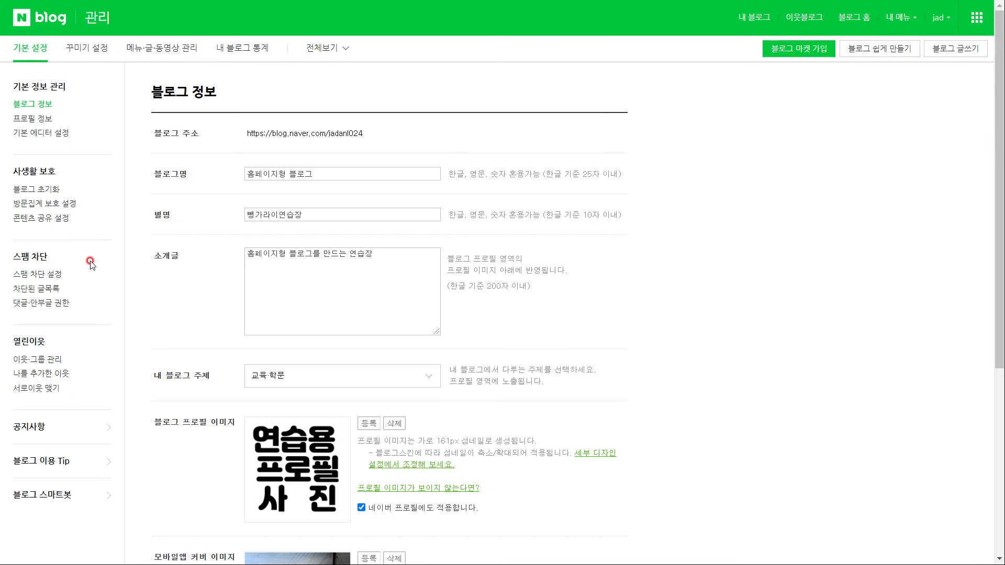
# Start registering a new custom widget from the layout and widget settings
pyautogui.click(93, 52)
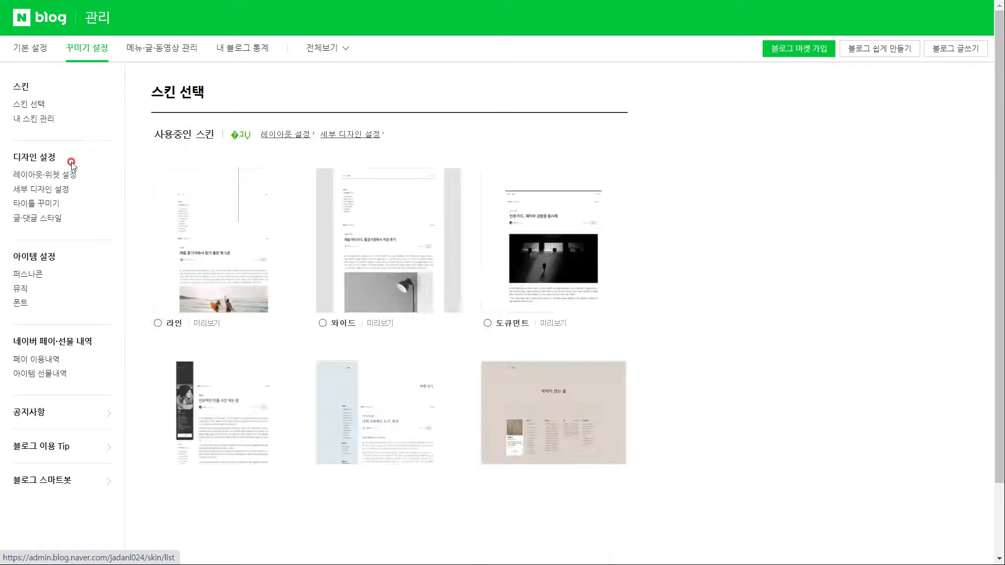
pyautogui.click(63, 173)
pyautogui.scroll(-6, 504, 303)
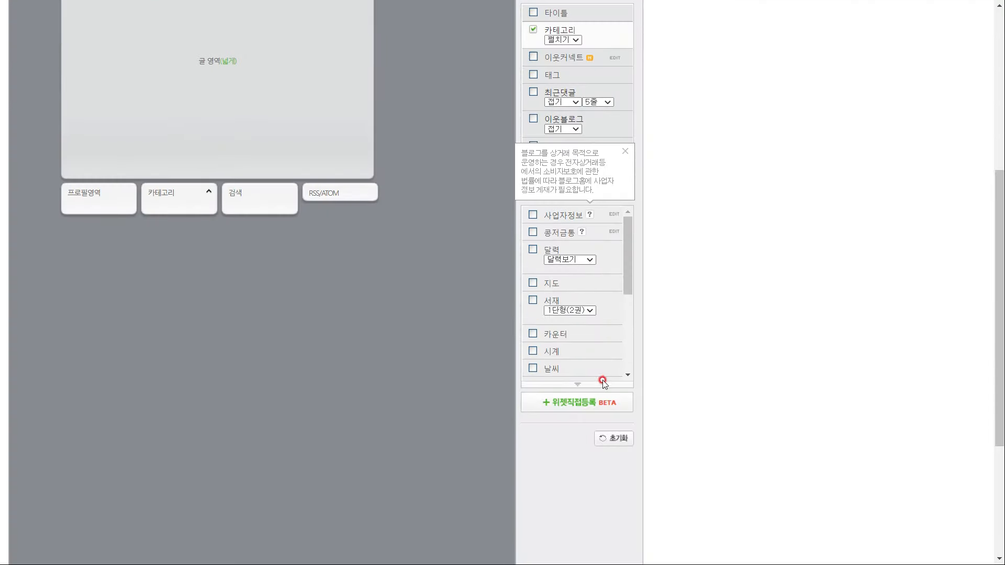
pyautogui.click(603, 400)
pyautogui.click(470, 256)
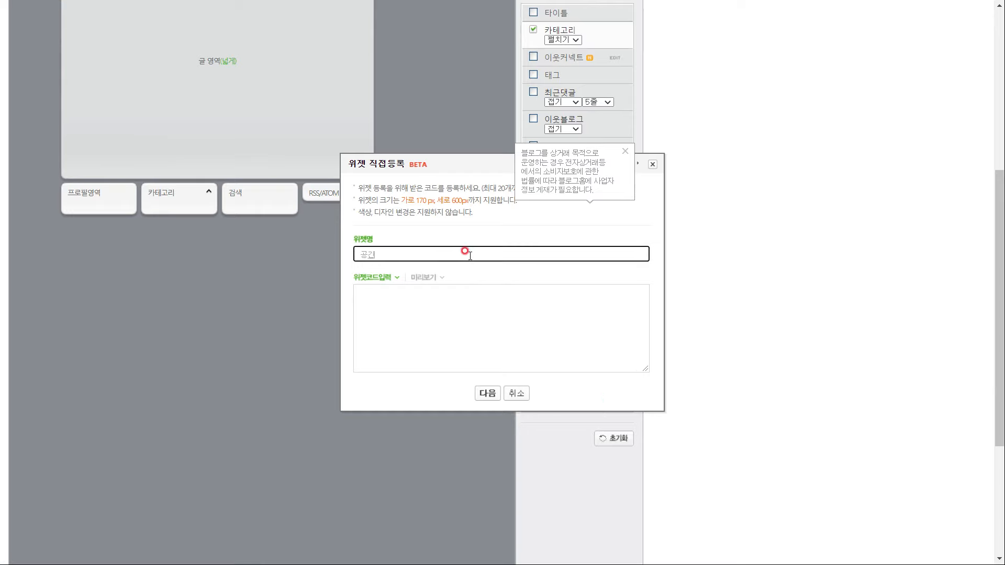
pyautogui.click(468, 319)
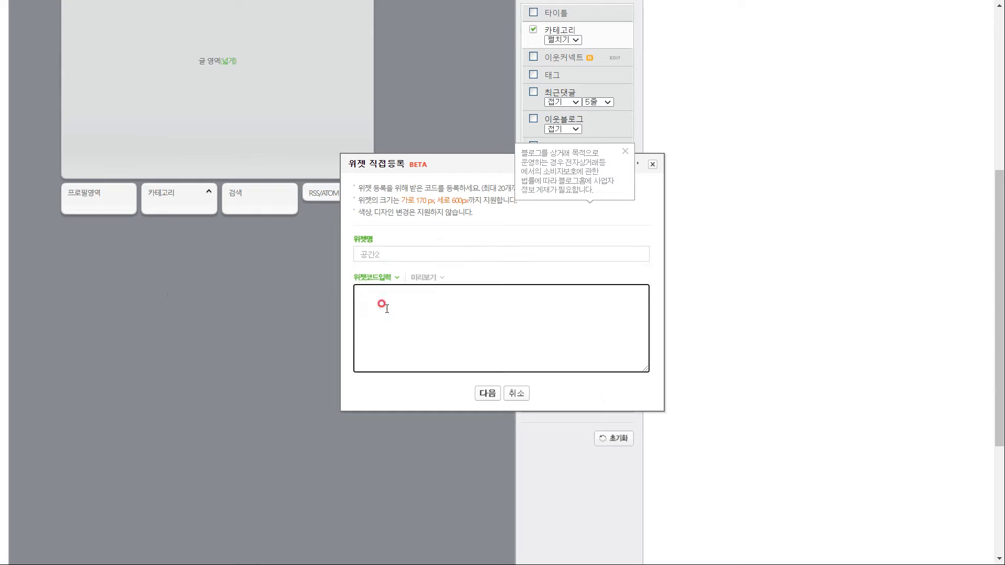
# In the notes, change the blank table's height from 110 to 60 and select its code
pyautogui.hotkey('alt', 'Tab')
pyautogui.click(487, 198)
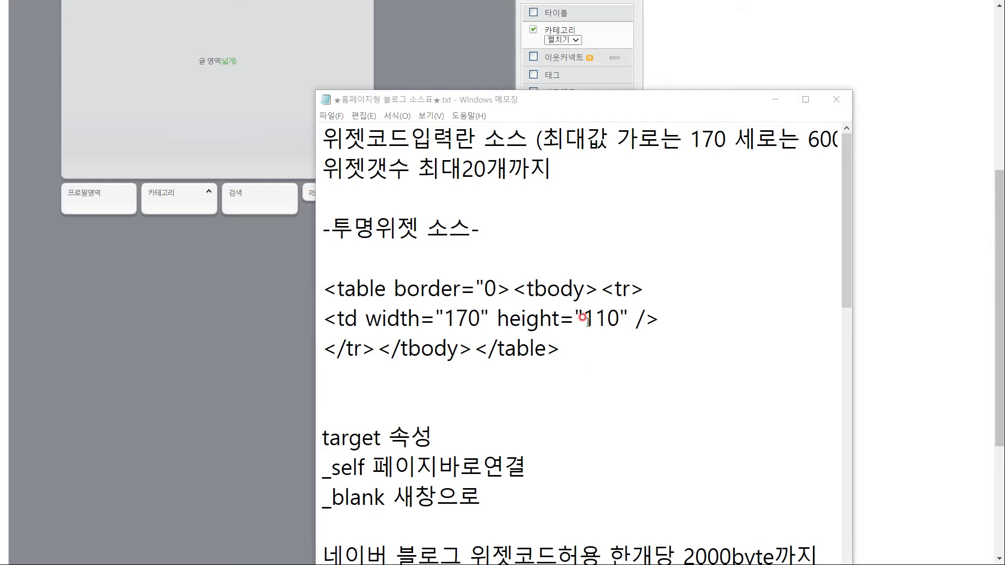
pyautogui.moveTo(584, 318); pyautogui.dragTo(611, 317)
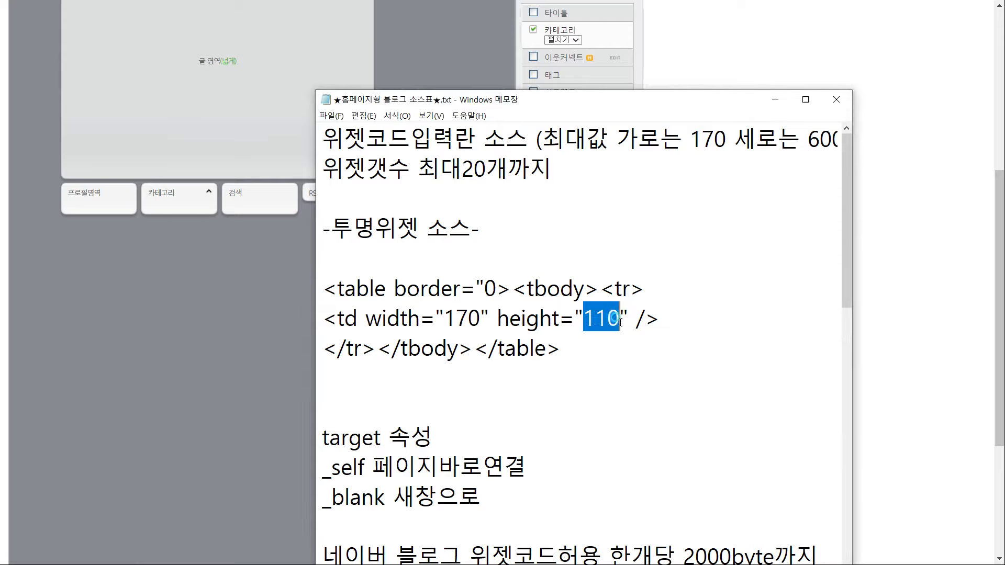
pyautogui.write('60')
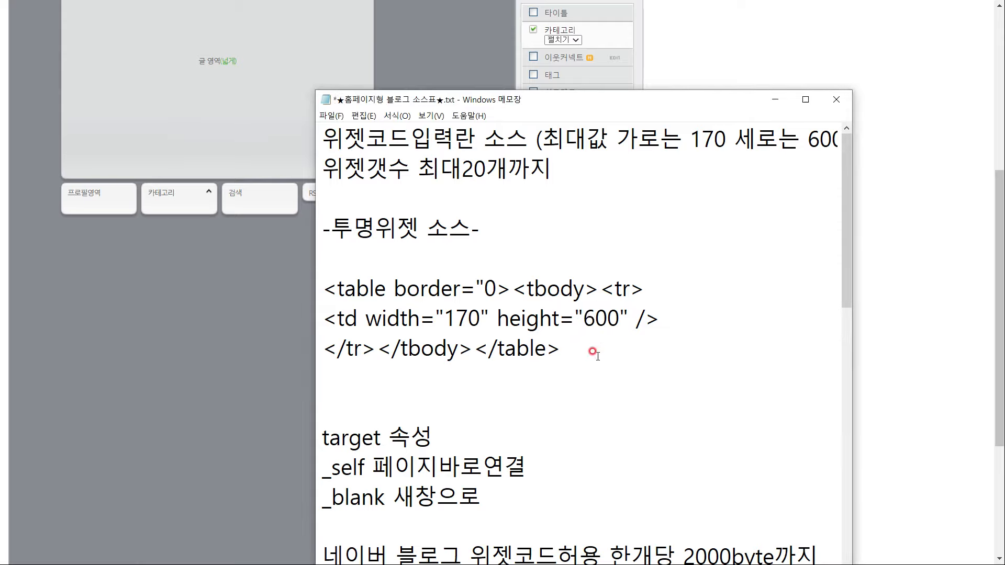
pyautogui.moveTo(583, 350); pyautogui.dragTo(320, 285)
pyautogui.hotkey('ctrl', 'c')
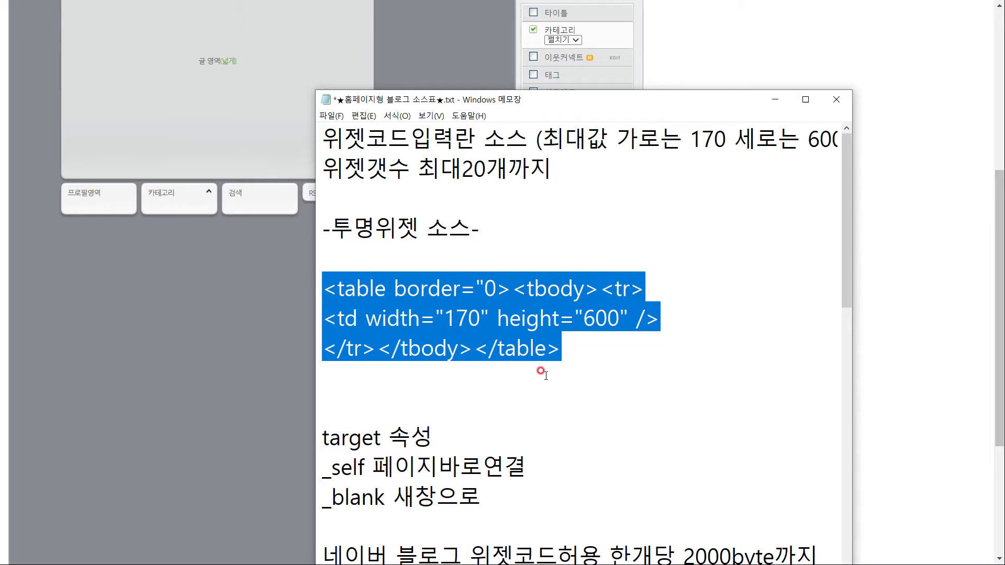
# Paste the blank table code as widget 공간2 and register it
pyautogui.click(907, 221)
pyautogui.click(534, 291)
pyautogui.hotkey('ctrl', 'v')
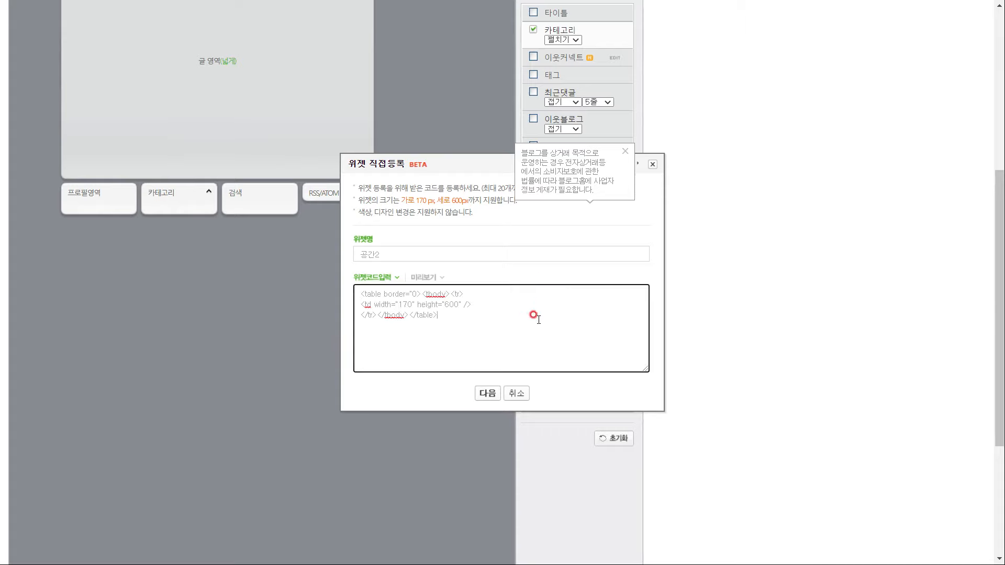
pyautogui.click(487, 394)
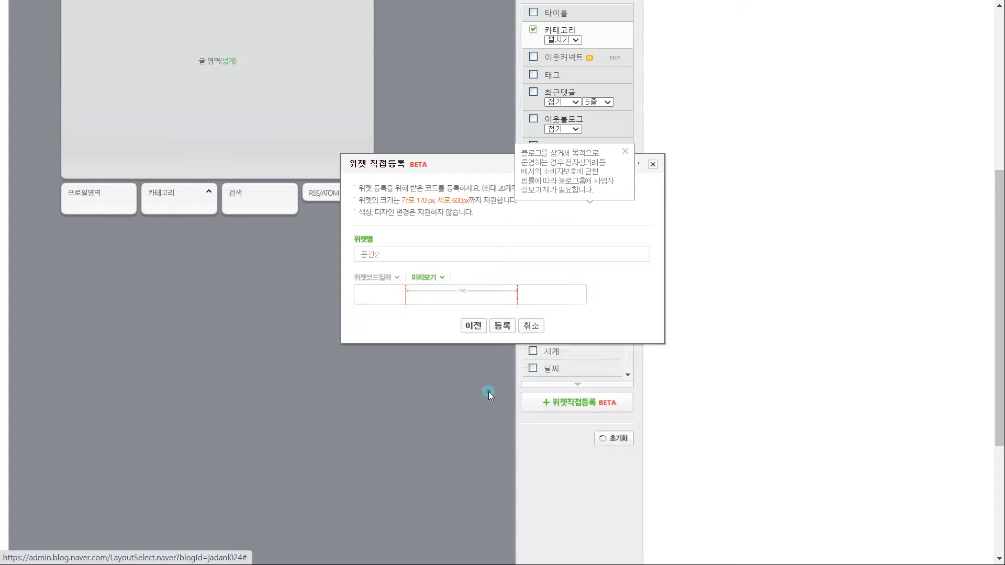
pyautogui.scroll(-4, 498, 377)
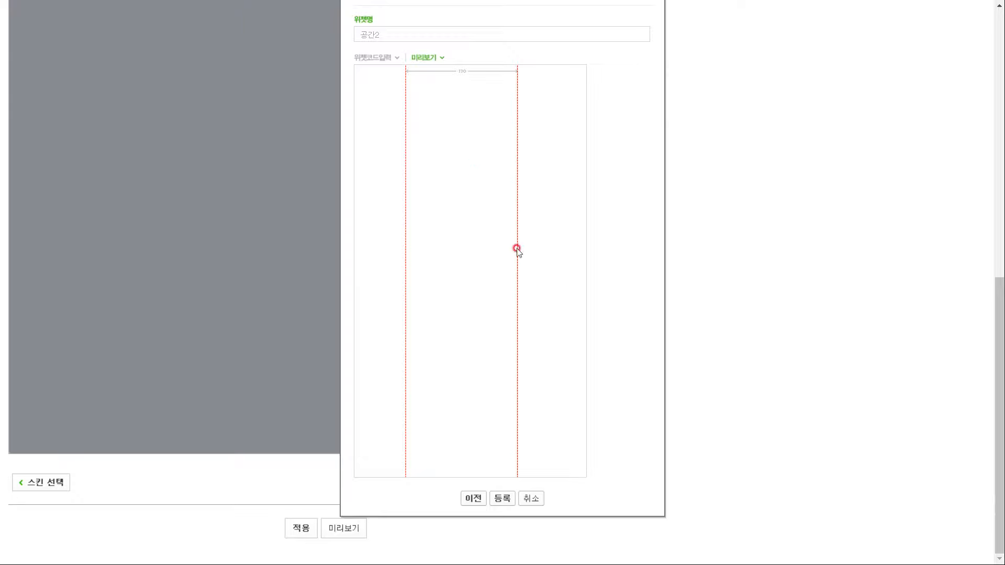
pyautogui.click(503, 498)
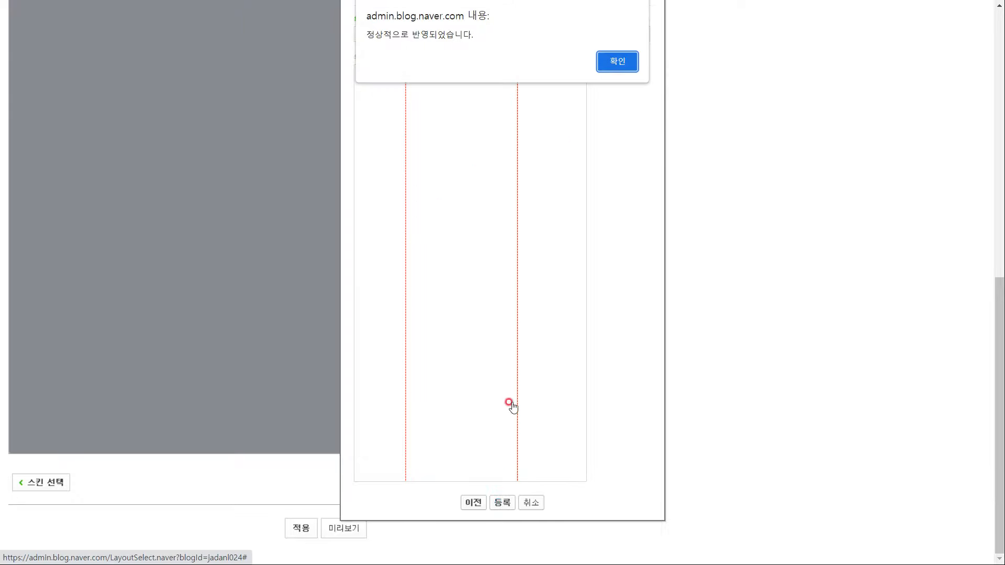
pyautogui.click(604, 61)
pyautogui.scroll(5, 494, 168)
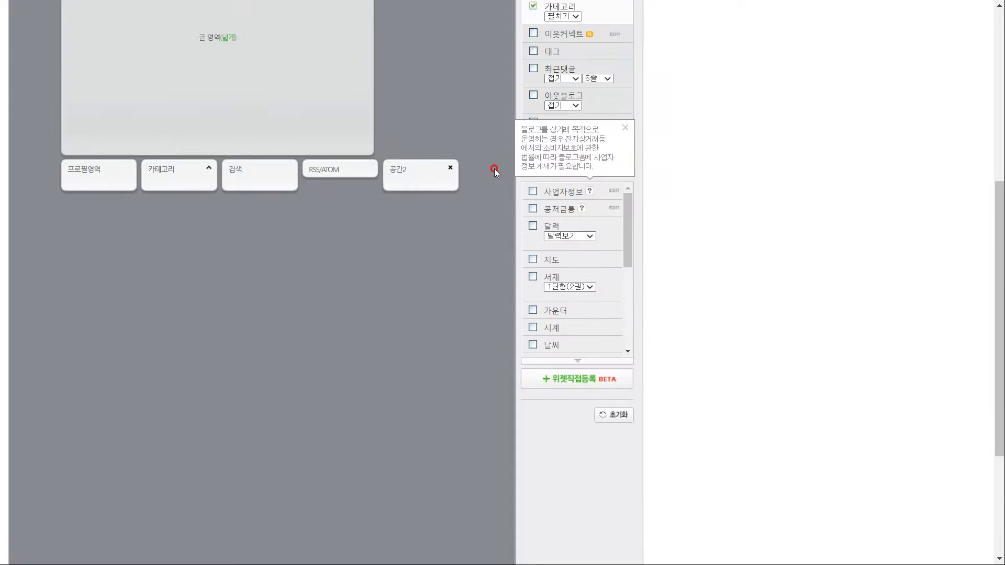
# Move the 공간2 block into the row beneath the five button blocks
pyautogui.scroll(3, 444, 272)
pyautogui.moveTo(414, 371); pyautogui.dragTo(180, 111)
pyautogui.moveTo(91, 104); pyautogui.dragTo(86, 123)
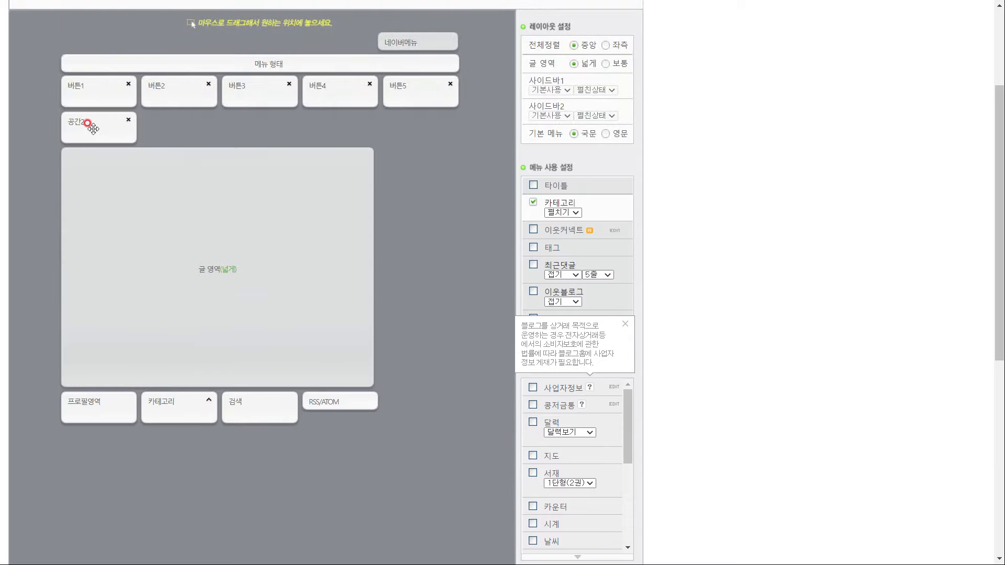
pyautogui.scroll(-7, 314, 265)
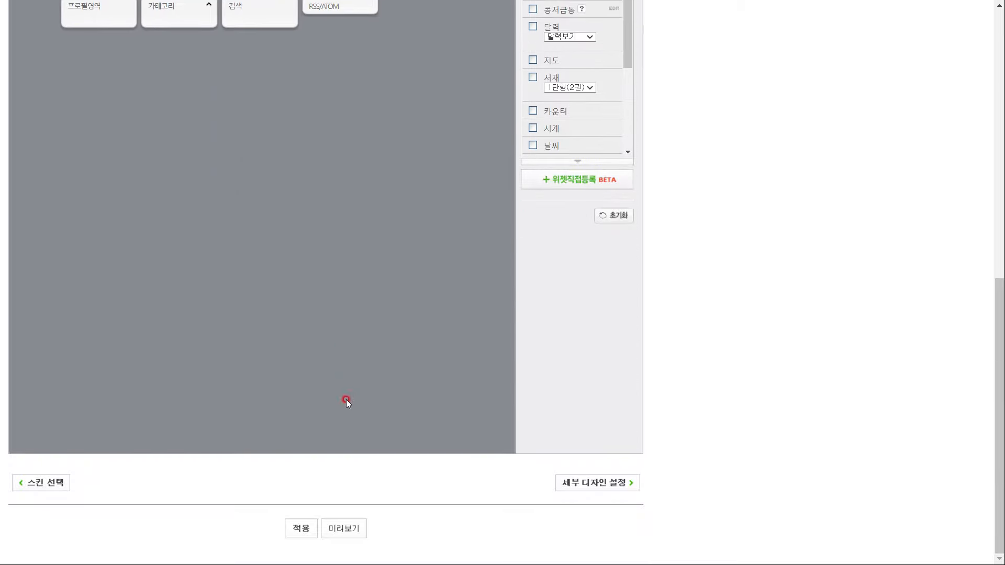
# Preview the updated layout, then apply it to the blog and confirm
pyautogui.click(352, 529)
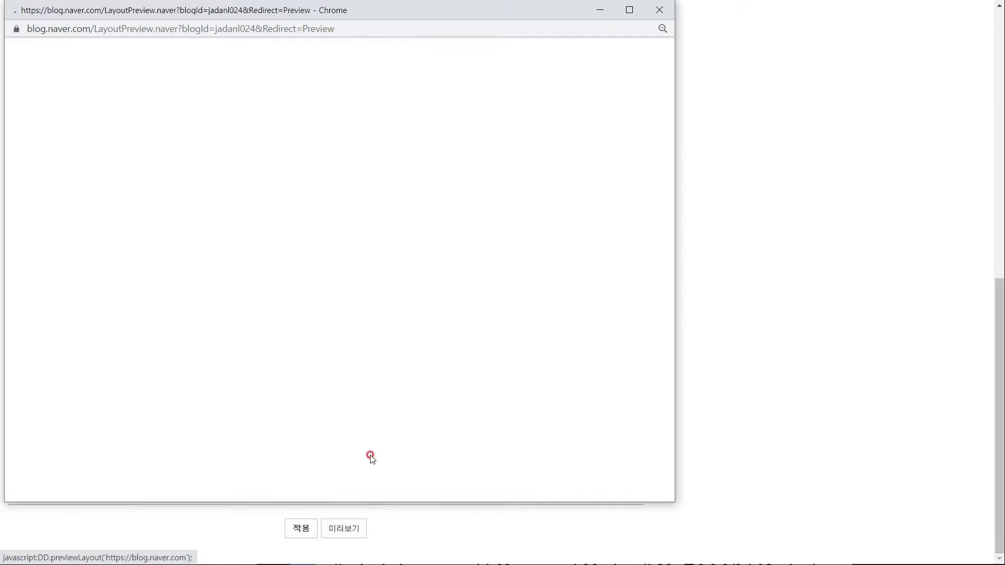
pyautogui.scroll(-1, 238, 265)
pyautogui.scroll(-3, 239, 265)
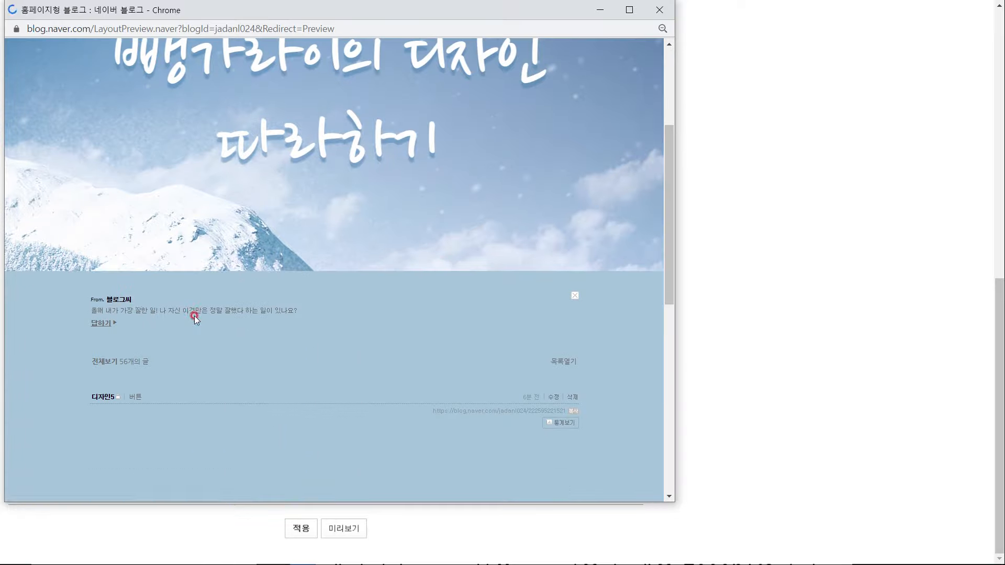
pyautogui.scroll(4, 152, 282)
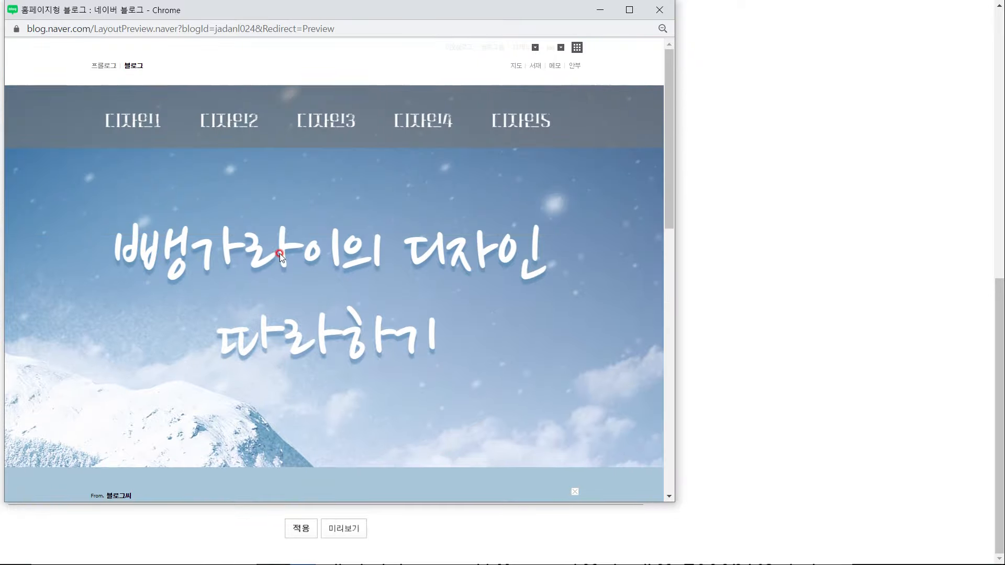
pyautogui.scroll(-6, 280, 253)
pyautogui.click(302, 532)
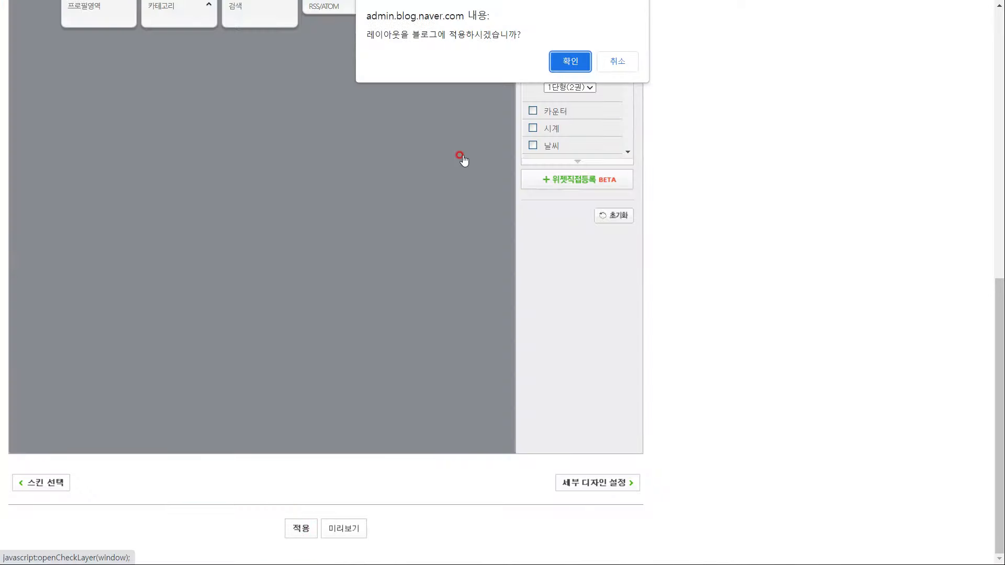
pyautogui.click(571, 62)
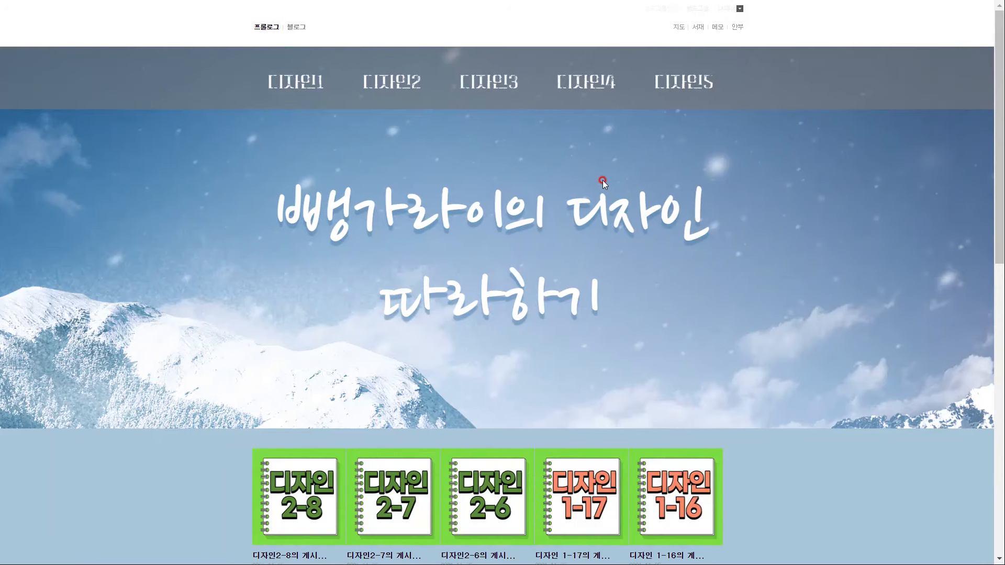
pyautogui.scroll(-1, 536, 296)
# Highlight the Czech tourism blog's header buttons and select the header banner in the screenshot
pyautogui.scroll(1, 679, 369)
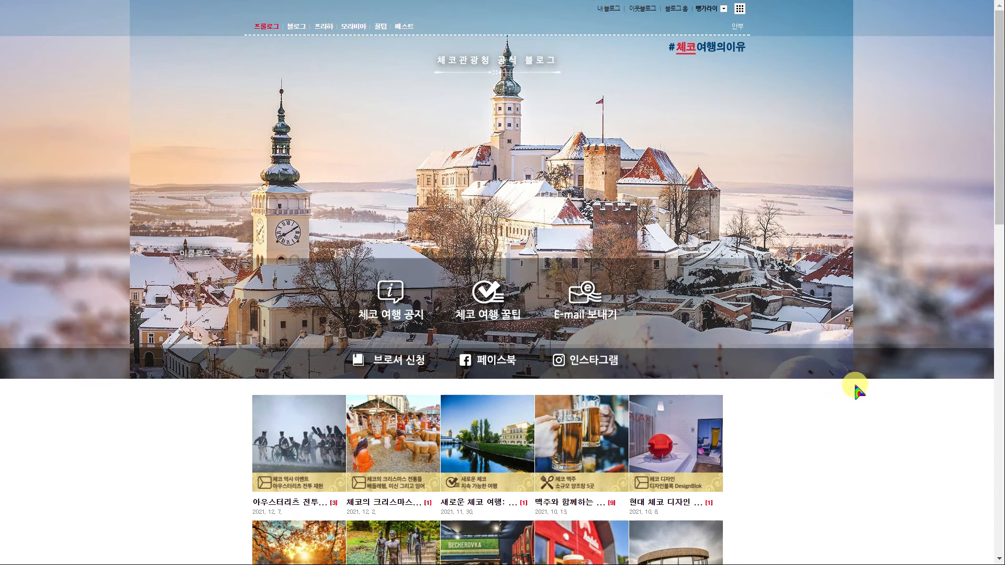
pyautogui.moveTo(760, 382); pyautogui.dragTo(229, 199)
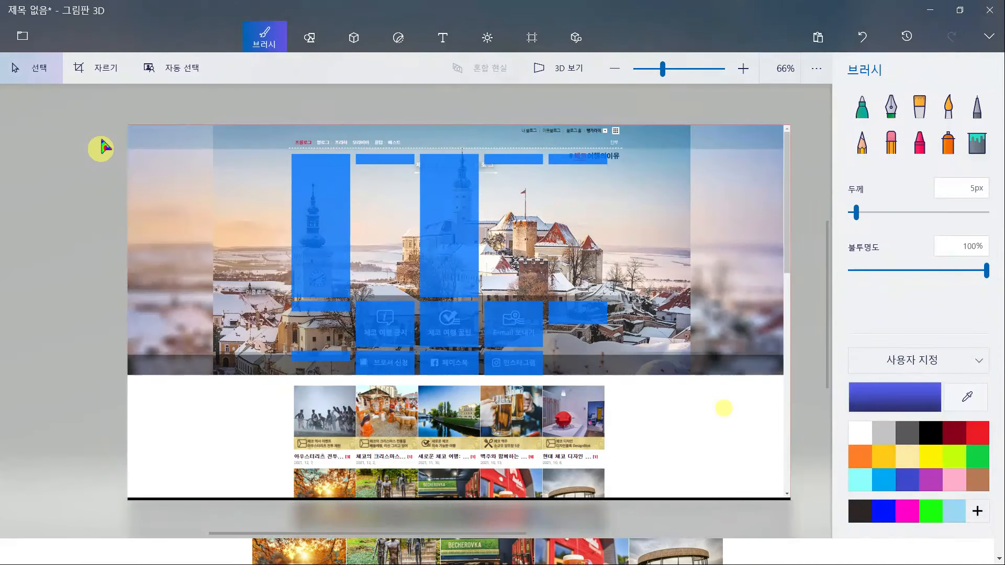
pyautogui.moveTo(103, 111); pyautogui.dragTo(801, 375)
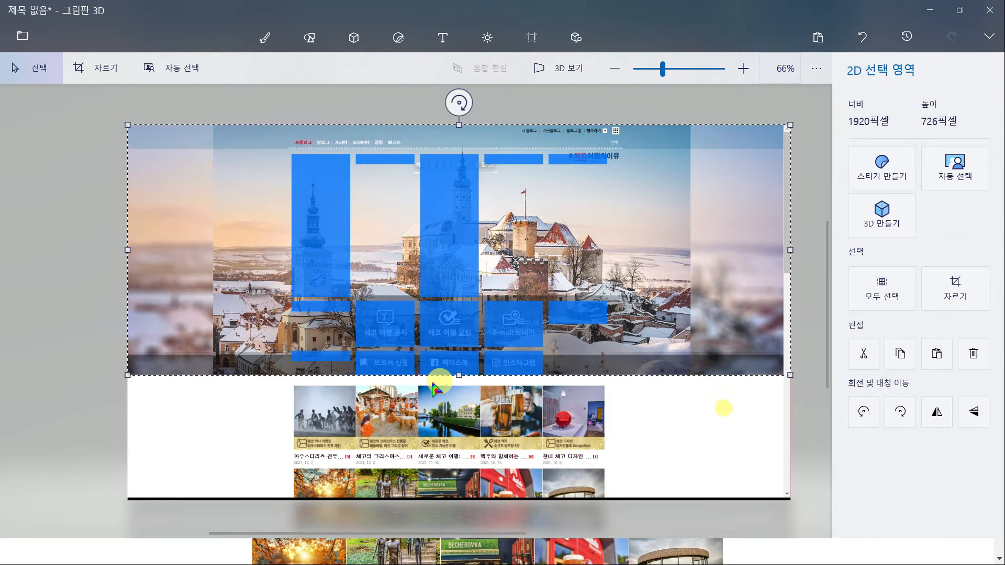
# Crop the Paint 3D canvas to the selected header area
pyautogui.scroll(5, 462, 379)
pyautogui.scroll(6, 505, 376)
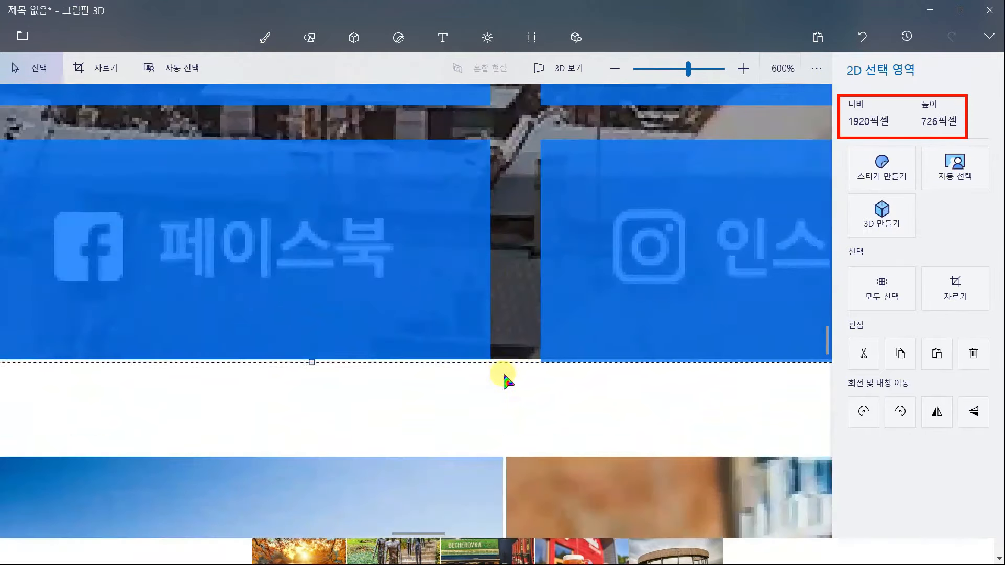
pyautogui.scroll(-11, 508, 381)
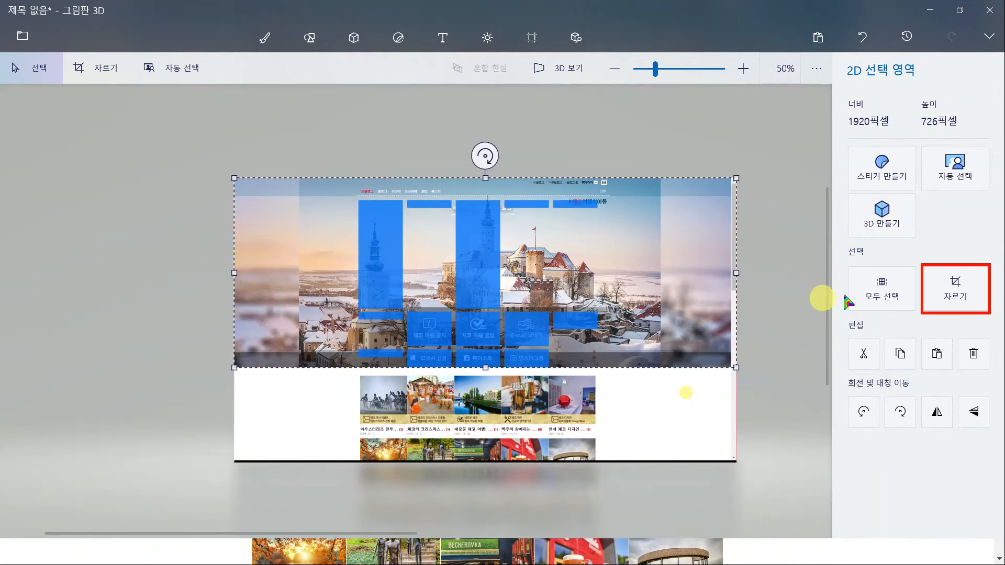
pyautogui.click(950, 296)
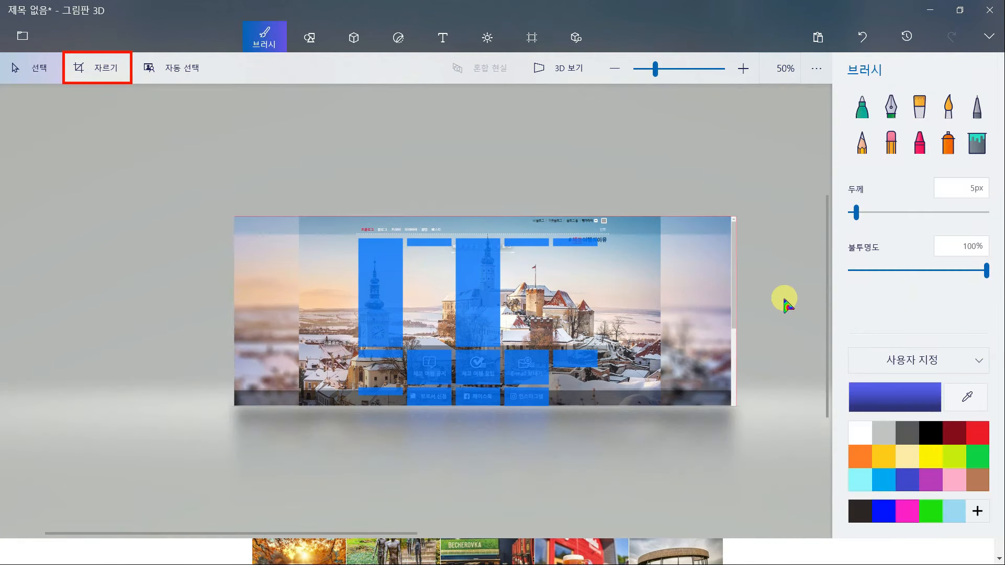
# Note the skin size '너비 1920 높이 726' in Notepad
pyautogui.scroll(1, 759, 314)
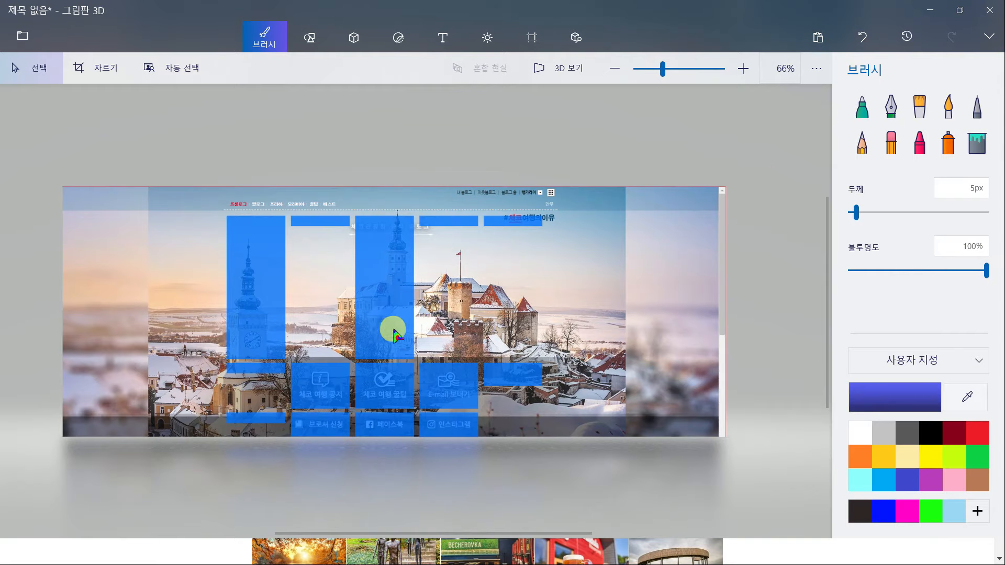
pyautogui.scroll(1, 397, 335)
pyautogui.moveTo(411, 332); pyautogui.dragTo(446, 315)
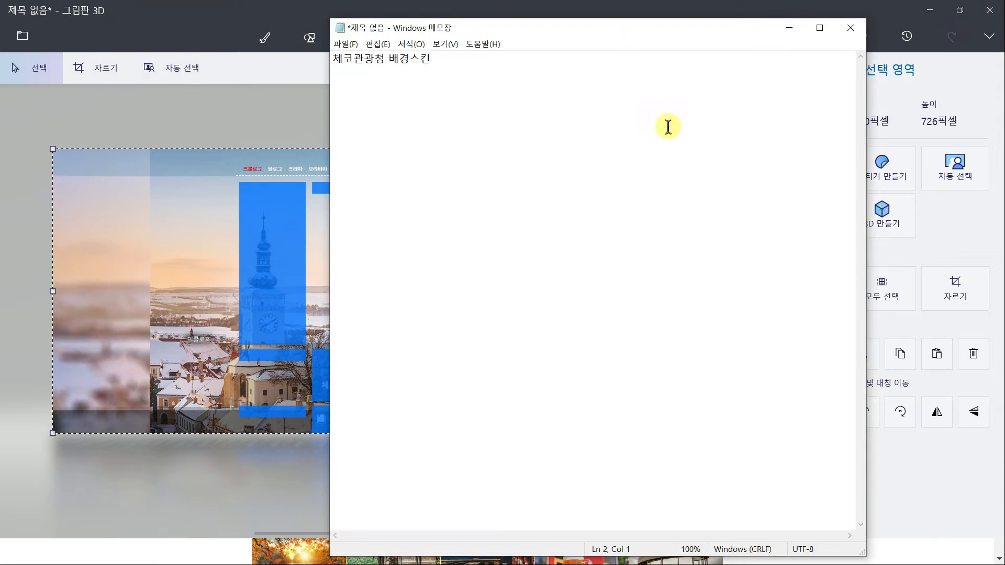
pyautogui.moveTo(675, 29); pyautogui.dragTo(604, 24)
pyautogui.write('너비 1920 높이 726')
pyautogui.press('Return')
pyautogui.press('Return')
# Measure the E-mail and Facebook tiles and note 'S버튼사이즈70'
pyautogui.click(631, 450)
pyautogui.scroll(10, 471, 374)
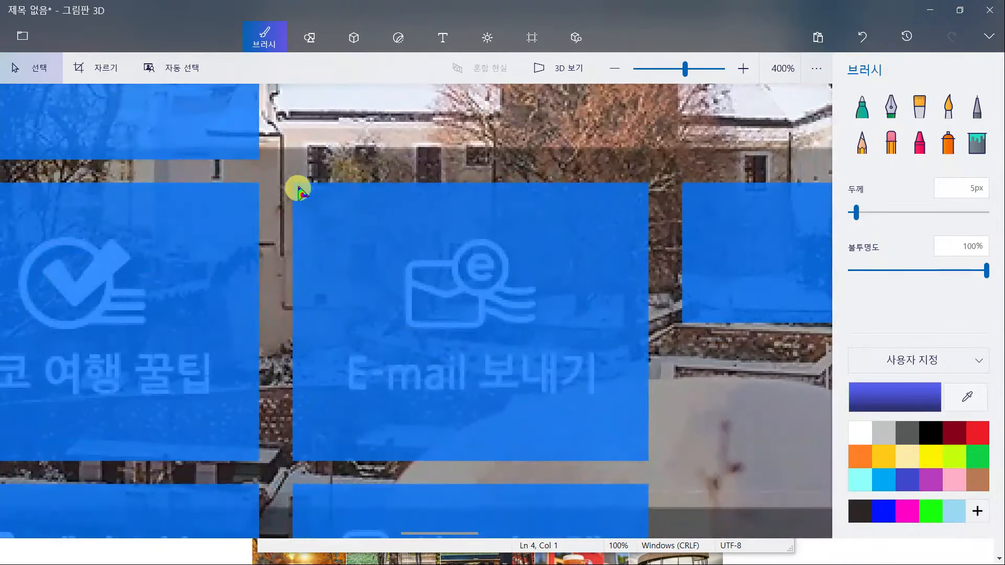
pyautogui.moveTo(294, 184); pyautogui.dragTo(658, 460)
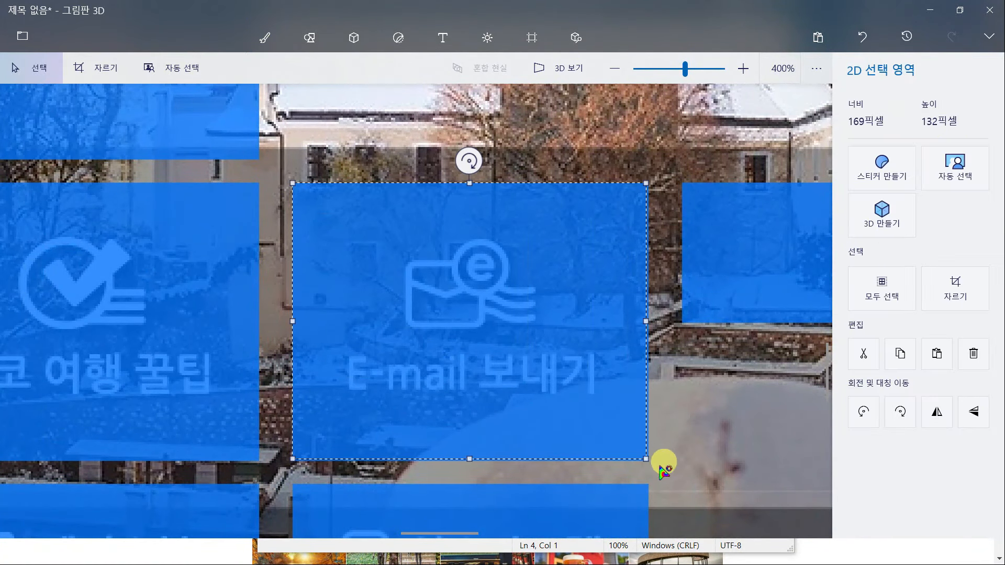
pyautogui.scroll(2, 581, 473)
pyautogui.scroll(-2, 581, 456)
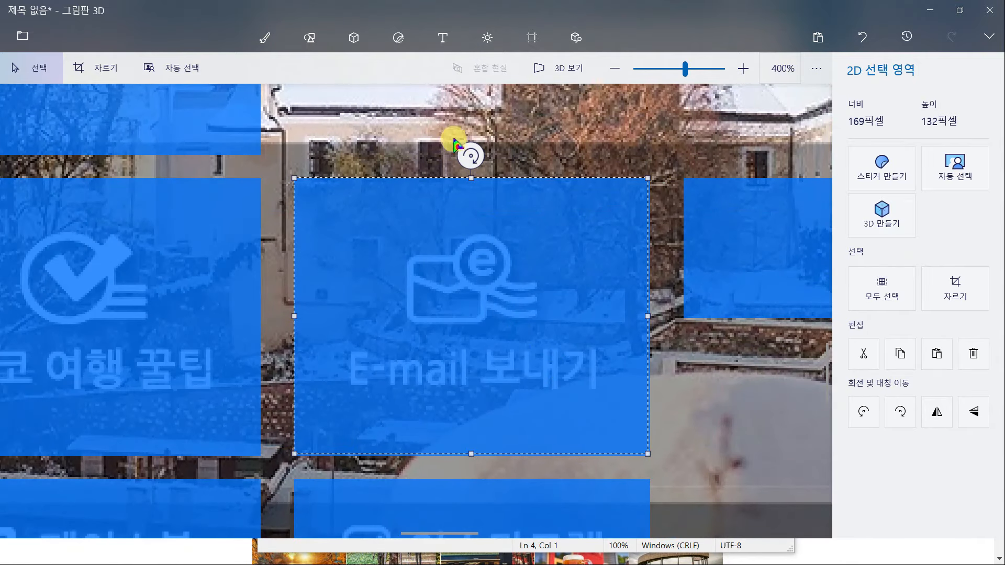
pyautogui.click(359, 170)
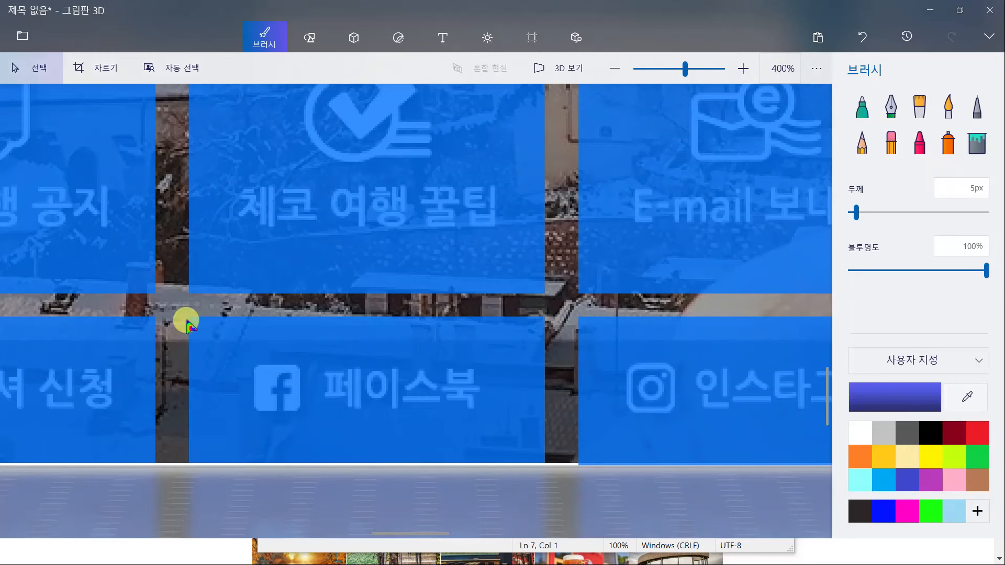
pyautogui.moveTo(189, 316); pyautogui.dragTo(545, 464)
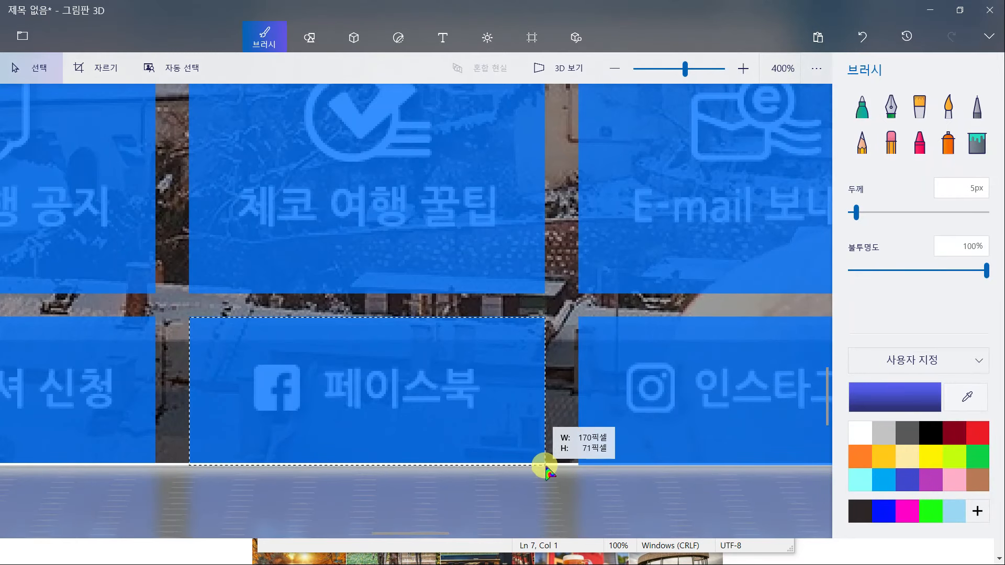
pyautogui.scroll(2, 545, 465)
pyautogui.scroll(-3, 496, 464)
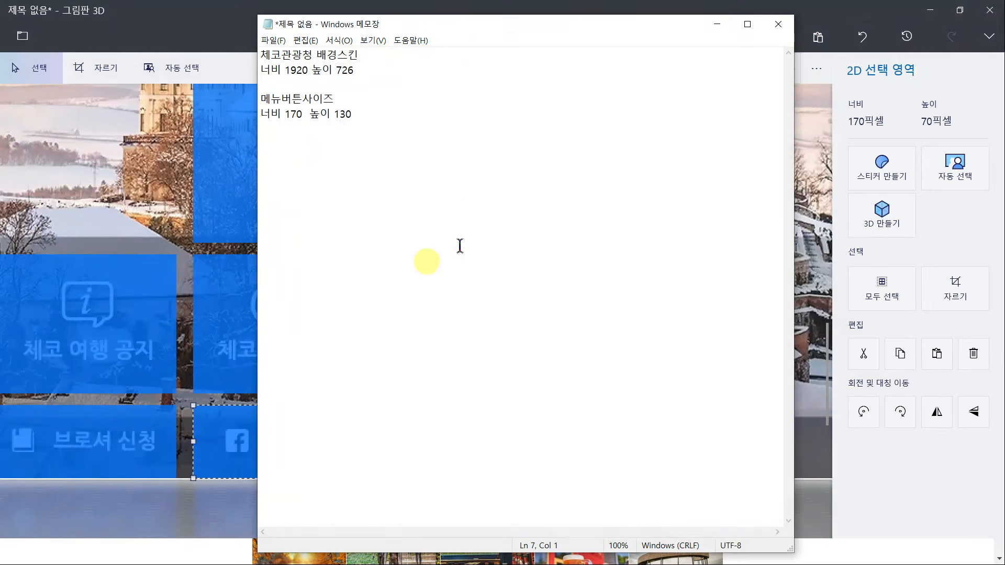
pyautogui.write('S버튼사이즈')
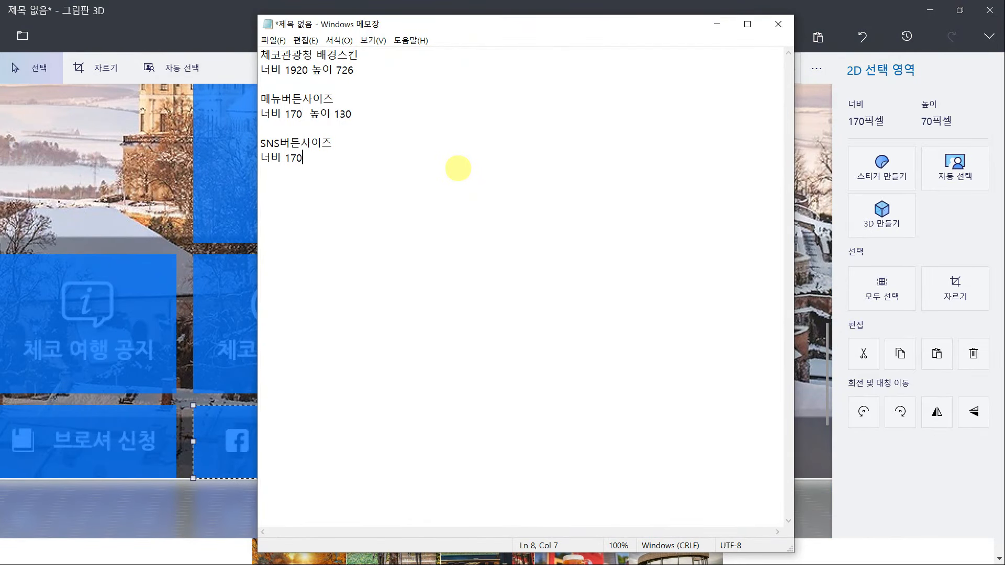
pyautogui.write('70')
pyautogui.press('Return')
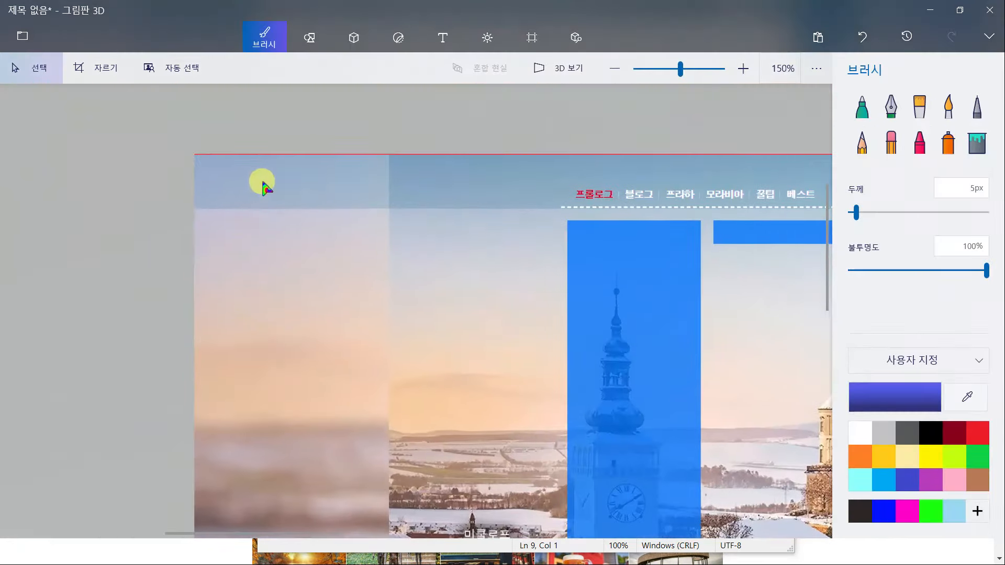
# Measure the thin top bar's height and select the entire 1920×726 image
pyautogui.scroll(3, 191, 168)
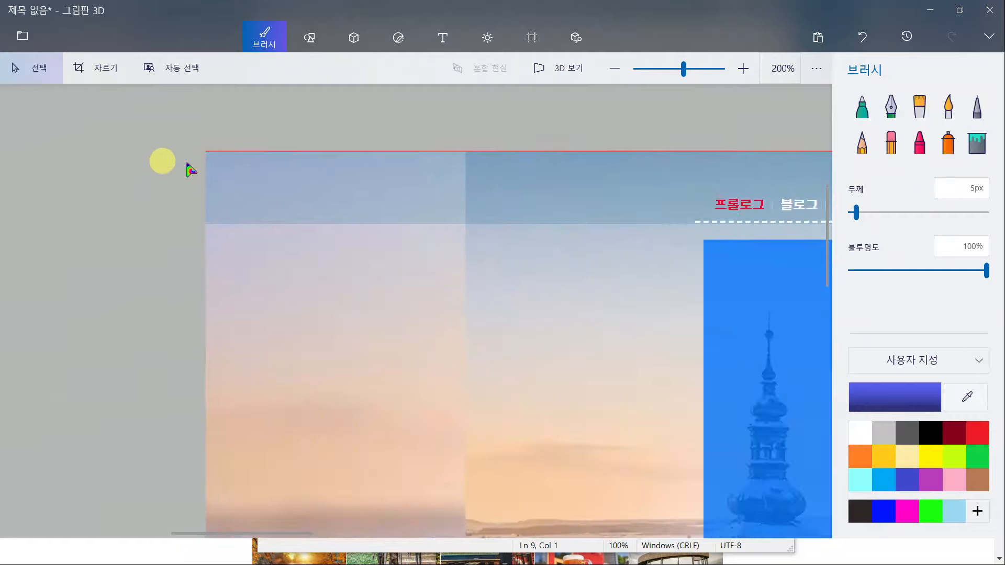
pyautogui.moveTo(233, 129); pyautogui.dragTo(330, 285)
pyautogui.scroll(-6, 306, 238)
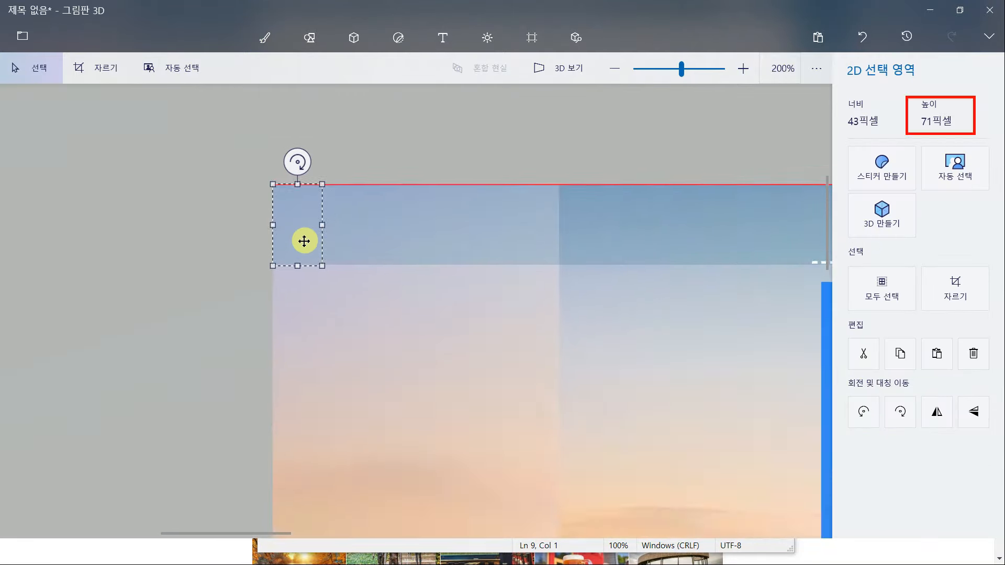
pyautogui.scroll(-3, 304, 241)
pyautogui.moveTo(63, 130); pyautogui.dragTo(304, 361)
pyautogui.moveTo(340, 392); pyautogui.dragTo(775, 455)
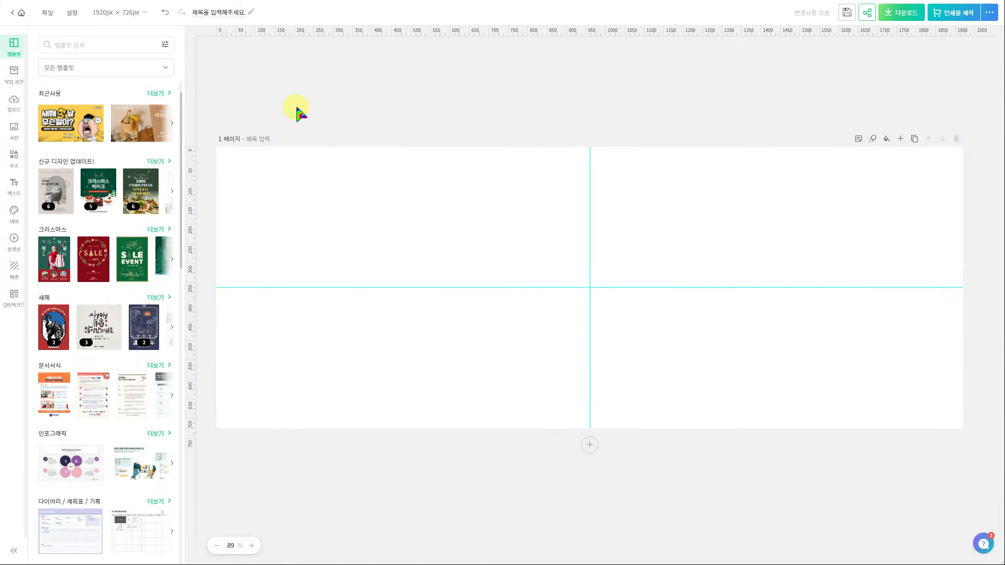
# Set a custom page width of 2000 px
pyautogui.click(145, 14)
pyautogui.click(167, 70)
pyautogui.write('2000')
pyautogui.click(204, 109)
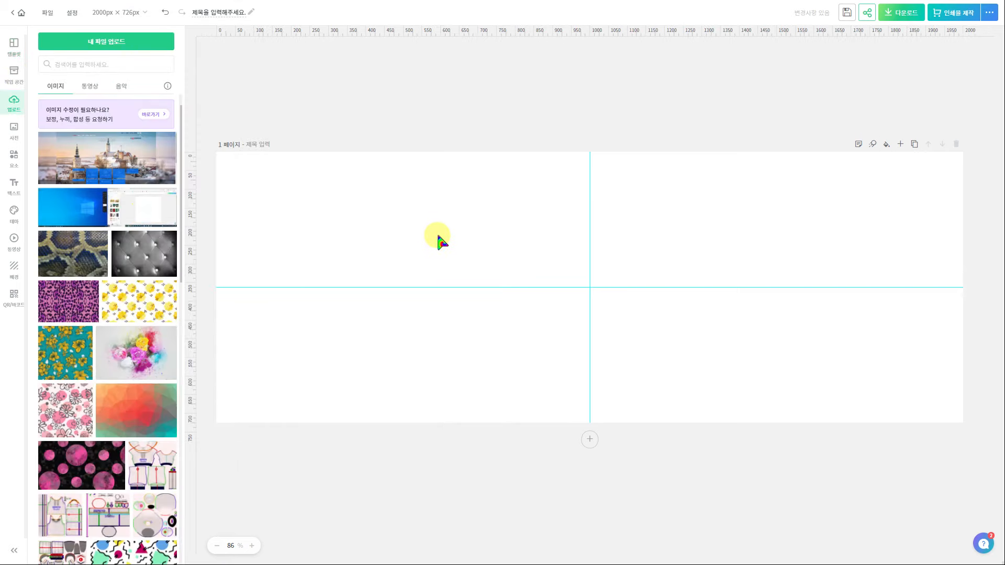
# Enlarge the pasted header screenshot to fill the page, then nudge it slightly right
pyautogui.moveTo(669, 258); pyautogui.dragTo(948, 140)
pyautogui.moveTo(888, 211)
pyautogui.mouseDown()
pyautogui.moveTo(896, 224)
pyautogui.moveTo(904, 217)
pyautogui.mouseUp()
pyautogui.moveTo(521, 319); pyautogui.dragTo(260, 435)
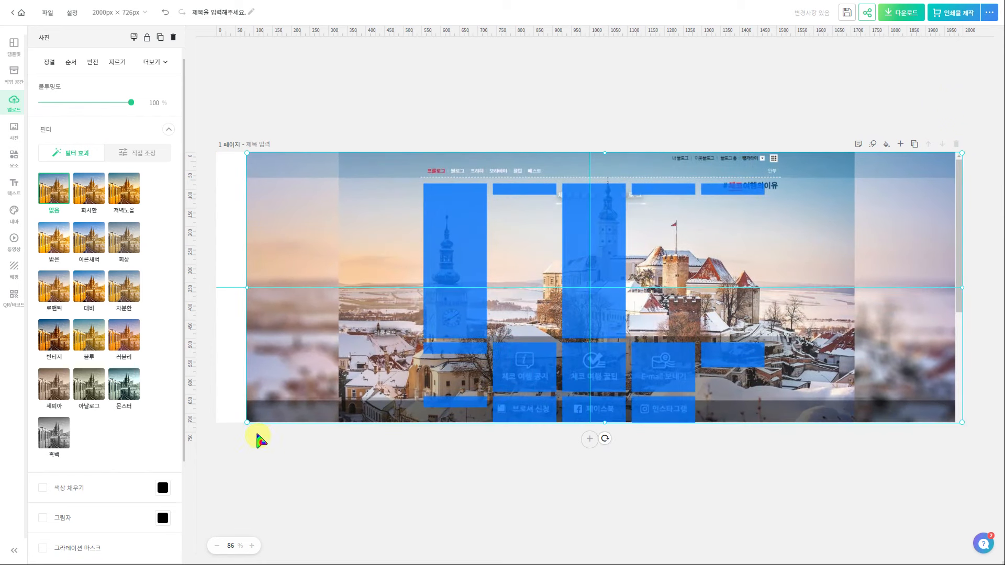
pyautogui.moveTo(705, 312); pyautogui.dragTo(644, 325)
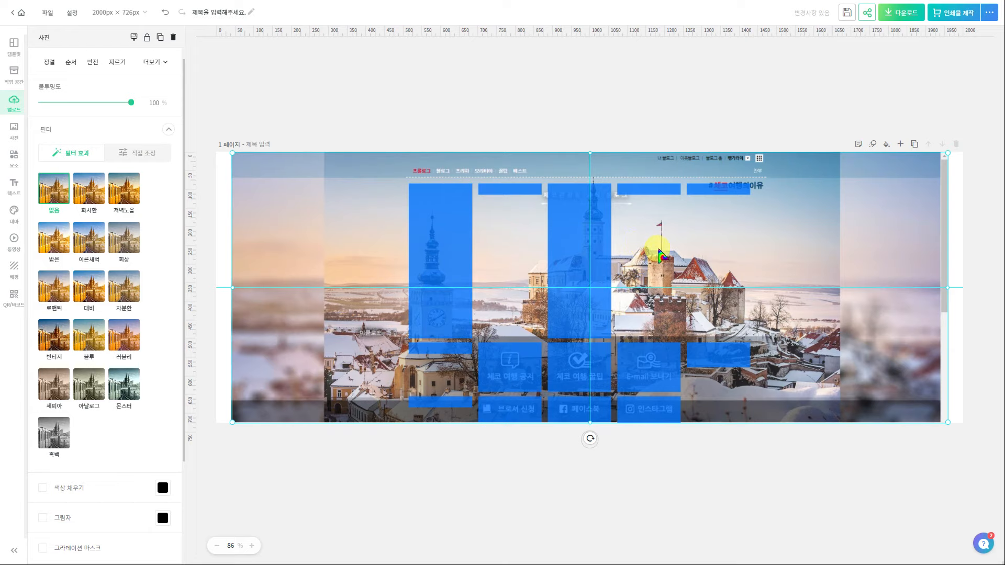
pyautogui.press('Right')
pyautogui.press('Right')
pyautogui.press('Right')
pyautogui.press('Right')
pyautogui.press('Right')
pyautogui.press('Right')
pyautogui.press('Right')
pyautogui.press('Right')
pyautogui.press('Right')
pyautogui.press('Right')
pyautogui.press('Right')
pyautogui.press('Right')
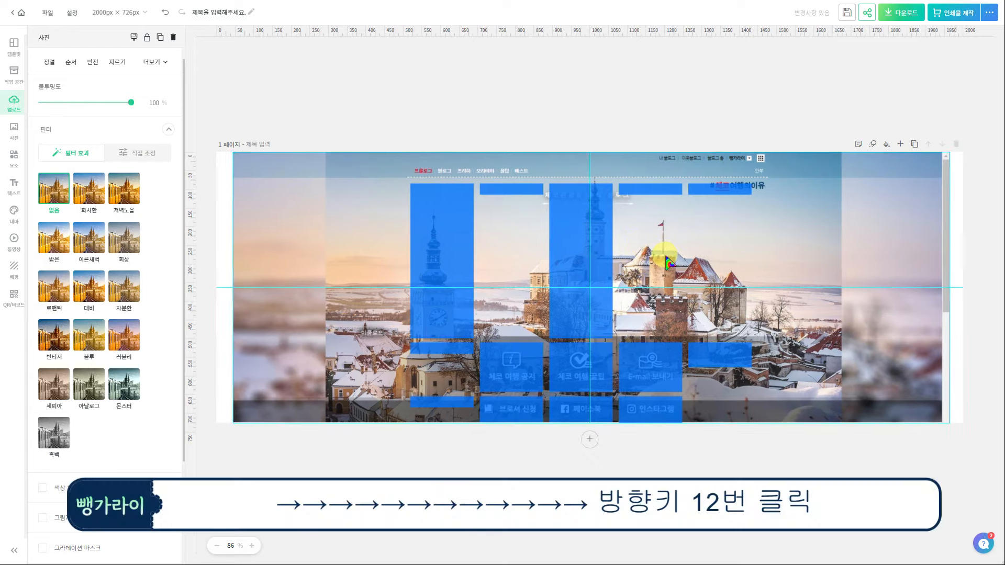
pyautogui.press('Right')
pyautogui.press('Right')
pyautogui.press('Right')
pyautogui.press('Right')
pyautogui.press('Right')
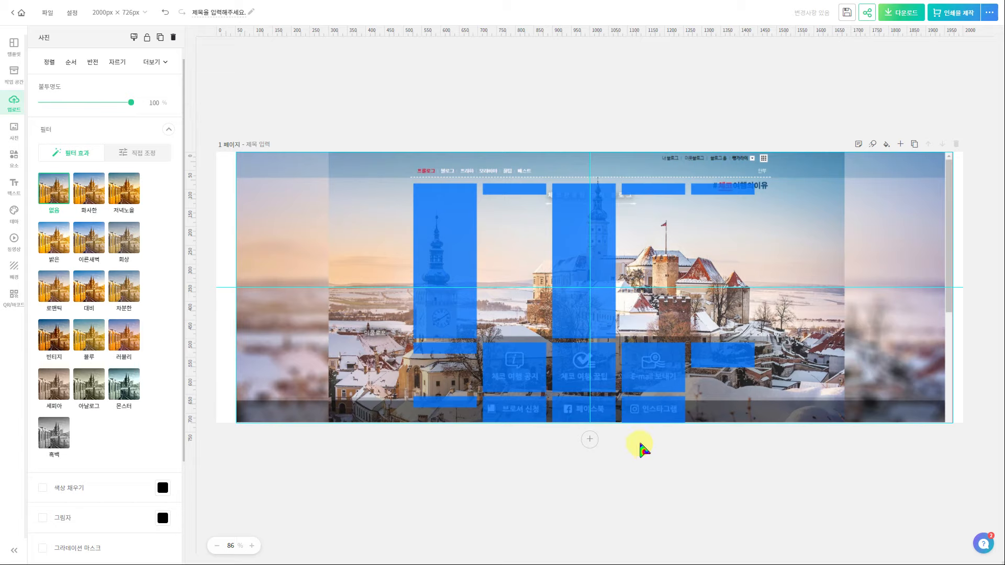
pyautogui.click(15, 187)
# Add a 여기어때 잘난체 title, delete its subtitle, and stretch the 디자인1 label across the blue boxes
pyautogui.click(153, 208)
pyautogui.click(485, 356)
pyautogui.click(560, 361)
pyautogui.press('Delete')
pyautogui.click(552, 294)
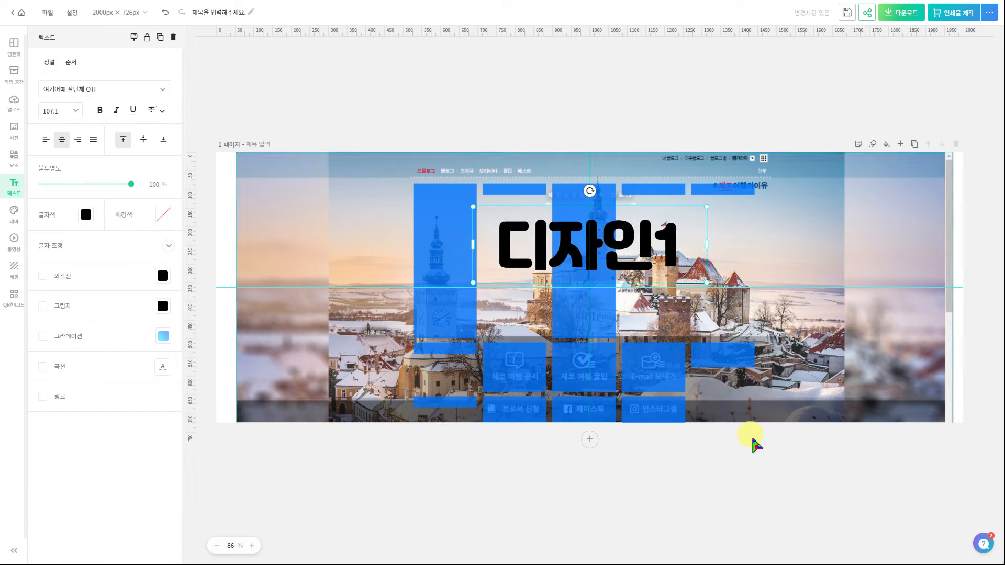
pyautogui.moveTo(658, 249); pyautogui.dragTo(534, 400)
pyautogui.moveTo(417, 390); pyautogui.dragTo(522, 377)
pyautogui.moveTo(606, 378); pyautogui.dragTo(670, 386)
# Extend the label to 디자인1 디자인2 디자인3 at size 29.3, with -5 letter spacing and white text
pyautogui.click(485, 377)
pyautogui.click(598, 375)
pyautogui.write('디자인2')
pyautogui.moveTo(669, 377); pyautogui.dragTo(685, 377)
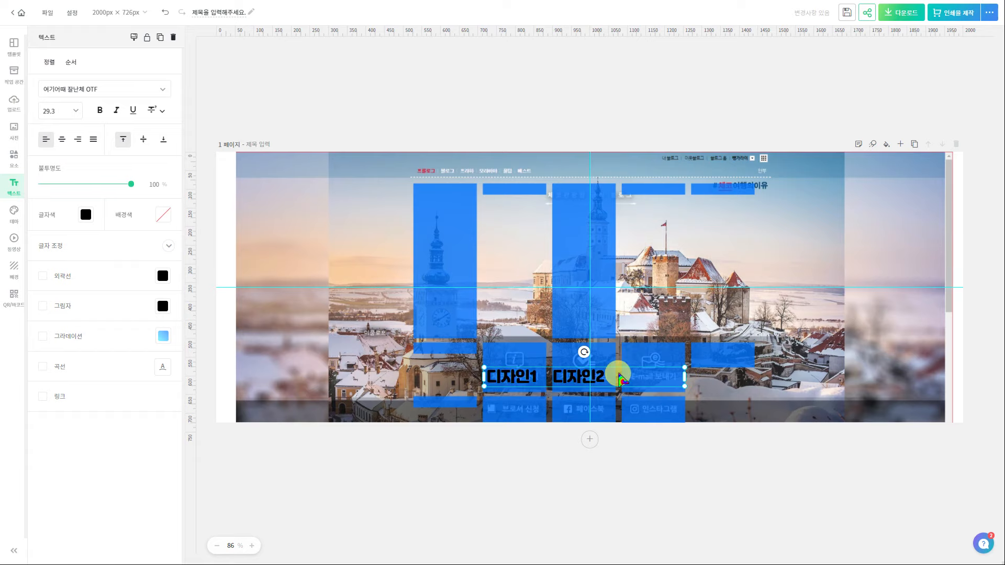
pyautogui.click(622, 378)
pyautogui.write('디자인3')
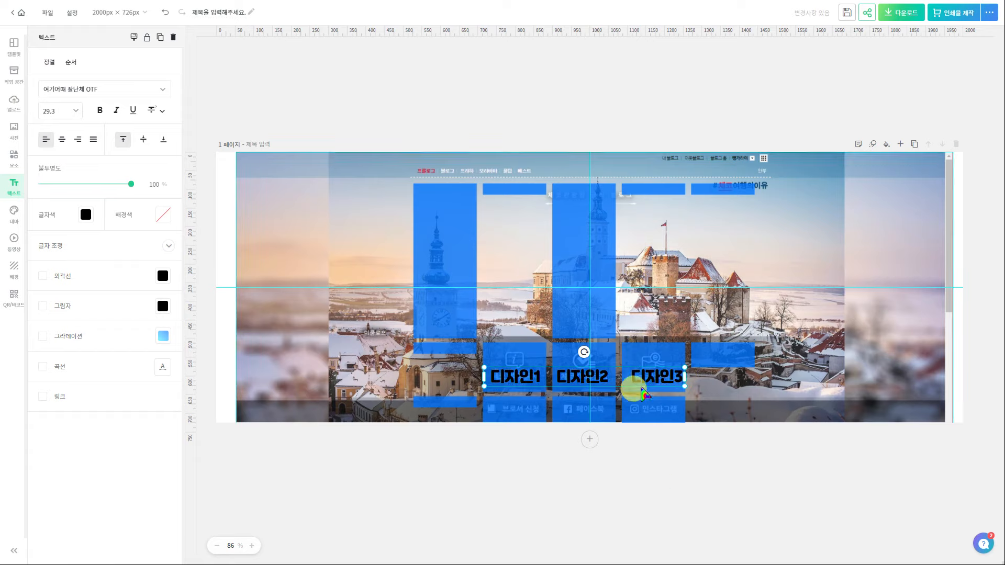
pyautogui.click(168, 246)
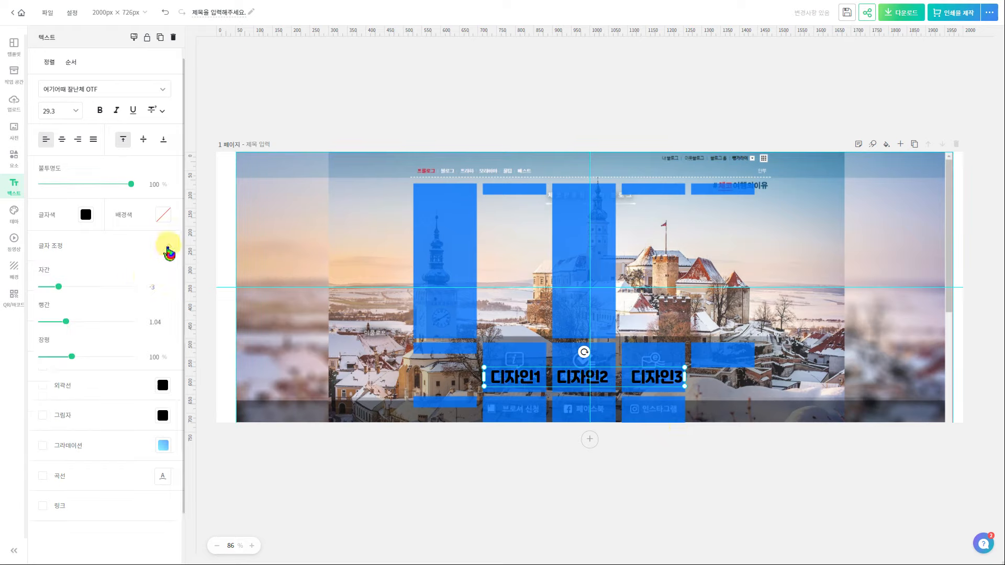
pyautogui.moveTo(59, 287); pyautogui.dragTo(58, 290)
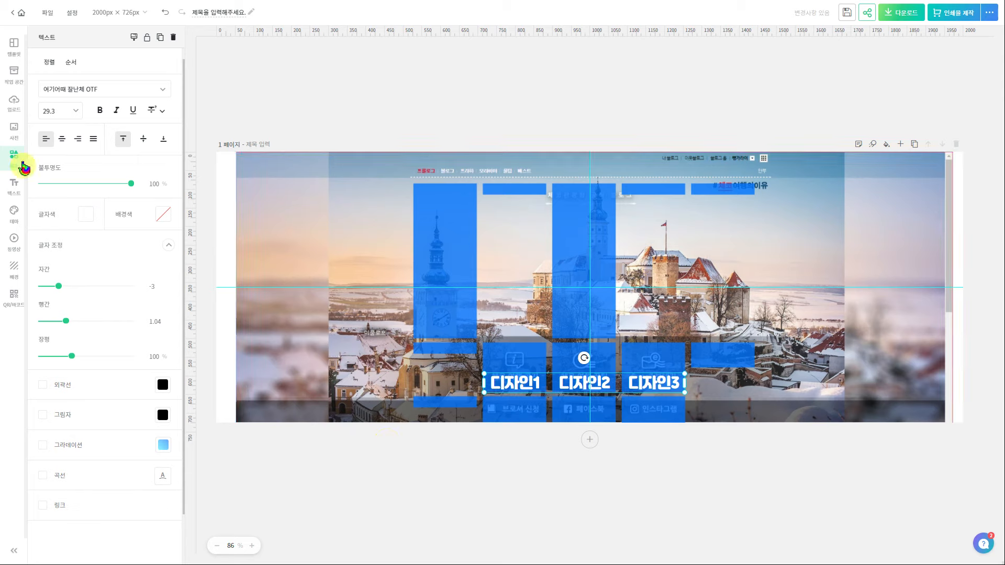
pyautogui.click(15, 158)
# Search illustrations for 디자인 and place the palette icon above 디자인1
pyautogui.click(103, 68)
pyautogui.click(114, 47)
pyautogui.write('디자인')
pyautogui.press('Return')
pyautogui.moveTo(58, 114); pyautogui.dragTo(492, 380)
# Shrink the palette icon to 78×78 and make it white
pyautogui.moveTo(452, 425); pyautogui.dragTo(509, 359)
pyautogui.click(166, 138)
pyautogui.click(283, 215)
pyautogui.click(313, 108)
# Add the picture icon above 디자인2, shrunk and coloured white
pyautogui.click(152, 117)
pyautogui.moveTo(671, 207); pyautogui.dragTo(532, 352)
pyautogui.moveTo(524, 356); pyautogui.dragTo(584, 361)
pyautogui.moveTo(597, 345); pyautogui.dragTo(597, 350)
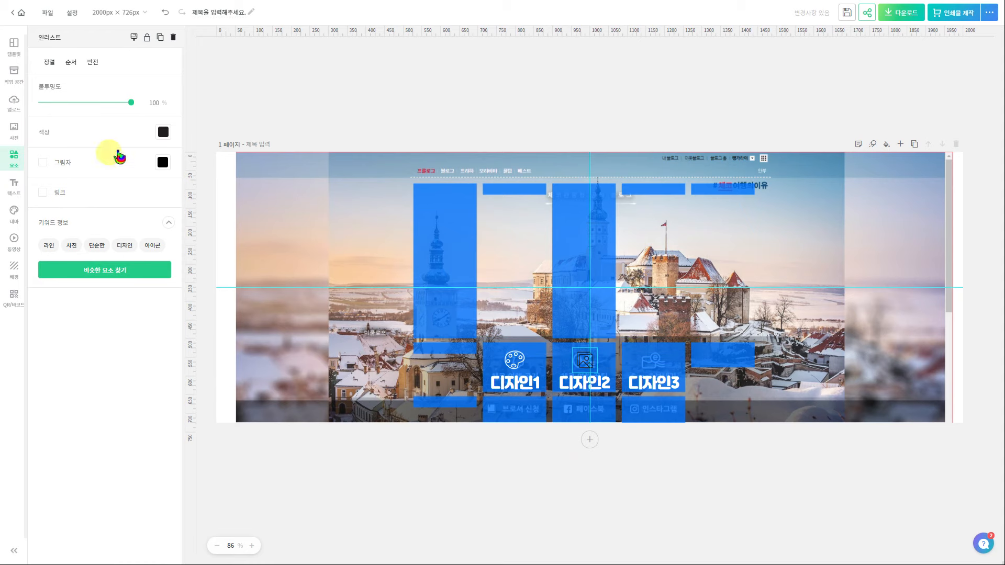
pyautogui.click(164, 133)
pyautogui.click(282, 216)
# Add the pen icon above 디자인3, shrunk and coloured white
pyautogui.click(313, 112)
pyautogui.click(105, 116)
pyautogui.moveTo(590, 285); pyautogui.dragTo(759, 286)
pyautogui.moveTo(840, 208); pyautogui.dragTo(713, 335)
pyautogui.moveTo(697, 352)
pyautogui.mouseDown()
pyautogui.moveTo(653, 360)
pyautogui.moveTo(598, 350)
pyautogui.mouseUp()
pyautogui.click(164, 132)
pyautogui.click(281, 215)
pyautogui.click(585, 360)
pyautogui.click(657, 479)
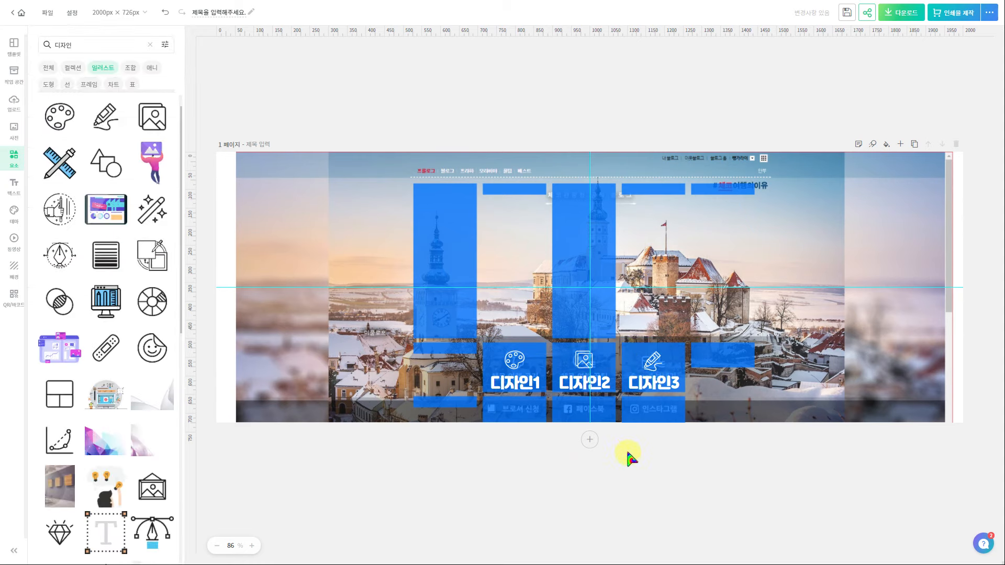
# Place a white Instagram icon in the bottom row
pyautogui.click(151, 45)
pyautogui.click(77, 97)
pyautogui.moveTo(61, 116); pyautogui.dragTo(636, 410)
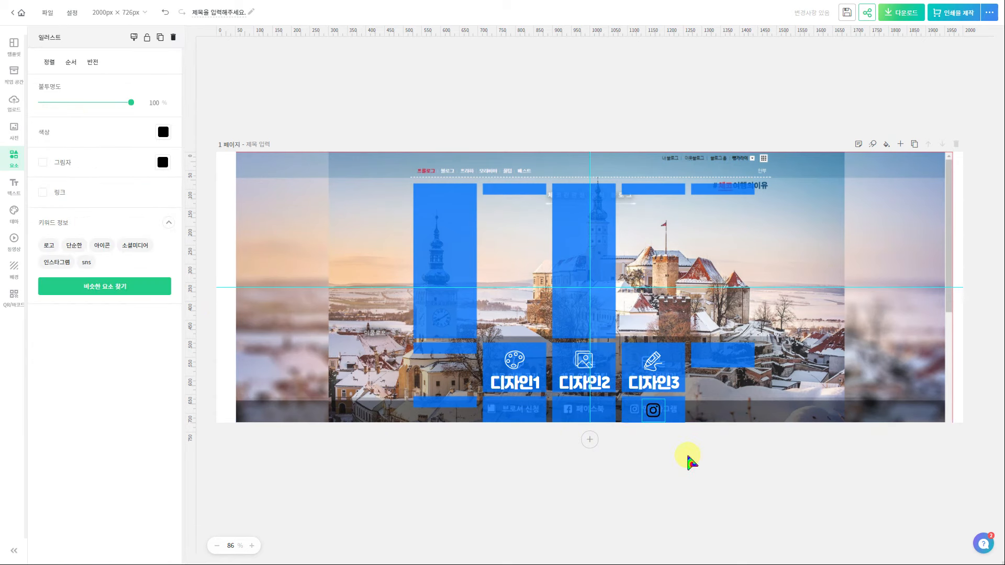
pyautogui.click(163, 132)
pyautogui.click(175, 309)
pyautogui.click(334, 437)
# Search elements for 유튜브 and add a YouTube icon
pyautogui.click(151, 45)
pyautogui.click(100, 44)
pyautogui.write('유튜브')
pyautogui.press('Return')
pyautogui.scroll(-4, 128, 294)
pyautogui.scroll(-3, 123, 312)
pyautogui.click(59, 345)
# Make the YouTube icon white, shrink it, and place it in the bottom row's middle box
pyautogui.click(550, 293)
pyautogui.click(163, 132)
pyautogui.click(176, 309)
pyautogui.moveTo(674, 205); pyautogui.dragTo(540, 338)
pyautogui.click(552, 442)
pyautogui.moveTo(529, 402); pyautogui.dragTo(585, 426)
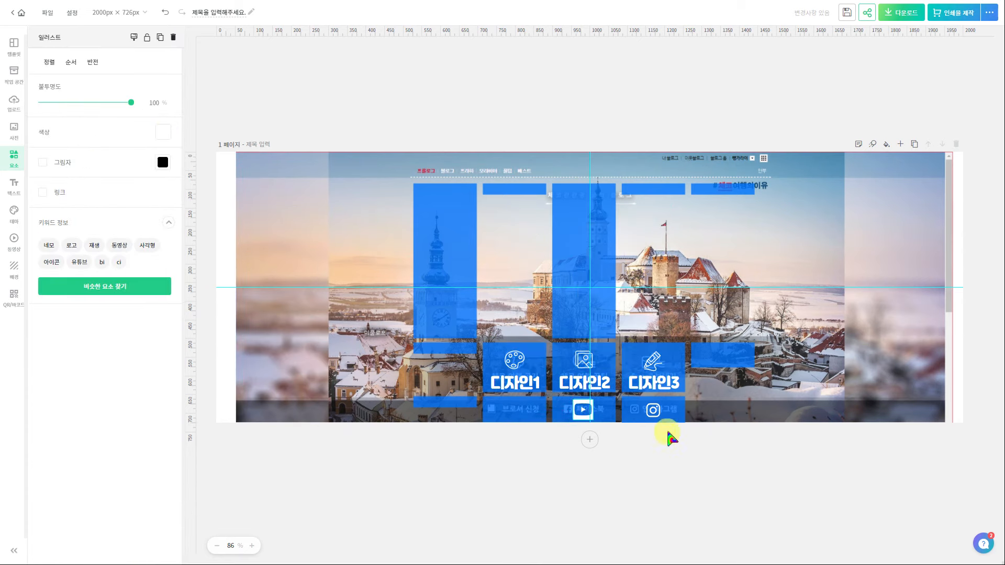
pyautogui.click(660, 465)
# Search 해시태그 and add a white circled hashtag icon, shrunk, at the bottom row's left
pyautogui.click(151, 46)
pyautogui.write('해시태그')
pyautogui.press('Return')
pyautogui.click(61, 482)
pyautogui.click(163, 132)
pyautogui.click(197, 176)
pyautogui.moveTo(659, 301); pyautogui.dragTo(622, 332)
pyautogui.moveTo(596, 262); pyautogui.dragTo(523, 402)
pyautogui.click(560, 477)
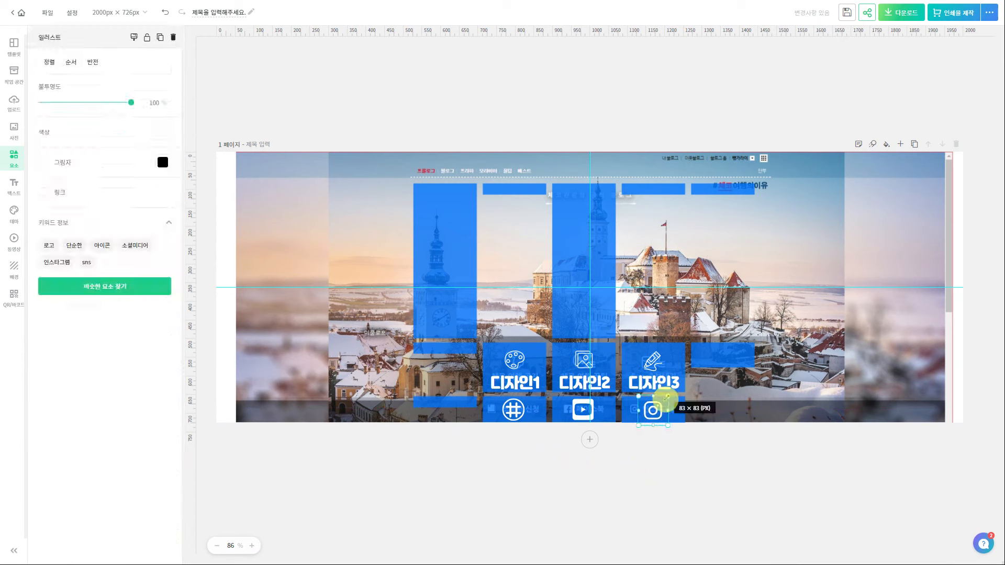
# Add a grey square from shapes and flatten it into a thin strip
pyautogui.click(48, 85)
pyautogui.click(60, 137)
pyautogui.moveTo(520, 262); pyautogui.dragTo(729, 313)
pyautogui.moveTo(767, 265); pyautogui.dragTo(686, 394)
# Stretch the grey strip across the full page width along the bottom
pyautogui.scroll(4, 707, 428)
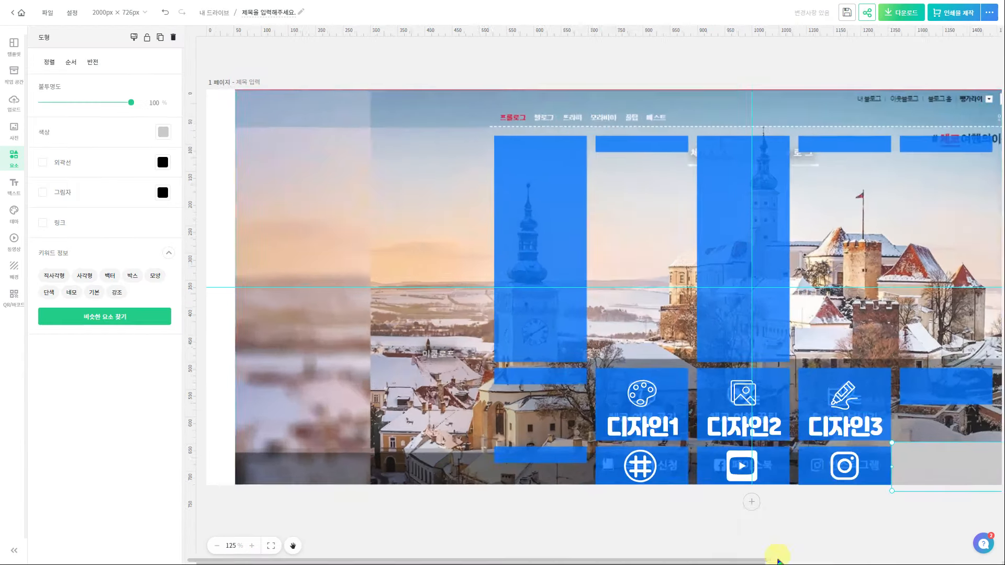
pyautogui.moveTo(881, 435); pyautogui.dragTo(197, 473)
pyautogui.scroll(-2, 634, 534)
pyautogui.moveTo(849, 430); pyautogui.dragTo(978, 430)
pyautogui.scroll(-1, 437, 491)
pyautogui.moveTo(283, 416); pyautogui.dragTo(211, 416)
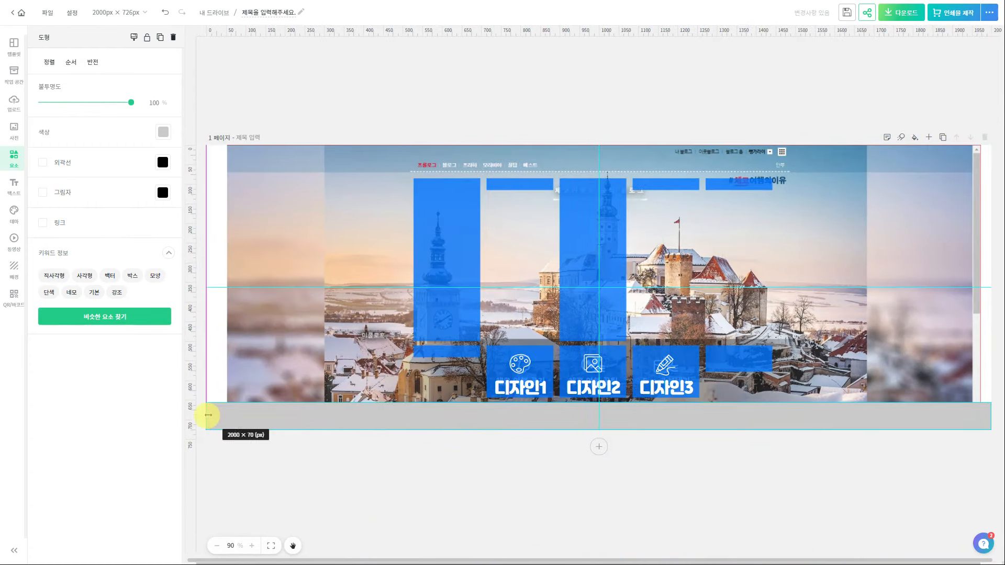
# Make the bottom bar dark grey at about 78% opacity and send it behind the icons
pyautogui.click(163, 132)
pyautogui.click(195, 176)
pyautogui.click(130, 110)
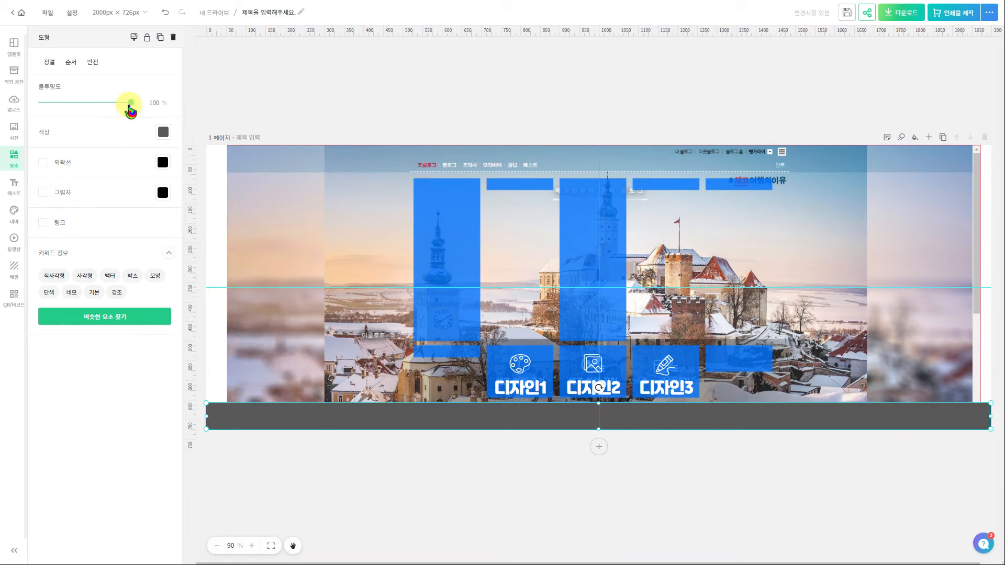
pyautogui.moveTo(124, 108); pyautogui.dragTo(116, 105)
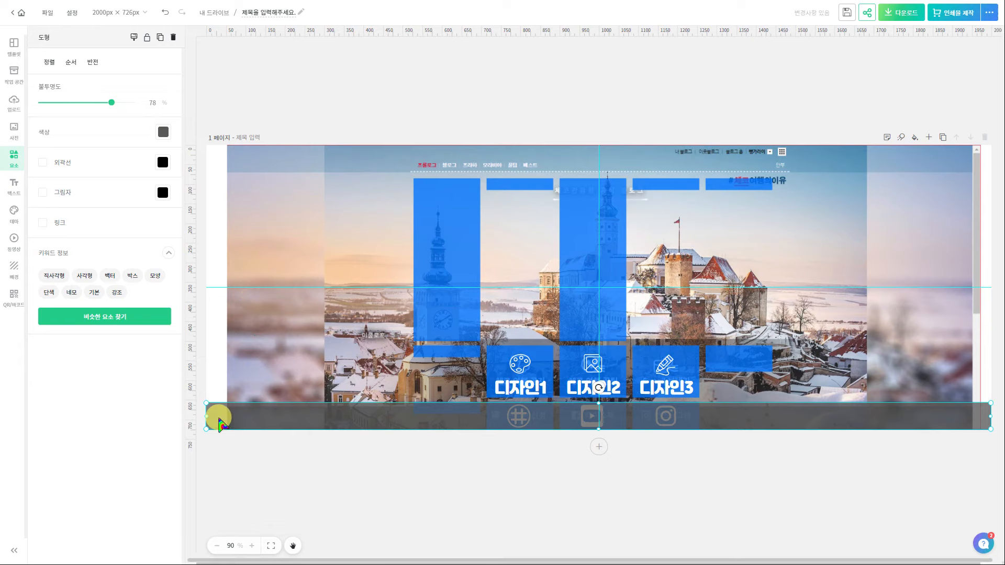
pyautogui.rightClick(220, 423)
pyautogui.click(244, 364)
pyautogui.rightClick(227, 421)
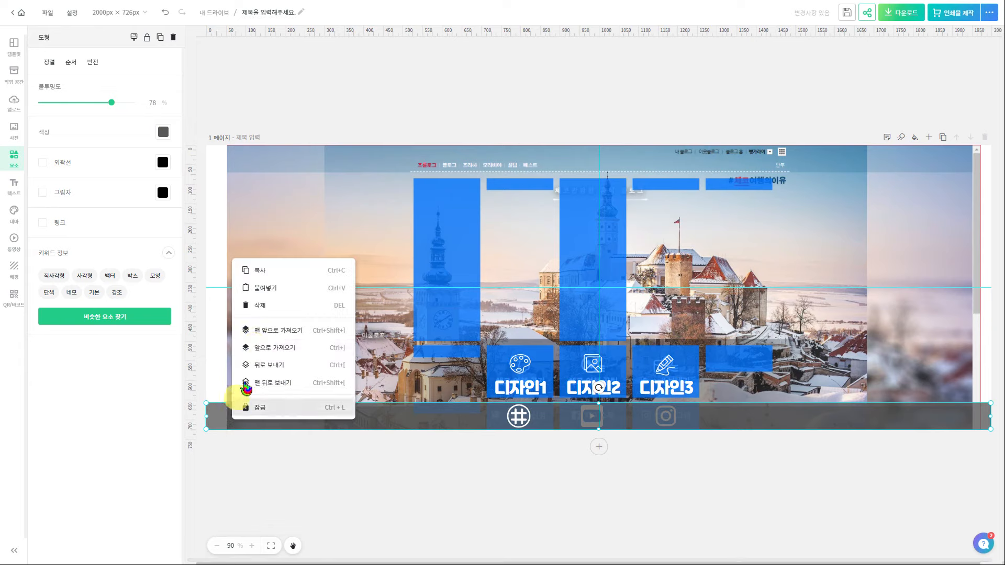
pyautogui.click(260, 370)
pyautogui.rightClick(209, 422)
pyautogui.click(257, 366)
pyautogui.click(285, 487)
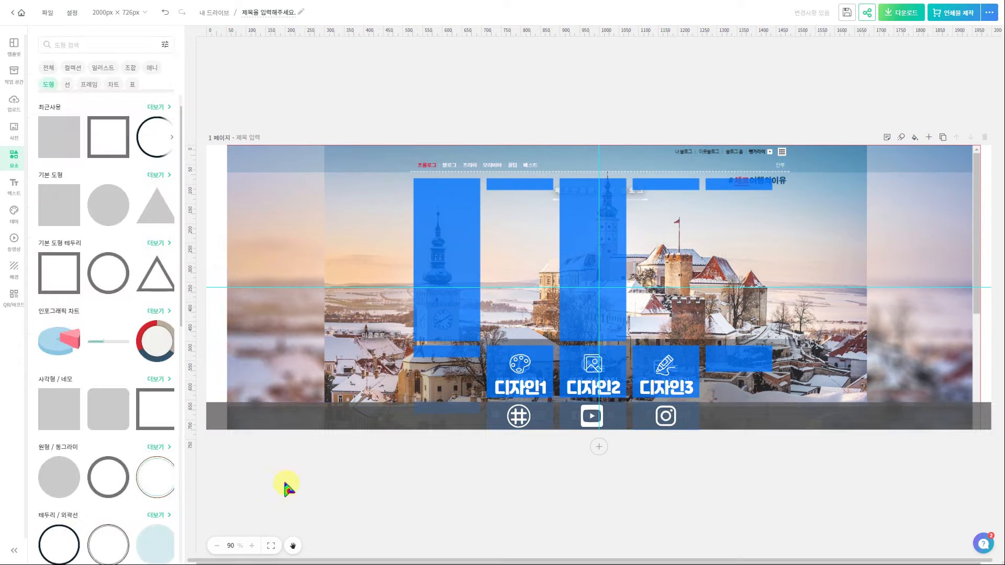
# Duplicate the bar into a taller panel above it, trimmed to about 1410×148 behind the labels
pyautogui.click(218, 419)
pyautogui.hotkey('ctrl', 'c')
pyautogui.hotkey('ctrl', 'v')
pyautogui.moveTo(379, 425); pyautogui.dragTo(377, 367)
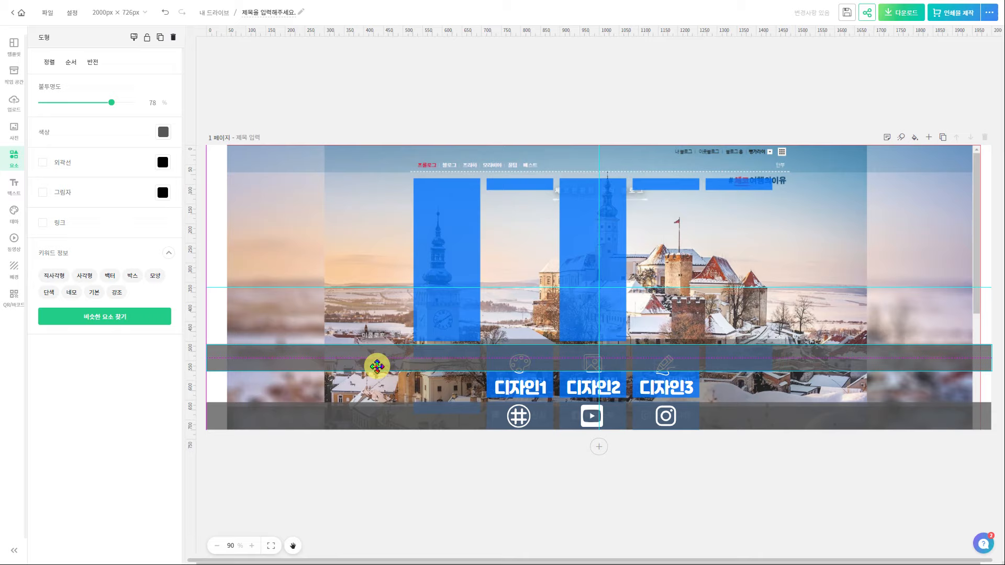
pyautogui.moveTo(377, 366); pyautogui.dragTo(377, 367)
pyautogui.moveTo(599, 371); pyautogui.dragTo(598, 401)
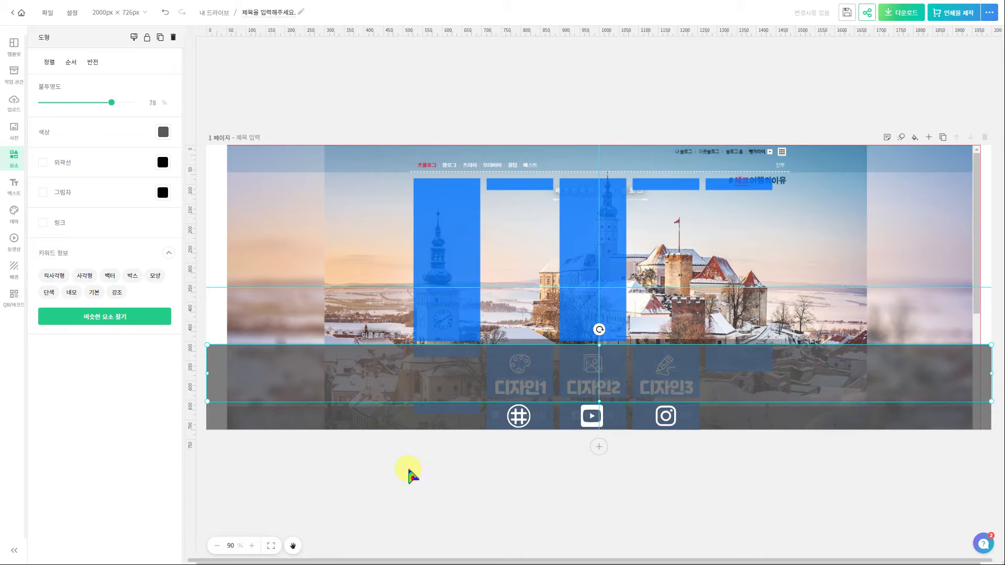
pyautogui.moveTo(207, 374); pyautogui.dragTo(321, 374)
pyautogui.moveTo(191, 87); pyautogui.dragTo(313, 100)
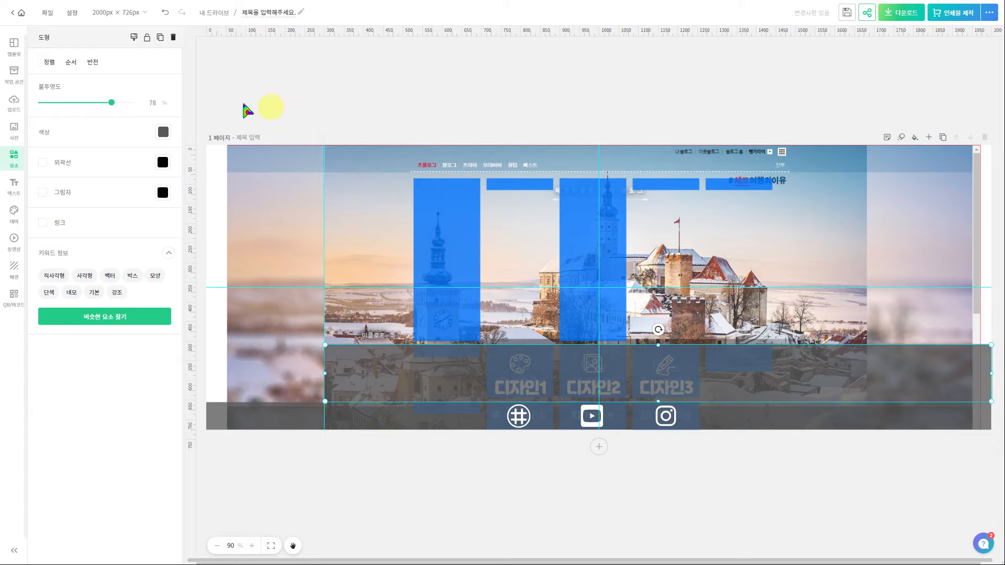
pyautogui.moveTo(869, 107); pyautogui.dragTo(868, 107)
pyautogui.moveTo(992, 374); pyautogui.dragTo(868, 378)
pyautogui.click(790, 471)
# Recolour the panel grey and move it beneath the label text in the layer list
pyautogui.click(258, 262)
pyautogui.click(163, 132)
pyautogui.click(246, 216)
pyautogui.click(229, 216)
pyautogui.click(126, 99)
pyautogui.click(71, 62)
pyautogui.click(78, 97)
pyautogui.moveTo(942, 136); pyautogui.dragTo(923, 265)
pyautogui.click(730, 454)
pyautogui.click(993, 37)
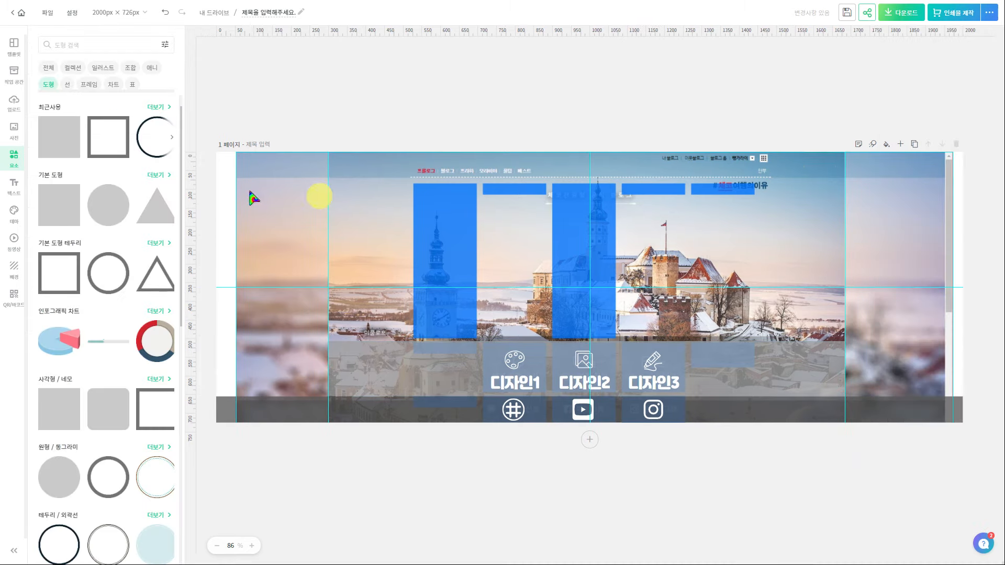
pyautogui.click(400, 403)
# Drag a grey bar up so it spans the top of the page
pyautogui.moveTo(424, 416); pyautogui.dragTo(438, 175)
pyautogui.click(163, 133)
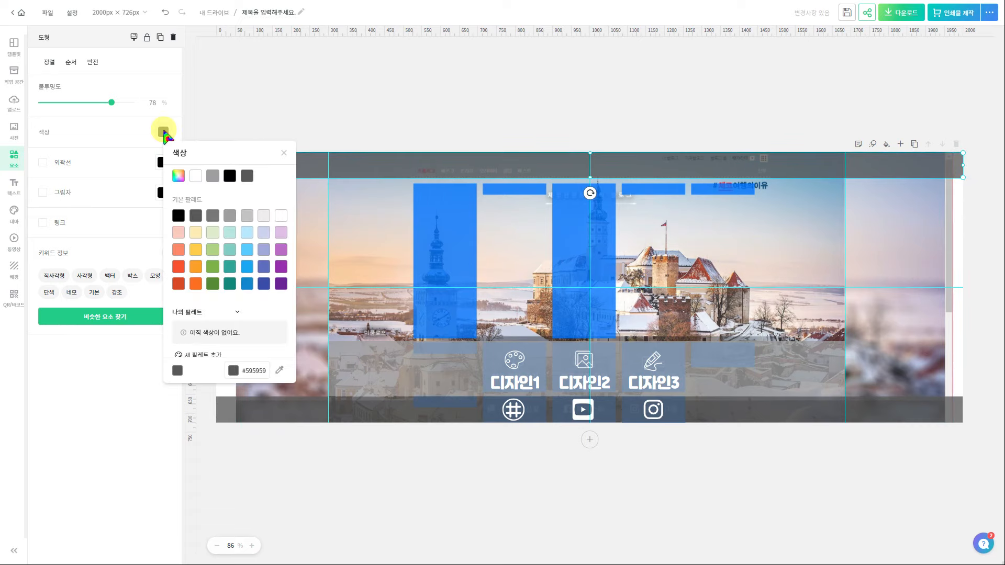
pyautogui.click(265, 186)
# Add a two-line 나눔손글씨 바른히피체 title '뺑가라이의 / 디자인 따라하기', widened and nudged up
pyautogui.click(14, 186)
pyautogui.scroll(-3, 77, 425)
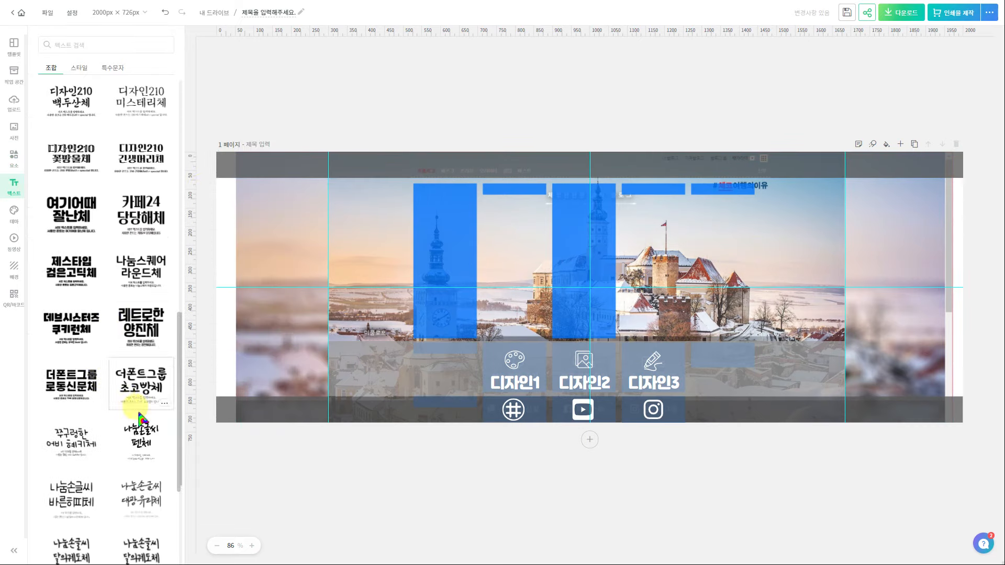
pyautogui.click(77, 425)
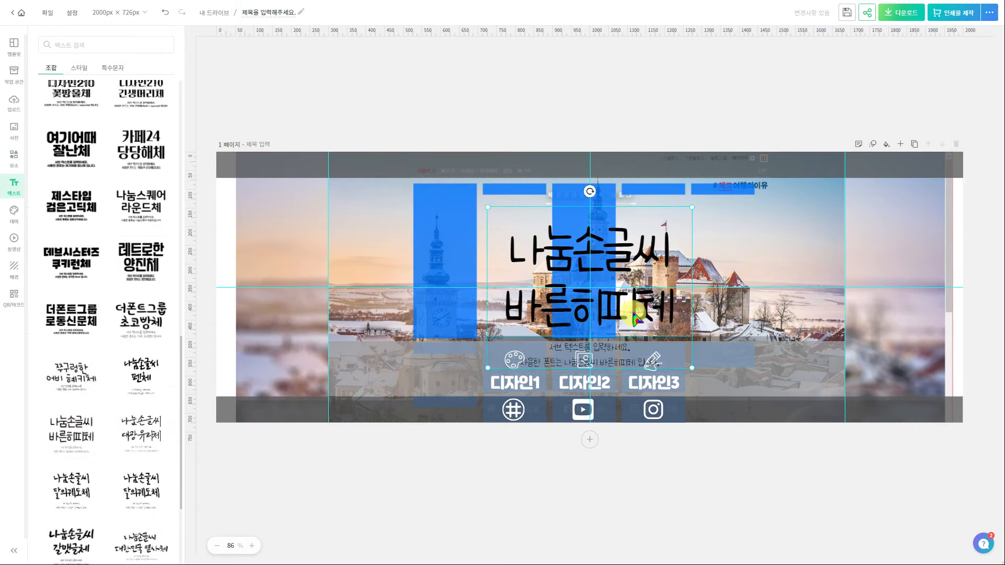
pyautogui.write('뺑가라이의')
pyautogui.press('Return')
pyautogui.write('디자인 따라하기')
pyautogui.click(707, 238)
pyautogui.click(649, 294)
pyautogui.moveTo(693, 301); pyautogui.dragTo(789, 294)
pyautogui.moveTo(488, 273); pyautogui.dragTo(381, 281)
pyautogui.moveTo(573, 253); pyautogui.dragTo(597, 242)
# Make the title bold with white text colour
pyautogui.click(99, 111)
pyautogui.click(85, 214)
pyautogui.click(118, 258)
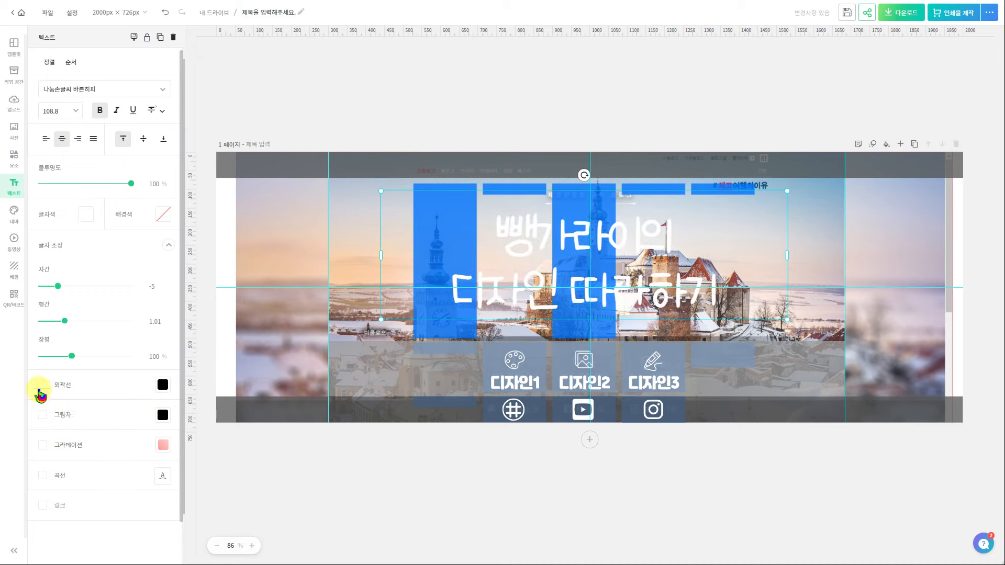
# Give the title a shadow: distance 12, opacity 100, direction 360, blur 55
pyautogui.click(42, 414)
pyautogui.scroll(-4, 78, 366)
pyautogui.moveTo(71, 337); pyautogui.dragTo(67, 337)
pyautogui.moveTo(61, 372); pyautogui.dragTo(77, 373)
pyautogui.moveTo(94, 302); pyautogui.dragTo(130, 302)
pyautogui.moveTo(94, 267); pyautogui.dragTo(131, 268)
pyautogui.moveTo(77, 372); pyautogui.dragTo(98, 373)
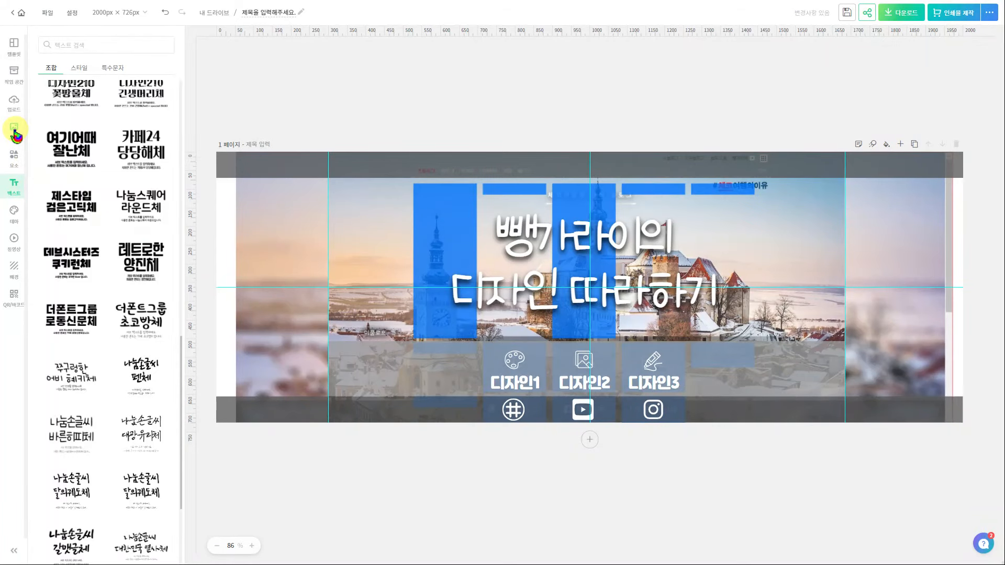
# Show Pixabay photos and rerun the recent 싱가포르 search
pyautogui.click(15, 132)
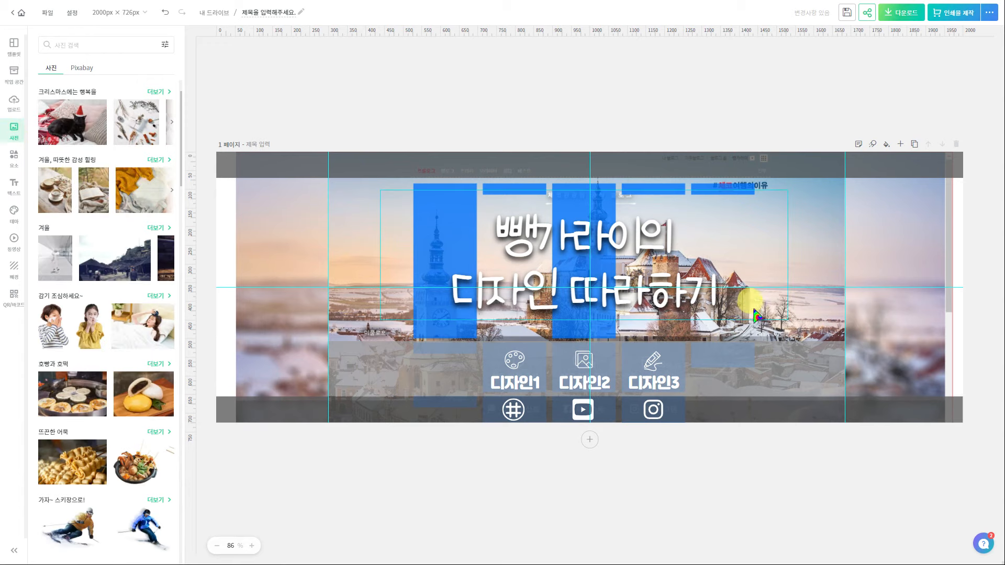
pyautogui.click(297, 173)
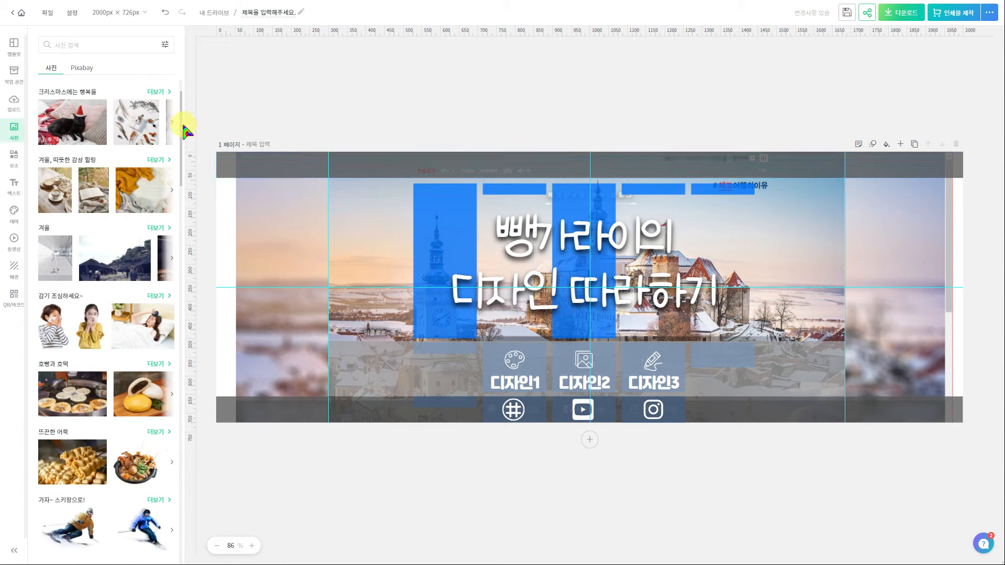
pyautogui.click(84, 68)
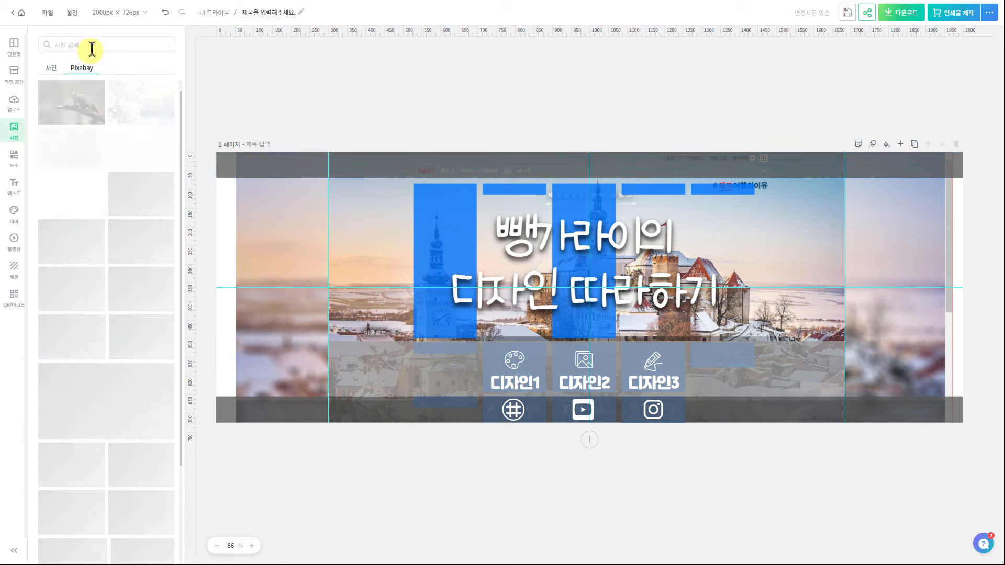
pyautogui.click(91, 49)
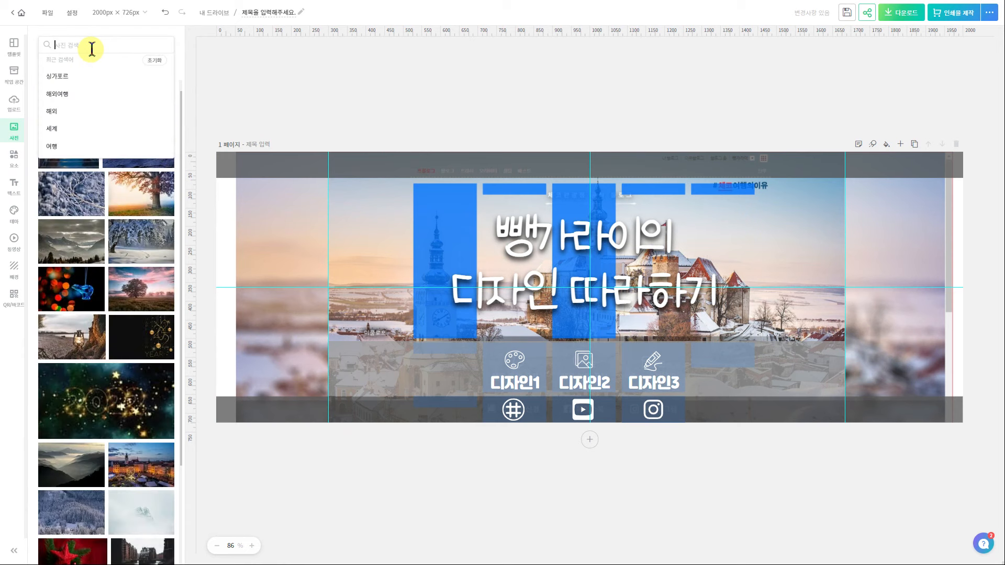
pyautogui.click(53, 76)
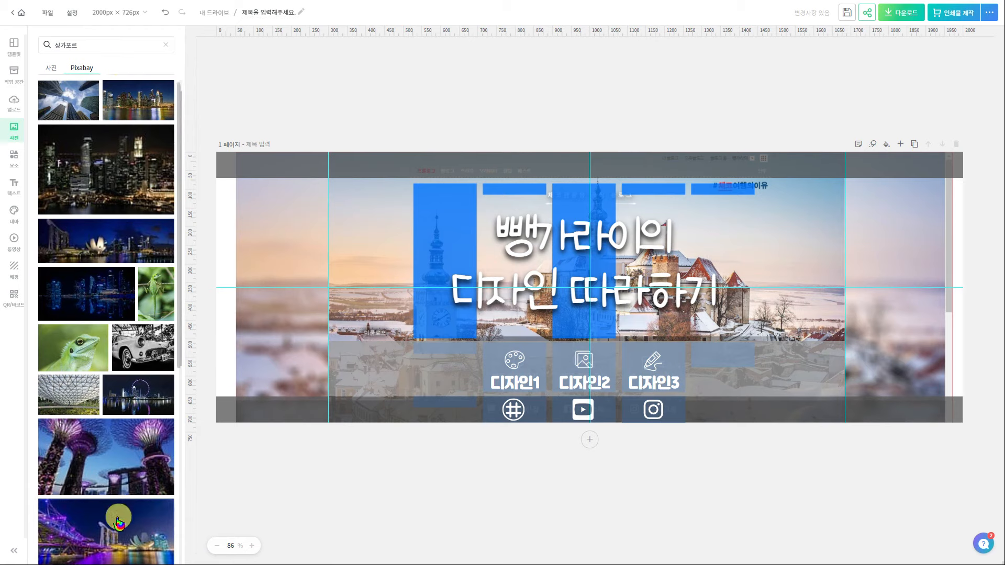
pyautogui.scroll(-4, 121, 472)
pyautogui.scroll(-1, 133, 337)
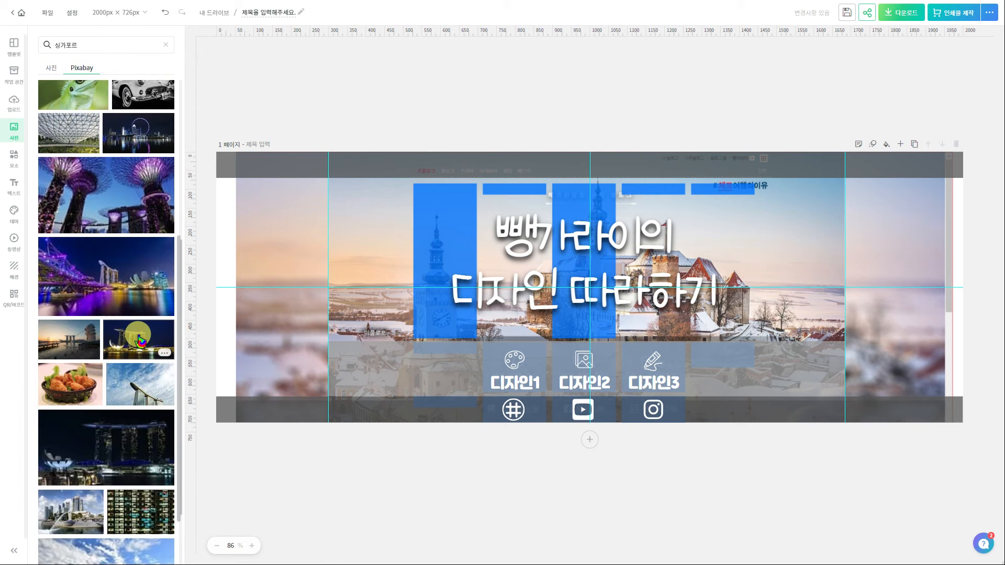
# Place the Marina Bay Sands night photo and enlarge it to cover the whole page
pyautogui.click(148, 350)
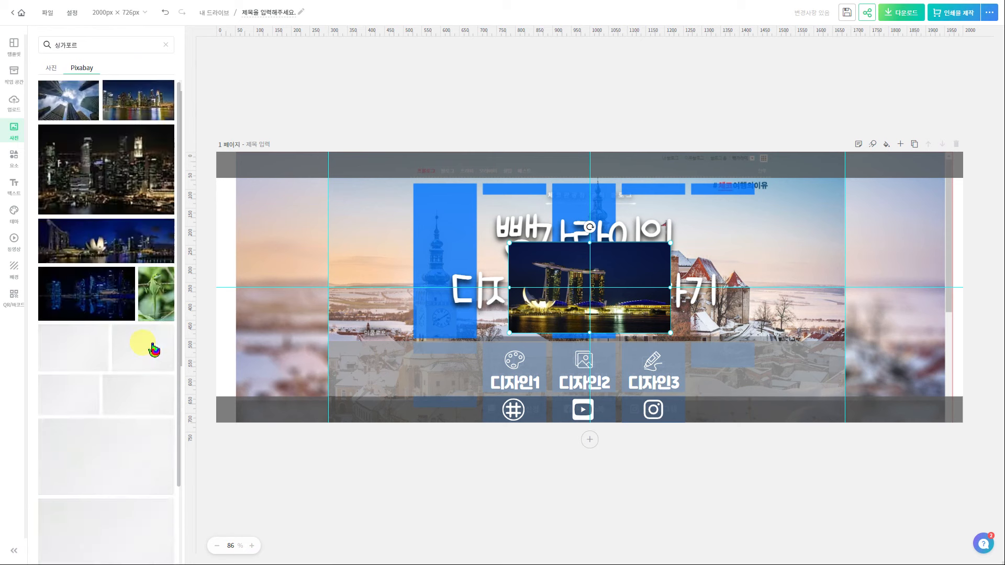
pyautogui.moveTo(671, 246); pyautogui.dragTo(984, 138)
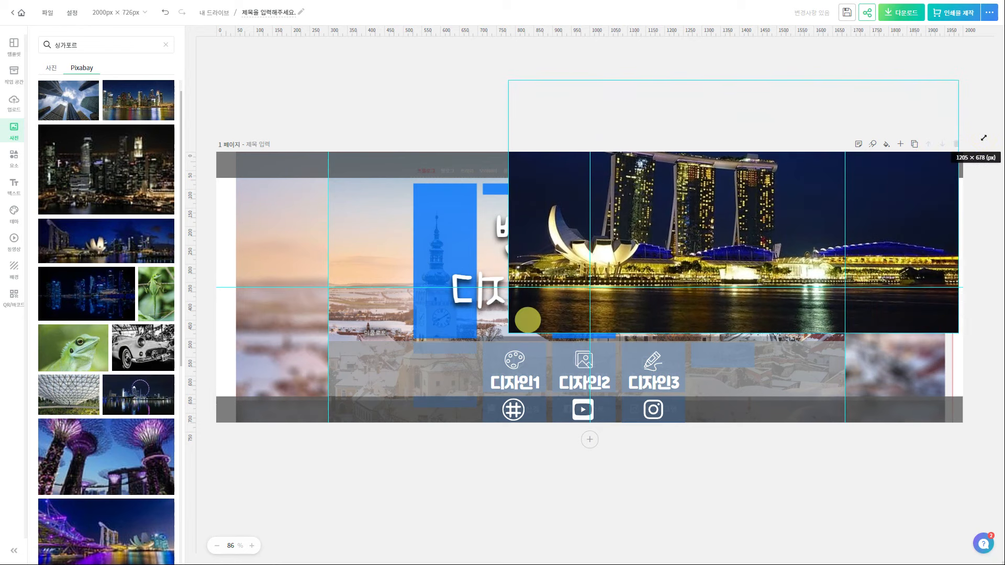
pyautogui.moveTo(507, 332); pyautogui.dragTo(185, 416)
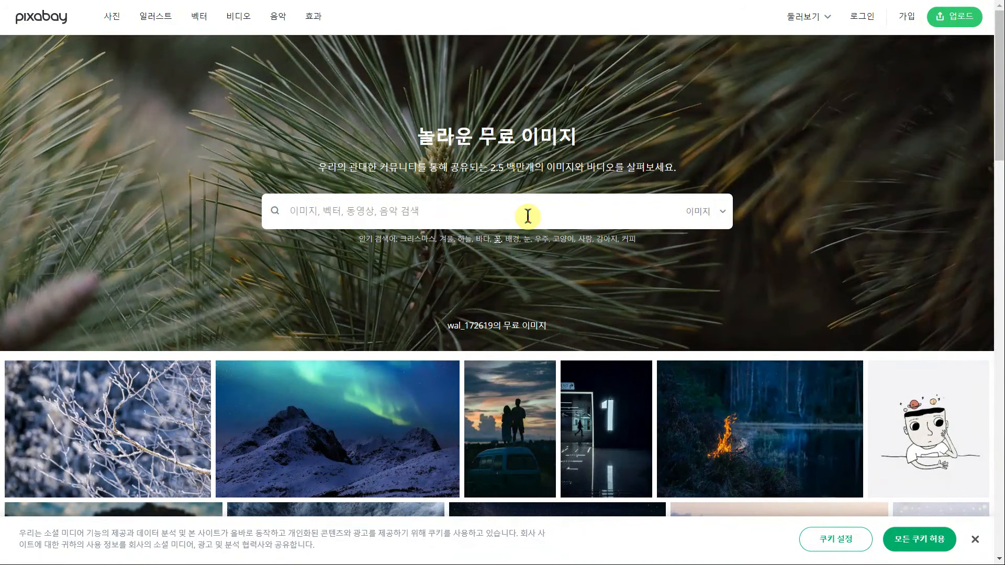
pyautogui.click(528, 217)
# Search Pixabay for 싱가포르 and download the Marina Bay night photo as a 1920×635 JPG
pyautogui.write('싱')
pyautogui.press('Return')
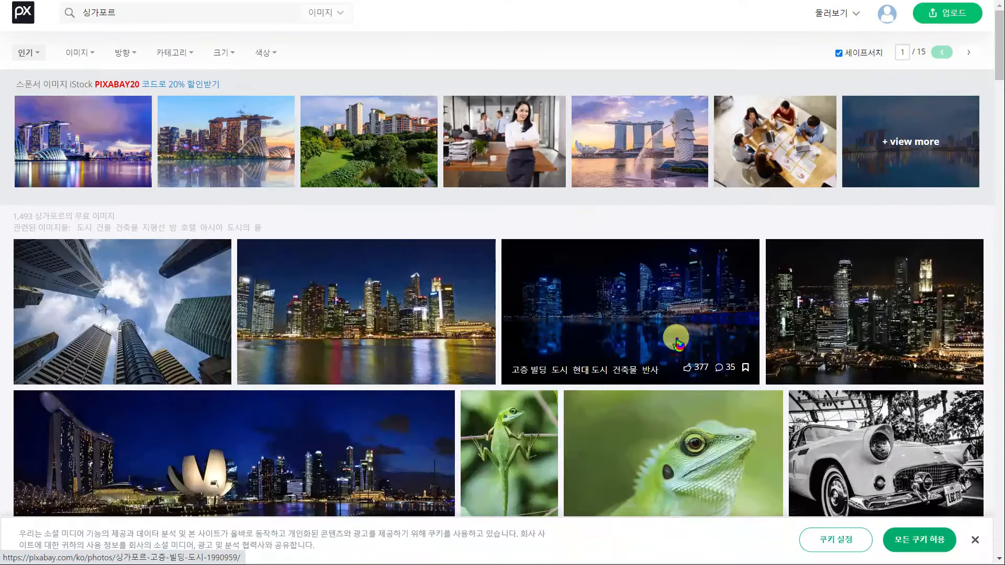
pyautogui.scroll(-2, 628, 319)
pyautogui.scroll(-1, 617, 304)
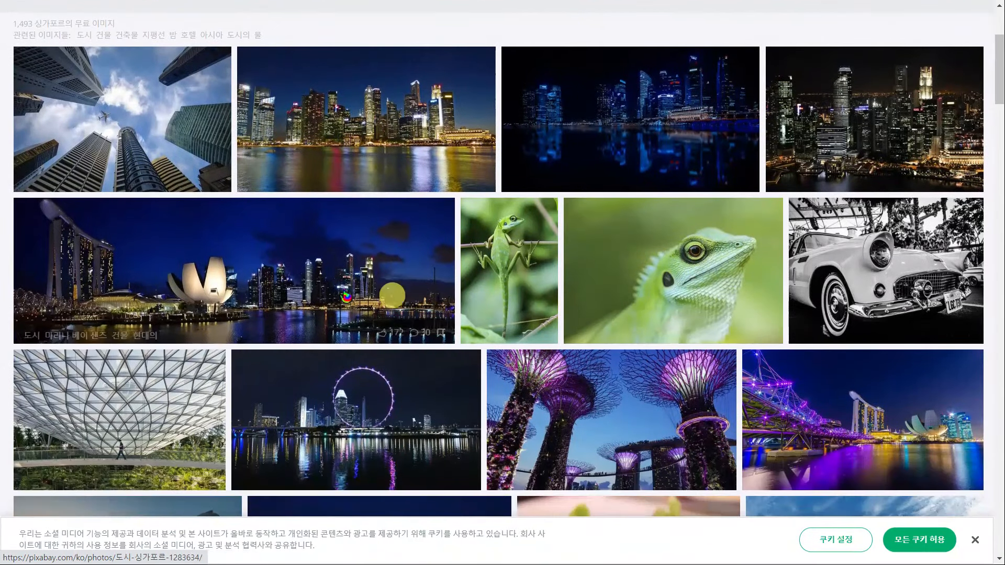
pyautogui.click(256, 293)
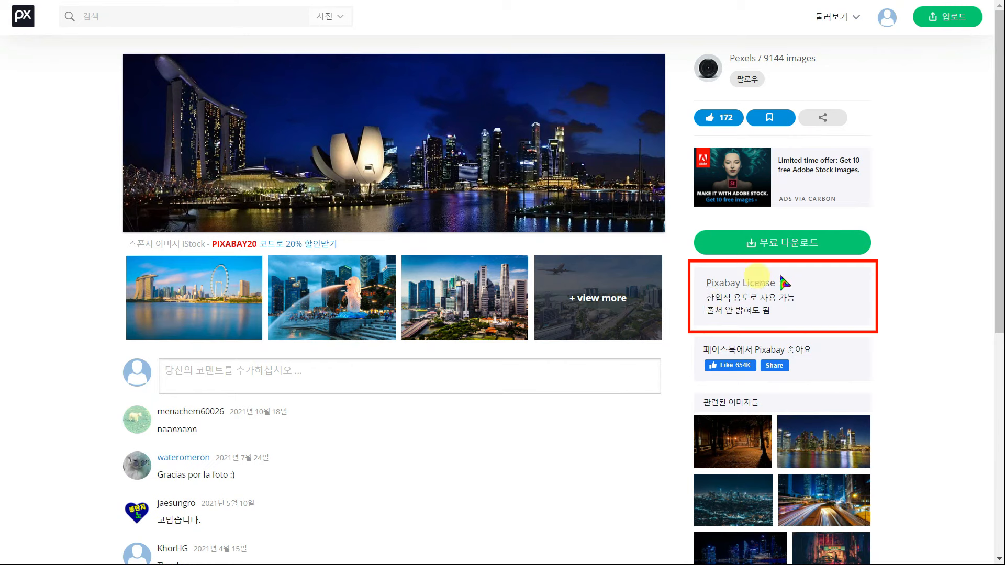
pyautogui.click(726, 243)
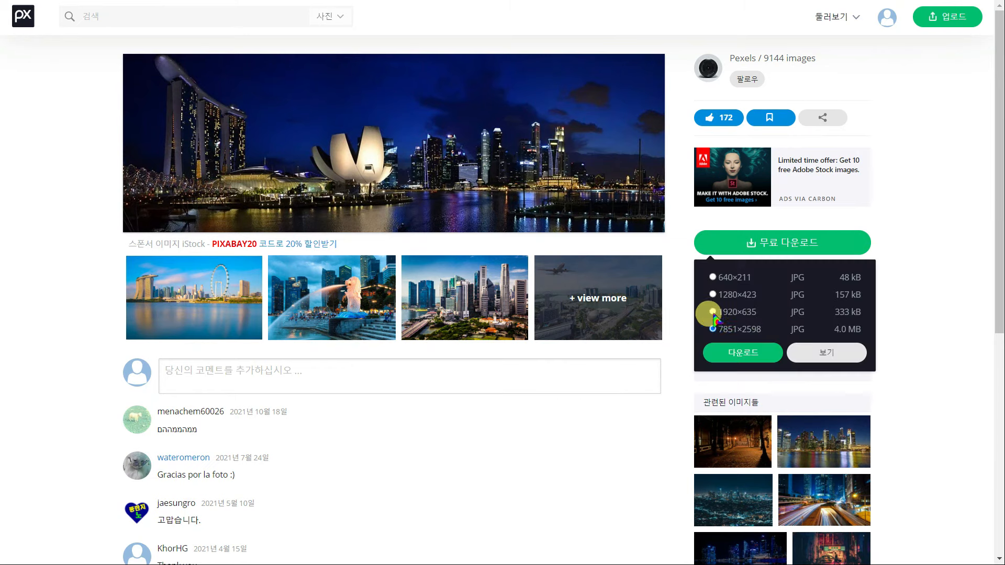
pyautogui.click(752, 352)
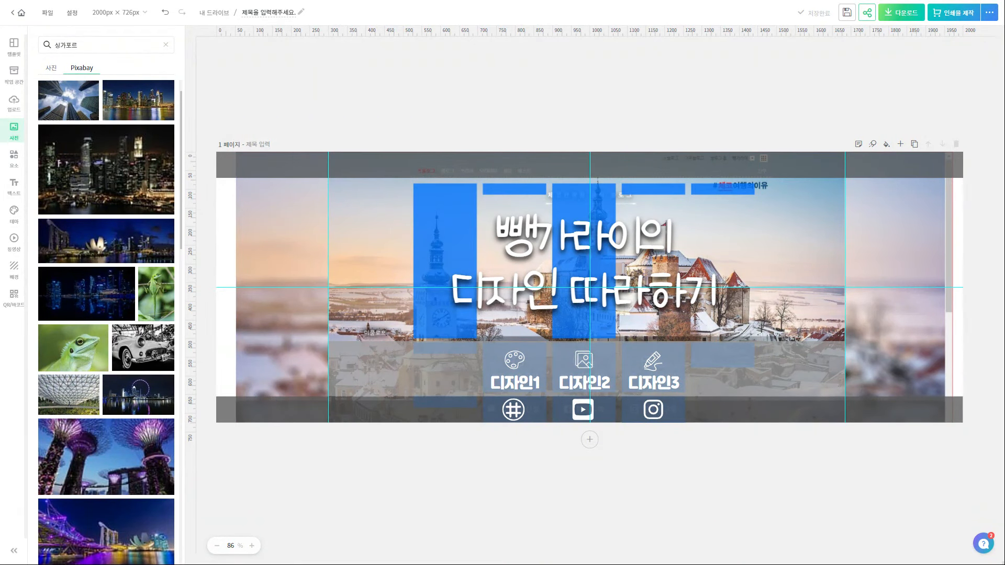
# Drop the downloaded night-city JPG onto the page and resize it to fill the page
pyautogui.moveTo(5, 236); pyautogui.dragTo(377, 232)
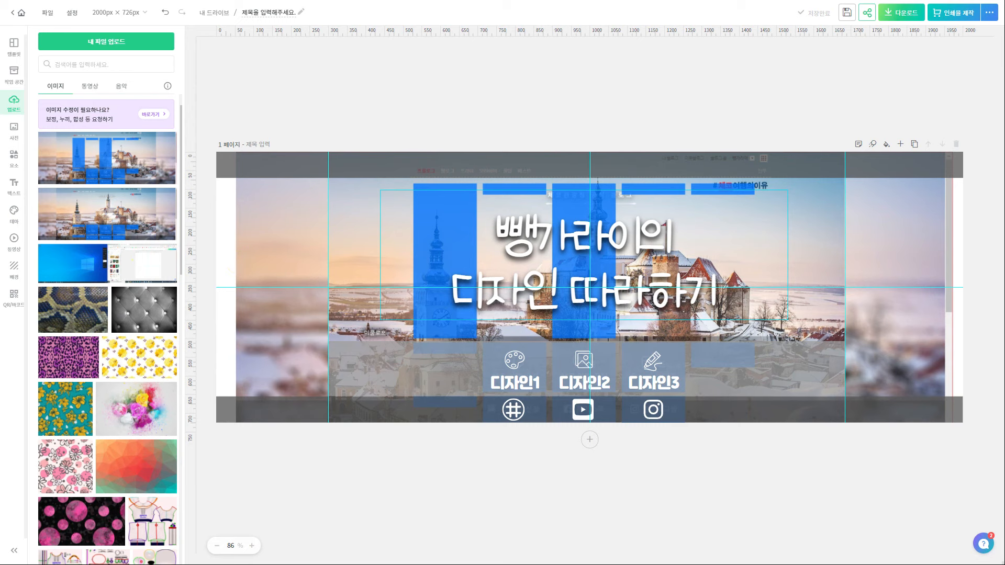
pyautogui.moveTo(509, 313); pyautogui.dragTo(257, 417)
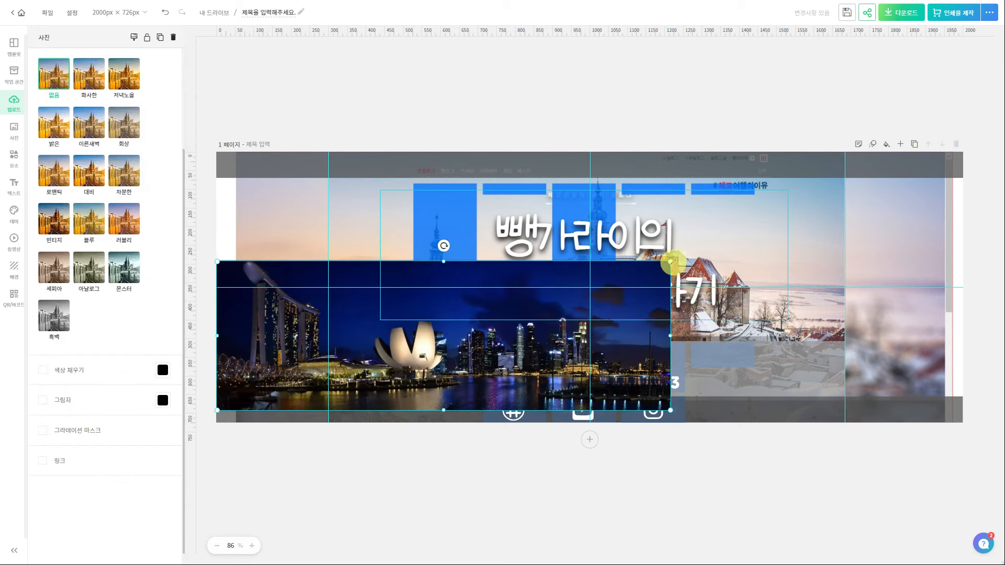
pyautogui.moveTo(673, 261); pyautogui.dragTo(998, 154)
pyautogui.moveTo(218, 411); pyautogui.dragTo(201, 426)
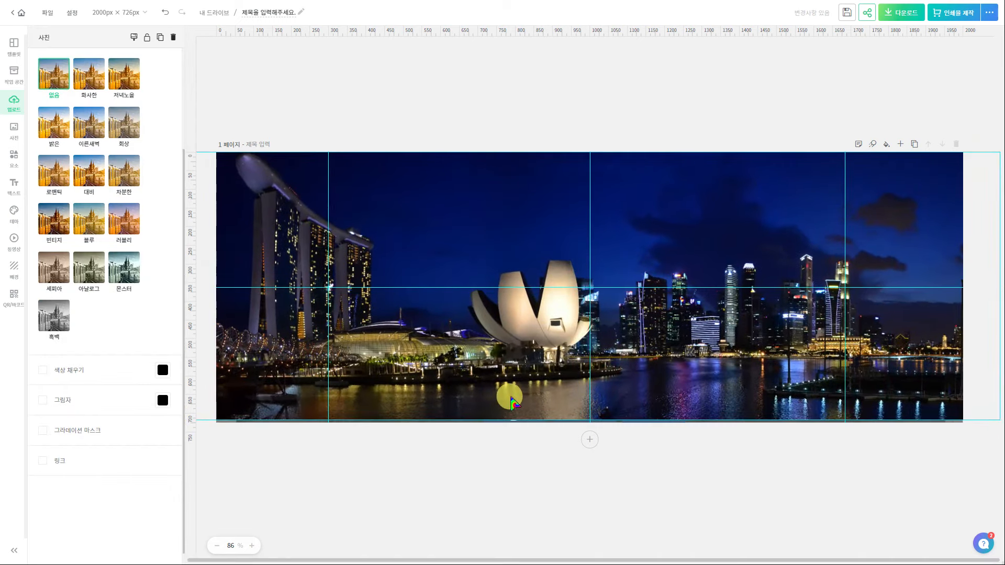
pyautogui.moveTo(240, 228); pyautogui.dragTo(326, 228)
pyautogui.moveTo(296, 273); pyautogui.dragTo(262, 277)
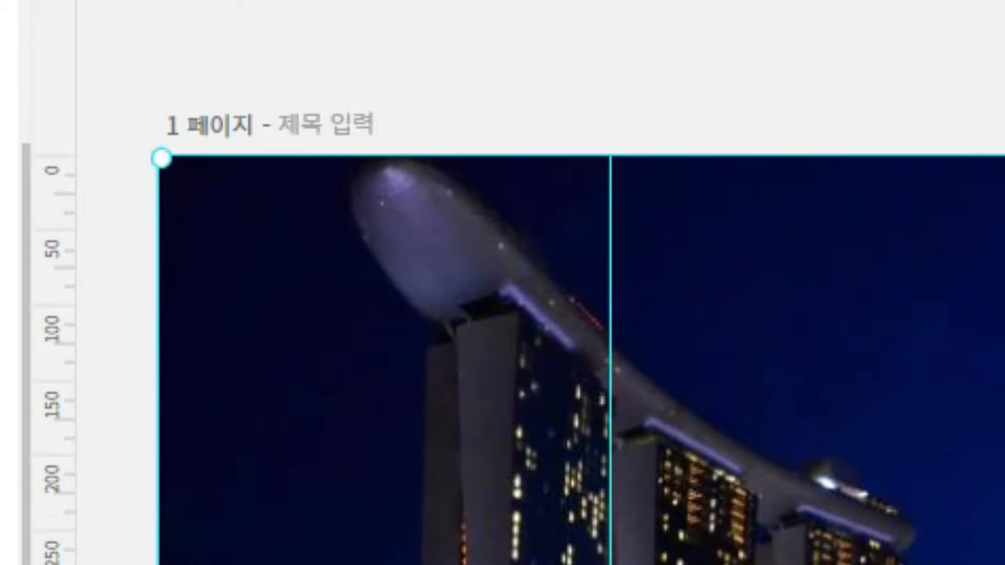
# Duplicate the photo and crop the copy to the central section
pyautogui.hotkey('ctrl', 'd')
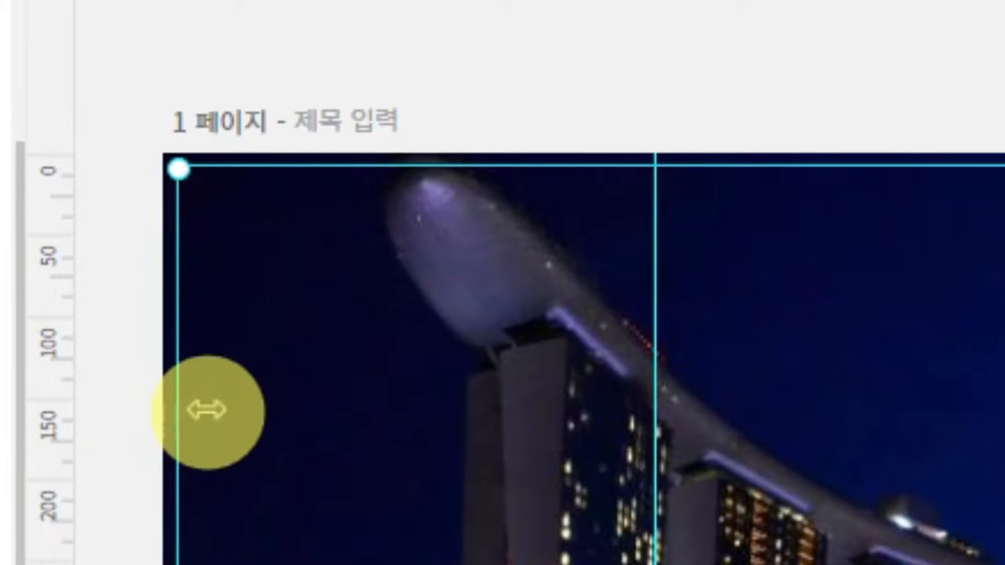
pyautogui.moveTo(475, 476); pyautogui.dragTo(476, 480)
pyautogui.doubleClick(478, 483)
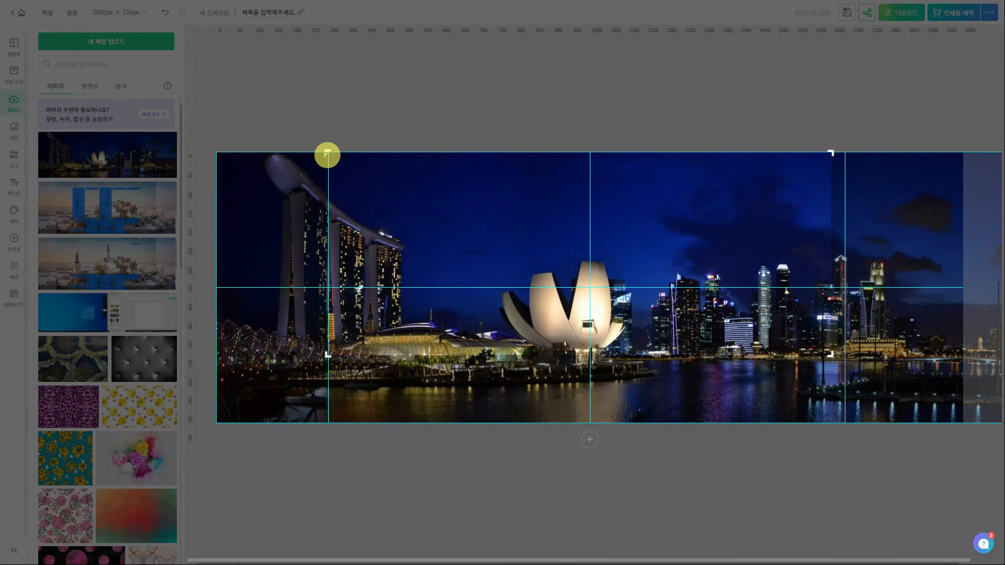
pyautogui.moveTo(829, 355); pyautogui.dragTo(844, 425)
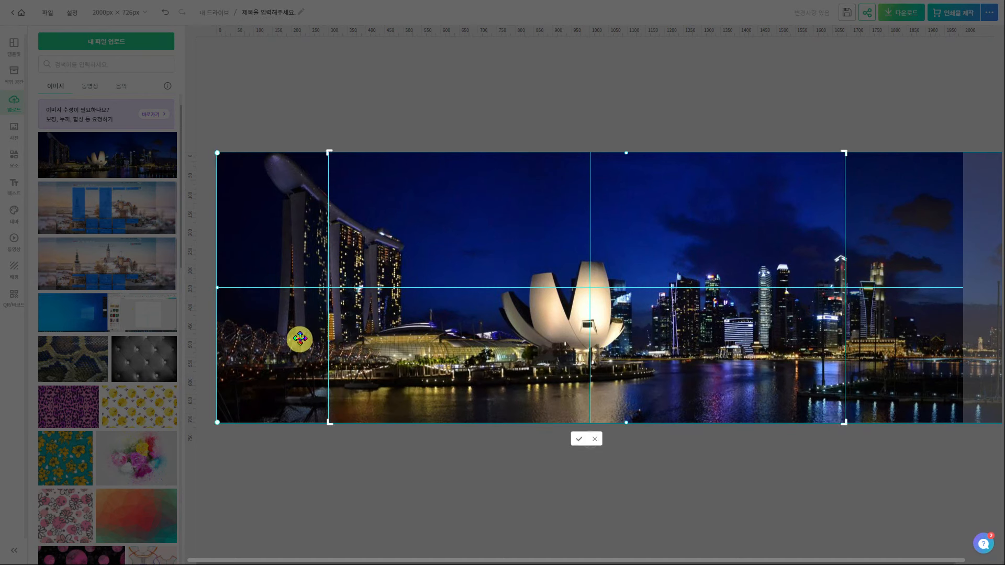
pyautogui.moveTo(500, 275); pyautogui.dragTo(614, 275)
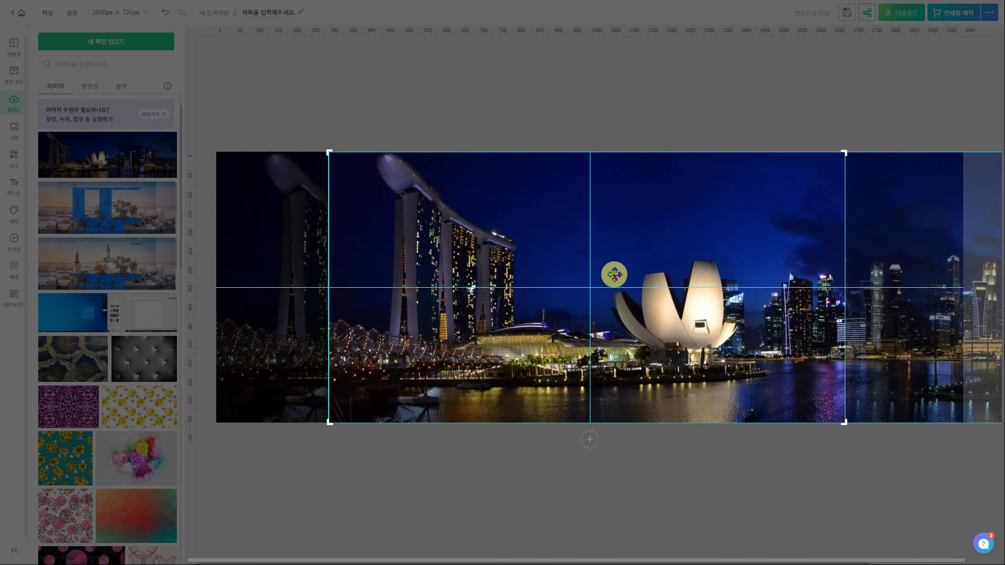
pyautogui.click(579, 440)
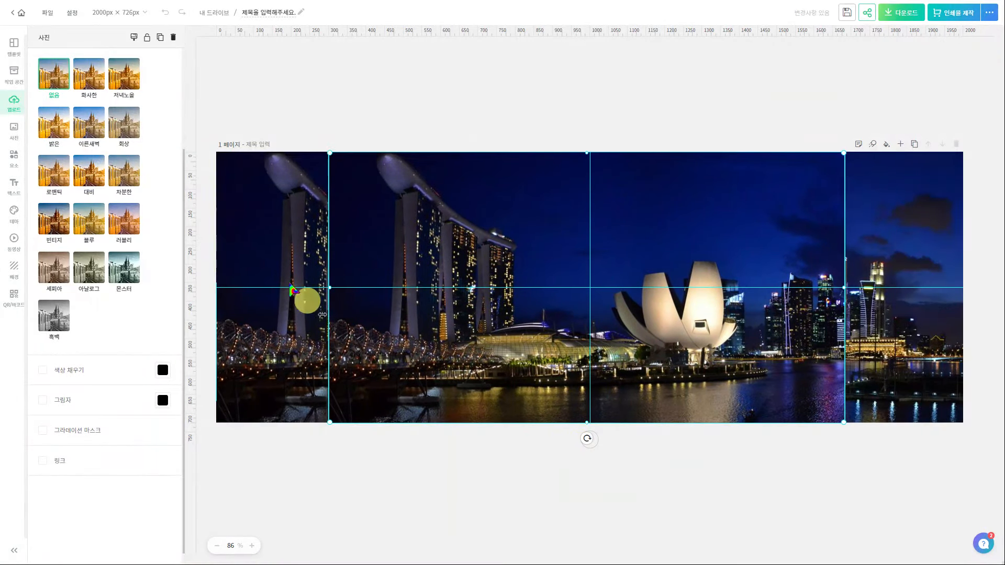
# Blur the full-page background photo to 10 under 직접 조정 > 선명/흐림
pyautogui.click(274, 234)
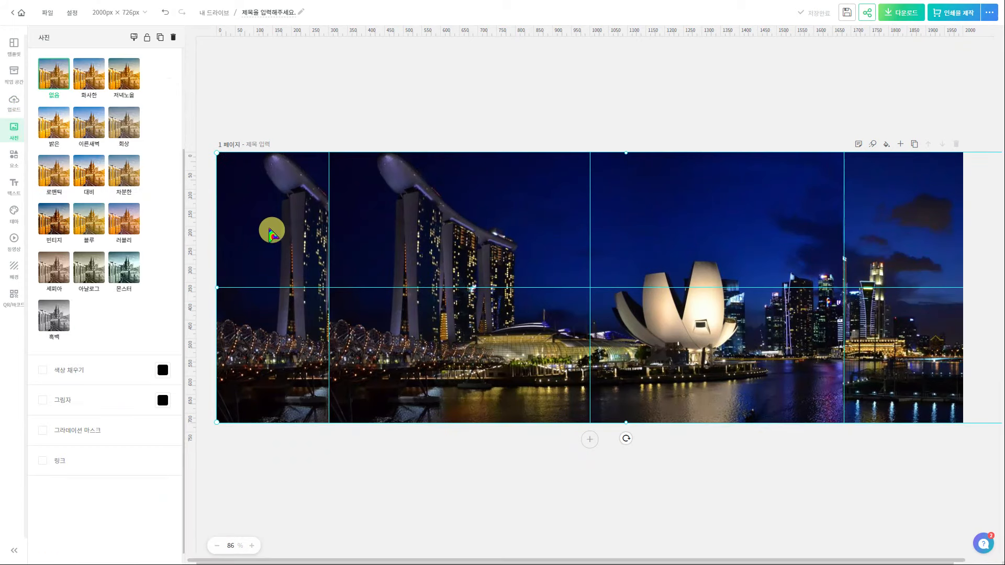
pyautogui.scroll(1, 166, 228)
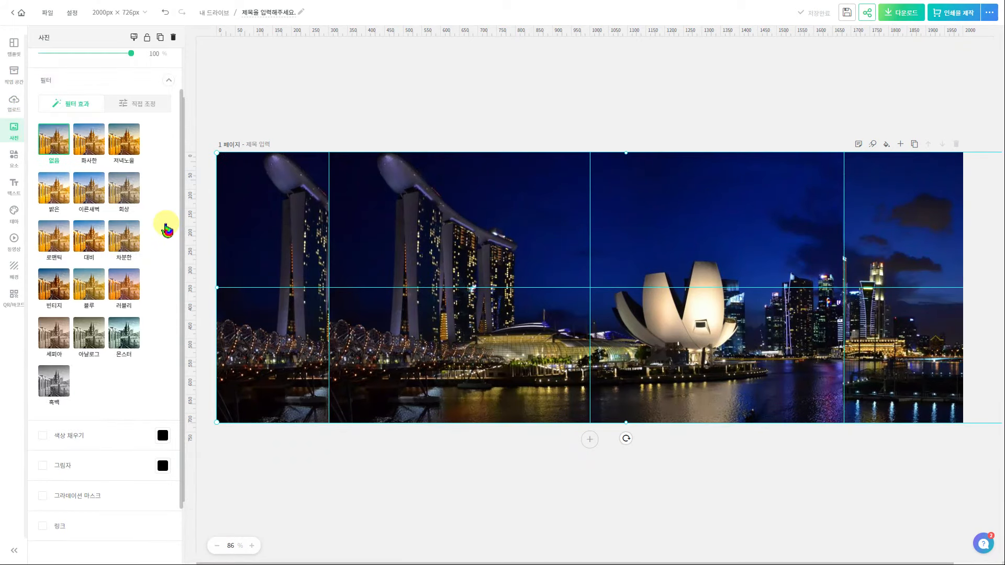
pyautogui.scroll(1, 167, 225)
pyautogui.click(147, 156)
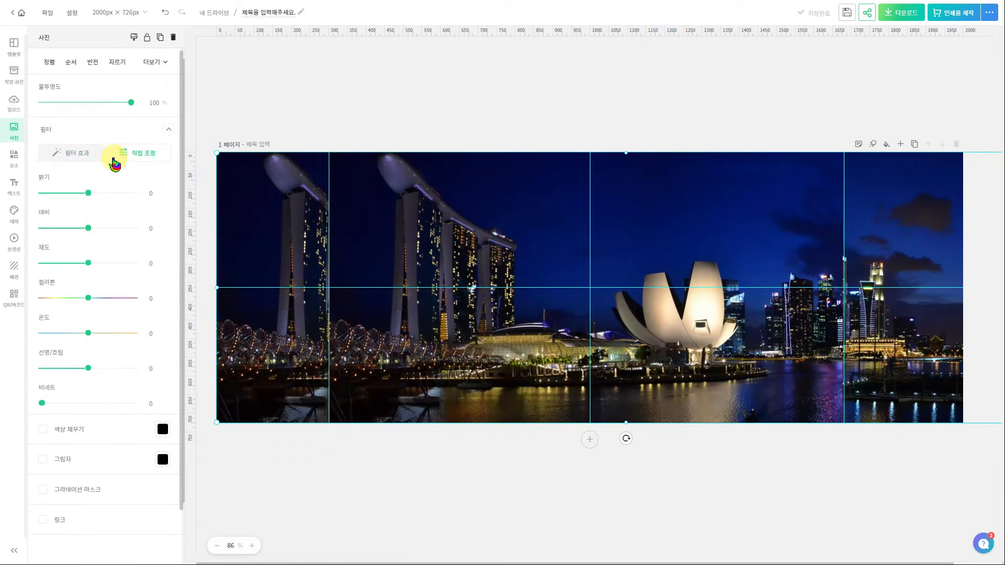
pyautogui.moveTo(88, 368)
pyautogui.mouseDown()
pyautogui.moveTo(99, 364)
pyautogui.moveTo(93, 369)
pyautogui.mouseUp()
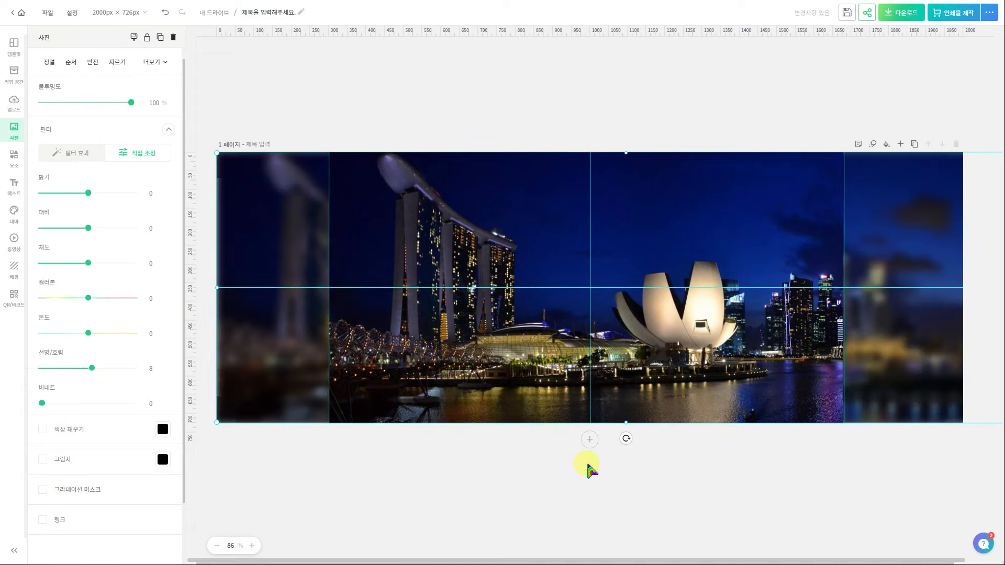
# Move both Singapore photo layers to the bottom and delete the castle photo
pyautogui.hotkey('ctrl', 'f')
pyautogui.moveTo(910, 89); pyautogui.dragTo(909, 379)
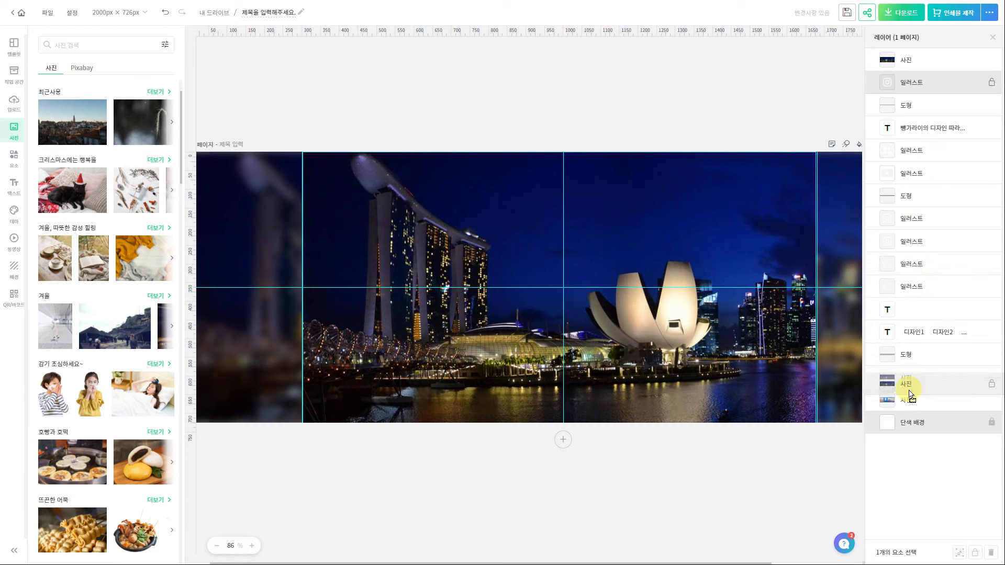
pyautogui.moveTo(910, 62); pyautogui.dragTo(911, 382)
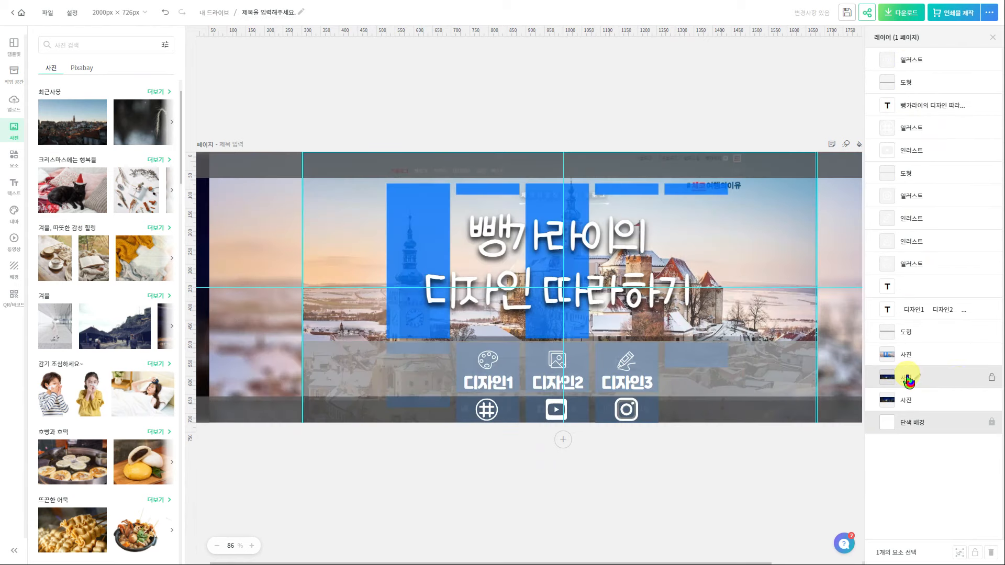
pyautogui.click(926, 354)
pyautogui.press('Delete')
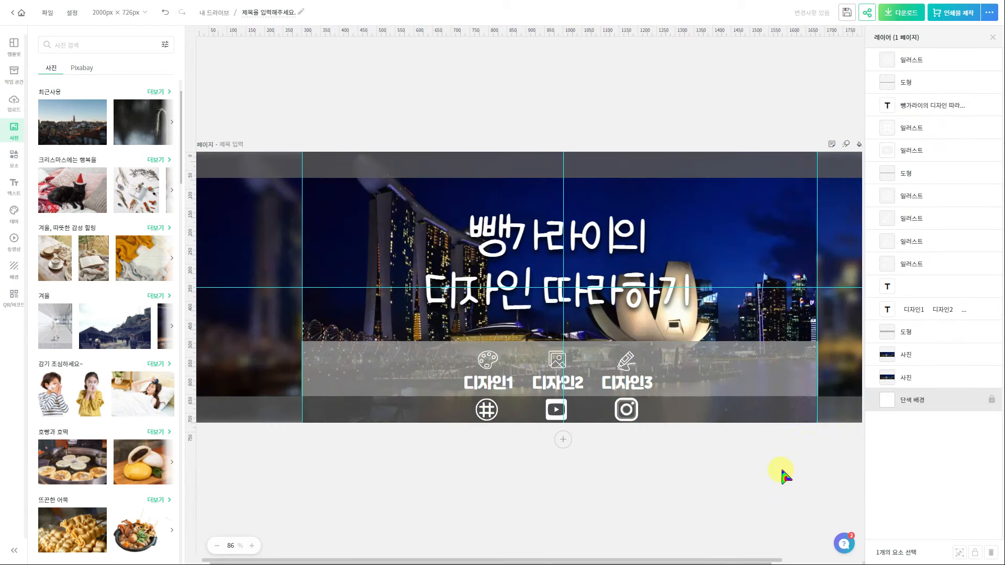
pyautogui.click(993, 37)
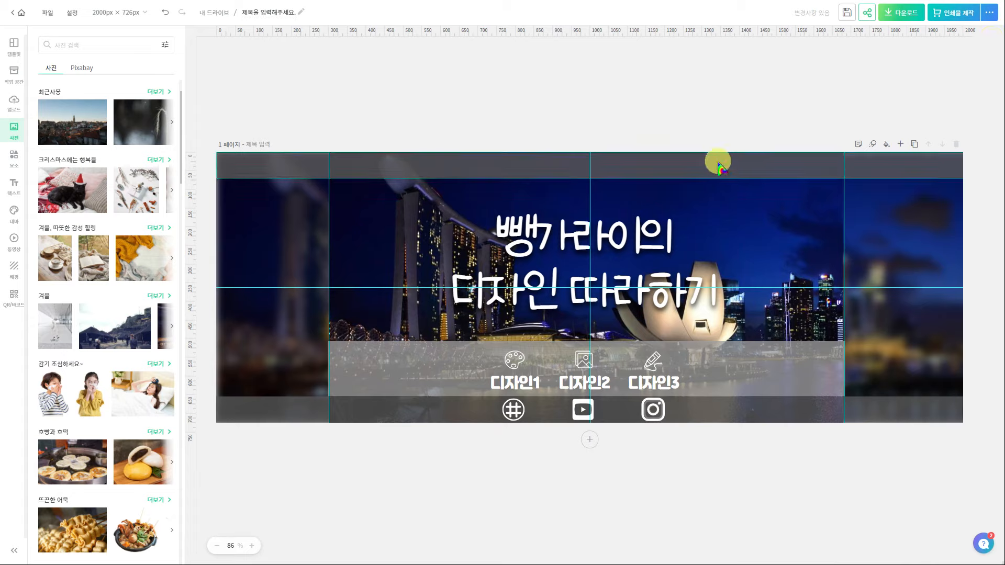
# Colour the top bar dark navy #011053 sampled from the night sky
pyautogui.click(720, 165)
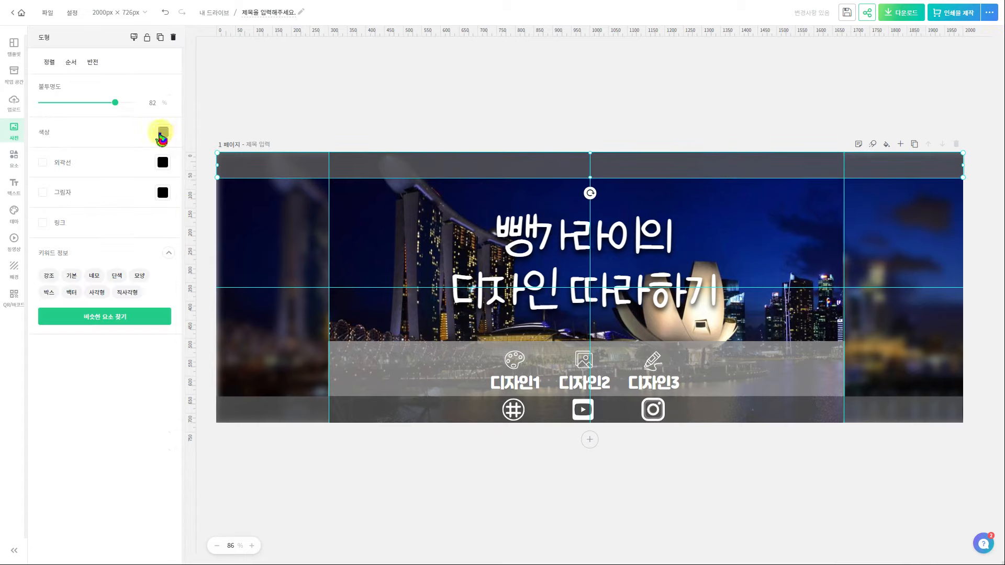
pyautogui.click(163, 132)
pyautogui.click(290, 370)
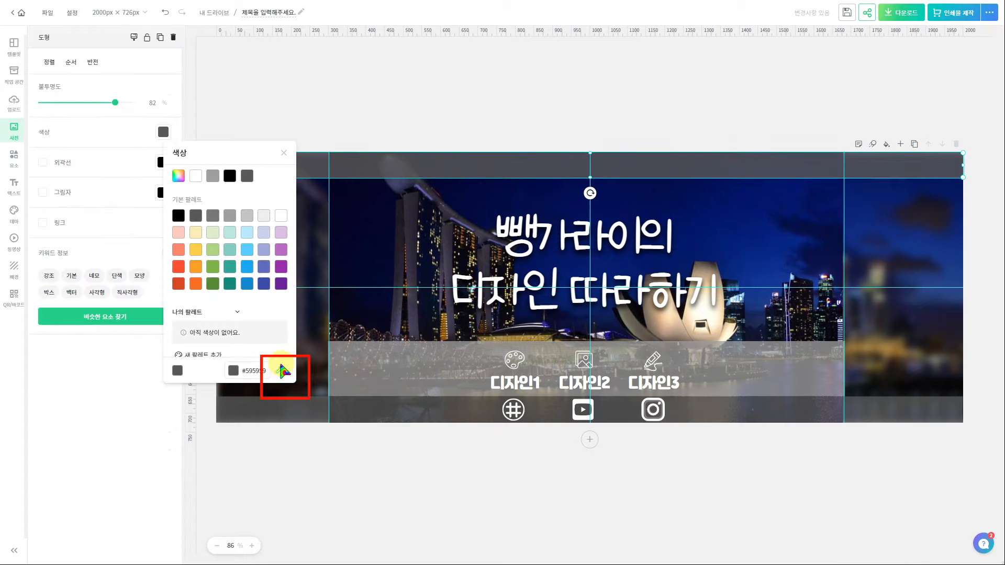
pyautogui.click(689, 188)
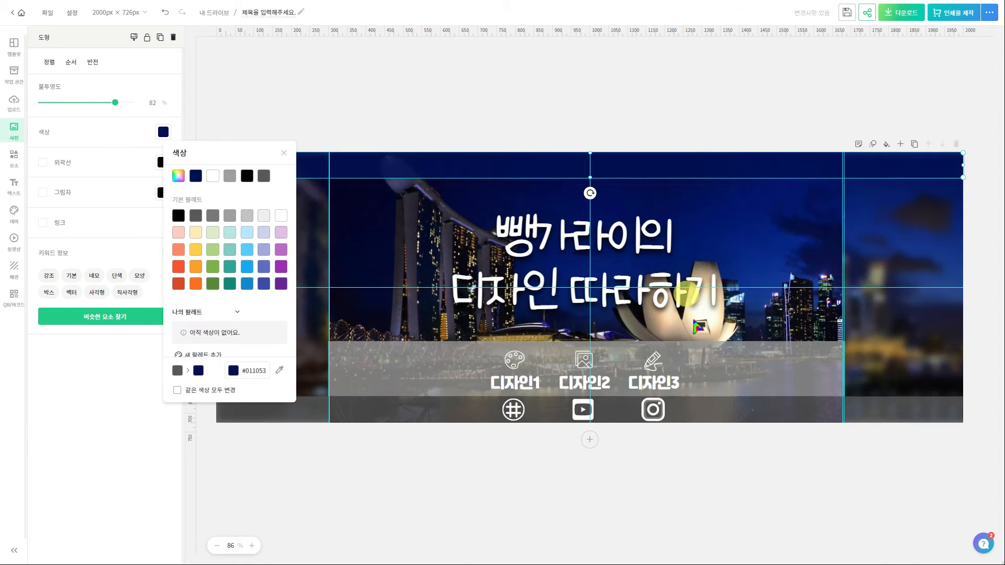
pyautogui.click(325, 113)
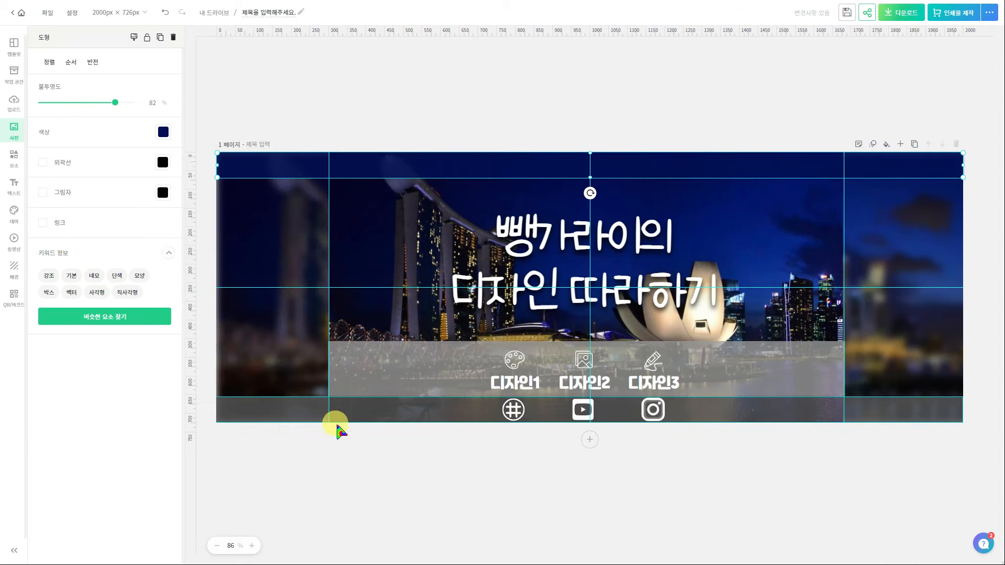
# Colour the bottom bar black using the eyedropper
pyautogui.click(304, 414)
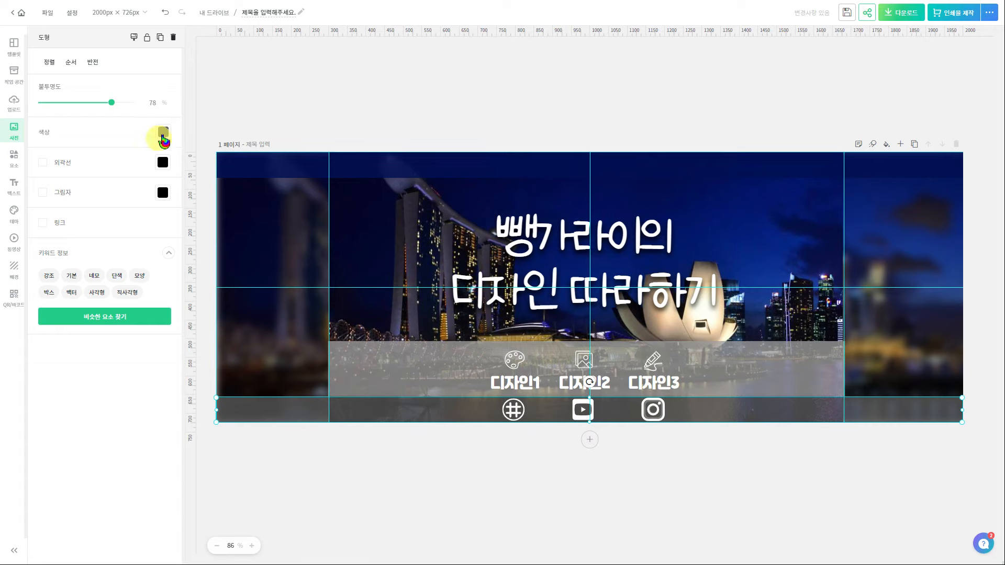
pyautogui.click(164, 132)
pyautogui.click(290, 370)
pyautogui.click(273, 382)
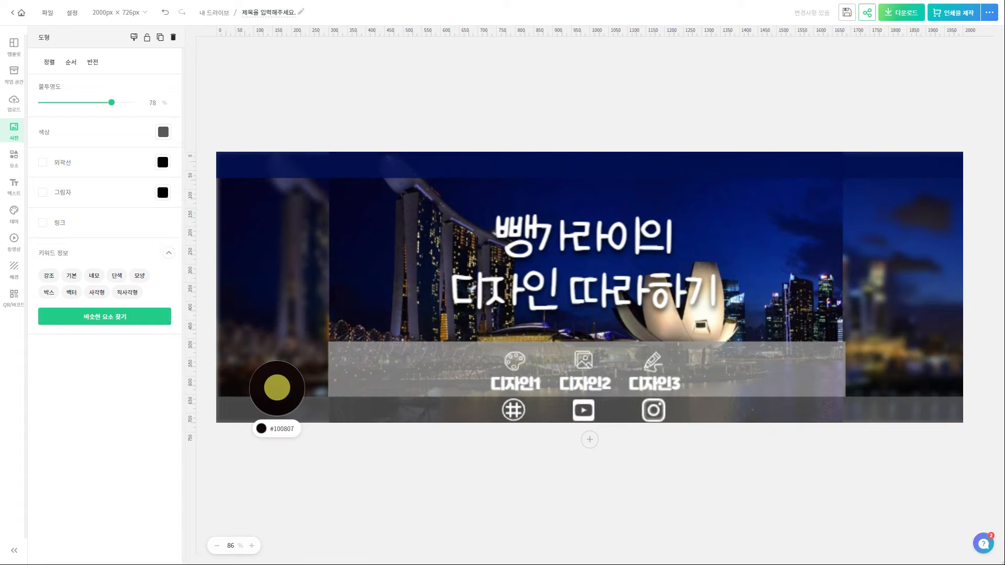
pyautogui.click(384, 377)
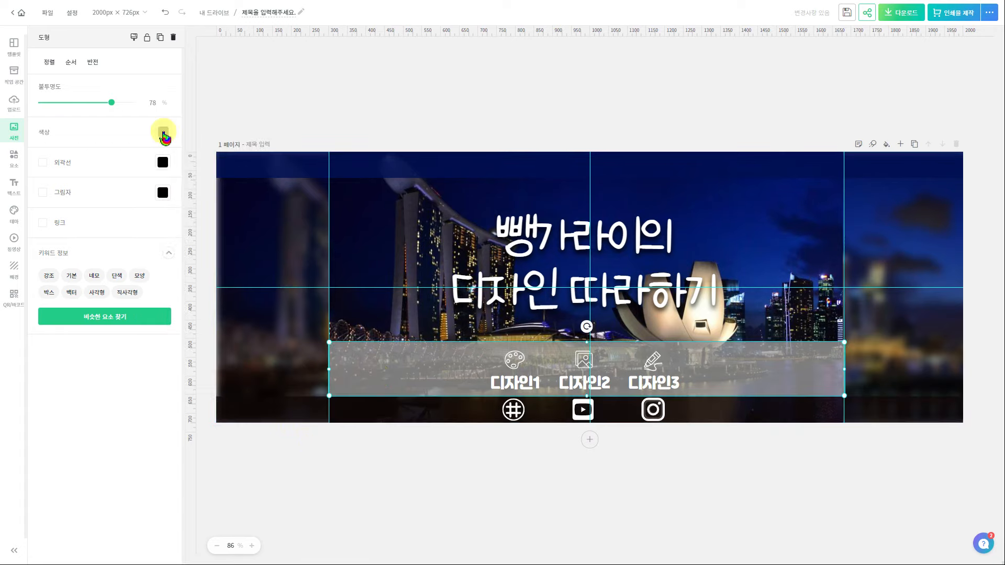
pyautogui.click(164, 132)
pyautogui.click(855, 385)
# Colour the middle bar navy #272D4F and lower its opacity to 51
pyautogui.click(859, 389)
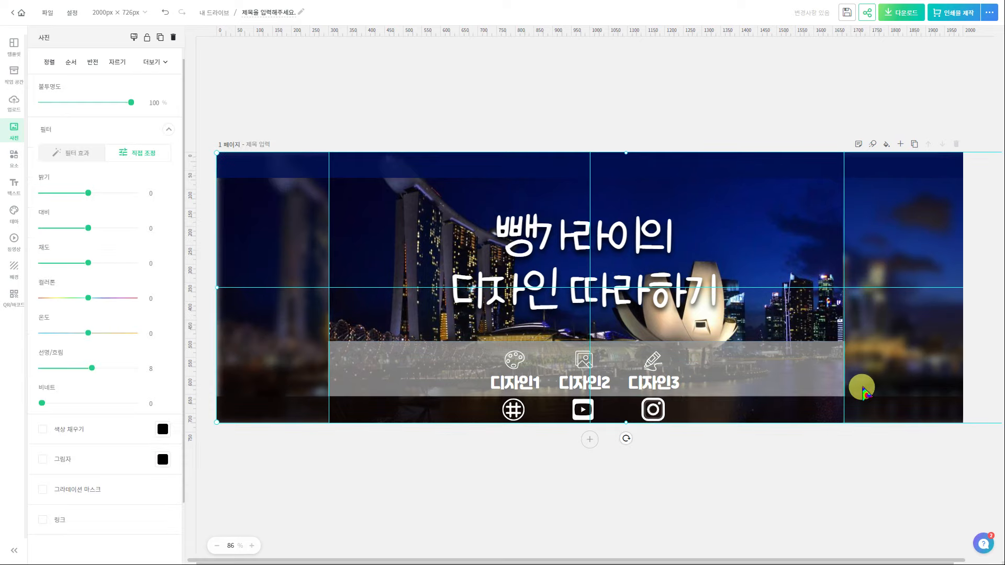
pyautogui.click(758, 377)
pyautogui.click(163, 132)
pyautogui.click(272, 367)
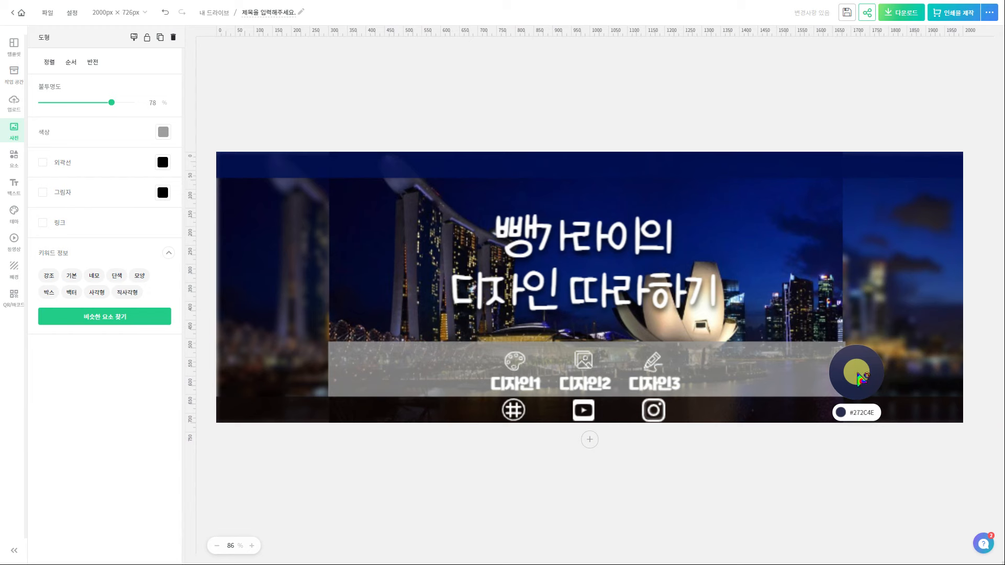
pyautogui.click(857, 372)
pyautogui.moveTo(112, 106); pyautogui.dragTo(84, 109)
pyautogui.click(365, 479)
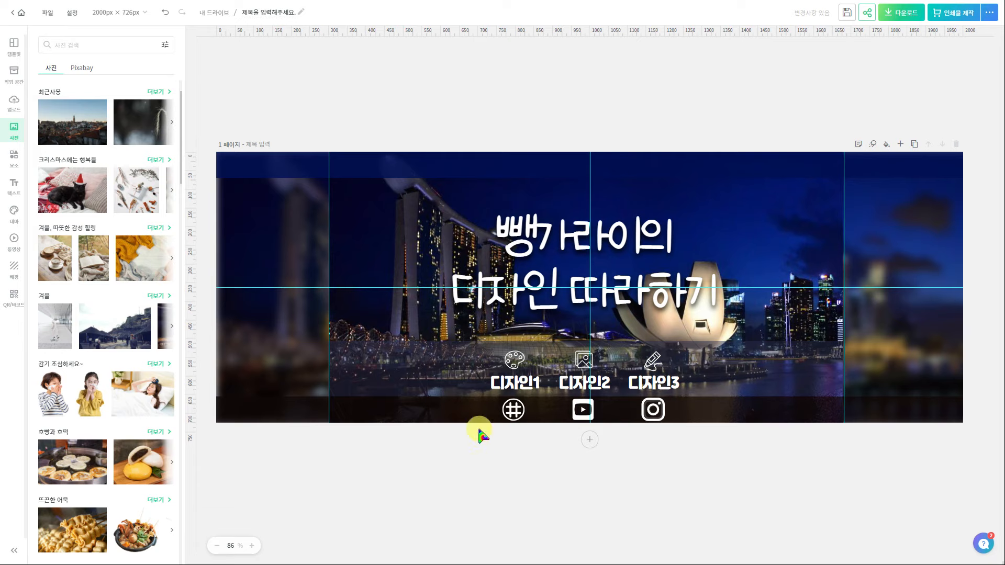
# Download the banner as a high-resolution PNG
pyautogui.click(906, 20)
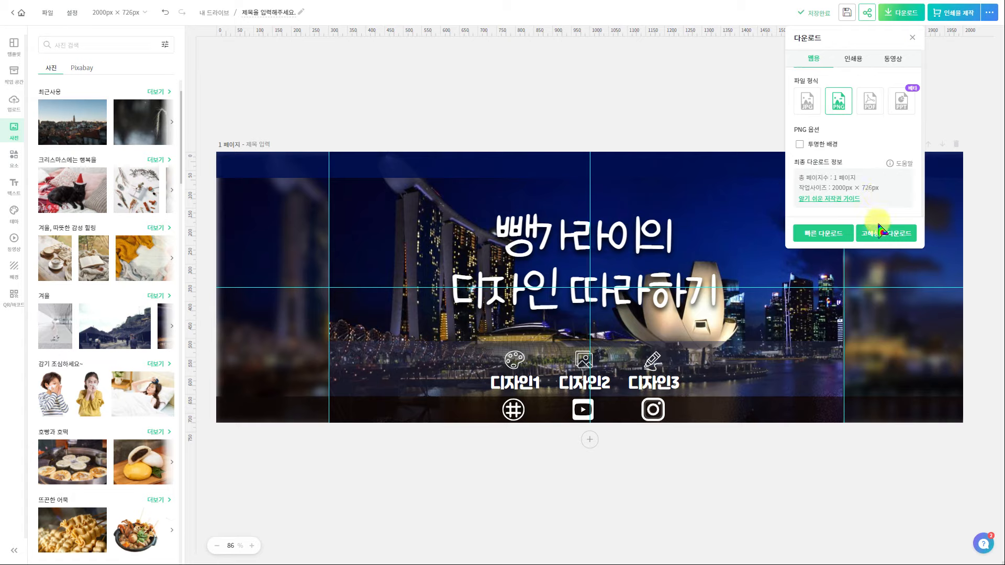
pyautogui.click(885, 234)
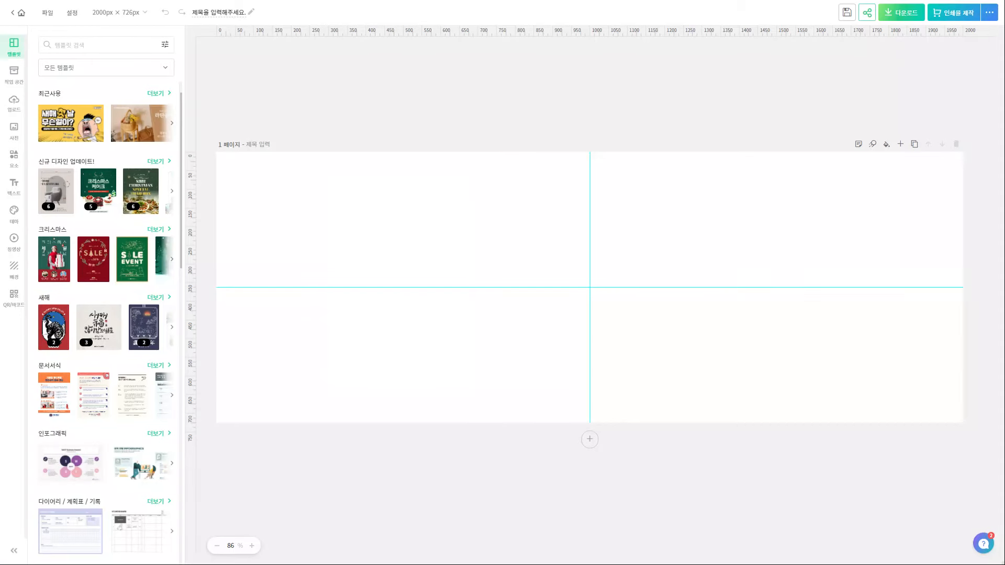
pyautogui.hotkey('alt', 'Tab')
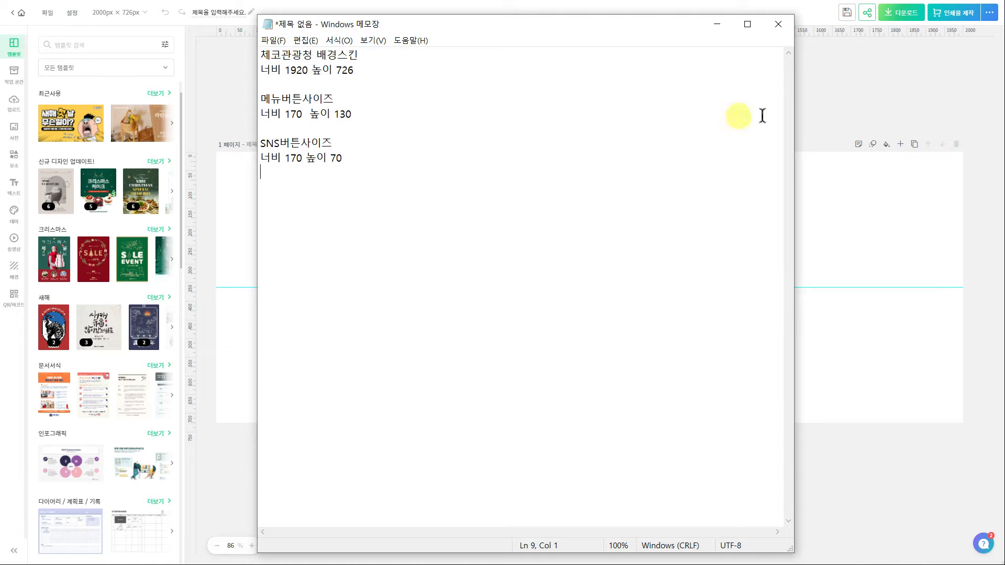
pyautogui.click(819, 107)
# Resize the page to 170×130 px and download it as a transparent PNG
pyautogui.click(140, 12)
pyautogui.click(175, 71)
pyautogui.doubleClick(176, 82)
pyautogui.write('170')
pyautogui.press('Tab')
pyautogui.write('130')
pyautogui.click(220, 109)
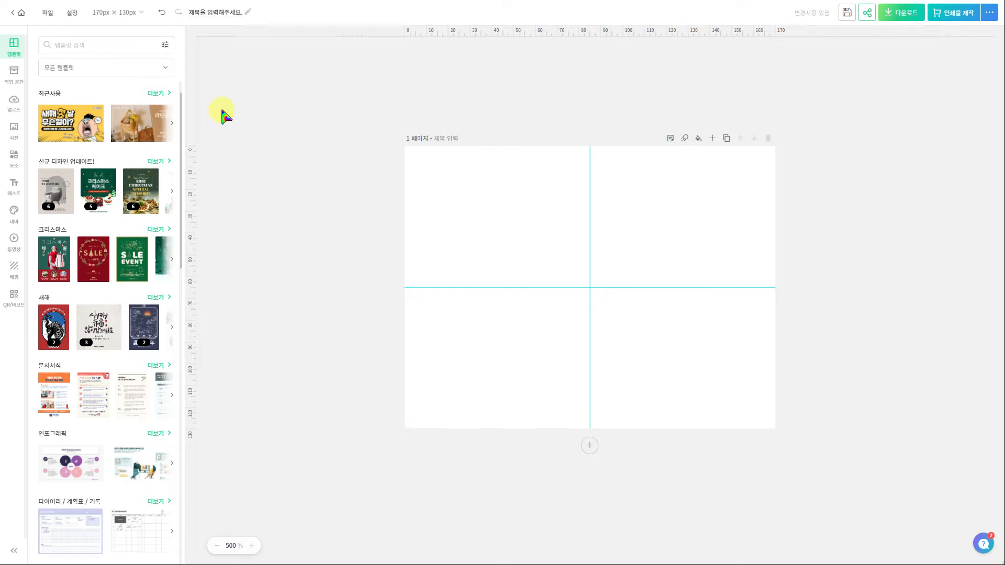
pyautogui.click(896, 19)
pyautogui.click(801, 144)
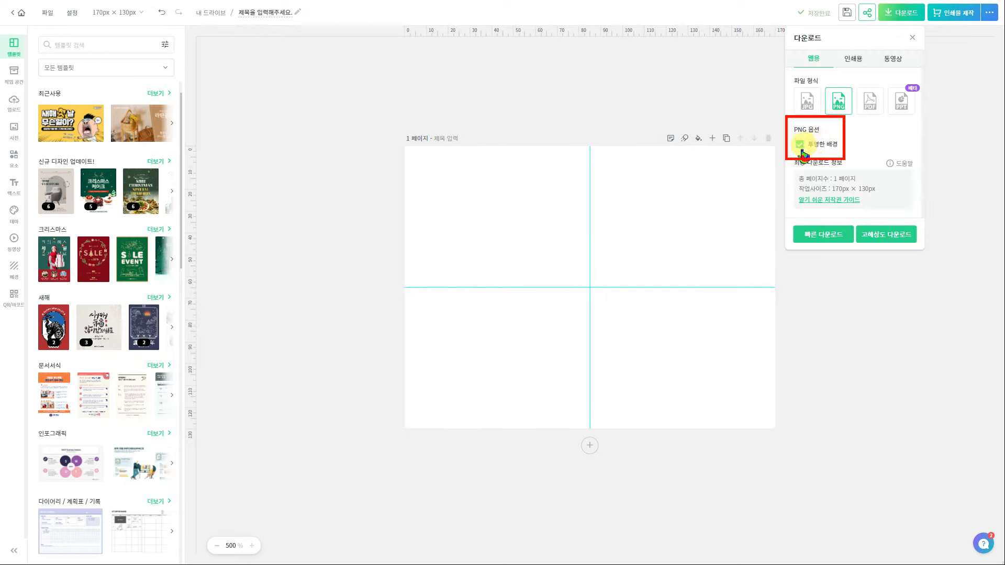
pyautogui.click(823, 236)
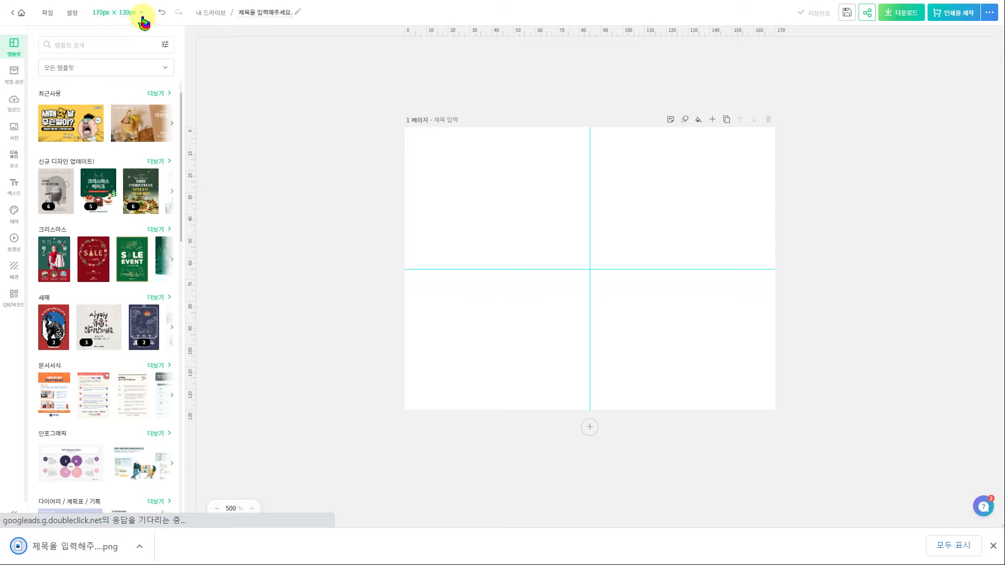
# Resize the page to 170×70 px and download another transparent PNG
pyautogui.click(143, 14)
pyautogui.click(173, 69)
pyautogui.click(212, 87)
pyautogui.press('BackSpace')
pyautogui.press('BackSpace')
pyautogui.press('BackSpace')
pyautogui.write('70')
pyautogui.click(204, 109)
pyautogui.click(902, 12)
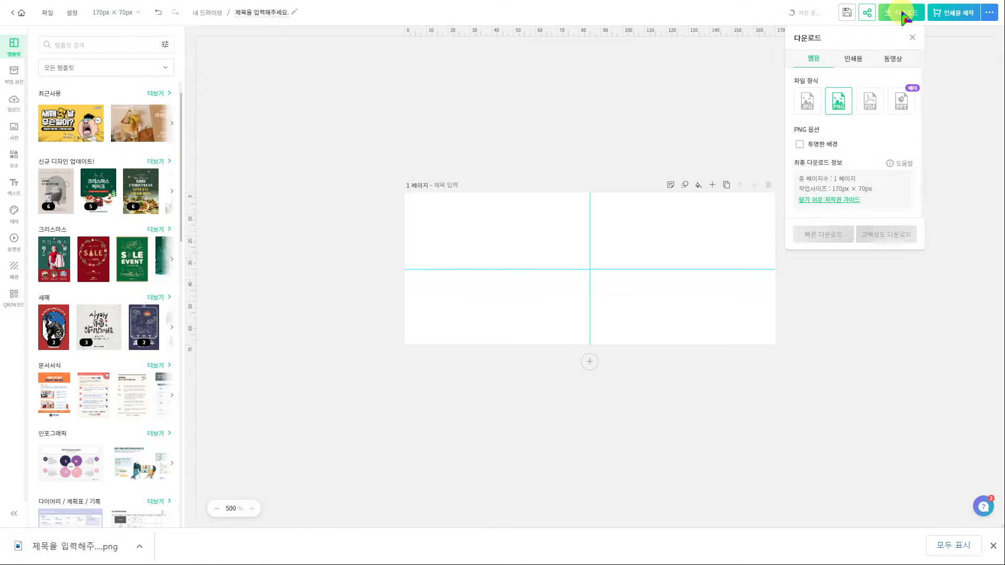
pyautogui.click(823, 148)
pyautogui.click(835, 233)
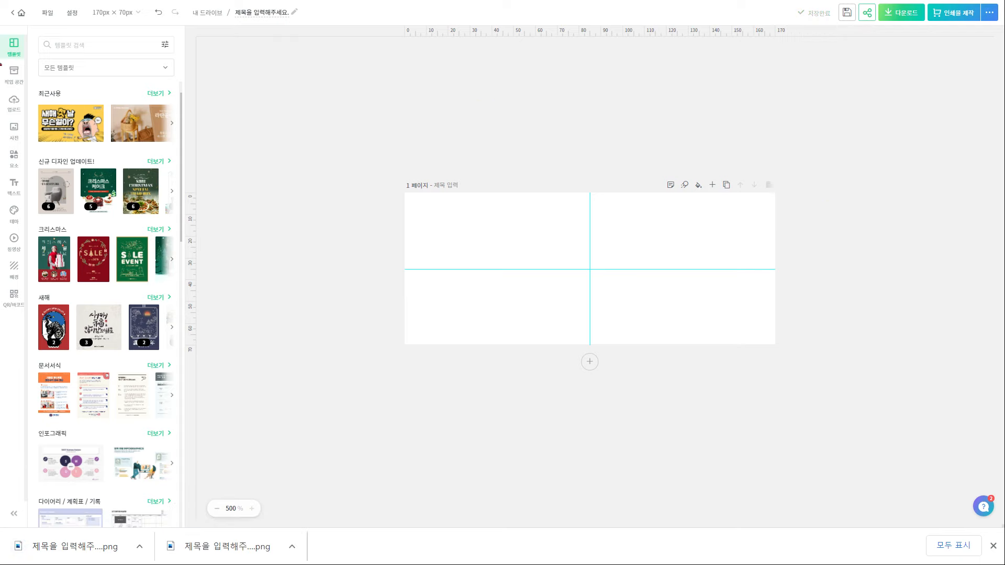
pyautogui.hotkey('alt', 'Tab')
# Enable the 버튼1 through 버튼5 widgets in 위젯 사용 설정
pyautogui.moveTo(482, 217); pyautogui.dragTo(537, 269)
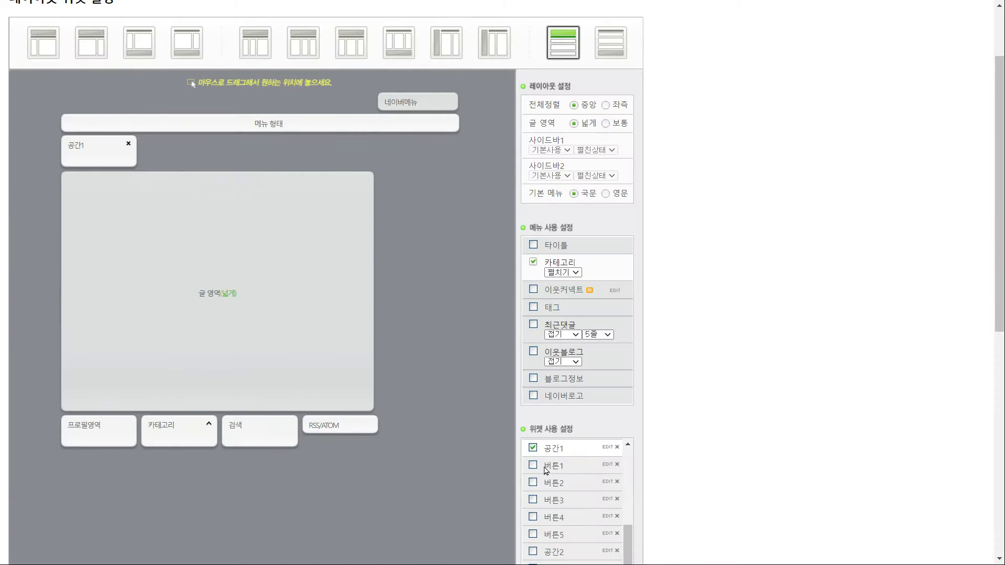
pyautogui.click(533, 465)
pyautogui.click(533, 482)
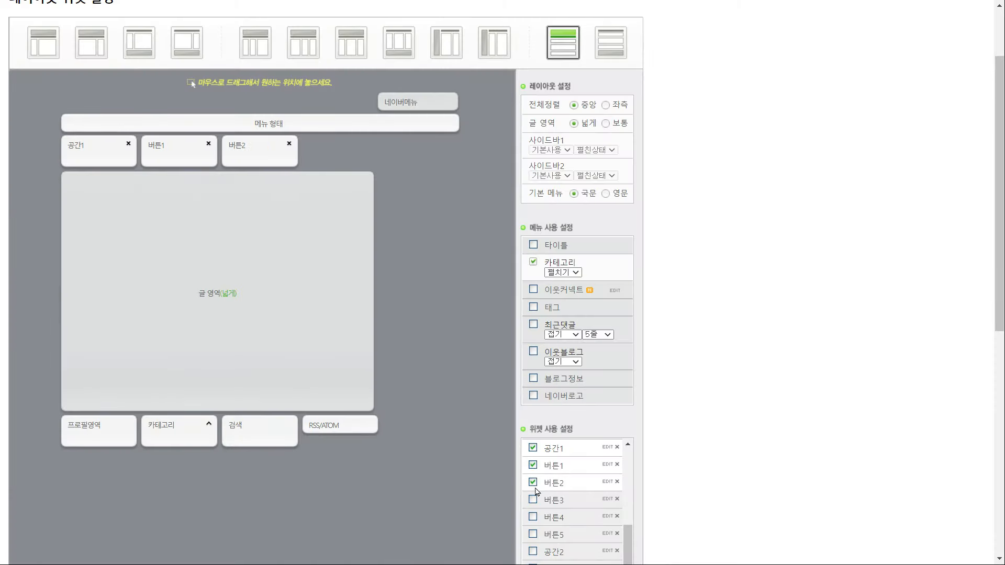
pyautogui.click(534, 500)
pyautogui.click(534, 518)
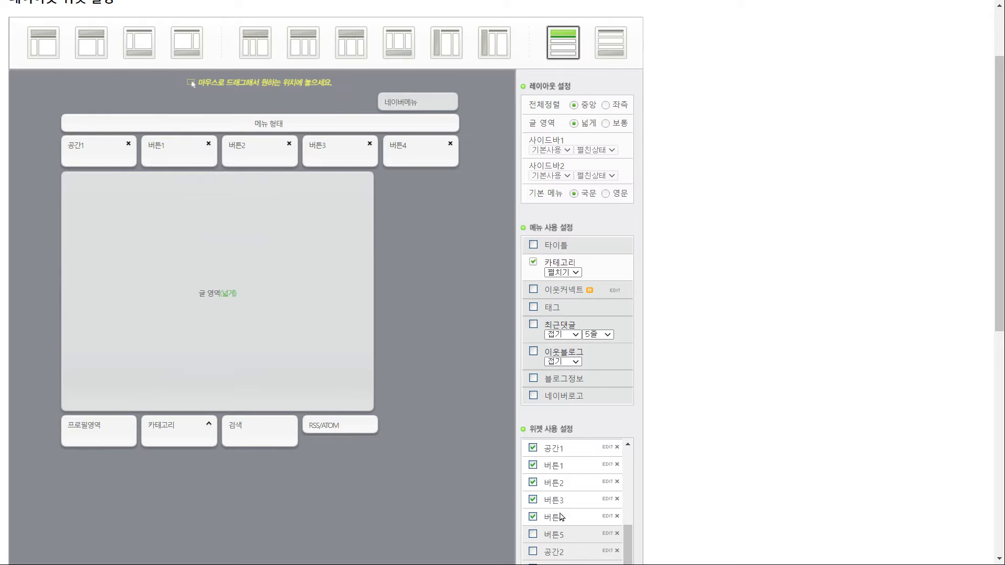
pyautogui.scroll(-1, 560, 507)
pyautogui.click(533, 508)
# Enable the spacer widgets 공간2 through 공간9
pyautogui.scroll(-1, 534, 511)
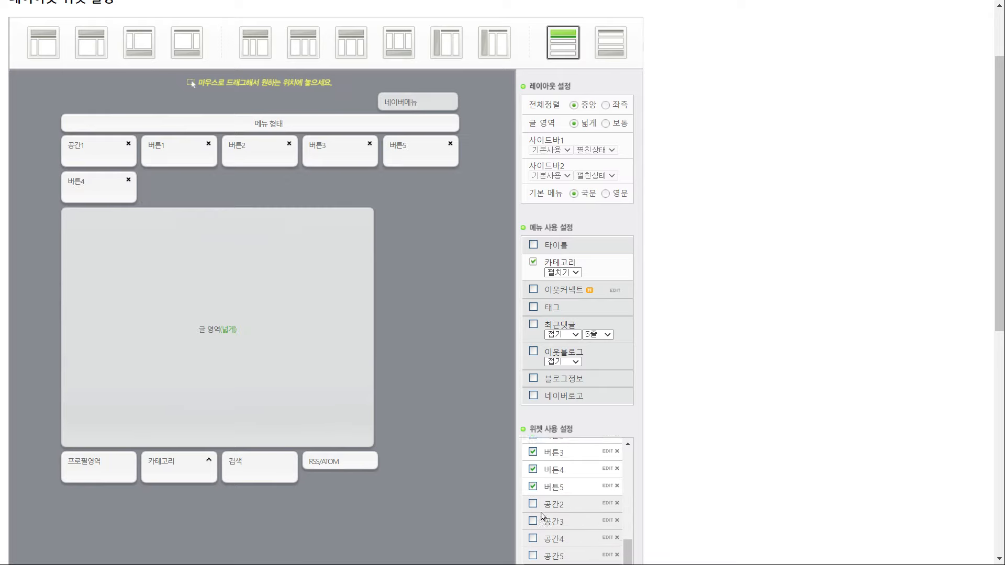
pyautogui.click(534, 500)
pyautogui.click(534, 517)
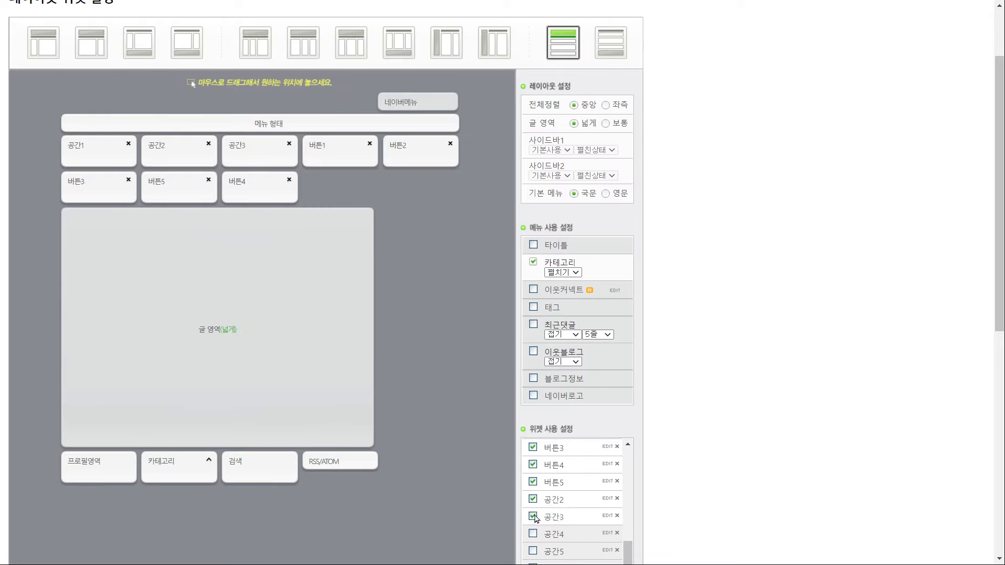
pyautogui.click(533, 534)
pyautogui.click(534, 551)
pyautogui.scroll(-1, 545, 550)
pyautogui.scroll(-2, 573, 535)
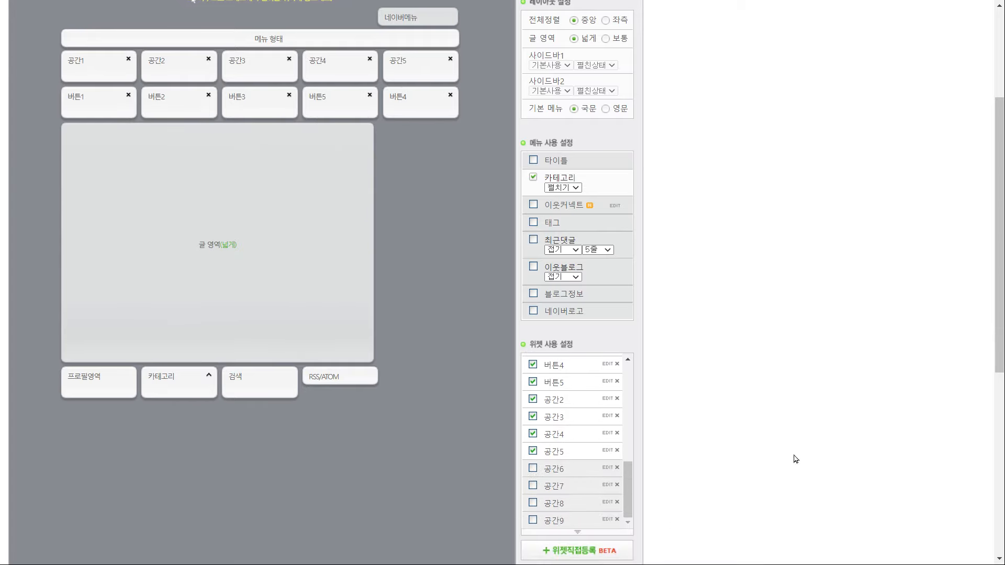
pyautogui.click(534, 468)
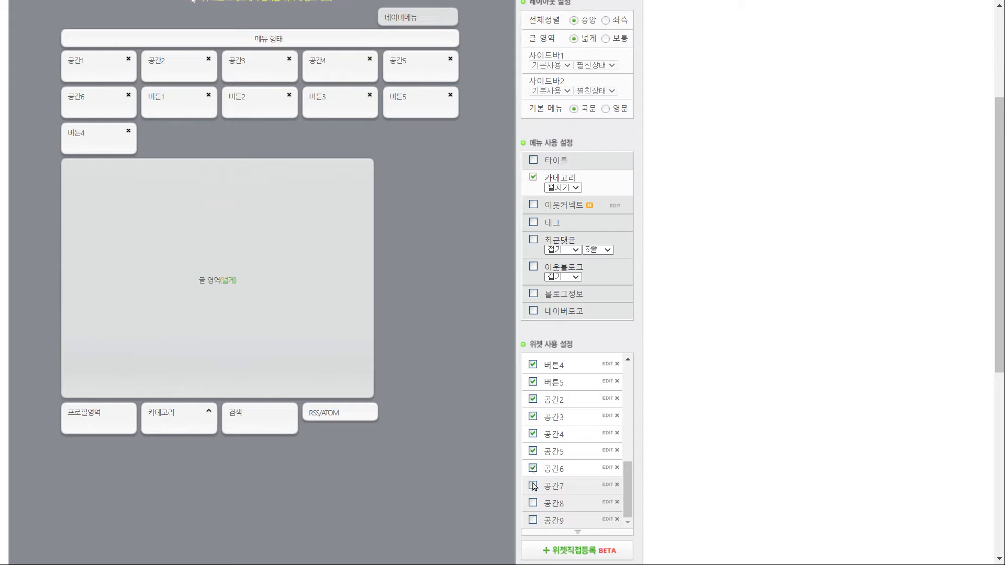
pyautogui.click(533, 486)
pyautogui.click(534, 506)
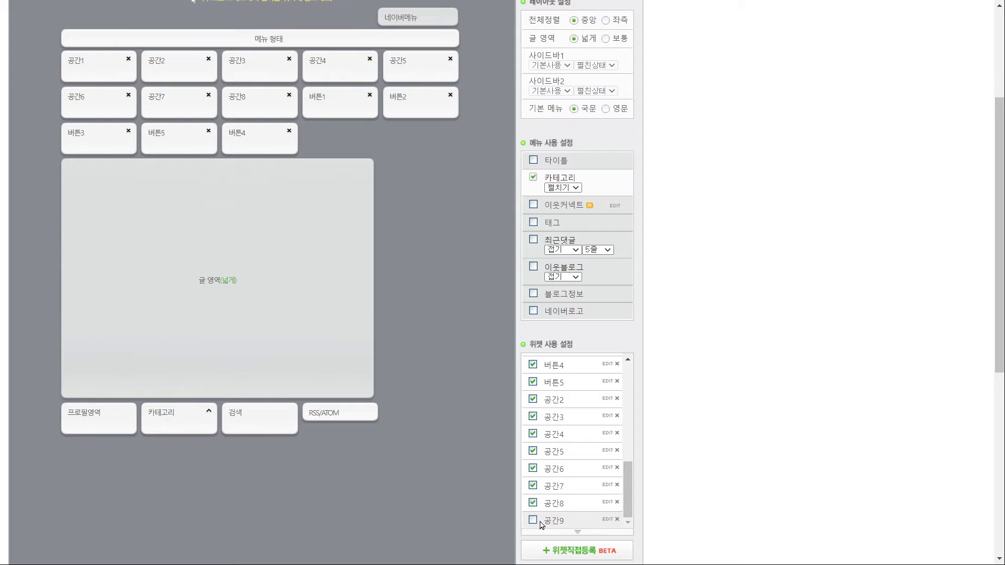
pyautogui.click(533, 520)
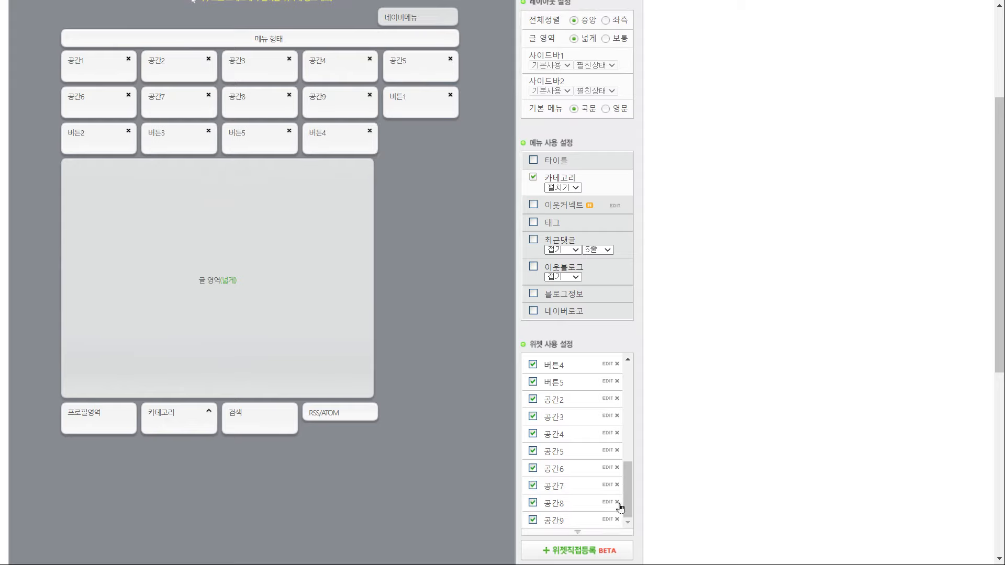
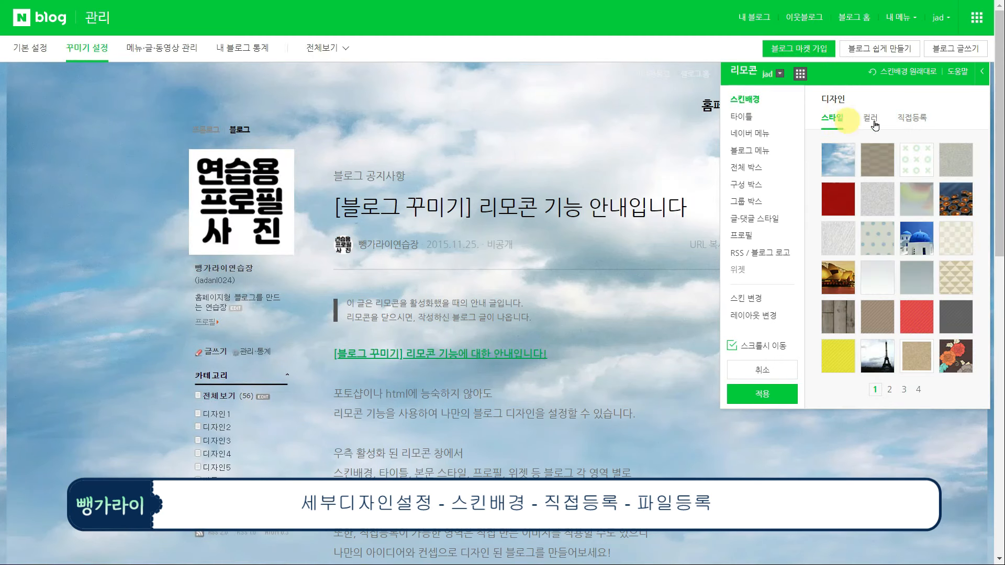
# Switch the skin background to 직접등록, set the title area height to 600, and apply
pyautogui.click(912, 120)
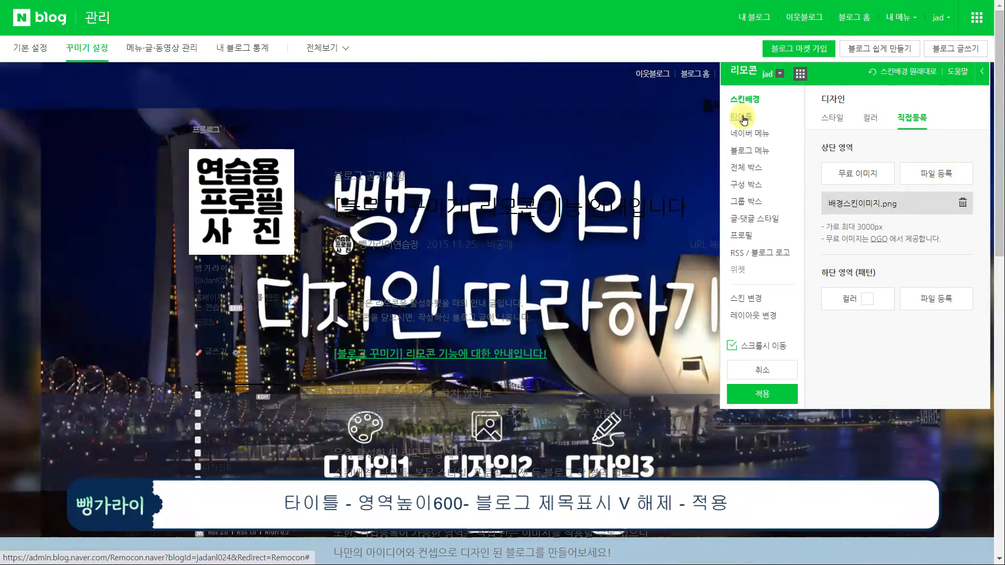
pyautogui.click(742, 116)
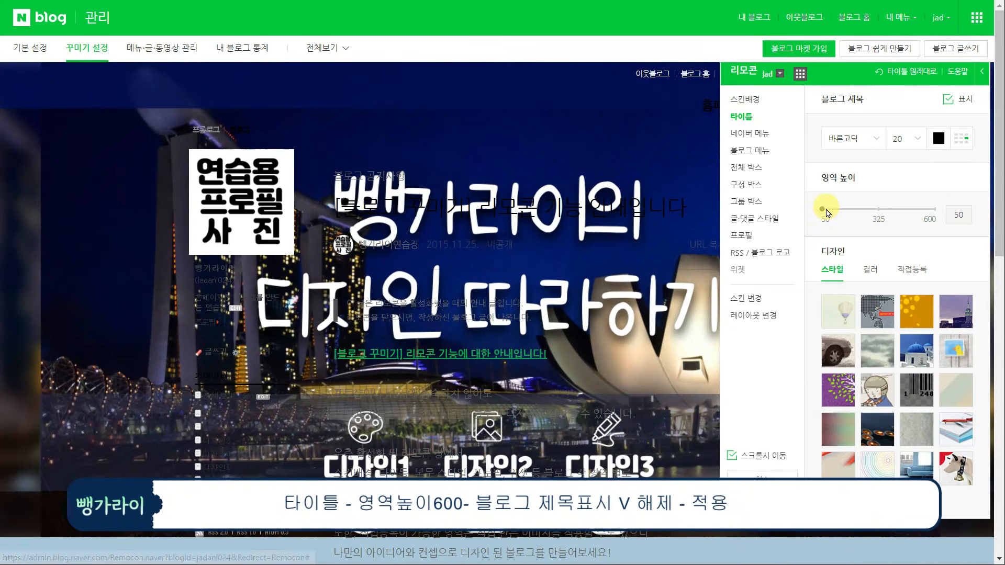
pyautogui.moveTo(831, 213); pyautogui.dragTo(945, 213)
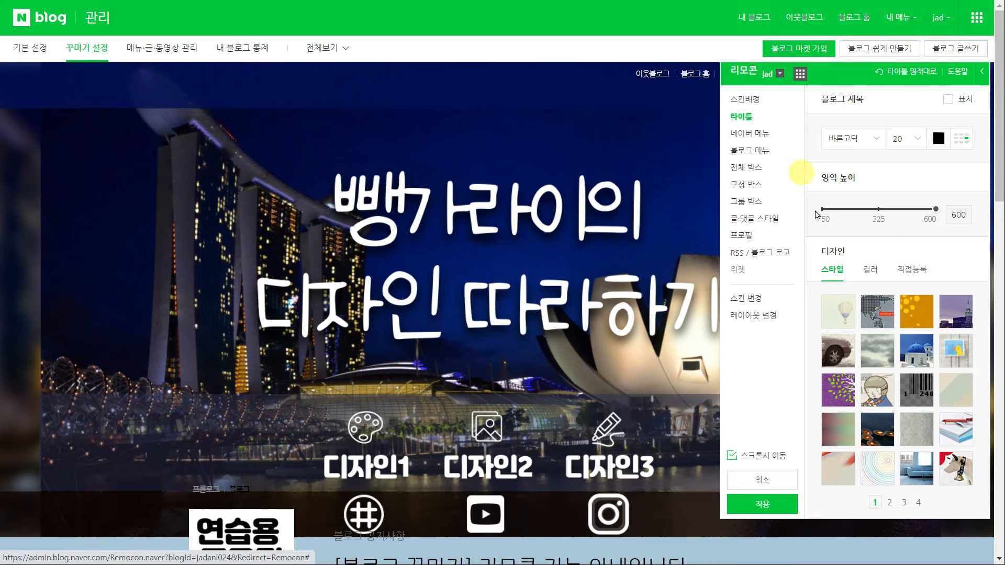
pyautogui.click(762, 512)
pyautogui.click(612, 334)
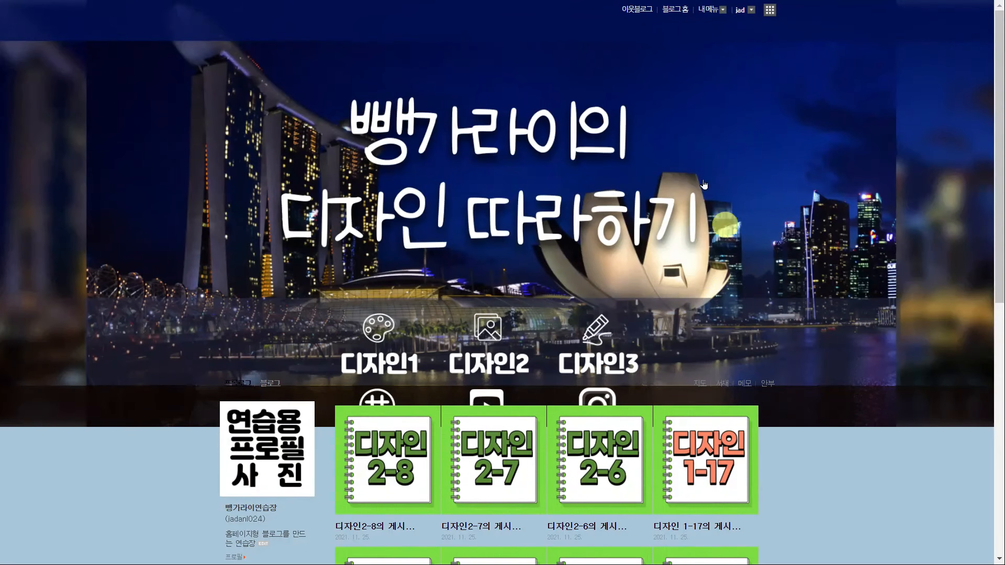
# Keep the 타이틀 block ticked in 레이아웃·위젯 설정, then return to the blog home
pyautogui.click(707, 13)
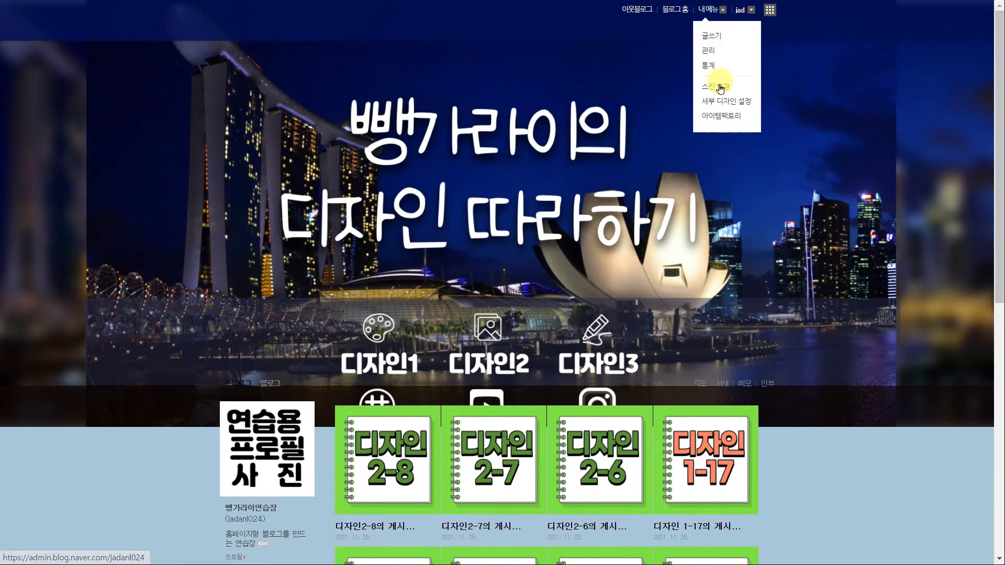
pyautogui.click(708, 51)
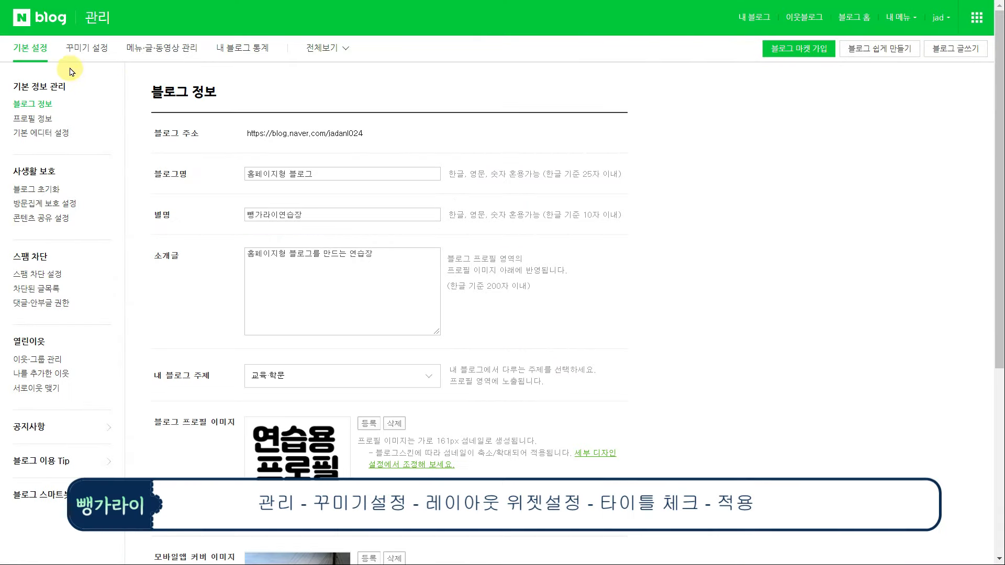
pyautogui.click(81, 64)
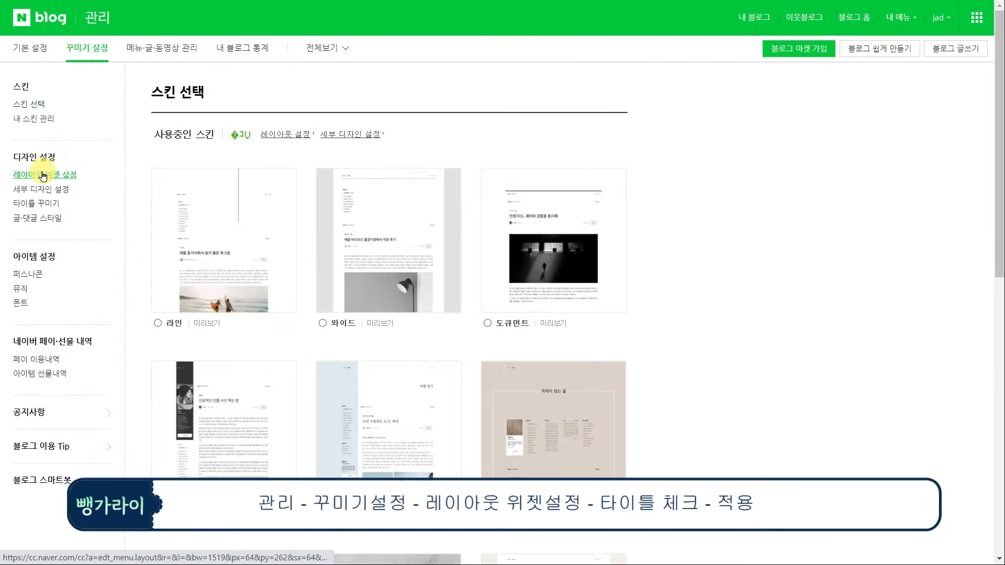
pyautogui.click(40, 174)
pyautogui.click(534, 344)
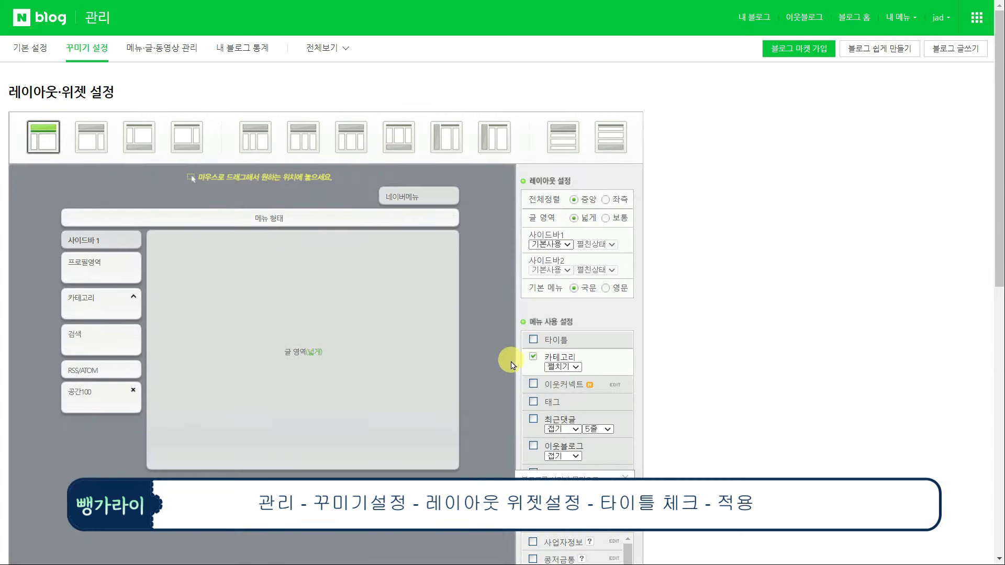
pyautogui.click(534, 341)
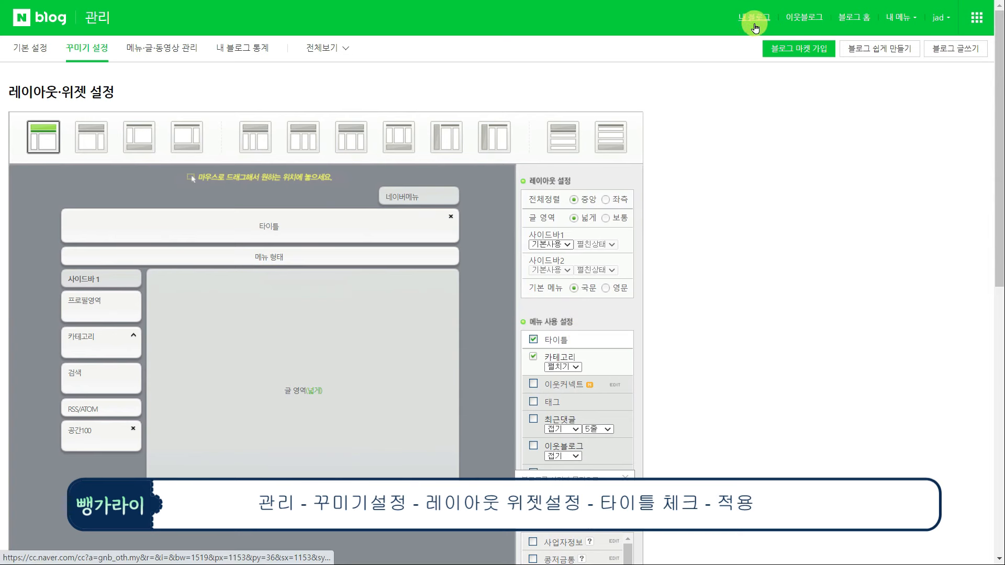
pyautogui.click(755, 27)
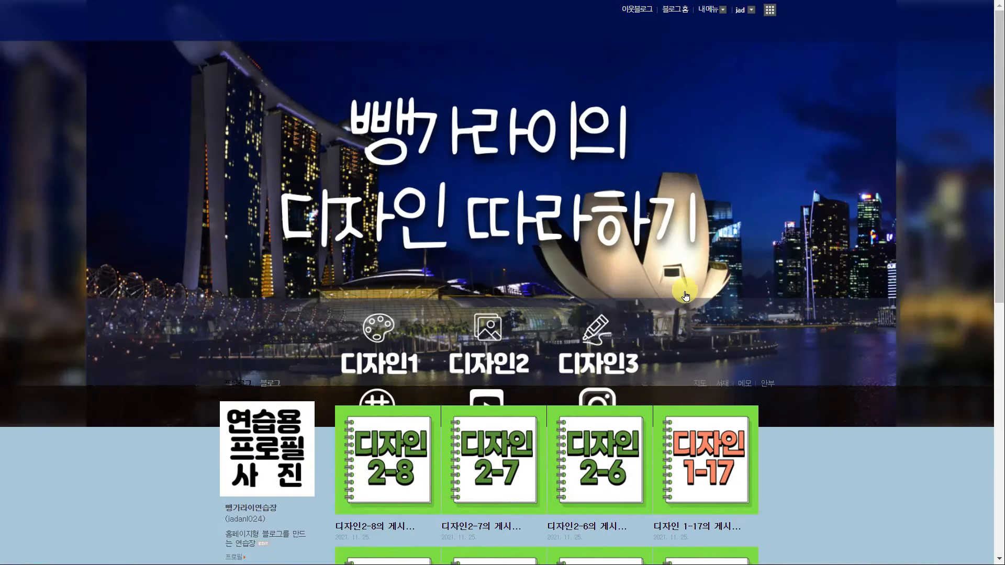
# In Notepad, duplicate the url labels below and change the copies' endings to html
pyautogui.hotkey('alt', 'Tab')
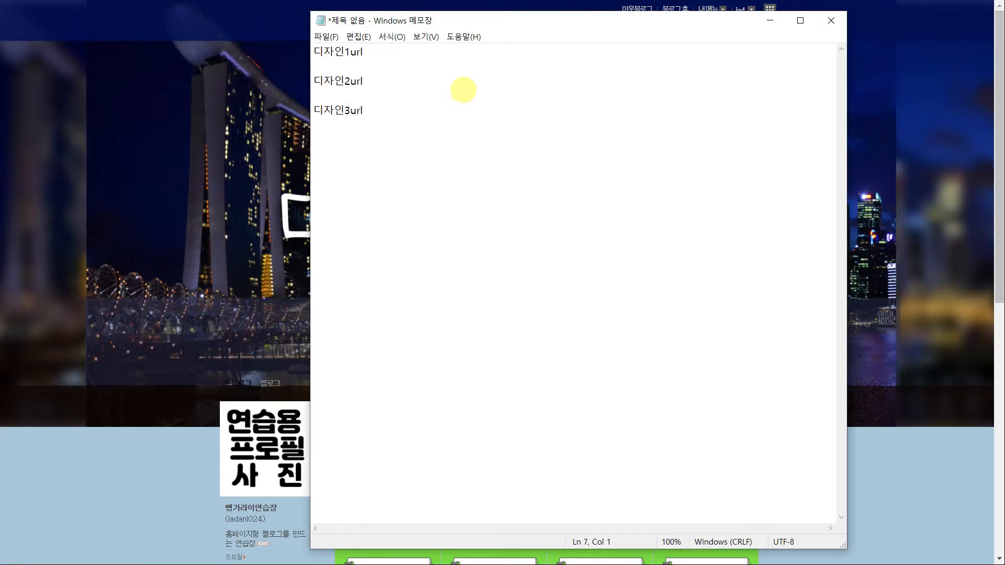
pyautogui.press('Return')
pyautogui.press('Return')
pyautogui.write('디자인1url  디자인2url  디자인3url  마플샵url  유튜브url  인스타그램url')
pyautogui.moveTo(364, 258); pyautogui.dragTo(350, 317)
pyautogui.write('html')
pyautogui.write('html')
pyautogui.click(365, 317)
pyautogui.write('html')
pyautogui.moveTo(359, 346); pyautogui.dragTo(345, 376)
pyautogui.hotkey('ctrl', 'v')
pyautogui.hotkey('ctrl', 'v')
pyautogui.moveTo(380, 404); pyautogui.dragTo(366, 406)
pyautogui.hotkey('ctrl', 'v')
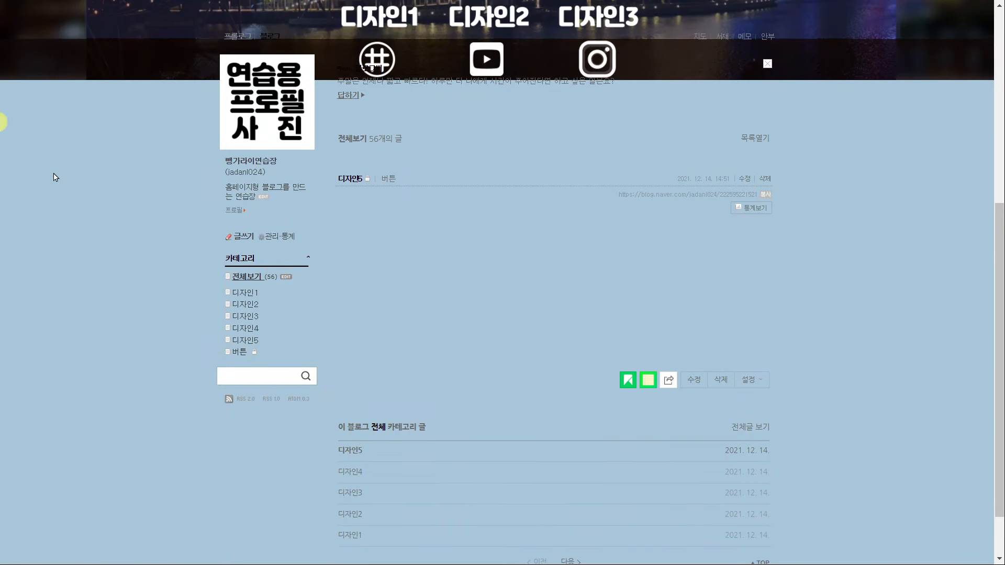
# Paste the 디자인1 category link address under 디자인1url
pyautogui.rightClick(249, 292)
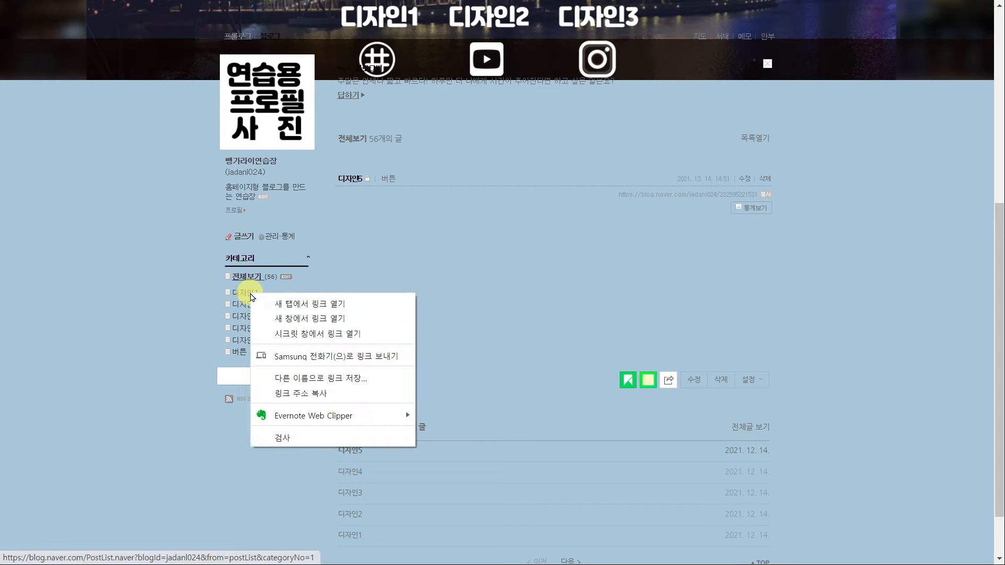
pyautogui.click(284, 393)
pyautogui.hotkey('alt', 'Tab')
pyautogui.click(361, 62)
pyautogui.write('https://blog.naver.com/PostList.naver?blogId=jadanl024&from=postList&categoryNo=1')
pyautogui.hotkey('alt', 'Tab')
# Paste the 디자인2 and 디자인3 category link addresses under their url labels
pyautogui.rightClick(247, 304)
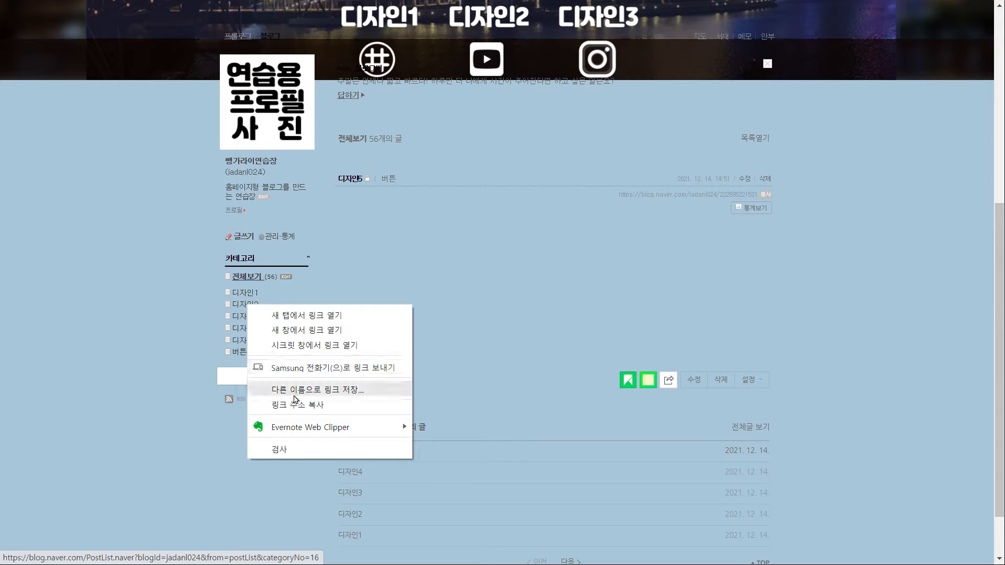
pyautogui.click(284, 402)
pyautogui.hotkey('alt', 'Tab')
pyautogui.click(353, 91)
pyautogui.write('https://blog.naver.com/PostList.naver?blogId=jadanl024&from=postList&categoryNo=18')
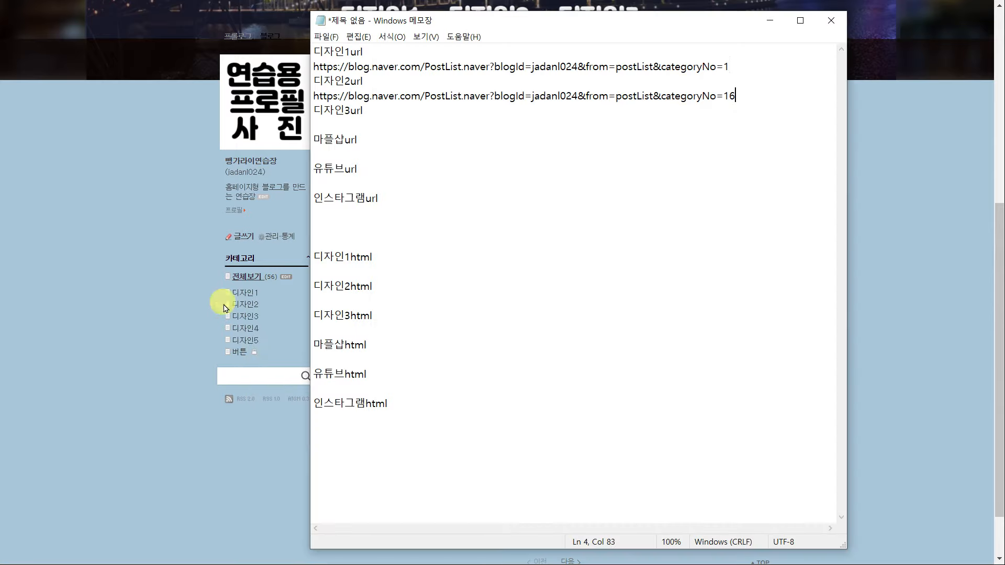
pyautogui.rightClick(244, 316)
pyautogui.click(283, 418)
pyautogui.hotkey('alt', 'Tab')
pyautogui.click(325, 124)
pyautogui.write('https://blog.naver.com/PostList.naver?blogId=jadanl024&from=postList&categoryNo=17')
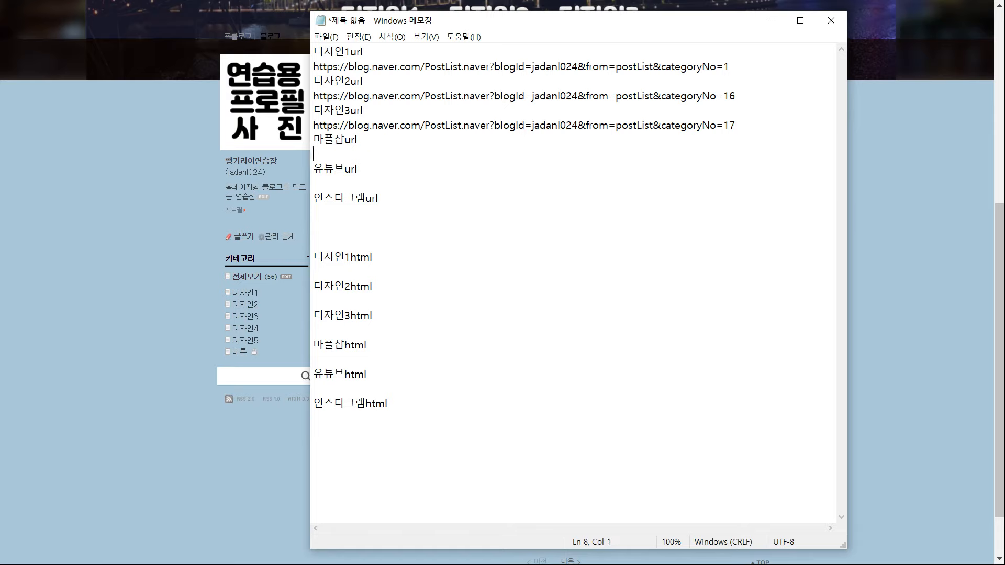
# Paste the Marpple shop, YouTube and Instagram addresses under 마플샵url, 유튜브url and 인스타그램url
pyautogui.hotkey('alt', 'Tab')
pyautogui.hotkey('alt', 'Tab')
pyautogui.write('https://marpple.shop/kr/gdretail')
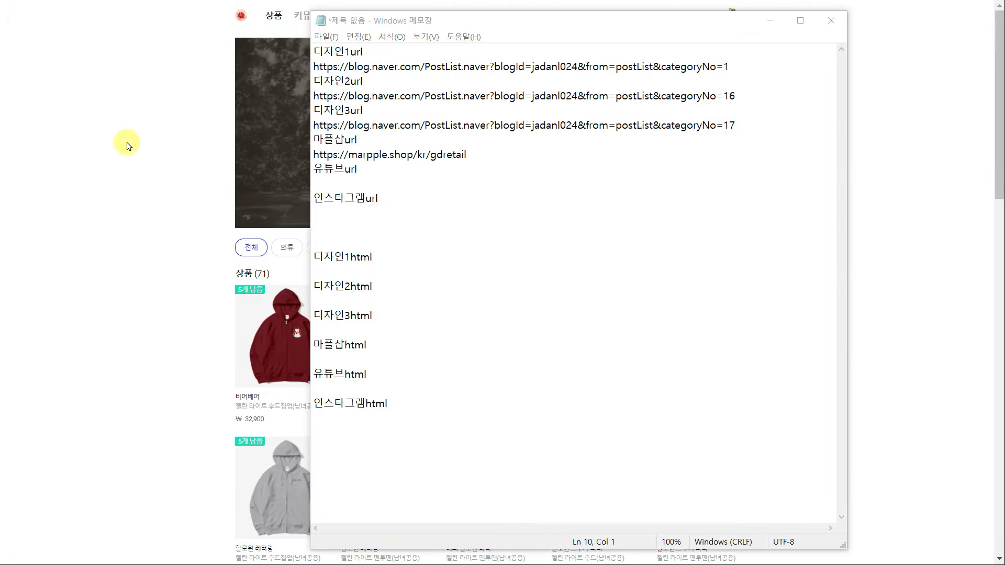
pyautogui.hotkey('alt', 'Tab')
pyautogui.hotkey('alt', 'Tab')
pyautogui.click(369, 189)
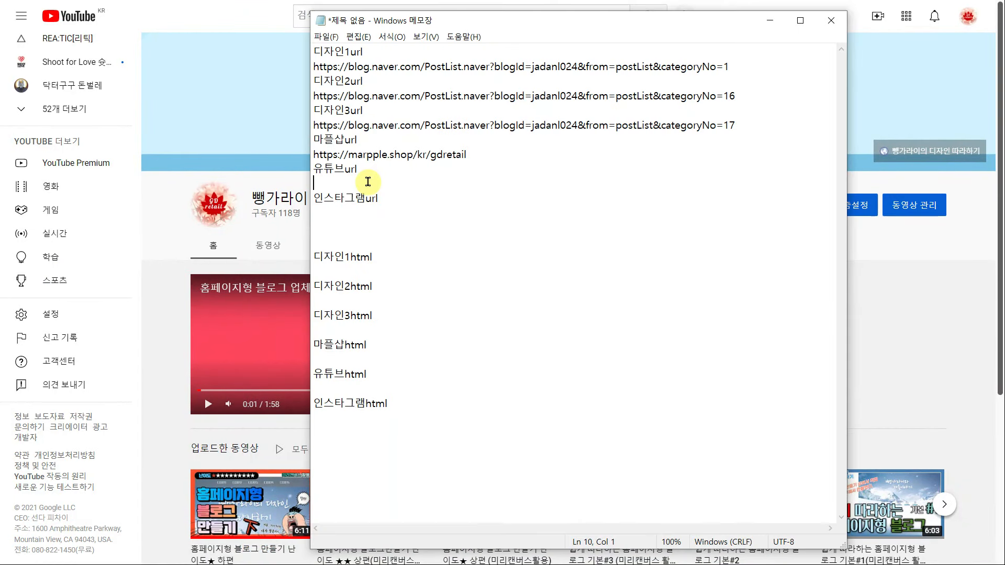
pyautogui.write('https://www.youtube.com/channel/UCRFxrOAjH8hK5mvEavmA')
pyautogui.hotkey('alt', 'Tab')
pyautogui.hotkey('alt', 'Tab')
pyautogui.click(382, 218)
pyautogui.write('https://www.instagram.com/ogdretailo')
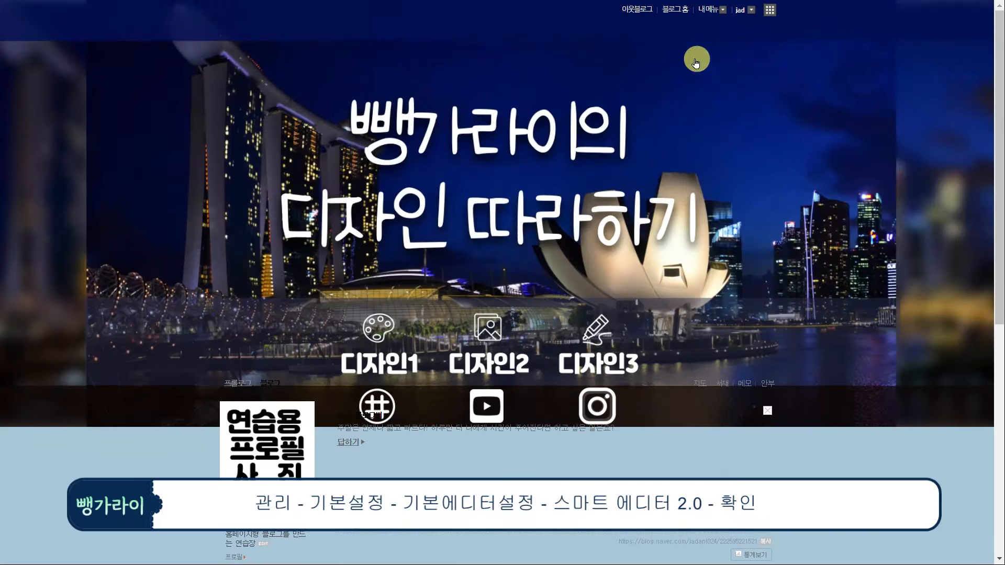
pyautogui.scroll(-6, 696, 63)
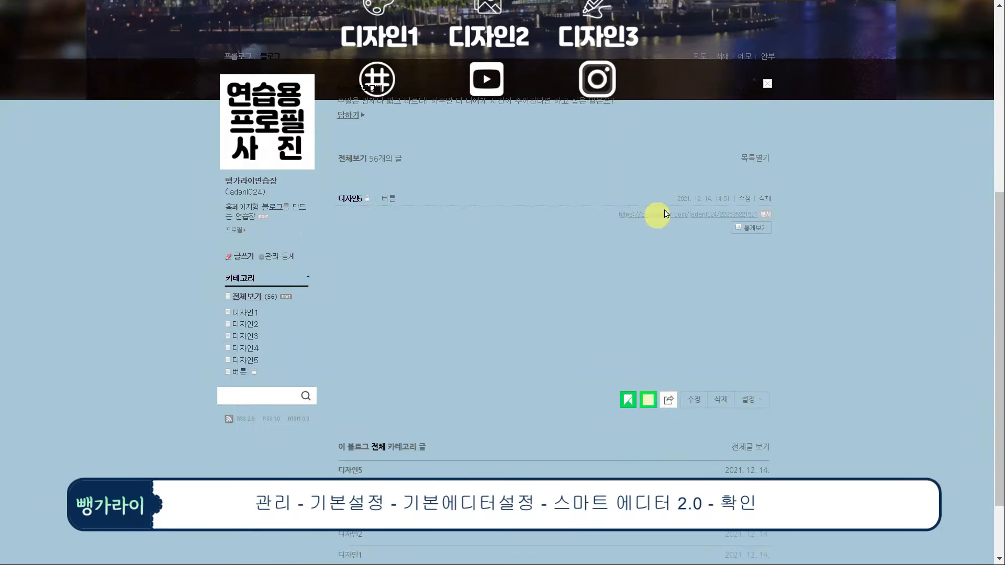
pyautogui.scroll(6, 658, 216)
pyautogui.click(708, 9)
# Set SmartEditor 2.0 as the default post editor in 기본 에디터 설정
pyautogui.click(702, 54)
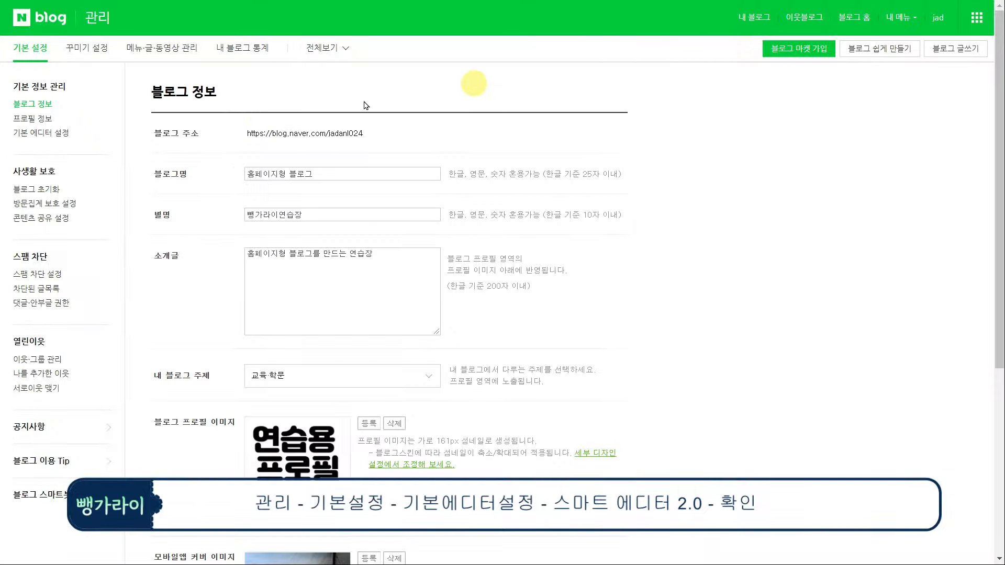
pyautogui.click(59, 133)
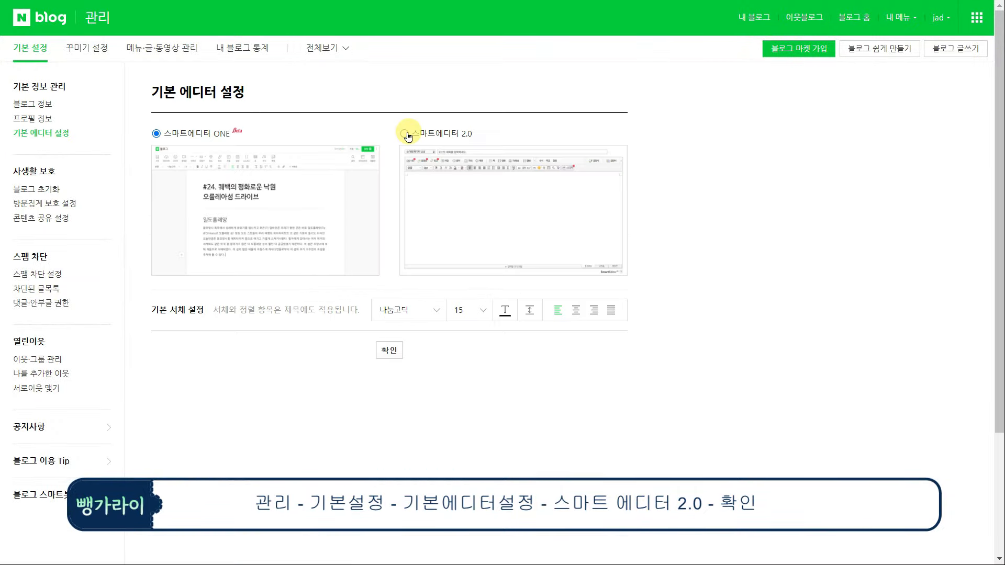
pyautogui.click(405, 134)
pyautogui.click(392, 348)
pyautogui.click(495, 306)
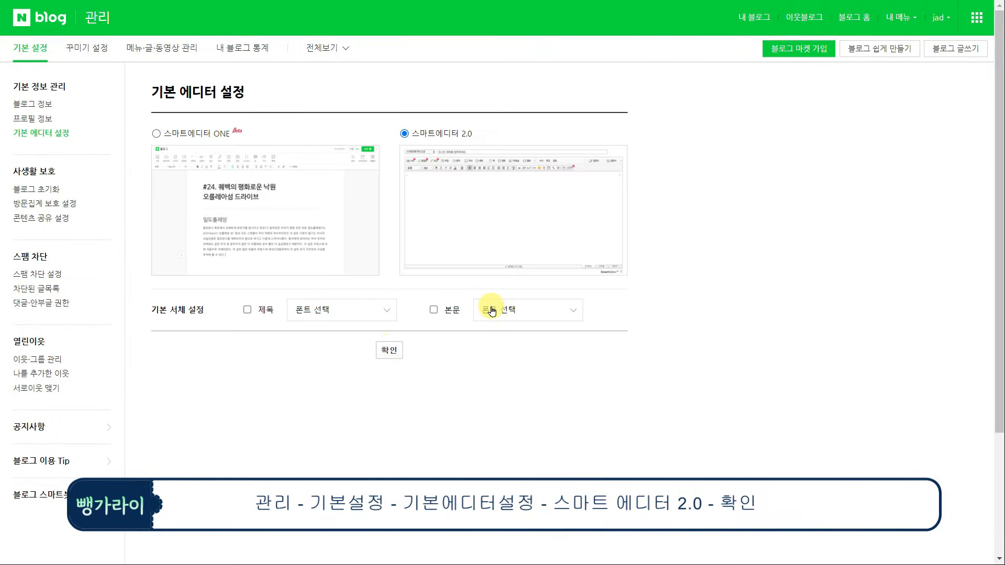
# Check the 버튼 category's settings in the blog category manager, then return to the blog home
pyautogui.click(197, 52)
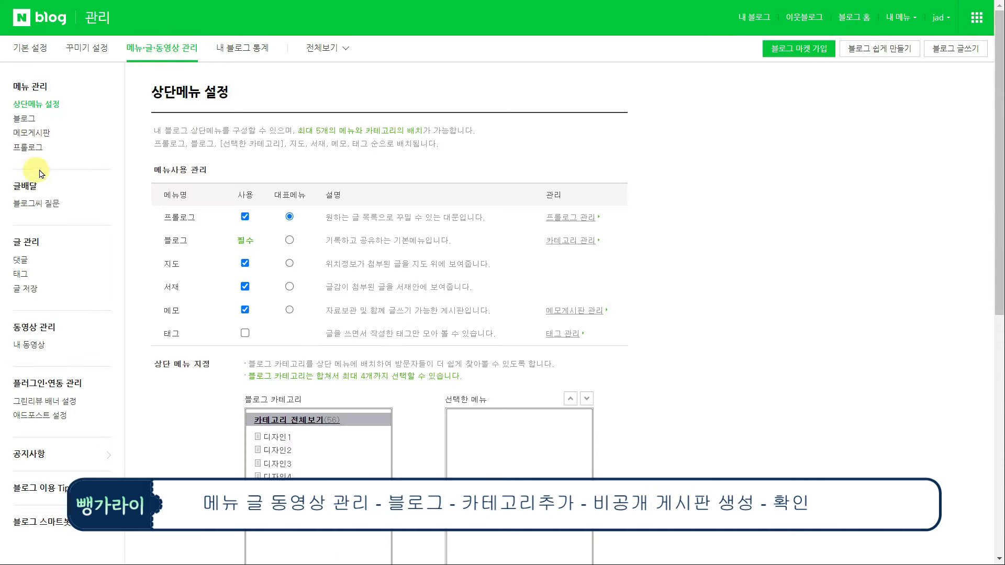
pyautogui.click(30, 121)
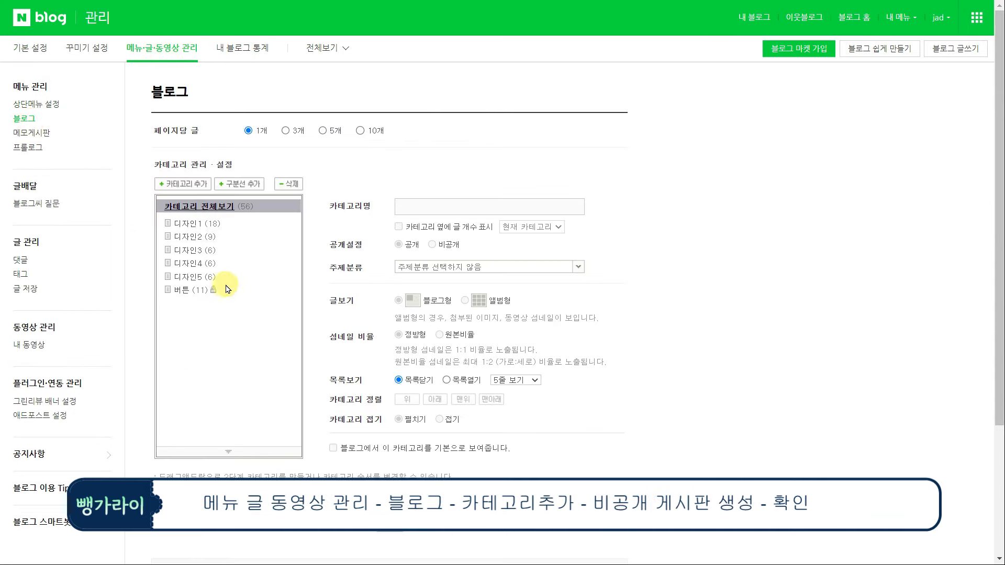
pyautogui.click(199, 291)
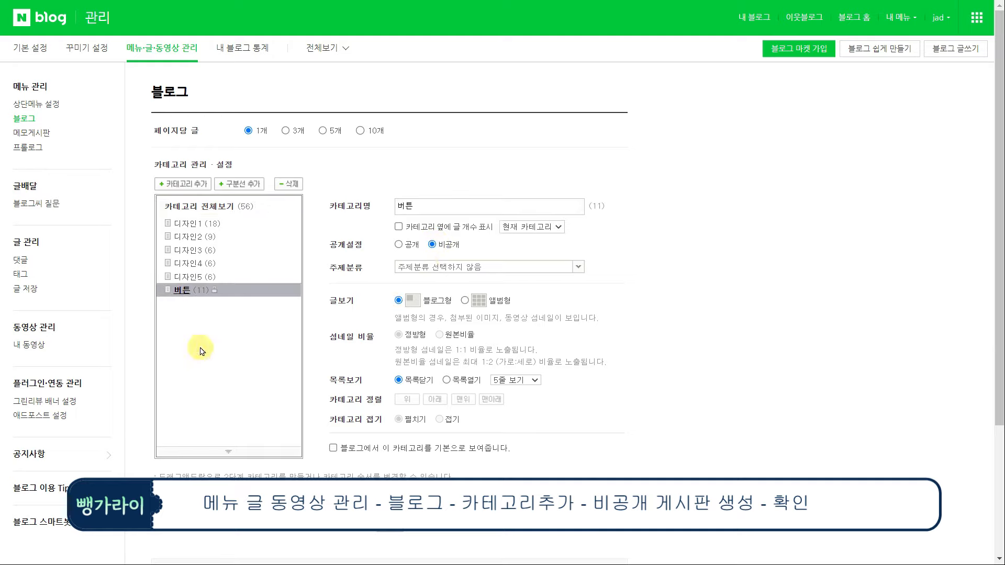
pyautogui.click(749, 27)
pyautogui.scroll(-3, 272, 485)
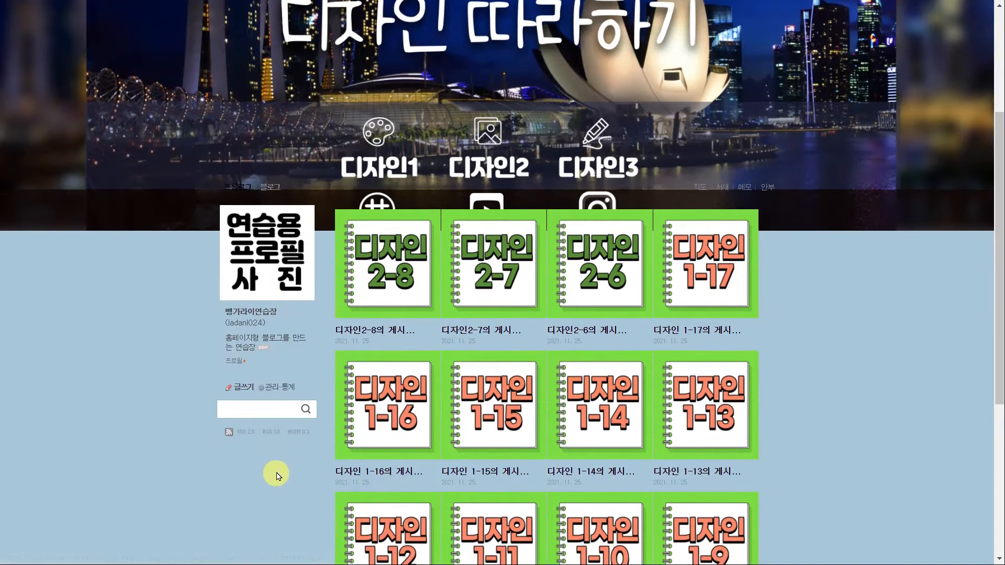
pyautogui.click(246, 390)
# Start a 버튼-category post titled '디자인1버튼' and upload the button image into it
pyautogui.click(278, 74)
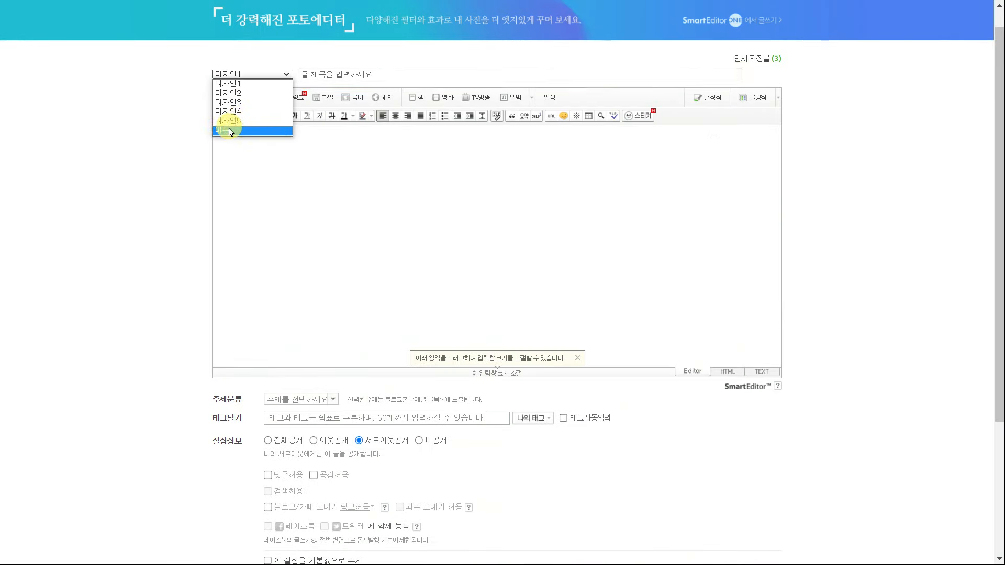
pyautogui.click(236, 128)
pyautogui.click(320, 76)
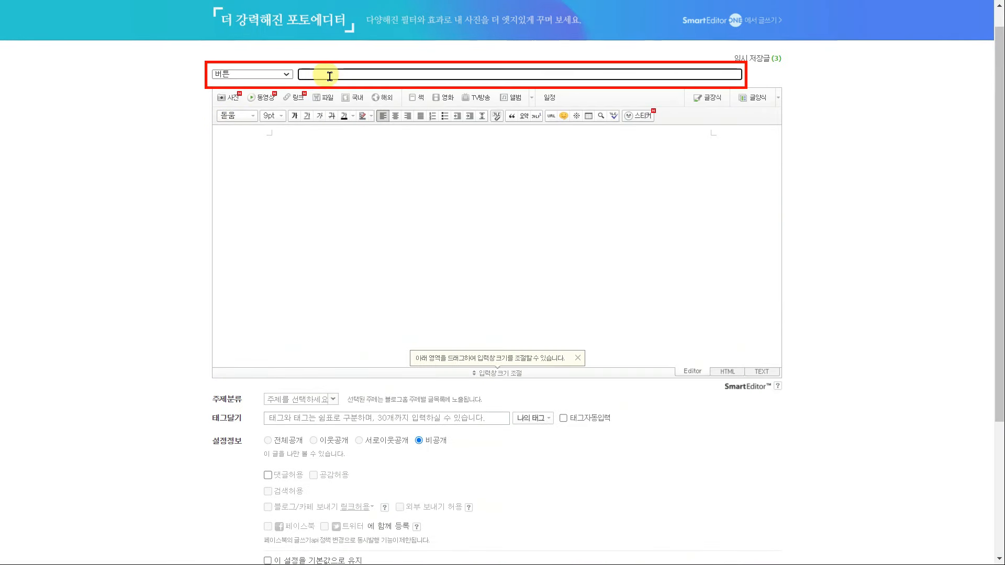
pyautogui.write('디자인1버튼')
pyautogui.click(387, 228)
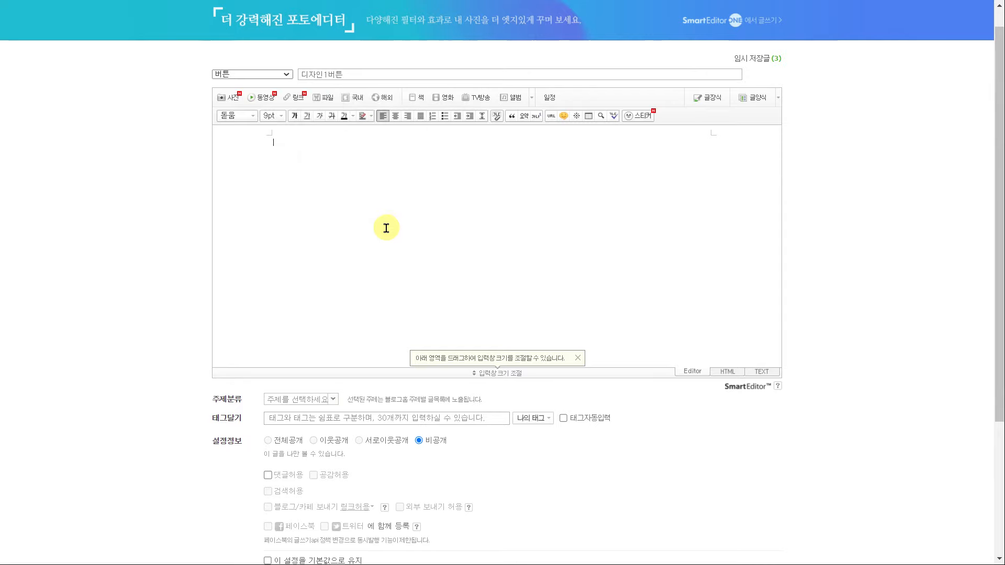
pyautogui.click(229, 100)
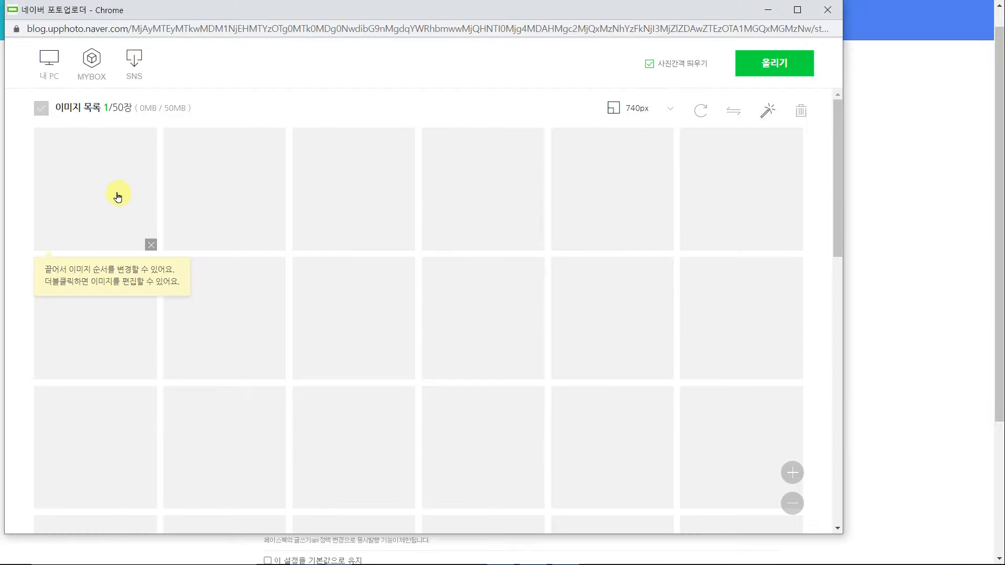
pyautogui.click(782, 69)
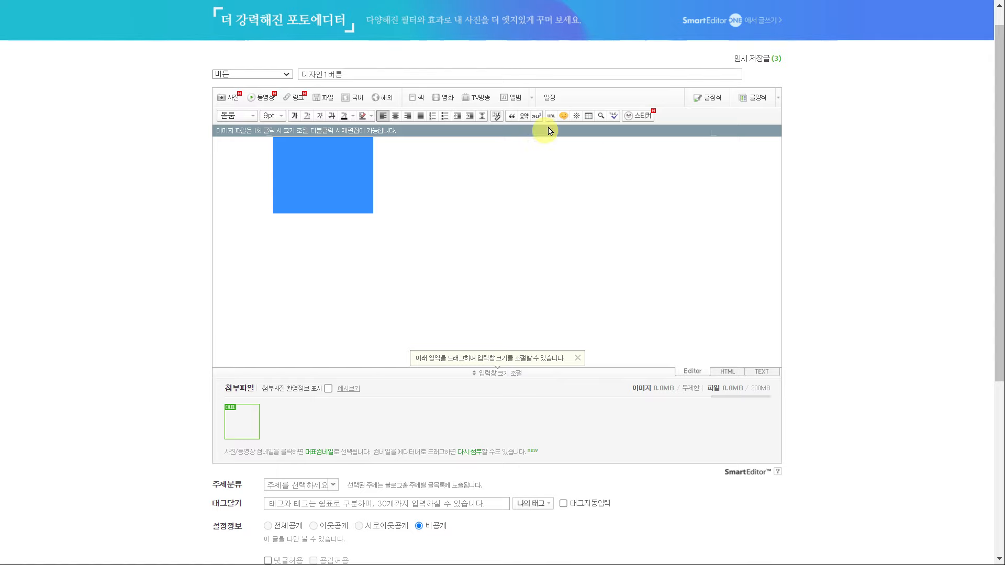
# Link the image to the 디자인1 category URL copied from the Notepad notes
pyautogui.click(552, 116)
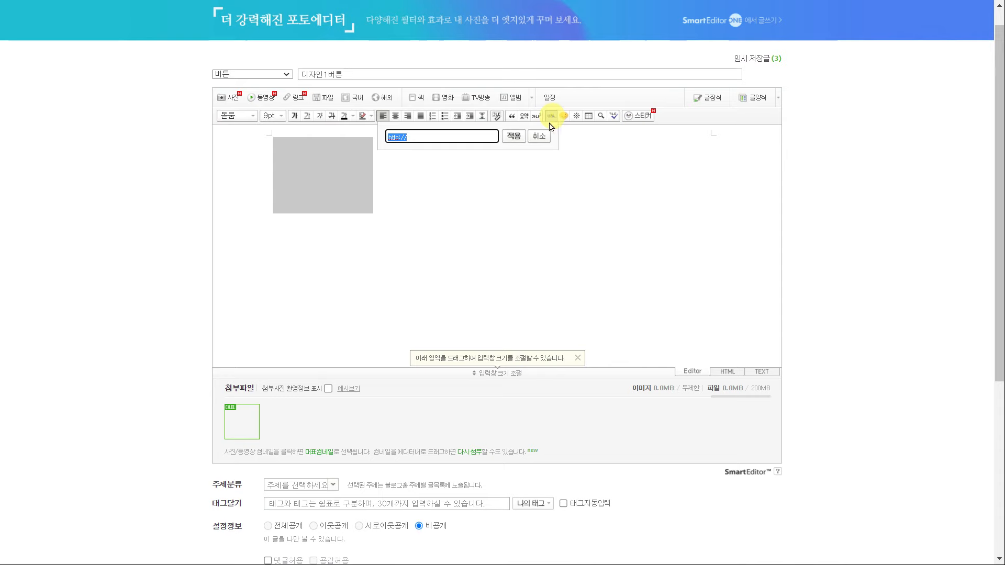
pyautogui.hotkey('alt', 'Tab')
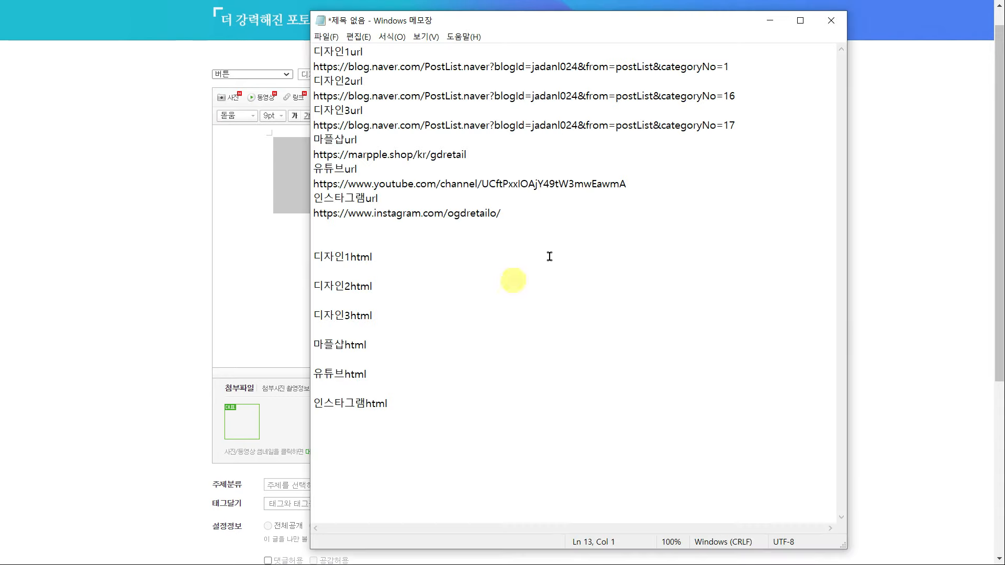
pyautogui.moveTo(750, 66); pyautogui.dragTo(298, 69)
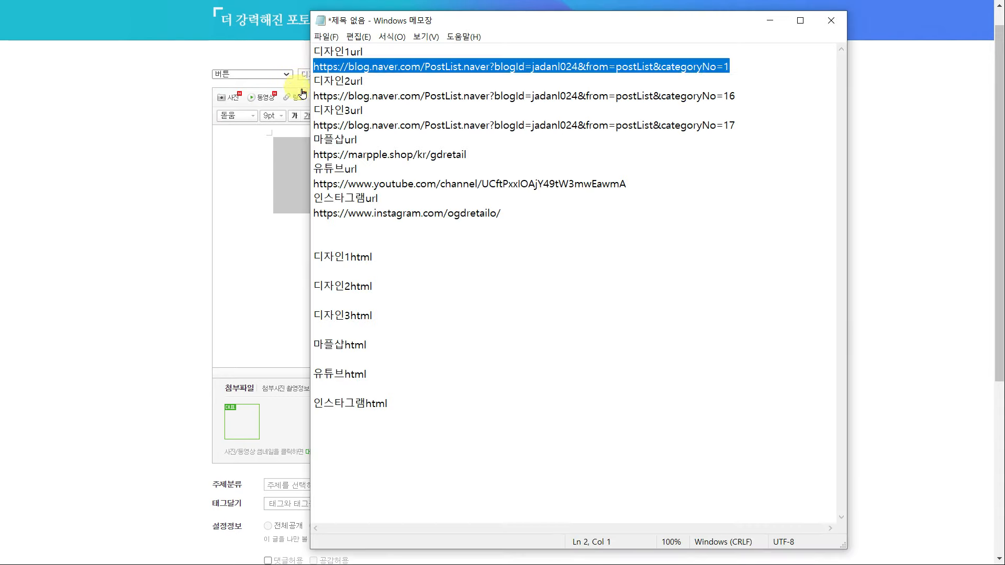
pyautogui.hotkey('ctrl', 'c')
pyautogui.click(939, 115)
pyautogui.moveTo(440, 137); pyautogui.dragTo(363, 136)
pyautogui.hotkey('ctrl', 'v')
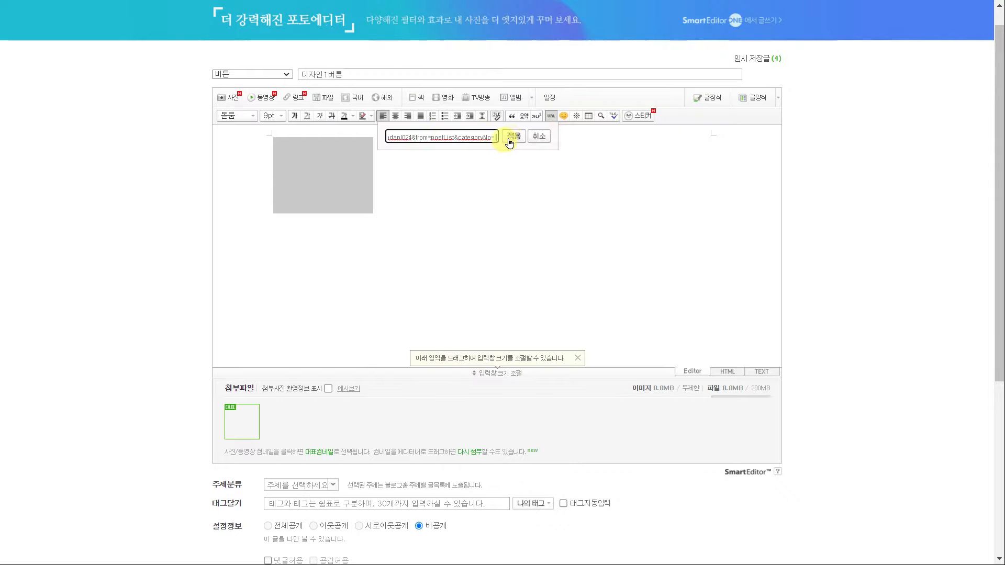
pyautogui.click(509, 139)
# Copy the post's linked-image HTML code into Notepad under 디자인1html
pyautogui.click(728, 373)
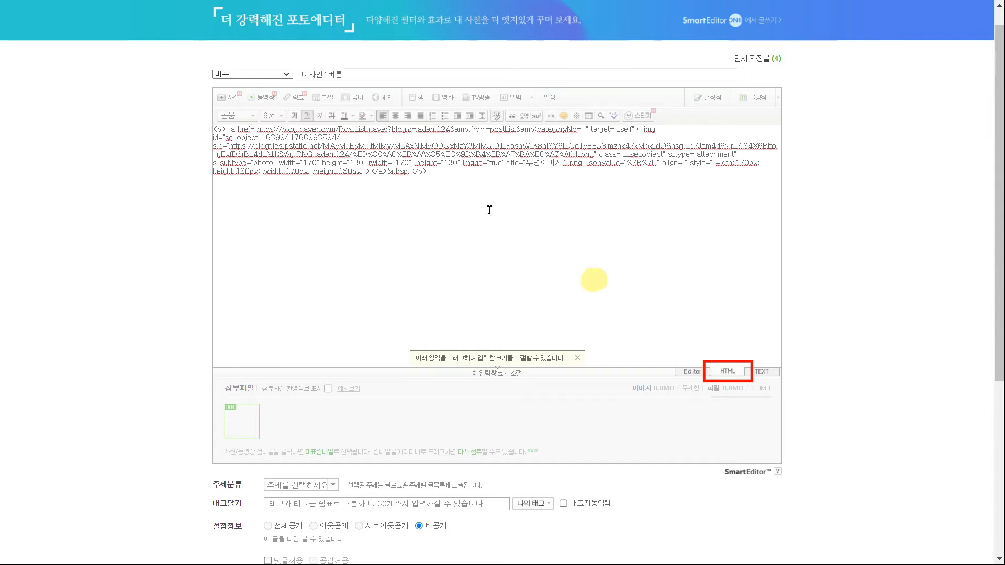
pyautogui.moveTo(227, 130); pyautogui.dragTo(375, 184)
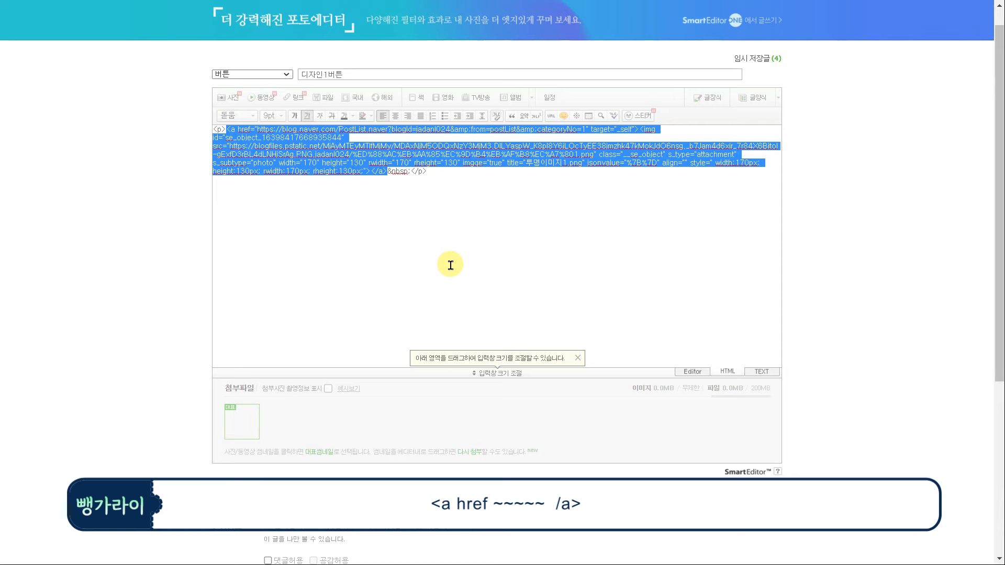
pyautogui.hotkey('alt', 'Tab')
pyautogui.click(392, 276)
pyautogui.hotkey('ctrl', 'v')
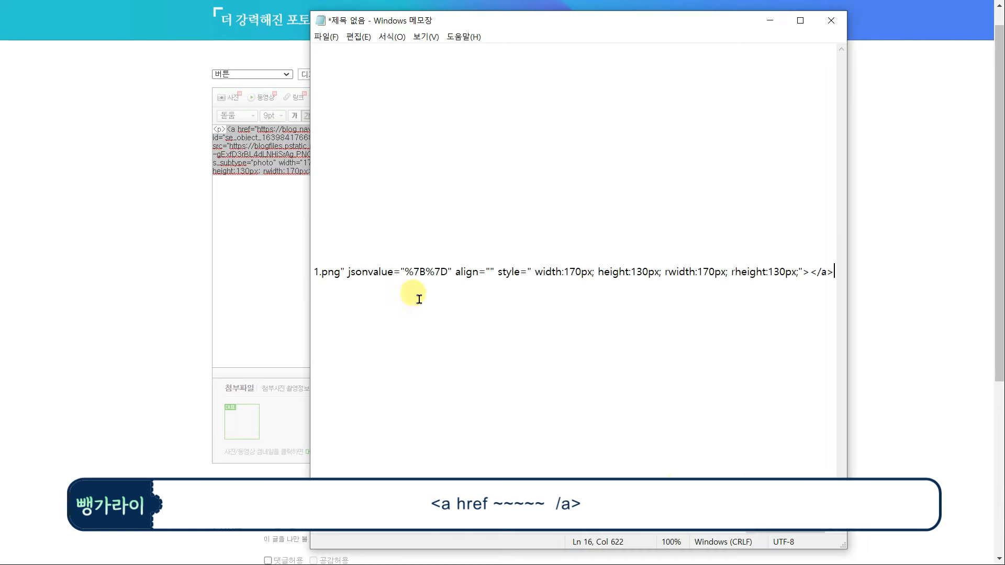
pyautogui.moveTo(776, 531); pyautogui.dragTo(335, 529)
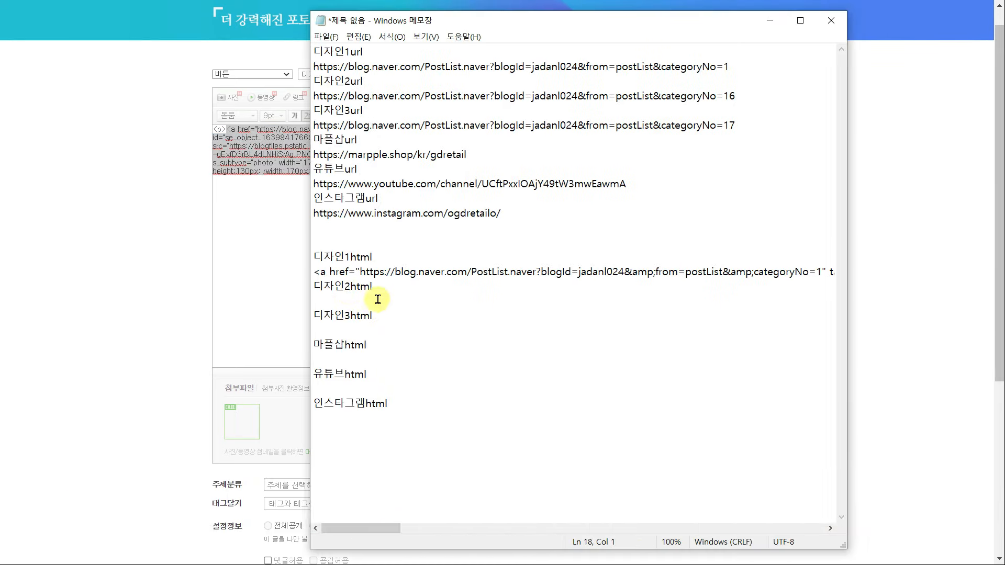
pyautogui.click(897, 207)
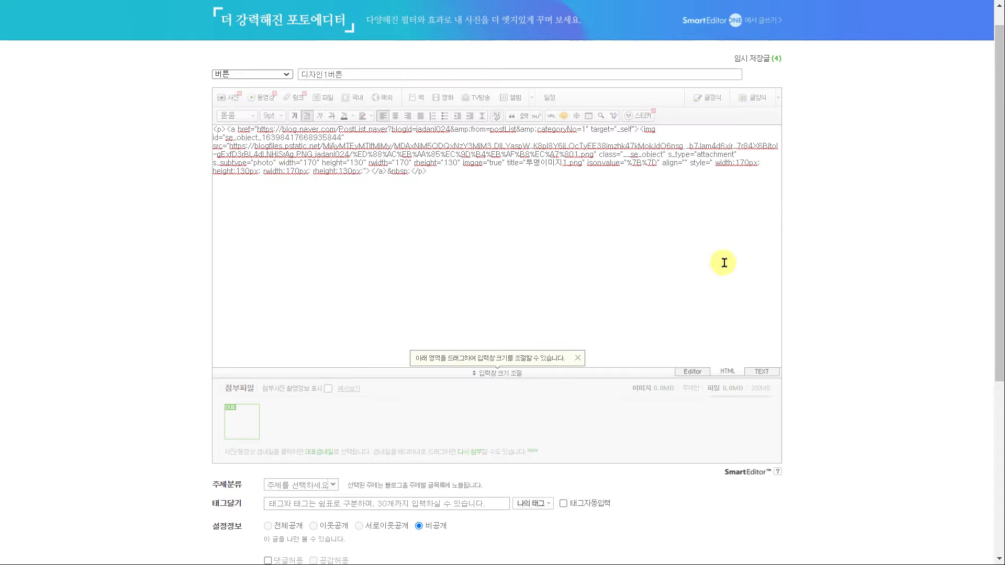
pyautogui.scroll(-5, 724, 263)
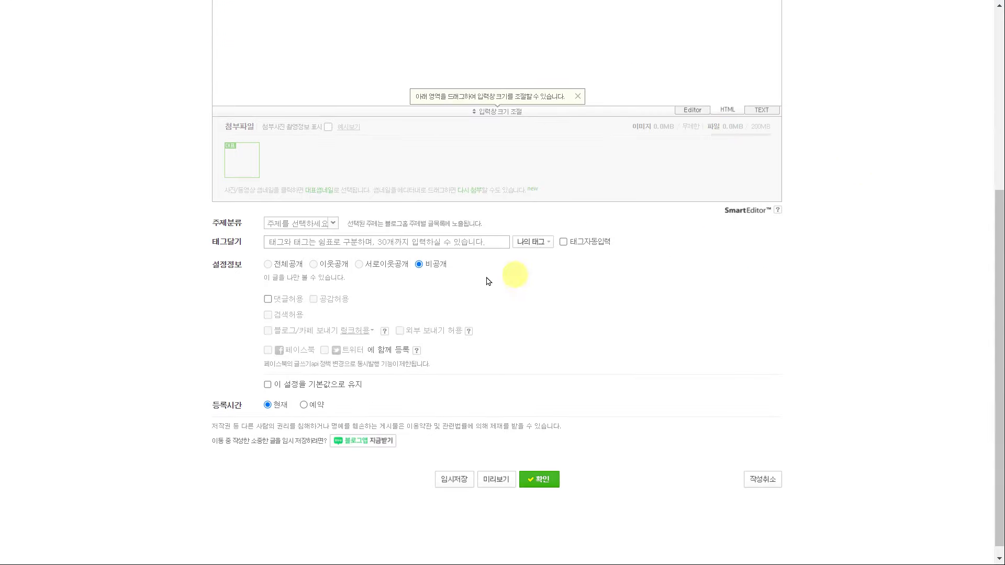
# Publish the 디자인1버튼 post, then start 디자인2버튼 with a button image linked to the 디자인2 category URL
pyautogui.click(546, 479)
pyautogui.write('디자인2')
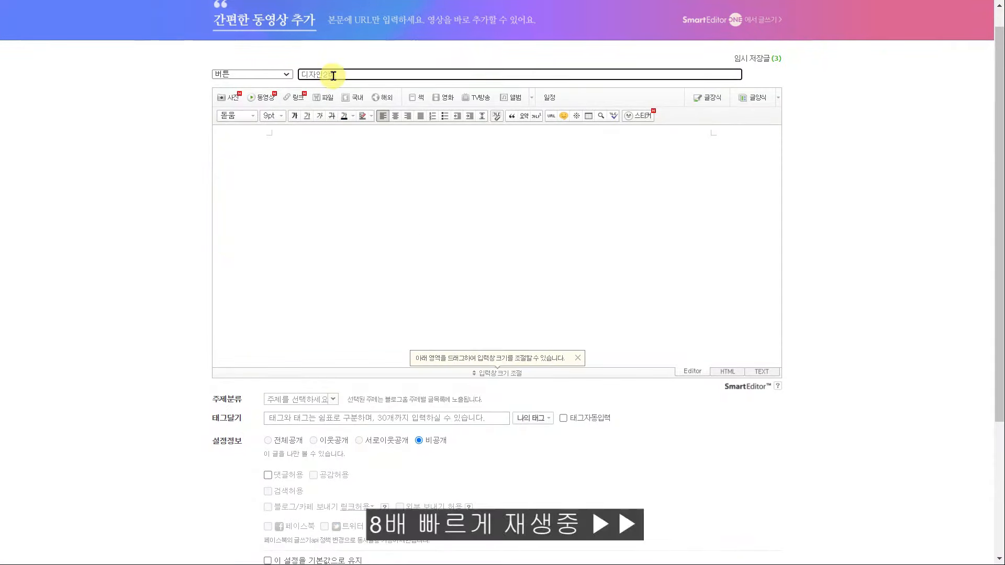
pyautogui.write('버튼')
pyautogui.click(229, 98)
pyautogui.click(49, 61)
pyautogui.click(765, 63)
pyautogui.click(324, 175)
pyautogui.click(551, 116)
pyautogui.hotkey('alt', 'Tab')
pyautogui.moveTo(737, 97); pyautogui.dragTo(313, 99)
pyautogui.hotkey('ctrl', 'c')
pyautogui.hotkey('alt', 'Tab')
pyautogui.hotkey('ctrl', 'v')
pyautogui.click(511, 136)
pyautogui.click(728, 371)
# Save the image's link HTML under 디자인2html in the notes and publish the 디자인2버튼 post
pyautogui.moveTo(387, 171); pyautogui.dragTo(226, 129)
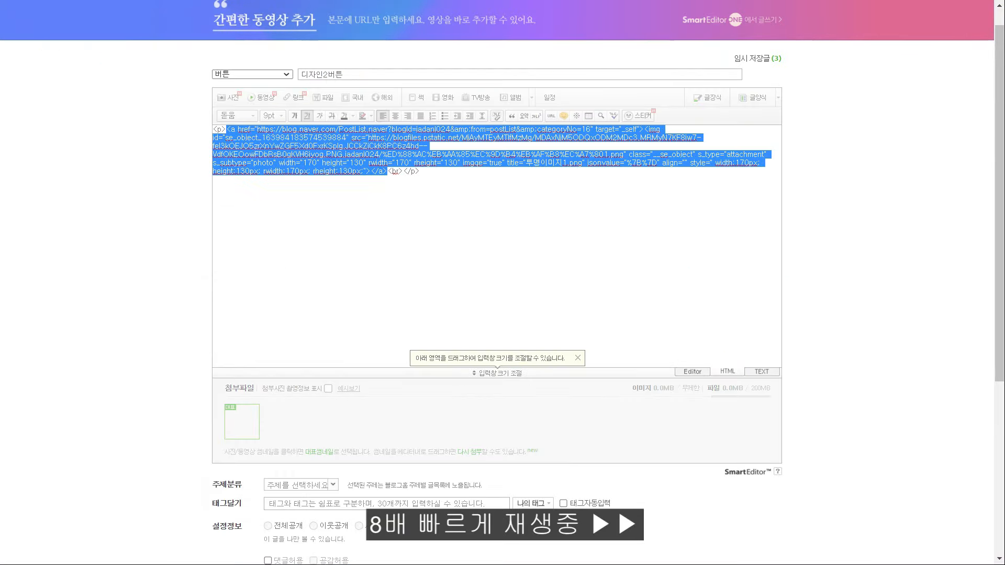
pyautogui.hotkey('alt', 'Tab')
pyautogui.click(410, 316)
pyautogui.hotkey('ctrl', 'v')
pyautogui.click(908, 339)
pyautogui.scroll(-6, 754, 404)
pyautogui.click(546, 479)
# Start a new post with a button image linked to the 디자인3 category URL
pyautogui.click(244, 342)
pyautogui.click(348, 73)
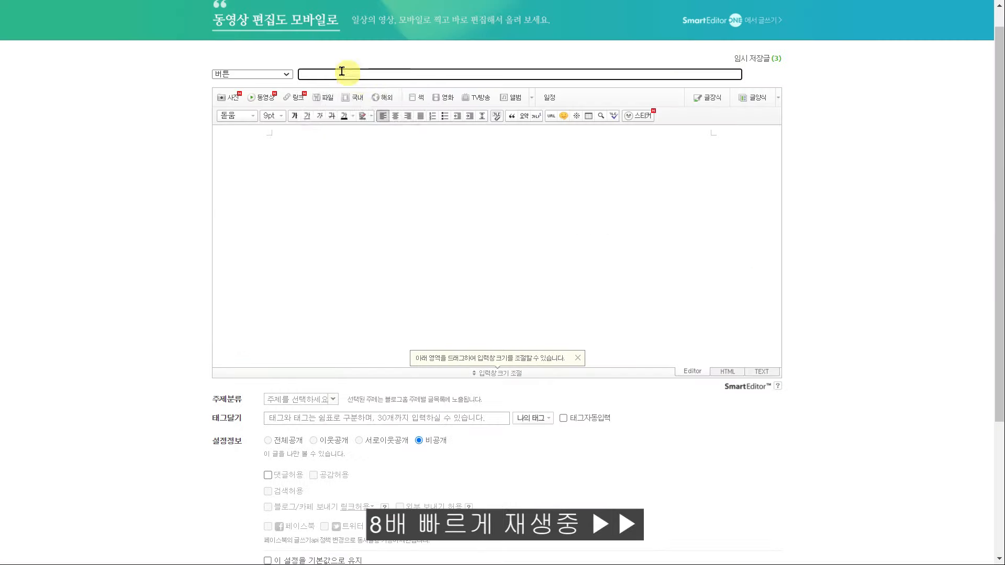
pyautogui.click(229, 98)
pyautogui.click(49, 63)
pyautogui.click(776, 63)
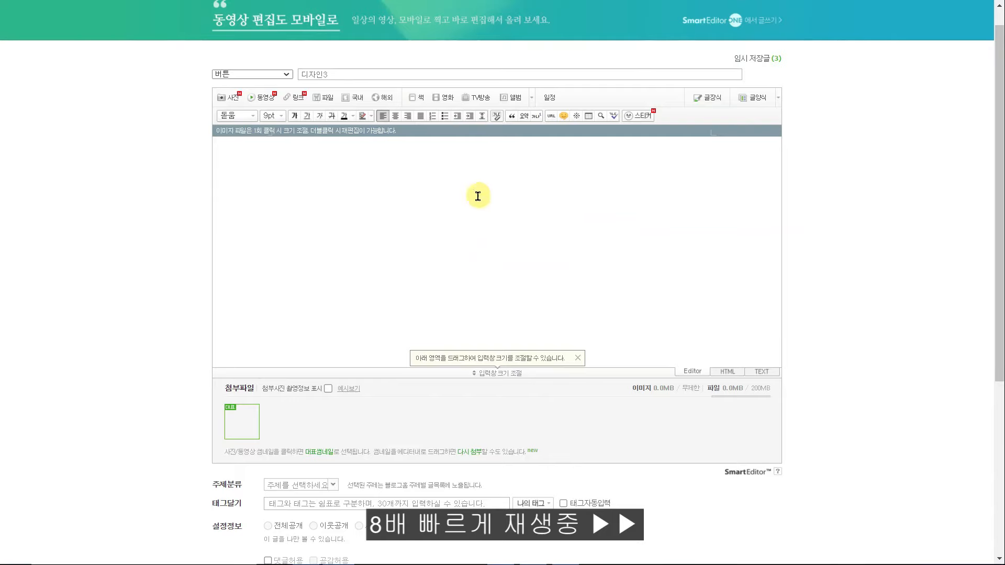
pyautogui.click(323, 175)
pyautogui.click(551, 116)
pyautogui.hotkey('alt', 'Tab')
pyautogui.moveTo(754, 126); pyautogui.dragTo(315, 126)
pyautogui.hotkey('ctrl', 'c')
pyautogui.hotkey('alt', 'Tab')
pyautogui.hotkey('ctrl', 'v')
pyautogui.click(513, 136)
pyautogui.click(728, 371)
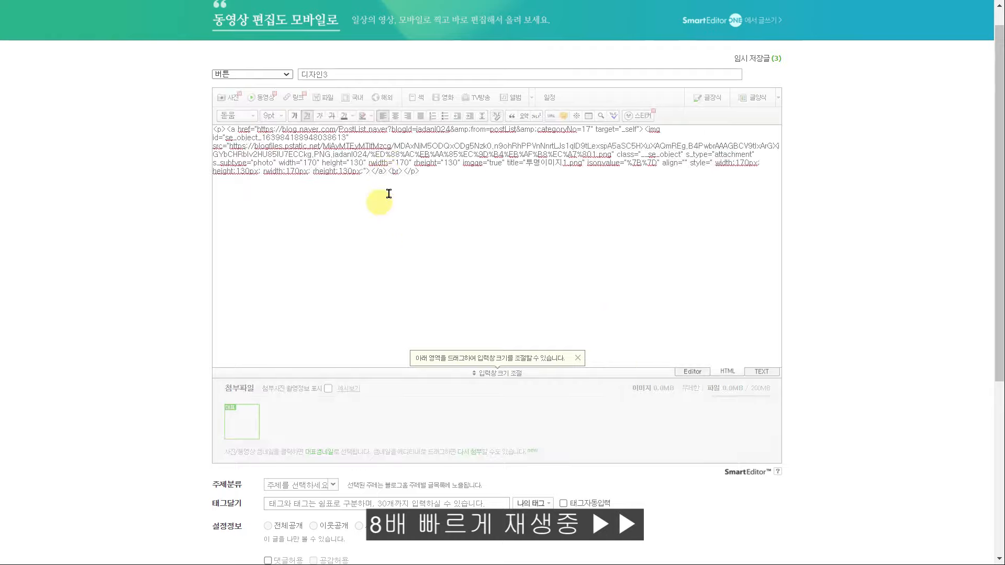
# Copy the link code into the notes and publish the 디자인3 post
pyautogui.hotkey('ctrl', 'c')
pyautogui.hotkey('alt', 'Tab')
pyautogui.hotkey('ctrl', 'v')
pyautogui.scroll(-5, 628, 404)
pyautogui.click(542, 469)
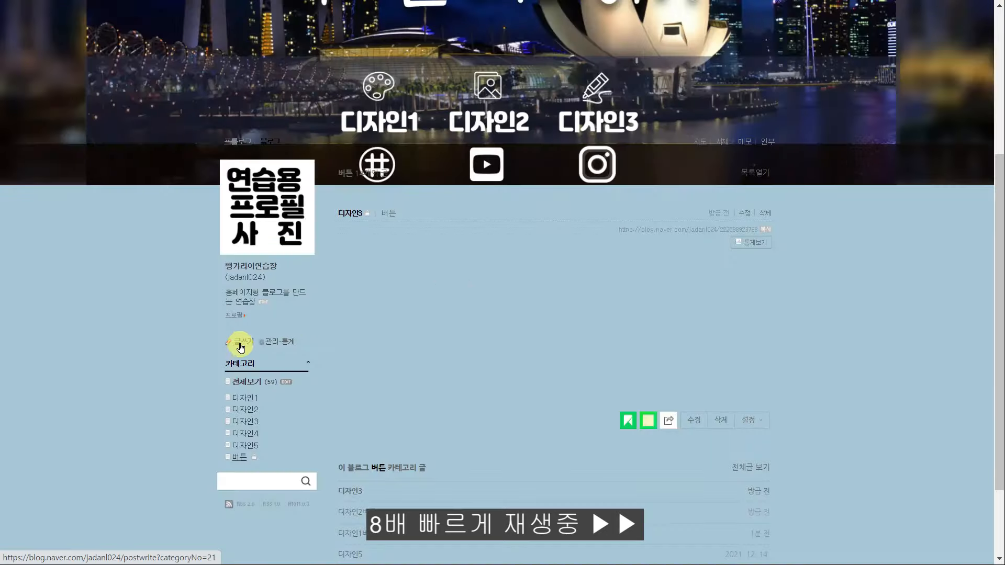
# Start a new post with a button image linked to the 마플샵 URL
pyautogui.click(242, 343)
pyautogui.click(320, 74)
pyautogui.write('ㅁ')
pyautogui.click(228, 97)
pyautogui.click(49, 63)
pyautogui.click(776, 63)
pyautogui.click(304, 157)
pyautogui.click(551, 116)
pyautogui.hotkey('alt', 'Tab')
pyautogui.moveTo(763, 529); pyautogui.dragTo(335, 529)
pyautogui.moveTo(468, 154); pyautogui.dragTo(314, 155)
pyautogui.hotkey('alt', 'Tab')
pyautogui.hotkey('ctrl', 'v')
pyautogui.click(514, 136)
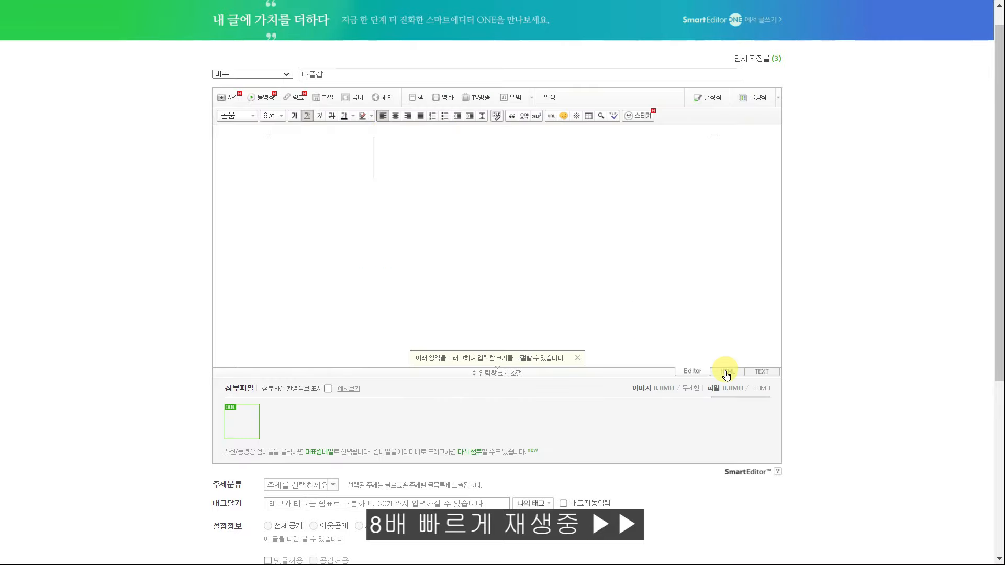
pyautogui.click(728, 372)
# Save the link HTML under 마플샵html in the notes and publish the 마플샵 post
pyautogui.moveTo(379, 162); pyautogui.dragTo(227, 130)
pyautogui.hotkey('alt', 'Tab')
pyautogui.click(316, 360)
pyautogui.hotkey('ctrl', 'v')
pyautogui.hotkey('alt', 'Tab')
pyautogui.scroll(-5, 833, 386)
pyautogui.click(545, 464)
# Start a new post with a button image linked to the YouTube channel URL
pyautogui.click(242, 343)
pyautogui.click(229, 97)
pyautogui.click(777, 62)
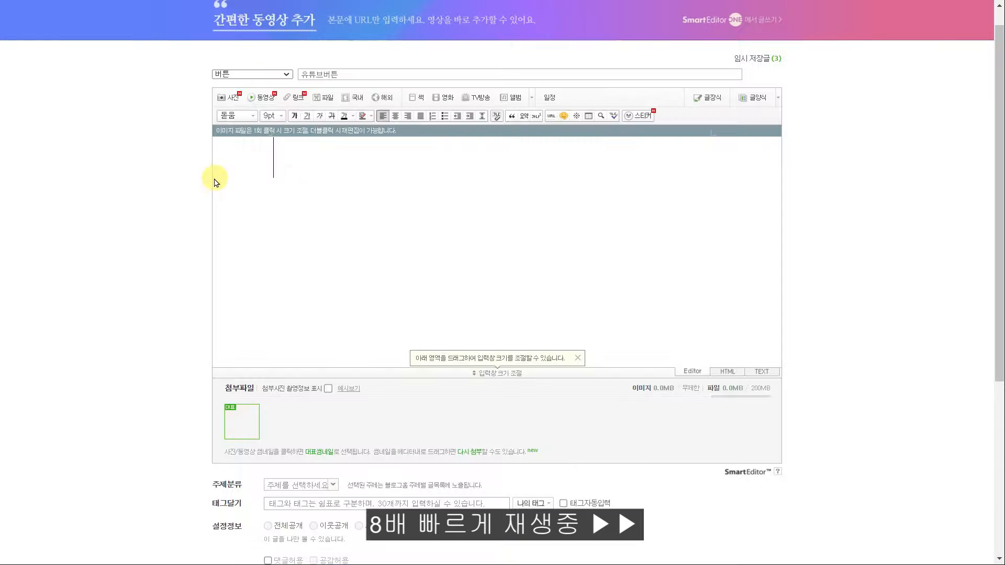
pyautogui.click(551, 116)
pyautogui.hotkey('alt', 'Tab')
pyautogui.moveTo(662, 528); pyautogui.dragTo(335, 529)
pyautogui.hotkey('alt', 'Tab')
pyautogui.hotkey('ctrl', 'v')
pyautogui.click(513, 136)
pyautogui.click(728, 372)
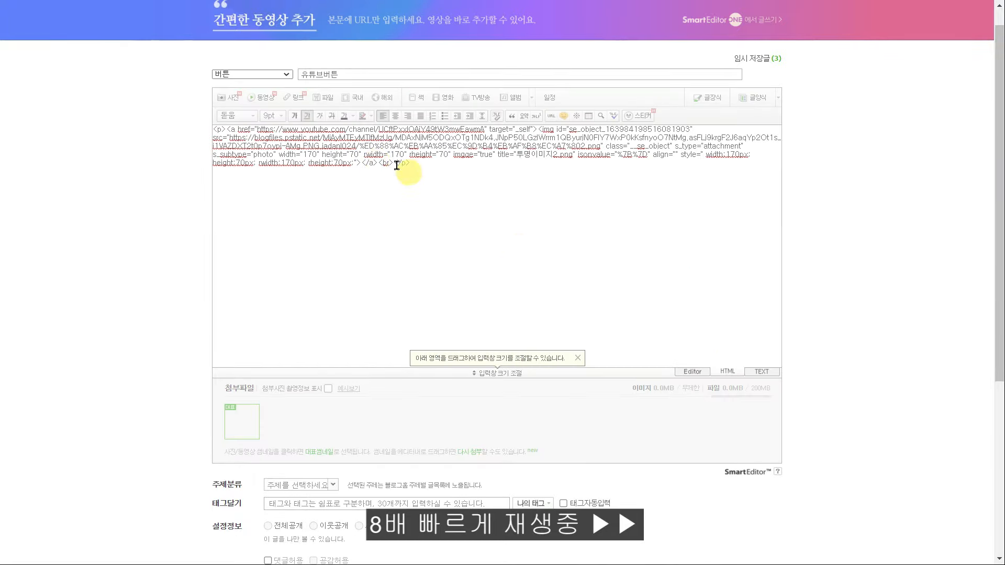
# Save the link HTML under 유튜브html in the notes and publish the 유튜브버튼 post
pyautogui.moveTo(378, 163); pyautogui.dragTo(227, 129)
pyautogui.hotkey('alt', 'Tab')
pyautogui.click(372, 386)
pyautogui.hotkey('ctrl', 'v')
pyautogui.click(914, 314)
pyautogui.scroll(-5, 914, 314)
pyautogui.click(545, 464)
pyautogui.click(243, 366)
# Create the 인스타그램버튼 post with a button image linked to the Instagram URL
pyautogui.click(331, 73)
pyautogui.click(229, 98)
pyautogui.click(777, 63)
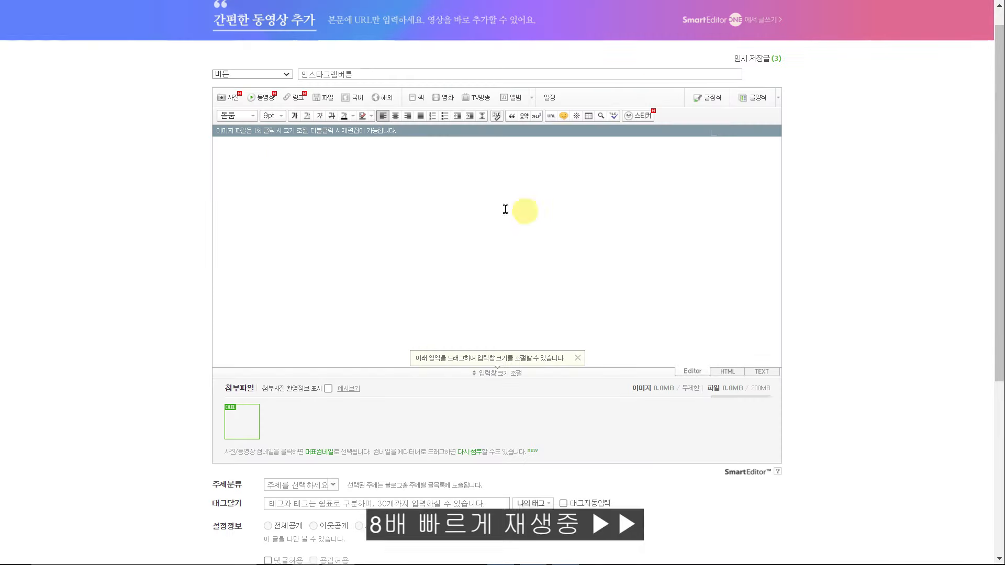
pyautogui.hotkey('ctrl', 'a')
pyautogui.click(552, 116)
pyautogui.hotkey('alt', 'Tab')
pyautogui.moveTo(502, 215); pyautogui.dragTo(311, 218)
pyautogui.hotkey('alt', 'Tab')
pyautogui.moveTo(382, 163); pyautogui.dragTo(224, 128)
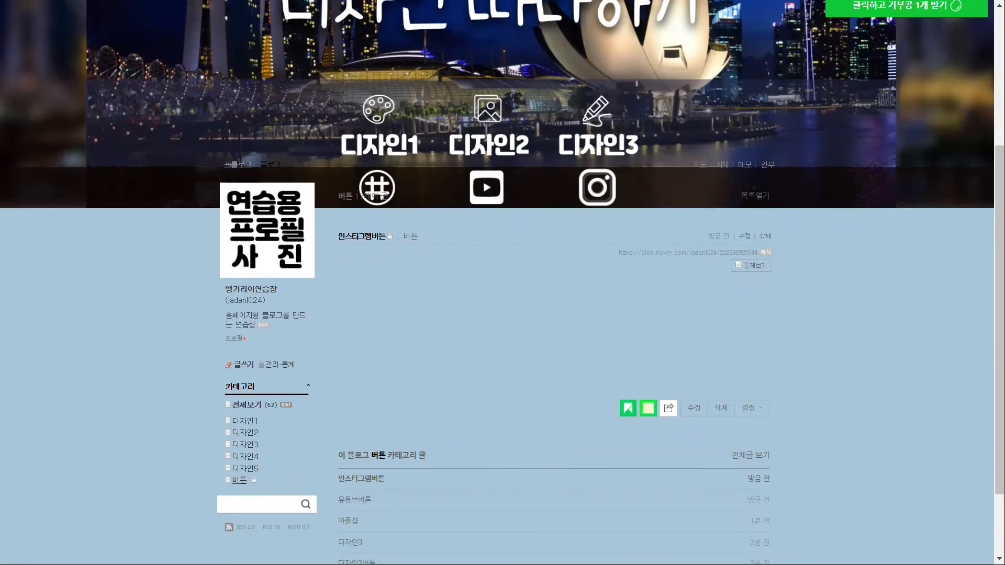
pyautogui.scroll(5, 601, 135)
pyautogui.click(715, 13)
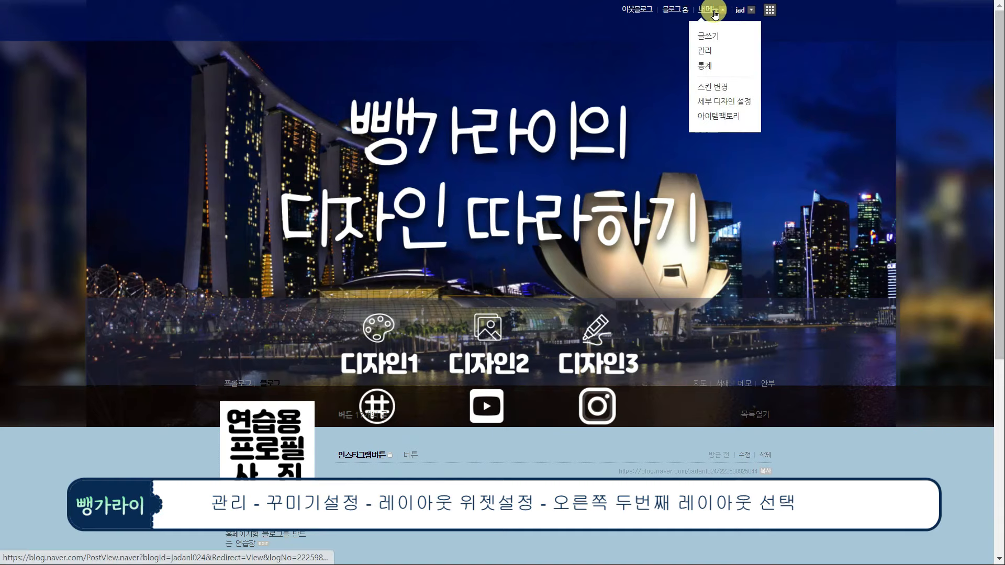
# In 레이아웃·위젯 설정, switch to the second-from-right layout with the header on top
pyautogui.click(708, 49)
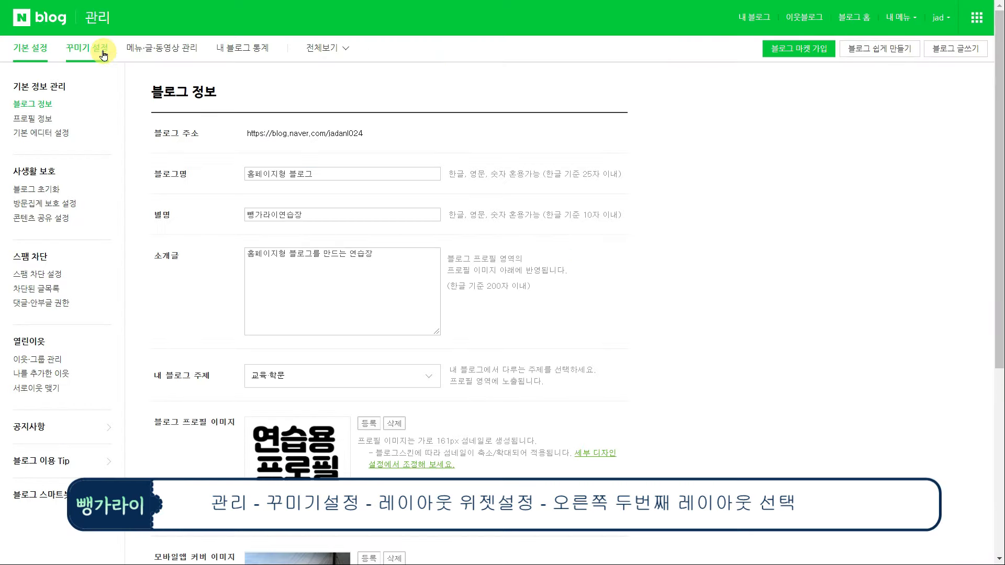
pyautogui.click(98, 47)
pyautogui.click(54, 173)
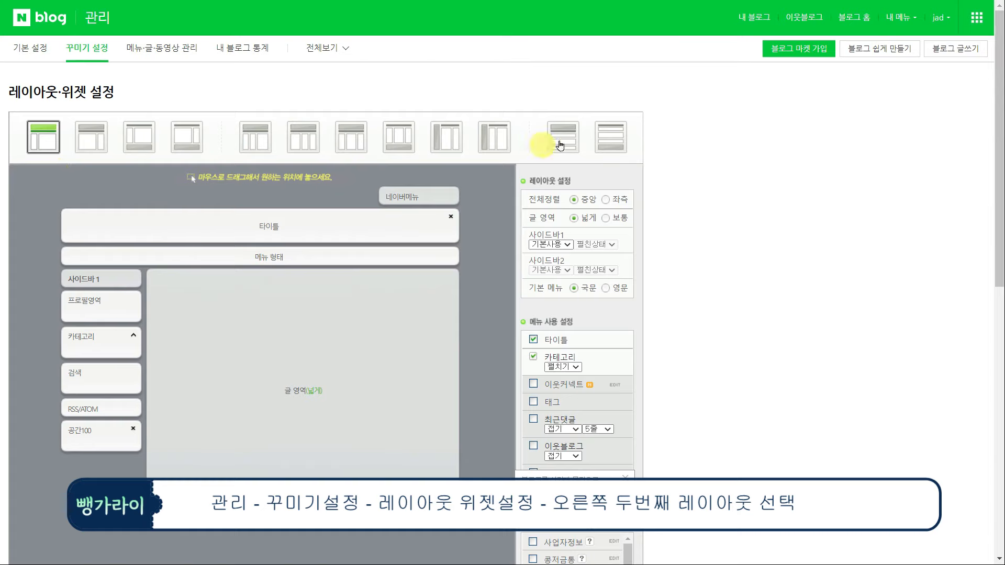
pyautogui.click(560, 146)
pyautogui.click(568, 99)
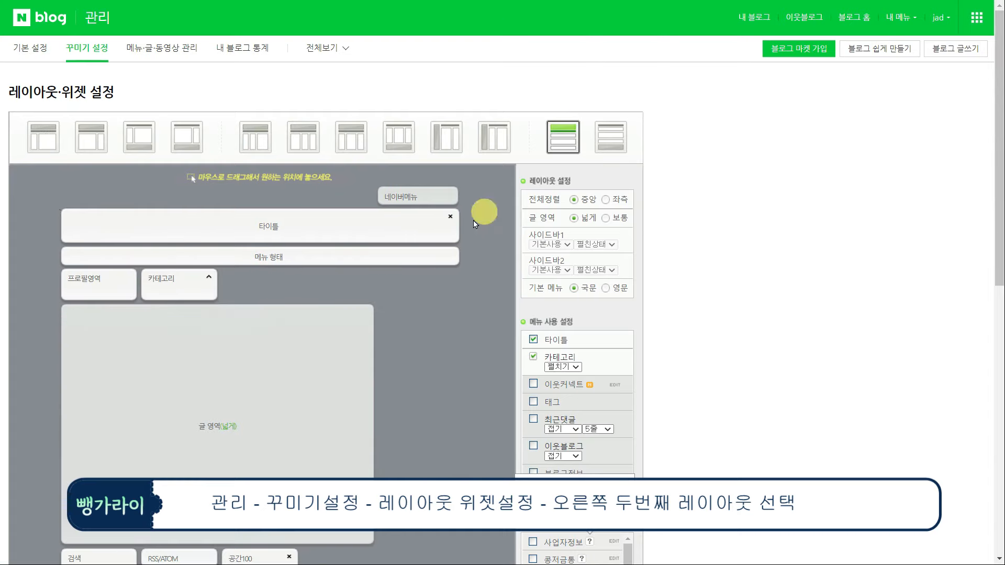
# Move 메뉴 형태 above the title and drag the profile and category widgets below the post area
pyautogui.moveTo(309, 254); pyautogui.dragTo(309, 222)
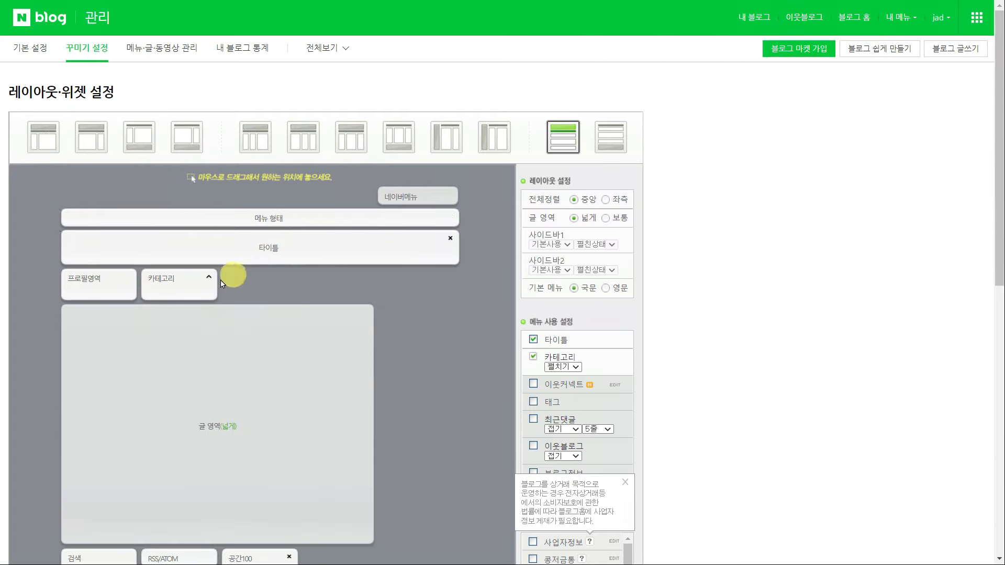
pyautogui.scroll(-1, 222, 284)
pyautogui.scroll(-4, 61, 449)
pyautogui.moveTo(100, 216); pyautogui.dragTo(94, 267)
pyautogui.scroll(4, 115, 246)
pyautogui.moveTo(136, 227); pyautogui.dragTo(206, 200)
pyautogui.scroll(-5, 164, 382)
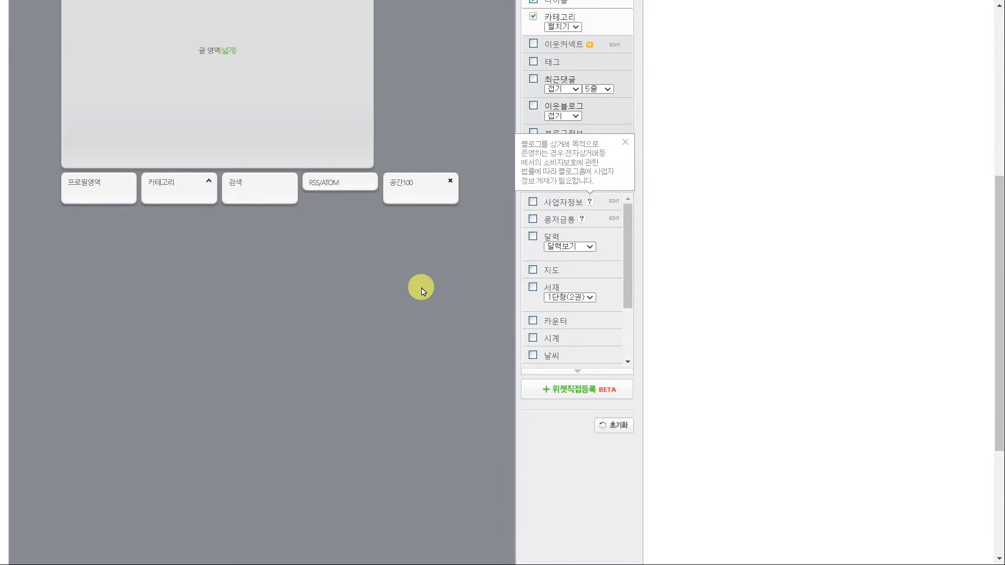
pyautogui.click(581, 393)
# Register the 디자인1 custom widget with its HTML code, with the title attribute deleted
pyautogui.click(521, 253)
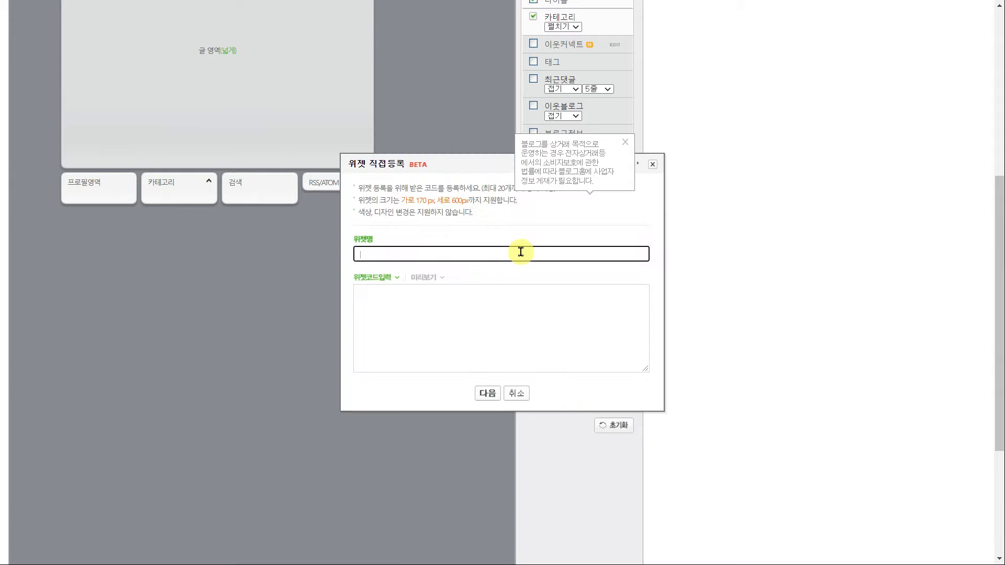
pyautogui.click(520, 315)
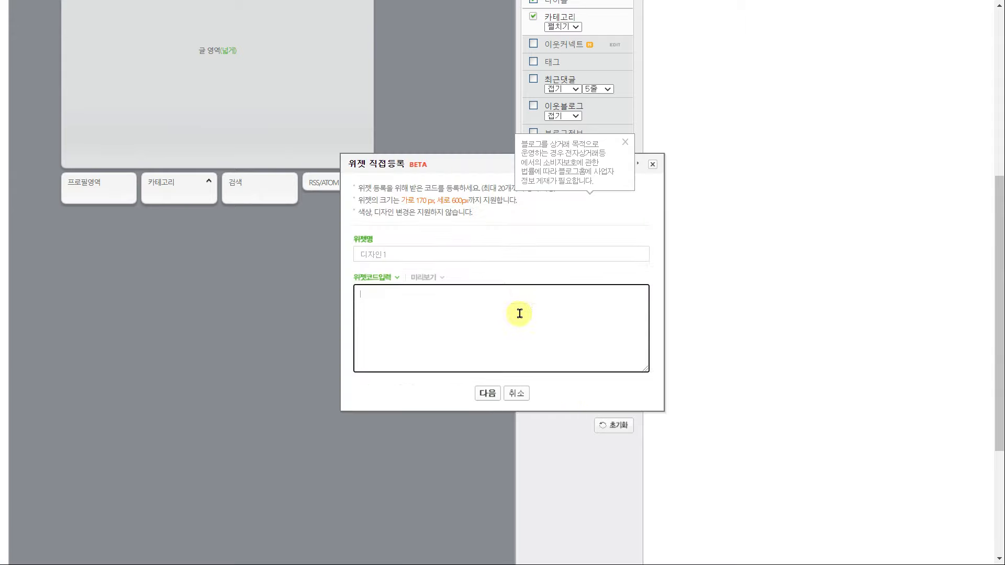
pyautogui.hotkey('alt', 'Tab')
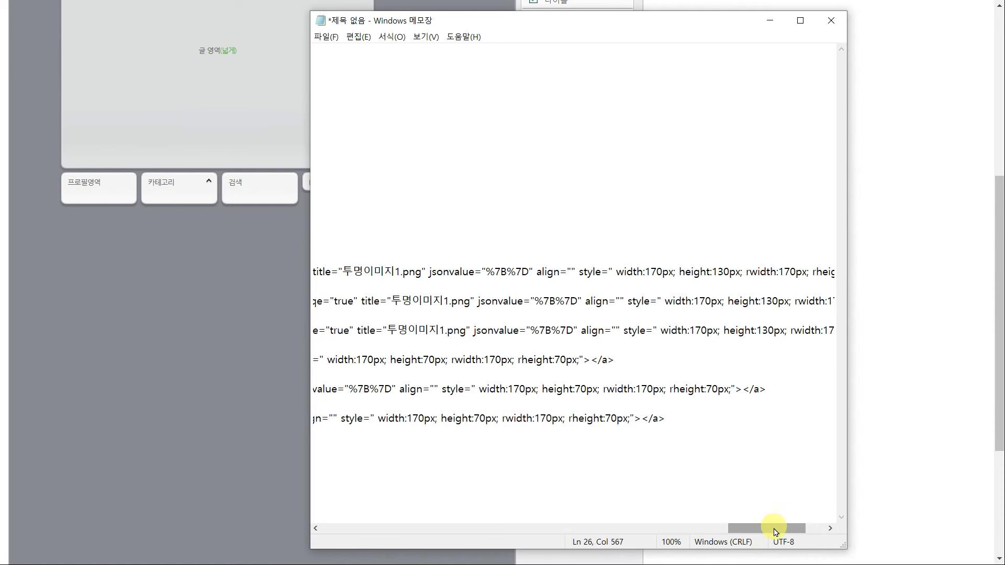
pyautogui.moveTo(773, 529); pyautogui.dragTo(817, 529)
pyautogui.moveTo(796, 272); pyautogui.dragTo(142, 278)
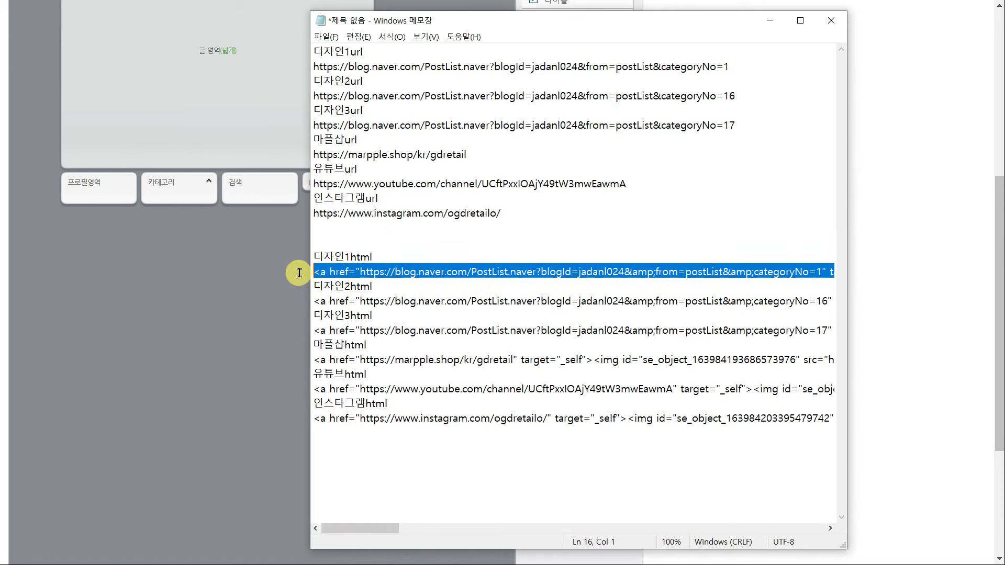
pyautogui.hotkey('ctrl', 'c')
pyautogui.hotkey('alt', 'Tab')
pyautogui.click(518, 294)
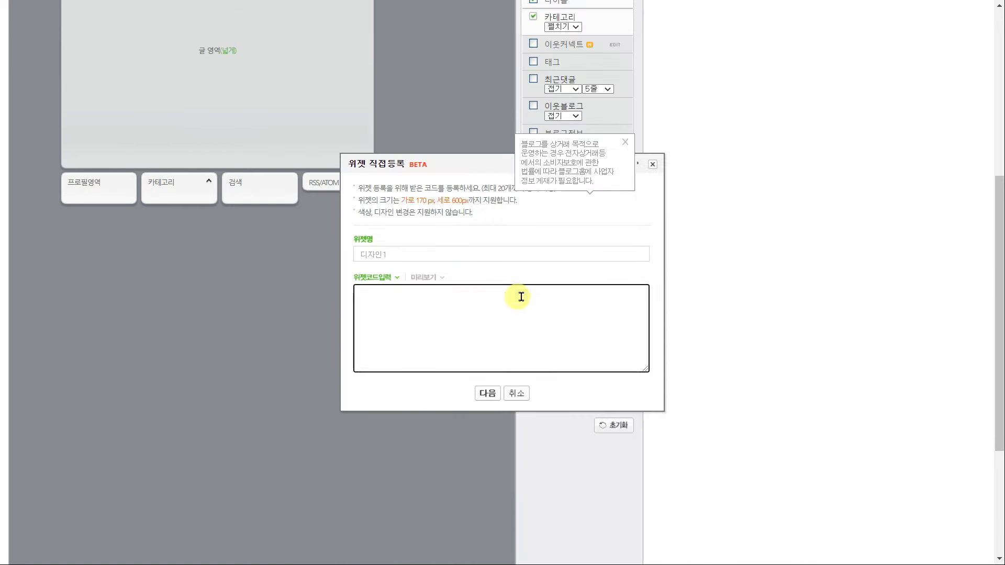
pyautogui.hotkey('ctrl', 'v')
pyautogui.scroll(3, 590, 360)
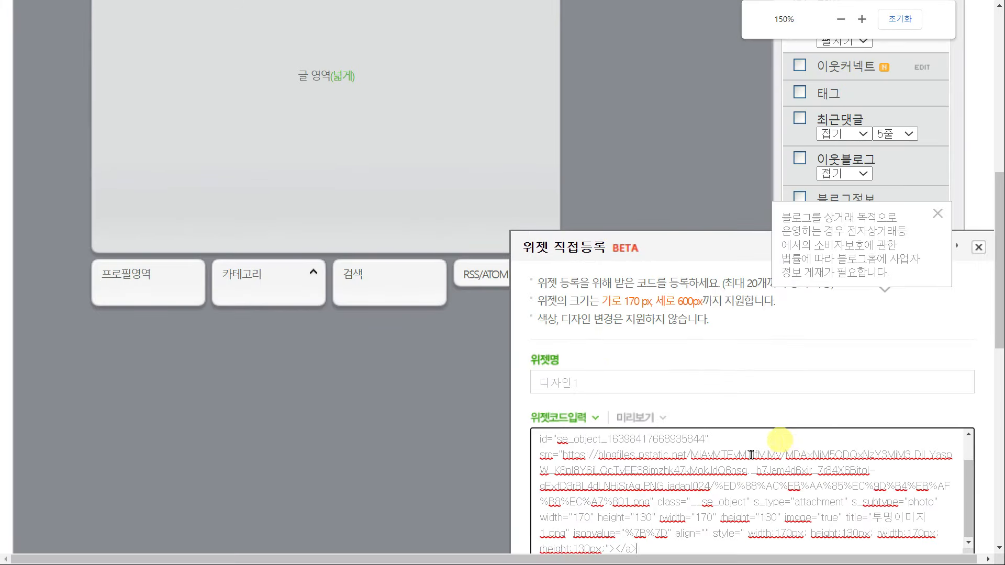
pyautogui.moveTo(1004, 309); pyautogui.dragTo(1002, 364)
pyautogui.moveTo(840, 341); pyautogui.dragTo(565, 363)
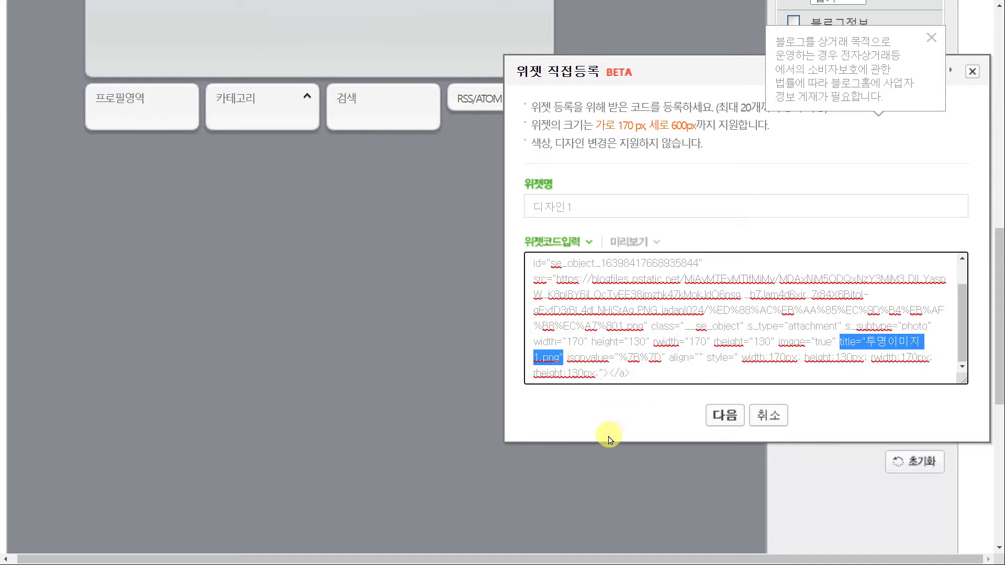
pyautogui.press('Delete')
pyautogui.click(727, 419)
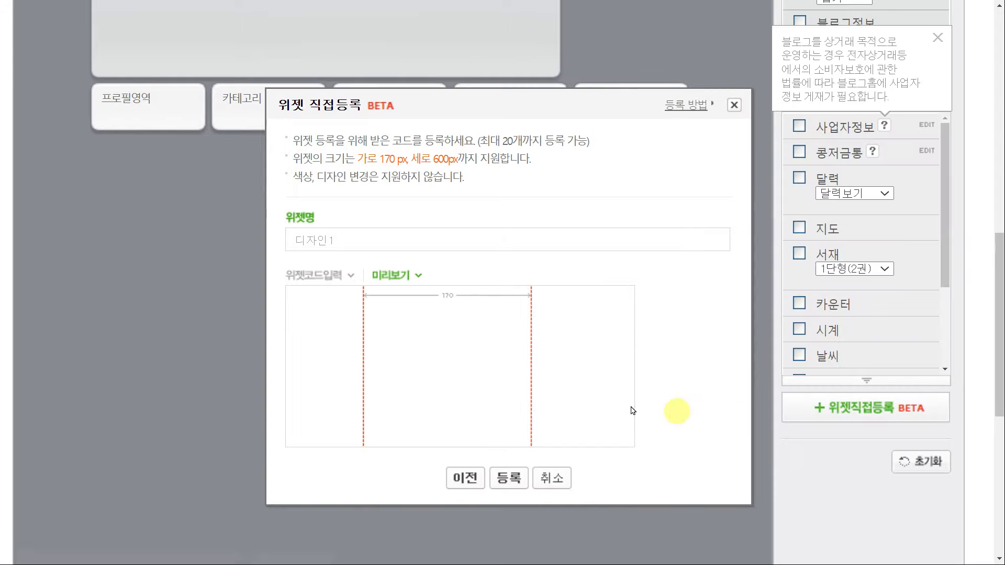
pyautogui.click(510, 477)
pyautogui.click(614, 64)
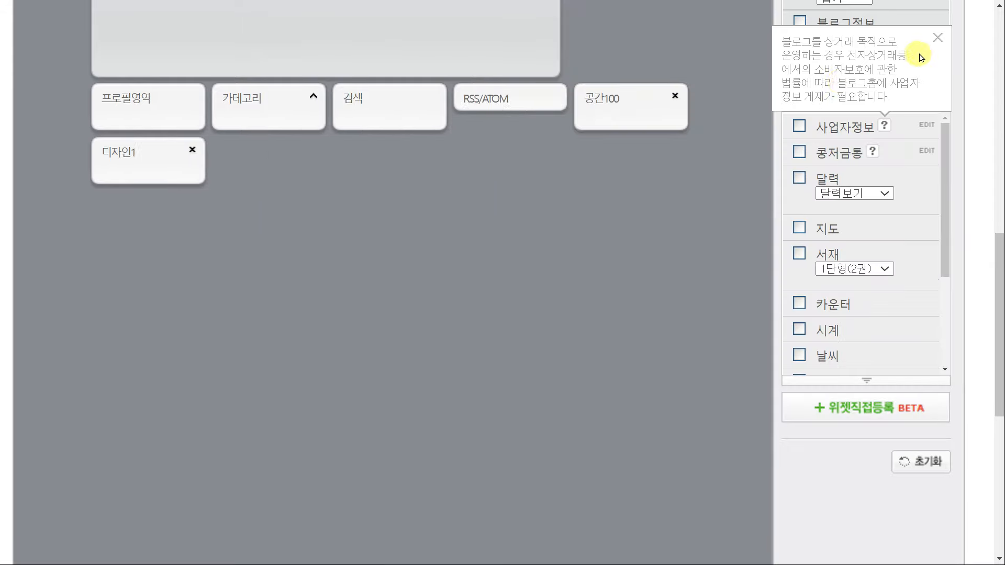
# Register a 디자인2 custom widget with its copied HTML code
pyautogui.scroll(-5, 441, 231)
pyautogui.scroll(2, 442, 231)
pyautogui.click(568, 321)
pyautogui.click(498, 256)
pyautogui.write('디자인2')
pyautogui.press('Tab')
pyautogui.hotkey('alt', 'Tab')
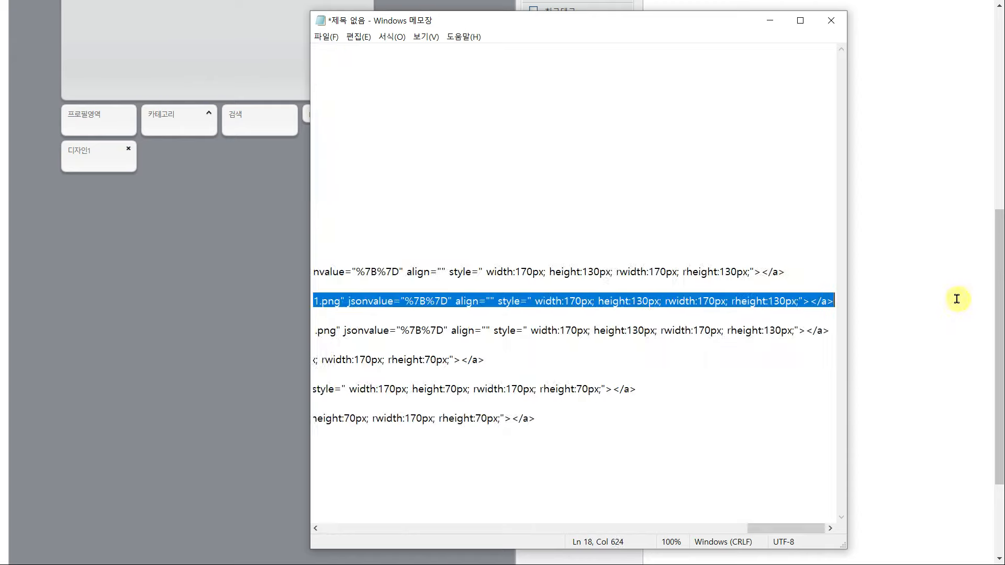
pyautogui.hotkey('ctrl', 'c')
pyautogui.hotkey('alt', 'Tab')
pyautogui.hotkey('ctrl', 'v')
pyautogui.click(487, 393)
pyautogui.click(487, 416)
pyautogui.click(619, 64)
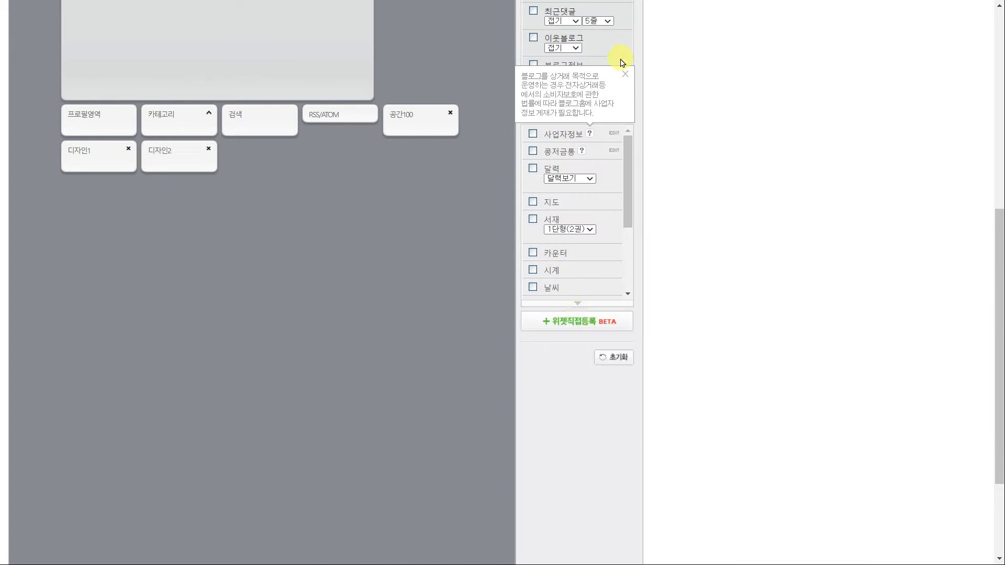
# Register a 디자인3 custom widget with its HTML code
pyautogui.click(576, 321)
pyautogui.click(496, 254)
pyautogui.write('디자인3')
pyautogui.hotkey('alt', 'Tab')
pyautogui.moveTo(755, 528); pyautogui.dragTo(729, 528)
pyautogui.click(918, 333)
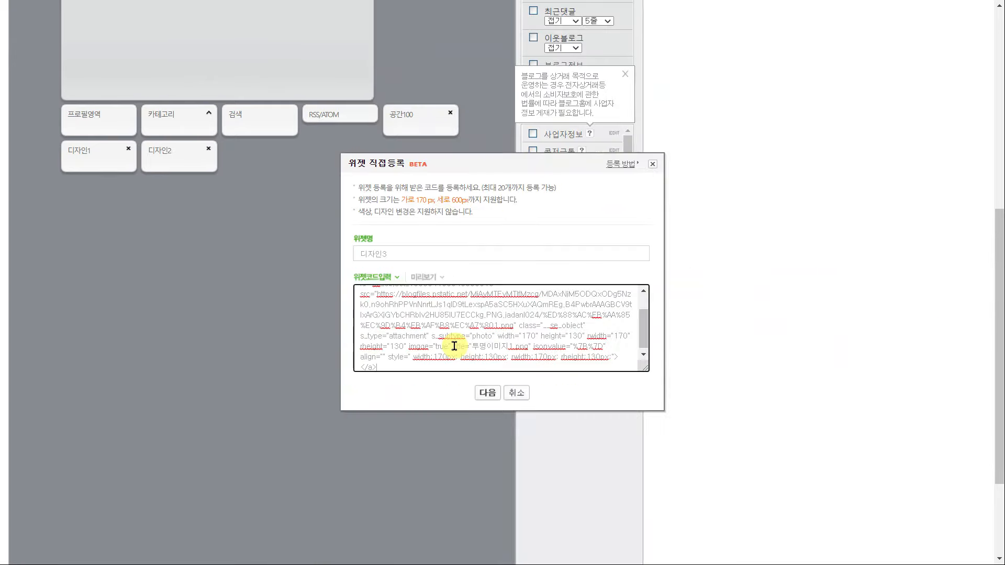
pyautogui.click(488, 393)
pyautogui.click(487, 415)
pyautogui.click(577, 321)
# Register a 마플샵 custom widget with its HTML code, with the title attribute removed
pyautogui.click(538, 254)
pyautogui.write('마플샵')
pyautogui.click(502, 327)
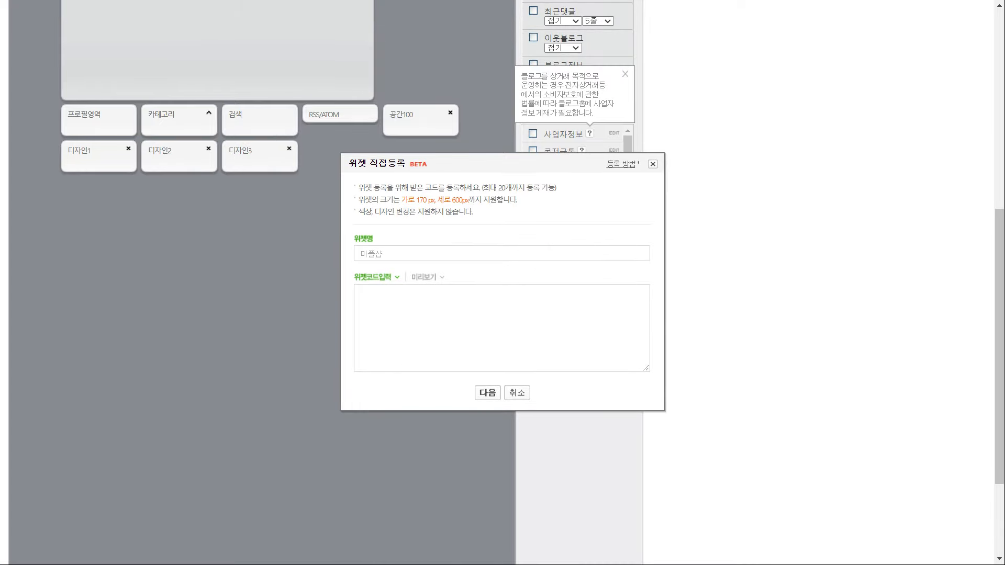
pyautogui.click(317, 564)
pyautogui.moveTo(314, 360); pyautogui.dragTo(876, 361)
pyautogui.hotkey('ctrl', 'c')
pyautogui.click(920, 377)
pyautogui.click(502, 328)
pyautogui.hotkey('ctrl', 'v')
pyautogui.moveTo(579, 344); pyautogui.dragTo(430, 359)
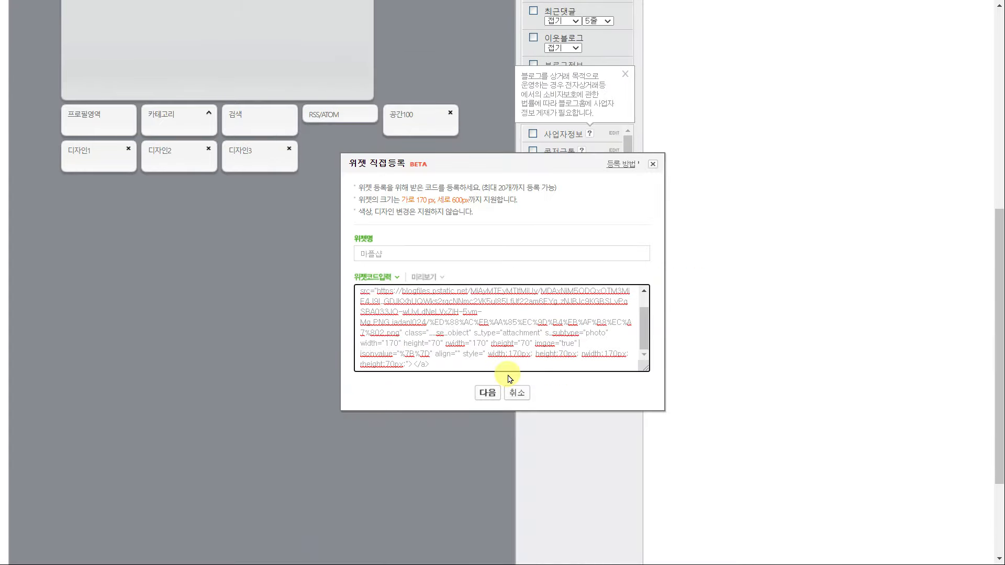
pyautogui.click(487, 393)
pyautogui.click(502, 373)
pyautogui.click(620, 59)
# Register a 유튜브 custom widget with its HTML code, with the title attribute removed
pyautogui.click(552, 255)
pyautogui.write('유튜브')
pyautogui.click(513, 327)
pyautogui.moveTo(759, 529); pyautogui.dragTo(374, 529)
pyautogui.moveTo(314, 390); pyautogui.dragTo(956, 378)
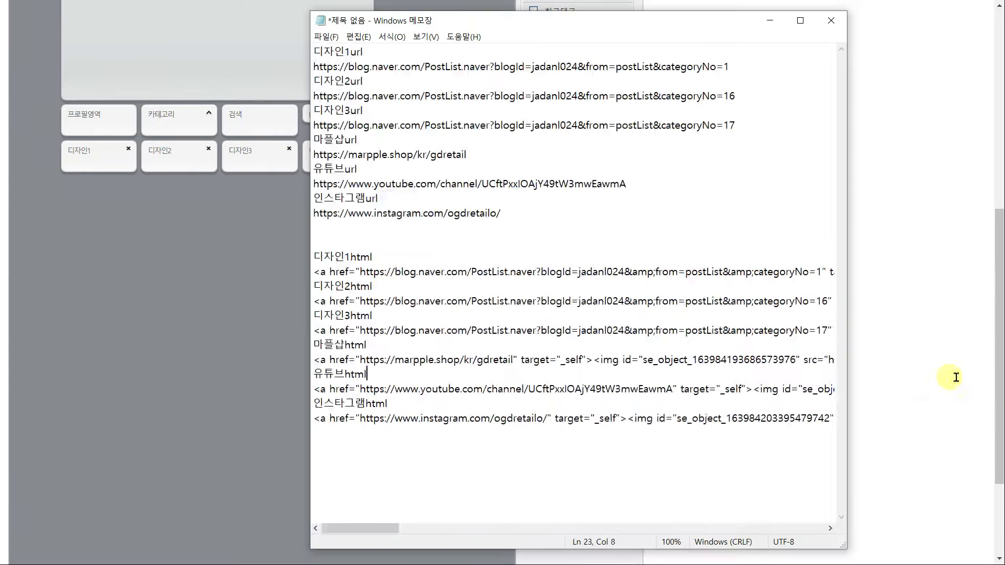
pyautogui.hotkey('ctrl', 'c')
pyautogui.hotkey('ctrl', 'v')
pyautogui.moveTo(580, 342); pyautogui.dragTo(389, 353)
pyautogui.click(487, 393)
pyautogui.click(502, 373)
pyautogui.click(617, 64)
# Register the Instagram custom widget with its HTML code, with the title attribute removed
pyautogui.click(547, 251)
pyautogui.write('인스태그램')
pyautogui.click(547, 320)
pyautogui.hotkey('alt', 'Tab')
pyautogui.moveTo(623, 418); pyautogui.dragTo(314, 419)
pyautogui.hotkey('ctrl', 'c')
pyautogui.hotkey('ctrl', 'v')
pyautogui.moveTo(405, 353); pyautogui.dragTo(482, 354)
pyautogui.click(488, 393)
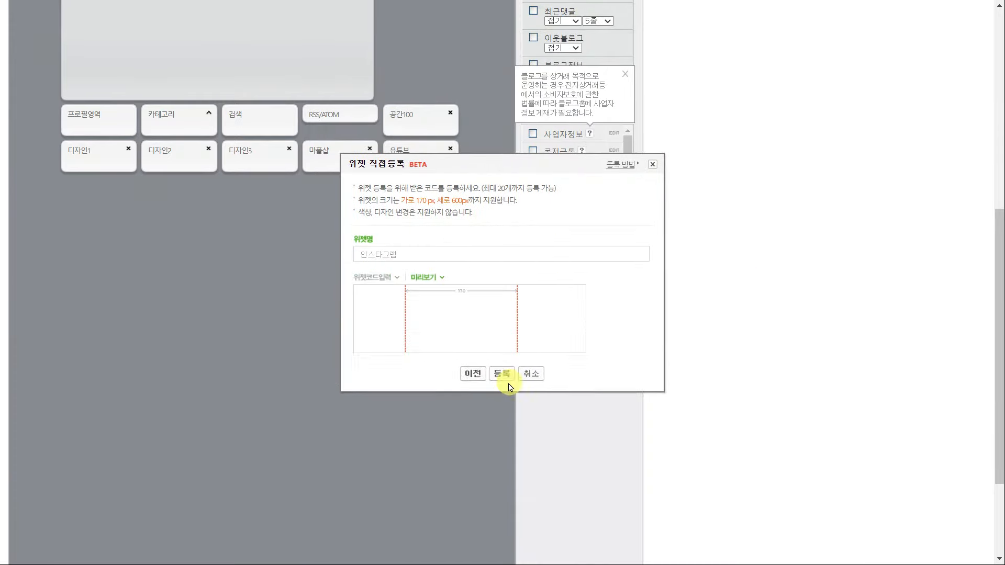
pyautogui.click(507, 380)
# Open the 공간100 spacer widget and start editing its height value
pyautogui.moveTo(628, 175); pyautogui.dragTo(628, 287)
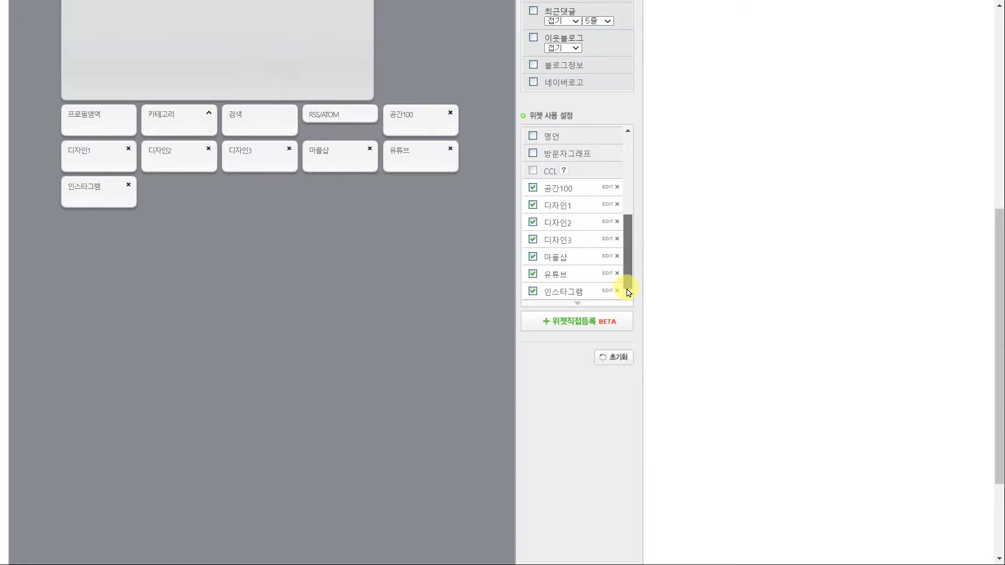
pyautogui.click(615, 187)
pyautogui.scroll(7, 568, 369)
pyautogui.moveTo(416, 558); pyautogui.dragTo(884, 558)
pyautogui.scroll(-6, 697, 314)
pyautogui.click(694, 166)
pyautogui.write('30">')
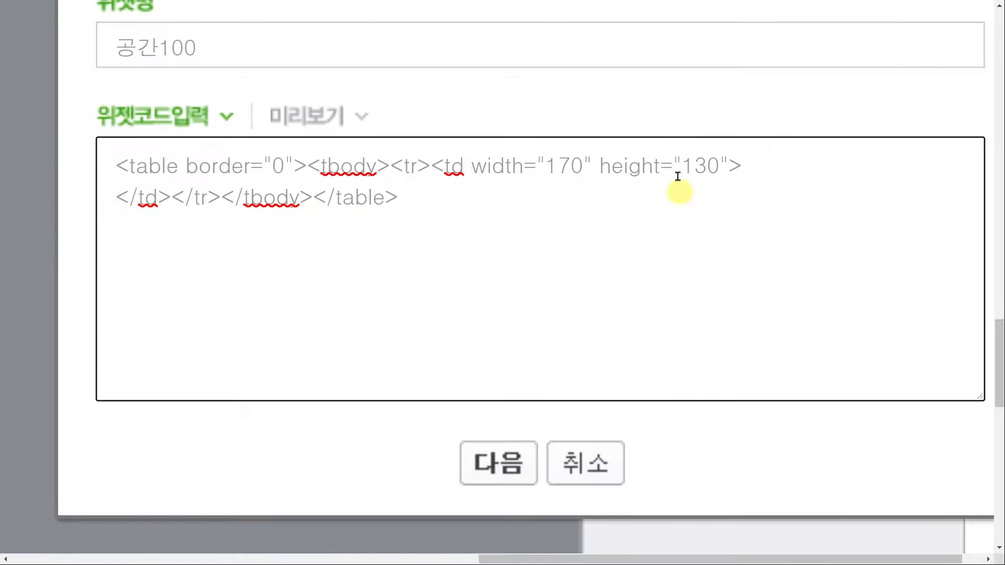
# Change the spacer widget's height to 130 and save it
pyautogui.moveTo(197, 48); pyautogui.dragTo(160, 47)
pyautogui.write('130')
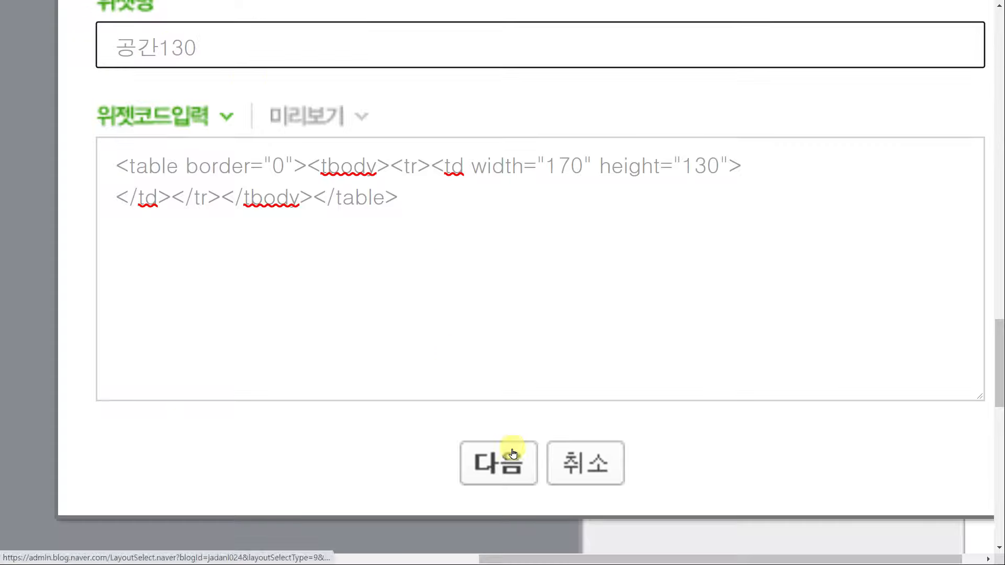
pyautogui.click(506, 462)
pyautogui.scroll(-7, 514, 458)
pyautogui.click(489, 323)
pyautogui.click(614, 62)
# Copy the spacer table code and register it as widgets 공간2 and 공간3
pyautogui.scroll(2, 587, 209)
pyautogui.click(614, 187)
pyautogui.click(548, 323)
pyautogui.hotkey('ctrl', 'a')
pyautogui.click(576, 309)
pyautogui.click(422, 253)
pyautogui.write('공간2')
pyautogui.hotkey('ctrl', 'v')
pyautogui.click(489, 394)
pyautogui.click(502, 413)
pyautogui.write('공간3')
pyautogui.click(525, 318)
pyautogui.hotkey('ctrl', 'v')
pyautogui.click(489, 393)
pyautogui.click(503, 385)
pyautogui.click(614, 62)
# Register a 공간4 widget with the same spacer table code
pyautogui.click(576, 309)
pyautogui.click(513, 254)
pyautogui.write('공간4')
pyautogui.click(523, 322)
pyautogui.hotkey('ctrl', 'v')
pyautogui.click(488, 393)
pyautogui.click(502, 383)
pyautogui.click(614, 62)
# Arrange two rows above 글 영역: 공간1, 디자인1–3, 공간2; then 공간3, 마플샵, 유튜브, 인스타그램, 공간4
pyautogui.scroll(5, 334, 296)
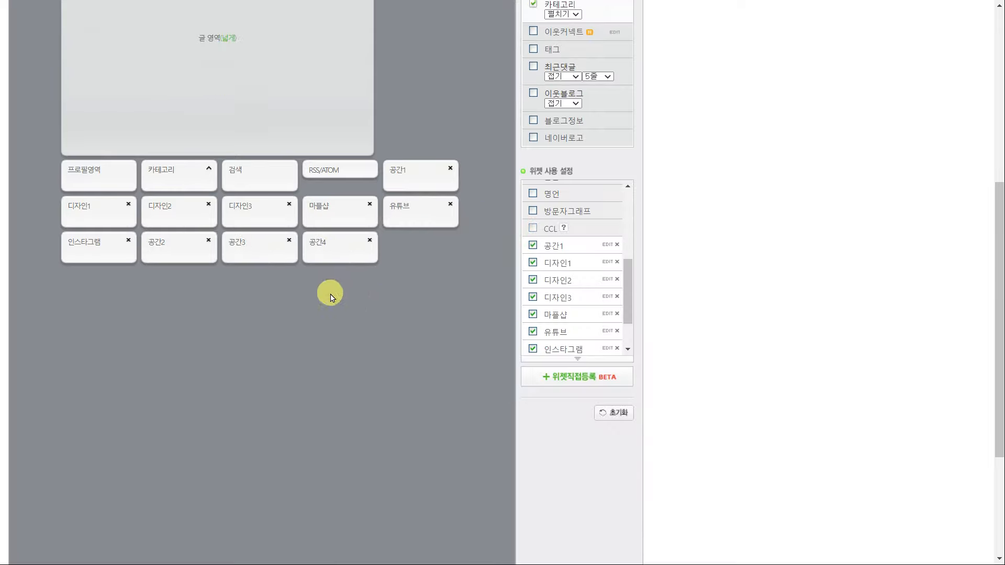
pyautogui.moveTo(398, 369); pyautogui.dragTo(86, 126)
pyautogui.moveTo(408, 409); pyautogui.dragTo(340, 123)
pyautogui.moveTo(260, 443); pyautogui.dragTo(423, 89)
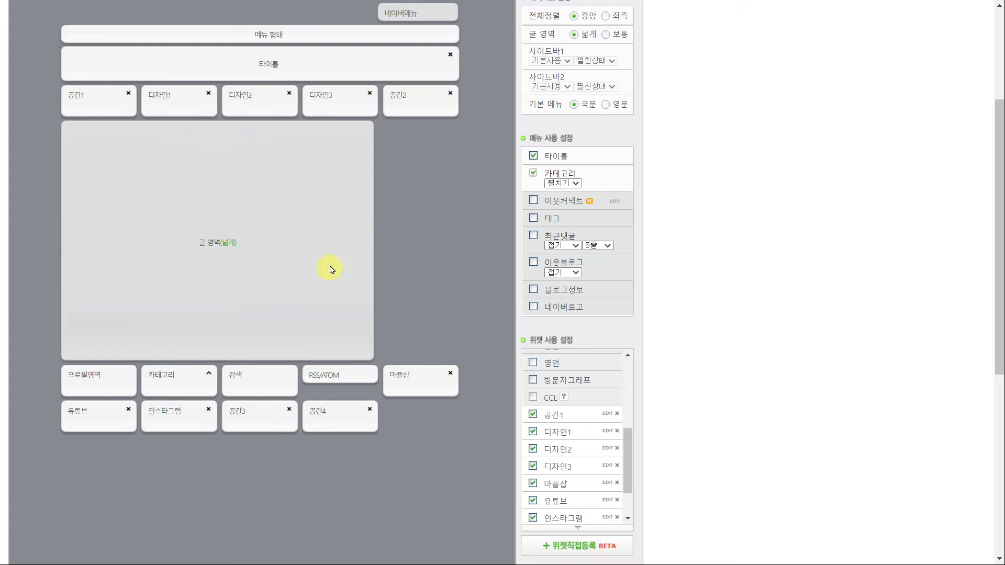
pyautogui.moveTo(250, 403); pyautogui.dragTo(88, 137)
pyautogui.moveTo(401, 411); pyautogui.dragTo(301, 141)
pyautogui.moveTo(419, 414); pyautogui.dragTo(335, 140)
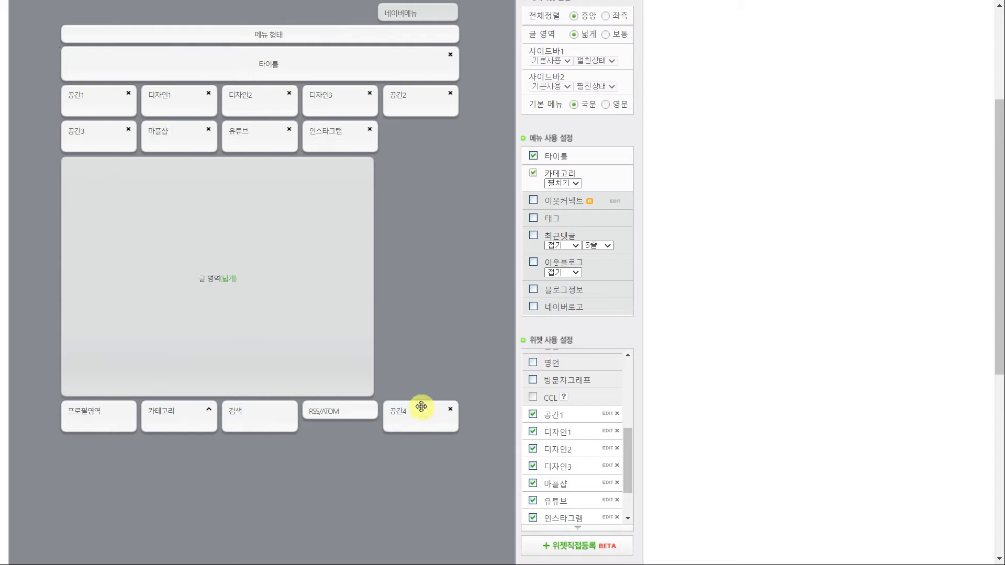
pyautogui.moveTo(417, 427); pyautogui.dragTo(461, 151)
# Apply the new layout to the blog and confirm
pyautogui.scroll(-7, 435, 288)
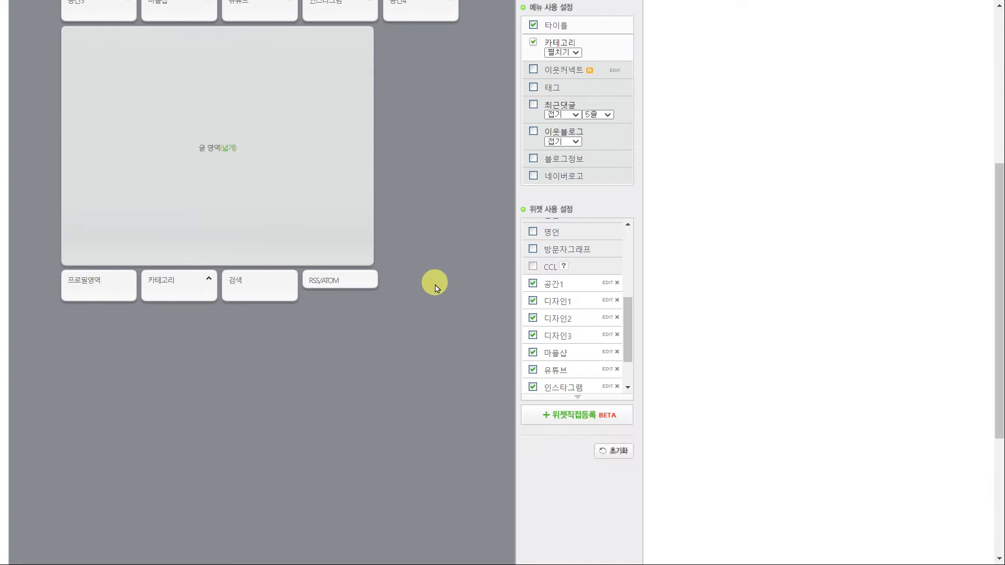
pyautogui.click(301, 529)
pyautogui.click(572, 62)
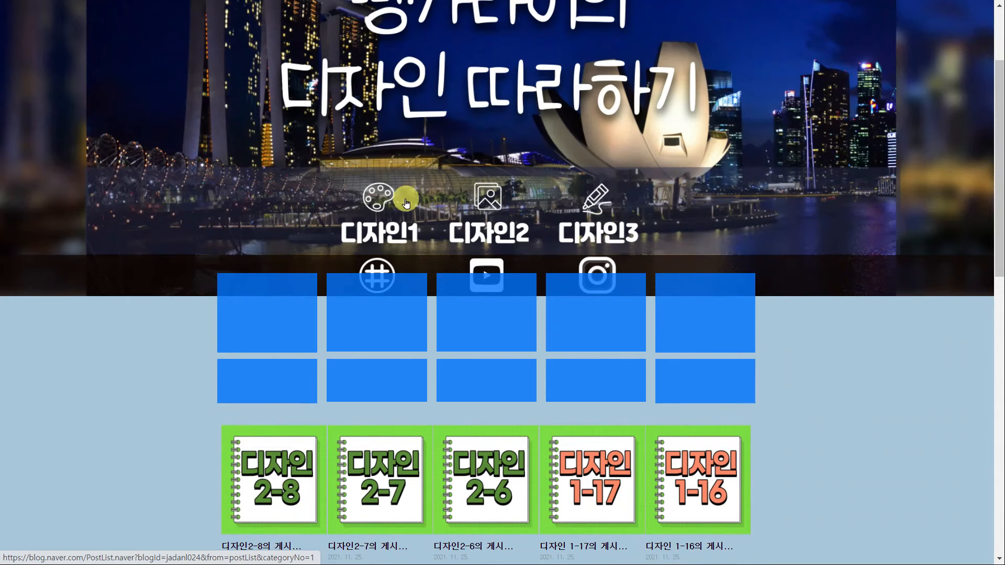
# In 세부 디자인 설정, shrink the 타이틀 area height to 420 and apply it
pyautogui.scroll(3, 785, 356)
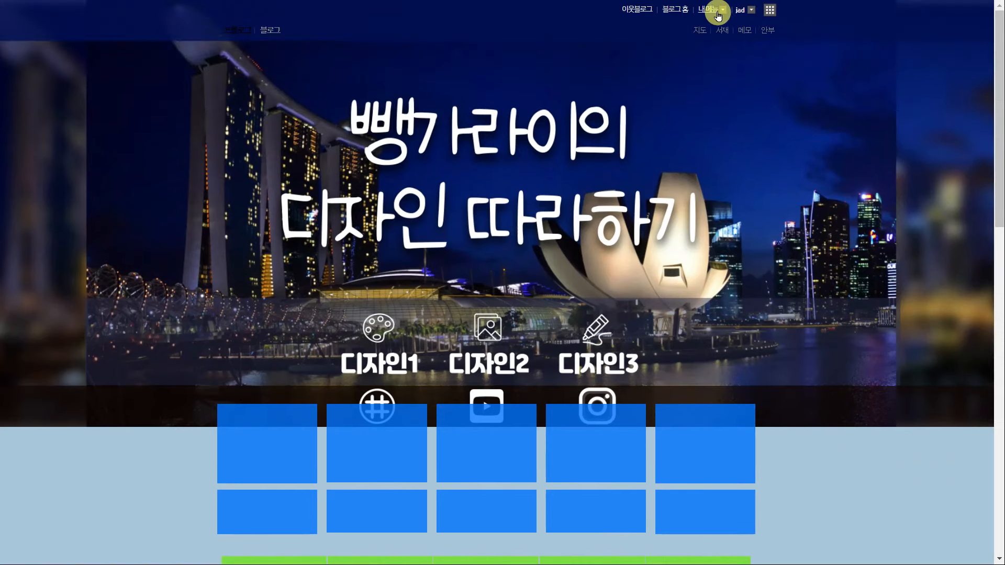
pyautogui.click(710, 9)
pyautogui.click(731, 102)
pyautogui.click(746, 115)
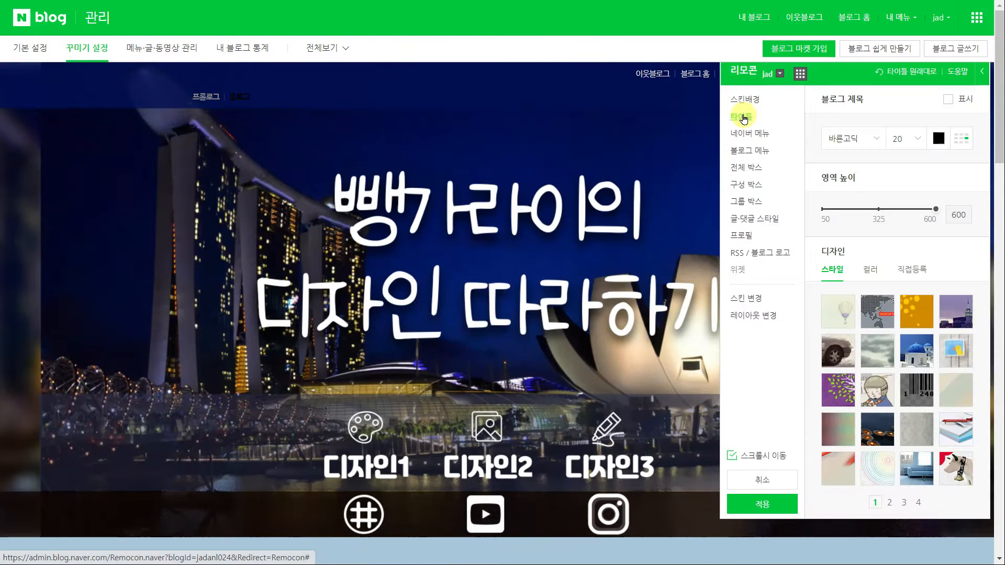
pyautogui.scroll(-5, 901, 210)
pyautogui.moveTo(935, 156); pyautogui.dragTo(900, 158)
pyautogui.click(782, 450)
pyautogui.click(606, 332)
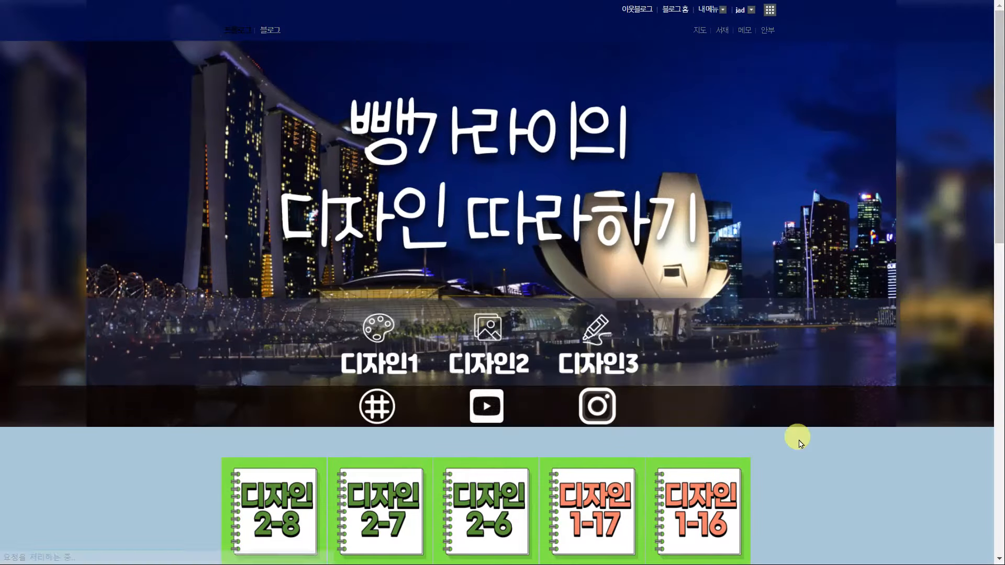
# Reopen the title area settings in 세부 디자인 설정 and apply them again
pyautogui.click(707, 10)
pyautogui.click(714, 99)
pyautogui.click(742, 117)
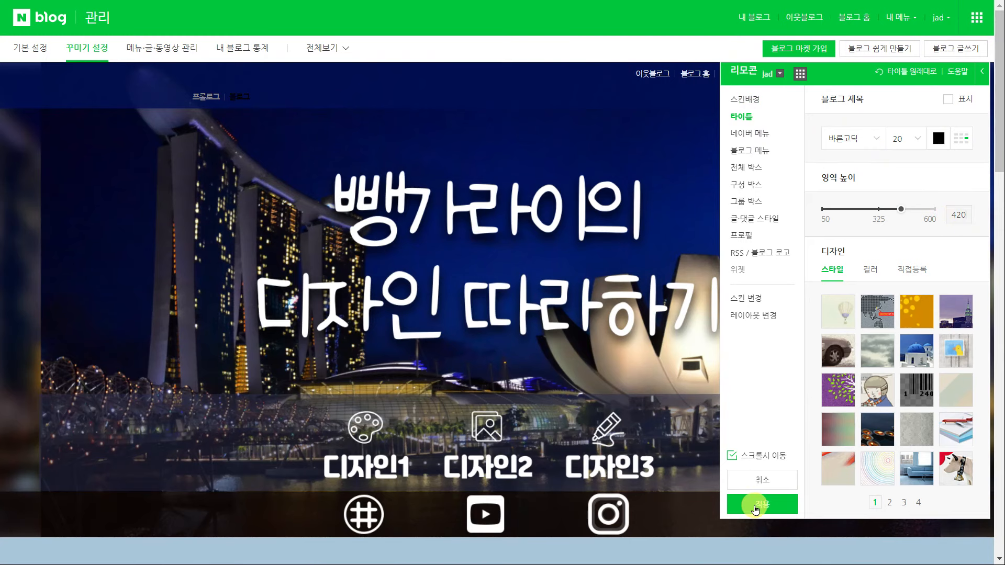
pyautogui.click(756, 508)
pyautogui.click(611, 333)
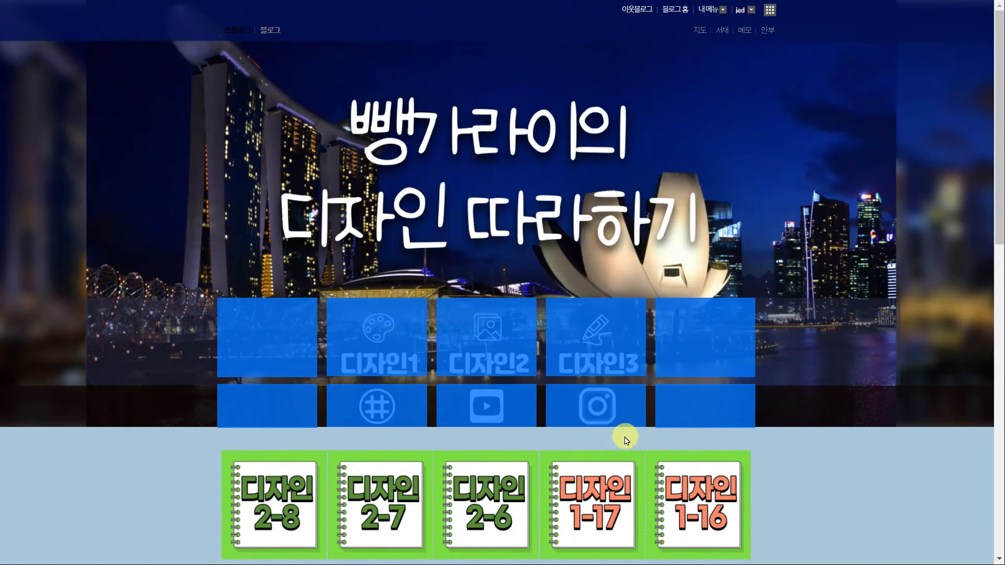
# Test the 디자인1 and # icon links on the banner
pyautogui.click(788, 446)
pyautogui.click(373, 351)
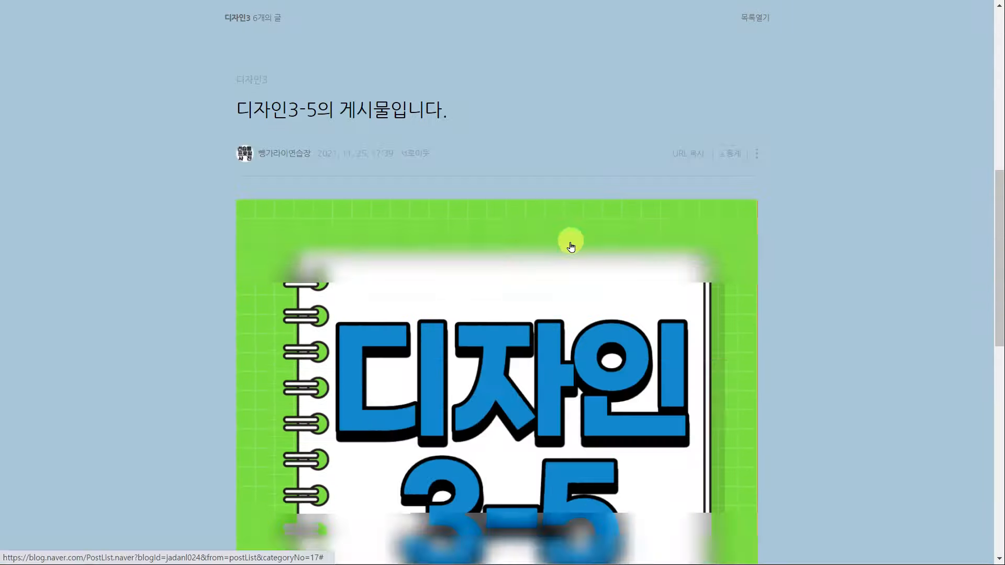
pyautogui.scroll(8, 573, 240)
pyautogui.click(377, 284)
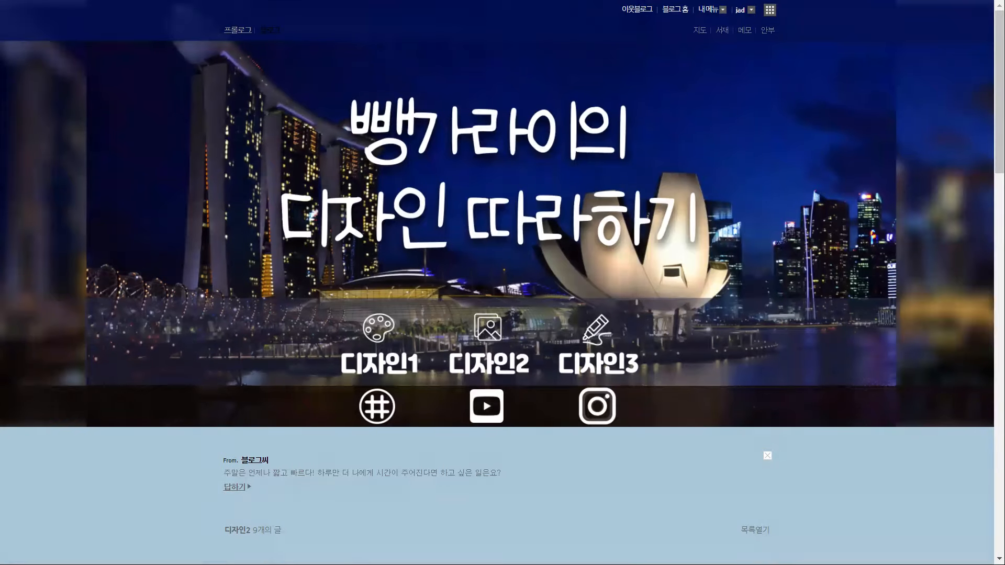
pyautogui.scroll(-4, 862, 382)
pyautogui.scroll(4, 862, 382)
pyautogui.click(712, 11)
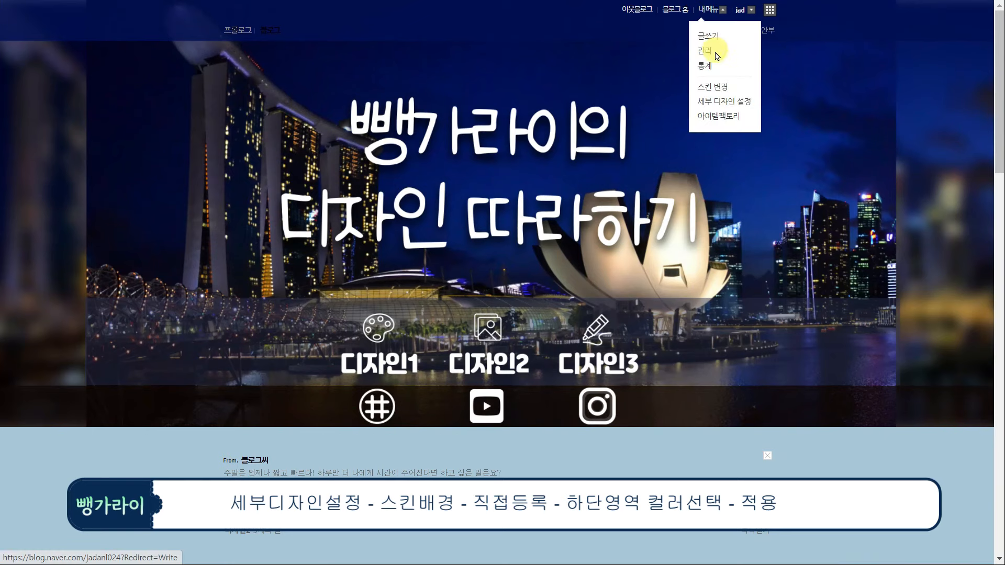
# In the 스킨배경 직접등록 settings, set 하단 영역 컬러 to the white #FFFFFF swatch
pyautogui.click(725, 103)
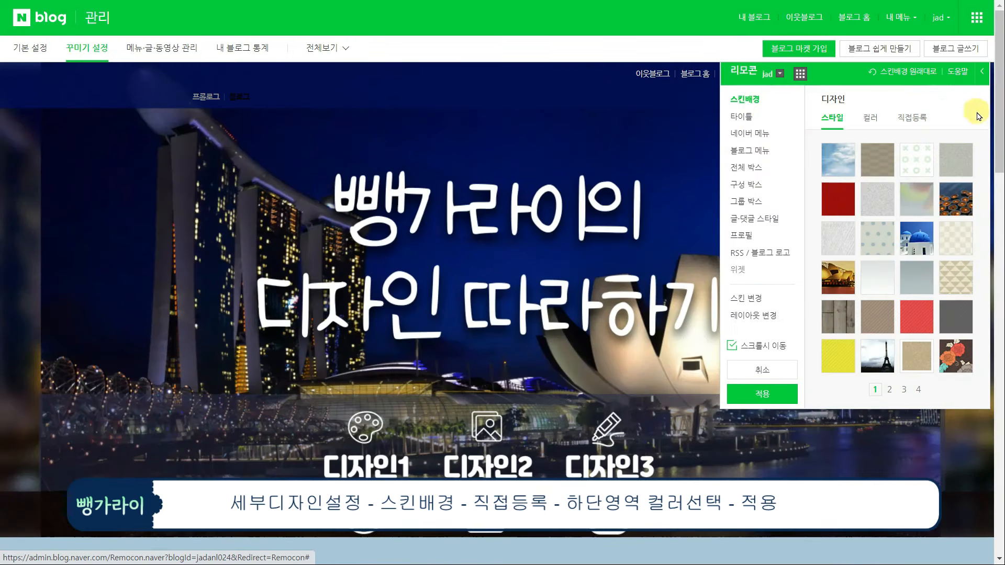
pyautogui.scroll(-3, 948, 209)
pyautogui.scroll(3, 869, 267)
pyautogui.click(904, 128)
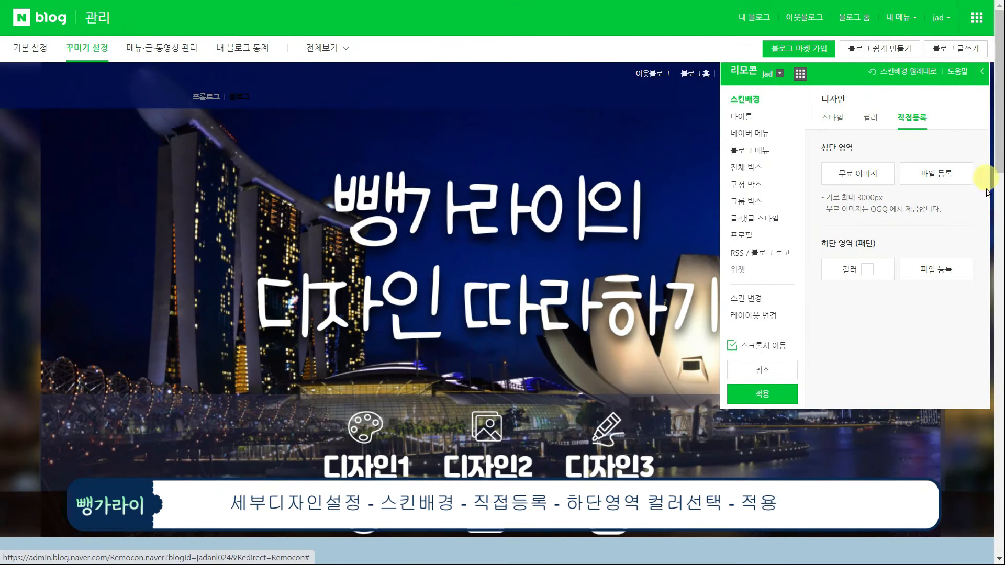
pyautogui.click(867, 271)
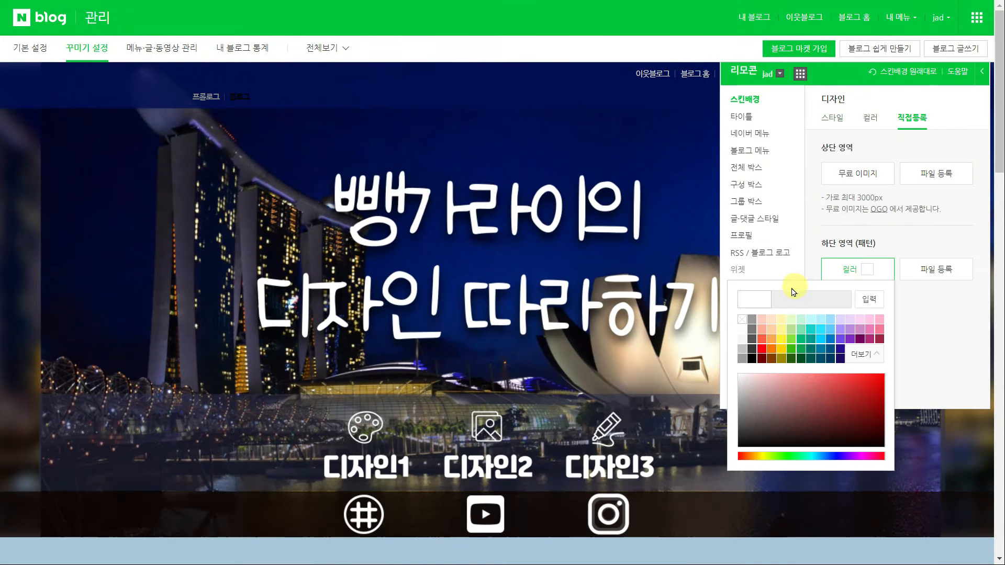
pyautogui.click(744, 329)
pyautogui.scroll(-9, 544, 409)
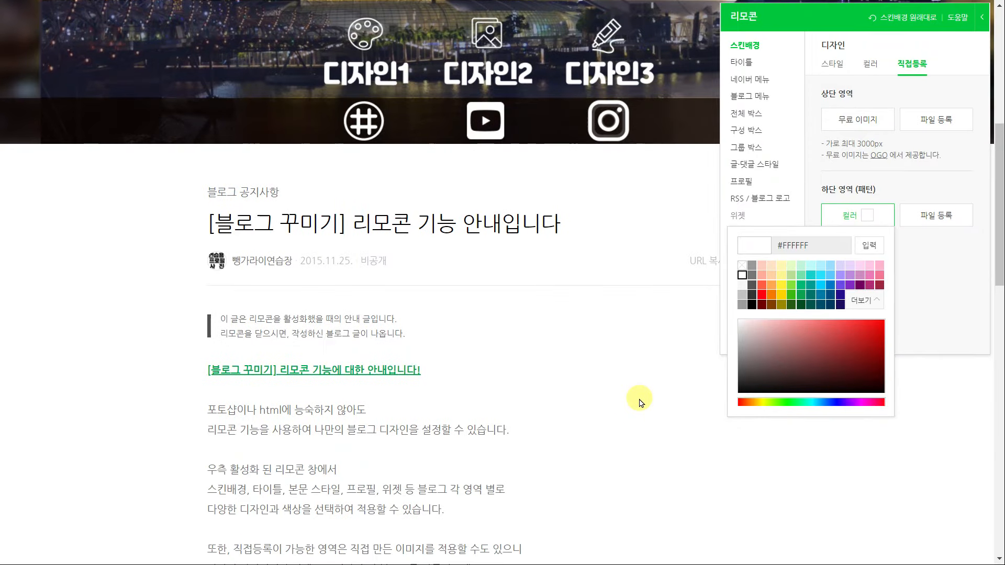
pyautogui.scroll(10, 668, 400)
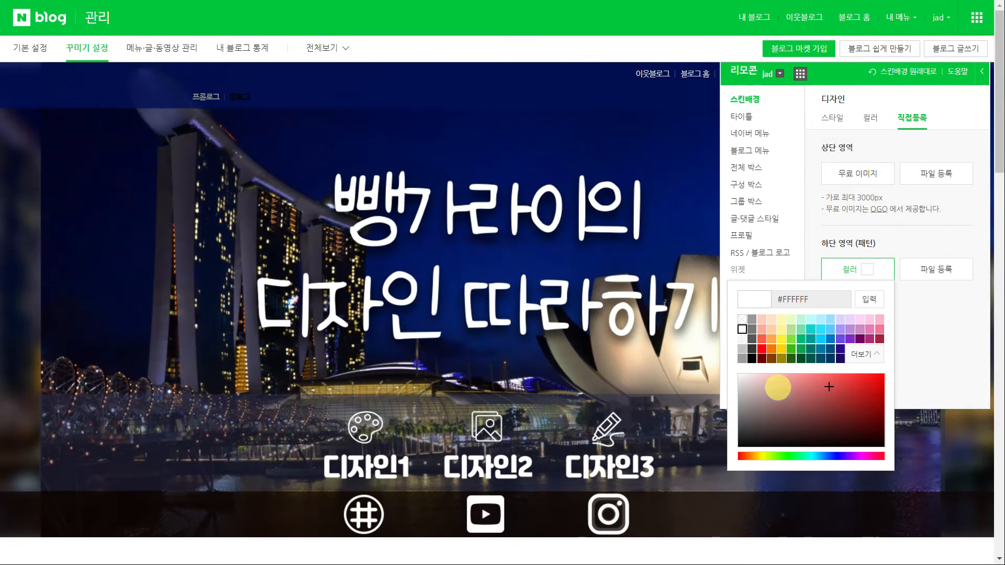
pyautogui.click(907, 338)
pyautogui.scroll(-7, 908, 337)
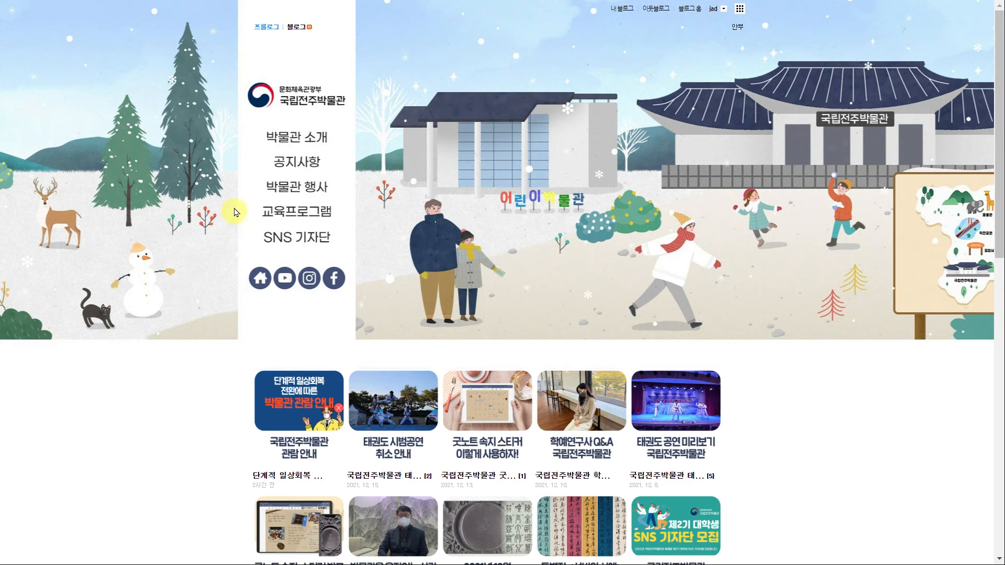
# Inspect the 국립전주박물관 blog's left menu column and paste its page screenshot into Paint 3D
pyautogui.moveTo(247, 156); pyautogui.dragTo(278, 74)
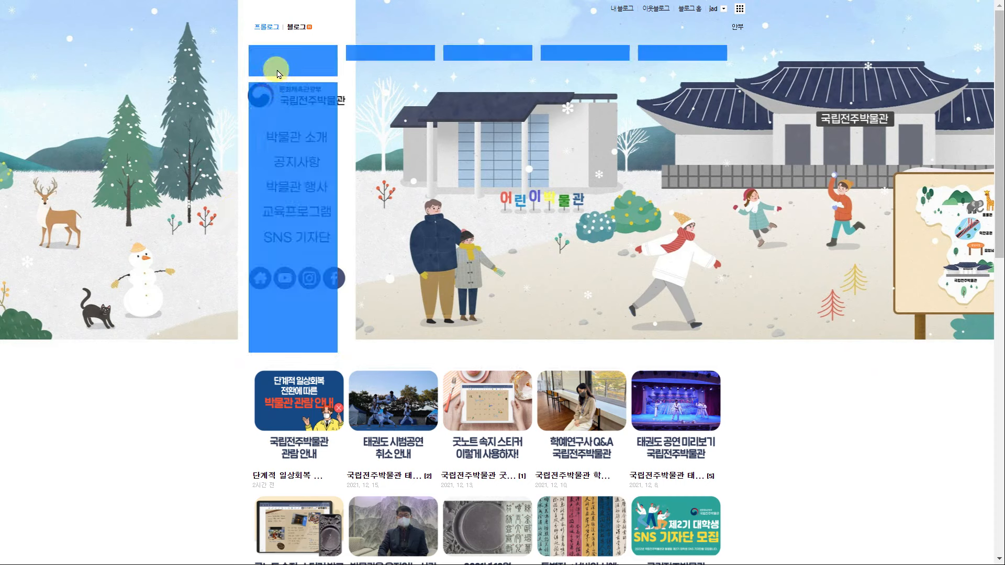
pyautogui.click(746, 353)
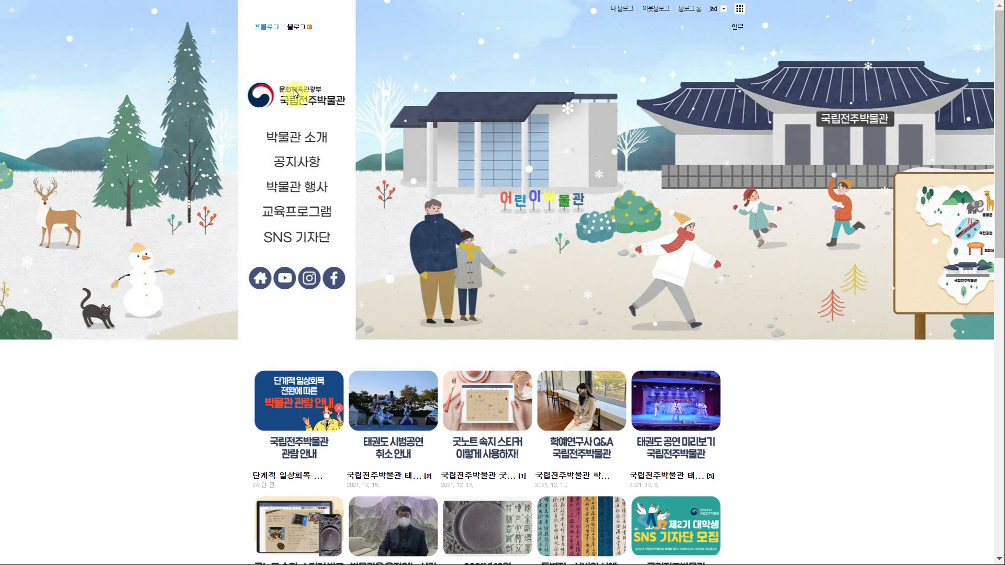
pyautogui.moveTo(294, 93); pyautogui.dragTo(289, 63)
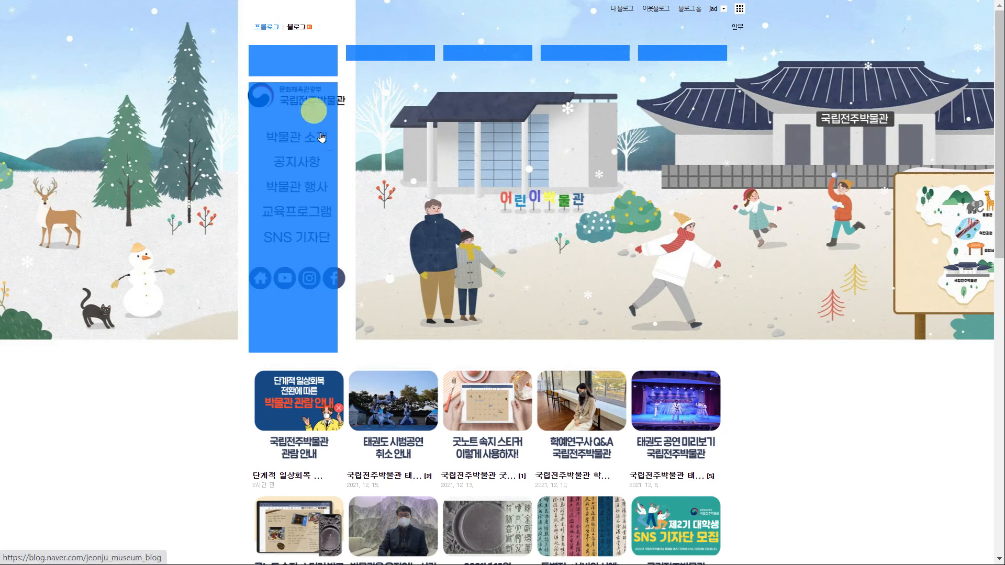
pyautogui.moveTo(322, 321); pyautogui.dragTo(748, 360)
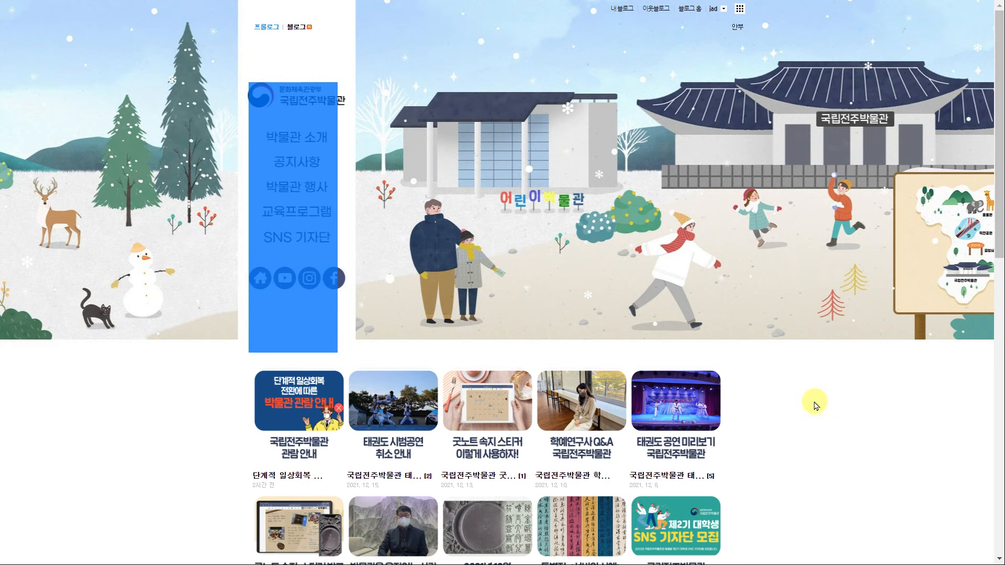
pyautogui.hotkey('ctrl', 'v')
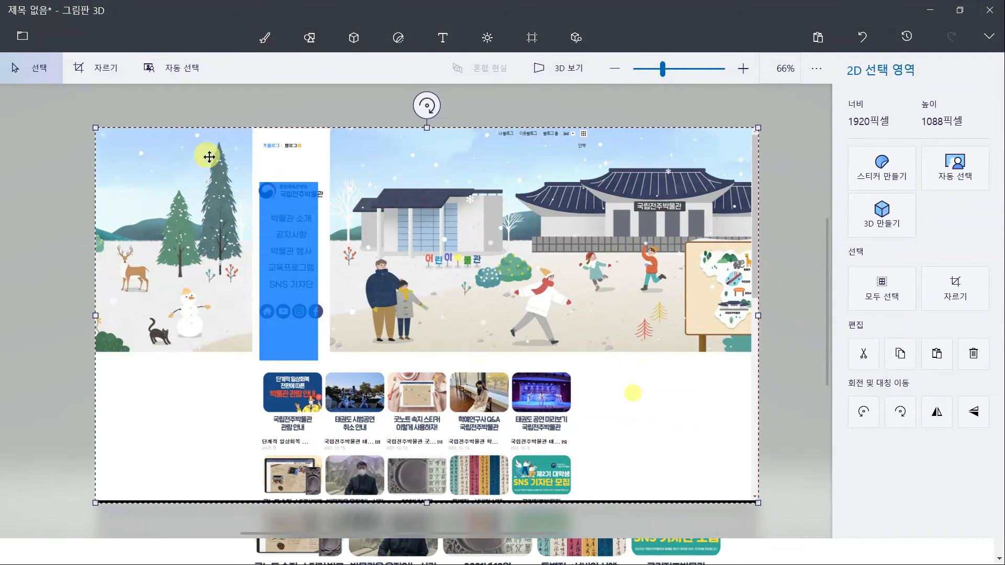
# Crop the pasted screenshot by raising its bottom edge to form a 1920 × 650 banner
pyautogui.hotkey('ctrl', 'shift', 'c')
pyautogui.moveTo(430, 504); pyautogui.dragTo(449, 247)
pyautogui.scroll(10, 433, 358)
pyautogui.scroll(-4, 461, 252)
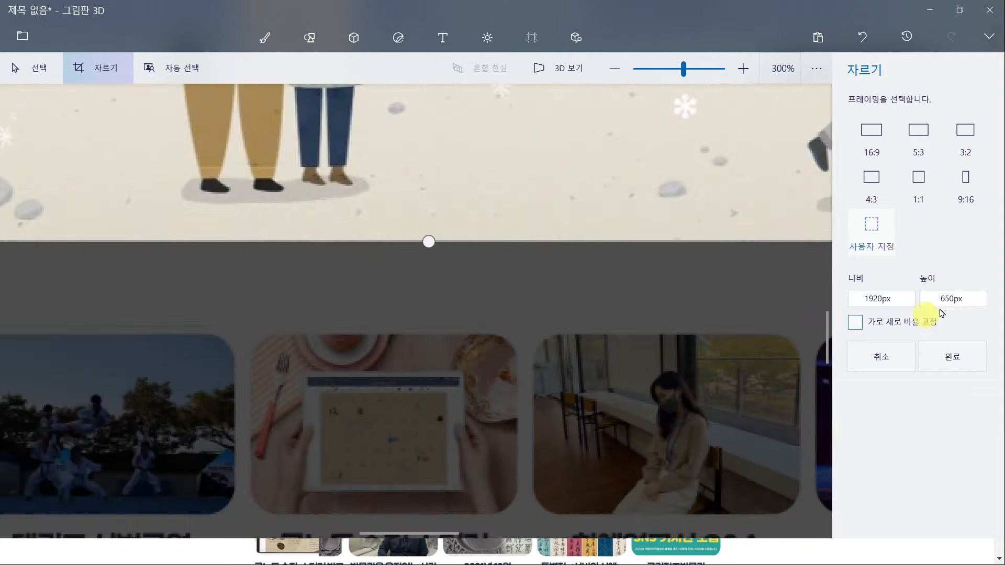
pyautogui.click(953, 358)
pyautogui.scroll(-4, 591, 378)
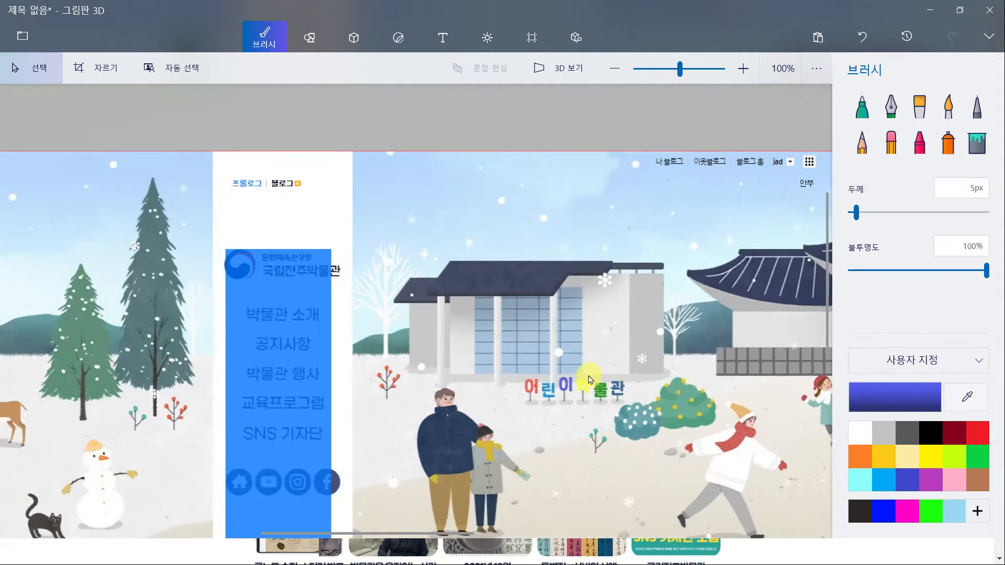
pyautogui.scroll(-1, 590, 378)
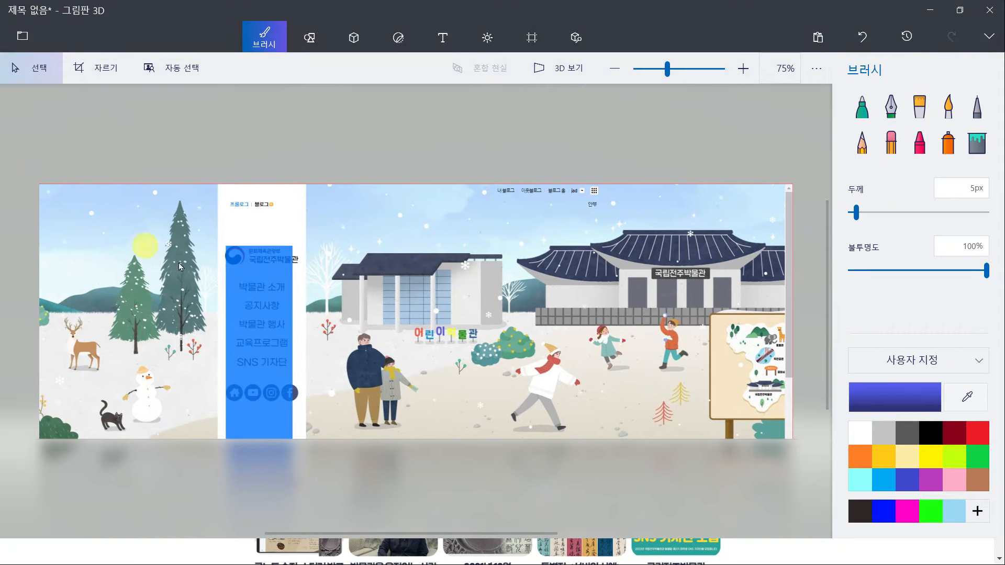
# Check the 1920 x 650 size noted in Notepad, measure the menu column, and select the whole image
pyautogui.moveTo(32, 152)
pyautogui.mouseDown()
pyautogui.moveTo(757, 460)
pyautogui.moveTo(678, 441)
pyautogui.mouseUp()
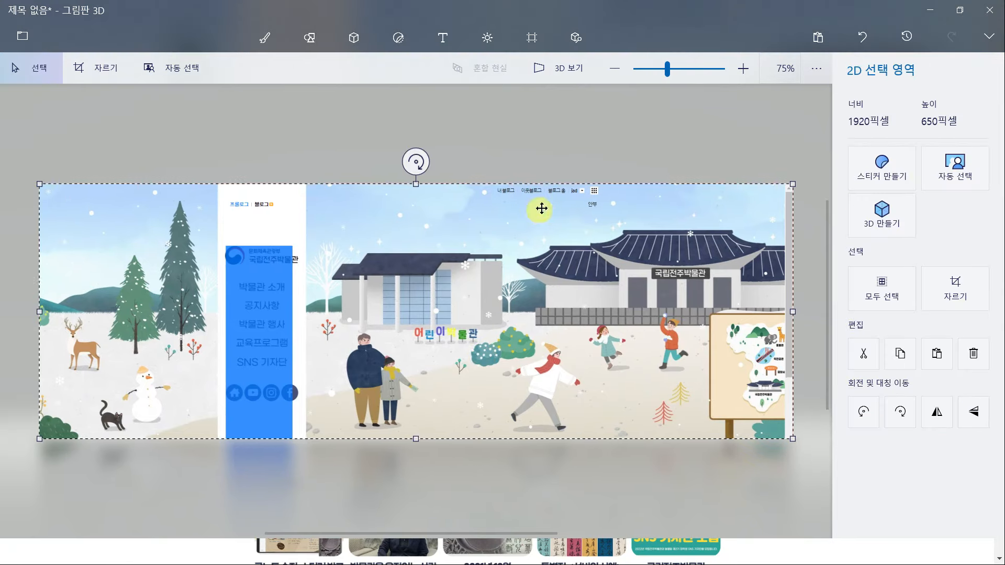
pyautogui.hotkey('alt', 'Tab')
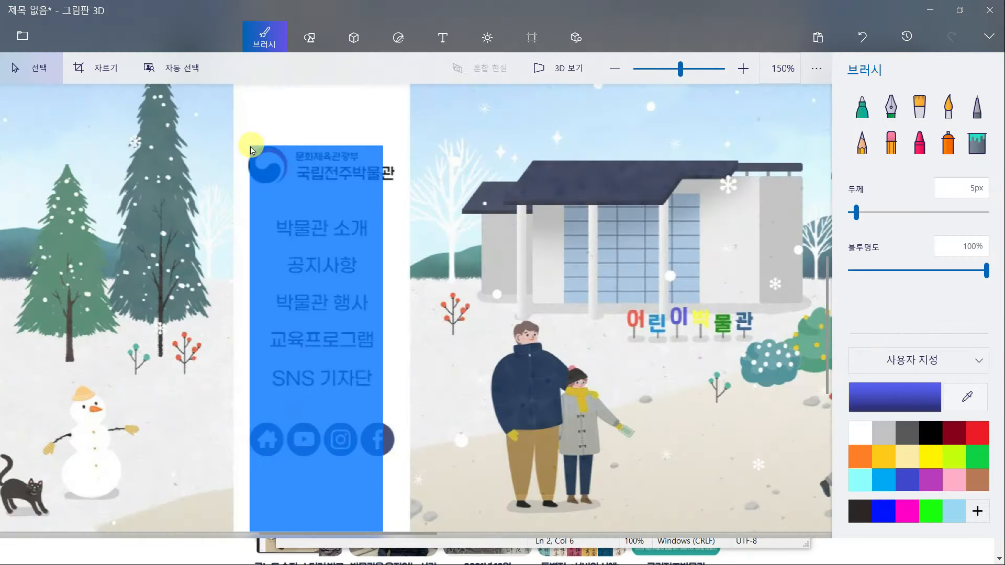
pyautogui.moveTo(252, 148); pyautogui.dragTo(385, 541)
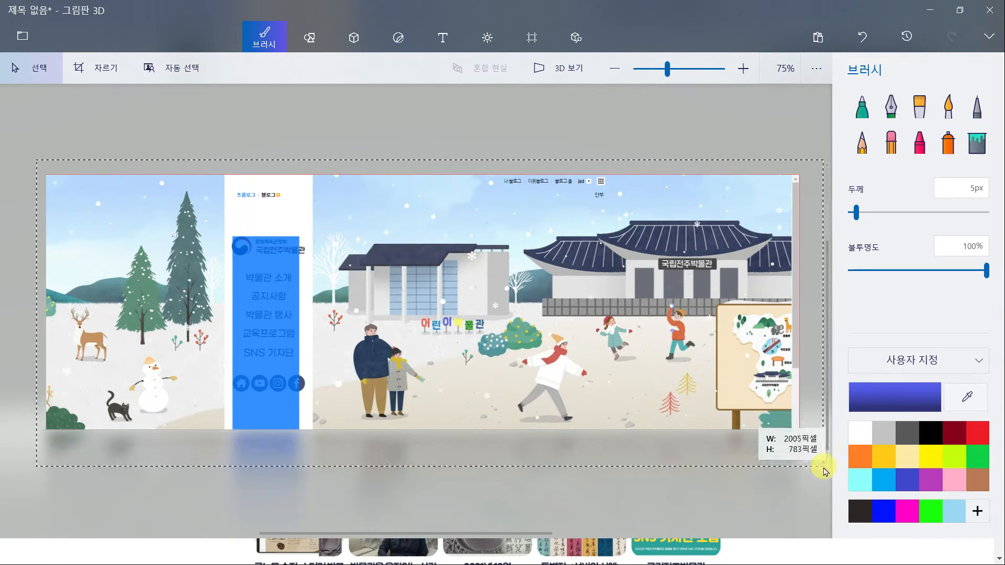
pyautogui.hotkey('ctrl', 'a')
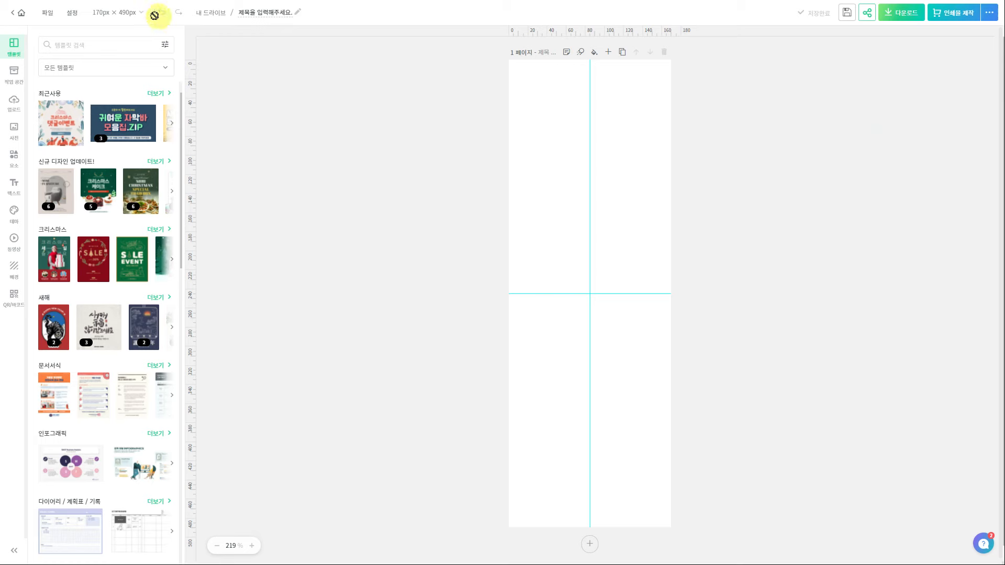
# Resize the MiriCanvas page to a custom 2000 × 650
pyautogui.click(139, 12)
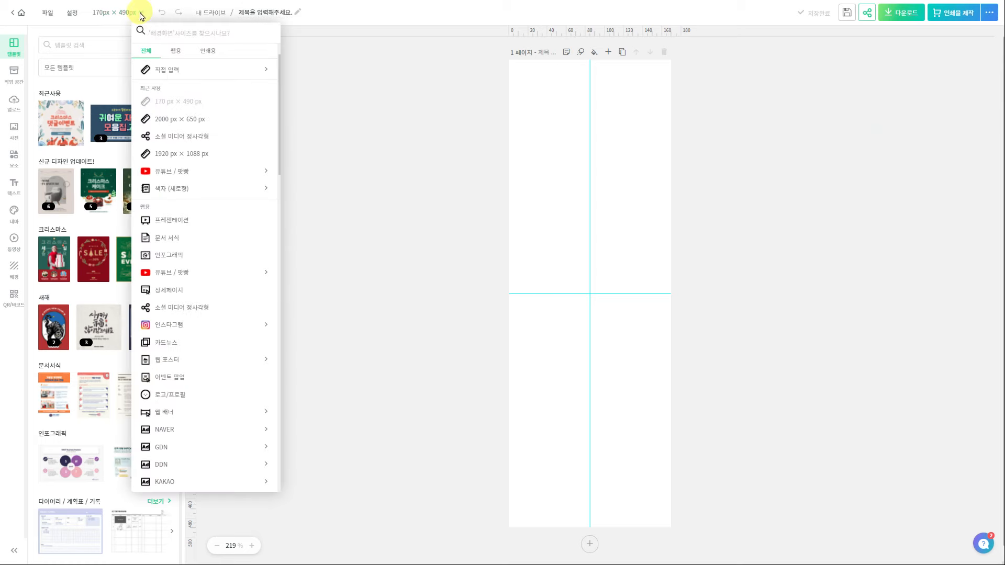
pyautogui.click(179, 73)
pyautogui.moveTo(173, 87); pyautogui.dragTo(55, 87)
pyautogui.write('2000')
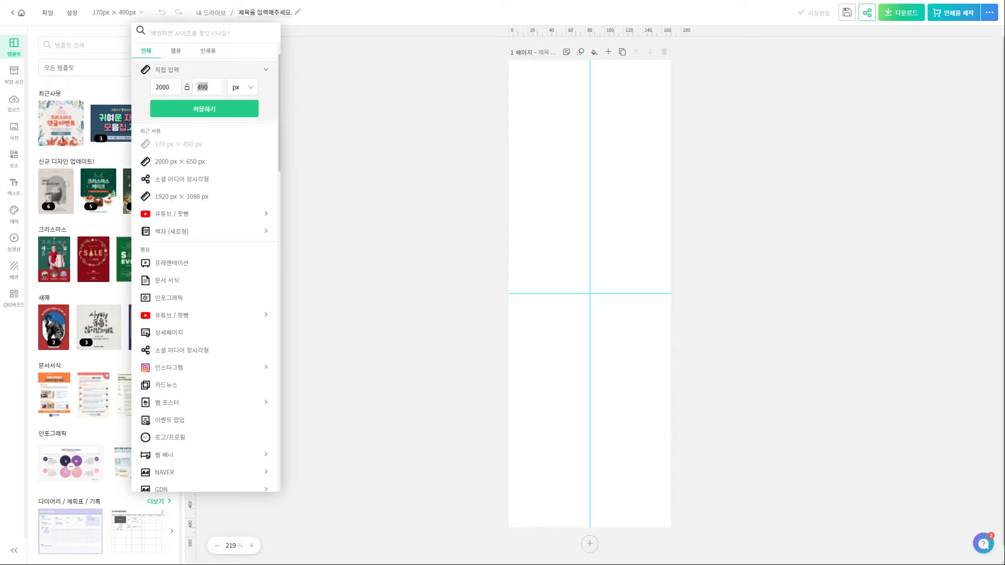
pyautogui.press('BackSpace')
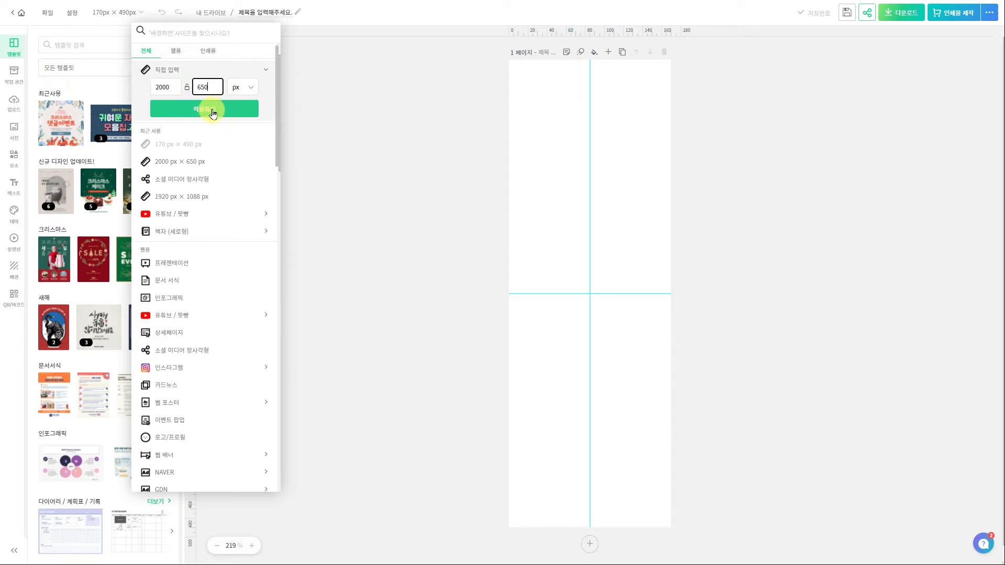
pyautogui.click(212, 110)
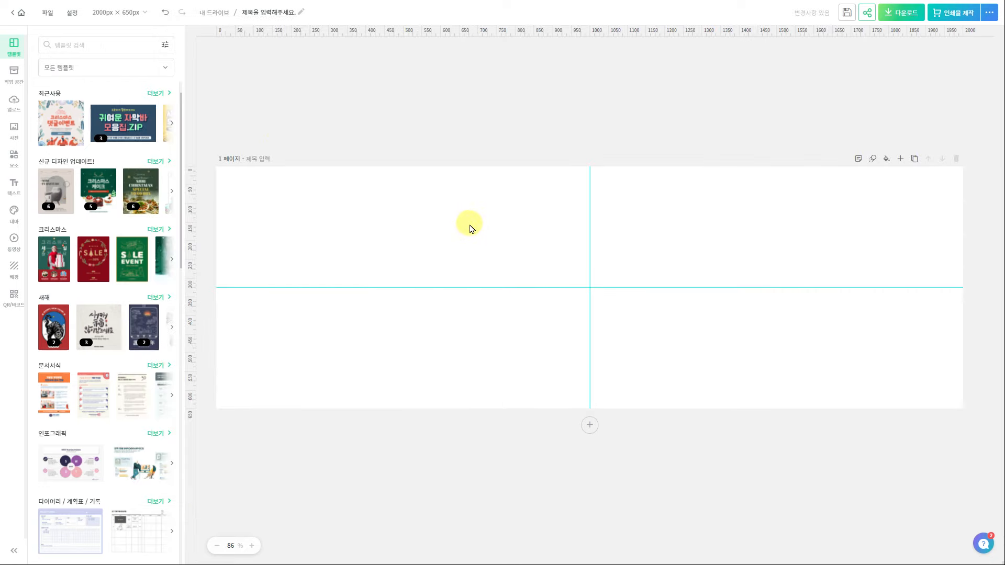
# Paste the cropped banner screenshot and stretch it to fill the whole page
pyautogui.hotkey('ctrl', 'v')
pyautogui.moveTo(662, 264); pyautogui.dragTo(914, 99)
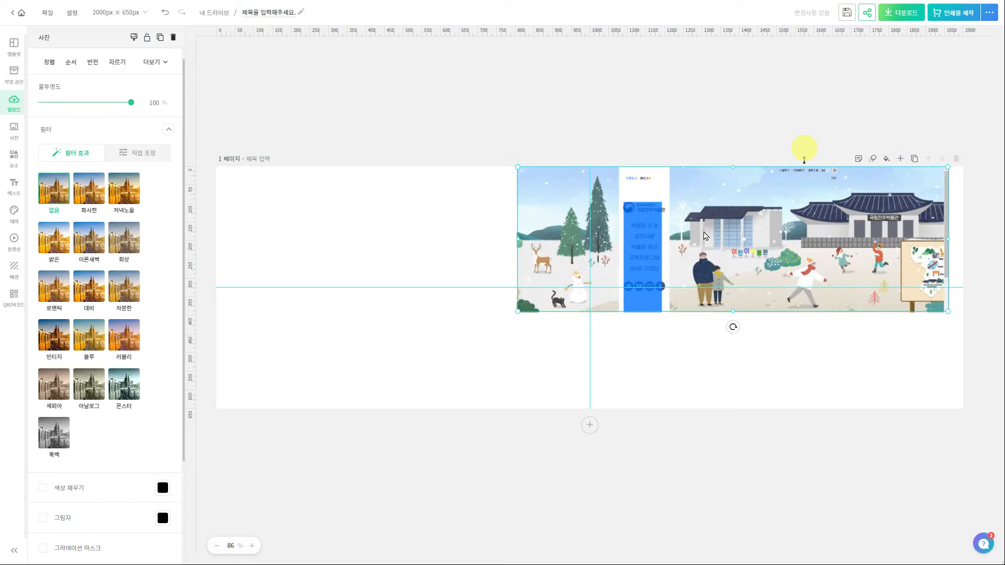
pyautogui.moveTo(521, 310); pyautogui.dragTo(259, 460)
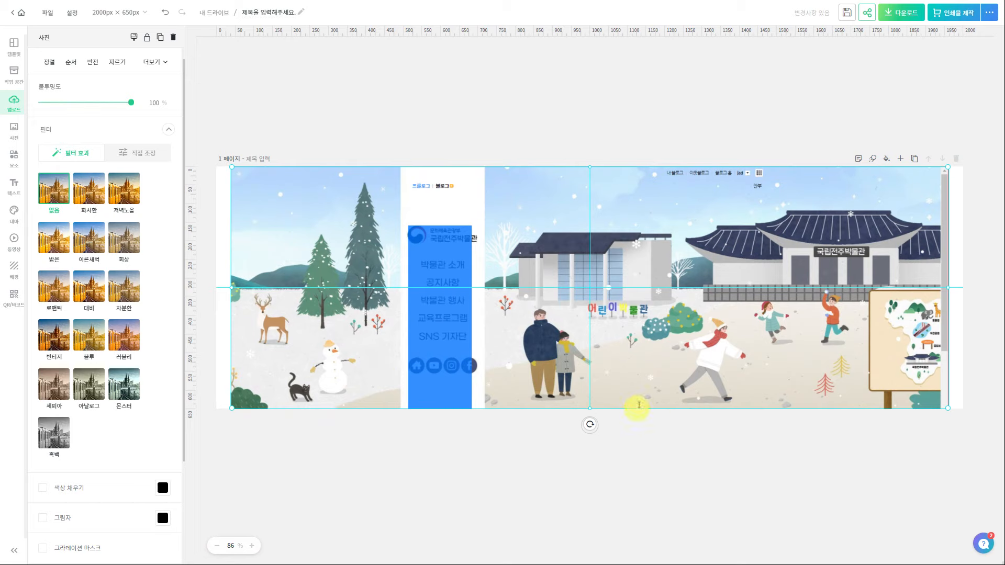
pyautogui.scroll(4, 644, 402)
pyautogui.hscroll(4, 670, 512)
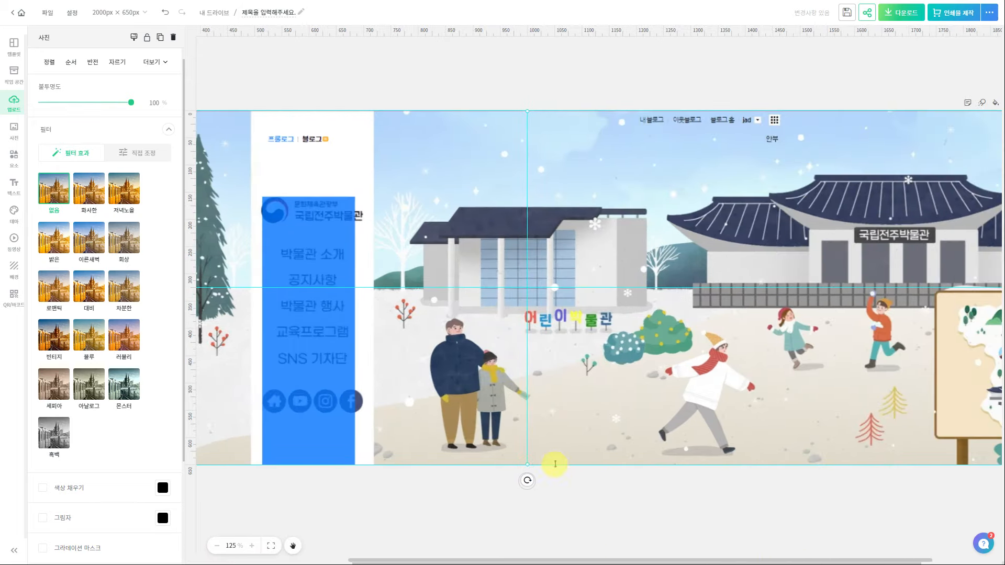
pyautogui.scroll(3, 573, 471)
pyautogui.scroll(-1, 605, 471)
pyautogui.scroll(-5, 646, 359)
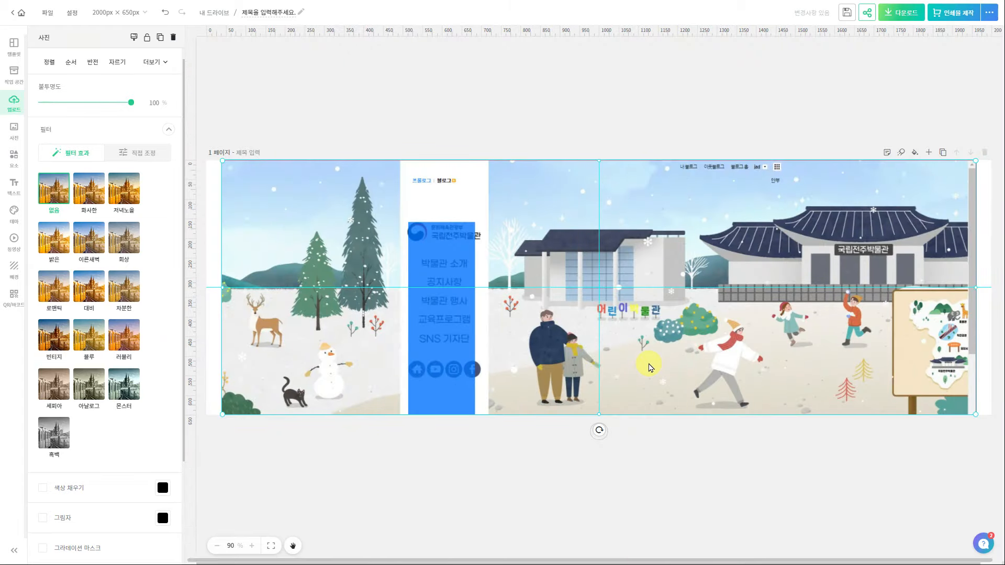
pyautogui.press('Right')
pyautogui.press('Right')
pyautogui.press('Right')
pyautogui.press('Right')
pyautogui.press('Right')
pyautogui.press('Right')
pyautogui.press('Right')
pyautogui.press('Right')
pyautogui.press('Right')
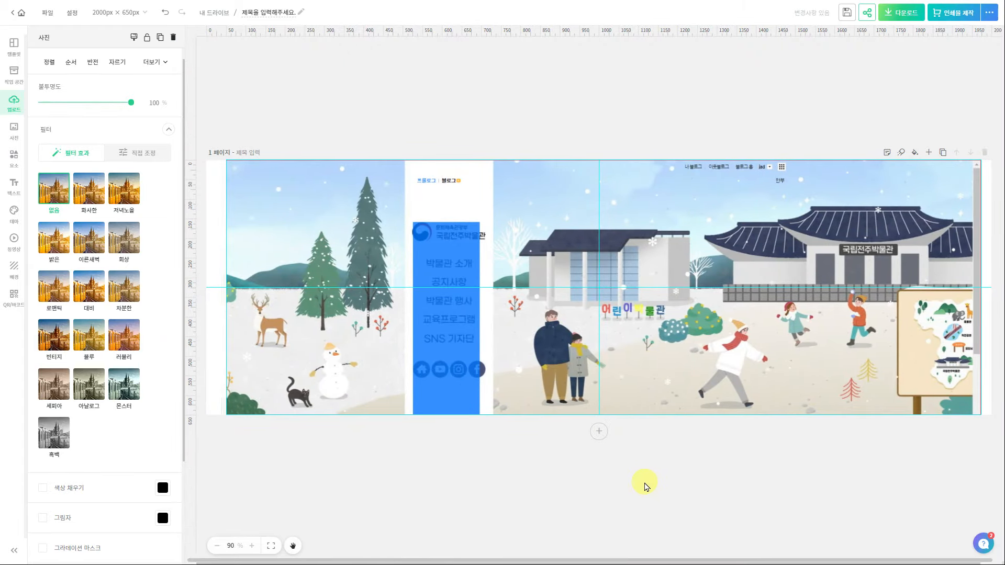
pyautogui.click(513, 456)
# Fade the banner image to about 60% opacity
pyautogui.rightClick(769, 362)
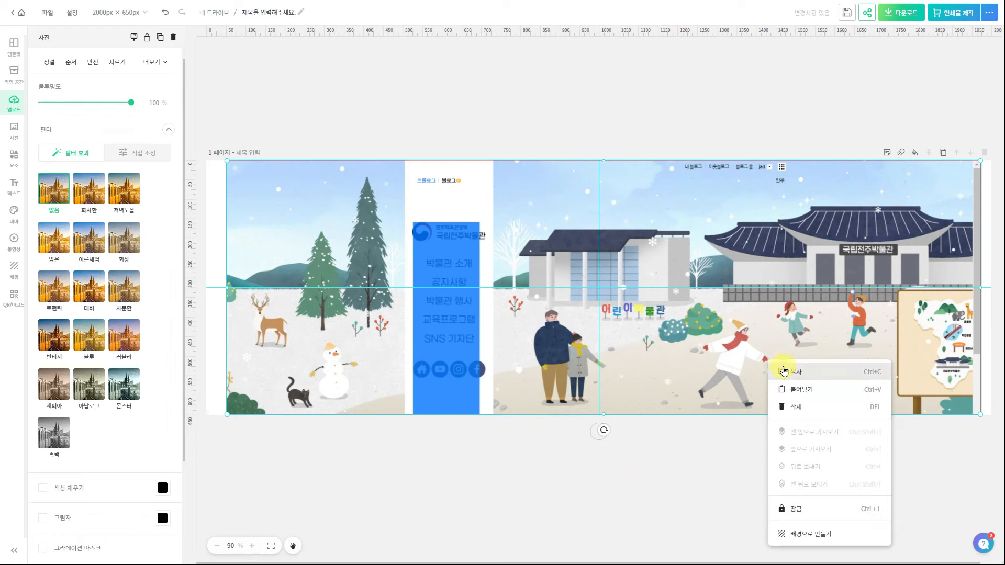
pyautogui.moveTo(129, 107); pyautogui.dragTo(97, 108)
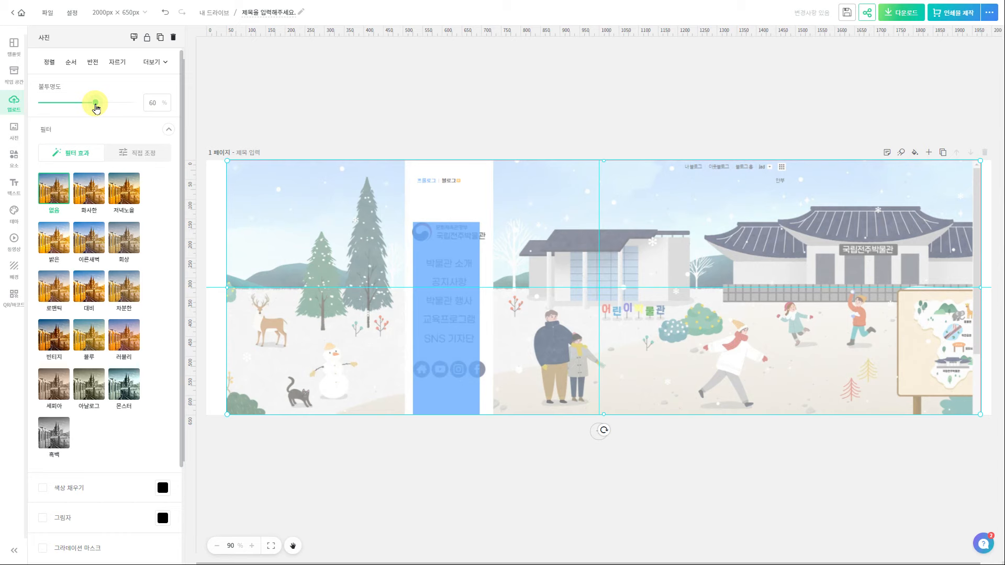
pyautogui.rightClick(762, 329)
pyautogui.click(769, 471)
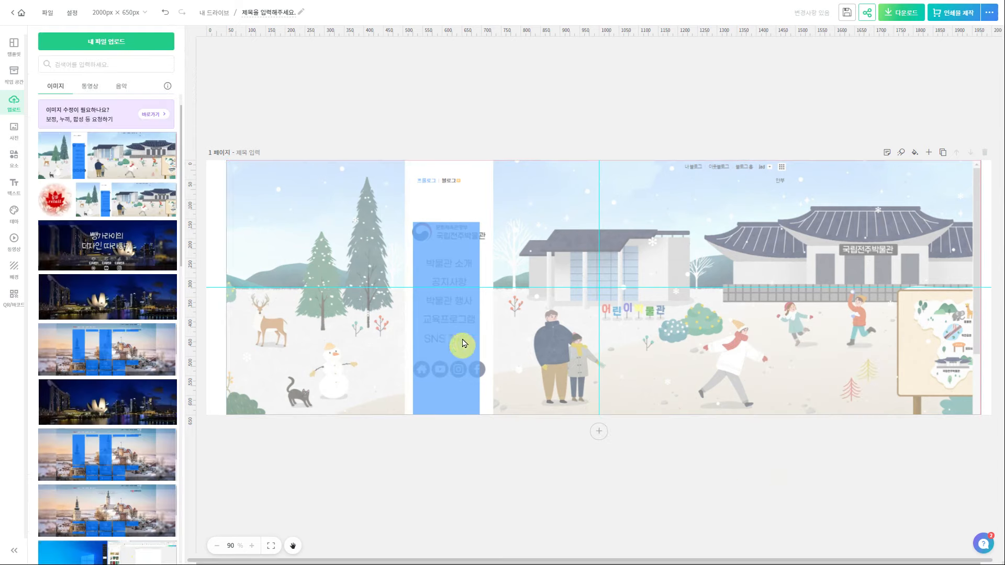
# Add the GD retail logo, shrink it, and place it on the menu column
pyautogui.click(52, 199)
pyautogui.moveTo(599, 288); pyautogui.dragTo(576, 272)
pyautogui.moveTo(652, 195); pyautogui.dragTo(550, 296)
pyautogui.moveTo(526, 325); pyautogui.dragTo(449, 221)
# Add the 여기어때 잘난체 heading without its subtext, shrunk onto the sidebar
pyautogui.click(58, 343)
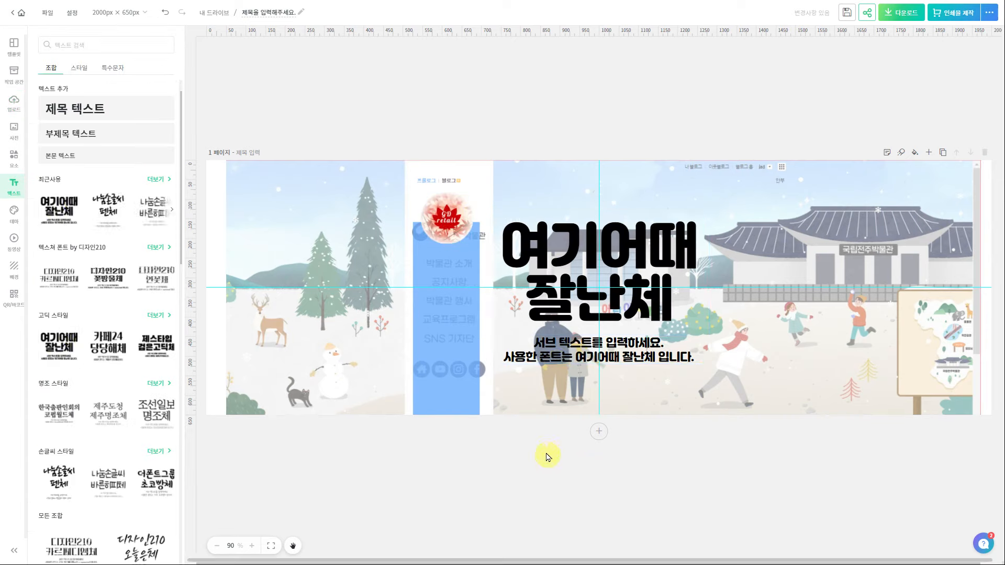
pyautogui.click(557, 365)
pyautogui.click(109, 366)
pyautogui.click(579, 358)
pyautogui.press('Delete')
pyautogui.click(602, 293)
pyautogui.moveTo(709, 335); pyautogui.dragTo(538, 237)
pyautogui.moveTo(514, 229); pyautogui.dragTo(448, 272)
# Type the 디자인 menu lines, tightening line spacing and widening letter spacing
pyautogui.press('Return')
pyautogui.write('디자인2')
pyautogui.press('Return')
pyautogui.write('딮')
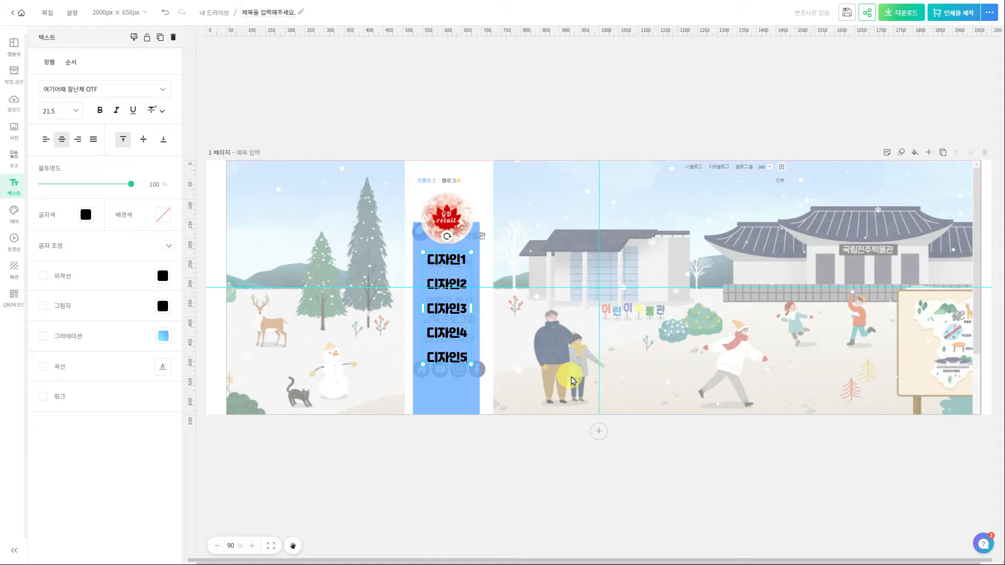
pyautogui.click(50, 245)
pyautogui.moveTo(67, 321)
pyautogui.mouseDown()
pyautogui.moveTo(34, 314)
pyautogui.moveTo(54, 330)
pyautogui.mouseUp()
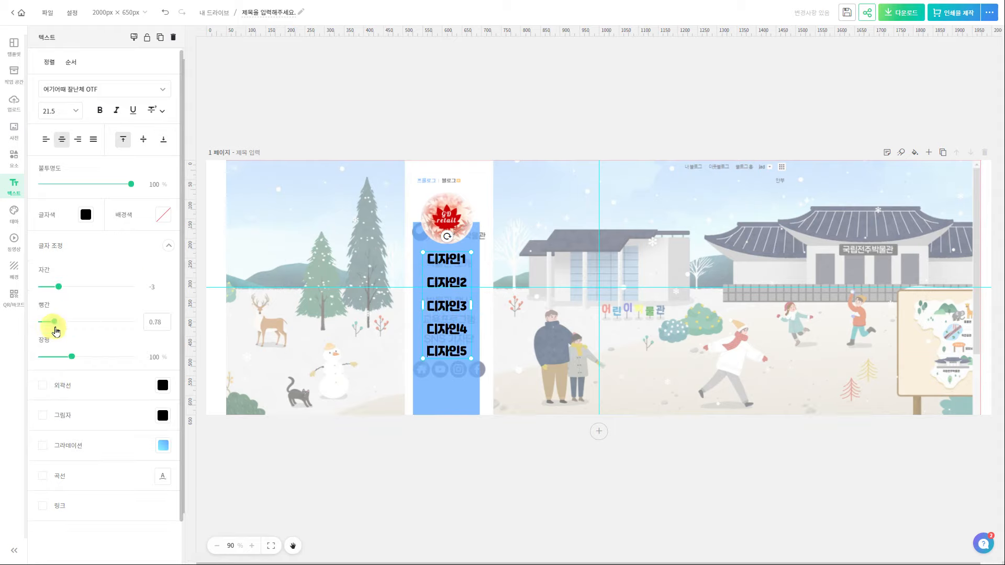
pyautogui.click(61, 287)
pyautogui.click(494, 464)
pyautogui.click(450, 318)
pyautogui.click(460, 452)
# Add a red YouTube play-button icon, shrunk and placed below 디자인5
pyautogui.click(108, 43)
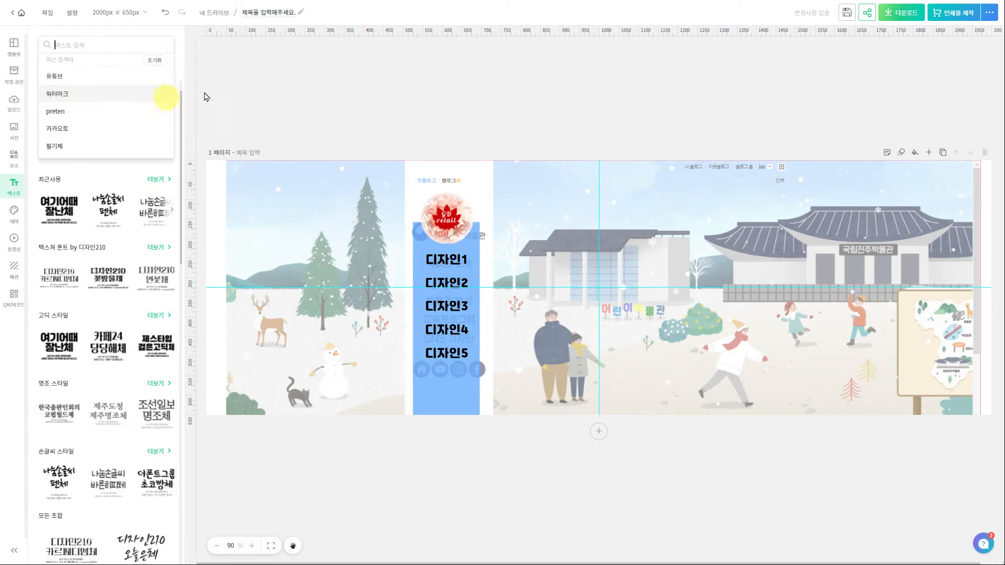
pyautogui.click(14, 159)
pyautogui.click(101, 73)
pyautogui.click(112, 47)
pyautogui.write('유튜브')
pyautogui.press('Return')
pyautogui.click(153, 163)
pyautogui.click(163, 132)
pyautogui.click(287, 308)
pyautogui.click(287, 302)
pyautogui.moveTo(675, 213); pyautogui.dragTo(542, 346)
pyautogui.moveTo(532, 355); pyautogui.dragTo(424, 380)
pyautogui.click(461, 445)
# Add an Instagram icon beside the play button
pyautogui.doubleClick(105, 44)
pyautogui.write('인스타그램')
pyautogui.press('Return')
pyautogui.click(59, 163)
pyautogui.moveTo(674, 213); pyautogui.dragTo(450, 379)
pyautogui.click(460, 445)
# Add a pure-blue circled hashtag icon beside the Instagram icon
pyautogui.doubleClick(97, 43)
pyautogui.write('샵')
pyautogui.press('Return')
pyautogui.click(60, 442)
pyautogui.click(620, 324)
pyautogui.click(163, 132)
pyautogui.click(262, 268)
pyautogui.click(178, 174)
pyautogui.click(286, 175)
pyautogui.click(248, 301)
pyautogui.click(461, 456)
pyautogui.click(666, 314)
pyautogui.moveTo(674, 213); pyautogui.dragTo(478, 393)
pyautogui.scroll(4, 478, 393)
pyautogui.moveTo(818, 478); pyautogui.dragTo(808, 472)
pyautogui.scroll(-2, 705, 462)
# Add a grey rectangle 211 px wide spanning the page height, with slightly lowered opacity
pyautogui.click(14, 159)
pyautogui.click(48, 84)
pyautogui.click(59, 205)
pyautogui.moveTo(725, 234); pyautogui.dragTo(562, 163)
pyautogui.moveTo(692, 216); pyautogui.dragTo(596, 218)
pyautogui.moveTo(540, 322); pyautogui.dragTo(543, 463)
pyautogui.moveTo(563, 220); pyautogui.dragTo(562, 217)
pyautogui.moveTo(131, 103); pyautogui.dragTo(124, 104)
# In the Layers list, move the 도형 layer beneath the logo and menu labels
pyautogui.scroll(-3, 636, 101)
pyautogui.hotkey('alt', 'l')
pyautogui.moveTo(918, 57); pyautogui.dragTo(917, 173)
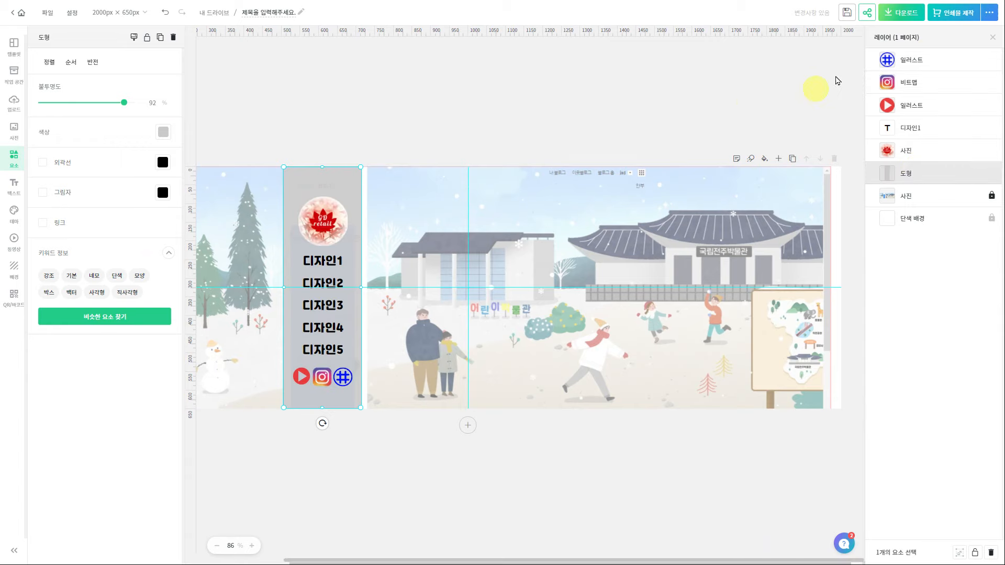
pyautogui.click(992, 38)
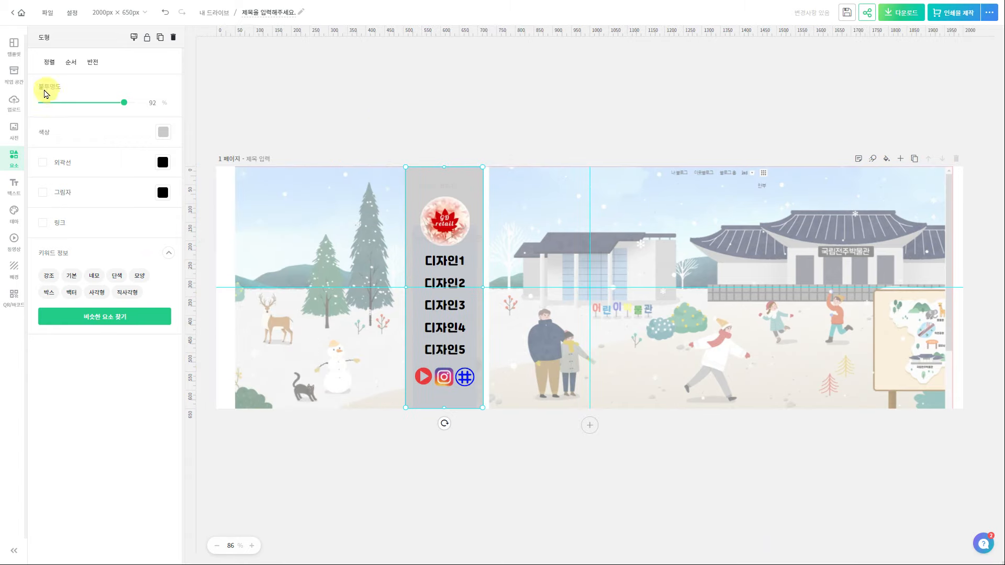
pyautogui.click(16, 128)
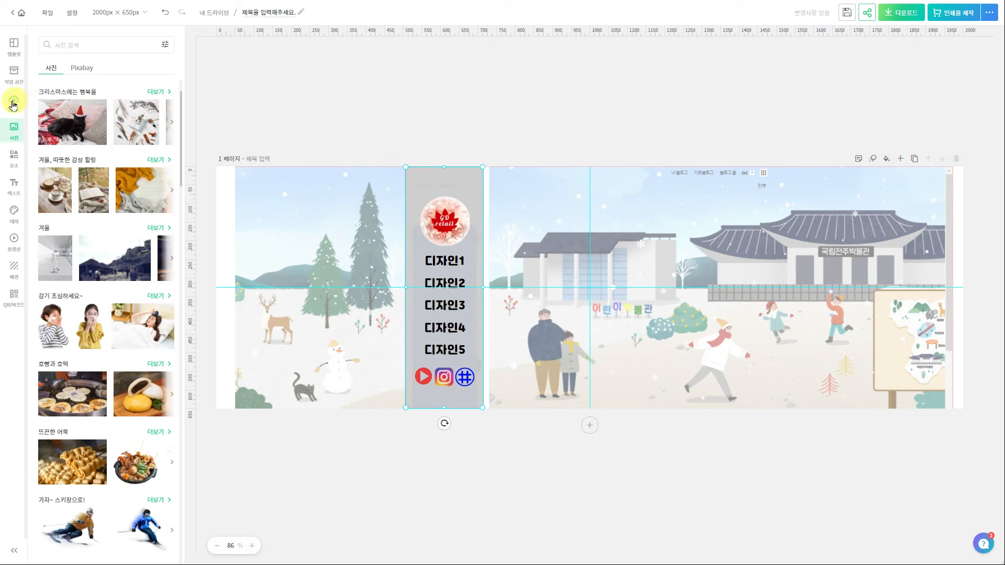
# Place the uploaded Singapore night-skyline photo, stretch it to fill the page, and send it behind the menu column
pyautogui.click(17, 101)
pyautogui.moveTo(101, 307); pyautogui.dragTo(576, 299)
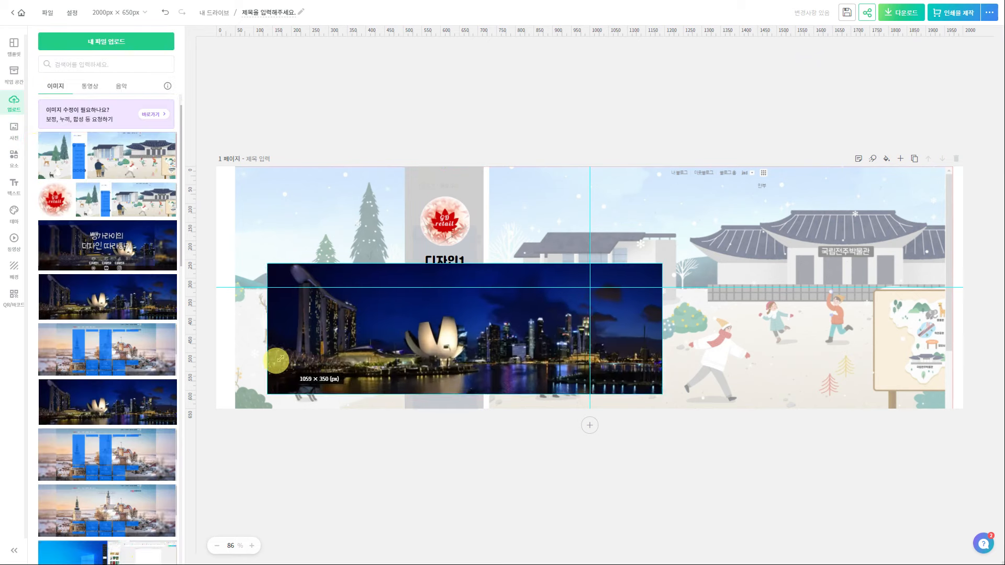
pyautogui.moveTo(662, 264); pyautogui.dragTo(946, 131)
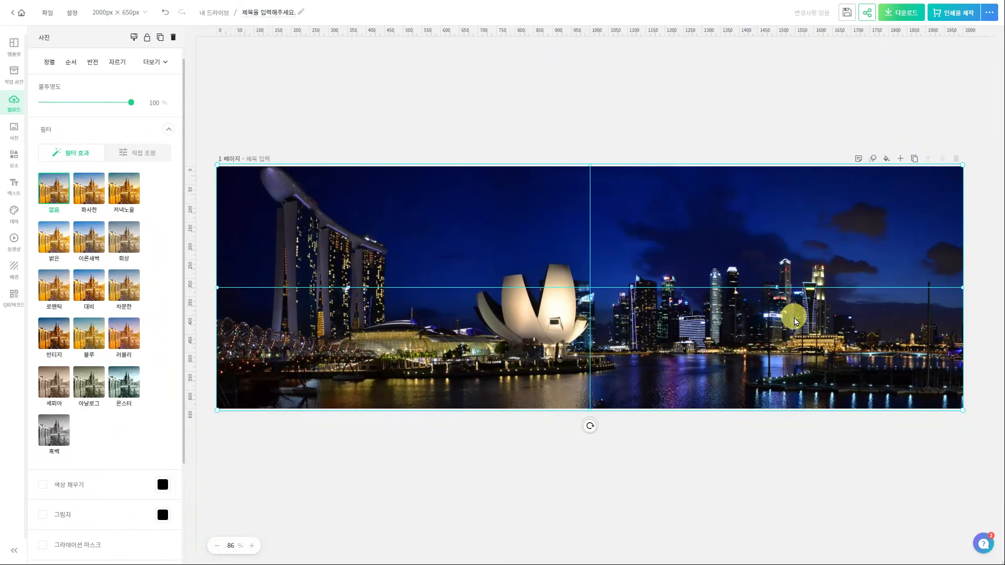
pyautogui.moveTo(924, 58); pyautogui.dragTo(913, 205)
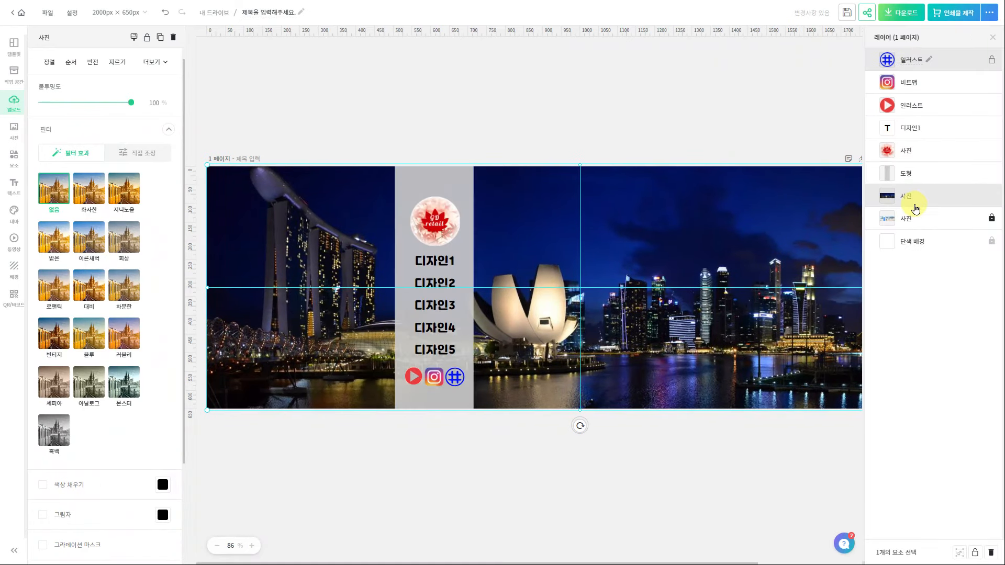
pyautogui.click(774, 126)
pyautogui.click(996, 39)
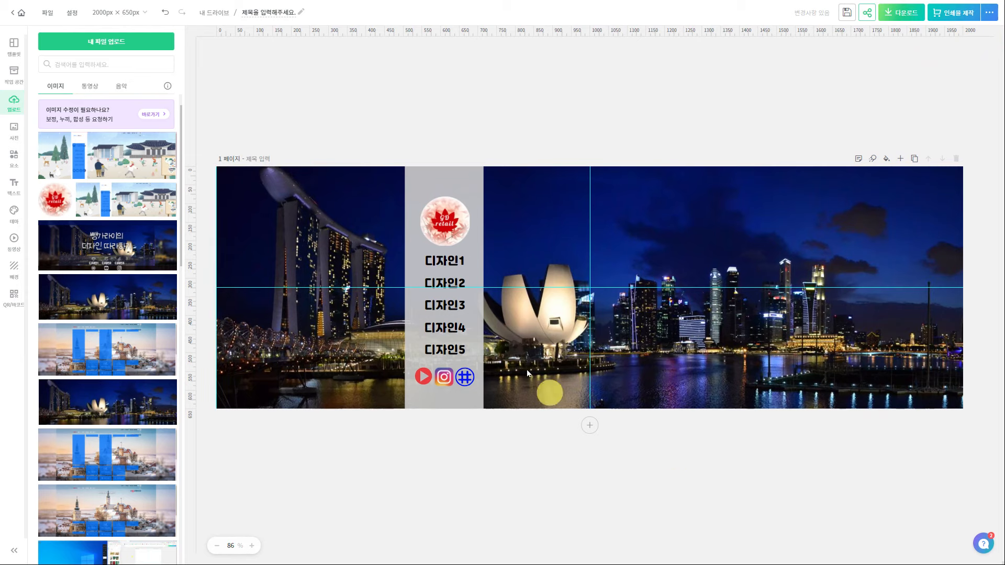
# Recolour the menu column near-white, sampled from the photo, and lower its opacity below 59
pyautogui.click(471, 197)
pyautogui.click(164, 132)
pyautogui.click(280, 369)
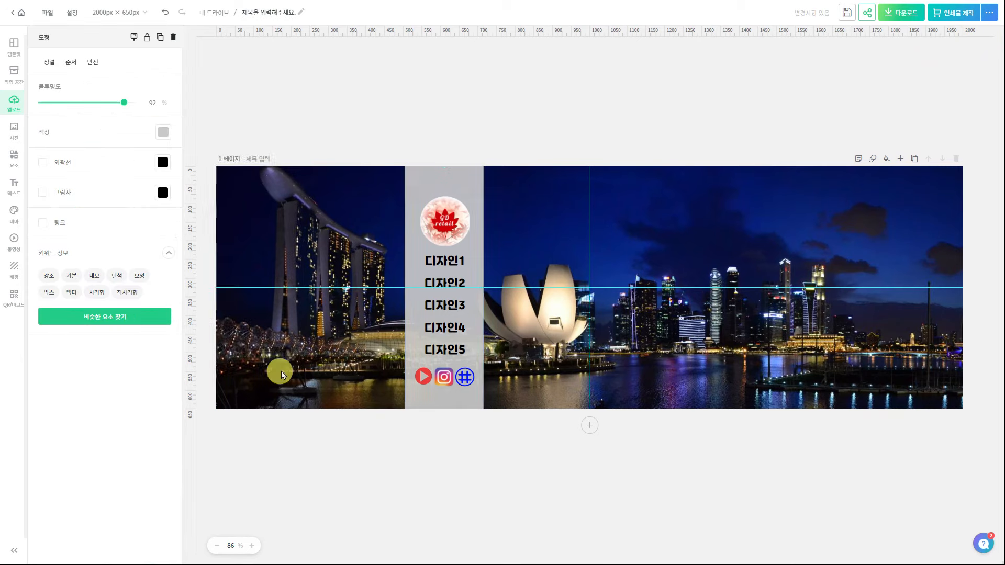
pyautogui.click(516, 316)
pyautogui.click(110, 104)
pyautogui.moveTo(111, 104); pyautogui.dragTo(95, 103)
pyautogui.click(163, 132)
pyautogui.click(279, 370)
pyautogui.click(392, 335)
pyautogui.click(280, 370)
pyautogui.click(519, 326)
pyautogui.moveTo(94, 103); pyautogui.dragTo(78, 103)
# Make the existing text white
pyautogui.click(445, 305)
pyautogui.click(86, 214)
pyautogui.click(118, 257)
pyautogui.click(396, 156)
# Add the 나눔손글씨 펜체 text combo, remove its subtitle, and make the title white
pyautogui.click(14, 186)
pyautogui.click(59, 347)
pyautogui.click(570, 247)
pyautogui.click(114, 506)
pyautogui.click(590, 254)
pyautogui.click(86, 214)
pyautogui.click(118, 258)
# Change the title to two lines, '뺑가라이와' and '디자인 따라하기', then resize and reposition it
pyautogui.moveTo(668, 332); pyautogui.dragTo(831, 347)
pyautogui.doubleClick(648, 273)
pyautogui.write('뺑가라이와')
pyautogui.press('Return')
pyautogui.write('디자인 따라하기')
pyautogui.moveTo(738, 340); pyautogui.dragTo(711, 331)
pyautogui.moveTo(804, 376); pyautogui.dragTo(732, 338)
pyautogui.moveTo(655, 297); pyautogui.dragTo(654, 317)
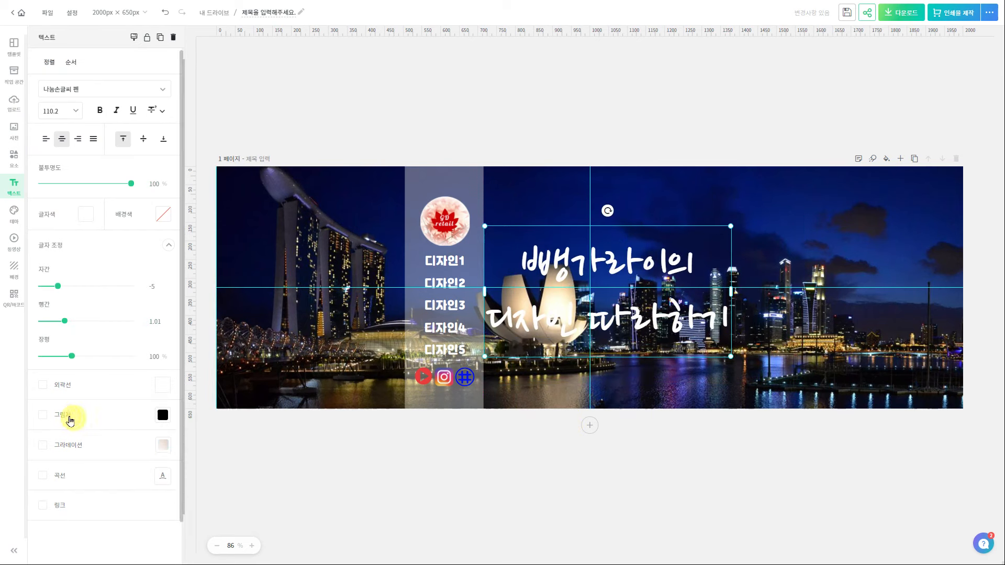
# Give the title a shadow and a black outline, then download the banner
pyautogui.click(63, 417)
pyautogui.scroll(-1, 124, 421)
pyautogui.click(42, 319)
pyautogui.click(161, 320)
pyautogui.click(179, 186)
pyautogui.click(498, 231)
pyautogui.click(909, 16)
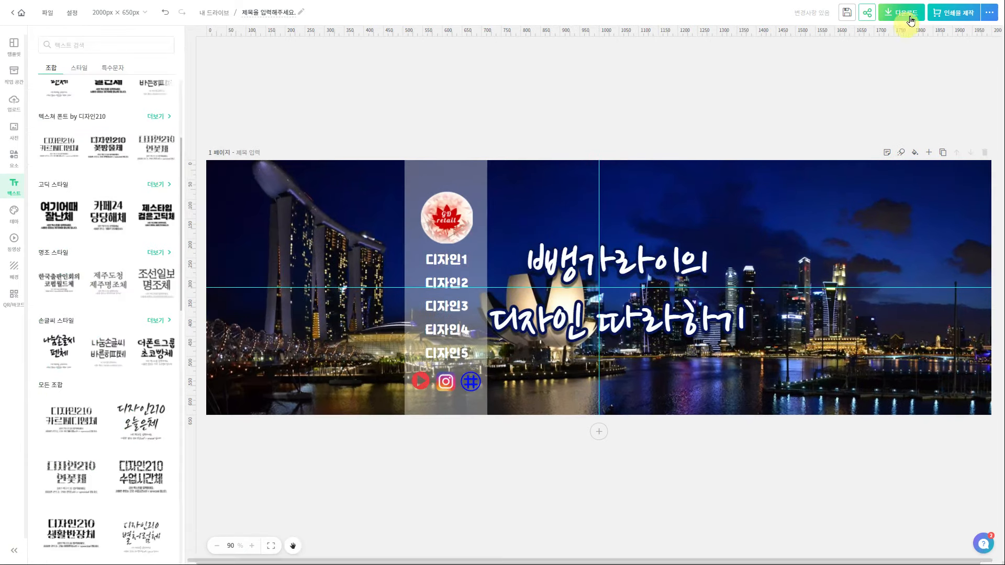
pyautogui.click(903, 236)
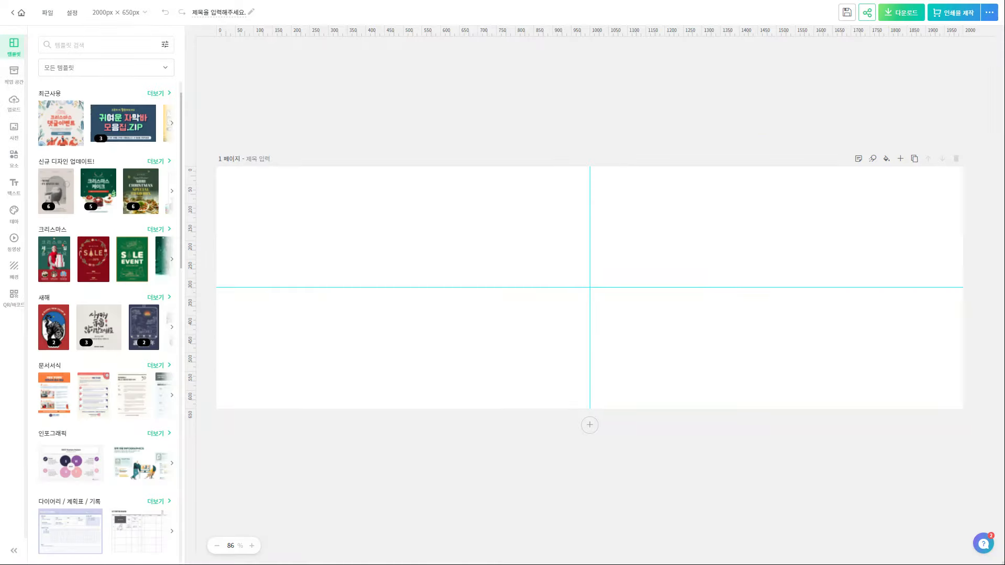
# Resize the canvas to a custom 170 × 490 px
pyautogui.click(142, 16)
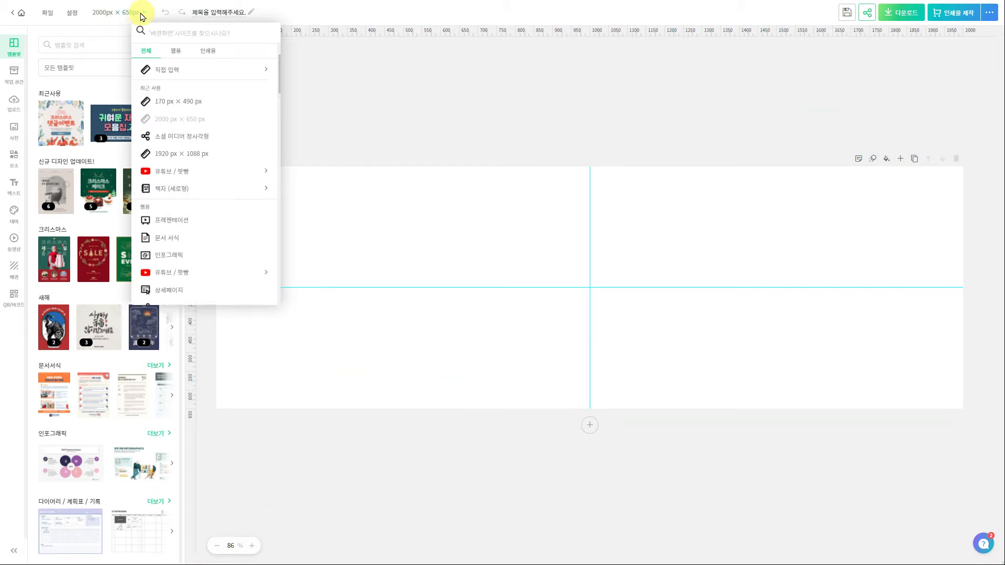
pyautogui.click(145, 69)
pyautogui.click(166, 89)
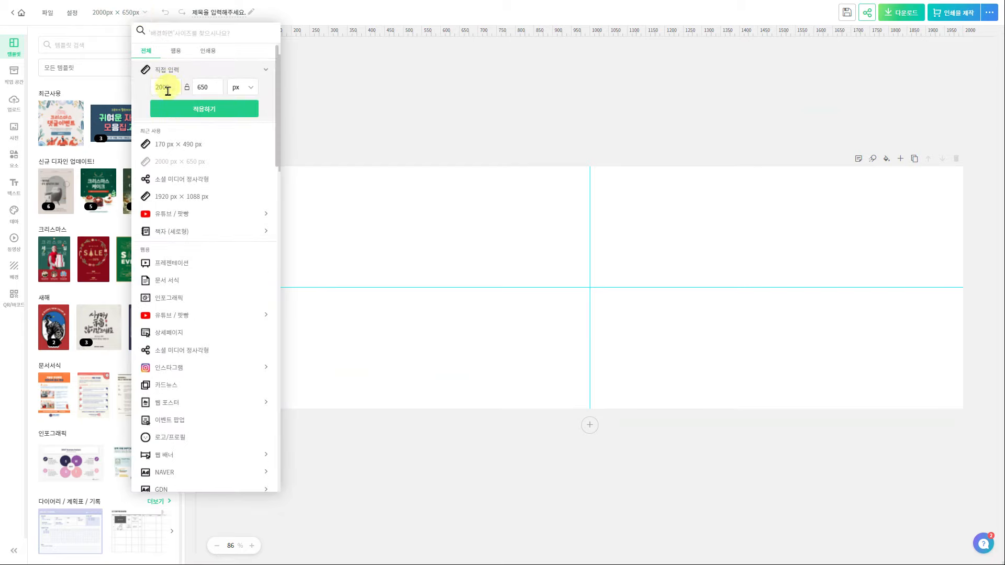
pyautogui.click(175, 143)
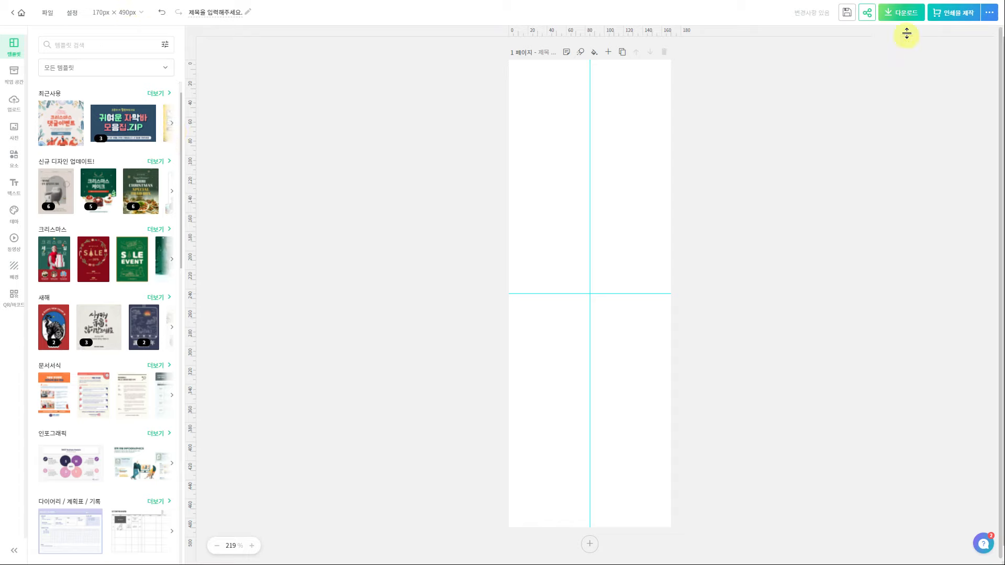
# Download the 170 × 490 image with a transparent background
pyautogui.click(904, 16)
pyautogui.click(800, 145)
pyautogui.click(824, 235)
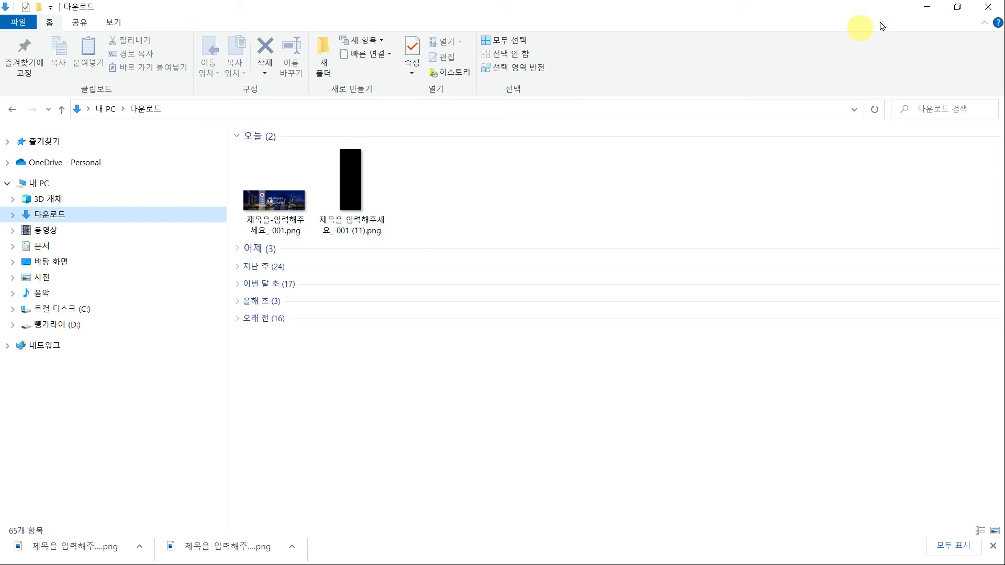
pyautogui.click(923, 13)
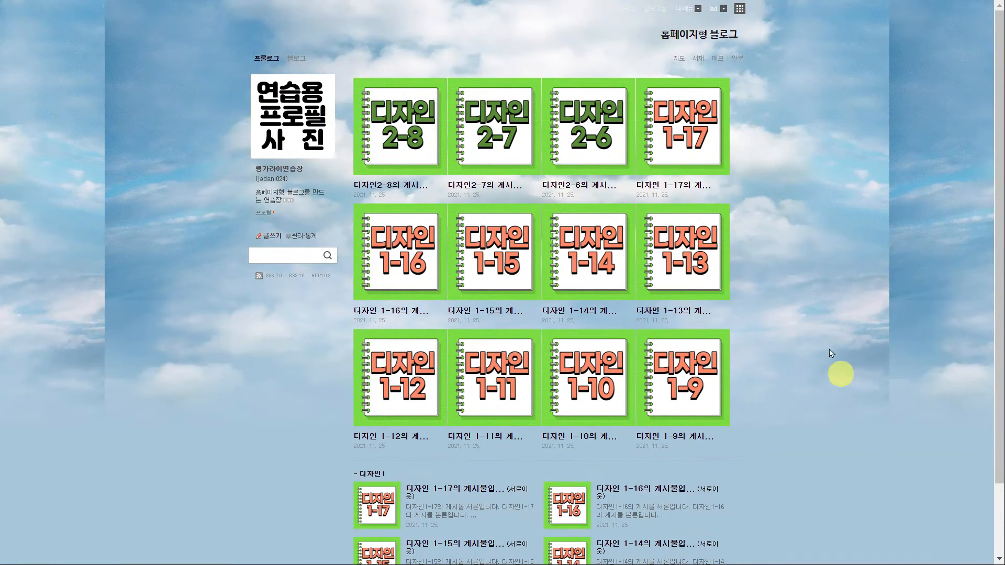
# Upload the wide banner PNG as the skin's top background in 세부 디자인 설정 and apply it
pyautogui.click(686, 8)
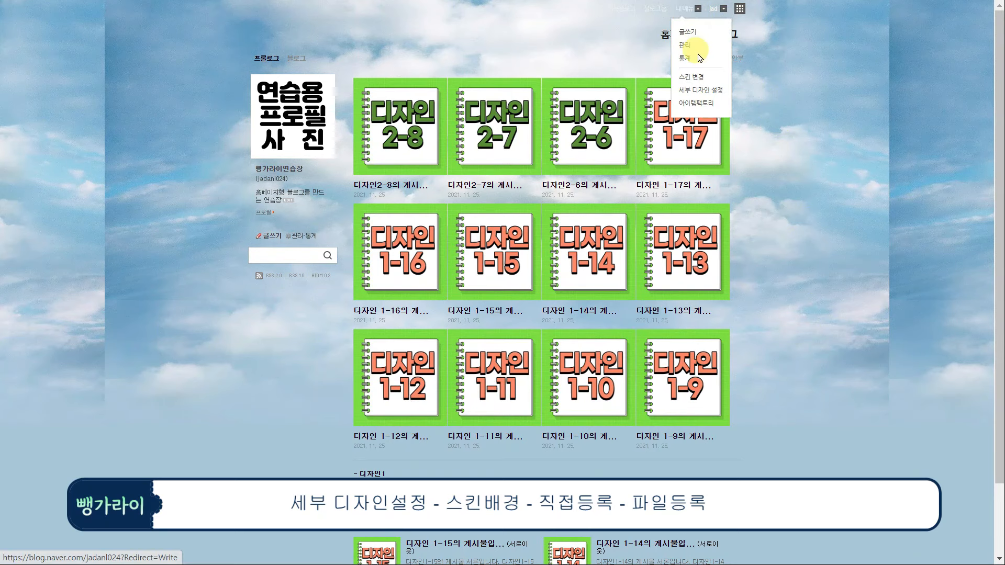
pyautogui.click(705, 92)
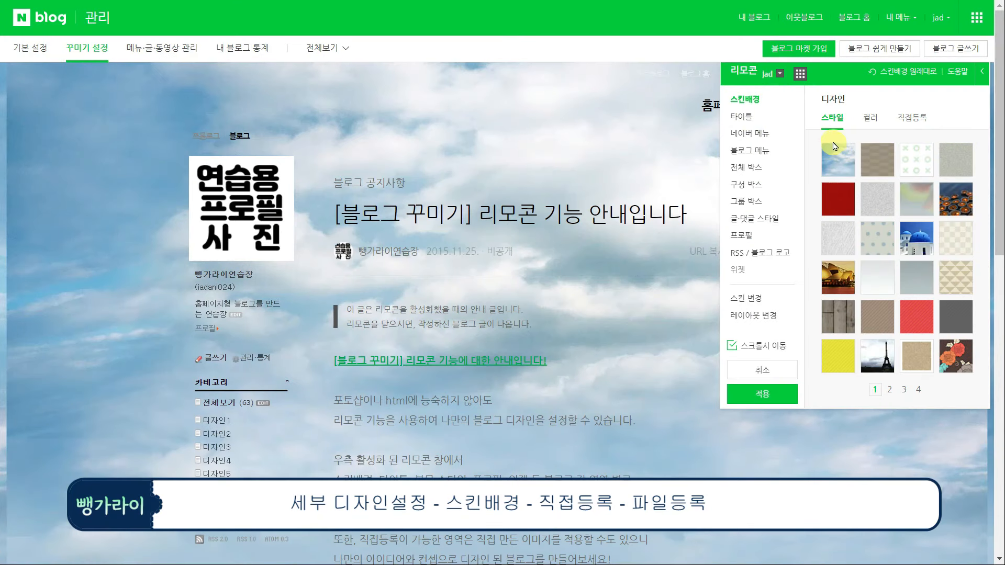
pyautogui.click(909, 118)
pyautogui.click(924, 174)
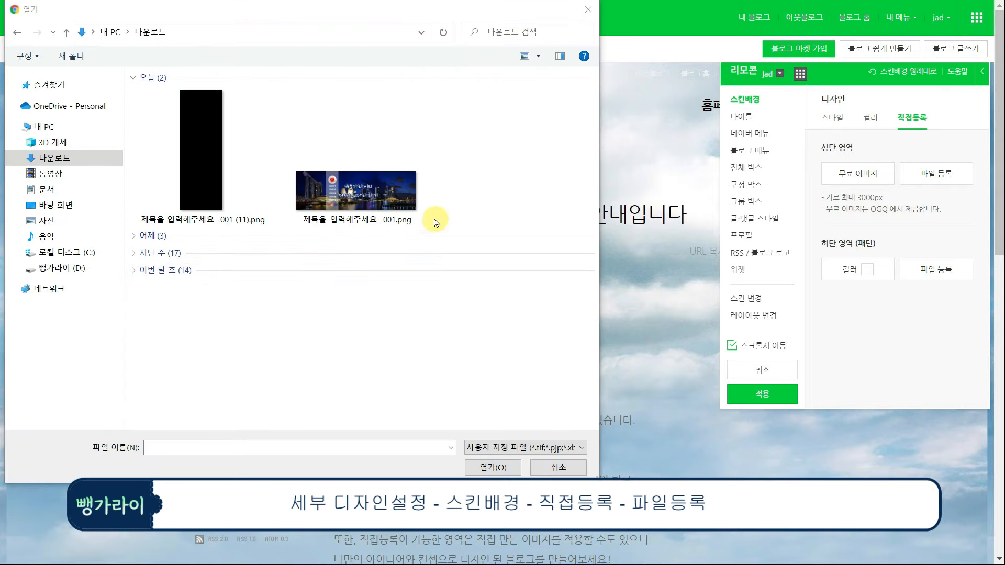
pyautogui.click(365, 214)
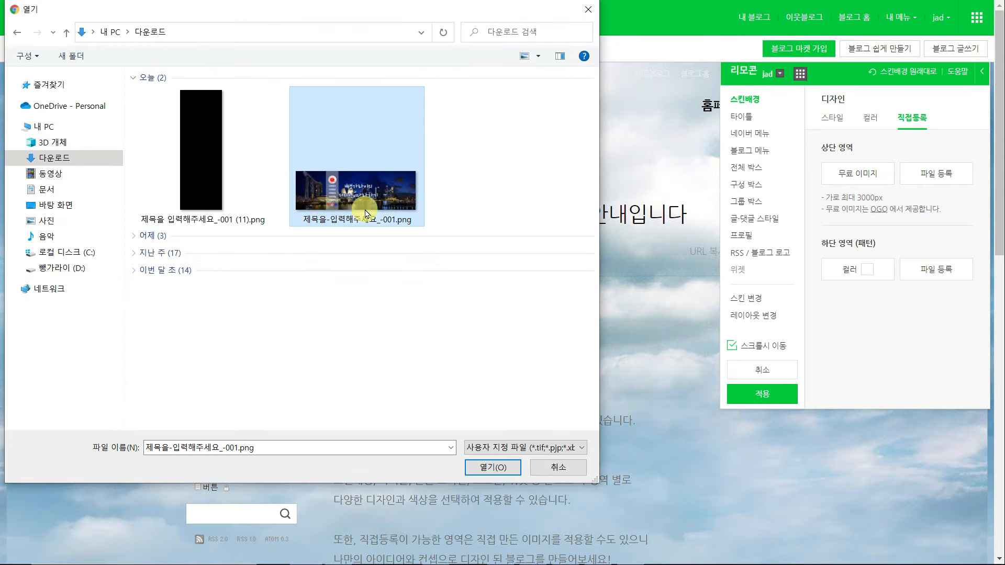
pyautogui.click(493, 468)
pyautogui.click(762, 394)
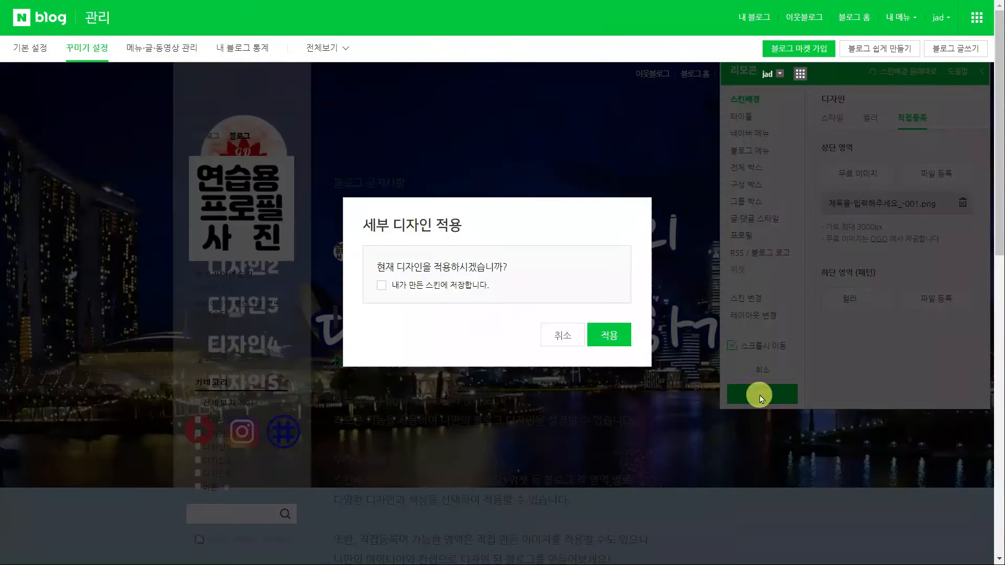
pyautogui.click(624, 344)
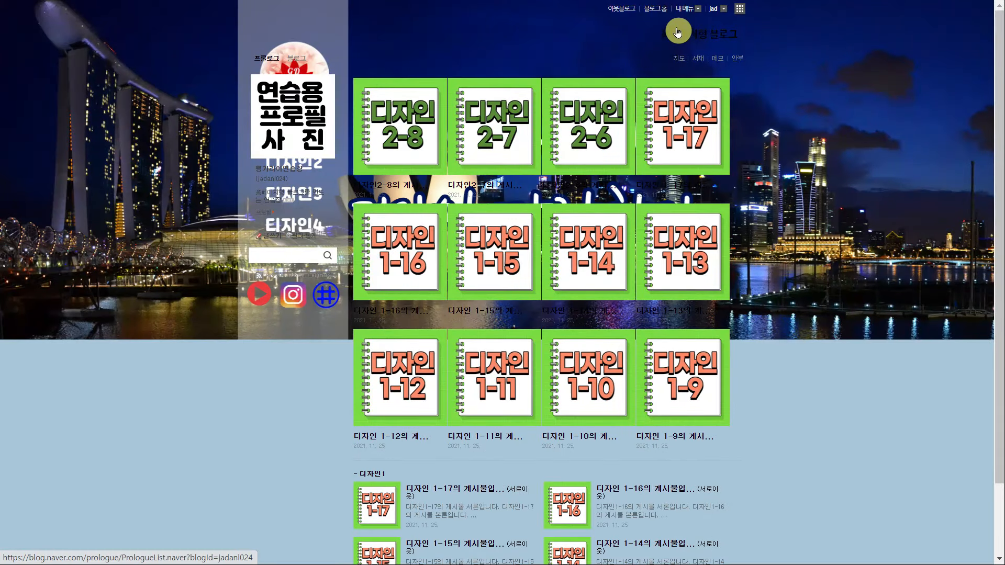
pyautogui.click(685, 9)
pyautogui.click(685, 44)
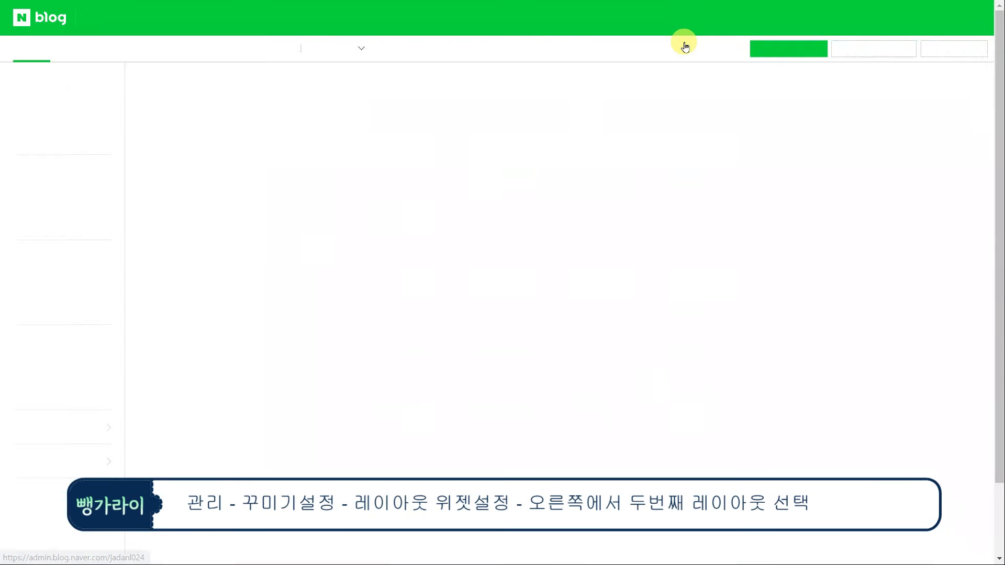
# Switch to the top-title layout with widgets in the bottom row under 레이아웃·위젯 설정
pyautogui.click(99, 46)
pyautogui.click(57, 172)
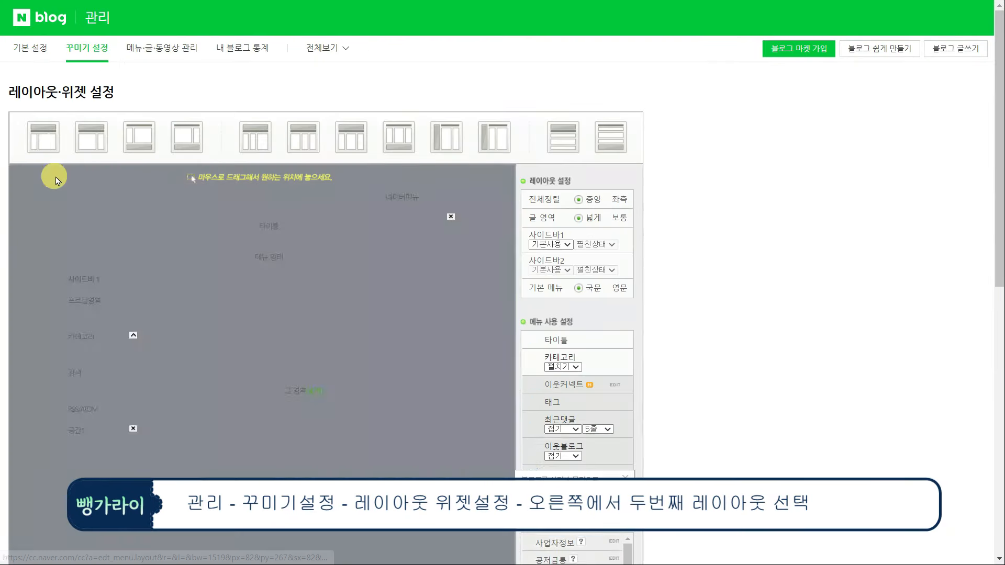
pyautogui.click(564, 138)
pyautogui.click(570, 101)
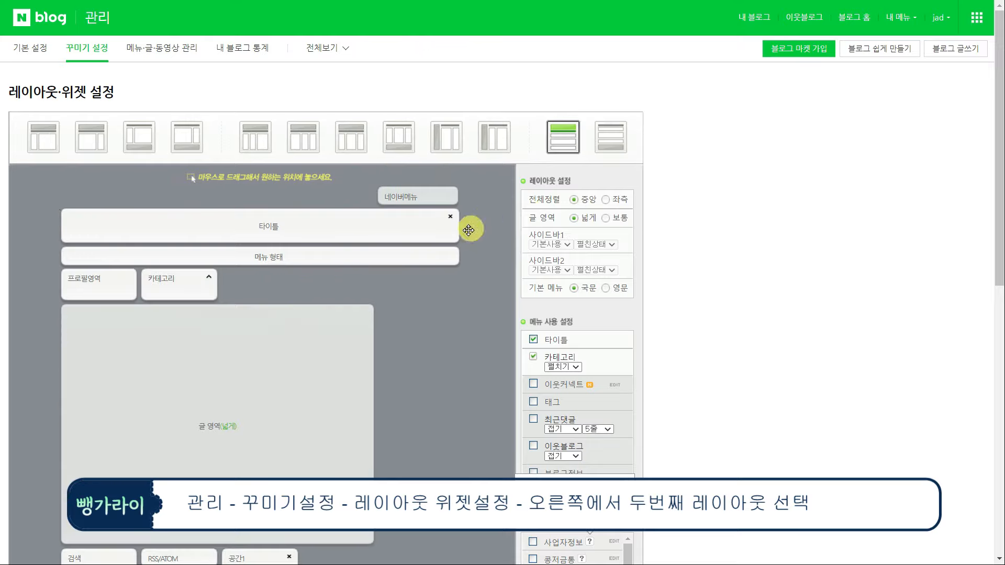
# Rearrange the widgets, moving 카테고리 into the second bottom slot beside 프로필영역
pyautogui.scroll(-1, 366, 230)
pyautogui.moveTo(89, 222)
pyautogui.mouseDown()
pyautogui.moveTo(59, 468)
pyautogui.moveTo(90, 233)
pyautogui.mouseUp()
pyautogui.scroll(2, 125, 225)
pyautogui.moveTo(92, 83); pyautogui.dragTo(158, 317)
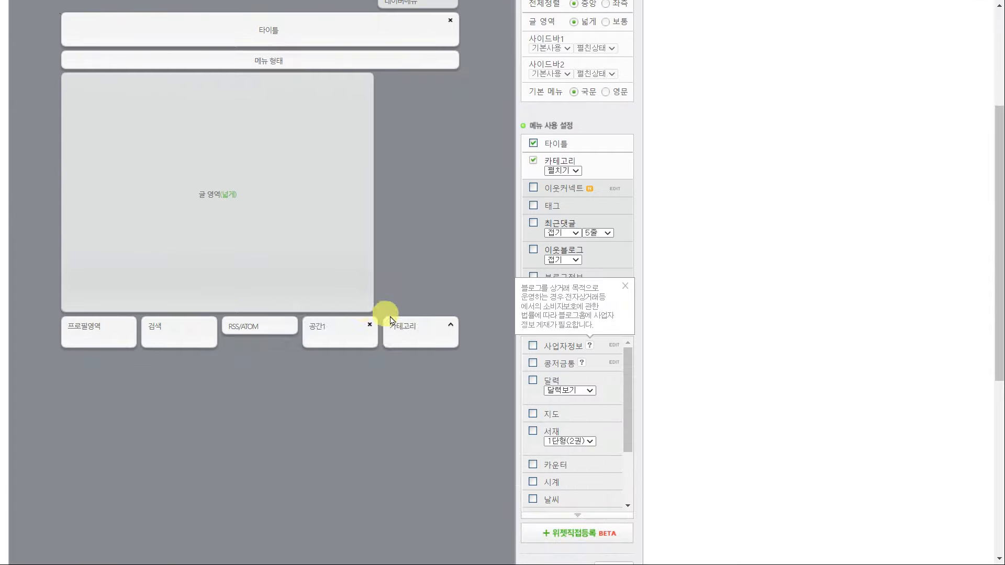
pyautogui.moveTo(386, 321); pyautogui.dragTo(173, 325)
pyautogui.scroll(3, 257, 306)
pyautogui.moveTo(283, 254); pyautogui.dragTo(299, 225)
pyautogui.scroll(-3, 539, 404)
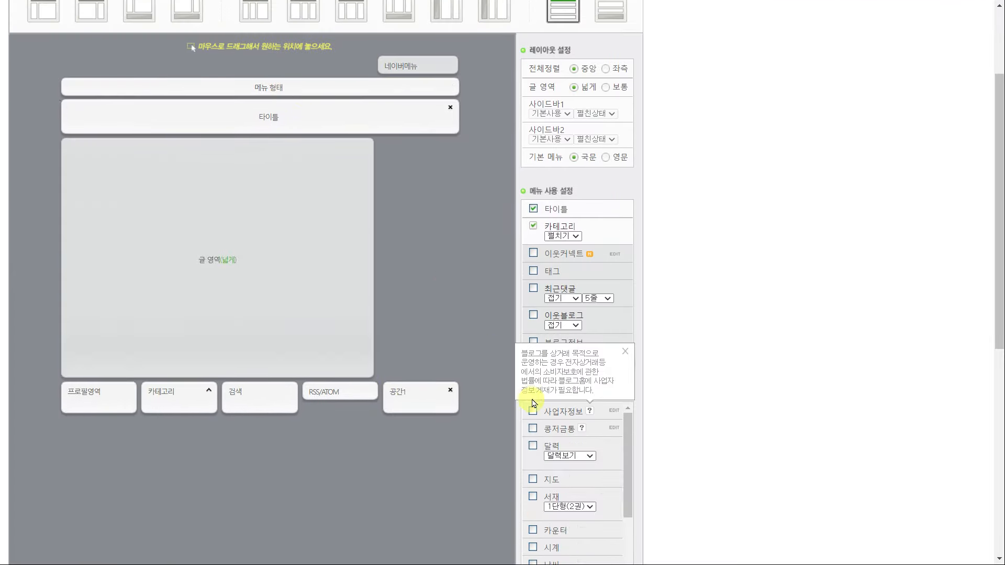
pyautogui.scroll(-2, 631, 364)
pyautogui.scroll(-3, 628, 439)
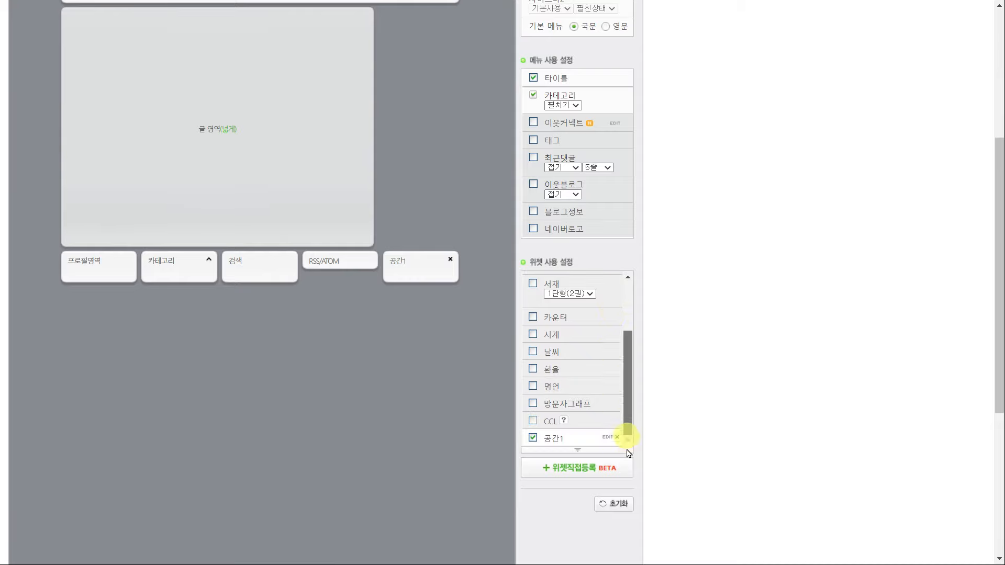
# Clear all of the code in the 공간1 widget
pyautogui.click(607, 438)
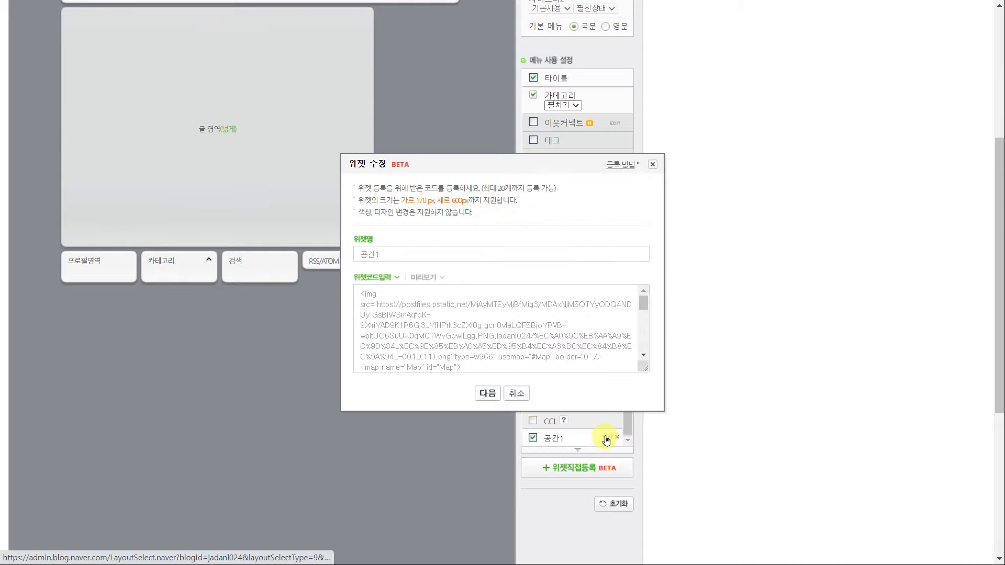
pyautogui.hotkey('ctrl', 'a')
pyautogui.press('Delete')
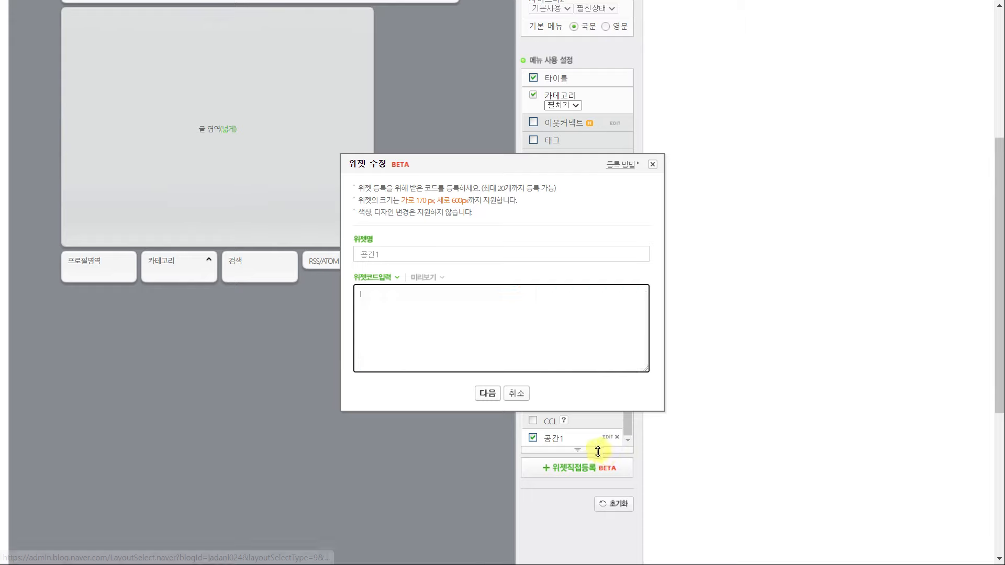
pyautogui.scroll(-1, 78, 209)
# Name the widget 버튼이미지 and paste in the table code with height changed from 600 to 490
pyautogui.click(518, 254)
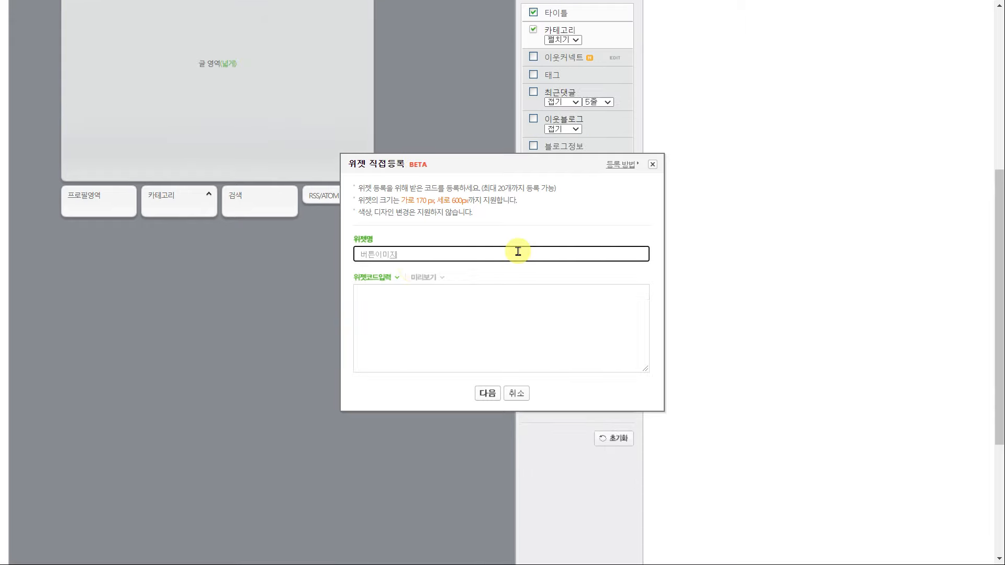
pyautogui.click(501, 336)
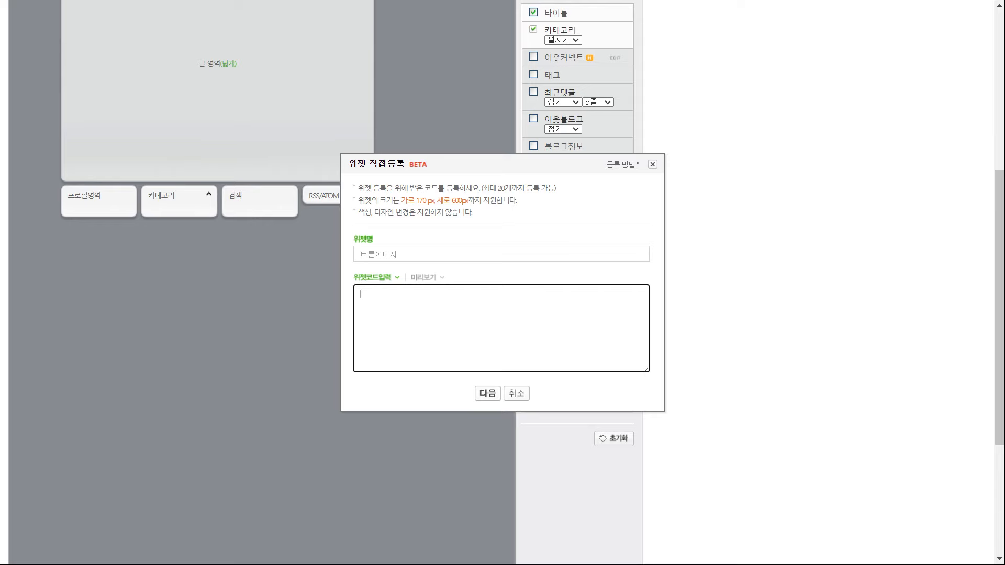
pyautogui.hotkey('alt', 'Tab')
pyautogui.moveTo(556, 256); pyautogui.dragTo(371, 218)
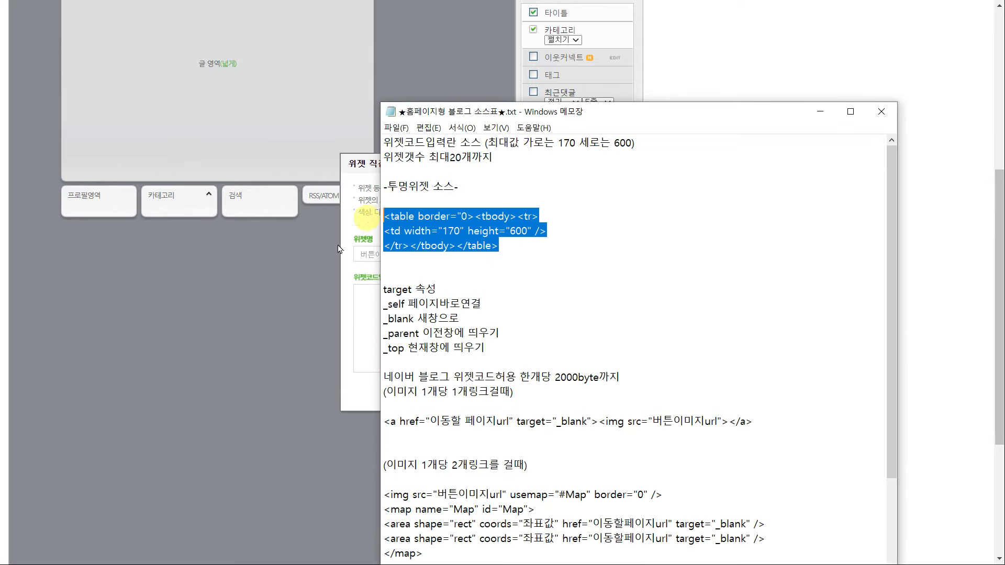
pyautogui.click(509, 232)
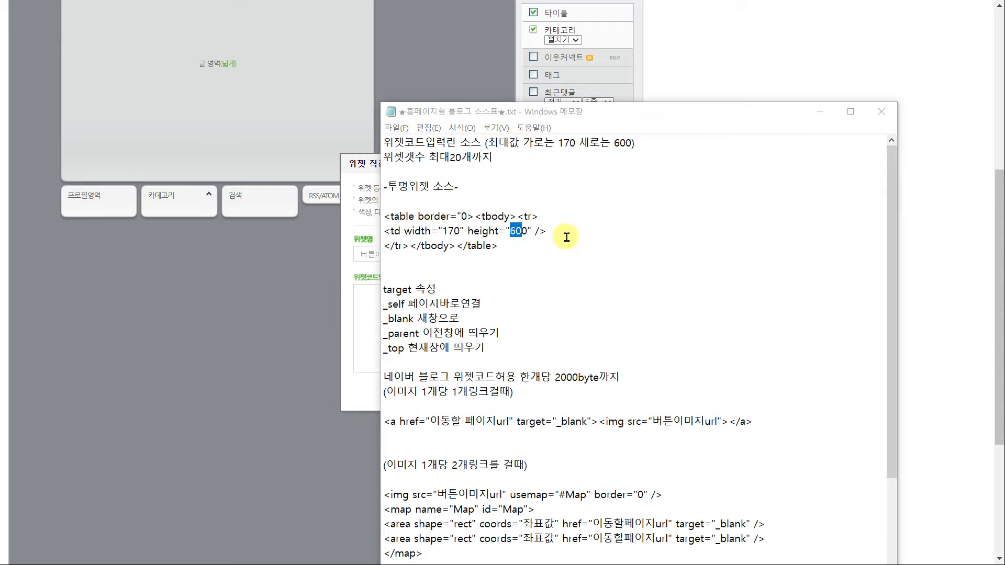
pyautogui.click(524, 231)
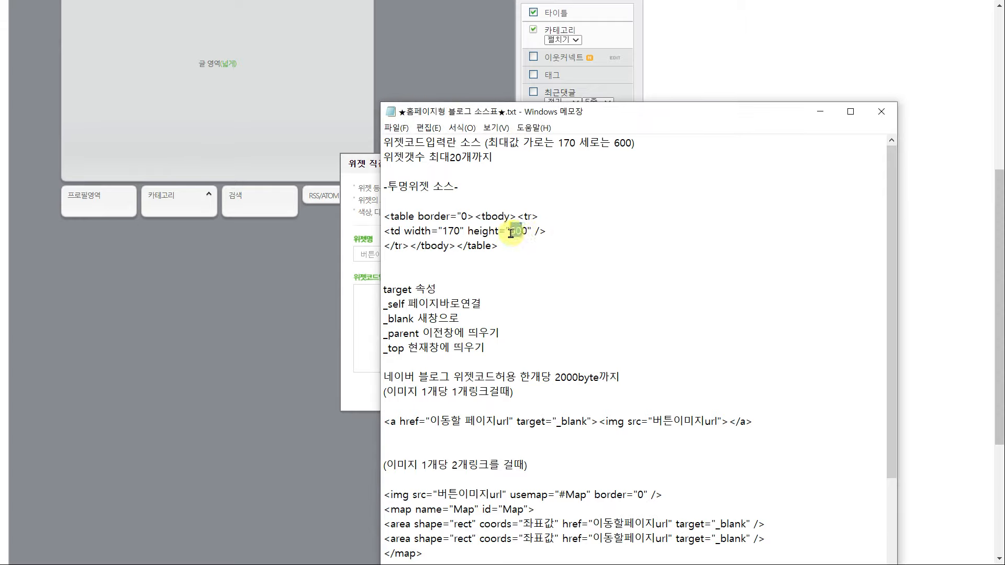
pyautogui.moveTo(500, 246); pyautogui.dragTo(374, 223)
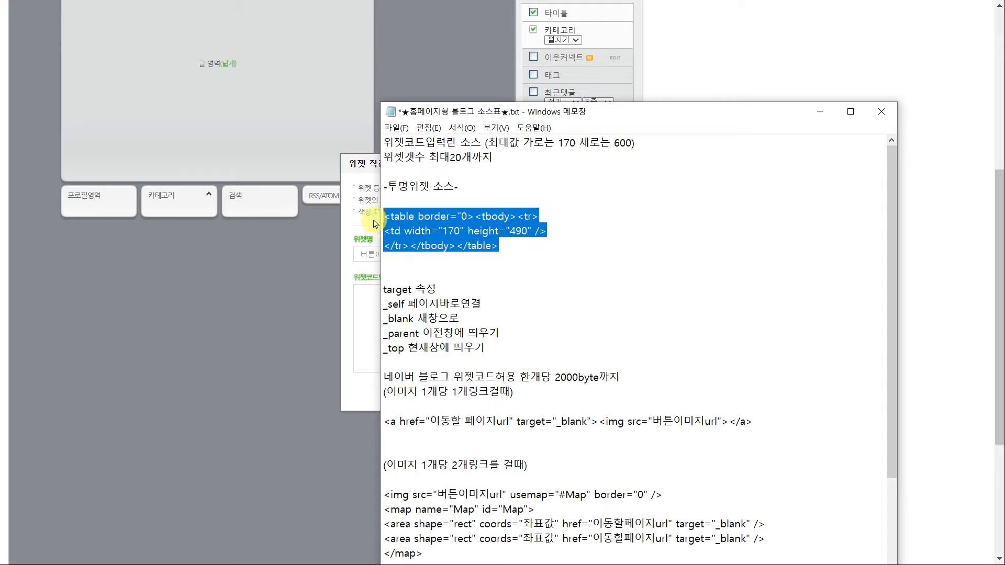
pyautogui.hotkey('ctrl', 'c')
pyautogui.click(370, 321)
pyautogui.hotkey('ctrl', 'v')
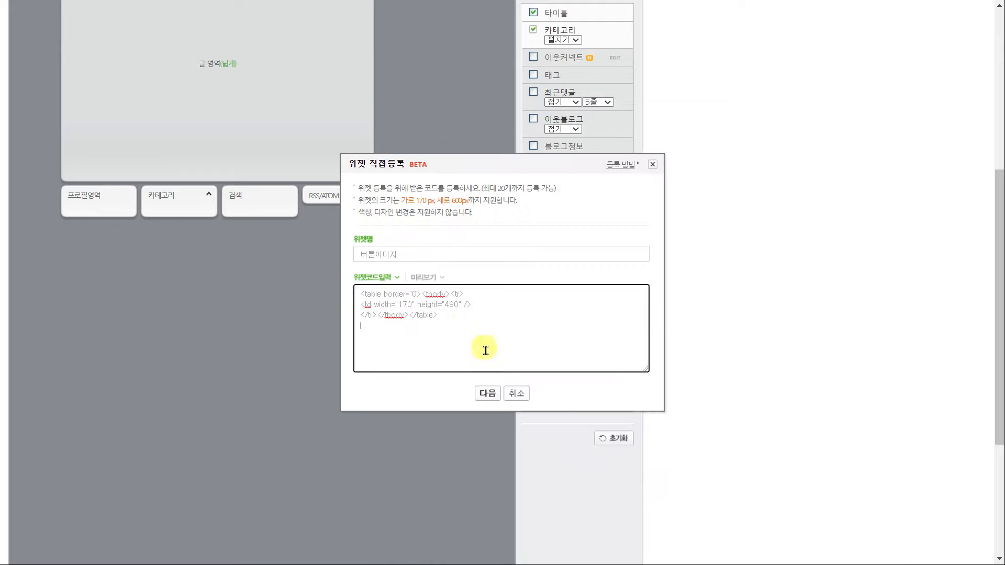
# Register the 버튼이미지 widget, move it up beside the title, and apply the layout
pyautogui.click(487, 392)
pyautogui.scroll(-4, 507, 427)
pyautogui.click(508, 426)
pyautogui.click(610, 61)
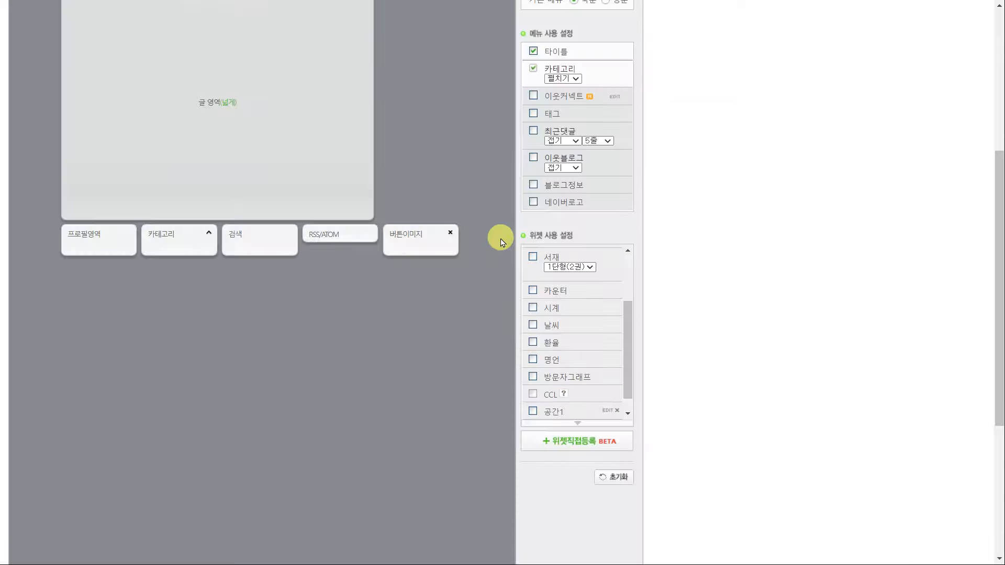
pyautogui.scroll(3, 498, 241)
pyautogui.moveTo(421, 382); pyautogui.dragTo(93, 136)
pyautogui.scroll(-8, 306, 263)
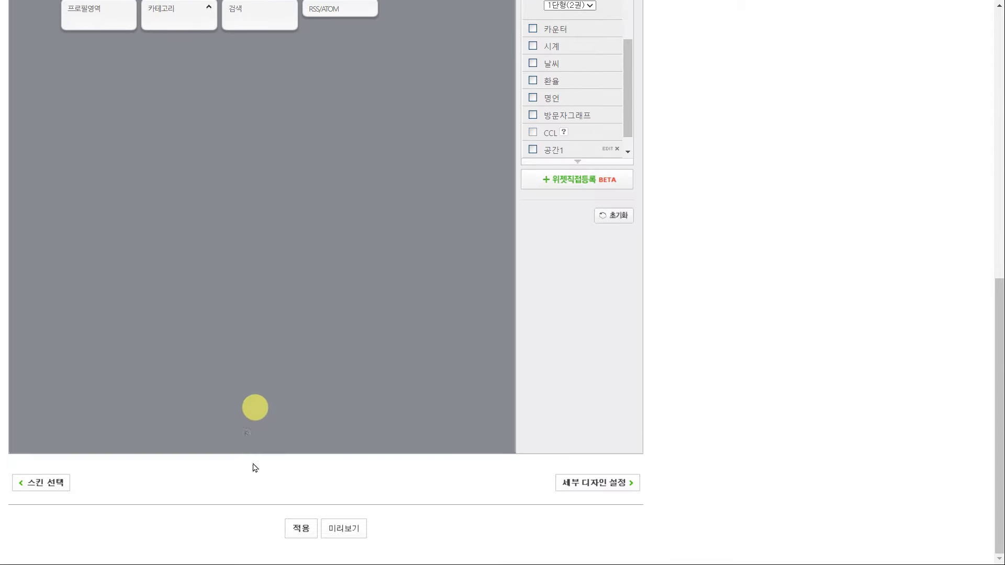
pyautogui.click(302, 534)
# Confirm the layout change and select the blue sidebar button area of the screen
pyautogui.click(565, 59)
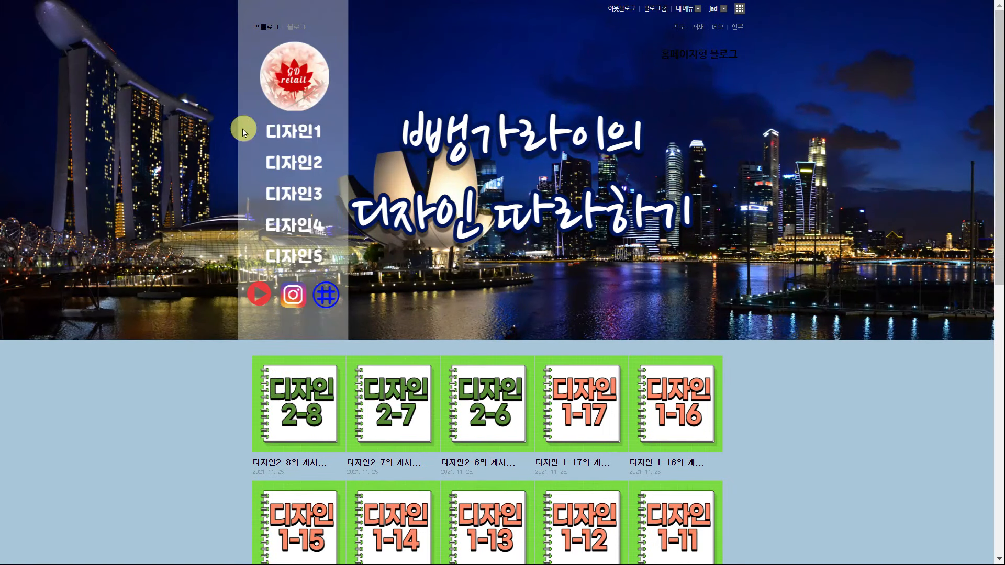
pyautogui.moveTo(243, 132); pyautogui.dragTo(269, 108)
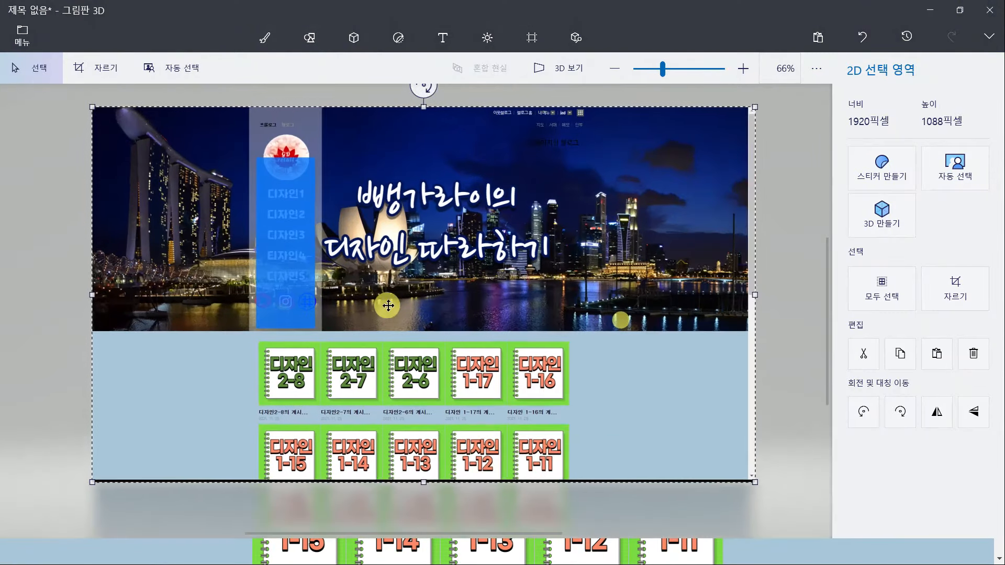
# Crop the screenshot to 170 × 490 px positioned over the blue menu column
pyautogui.scroll(3, 388, 306)
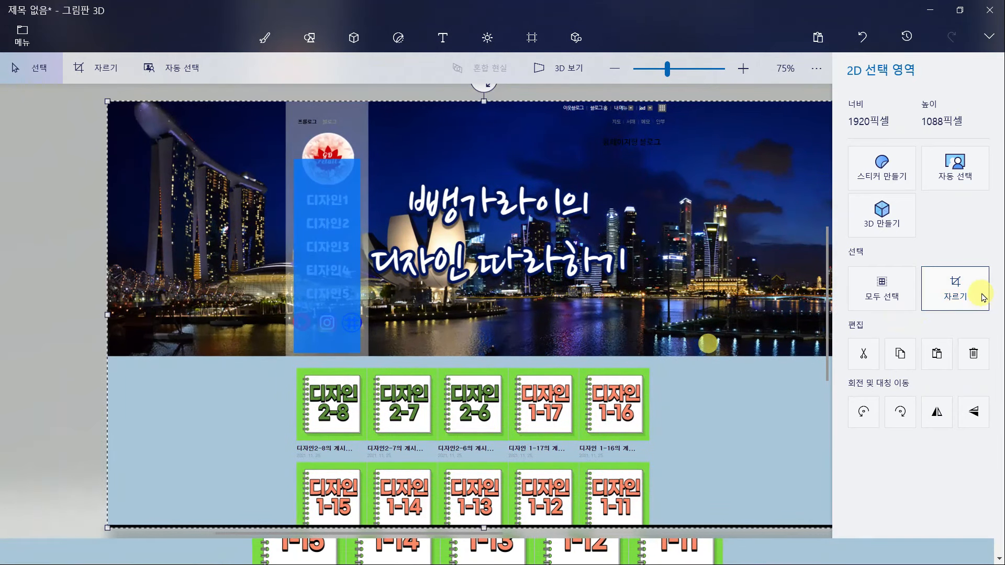
pyautogui.click(982, 297)
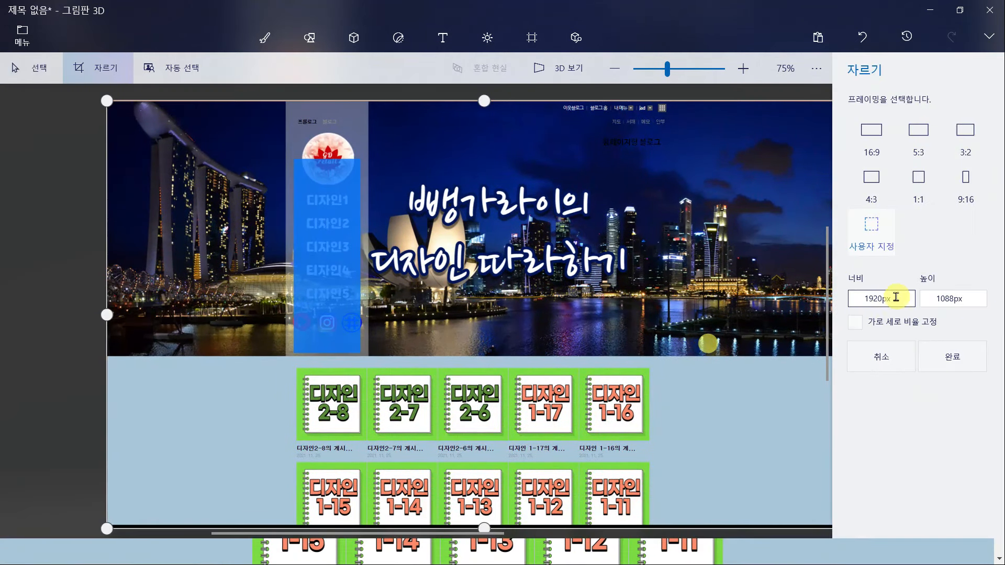
pyautogui.click(932, 300)
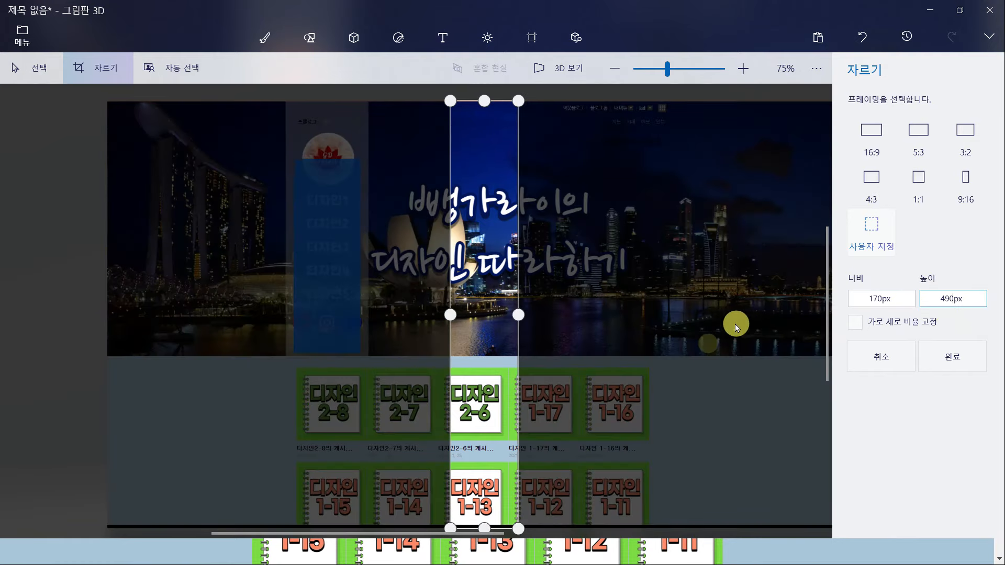
pyautogui.press('Return')
pyautogui.scroll(2, 458, 297)
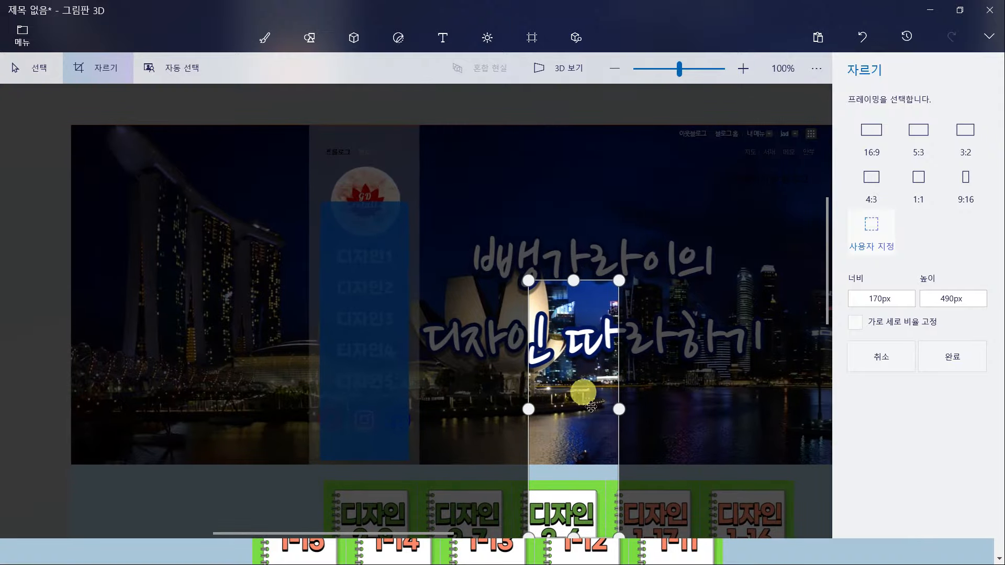
pyautogui.moveTo(582, 390); pyautogui.dragTo(384, 333)
pyautogui.scroll(2, 384, 333)
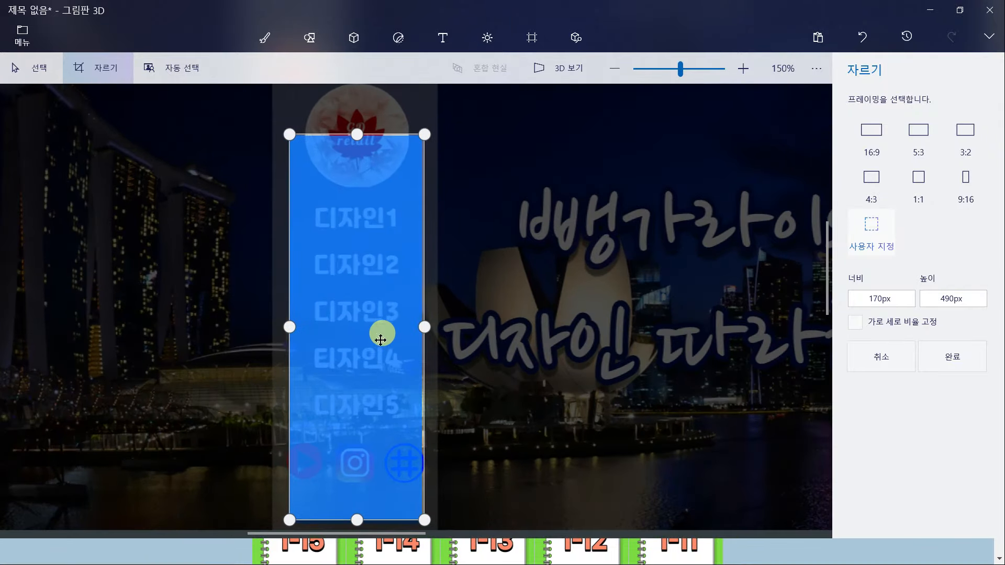
pyautogui.moveTo(364, 365); pyautogui.dragTo(361, 363)
pyautogui.scroll(2, 361, 363)
pyautogui.scroll(-2, 361, 363)
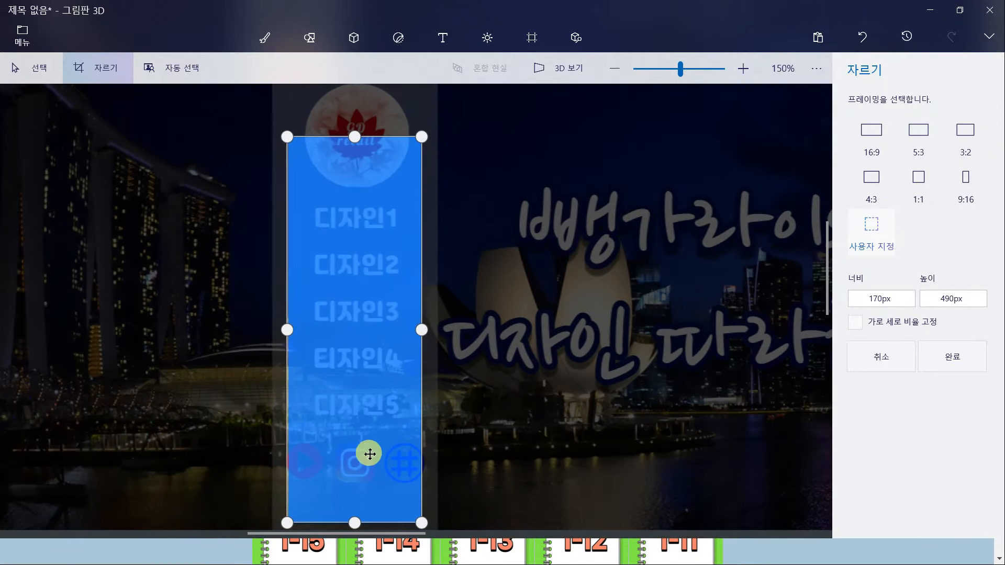
pyautogui.moveTo(378, 437); pyautogui.dragTo(384, 436)
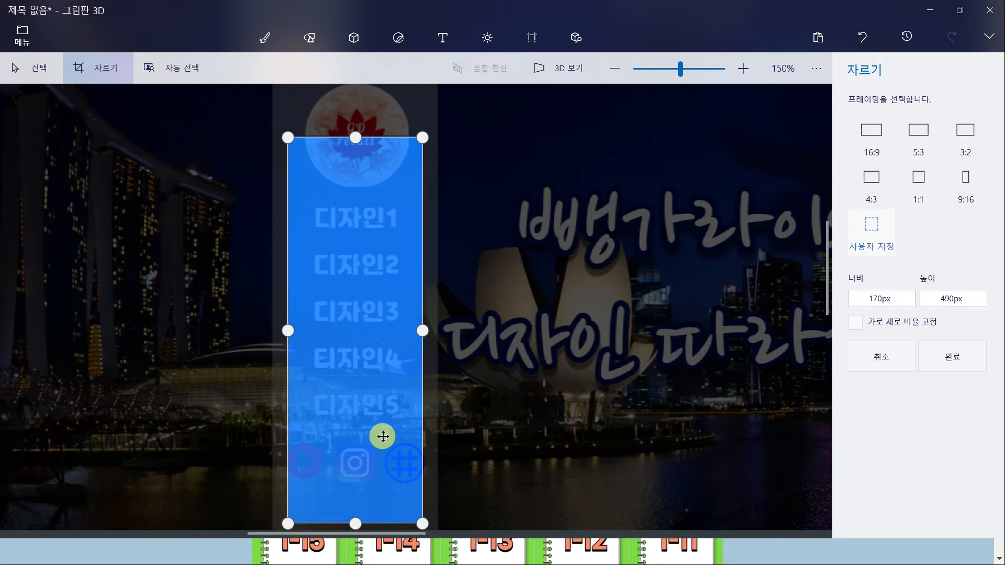
pyautogui.scroll(-1, 670, 419)
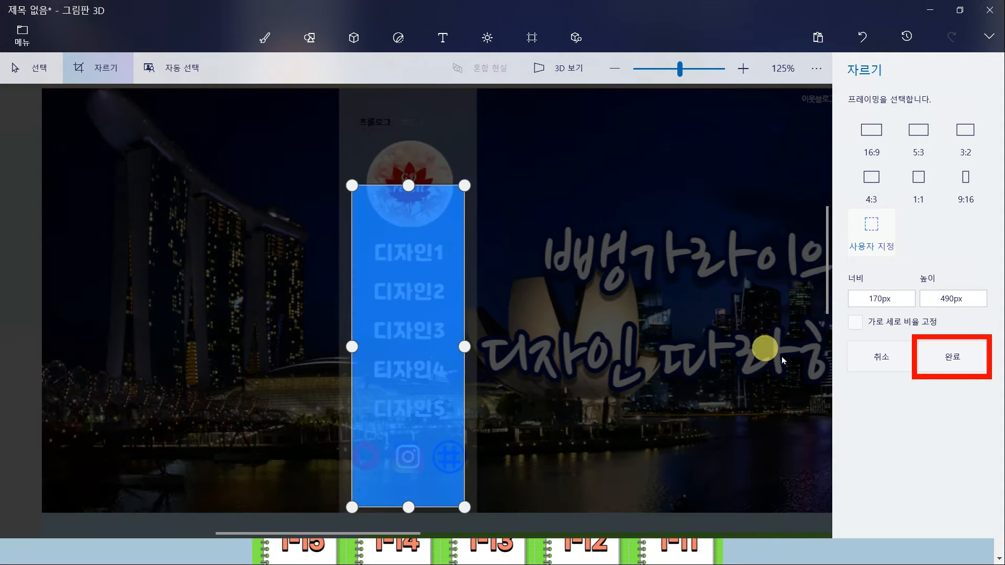
pyautogui.click(952, 361)
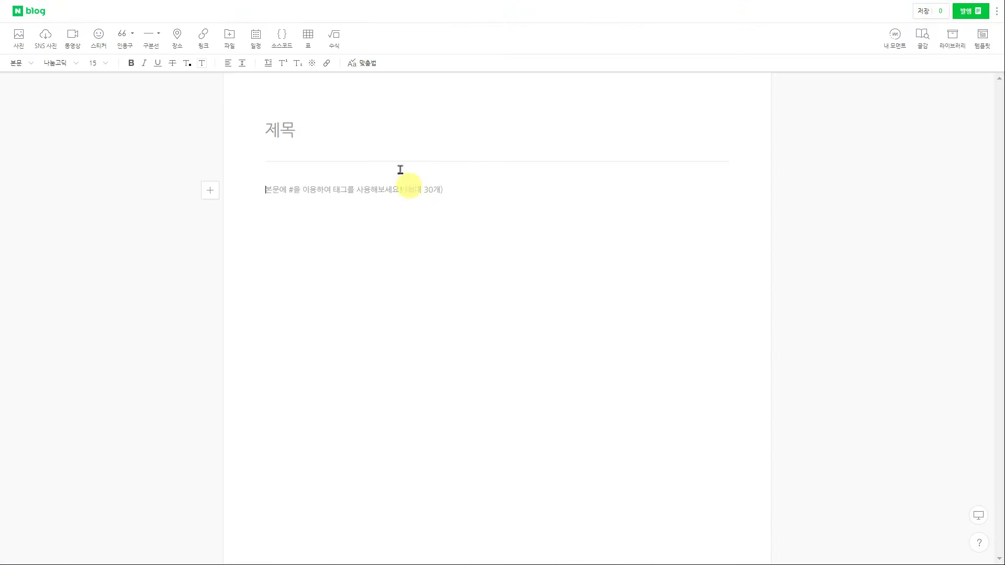
# Title a new post '170x490버튼이미지' and insert the cropped button image
pyautogui.click(397, 141)
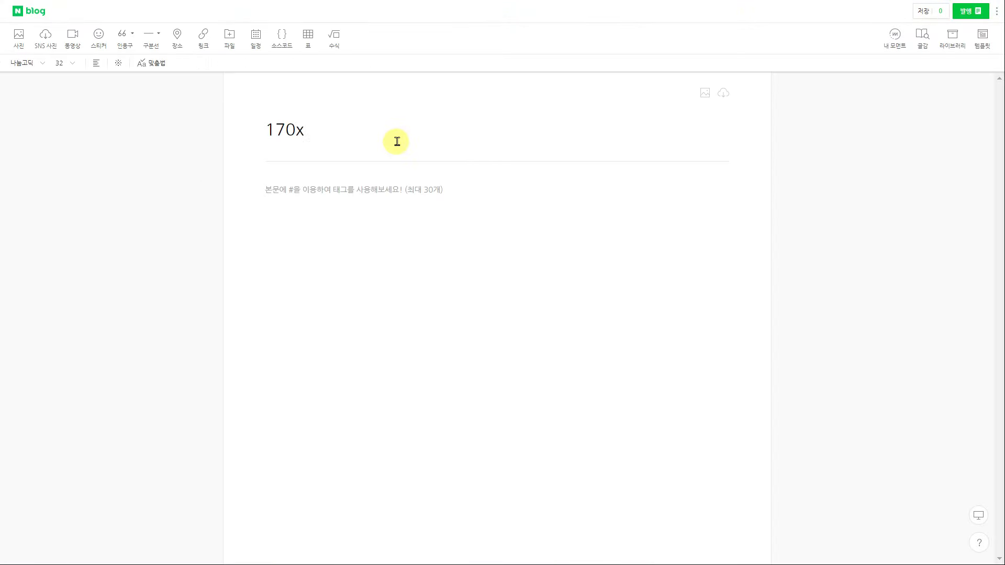
pyautogui.write('170x490버튼이미지')
pyautogui.click(418, 237)
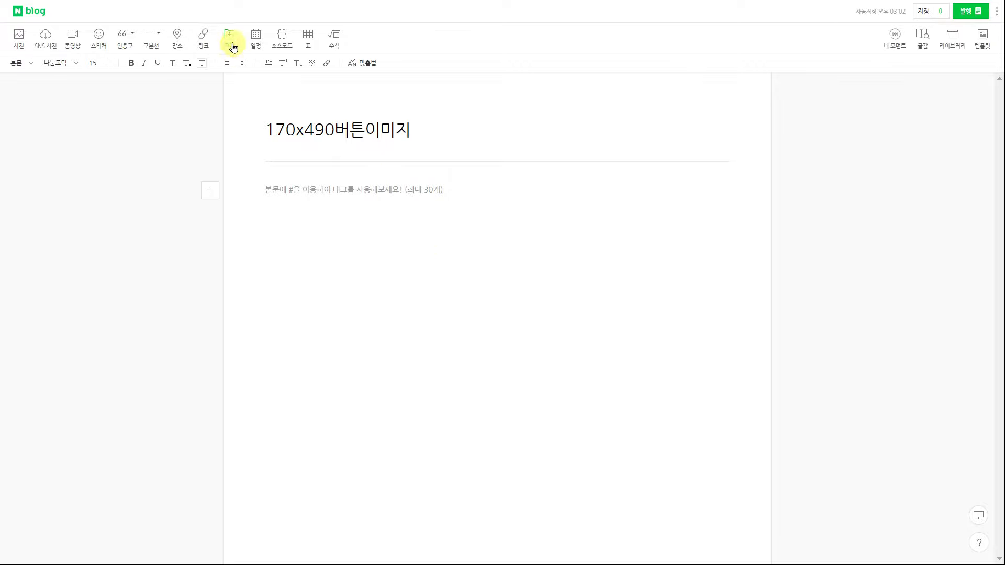
pyautogui.click(18, 36)
pyautogui.click(355, 157)
pyautogui.click(494, 467)
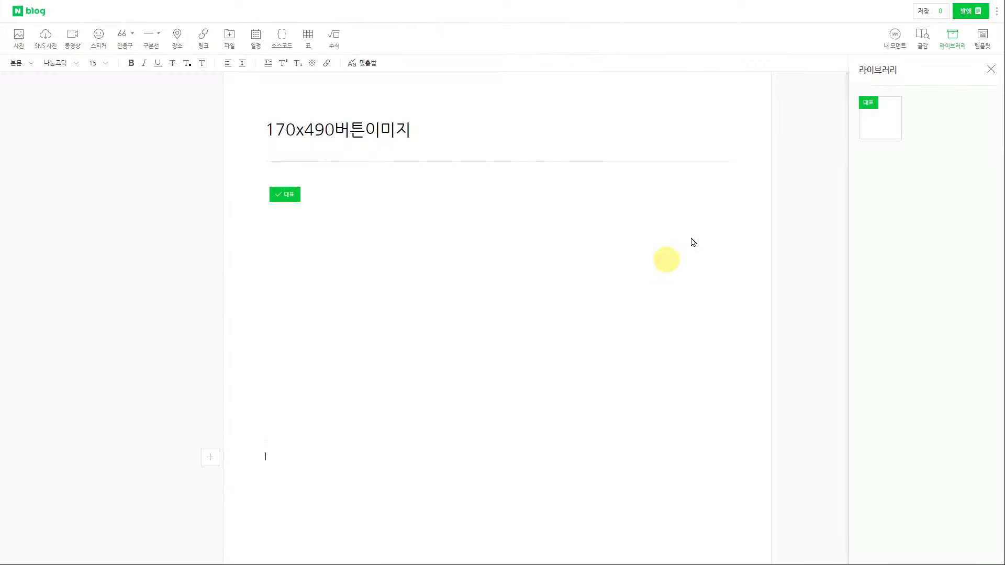
# Publish the post under the 버튼 category
pyautogui.click(968, 14)
pyautogui.click(924, 42)
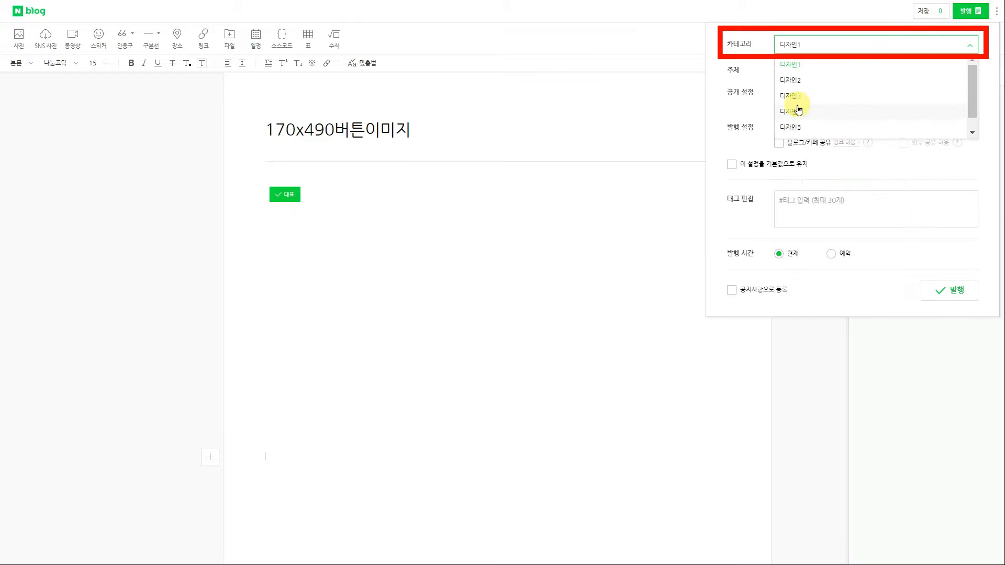
pyautogui.click(792, 126)
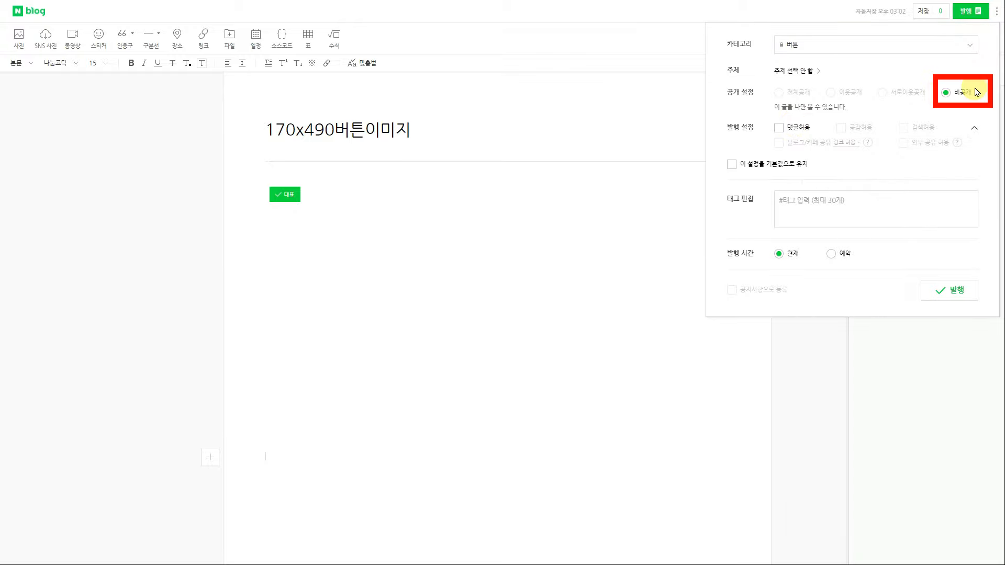
pyautogui.click(949, 290)
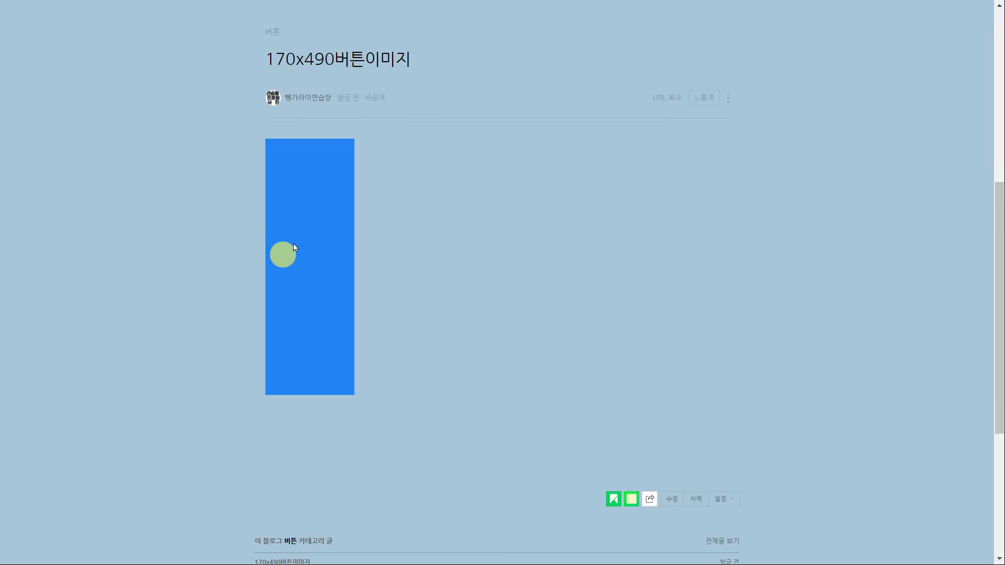
pyautogui.hotkey('alt', 'Tab')
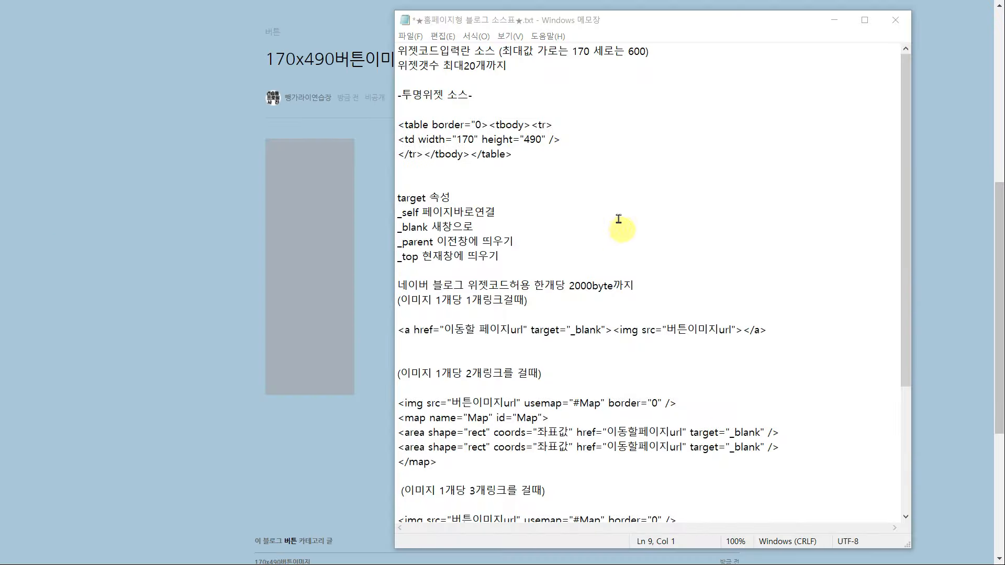
pyautogui.scroll(-2, 616, 205)
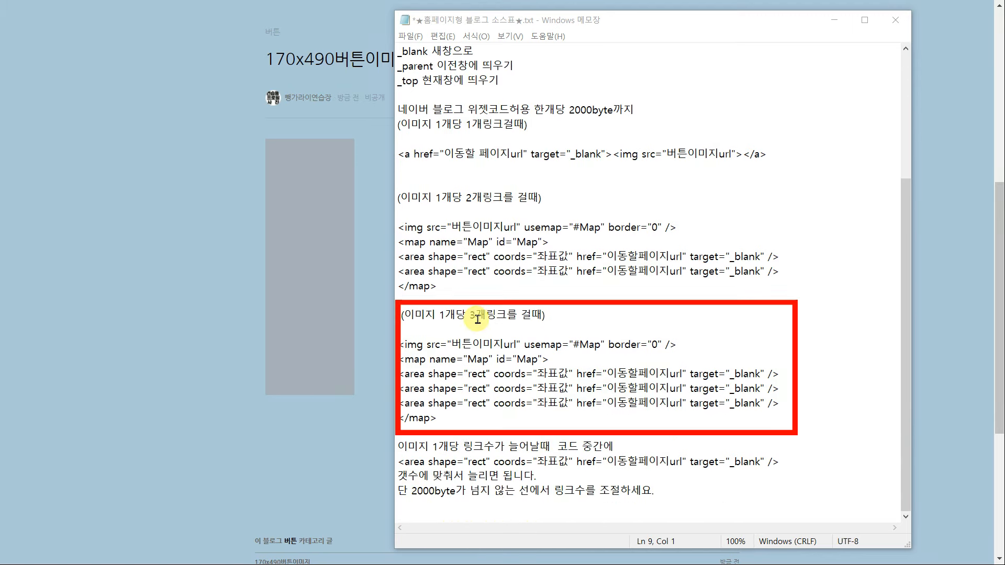
pyautogui.moveTo(437, 418); pyautogui.dragTo(398, 345)
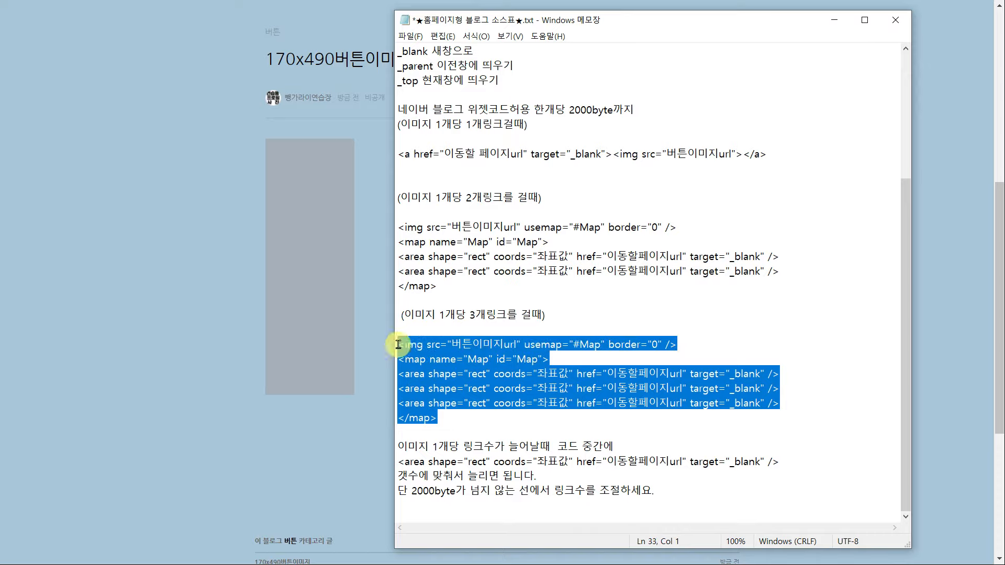
pyautogui.click(834, 20)
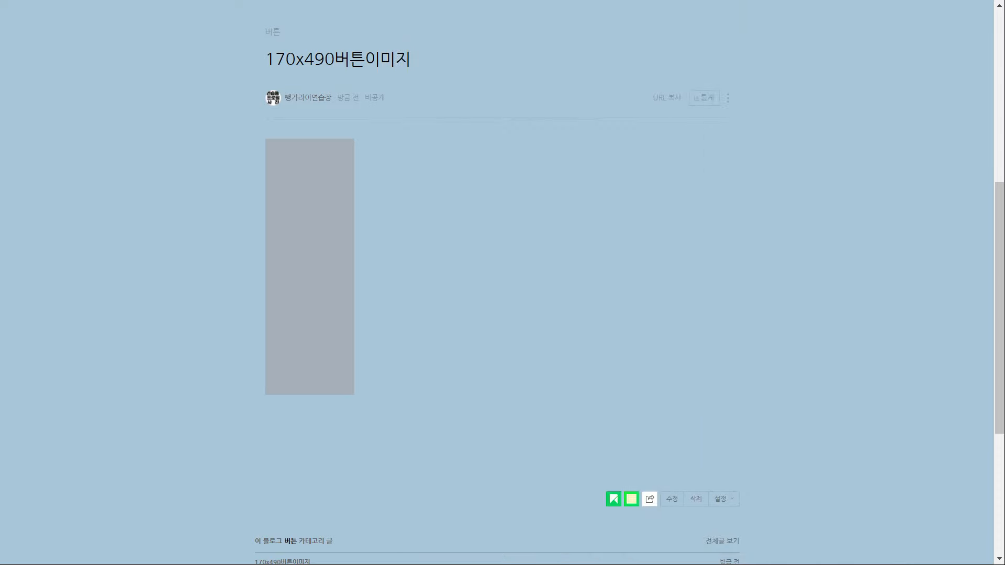
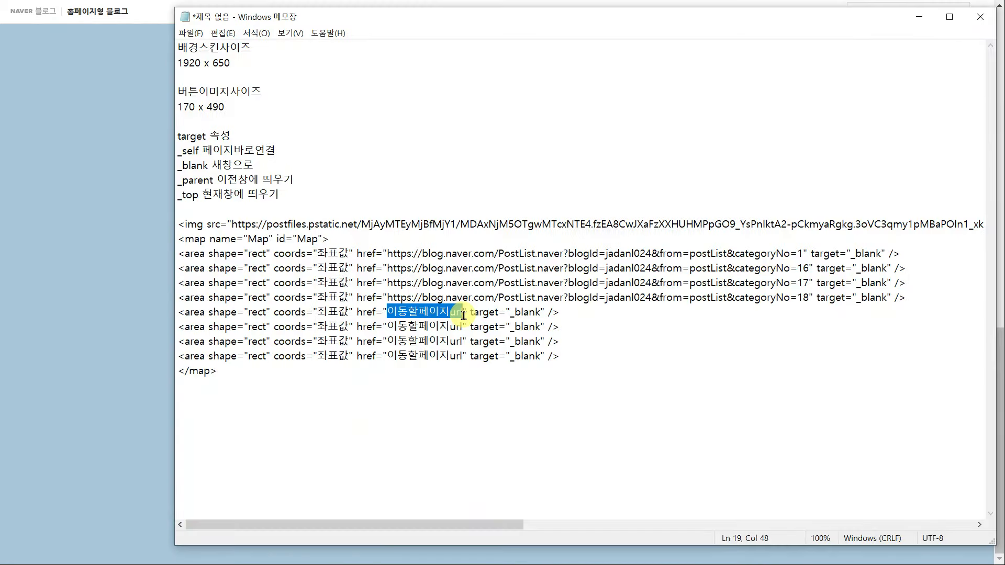
# Paste the fifth category link (categoryNo=19) and change the link target from _blank to _top
pyautogui.write('https://blog.naver.com/PostList.naver?blogId=jadanl024&from=postList&categoryNo=19')
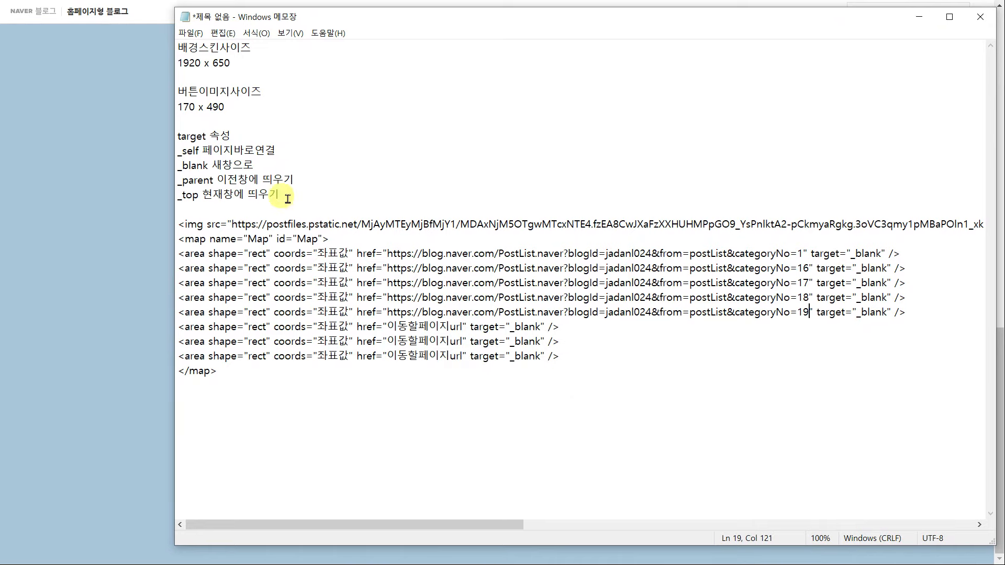
pyautogui.moveTo(856, 253); pyautogui.dragTo(888, 313)
pyautogui.write('top')
pyautogui.write('top')
pyautogui.write('top')
pyautogui.write('top')
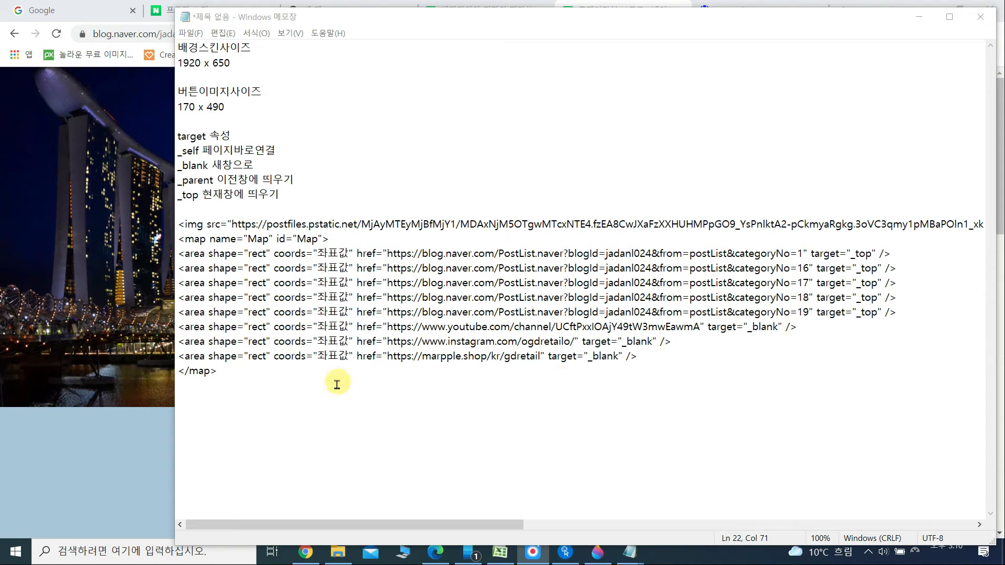
pyautogui.click(147, 431)
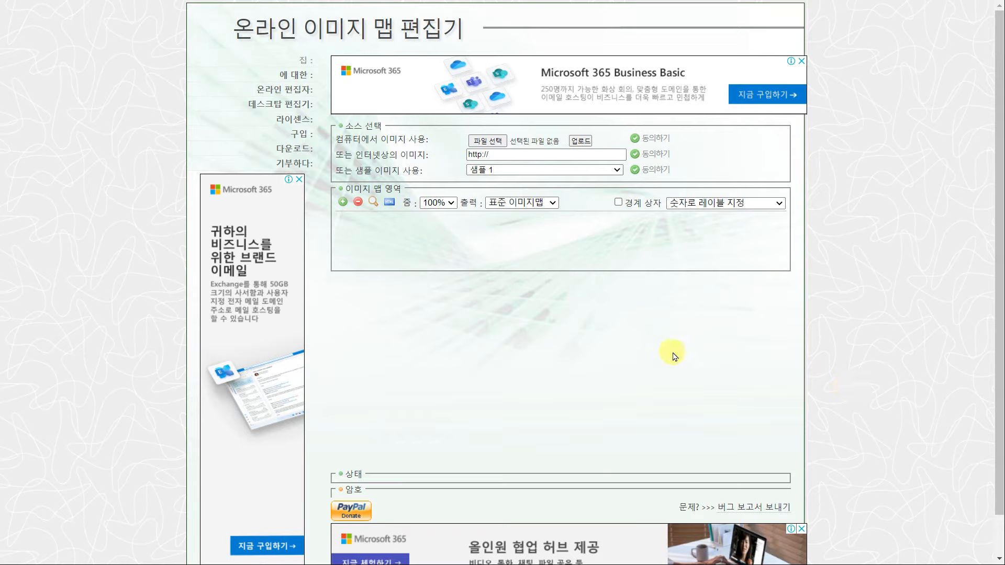
# Upload 좌표용이미지.png into the Online Image Map Editor and load it for mapping
pyautogui.click(488, 143)
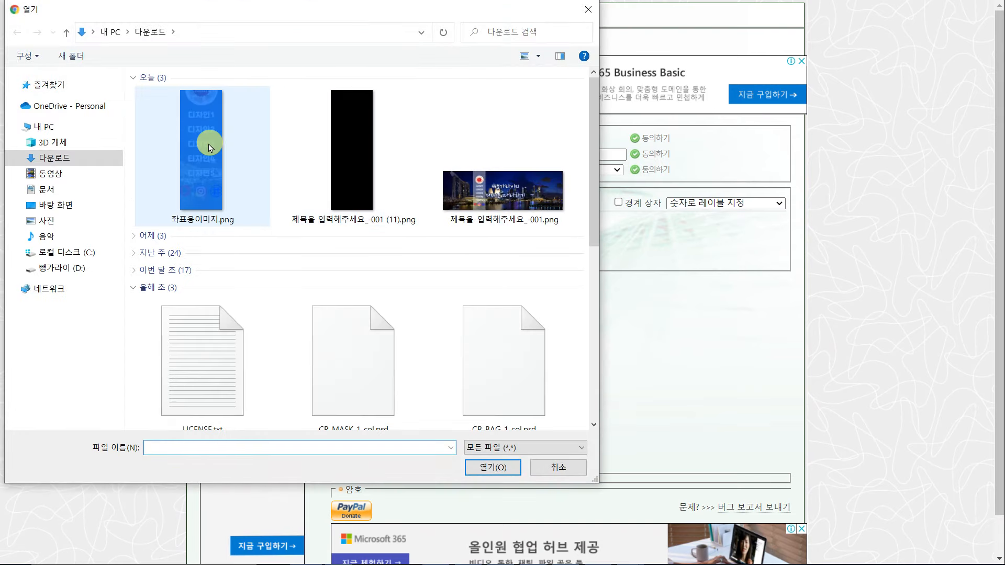
pyautogui.click(204, 182)
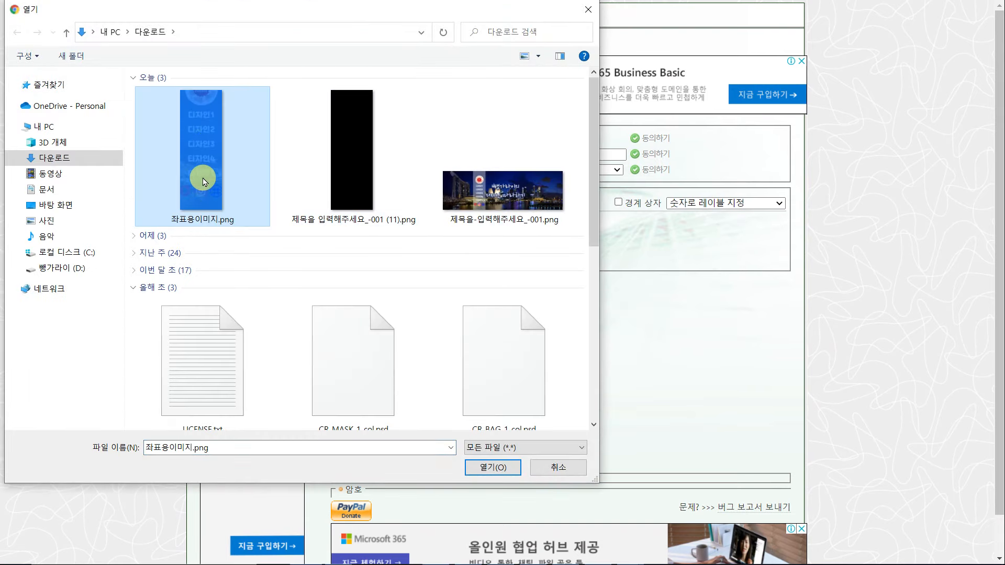
pyautogui.click(494, 468)
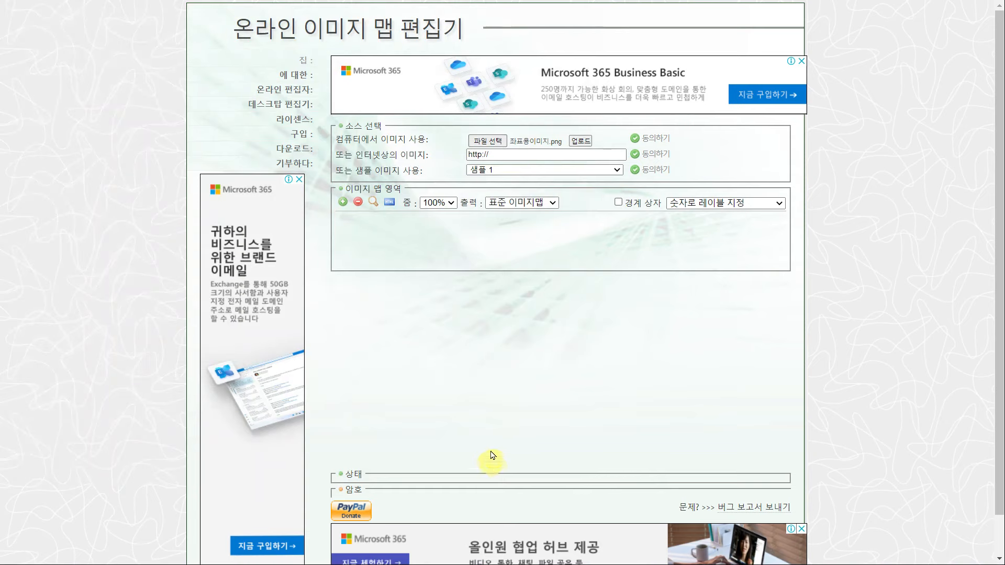
pyautogui.click(581, 141)
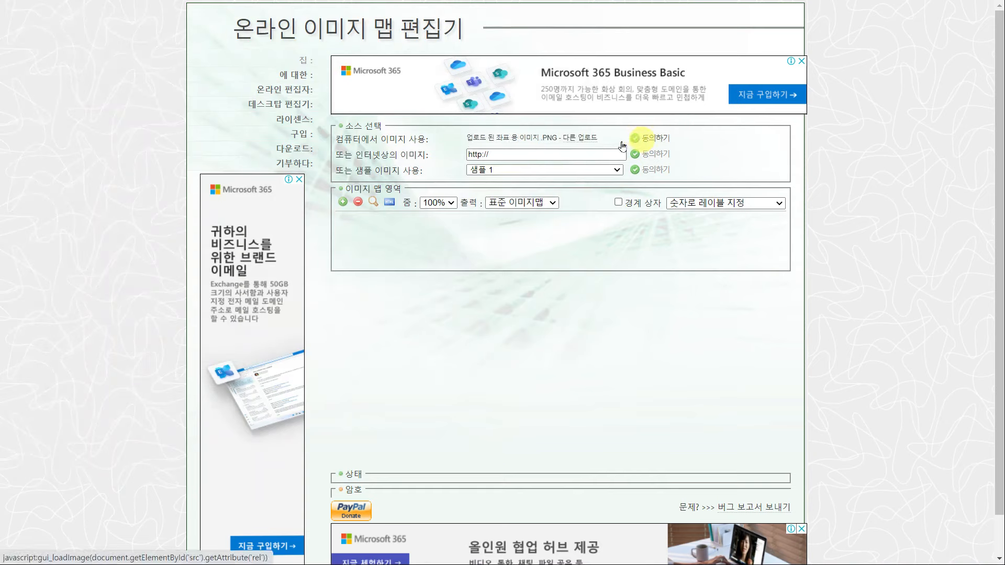
pyautogui.click(652, 141)
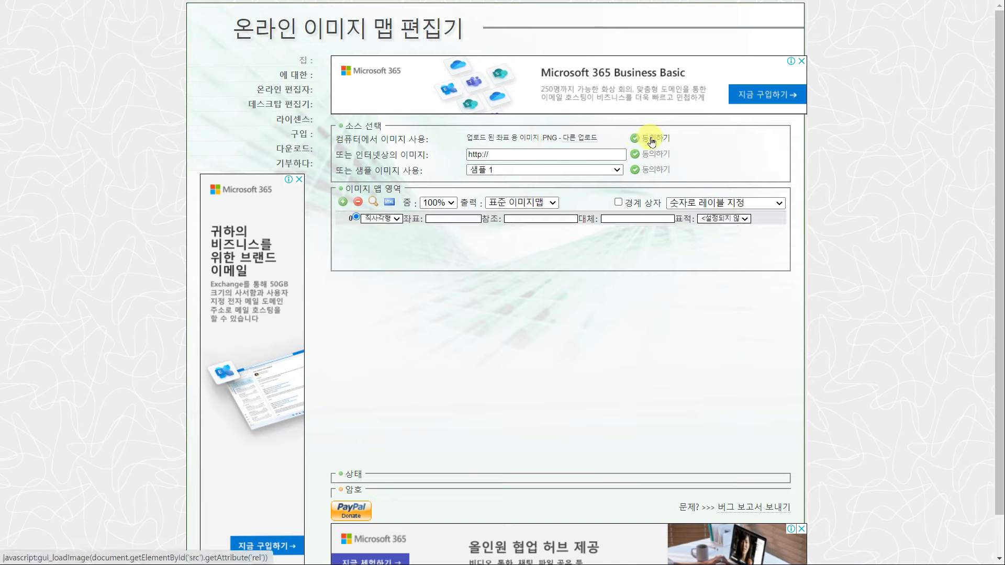
pyautogui.moveTo(785, 317); pyautogui.dragTo(788, 267)
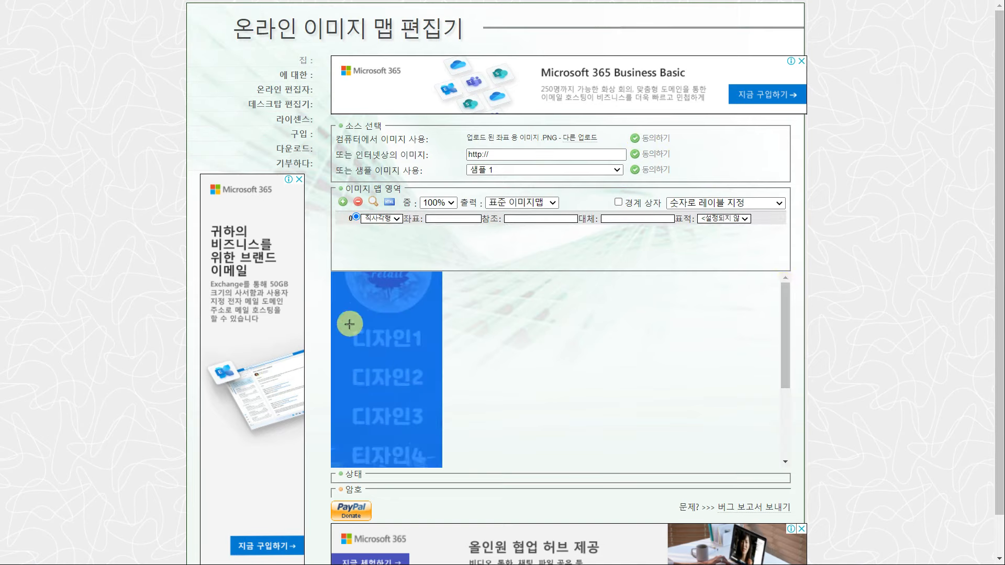
# Draw rectangle areas over the five 디자인1–5 category buttons
pyautogui.moveTo(349, 325); pyautogui.dragTo(430, 356)
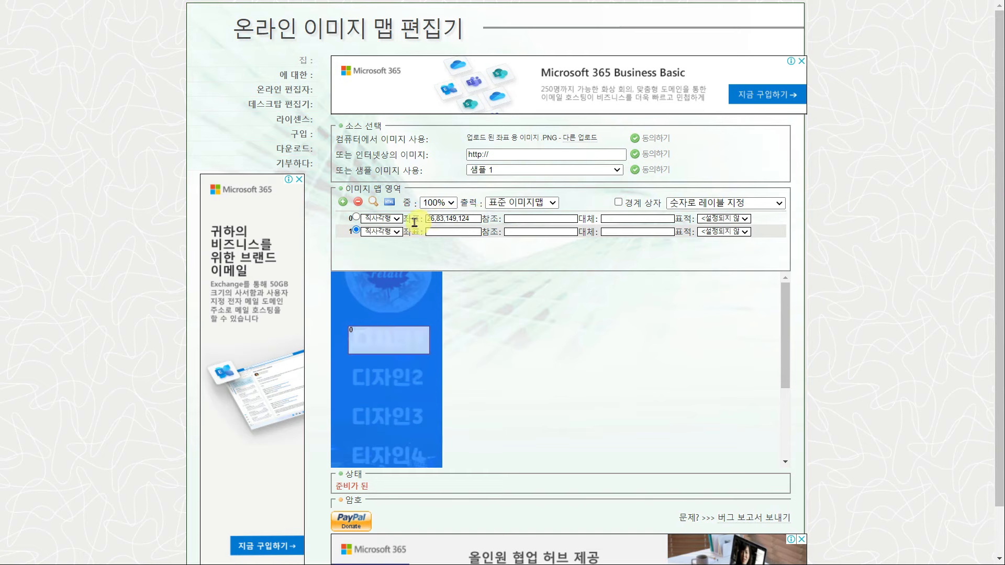
pyautogui.moveTo(347, 367); pyautogui.dragTo(430, 389)
pyautogui.scroll(-1, 388, 362)
pyautogui.moveTo(347, 339); pyautogui.dragTo(430, 367)
pyautogui.moveTo(348, 376); pyautogui.dragTo(430, 404)
pyautogui.scroll(-1, 387, 413)
pyautogui.moveTo(348, 353); pyautogui.dragTo(429, 383)
# Outline the three bottom icons, then select the first area's coordinates 26,83,149,124
pyautogui.moveTo(332, 398); pyautogui.dragTo(365, 434)
pyautogui.moveTo(367, 398); pyautogui.dragTo(405, 434)
pyautogui.moveTo(407, 399); pyautogui.dragTo(443, 437)
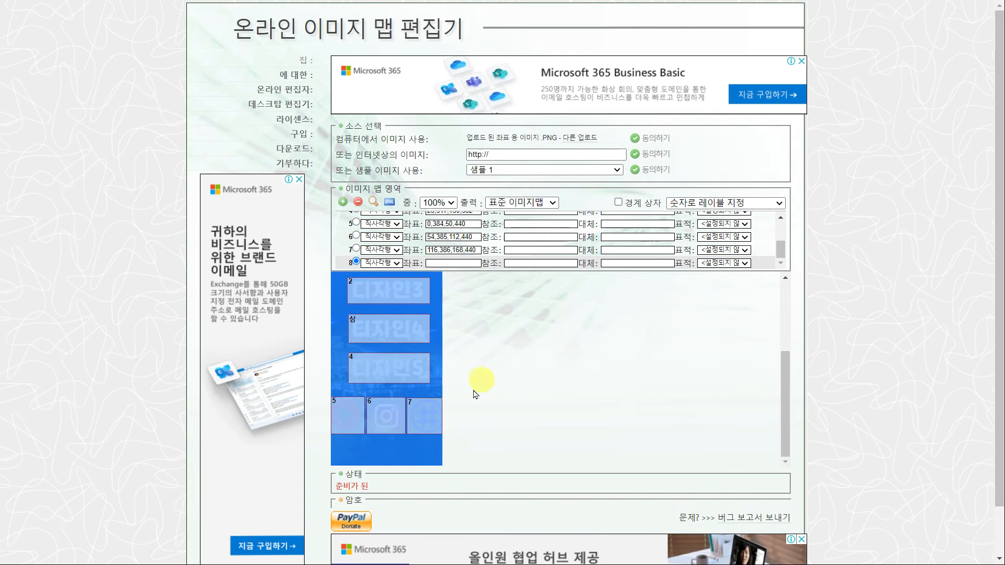
pyautogui.moveTo(786, 386); pyautogui.dragTo(789, 319)
pyautogui.scroll(2, 529, 244)
pyautogui.click(478, 220)
pyautogui.moveTo(478, 220); pyautogui.dragTo(399, 220)
pyautogui.hotkey('ctrl', 'c')
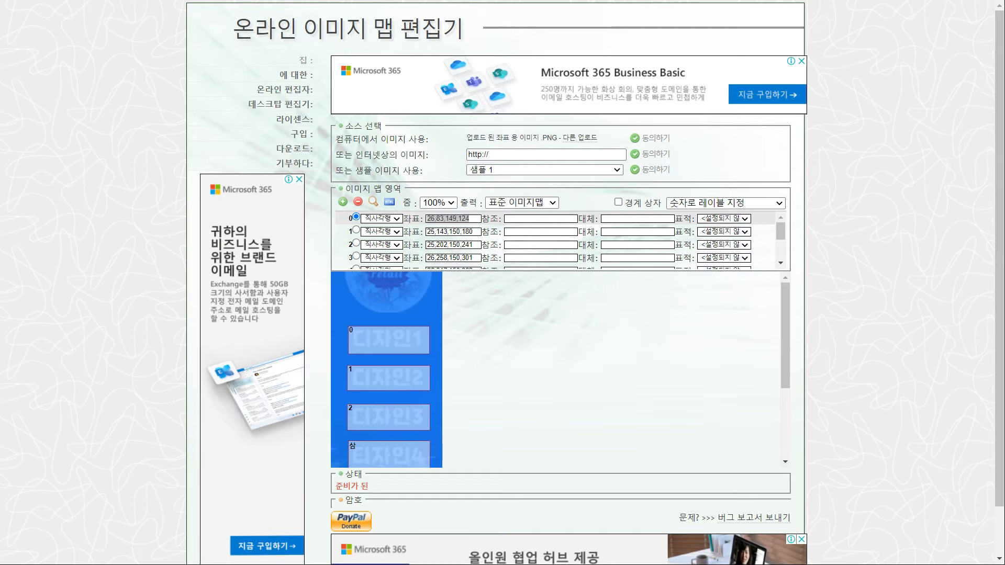
# Replace the first two 좌표값 placeholders with 26,83,149,124 and 25,143,150,180
pyautogui.hotkey('alt', 'Tab')
pyautogui.click(322, 254)
pyautogui.moveTo(331, 255); pyautogui.dragTo(349, 254)
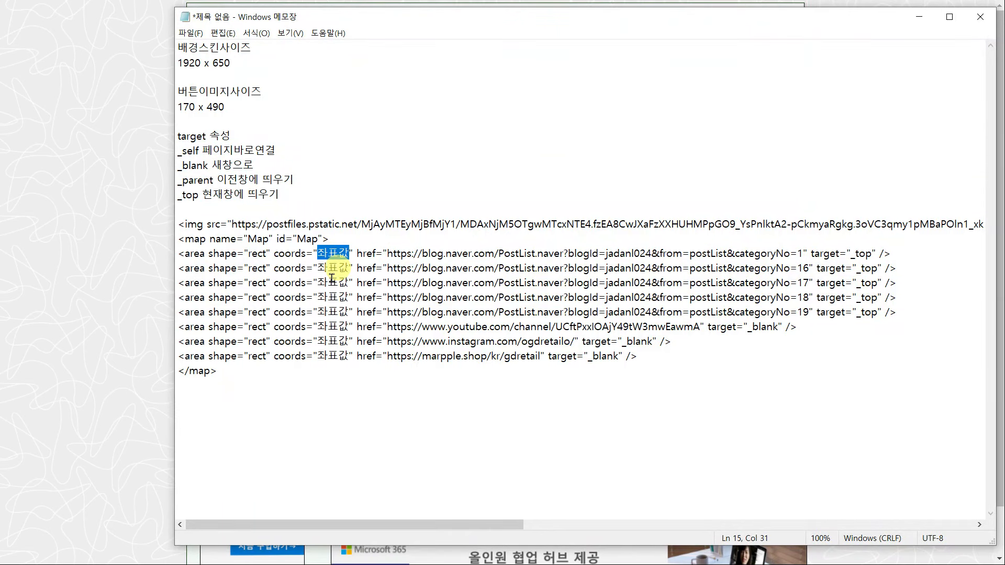
pyautogui.hotkey('ctrl', 'v')
pyautogui.hotkey('alt', 'Tab')
pyautogui.moveTo(480, 232); pyautogui.dragTo(420, 232)
pyautogui.hotkey('ctrl', 'c')
pyautogui.hotkey('alt', 'Tab')
pyautogui.moveTo(332, 267); pyautogui.dragTo(350, 267)
pyautogui.hotkey('ctrl', 'v')
# Paste area 2's and area 3's coordinates over the third and fourth placeholders
pyautogui.hotkey('alt', 'Tab')
pyautogui.moveTo(480, 245); pyautogui.dragTo(422, 245)
pyautogui.hotkey('ctrl', 'c')
pyautogui.hotkey('alt', 'Tab')
pyautogui.moveTo(349, 284); pyautogui.dragTo(320, 284)
pyautogui.hotkey('ctrl', 'v')
pyautogui.hotkey('alt', 'Tab')
pyautogui.moveTo(481, 258); pyautogui.dragTo(422, 259)
pyautogui.hotkey('ctrl', 'c')
pyautogui.hotkey('alt', 'Tab')
pyautogui.moveTo(349, 299); pyautogui.dragTo(322, 300)
pyautogui.hotkey('ctrl', 'v')
# Fill the remaining placeholders with the coordinates of areas 4 through 7
pyautogui.hotkey('alt', 'Tab')
pyautogui.scroll(-1, 555, 238)
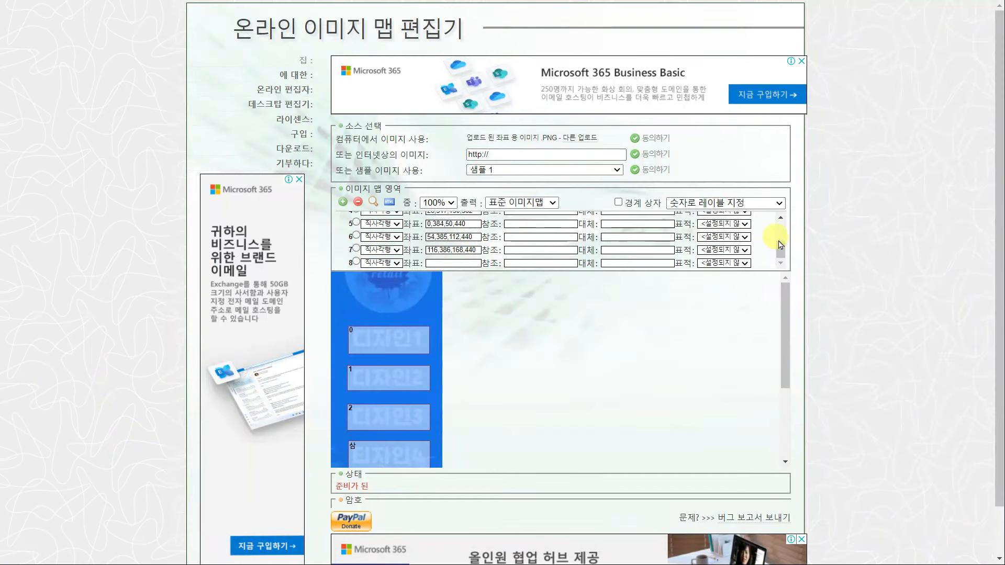
pyautogui.click(356, 235)
pyautogui.hotkey('alt', 'Tab')
pyautogui.hotkey('alt', 'Tab')
pyautogui.moveTo(480, 250); pyautogui.dragTo(421, 251)
pyautogui.hotkey('ctrl', 'c')
pyautogui.hotkey('alt', 'Tab')
pyautogui.moveTo(349, 328); pyautogui.dragTo(321, 327)
pyautogui.hotkey('ctrl', 'v')
pyautogui.hotkey('alt', 'Tab')
pyautogui.scroll(-1, 555, 238)
pyautogui.moveTo(480, 237); pyautogui.dragTo(426, 237)
pyautogui.hotkey('ctrl', 'c')
pyautogui.hotkey('alt', 'Tab')
pyautogui.moveTo(349, 341); pyautogui.dragTo(321, 341)
pyautogui.hotkey('ctrl', 'v')
pyautogui.hotkey('alt', 'Tab')
pyautogui.moveTo(481, 251); pyautogui.dragTo(422, 250)
pyautogui.hotkey('ctrl', 'c')
pyautogui.hotkey('alt', 'Tab')
pyautogui.moveTo(349, 356); pyautogui.dragTo(321, 356)
pyautogui.hotkey('ctrl', 'v')
pyautogui.hotkey('alt', 'Tab')
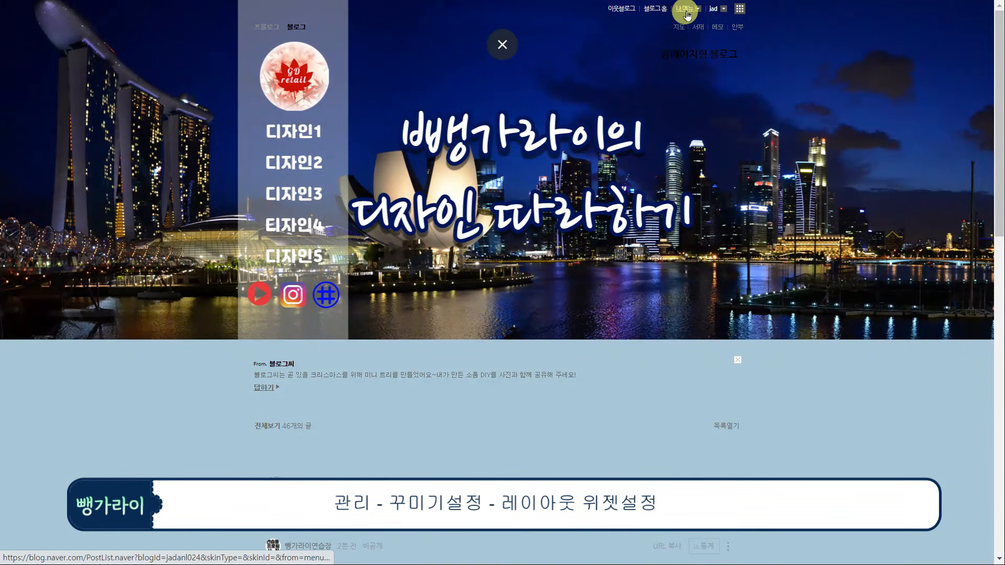
pyautogui.click(686, 9)
# Go to the blog's layout and widget settings and edit the 버튼이미지 widget
pyautogui.click(683, 48)
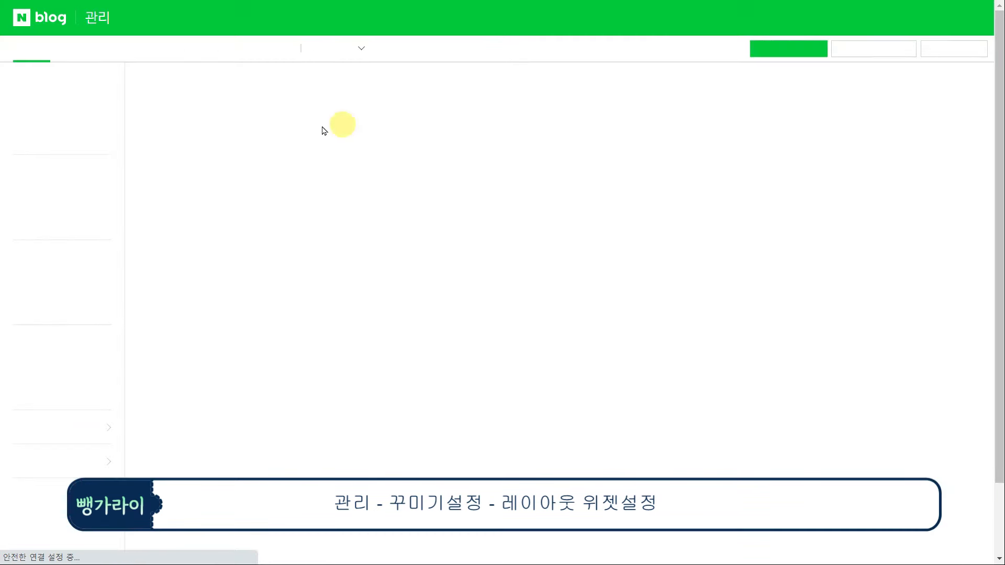
pyautogui.click(89, 47)
pyautogui.click(51, 177)
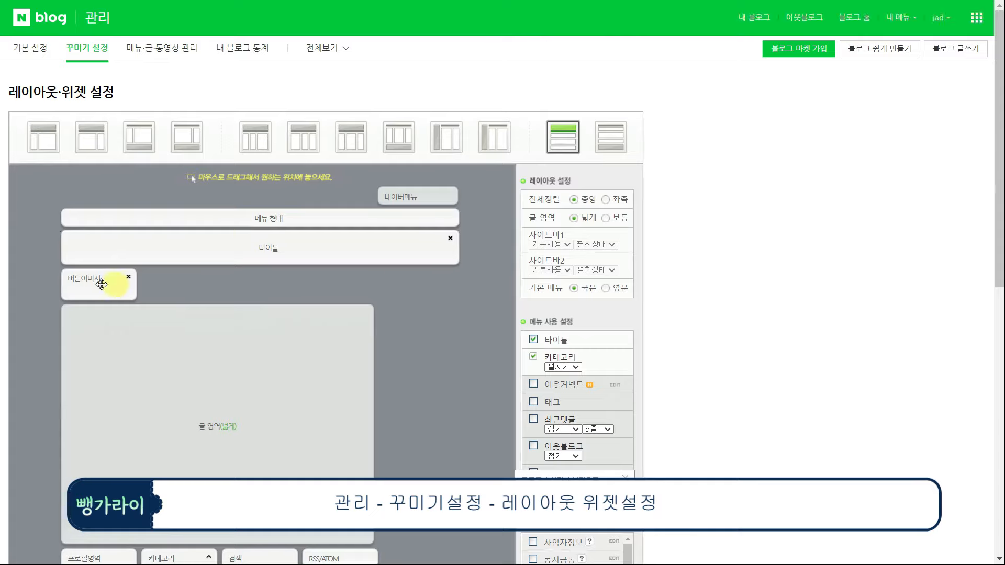
pyautogui.scroll(-5, 471, 348)
pyautogui.scroll(-3, 624, 347)
pyautogui.click(612, 436)
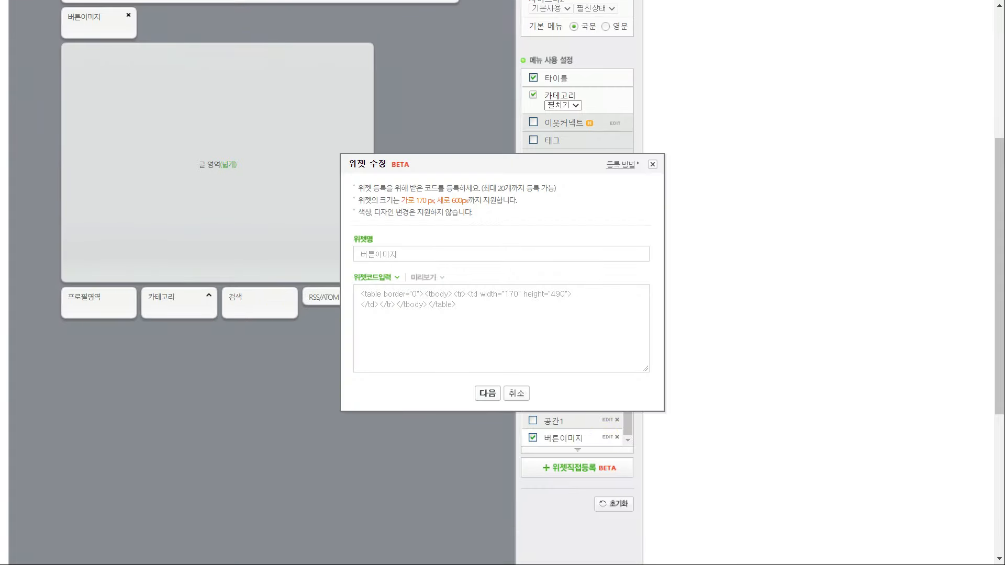
# Replace the widget's existing table code with the copied image-map code
pyautogui.hotkey('alt', 'Tab')
pyautogui.moveTo(175, 224); pyautogui.dragTo(313, 373)
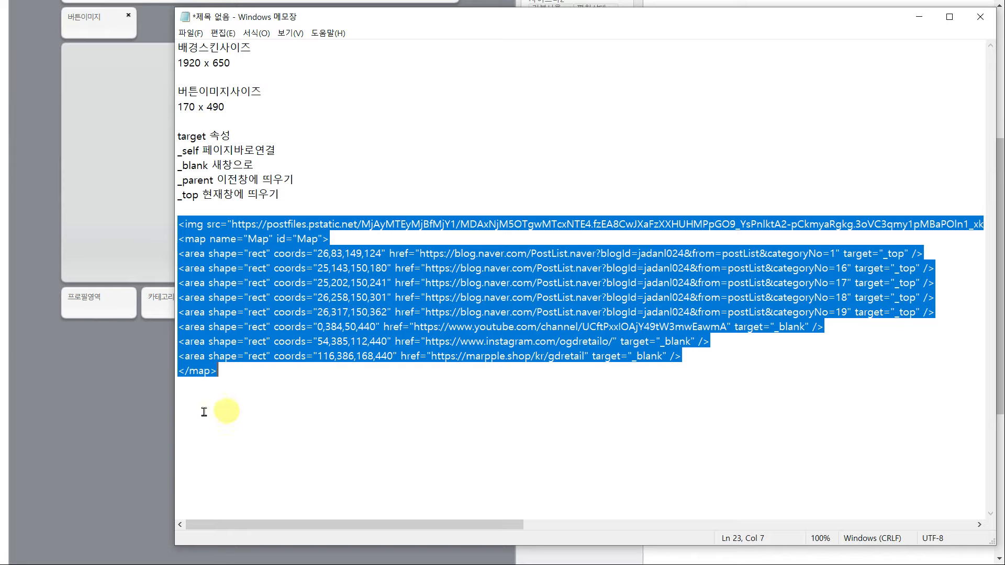
pyautogui.click(99, 417)
pyautogui.moveTo(564, 321); pyautogui.dragTo(202, 243)
pyautogui.hotkey('ctrl', 'v')
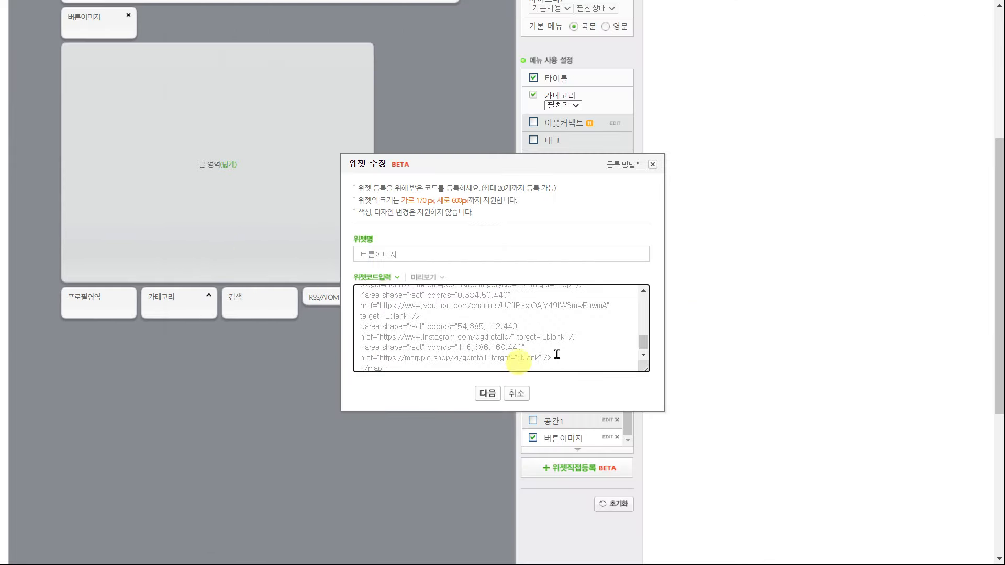
# Preview the widget, save the change, and acknowledge the confirmation
pyautogui.scroll(-3, 640, 341)
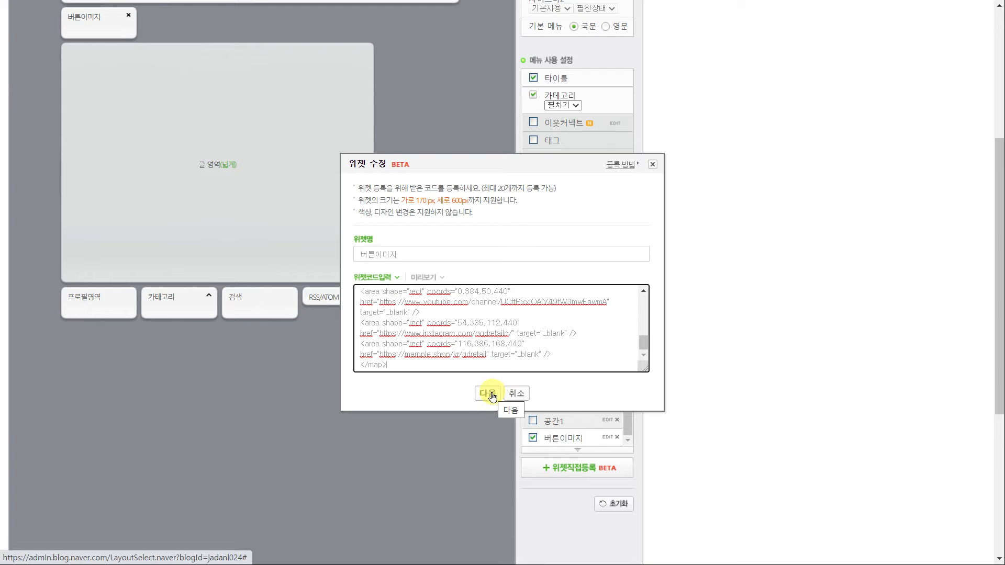
pyautogui.click(492, 394)
pyautogui.scroll(-5, 570, 388)
pyautogui.click(503, 386)
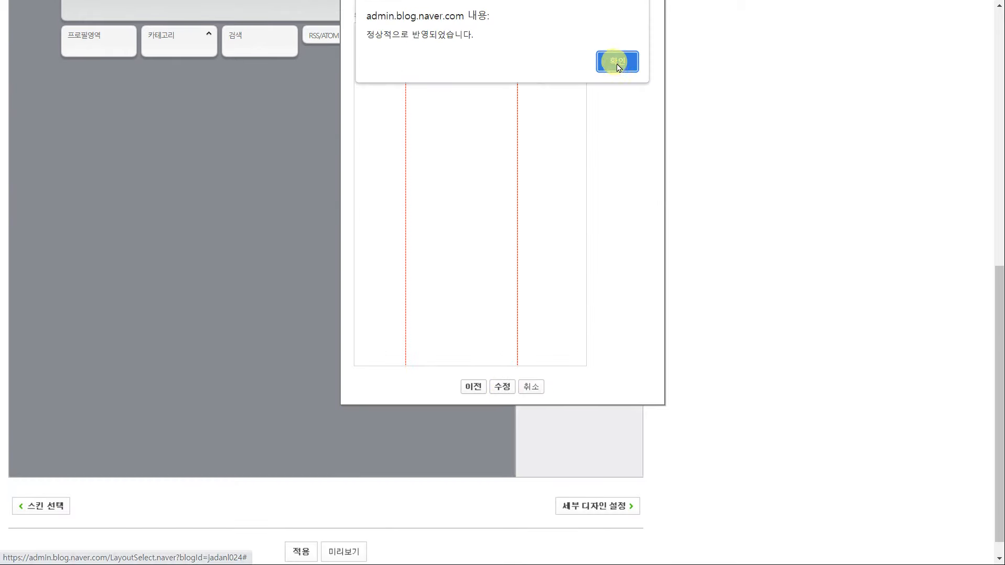
pyautogui.click(617, 61)
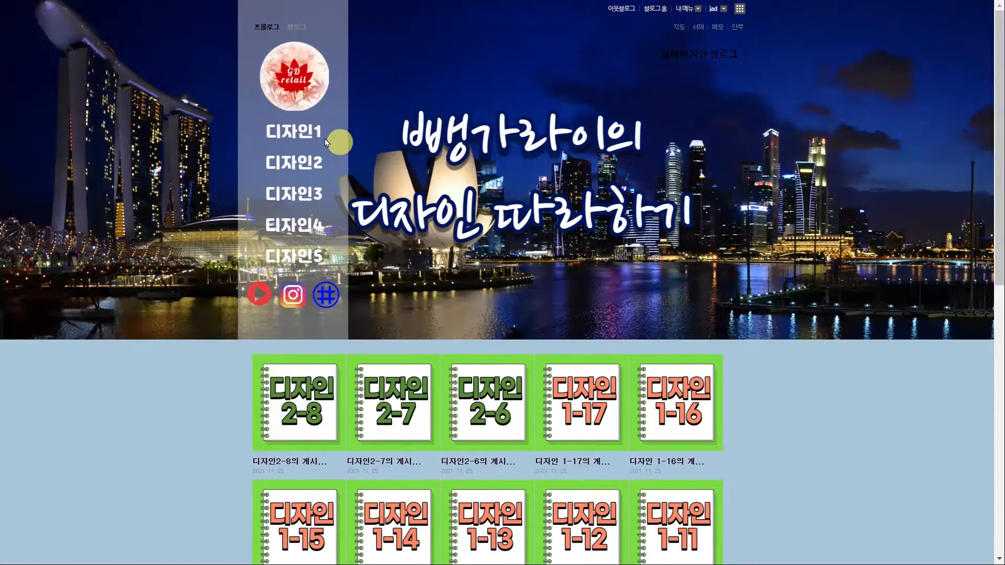
# Test the 디자인1 through 디자인5 button links on the blog home
pyautogui.click(326, 143)
pyautogui.click(332, 168)
pyautogui.click(292, 198)
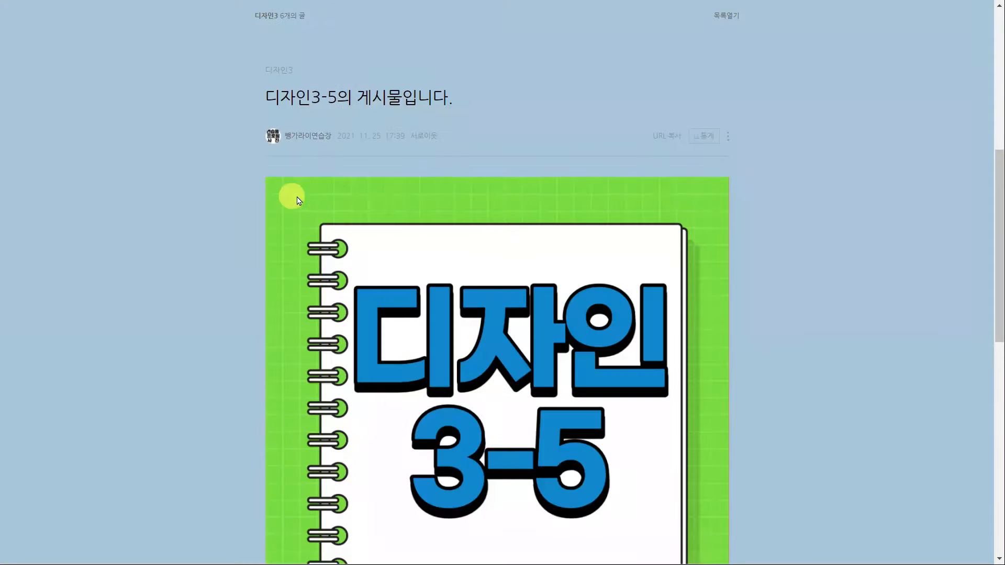
pyautogui.scroll(8, 291, 197)
pyautogui.click(304, 225)
pyautogui.scroll(-8, 310, 314)
pyautogui.scroll(8, 309, 315)
pyautogui.click(299, 256)
pyautogui.scroll(-8, 384, 283)
pyautogui.scroll(8, 384, 283)
# Test the YouTube, Instagram and shop icon links, closing each opened page
pyautogui.click(253, 291)
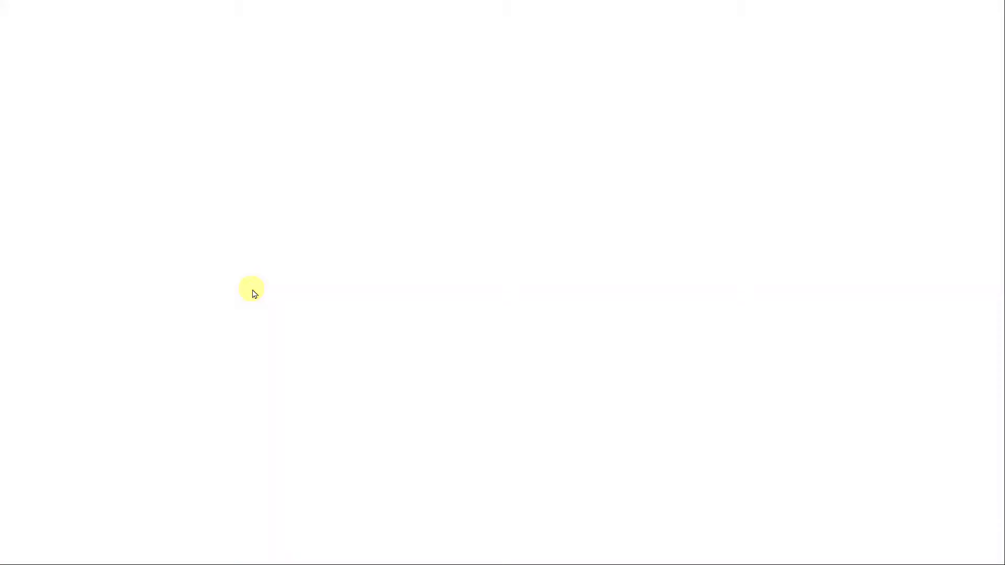
pyautogui.hotkey('ctrl', 'w')
pyautogui.click(293, 293)
pyautogui.hotkey('ctrl', 'w')
pyautogui.click(330, 294)
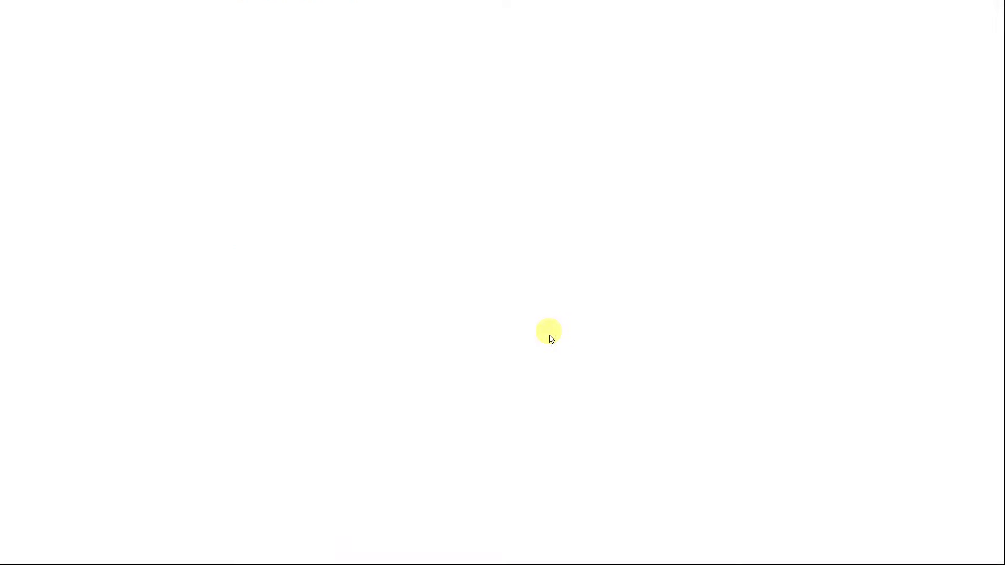
pyautogui.hotkey('ctrl', 'w')
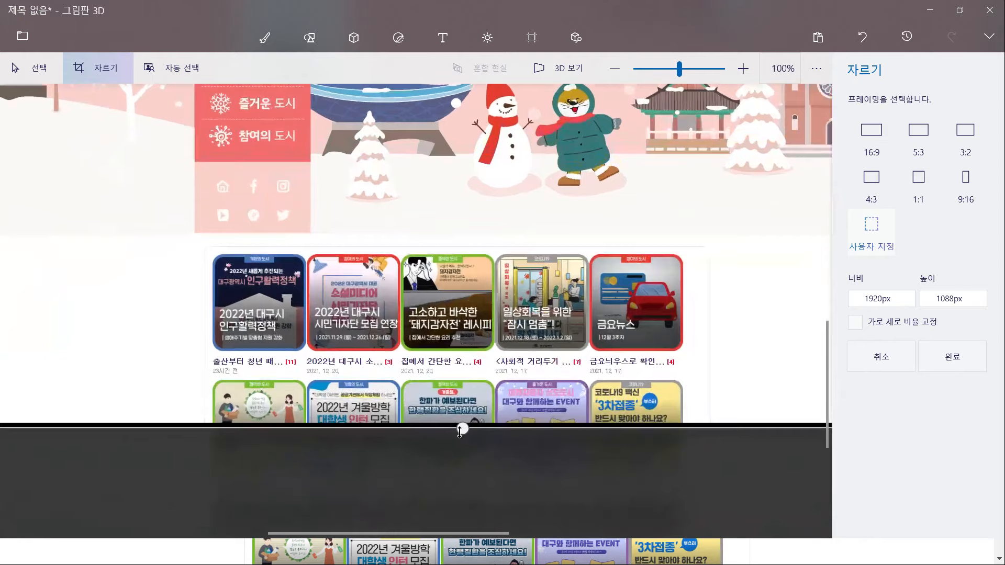
# Crop the captured page to a 1920 × 720 banner and apply the crop
pyautogui.moveTo(458, 429); pyautogui.dragTo(454, 248)
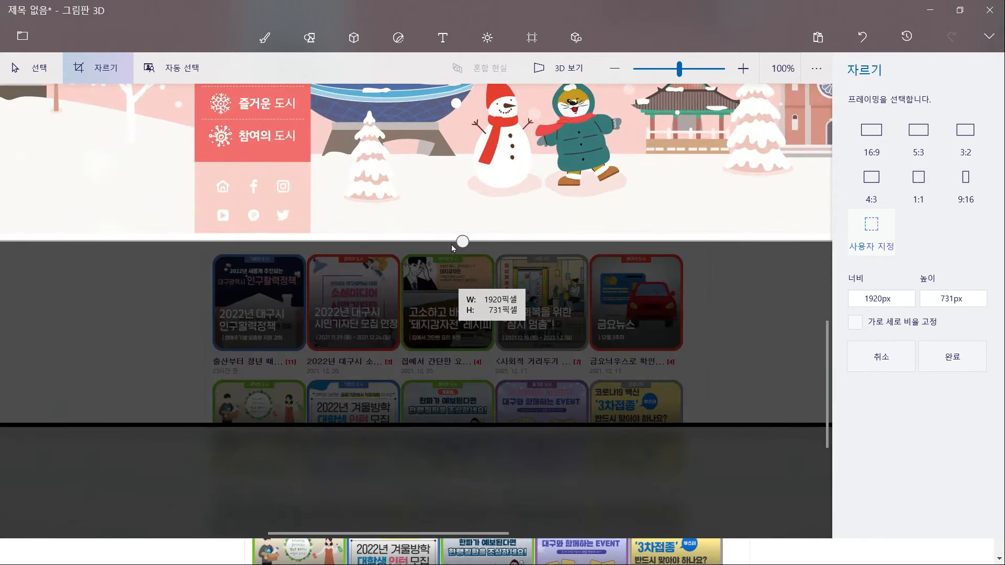
pyautogui.scroll(10, 454, 248)
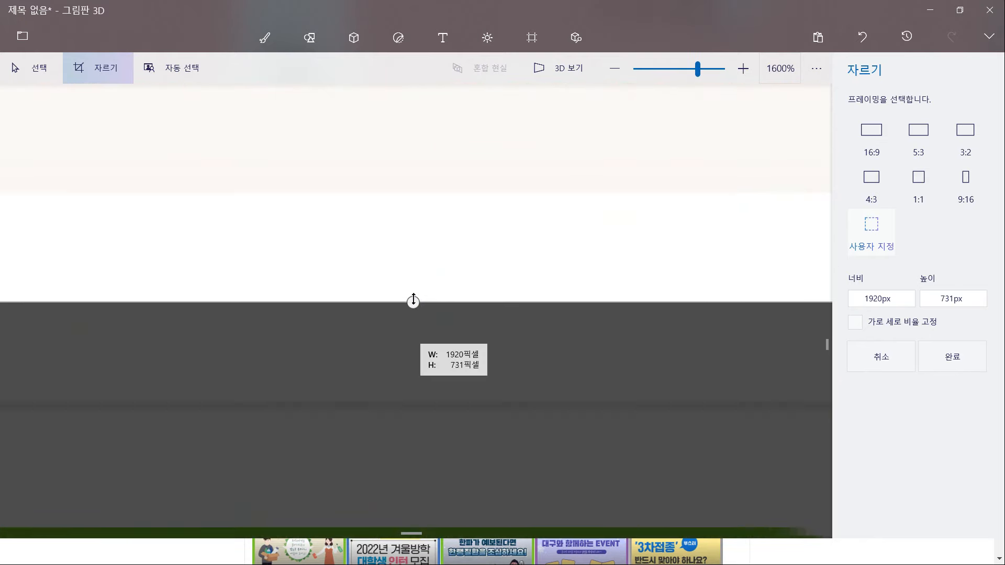
pyautogui.moveTo(414, 302); pyautogui.dragTo(422, 194)
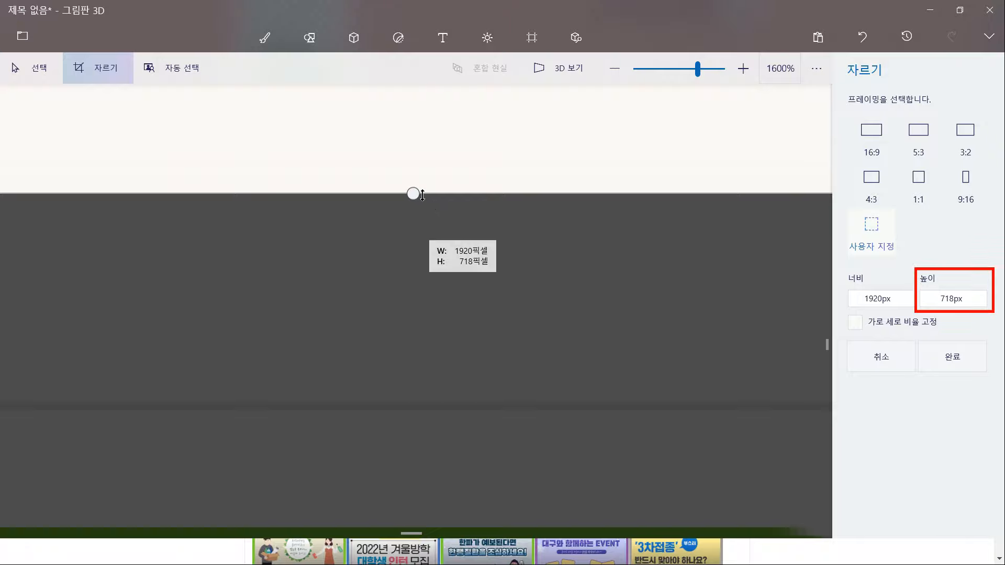
pyautogui.scroll(-4, 422, 194)
pyautogui.moveTo(402, 222); pyautogui.dragTo(400, 227)
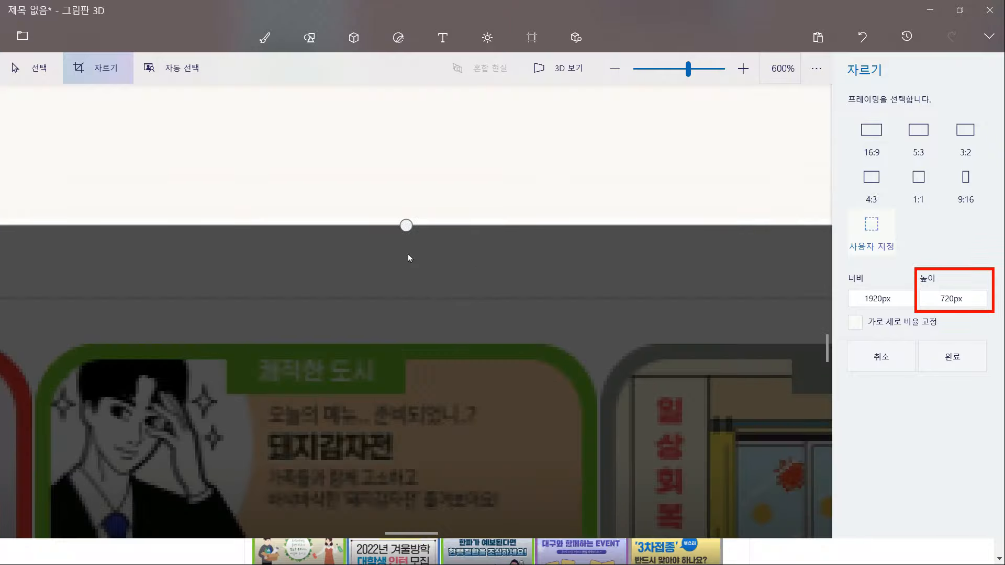
pyautogui.scroll(-4, 408, 253)
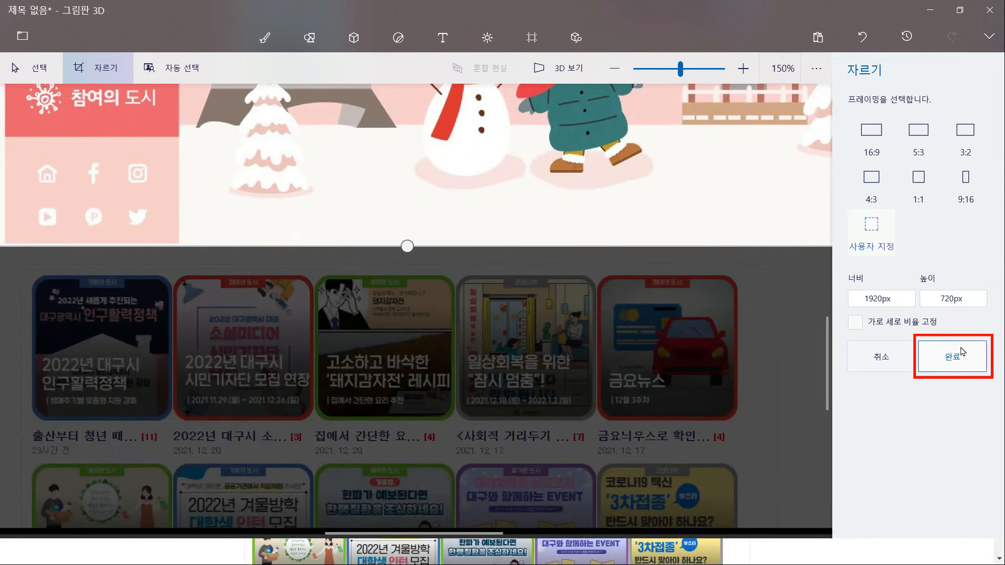
pyautogui.click(953, 357)
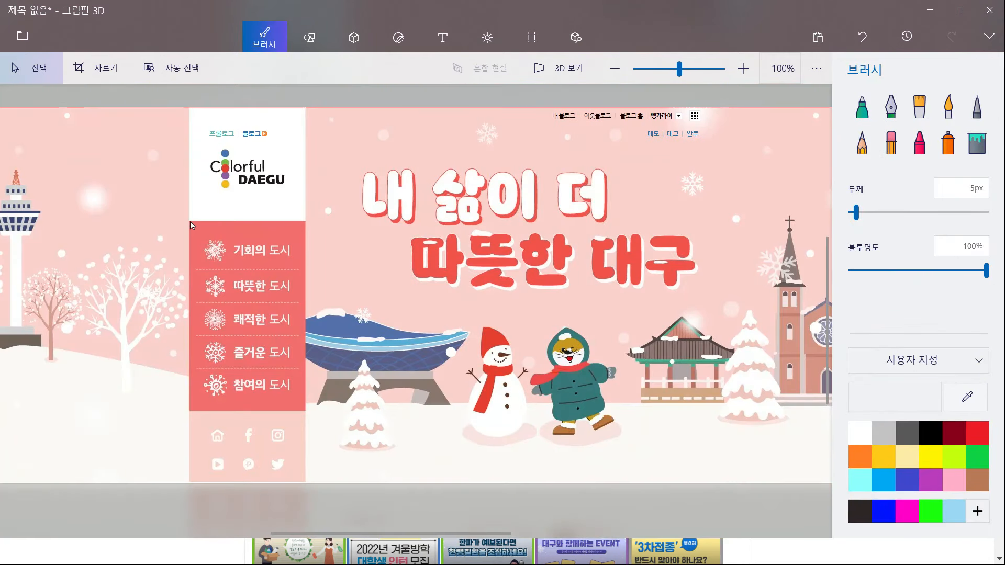
# Select the entire cropped banner image
pyautogui.moveTo(189, 222); pyautogui.dragTo(306, 488)
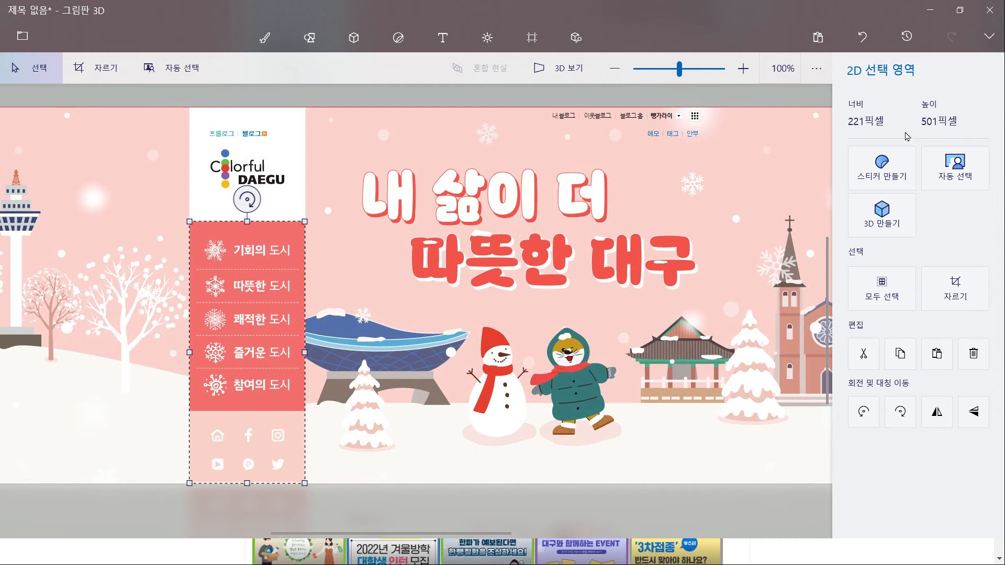
pyautogui.scroll(-1, 350, 265)
pyautogui.click(126, 283)
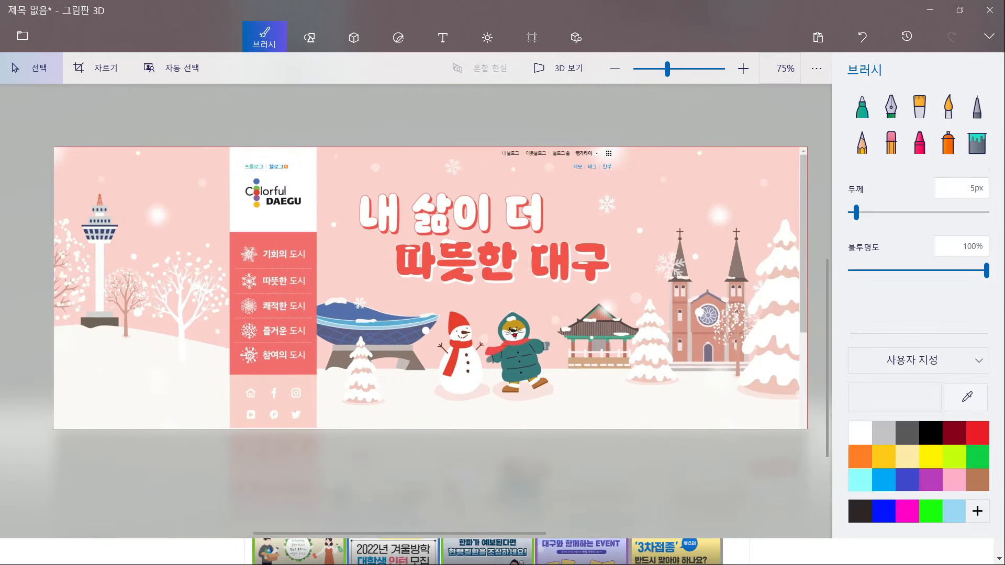
pyautogui.moveTo(59, 148); pyautogui.dragTo(805, 430)
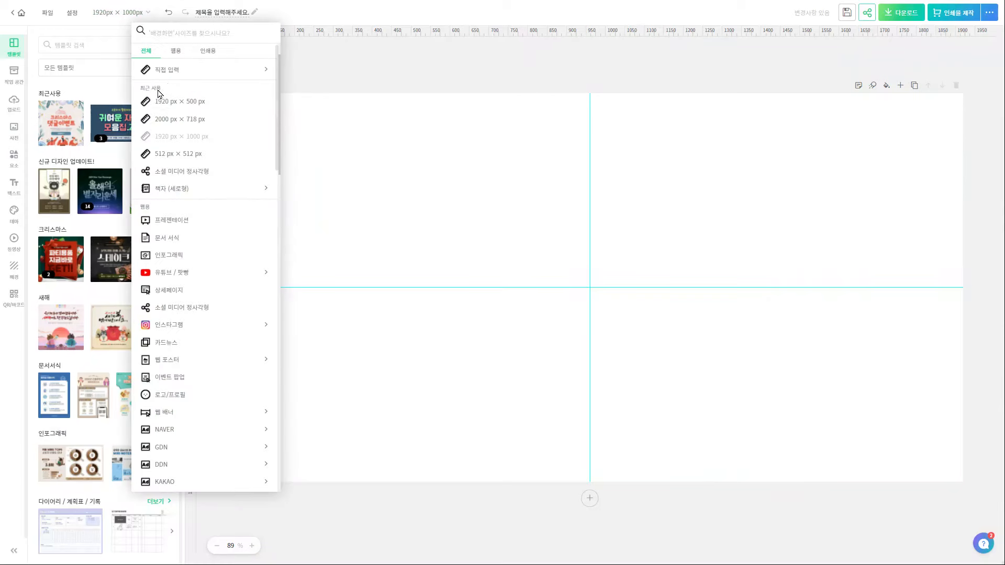
pyautogui.click(167, 70)
# Set a custom page size of 2000 × 720 px
pyautogui.write('2000')
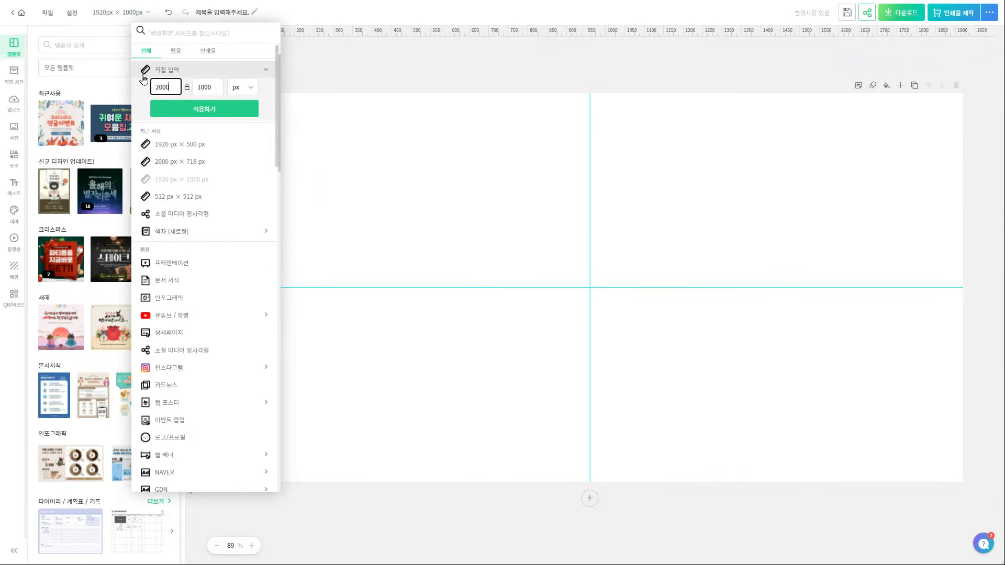
pyautogui.click(219, 87)
pyautogui.click(227, 114)
pyautogui.write('720')
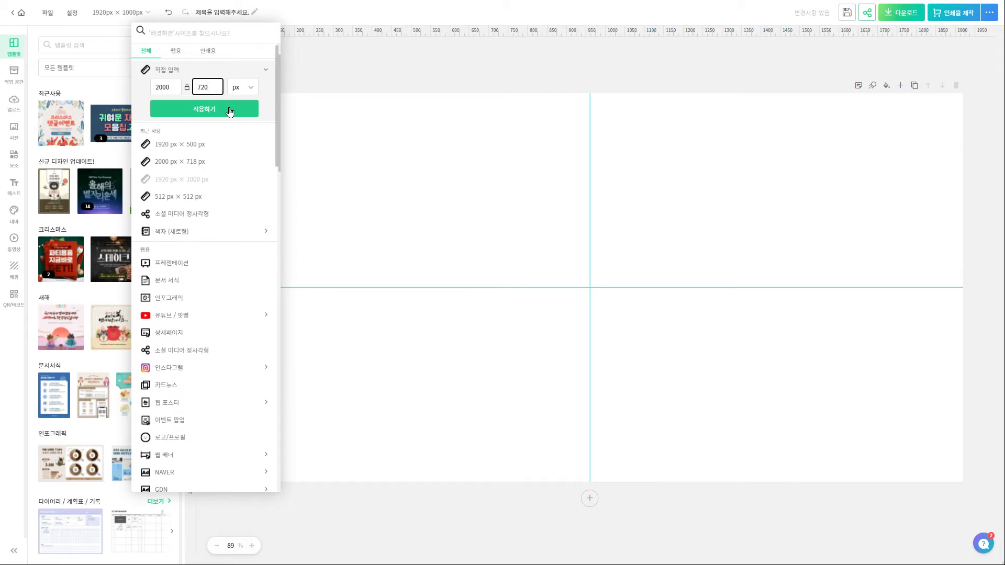
pyautogui.click(230, 110)
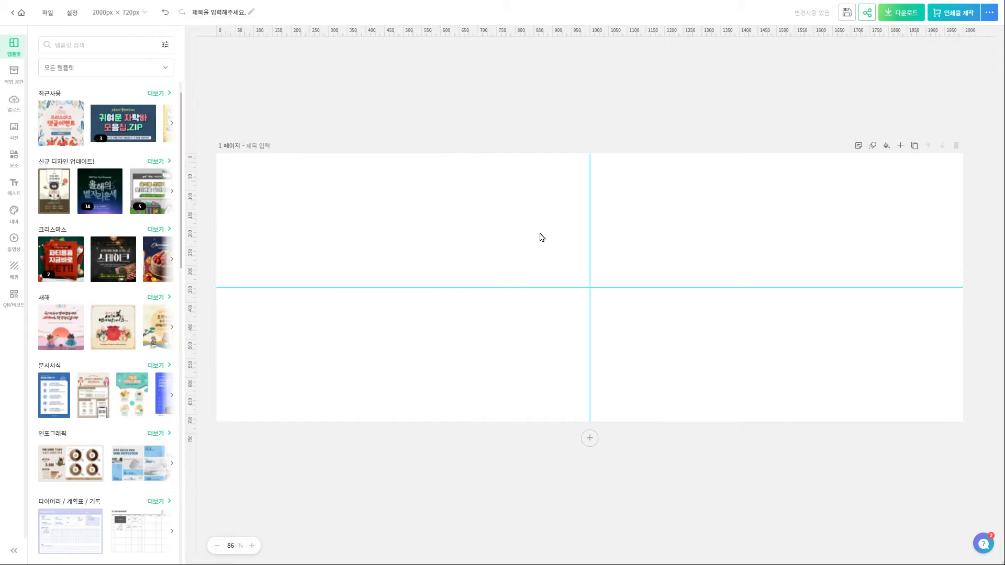
# Paste the Daegu banner image and stretch it to cover the page
pyautogui.hotkey('ctrl', 'v')
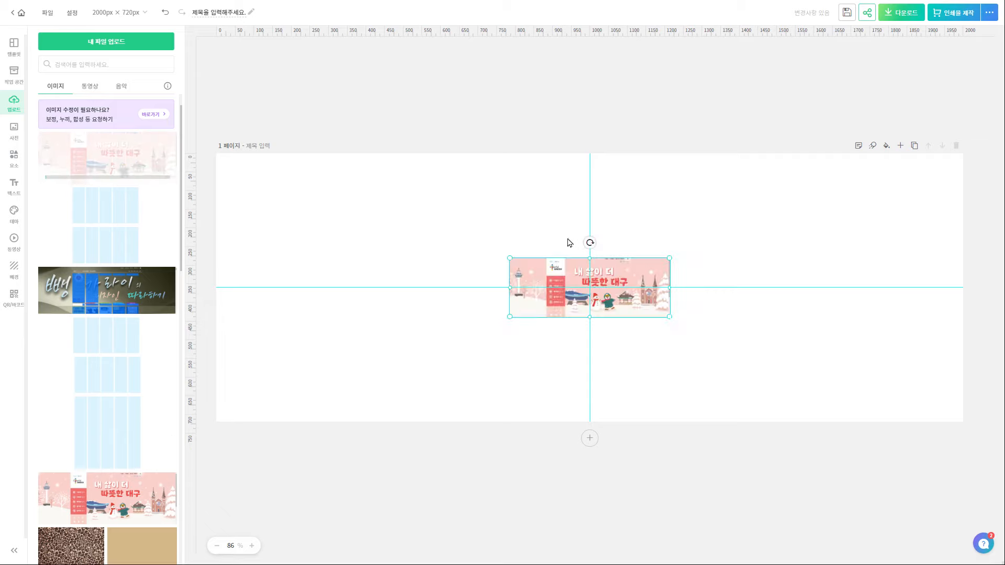
pyautogui.moveTo(670, 258); pyautogui.dragTo(926, 113)
pyautogui.moveTo(510, 317); pyautogui.dragTo(459, 351)
pyautogui.moveTo(312, 428); pyautogui.dragTo(229, 424)
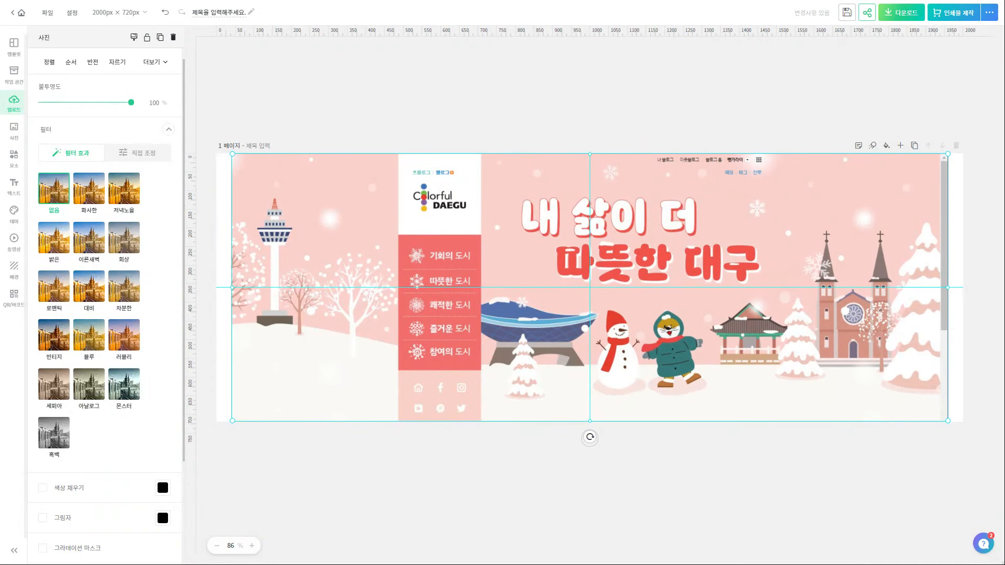
# Add the column guide image and resize it to 1920 px wide, 630 px tall
pyautogui.hotkey('ctrl', '[')
pyautogui.click(599, 284)
pyautogui.moveTo(670, 268); pyautogui.dragTo(948, 196)
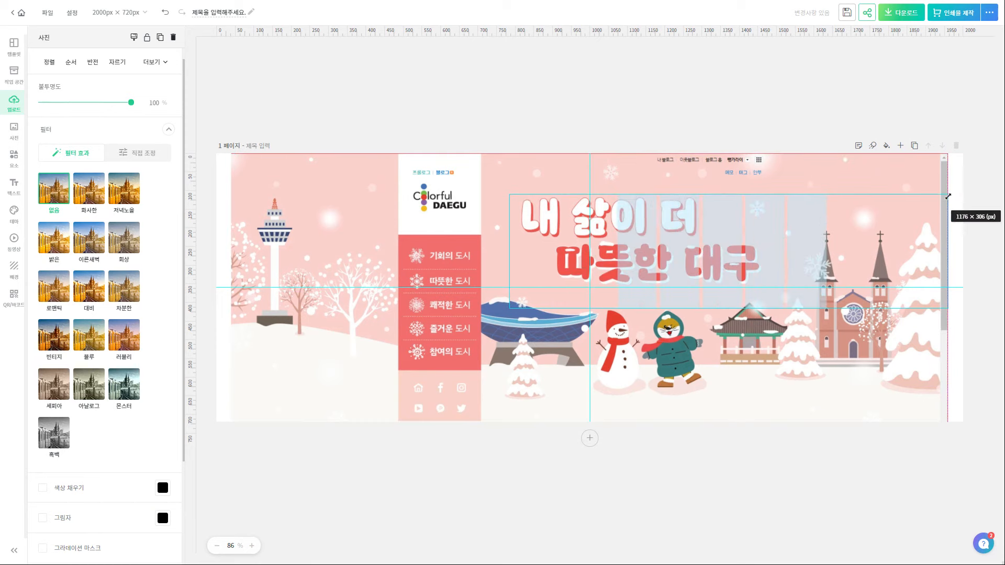
pyautogui.moveTo(509, 308); pyautogui.dragTo(232, 377)
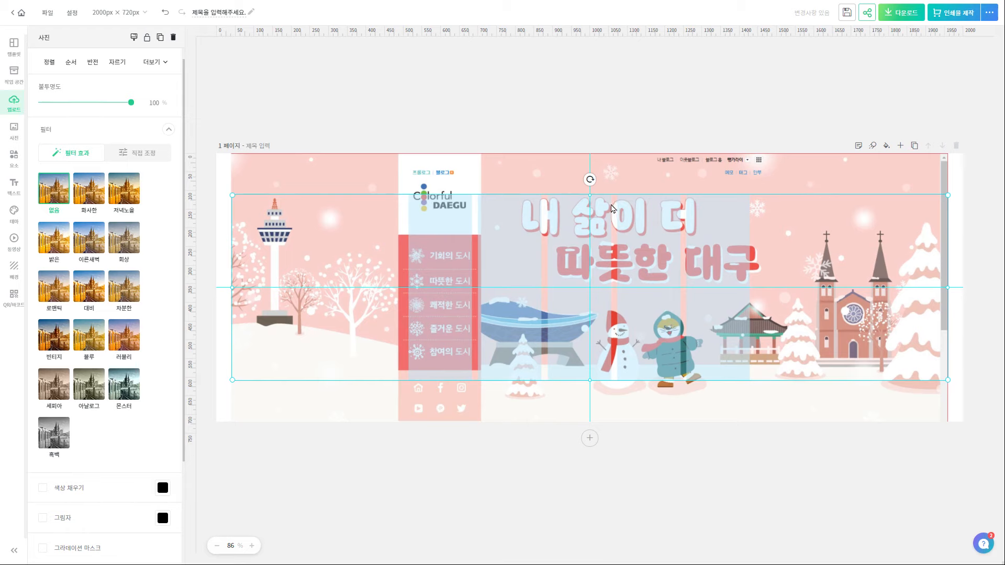
pyautogui.moveTo(590, 380); pyautogui.dragTo(590, 420)
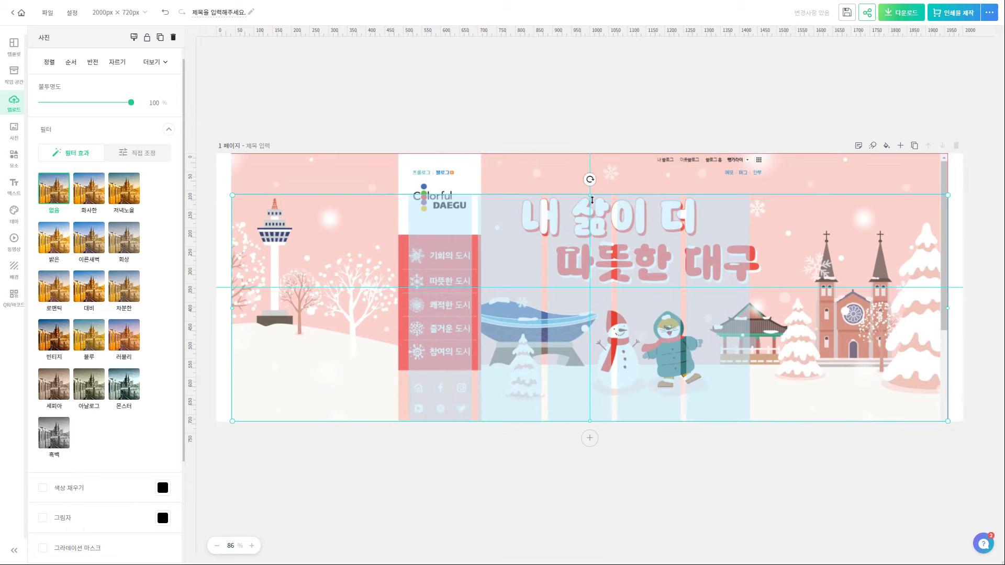
pyautogui.moveTo(593, 196); pyautogui.dragTo(591, 181)
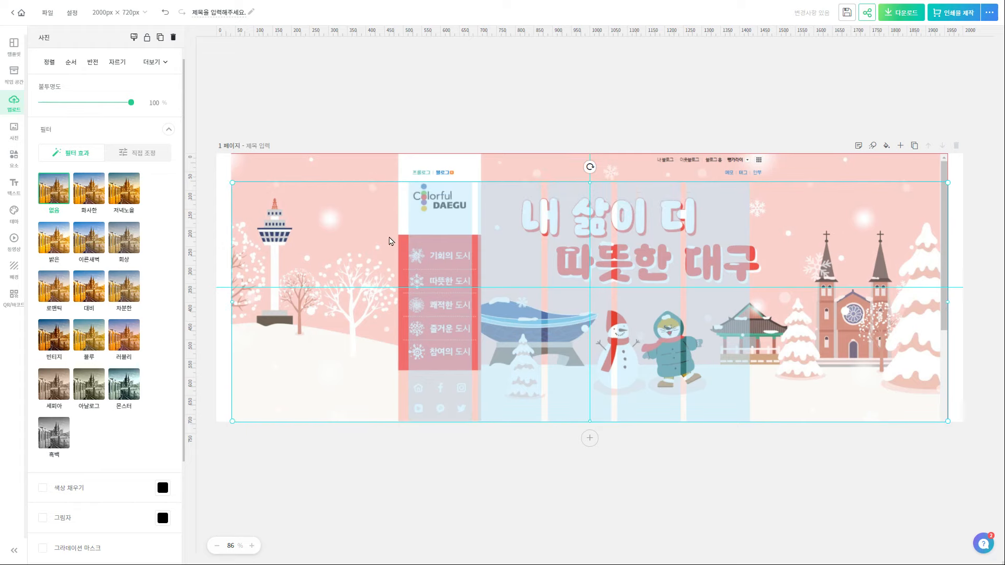
# Select the banner photo inside the group and nudge it four steps right
pyautogui.click(489, 172)
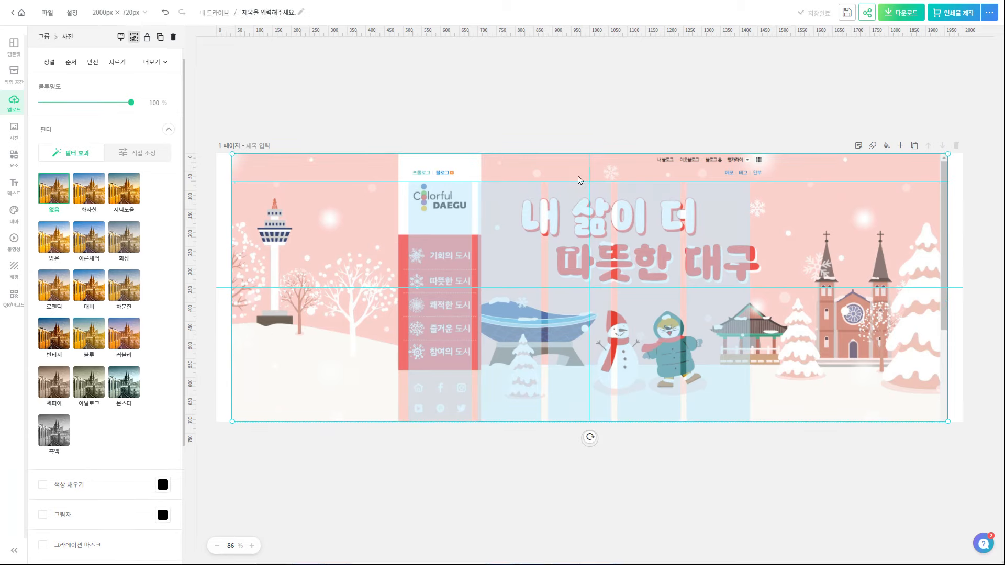
pyautogui.click(428, 208)
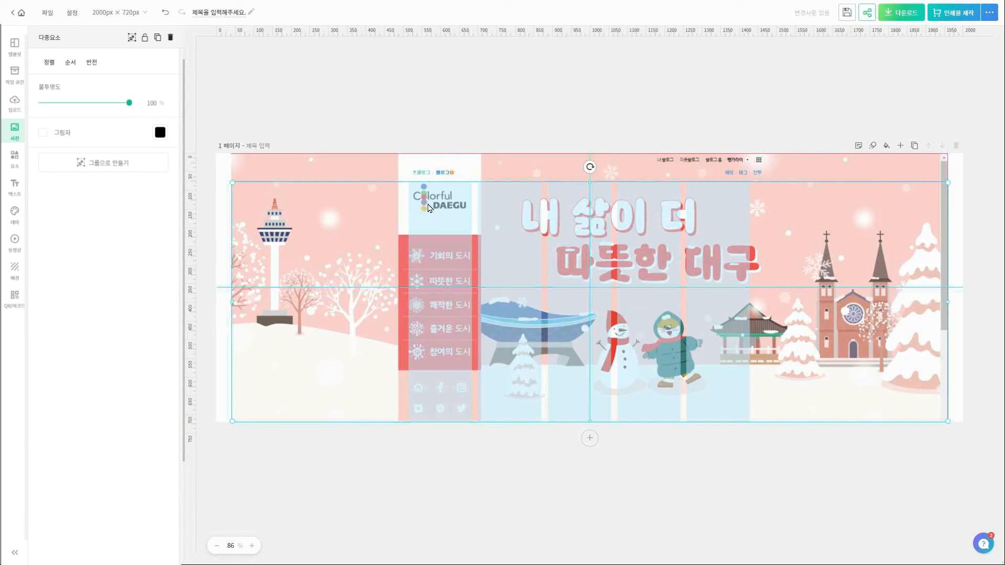
pyautogui.click(341, 168)
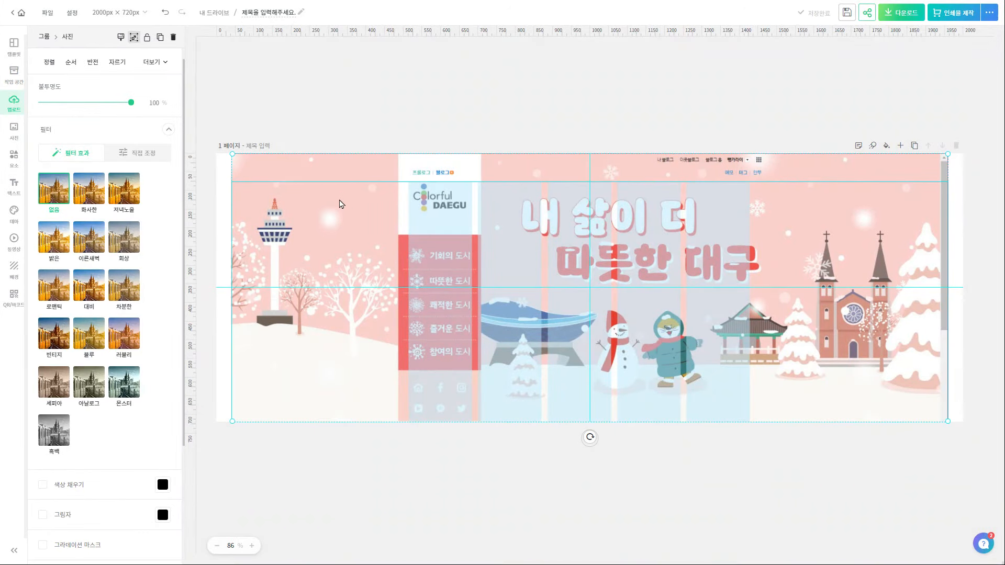
pyautogui.press('Right')
pyautogui.press('Right')
pyautogui.press('Right')
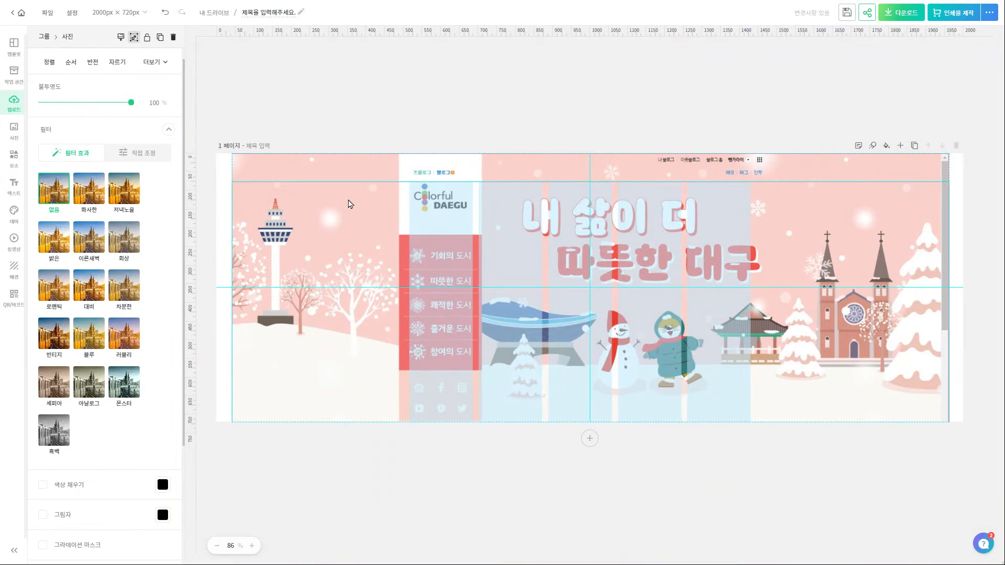
pyautogui.press('Right')
pyautogui.press('Right')
pyautogui.press('Right')
pyautogui.press('Right')
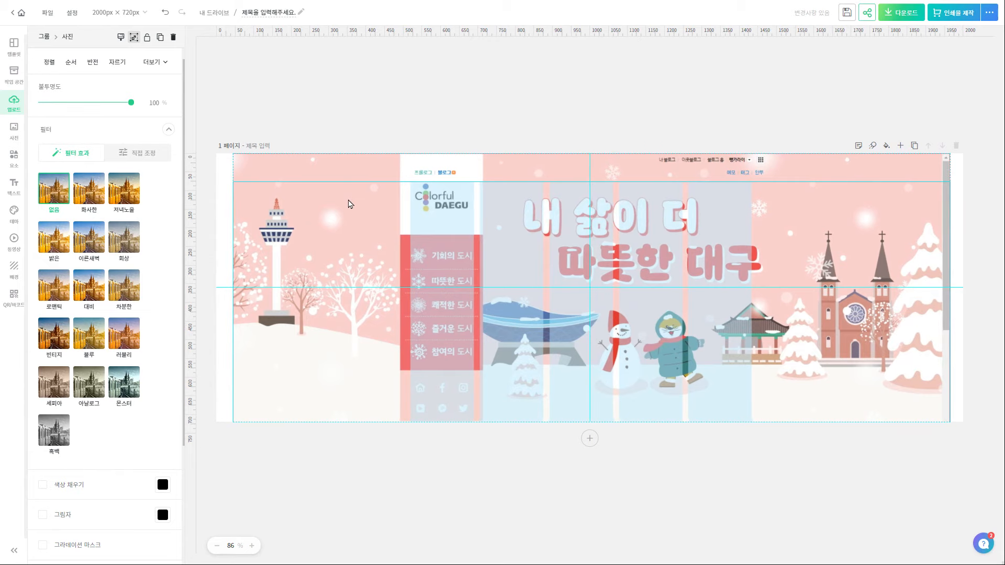
pyautogui.press('Right')
pyautogui.press('Right')
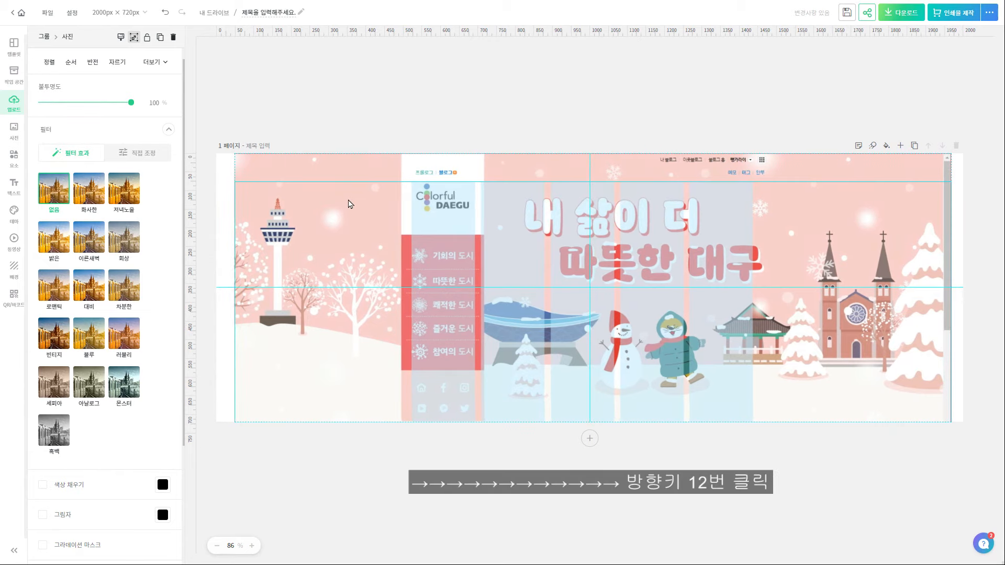
pyautogui.press('Right')
pyautogui.press('Right')
pyautogui.press('Right')
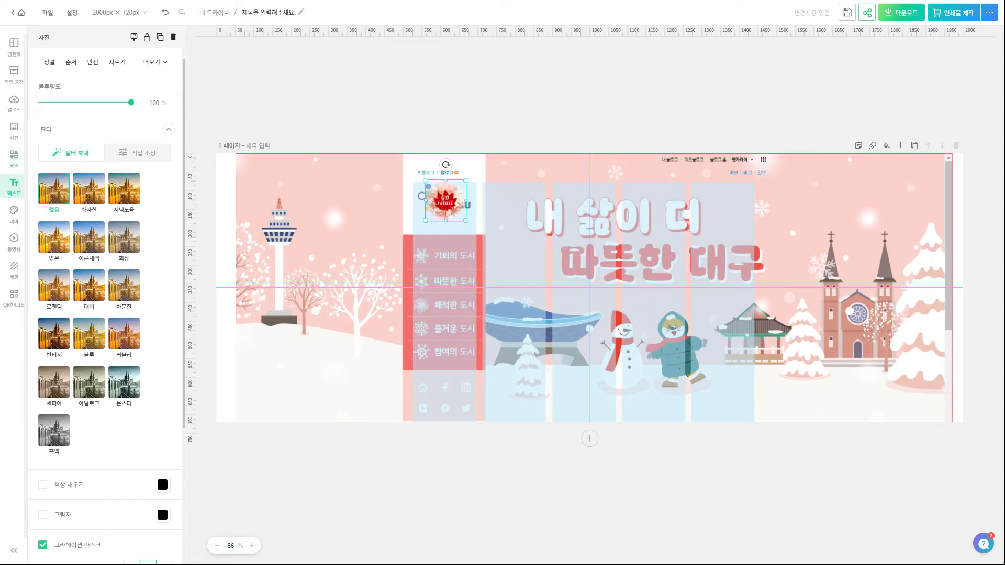
# Paste the 디자인1–디자인5 menu label group and browse the illustration elements
pyautogui.hotkey('ctrl', 'v')
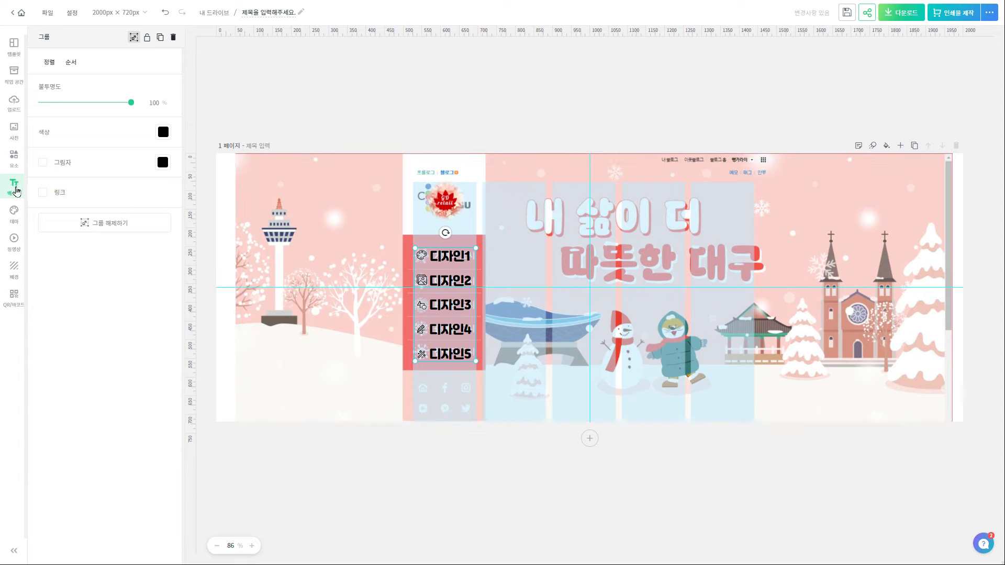
pyautogui.click(13, 157)
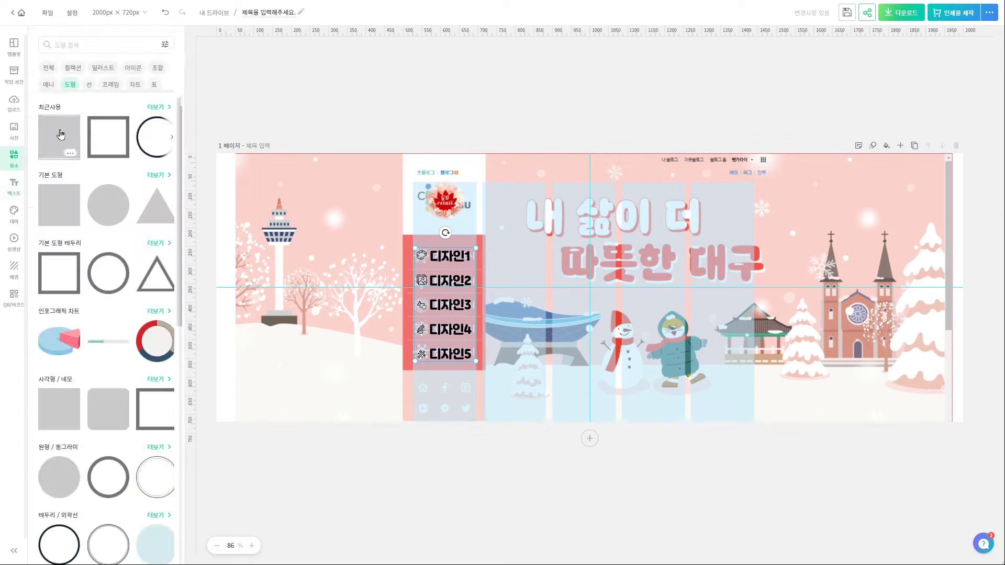
pyautogui.click(103, 70)
# Search elements for 카카오톡 social icons, then select the 뺑가라이의 디자인 따라하기 title
pyautogui.click(113, 45)
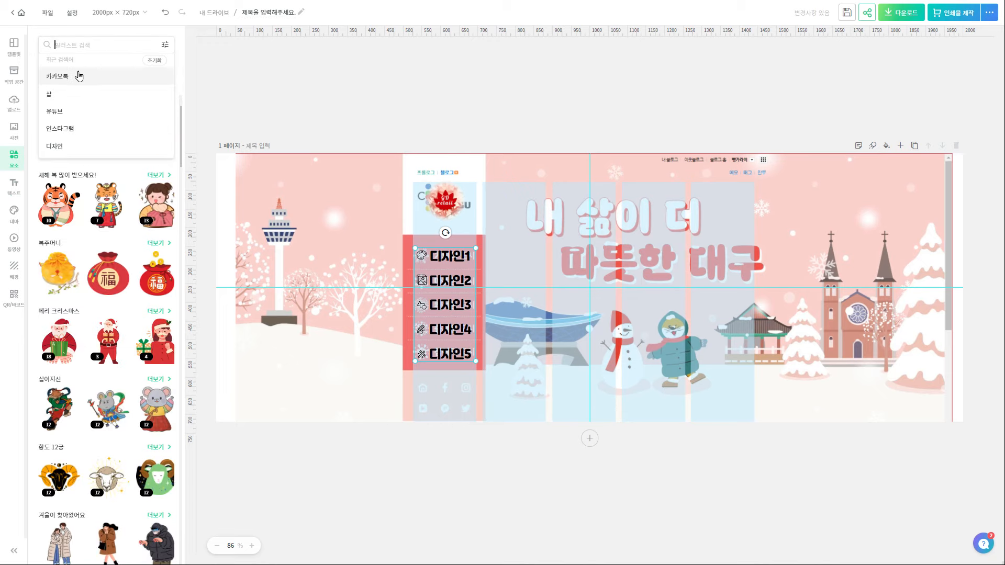
pyautogui.click(55, 146)
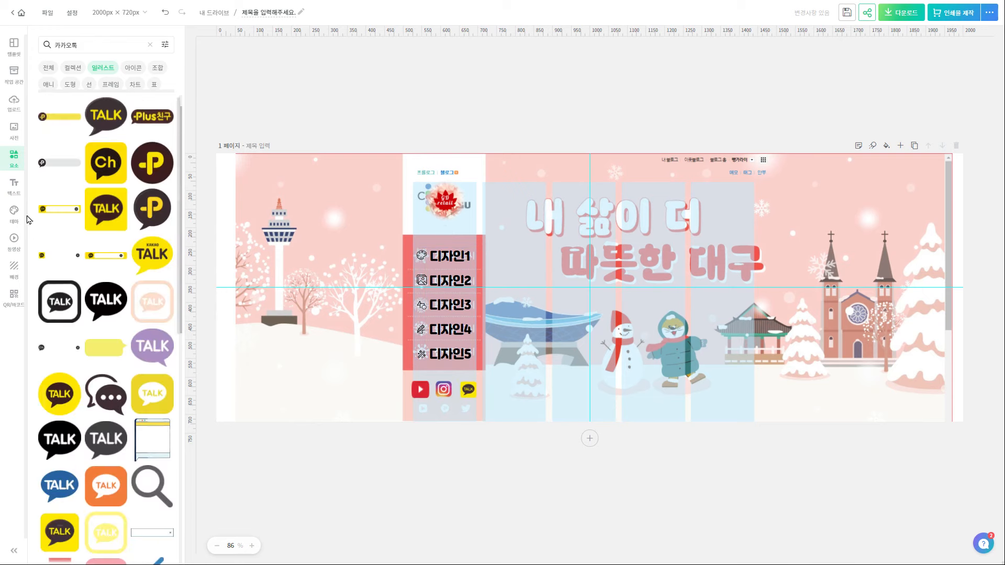
pyautogui.click(97, 46)
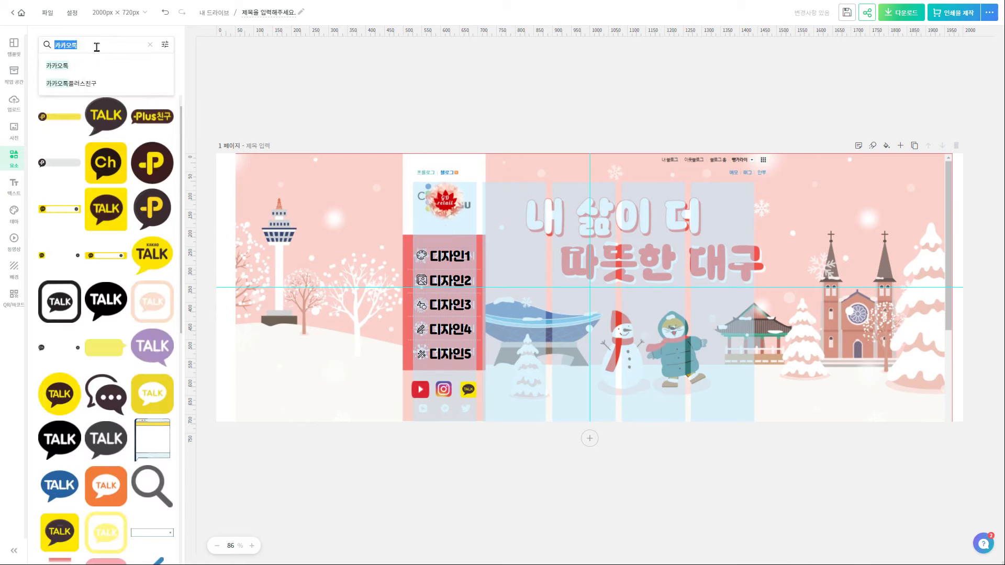
pyautogui.click(227, 52)
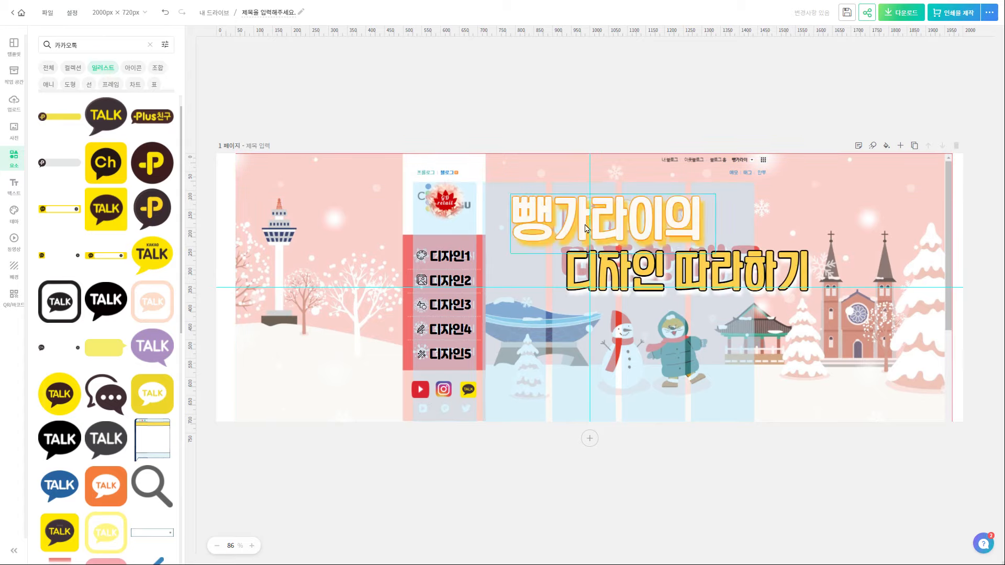
pyautogui.click(641, 277)
pyautogui.click(641, 278)
# Drag the night-market photo's corners past the page edges to fill the 2000×720 banner
pyautogui.click(560, 228)
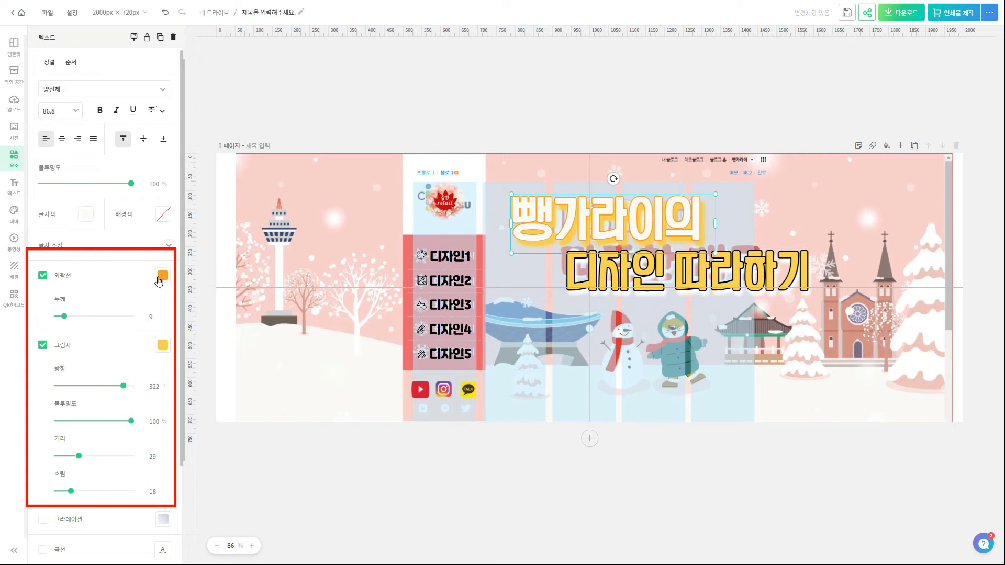
pyautogui.scroll(-2, 115, 440)
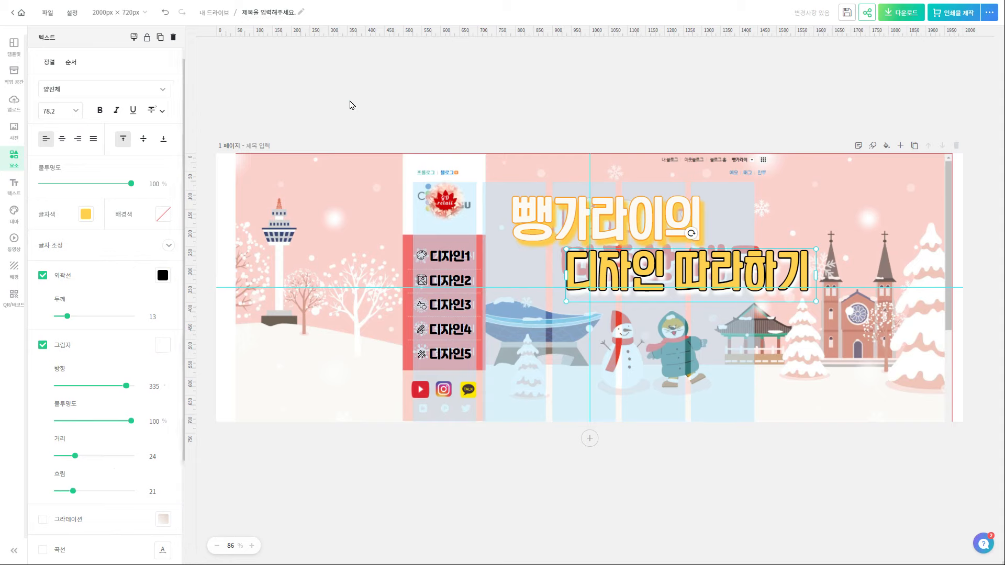
pyautogui.click(351, 102)
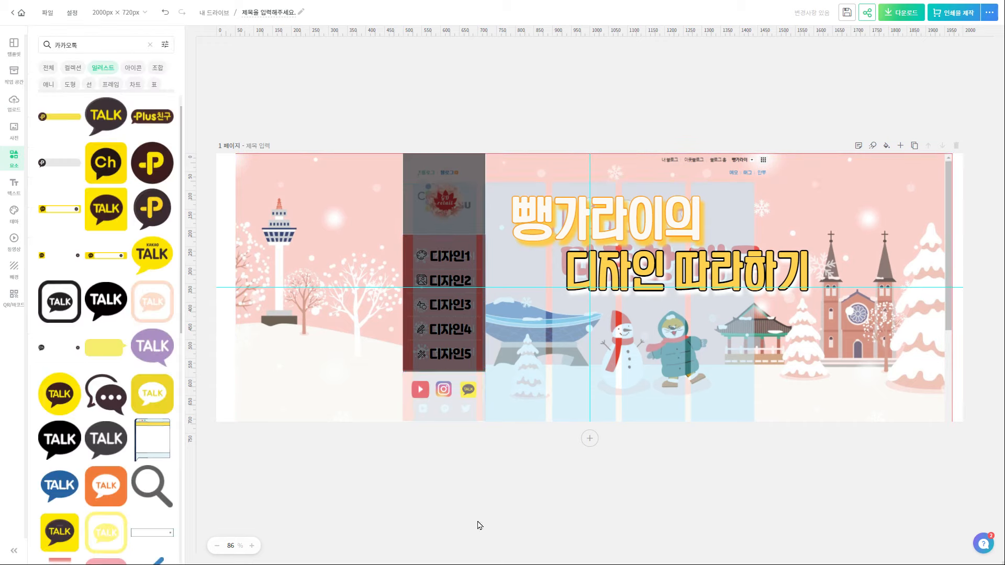
pyautogui.click(454, 409)
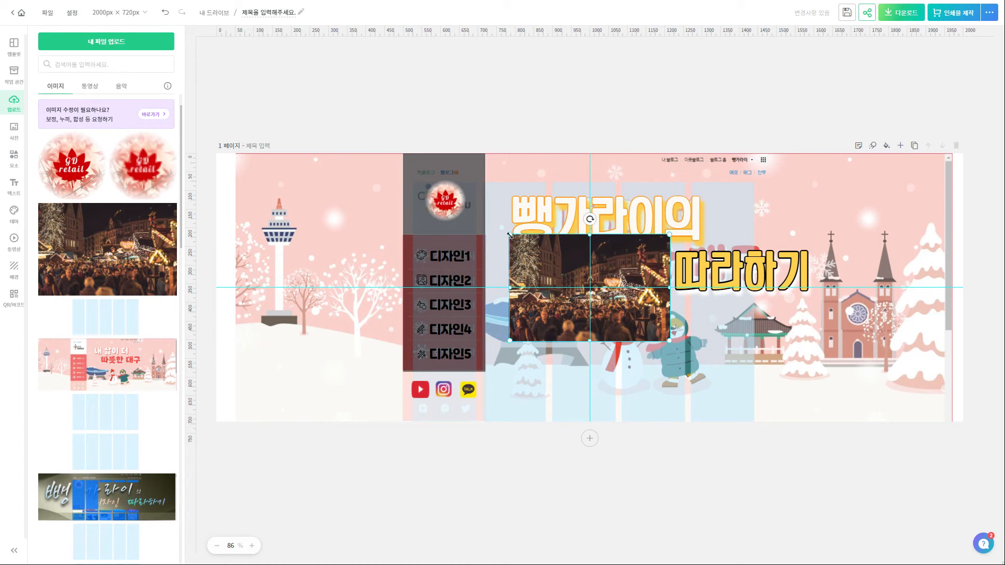
pyautogui.moveTo(510, 235); pyautogui.dragTo(188, 103)
pyautogui.moveTo(670, 342); pyautogui.dragTo(960, 476)
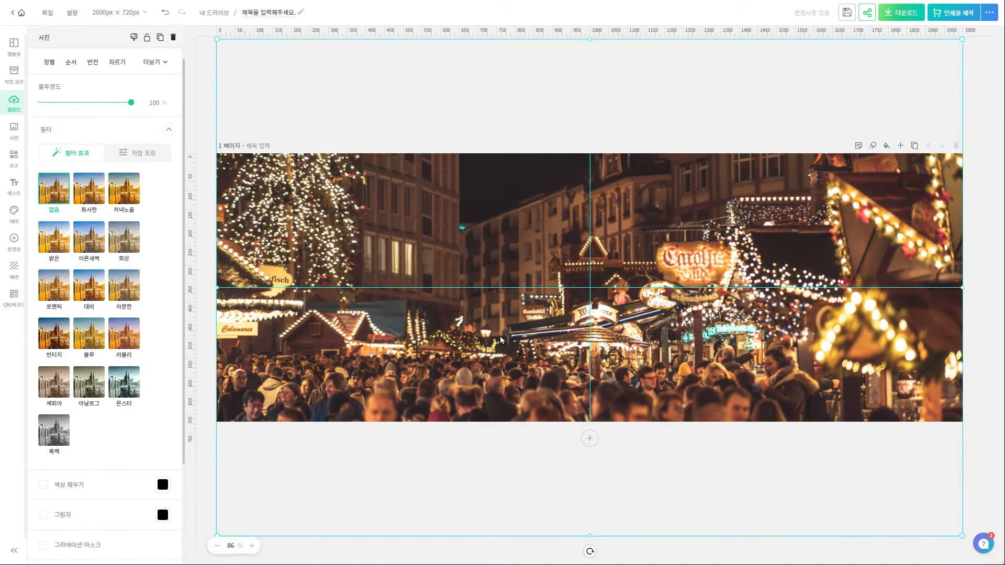
# Apply the 흑백 filter to the photo and move its layer behind the banner elements
pyautogui.click(62, 443)
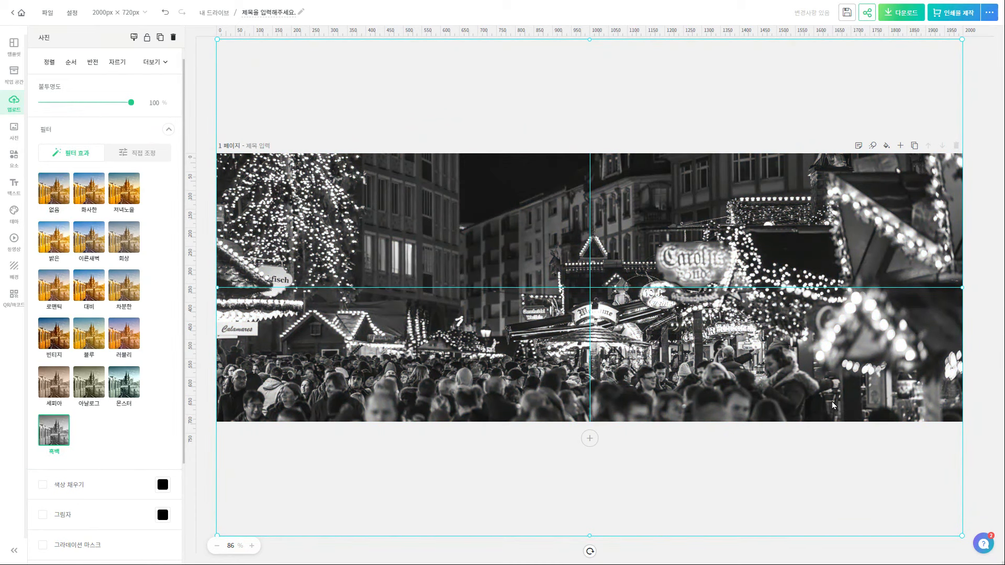
pyautogui.hotkey('ctrl', 'shift', 'l')
pyautogui.moveTo(932, 62); pyautogui.dragTo(938, 296)
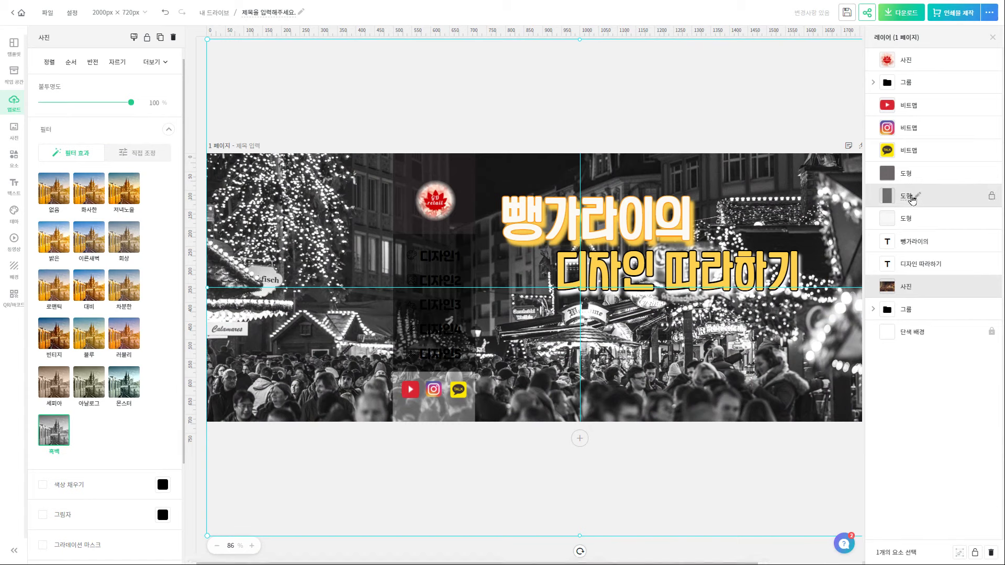
# Make the 디자인1–5 menu group text white and close the Layers panel
pyautogui.click(439, 257)
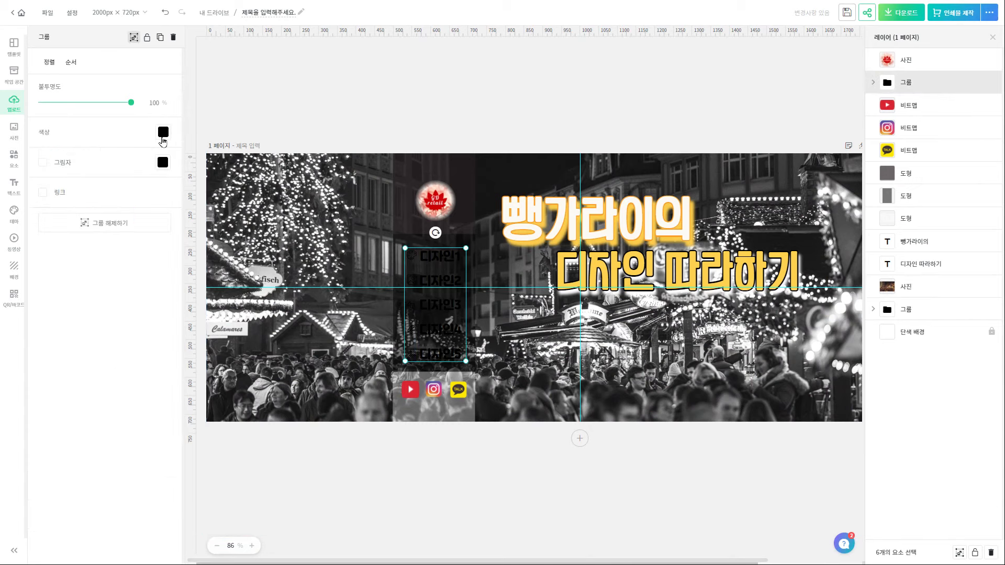
pyautogui.click(161, 131)
pyautogui.click(177, 229)
pyautogui.click(270, 101)
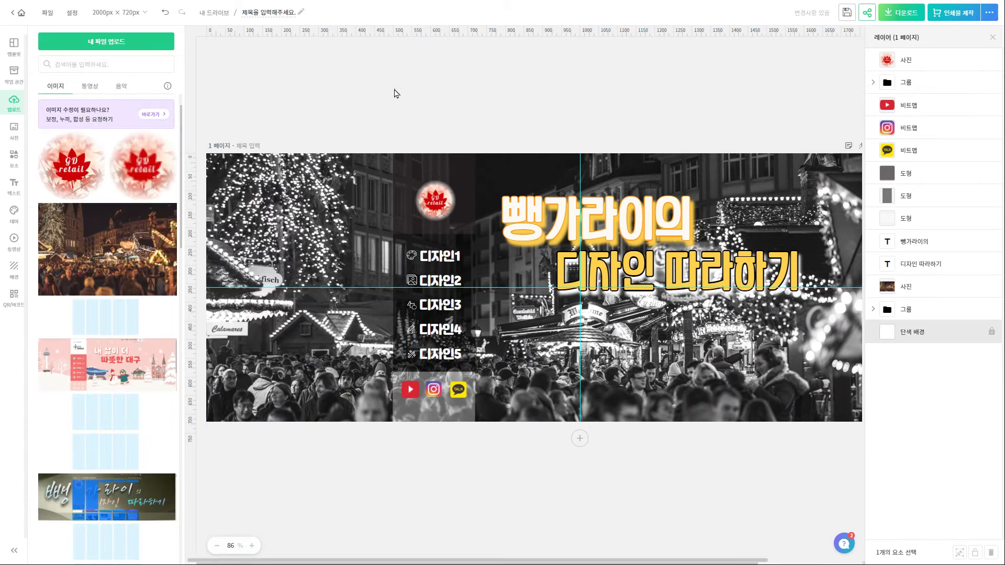
pyautogui.click(992, 37)
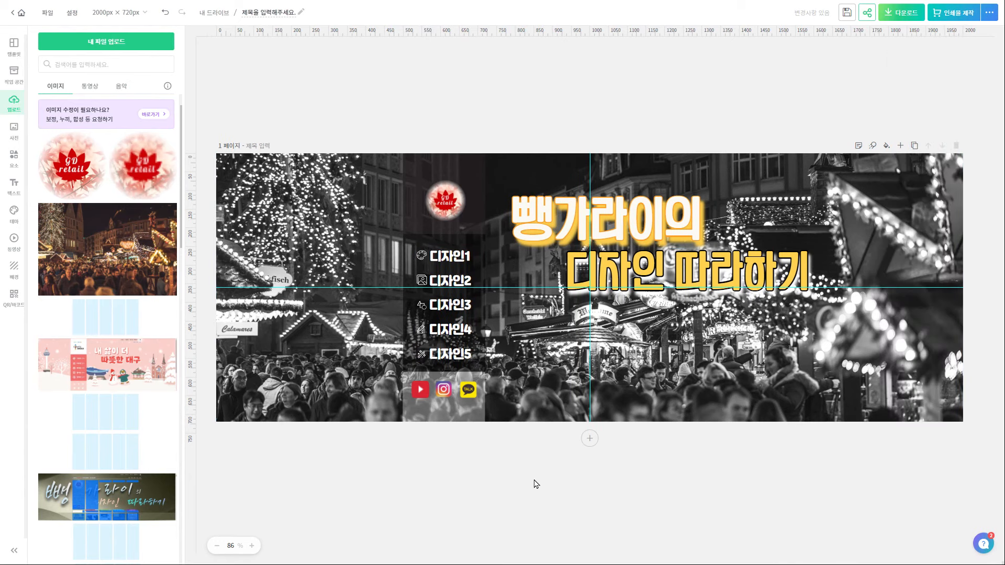
# Download the banner as a PNG and resize a new design to 170×500 px
pyautogui.click(901, 17)
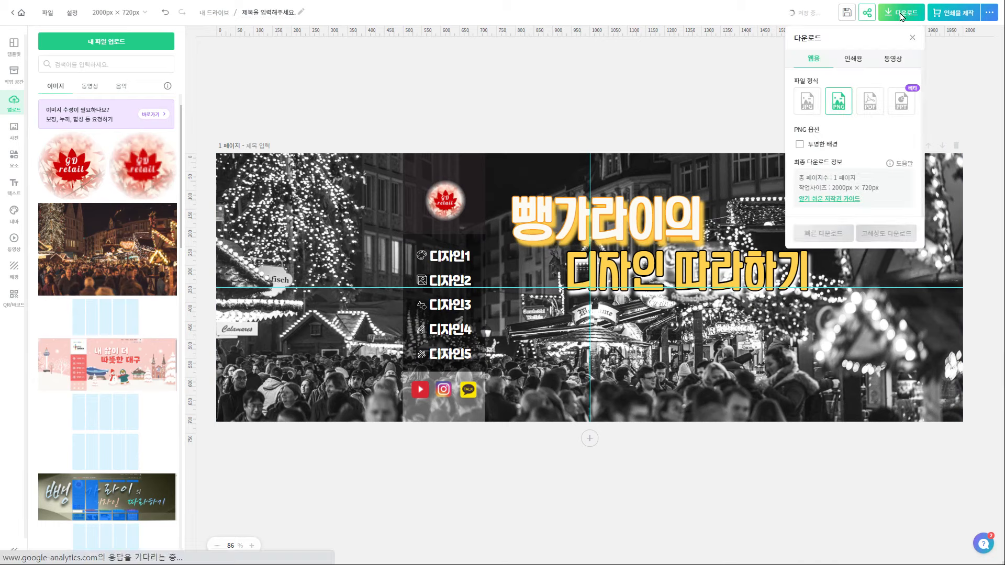
pyautogui.click(877, 239)
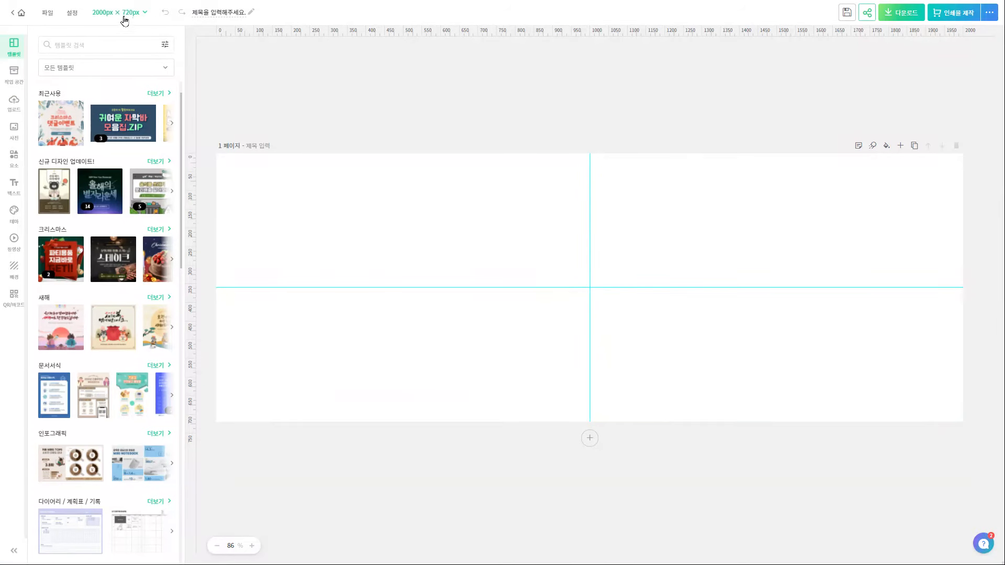
pyautogui.click(122, 14)
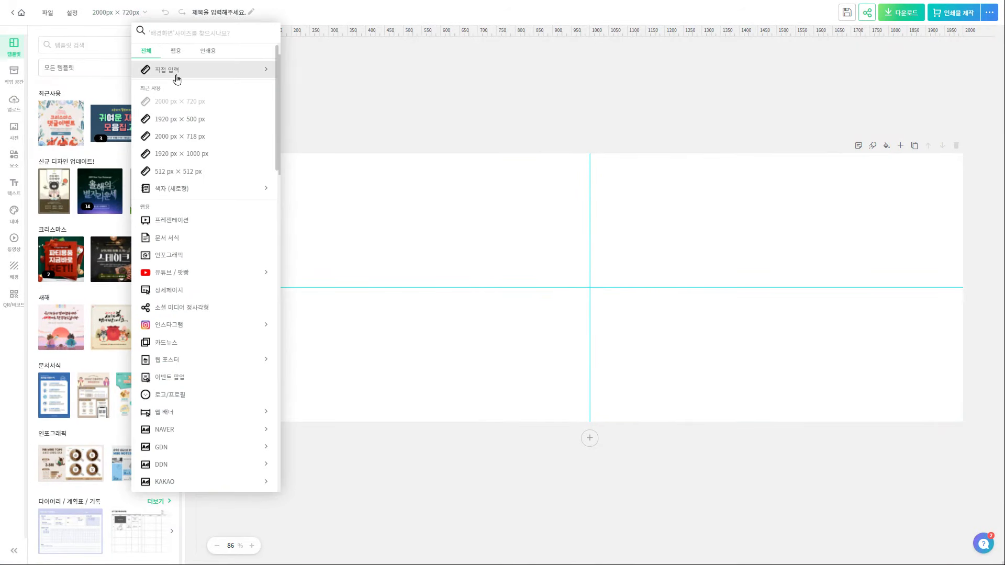
pyautogui.click(167, 71)
pyautogui.write('170')
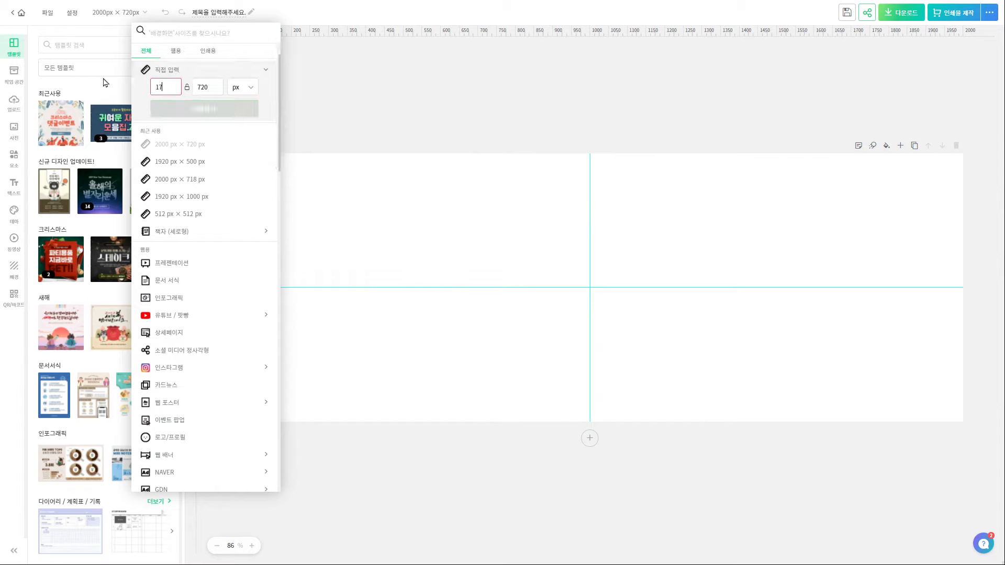
pyautogui.click(214, 86)
pyautogui.write('500')
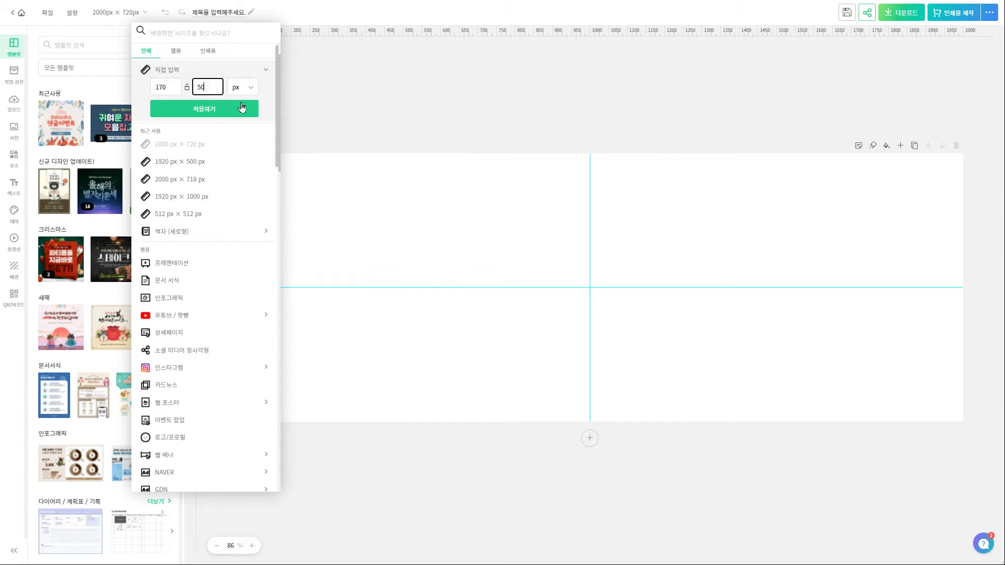
pyautogui.click(248, 110)
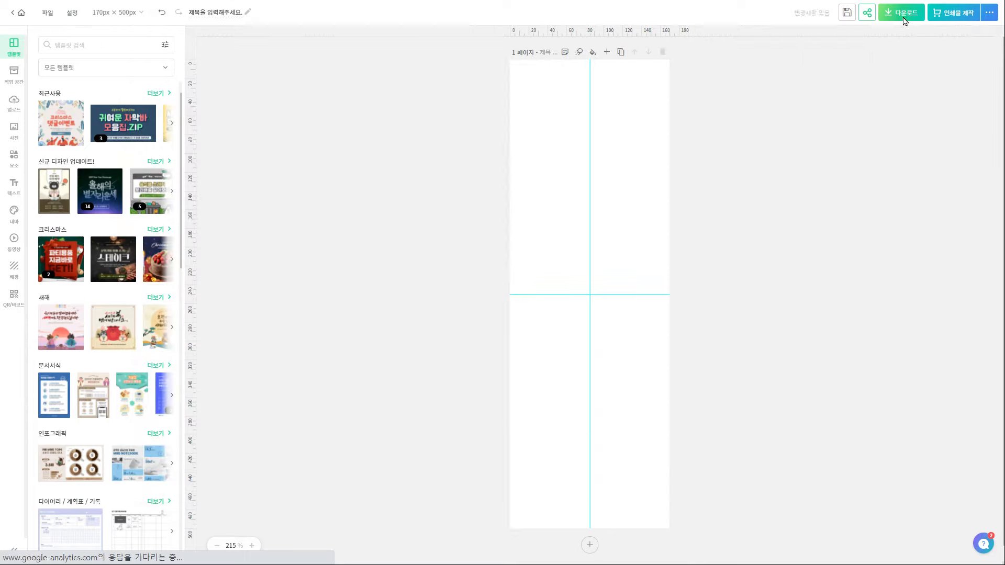
# Quick-download the blank 170×500 image as a PNG with a transparent background
pyautogui.click(902, 13)
pyautogui.click(811, 150)
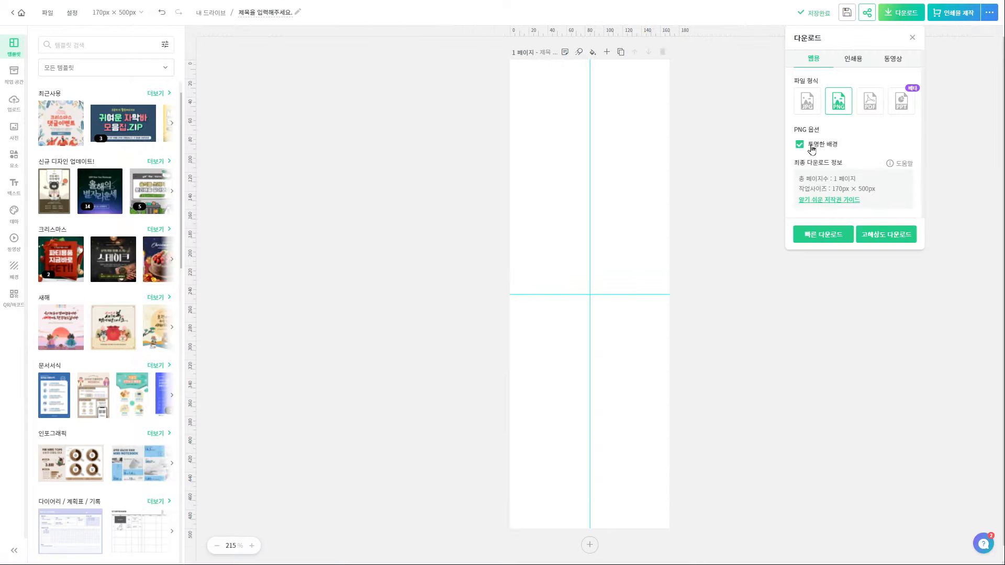
pyautogui.click(827, 233)
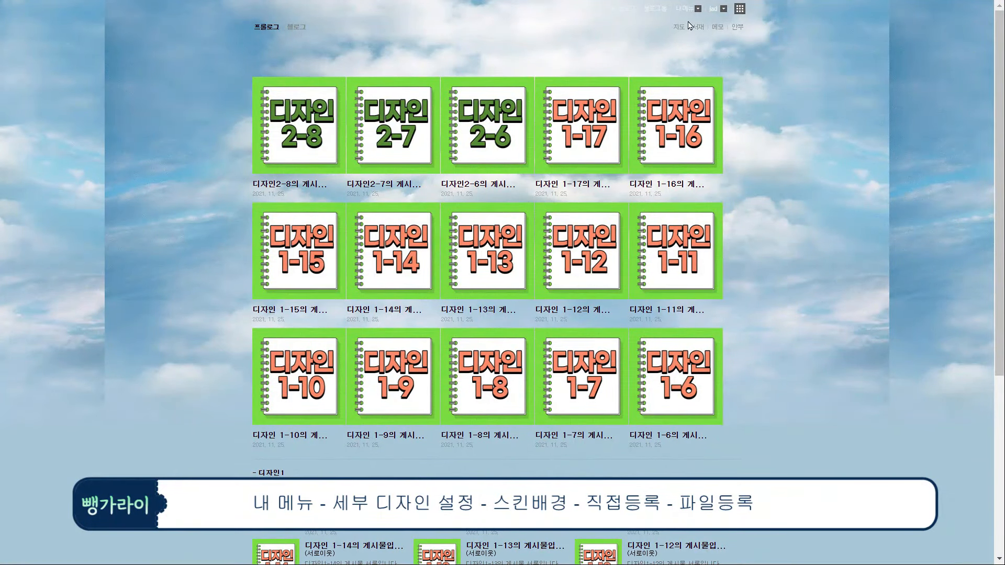
# Upload the exported banner PNG as the blog's custom top skin background
pyautogui.click(689, 9)
pyautogui.click(703, 92)
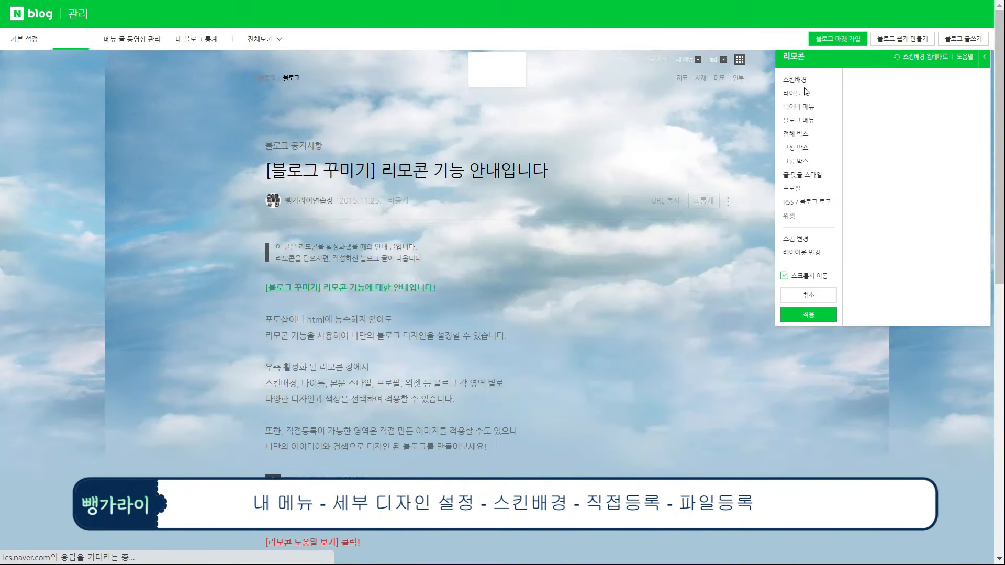
pyautogui.click(929, 94)
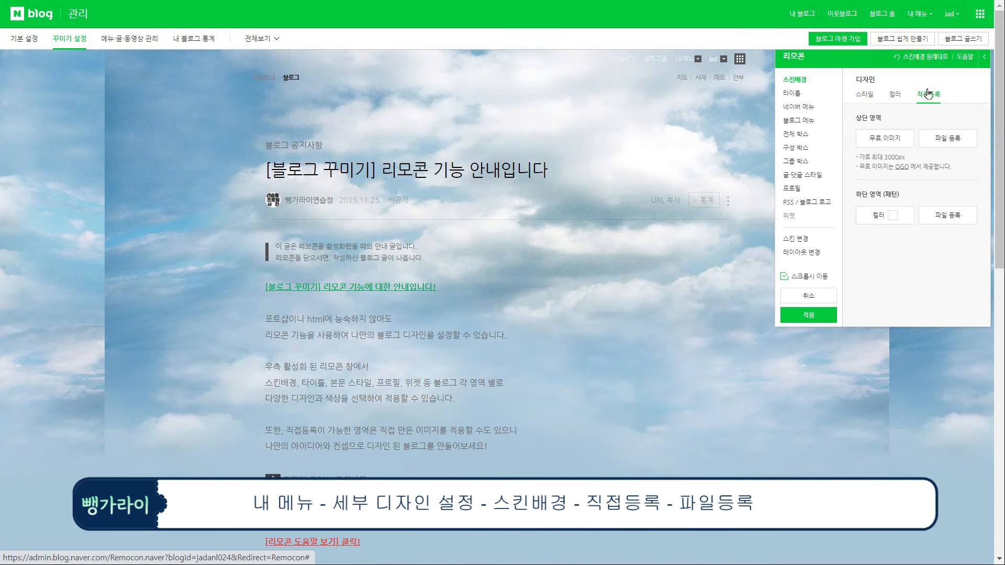
pyautogui.click(939, 141)
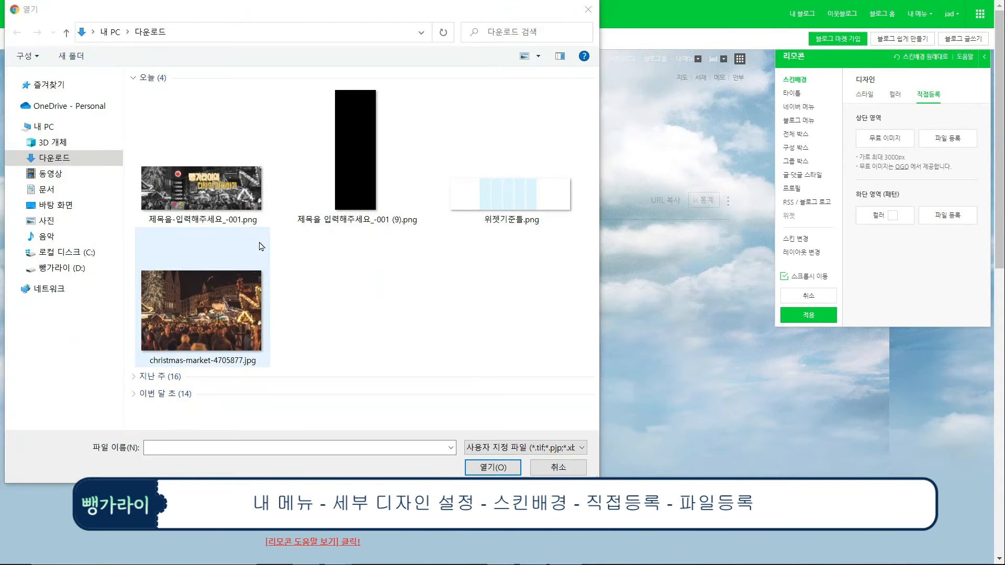
pyautogui.click(236, 197)
pyautogui.click(495, 467)
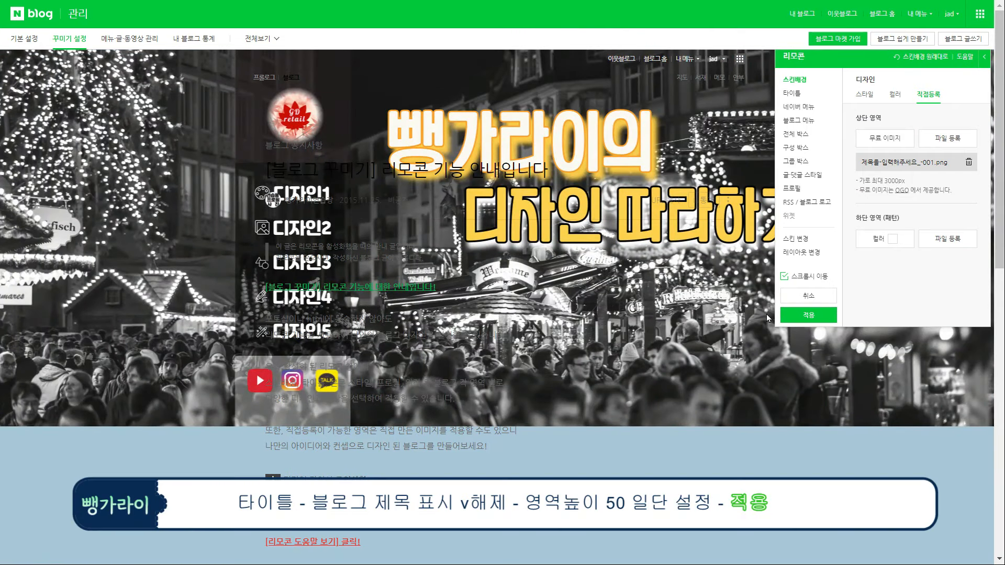
# Hide the blog title, set title area height to 50, and apply the design
pyautogui.click(801, 100)
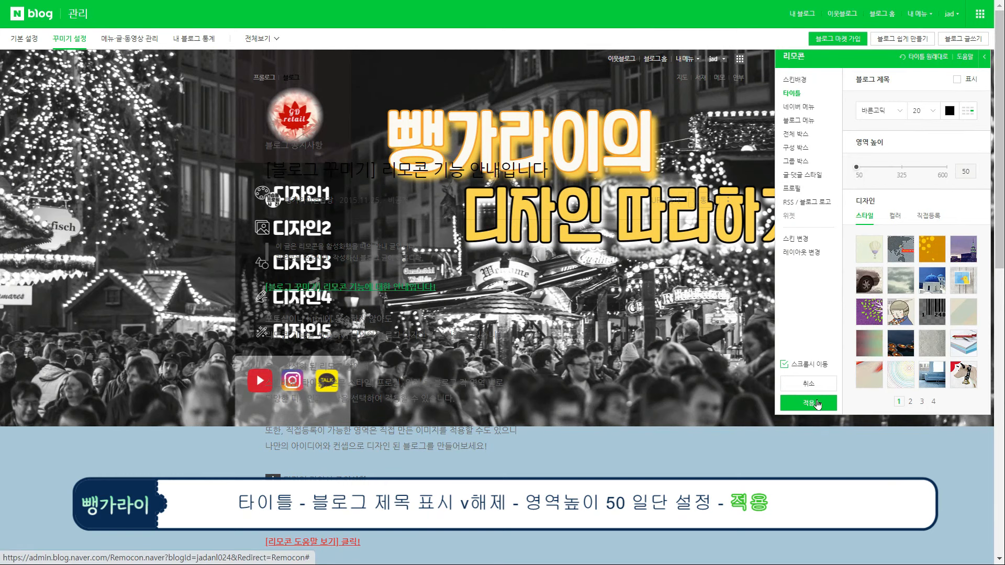
pyautogui.click(818, 404)
pyautogui.click(595, 327)
pyautogui.click(685, 9)
pyautogui.click(685, 47)
# Choose the stacked second-right layout in the layout and widget settings
pyautogui.click(69, 38)
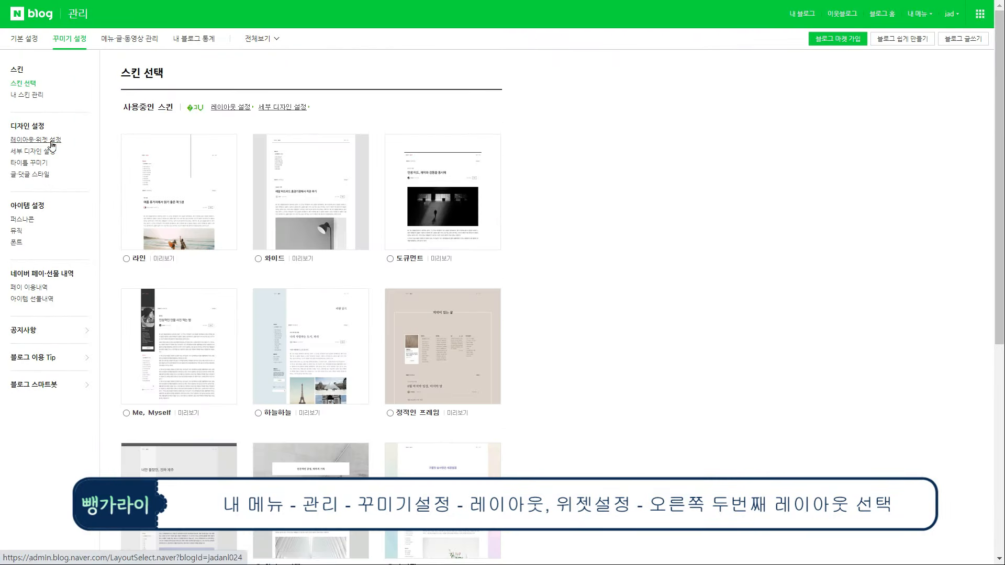
pyautogui.click(52, 145)
pyautogui.click(451, 111)
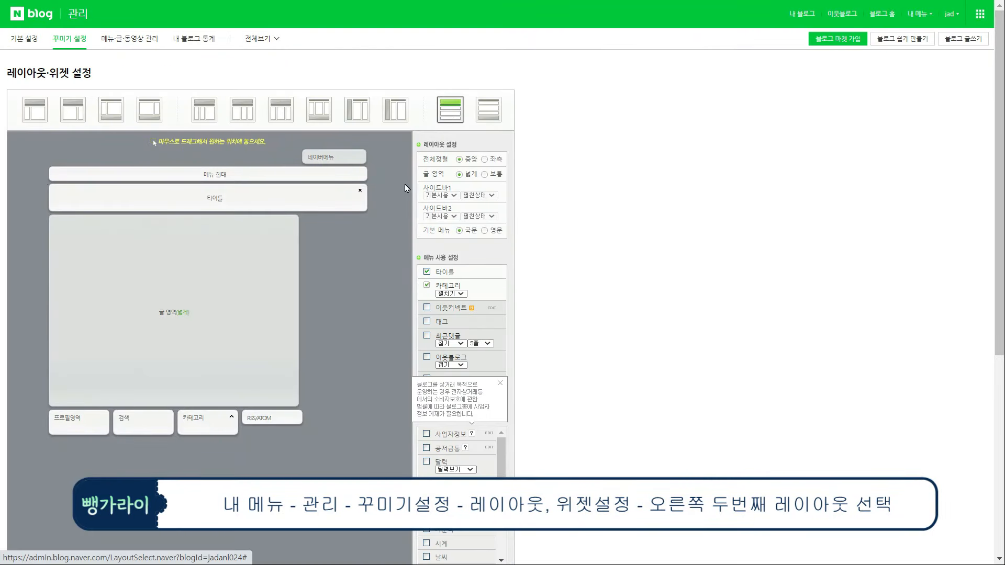
pyautogui.scroll(-1, 358, 244)
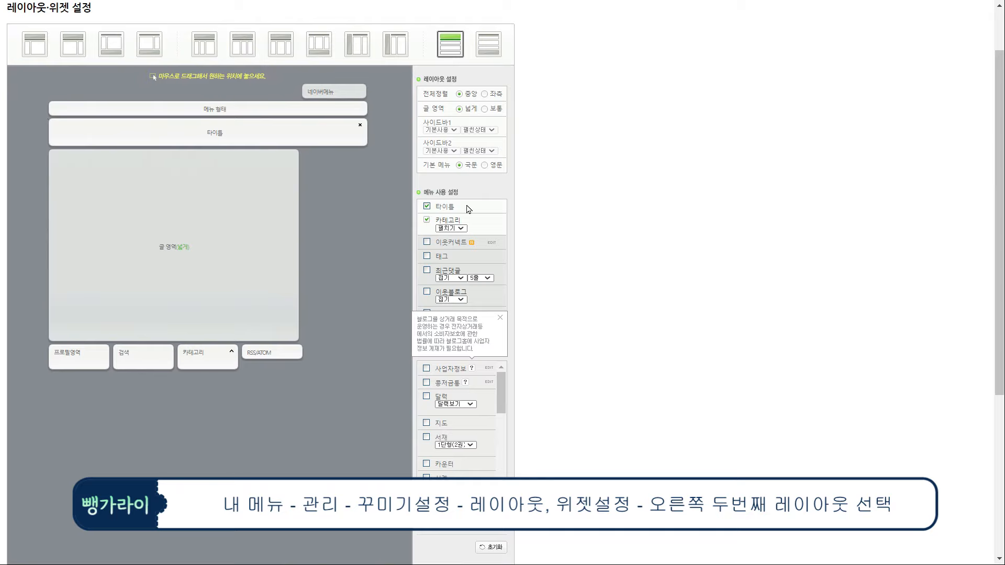
pyautogui.scroll(-5, 460, 369)
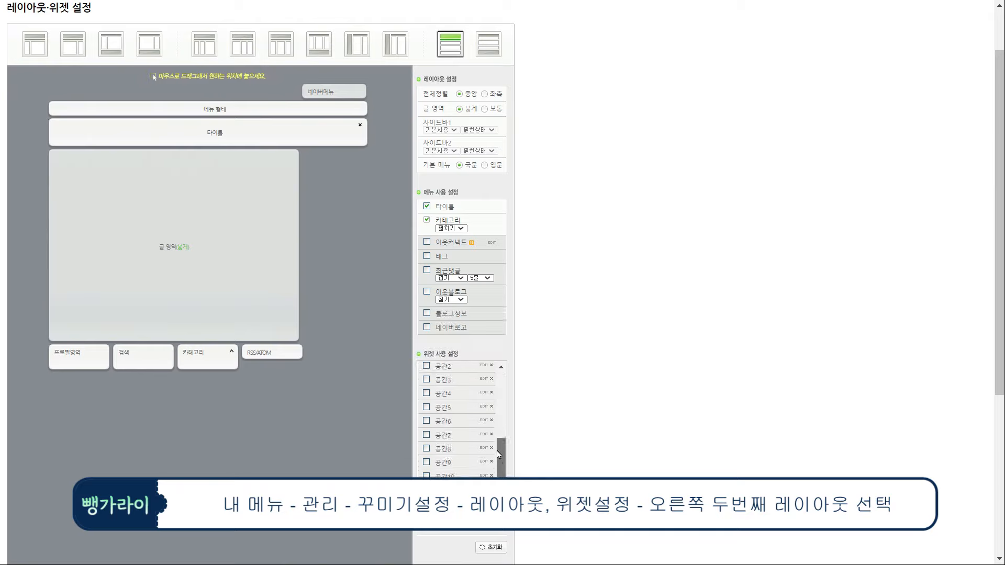
# Enable the 공간1 widget and edit its code to a 500 px height
pyautogui.click(426, 448)
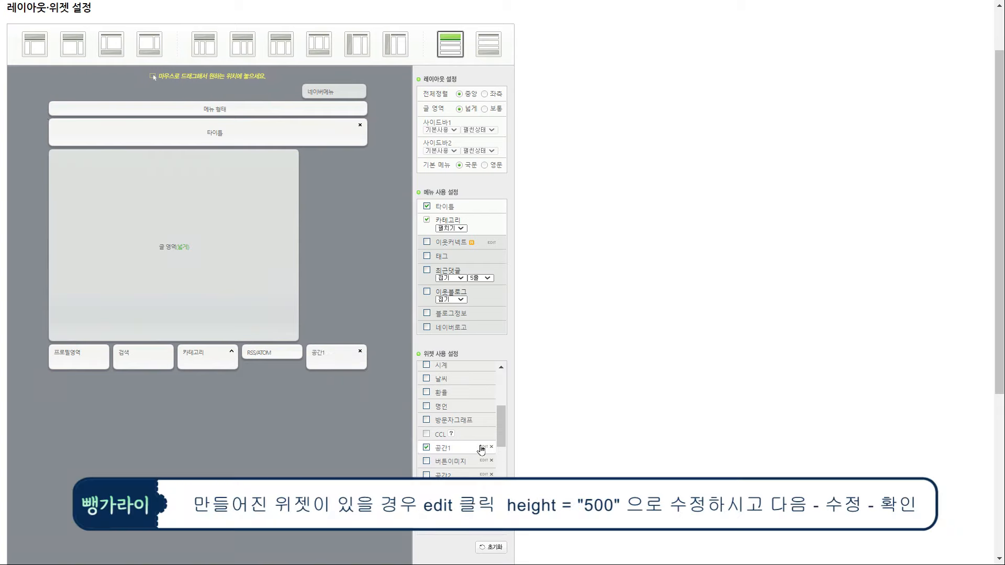
pyautogui.click(484, 447)
pyautogui.click(413, 335)
pyautogui.moveTo(554, 349); pyautogui.dragTo(221, 329)
pyautogui.click(471, 365)
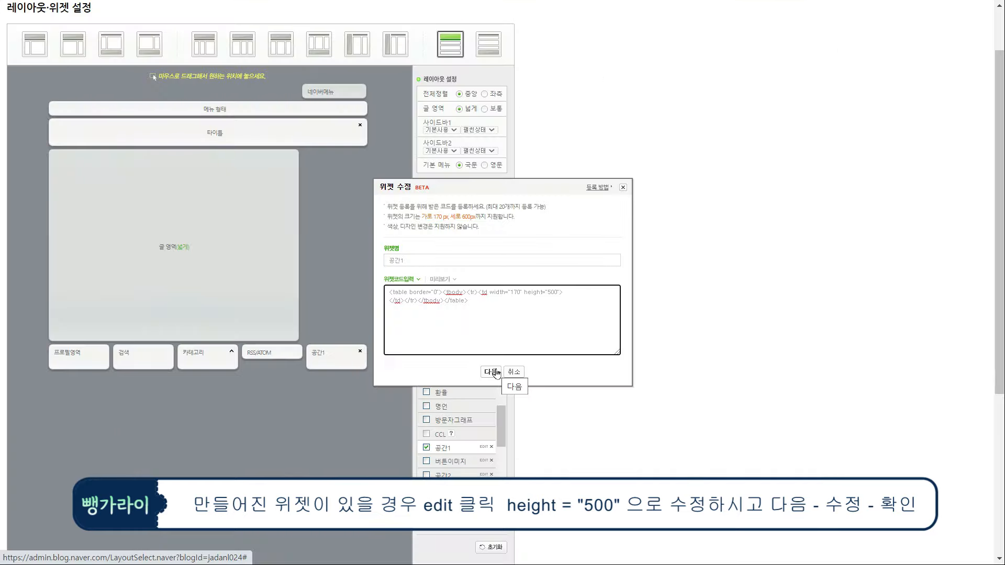
pyautogui.click(463, 531)
pyautogui.scroll(-4, 501, 420)
pyautogui.click(502, 386)
pyautogui.click(613, 62)
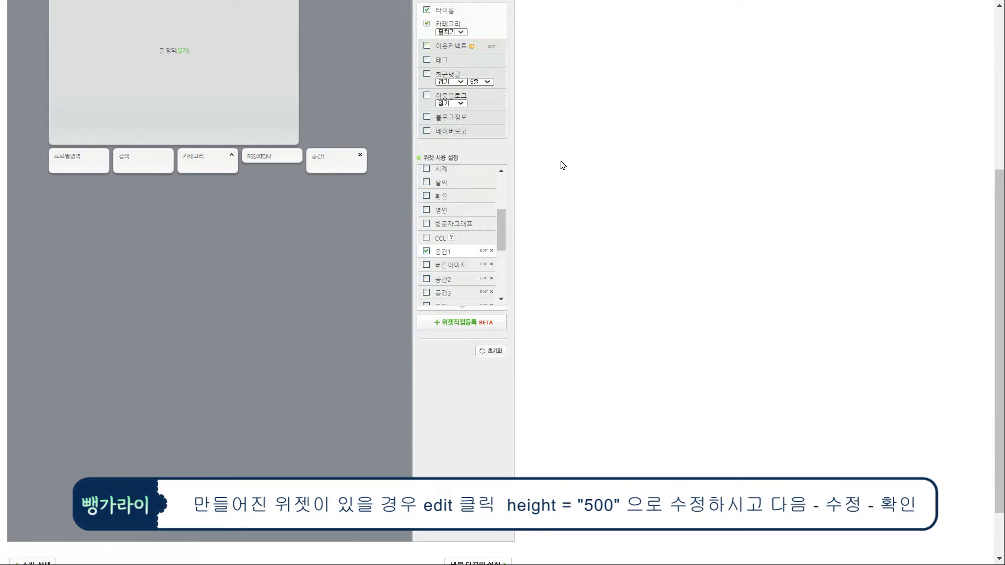
# Place the 공간1 widget directly under the title area and apply the layout
pyautogui.scroll(4, 381, 251)
pyautogui.moveTo(243, 214); pyautogui.dragTo(80, 151)
pyautogui.scroll(-5, 378, 294)
pyautogui.click(241, 536)
pyautogui.click(562, 67)
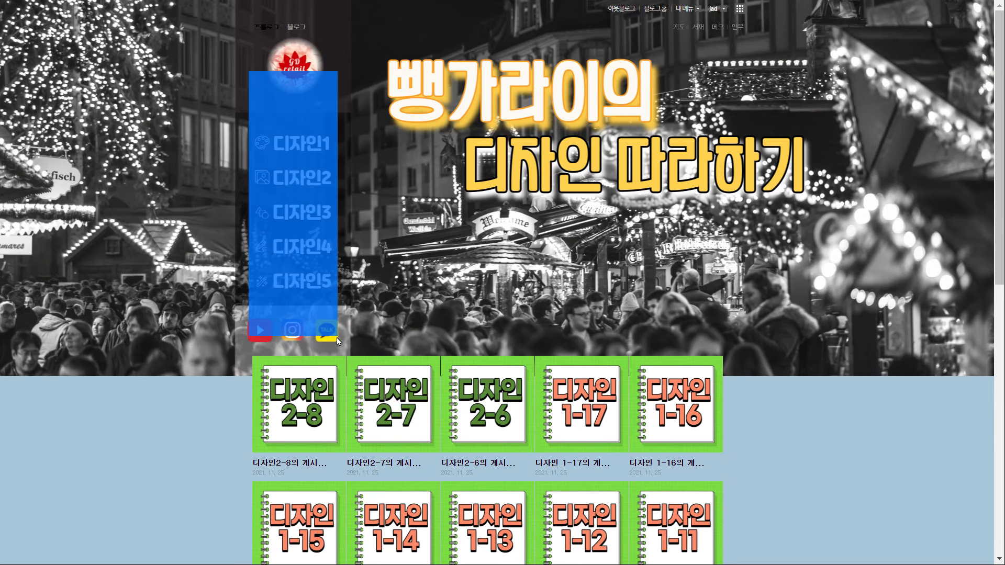
# Set the blog title area height to 70 and apply the design
pyautogui.click(686, 9)
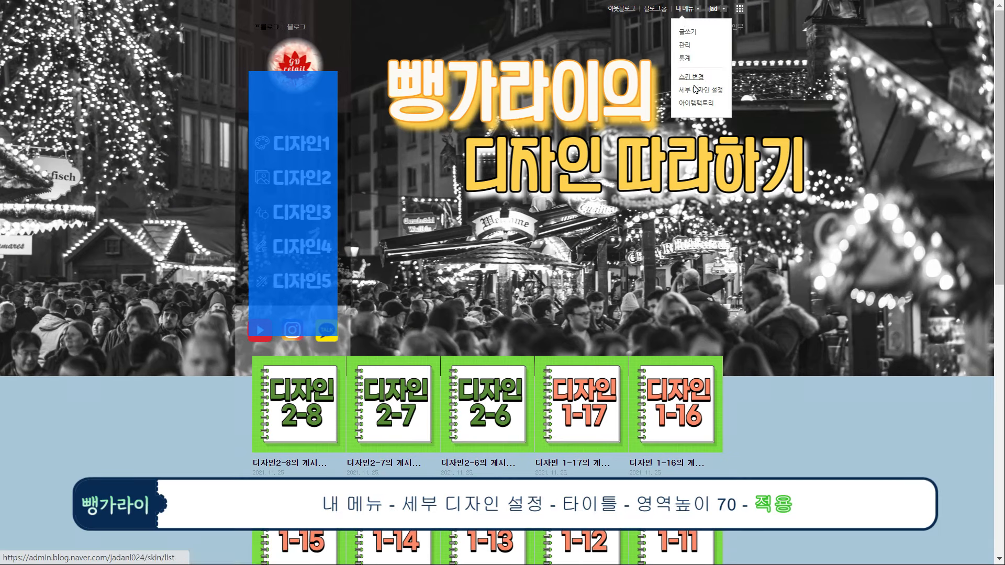
pyautogui.click(700, 90)
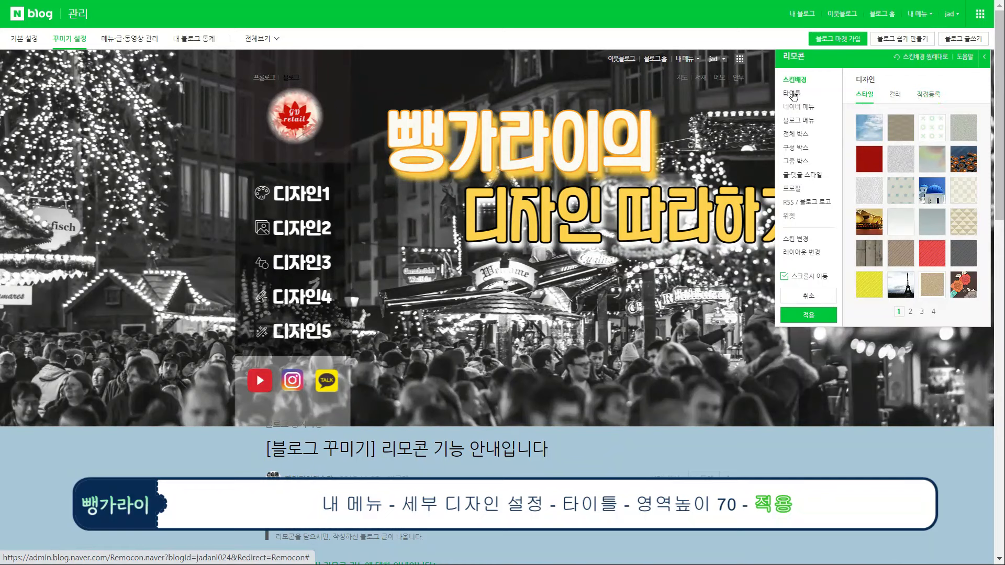
pyautogui.click(792, 93)
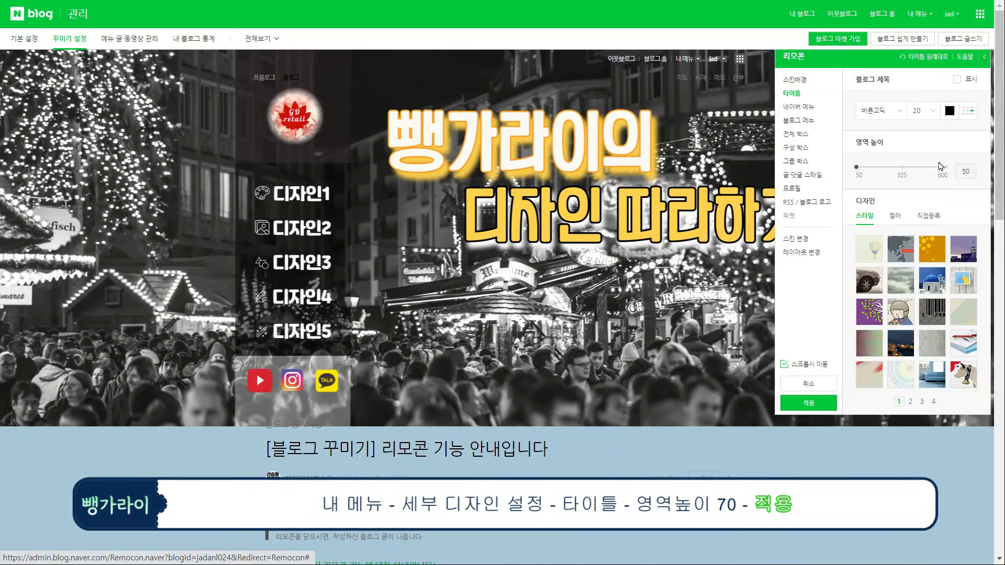
pyautogui.moveTo(962, 171); pyautogui.dragTo(979, 172)
pyautogui.write('70')
pyautogui.click(813, 402)
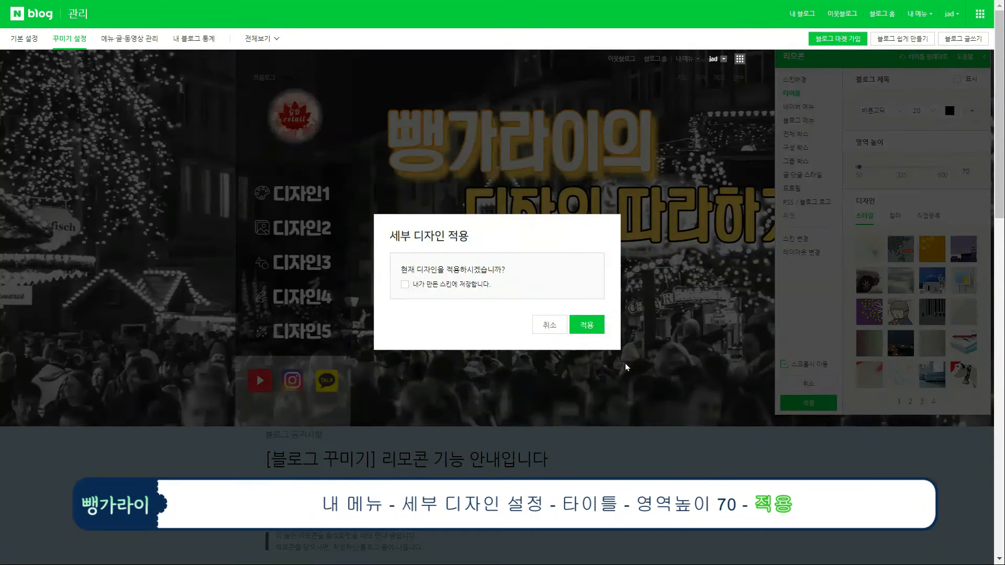
pyautogui.click(587, 326)
pyautogui.moveTo(245, 189); pyautogui.dragTo(257, 166)
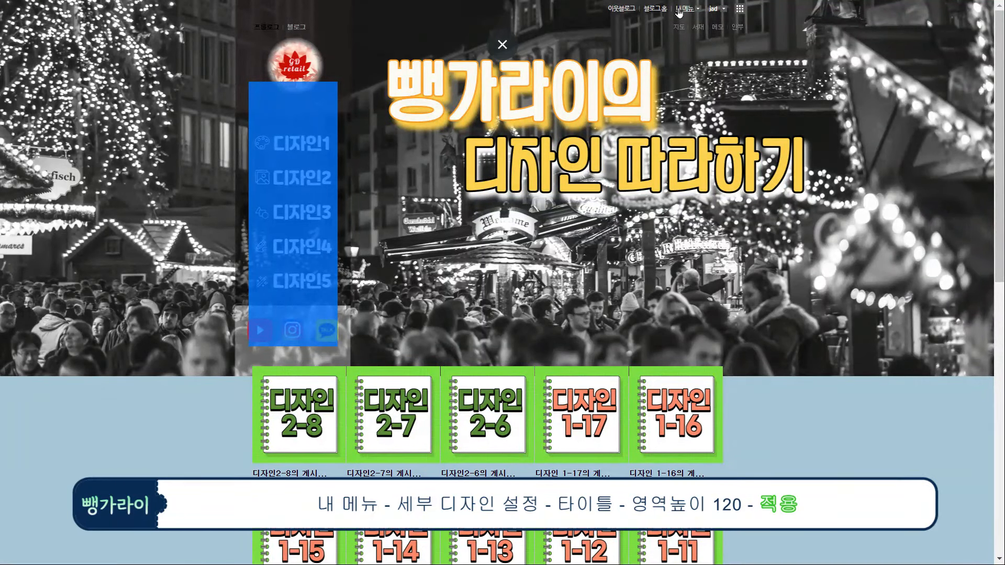
# Raise the title area height to 120 and apply the design again
pyautogui.click(677, 11)
pyautogui.click(694, 93)
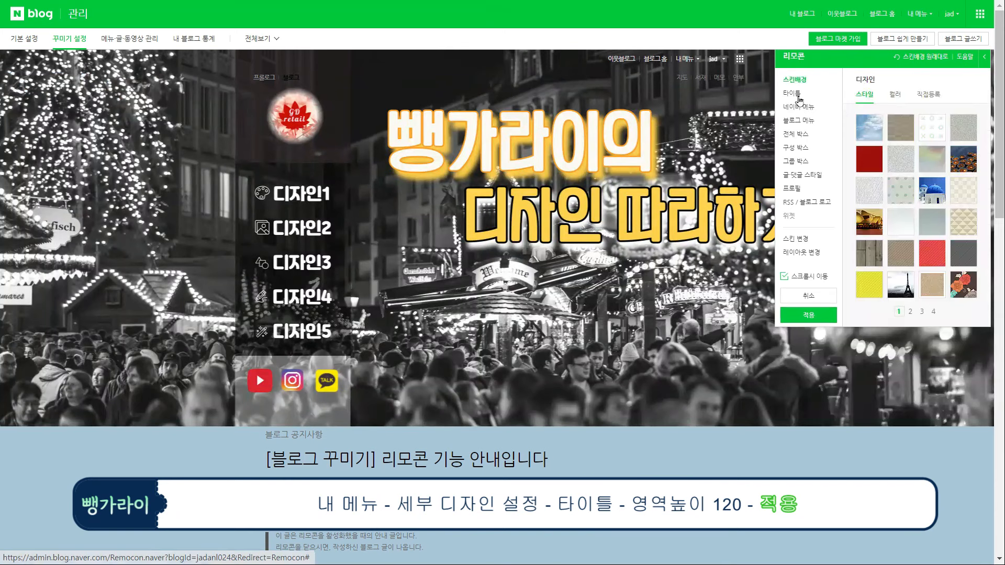
pyautogui.click(799, 99)
pyautogui.doubleClick(958, 172)
pyautogui.write('120')
pyautogui.click(809, 403)
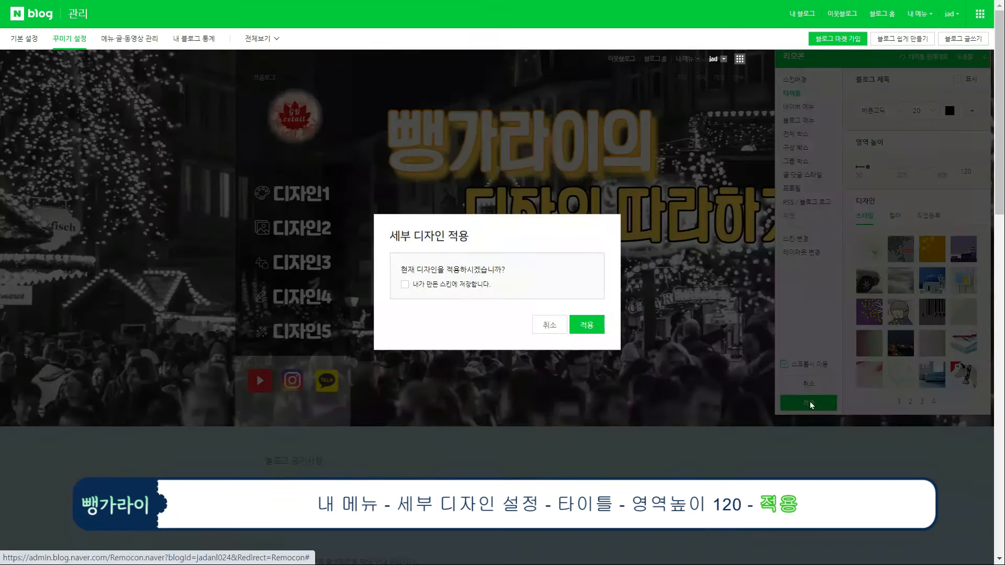
pyautogui.click(596, 325)
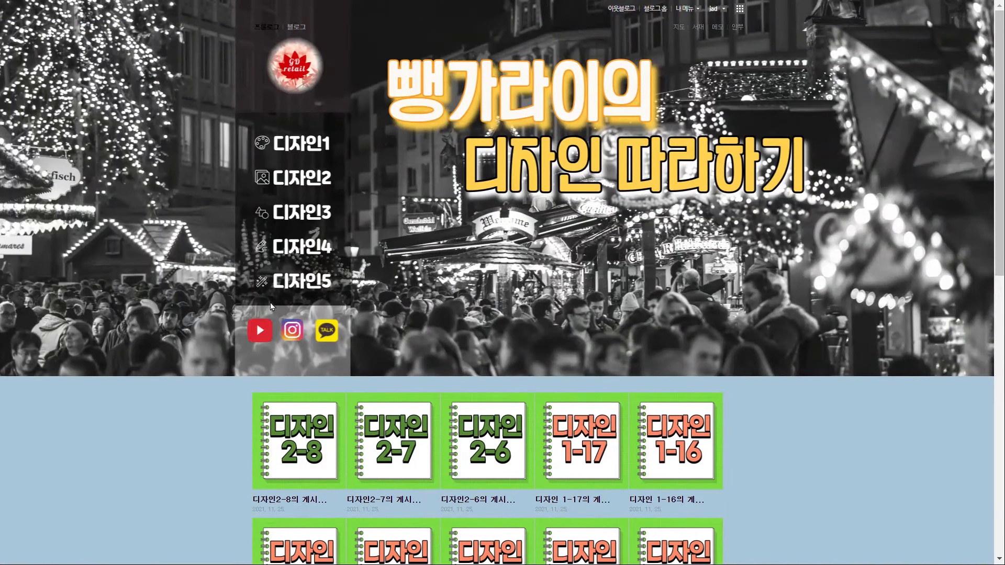
pyautogui.moveTo(270, 302); pyautogui.dragTo(249, 241)
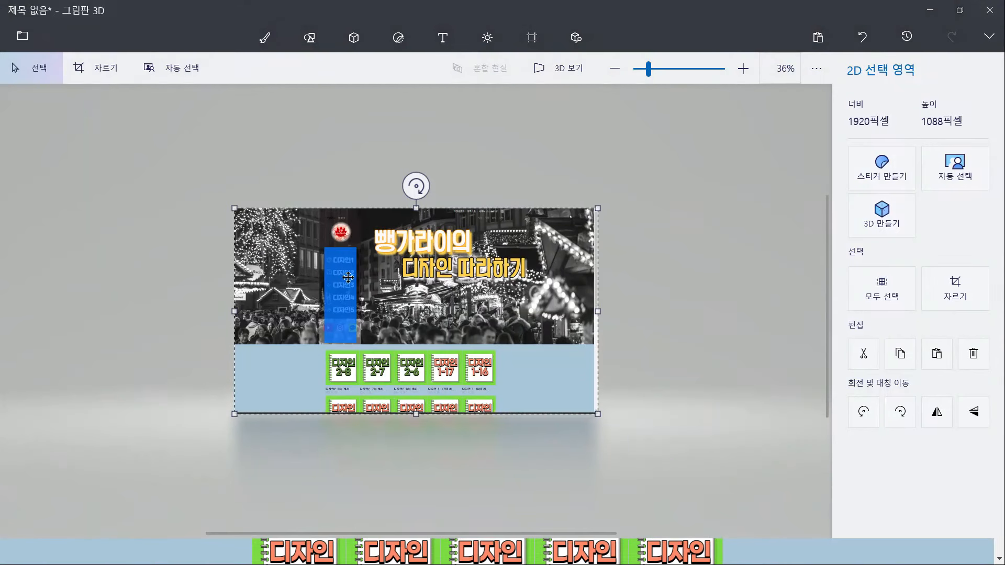
pyautogui.scroll(5, 432, 249)
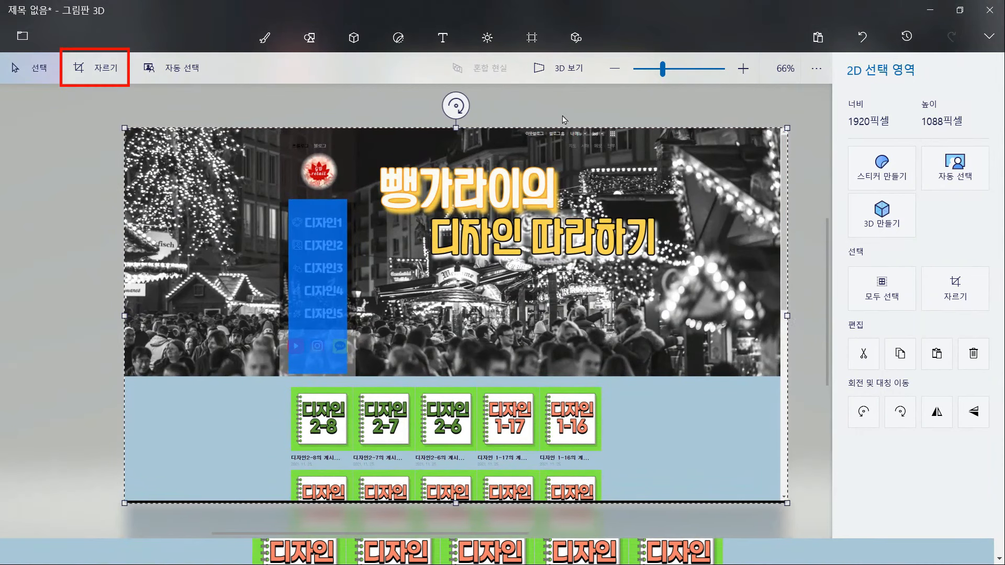
# Set the Paint 3D crop size to 170×500 px
pyautogui.click(107, 72)
pyautogui.moveTo(884, 298); pyautogui.dragTo(858, 299)
pyautogui.write('170')
pyautogui.press('Tab')
pyautogui.write('500')
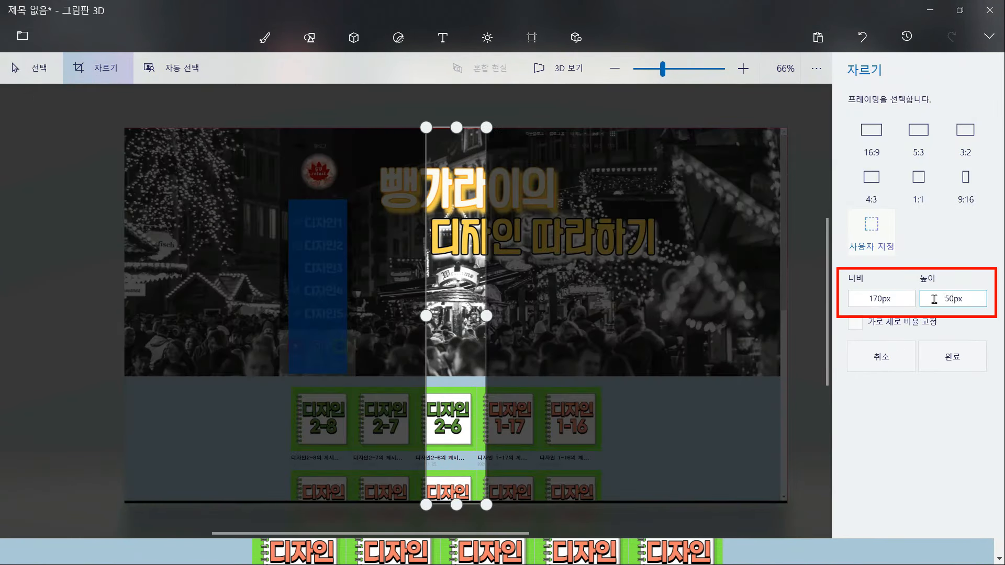
pyautogui.press('Return')
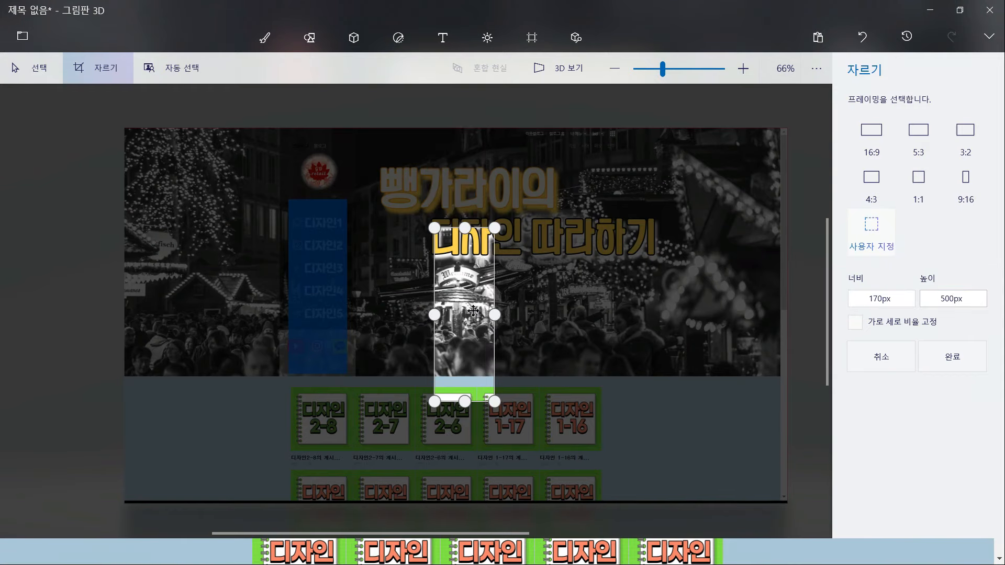
# Align the crop box over the blue sidebar menu and apply the crop
pyautogui.moveTo(482, 300); pyautogui.dragTo(352, 273)
pyautogui.scroll(4, 394, 328)
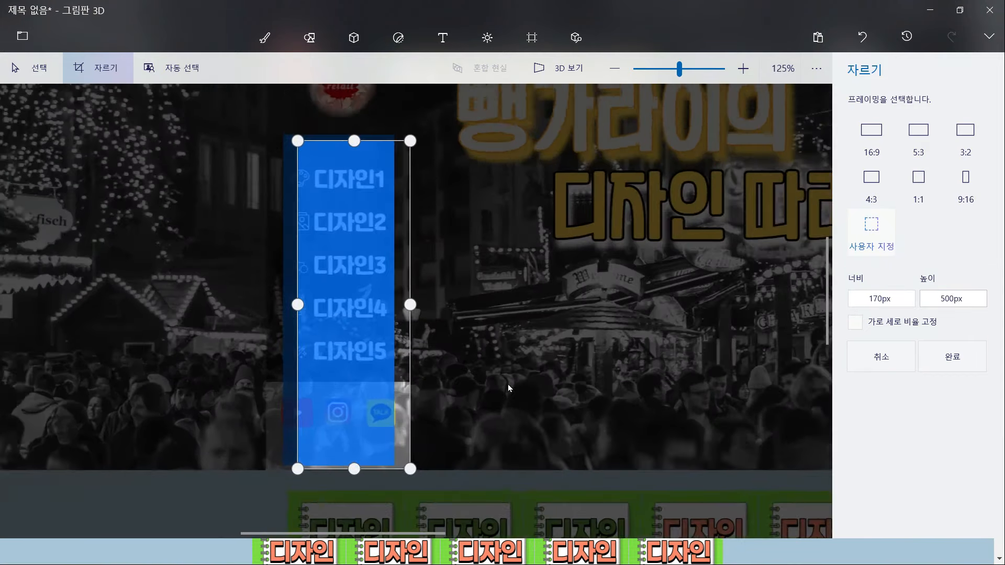
pyautogui.moveTo(402, 355); pyautogui.dragTo(400, 354)
pyautogui.press('Left')
pyautogui.press('Up')
pyautogui.press('Down')
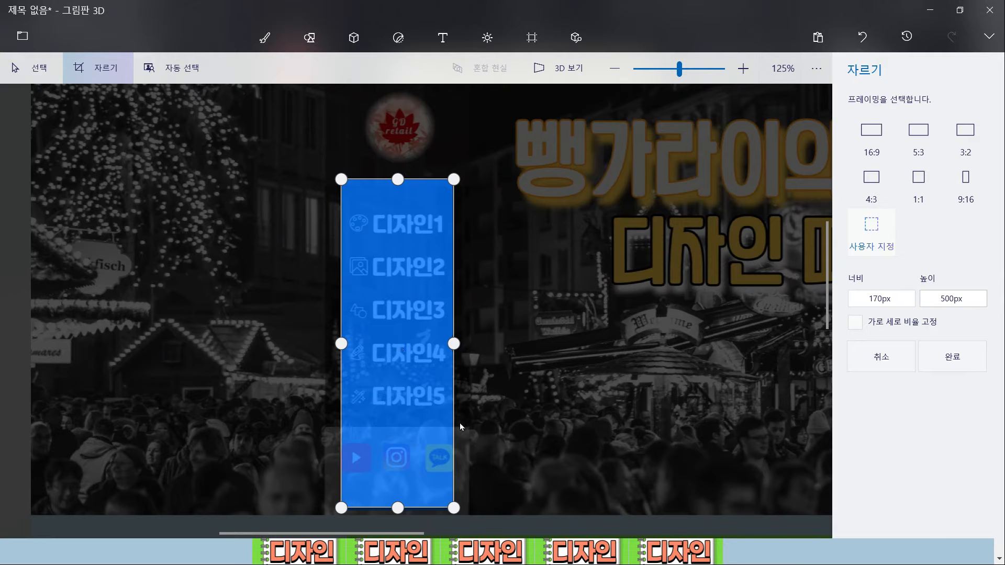
pyautogui.click(953, 357)
# Open the file options for the cropped image, then start a new Naver Blog post
pyautogui.click(23, 32)
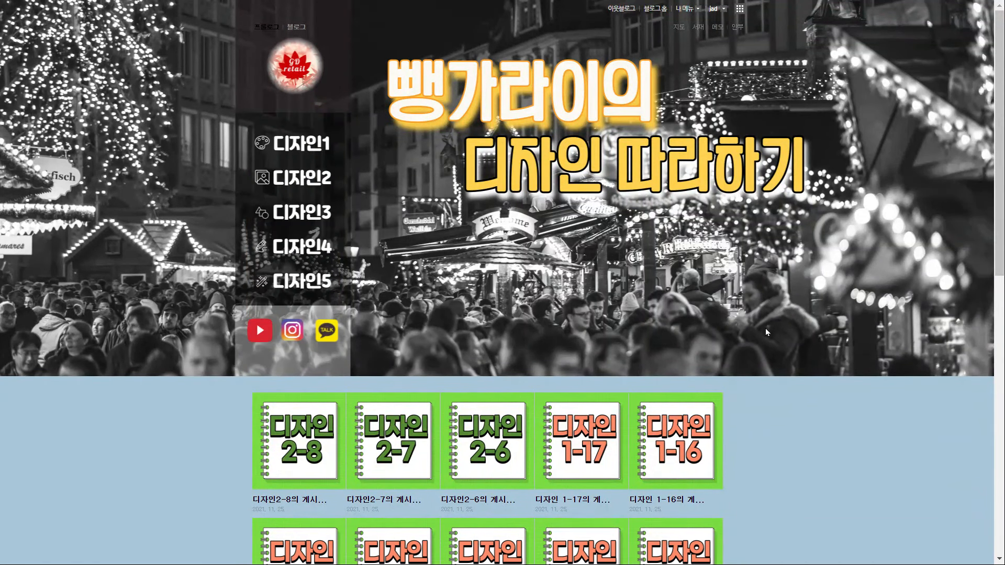
pyautogui.click(687, 9)
pyautogui.click(689, 31)
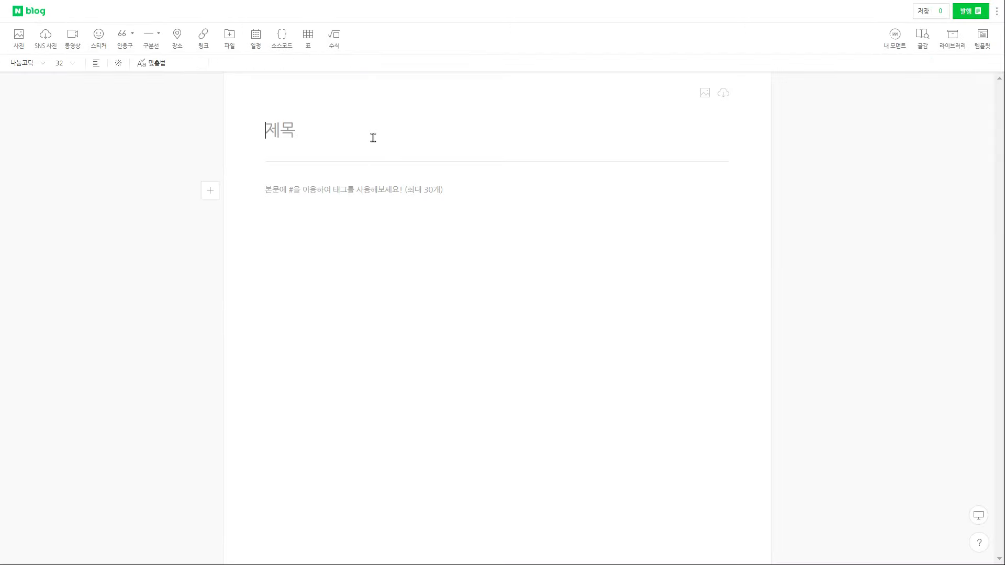
# Title the post 170x500투명위젯 and insert the 170×500 image
pyautogui.write('170x500투명위제')
pyautogui.click(348, 191)
pyautogui.click(21, 46)
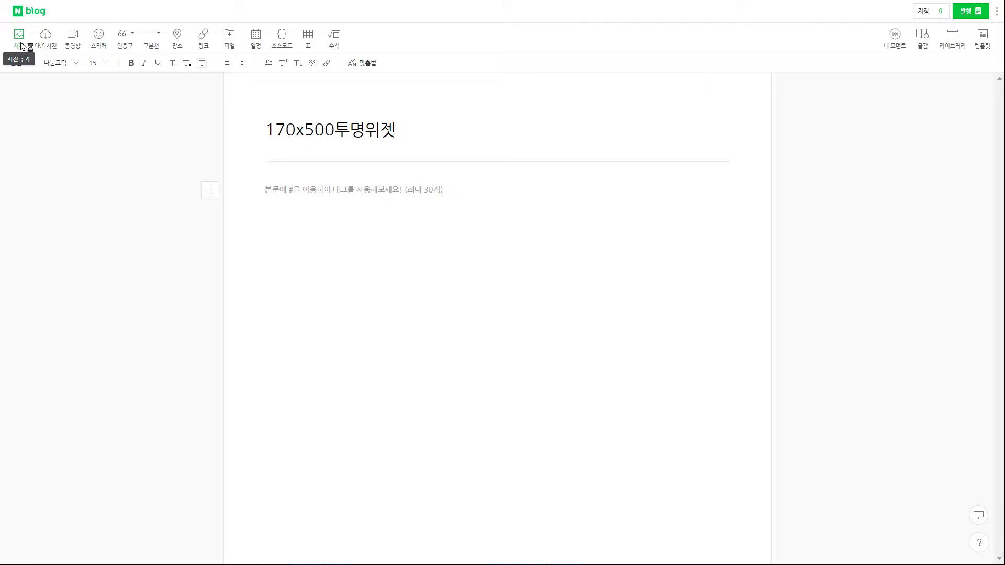
pyautogui.click(527, 213)
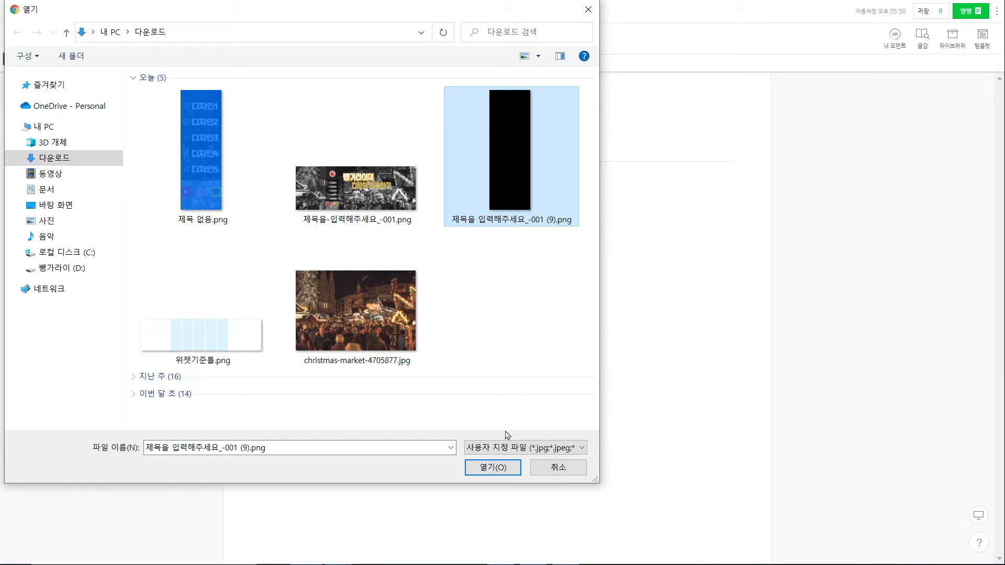
pyautogui.click(500, 470)
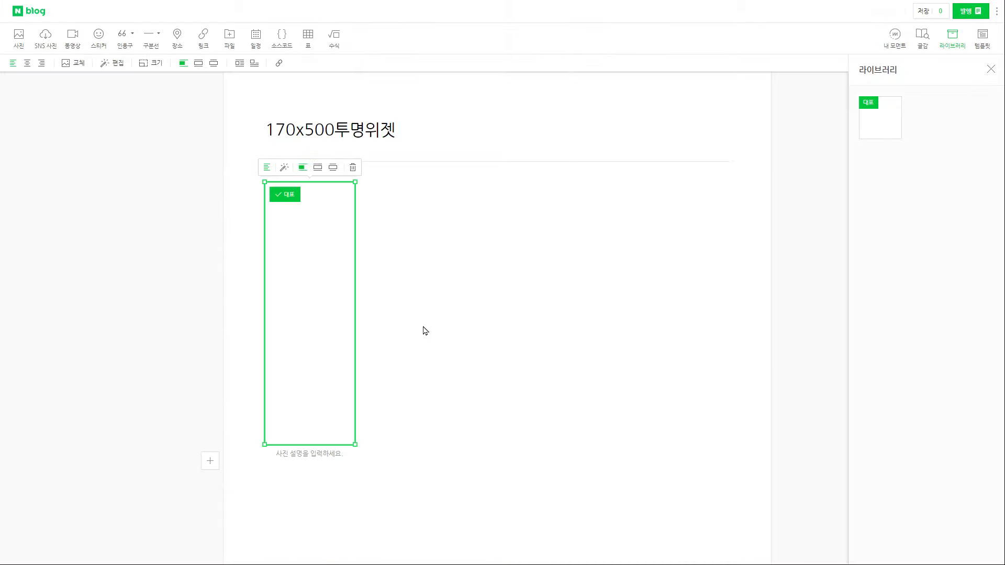
# Publish the post under the 버튼 category
pyautogui.click(973, 14)
pyautogui.click(821, 49)
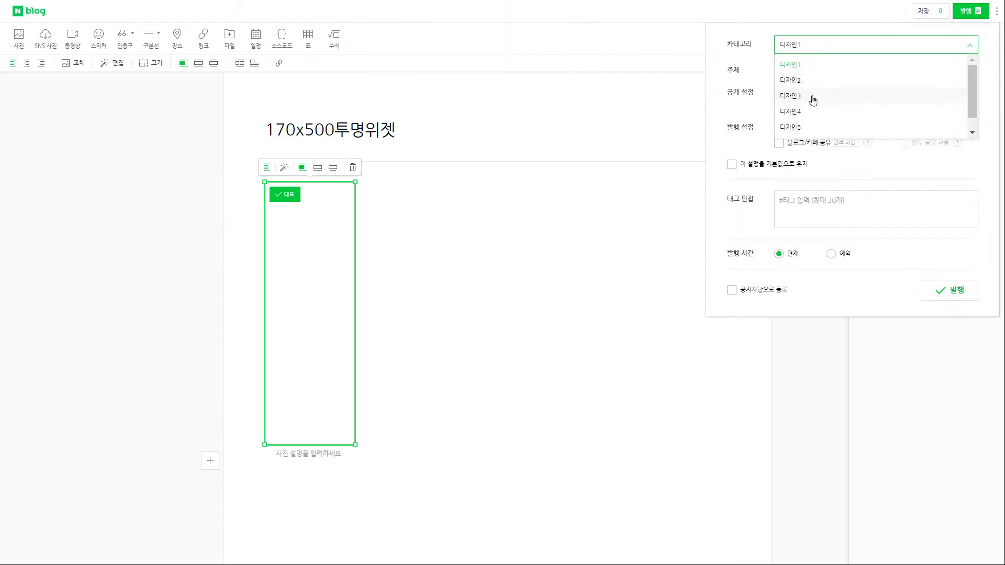
pyautogui.click(792, 128)
pyautogui.click(949, 291)
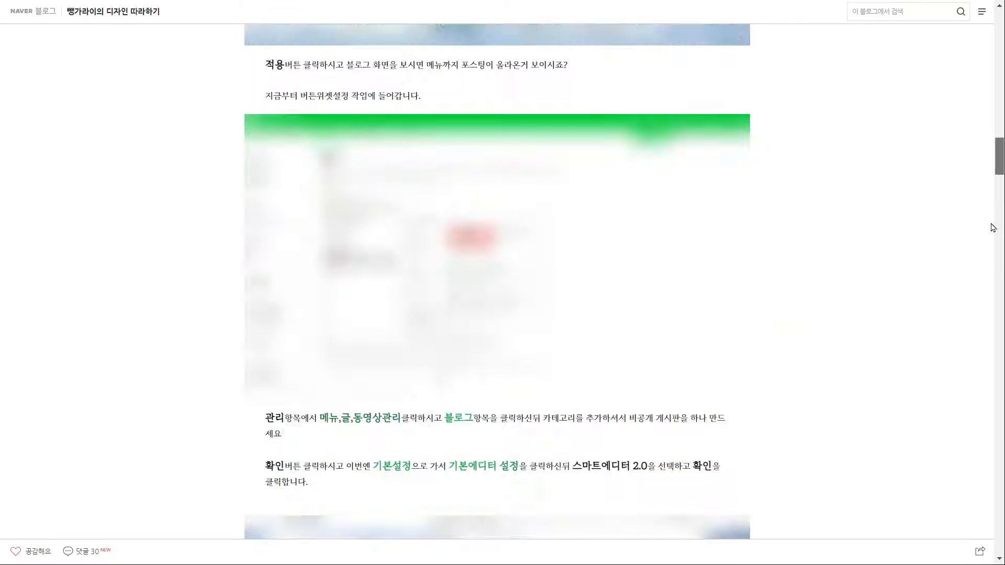
pyautogui.scroll(-20, 658, 330)
# Download the source-code text attachment and select its three-link image-map code
pyautogui.click(483, 268)
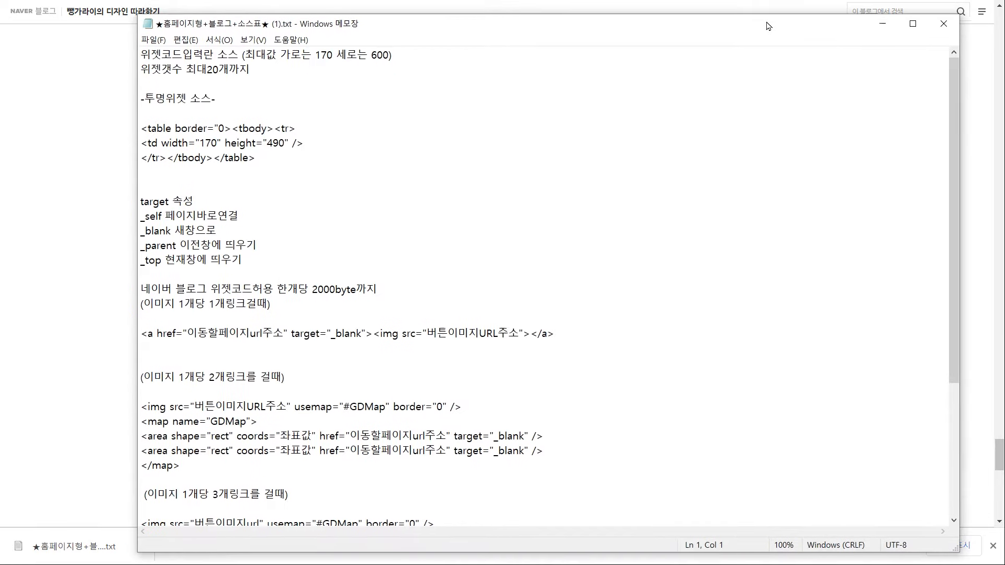
pyautogui.scroll(-4, 570, 419)
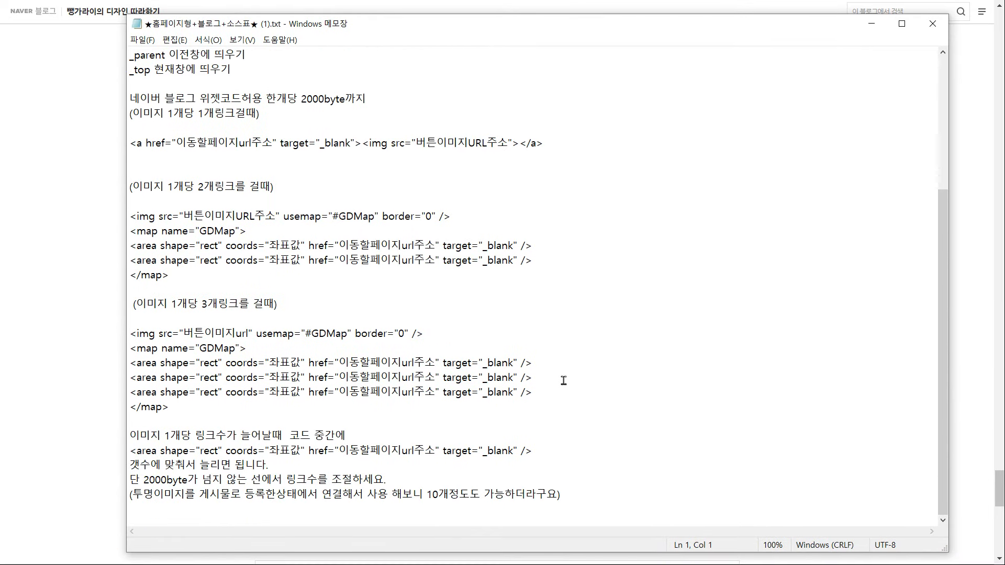
pyautogui.moveTo(288, 425); pyautogui.dragTo(125, 333)
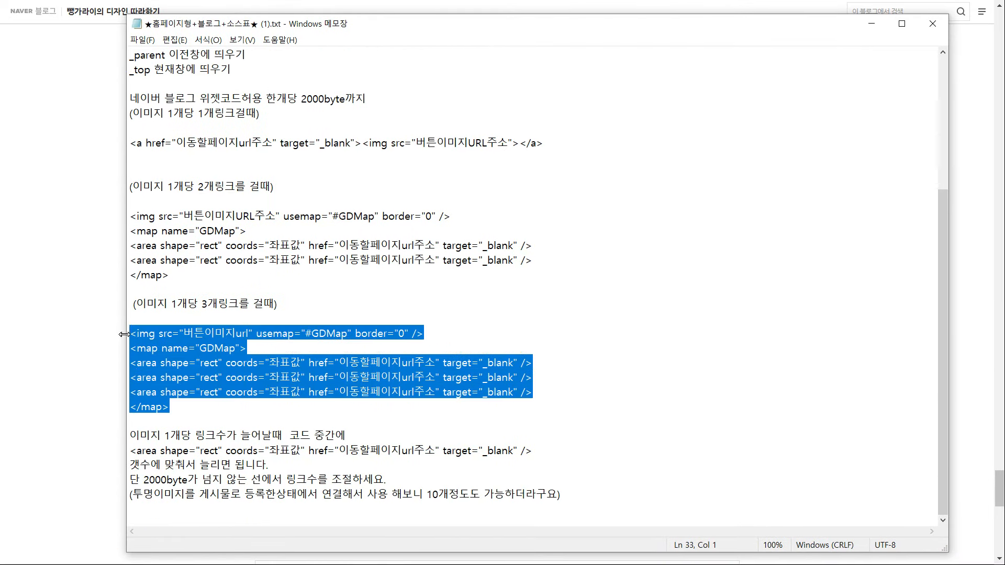
pyautogui.scroll(2, 470, 302)
pyautogui.click(872, 24)
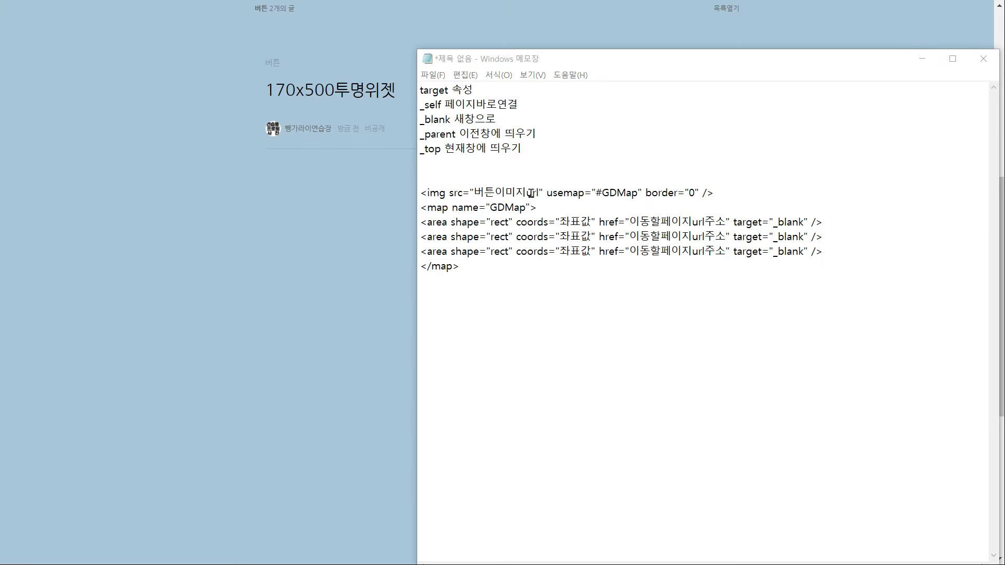
# Replace the placeholder image src with the posted blue image's web address
pyautogui.moveTo(539, 193); pyautogui.dragTo(474, 194)
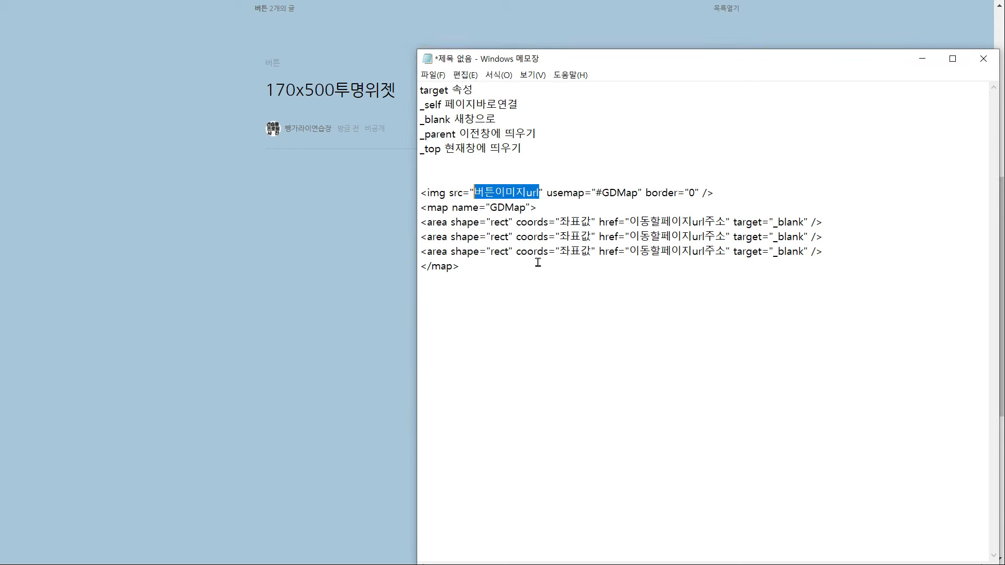
pyautogui.press('BackSpace')
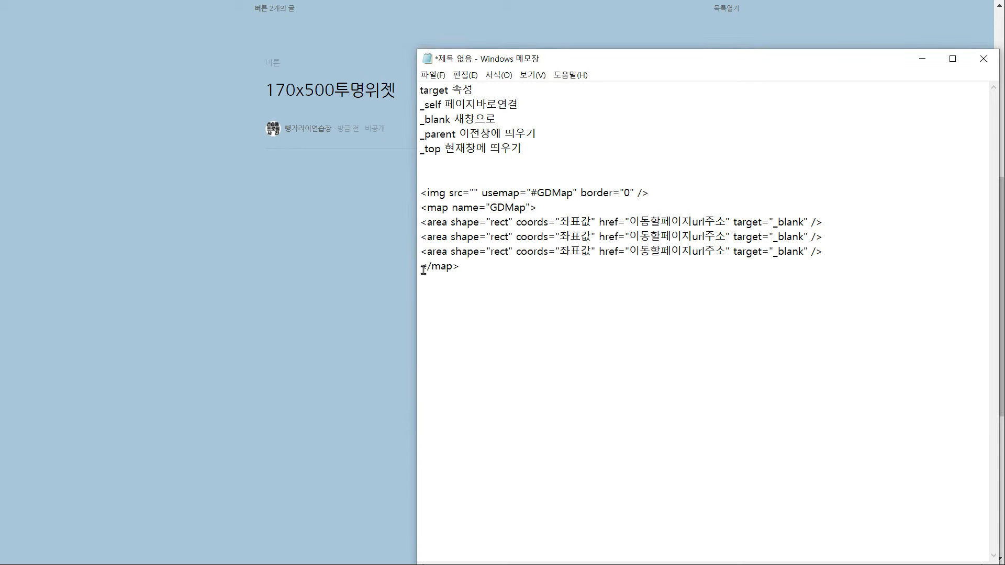
pyautogui.click(321, 267)
pyautogui.rightClick(309, 268)
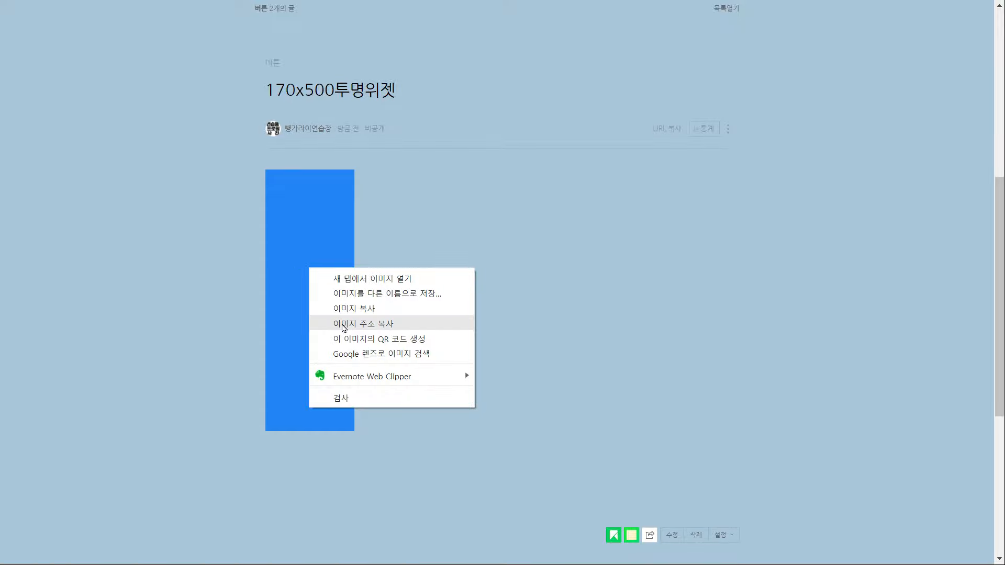
pyautogui.click(342, 328)
pyautogui.hotkey('alt', 'Tab')
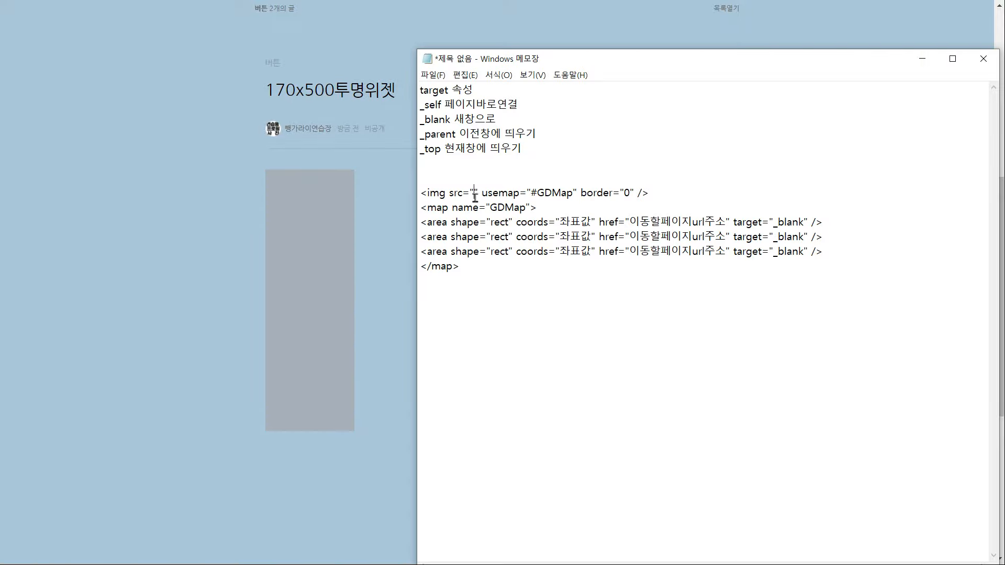
pyautogui.hotkey('ctrl', 'v')
pyautogui.moveTo(756, 63); pyautogui.dragTo(734, 21)
pyautogui.click(767, 524)
pyautogui.moveTo(647, 524); pyautogui.dragTo(394, 533)
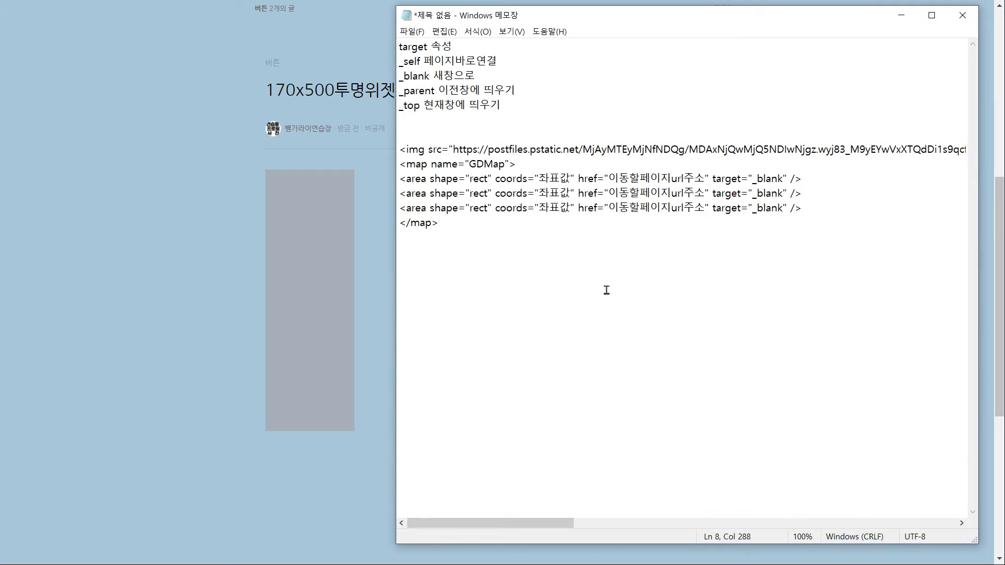
# Duplicate the third area line to add more placeholder link areas
pyautogui.moveTo(806, 209); pyautogui.dragTo(413, 216)
pyautogui.hotkey('ctrl', 'c')
pyautogui.click(820, 211)
pyautogui.press('Return')
pyautogui.hotkey('ctrl', 'v')
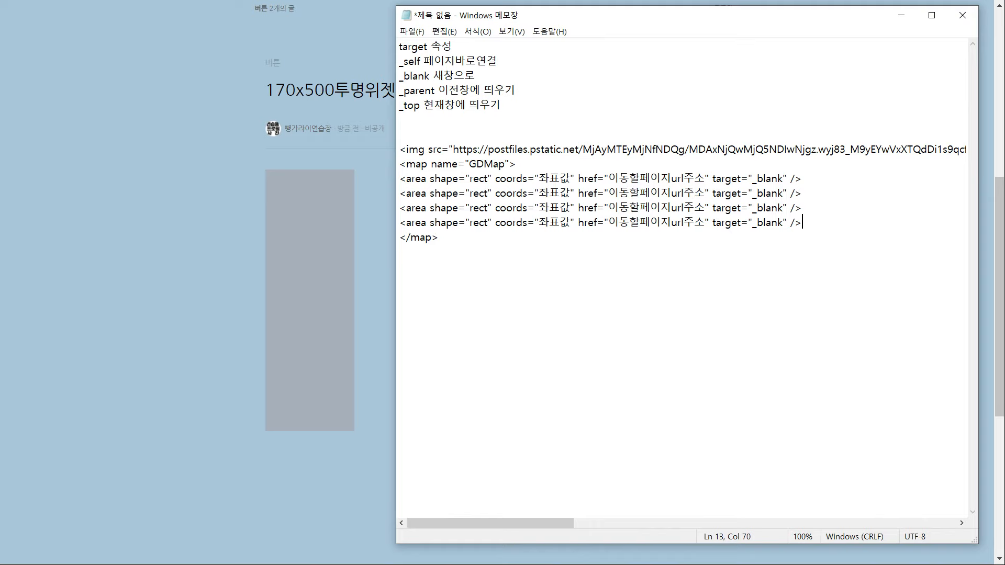
pyautogui.press('Return')
pyautogui.hotkey('ctrl', 'v')
pyautogui.press('Return')
pyautogui.hotkey('ctrl', 'v')
pyautogui.press('Return')
pyautogui.hotkey('ctrl', 'v')
pyautogui.press('Return')
pyautogui.hotkey('ctrl', 'v')
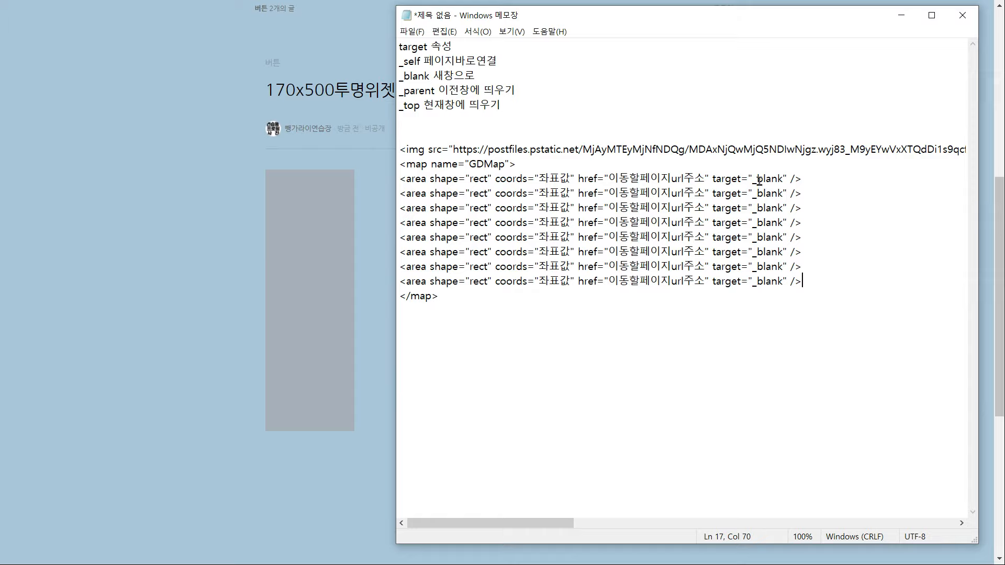
# Change the first area targets from _blank to _top, then return to the blog post
pyautogui.doubleClick(411, 105)
pyautogui.hotkey('ctrl', 'c')
pyautogui.doubleClick(769, 178)
pyautogui.hotkey('ctrl', 'v')
pyautogui.moveTo(784, 193); pyautogui.dragTo(758, 238)
pyautogui.hotkey('ctrl', 'v')
pyautogui.hotkey('ctrl', 'v')
pyautogui.hotkey('ctrl', 'v')
pyautogui.click(782, 237)
pyautogui.hotkey('ctrl', 'v')
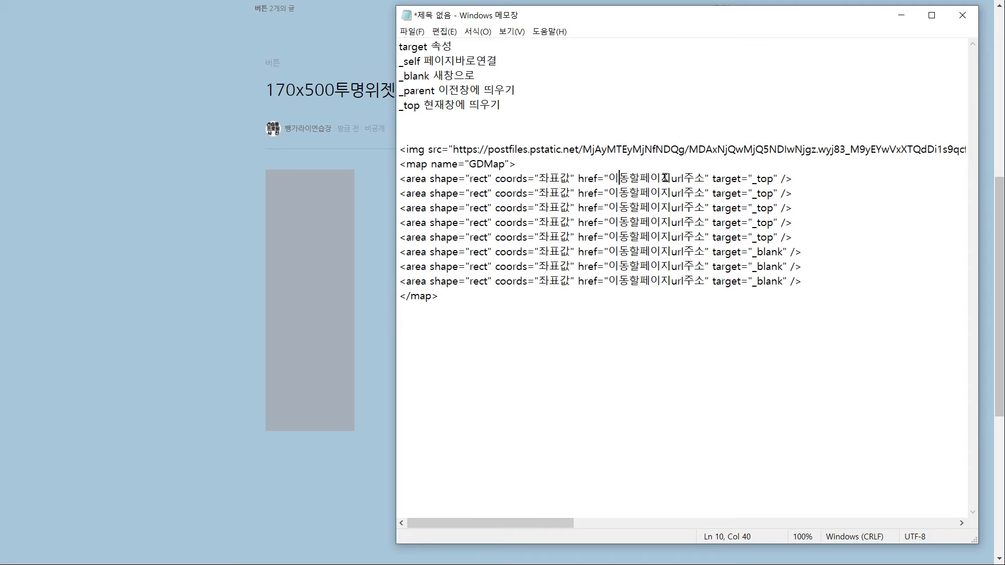
pyautogui.click(365, 196)
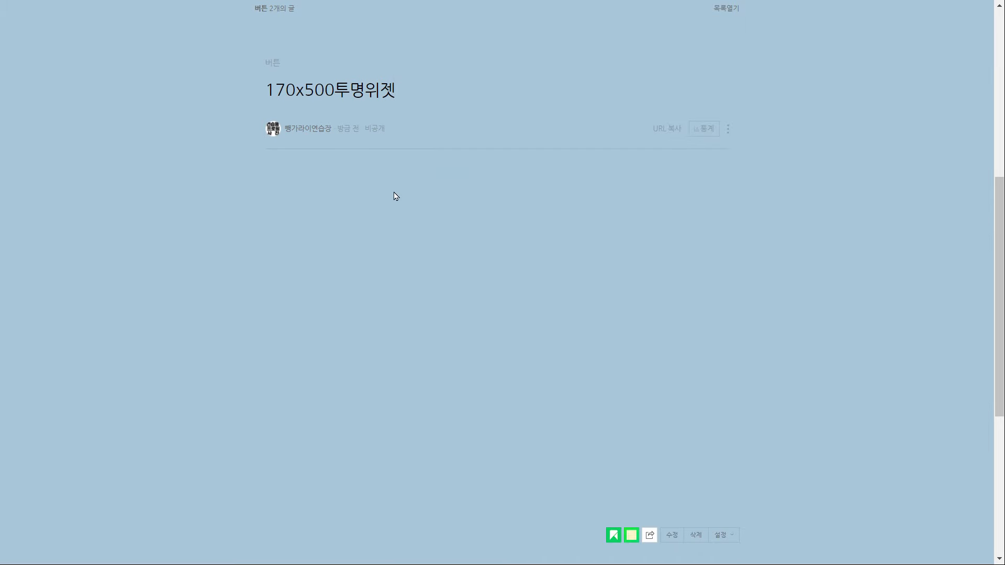
pyautogui.scroll(8, 392, 196)
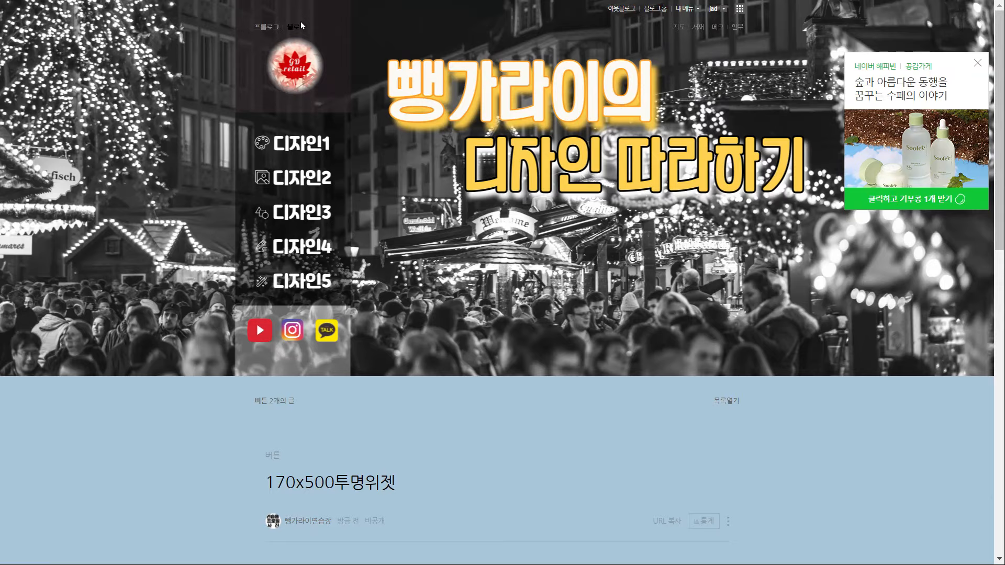
# Paste the 디자인1 category link address into the first area's href
pyautogui.click(302, 26)
pyautogui.scroll(-1, 430, 184)
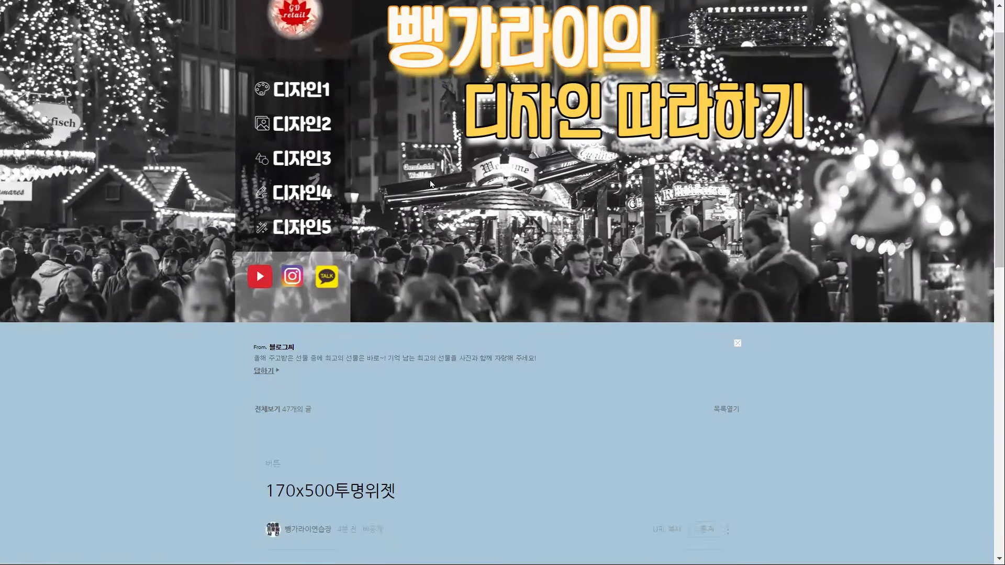
pyautogui.scroll(-15, 431, 184)
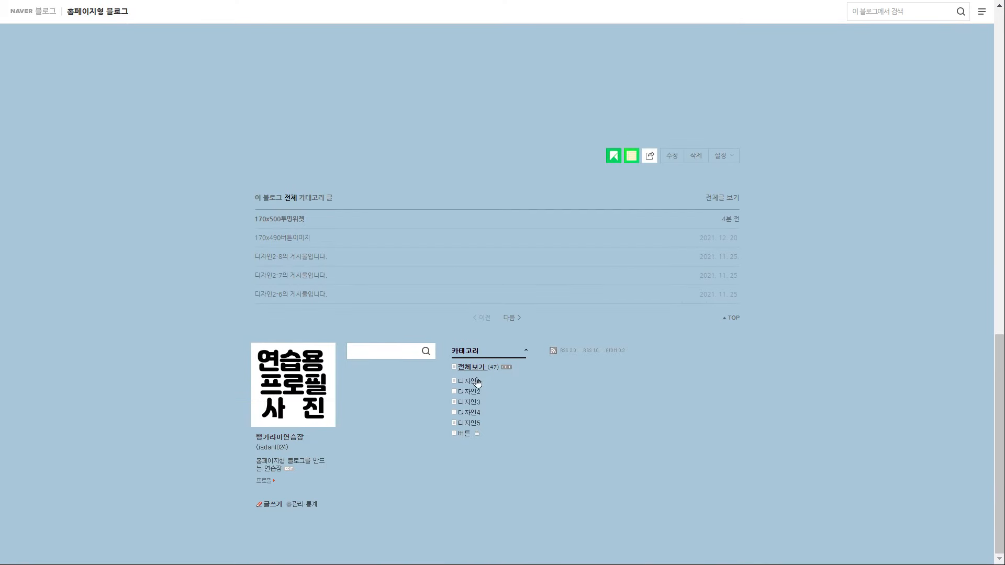
pyautogui.rightClick(472, 382)
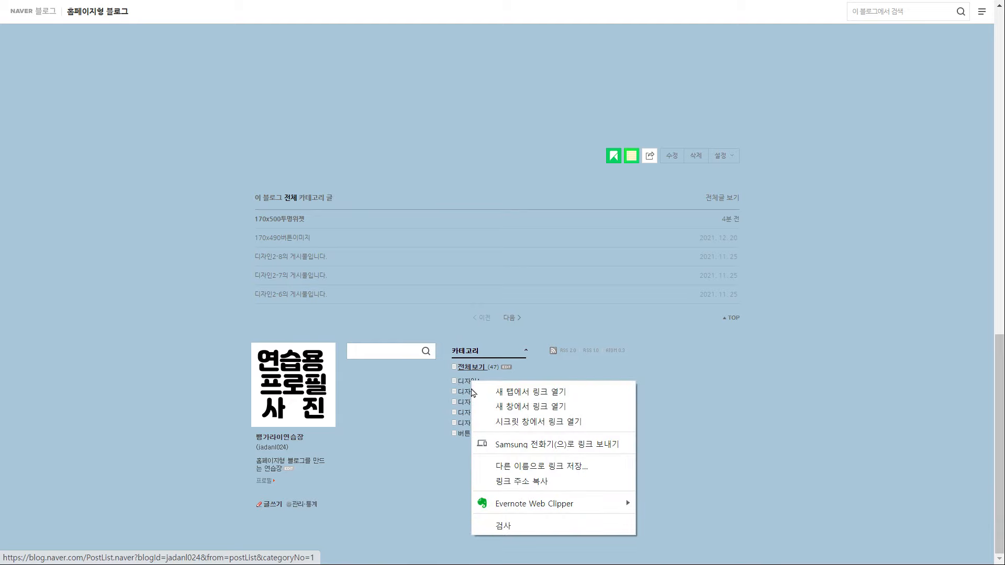
pyautogui.click(513, 483)
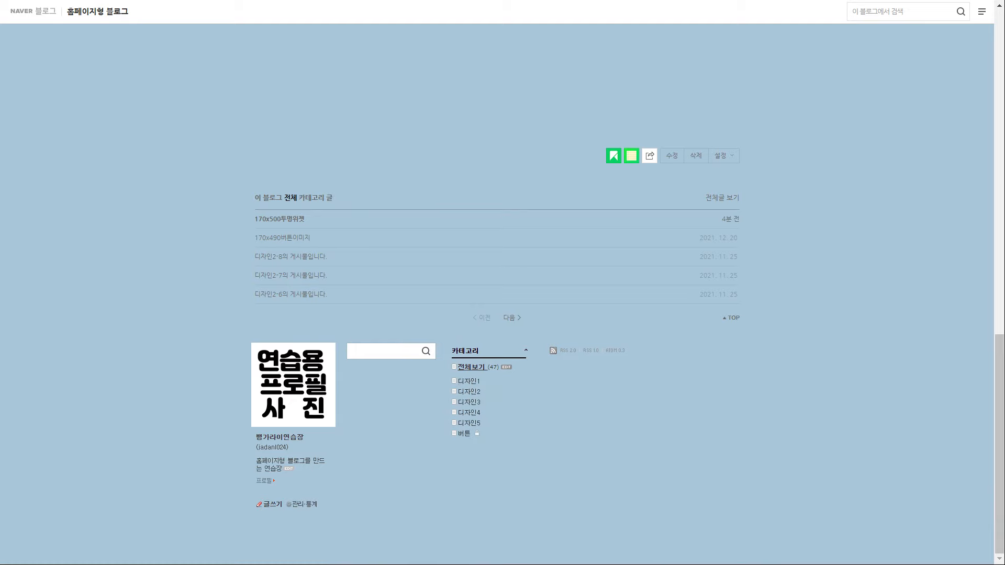
pyautogui.hotkey('alt', 'Tab')
pyautogui.moveTo(610, 179); pyautogui.dragTo(706, 179)
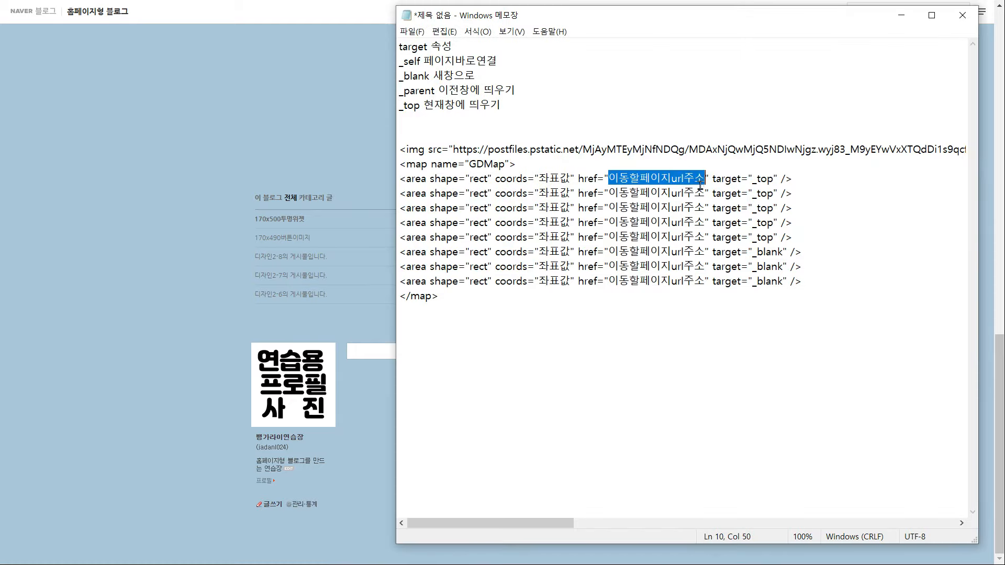
pyautogui.hotkey('ctrl', 'v')
pyautogui.moveTo(568, 523); pyautogui.dragTo(496, 525)
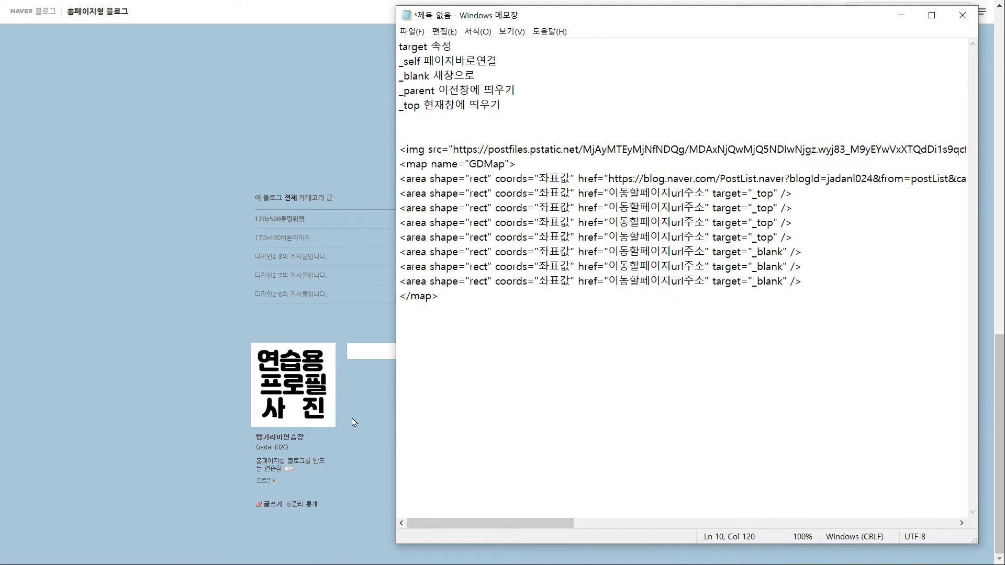
# Paste the 디자인2 and 디자인3 category link addresses into the second and third areas
pyautogui.click(358, 398)
pyautogui.rightClick(468, 392)
pyautogui.click(519, 336)
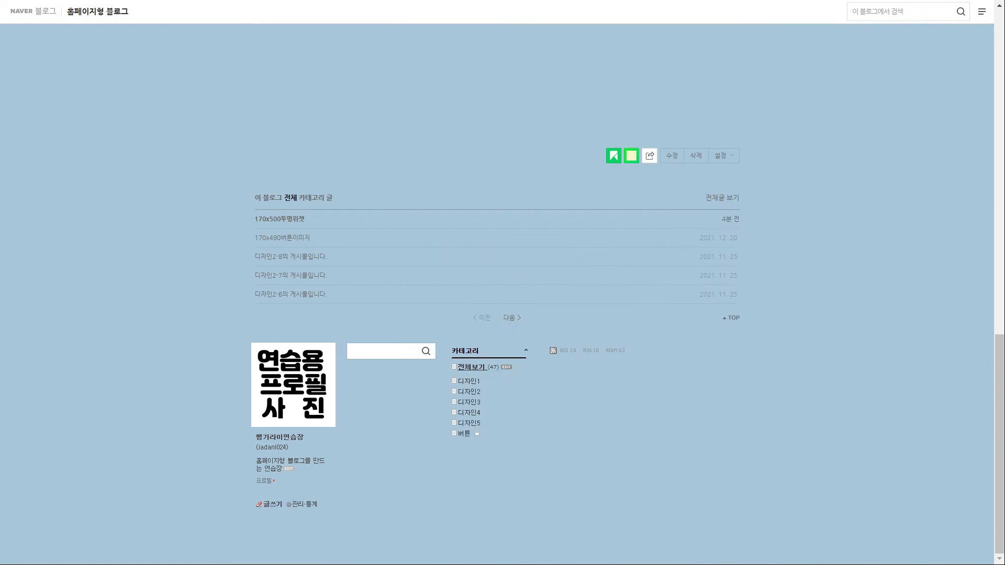
pyautogui.hotkey('alt', 'Tab')
pyautogui.moveTo(614, 194); pyautogui.dragTo(706, 193)
pyautogui.hotkey('ctrl', 'v')
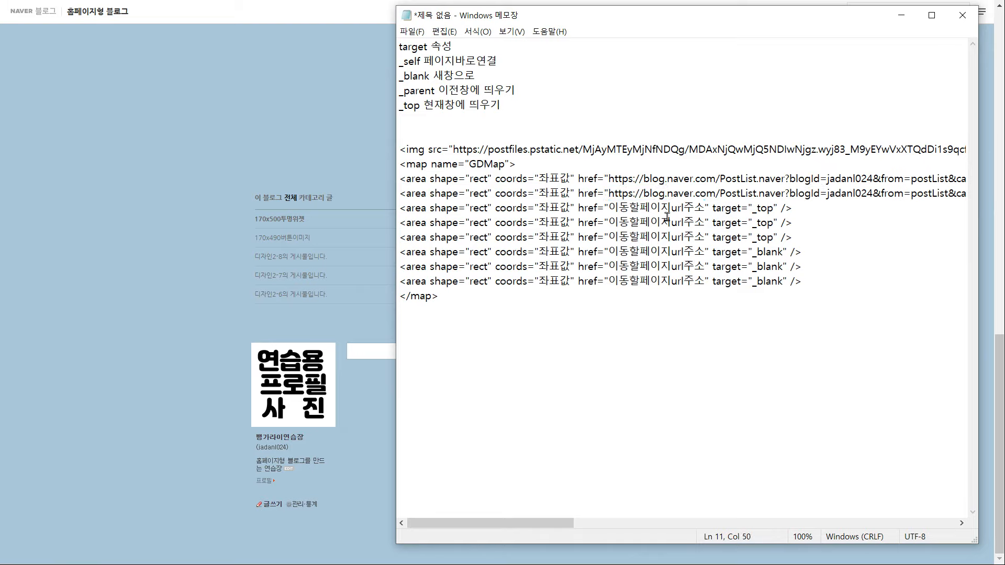
pyautogui.click(359, 442)
pyautogui.rightClick(470, 404)
pyautogui.click(515, 352)
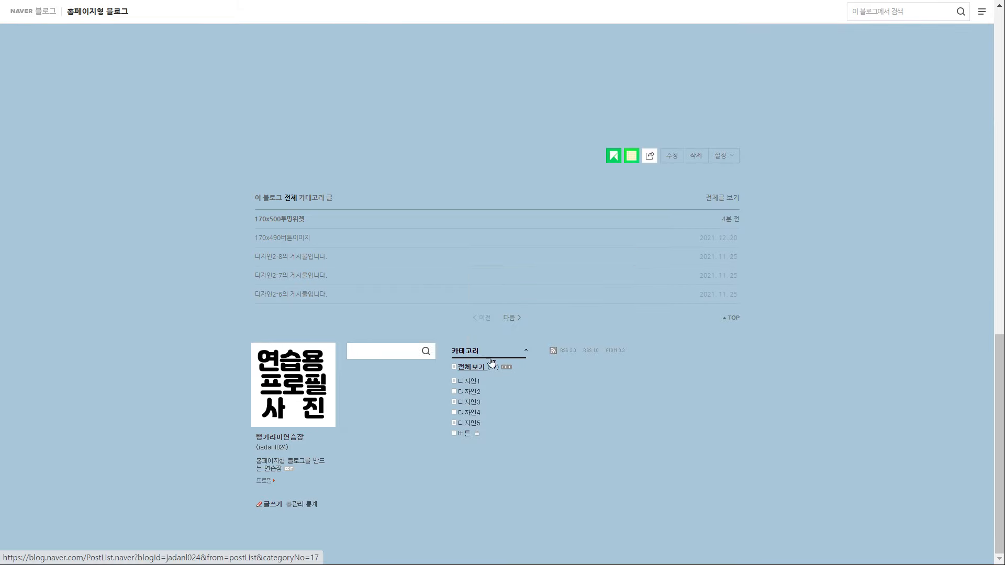
pyautogui.hotkey('alt', 'Tab')
pyautogui.moveTo(612, 523); pyautogui.dragTo(537, 523)
pyautogui.moveTo(609, 208); pyautogui.dragTo(701, 211)
pyautogui.hotkey('ctrl', 'v')
# Link the last three areas to YouTube, Instagram and KakaoTalk, and open the Online Image Map Editor
pyautogui.click(376, 451)
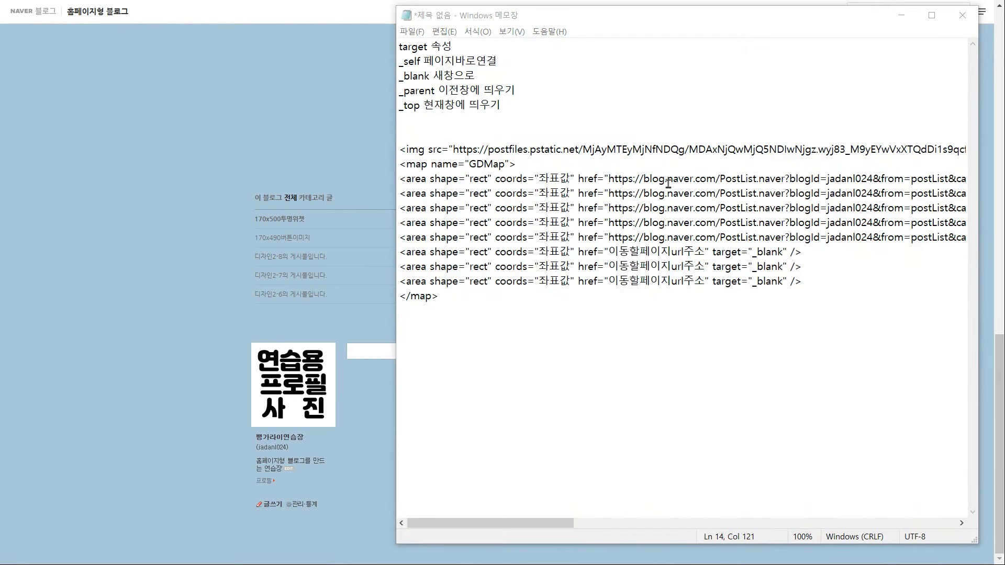
pyautogui.click(771, 266)
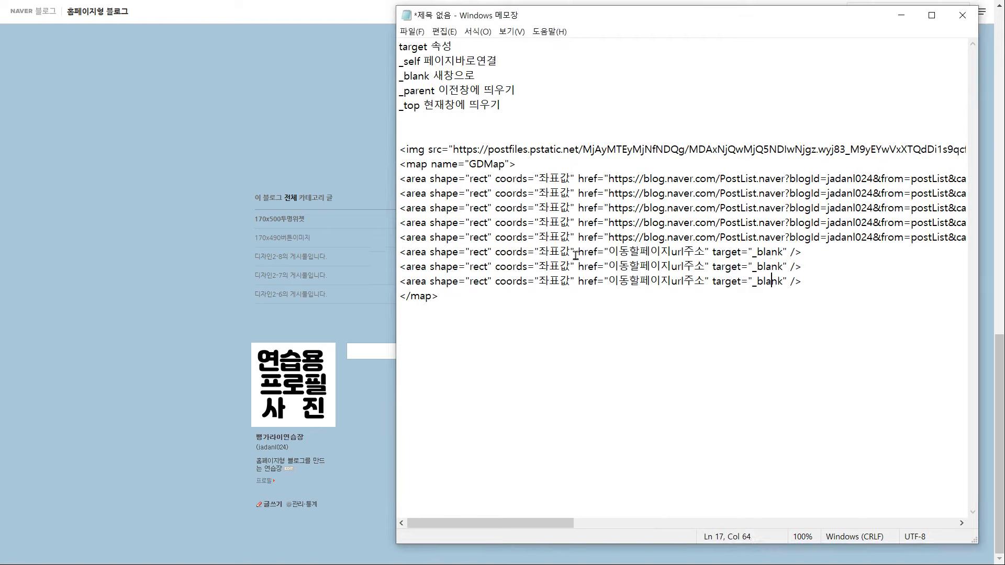
pyautogui.click(312, 147)
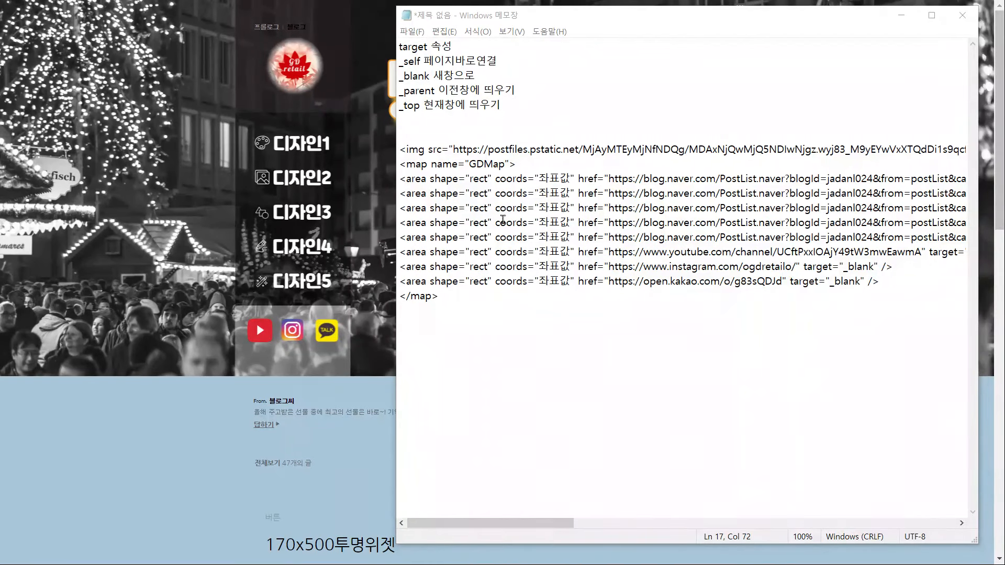
pyautogui.moveTo(566, 523)
pyautogui.mouseDown()
pyautogui.moveTo(732, 523)
pyautogui.moveTo(566, 523)
pyautogui.mouseUp()
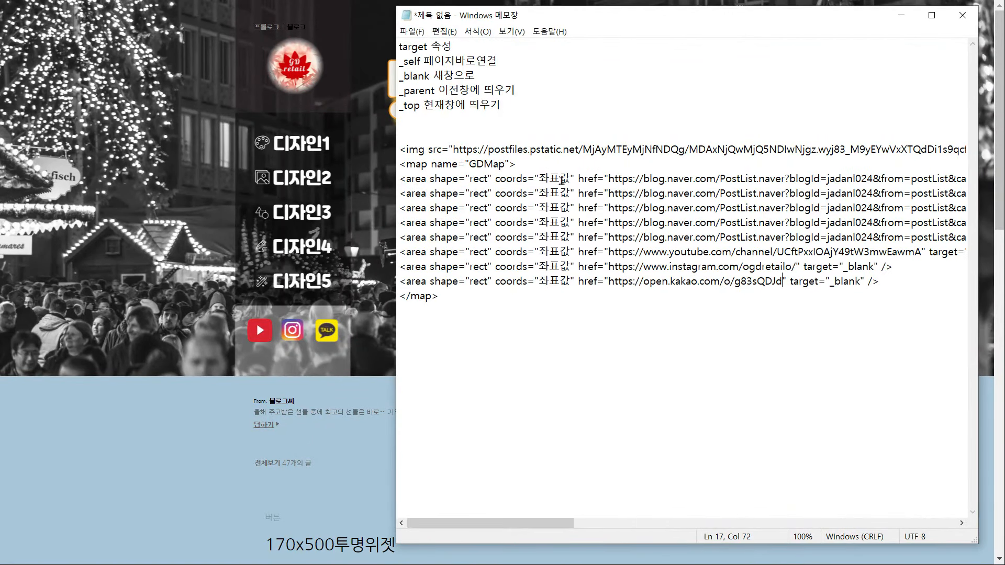
pyautogui.click(380, 457)
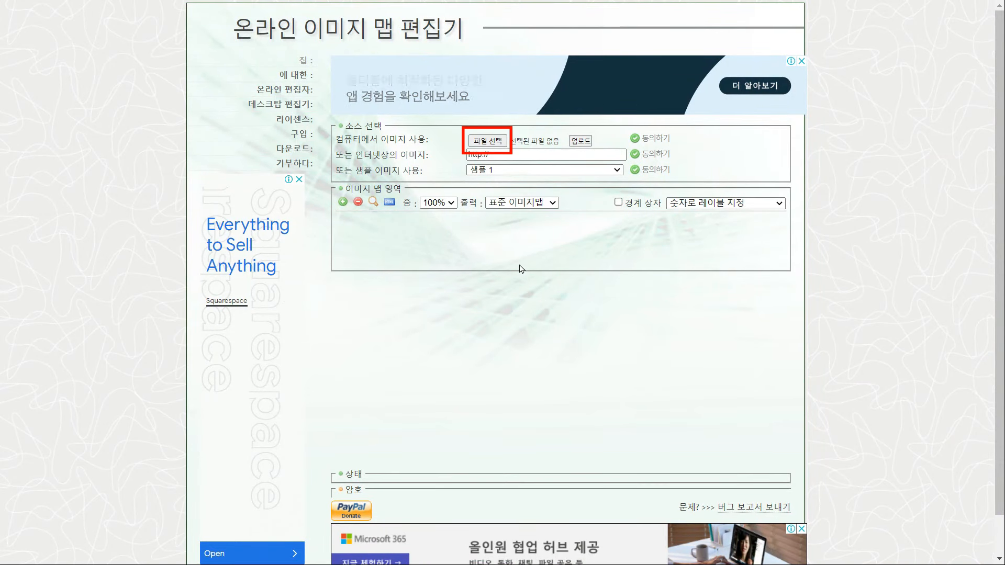
# Upload the 제목 없음.png menu image into the image map editor
pyautogui.click(492, 142)
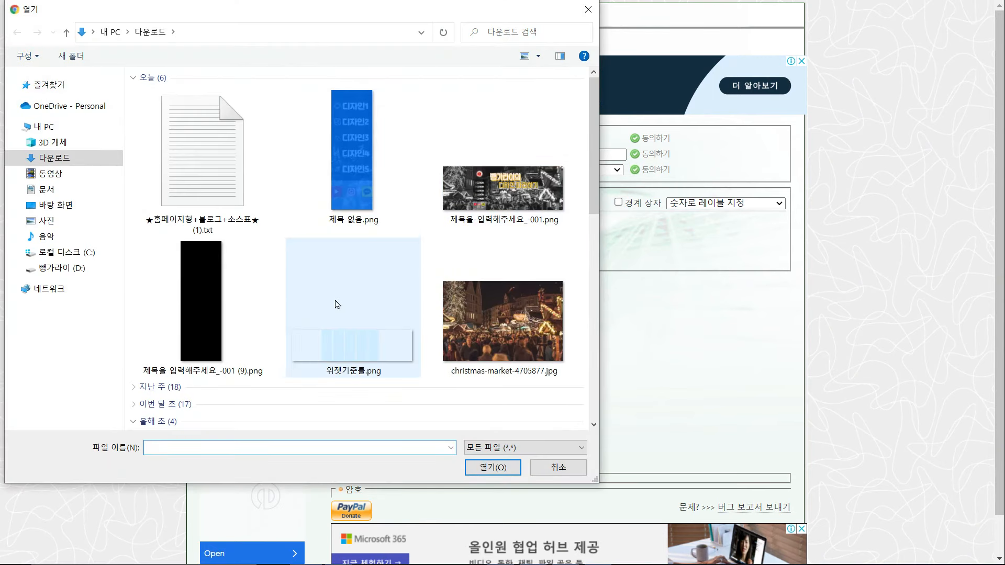
pyautogui.click(346, 176)
pyautogui.click(483, 466)
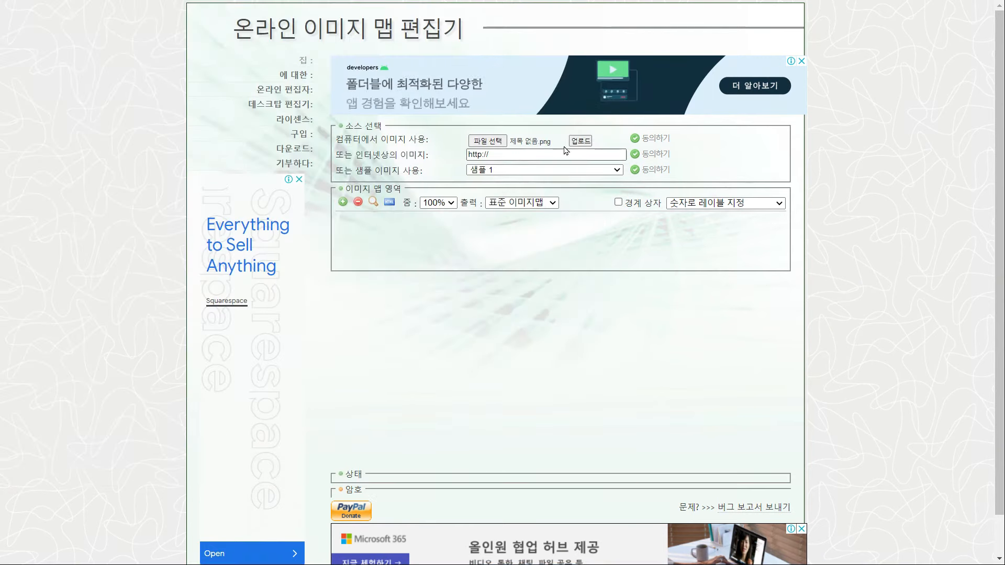
pyautogui.click(580, 142)
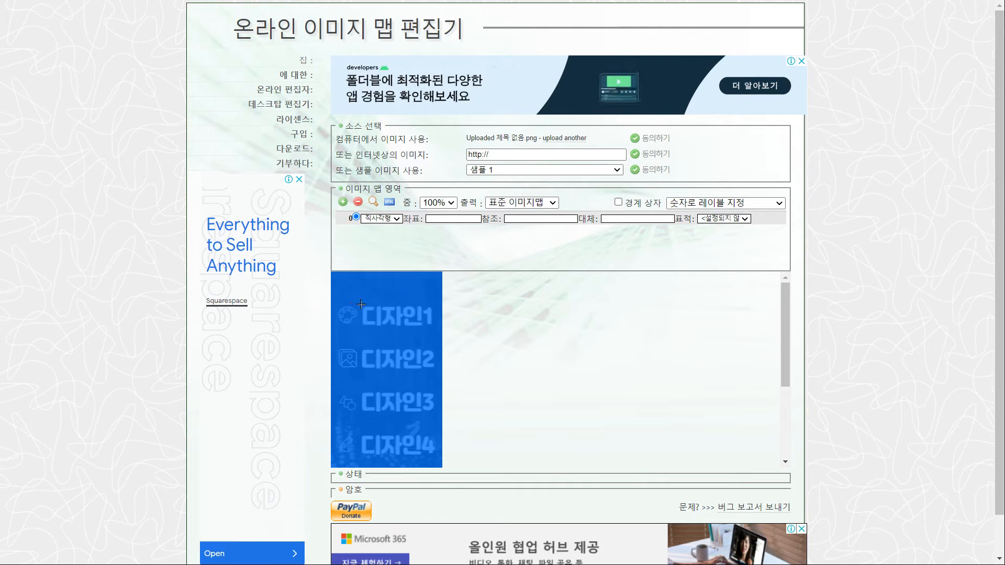
# Draw rectangle areas over the 디자인1 through 디자인5 menu items
pyautogui.moveTo(359, 305); pyautogui.dragTo(437, 330)
pyautogui.moveTo(360, 345)
pyautogui.mouseDown()
pyautogui.moveTo(393, 367)
pyautogui.moveTo(438, 373)
pyautogui.mouseUp()
pyautogui.moveTo(359, 390); pyautogui.dragTo(435, 416)
pyautogui.click(435, 415)
pyautogui.scroll(-3, 435, 416)
pyautogui.click(358, 300)
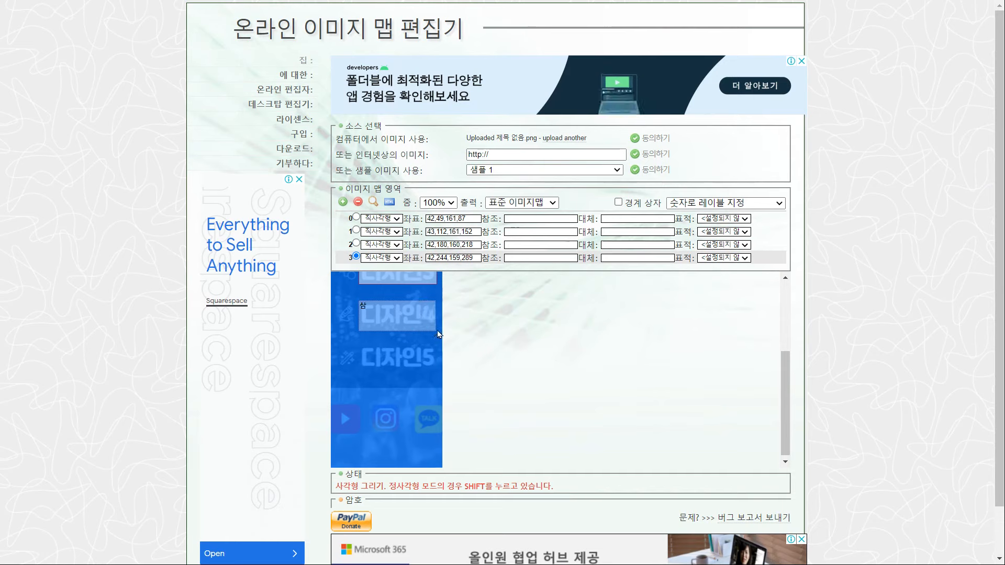
pyautogui.click(437, 329)
pyautogui.click(358, 344)
pyautogui.click(436, 370)
# Draw rectangle areas over the YouTube, Instagram and TALK icons, adjusting the Instagram area
pyautogui.click(331, 402)
pyautogui.click(365, 437)
pyautogui.click(370, 399)
pyautogui.click(403, 436)
pyautogui.moveTo(387, 399); pyautogui.dragTo(386, 404)
pyautogui.moveTo(372, 420); pyautogui.dragTo(388, 437)
pyautogui.click(410, 403)
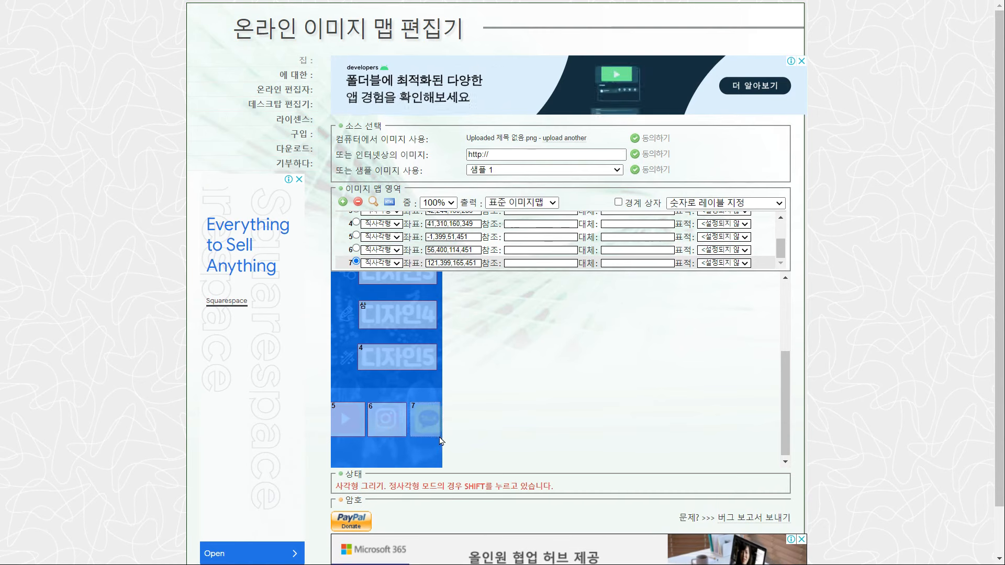
pyautogui.click(442, 437)
pyautogui.scroll(3, 488, 312)
pyautogui.hotkey('alt', 'Tab')
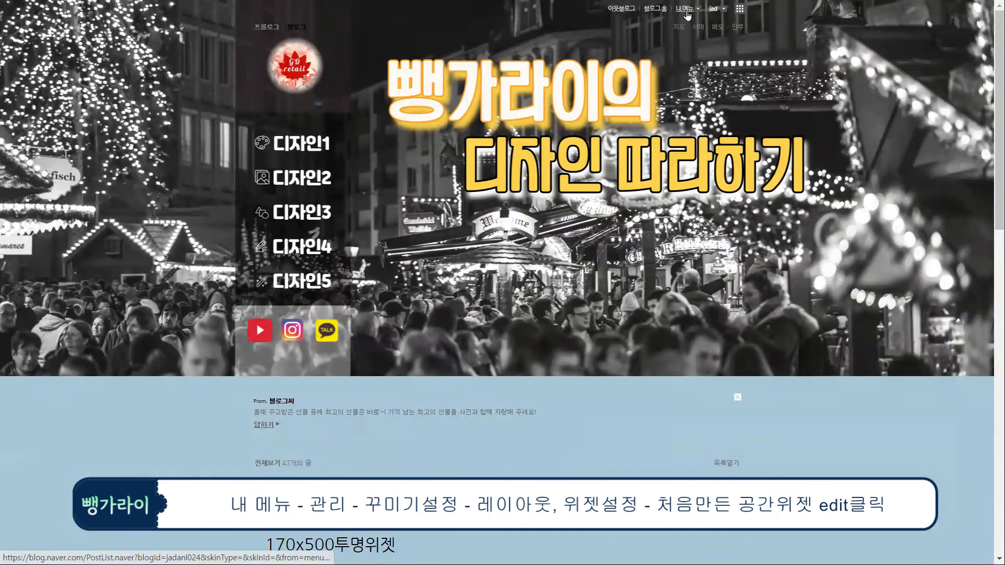
# Open the layout and widget editor in blog management and edit the 공간1 widget
pyautogui.click(685, 9)
pyautogui.click(682, 45)
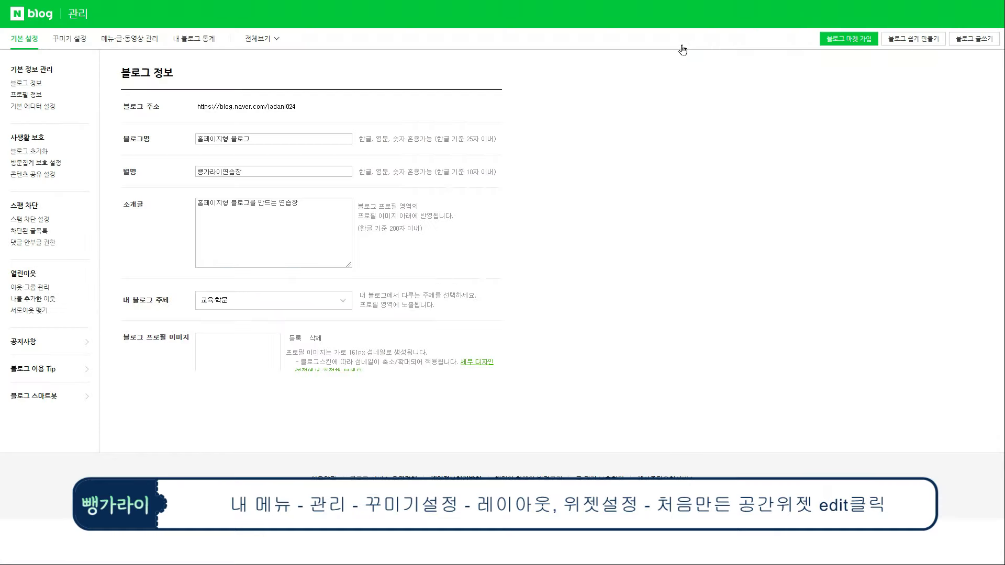
pyautogui.click(69, 38)
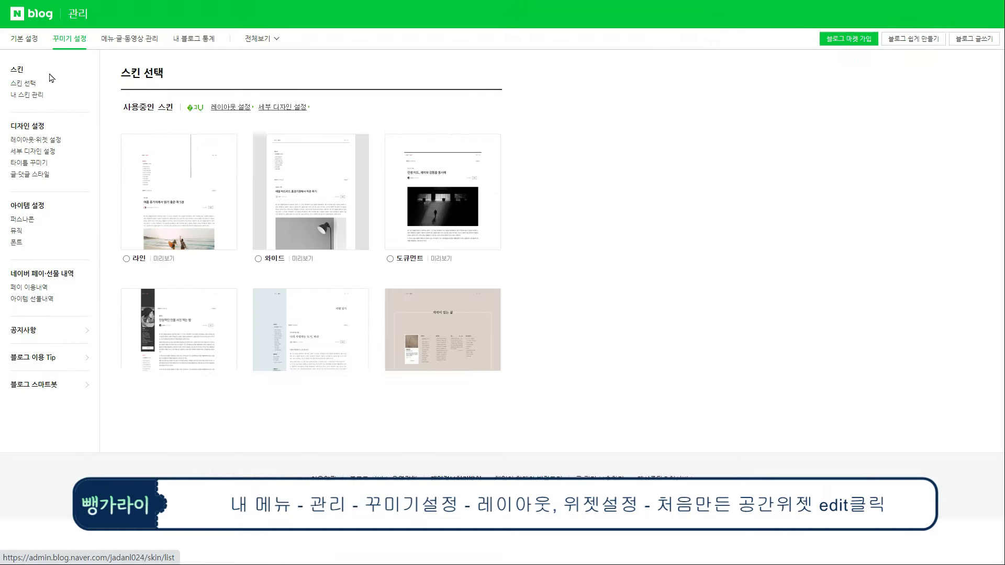
pyautogui.click(23, 140)
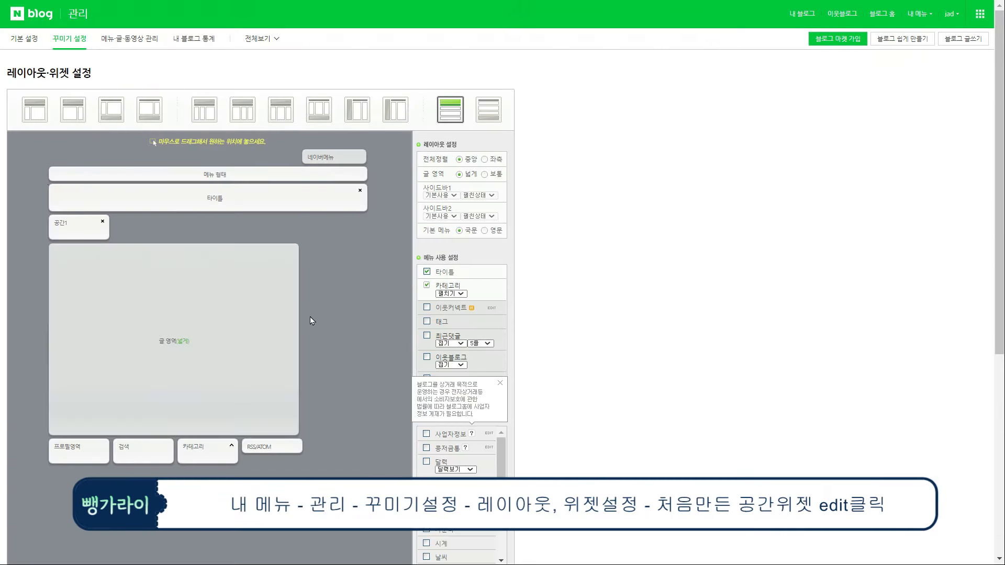
pyautogui.scroll(-3, 309, 312)
pyautogui.scroll(-5, 494, 386)
pyautogui.click(484, 338)
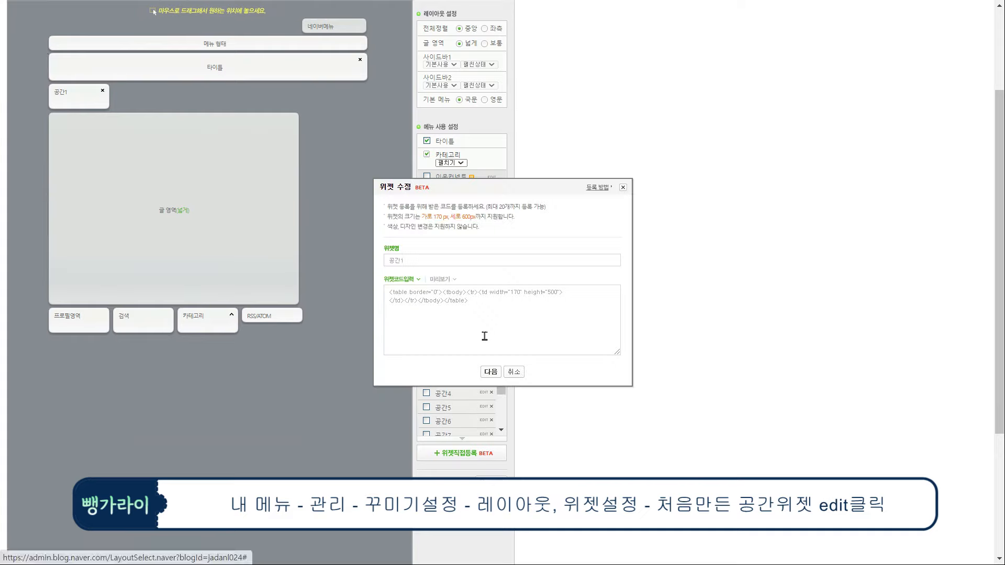
# Rename the widget to 버튼이미지1 and replace its code with the image-map code
pyautogui.hotkey('shift', 'Tab')
pyautogui.write('버튼이미지')
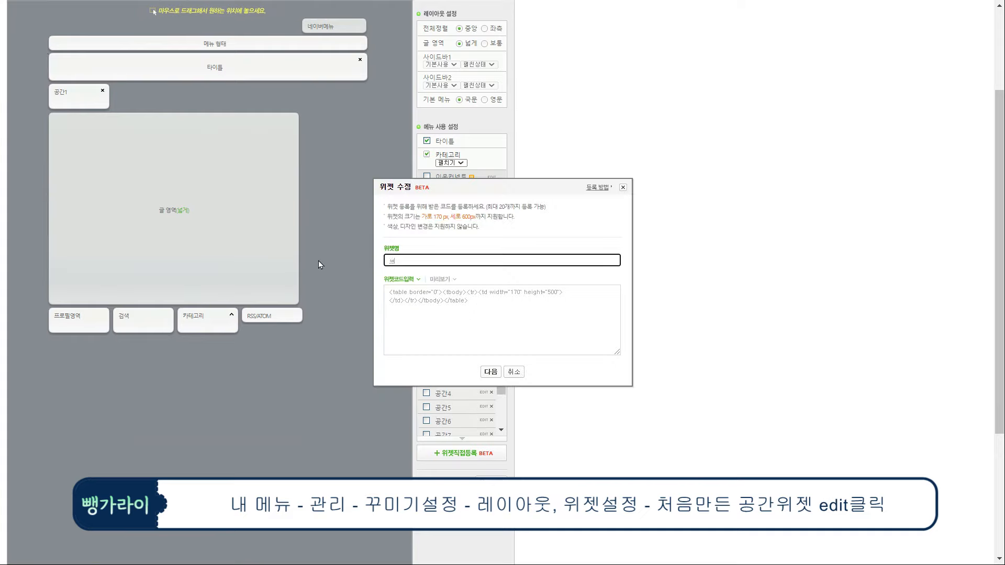
pyautogui.write('1')
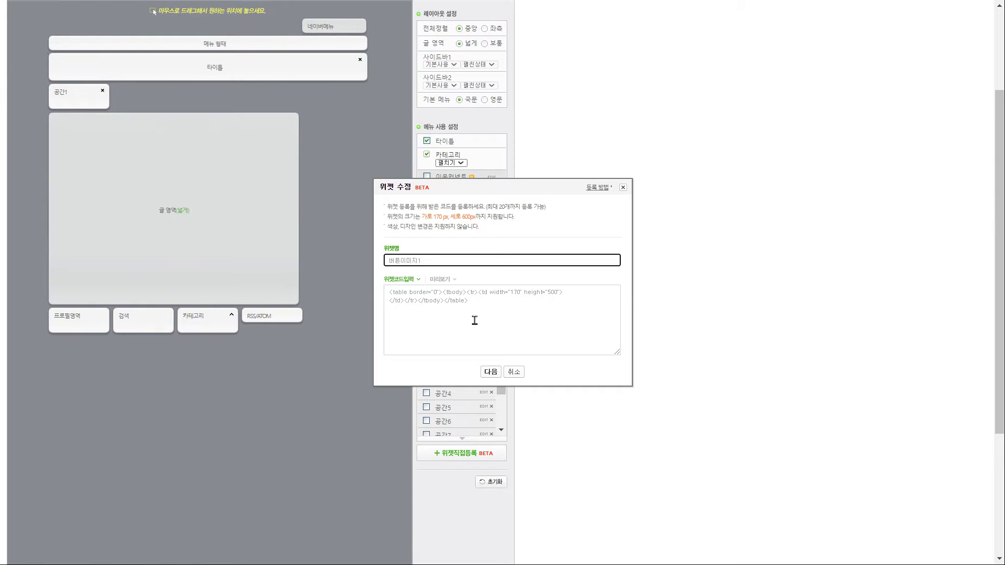
pyautogui.press('Tab')
pyautogui.press('BackSpace')
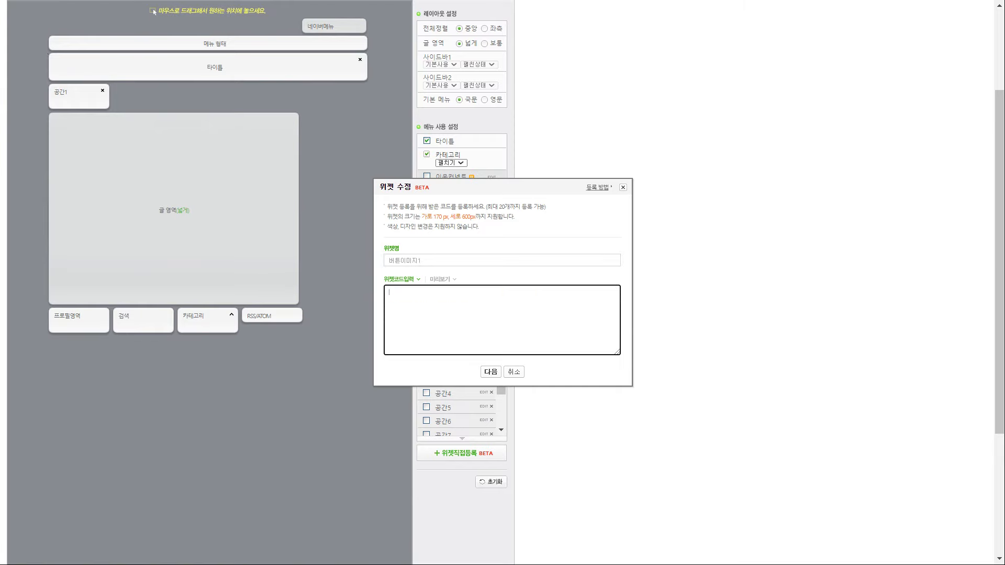
pyautogui.hotkey('alt', 'Tab')
pyautogui.moveTo(422, 159); pyautogui.dragTo(618, 325)
pyautogui.hotkey('alt', 'Tab')
pyautogui.hotkey('ctrl', 'v')
pyautogui.click(491, 372)
# Save the widget, apply the new layout, and test the 디자인1 menu link
pyautogui.scroll(-4, 505, 386)
pyautogui.click(502, 384)
pyautogui.click(601, 64)
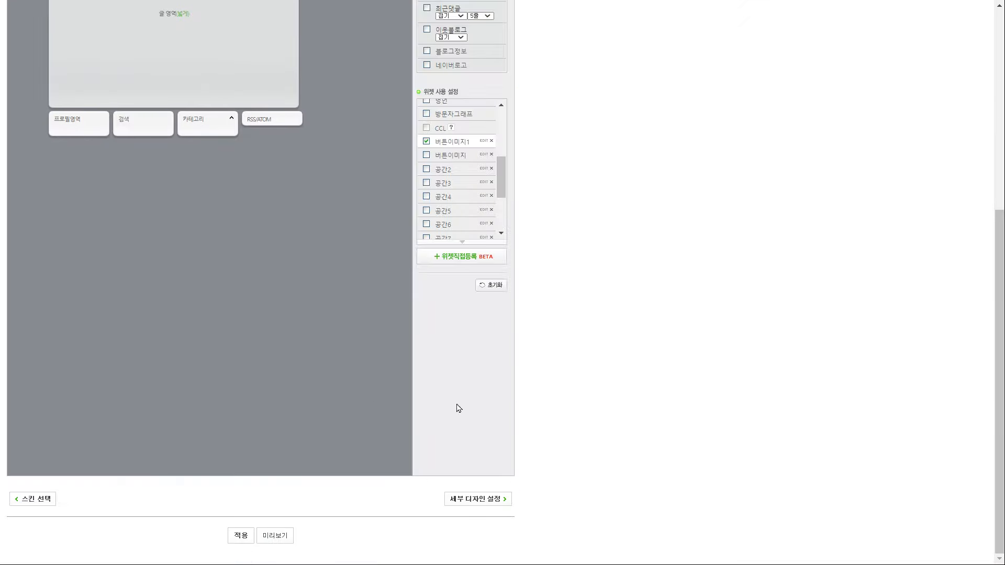
pyautogui.click(241, 536)
pyautogui.click(578, 63)
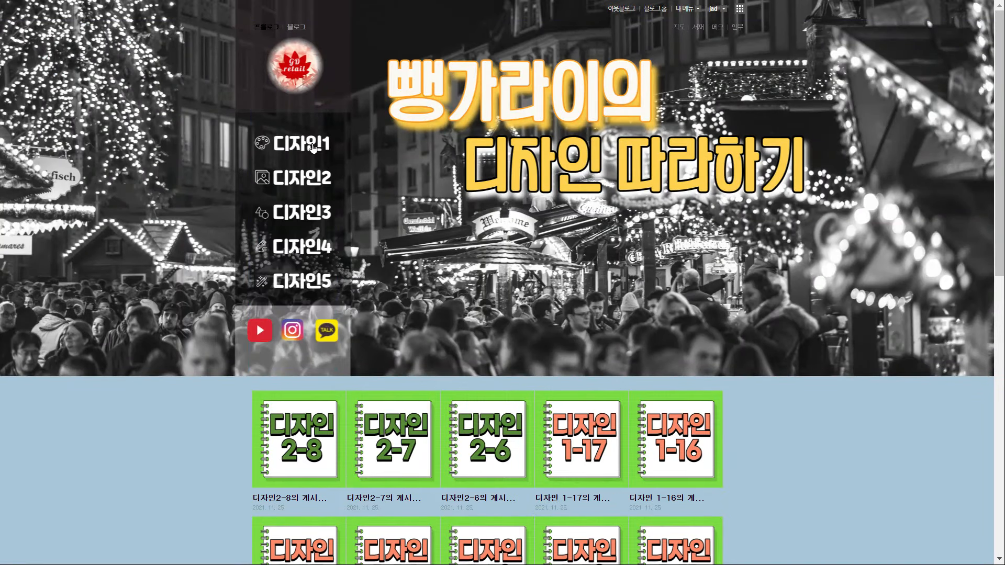
pyautogui.click(308, 146)
# Test the 디자인2–5 and YouTube menu links, then return to the blog home
pyautogui.click(312, 178)
pyautogui.scroll(-8, 311, 180)
pyautogui.scroll(6, 309, 180)
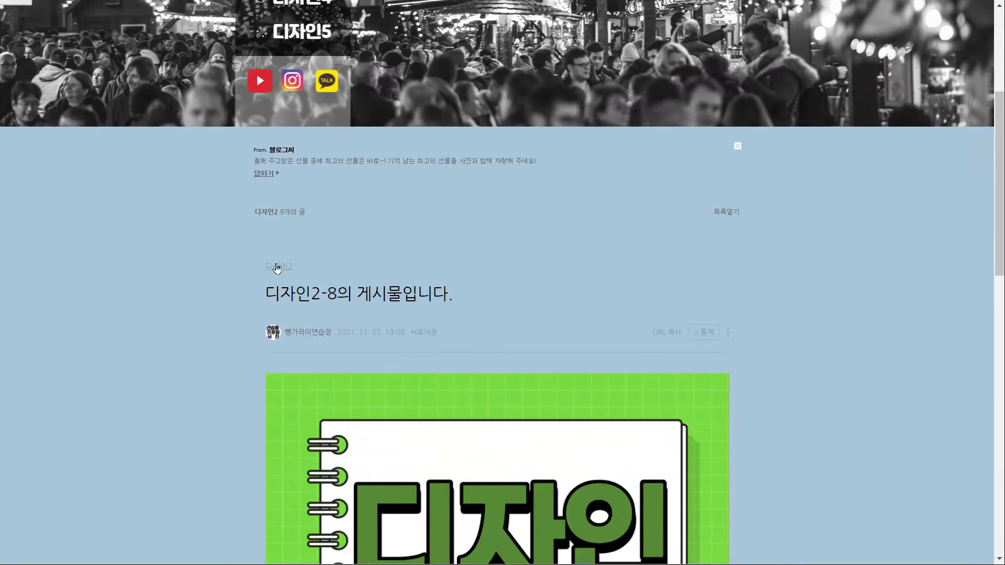
pyautogui.click(307, 96)
pyautogui.scroll(-8, 308, 186)
pyautogui.scroll(7, 309, 188)
pyautogui.click(315, 195)
pyautogui.scroll(-6, 316, 202)
pyautogui.scroll(4, 316, 202)
pyautogui.click(313, 175)
pyautogui.scroll(-8, 312, 175)
pyautogui.scroll(6, 311, 176)
pyautogui.click(264, 215)
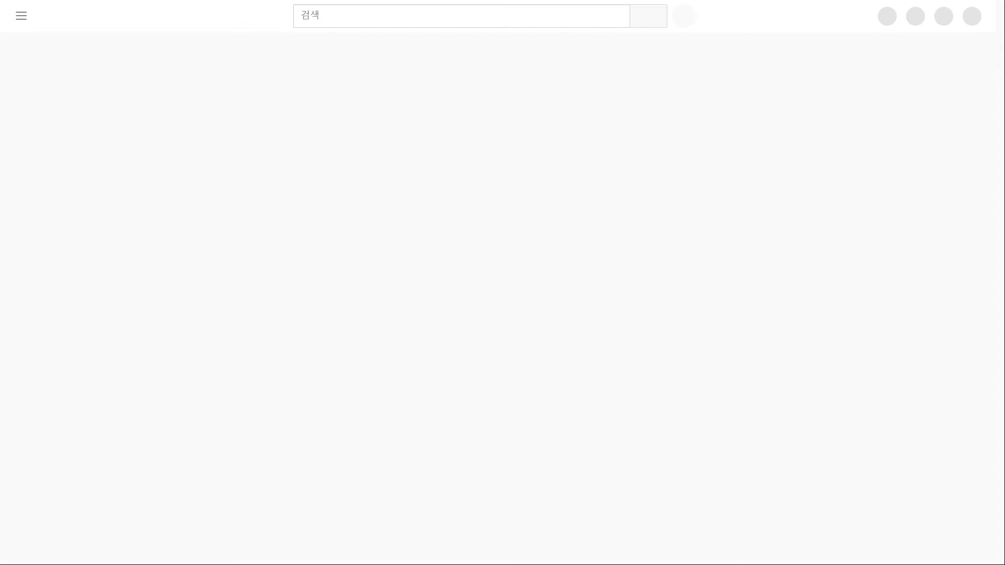
pyautogui.hotkey('ctrl', 'w')
pyautogui.click(327, 212)
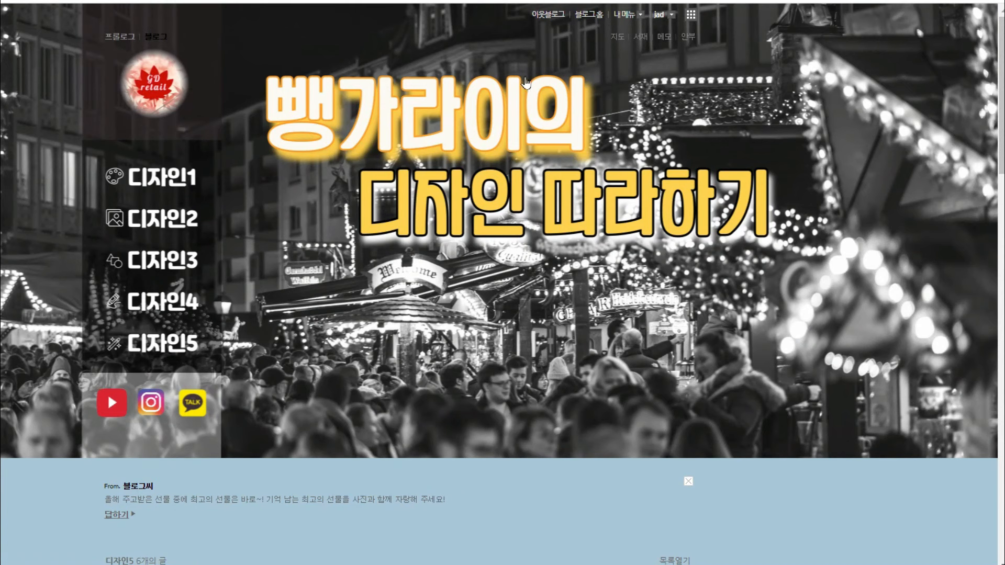
# In 세부 디자인 설정, register a custom skin background with a new 하단 영역 colour and apply it
pyautogui.click(627, 16)
pyautogui.click(635, 113)
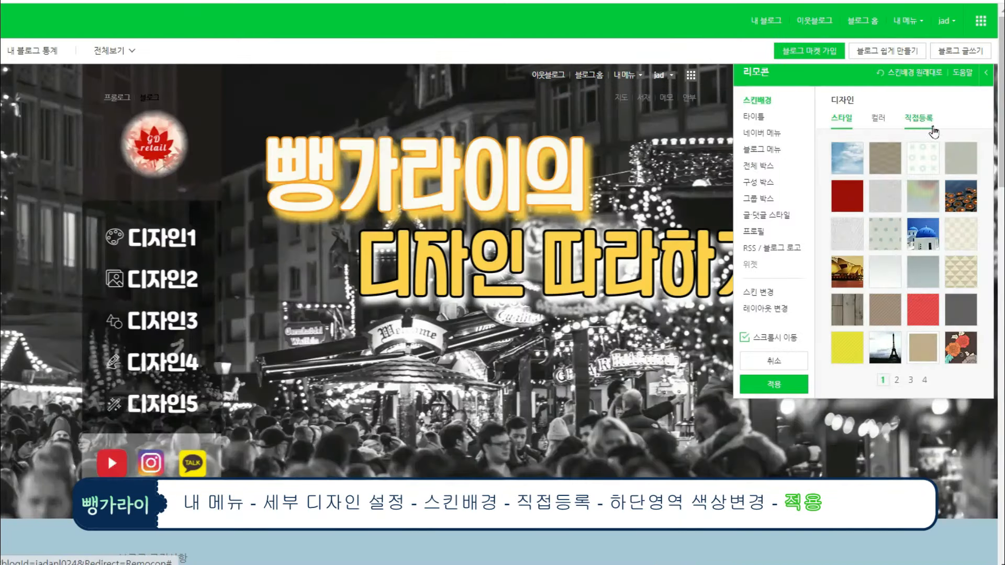
pyautogui.click(932, 129)
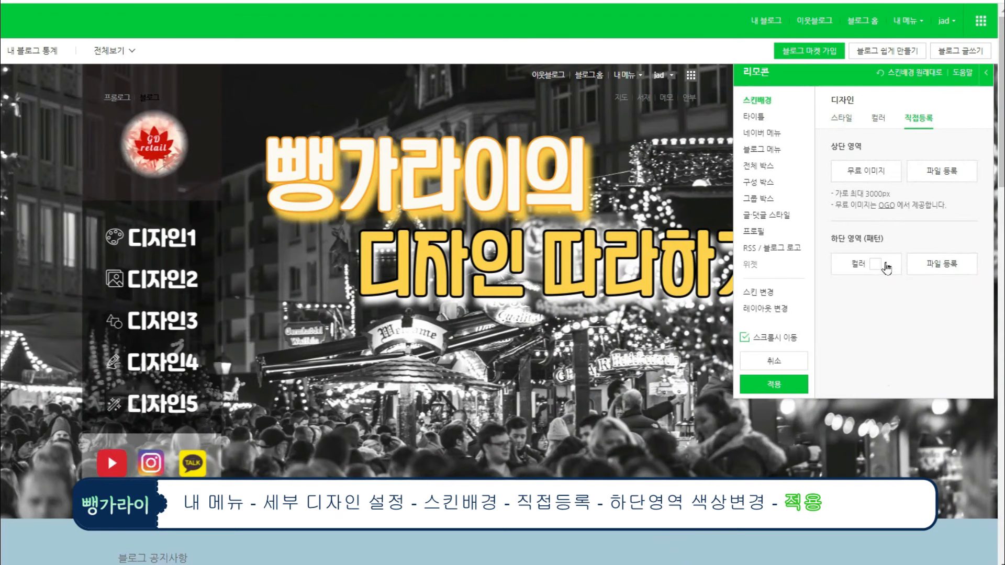
pyautogui.click(878, 268)
pyautogui.click(761, 328)
pyautogui.scroll(-3, 890, 293)
pyautogui.click(930, 271)
pyautogui.click(751, 332)
pyautogui.click(511, 340)
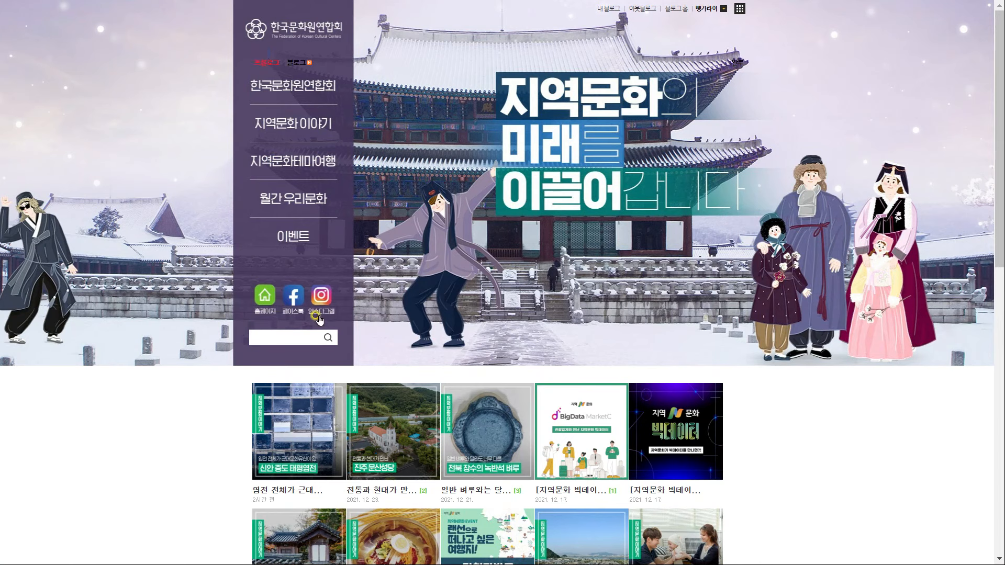
# Search the blog for 전통, browse the results, go back, and open the 지역문화테마여행 category
pyautogui.click(302, 337)
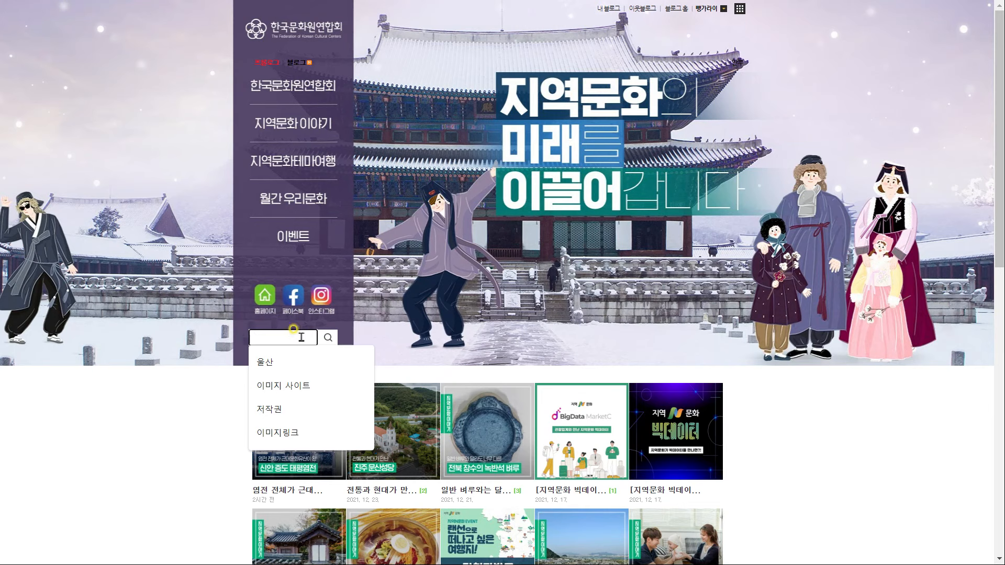
pyautogui.write('이')
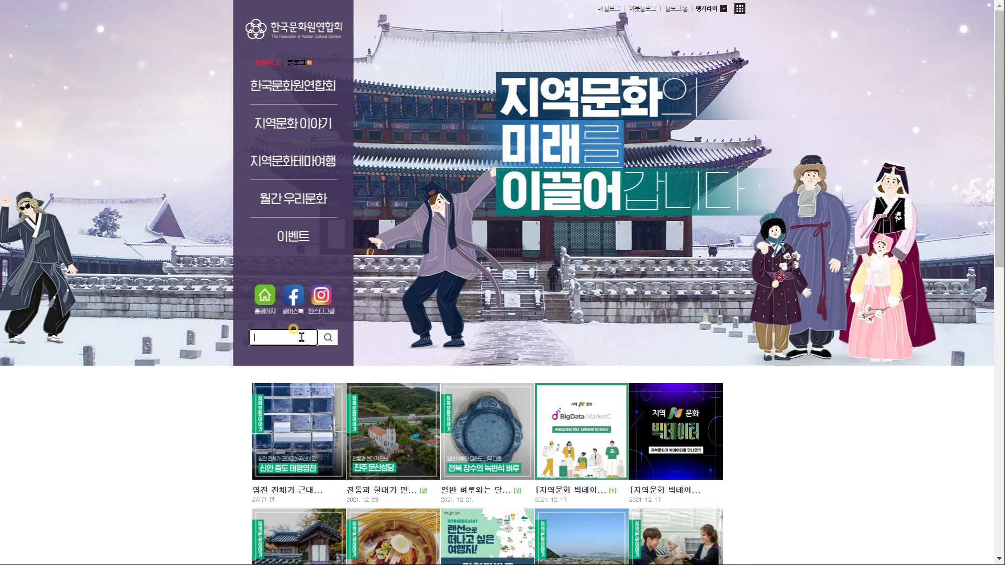
pyautogui.write('전통')
pyautogui.press('Return')
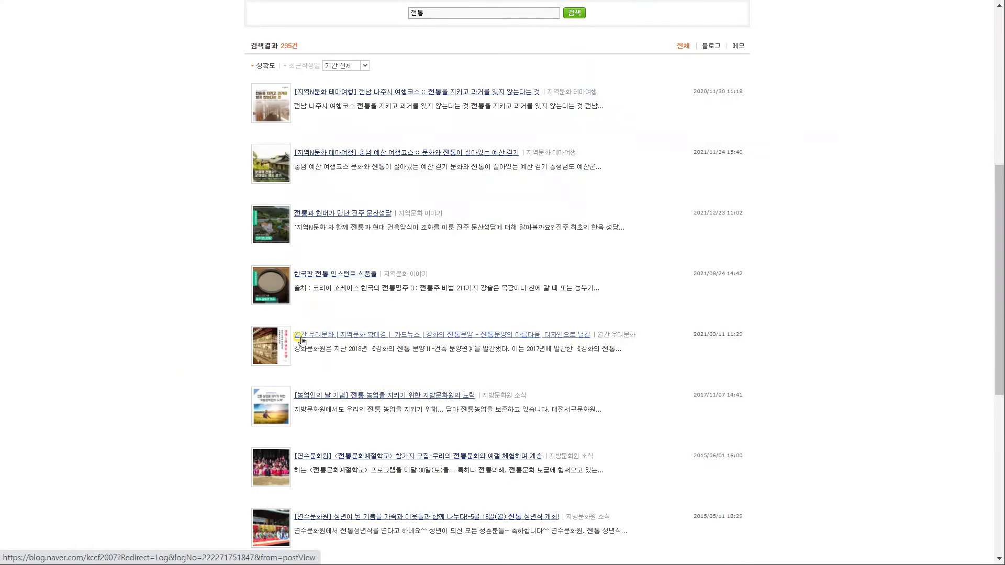
pyautogui.scroll(-8, 395, 178)
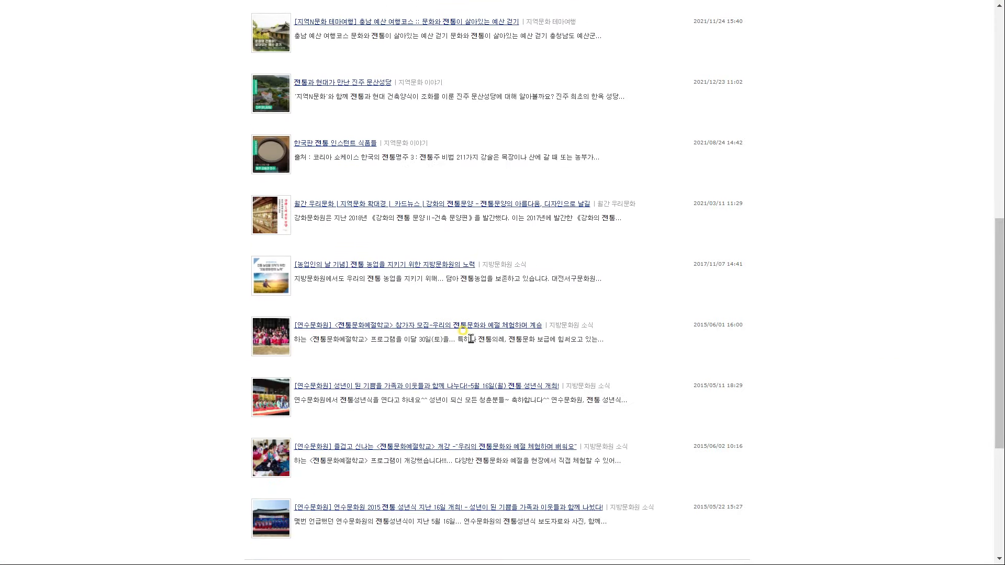
pyautogui.scroll(11, 474, 349)
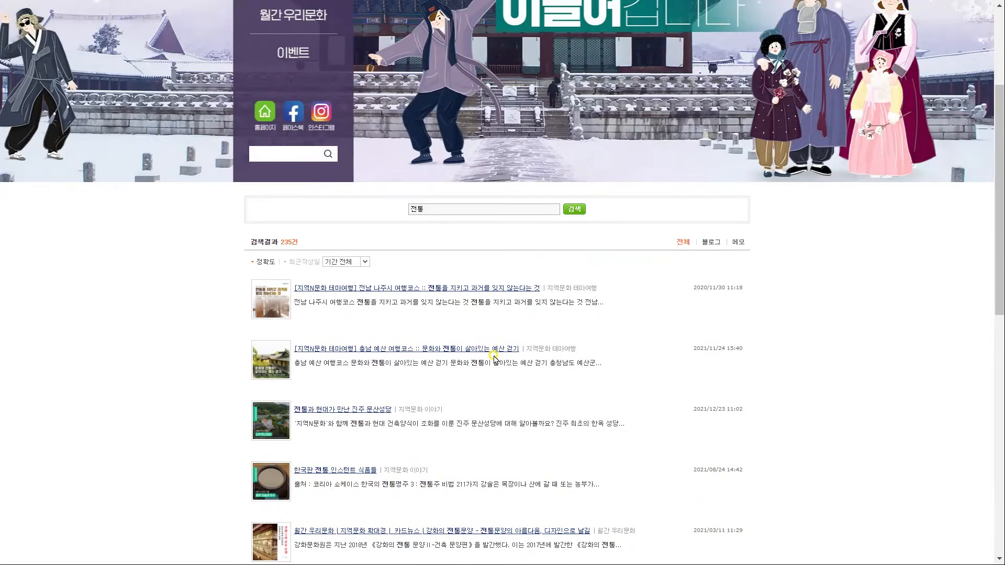
pyautogui.scroll(2, 415, 394)
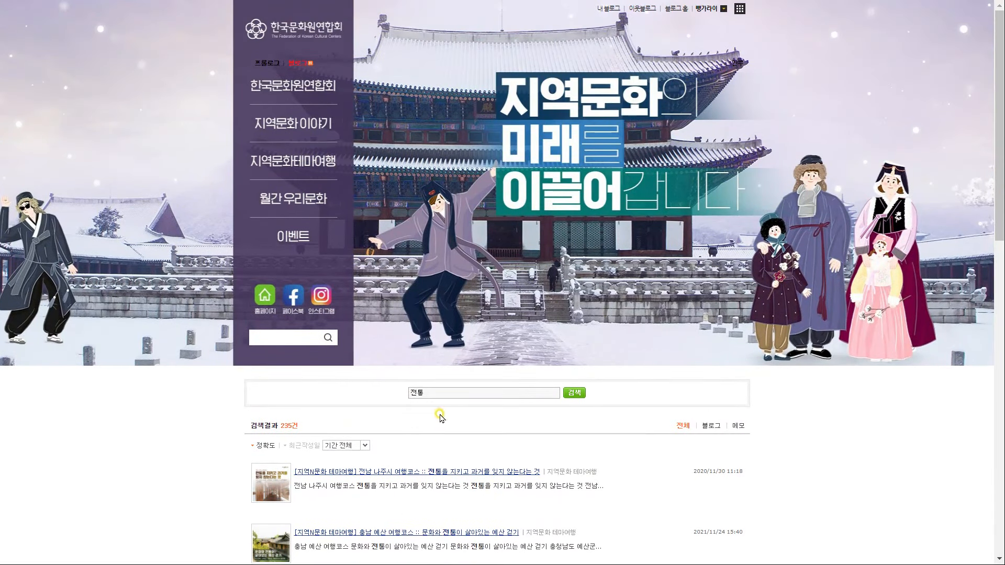
pyautogui.hotkey('alt', 'Left')
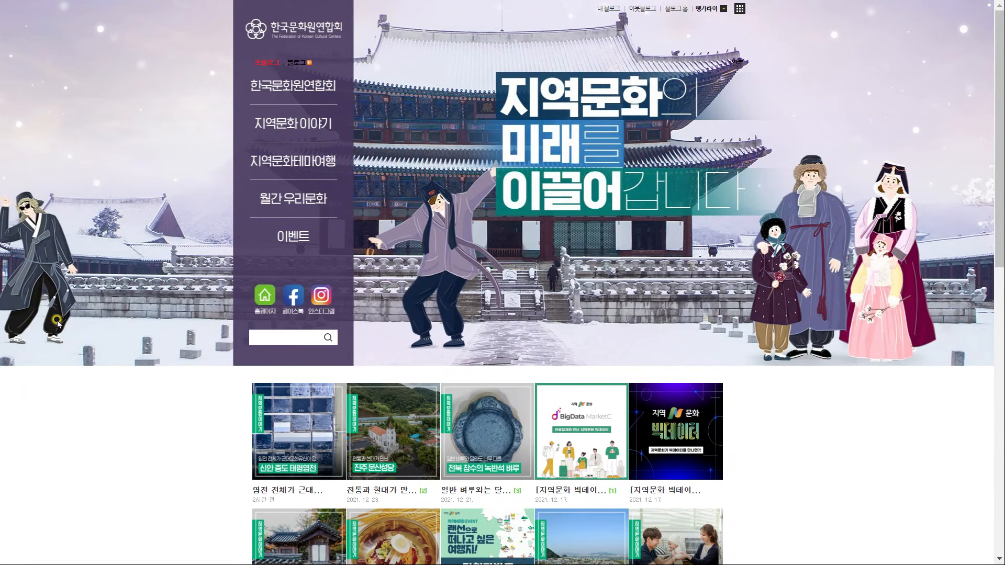
pyautogui.click(265, 156)
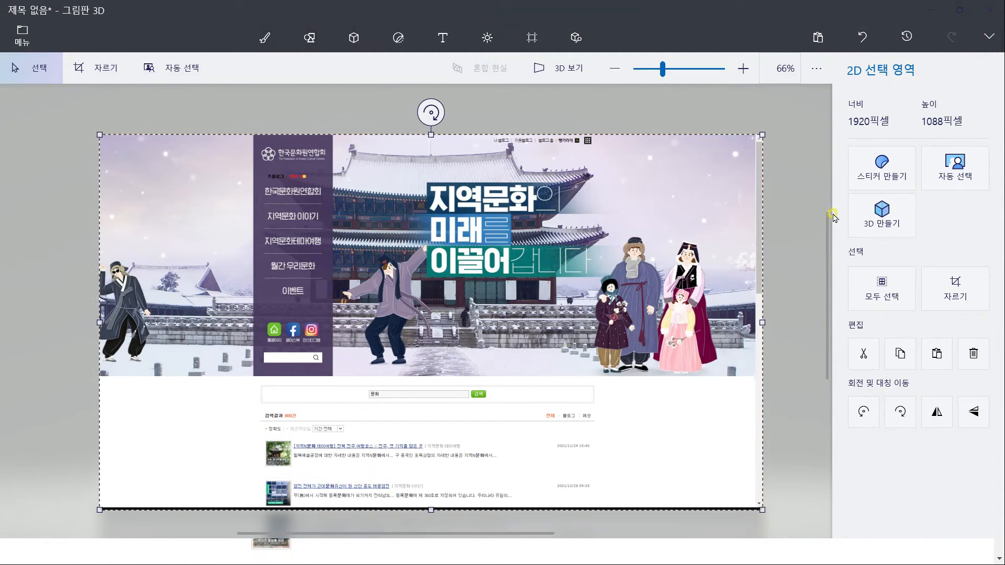
# Crop the pasted blog screenshot down to a 1920×700 px banner
pyautogui.click(104, 72)
pyautogui.moveTo(431, 511)
pyautogui.mouseDown()
pyautogui.moveTo(431, 381)
pyautogui.moveTo(400, 320)
pyautogui.mouseUp()
pyautogui.scroll(10, 429, 381)
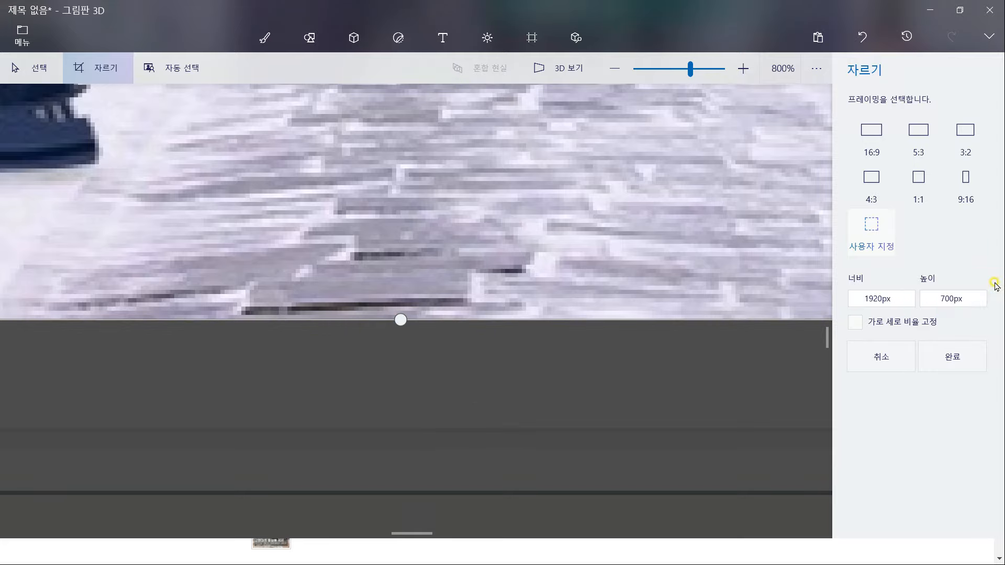
pyautogui.scroll(-10, 427, 397)
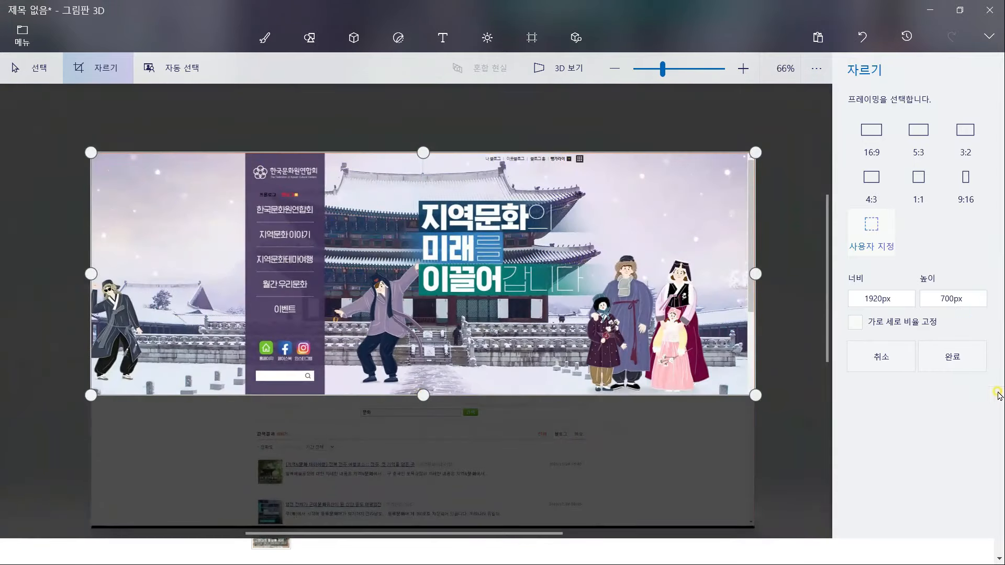
pyautogui.click(954, 360)
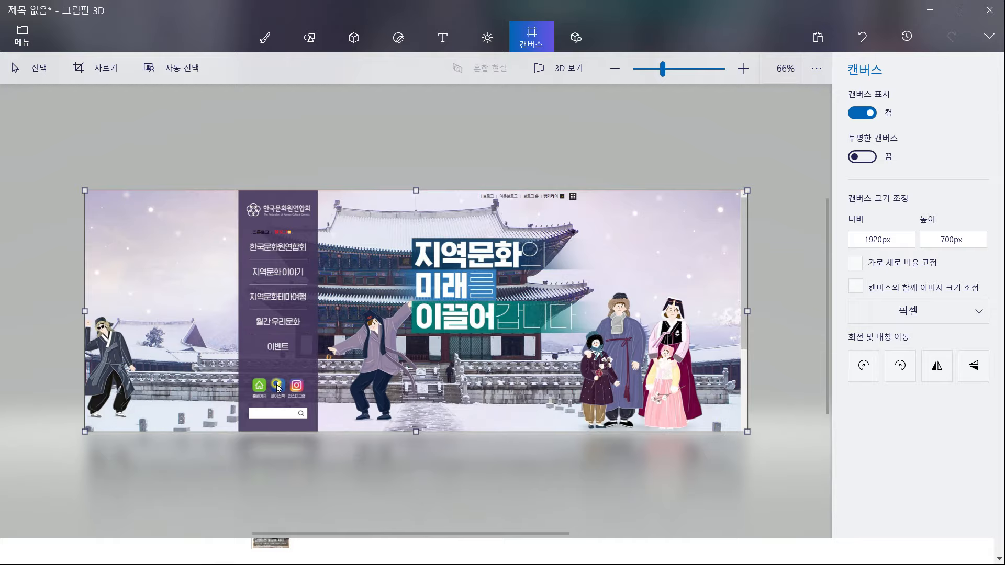
# Box the side menu with a rectangular selection to measure it at about 178×471 px
pyautogui.scroll(3, 278, 388)
pyautogui.click(39, 71)
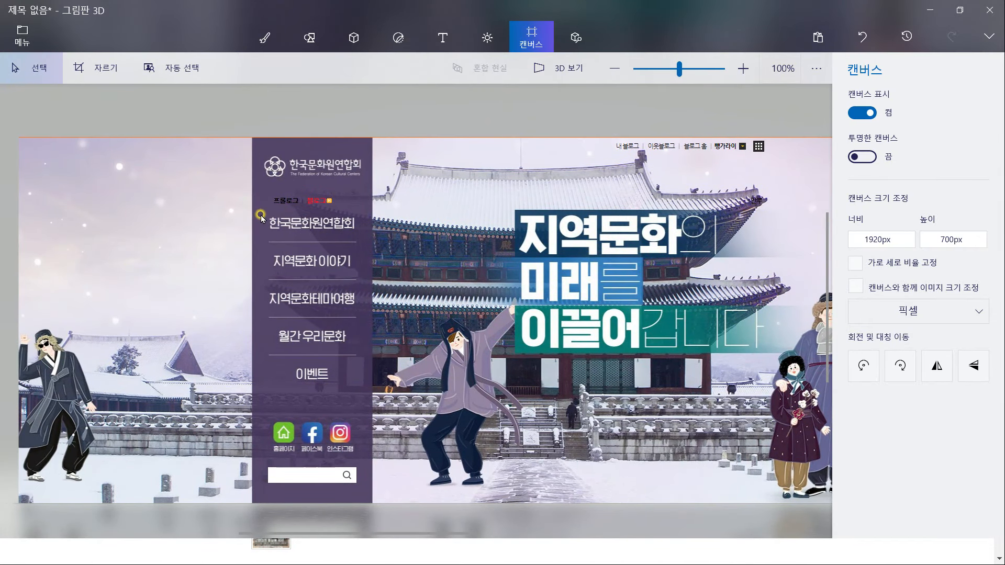
pyautogui.moveTo(277, 224); pyautogui.dragTo(360, 463)
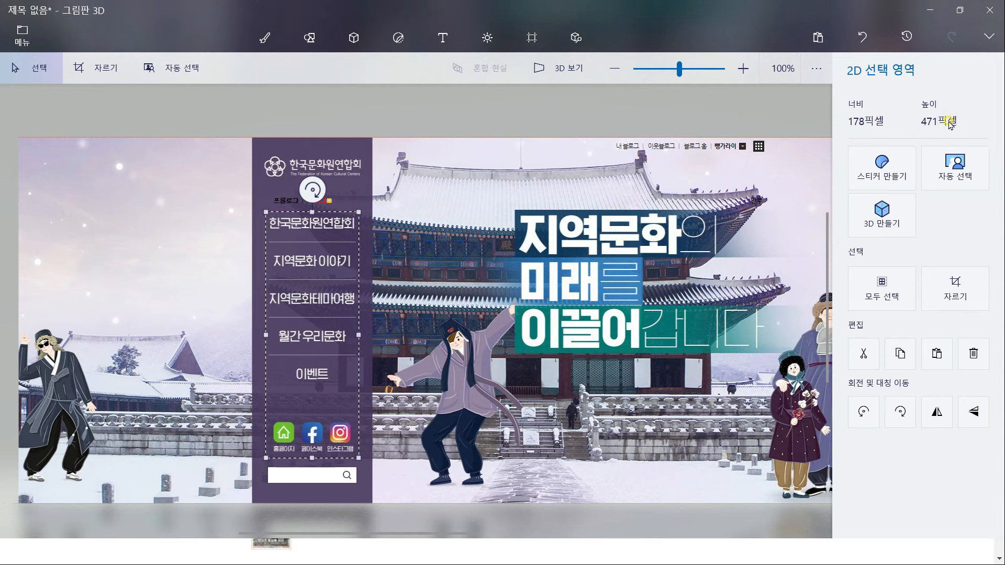
pyautogui.scroll(-4, 419, 194)
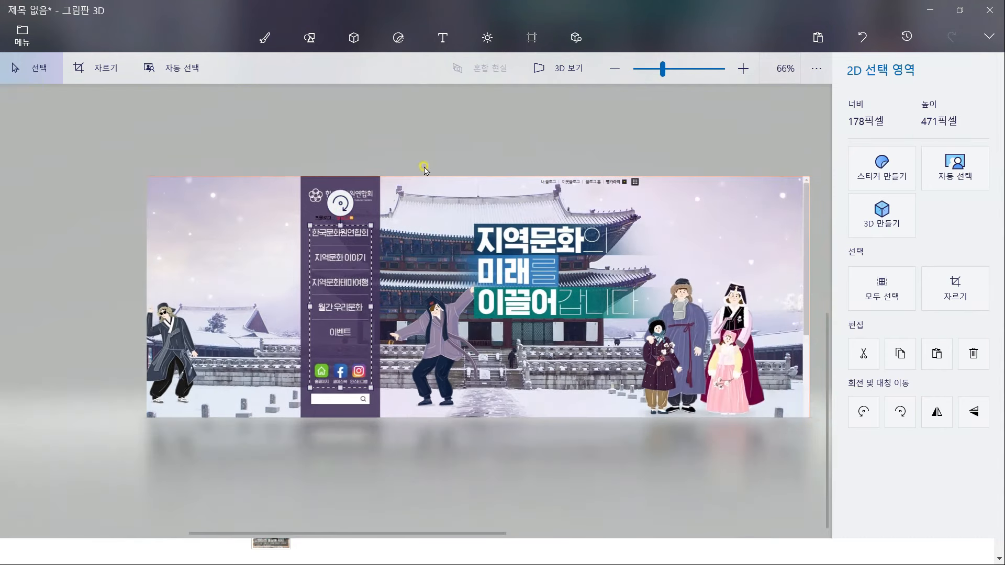
pyautogui.click(448, 147)
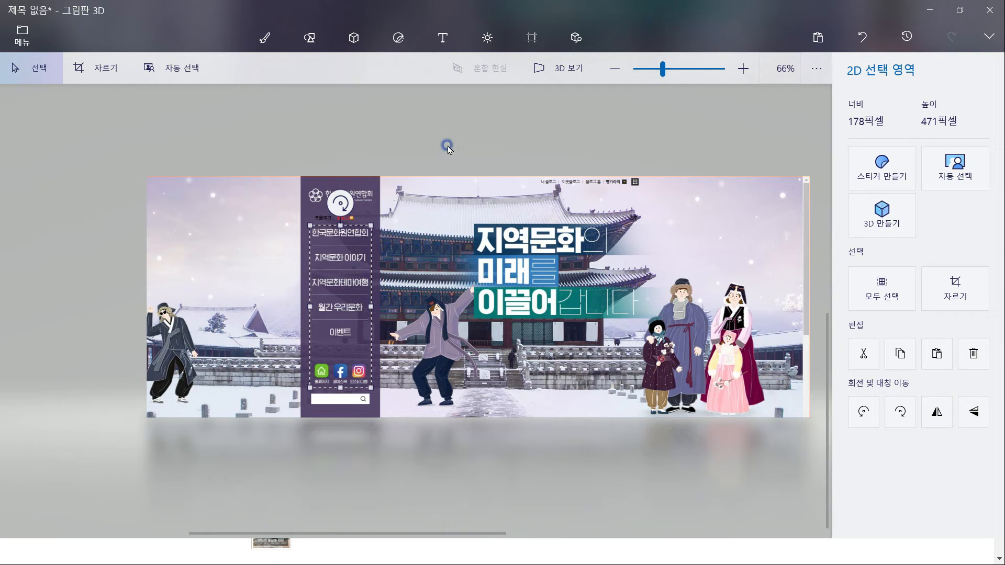
pyautogui.moveTo(93, 139); pyautogui.dragTo(790, 464)
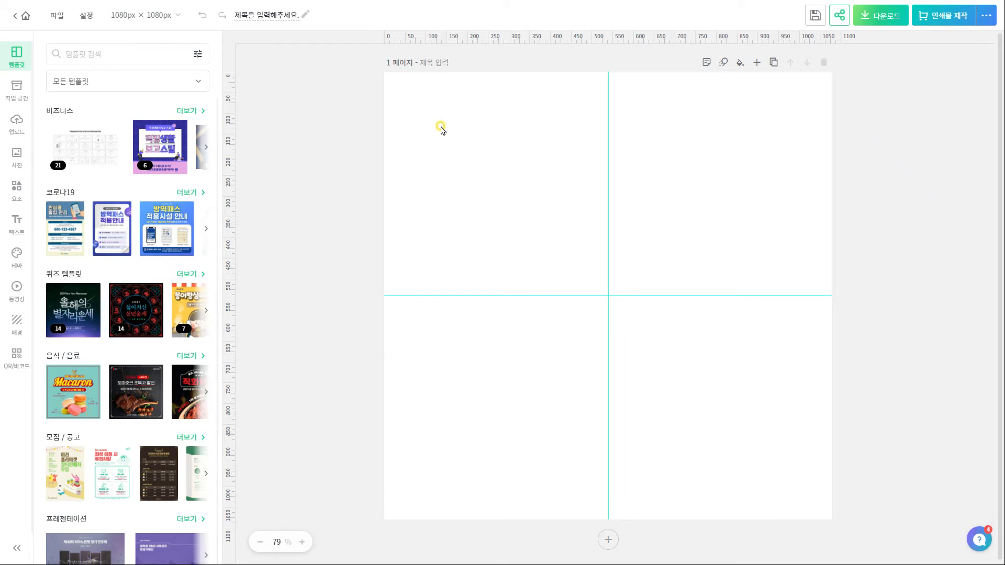
# Set a custom Miricanvas page size of 2000×700 px
pyautogui.click(181, 16)
pyautogui.click(216, 93)
pyautogui.doubleClick(202, 104)
pyautogui.write('2000')
pyautogui.doubleClick(251, 104)
pyautogui.write('700')
pyautogui.click(221, 131)
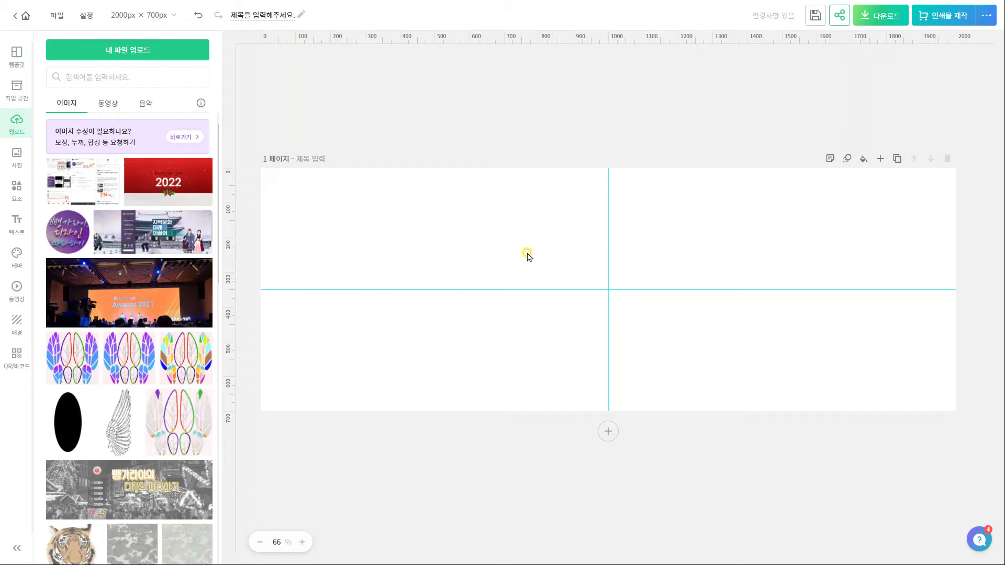
# Stretch the blog screenshot across the page at 1921×700 and fade it to 50% opacity
pyautogui.click(696, 261)
pyautogui.moveTo(696, 260); pyautogui.dragTo(940, 157)
pyautogui.moveTo(526, 323); pyautogui.dragTo(277, 418)
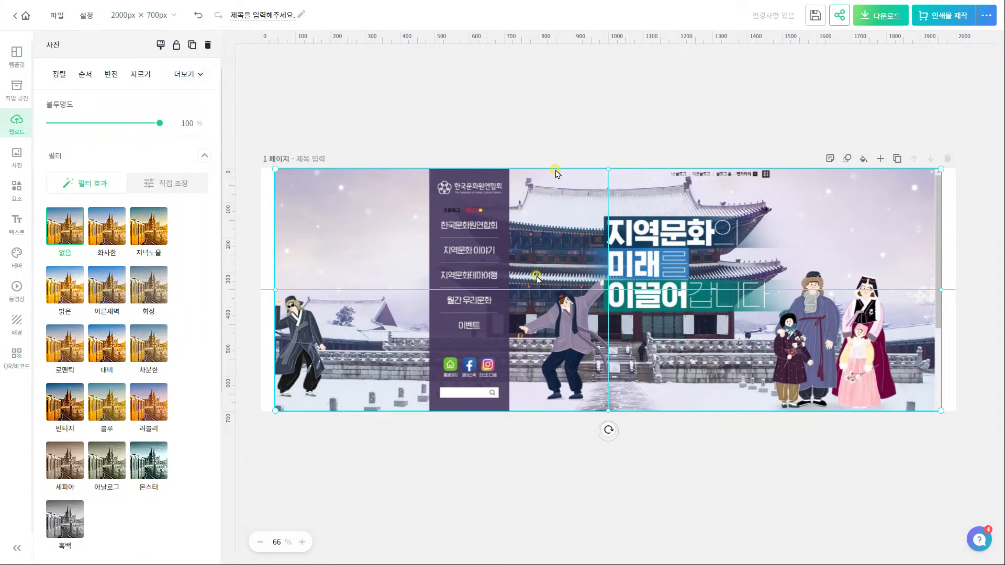
pyautogui.press('Escape')
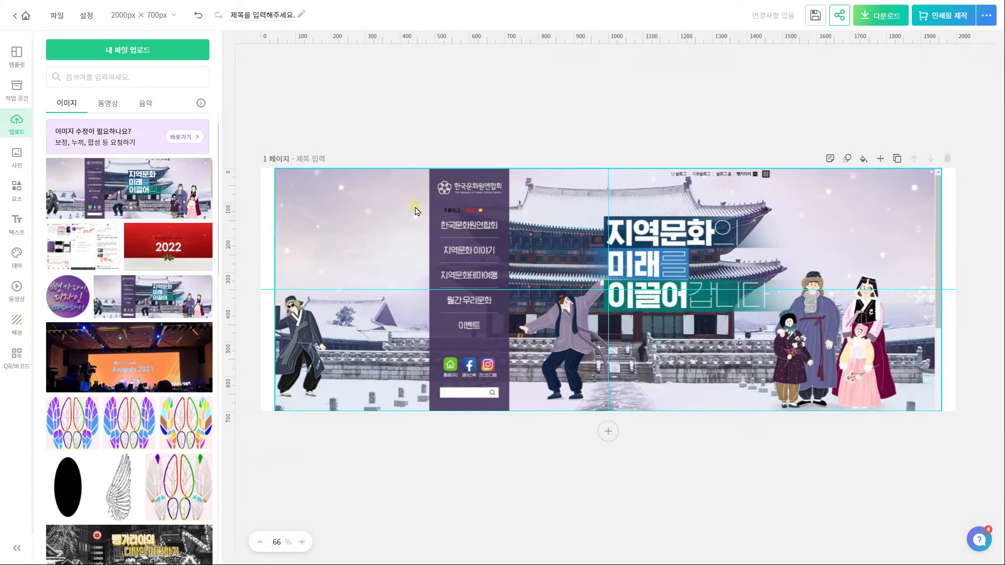
pyautogui.click(48, 172)
pyautogui.moveTo(154, 124); pyautogui.dragTo(101, 126)
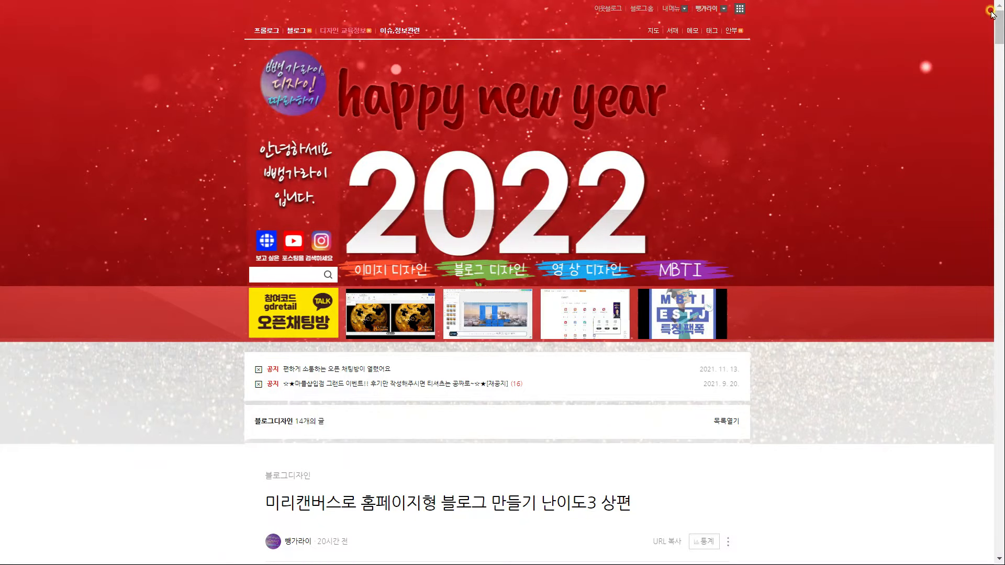
pyautogui.moveTo(999, 30); pyautogui.dragTo(934, 449)
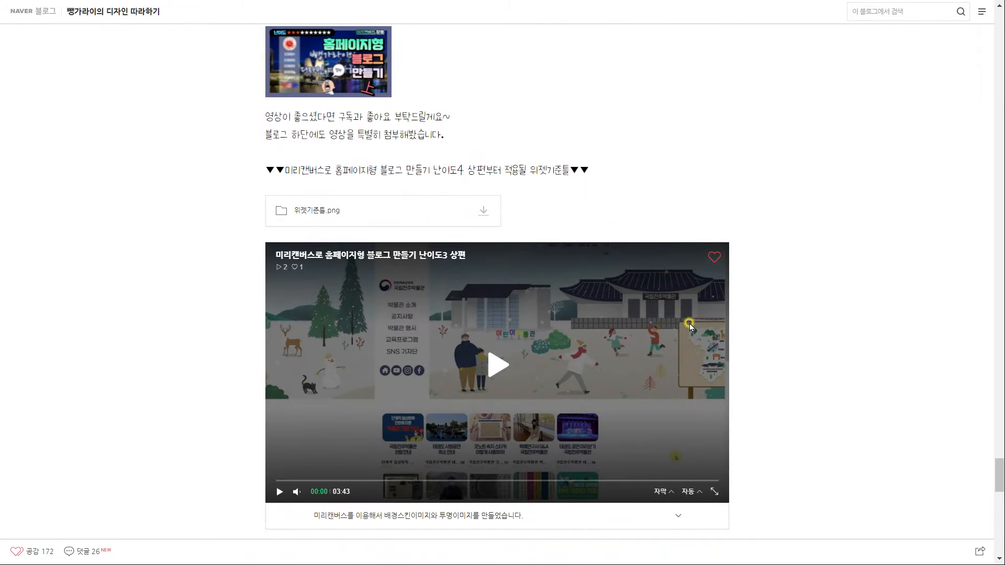
# Save the 위젯기준틀.png attachment and stretch it across the banner at 600 px high
pyautogui.click(480, 212)
pyautogui.click(449, 236)
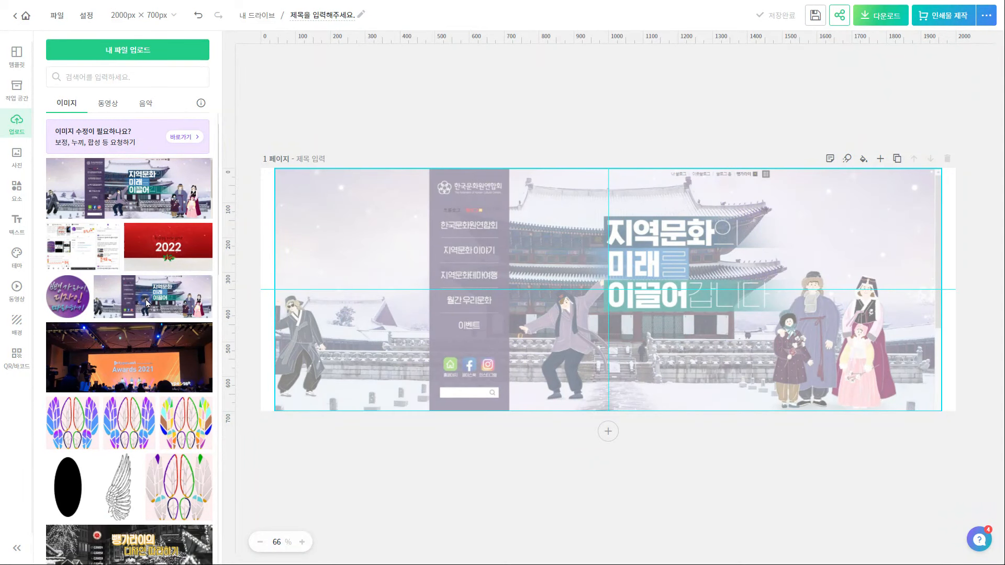
pyautogui.moveTo(147, 304); pyautogui.dragTo(942, 210)
pyautogui.moveTo(470, 330); pyautogui.dragTo(276, 375)
pyautogui.moveTo(609, 376); pyautogui.dragTo(606, 411)
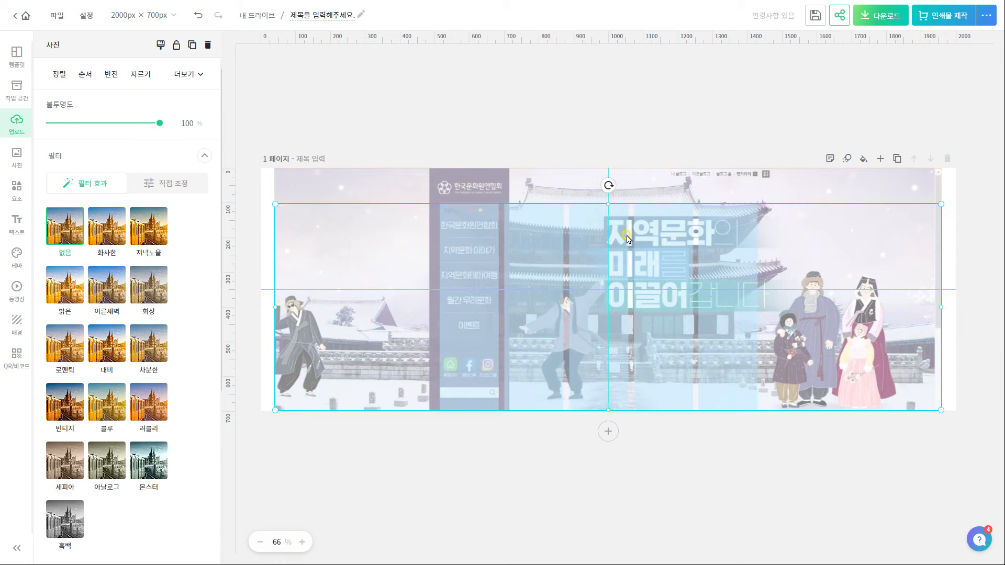
# Group the blog screenshot with the widget template image and lock the group
pyautogui.keyDown('shift'); pyautogui.click(359, 187); pyautogui.keyUp('shift')
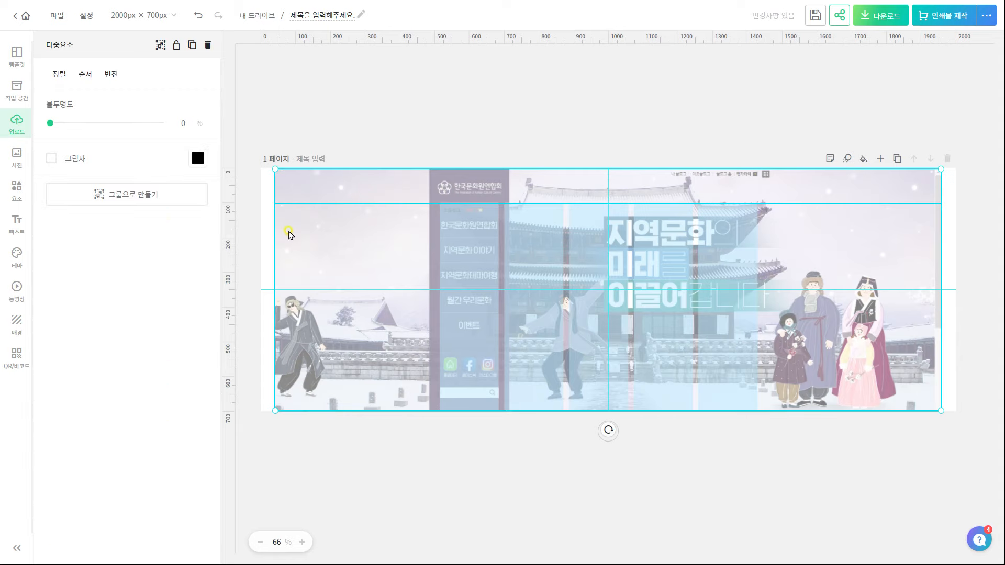
pyautogui.click(162, 197)
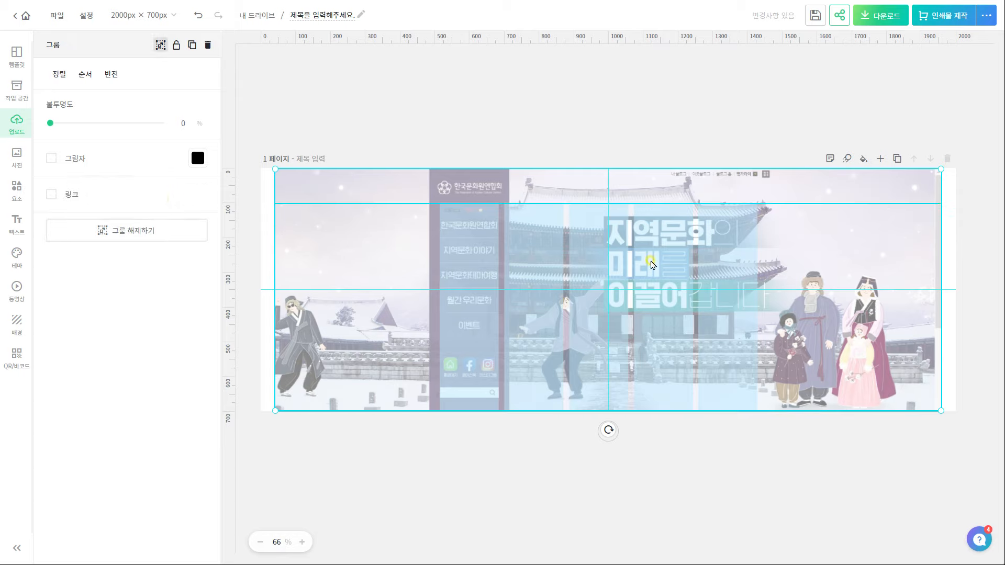
pyautogui.click(906, 361)
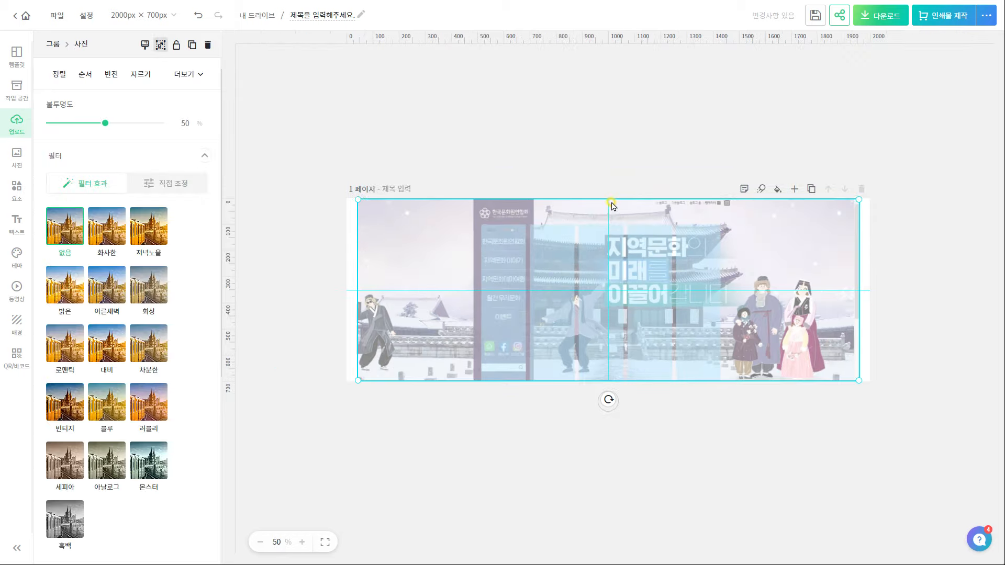
pyautogui.click(848, 542)
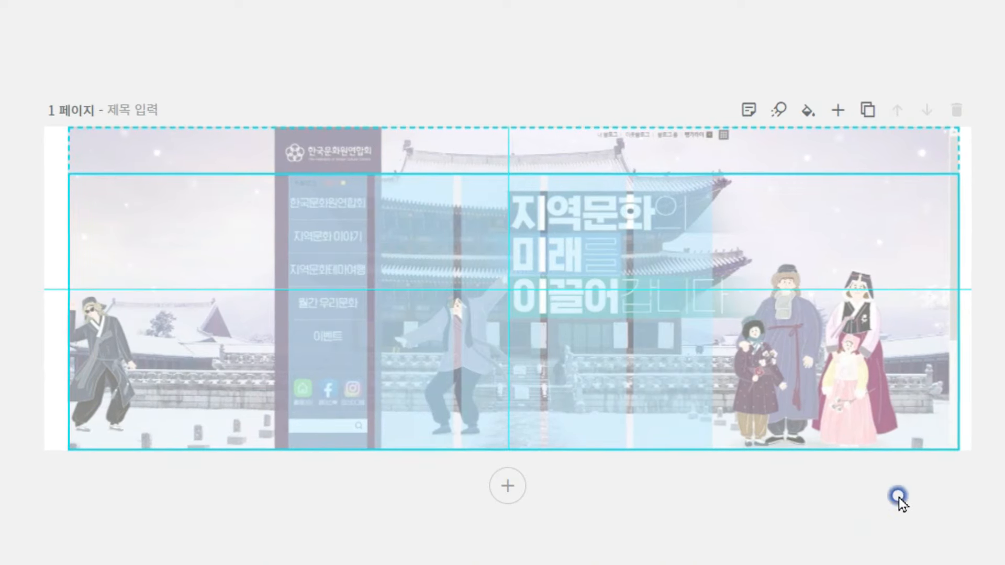
pyautogui.rightClick(821, 345)
pyautogui.click(824, 498)
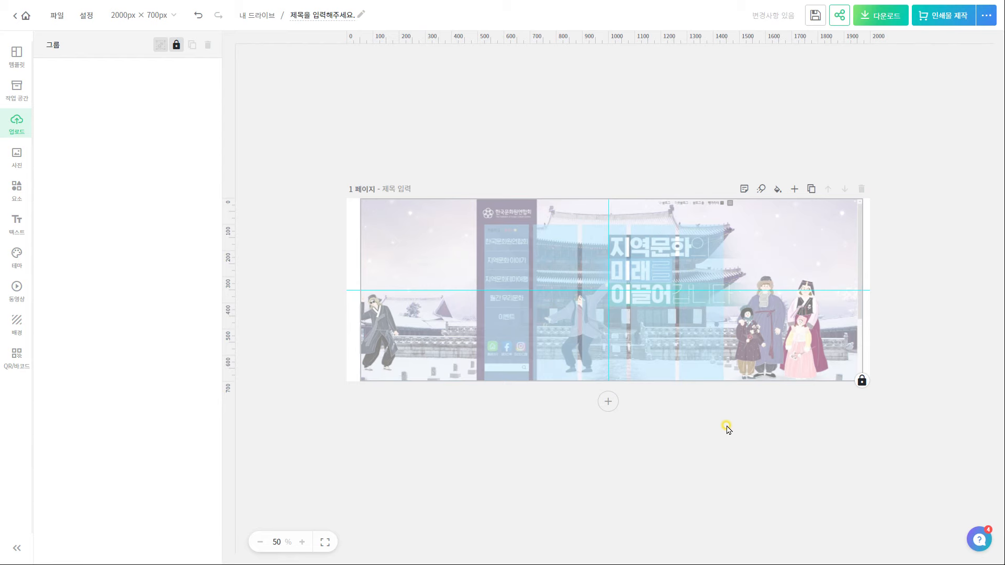
pyautogui.scroll(3, 759, 389)
pyautogui.scroll(-3, 605, 234)
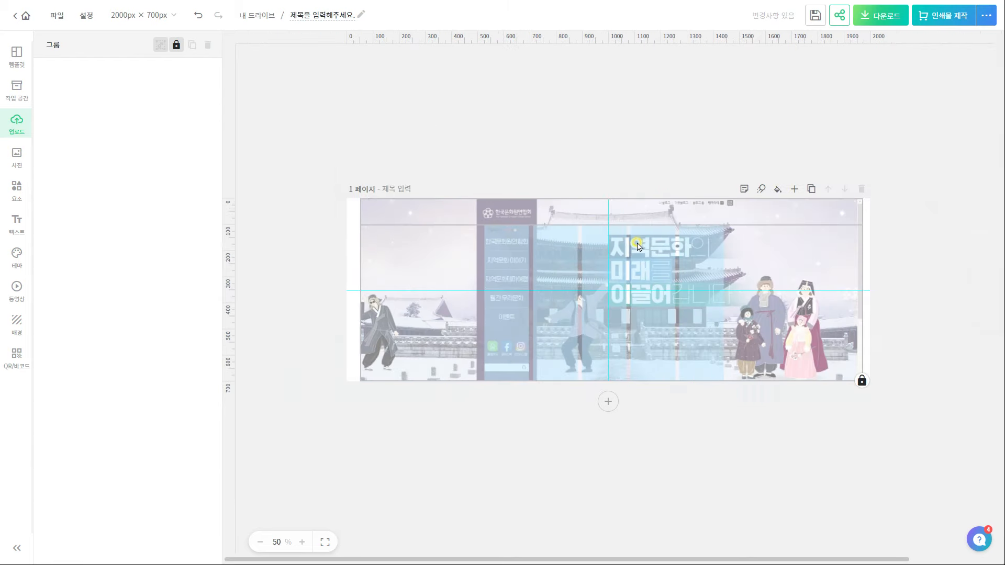
pyautogui.scroll(3, 602, 227)
pyautogui.click(588, 136)
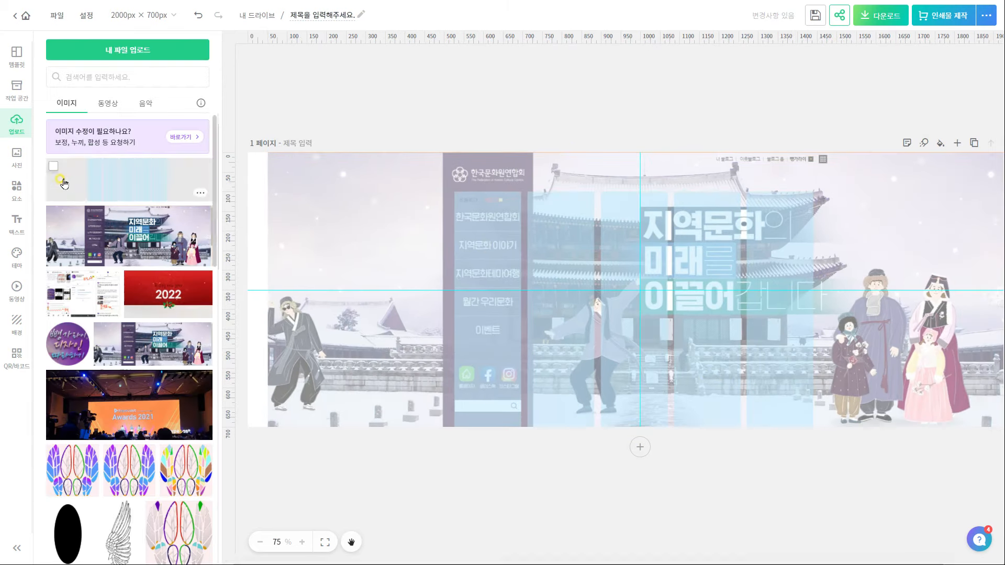
# Turn a ready-made text combination into a 디자인1 label at size 30.3 over the menu column
pyautogui.click(17, 222)
pyautogui.click(78, 251)
pyautogui.moveTo(741, 368); pyautogui.dragTo(672, 351)
pyautogui.click(127, 475)
pyautogui.doubleClick(570, 341)
pyautogui.press('Delete')
pyautogui.doubleClick(637, 295)
pyautogui.write('디자인1')
pyautogui.moveTo(690, 267); pyautogui.dragTo(524, 212)
pyautogui.moveTo(490, 207); pyautogui.dragTo(491, 226)
# Extend the label into a 디자인1–디자인5 menu list and nudge it slightly left
pyautogui.doubleClick(521, 219)
pyautogui.write('디자인')
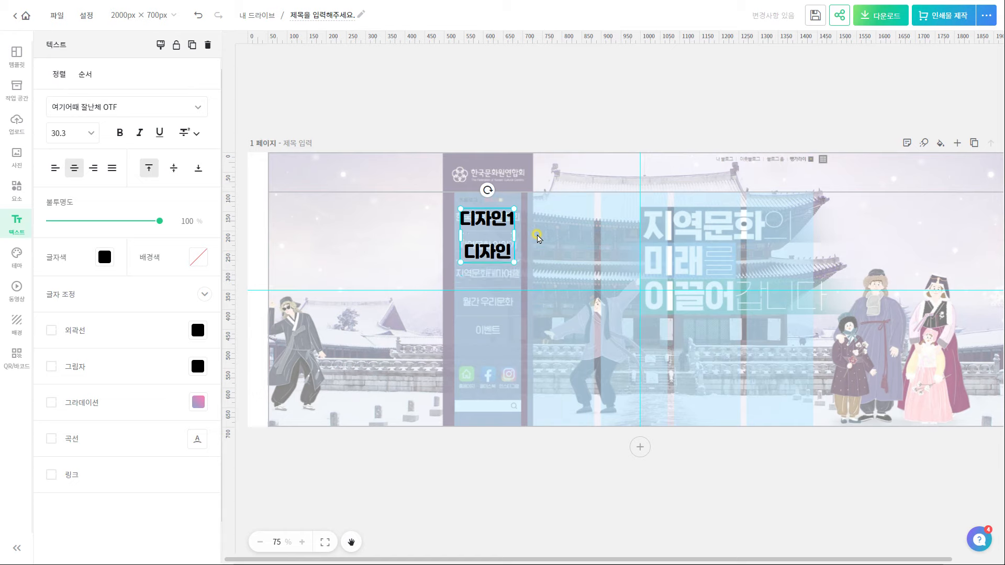
pyautogui.write('2 디자인3')
pyautogui.press('Return')
pyautogui.write('디자인4')
pyautogui.press('Return')
pyautogui.write('디자인5')
pyautogui.press('Escape')
pyautogui.moveTo(497, 259); pyautogui.dragTo(494, 259)
pyautogui.click(500, 444)
# Add the KakaoTalk TALK illustration, about 80×80, below 디자인5
pyautogui.click(16, 187)
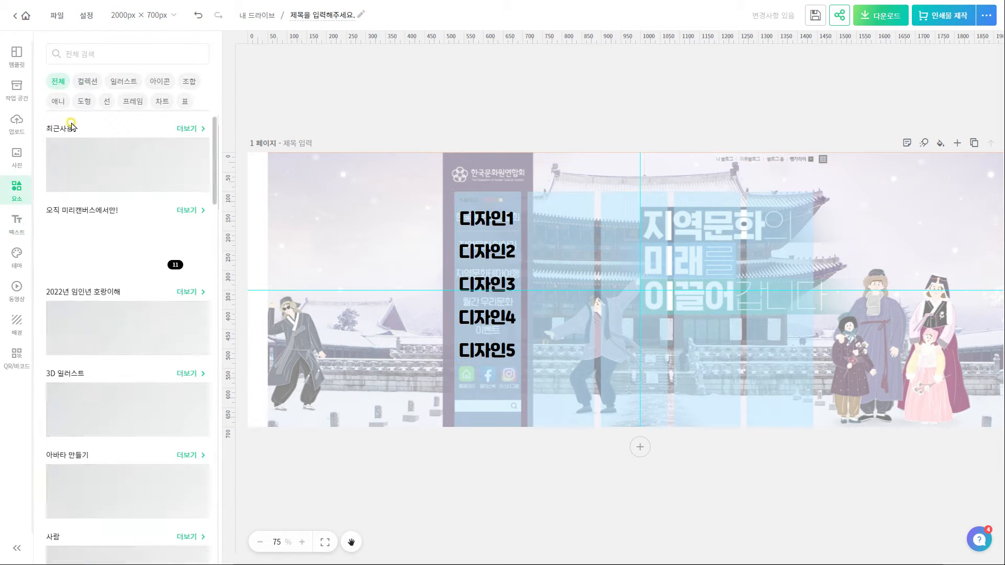
pyautogui.click(121, 81)
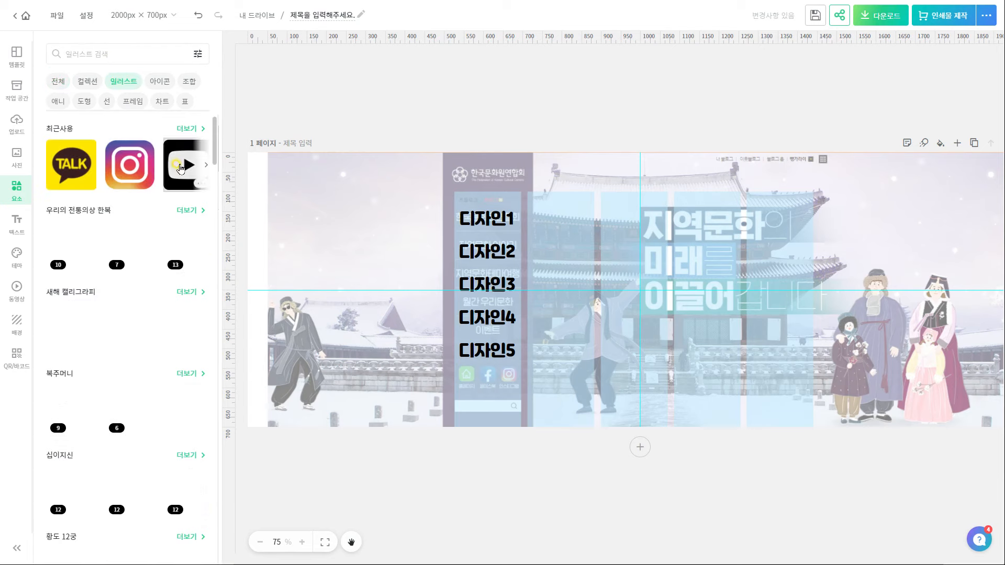
pyautogui.click(71, 163)
pyautogui.moveTo(723, 209); pyautogui.dragTo(589, 334)
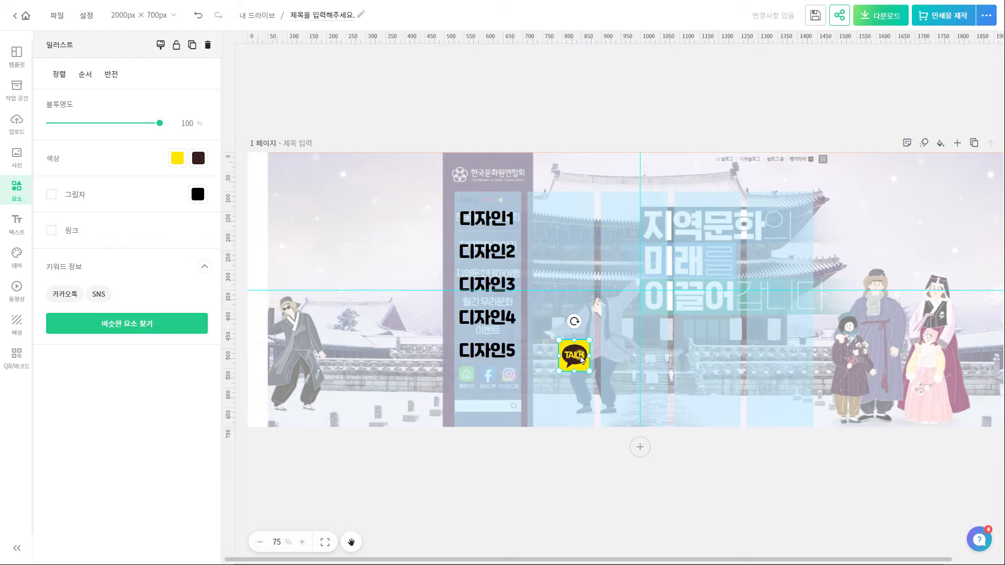
pyautogui.moveTo(576, 359); pyautogui.dragTo(468, 388)
pyautogui.scroll(5, 468, 388)
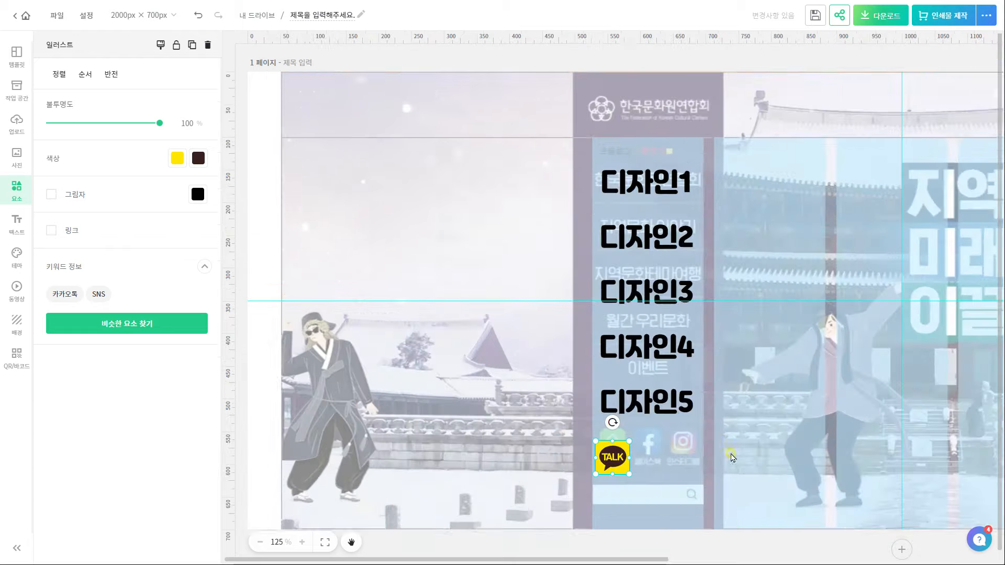
pyautogui.moveTo(830, 382); pyautogui.dragTo(831, 379)
pyautogui.moveTo(830, 380); pyautogui.dragTo(450, 360)
pyautogui.moveTo(423, 385); pyautogui.dragTo(425, 378)
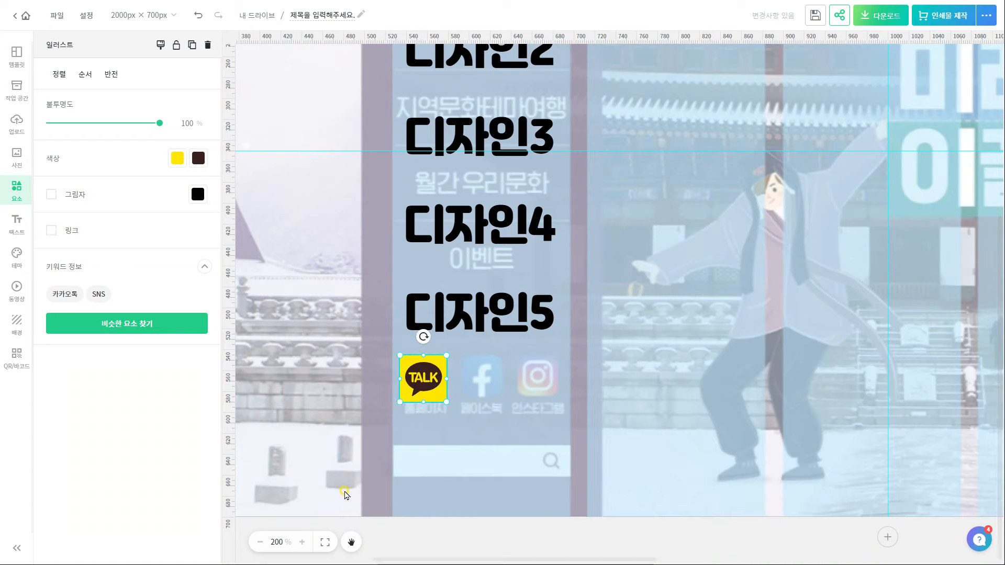
# Add Instagram and YouTube illustrations, about 50×50, beside the TALK icon
pyautogui.click(348, 494)
pyautogui.click(130, 168)
pyautogui.moveTo(904, 63); pyautogui.dragTo(479, 380)
pyautogui.moveTo(510, 352); pyautogui.dragTo(508, 355)
pyautogui.moveTo(452, 407); pyautogui.dragTo(455, 403)
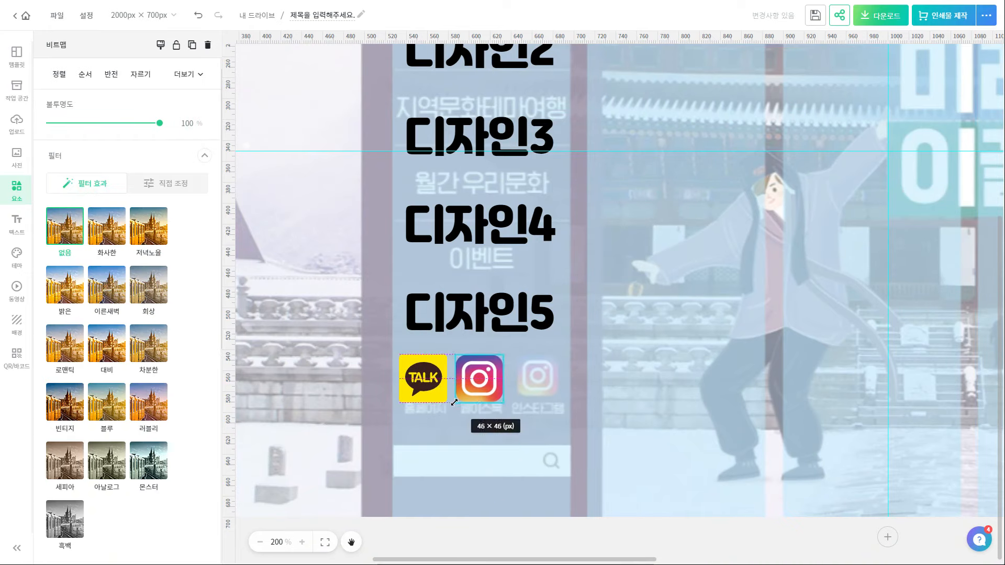
pyautogui.click(348, 471)
pyautogui.click(186, 166)
pyautogui.moveTo(779, 94); pyautogui.dragTo(382, 491)
pyautogui.moveTo(361, 513); pyautogui.dragTo(539, 378)
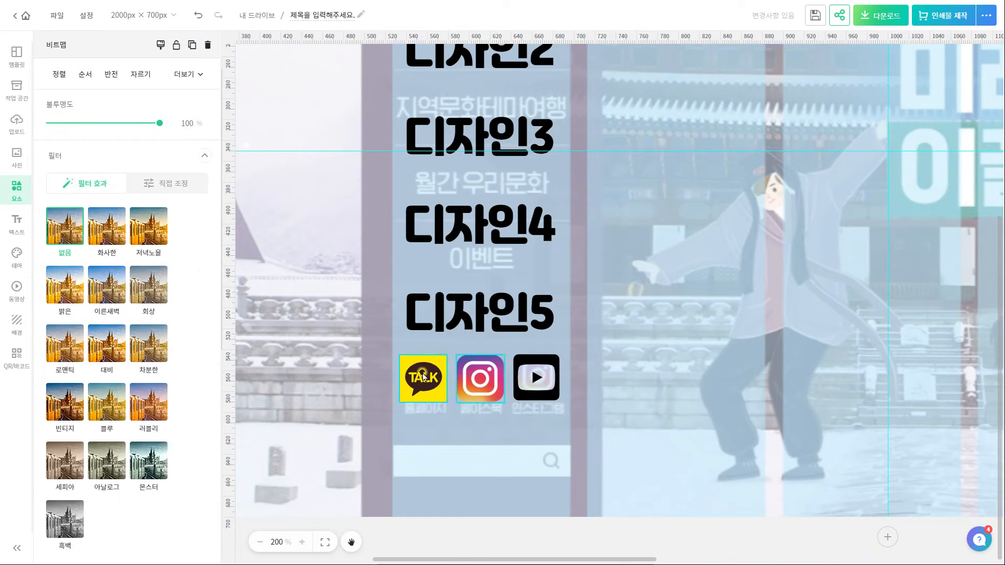
pyautogui.click(198, 158)
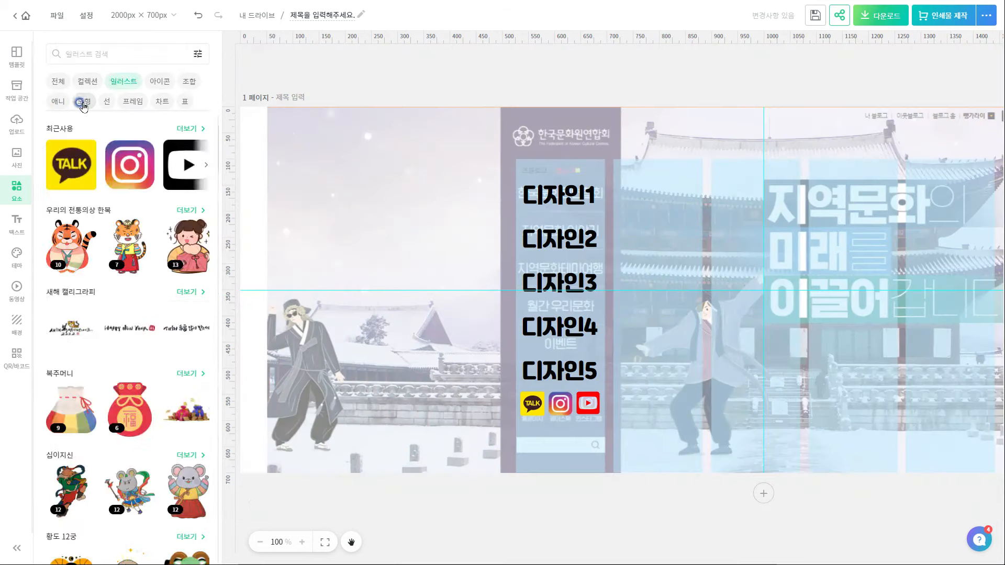
# Add a 230×533 grey rectangle at 77% opacity behind the menu column
pyautogui.click(84, 101)
pyautogui.click(130, 165)
pyautogui.moveTo(680, 272); pyautogui.dragTo(561, 198)
pyautogui.moveTo(720, 217); pyautogui.dragTo(621, 245)
pyautogui.moveTo(557, 325); pyautogui.dragTo(550, 473)
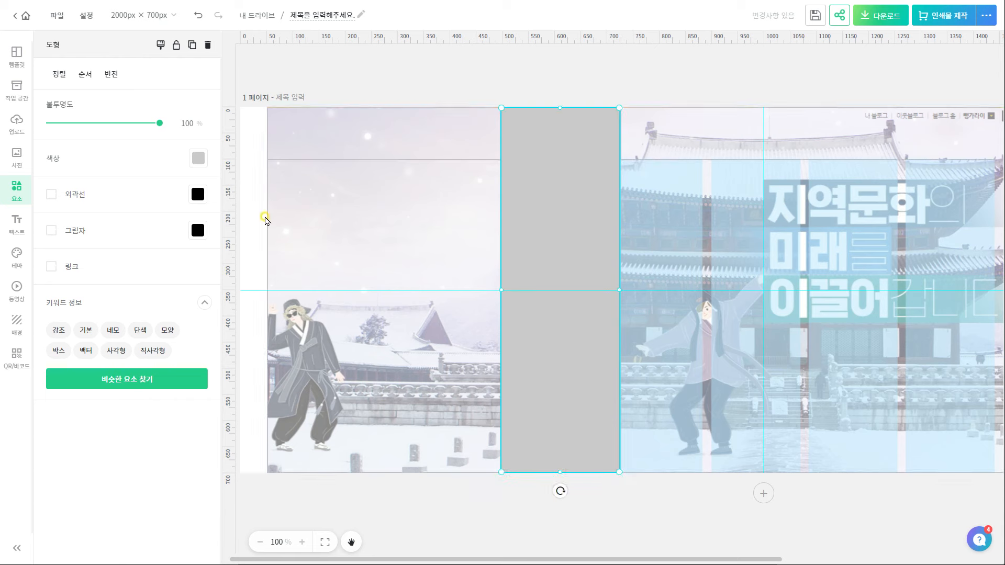
pyautogui.moveTo(159, 123); pyautogui.dragTo(134, 124)
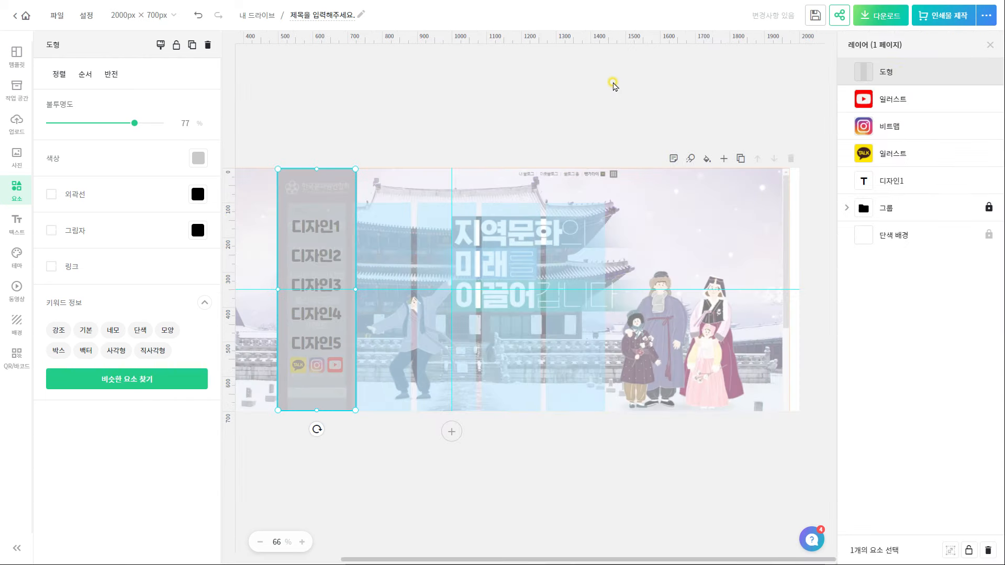
pyautogui.moveTo(886, 71); pyautogui.dragTo(875, 180)
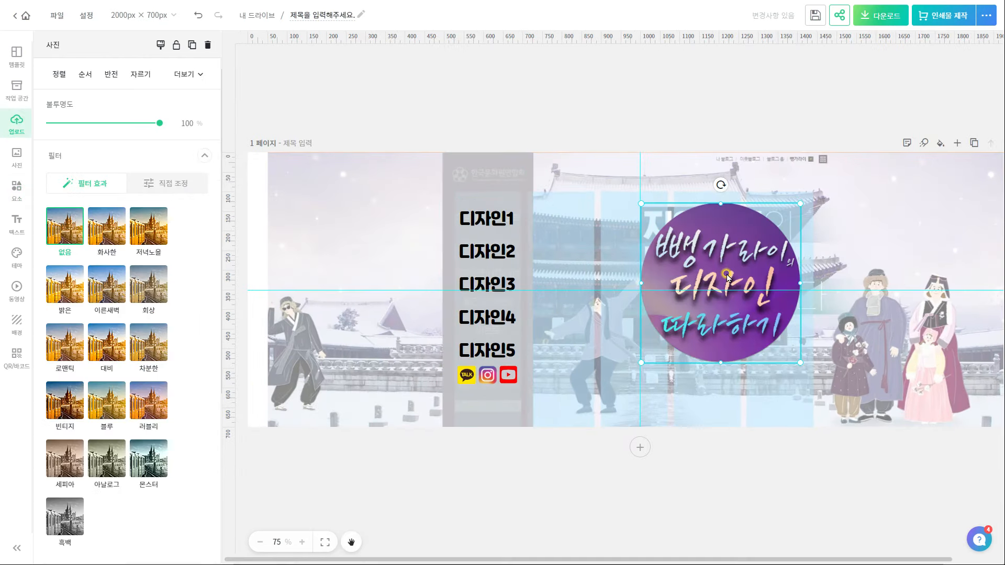
# Set the menu line spacing to 0.87, lower the menu, and shrink the circle image above 디자인1
pyautogui.click(483, 224)
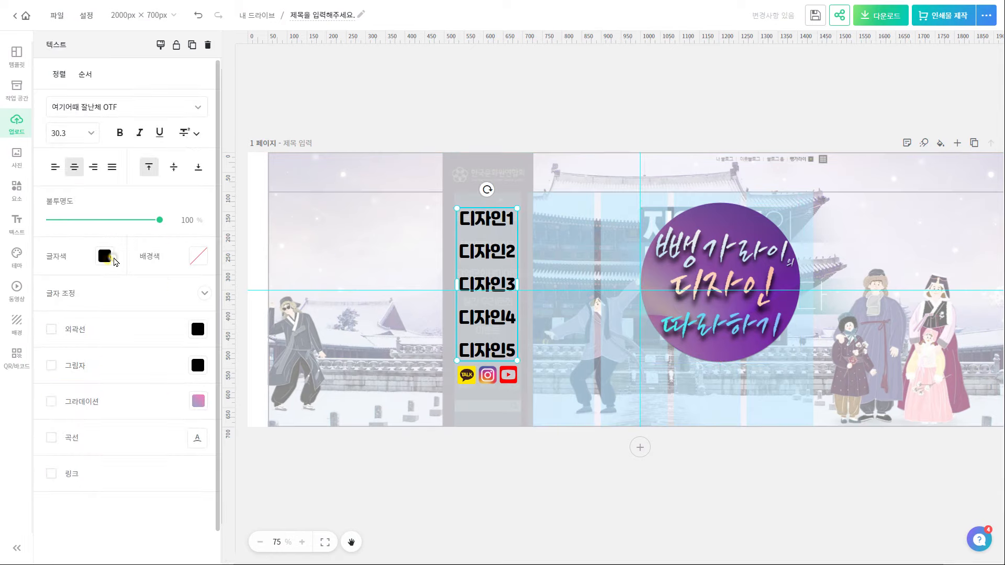
pyautogui.click(183, 306)
pyautogui.moveTo(78, 381); pyautogui.dragTo(71, 385)
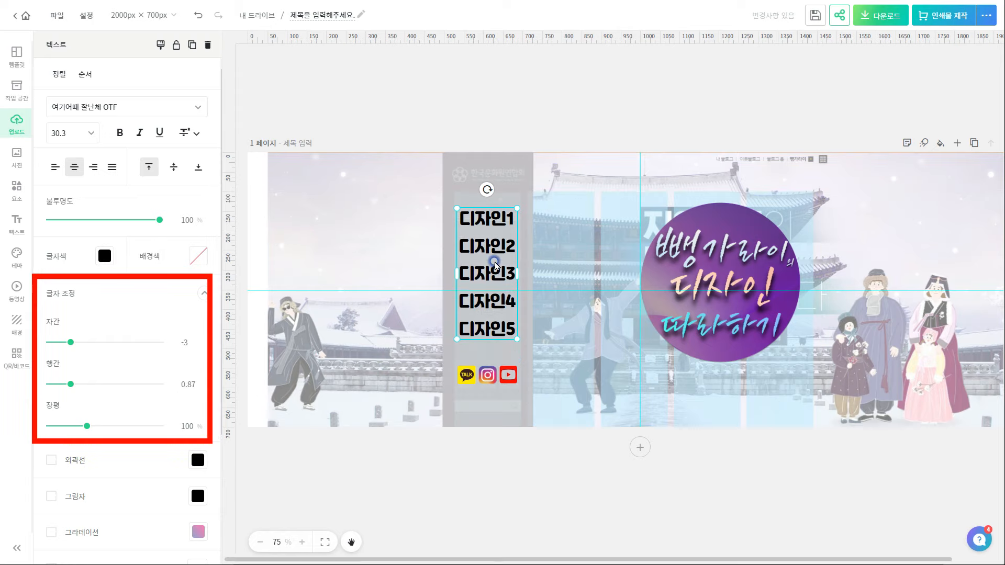
pyautogui.doubleClick(487, 277)
pyautogui.click(565, 473)
pyautogui.moveTo(501, 263); pyautogui.dragTo(520, 290)
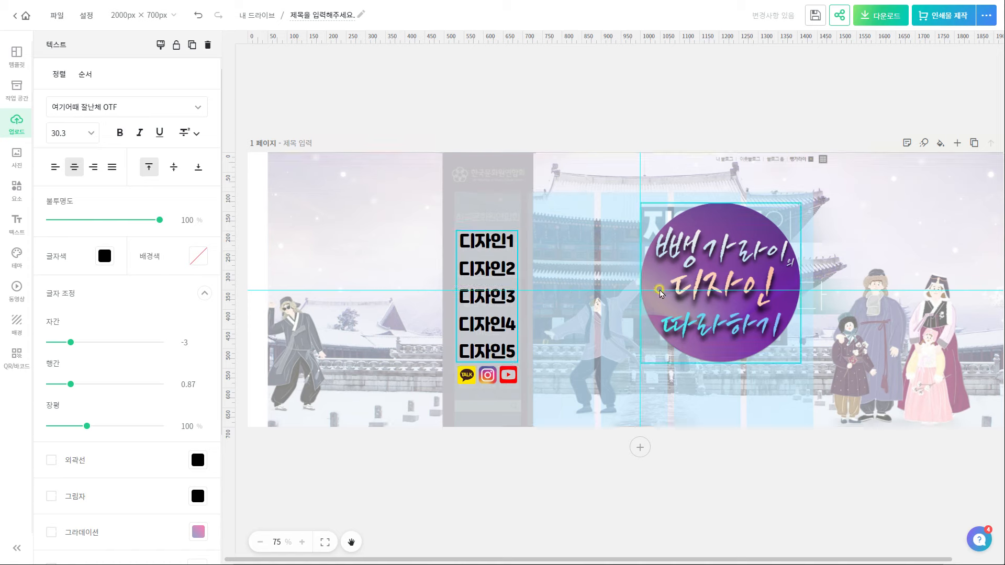
pyautogui.click(720, 306)
pyautogui.moveTo(798, 207); pyautogui.dragTo(505, 193)
# Search Pixabay for 새해 and download the red happy new year 2022 image at 7536×4081
pyautogui.click(695, 539)
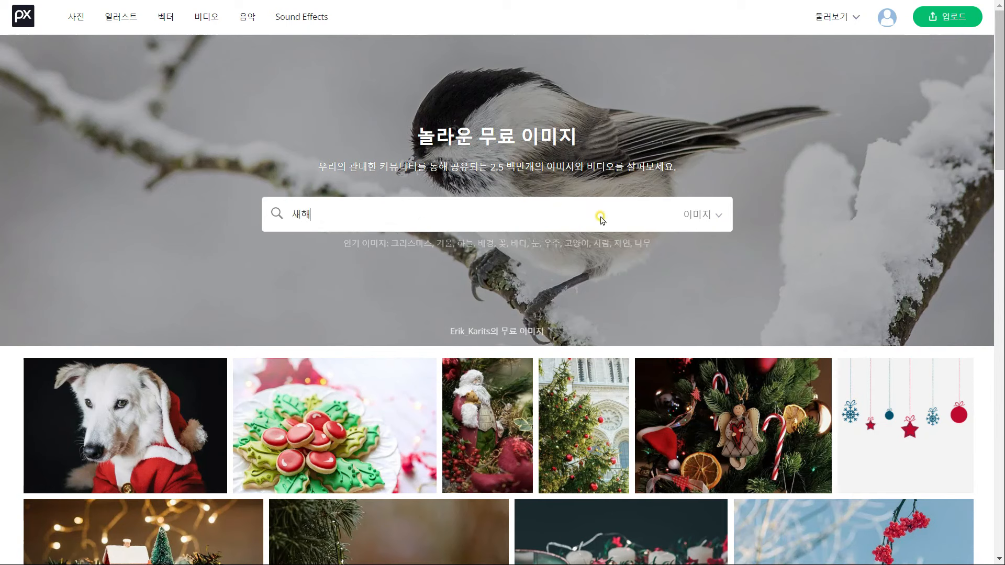
pyautogui.press('Return')
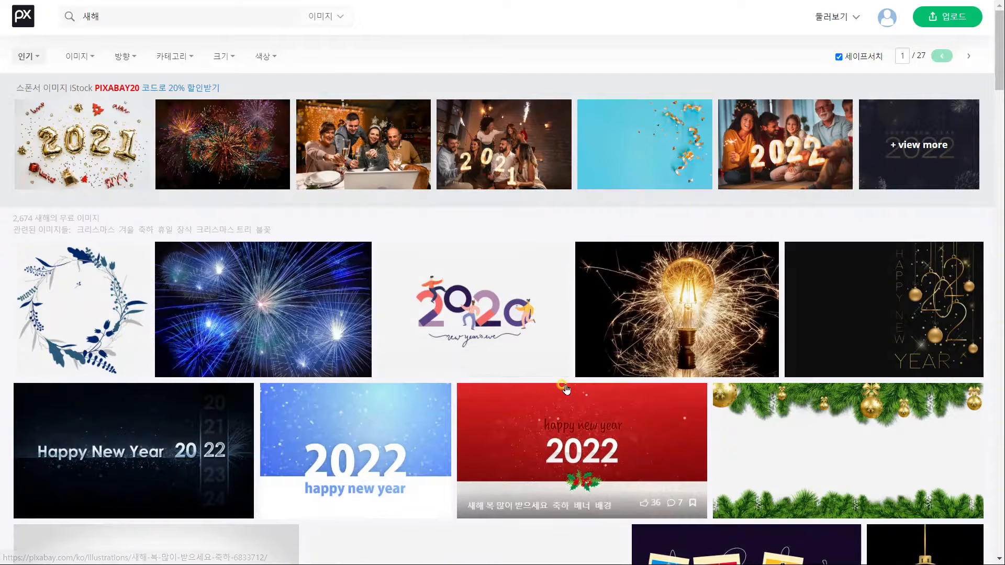
pyautogui.scroll(-6, 534, 369)
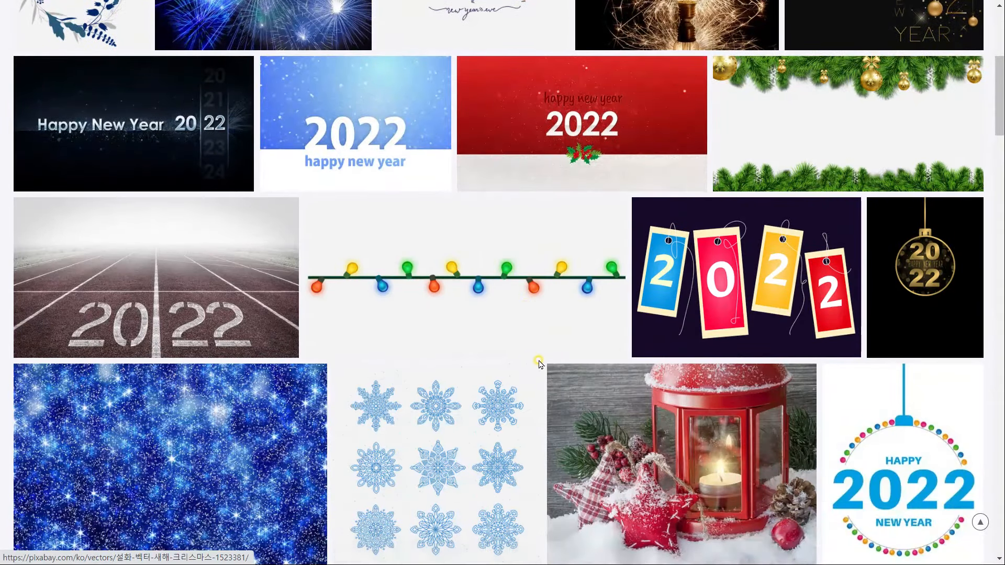
pyautogui.scroll(-6, 541, 365)
pyautogui.scroll(5, 558, 356)
pyautogui.scroll(2, 558, 356)
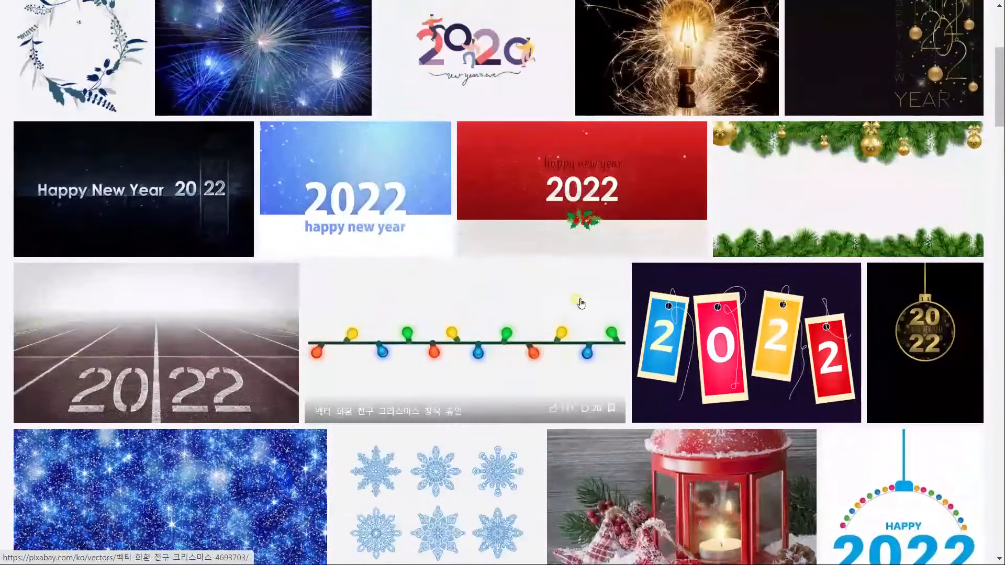
pyautogui.click(595, 197)
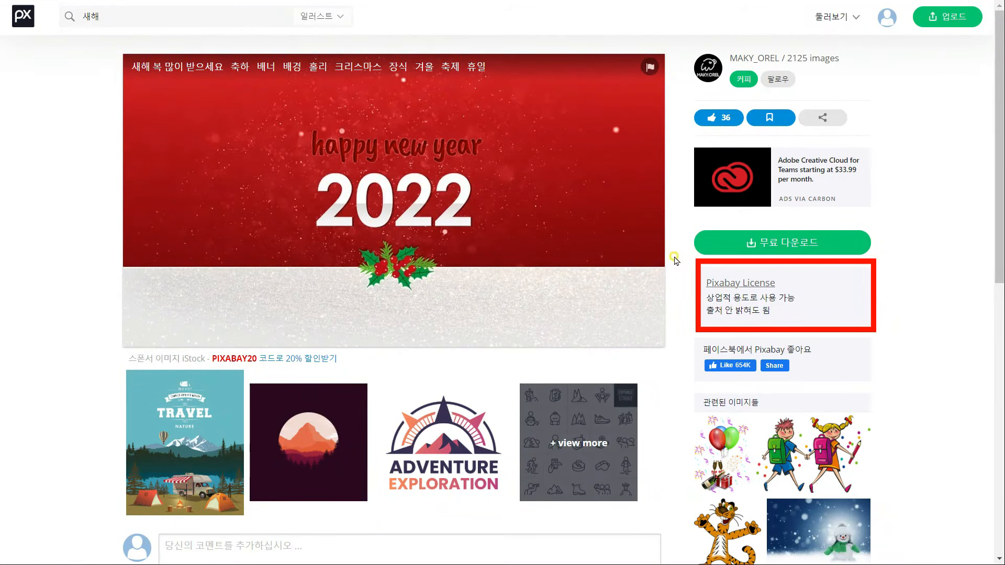
pyautogui.click(774, 242)
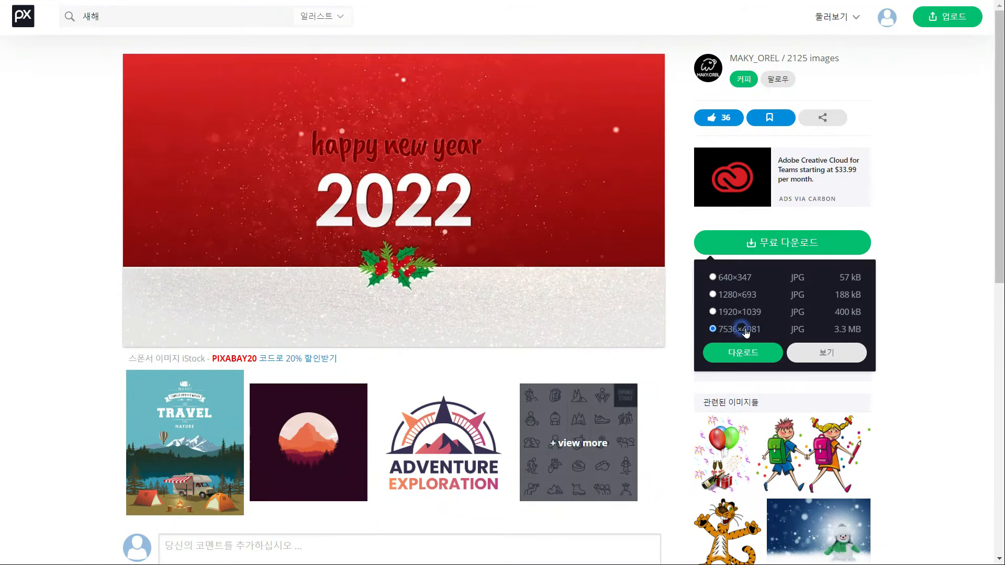
pyautogui.click(742, 358)
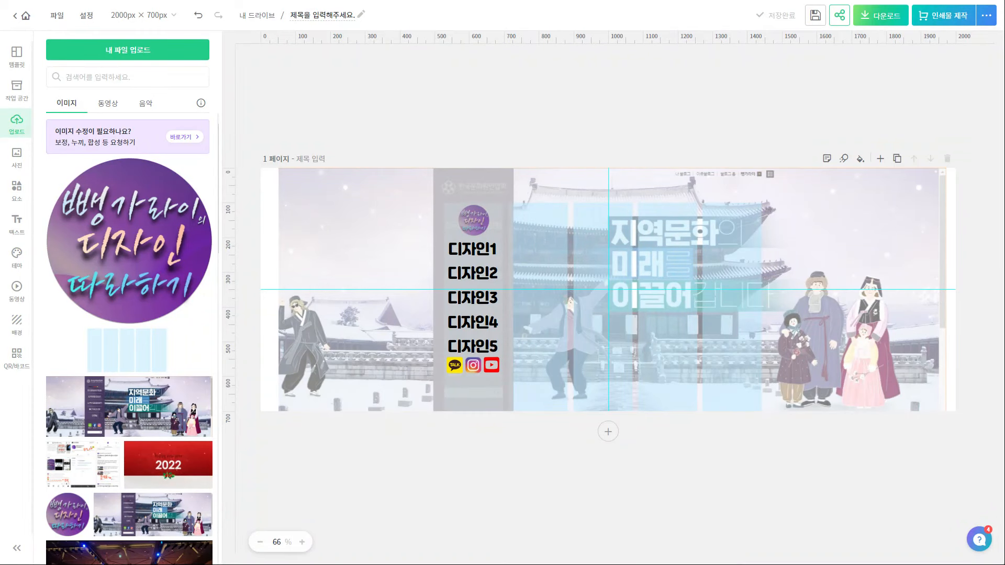
# Make the red 2022 image fill the banner as its background, nudged slightly right
pyautogui.moveTo(168, 465); pyautogui.dragTo(697, 242)
pyautogui.moveTo(540, 324); pyautogui.dragTo(220, 377)
pyautogui.moveTo(856, 157); pyautogui.dragTo(893, 244)
pyautogui.click(899, 77)
pyautogui.hotkey('ctrl', 'shift', 'l')
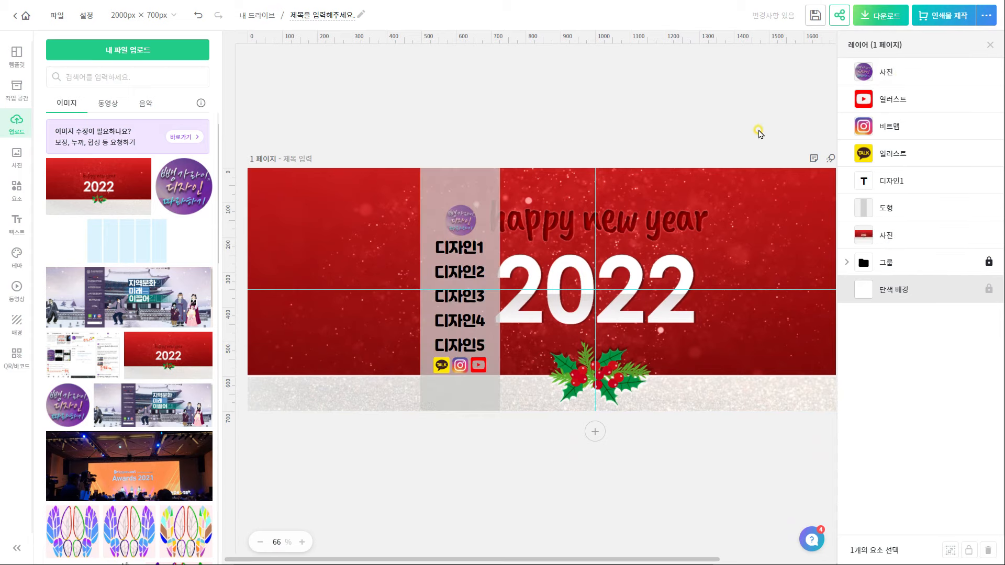
pyautogui.hotkey('ctrl', 'shift', 'l')
pyautogui.click(837, 208)
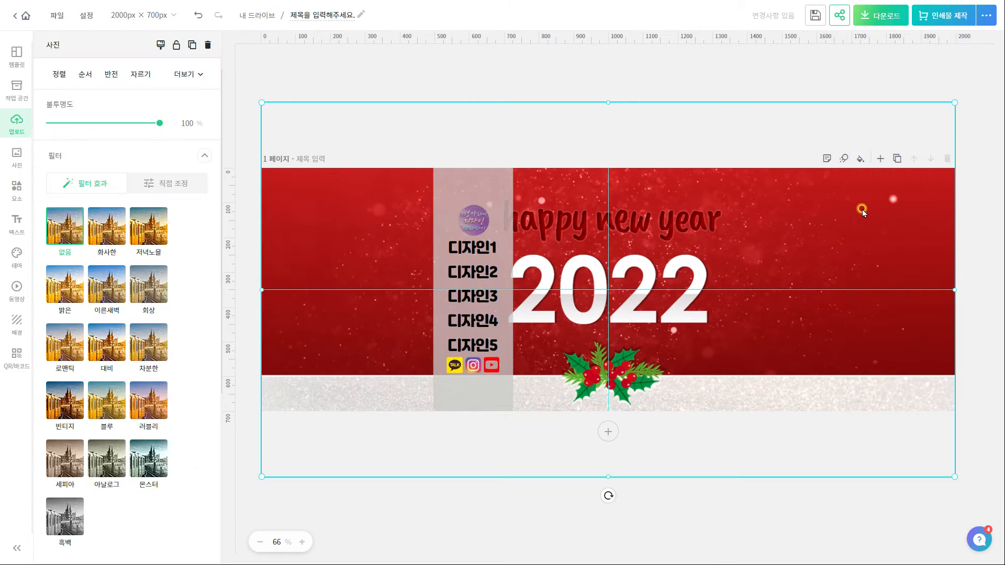
pyautogui.hotkey('shift', 'Right')
pyautogui.hotkey('shift', 'Right')
pyautogui.hotkey('shift', 'Right')
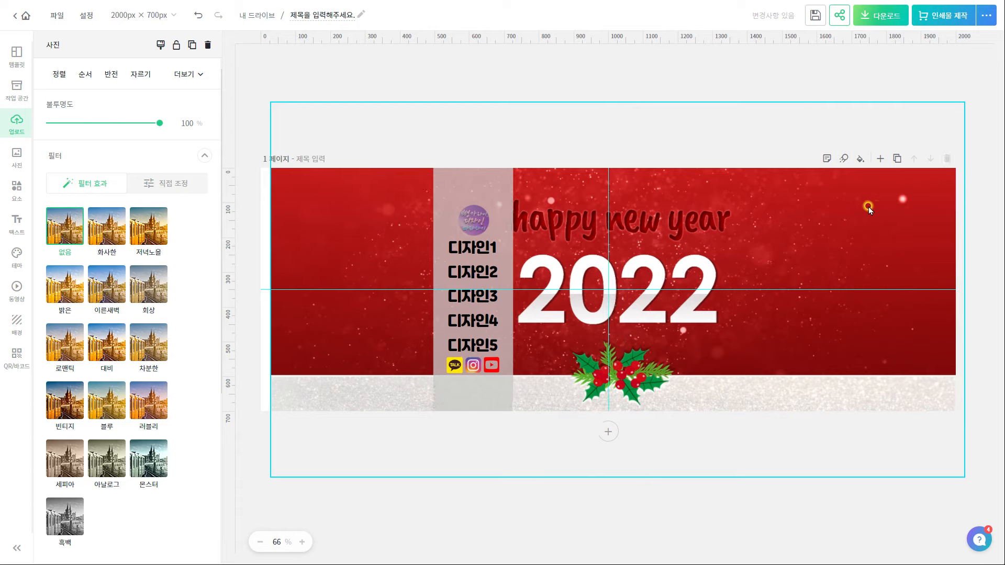
pyautogui.hotkey('shift', 'Right')
pyautogui.hotkey('shift', 'Right')
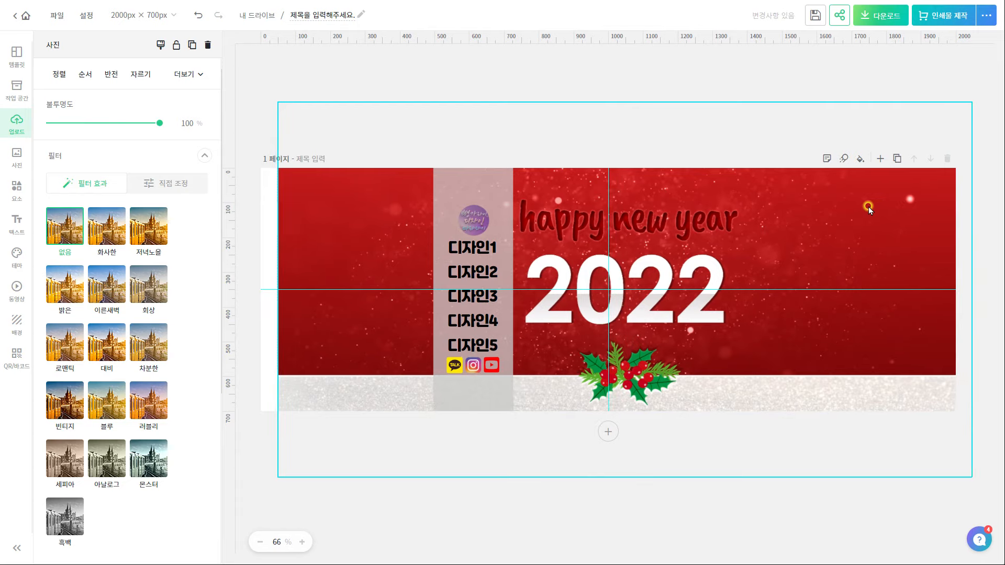
pyautogui.hotkey('shift', 'Right')
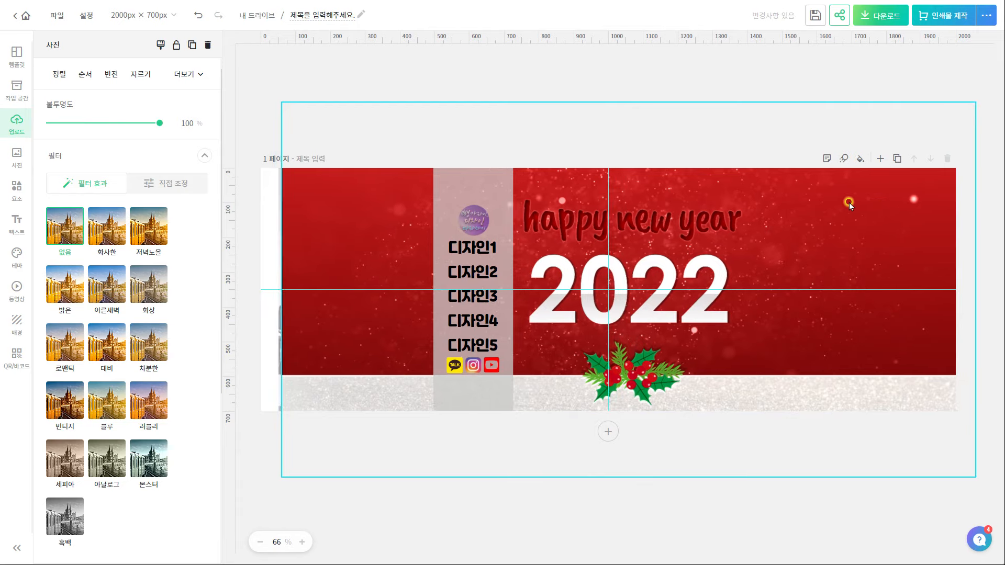
# Duplicate the background, crop a thin left strip, and place it flush with the page's left edge
pyautogui.click(686, 78)
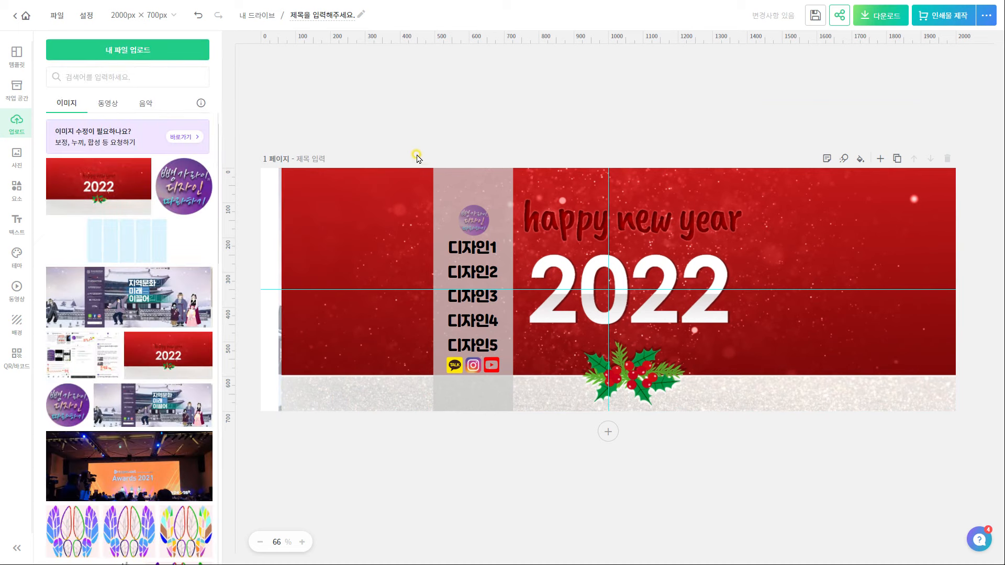
pyautogui.click(353, 223)
pyautogui.hotkey('ctrl', 'd')
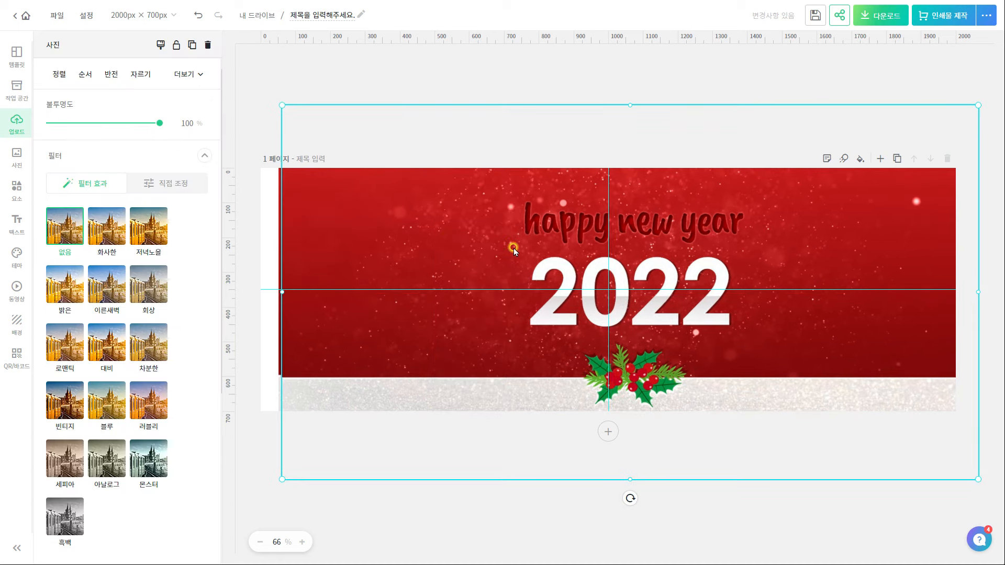
pyautogui.doubleClick(820, 249)
pyautogui.moveTo(462, 208); pyautogui.dragTo(270, 158)
pyautogui.moveTo(290, 383); pyautogui.dragTo(285, 480)
pyautogui.moveTo(282, 157); pyautogui.dragTo(281, 105)
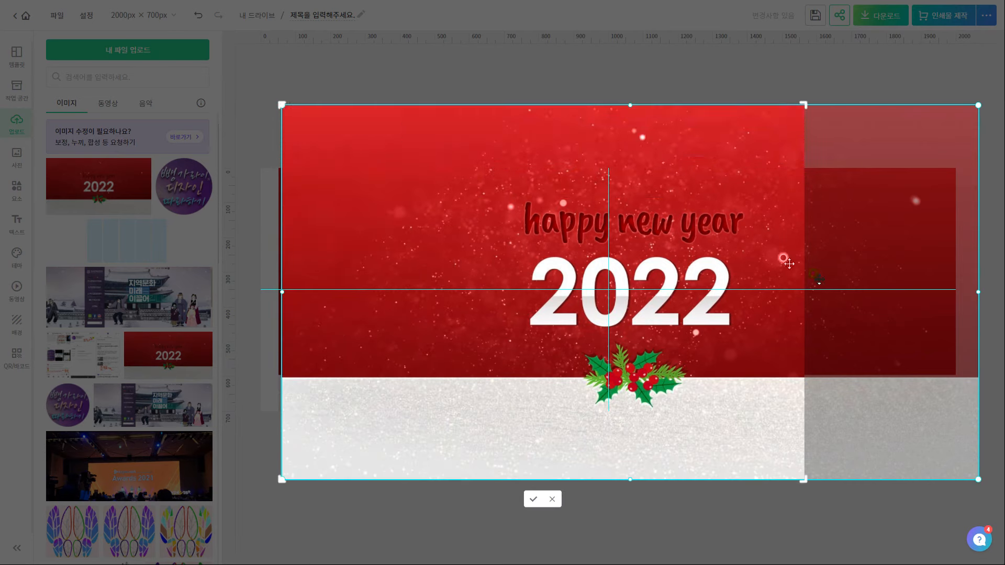
pyautogui.moveTo(804, 105); pyautogui.dragTo(353, 91)
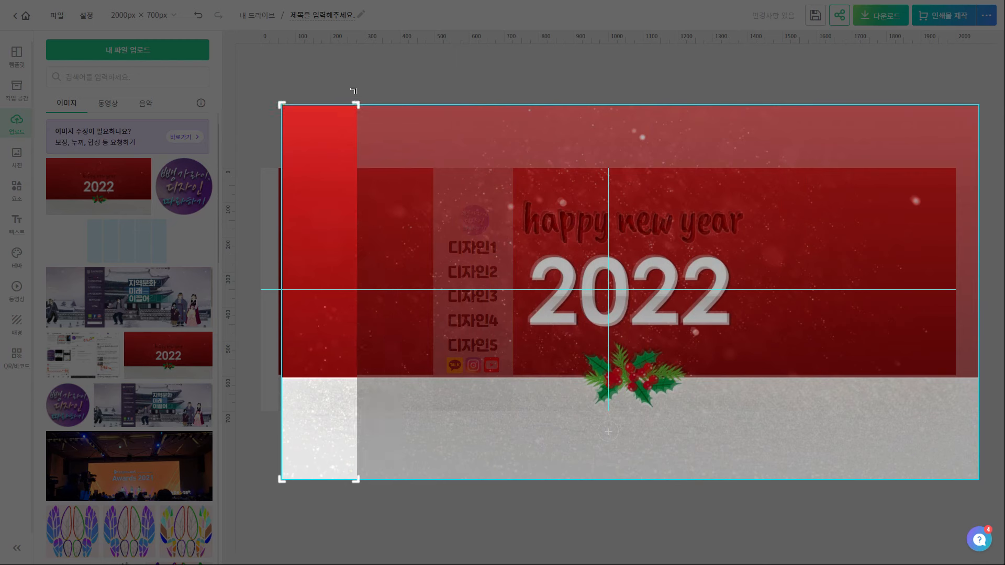
pyautogui.click(320, 500)
pyautogui.click(325, 432)
pyautogui.click(318, 359)
pyautogui.moveTo(318, 359); pyautogui.dragTo(300, 360)
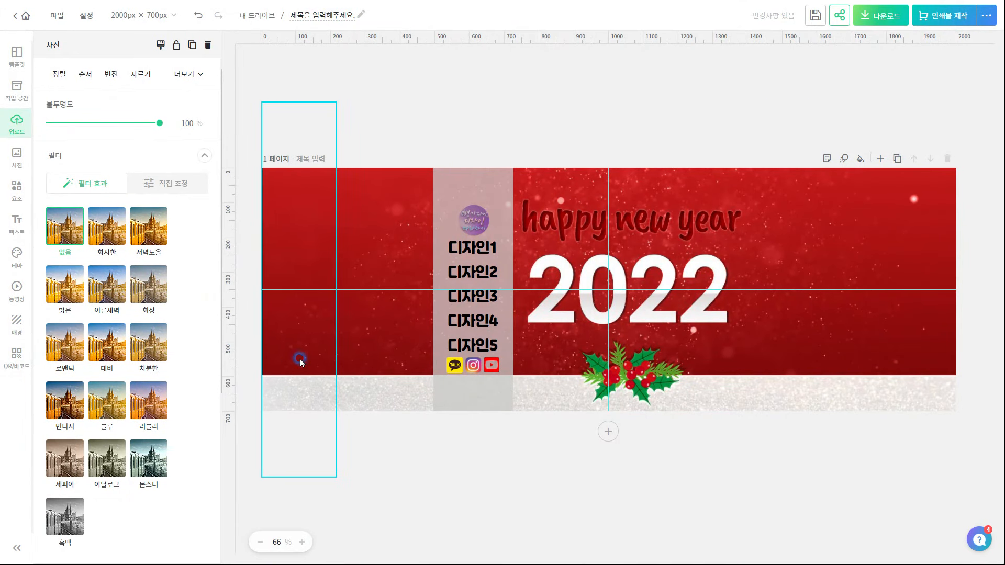
pyautogui.click(437, 455)
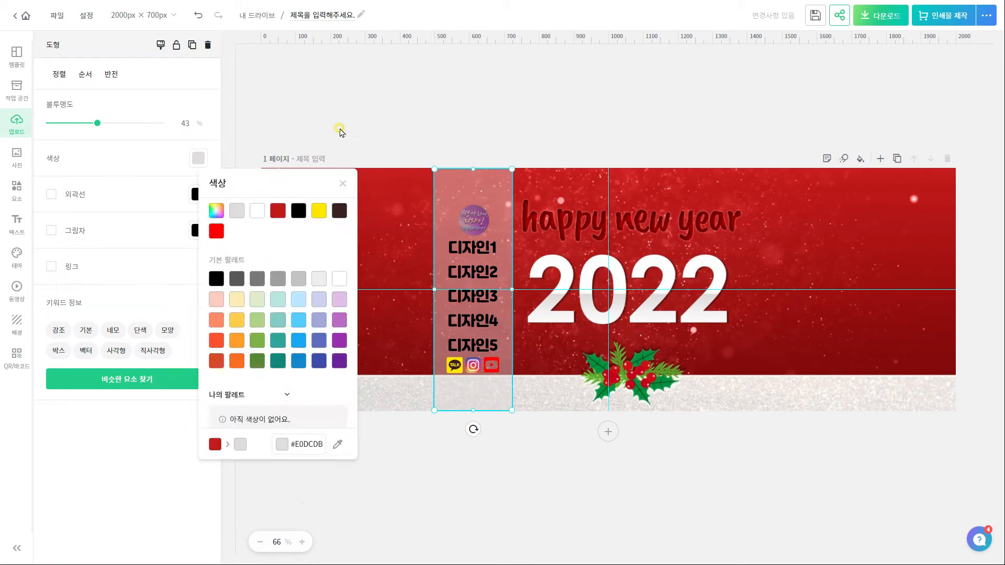
pyautogui.click(361, 114)
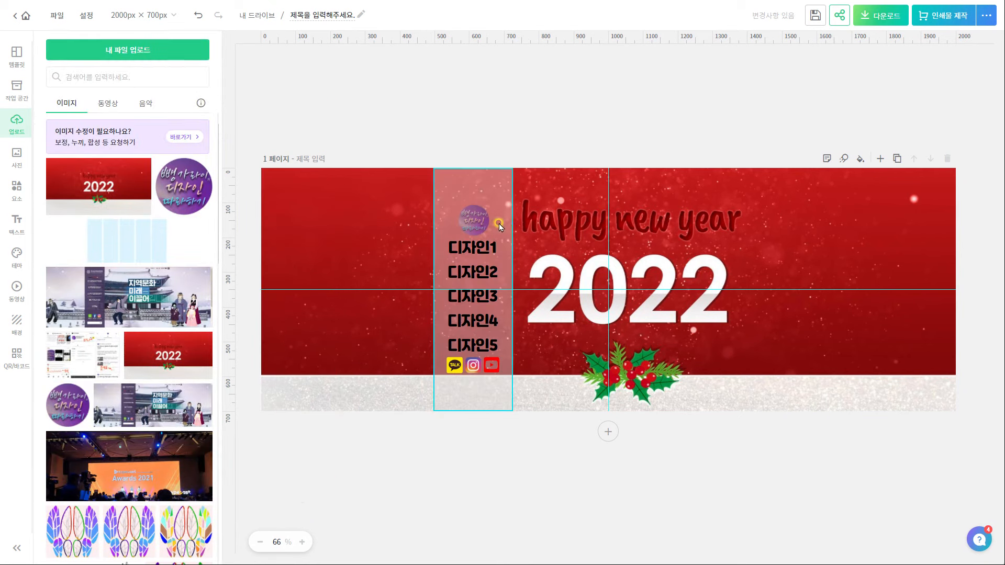
# Download the banner as a high-resolution PNG, then a blank transparent 170×470 px PNG
pyautogui.click(880, 21)
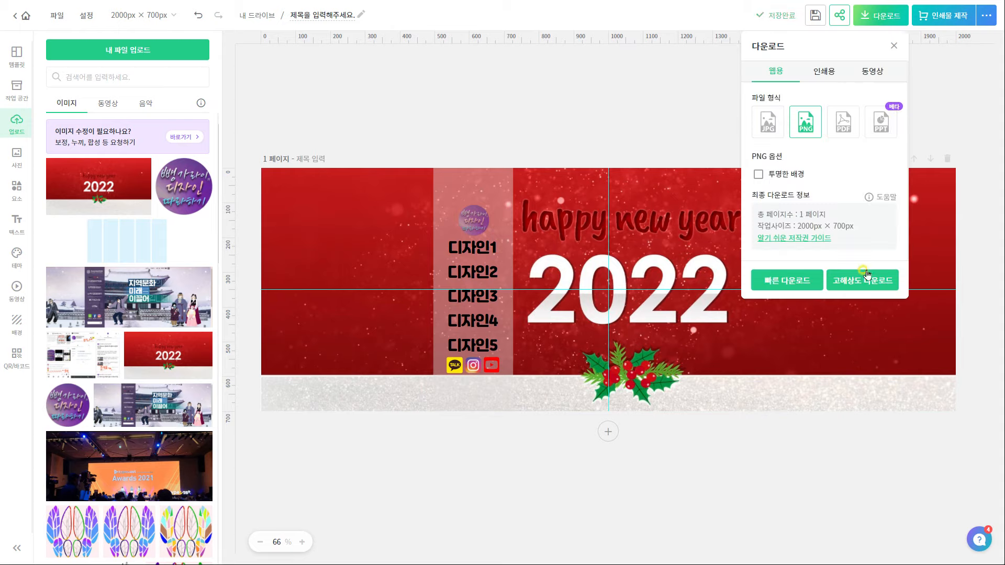
pyautogui.click(867, 277)
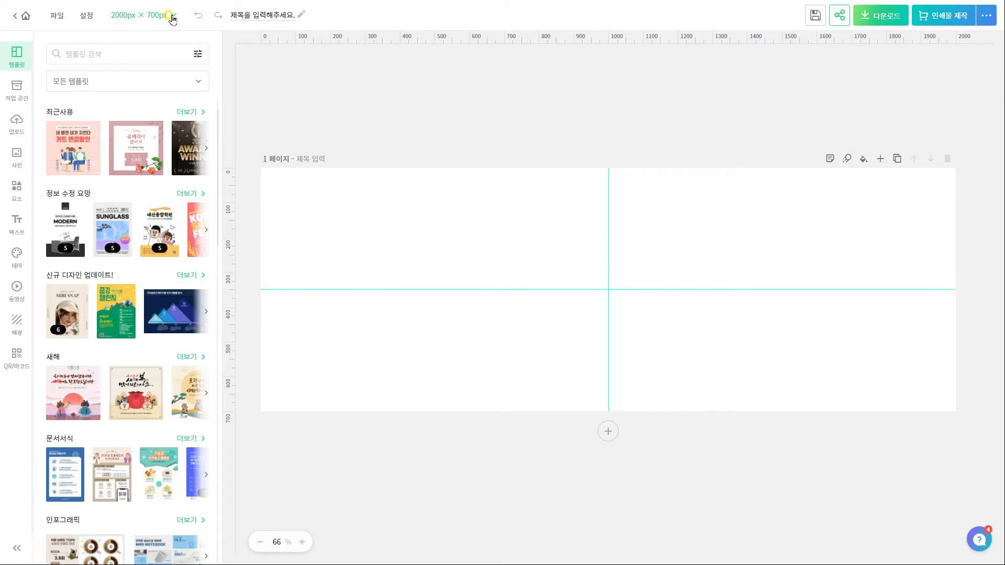
pyautogui.click(171, 16)
pyautogui.click(212, 85)
pyautogui.click(202, 99)
pyautogui.press('BackSpace')
pyautogui.press('BackSpace')
pyautogui.press('BackSpace')
pyautogui.press('BackSpace')
pyautogui.write('170')
pyautogui.press('Tab')
pyautogui.write('47')
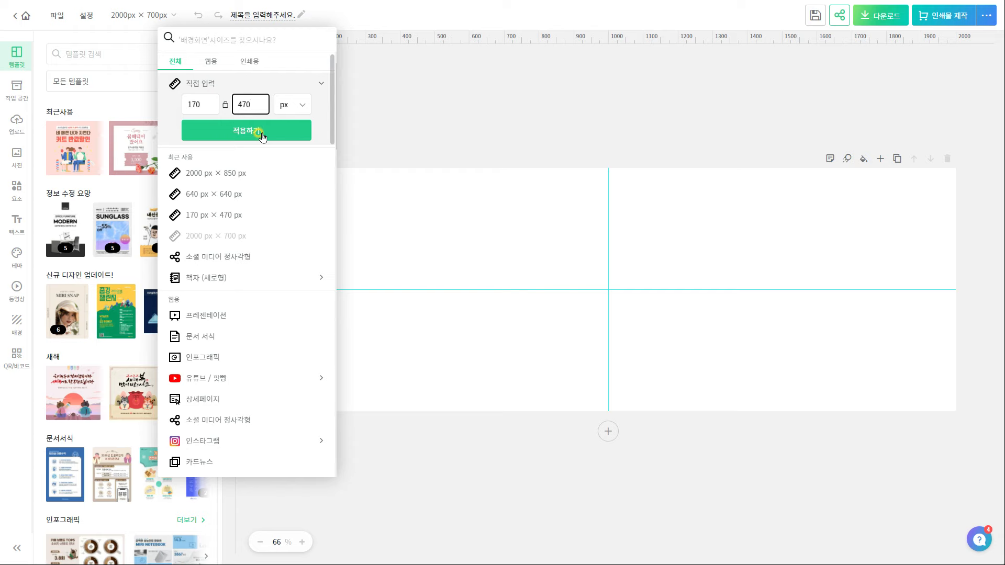
pyautogui.click(261, 134)
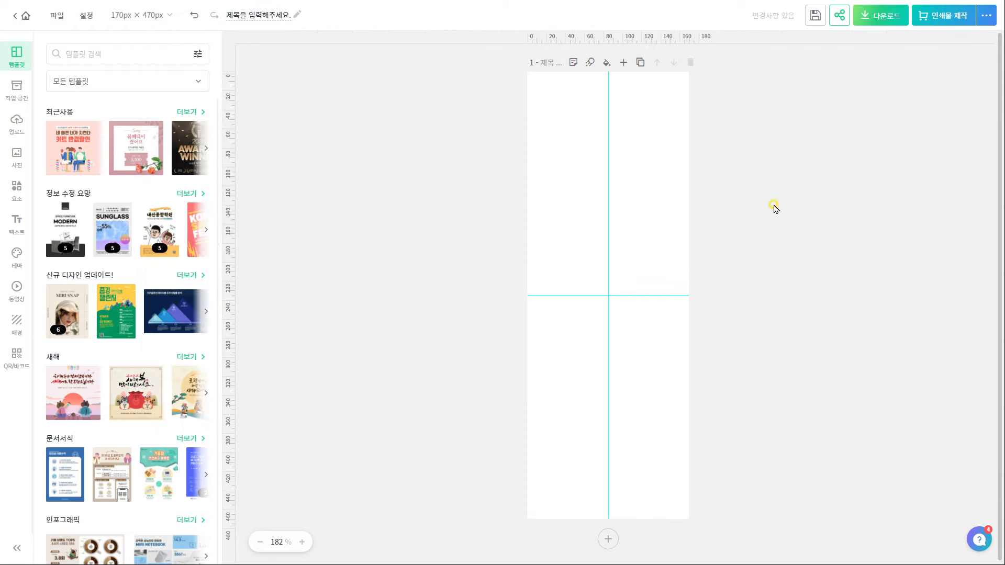
pyautogui.click(883, 16)
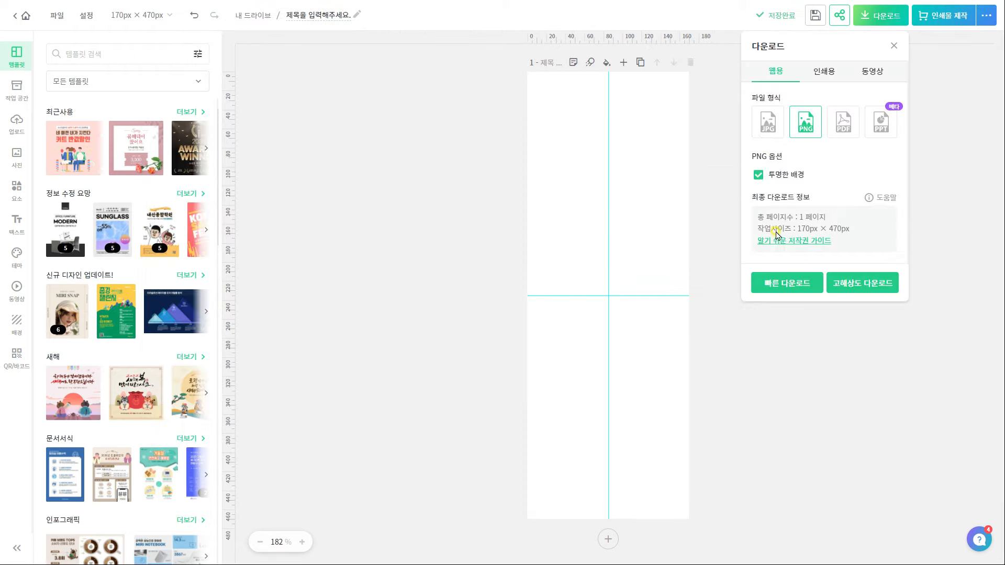
pyautogui.click(779, 287)
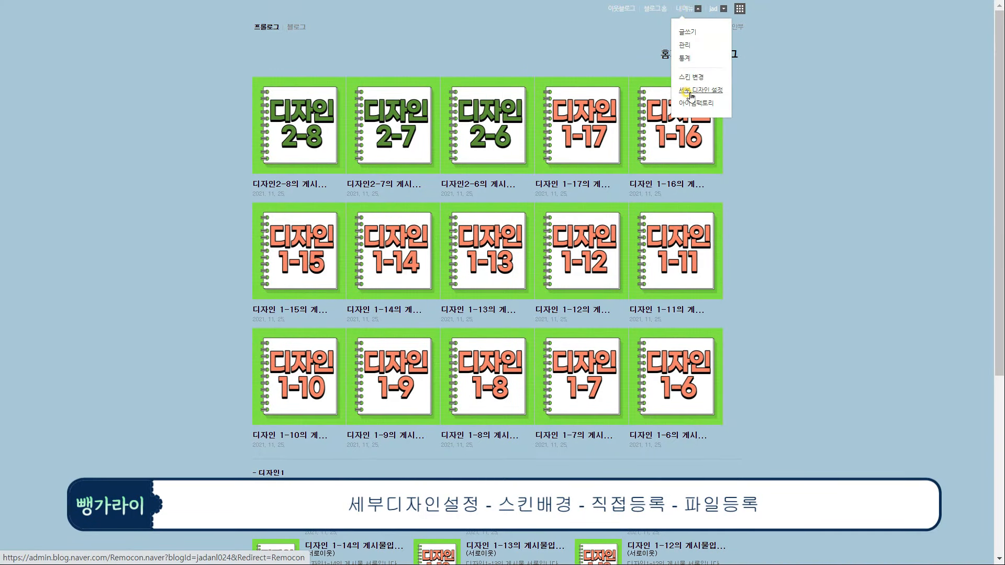
# Upload the red 2022 banner as the blog's skin background through 스킨배경 > 직접등록
pyautogui.click(696, 96)
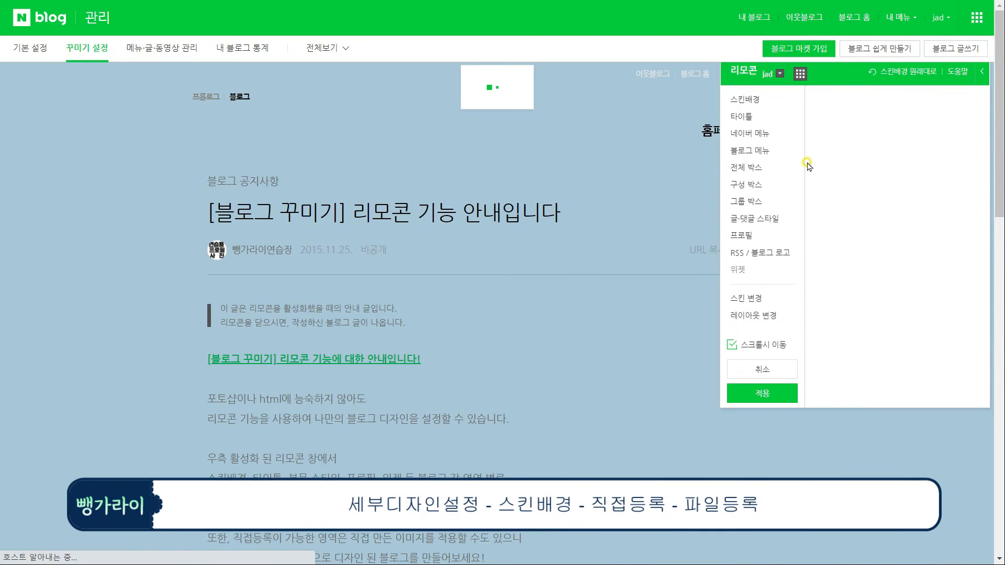
pyautogui.click(912, 117)
pyautogui.click(927, 175)
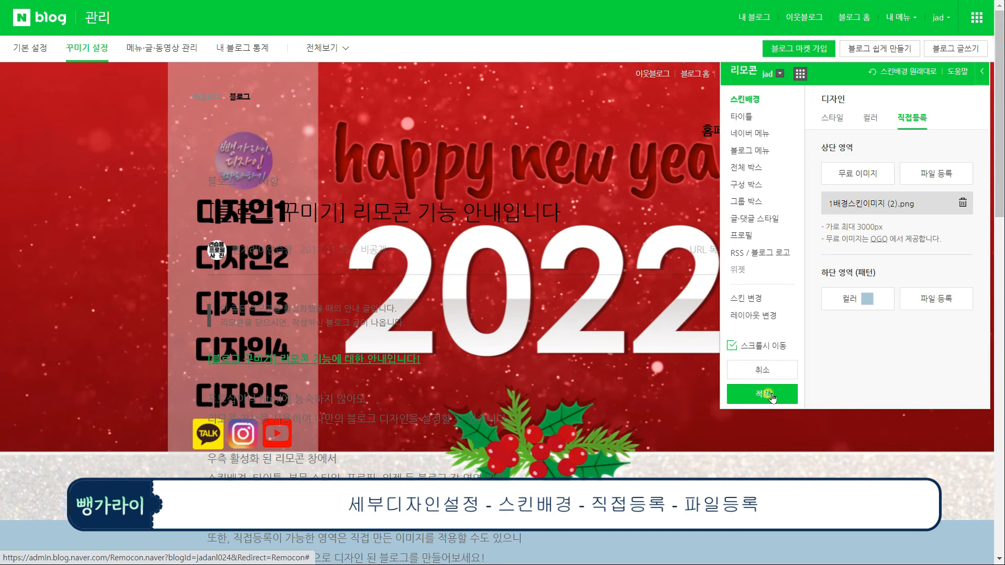
# Hide the blog title with a 50-high title area, apply the design, and go to blog administration
pyautogui.click(738, 117)
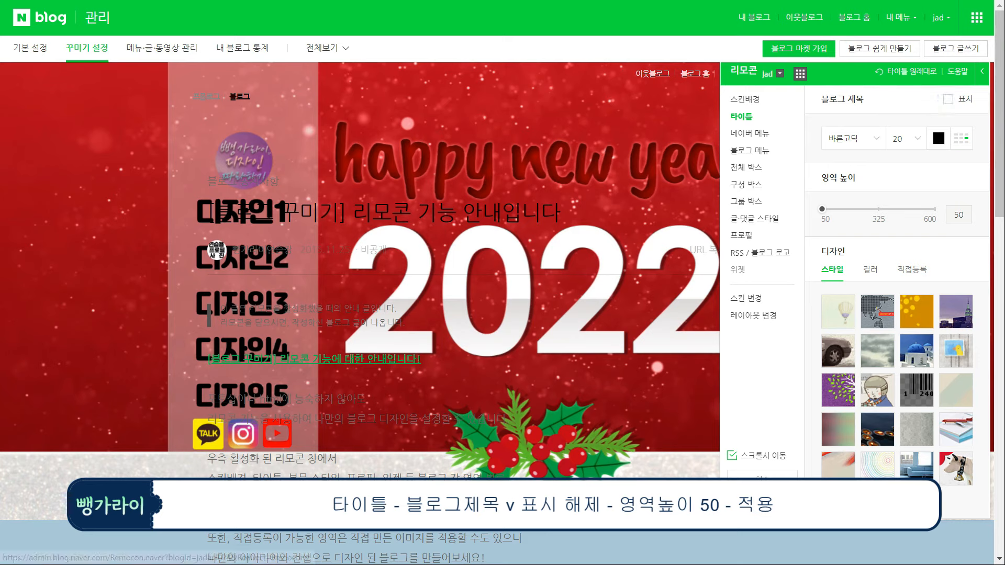
pyautogui.click(765, 502)
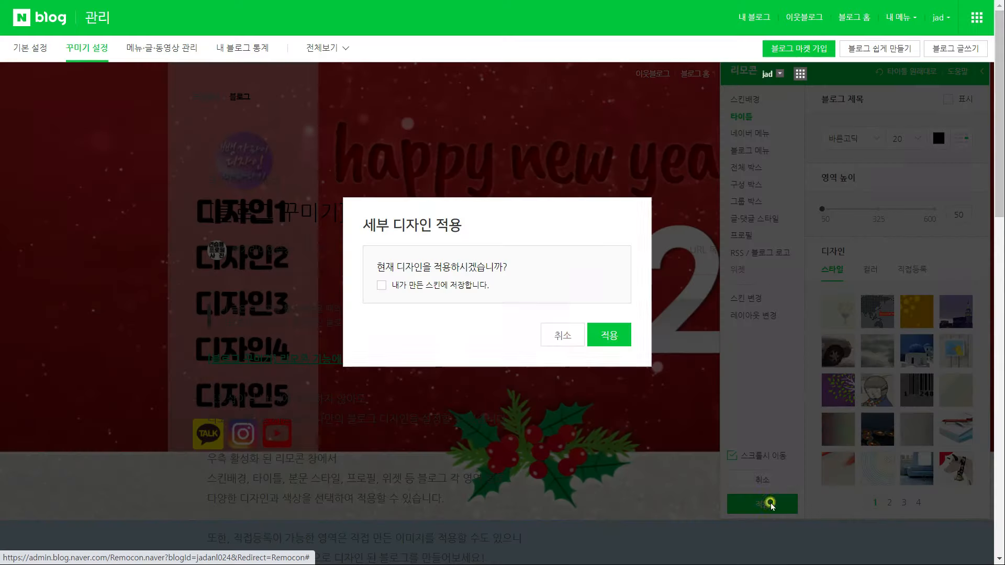
pyautogui.click(616, 339)
pyautogui.click(686, 8)
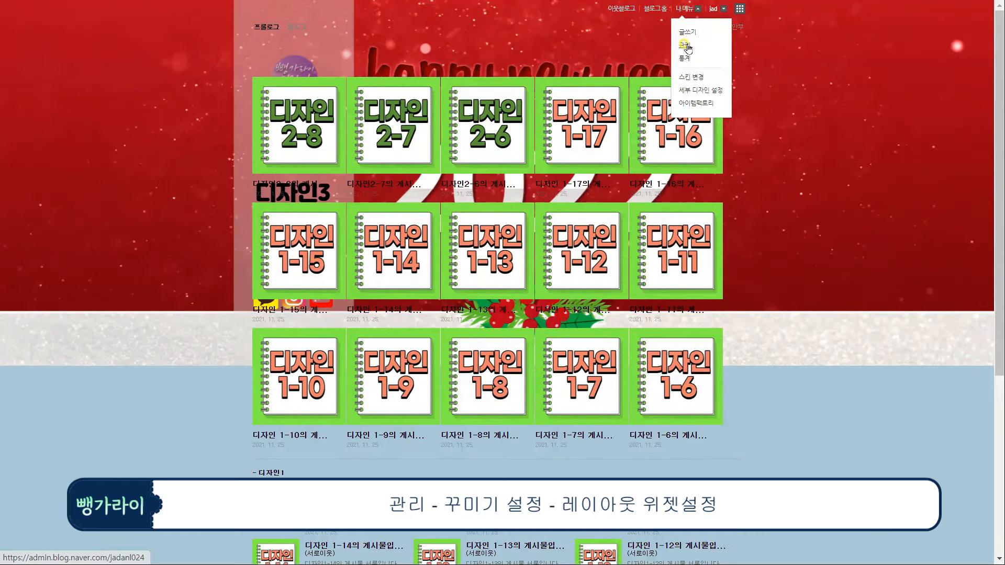
pyautogui.click(685, 46)
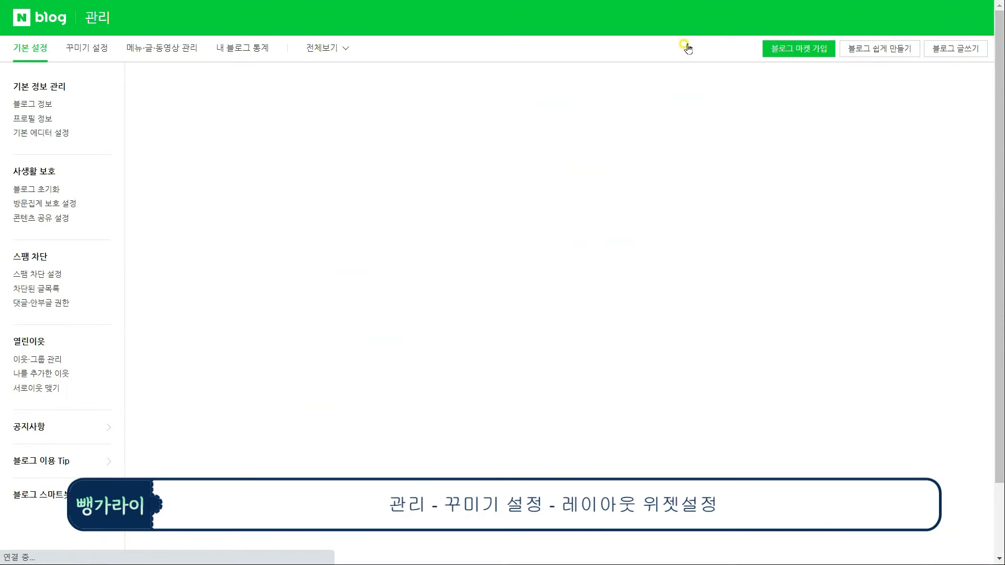
# In layout and widget settings, paste the 170×470 table code into the 공간1 widget and save it
pyautogui.click(97, 52)
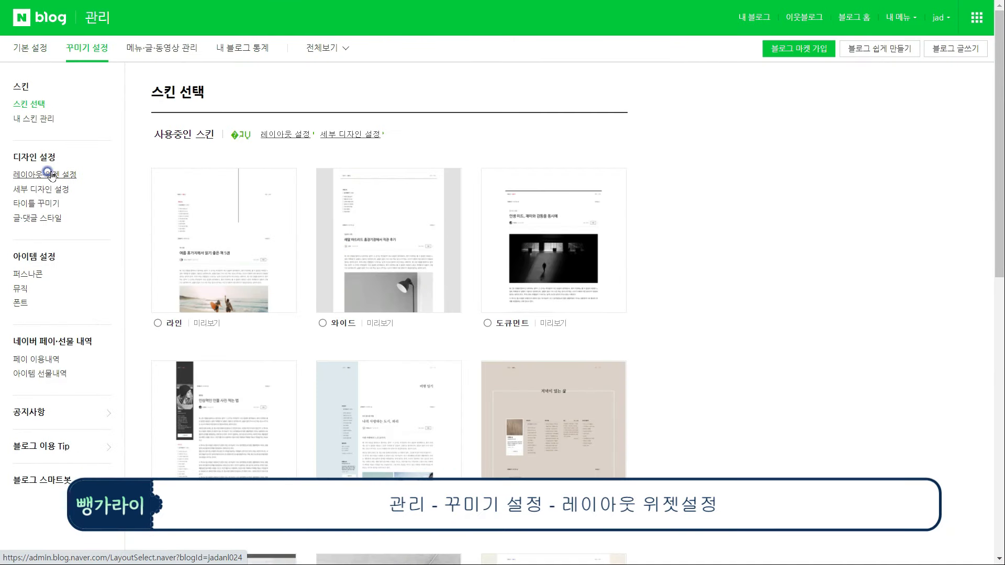
pyautogui.click(49, 172)
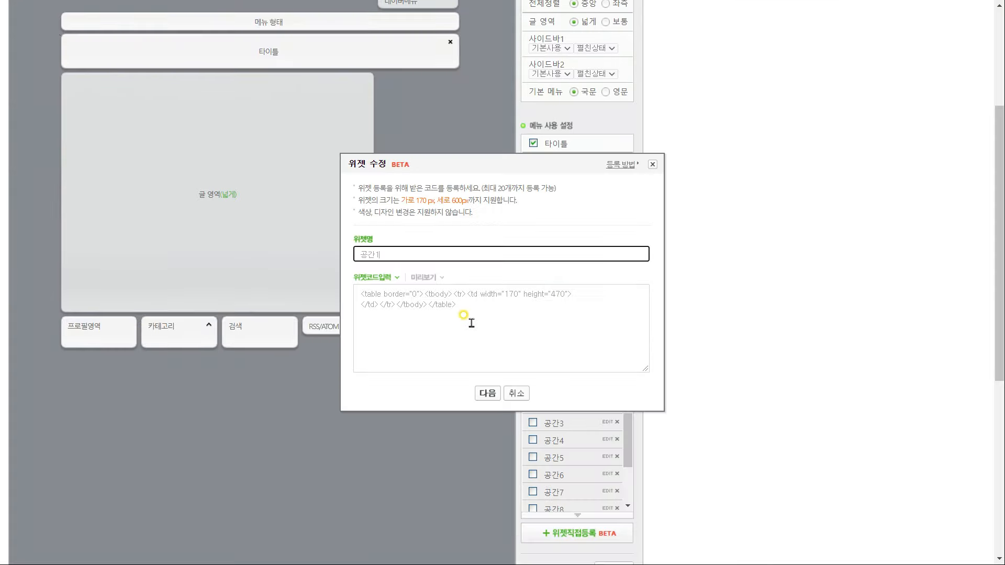
pyautogui.click(471, 314)
pyautogui.hotkey('ctrl', 'v')
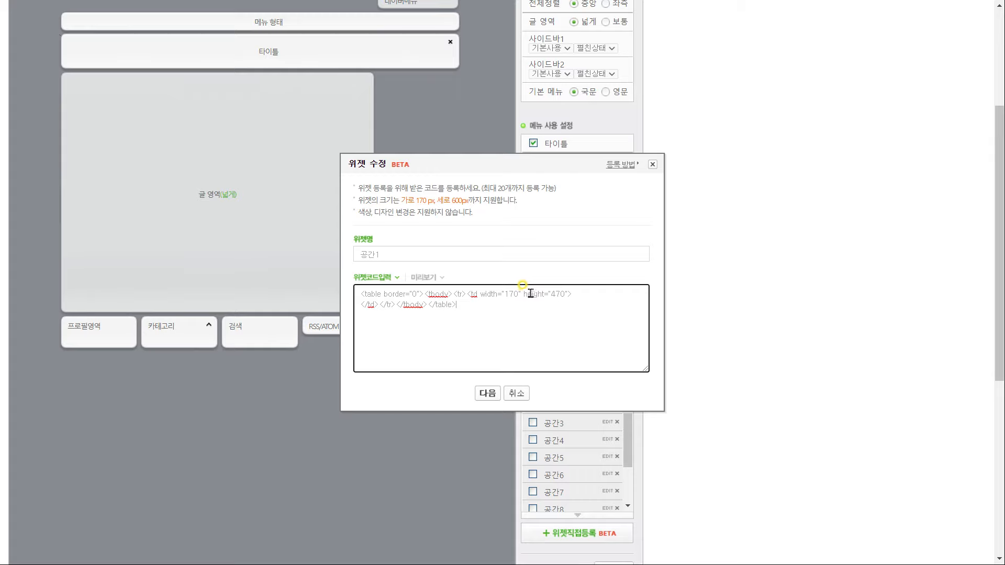
pyautogui.click(487, 392)
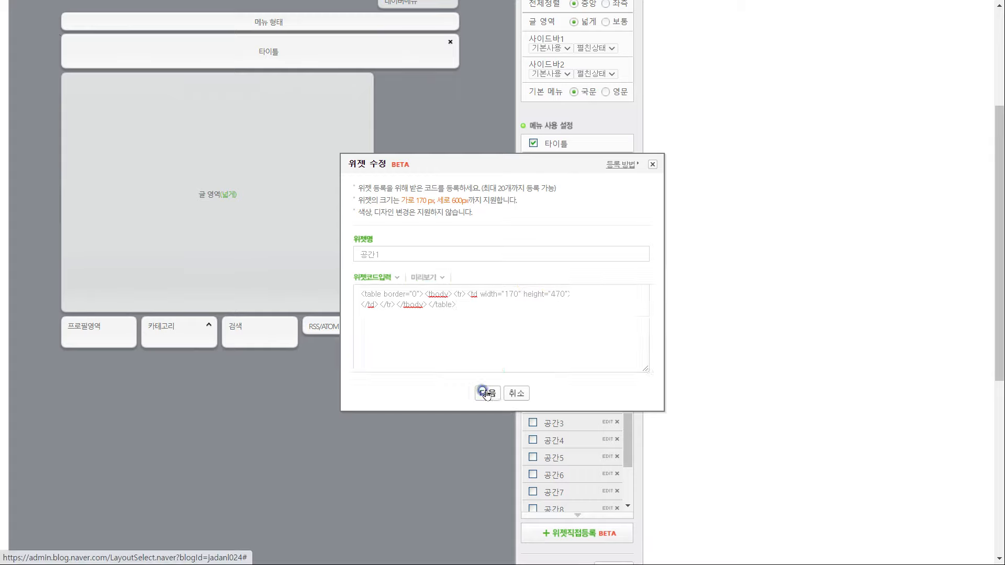
pyautogui.scroll(-3, 516, 457)
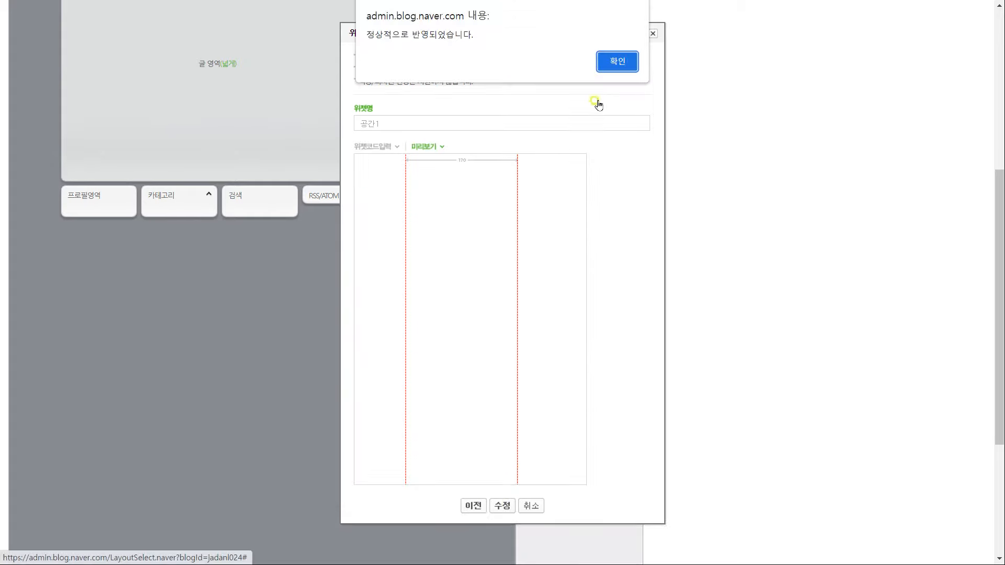
pyautogui.click(619, 63)
# Place 공간1 directly under the title and rearrange the other layout blocks
pyautogui.moveTo(410, 473); pyautogui.dragTo(103, 183)
pyautogui.moveTo(260, 465); pyautogui.dragTo(338, 392)
pyautogui.moveTo(630, 422); pyautogui.dragTo(634, 482)
pyautogui.scroll(2, 590, 461)
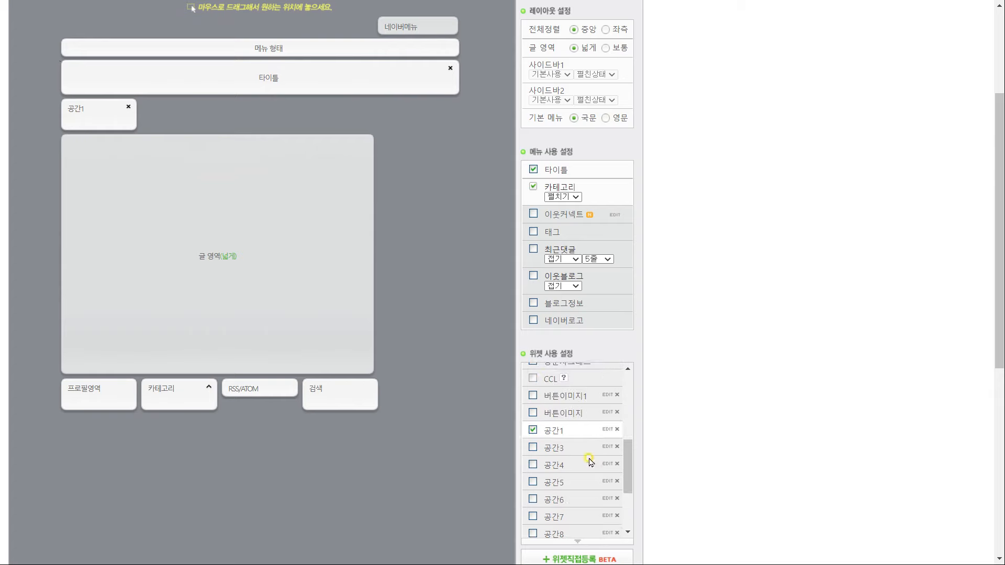
# Enable and save the 공간3 and 공간4 widgets
pyautogui.click(533, 448)
pyautogui.click(553, 308)
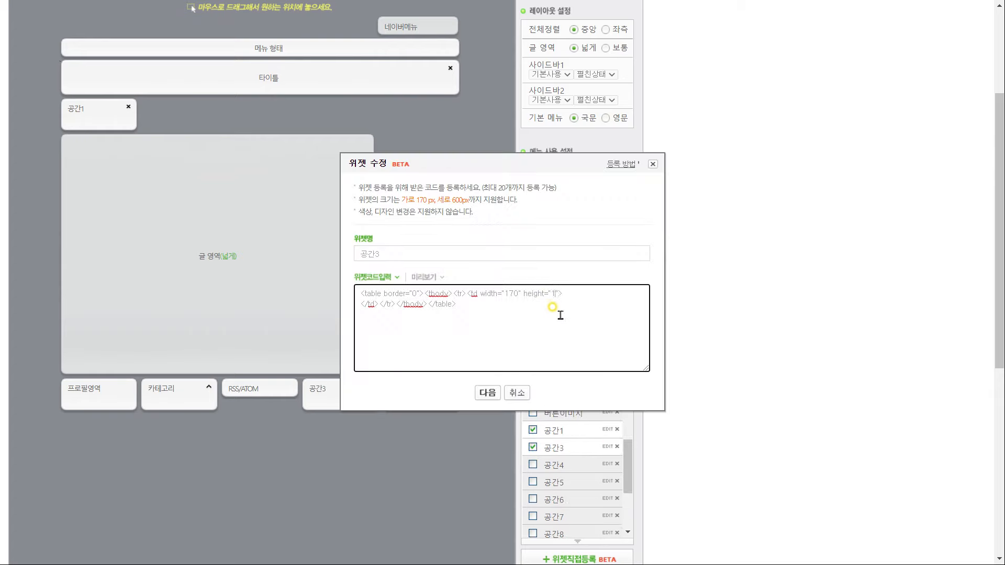
pyautogui.write('30')
pyautogui.moveTo(578, 331); pyautogui.dragTo(362, 329)
pyautogui.click(488, 393)
pyautogui.click(503, 349)
pyautogui.click(621, 67)
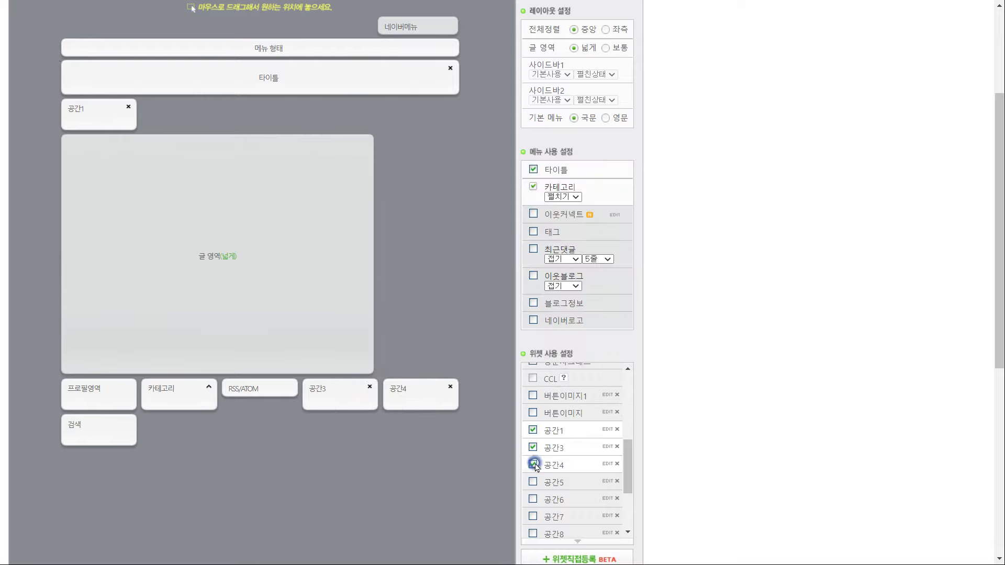
pyautogui.click(532, 465)
pyautogui.click(487, 393)
pyautogui.click(506, 411)
pyautogui.click(621, 67)
# Enable and save the 공간5 and 공간6 widgets
pyautogui.click(533, 481)
pyautogui.click(488, 393)
pyautogui.click(495, 348)
pyautogui.click(621, 65)
pyautogui.click(533, 500)
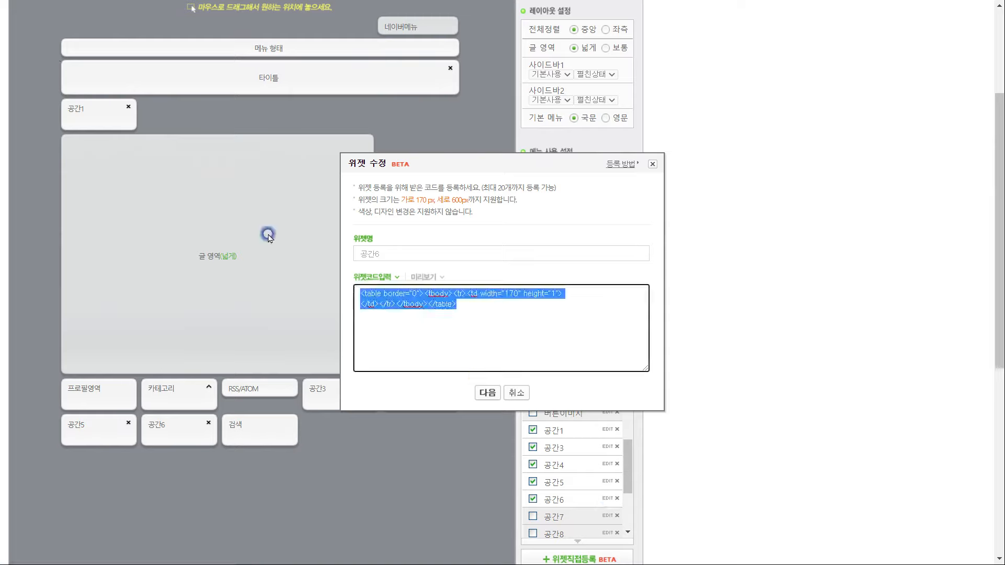
pyautogui.click(487, 394)
pyautogui.click(509, 351)
pyautogui.press('Return')
# Move 공간3–6 into the top row beside 공간1 and put 검색 in a new row under 공간1
pyautogui.moveTo(343, 395); pyautogui.dragTo(267, 110)
pyautogui.moveTo(340, 393); pyautogui.dragTo(341, 110)
pyautogui.moveTo(413, 392); pyautogui.dragTo(405, 108)
pyautogui.moveTo(342, 394); pyautogui.dragTo(95, 181)
# Apply the new layout to the blog and confirm
pyautogui.scroll(-7, 425, 389)
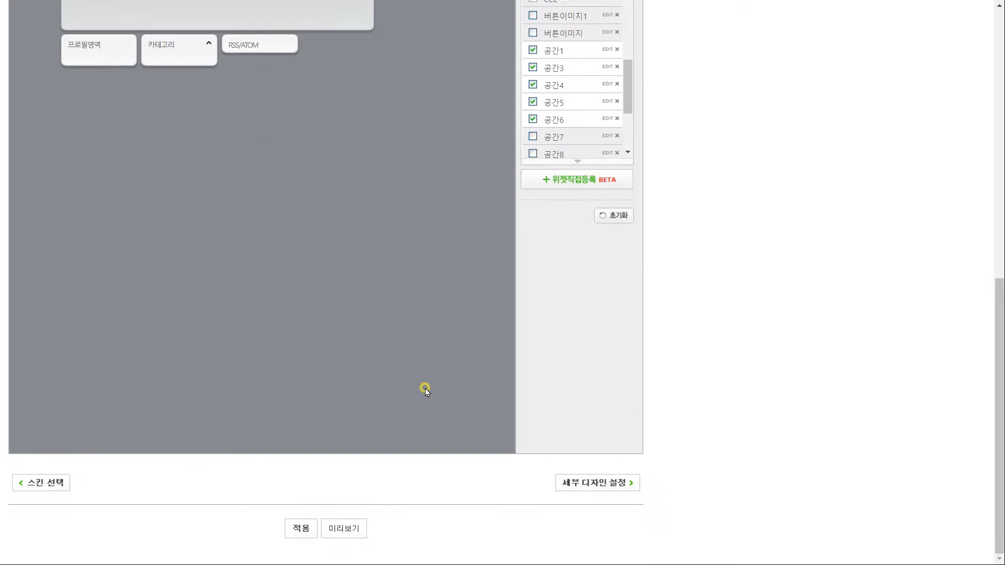
pyautogui.click(301, 528)
pyautogui.click(570, 62)
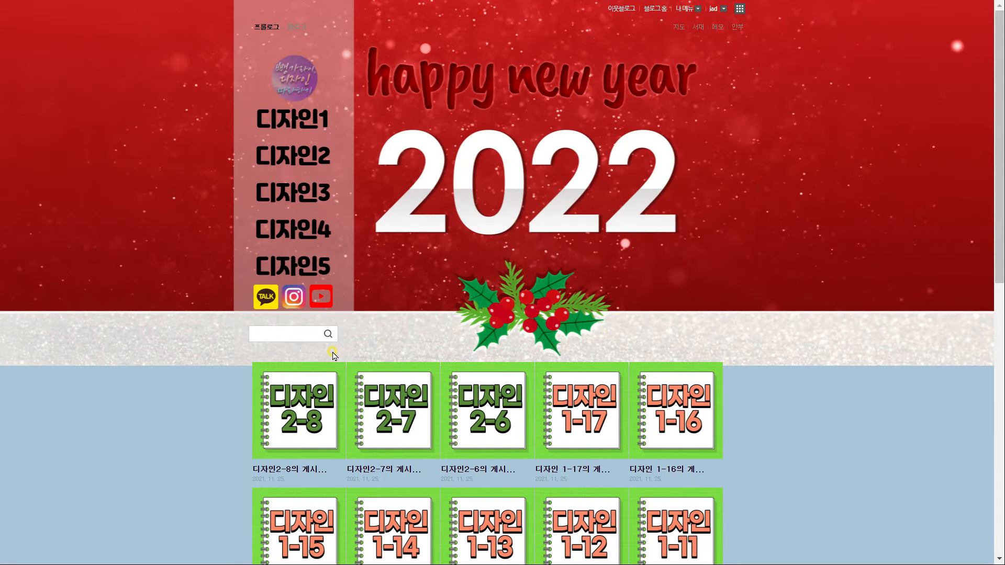
# Set the title area height to 60 in 세부 디자인 설정 and apply the change
pyautogui.moveTo(655, 347); pyautogui.dragTo(253, 122)
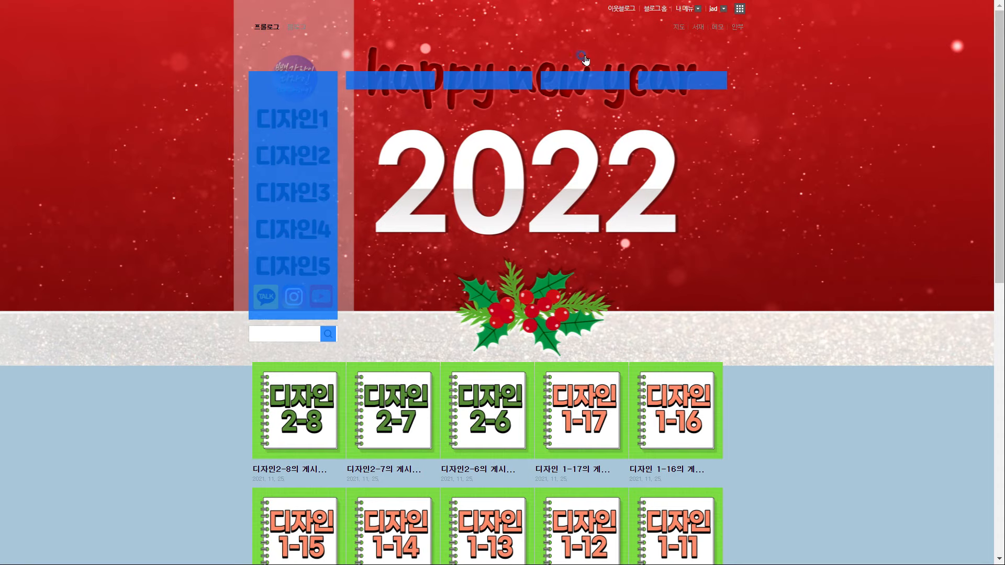
pyautogui.moveTo(332, 338)
pyautogui.mouseDown()
pyautogui.moveTo(365, 350)
pyautogui.moveTo(400, 327)
pyautogui.moveTo(257, 200)
pyautogui.mouseUp()
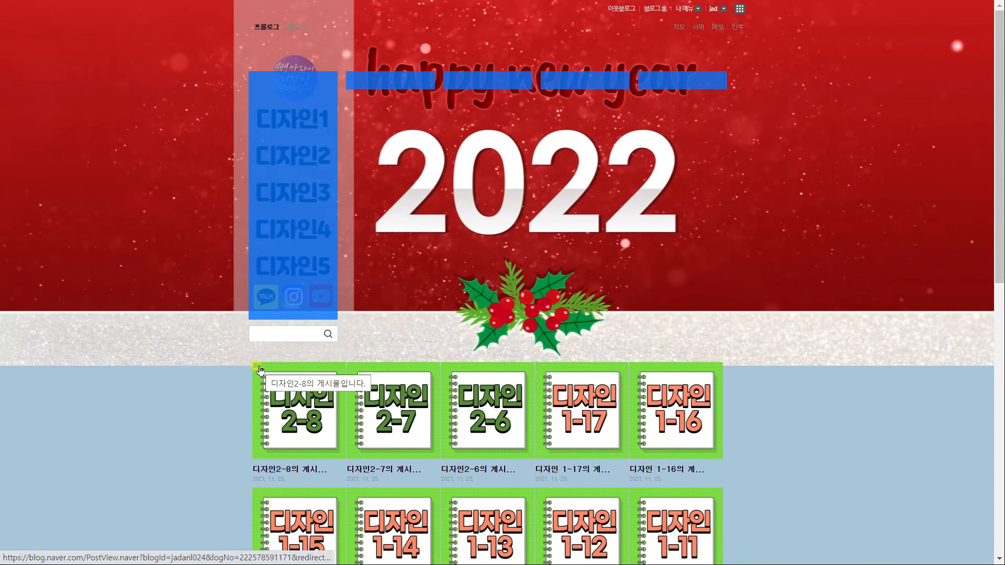
pyautogui.click(684, 9)
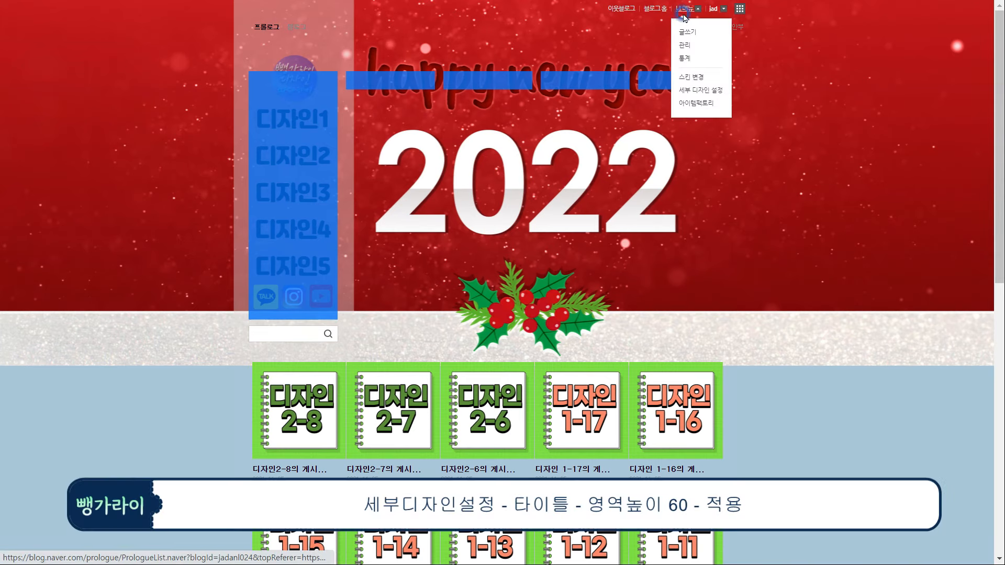
pyautogui.click(701, 90)
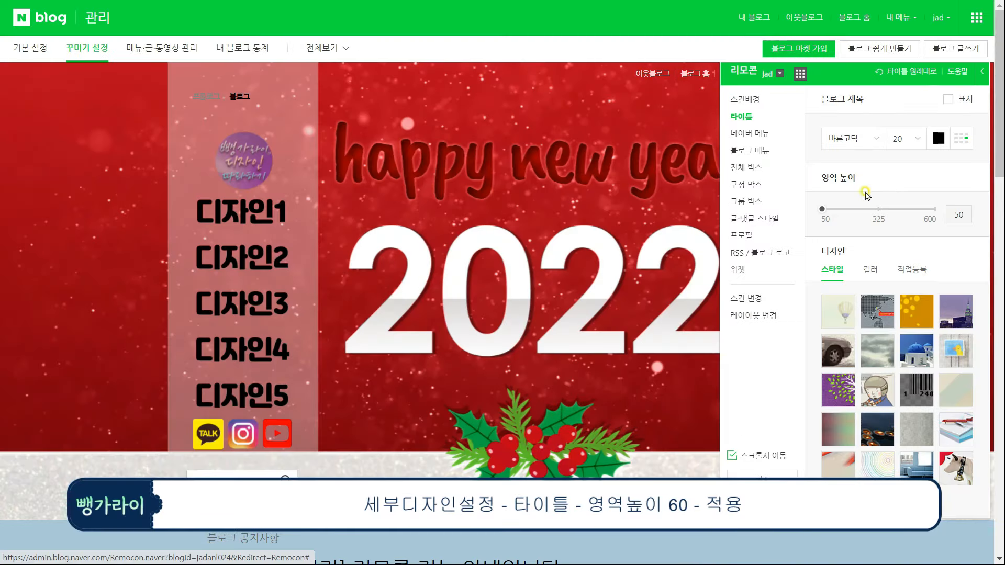
pyautogui.moveTo(949, 214); pyautogui.dragTo(985, 216)
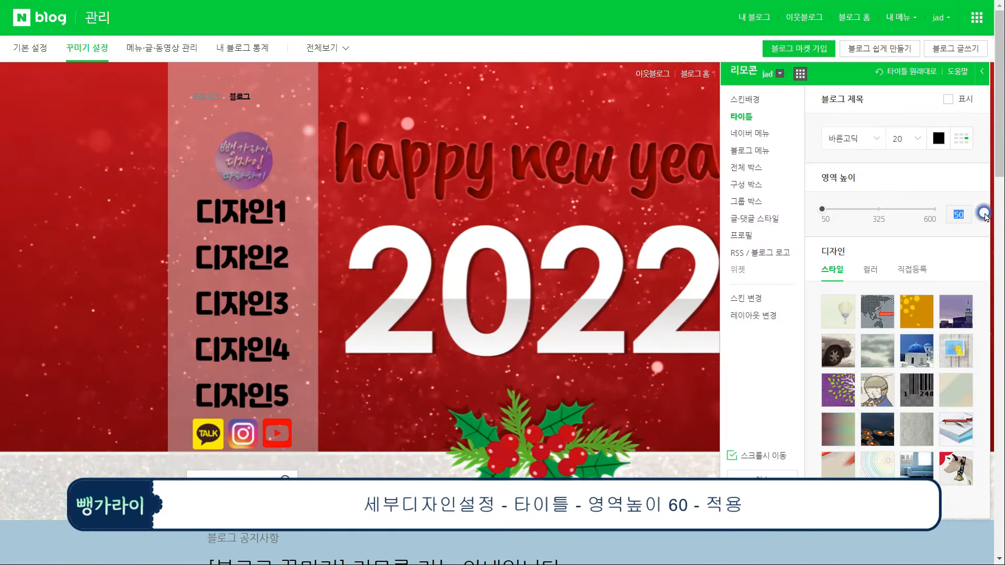
pyautogui.click(762, 476)
pyautogui.click(610, 338)
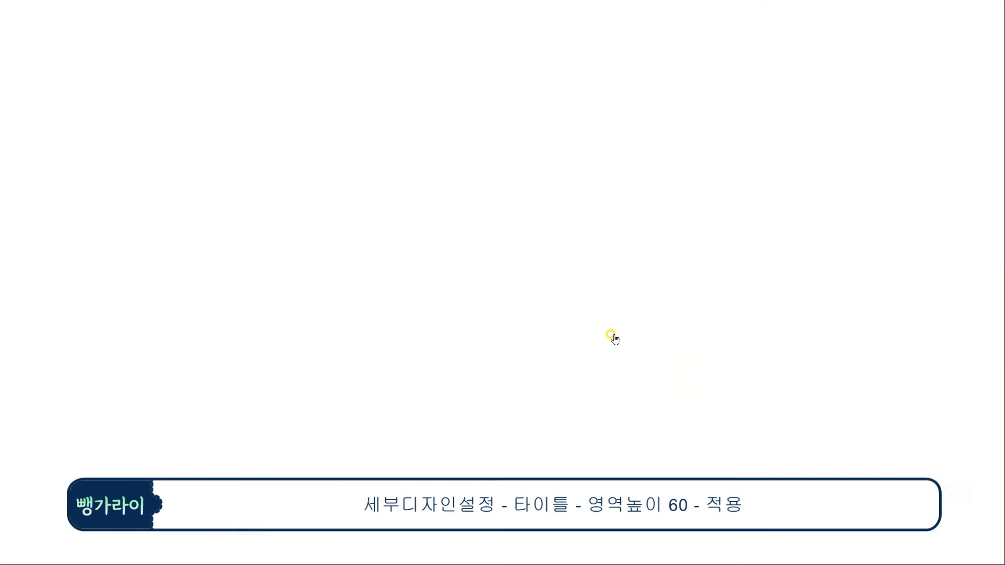
# Highlight the widget areas and paste a screenshot of the blog page into Paint 3D
pyautogui.moveTo(686, 349); pyautogui.dragTo(316, 148)
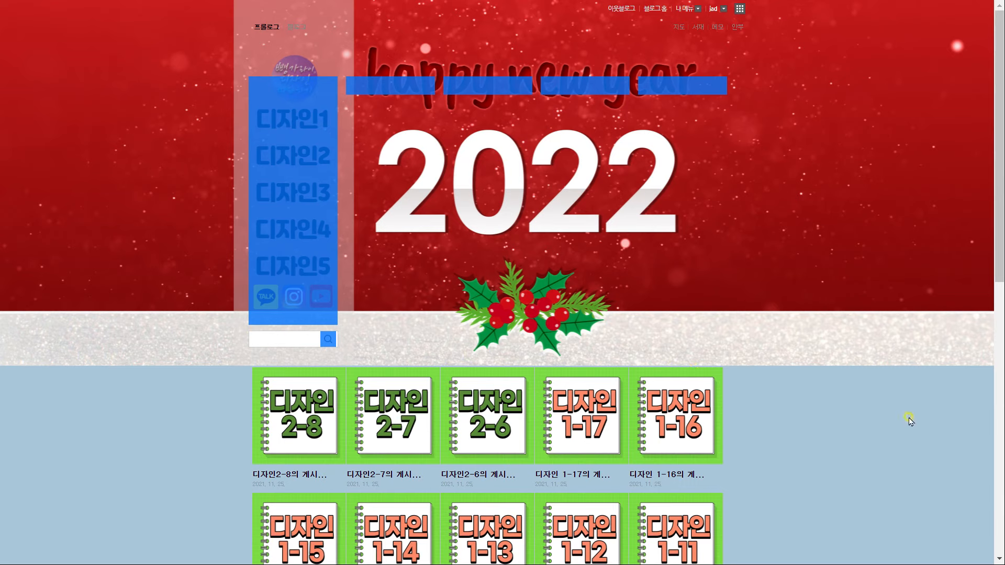
pyautogui.hotkey('alt', 'Tab')
pyautogui.hotkey('ctrl', 'v')
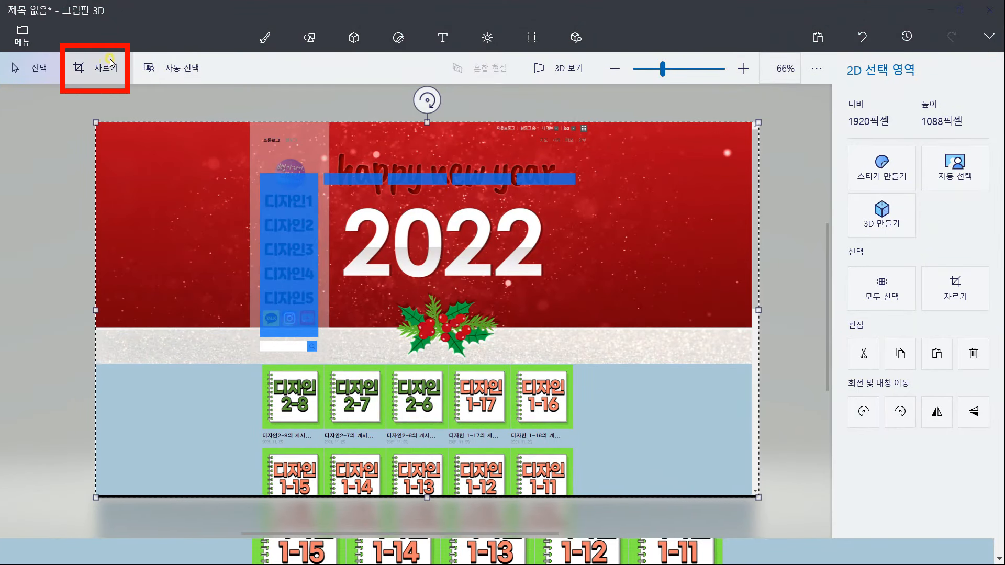
# Crop the screenshot to 170 × 470 px positioned over the blue sidebar menu
pyautogui.click(95, 68)
pyautogui.doubleClick(882, 299)
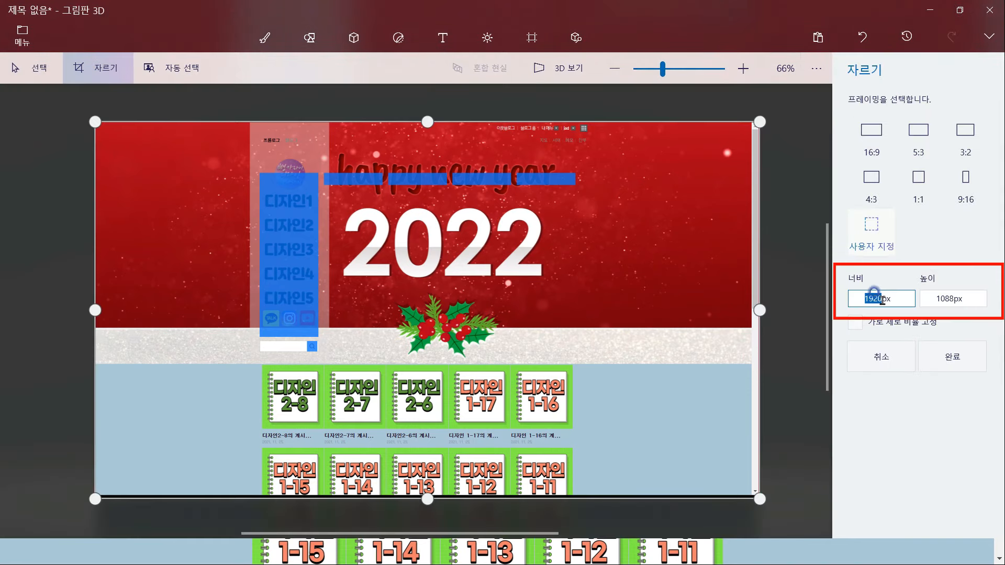
pyautogui.write('17')
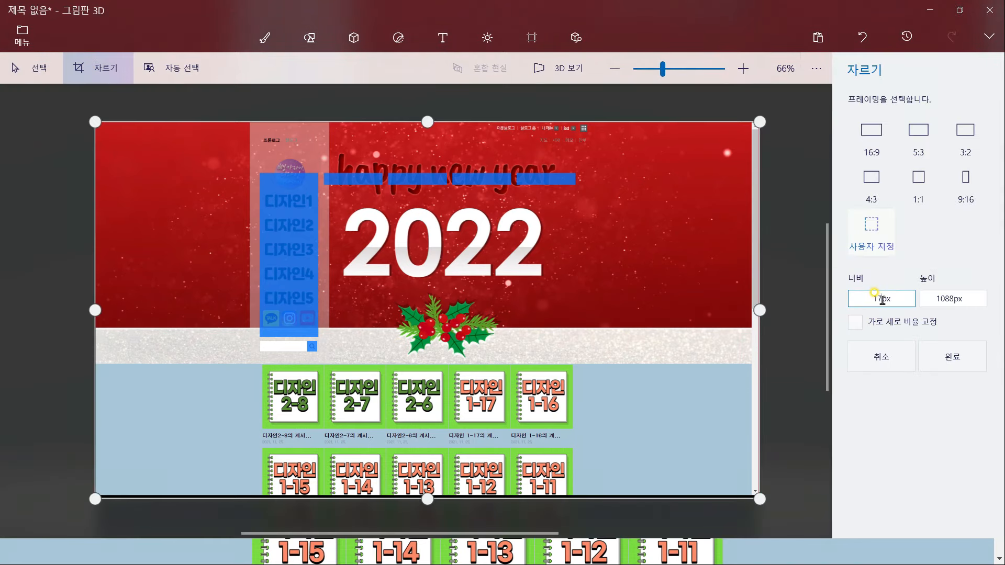
pyautogui.doubleClick(923, 299)
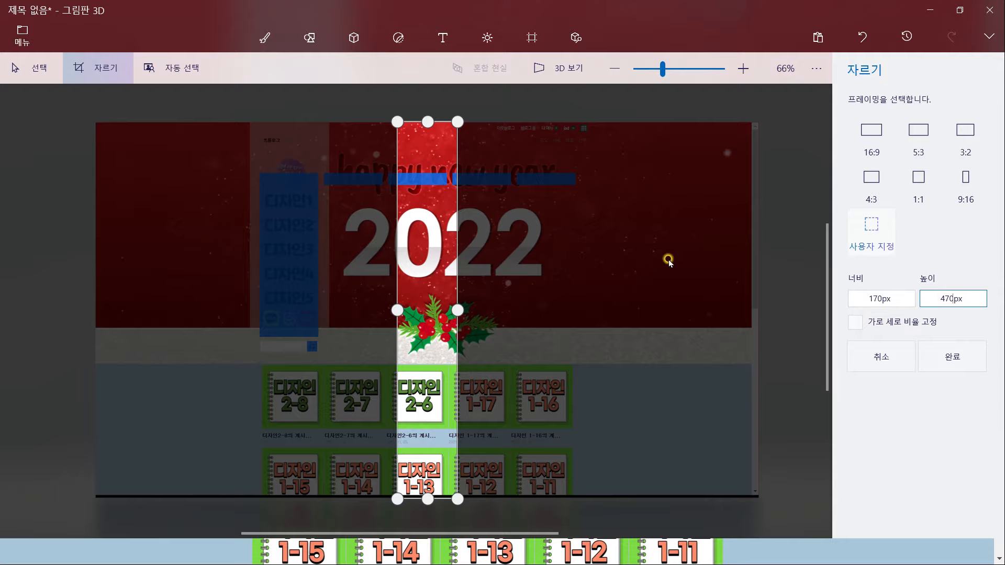
pyautogui.press('Return')
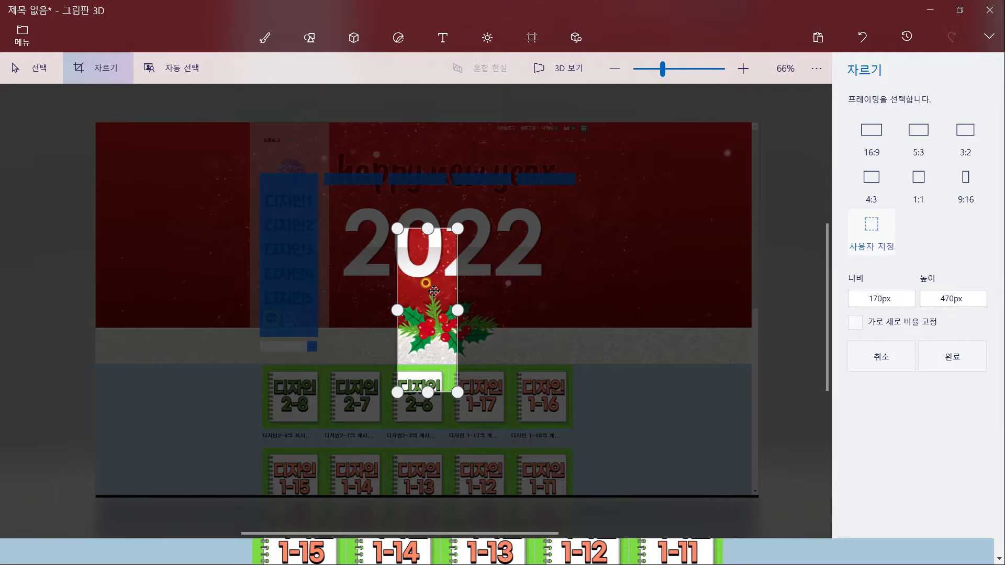
pyautogui.moveTo(431, 300); pyautogui.dragTo(285, 239)
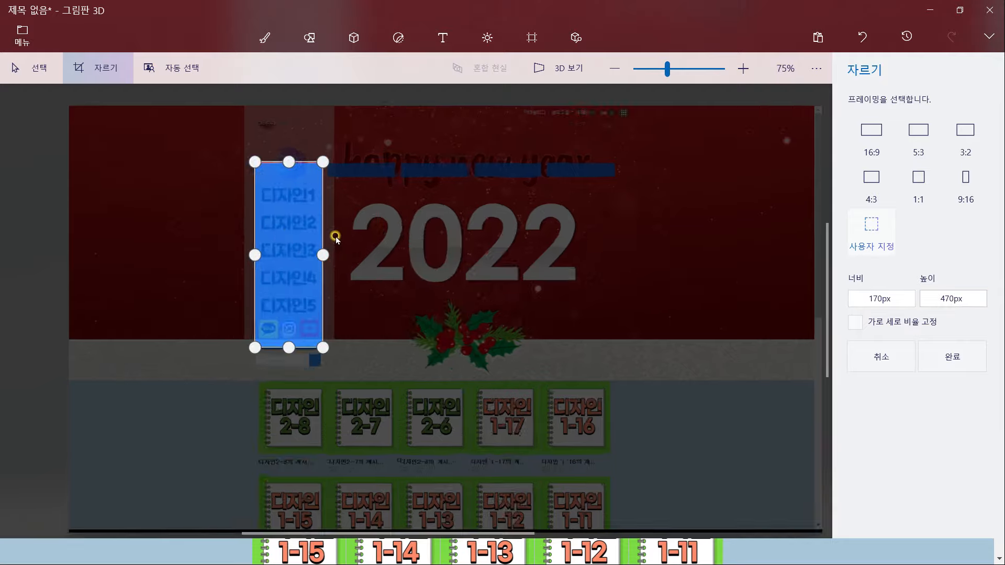
pyautogui.scroll(5, 514, 293)
pyautogui.press('Return')
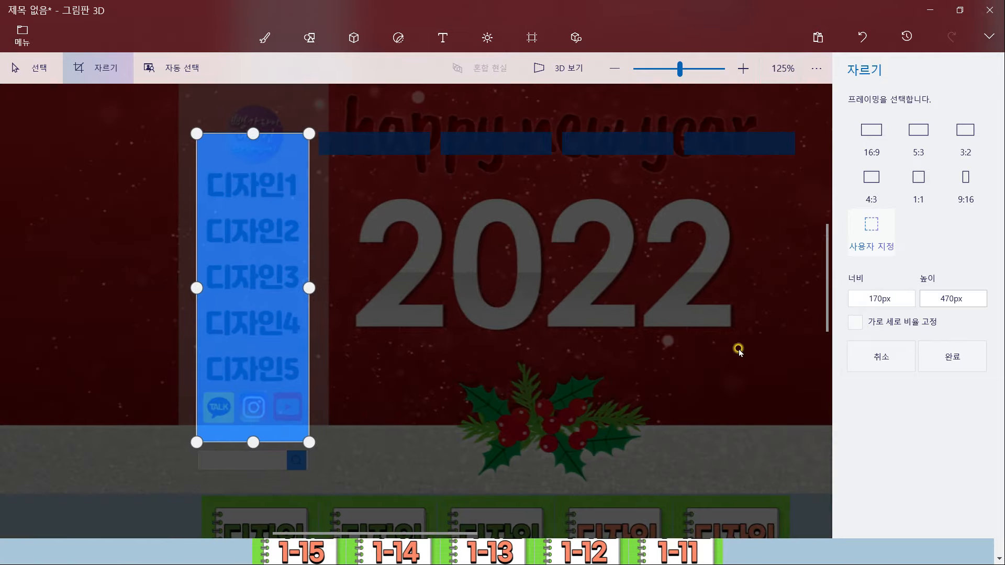
# Use Paint 3D's file menu, then start a new blog post titled '170x470투명이미지'
pyautogui.click(30, 42)
pyautogui.click(76, 175)
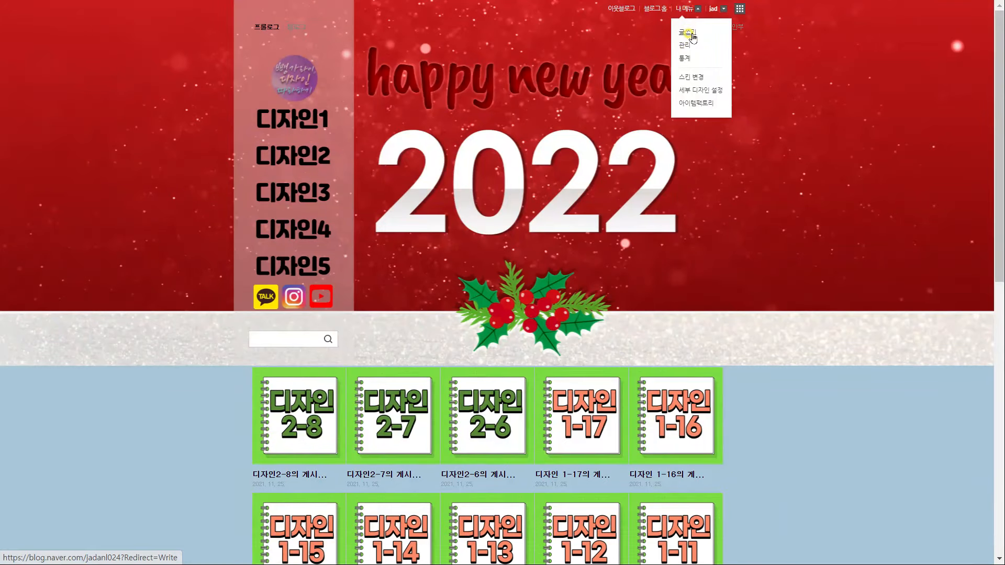
pyautogui.click(692, 34)
pyautogui.click(425, 128)
pyautogui.write('170x470')
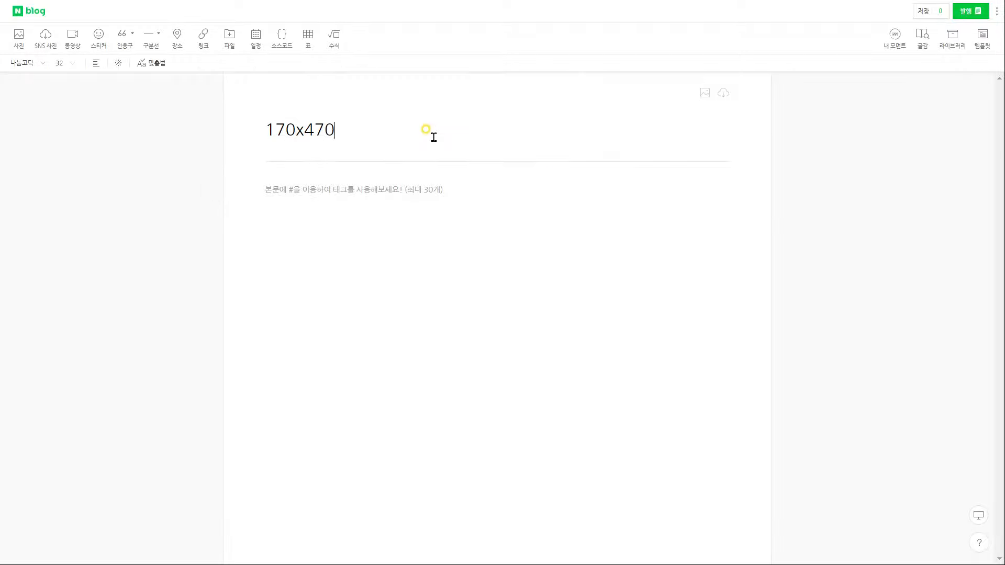
pyautogui.write('투명이미지')
# Insert the transparent image into the post body and publish it under the 버튼 category
pyautogui.click(449, 229)
pyautogui.click(17, 46)
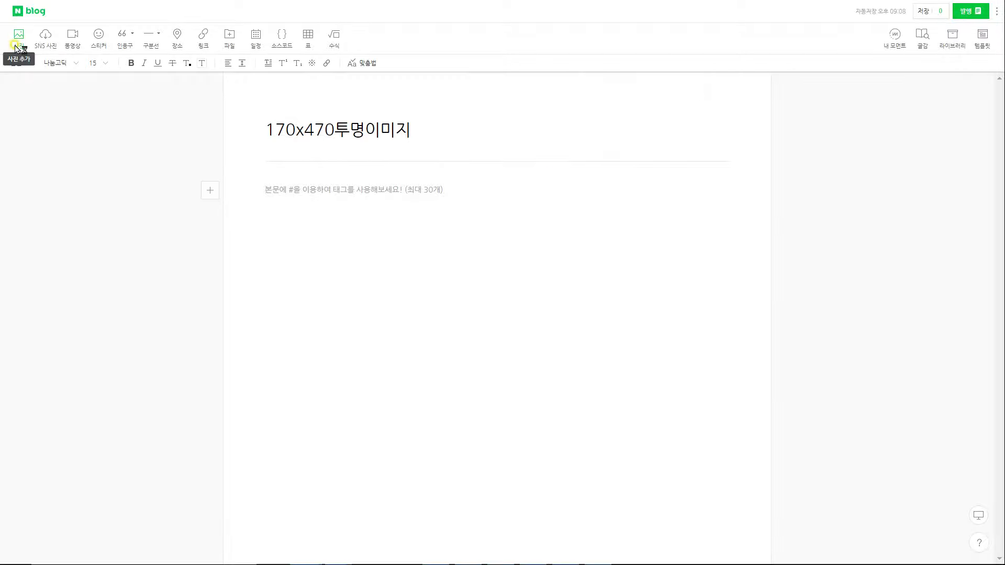
pyautogui.click(972, 11)
pyautogui.click(893, 44)
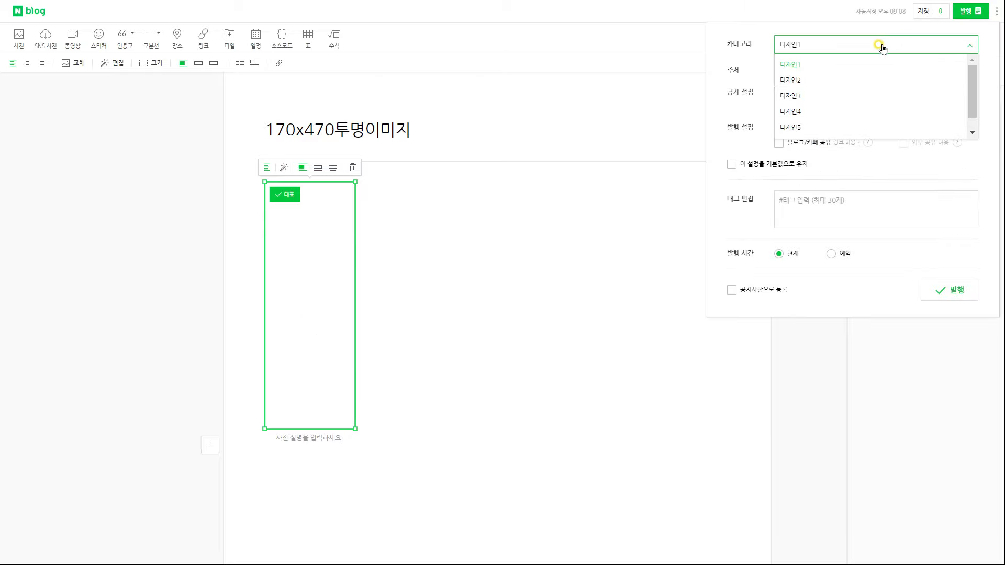
pyautogui.scroll(-2, 837, 89)
pyautogui.click(784, 127)
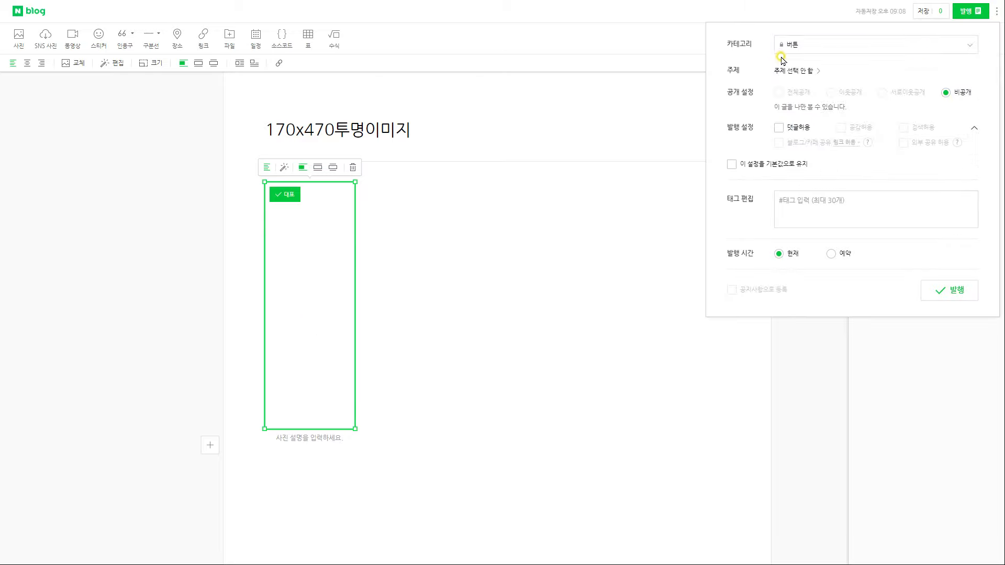
pyautogui.click(942, 292)
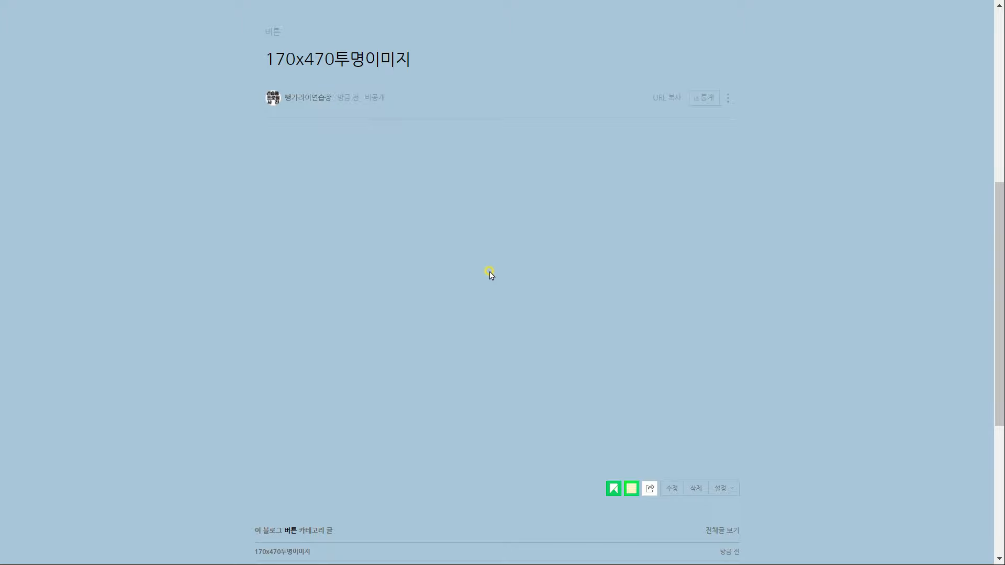
# In the Notepad image-map code notes, select the button image URL placeholder
pyautogui.hotkey('alt', 'Tab')
pyautogui.moveTo(531, 35); pyautogui.dragTo(677, 24)
pyautogui.moveTo(569, 274); pyautogui.dragTo(388, 149)
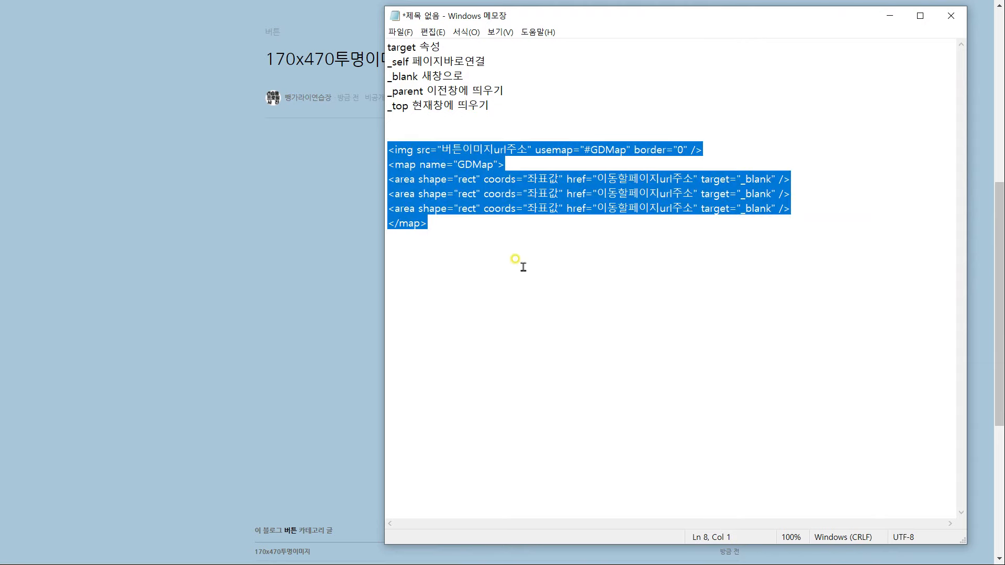
pyautogui.click(518, 242)
pyautogui.moveTo(528, 150); pyautogui.dragTo(442, 149)
# Right-click the posted transparent image to show its address-copy options
pyautogui.click(365, 270)
pyautogui.doubleClick(287, 265)
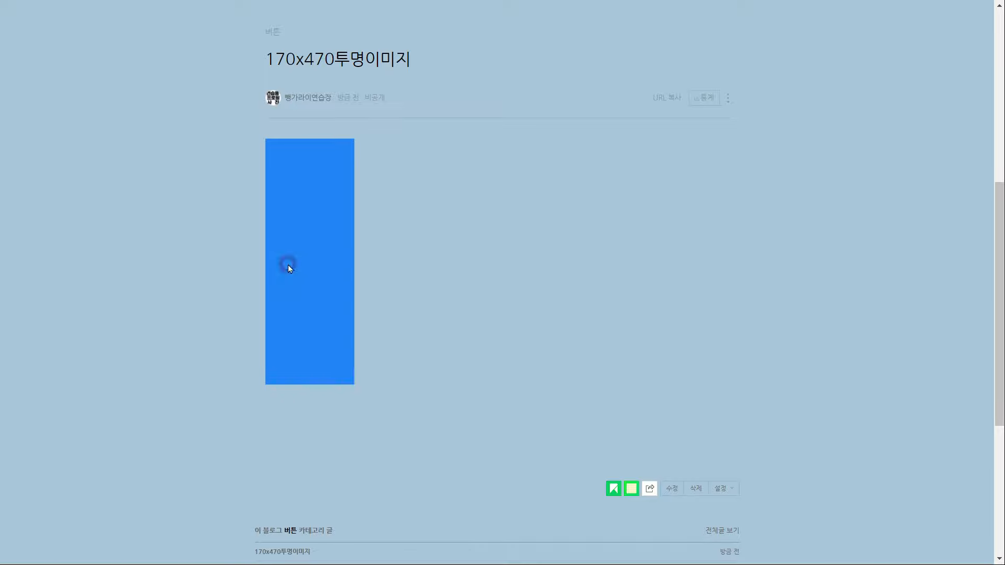
pyautogui.rightClick(307, 258)
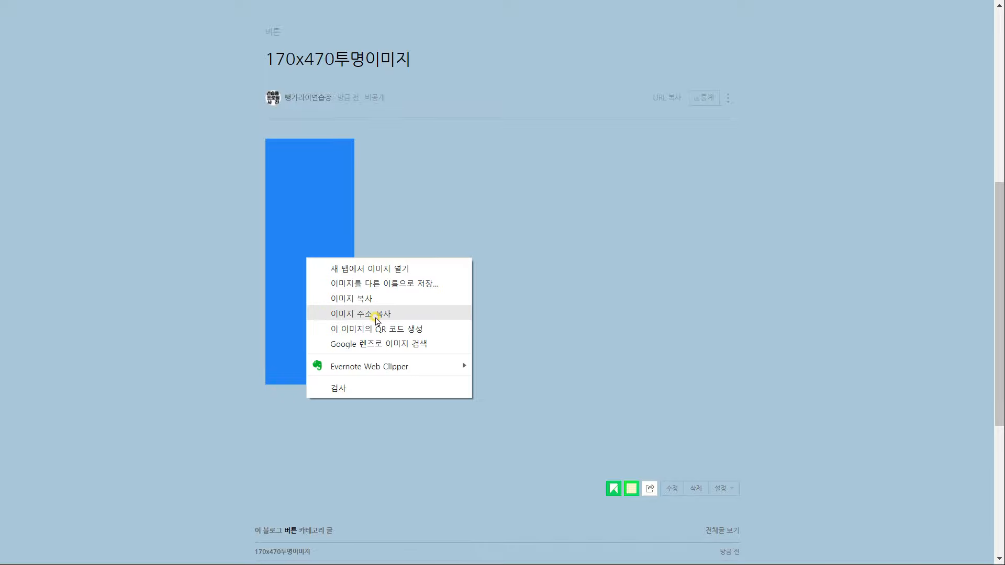
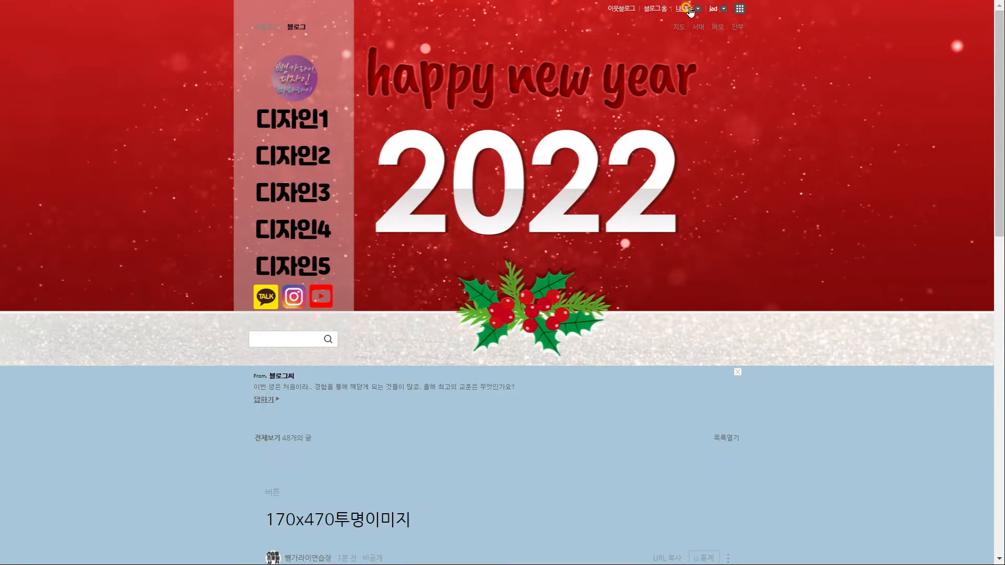
# Go to the blog's layout and widget settings and start editing the 공간1 widget
pyautogui.click(692, 13)
pyautogui.click(683, 46)
pyautogui.click(87, 50)
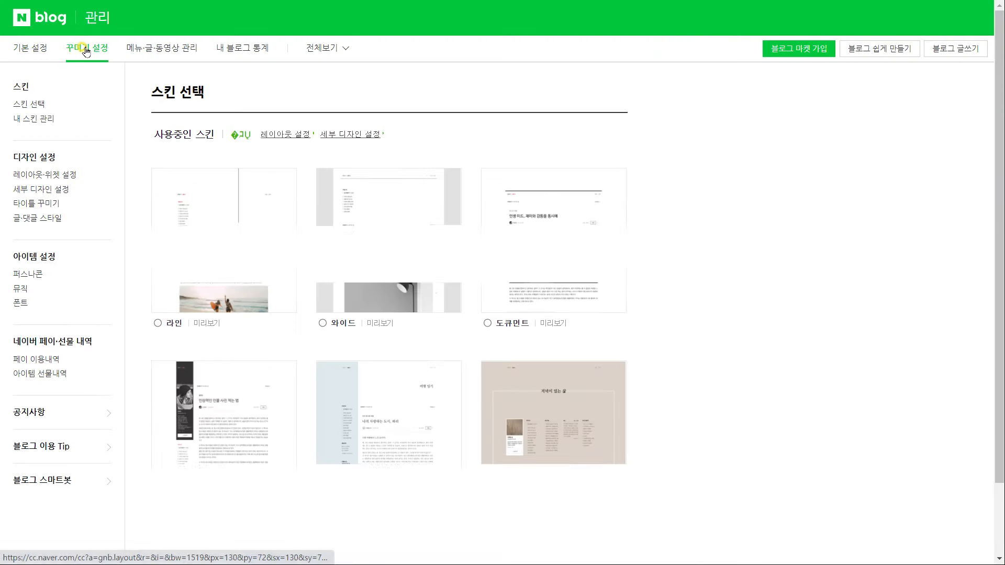
pyautogui.click(40, 174)
pyautogui.scroll(-1, 93, 258)
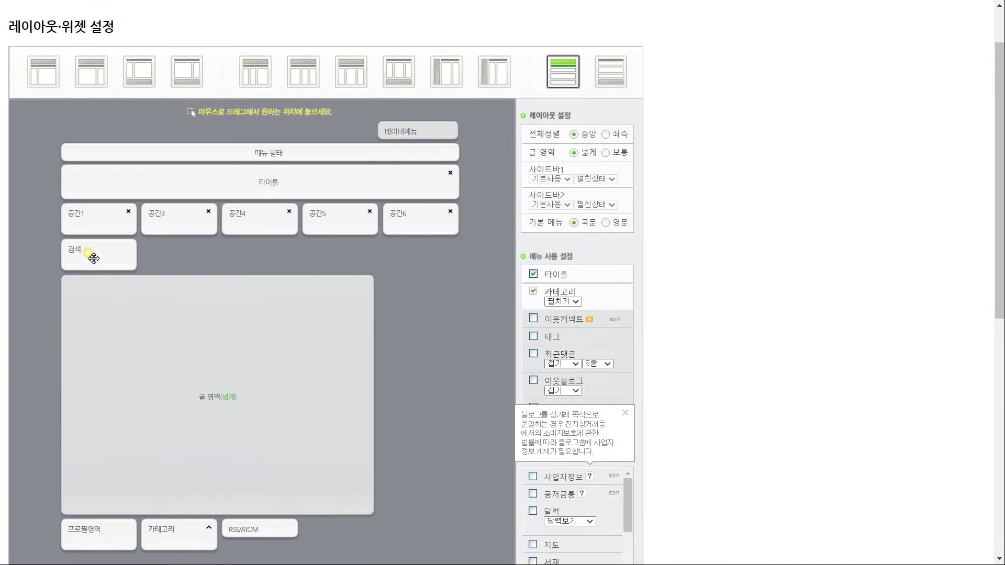
pyautogui.scroll(-2, 367, 318)
pyautogui.moveTo(628, 382); pyautogui.dragTo(631, 465)
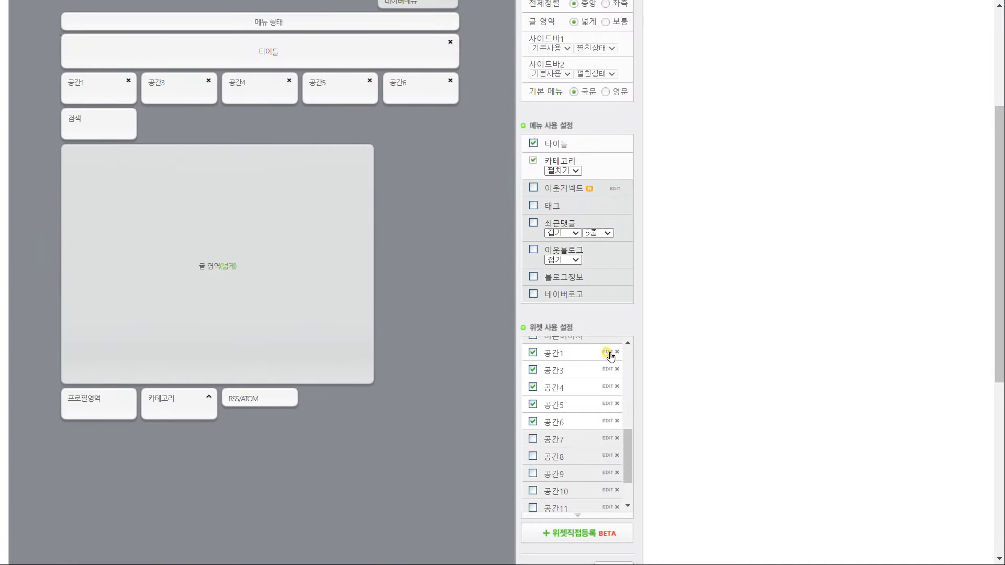
pyautogui.click(608, 352)
# Replace the 공간1 widget's old code with the image-map code copied from the Notepad notes
pyautogui.moveTo(473, 254); pyautogui.dragTo(128, 238)
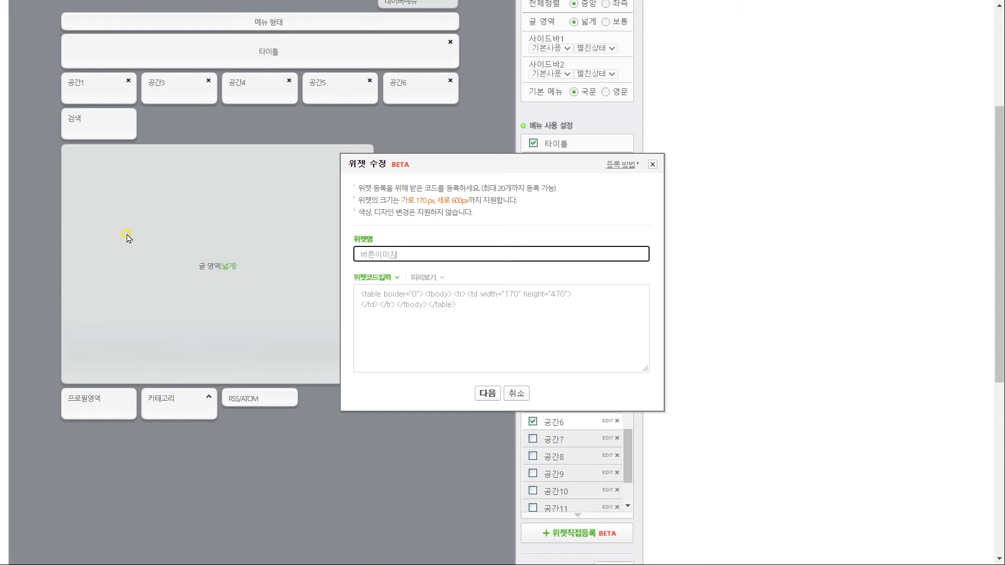
pyautogui.click(521, 306)
pyautogui.hotkey('ctrl', 'a')
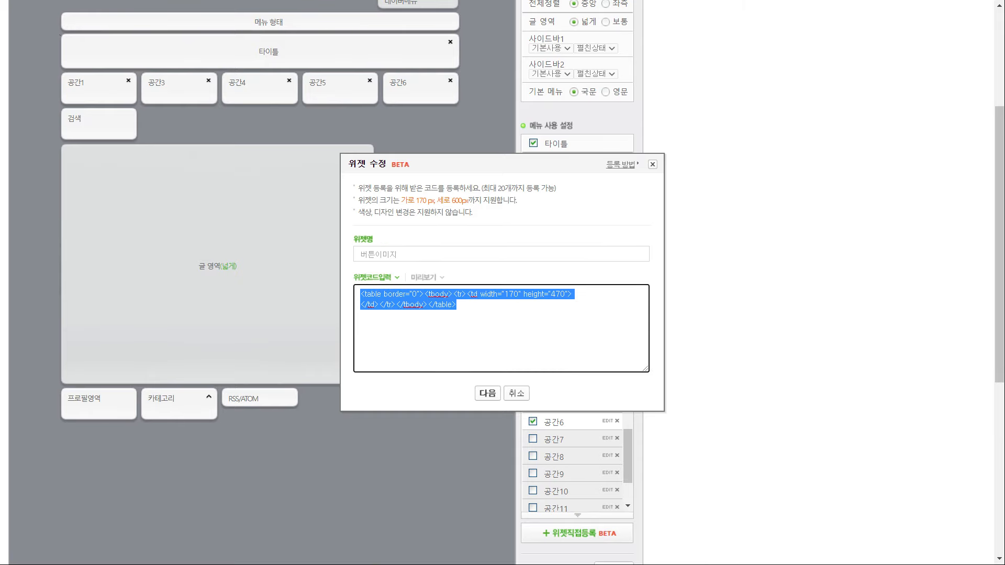
pyautogui.hotkey('alt', 'Tab')
pyautogui.moveTo(246, 297); pyautogui.dragTo(196, 152)
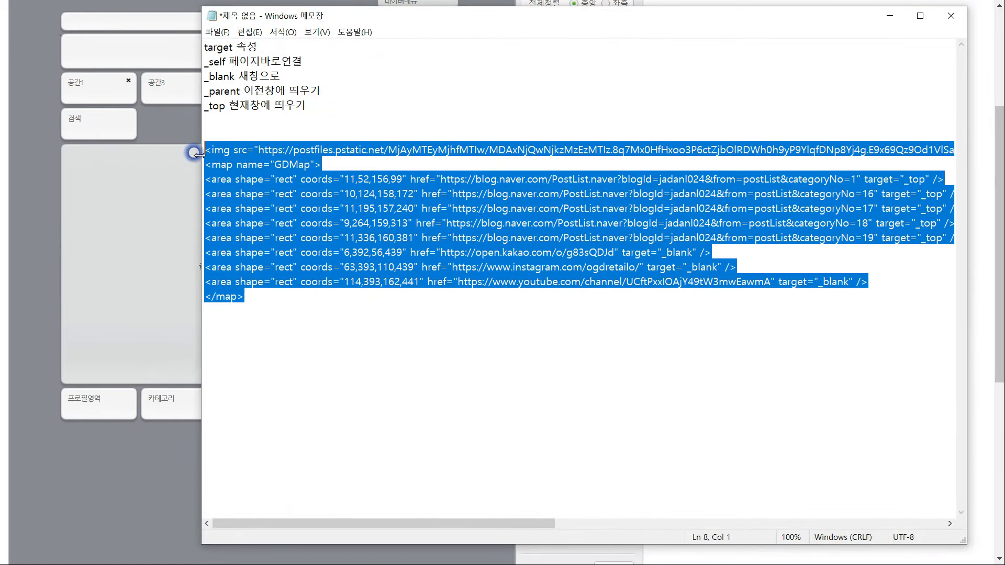
pyautogui.hotkey('ctrl', 'c')
pyautogui.hotkey('alt', 'Tab')
pyautogui.press('Delete')
pyautogui.hotkey('ctrl', 'v')
# Preview and save the widget, then apply and confirm the new blog layout
pyautogui.scroll(3, 639, 341)
pyautogui.click(488, 393)
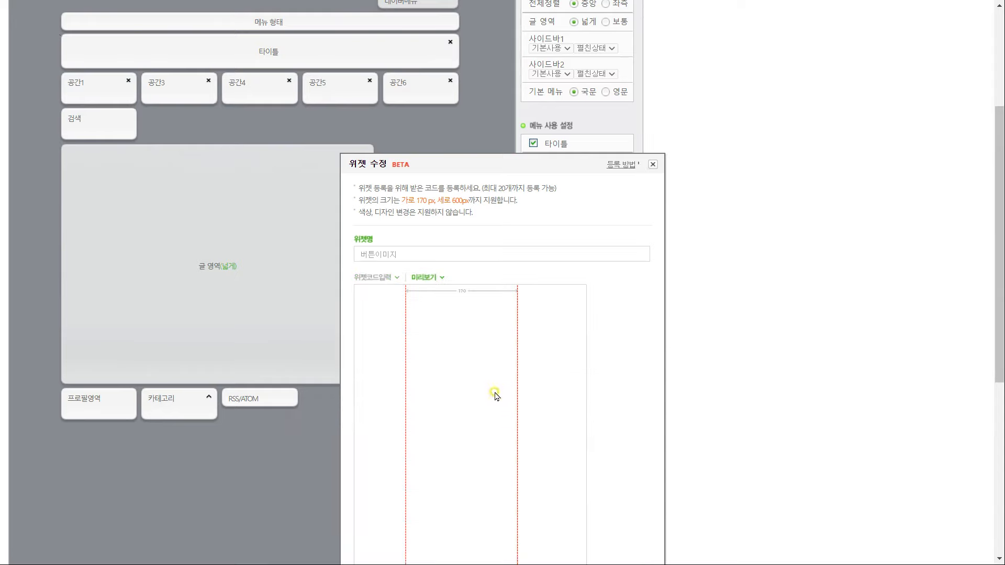
pyautogui.scroll(-5, 502, 382)
pyautogui.click(503, 374)
pyautogui.press('Return')
pyautogui.scroll(-2, 487, 274)
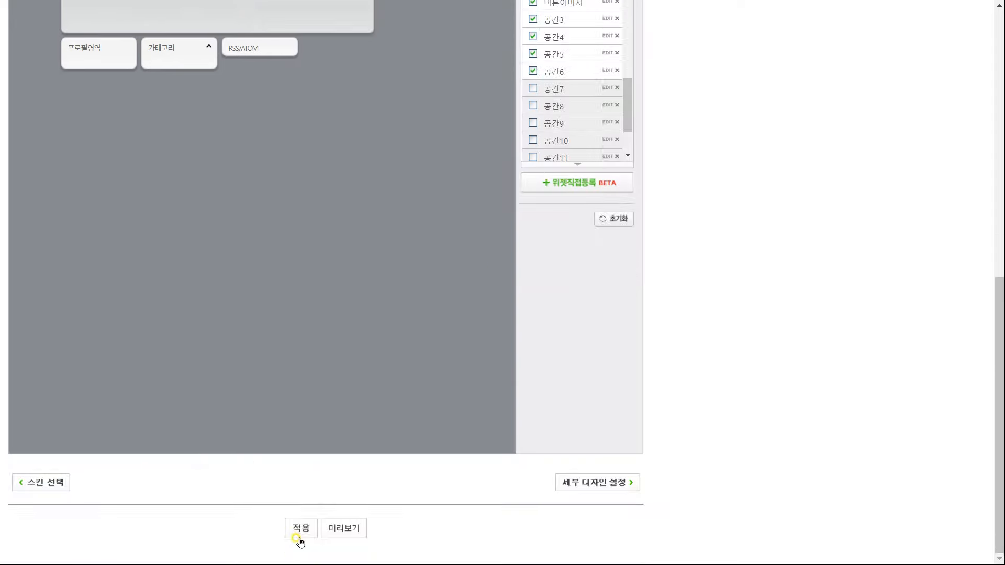
pyautogui.click(301, 528)
pyautogui.click(571, 61)
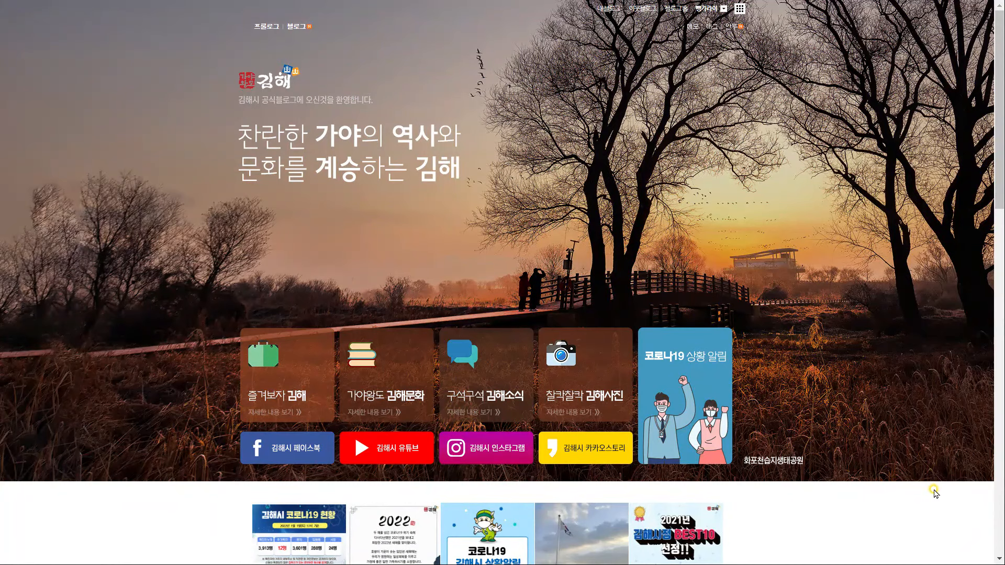
# Paste the blog screenshot and crop its bottom off to a 921 px height
pyautogui.hotkey('alt', 'Tab')
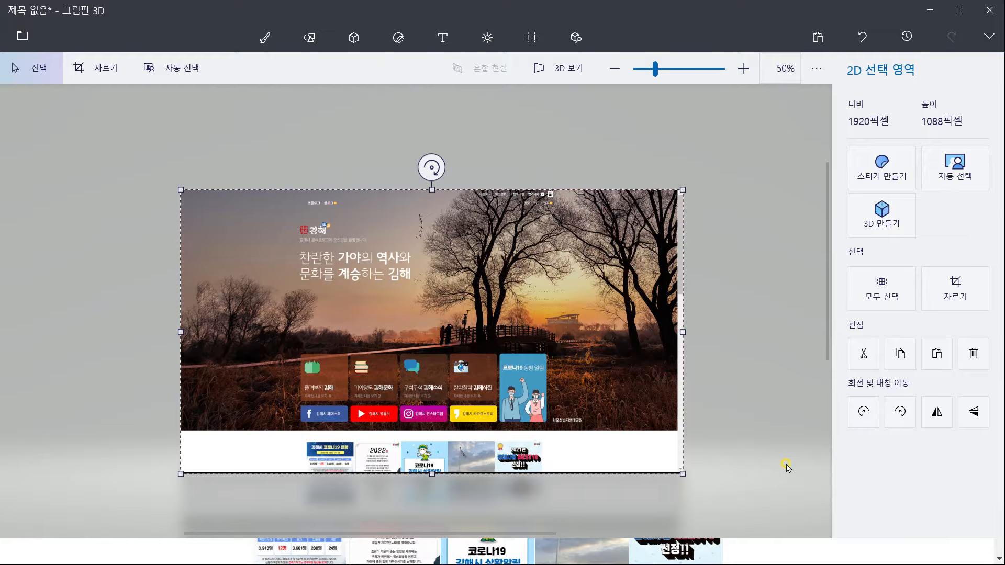
pyautogui.hotkey('ctrl', 'shift', 'x')
pyautogui.moveTo(448, 503); pyautogui.dragTo(460, 436)
pyautogui.scroll(5, 451, 445)
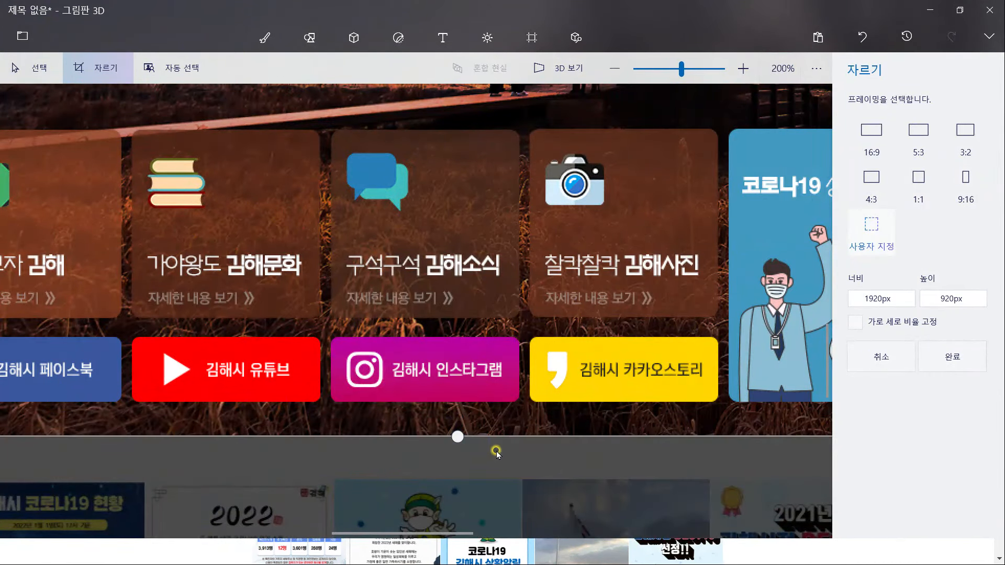
pyautogui.scroll(5, 492, 448)
pyautogui.moveTo(379, 413); pyautogui.dragTo(383, 417)
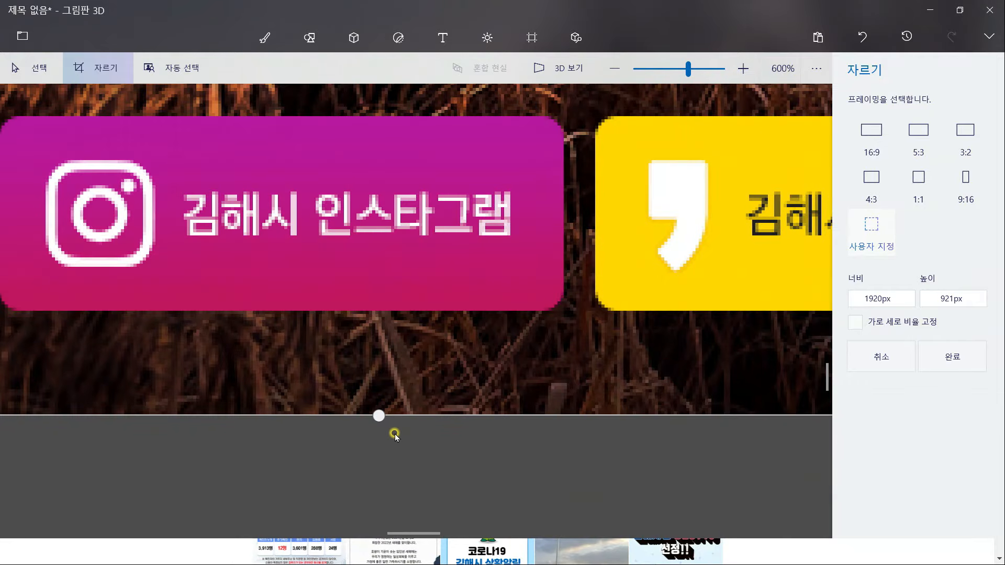
pyautogui.scroll(-6, 394, 437)
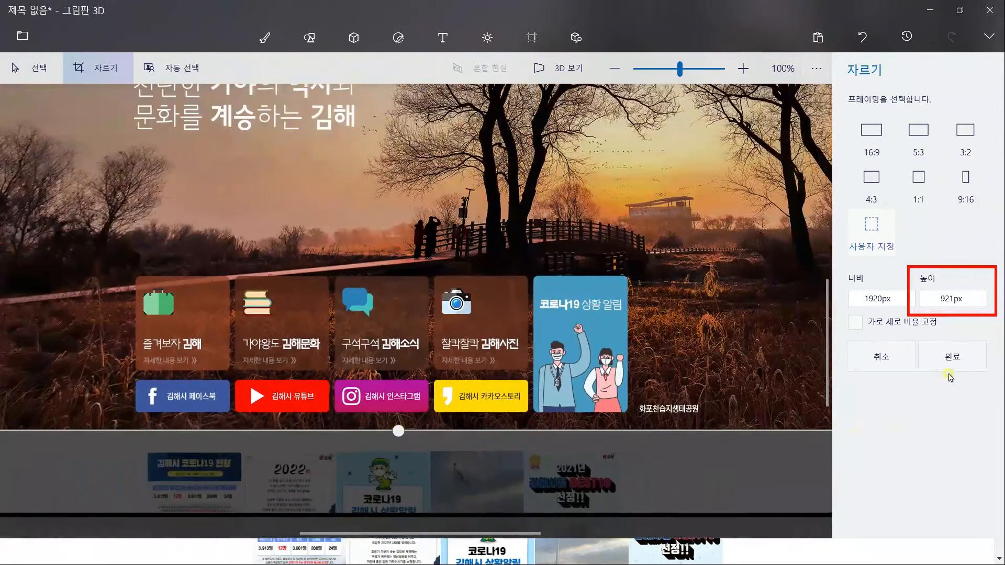
pyautogui.click(958, 364)
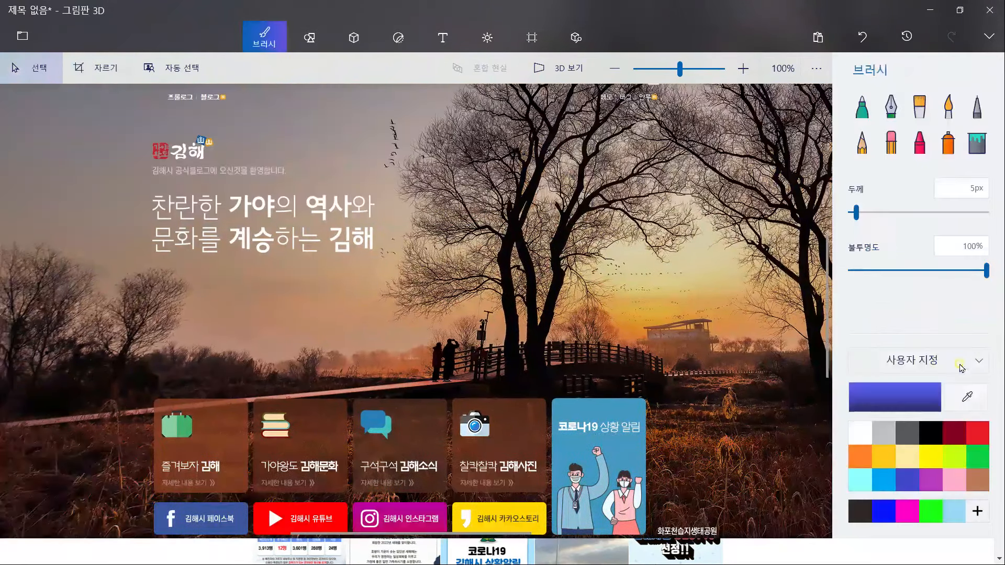
# Measure one menu column at 75 × 263 px, then select the whole cropped image
pyautogui.scroll(2, 269, 175)
pyautogui.moveTo(274, 178); pyautogui.dragTo(353, 454)
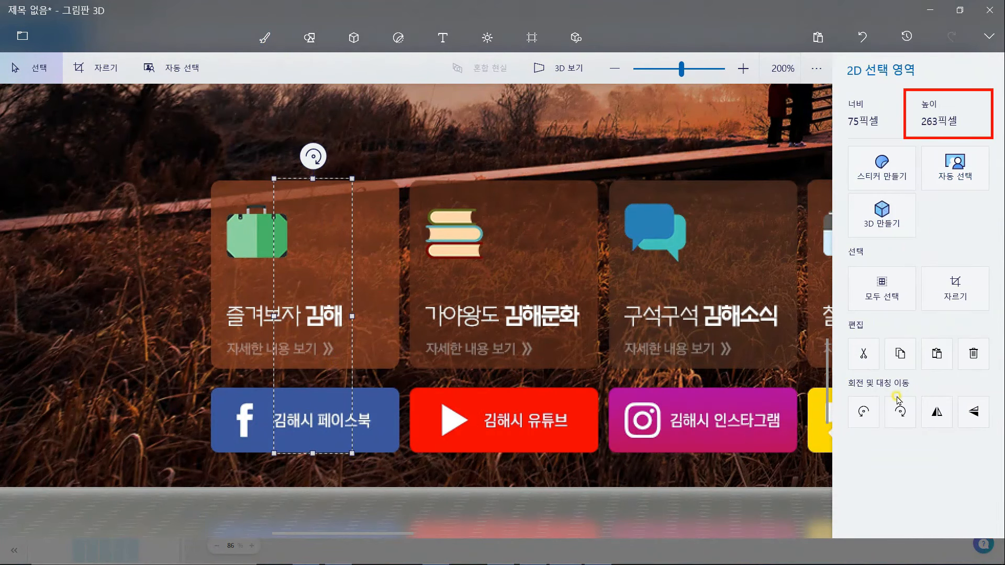
pyautogui.click(741, 504)
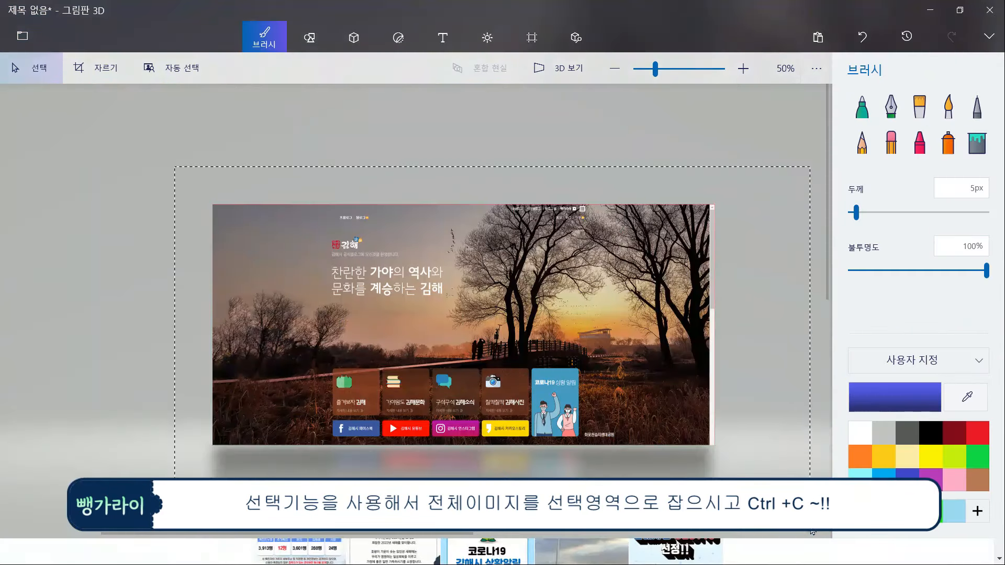
pyautogui.hotkey('ctrl', 'a')
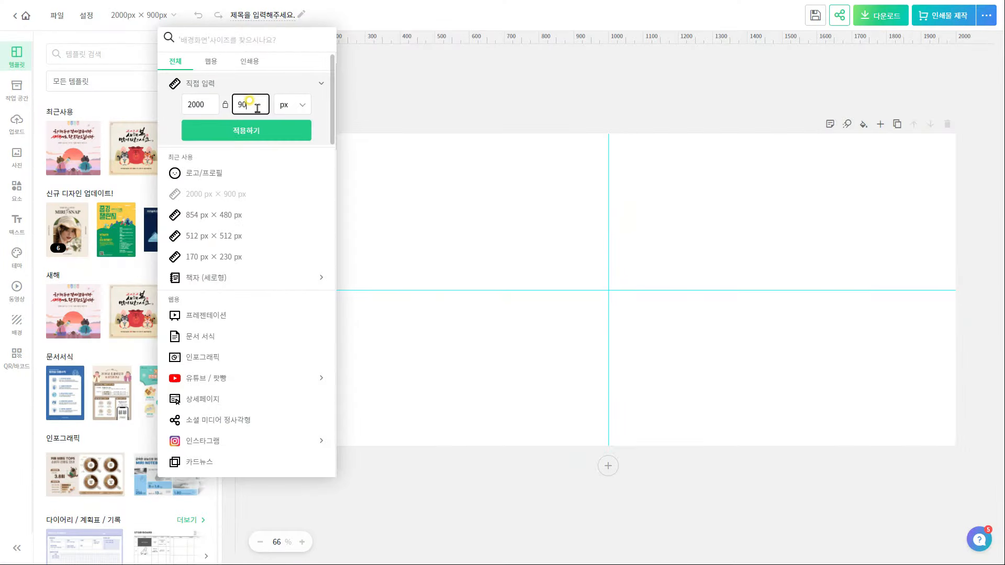
# Set the page to 2000 × 920 px and stretch the pasted screenshot to fill it
pyautogui.press('BackSpace')
pyautogui.write('20')
pyautogui.click(260, 132)
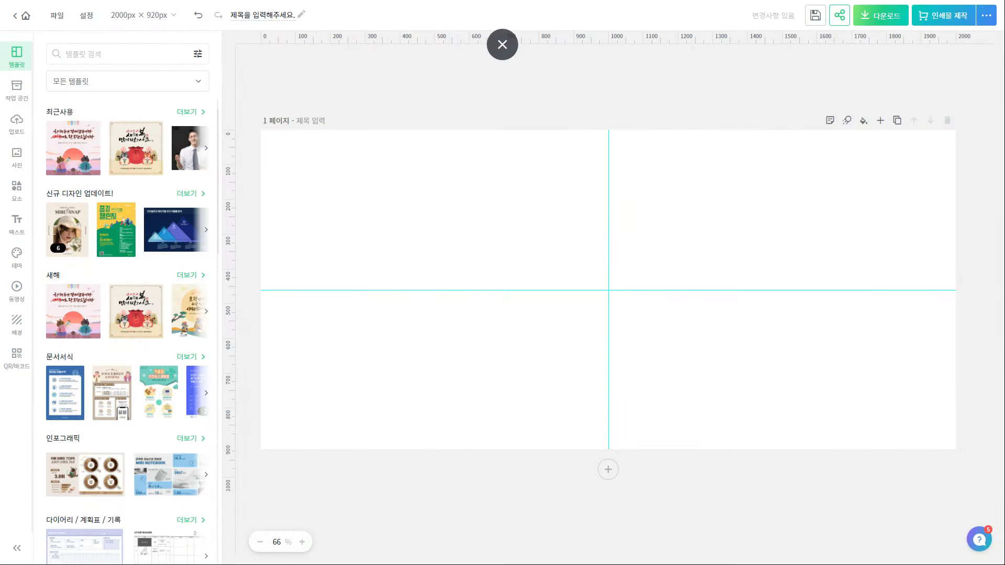
pyautogui.hotkey('ctrl', 'v')
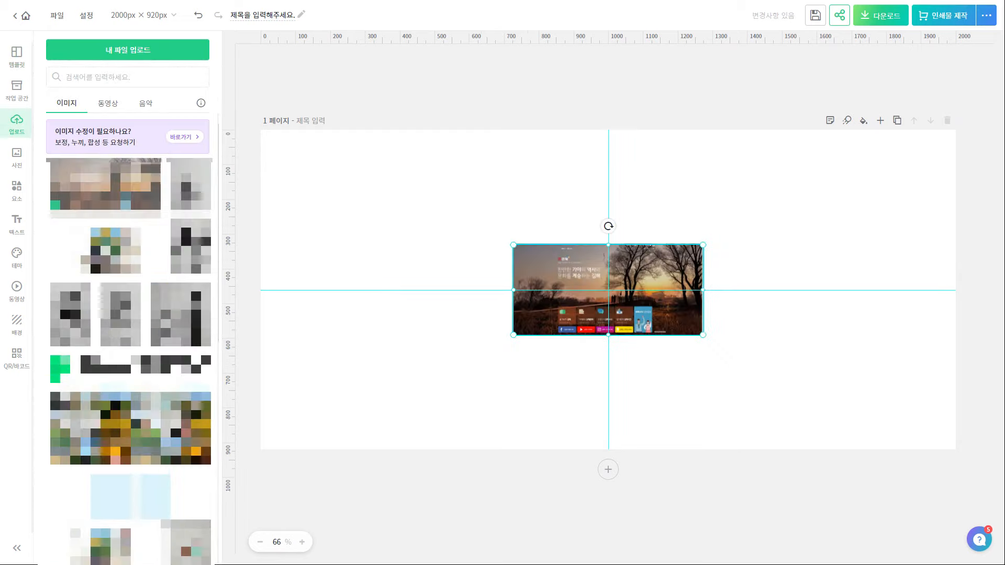
pyautogui.moveTo(512, 243); pyautogui.dragTo(301, 118)
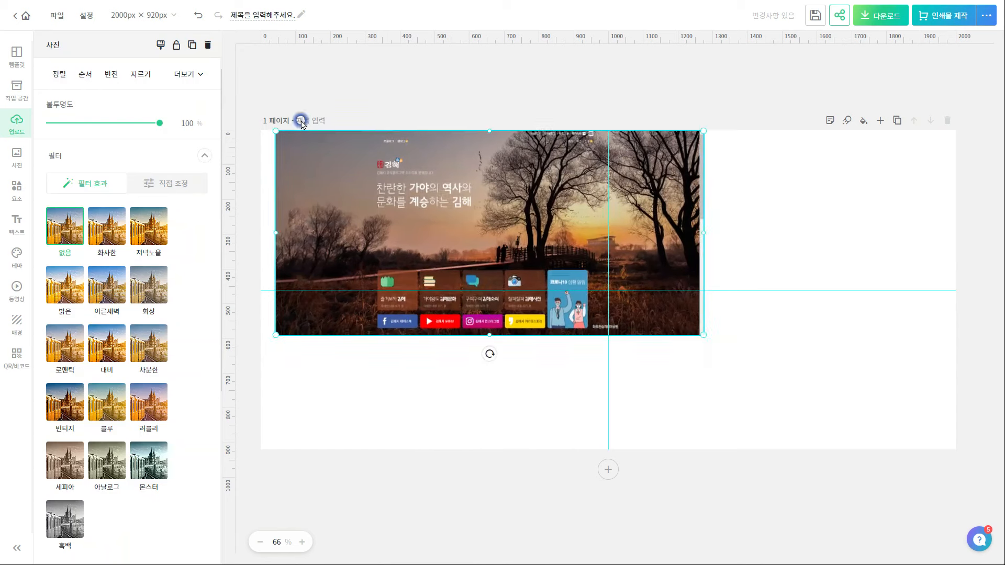
pyautogui.moveTo(703, 335); pyautogui.dragTo(941, 449)
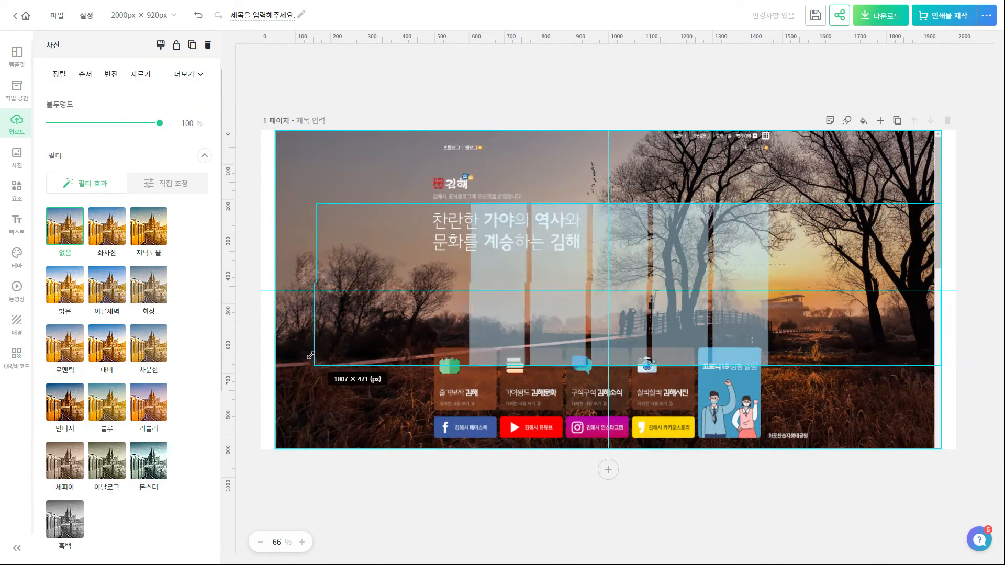
# Extend the translucent overlay to the page edges, fade the screenshot, and group both images
pyautogui.moveTo(315, 366); pyautogui.dragTo(276, 376)
pyautogui.moveTo(606, 377); pyautogui.dragTo(607, 450)
pyautogui.click(359, 156)
pyautogui.moveTo(159, 124); pyautogui.dragTo(110, 126)
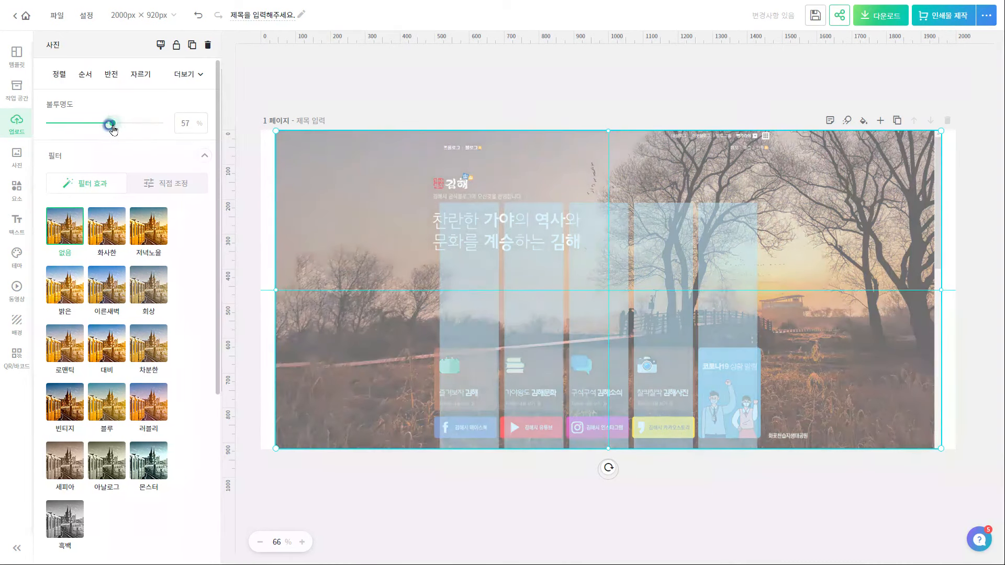
pyautogui.click(389, 256)
pyautogui.keyDown('shift'); pyautogui.click(384, 175); pyautogui.keyUp('shift')
pyautogui.click(153, 194)
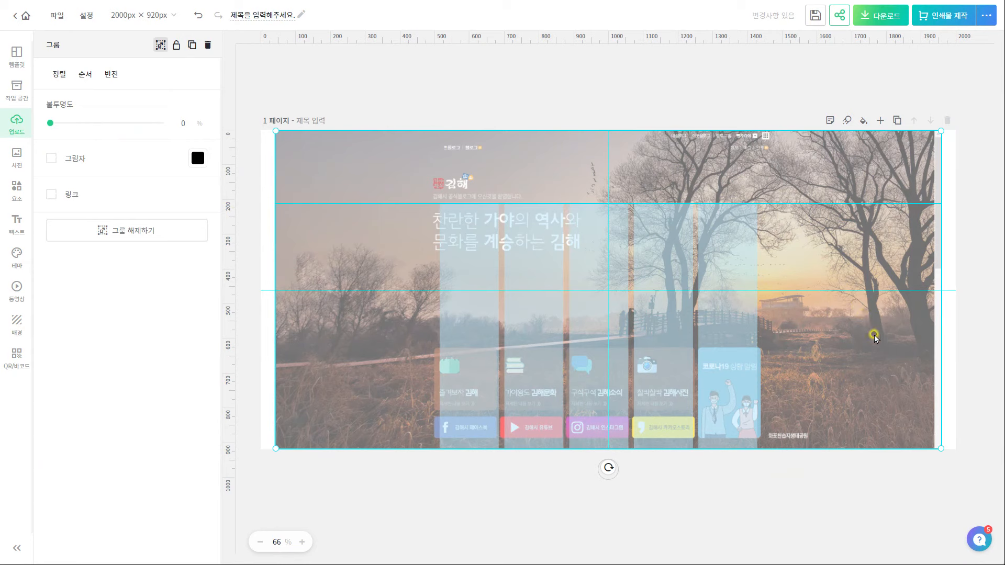
pyautogui.press('Right')
pyautogui.press('Right')
pyautogui.press('Right')
pyautogui.press('Right')
pyautogui.press('Right')
pyautogui.press('Right')
pyautogui.press('Right')
pyautogui.press('Right')
pyautogui.press('Right')
pyautogui.press('Right')
pyautogui.press('Right')
pyautogui.press('Right')
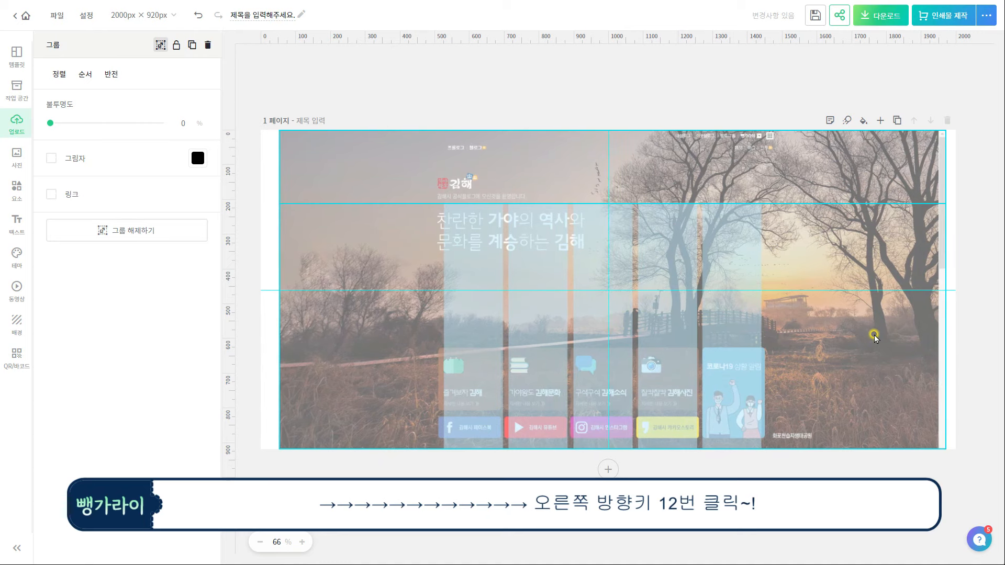
pyautogui.rightClick(883, 356)
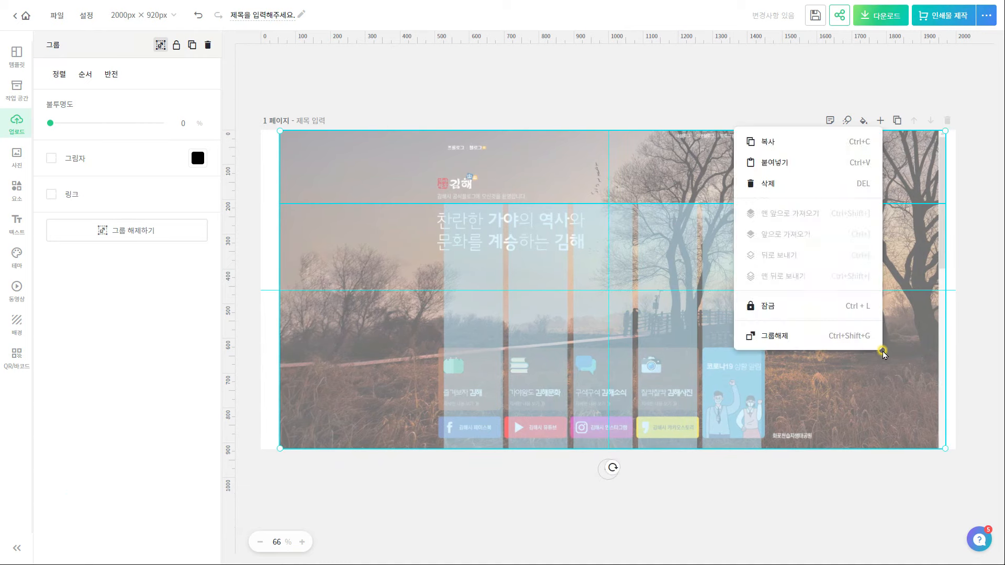
# Lock the image group and type the 디자인1–4 labels with tighter line spacing
pyautogui.click(831, 312)
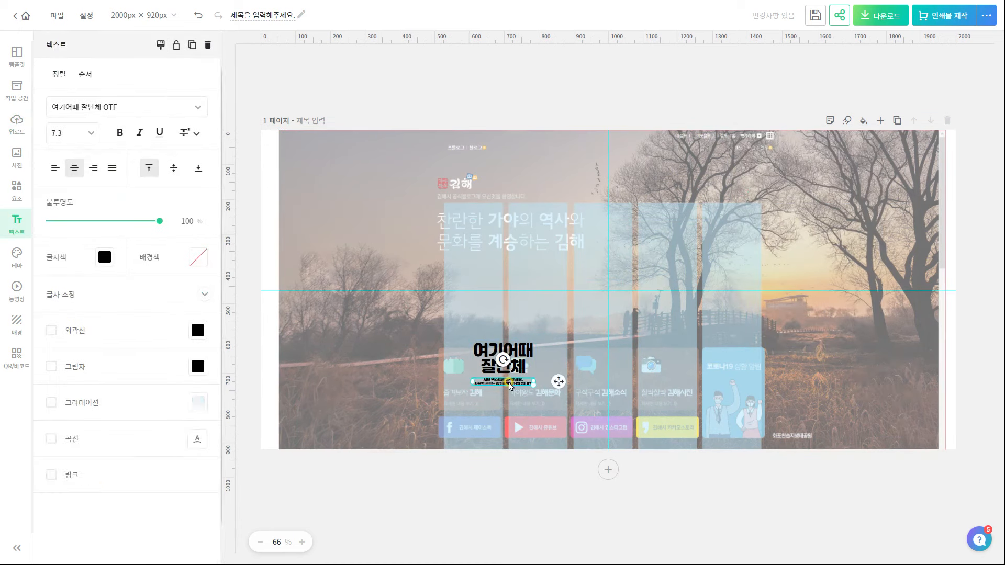
pyautogui.write('elwk')
pyautogui.click(59, 168)
pyautogui.write('인3    디자인4')
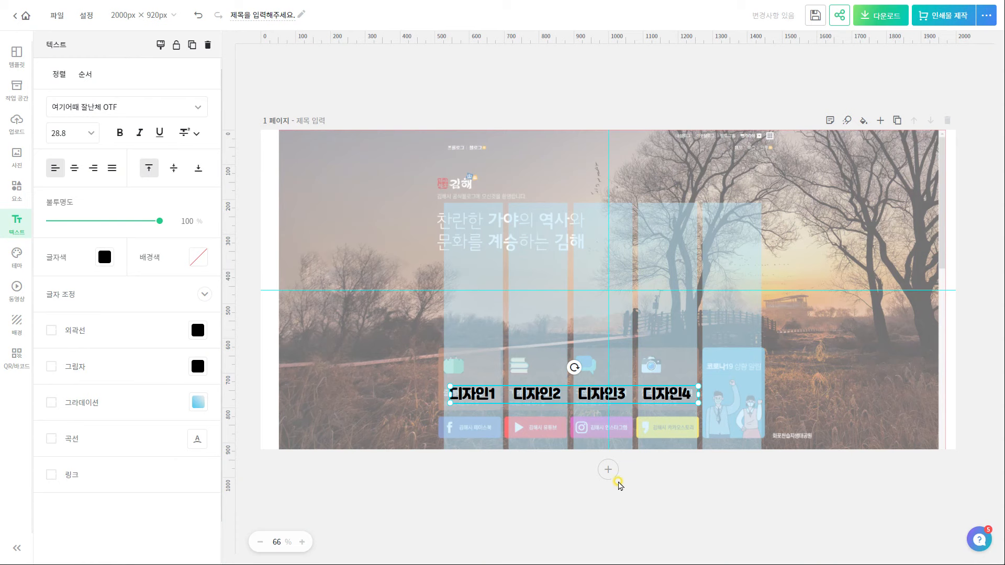
pyautogui.click(205, 294)
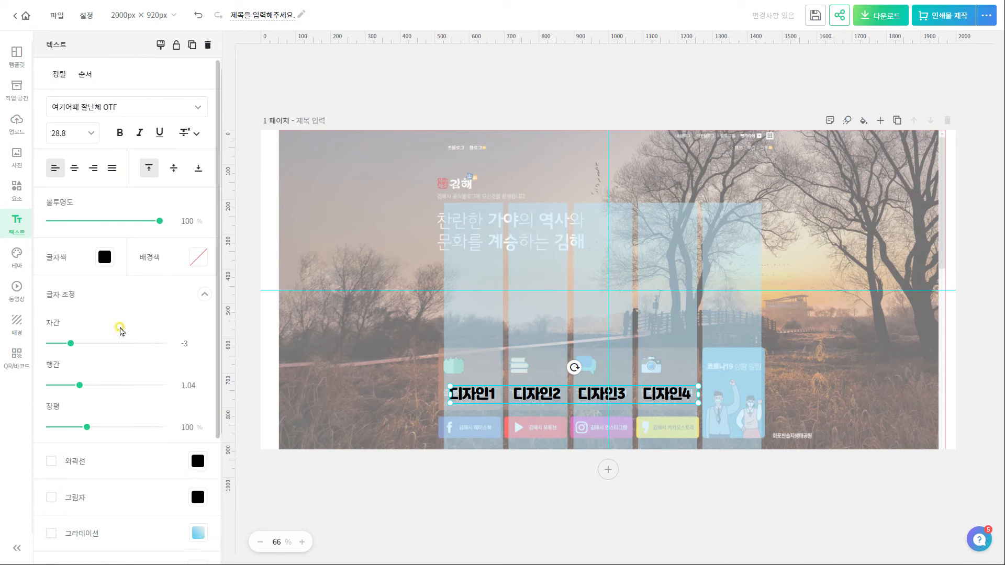
pyautogui.moveTo(78, 384); pyautogui.dragTo(72, 382)
# Search illustrations for 디자인 and place a person illustration above 디자인1
pyautogui.click(16, 191)
pyautogui.click(124, 81)
pyautogui.click(124, 54)
pyautogui.write('디자인')
pyautogui.press('Return')
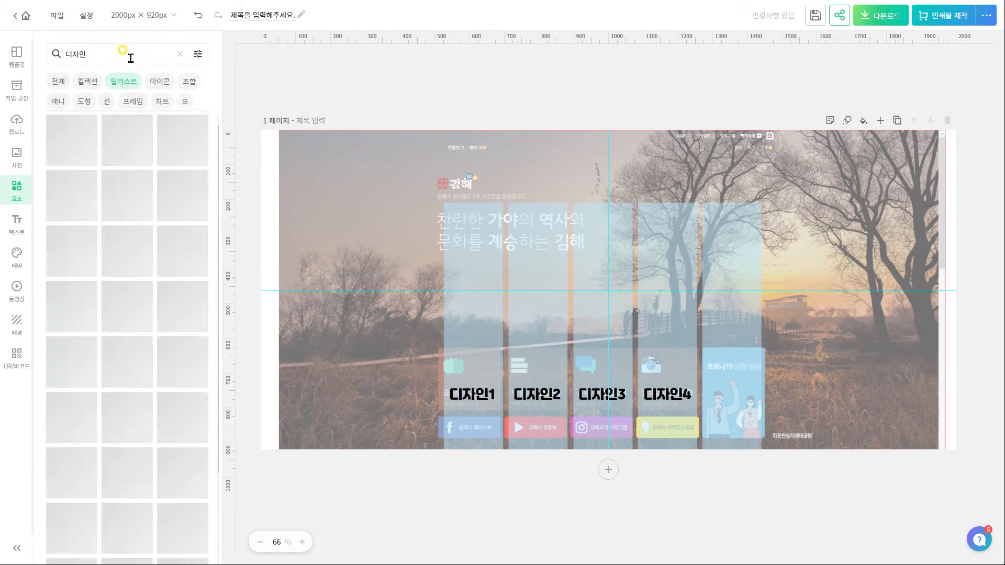
pyautogui.click(71, 141)
pyautogui.press('Delete')
pyautogui.click(183, 195)
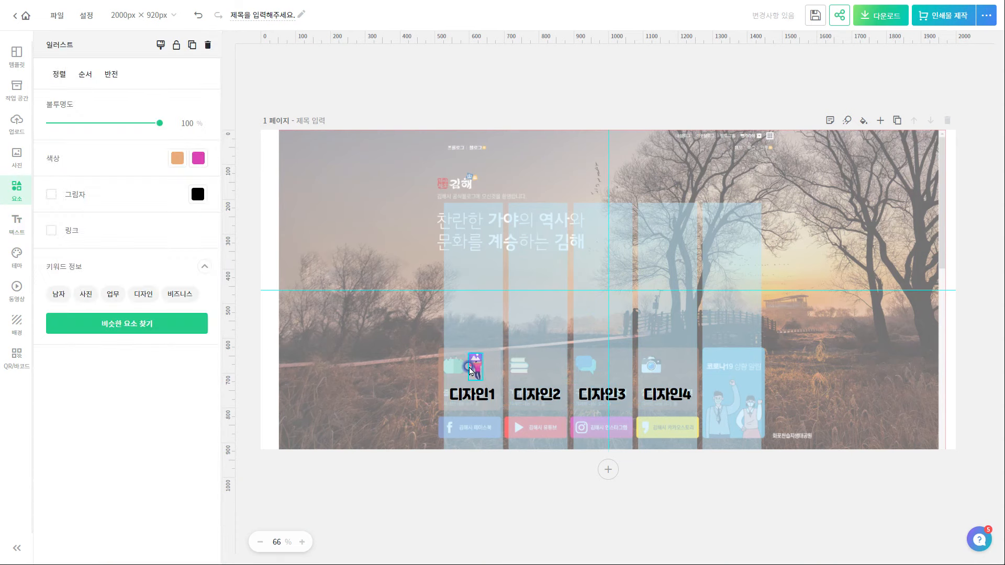
pyautogui.moveTo(470, 372); pyautogui.dragTo(452, 372)
pyautogui.press('Escape')
# Add monitor, ruler-and-pencil and monitor illustrations above 디자인2, 디자인3 and 디자인4
pyautogui.click(128, 251)
pyautogui.moveTo(574, 297); pyautogui.dragTo(542, 356)
pyautogui.press('Escape')
pyautogui.click(72, 195)
pyautogui.moveTo(683, 217)
pyautogui.mouseDown()
pyautogui.moveTo(603, 360)
pyautogui.moveTo(588, 368)
pyautogui.mouseUp()
pyautogui.press('Escape')
pyautogui.moveTo(68, 360); pyautogui.dragTo(652, 368)
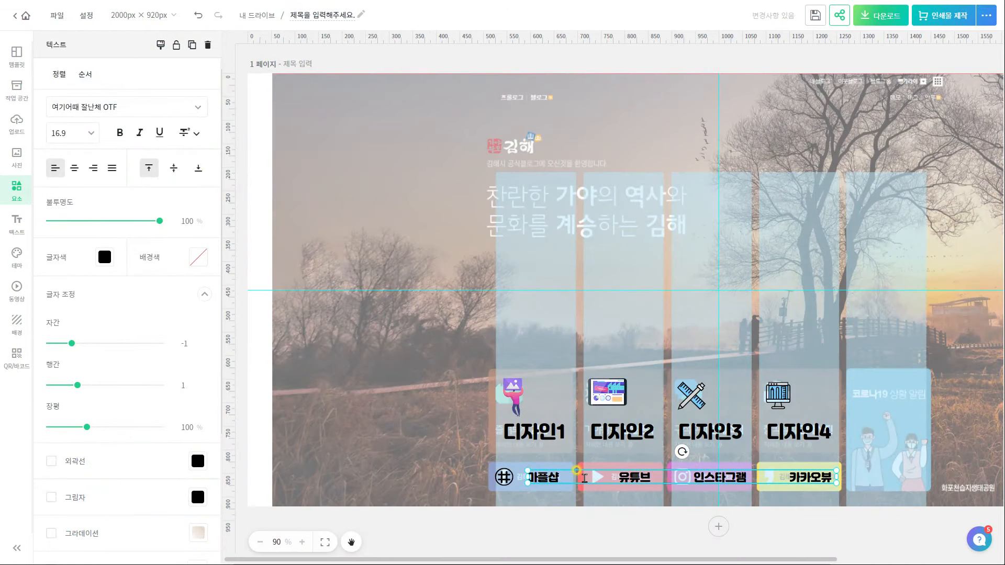
pyautogui.press('Escape')
# Check the YouTube and Instagram icons and make the 디자인 label text white
pyautogui.click(579, 498)
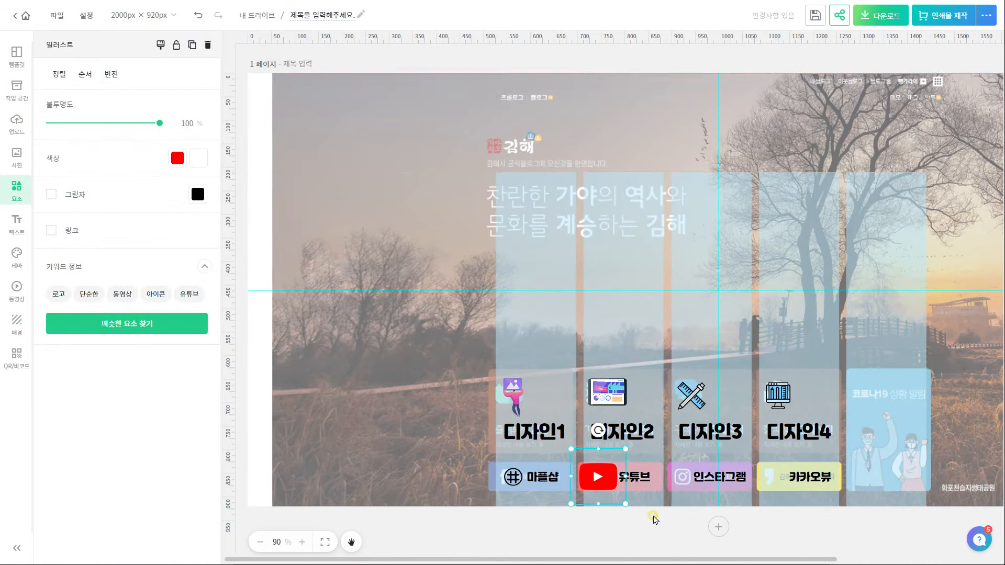
pyautogui.press('Escape')
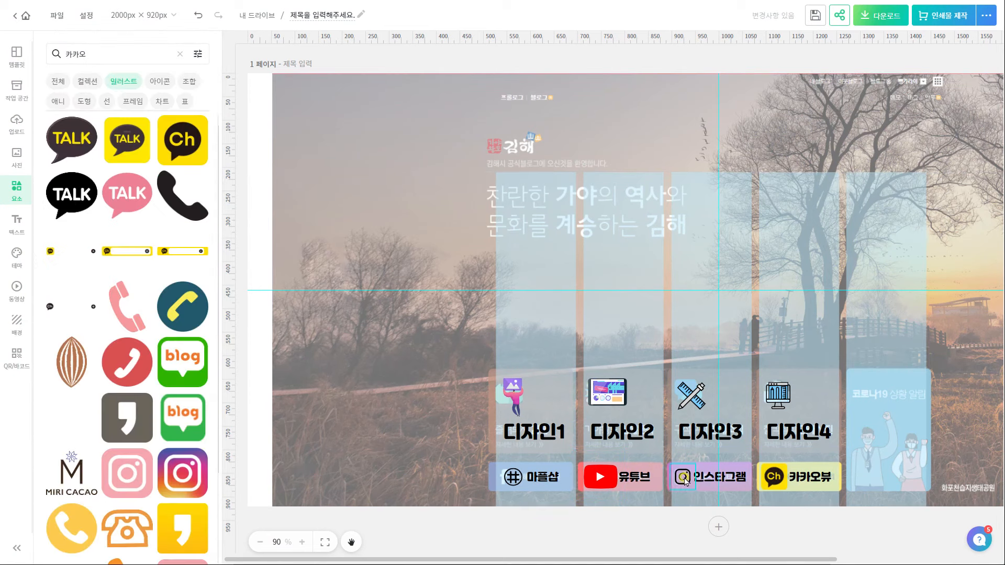
pyautogui.click(683, 477)
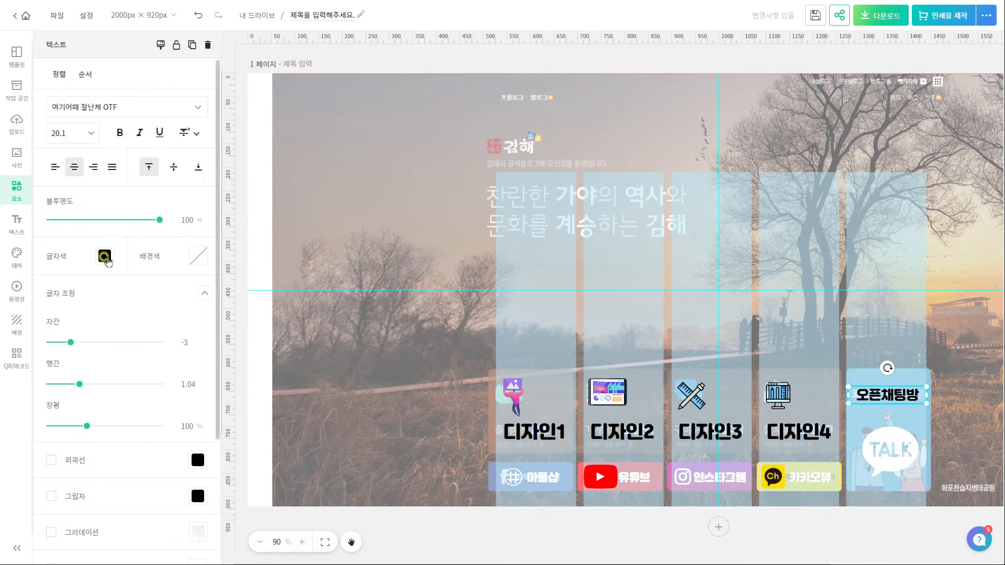
pyautogui.click(107, 258)
pyautogui.click(534, 431)
pyautogui.keyDown('shift'); pyautogui.click(799, 432); pyautogui.keyUp('shift')
# Shape a grey rounded-rectangle card behind 디자인1 and place a copy behind 디자인2
pyautogui.click(105, 256)
pyautogui.click(72, 360)
pyautogui.moveTo(719, 159); pyautogui.dragTo(719, 290)
pyautogui.moveTo(719, 354); pyautogui.dragTo(580, 379)
pyautogui.moveTo(579, 314); pyautogui.dragTo(584, 378)
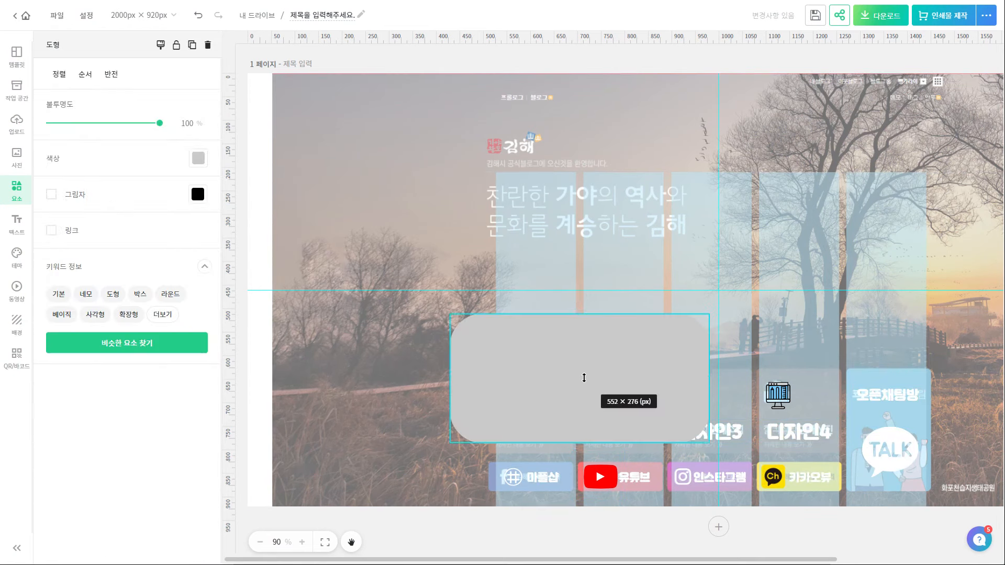
pyautogui.moveTo(710, 379); pyautogui.dragTo(579, 379)
pyautogui.moveTo(451, 314); pyautogui.dragTo(491, 354)
pyautogui.scroll(3, 523, 438)
pyautogui.moveTo(289, 377); pyautogui.dragTo(298, 374)
pyautogui.moveTo(371, 386); pyautogui.dragTo(488, 382)
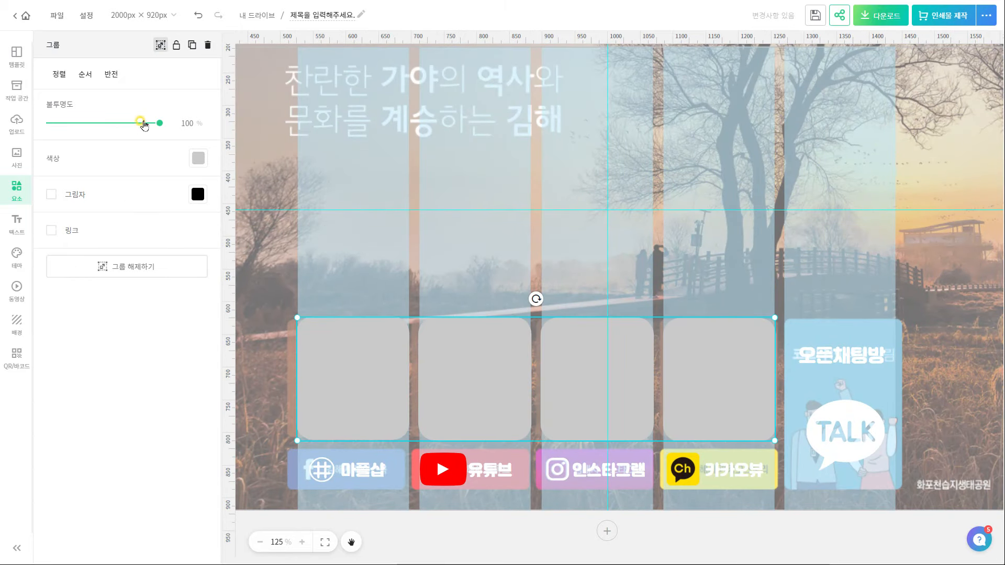
# Set the grey cards to 80% opacity and move them beneath the illustrations
pyautogui.moveTo(142, 124)
pyautogui.mouseDown()
pyautogui.moveTo(126, 124)
pyautogui.moveTo(138, 123)
pyautogui.mouseUp()
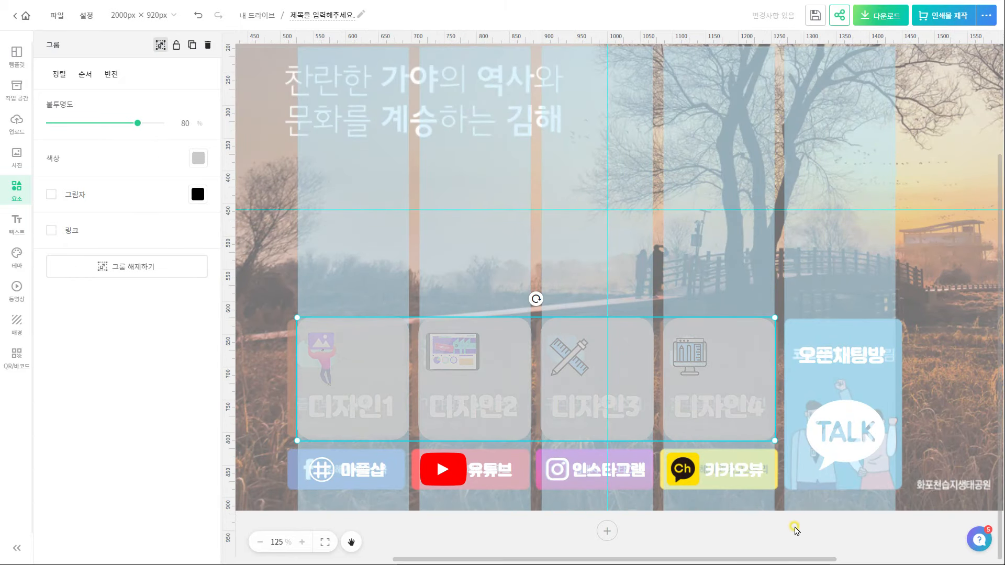
pyautogui.hotkey('alt', 'l')
pyautogui.moveTo(916, 74); pyautogui.dragTo(927, 399)
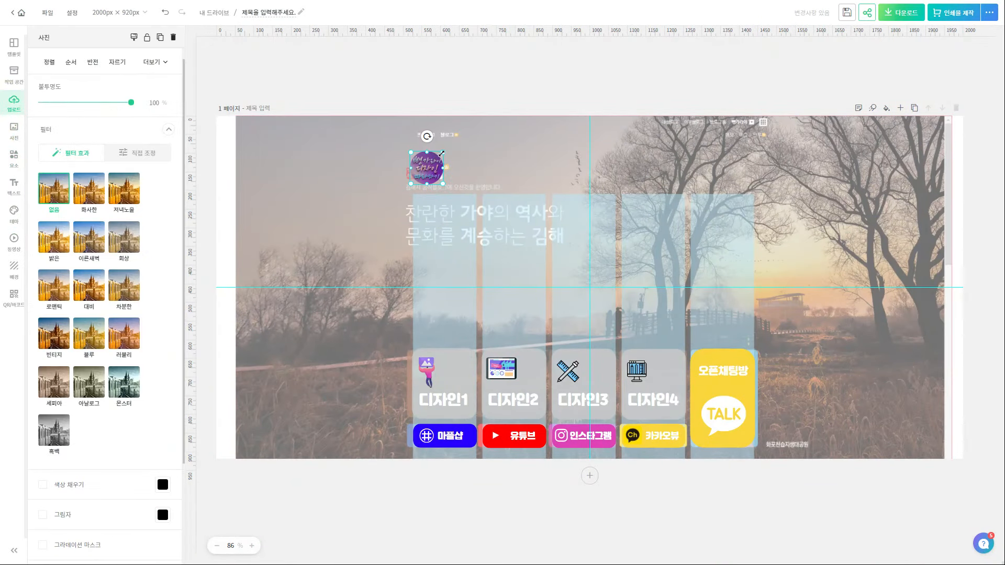
# Shrink the round purple image and make it 80% opaque
pyautogui.moveTo(442, 153); pyautogui.dragTo(435, 159)
pyautogui.moveTo(131, 102); pyautogui.dragTo(106, 103)
pyautogui.click(530, 105)
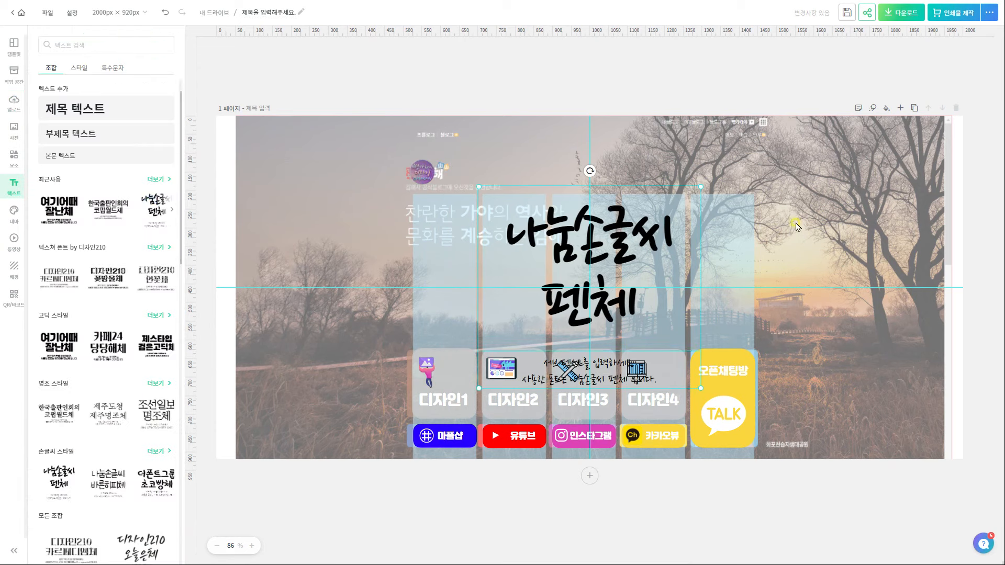
# Retype the new text as '빵가라이의 디자인 따라하기' in white with 0.72 line spacing
pyautogui.moveTo(700, 278); pyautogui.dragTo(695, 277)
pyautogui.doubleClick(608, 234)
pyautogui.write('빵가라이의 디자인 따라하기')
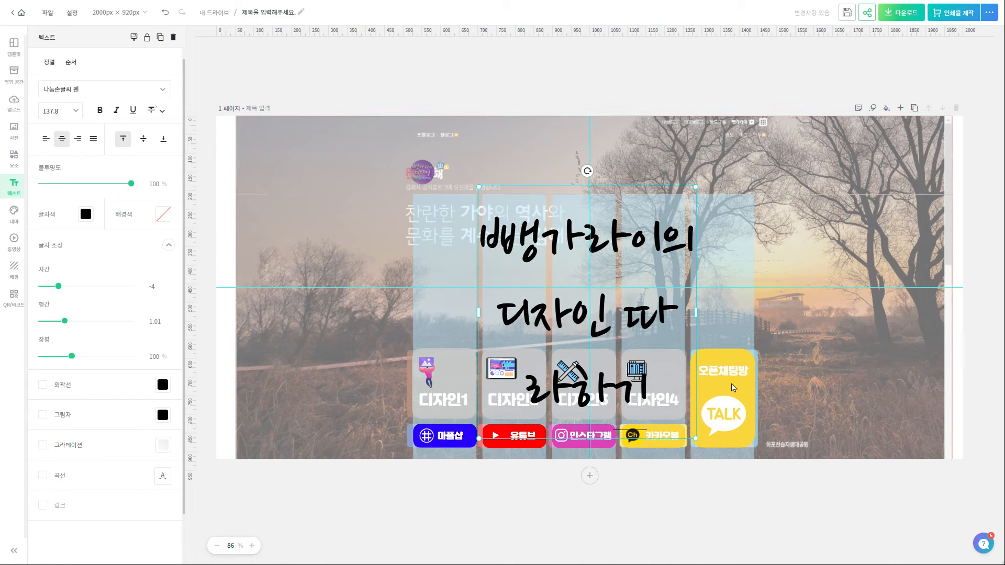
pyautogui.moveTo(64, 321); pyautogui.dragTo(50, 321)
pyautogui.moveTo(746, 314); pyautogui.dragTo(628, 266)
pyautogui.click(86, 214)
pyautogui.click(98, 258)
pyautogui.doubleClick(512, 210)
pyautogui.click(766, 494)
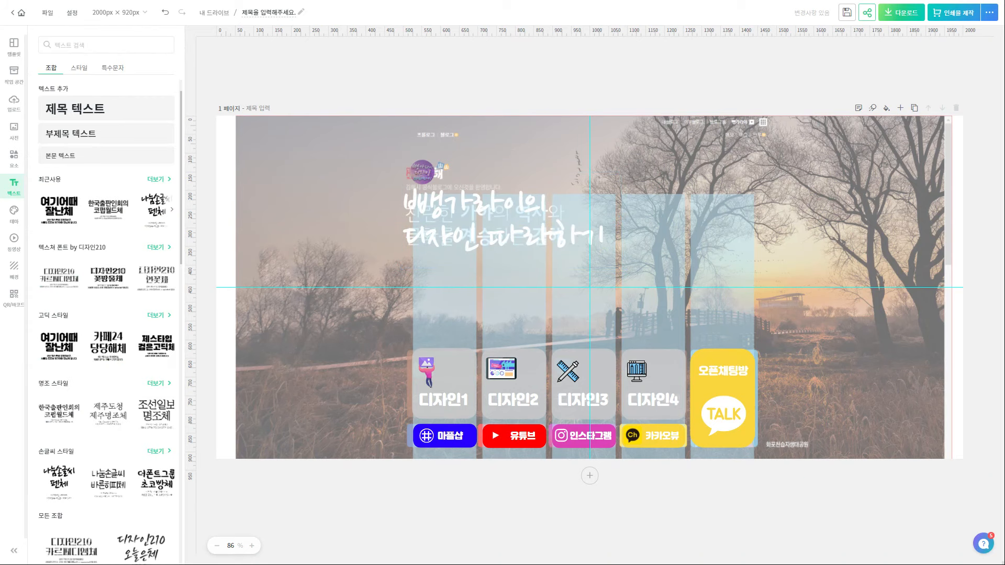
pyautogui.hotkey('ctrl', 'Tab')
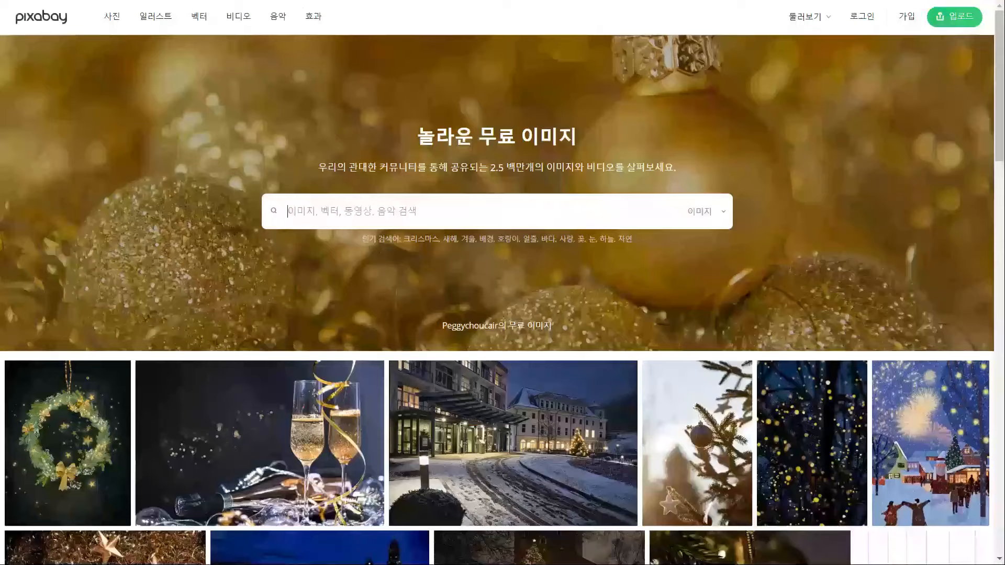
# Search Pixabay for 디자인 and download the modern house photo at 1280×720
pyautogui.click(608, 212)
pyautogui.write('디자인')
pyautogui.press('Return')
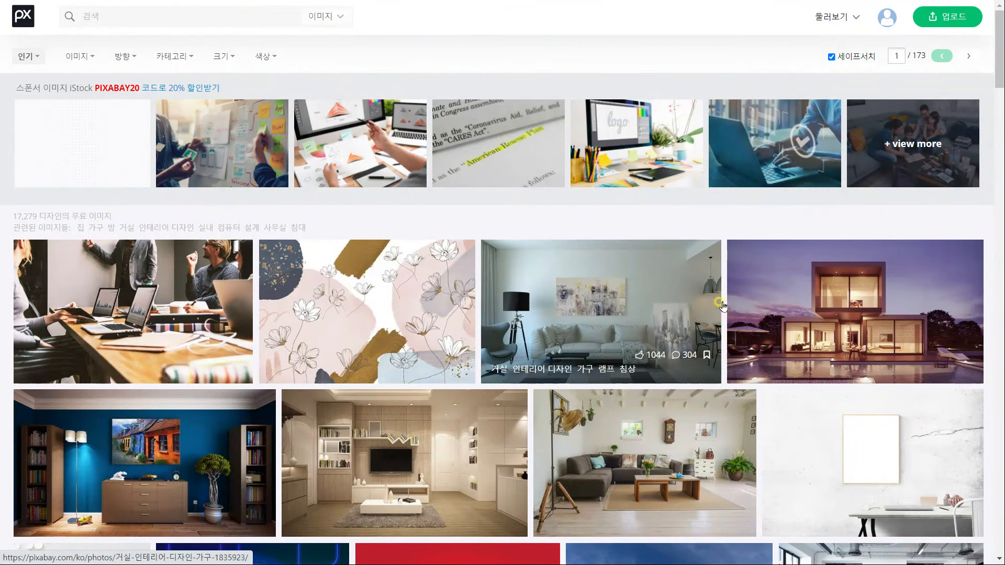
pyautogui.click(838, 320)
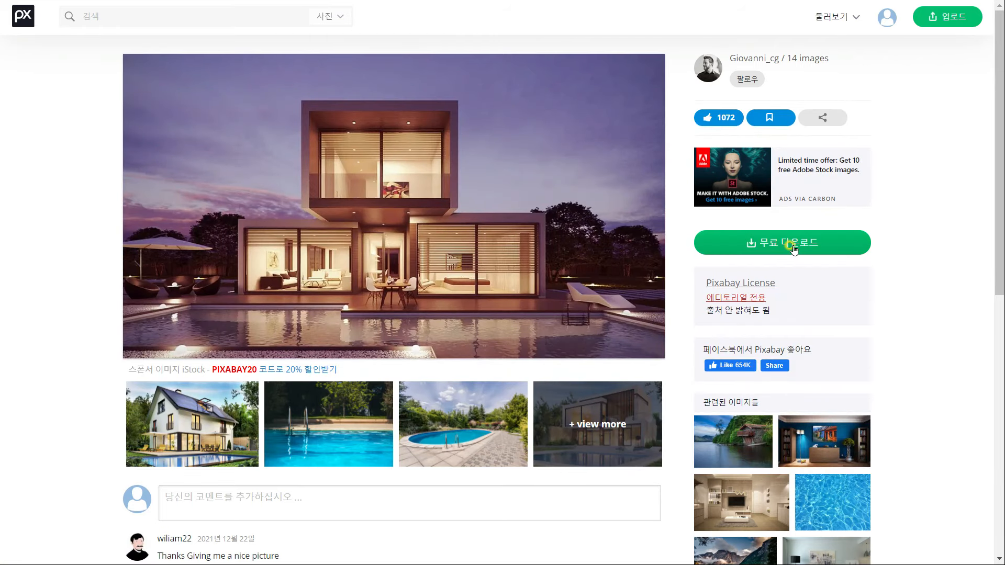
pyautogui.click(793, 248)
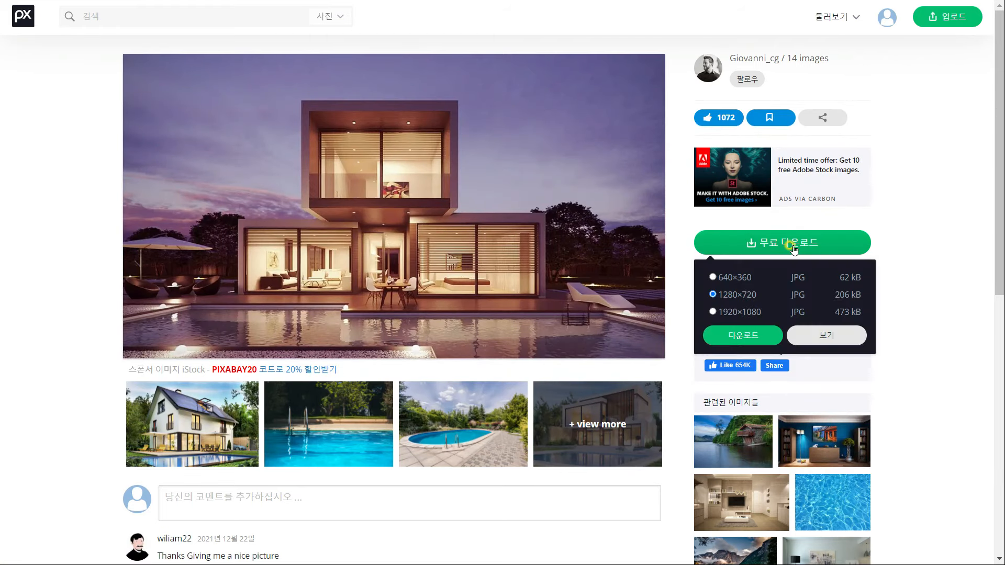
pyautogui.click(744, 335)
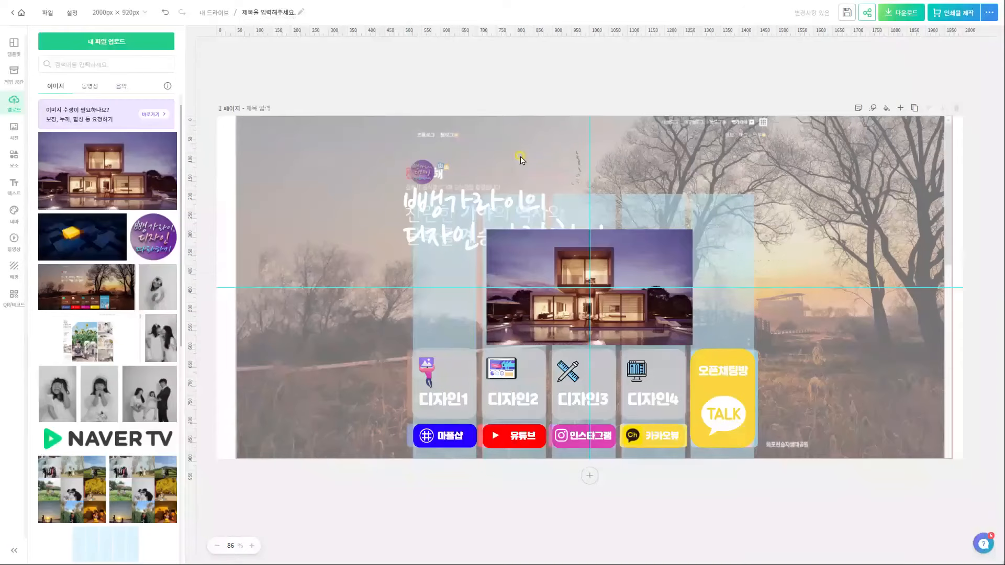
# Enlarge the placed house photo until it fills the banner page
pyautogui.click(676, 246)
pyautogui.moveTo(693, 230); pyautogui.dragTo(970, 124)
pyautogui.moveTo(487, 345); pyautogui.dragTo(218, 456)
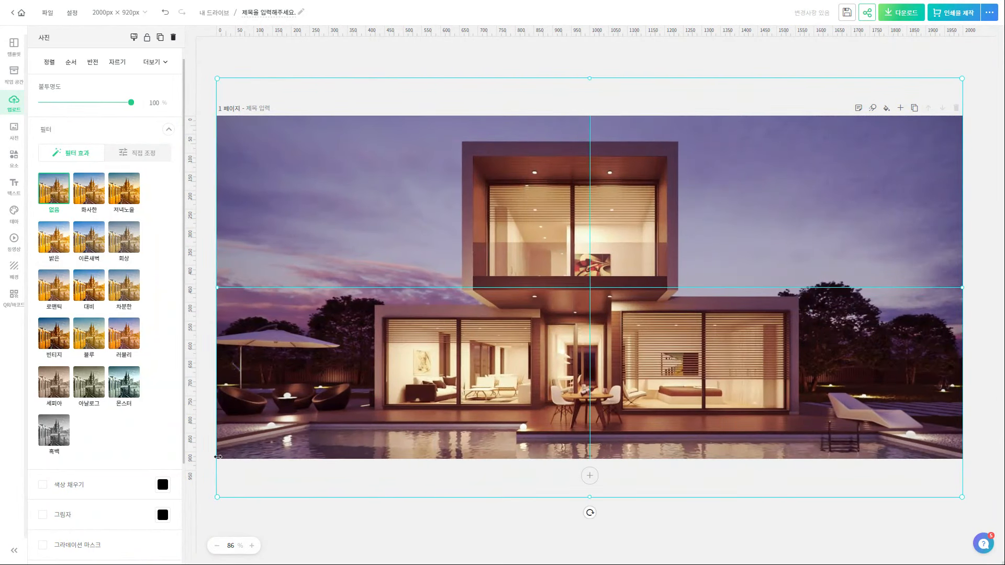
# Move the house photo to the bottom of the layers, behind every other element
pyautogui.click(773, 526)
pyautogui.hotkey('ctrl', 'l')
pyautogui.moveTo(925, 60); pyautogui.dragTo(932, 497)
pyautogui.hotkey('ctrl', 'l')
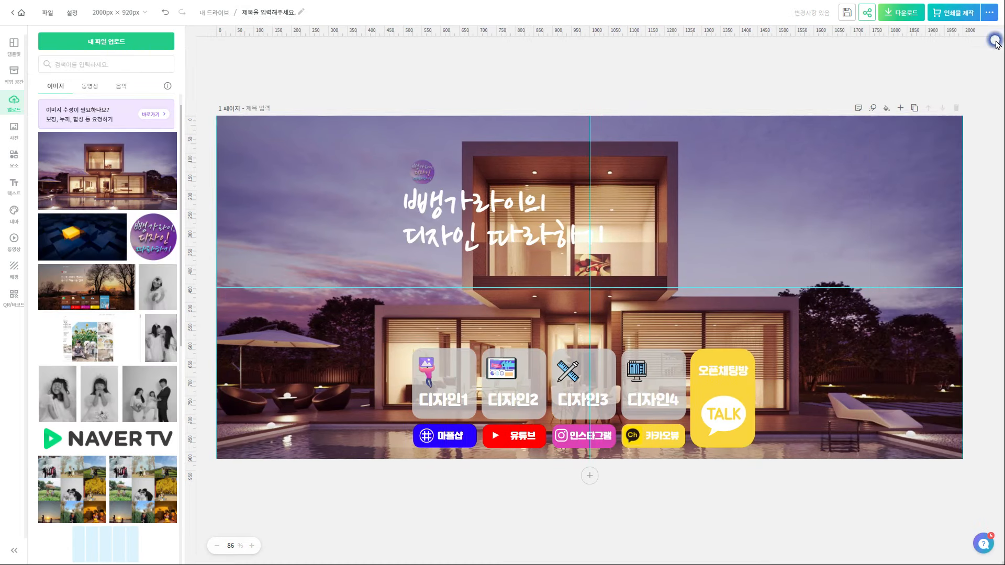
# Give the white title a drop shadow and adjust the shadow's direction
pyautogui.click(501, 241)
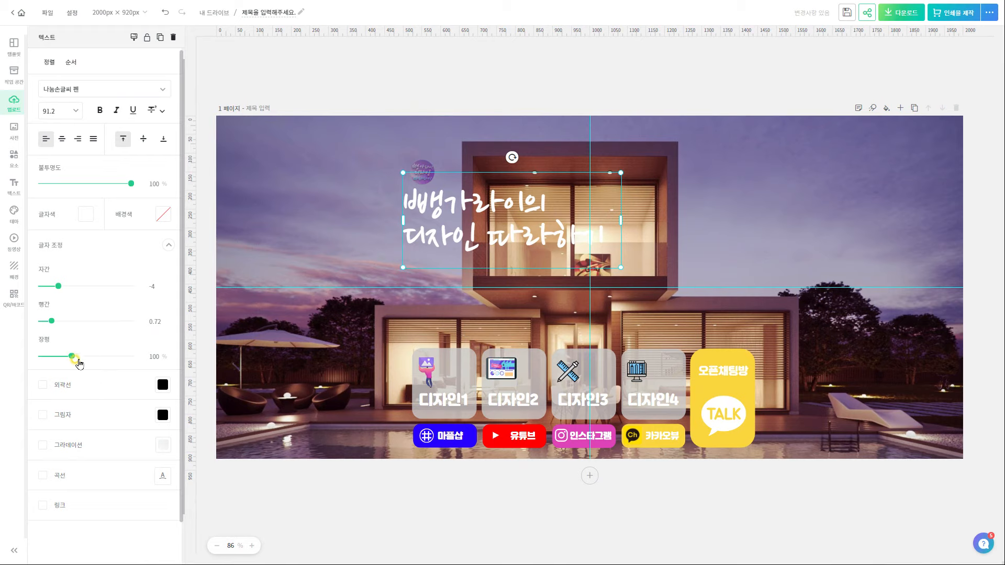
pyautogui.click(42, 416)
pyautogui.moveTo(91, 459); pyautogui.dragTo(74, 496)
pyautogui.scroll(-1, 116, 469)
# Give the title an 11-thick outline in the photo's purple and a dark purple shadow
pyautogui.click(43, 319)
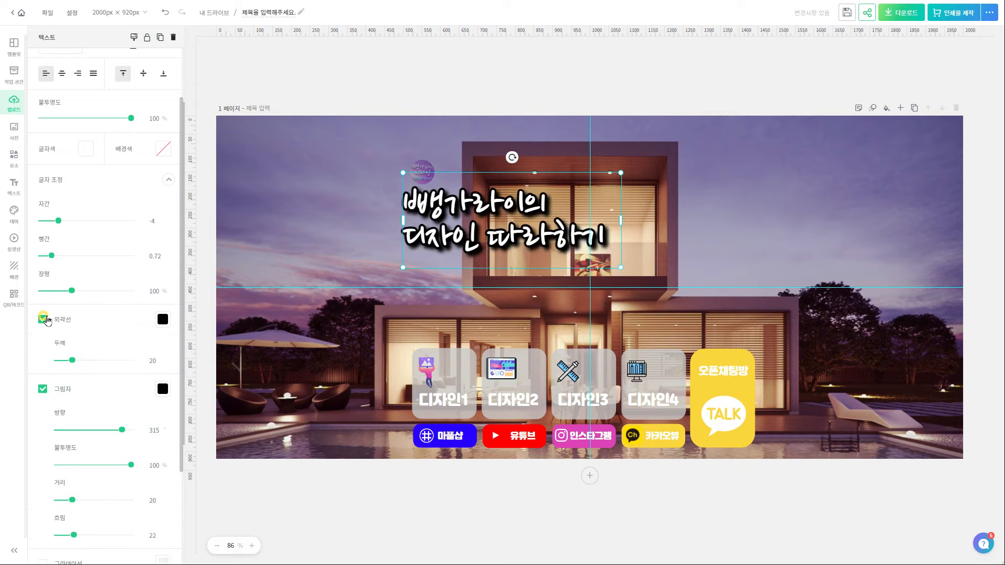
pyautogui.moveTo(72, 360); pyautogui.dragTo(62, 360)
pyautogui.click(516, 508)
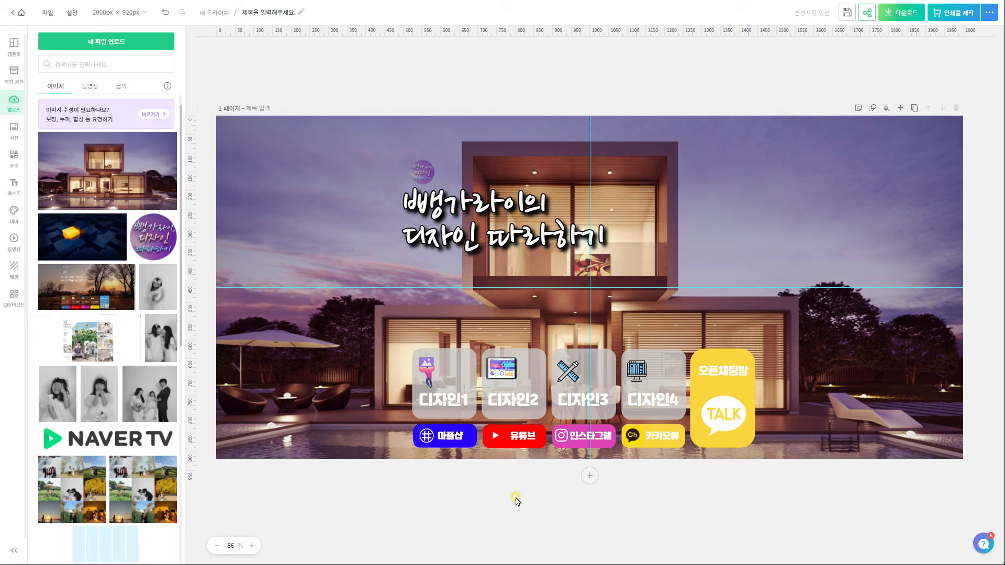
pyautogui.click(445, 210)
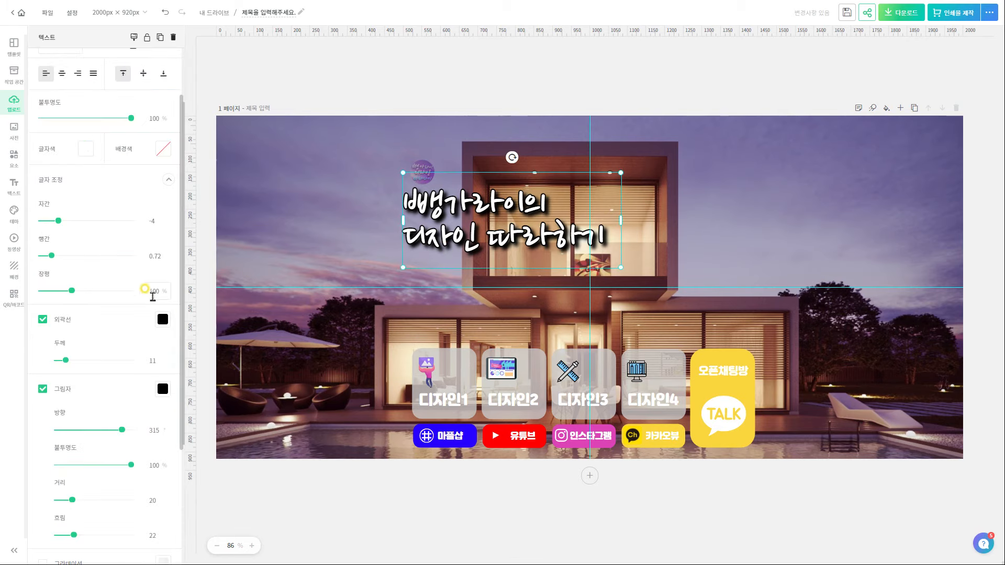
pyautogui.click(161, 319)
pyautogui.click(284, 339)
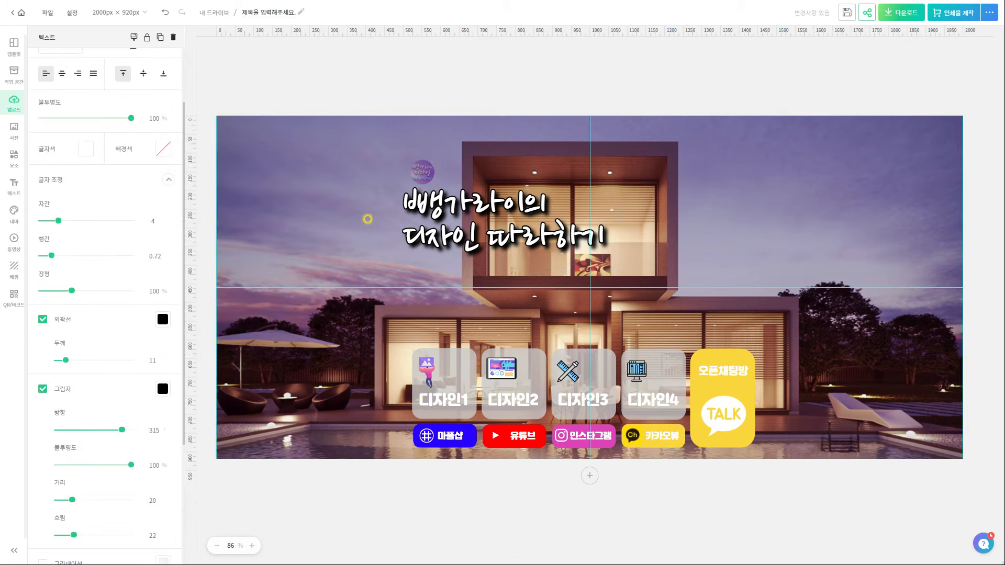
pyautogui.click(400, 197)
pyautogui.click(162, 388)
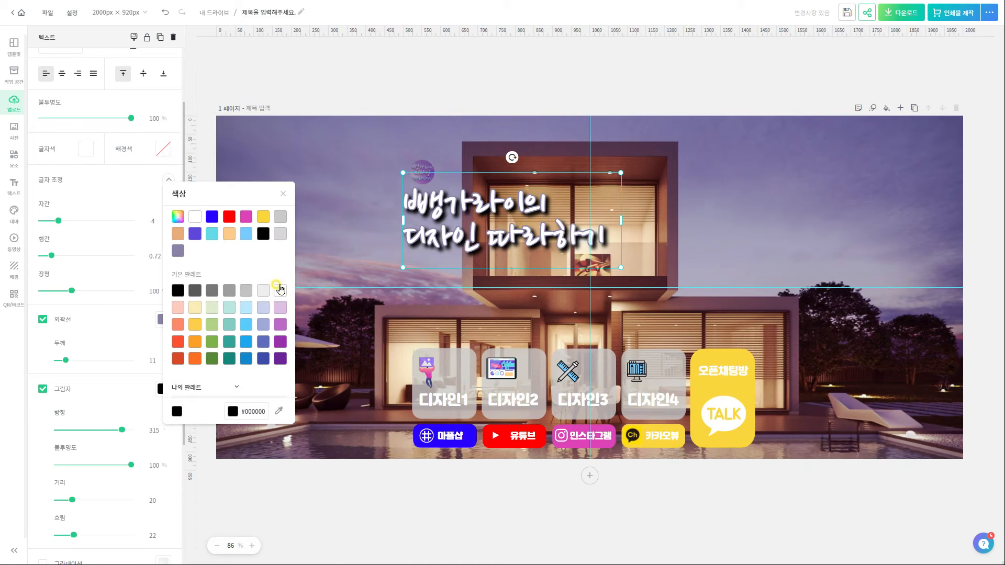
pyautogui.click(283, 411)
pyautogui.click(466, 181)
pyautogui.click(498, 522)
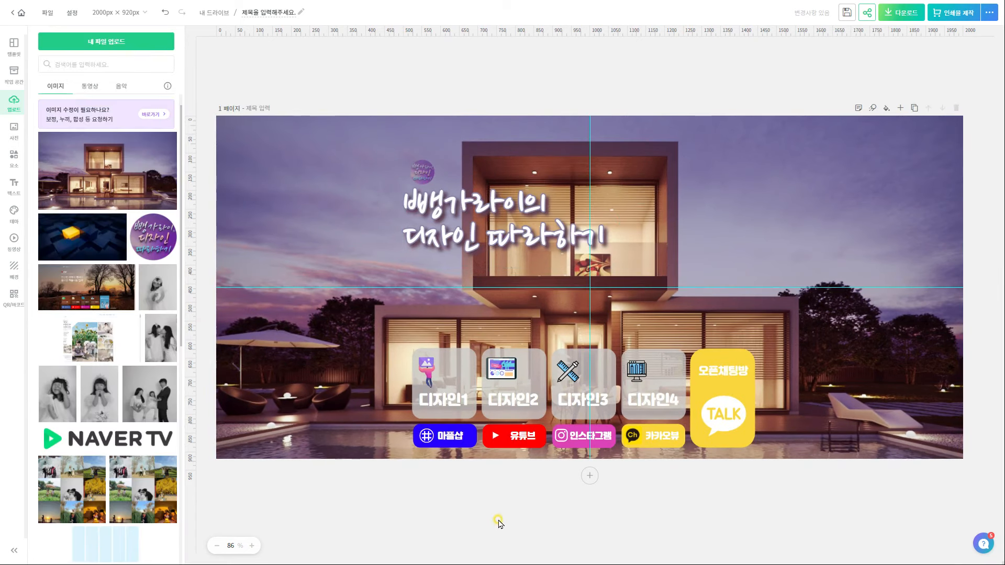
# Make the TALK bubble dark purple and tint the 디자인1 and 디자인2 cards beige and tan
pyautogui.click(196, 210)
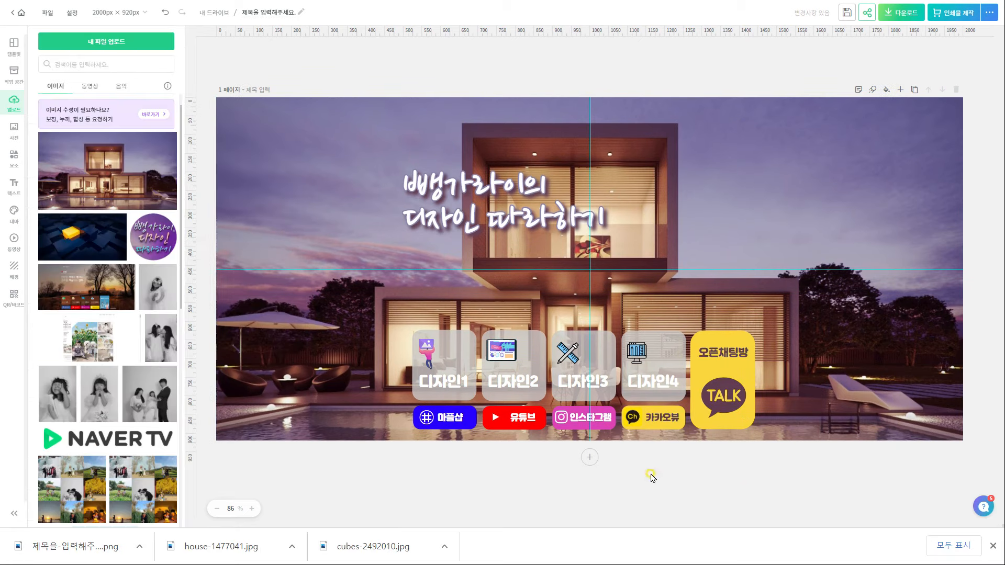
pyautogui.click(460, 336)
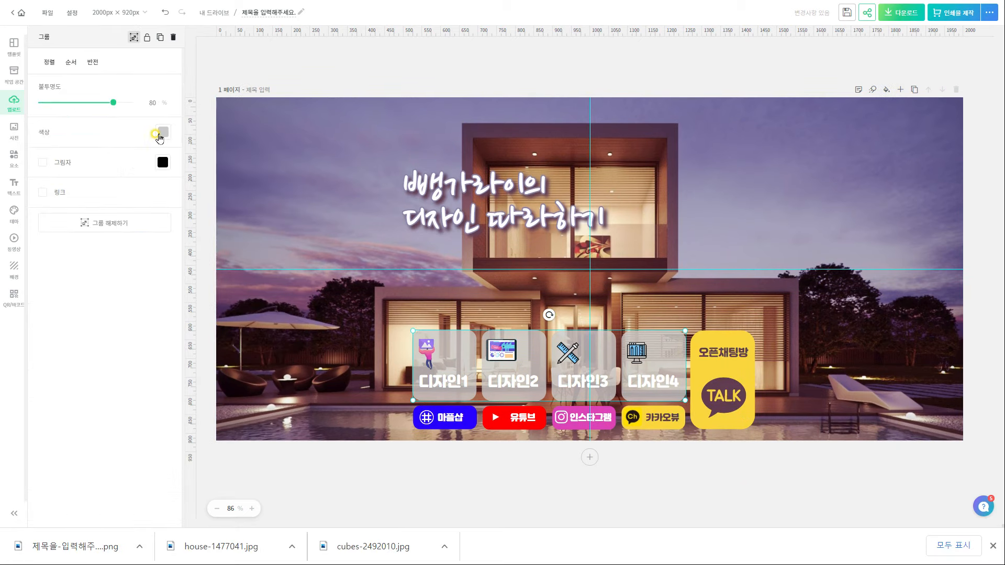
pyautogui.click(165, 135)
pyautogui.click(279, 370)
pyautogui.click(406, 352)
pyautogui.click(537, 363)
pyautogui.click(159, 133)
pyautogui.click(280, 369)
pyautogui.click(511, 336)
# Tint the 디자인3 and 디자인4 cards tan using colours sampled from the photo
pyautogui.click(602, 361)
pyautogui.click(159, 133)
pyautogui.click(282, 369)
pyautogui.click(651, 329)
pyautogui.click(671, 368)
pyautogui.click(160, 134)
pyautogui.click(280, 370)
pyautogui.click(626, 367)
pyautogui.click(583, 491)
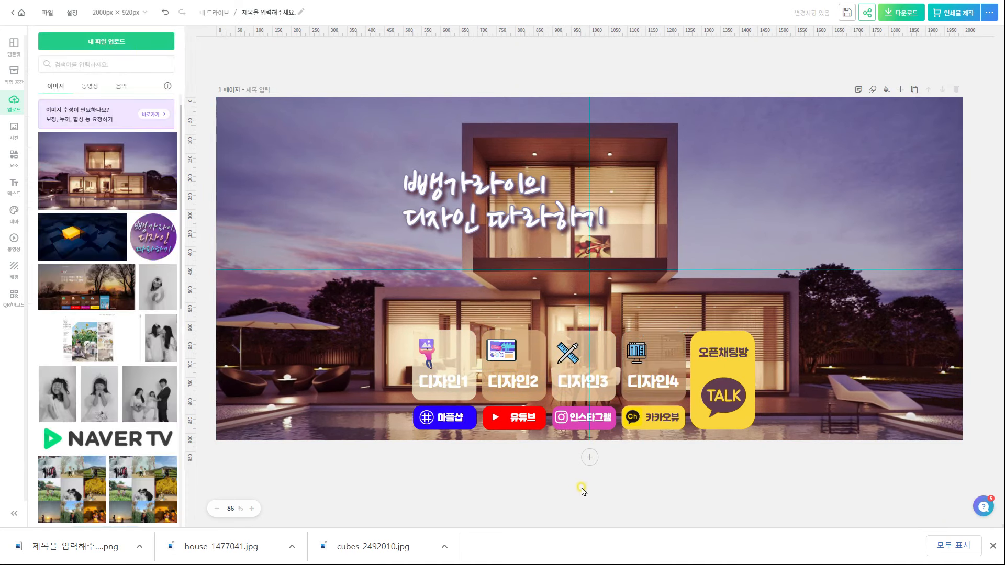
# Give the 디자인 labels a black shadow: 100% opacity, direction 343, distance 31, blur 63
pyautogui.click(652, 381)
pyautogui.click(42, 415)
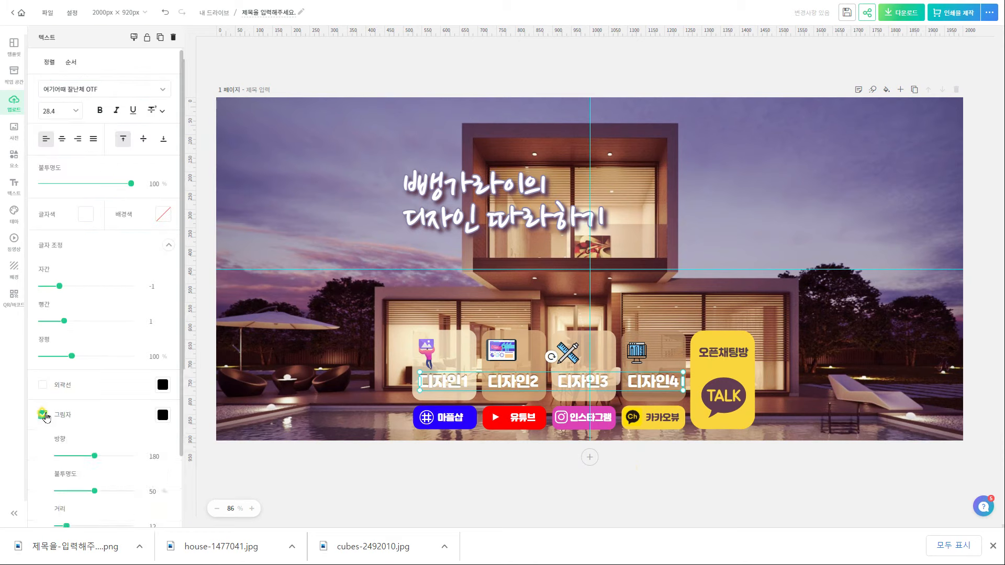
pyautogui.moveTo(60, 458); pyautogui.dragTo(130, 458)
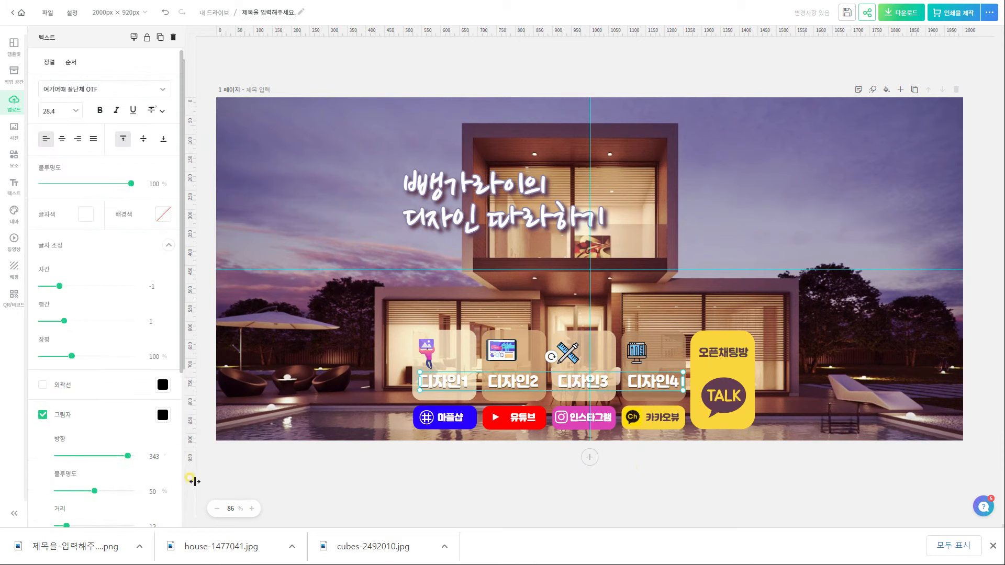
pyautogui.scroll(-4, 139, 461)
pyautogui.moveTo(94, 265); pyautogui.dragTo(131, 265)
pyautogui.moveTo(66, 300); pyautogui.dragTo(80, 301)
pyautogui.moveTo(61, 335); pyautogui.dragTo(105, 332)
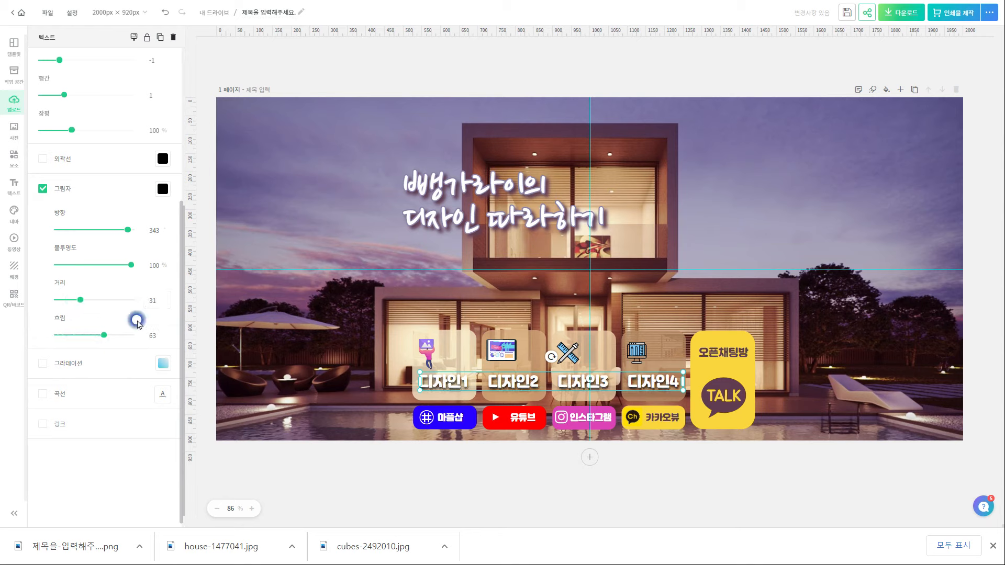
pyautogui.click(490, 501)
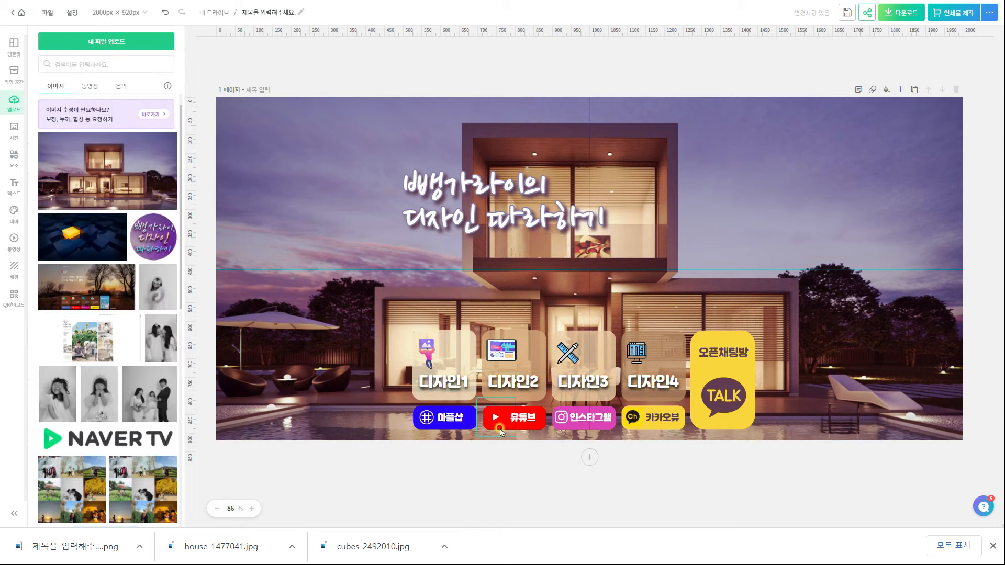
# Download the banner, then resize the canvas to 170 × 260 px
pyautogui.click(902, 12)
pyautogui.click(898, 236)
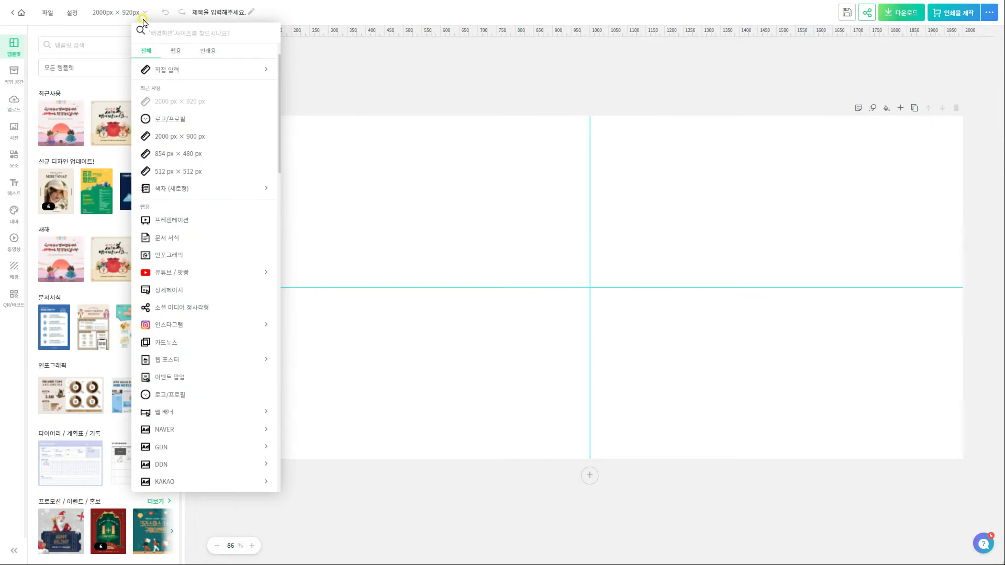
pyautogui.click(168, 70)
pyautogui.click(170, 87)
pyautogui.moveTo(172, 86); pyautogui.dragTo(105, 88)
pyautogui.write('170')
pyautogui.doubleClick(212, 89)
pyautogui.write('260')
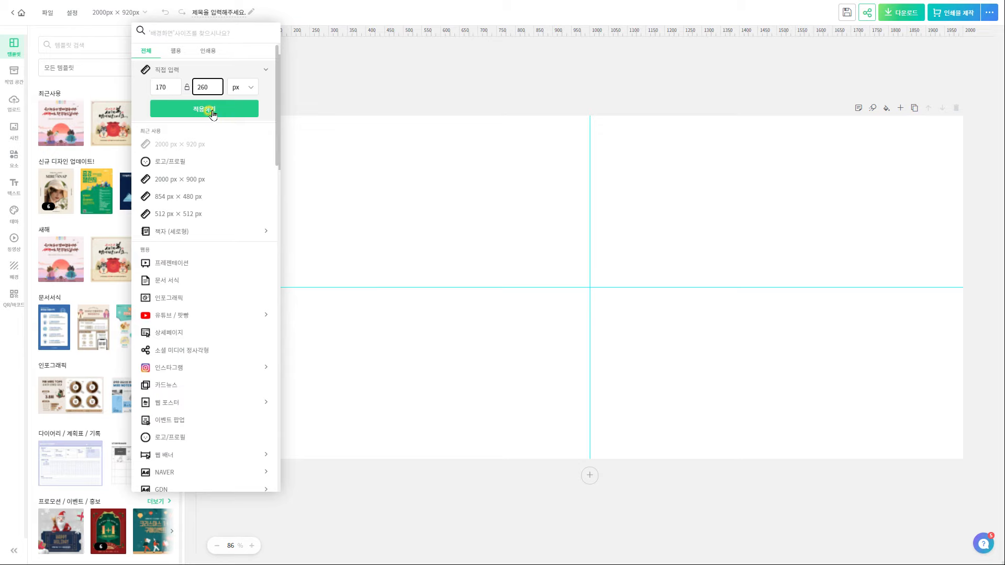
pyautogui.click(207, 109)
# Download the blank canvas as a PNG with a transparent background
pyautogui.click(903, 21)
pyautogui.click(812, 144)
pyautogui.click(830, 234)
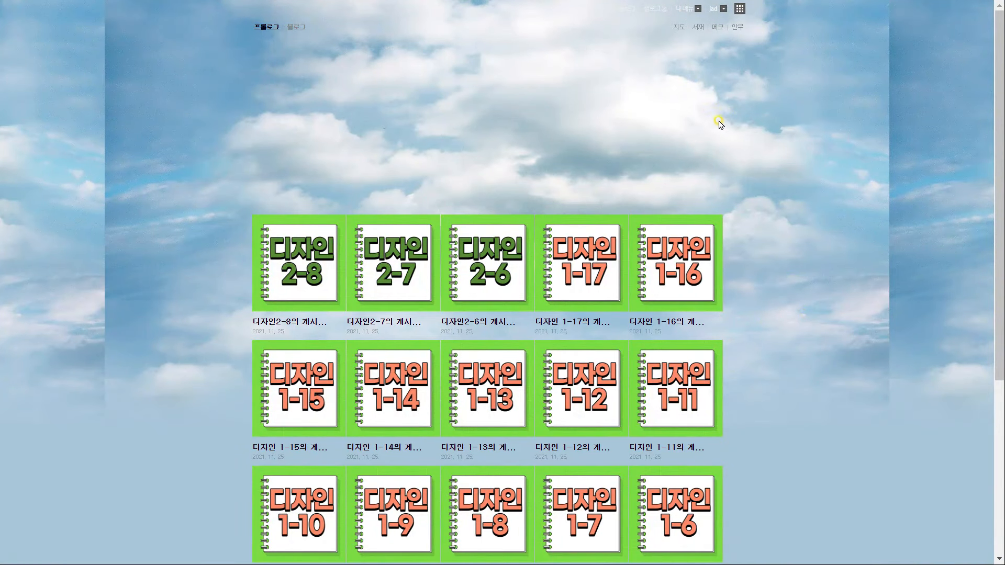
# Upload the exported banner PNG as a custom skin background in 세부 디자인 설정
pyautogui.click(688, 8)
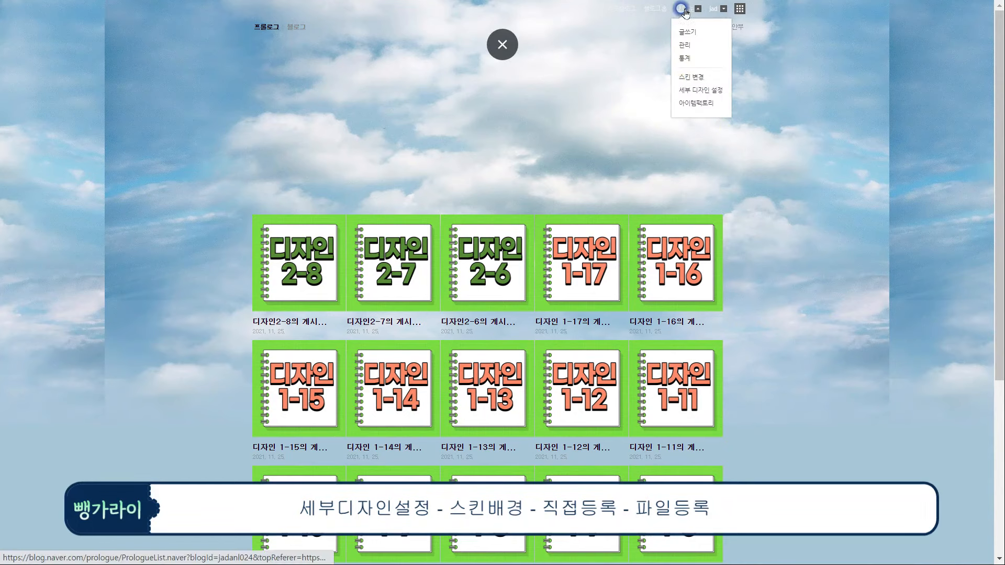
pyautogui.click(690, 93)
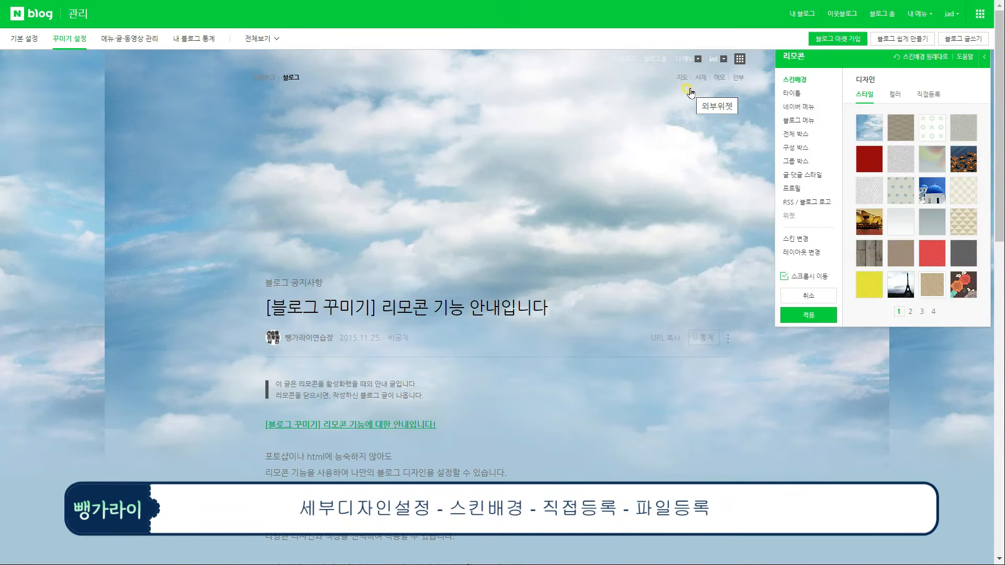
pyautogui.click(928, 94)
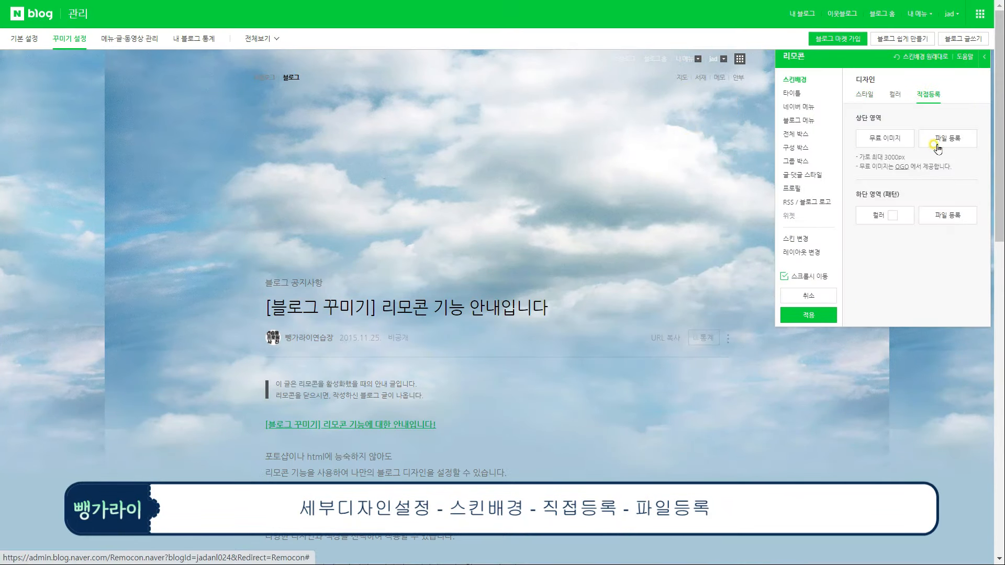
pyautogui.click(935, 142)
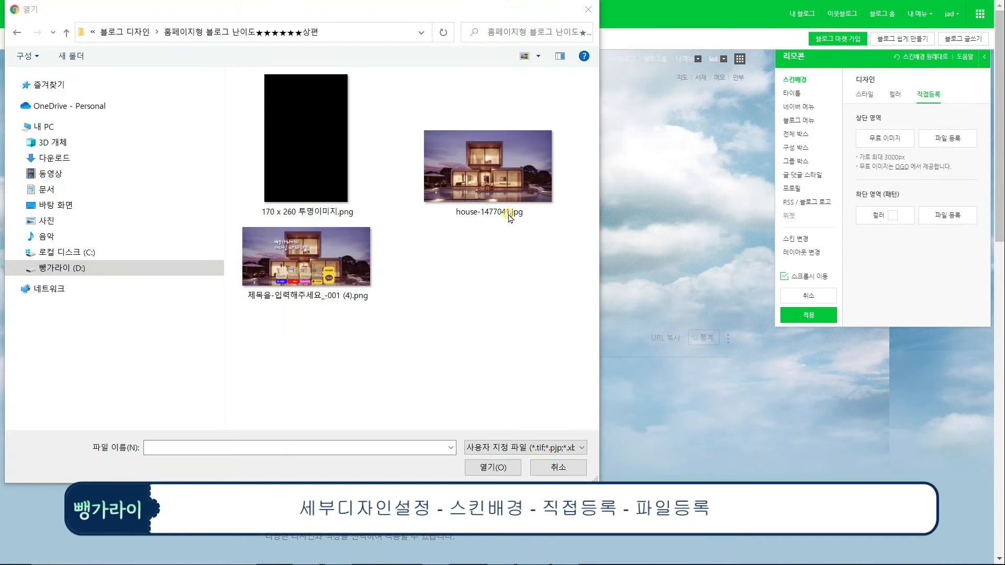
pyautogui.click(317, 262)
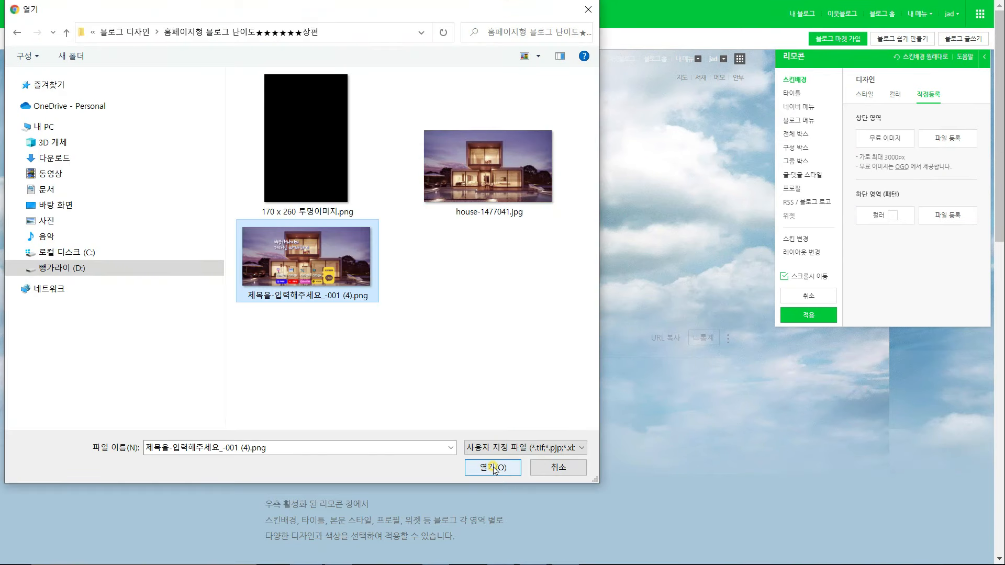
pyautogui.click(494, 467)
pyautogui.click(805, 315)
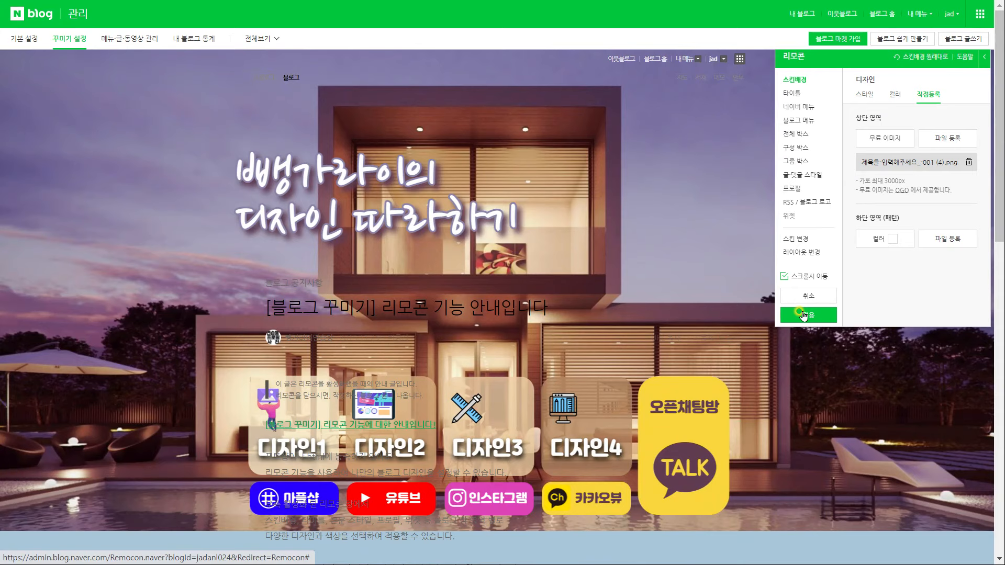
# Apply the new detailed design and confirm the change
pyautogui.click(801, 94)
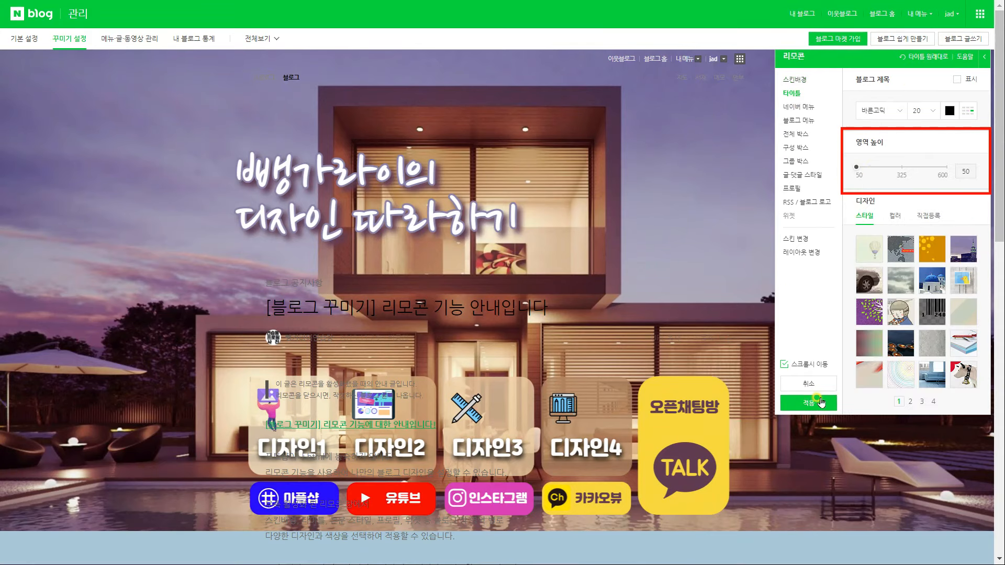
pyautogui.click(820, 402)
pyautogui.click(588, 324)
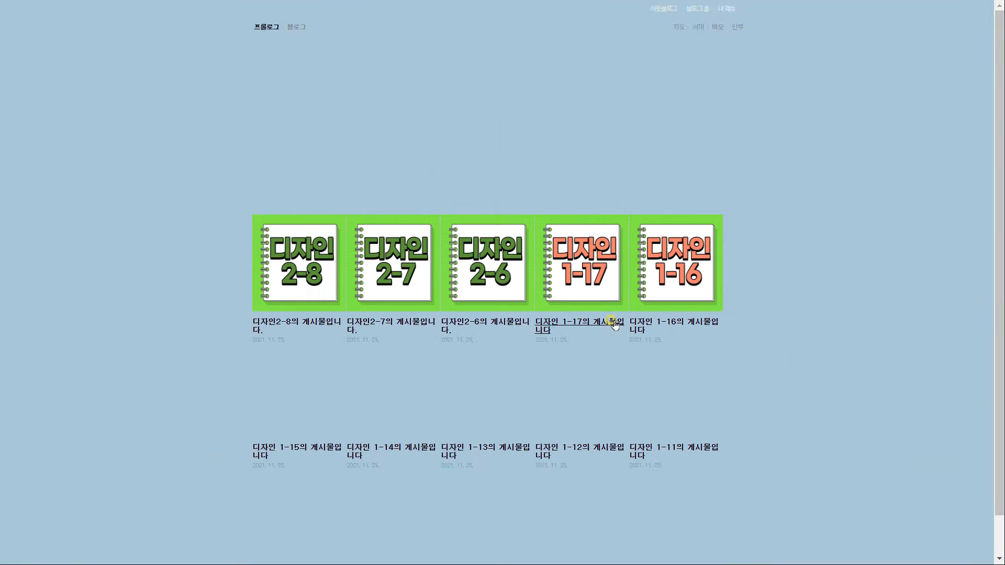
# Turn on the 버튼1 and 버튼2 widgets in the layout and widget settings
pyautogui.click(684, 9)
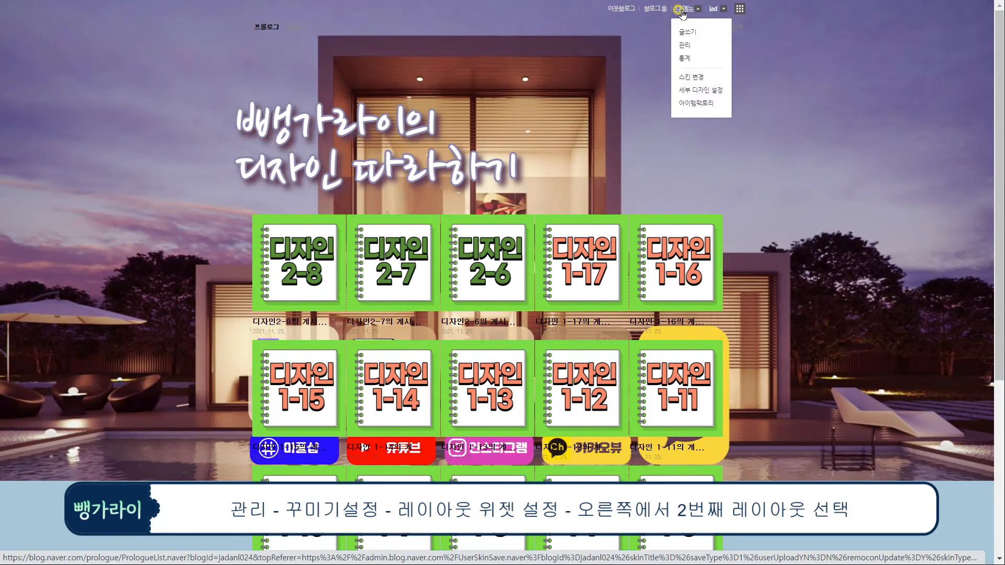
pyautogui.click(684, 45)
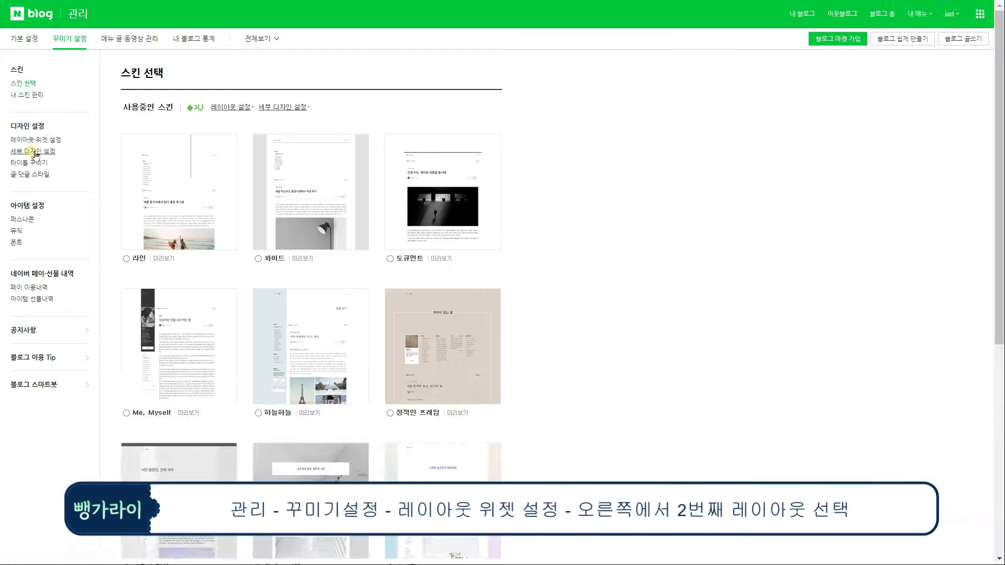
pyautogui.click(31, 139)
pyautogui.scroll(-5, 337, 272)
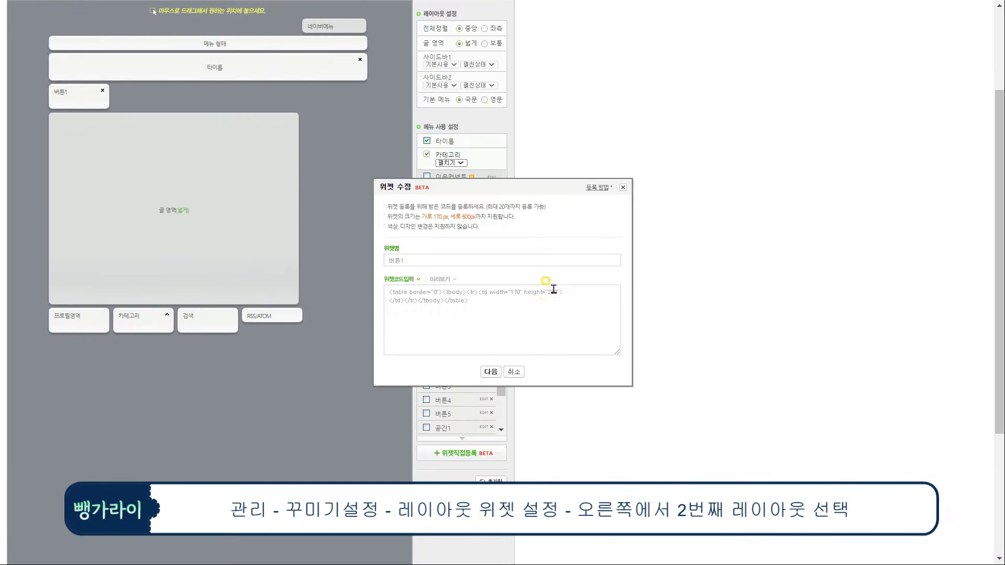
pyautogui.click(547, 320)
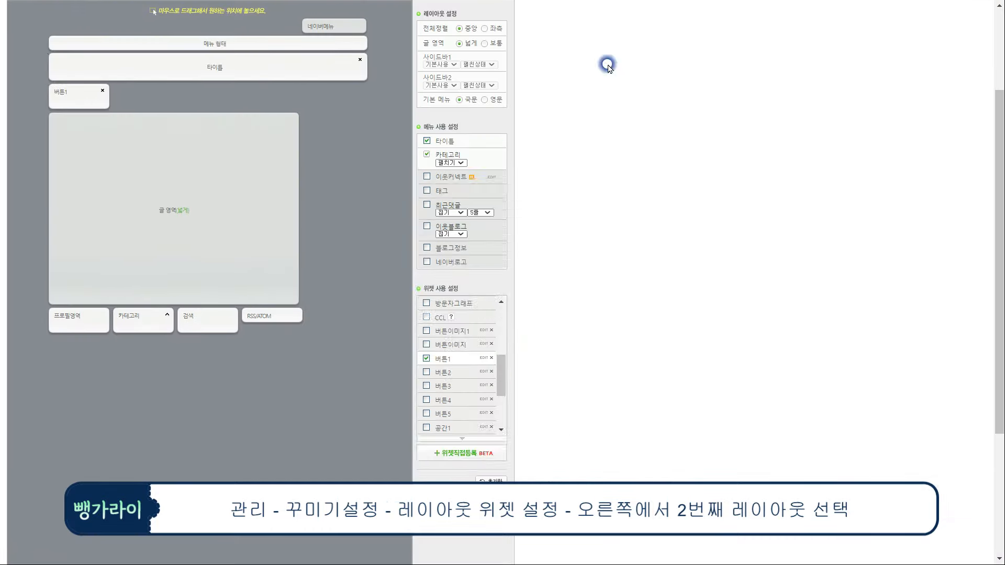
pyautogui.scroll(-4, 231, 534)
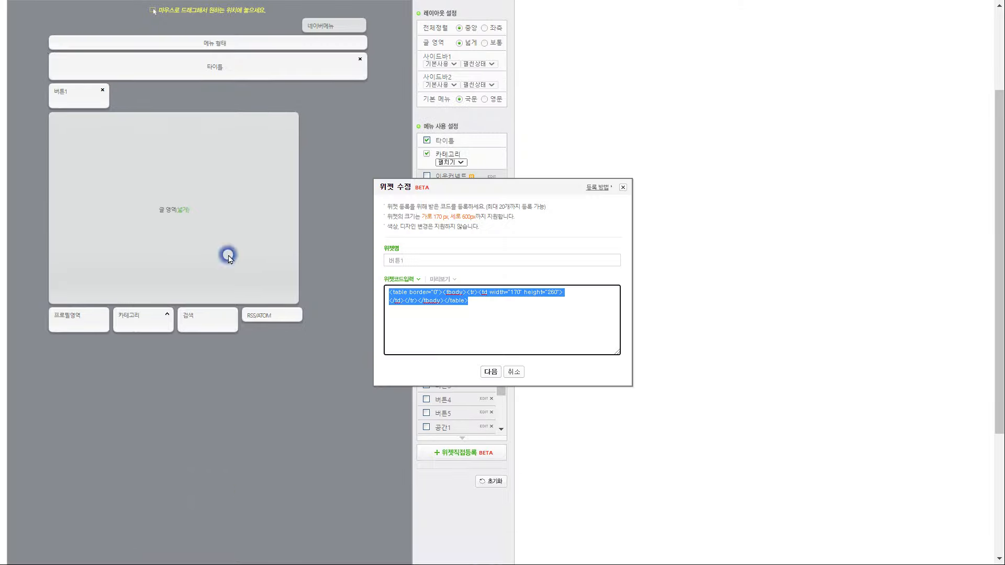
pyautogui.click(492, 368)
pyautogui.click(502, 457)
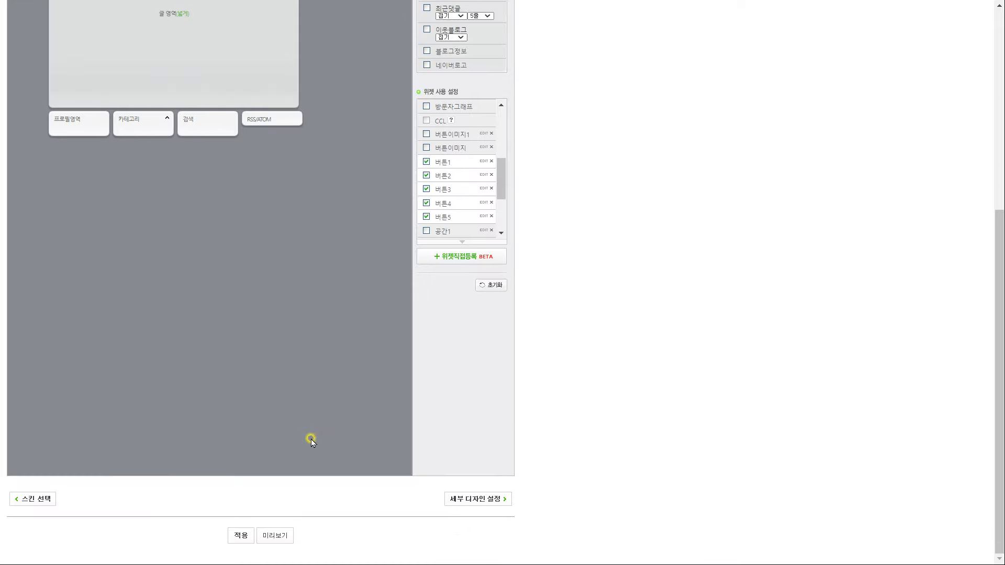
# Apply the layout with all five button widgets and confirm it
pyautogui.click(241, 535)
pyautogui.click(571, 59)
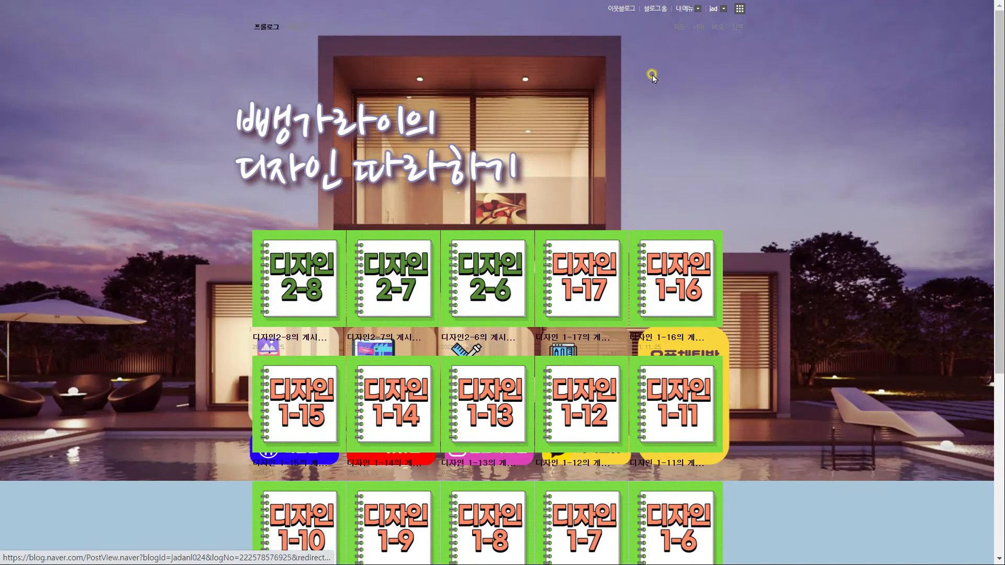
pyautogui.click(686, 8)
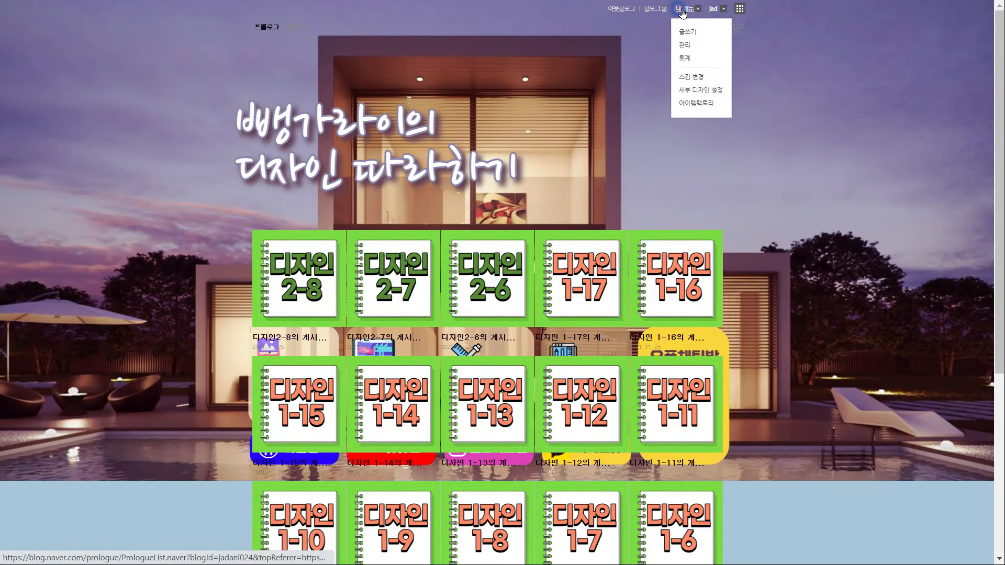
# Raise the title area height with the slider, settling around 521
pyautogui.click(700, 90)
pyautogui.click(792, 93)
pyautogui.moveTo(857, 167); pyautogui.dragTo(935, 166)
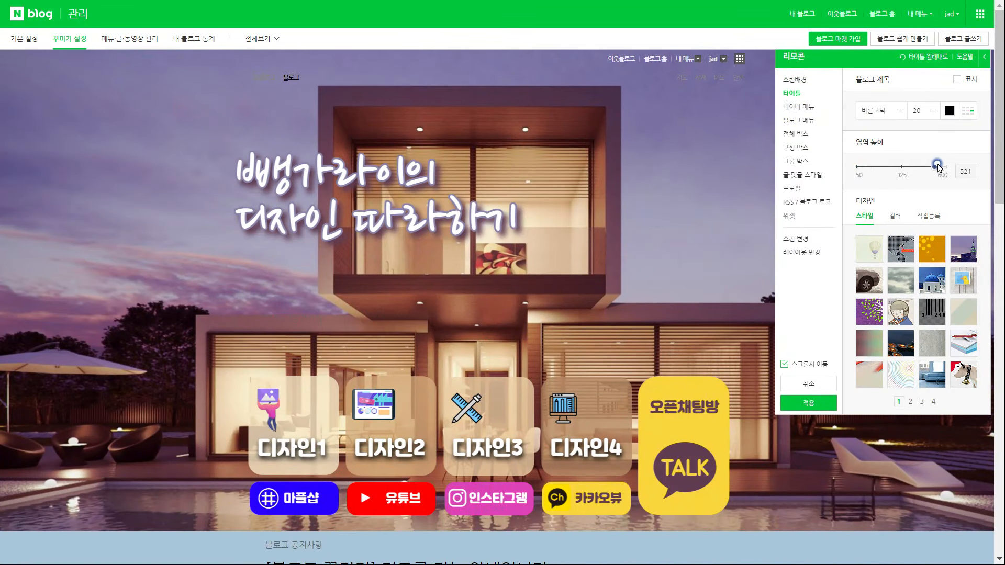
pyautogui.scroll(-4, 546, 330)
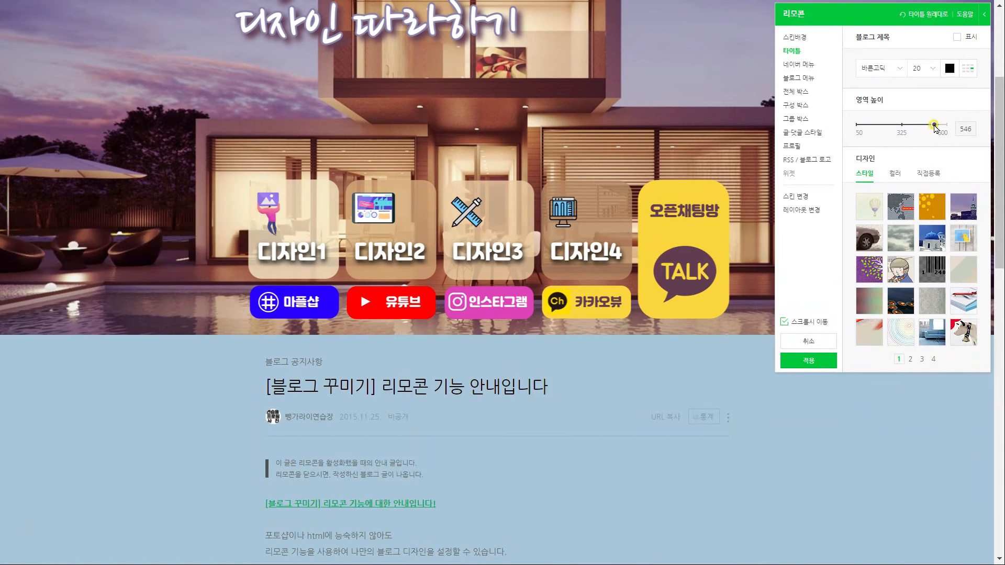
pyautogui.moveTo(935, 127); pyautogui.dragTo(934, 127)
pyautogui.click(821, 361)
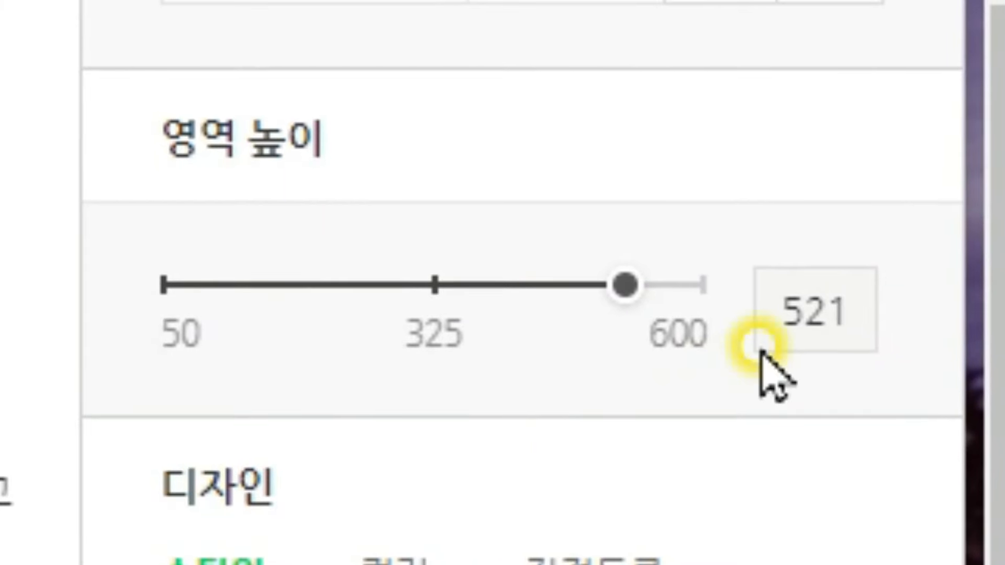
# Enter 520 as the title area height, then apply and confirm the design
pyautogui.doubleClick(810, 293)
pyautogui.press('BackSpace')
pyautogui.write('520')
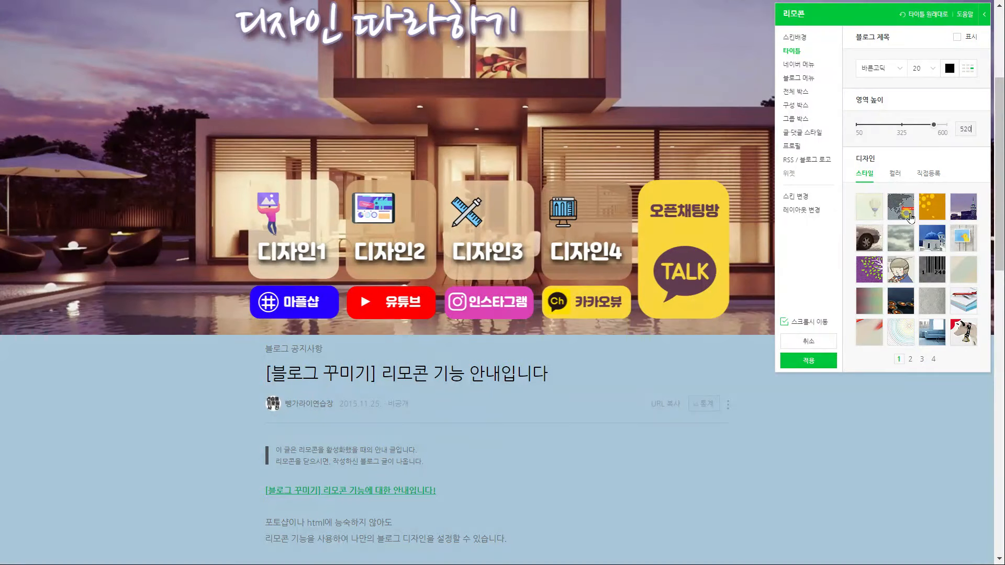
pyautogui.click(819, 358)
pyautogui.click(584, 326)
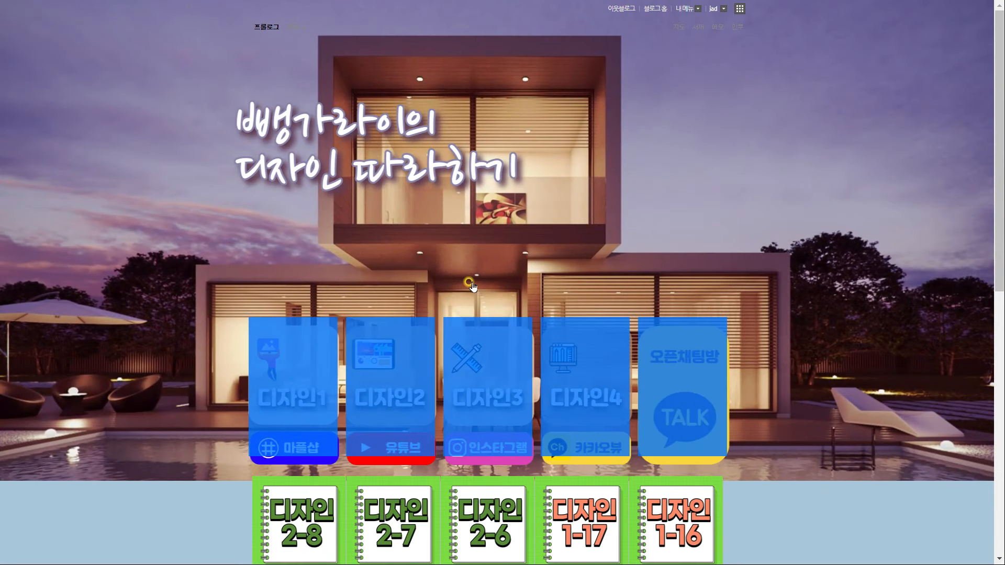
# Re-apply the title design from 세부 디자인 설정 and confirm
pyautogui.scroll(-2, 429, 378)
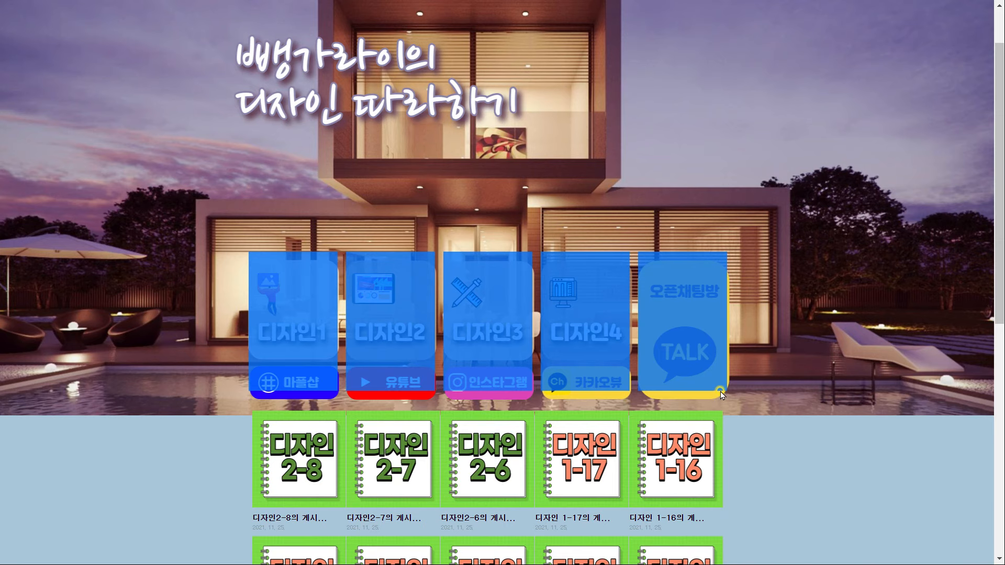
pyautogui.scroll(3, 756, 385)
pyautogui.click(679, 8)
pyautogui.click(696, 74)
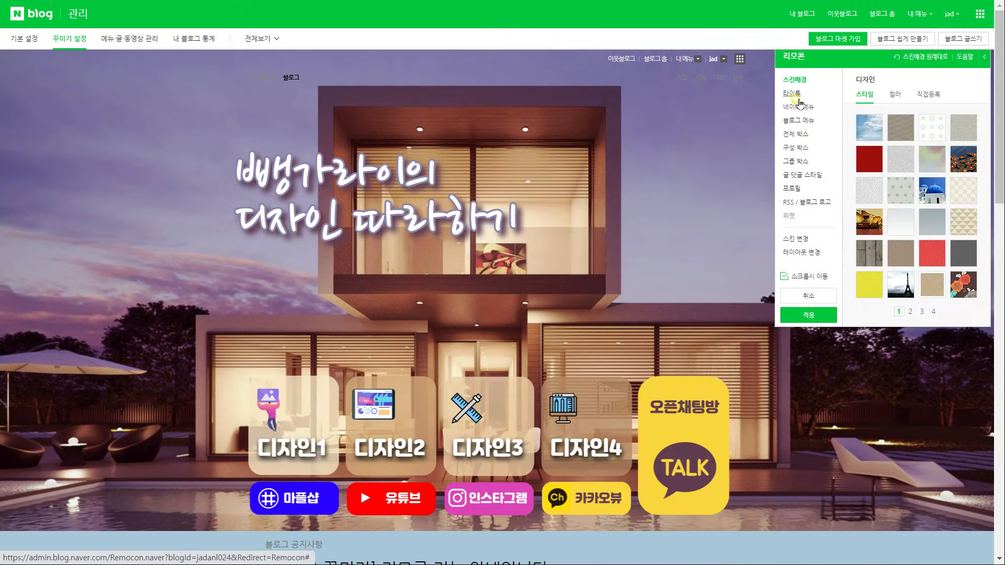
pyautogui.click(793, 94)
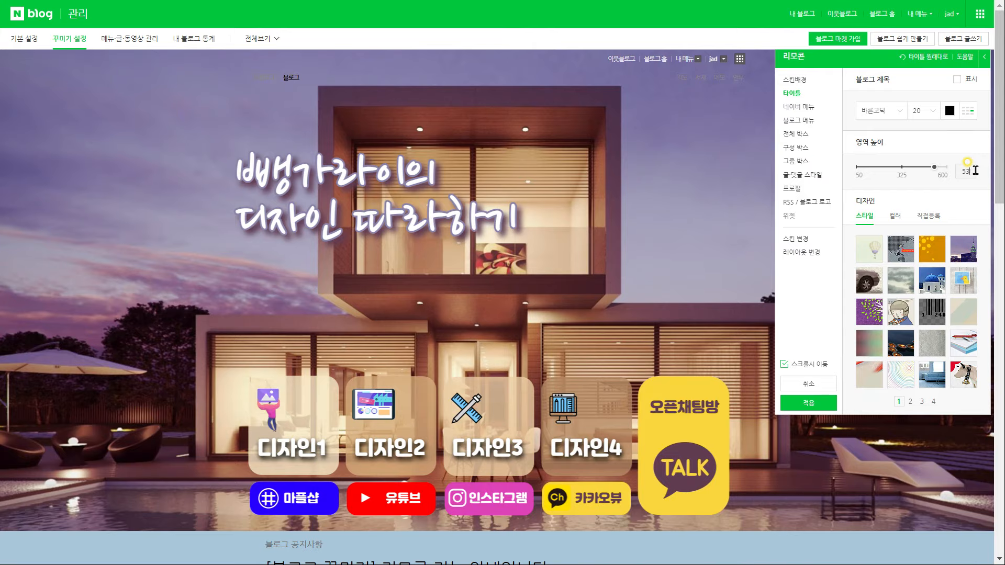
pyautogui.click(809, 402)
pyautogui.click(586, 323)
# Check the title height value and apply the design once more
pyautogui.scroll(-3, 534, 250)
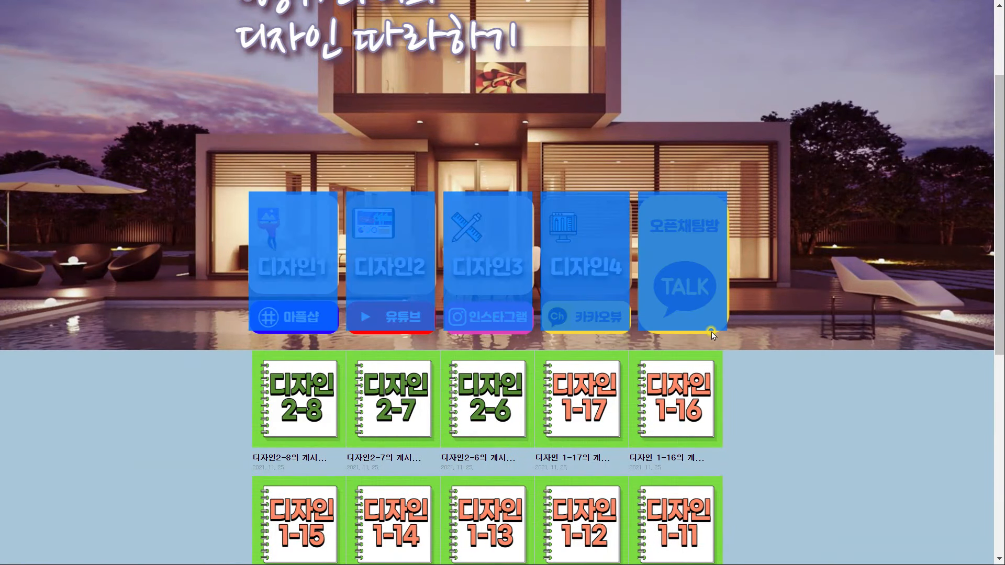
pyautogui.scroll(3, 789, 339)
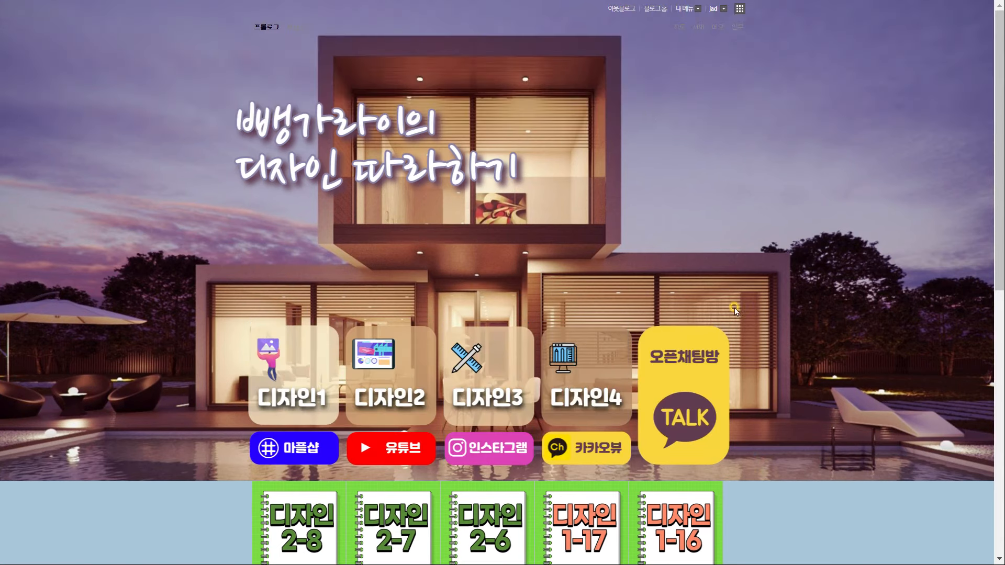
pyautogui.click(680, 8)
pyautogui.click(696, 74)
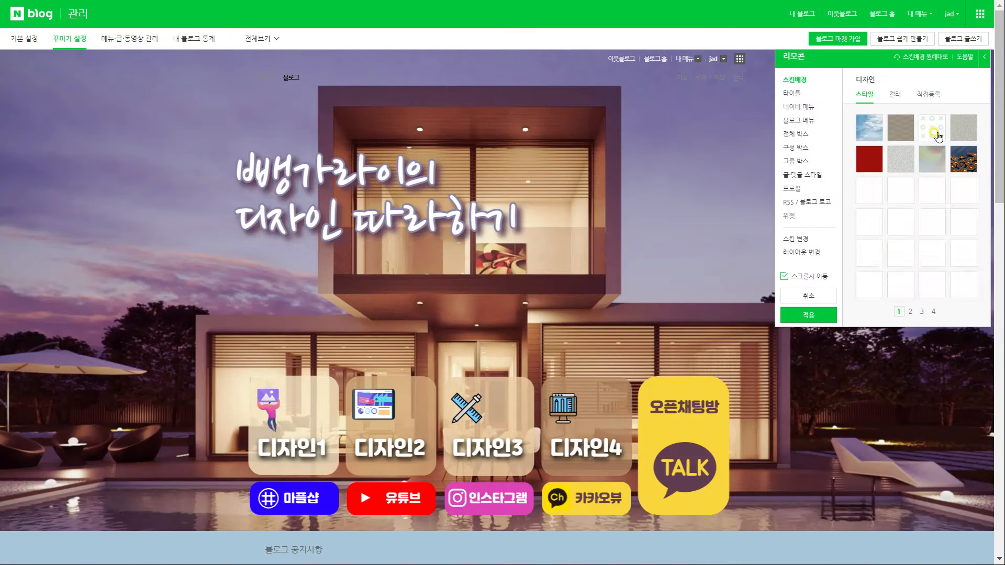
pyautogui.click(792, 93)
pyautogui.click(974, 174)
pyautogui.click(809, 403)
pyautogui.click(585, 323)
# Drag-select the five button tiles on the blog page
pyautogui.moveTo(739, 465); pyautogui.dragTo(277, 369)
pyautogui.scroll(-1, 777, 467)
pyautogui.scroll(1, 755, 430)
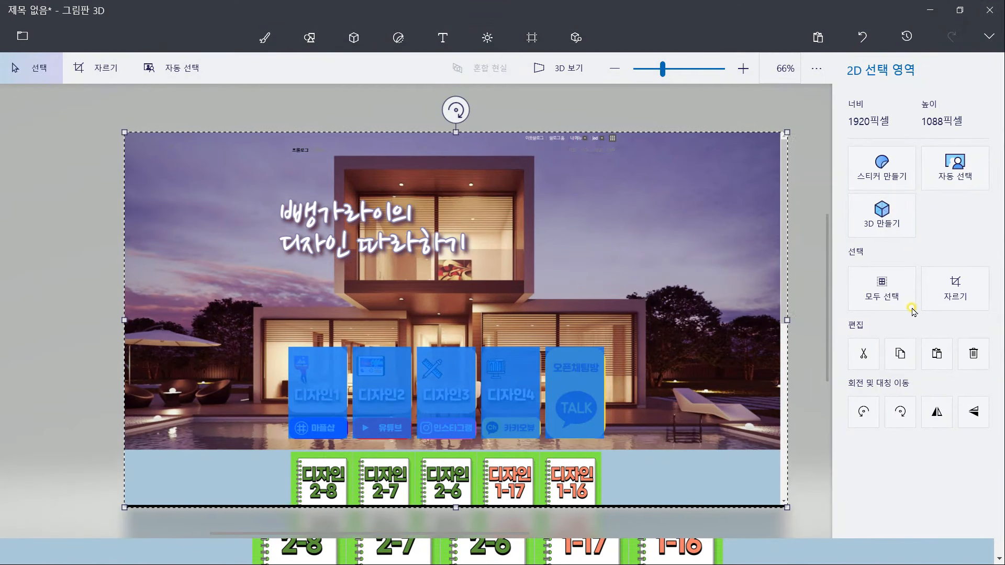
pyautogui.click(794, 359)
pyautogui.scroll(3, 403, 394)
pyautogui.click(98, 68)
pyautogui.click(877, 299)
pyautogui.write('17')
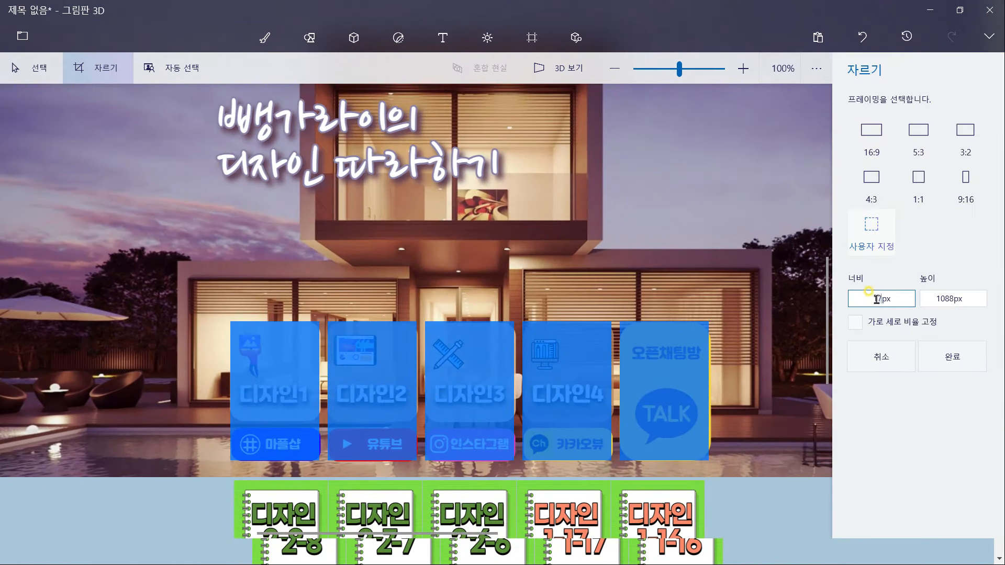
pyautogui.write('0')
pyautogui.press('Tab')
pyautogui.write('260')
pyautogui.press('Tab')
pyautogui.moveTo(484, 314); pyautogui.dragTo(302, 314)
pyautogui.scroll(-3, 463, 387)
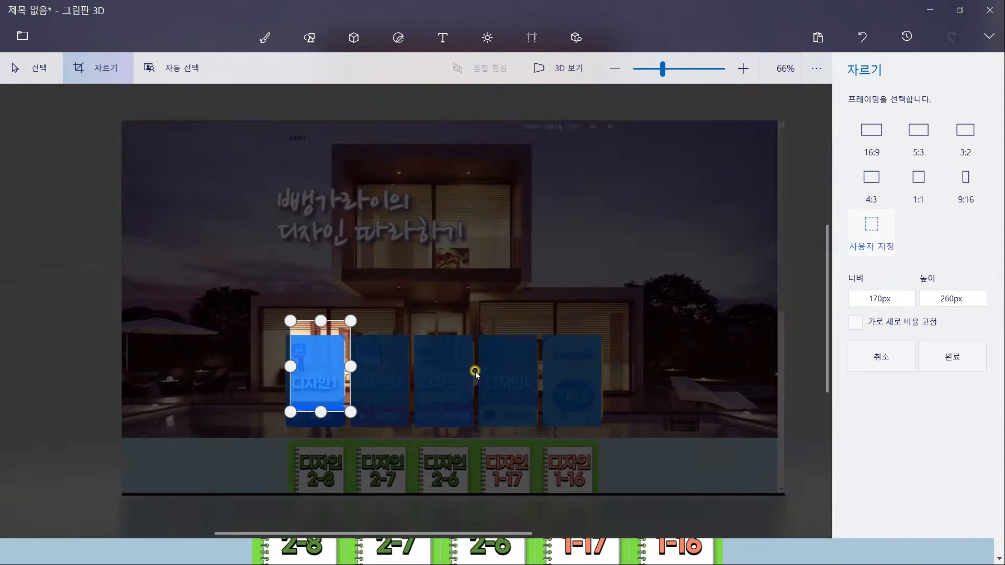
pyautogui.scroll(5, 463, 387)
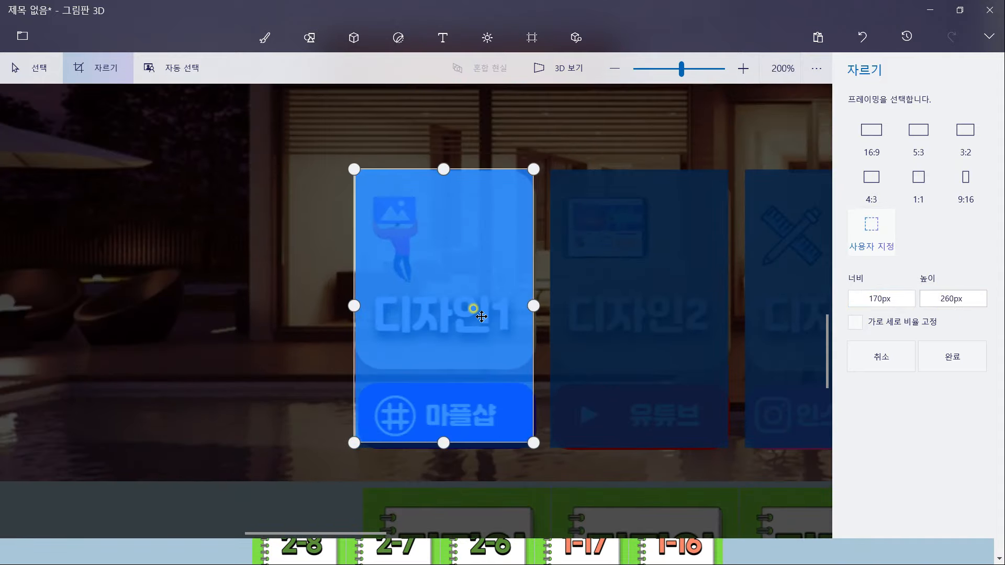
pyautogui.scroll(-2, 628, 320)
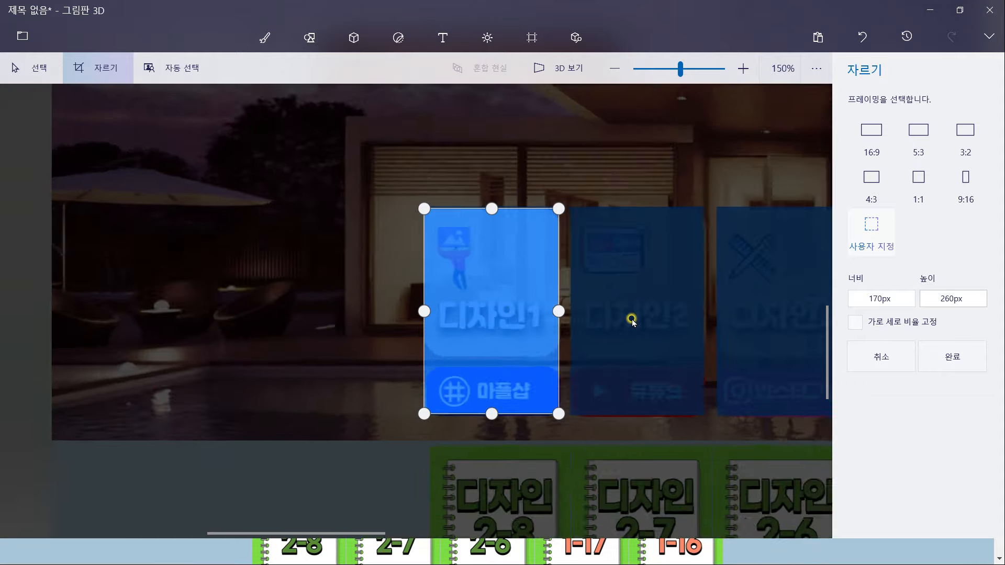
pyautogui.scroll(-1, 456, 334)
pyautogui.click(953, 356)
pyautogui.click(22, 35)
pyautogui.press('Escape')
pyautogui.hotkey('ctrl', 'z')
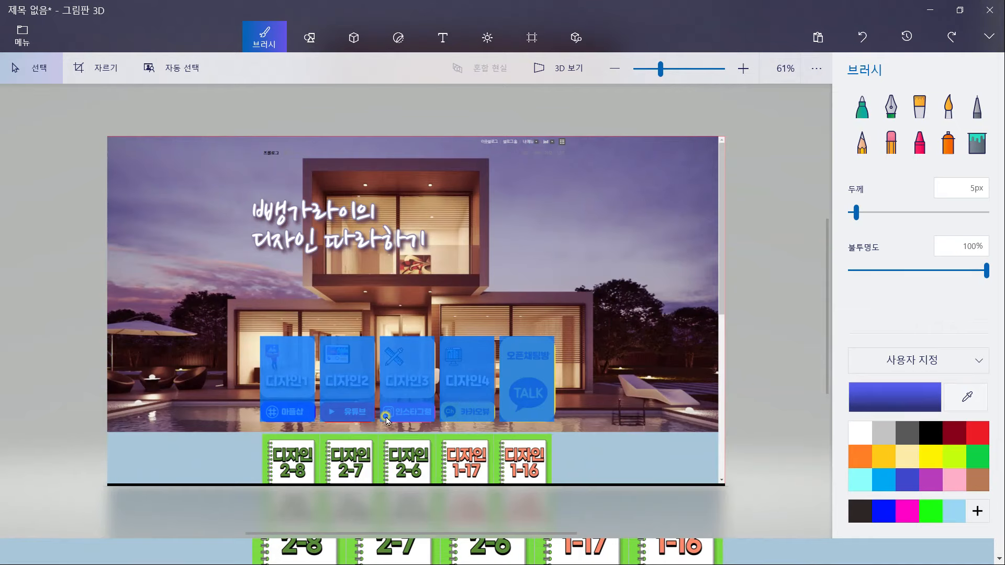
pyautogui.scroll(1, 386, 419)
pyautogui.scroll(1, 438, 419)
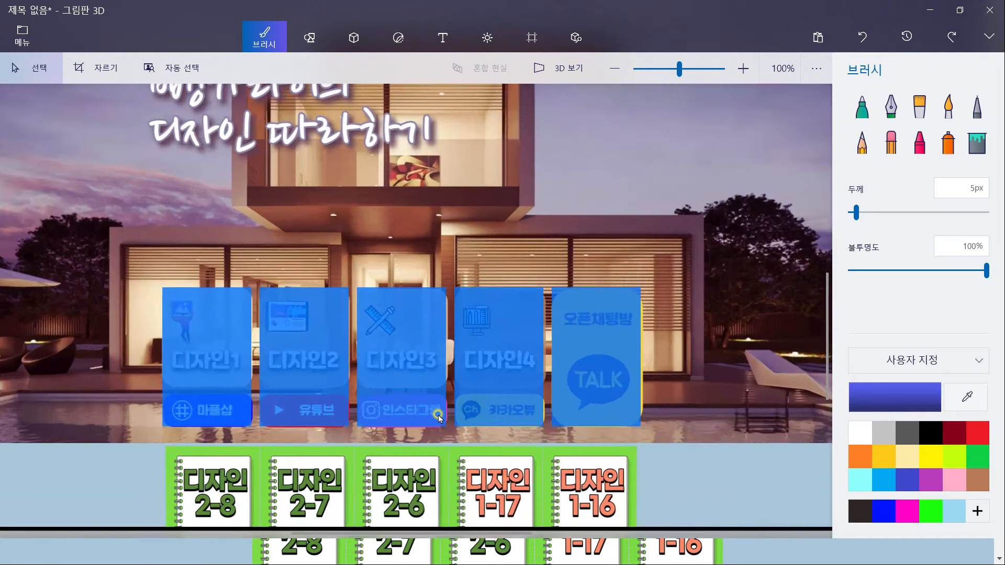
pyautogui.scroll(1, 618, 442)
pyautogui.moveTo(628, 441); pyautogui.dragTo(743, 440)
pyautogui.scroll(1, 743, 440)
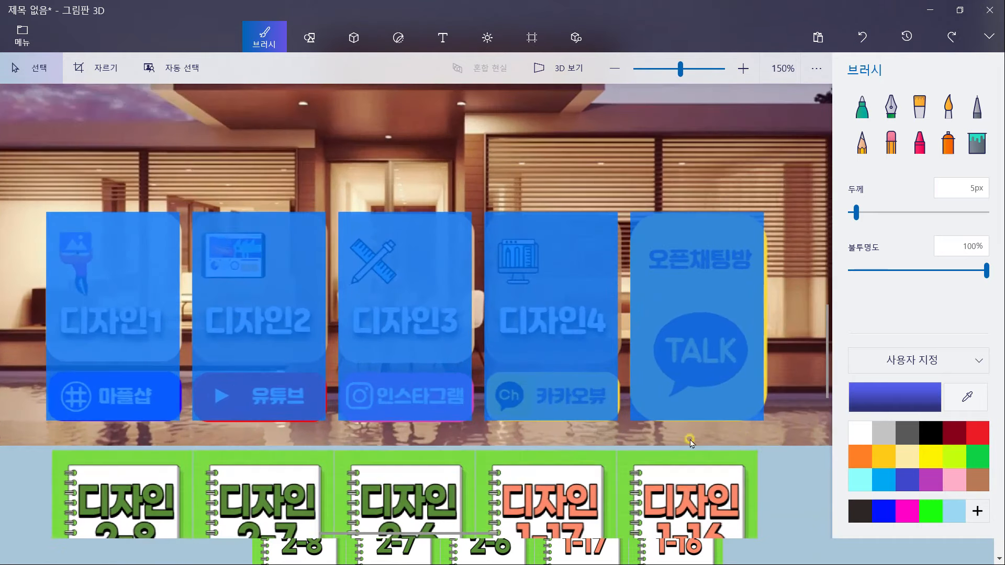
pyautogui.moveTo(673, 445); pyautogui.dragTo(724, 445)
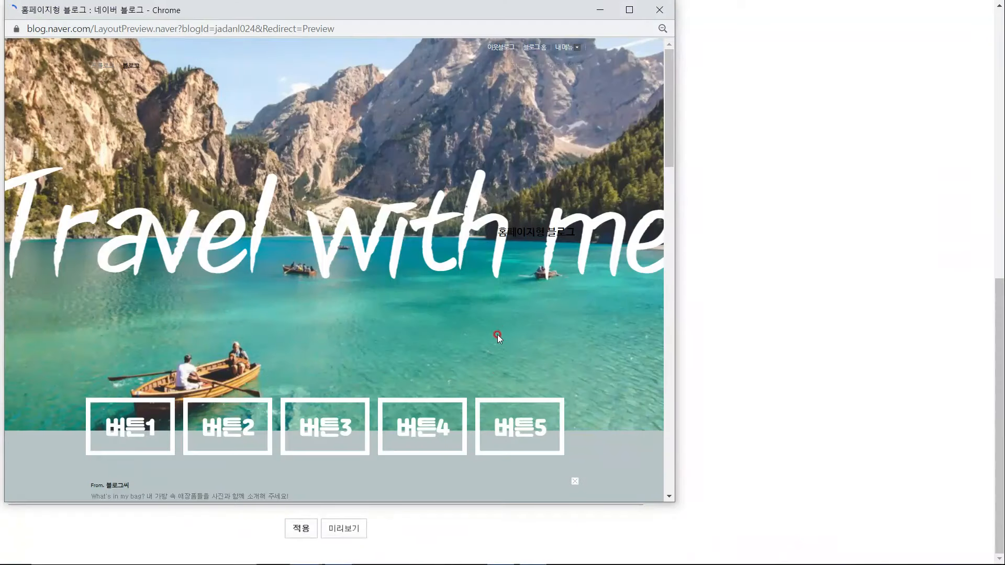
# Test the header buttons: the fifth button, then the 디자인2 and 디자인3 board buttons
pyautogui.scroll(-2, 498, 327)
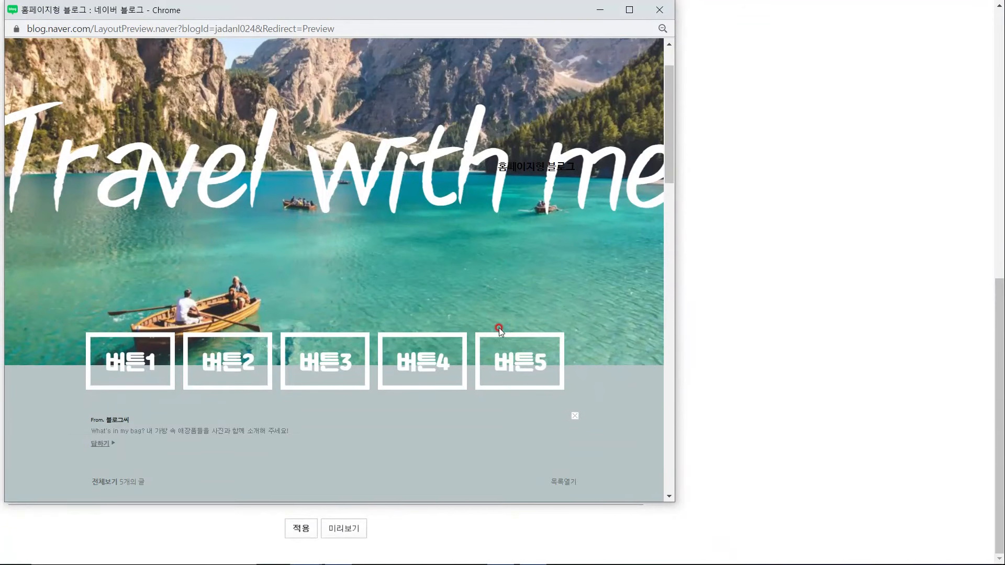
pyautogui.scroll(1, 499, 327)
pyautogui.scroll(2, 544, 360)
pyautogui.click(540, 445)
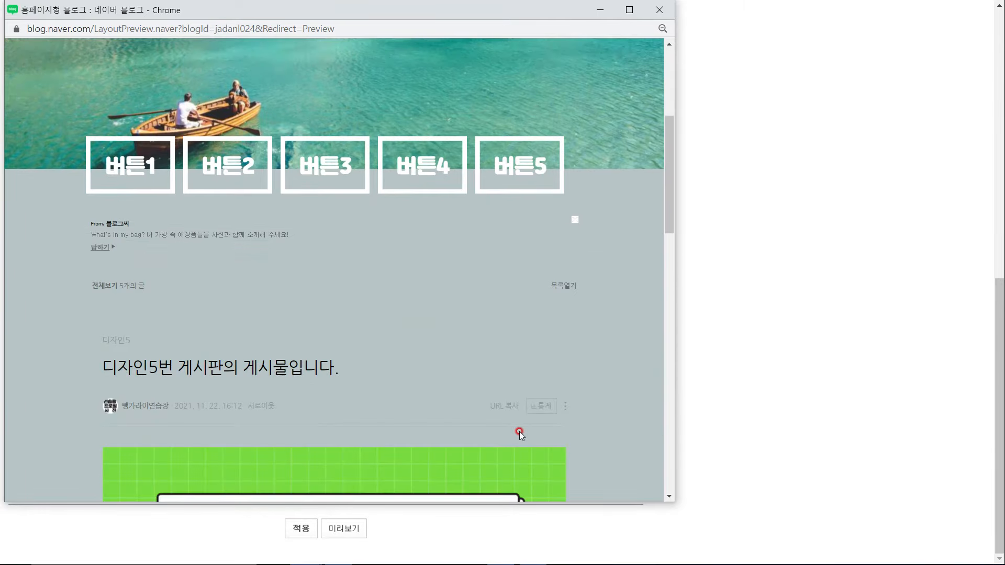
pyautogui.scroll(5, 450, 445)
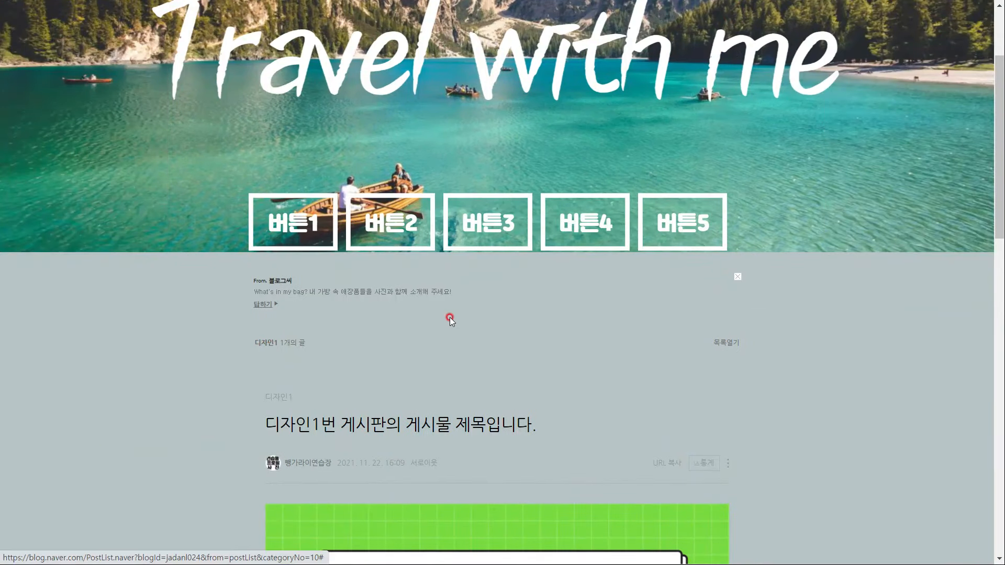
pyautogui.click(408, 229)
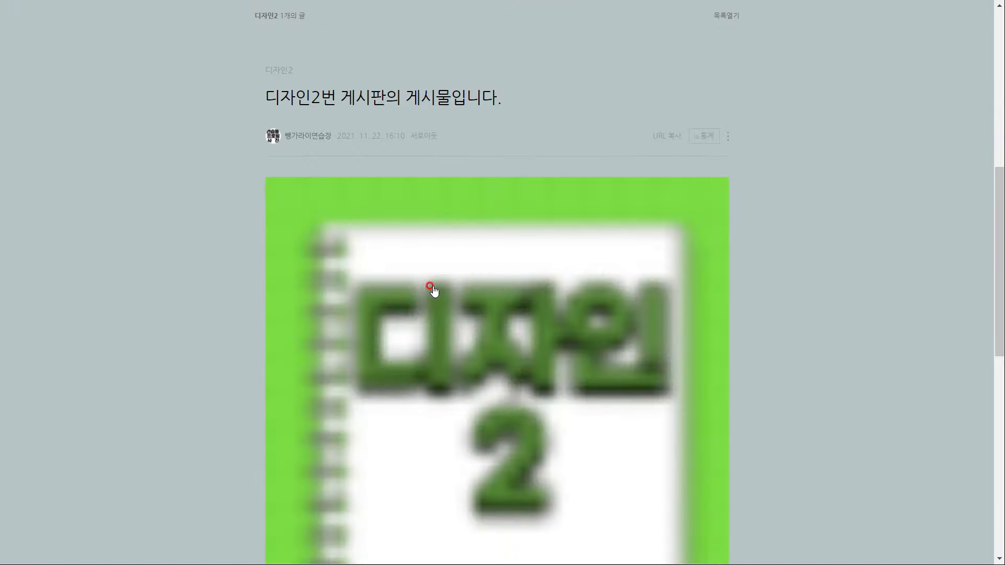
pyautogui.scroll(5, 404, 279)
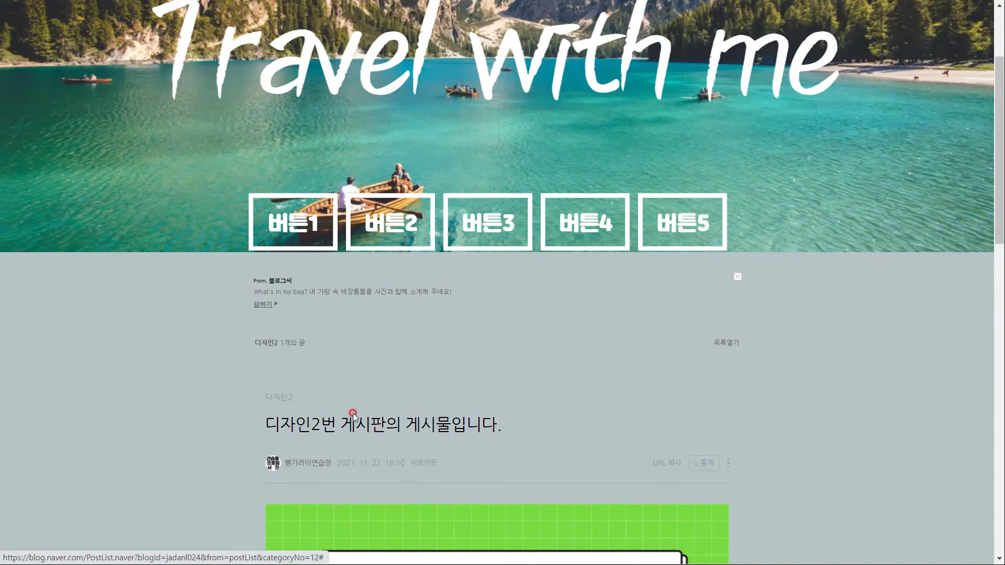
pyautogui.click(492, 228)
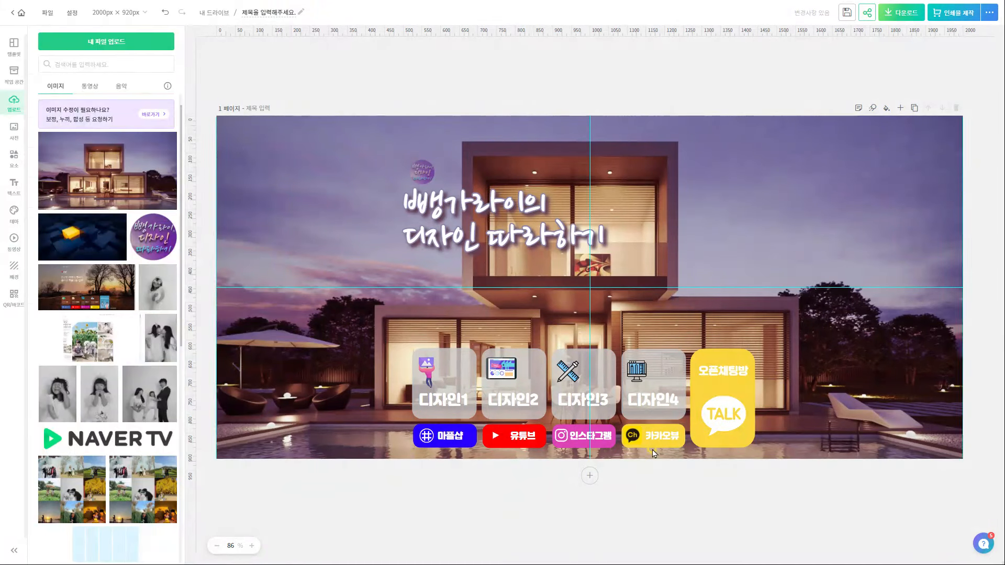
# Ungroup the four 디자인 cards and recolour cards 3 and 4 with a sampled colour
pyautogui.click(513, 366)
pyautogui.click(118, 222)
pyautogui.click(163, 132)
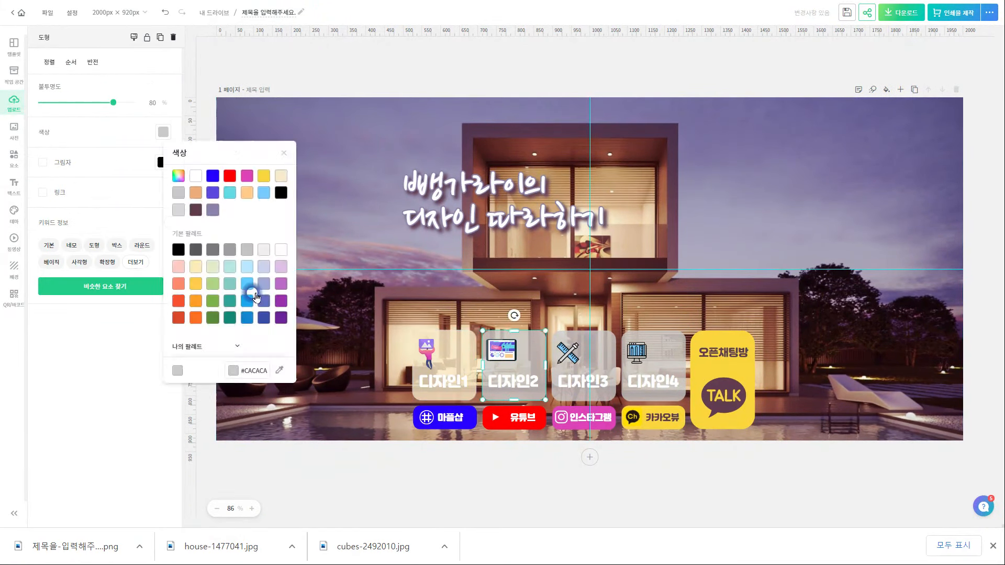
pyautogui.click(591, 324)
pyautogui.click(662, 356)
pyautogui.click(164, 132)
# Add a drop shadow to the 디자인 labels, adjusting direction, opacity and distance
pyautogui.click(281, 367)
pyautogui.click(629, 321)
pyautogui.click(656, 502)
pyautogui.click(523, 382)
pyautogui.click(43, 414)
pyautogui.moveTo(93, 456); pyautogui.dragTo(127, 457)
pyautogui.scroll(-5, 126, 450)
pyautogui.moveTo(93, 265); pyautogui.dragTo(133, 266)
pyautogui.moveTo(66, 300); pyautogui.dragTo(78, 301)
pyautogui.press('Escape')
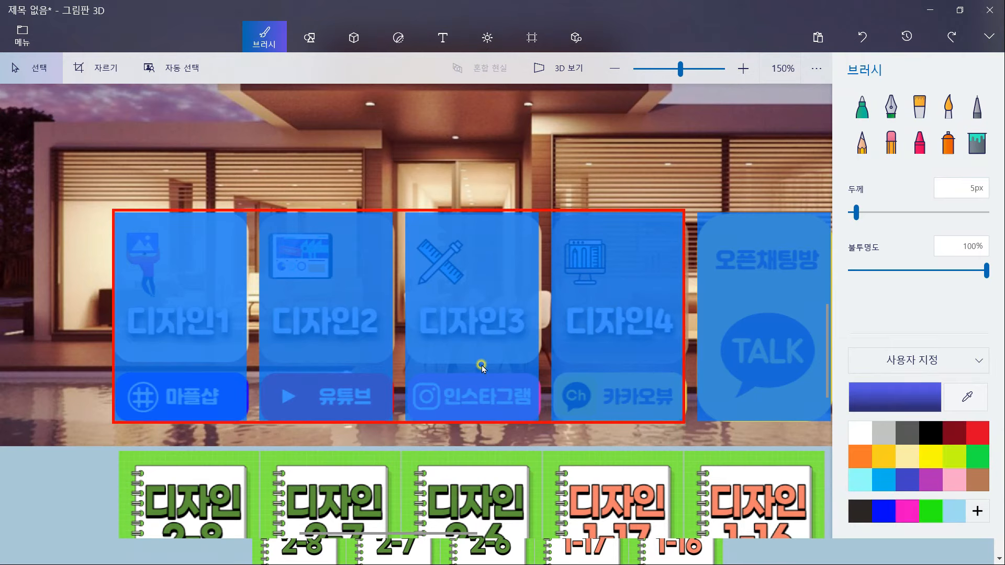
pyautogui.scroll(-1, 592, 362)
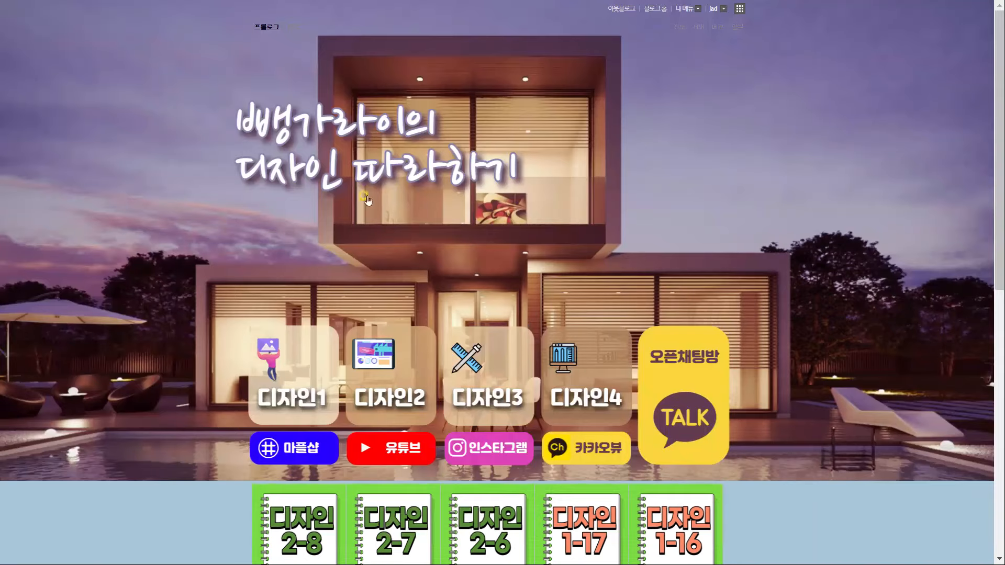
# Start a new post titled 170x260투명이미지 and insert the transparent PNG
pyautogui.click(677, 8)
pyautogui.click(674, 33)
pyautogui.click(429, 152)
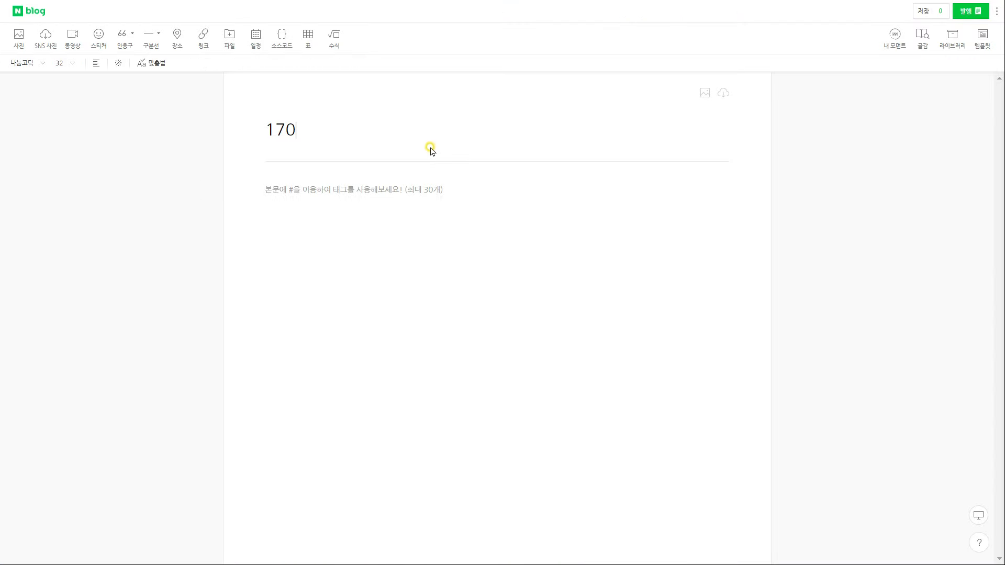
pyautogui.click(455, 261)
pyautogui.click(19, 38)
pyautogui.click(305, 144)
pyautogui.click(498, 469)
pyautogui.click(462, 385)
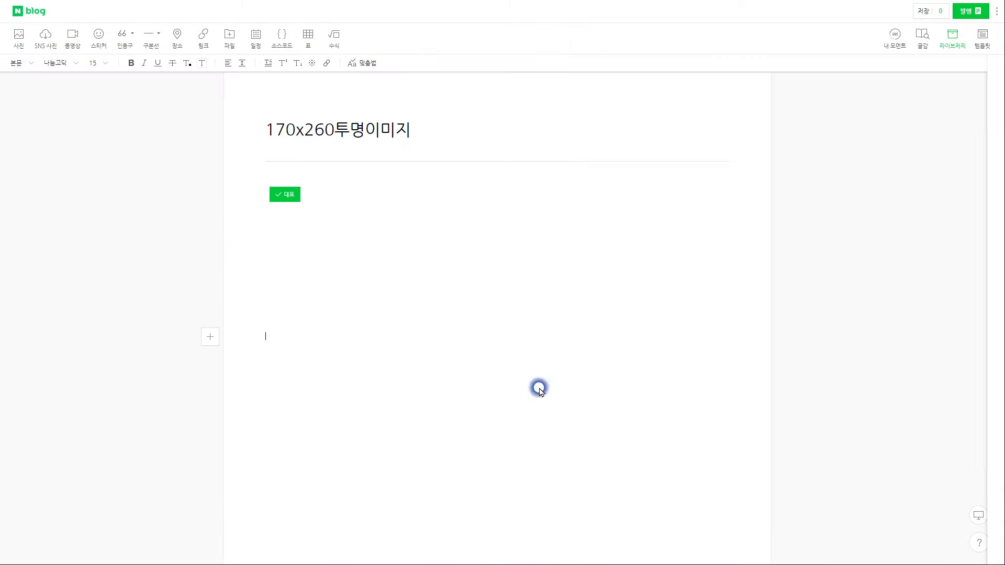
# In the publish settings, file the post under the 버튼 category
pyautogui.click(967, 11)
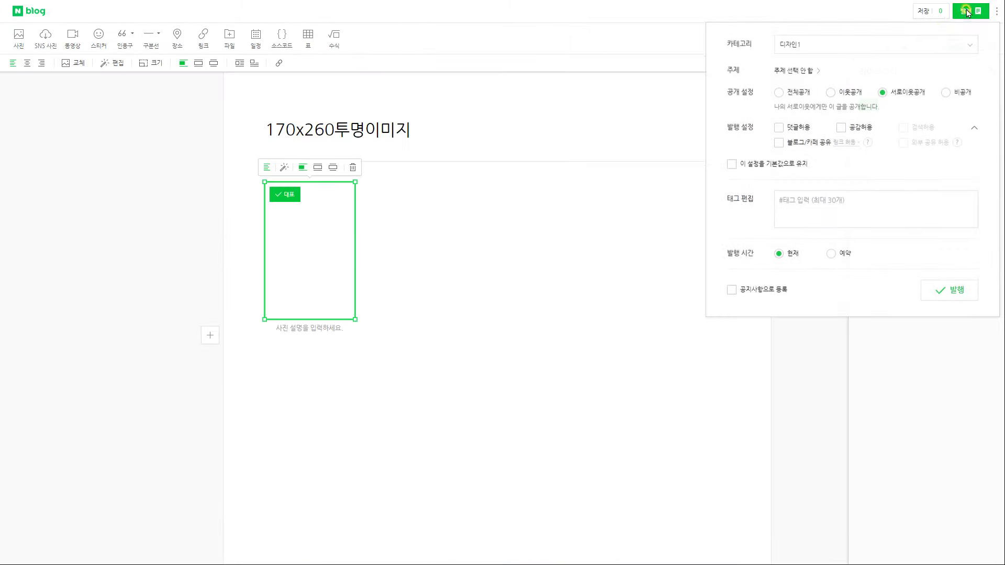
pyautogui.click(942, 45)
pyautogui.scroll(-1, 899, 107)
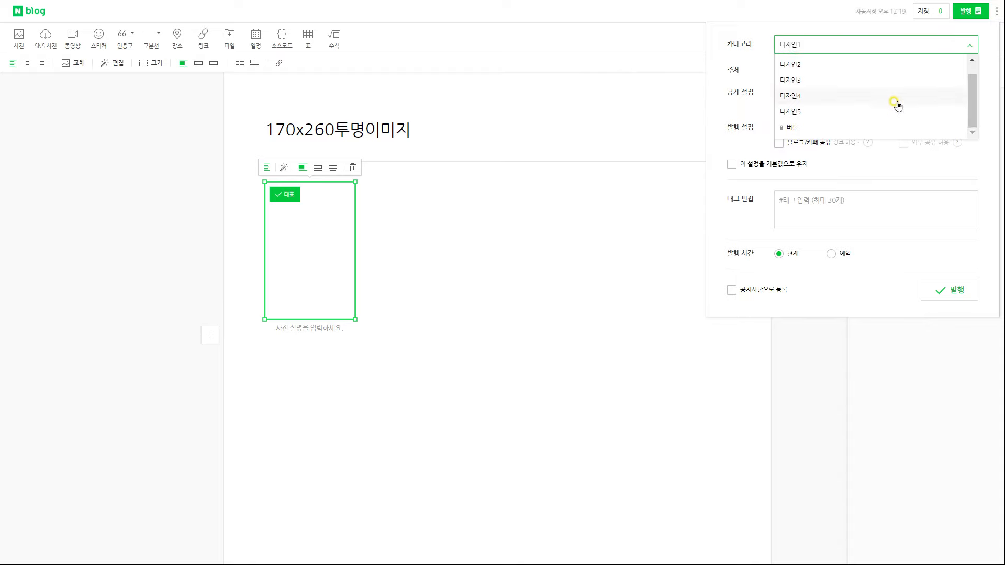
pyautogui.click(795, 128)
pyautogui.click(785, 94)
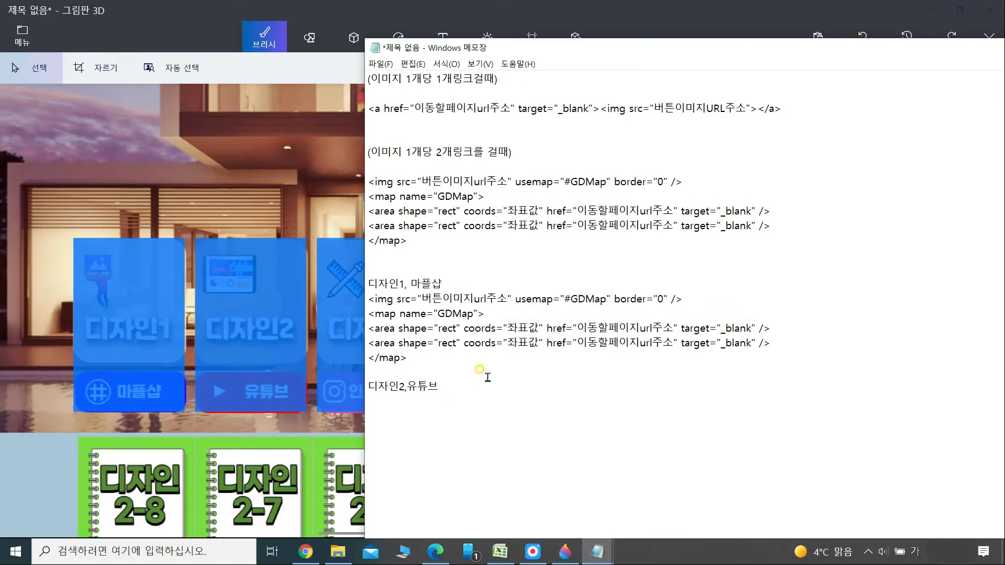
# Paste copies of the image-map block under the 디자인2, 디자인3 (,카카오뷰) and 디자인4 labels, then add an 오픈채팅방 label
pyautogui.press('Return')
pyautogui.write('<img src="버튼이미지url주소" usemap="#GDMap" border="0" /> <map name="GDMap"> <area shape="rect" coords="좌표값" href="이동할페이지url주소" target="_blank" /> <area shape="rect" coords="좌표값" href="이동할페이지url주소" target="_blank" /> </map>')
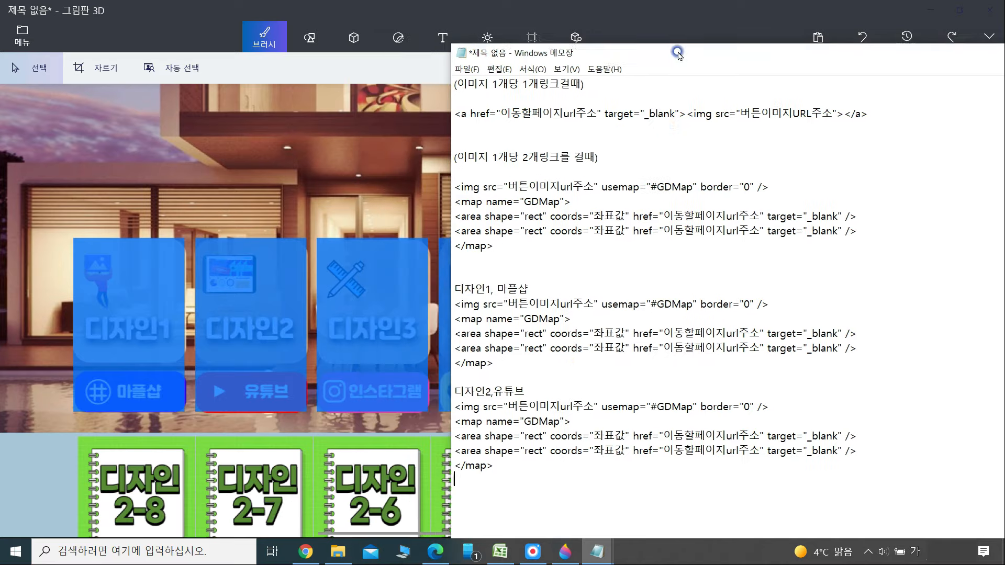
pyautogui.press('Return')
pyautogui.write('디자인3,인스타그램')
pyautogui.press('Return')
pyautogui.write('<img src="버튼이미지url주소" usemap="#GDMap" border="0" /> <map name="GDMap"> <area shape="rect" coords="좌표값" href="이동할페이지url주소" target="_blank" /> <area shape="rect" coords="좌표값" href="이동할페이지url주소" target="_blank" /> </map>')
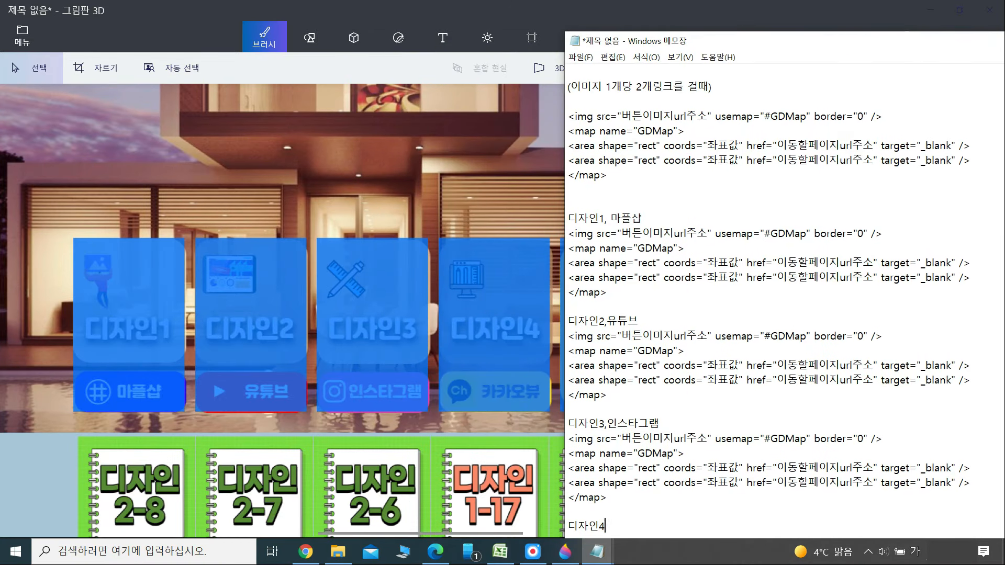
pyautogui.write(',카카오뷰')
pyautogui.press('Return')
pyautogui.write('<img src="버튼이미지url주소" usemap="#GDMap" border="0" /> <map name="GDMap"> <area shape="rect" coords="좌표값" href="이동할페이지url주소" target="_blank" /> <area shape="rect" coords="좌표값" href="이동할페이지url주소" target="_blank" /> </map>')
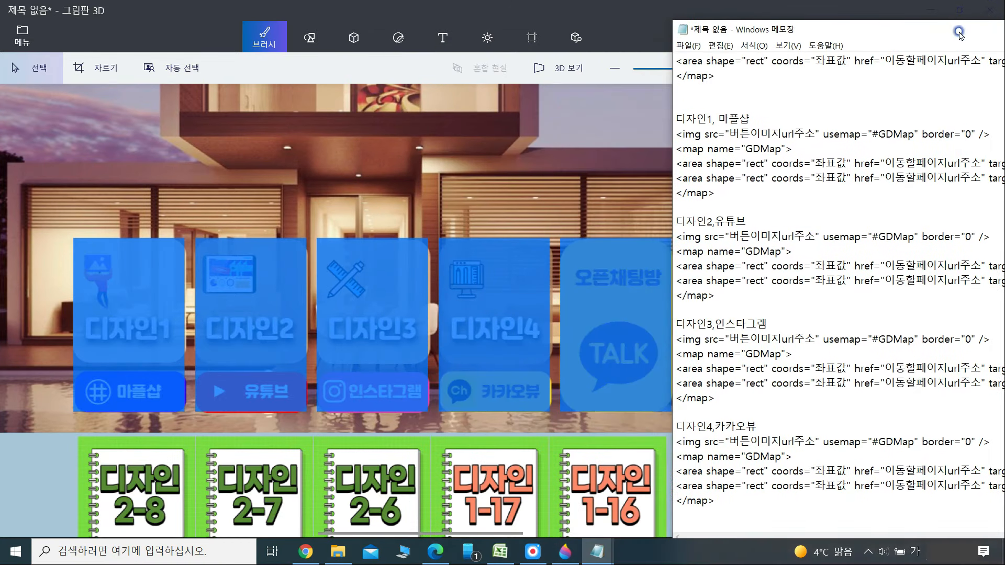
pyautogui.press('Return')
pyautogui.write('오픈채팅방')
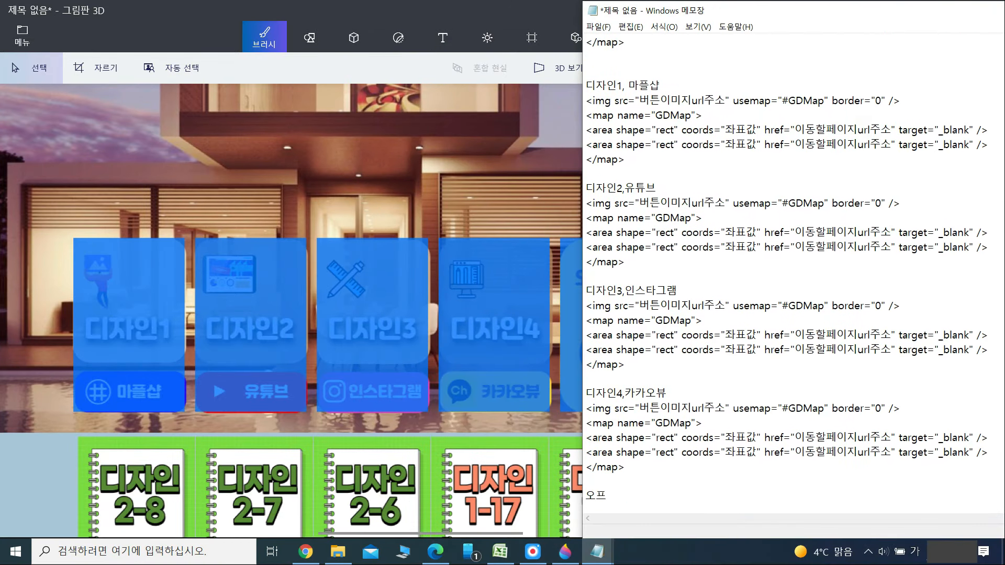
pyautogui.press('Return')
# Copy the single-link anchor and image line and paste it under 오픈채팅방
pyautogui.scroll(4, 748, 212)
pyautogui.moveTo(771, 8); pyautogui.dragTo(664, 27)
pyautogui.moveTo(480, 90); pyautogui.dragTo(788, 109)
pyautogui.hotkey('ctrl', 'c')
pyautogui.scroll(-4, 786, 210)
pyautogui.click(492, 516)
pyautogui.hotkey('ctrl', 'v')
# Delete the old template block and select the first area's 'blank' target to change it to _top
pyautogui.moveTo(775, 31); pyautogui.dragTo(810, 14)
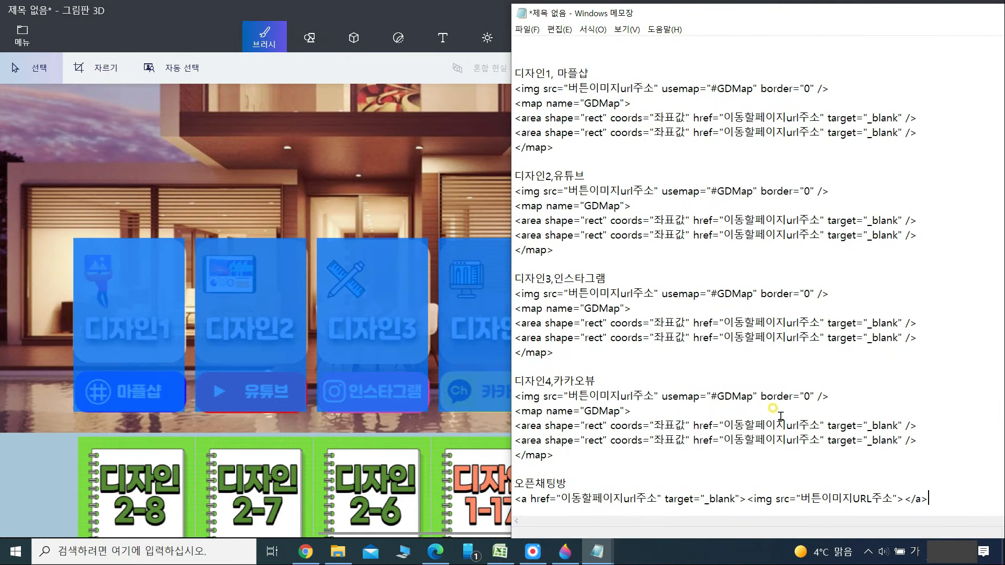
pyautogui.scroll(4, 595, 492)
pyautogui.moveTo(562, 207); pyautogui.dragTo(453, 37)
pyautogui.press('Delete')
pyautogui.press('Delete')
pyautogui.press('Delete')
pyautogui.doubleClick(897, 105)
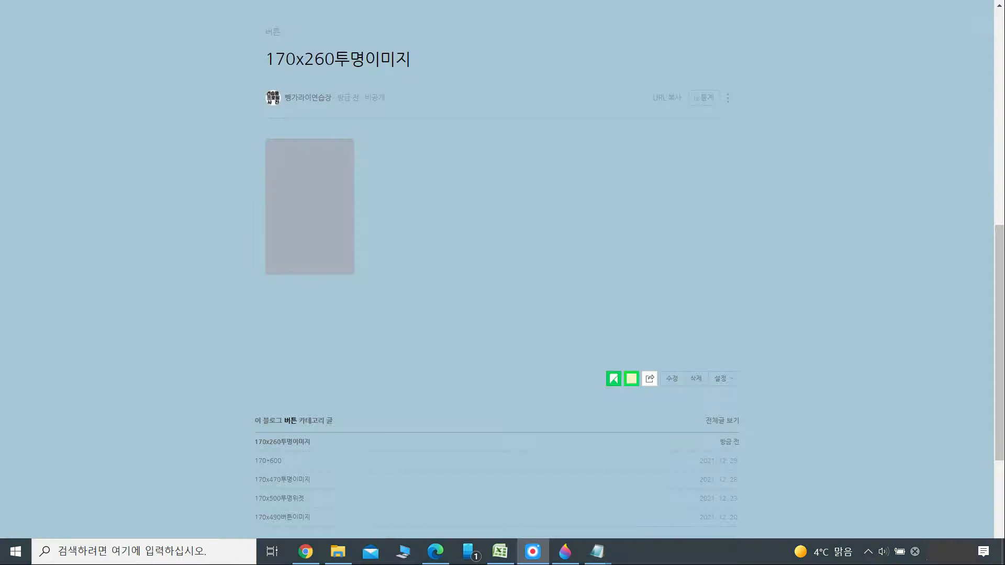
# Copy the transparent image's address and paste it over the first button image placeholder
pyautogui.rightClick(312, 189)
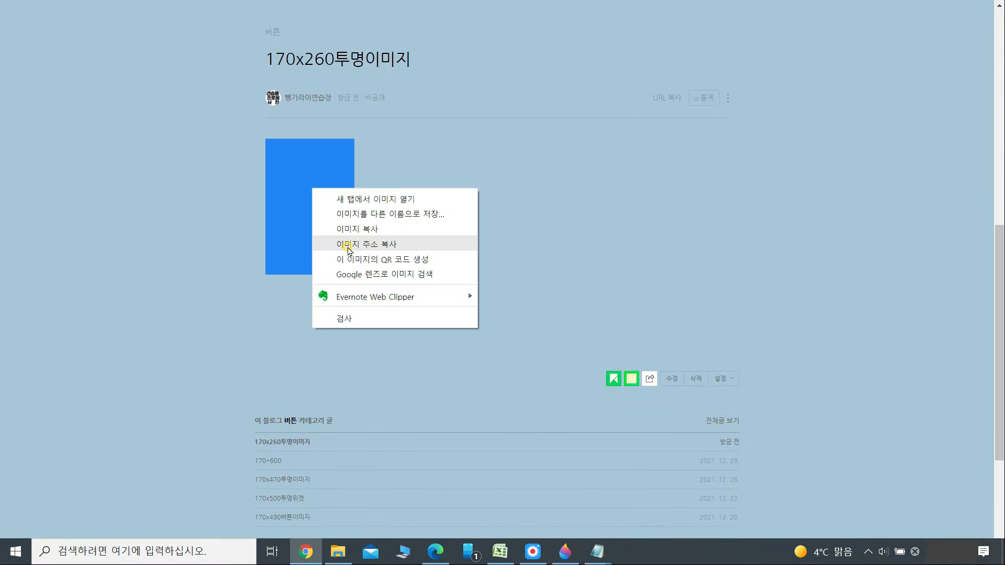
pyautogui.click(349, 249)
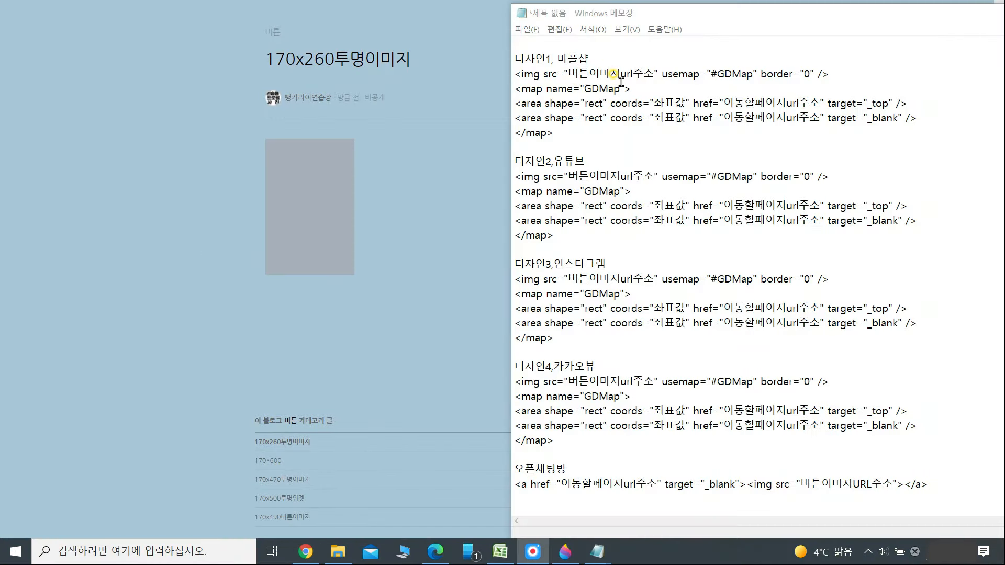
pyautogui.moveTo(641, 16); pyautogui.dragTo(449, 16)
pyautogui.moveTo(376, 73); pyautogui.dragTo(450, 76)
pyautogui.rightClick(444, 75)
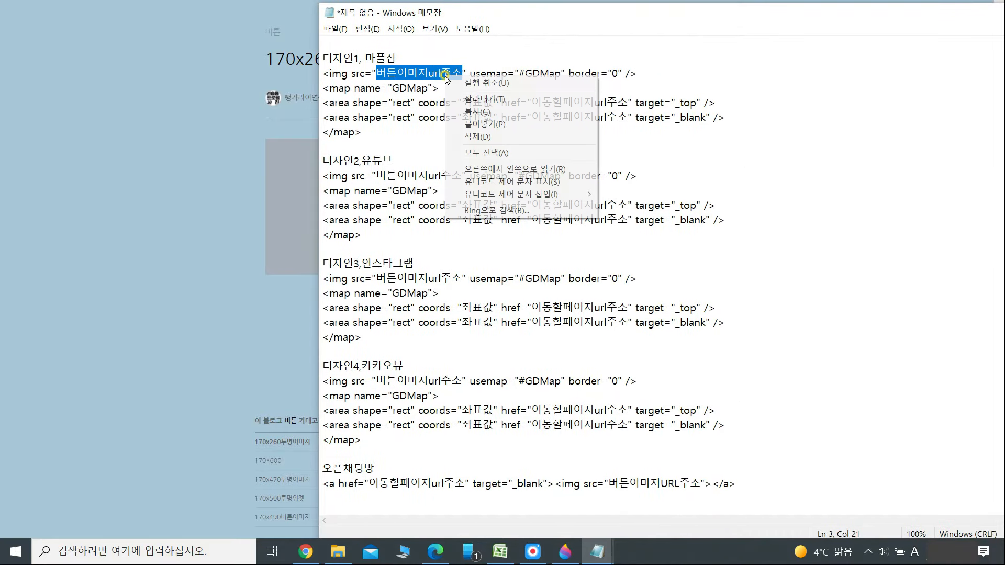
pyautogui.click(477, 130)
# Paste the same transparent image address over the remaining four image placeholders
pyautogui.moveTo(806, 521); pyautogui.dragTo(409, 518)
pyautogui.moveTo(376, 174); pyautogui.dragTo(449, 175)
pyautogui.hotkey('ctrl', 'v')
pyautogui.moveTo(807, 521); pyautogui.dragTo(410, 519)
pyautogui.moveTo(376, 279); pyautogui.dragTo(449, 280)
pyautogui.hotkey('ctrl', 'v')
pyautogui.moveTo(743, 521); pyautogui.dragTo(398, 518)
pyautogui.moveTo(376, 382); pyautogui.dragTo(450, 382)
pyautogui.hotkey('ctrl', 'v')
pyautogui.moveTo(709, 521); pyautogui.dragTo(398, 519)
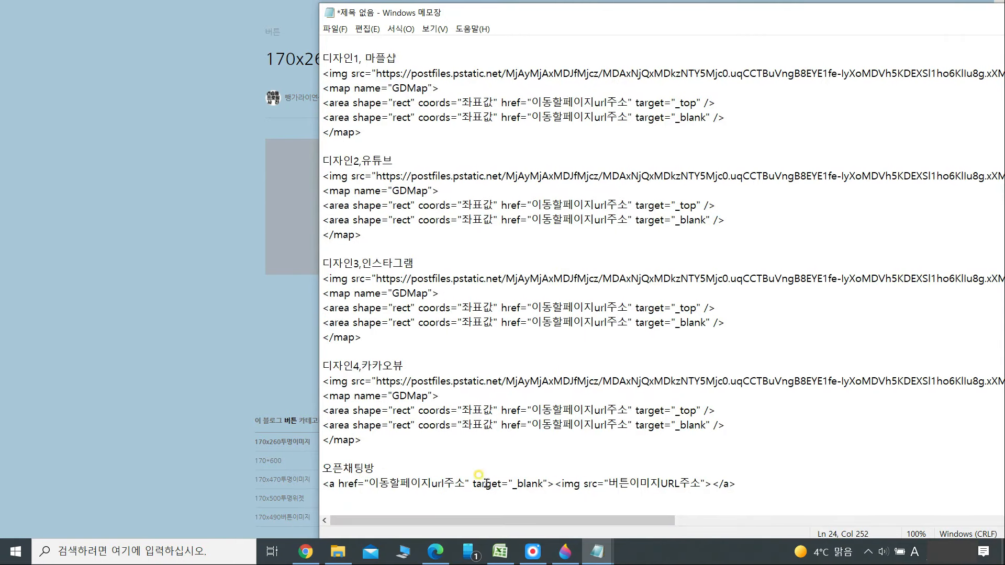
pyautogui.moveTo(609, 481); pyautogui.dragTo(701, 482)
pyautogui.hotkey('ctrl', 'v')
pyautogui.moveTo(702, 521); pyautogui.dragTo(385, 521)
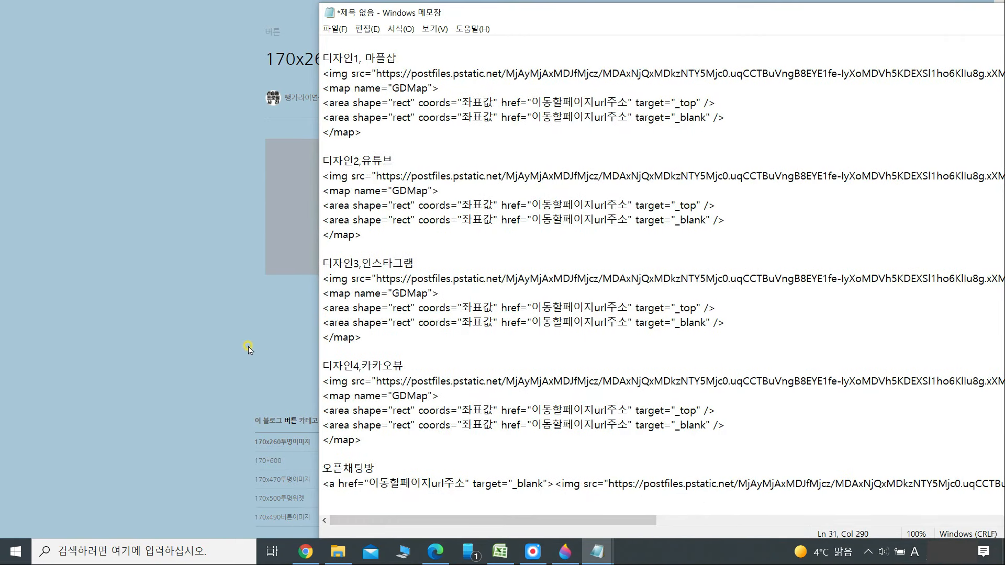
# Replace the 디자인1 and 디자인2 link placeholders with their blog category addresses
pyautogui.click(282, 331)
pyautogui.scroll(-4, 362, 322)
pyautogui.rightClick(373, 382)
pyautogui.click(555, 538)
pyautogui.click(628, 511)
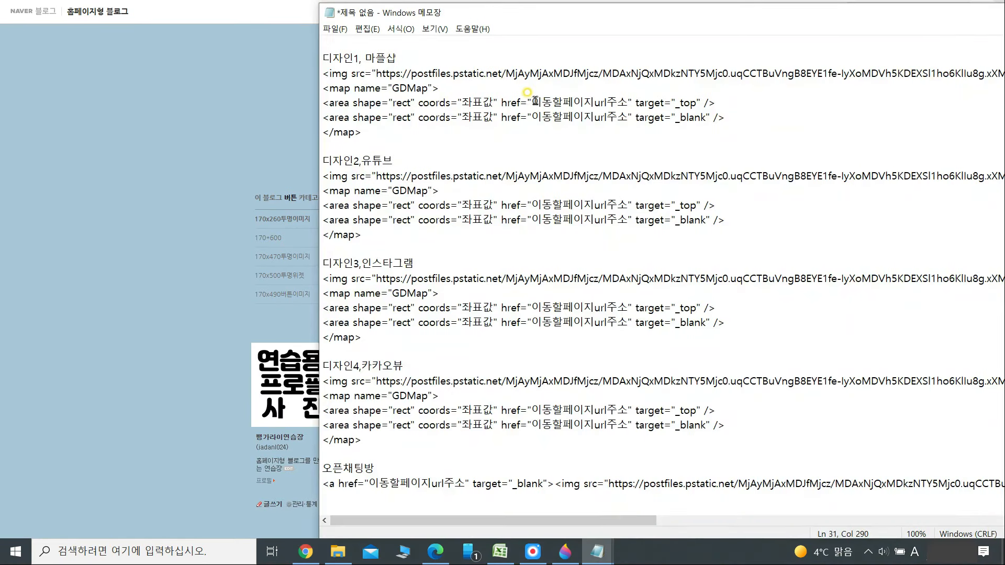
pyautogui.moveTo(533, 102); pyautogui.dragTo(626, 103)
pyautogui.write('https://blog.naver.com/PostList.naver?blogId=jadanl024&from=postList&categoryNo=1')
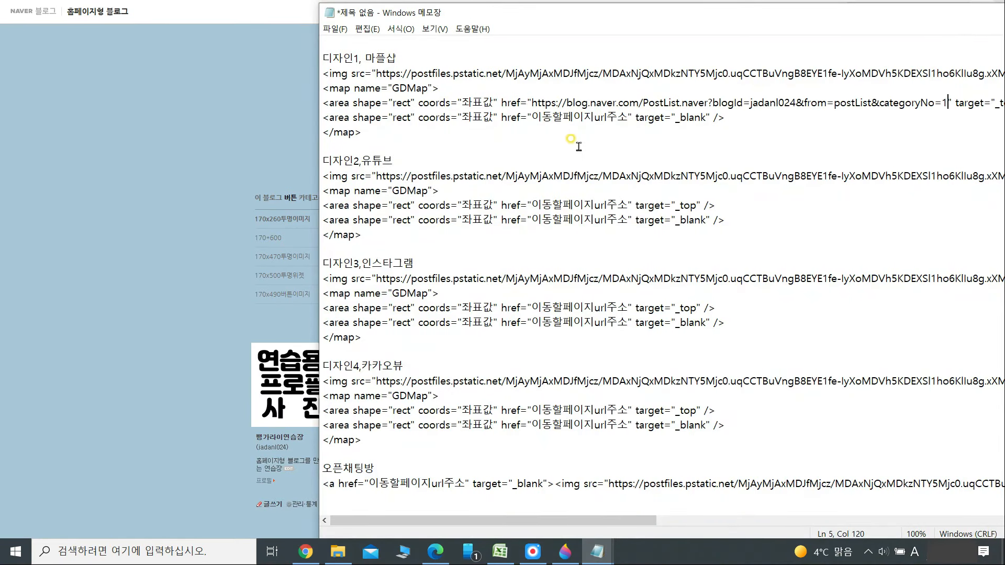
pyautogui.click(290, 328)
pyautogui.rightClick(359, 237)
pyautogui.click(414, 335)
pyautogui.click(602, 493)
pyautogui.moveTo(532, 205); pyautogui.dragTo(627, 205)
pyautogui.write('https://blog.naver.com/PostList.naver?blogId=jadanl024&from=postList&categoryNo=16')
# Replace the 디자인3 and 디자인4 link placeholders with their blog category addresses
pyautogui.click(293, 322)
pyautogui.rightClick(373, 402)
pyautogui.click(427, 347)
pyautogui.click(597, 552)
pyautogui.moveTo(532, 308); pyautogui.dragTo(627, 307)
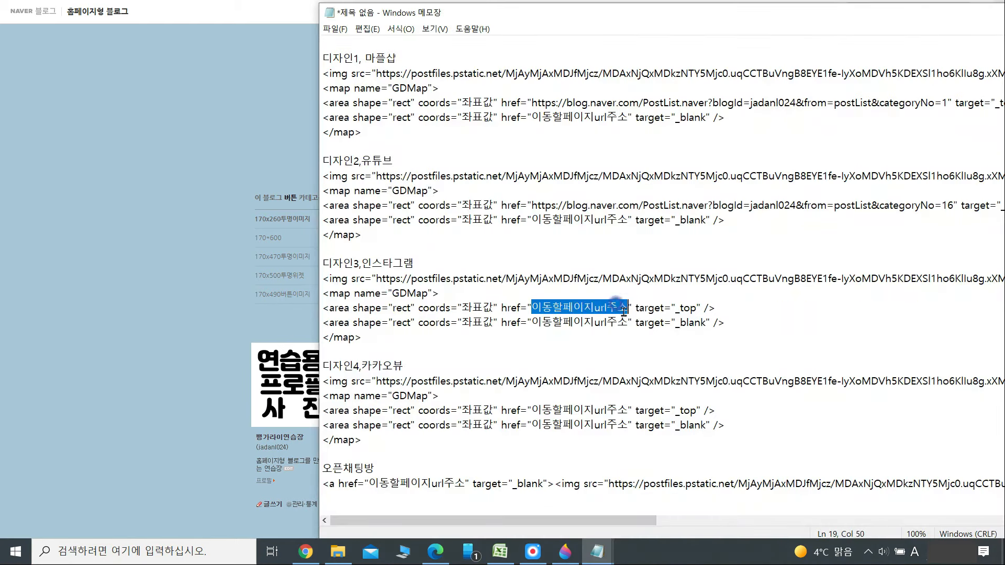
pyautogui.hotkey('ctrl', 'v')
pyautogui.click(288, 367)
pyautogui.rightClick(372, 414)
pyautogui.click(426, 358)
pyautogui.moveTo(597, 552)
pyautogui.click(655, 489)
pyautogui.moveTo(533, 410); pyautogui.dragTo(627, 410)
pyautogui.write('https://blog.naver.com/PostList.naver?blogId=jadanl024&from=postList&categoryNo=18')
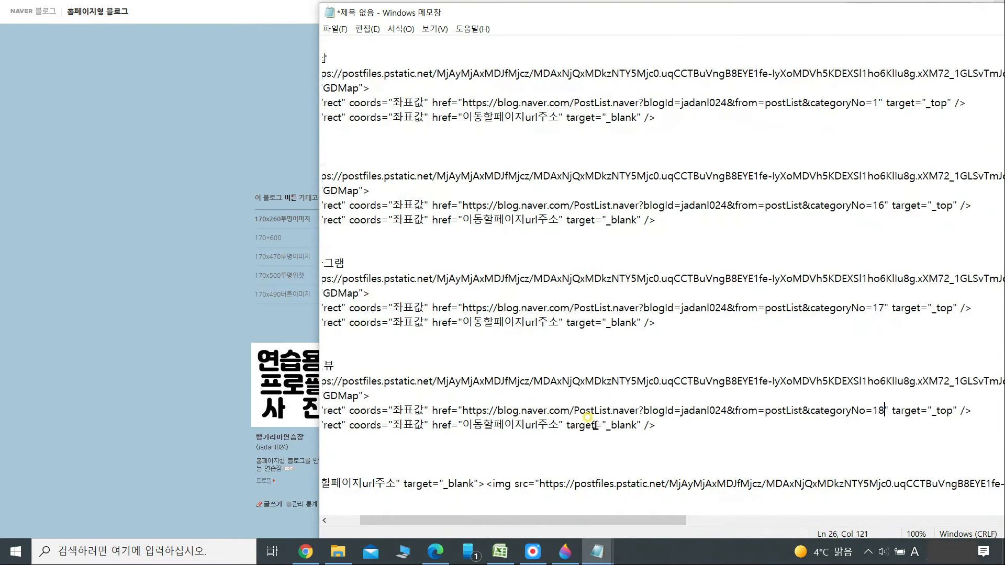
# Fill in the 마플샵 shop, YouTube, Instagram and Kakao open-chat link addresses
pyautogui.moveTo(533, 117); pyautogui.dragTo(627, 118)
pyautogui.write('https://marpple.shop/kr/gdretail')
pyautogui.moveTo(533, 117); pyautogui.dragTo(687, 119)
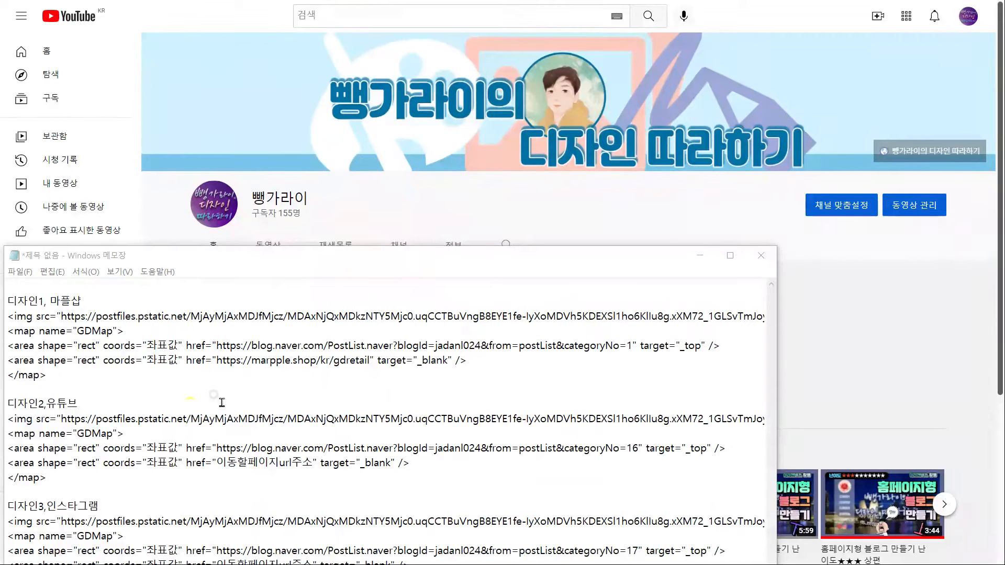
pyautogui.moveTo(218, 462); pyautogui.dragTo(312, 463)
pyautogui.write('https://www.youtube.com/channel/UCftPxxlOAjY49tW3mwEawmA')
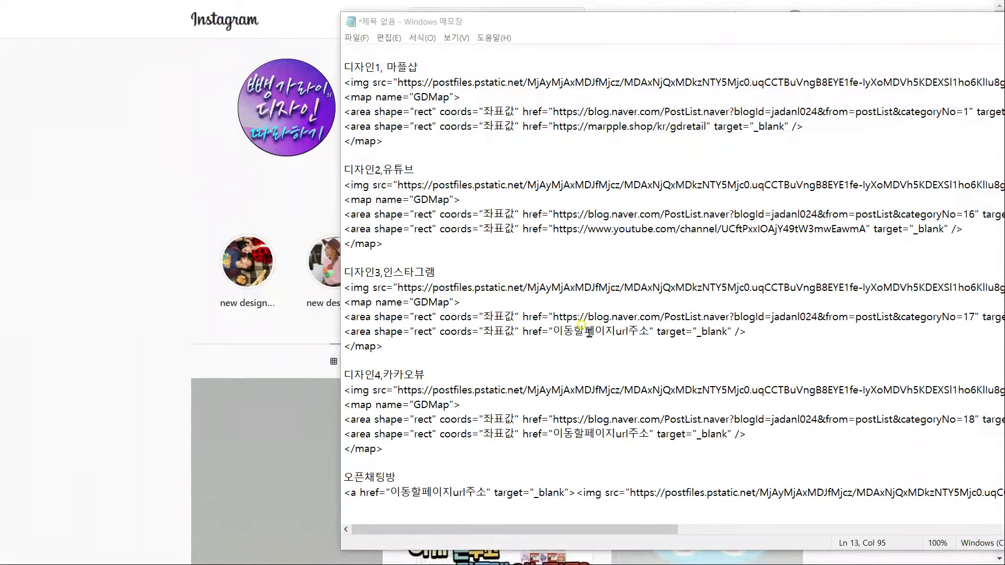
pyautogui.moveTo(555, 328); pyautogui.dragTo(651, 328)
pyautogui.write('https://www.instagram.com/ogdretailo/')
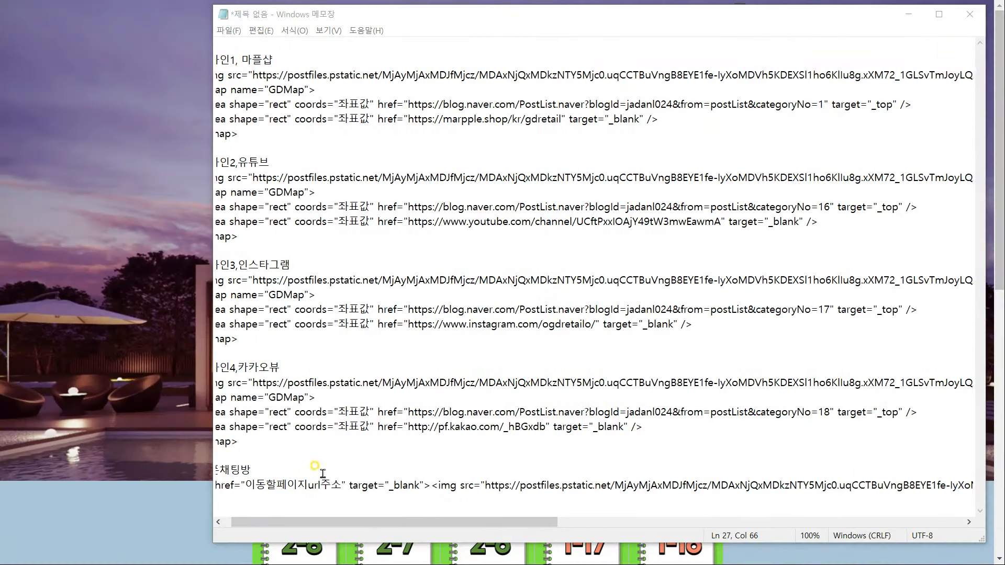
pyautogui.moveTo(248, 485); pyautogui.dragTo(342, 485)
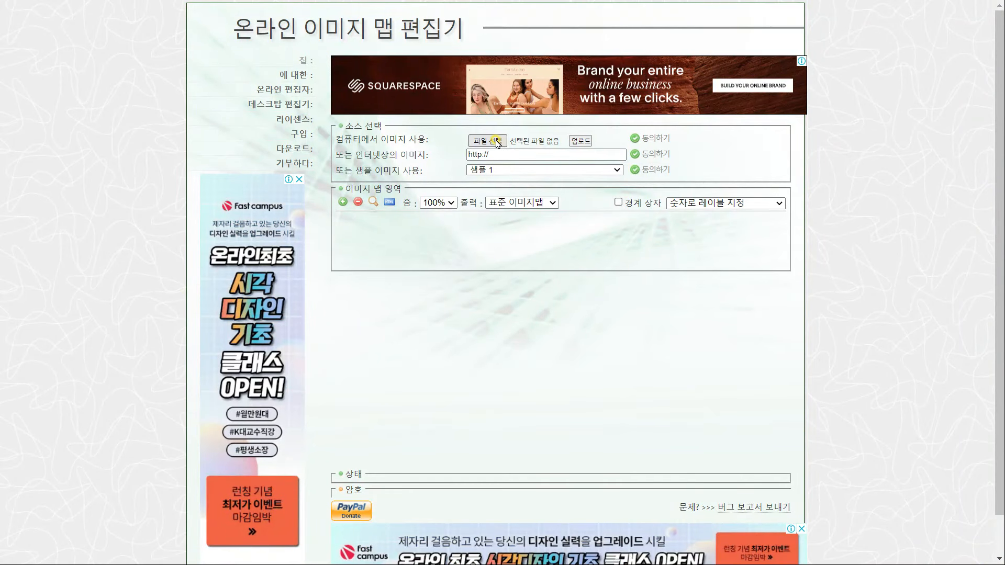
# Upload 버튼좌표용1.png as the source image in the image map editor
pyautogui.click(488, 140)
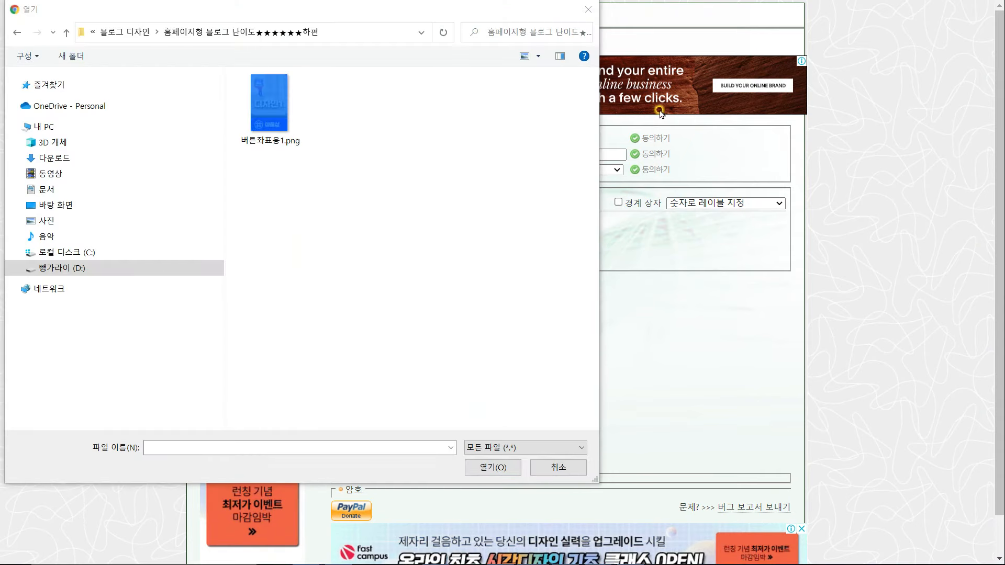
pyautogui.click(275, 108)
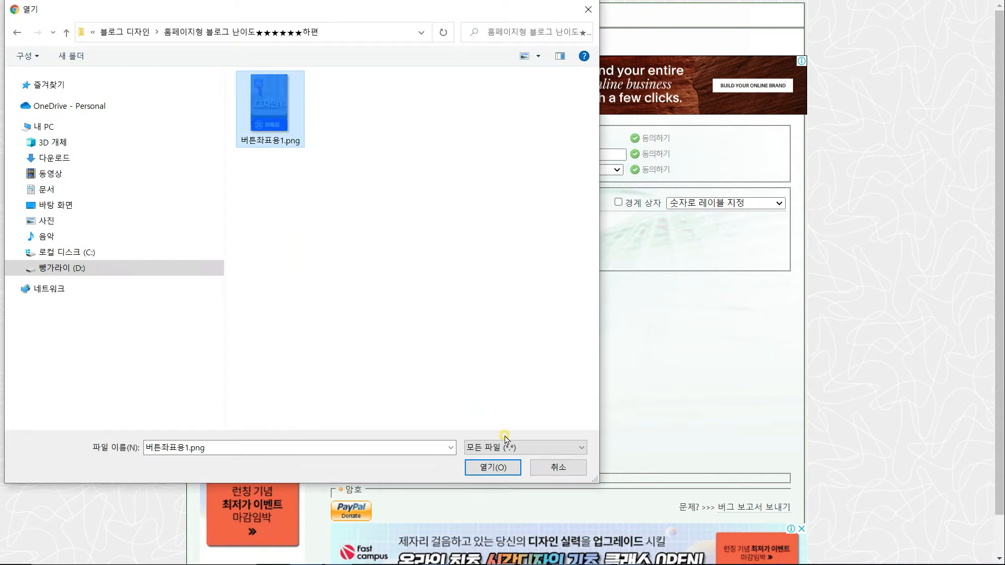
pyautogui.click(495, 467)
pyautogui.click(587, 142)
pyautogui.click(649, 137)
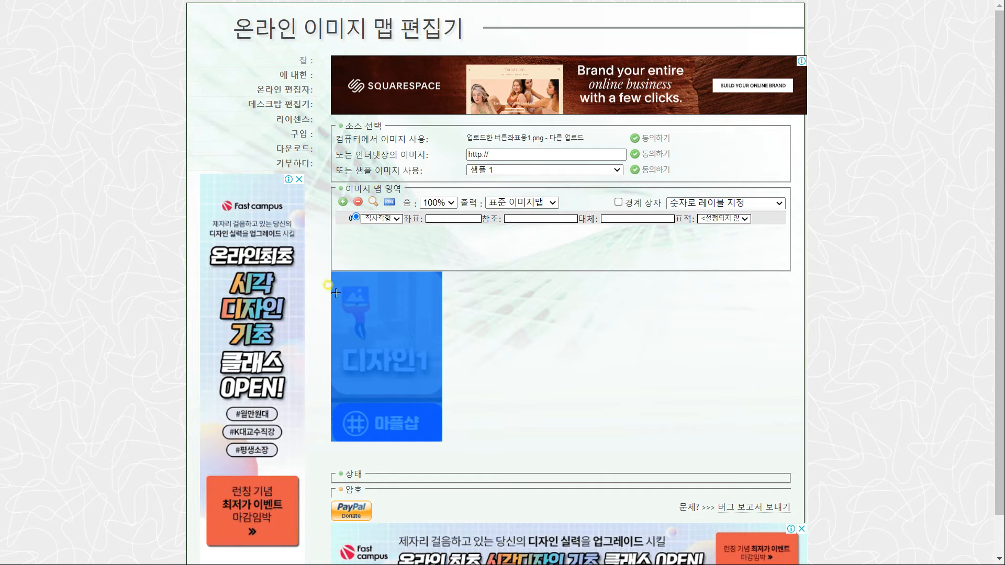
# Draw rectangles over both buttons and copy the upper area's coordinates 0,0,167,189
pyautogui.moveTo(331, 272)
pyautogui.mouseDown()
pyautogui.moveTo(403, 337)
pyautogui.moveTo(442, 397)
pyautogui.mouseUp()
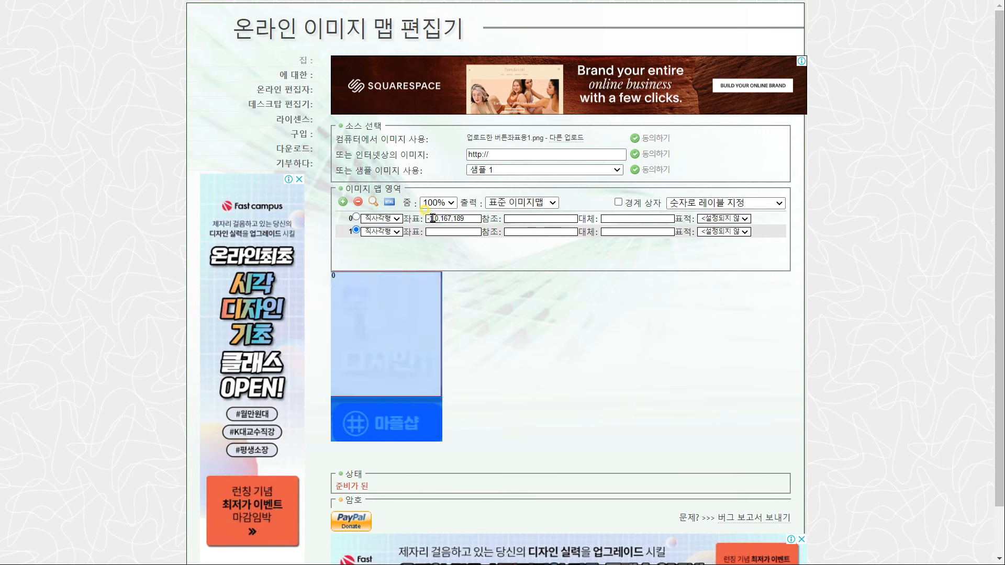
pyautogui.click(332, 402)
pyautogui.click(441, 442)
pyautogui.moveTo(466, 219); pyautogui.dragTo(411, 216)
pyautogui.hotkey('ctrl', 'c')
# Paste 0,0,167,189 over the upper 좌표값 placeholders of 디자인1 through 디자인4
pyautogui.hotkey('alt', 'Tab')
pyautogui.doubleClick(371, 105)
pyautogui.hotkey('alt', 'Tab')
pyautogui.hotkey('alt', 'Tab')
pyautogui.hotkey('ctrl', 'v')
pyautogui.hotkey('ctrl', 'v')
pyautogui.doubleClick(371, 207)
pyautogui.hotkey('ctrl', 'v')
pyautogui.doubleClick(371, 310)
# Copy the lower coordinates 0,199,167,258 and paste them into the remaining area placeholders
pyautogui.hotkey('ctrl', 'v')
pyautogui.doubleClick(371, 412)
pyautogui.hotkey('ctrl', 'v')
pyautogui.moveTo(420, 119); pyautogui.dragTo(358, 121)
pyautogui.hotkey('ctrl', 'c')
pyautogui.doubleClick(371, 222)
pyautogui.hotkey('ctrl', 'v')
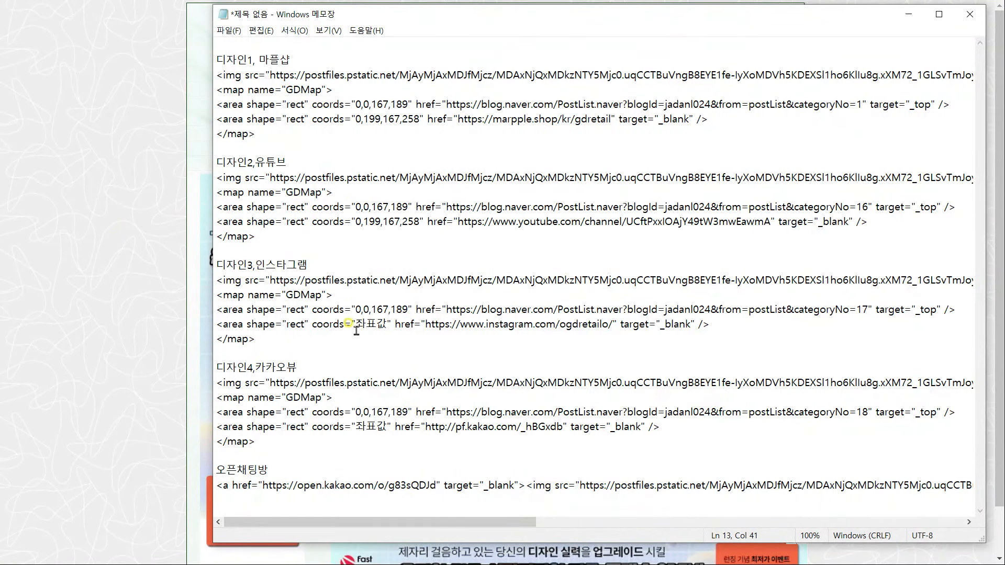
pyautogui.doubleClick(371, 324)
pyautogui.hotkey('ctrl', 'v')
pyautogui.doubleClick(371, 426)
pyautogui.hotkey('ctrl', 'v')
# Open the blog's 레이아웃·위젯 설정 page from the management menu
pyautogui.hotkey('alt', 'Tab')
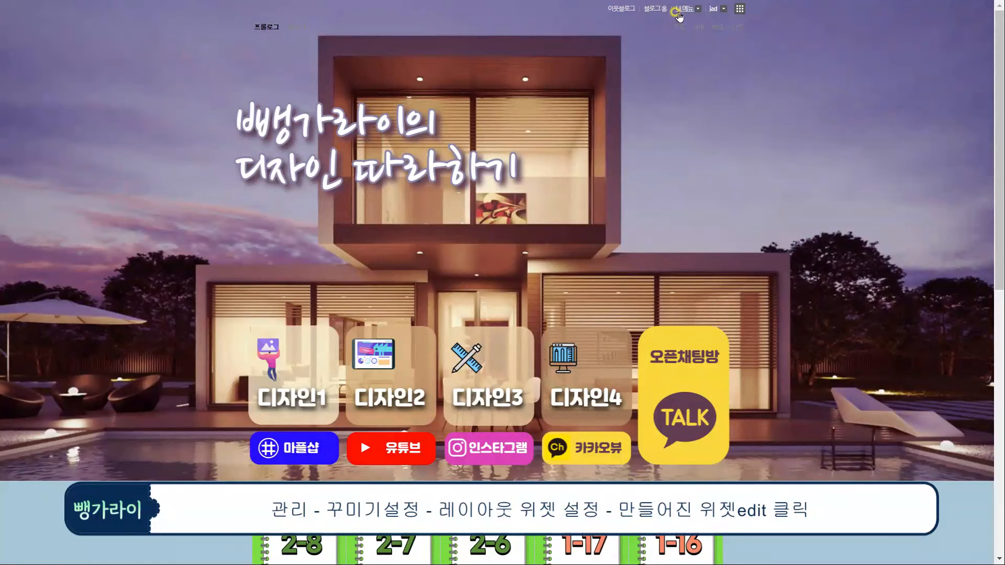
pyautogui.click(684, 9)
pyautogui.click(686, 47)
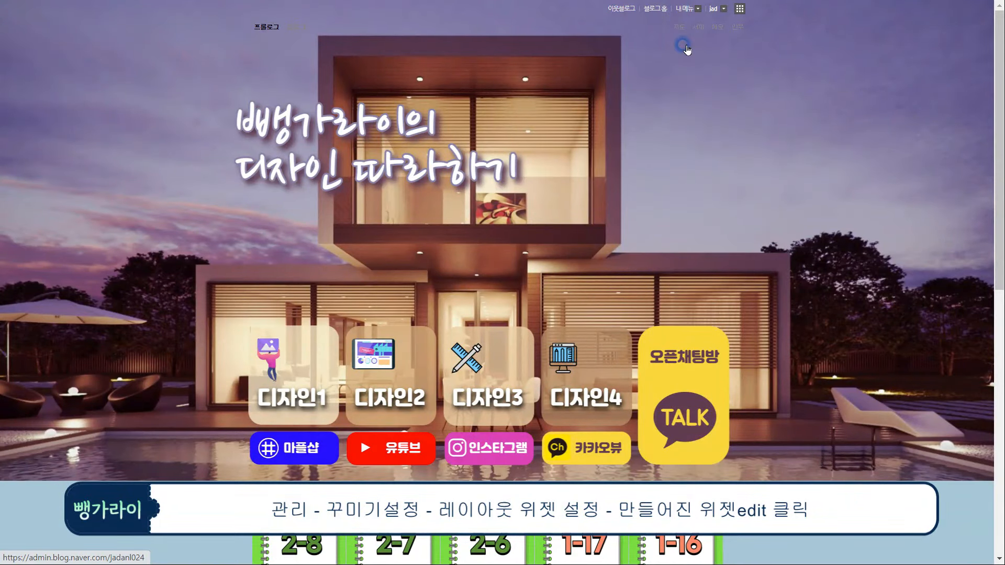
pyautogui.click(70, 42)
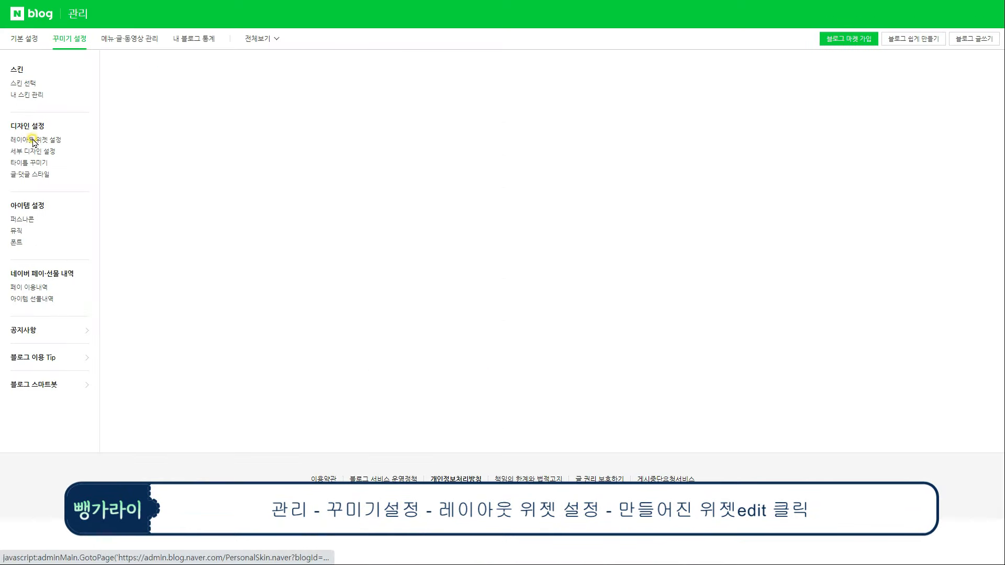
pyautogui.click(29, 139)
pyautogui.scroll(-3, 72, 231)
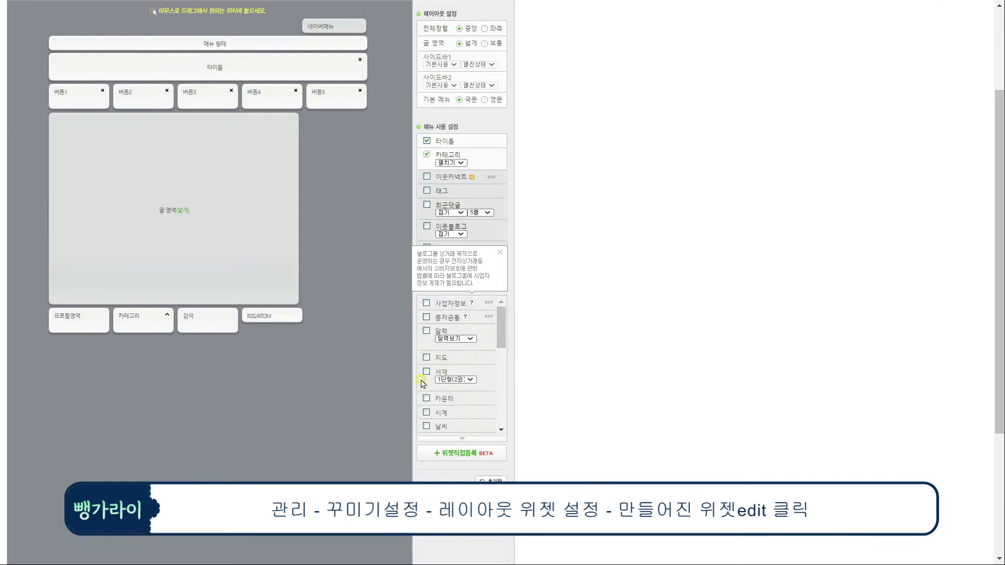
pyautogui.click(500, 252)
pyautogui.moveTo(500, 327); pyautogui.dragTo(498, 386)
# Replace the 버튼1 widget's code with the 디자인1 image-map code and save it
pyautogui.click(483, 341)
pyautogui.moveTo(498, 307); pyautogui.dragTo(340, 293)
pyautogui.press('BackSpace')
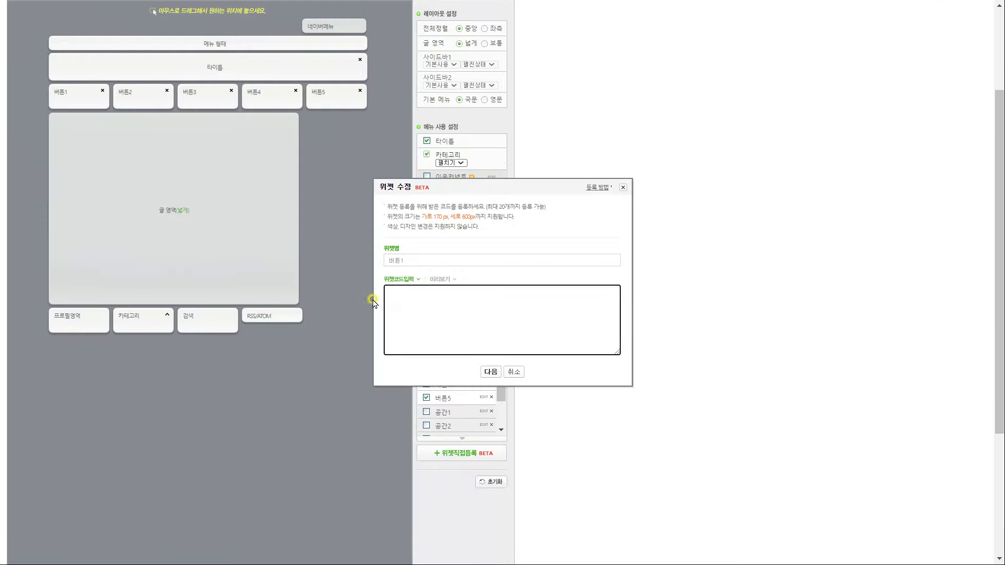
pyautogui.hotkey('alt', 'Tab')
pyautogui.moveTo(217, 59); pyautogui.dragTo(308, 135)
pyautogui.hotkey('ctrl', 'c')
pyautogui.hotkey('alt', 'Tab')
pyautogui.click(505, 309)
pyautogui.hotkey('ctrl', 'v')
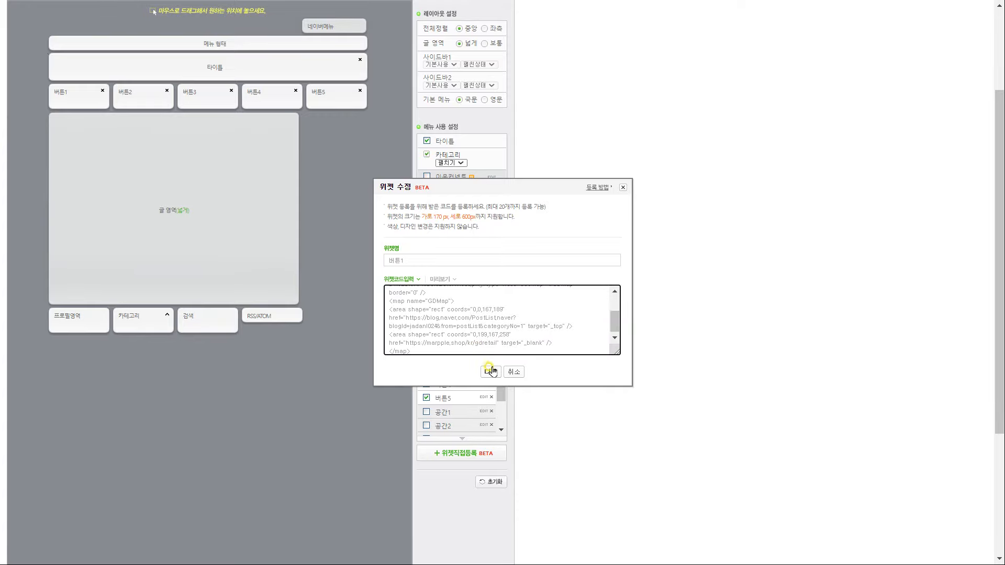
pyautogui.click(489, 371)
pyautogui.click(503, 456)
# Load the 디자인2 image-map code into the 버튼2 widget and save it
pyautogui.click(489, 386)
pyautogui.click(445, 309)
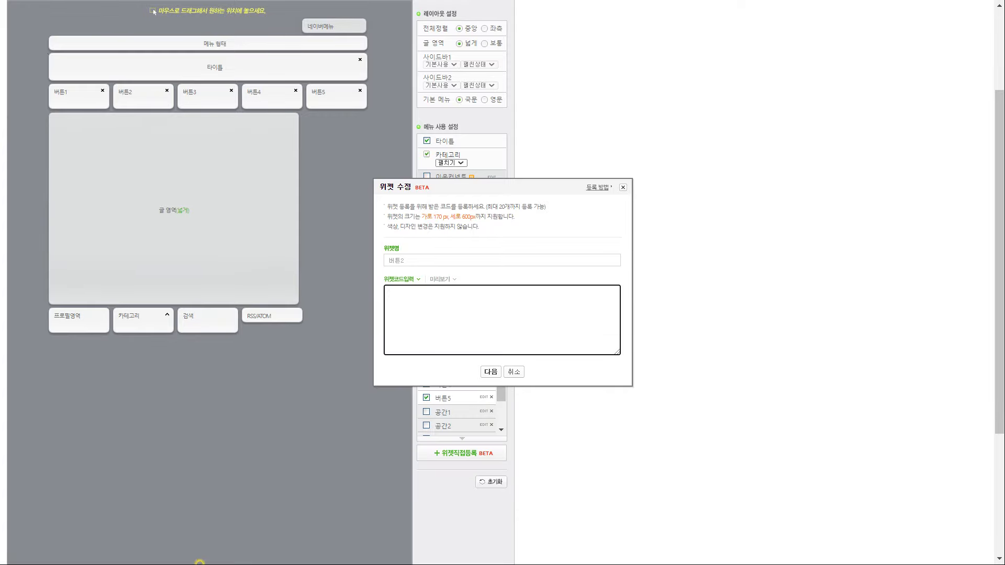
pyautogui.hotkey('alt', 'Tab')
pyautogui.moveTo(217, 178); pyautogui.dragTo(296, 245)
pyautogui.hotkey('alt', 'Tab')
pyautogui.hotkey('ctrl', 'v')
pyautogui.click(491, 372)
pyautogui.click(503, 456)
pyautogui.press('Return')
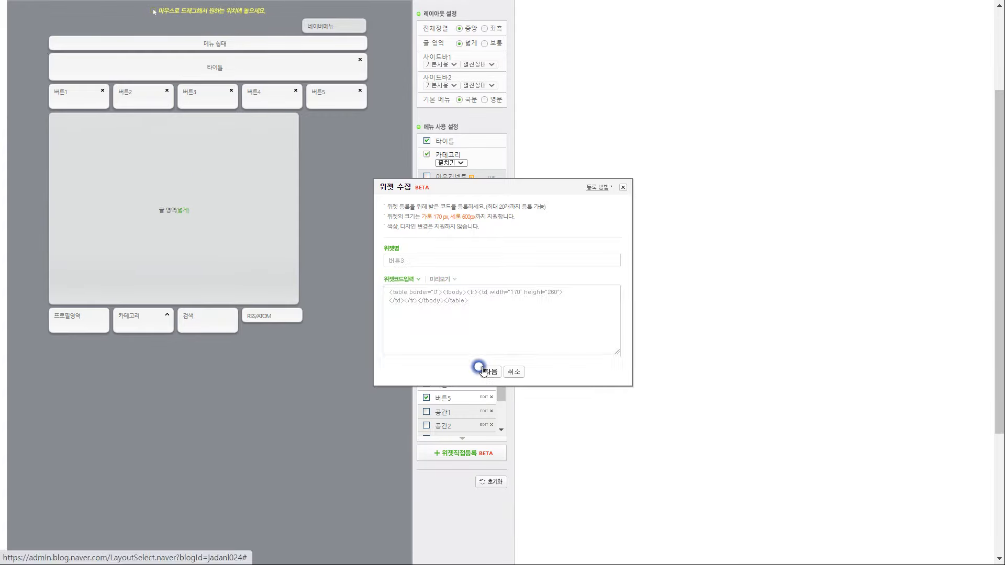
# Replace the 버튼3 widget's old code with the 디자인3 image-map code and save
pyautogui.click(485, 372)
pyautogui.hotkey('alt', 'Tab')
pyautogui.hotkey('alt', 'Tab')
pyautogui.hotkey('ctrl', 'v')
pyautogui.hotkey('ctrl', 'a')
pyautogui.press('Delete')
pyautogui.hotkey('alt', 'Tab')
pyautogui.moveTo(314, 444); pyautogui.dragTo(202, 384)
# Fill the remaining button widgets with the 디자인4 and open-chat codes and save 버튼5
pyautogui.hotkey('alt', 'Tab')
pyautogui.hotkey('ctrl', 'v')
pyautogui.click(491, 372)
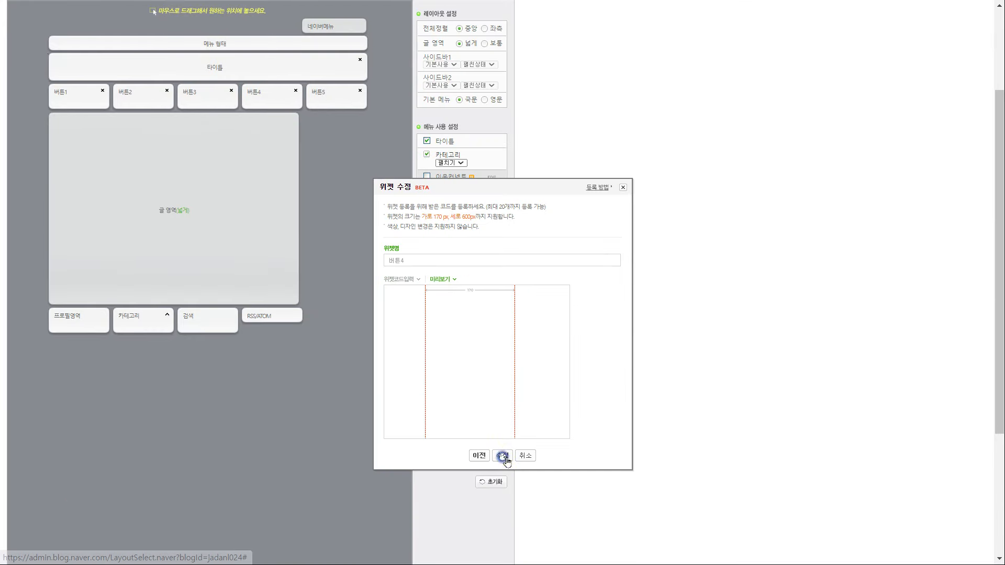
pyautogui.click(503, 455)
pyautogui.click(484, 397)
pyautogui.click(445, 314)
pyautogui.press('Delete')
pyautogui.hotkey('alt', 'Tab')
pyautogui.click(214, 484)
pyautogui.hotkey('shift', 'End')
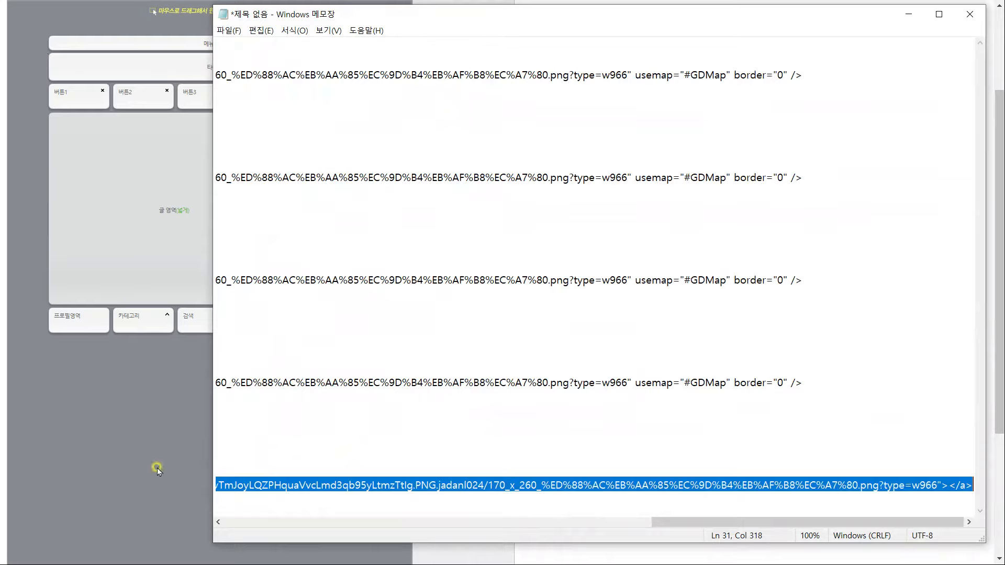
pyautogui.hotkey('alt', 'Tab')
pyautogui.hotkey('ctrl', 'v')
pyautogui.click(491, 371)
pyautogui.click(502, 455)
pyautogui.press('Return')
# Apply the updated layout and confirm it
pyautogui.scroll(-4, 379, 332)
pyautogui.click(237, 531)
pyautogui.click(568, 60)
pyautogui.moveTo(737, 465); pyautogui.dragTo(253, 321)
# Test the 디자인1–4, open-chat TALK and 카카오뷰 links, closing each opened page
pyautogui.click(289, 387)
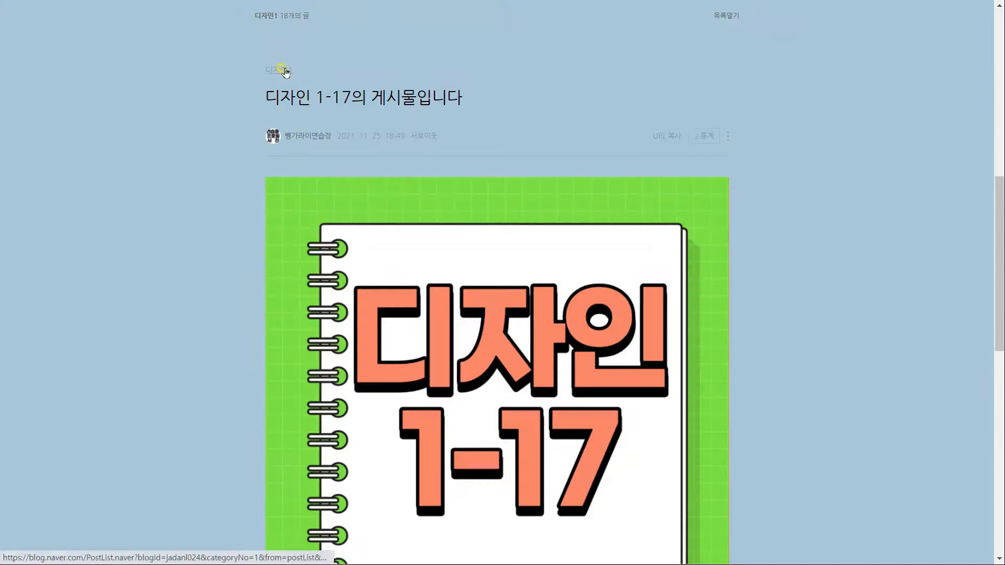
pyautogui.scroll(5, 315, 105)
pyautogui.click(388, 122)
pyautogui.scroll(5, 460, 195)
pyautogui.click(486, 121)
pyautogui.scroll(5, 524, 124)
pyautogui.click(578, 121)
pyautogui.scroll(5, 582, 124)
pyautogui.click(697, 142)
pyautogui.hotkey('ctrl', 'w')
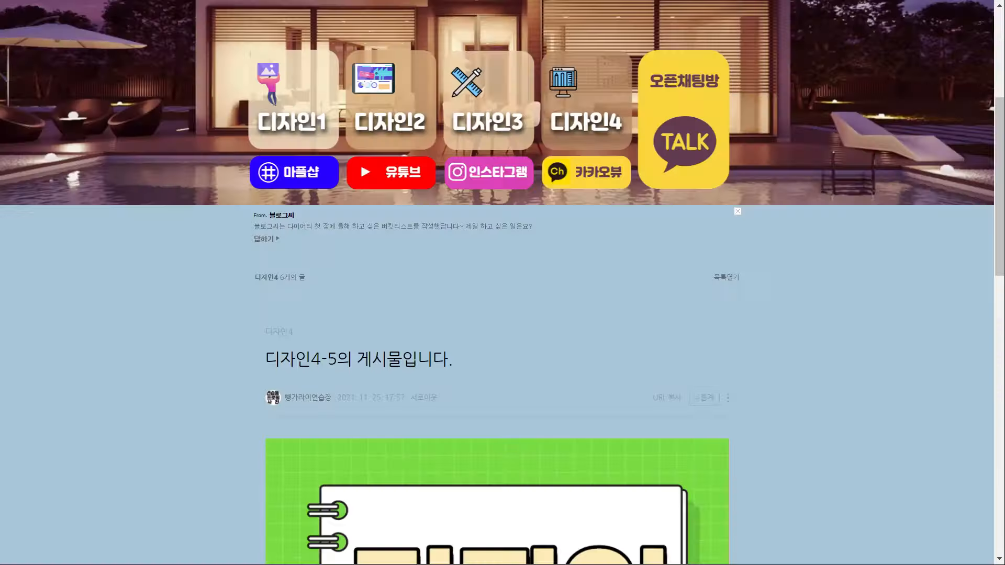
pyautogui.click(592, 172)
pyautogui.hotkey('ctrl', 'w')
pyautogui.click(490, 171)
pyautogui.hotkey('ctrl', 'w')
# Set the skin background to 직접등록 with a chosen 하단 영역 colour, then apply and confirm the design
pyautogui.scroll(-1, 801, 361)
pyautogui.scroll(3, 797, 324)
pyautogui.click(686, 9)
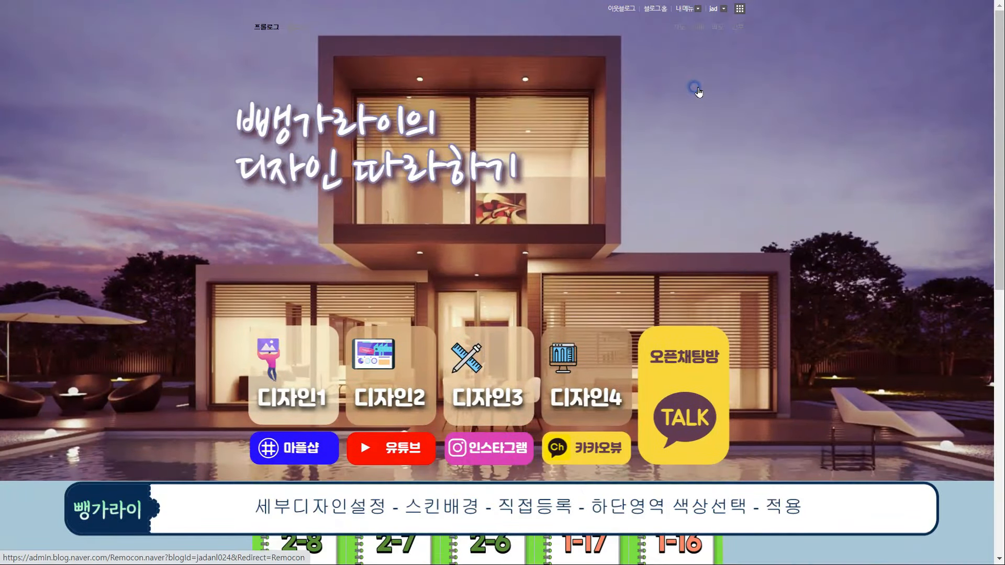
pyautogui.click(695, 90)
pyautogui.click(793, 95)
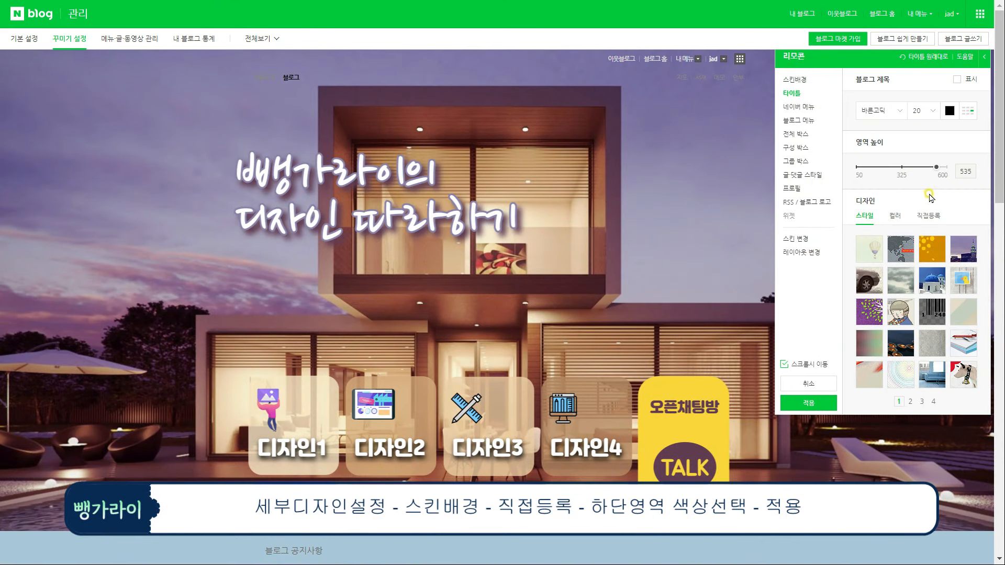
pyautogui.scroll(-5, 888, 214)
pyautogui.scroll(5, 888, 214)
pyautogui.click(794, 80)
pyautogui.click(927, 95)
pyautogui.click(886, 224)
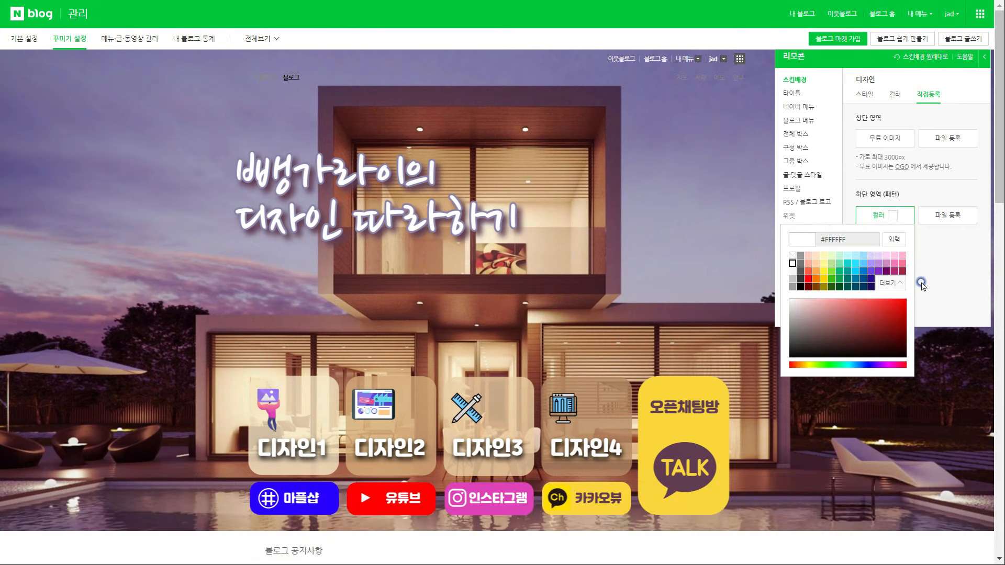
pyautogui.click(817, 316)
pyautogui.click(587, 326)
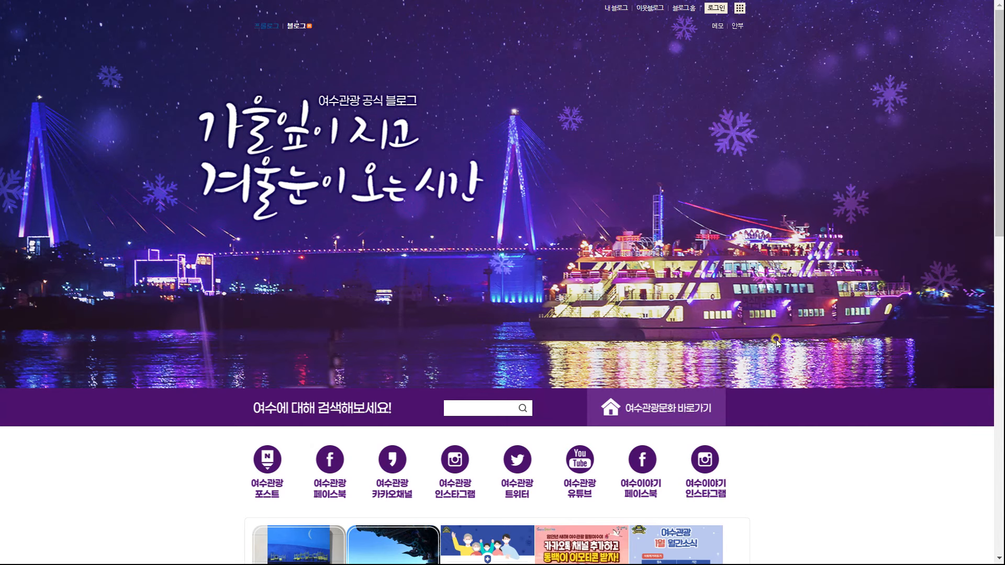
# Search the tourism blog for 밤바다, scroll back up, and select all widget images to reveal their edges
pyautogui.click(486, 409)
pyautogui.write('배')
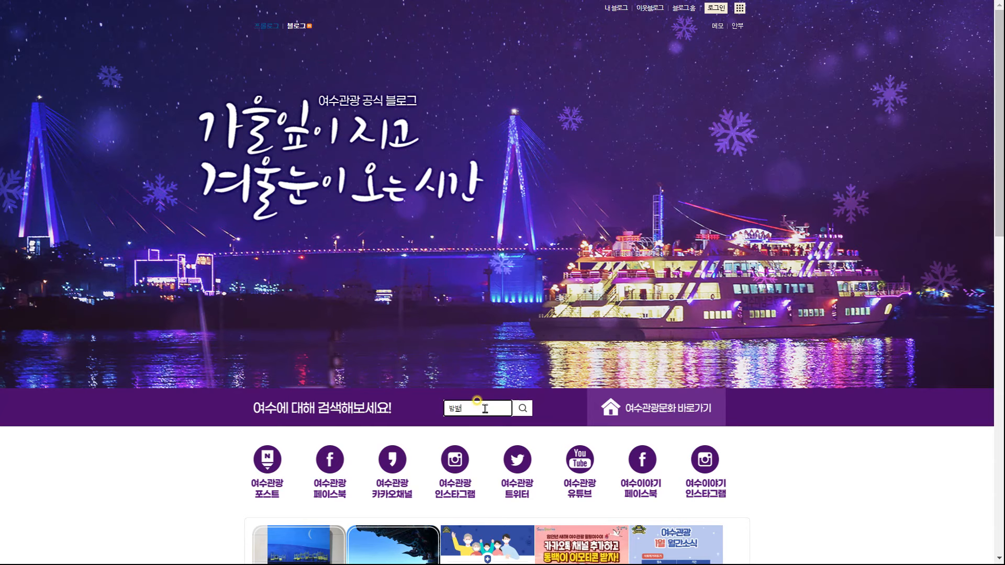
pyautogui.press('Return')
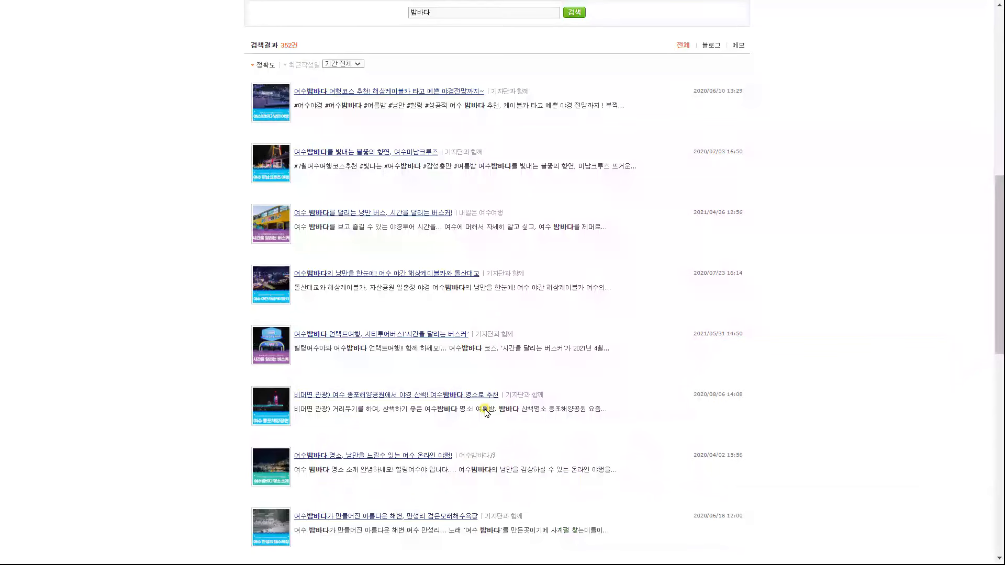
pyautogui.scroll(9, 460, 378)
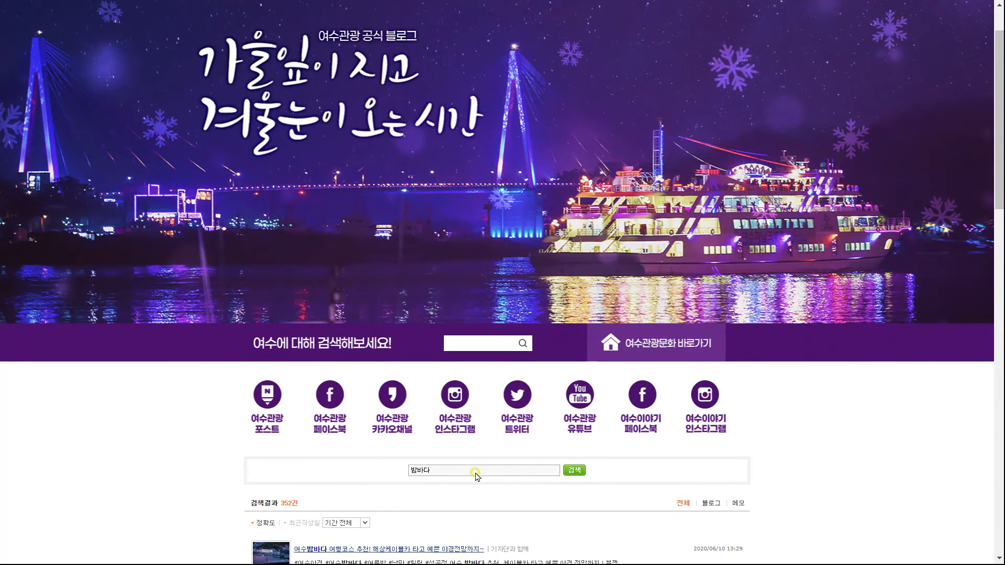
pyautogui.scroll(2, 475, 474)
pyautogui.moveTo(506, 468); pyautogui.dragTo(216, 231)
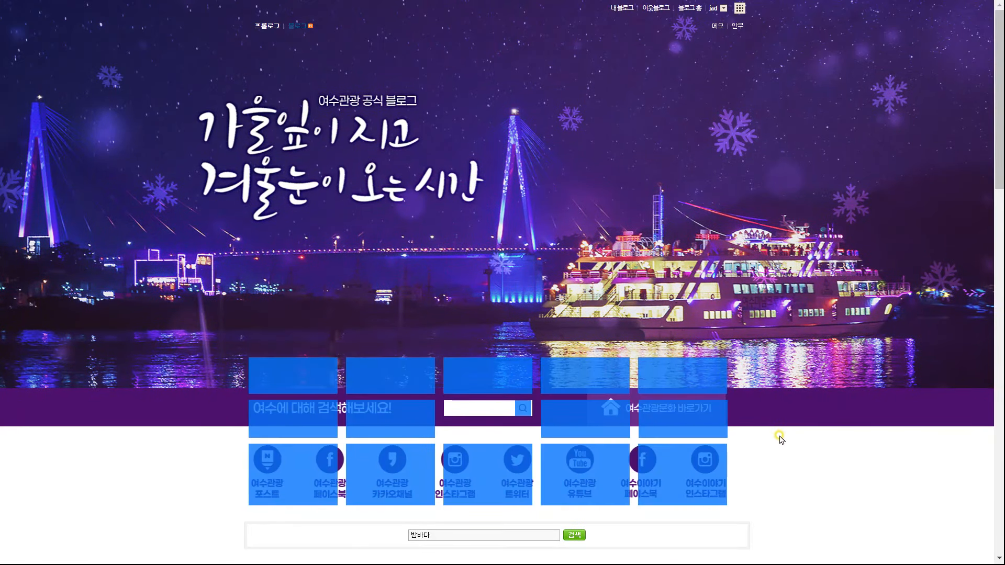
pyautogui.scroll(-2, 779, 442)
pyautogui.scroll(2, 793, 449)
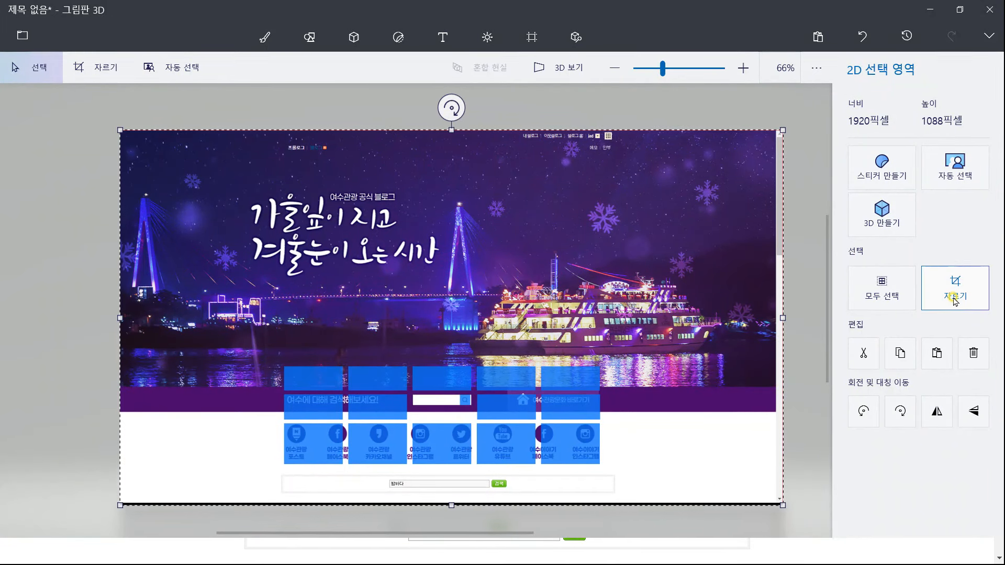
# Crop the blog screenshot to 1920 × 968 pixels
pyautogui.click(954, 301)
pyautogui.scroll(3, 482, 524)
pyautogui.moveTo(449, 505); pyautogui.dragTo(434, 389)
pyautogui.scroll(4, 449, 451)
pyautogui.scroll(2, 449, 447)
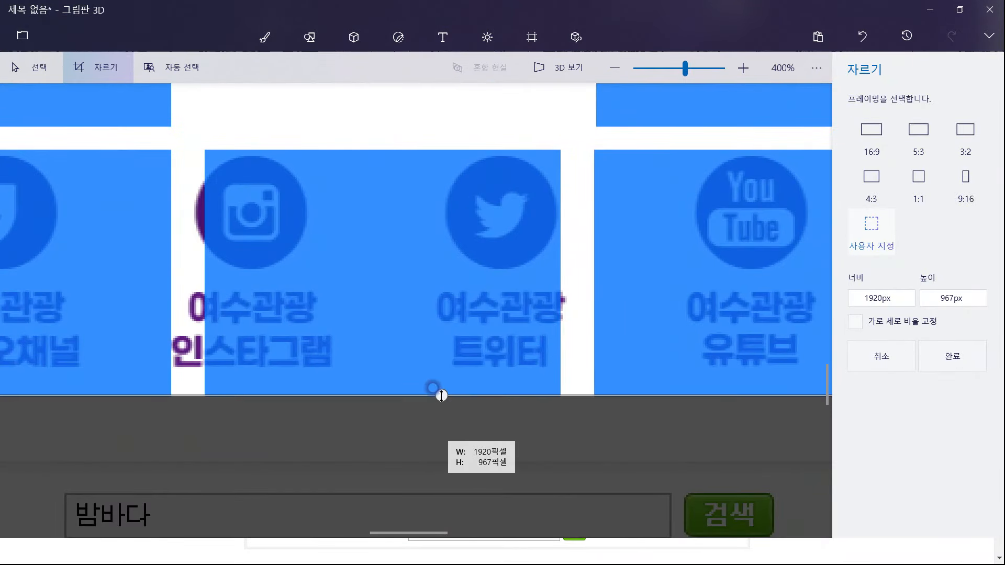
pyautogui.scroll(4, 442, 408)
pyautogui.moveTo(426, 354); pyautogui.dragTo(427, 361)
pyautogui.scroll(-3, 446, 409)
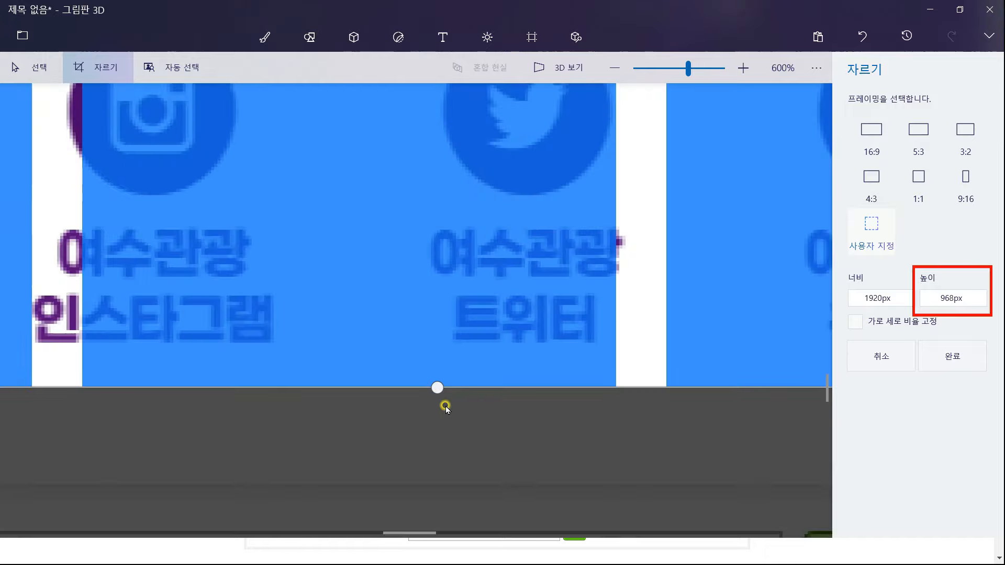
pyautogui.scroll(-5, 445, 409)
pyautogui.click(953, 356)
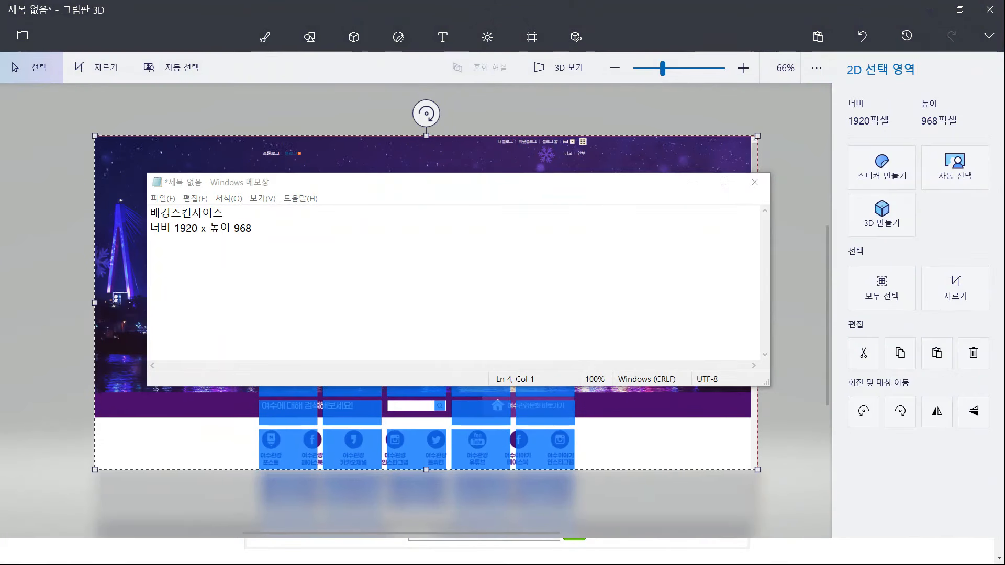
# Measure the first-row widget at 170 × 70 and note the sizes
pyautogui.click(462, 356)
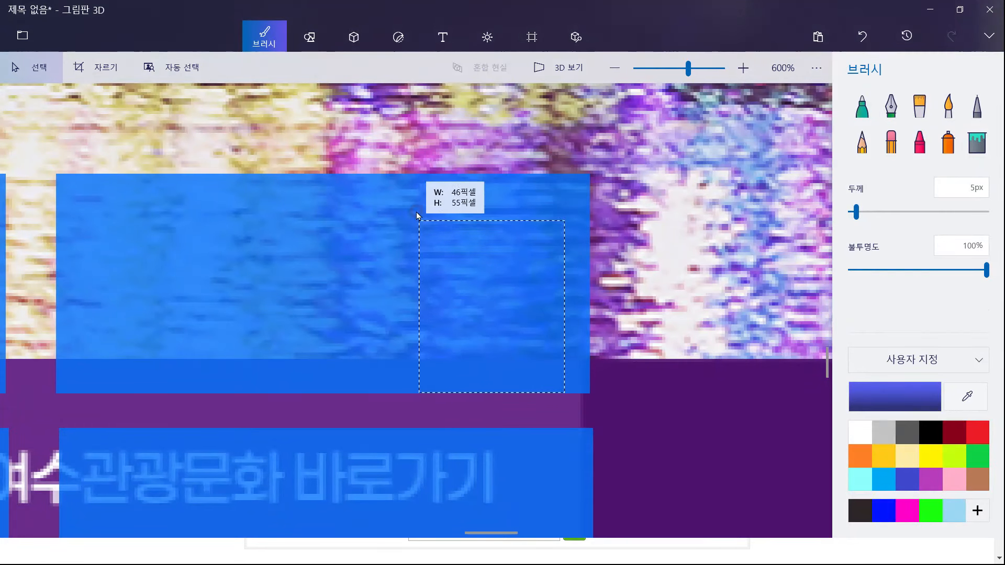
pyautogui.moveTo(419, 217); pyautogui.dragTo(400, 173)
pyautogui.scroll(-5, 649, 256)
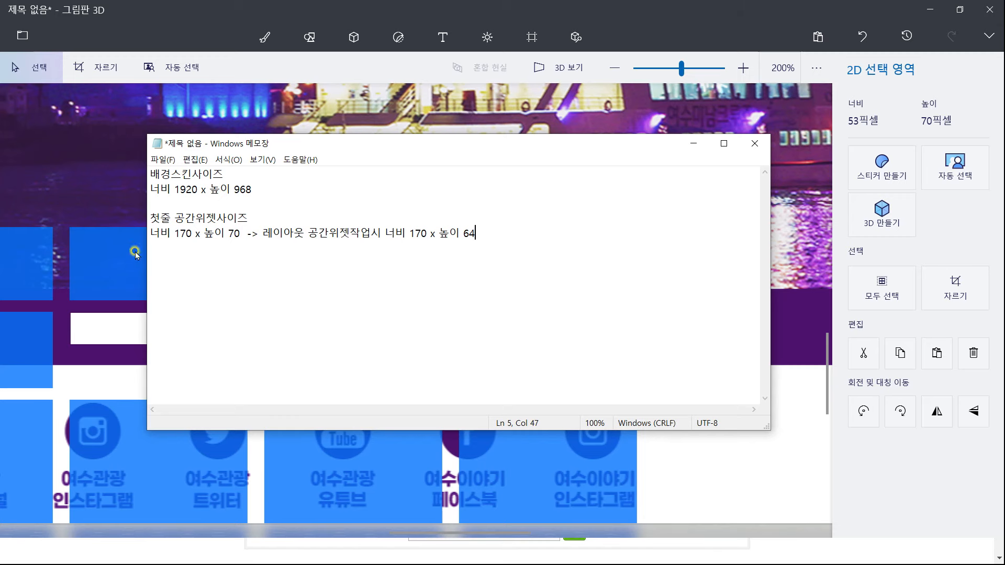
# Measure the second-row button at 170 × 73 and record it in the notes
pyautogui.click(125, 268)
pyautogui.moveTo(574, 312); pyautogui.dragTo(615, 389)
pyautogui.scroll(2, 628, 361)
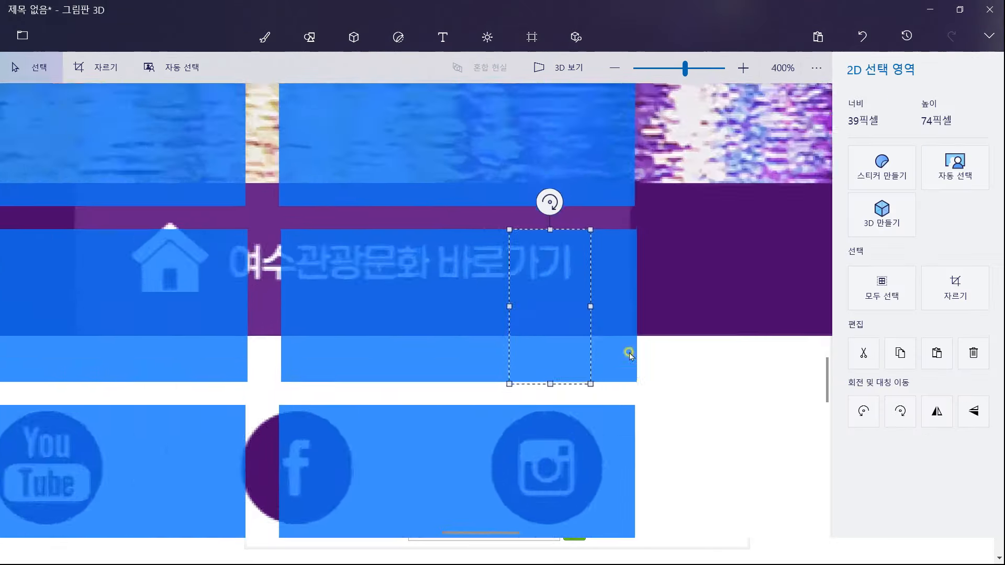
pyautogui.click(630, 355)
pyautogui.scroll(1, 630, 355)
pyautogui.moveTo(476, 163)
pyautogui.mouseDown()
pyautogui.moveTo(556, 338)
pyautogui.moveTo(570, 395)
pyautogui.mouseUp()
pyautogui.hotkey('alt', 'Tab')
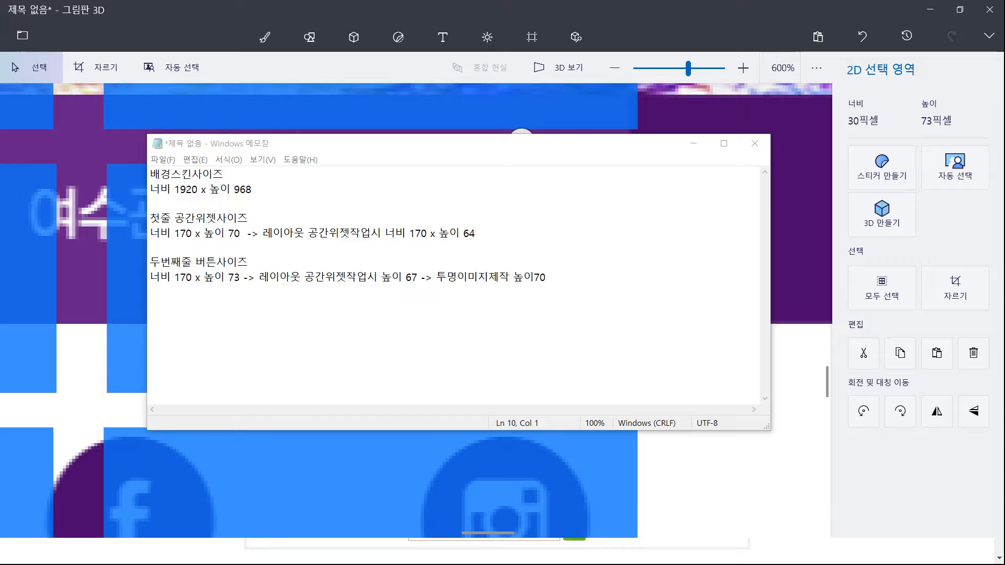
# Measure a third-row button at 170 × 118 and record it in the notes
pyautogui.click(685, 455)
pyautogui.scroll(-5, 654, 450)
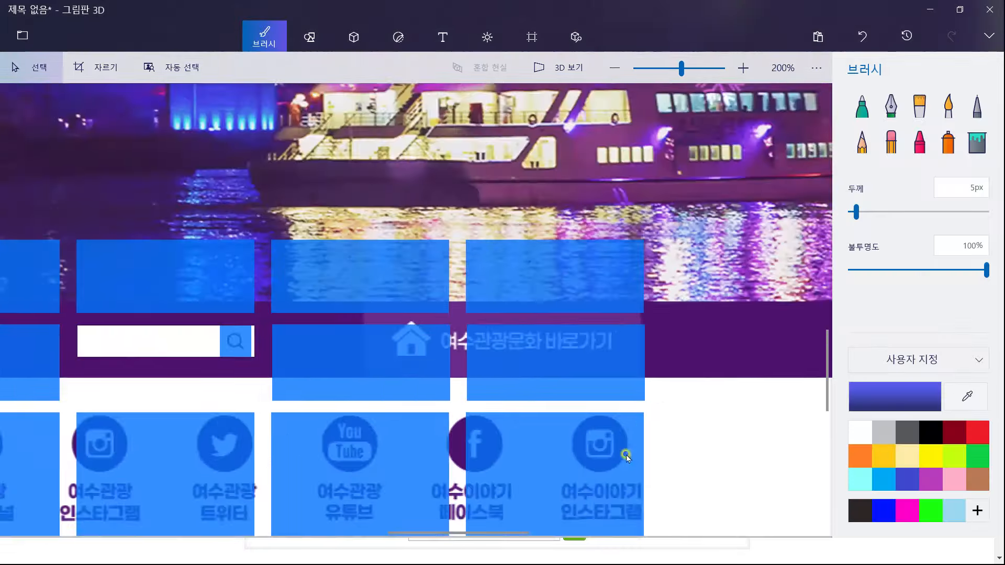
pyautogui.scroll(5, 624, 354)
pyautogui.scroll(-2, 531, 476)
pyautogui.moveTo(538, 492); pyautogui.dragTo(403, 203)
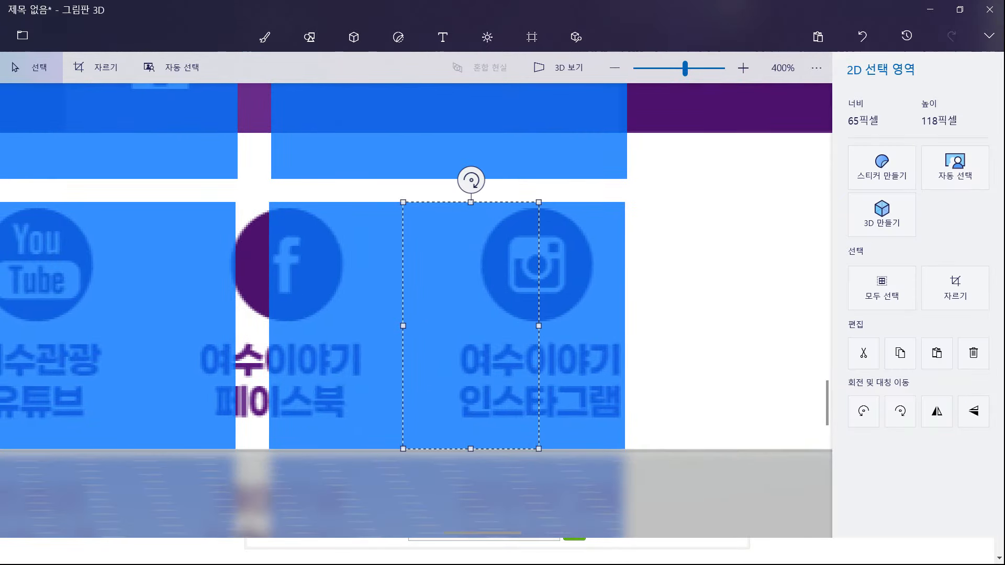
pyautogui.hotkey('alt', 'Tab')
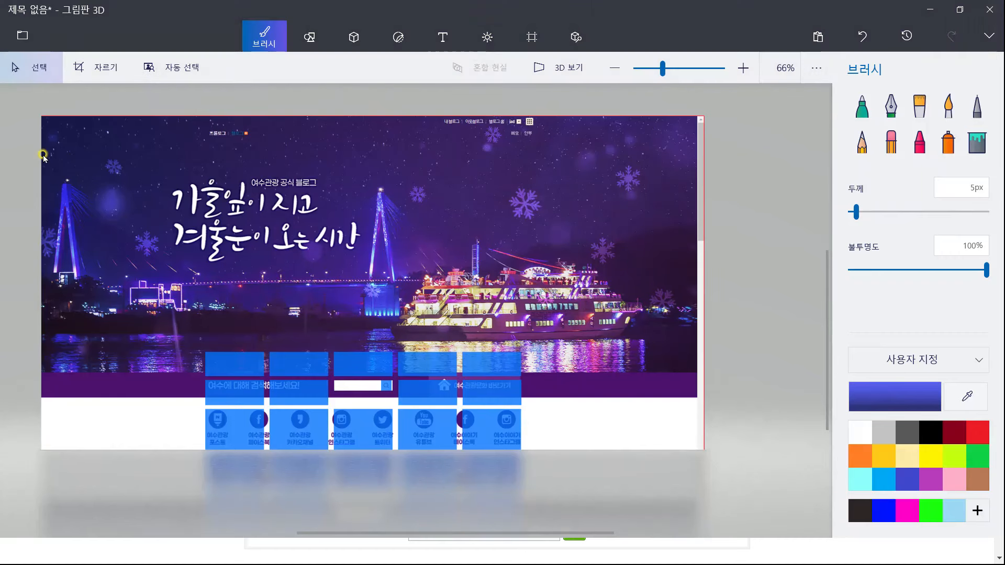
pyautogui.moveTo(30, 92)
pyautogui.mouseDown()
pyautogui.moveTo(750, 469)
pyautogui.moveTo(733, 471)
pyautogui.mouseUp()
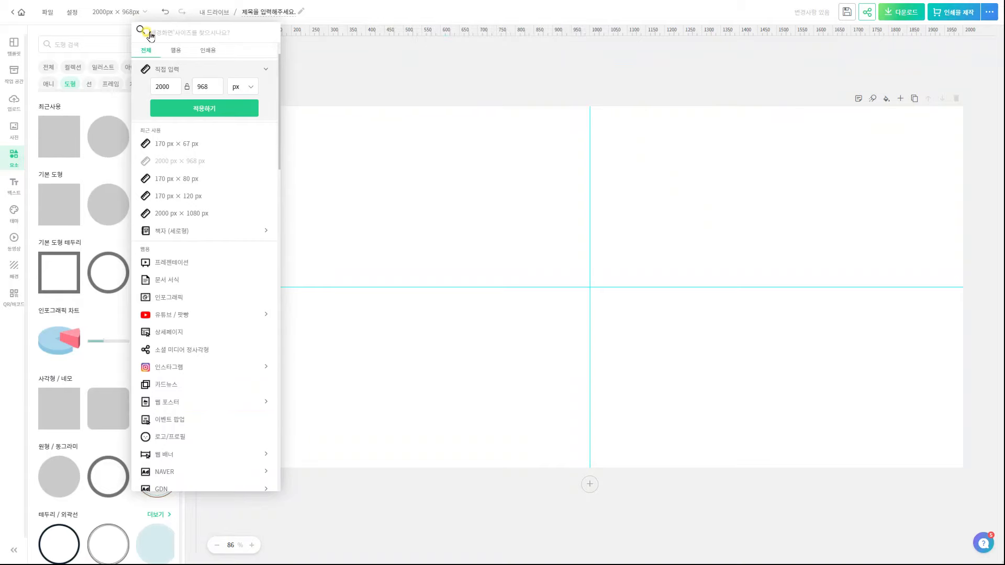
# Apply the 2000 × 968 page size and stretch the pasted blog screenshot to fill it
pyautogui.click(220, 109)
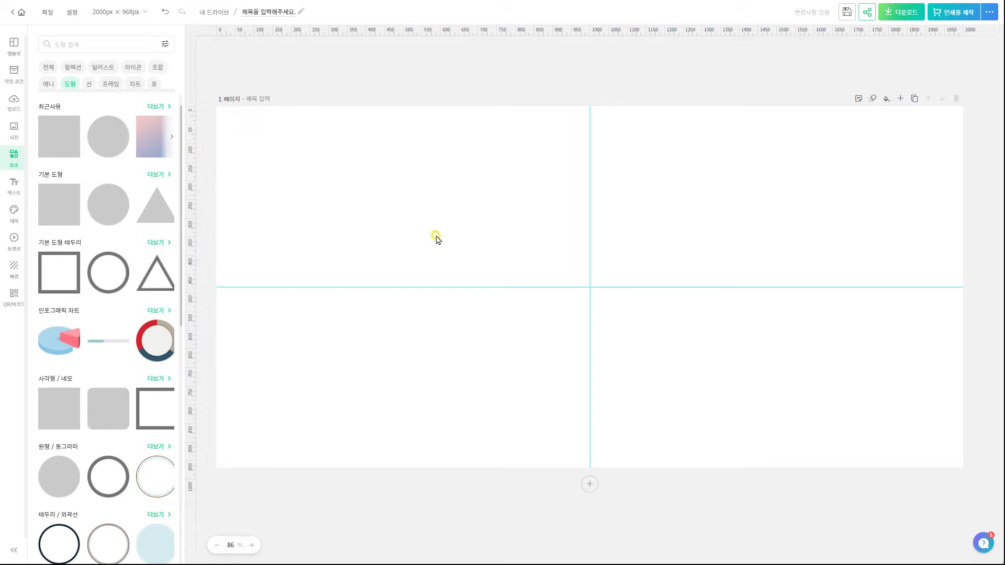
pyautogui.hotkey('ctrl', 'v')
pyautogui.moveTo(698, 235); pyautogui.dragTo(940, 106)
pyautogui.moveTo(488, 352); pyautogui.dragTo(240, 471)
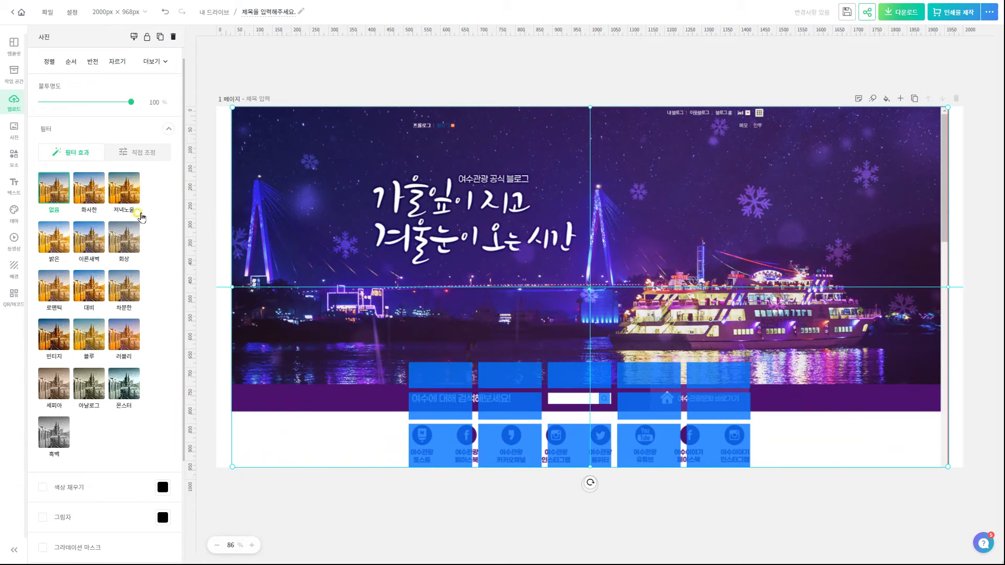
# Fade the screenshot to 52% opacity and nudge it slightly right to align
pyautogui.moveTo(131, 102); pyautogui.dragTo(80, 102)
pyautogui.click(828, 504)
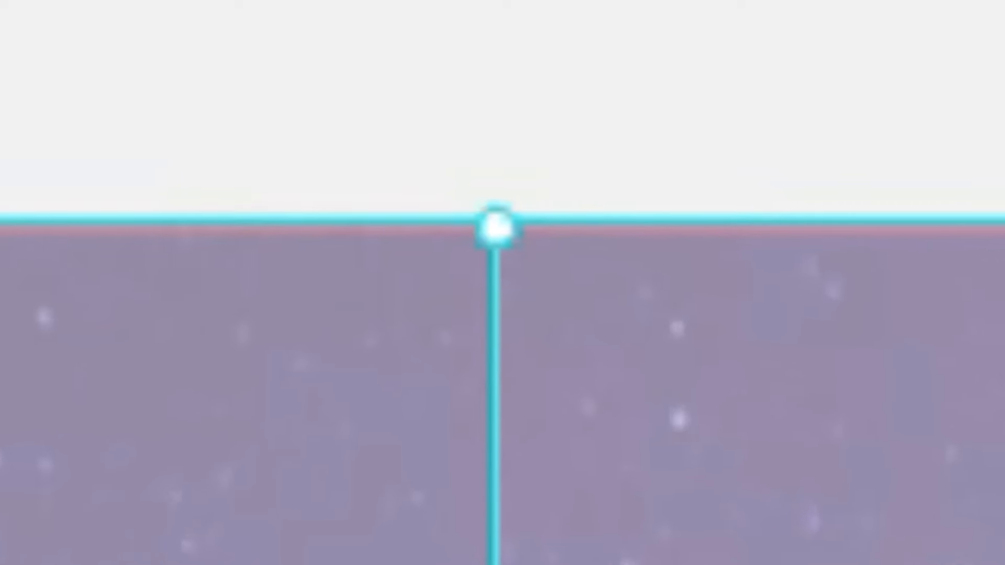
pyautogui.press('Right')
pyautogui.press('Right')
pyautogui.press('Right')
pyautogui.press('Right')
pyautogui.press('Right')
pyautogui.press('Right')
pyautogui.press('Right')
pyautogui.press('Right')
pyautogui.press('Right')
pyautogui.press('Right')
pyautogui.press('Right')
pyautogui.press('Right')
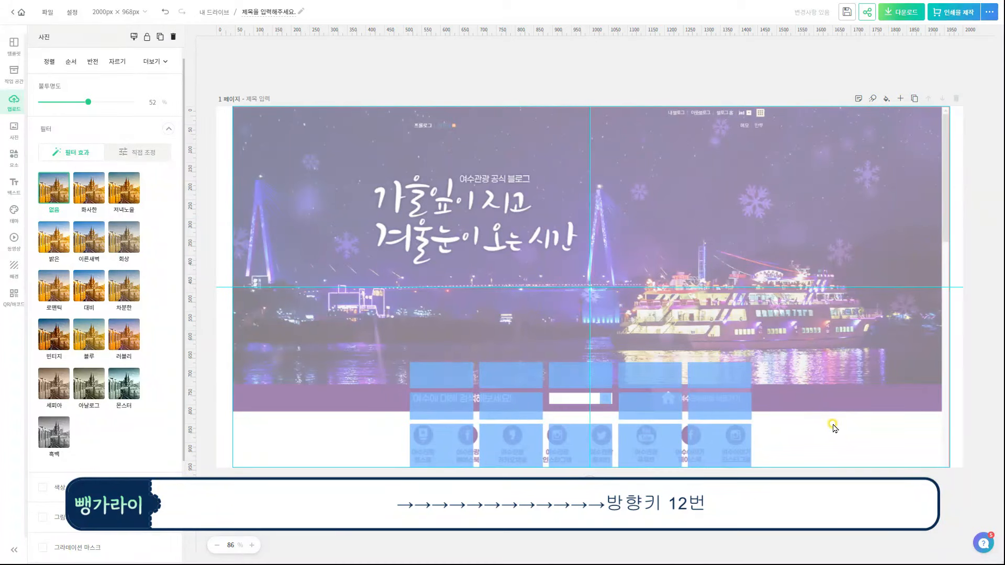
pyautogui.press('Right')
pyautogui.press('Right')
pyautogui.press('Right')
pyautogui.press('Right')
pyautogui.press('Right')
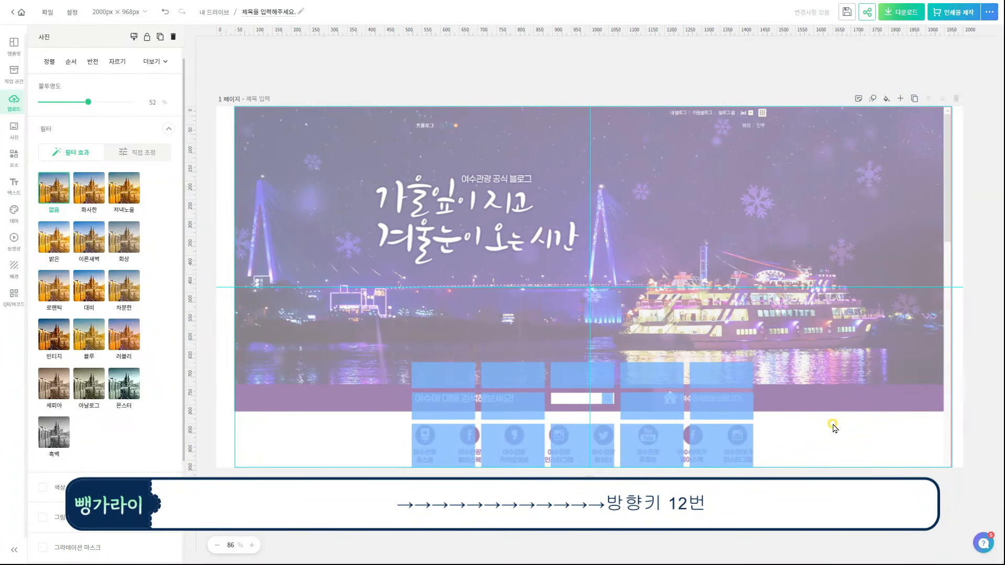
pyautogui.press('Right')
pyautogui.press('Right')
pyautogui.press('Right')
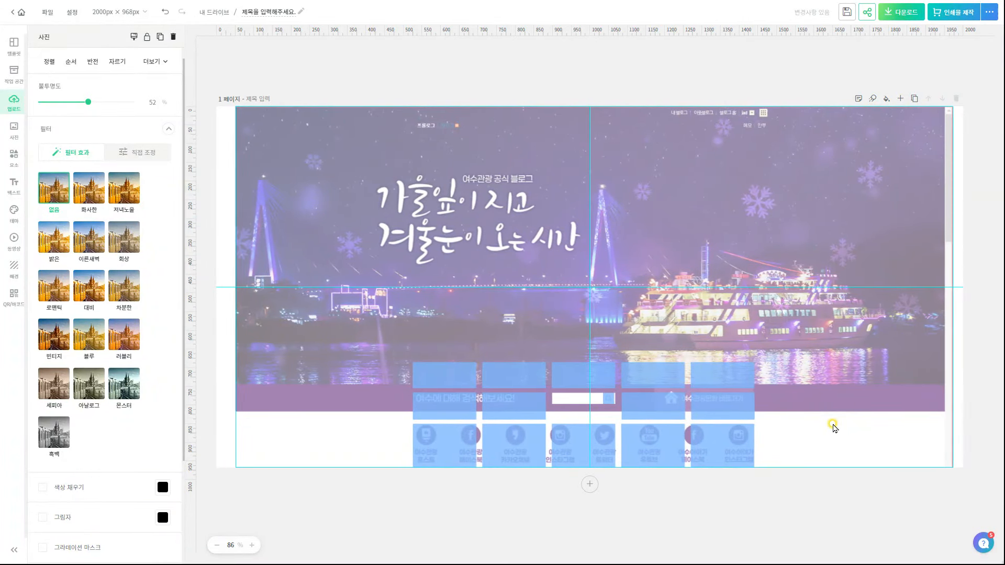
pyautogui.rightClick(833, 427)
pyautogui.click(856, 389)
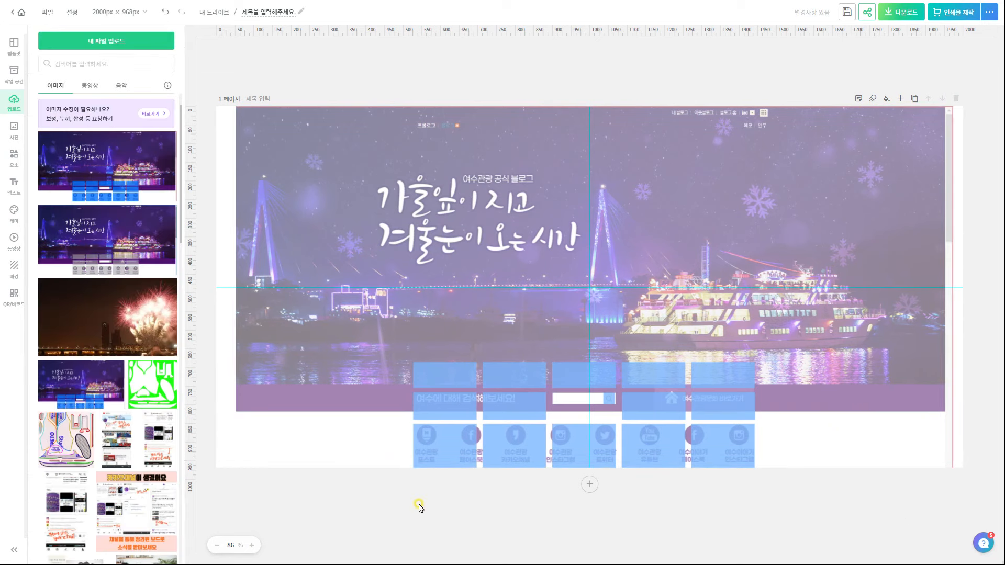
pyautogui.click(14, 187)
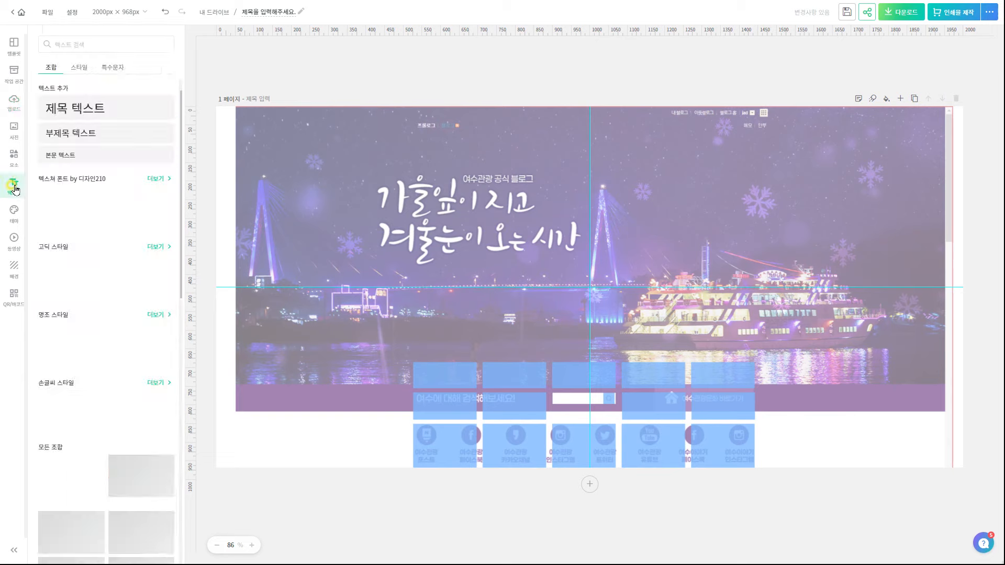
# Add a left-aligned 여기어때 잘난체 text box stretched across the lower button row
pyautogui.click(59, 278)
pyautogui.moveTo(590, 365); pyautogui.dragTo(566, 455)
pyautogui.click(46, 139)
pyautogui.moveTo(716, 444); pyautogui.dragTo(583, 457)
pyautogui.moveTo(460, 464); pyautogui.dragTo(459, 460)
pyautogui.moveTo(583, 457); pyautogui.dragTo(753, 457)
# Type the labels 디자인1–디자인5, 유튜브, 인스타그램, 카카오톡 spaced along the row
pyautogui.doubleClick(449, 456)
pyautogui.click(449, 457)
pyautogui.write('디자인2')
pyautogui.click(454, 455)
pyautogui.write('디장')
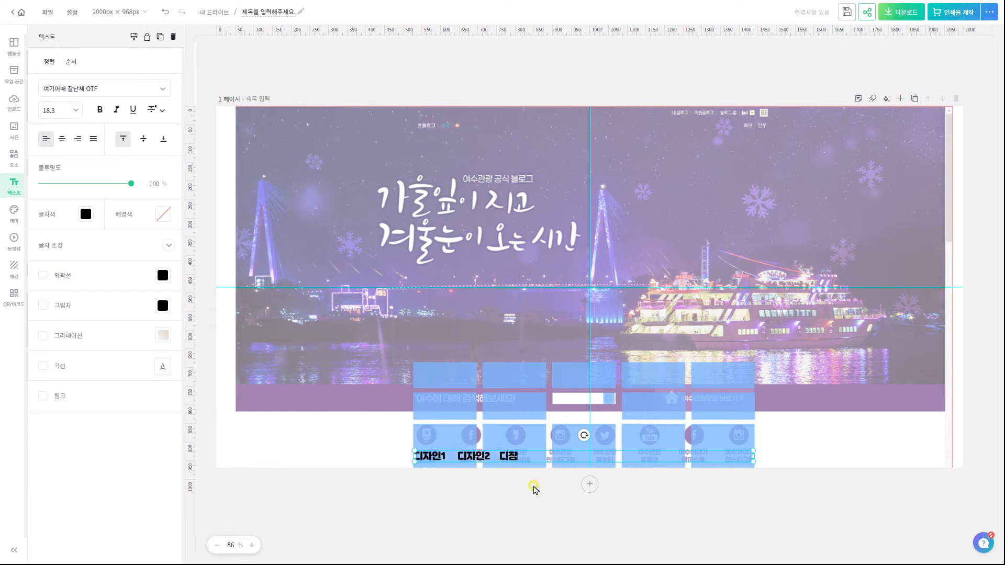
pyautogui.write('인3    디자인4    디잠')
pyautogui.write('인5     유튜브      인스타그램')
pyautogui.click(676, 457)
pyautogui.press('BackSpace')
pyautogui.press('BackSpace')
pyautogui.press('BackSpace')
pyautogui.write('카카오톡')
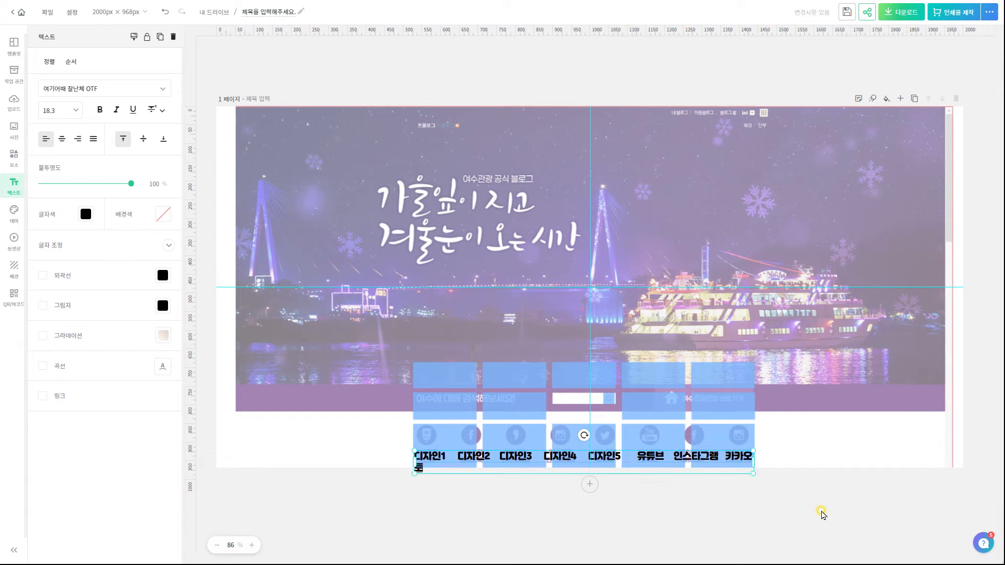
# Set letter spacing 0, line spacing 1.22, and narrow character width so labels fit one line
pyautogui.click(130, 246)
pyautogui.moveTo(58, 290); pyautogui.dragTo(62, 287)
pyautogui.moveTo(76, 321); pyautogui.dragTo(77, 321)
pyautogui.moveTo(71, 356); pyautogui.dragTo(69, 356)
pyautogui.click(495, 457)
pyautogui.click(646, 505)
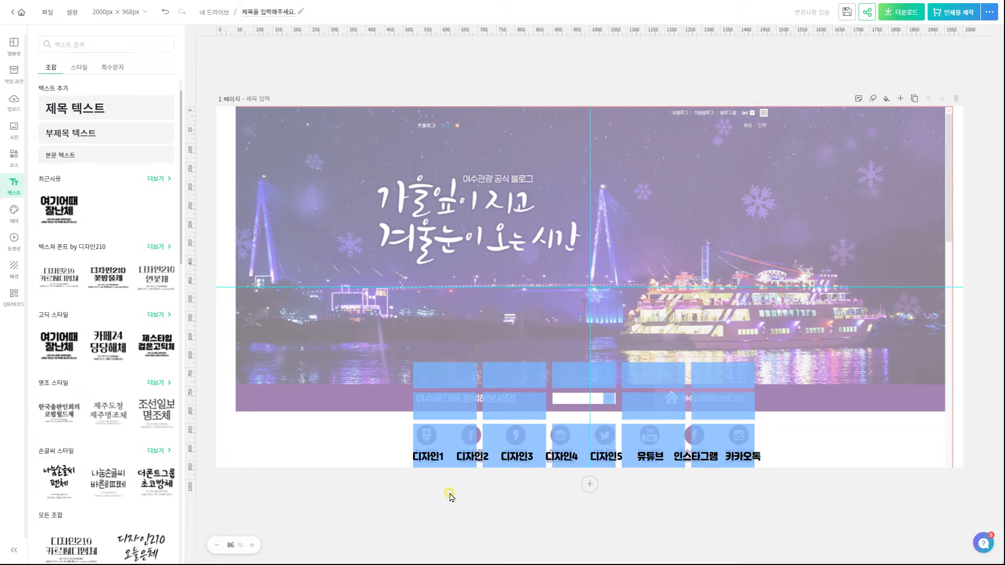
pyautogui.click(14, 157)
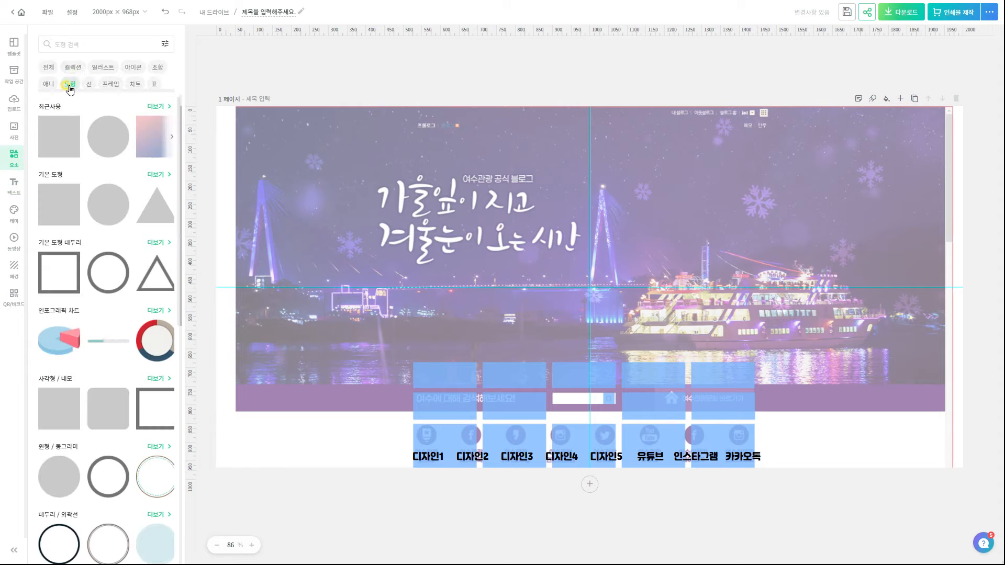
# Search illustrations for 디자인 and place a pencil icon above 디자인1
pyautogui.click(106, 68)
pyautogui.click(101, 45)
pyautogui.write('디자인')
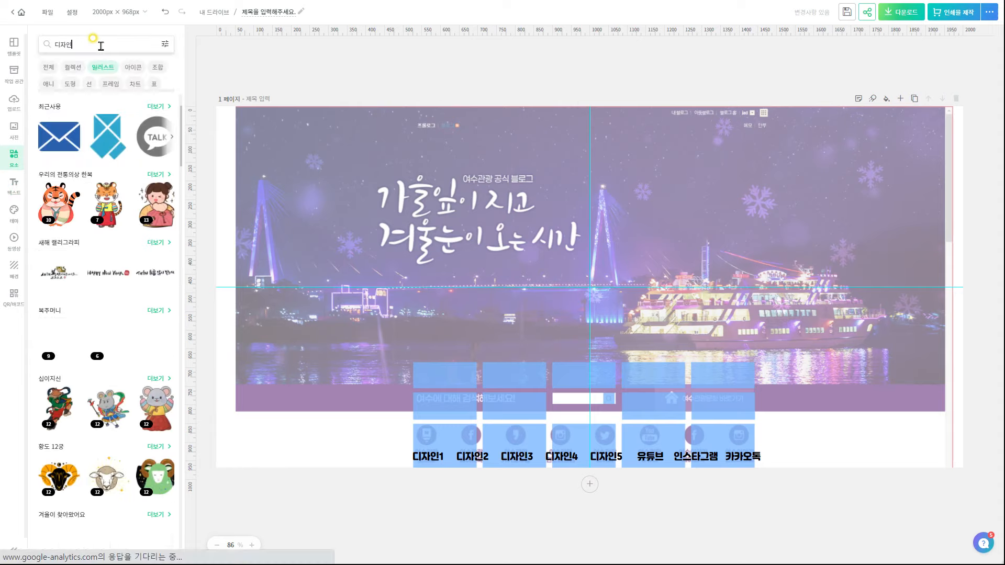
pyautogui.press('Return')
pyautogui.moveTo(60, 116)
pyautogui.mouseDown()
pyautogui.moveTo(510, 384)
pyautogui.moveTo(470, 436)
pyautogui.mouseUp()
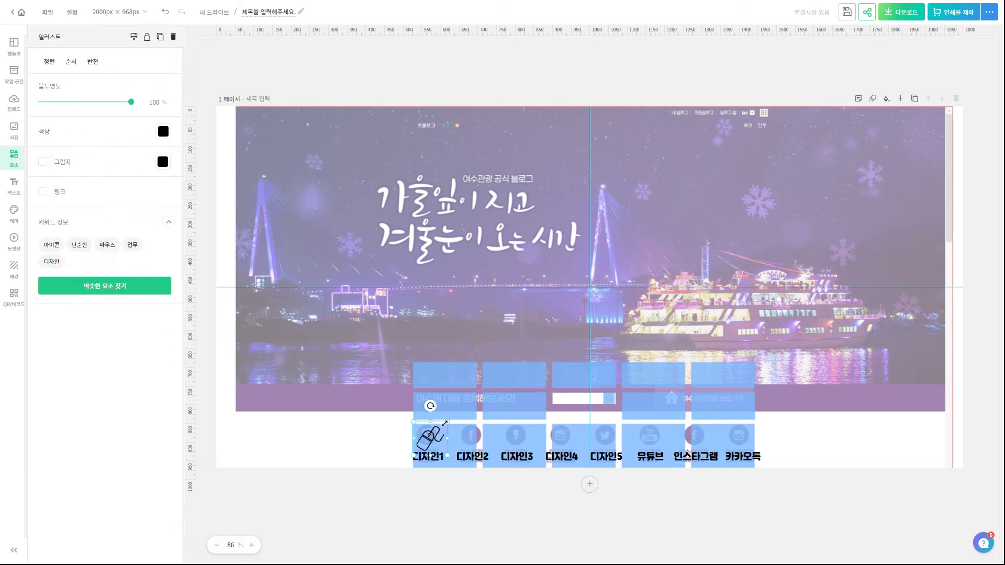
# Add shrunken picture, palette and shapes icons above 디자인3, 디자인4 and 디자인5
pyautogui.click(480, 483)
pyautogui.click(106, 209)
pyautogui.moveTo(698, 178); pyautogui.dragTo(507, 371)
pyautogui.moveTo(494, 384); pyautogui.dragTo(517, 437)
pyautogui.click(524, 487)
pyautogui.click(152, 302)
pyautogui.moveTo(698, 178); pyautogui.dragTo(541, 336)
pyautogui.moveTo(495, 383); pyautogui.dragTo(561, 435)
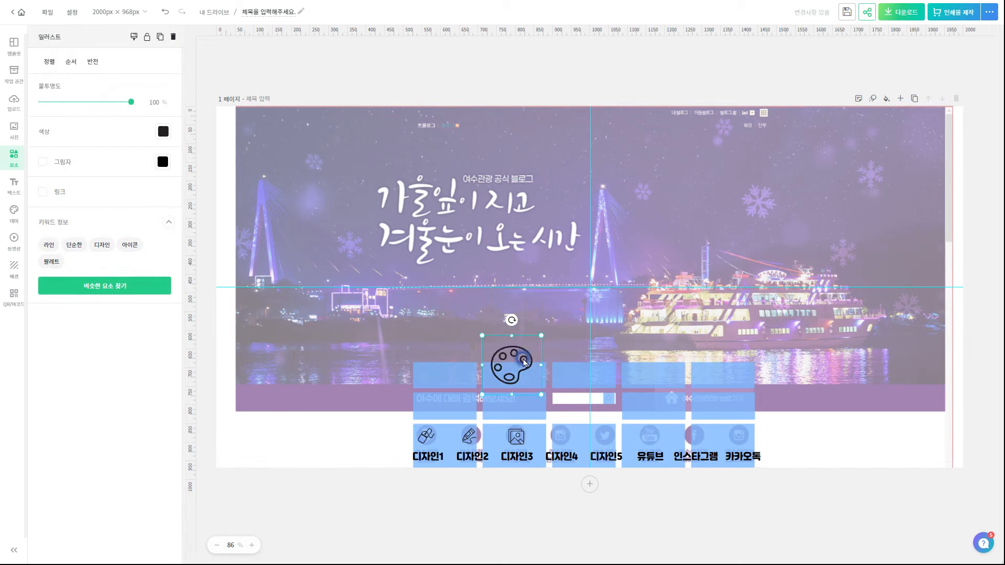
pyautogui.click(524, 487)
pyautogui.moveTo(698, 178); pyautogui.dragTo(507, 371)
pyautogui.moveTo(495, 383); pyautogui.dragTo(649, 437)
# Add a red YouTube icon, an Instagram icon and a yellow KakaoTalk icon above their labels
pyautogui.click(163, 131)
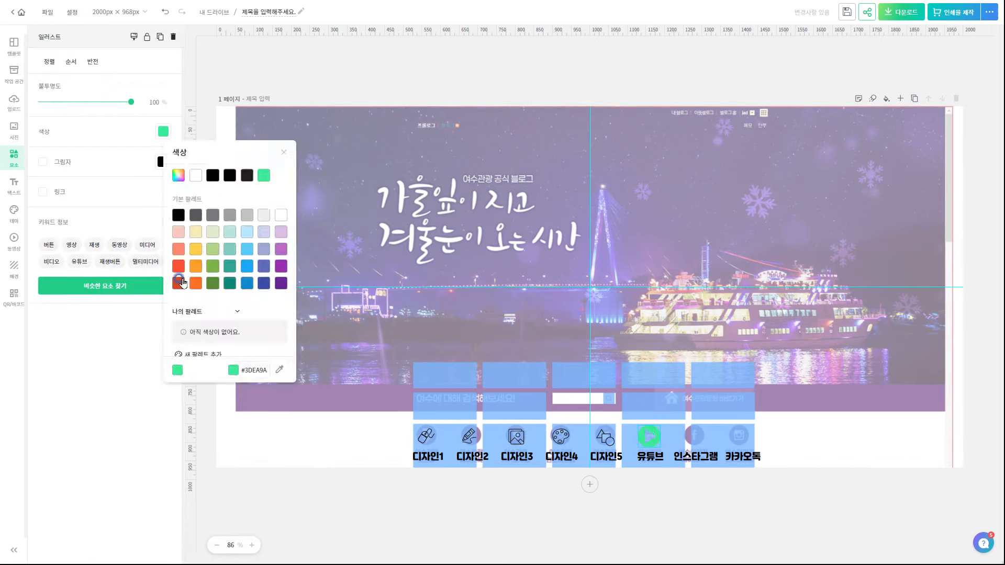
pyautogui.click(182, 281)
pyautogui.moveTo(495, 384); pyautogui.dragTo(702, 442)
pyautogui.write('카카오톡')
pyautogui.press('Return')
pyautogui.click(105, 253)
pyautogui.moveTo(590, 287); pyautogui.dragTo(742, 436)
pyautogui.click(753, 527)
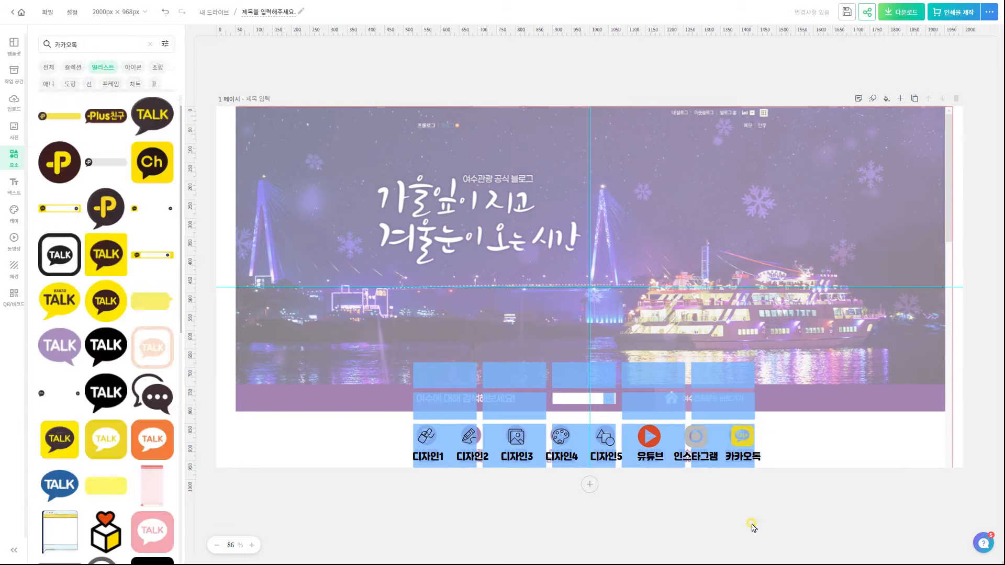
pyautogui.click(14, 186)
# Add a 여기어때 잘난체 text combo, keep only the subtitle, and make it the '디자인에 대해 검색해보세요' search caption
pyautogui.click(59, 209)
pyautogui.click(530, 497)
pyautogui.click(590, 287)
pyautogui.click(590, 287)
pyautogui.press('Delete')
pyautogui.click(590, 385)
pyautogui.moveTo(737, 355); pyautogui.dragTo(463, 402)
pyautogui.doubleClick(465, 399)
pyautogui.write('디')
pyautogui.click(471, 398)
pyautogui.moveTo(514, 404)
pyautogui.mouseDown()
pyautogui.moveTo(548, 406)
pyautogui.moveTo(511, 404)
pyautogui.mouseUp()
pyautogui.click(525, 519)
# Search 쪽지 and place a shrunken folded-note icon at the search bar's right end
pyautogui.click(87, 44)
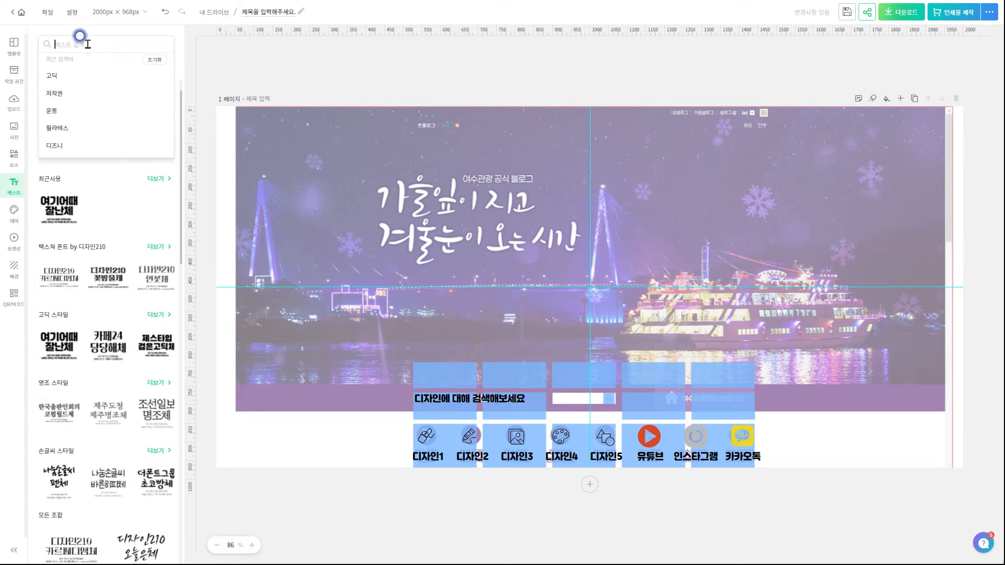
pyautogui.write('쪽지')
pyautogui.press('Return')
pyautogui.click(14, 158)
pyautogui.click(105, 118)
pyautogui.moveTo(699, 178); pyautogui.dragTo(546, 330)
pyautogui.moveTo(506, 355); pyautogui.dragTo(708, 403)
pyautogui.click(623, 513)
# Search 메일 and place a shrunken navy envelope icon beside the note icon
pyautogui.tripleClick(87, 44)
pyautogui.write('메일')
pyautogui.press('Return')
pyautogui.click(105, 304)
pyautogui.moveTo(697, 216); pyautogui.dragTo(507, 344)
pyautogui.moveTo(496, 352); pyautogui.dragTo(742, 396)
pyautogui.scroll(3, 743, 396)
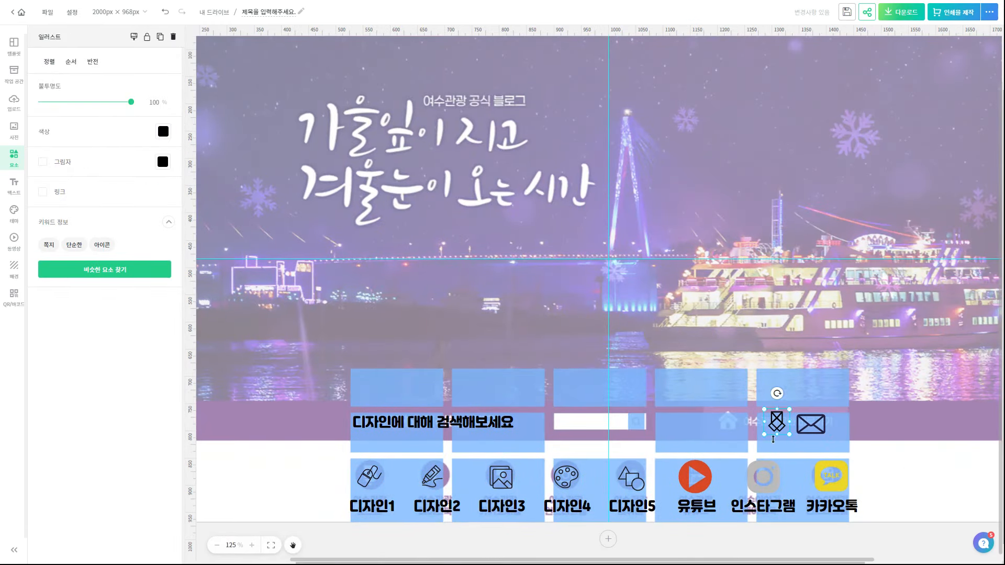
# Add a 여기어때 잘난체 text combination and enlarge it over the banner title
pyautogui.click(842, 419)
pyautogui.scroll(-2, 838, 422)
pyautogui.click(726, 536)
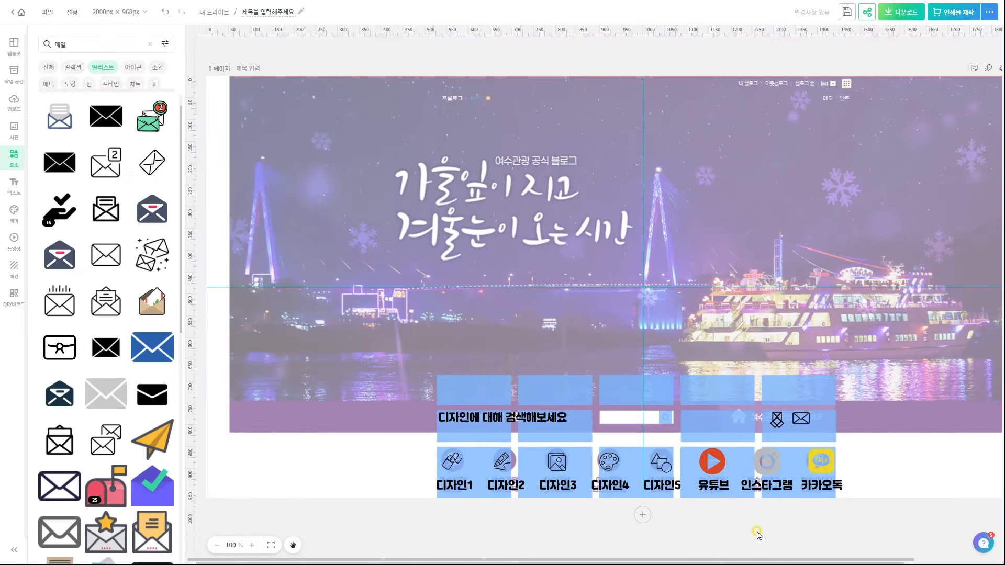
pyautogui.click(13, 186)
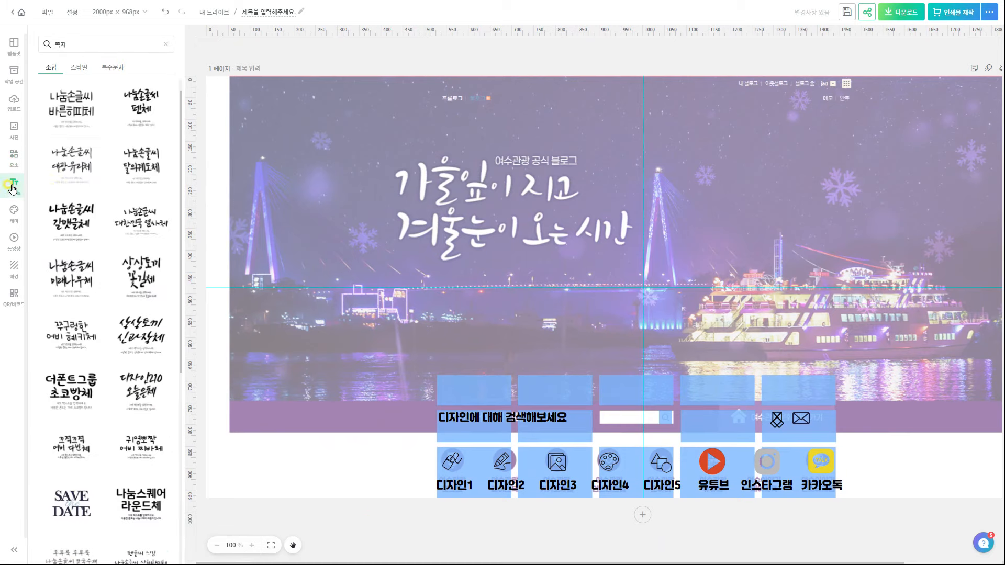
pyautogui.click(165, 45)
pyautogui.click(72, 160)
pyautogui.moveTo(643, 287); pyautogui.dragTo(464, 197)
pyautogui.moveTo(544, 242); pyautogui.dragTo(628, 285)
# Type the left-aligned two-line title '뺑가라이의 / 디자인 따라하기' and resize the block
pyautogui.doubleClick(518, 217)
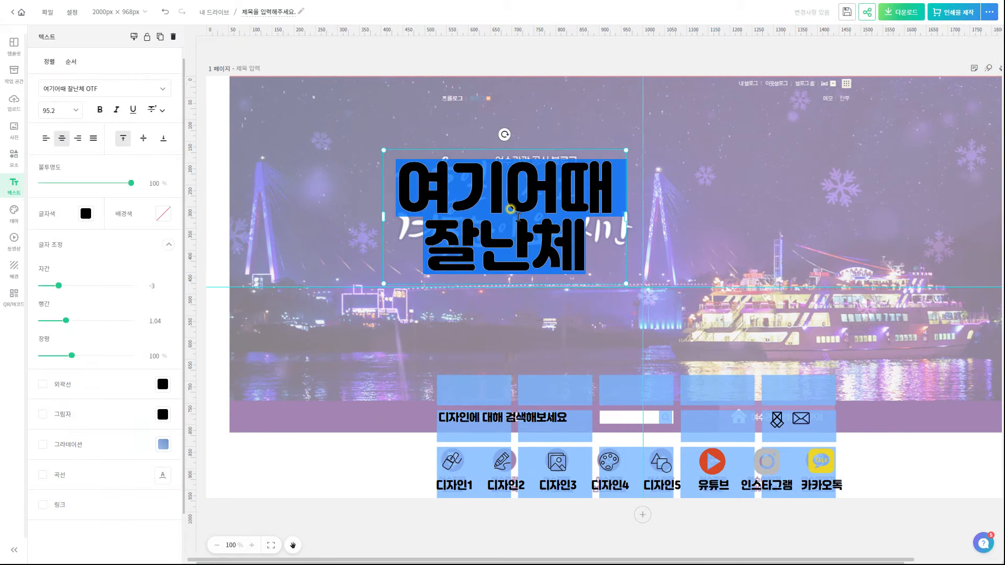
pyautogui.write('뺑가라이의')
pyautogui.doubleClick(680, 191)
pyautogui.moveTo(626, 220); pyautogui.dragTo(702, 254)
pyautogui.click(680, 191)
pyautogui.press('Return')
pyautogui.write('디자인 따라하기')
pyautogui.click(46, 138)
pyautogui.click(805, 449)
pyautogui.moveTo(628, 225); pyautogui.dragTo(312, 349)
# Add a grey square from Shapes at the page's bottom-left
pyautogui.click(14, 159)
pyautogui.click(69, 85)
pyautogui.click(59, 137)
pyautogui.moveTo(333, 246); pyautogui.dragTo(301, 430)
# Stretch the grey square into a strip spanning the full width of the page bottom
pyautogui.scroll(10, 368, 491)
pyautogui.moveTo(587, 321); pyautogui.dragTo(567, 325)
pyautogui.scroll(-5, 294, 467)
pyautogui.moveTo(342, 466); pyautogui.dragTo(987, 465)
pyautogui.click(576, 523)
pyautogui.click(144, 476)
pyautogui.moveTo(79, 465); pyautogui.dragTo(68, 461)
pyautogui.click(346, 523)
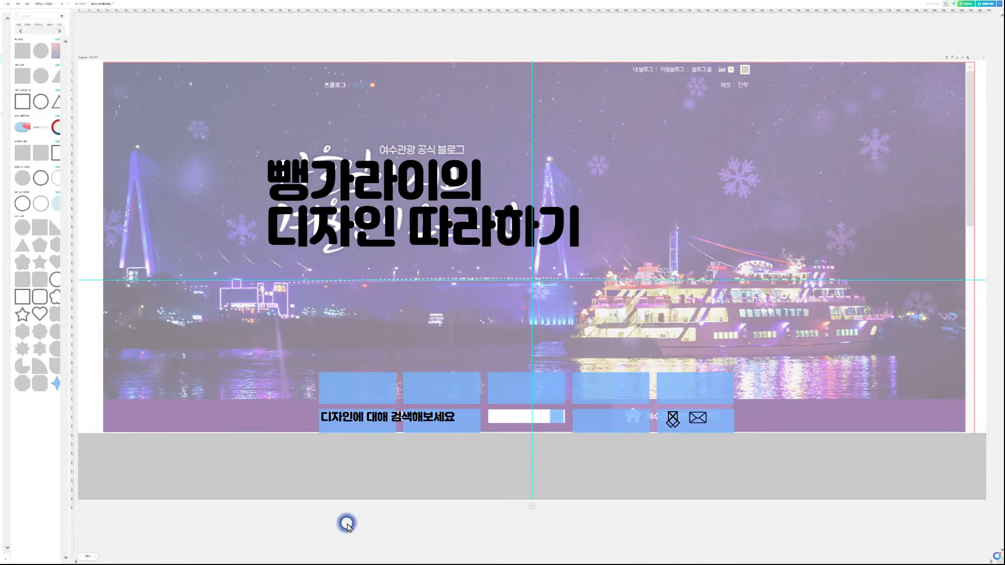
pyautogui.click(594, 453)
pyautogui.scroll(5, 594, 453)
pyautogui.scroll(-5, 593, 452)
# Turn the strip white and raise it, lifting its bottom edge toward the search caption
pyautogui.click(352, 463)
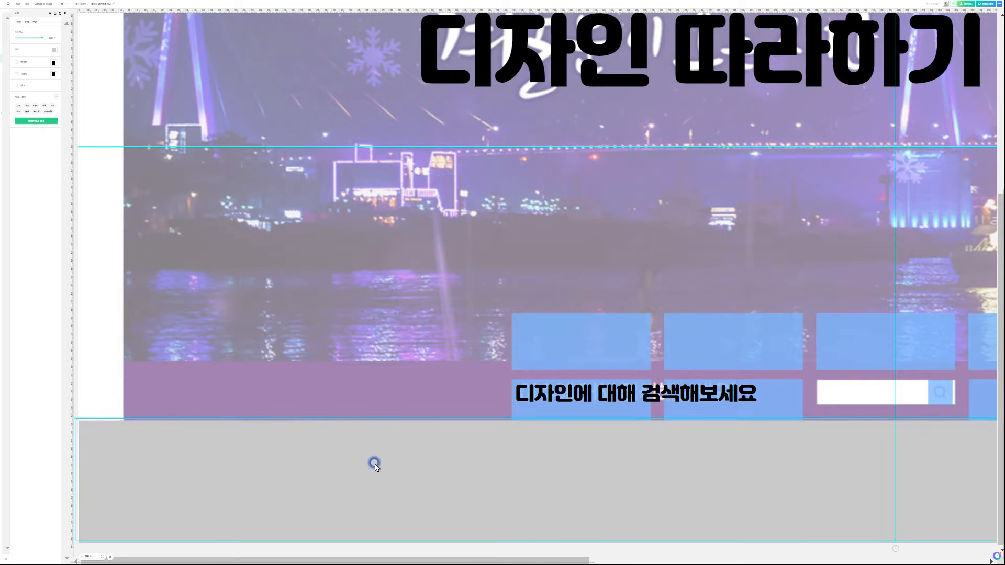
pyautogui.moveTo(894, 541); pyautogui.dragTo(894, 543)
pyautogui.moveTo(440, 560)
pyautogui.mouseDown()
pyautogui.moveTo(837, 556)
pyautogui.moveTo(440, 558)
pyautogui.mouseUp()
pyautogui.scroll(-4, 347, 449)
pyautogui.scroll(4, 134, 360)
pyautogui.click(361, 481)
pyautogui.click(362, 447)
pyautogui.click(184, 148)
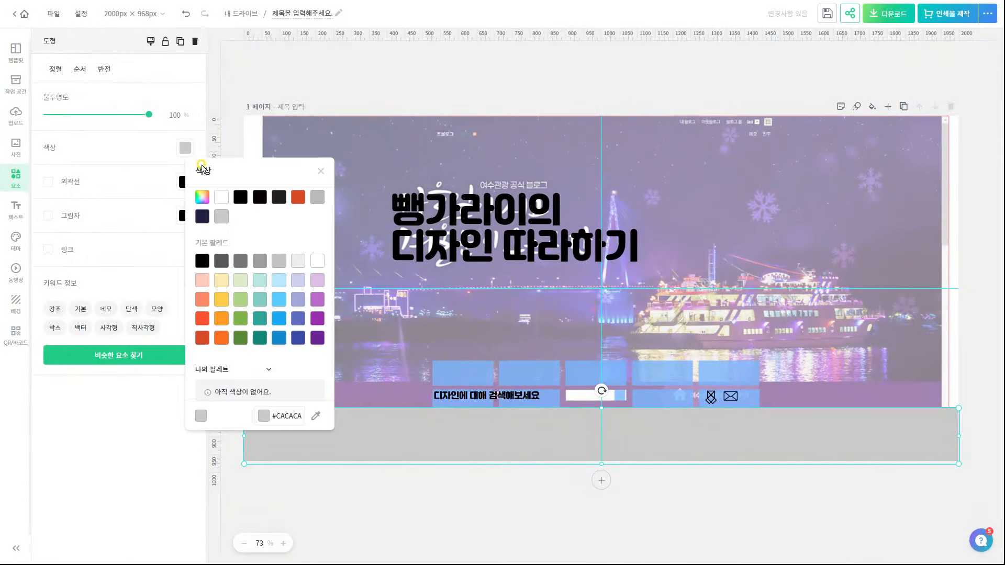
pyautogui.click(222, 197)
pyautogui.click(384, 474)
pyautogui.click(365, 442)
pyautogui.moveTo(365, 441); pyautogui.dragTo(361, 430)
pyautogui.moveTo(602, 453); pyautogui.dragTo(601, 423)
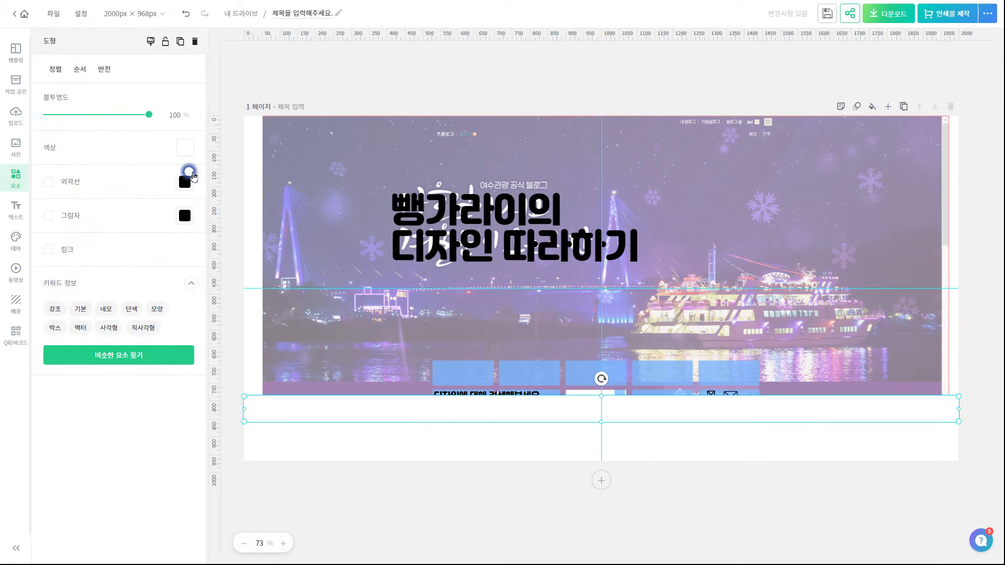
# Recolour the strip grey and fine-tune its position and top edge behind the caption
pyautogui.click(185, 147)
pyautogui.click(236, 198)
pyautogui.click(395, 445)
pyautogui.moveTo(463, 412); pyautogui.dragTo(466, 398)
pyautogui.moveTo(601, 382); pyautogui.dragTo(600, 382)
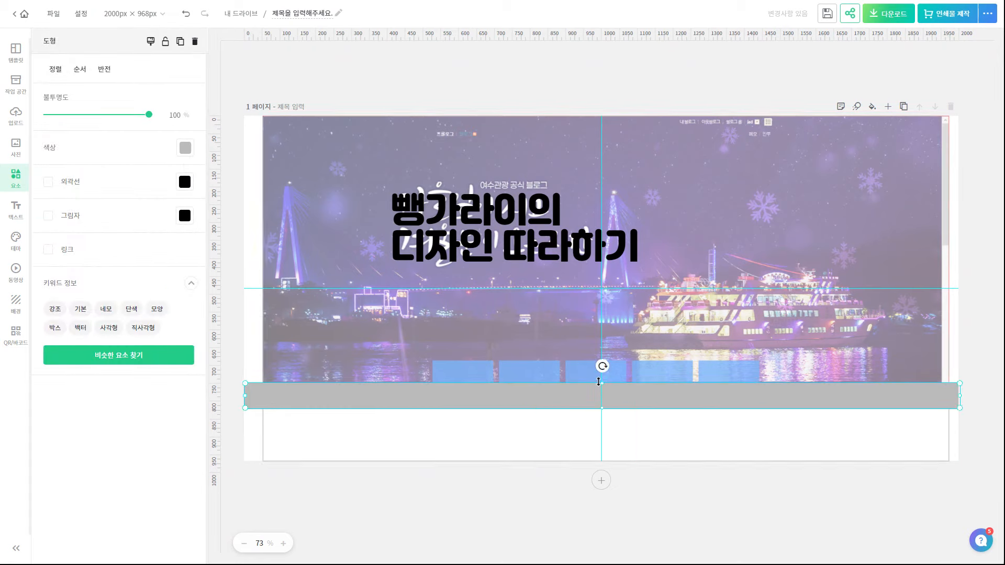
pyautogui.click(795, 507)
# In the layer list, move the white and grey shape layers below the icons and text
pyautogui.hotkey('ctrl', 'alt', 'l')
pyautogui.moveTo(896, 99); pyautogui.dragTo(899, 432)
pyautogui.moveTo(894, 69); pyautogui.dragTo(897, 423)
pyautogui.click(991, 42)
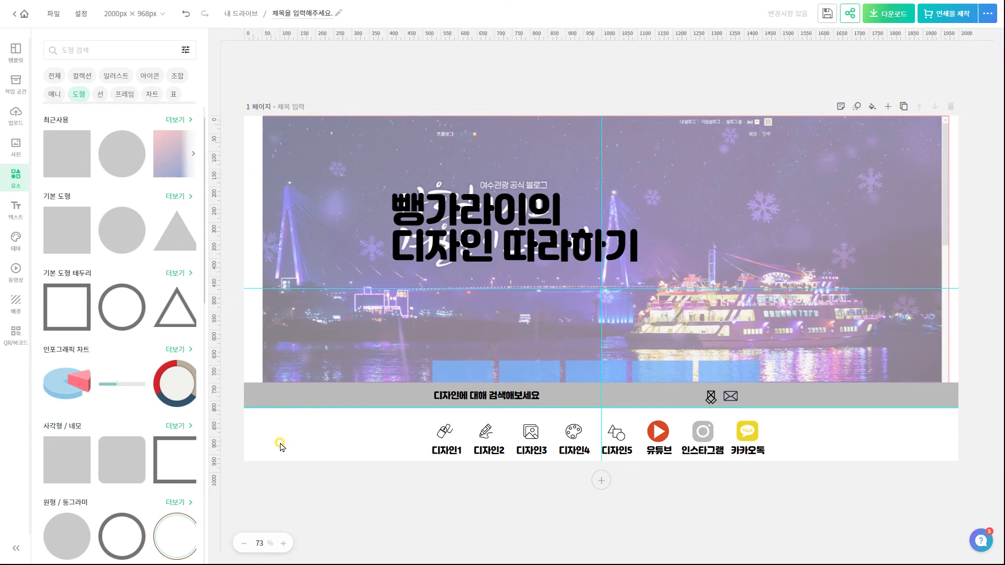
pyautogui.click(615, 198)
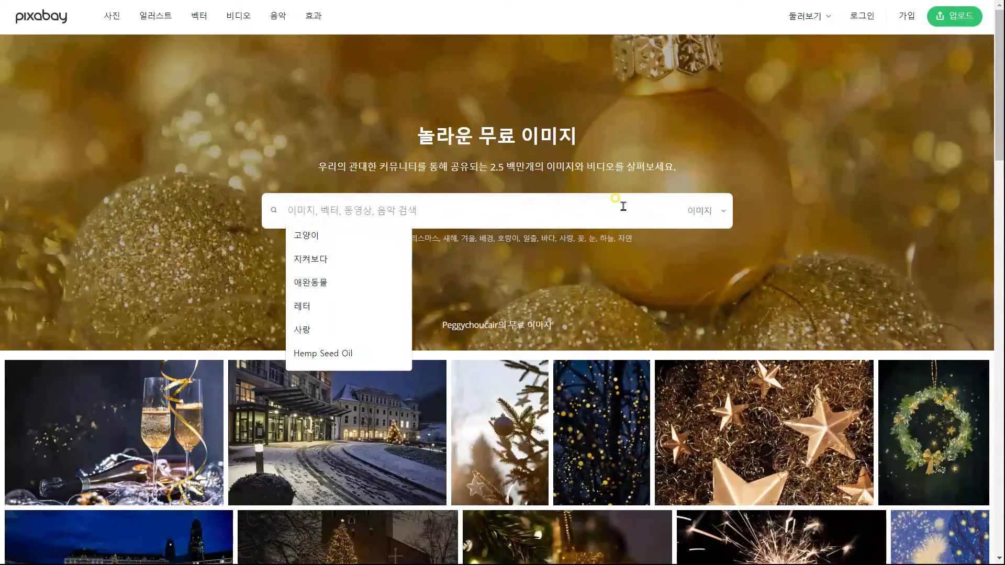
# Search Pixabay for 불꽃놀이 and download the beach fireworks photo as fireworks-471681.jpg
pyautogui.write('볼')
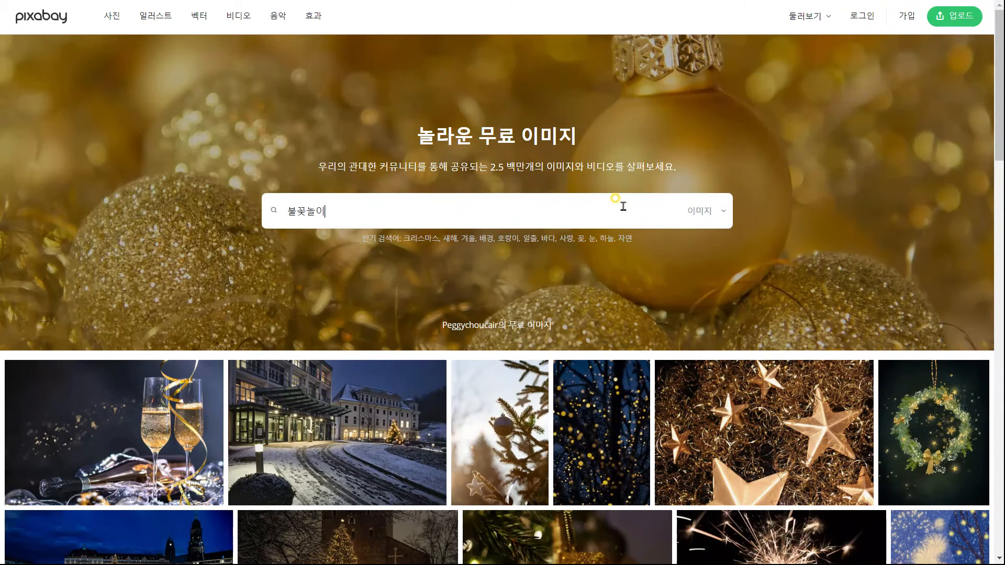
pyautogui.write('꽃놀이')
pyautogui.press('Return')
pyautogui.scroll(-8, 744, 220)
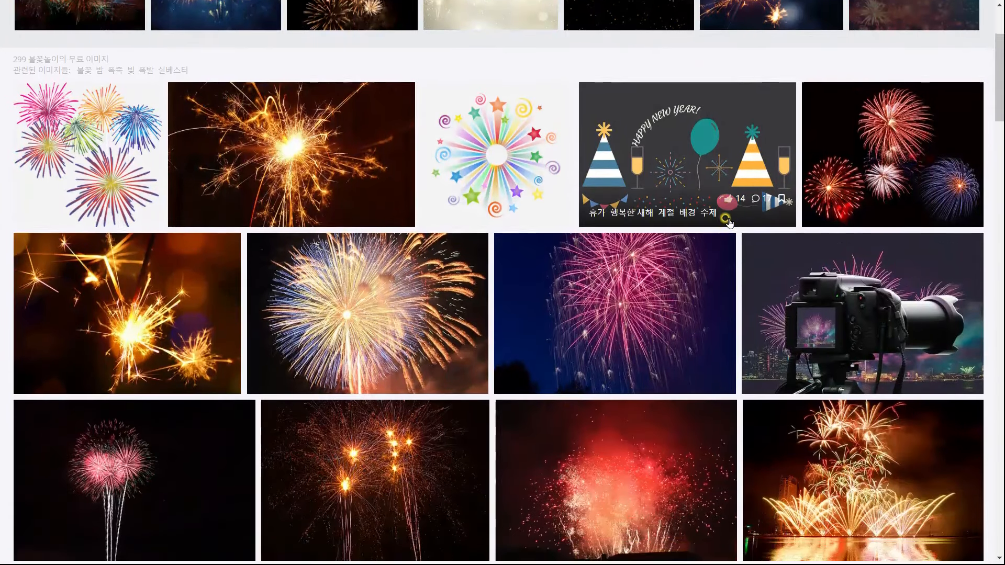
pyautogui.scroll(-15, 273, 235)
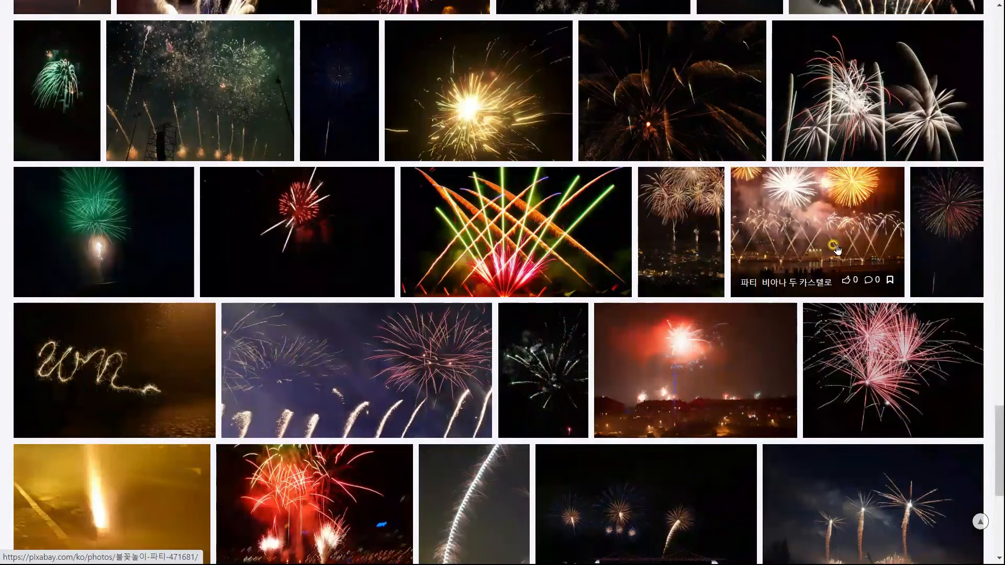
pyautogui.click(837, 250)
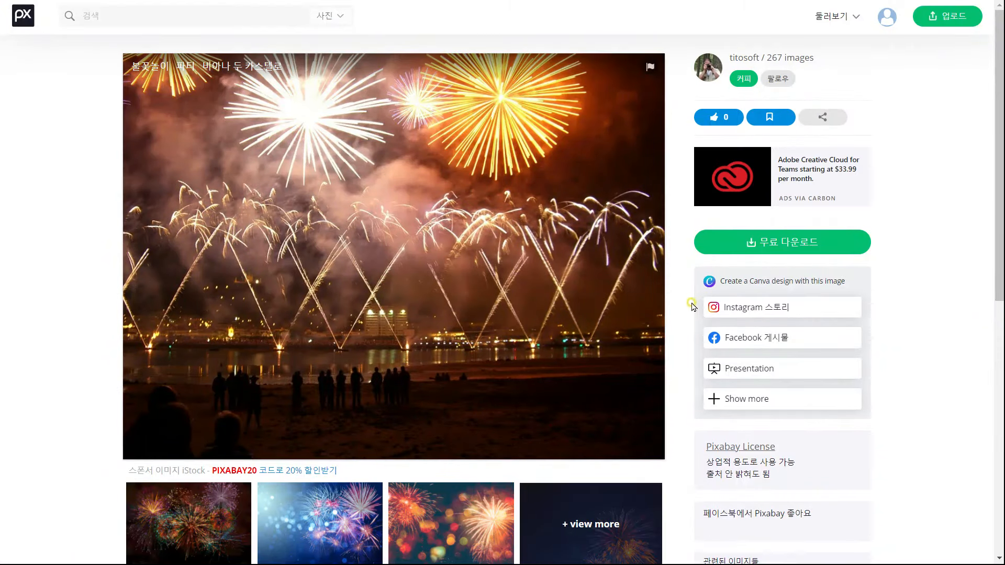
pyautogui.click(787, 255)
pyautogui.click(743, 353)
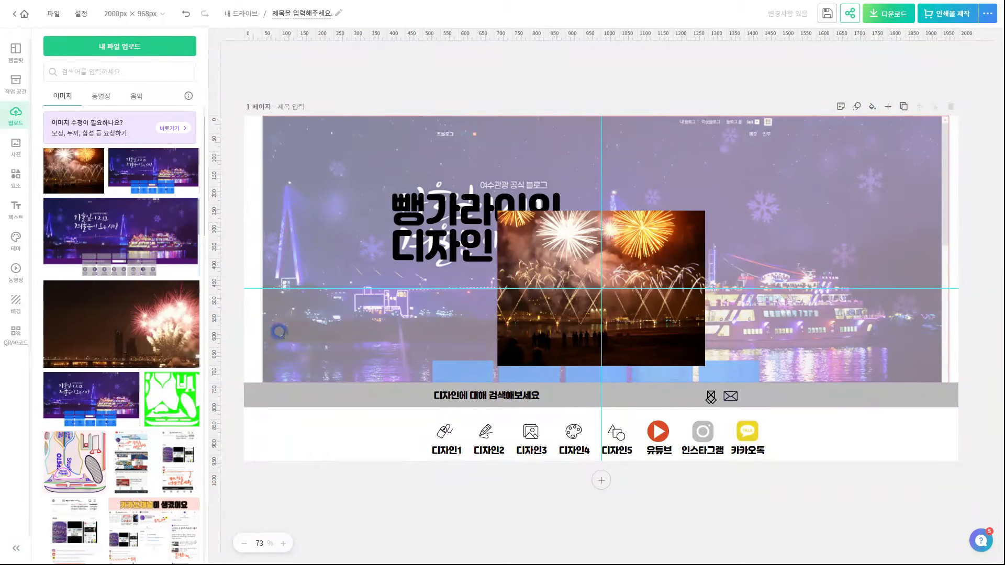
# Enlarge the fireworks photo to span the full page width and cover the upper area
pyautogui.click(657, 295)
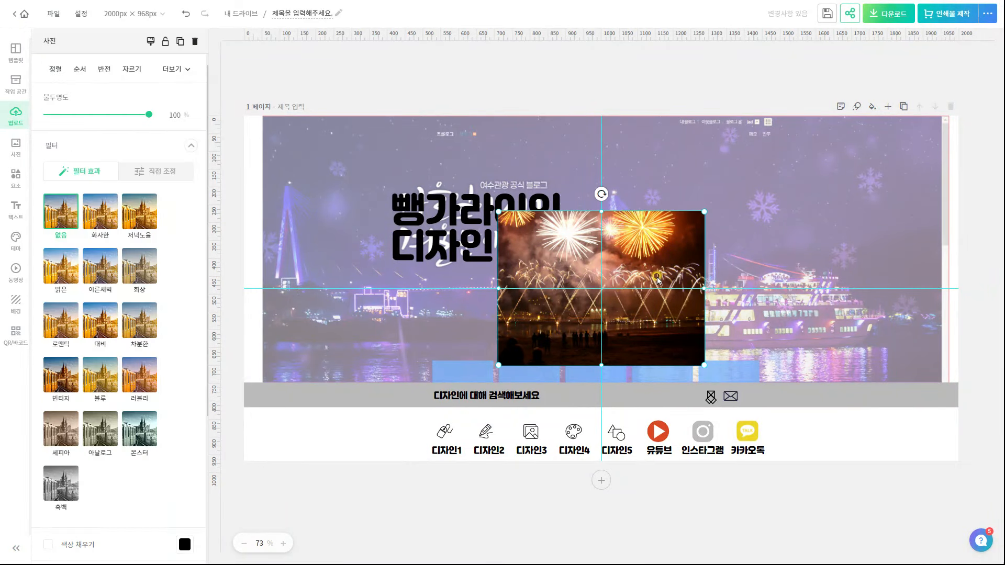
pyautogui.moveTo(700, 217); pyautogui.dragTo(831, 117)
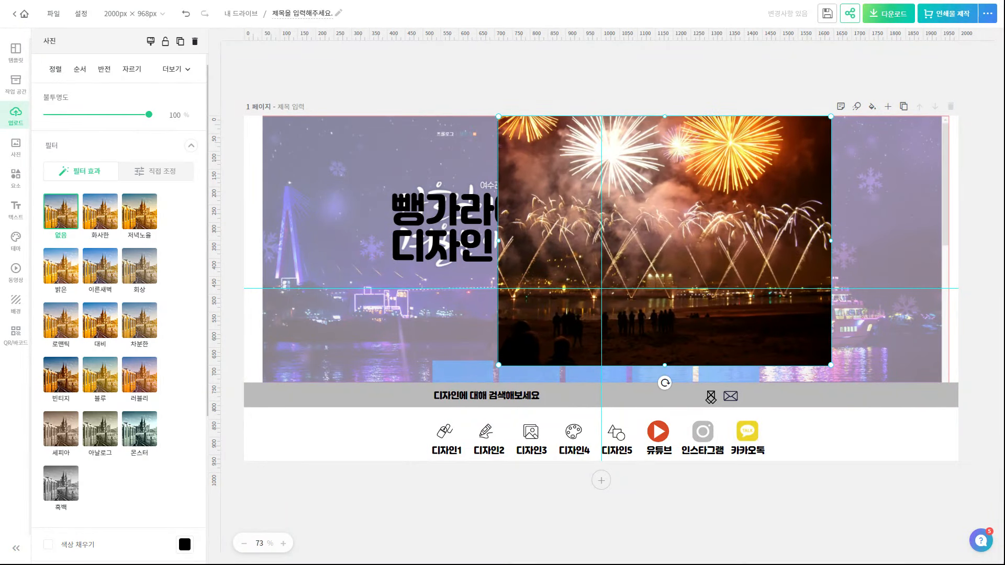
pyautogui.moveTo(499, 365); pyautogui.dragTo(198, 456)
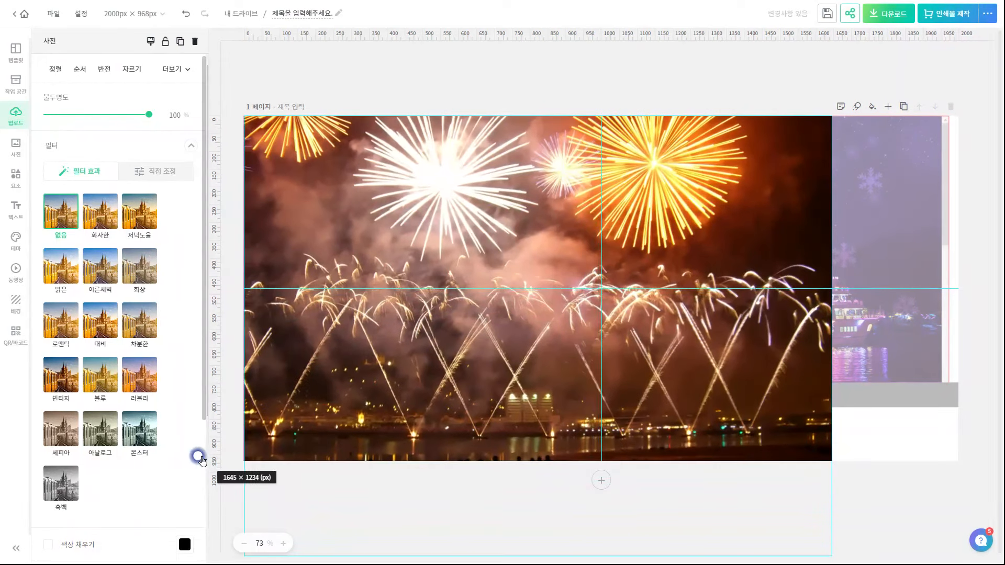
pyautogui.moveTo(832, 118); pyautogui.dragTo(961, 48)
pyautogui.moveTo(602, 288); pyautogui.dragTo(602, 262)
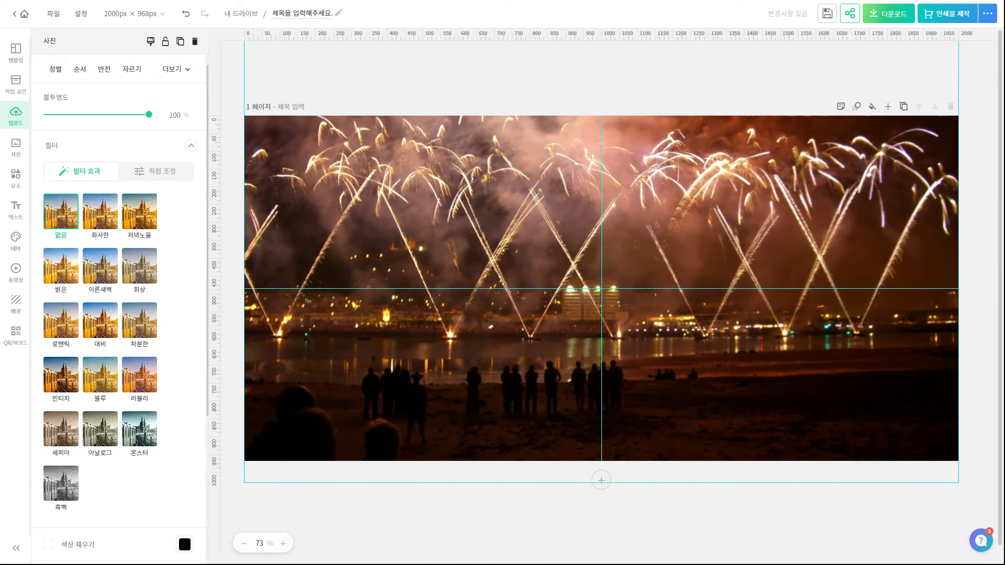
# Move the fireworks photo layer just above the locked background photo in Layers
pyautogui.click(970, 404)
pyautogui.moveTo(907, 69); pyautogui.dragTo(891, 458)
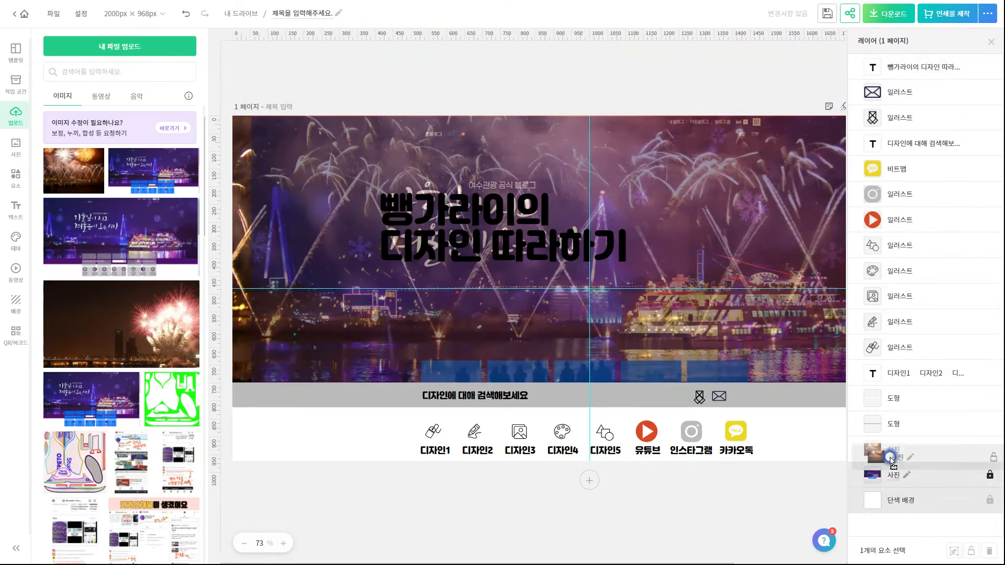
pyautogui.click(992, 41)
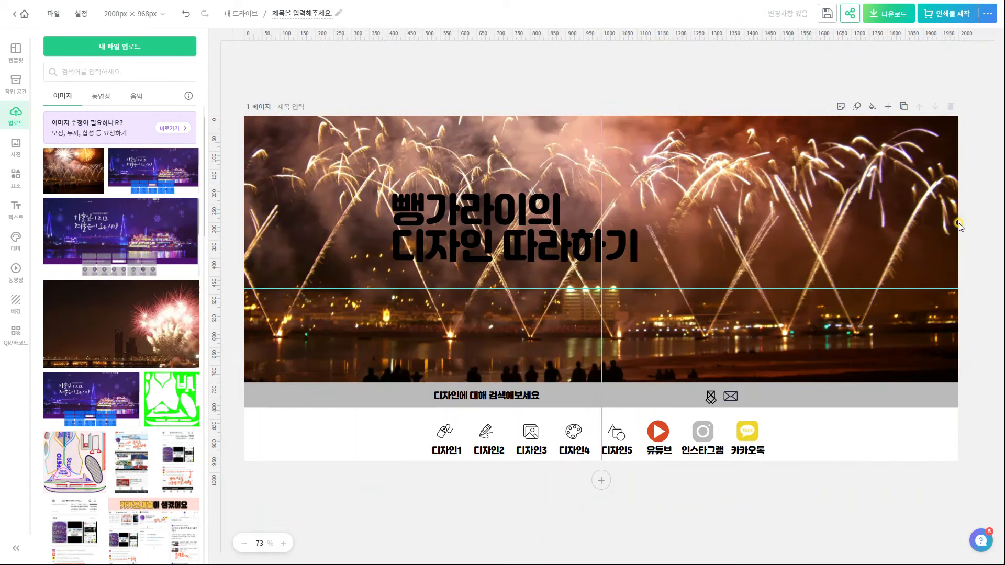
# Make the title text white
pyautogui.click(600, 242)
pyautogui.click(109, 242)
pyautogui.click(228, 507)
pyautogui.click(573, 167)
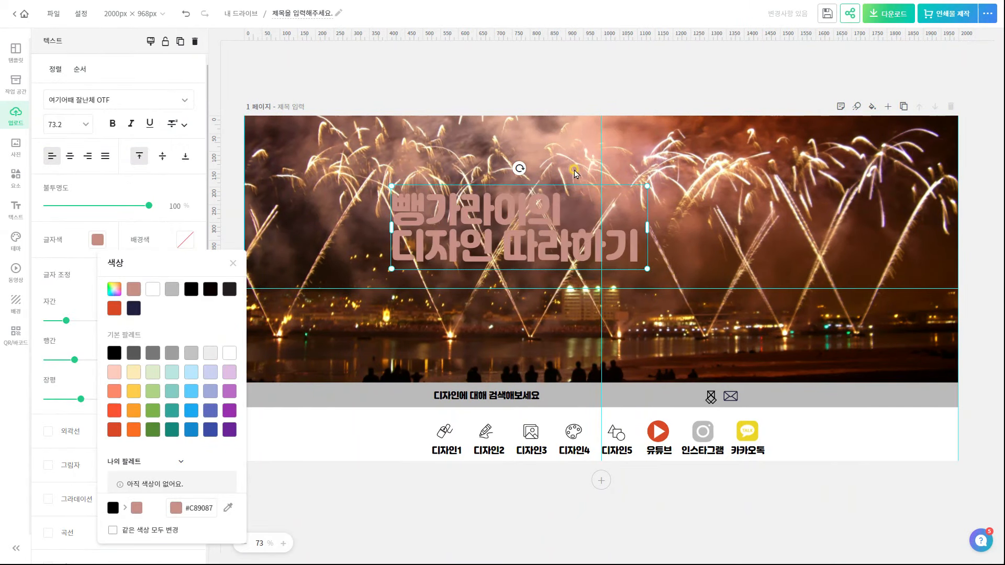
pyautogui.click(230, 353)
pyautogui.click(92, 432)
# Give the title a brown shadow: direction 316, opacity 100, distance 30, blur 40
pyautogui.click(48, 466)
pyautogui.scroll(-2, 159, 483)
pyautogui.moveTo(105, 381); pyautogui.dragTo(139, 381)
pyautogui.moveTo(77, 459); pyautogui.dragTo(86, 460)
pyautogui.moveTo(105, 419); pyautogui.dragTo(152, 420)
pyautogui.moveTo(85, 459); pyautogui.dragTo(90, 460)
pyautogui.moveTo(69, 498); pyautogui.dragTo(97, 496)
pyautogui.click(185, 335)
pyautogui.click(315, 358)
pyautogui.click(411, 276)
# Add a dark brown #211107 outline to the title
pyautogui.click(472, 518)
pyautogui.click(448, 246)
pyautogui.click(48, 300)
pyautogui.click(184, 301)
pyautogui.click(316, 325)
pyautogui.click(524, 275)
pyautogui.click(431, 509)
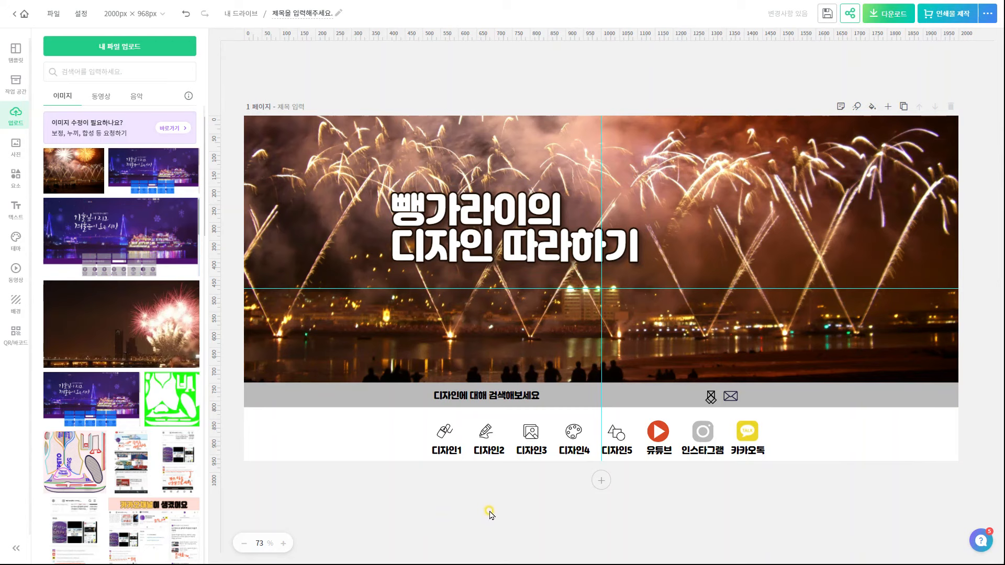
# Make the grey search bar dark brown at 20% opacity
pyautogui.click(493, 400)
pyautogui.click(401, 398)
pyautogui.click(185, 147)
pyautogui.click(316, 415)
pyautogui.click(338, 397)
pyautogui.moveTo(149, 114); pyautogui.dragTo(67, 121)
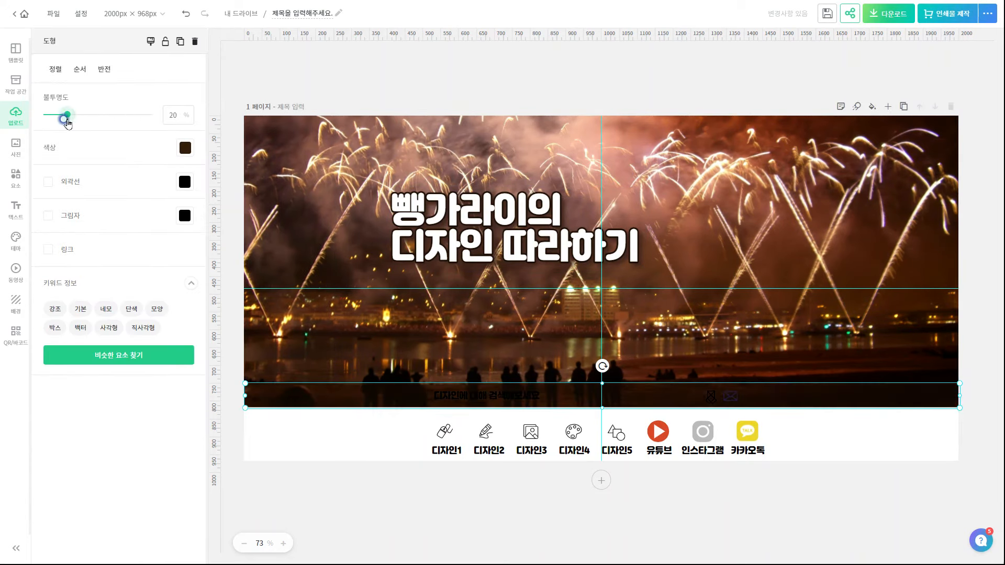
# Make the search caption white and check the envelope and note icons' colours
pyautogui.click(460, 399)
pyautogui.click(97, 239)
pyautogui.click(229, 131)
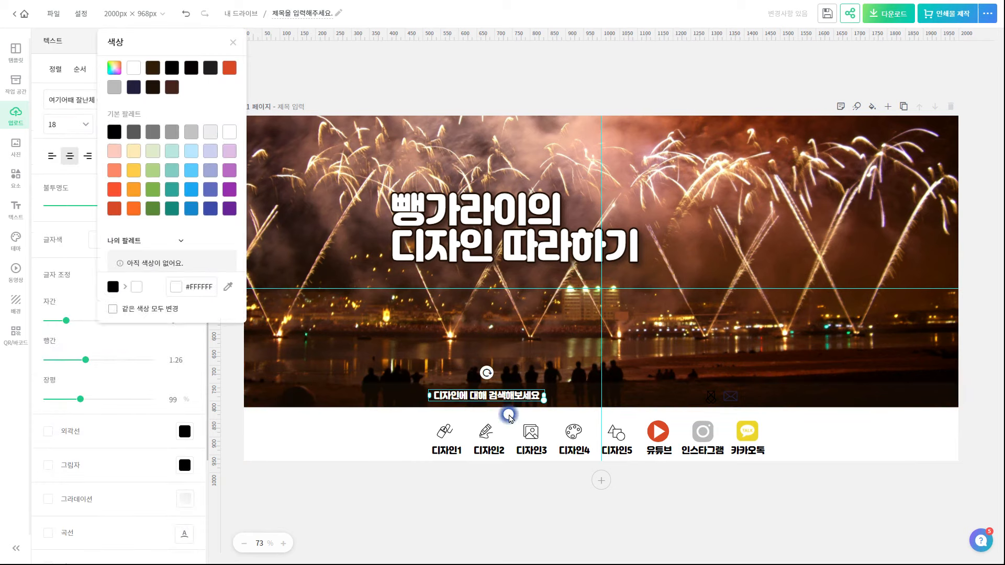
pyautogui.click(733, 398)
pyautogui.click(185, 147)
pyautogui.click(711, 397)
pyautogui.click(185, 148)
pyautogui.click(321, 171)
# Recolour the search bar with a dark tone sampled from the fireworks photo
pyautogui.click(386, 402)
pyautogui.click(185, 148)
pyautogui.click(318, 414)
pyautogui.click(498, 359)
pyautogui.click(471, 505)
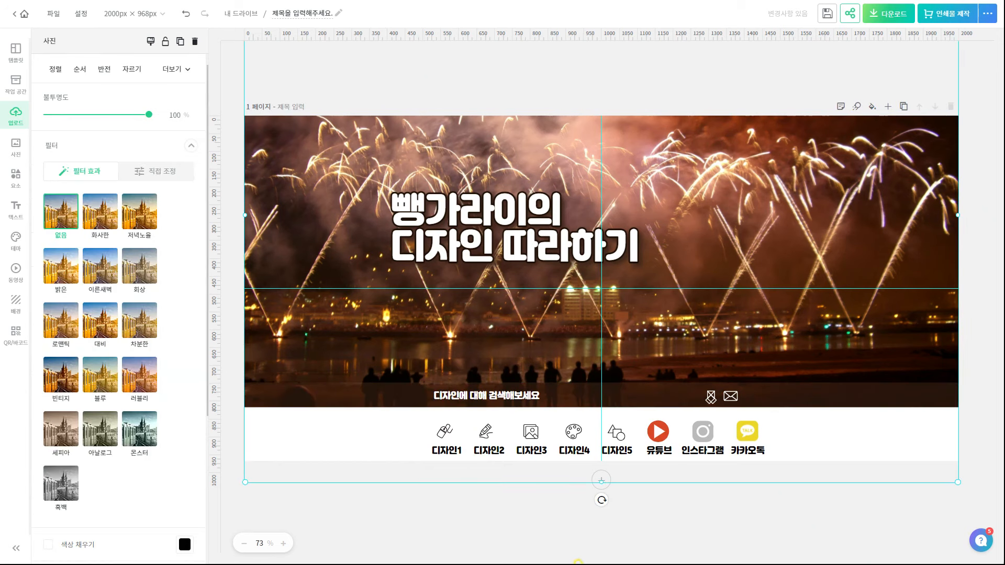
# Turn the icon labels and the 디자인, YouTube and Instagram icons brown
pyautogui.click(447, 450)
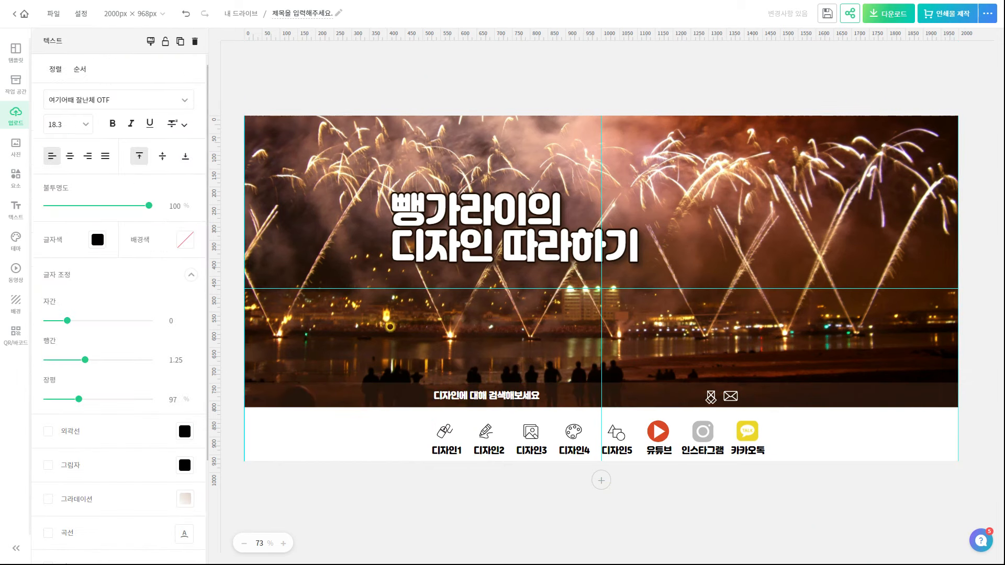
pyautogui.click(445, 432)
pyautogui.click(487, 431)
pyautogui.click(311, 296)
pyautogui.click(151, 42)
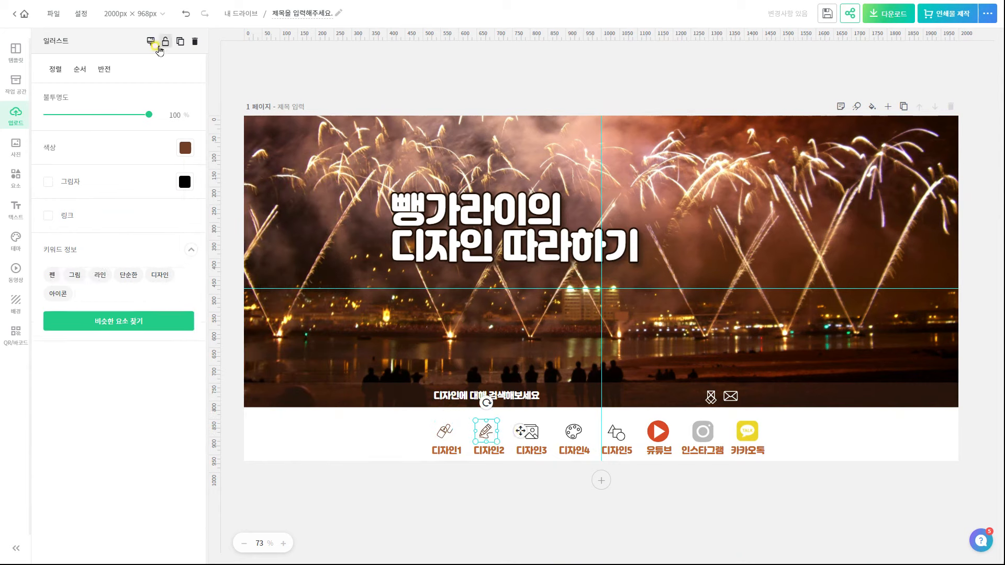
pyautogui.click(530, 431)
pyautogui.click(573, 431)
pyautogui.click(617, 431)
pyautogui.click(658, 431)
pyautogui.click(185, 148)
pyautogui.click(702, 431)
# Give the KakaoTalk icon a brown fill colour
pyautogui.click(185, 148)
pyautogui.click(240, 197)
pyautogui.click(747, 431)
pyautogui.scroll(-5, 105, 209)
pyautogui.click(72, 283)
pyautogui.click(182, 283)
pyautogui.click(240, 68)
pyautogui.click(780, 514)
# Add a brown drop shadow to the 디자인1 icon
pyautogui.click(444, 432)
pyautogui.click(48, 182)
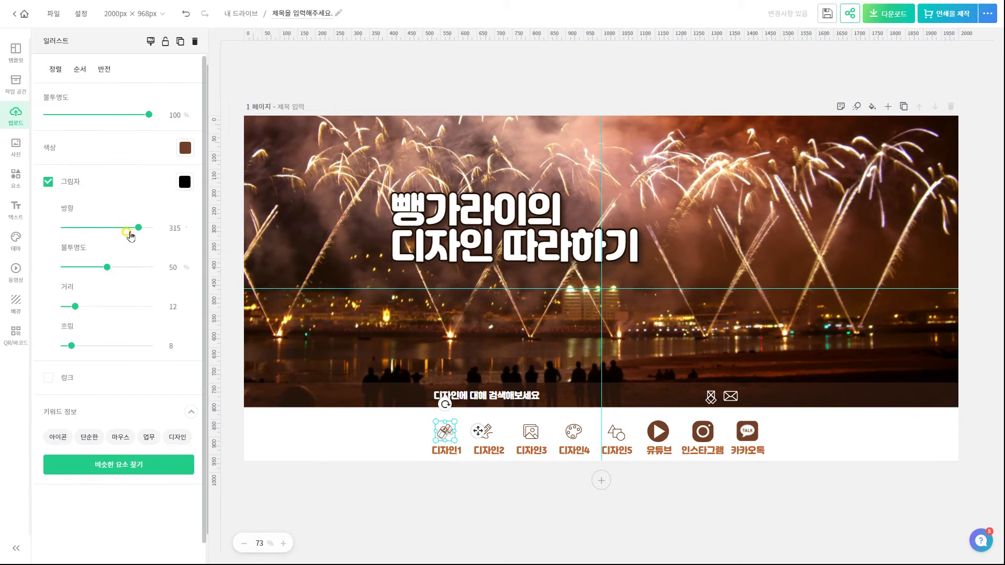
pyautogui.click(185, 181)
pyautogui.click(166, 72)
# Copy the 디자인1 shadow style onto 디자인2, 디자인3, 디자인4 and 디자인5 with the format painter
pyautogui.click(150, 41)
pyautogui.click(486, 431)
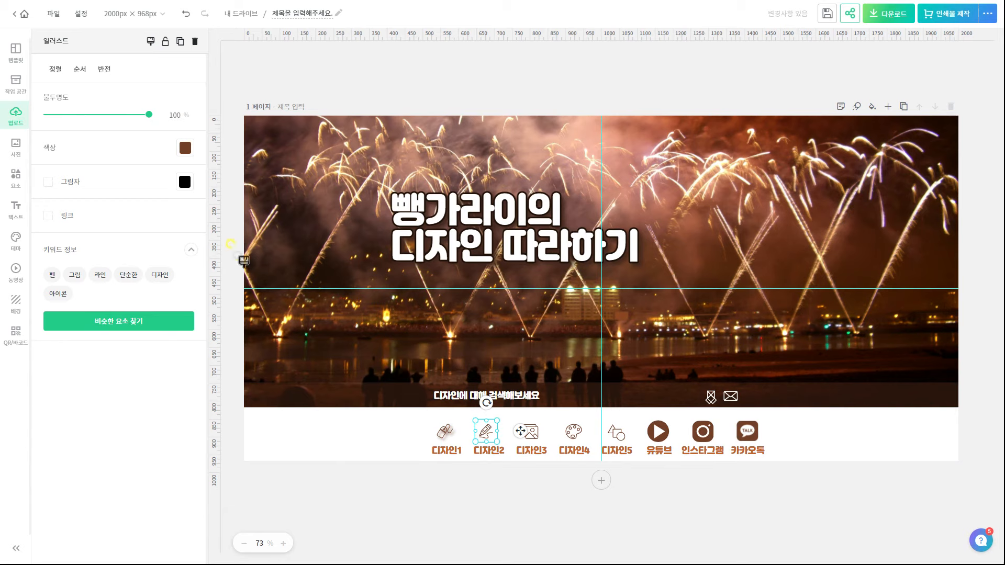
pyautogui.click(445, 432)
pyautogui.click(150, 41)
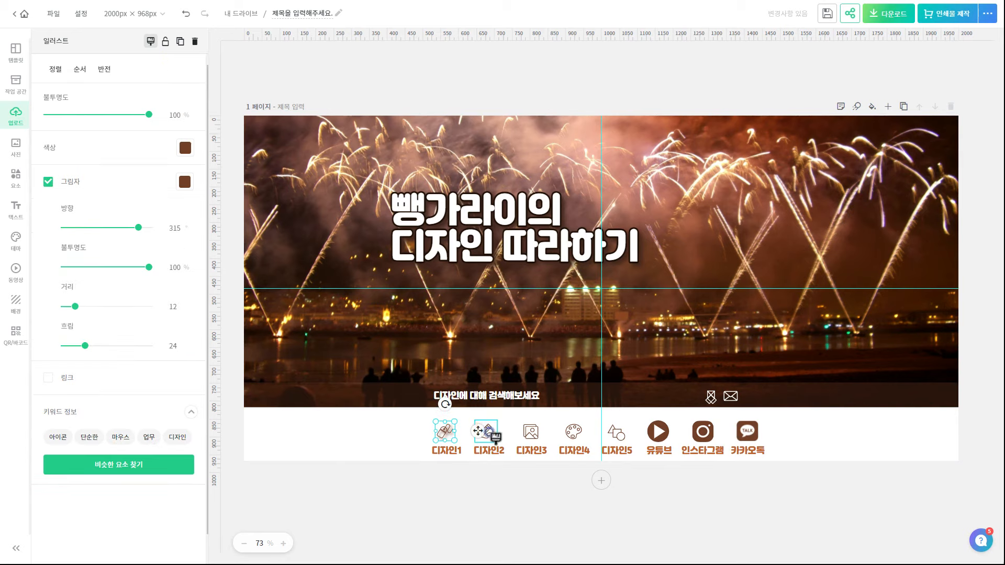
pyautogui.click(486, 430)
pyautogui.click(530, 435)
pyautogui.click(150, 41)
pyautogui.click(573, 432)
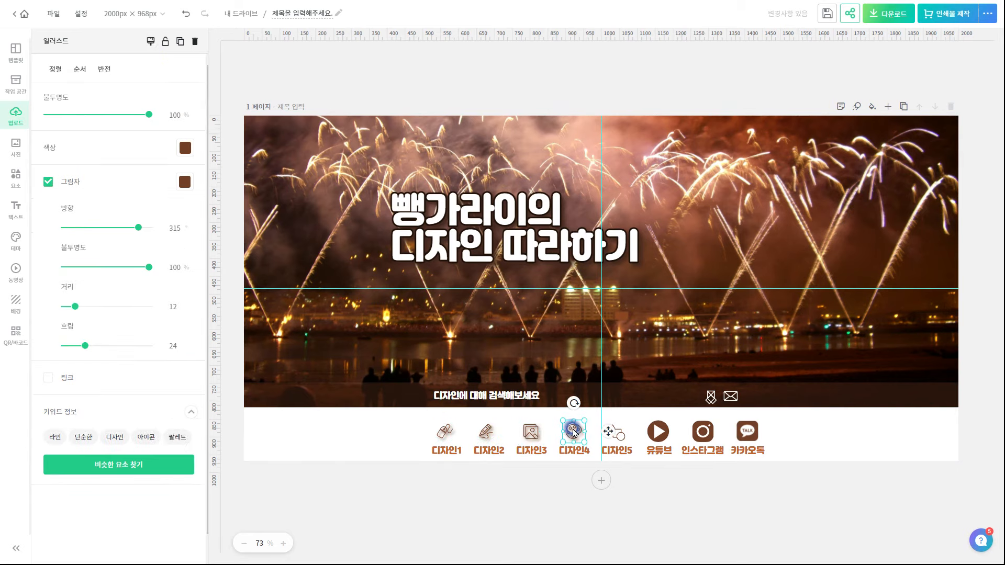
pyautogui.click(144, 43)
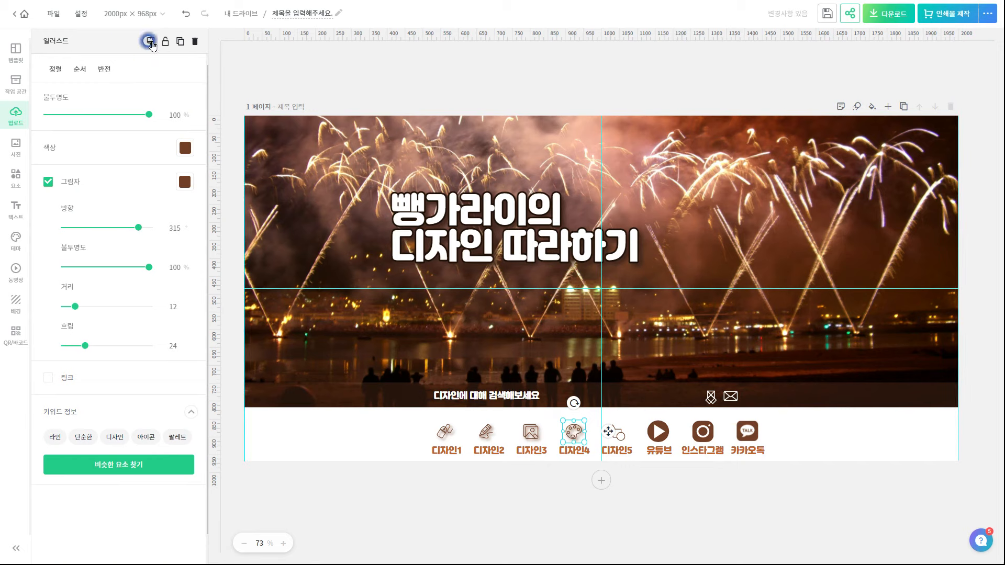
pyautogui.click(611, 427)
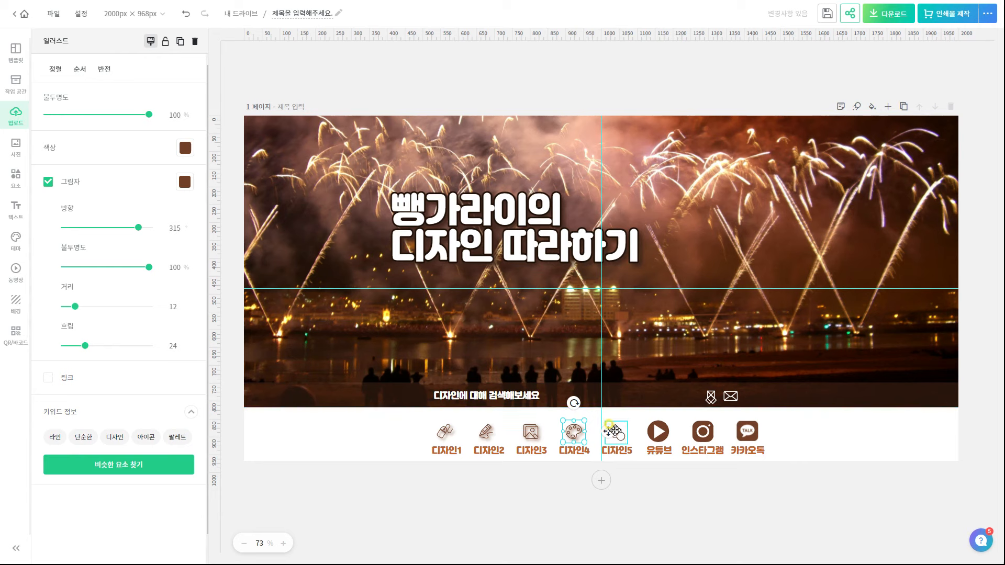
pyautogui.click(729, 507)
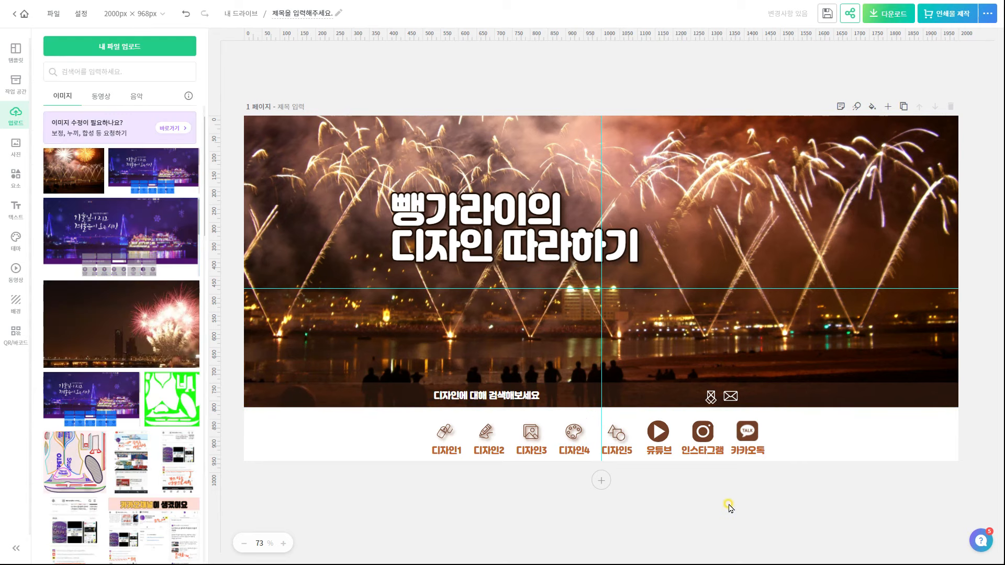
# Download the banner via 고해상도 다운로드
pyautogui.click(888, 13)
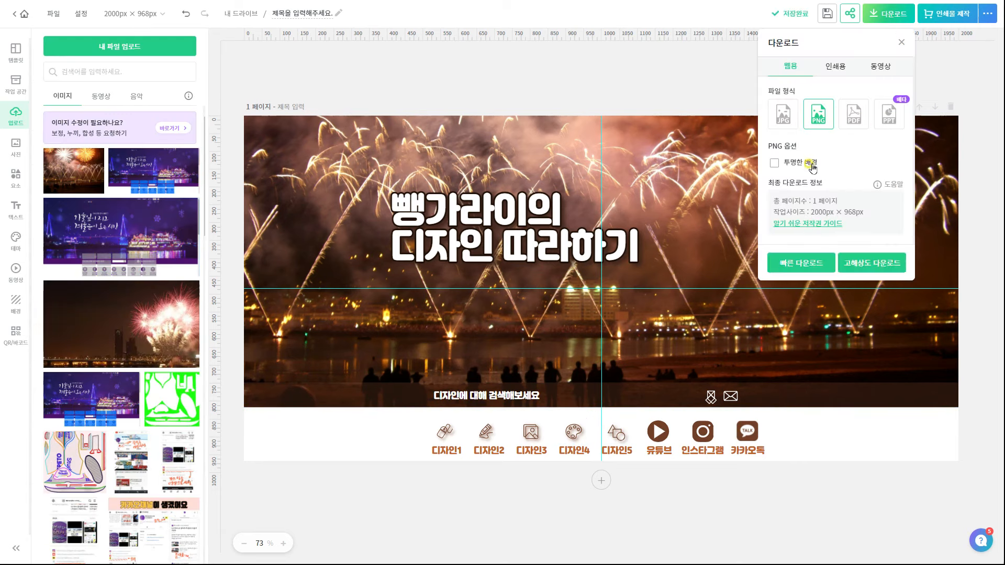
pyautogui.click(873, 264)
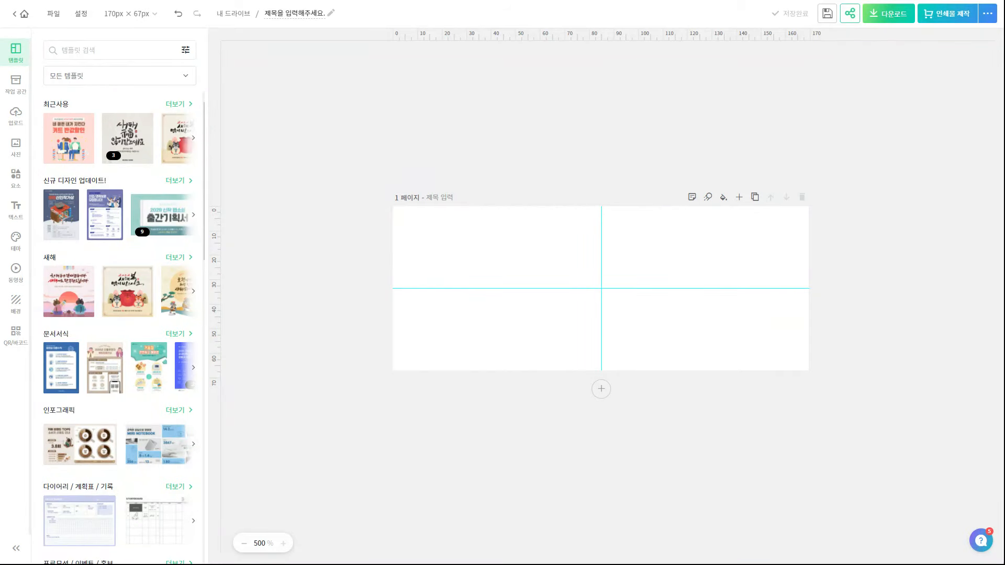
pyautogui.hotkey('alt', 'Tab')
pyautogui.moveTo(395, 140); pyautogui.dragTo(515, 140)
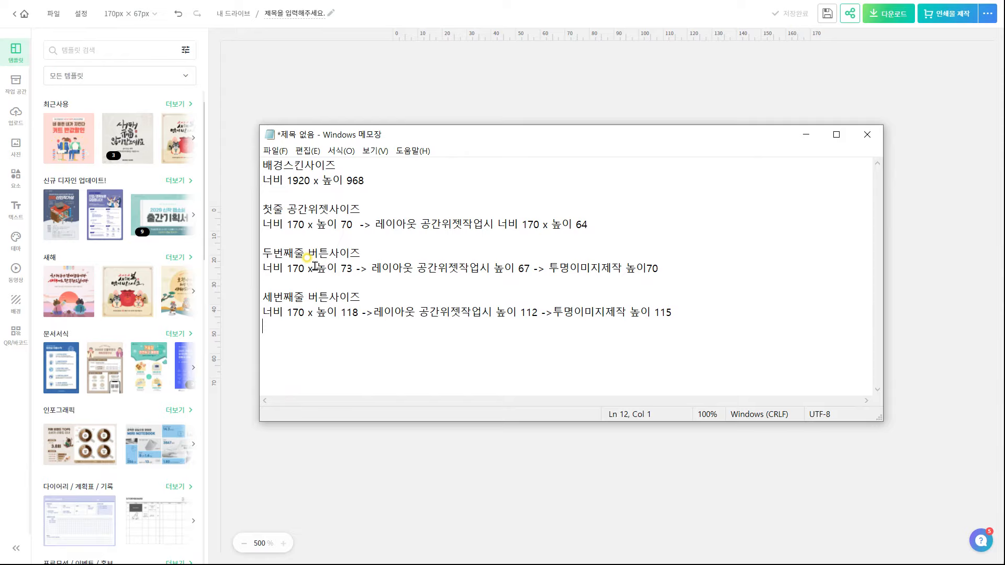
# Resize the page to 170×70 and download it as a transparent PNG
pyautogui.click(147, 16)
pyautogui.click(209, 84)
pyautogui.moveTo(234, 98); pyautogui.dragTo(163, 94)
pyautogui.write('70')
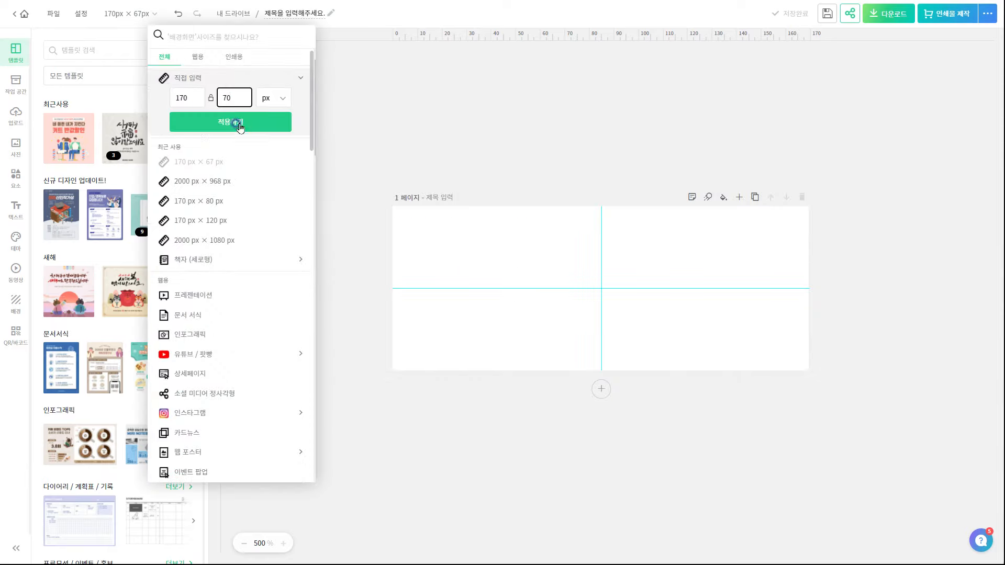
pyautogui.click(238, 124)
pyautogui.click(889, 15)
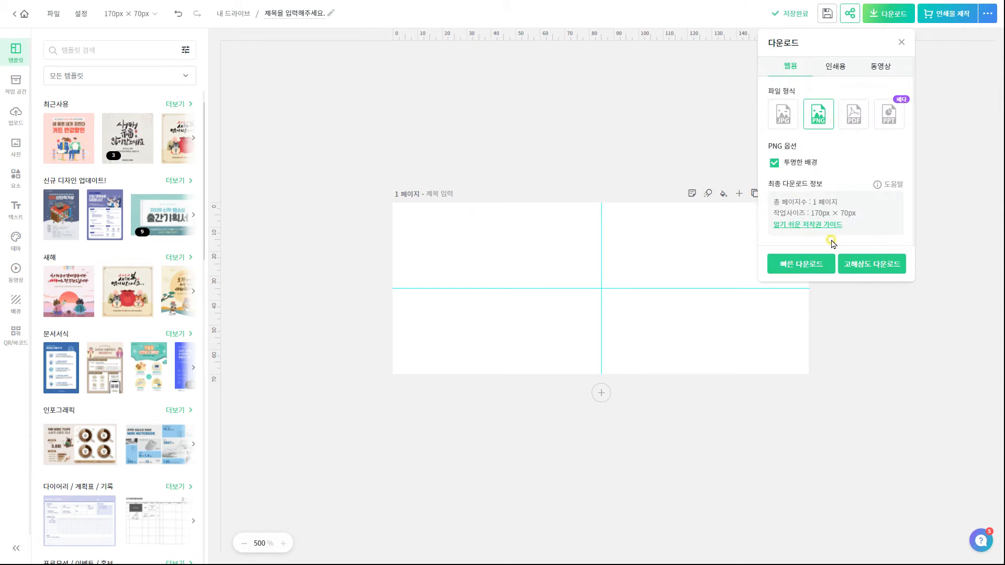
pyautogui.click(819, 265)
pyautogui.hotkey('alt', 'Tab')
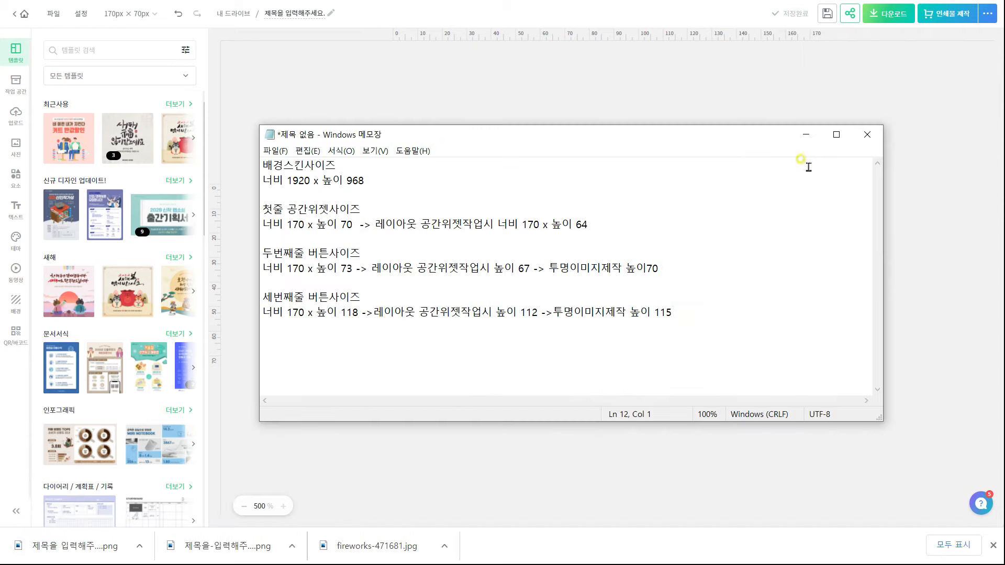
pyautogui.hotkey('alt', 'Tab')
# Resize the page to 170×115 and download it as a PNG with 투명한 배경 checked
pyautogui.click(151, 14)
pyautogui.click(218, 81)
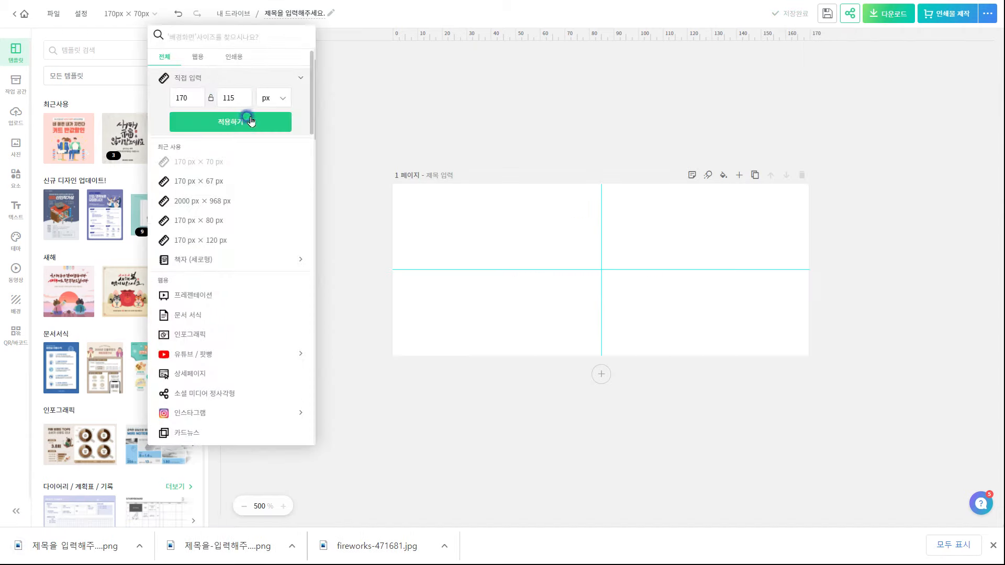
pyautogui.click(251, 121)
pyautogui.click(889, 14)
pyautogui.click(778, 162)
pyautogui.click(814, 263)
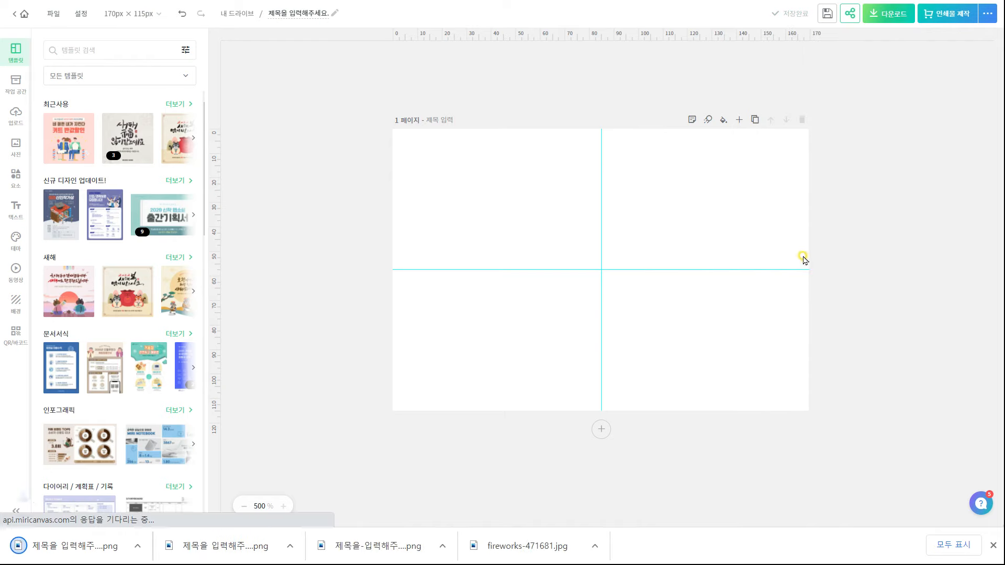
pyautogui.click(993, 546)
pyautogui.hotkey('alt', 'Tab')
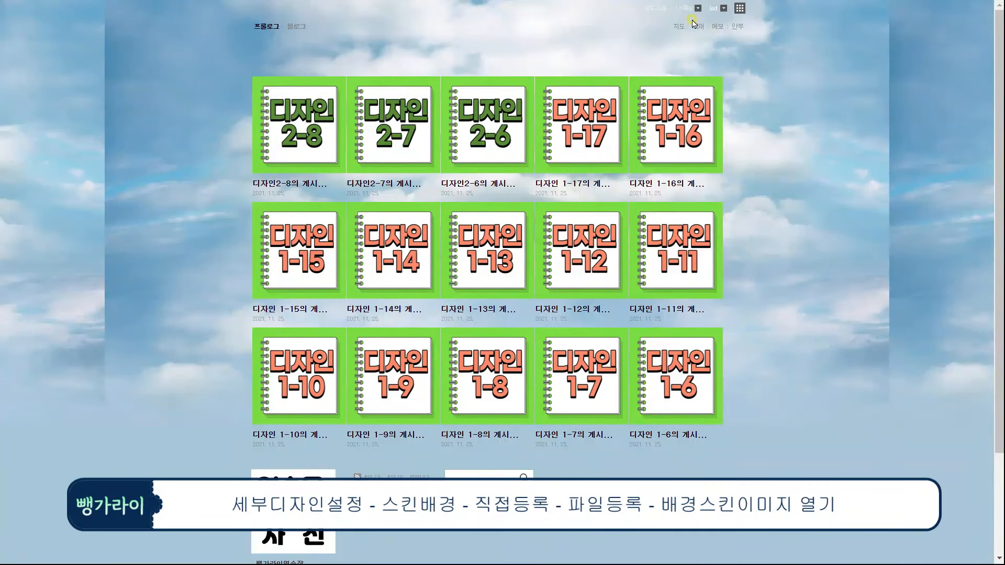
# In 세부 디자인 설정, upload the fireworks banner as the 상단 영역 skin background via 직접등록
pyautogui.click(690, 11)
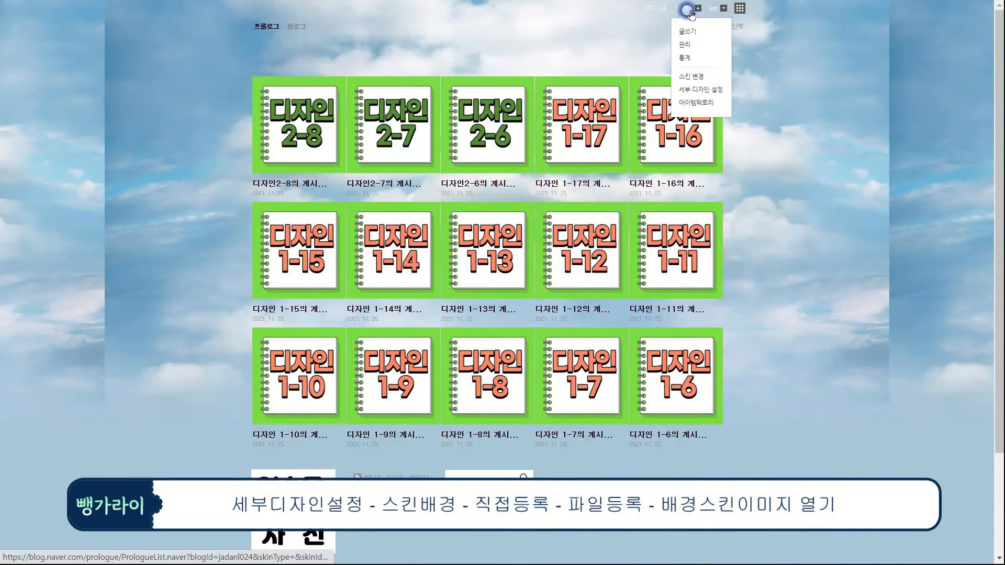
pyautogui.click(697, 89)
pyautogui.click(929, 94)
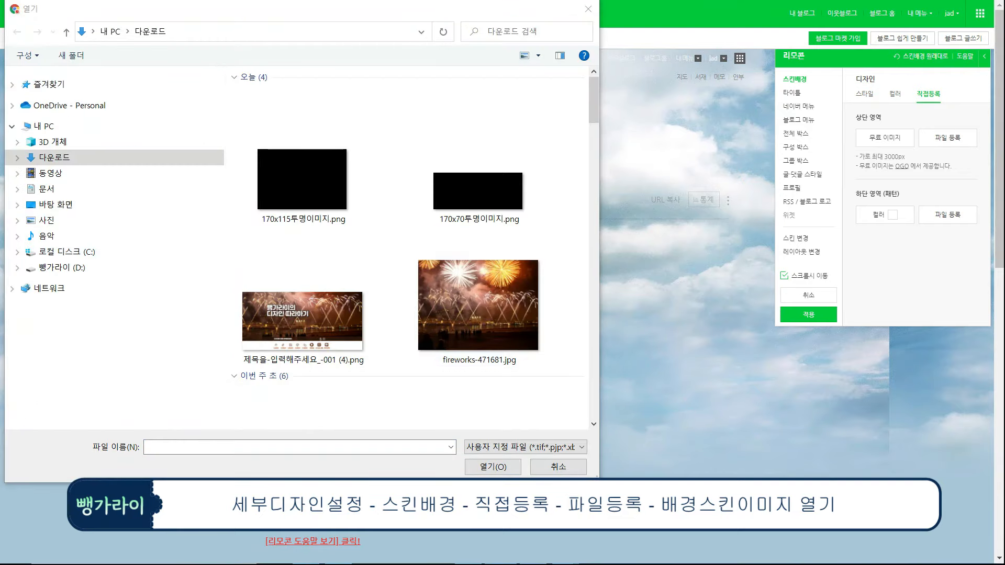
pyautogui.click(318, 323)
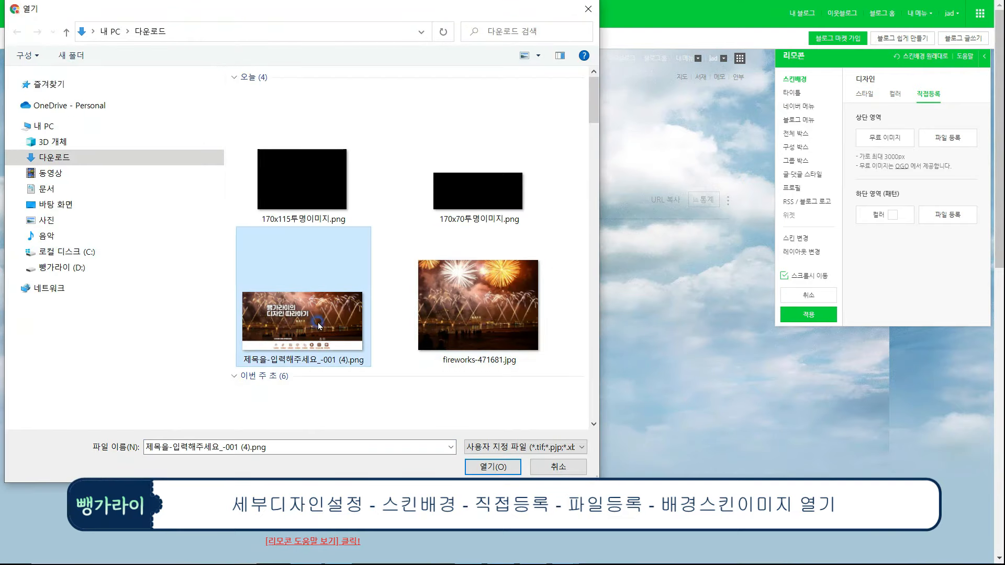
pyautogui.click(500, 468)
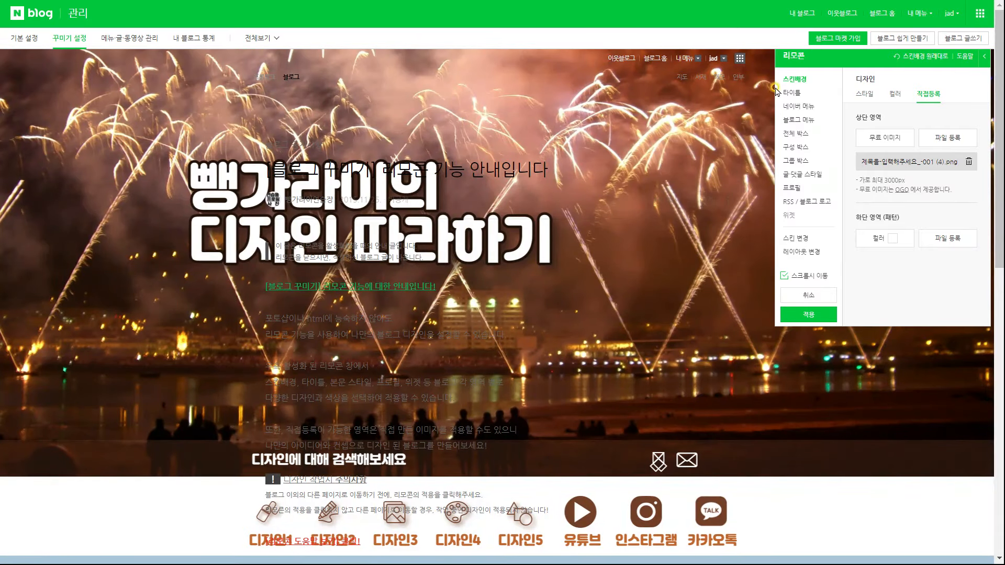
# Set the 타이틀 영역 height to 600 and apply the skin design
pyautogui.click(792, 92)
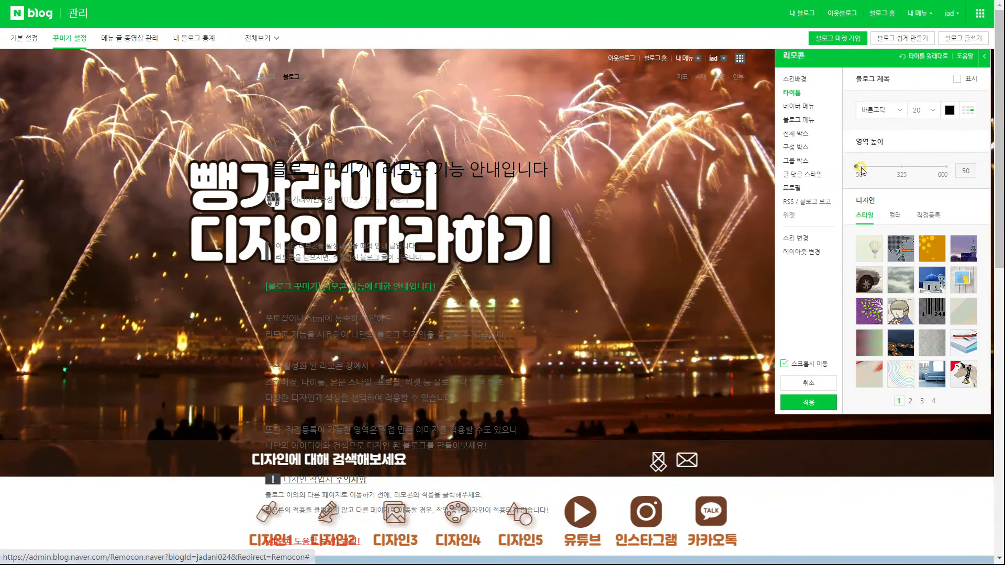
pyautogui.moveTo(859, 166); pyautogui.dragTo(959, 165)
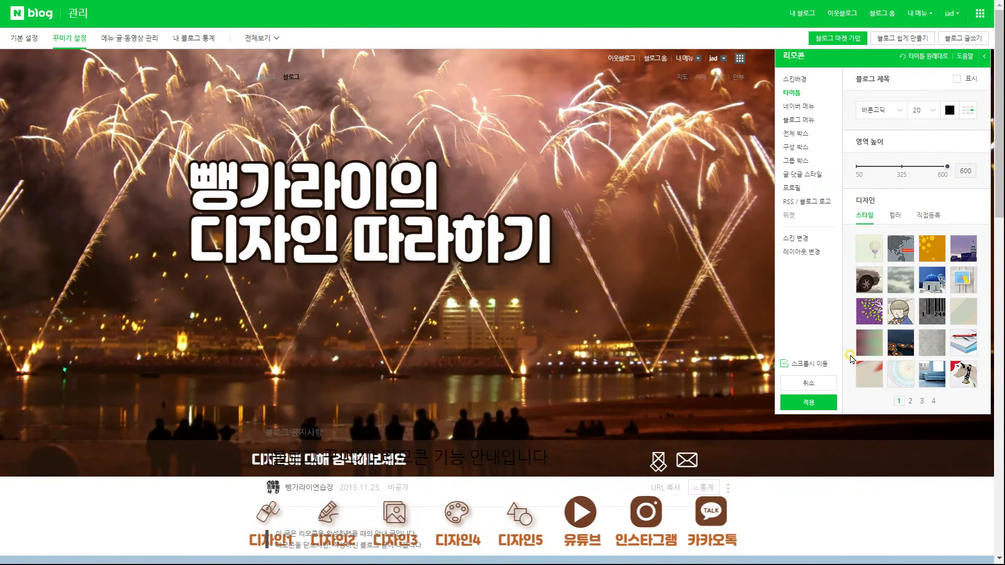
pyautogui.click(809, 402)
pyautogui.click(598, 329)
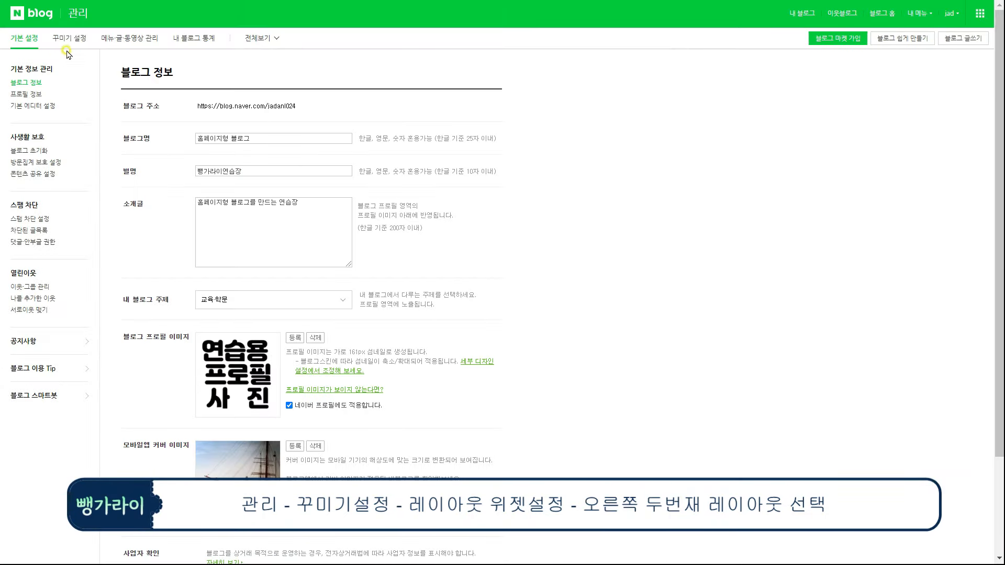
# Go to 꾸미기 설정 and open 레이아웃·위젯 설정
pyautogui.click(68, 38)
pyautogui.click(52, 140)
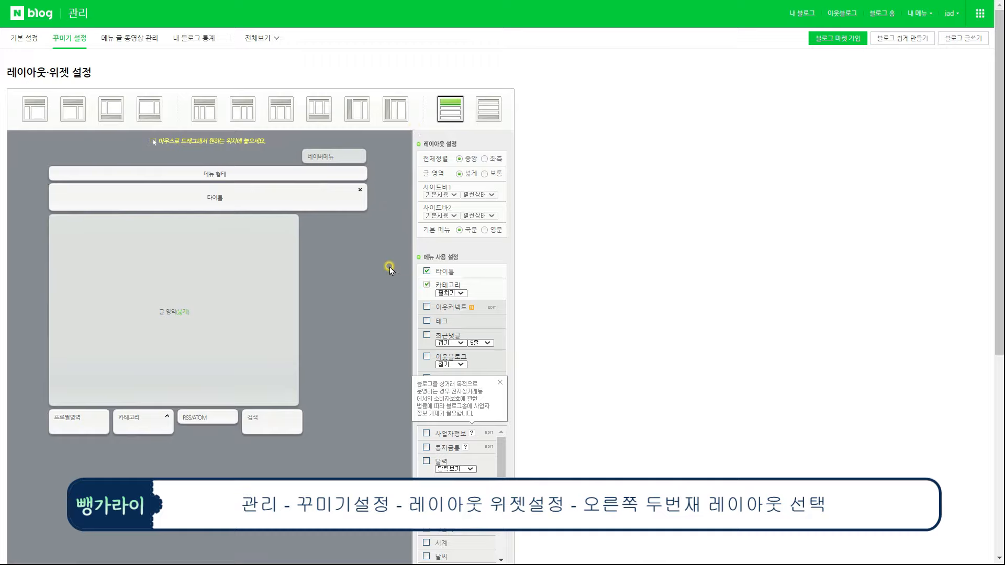
pyautogui.scroll(-3, 398, 333)
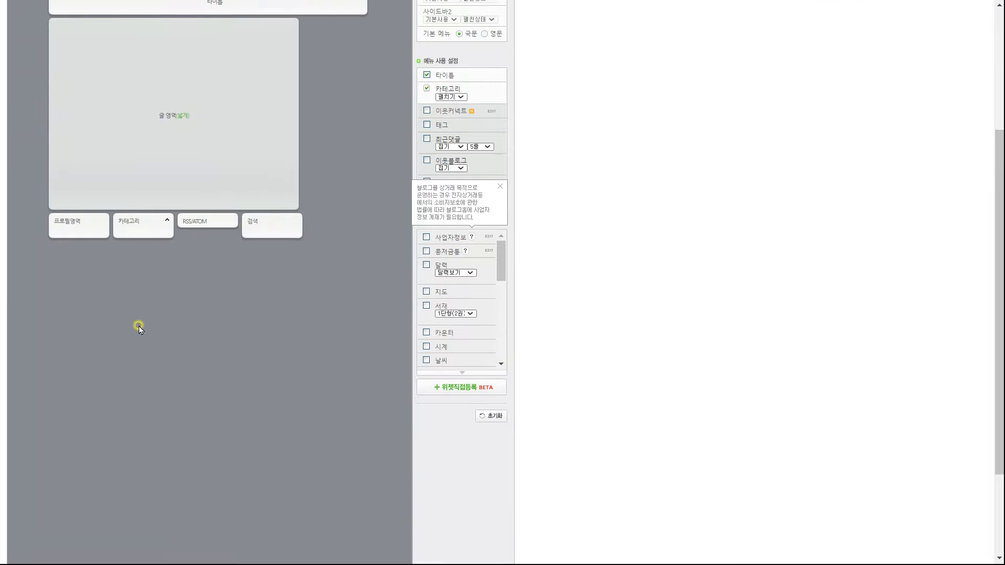
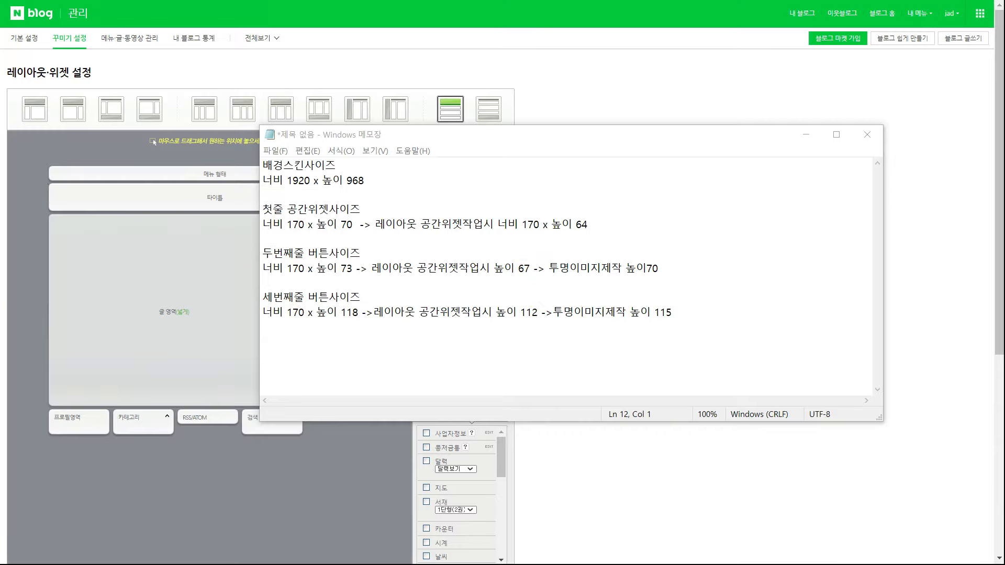
# Enable the 공간1–공간5 widgets in the blog layout's widget settings
pyautogui.click(590, 118)
pyautogui.scroll(-3, 529, 352)
pyautogui.scroll(-3, 498, 372)
pyautogui.click(426, 332)
pyautogui.click(426, 345)
pyautogui.click(426, 359)
pyautogui.click(426, 373)
pyautogui.click(426, 386)
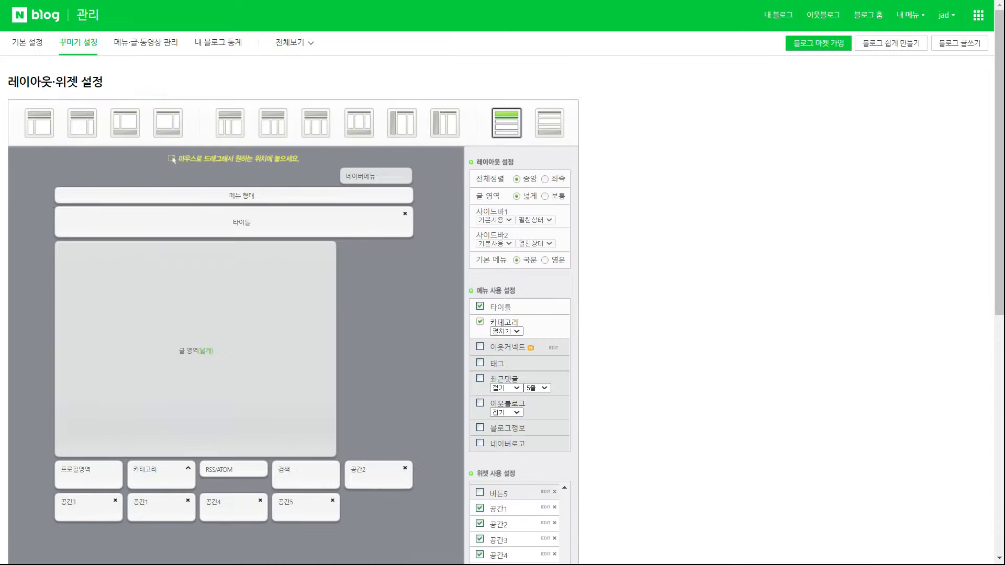
pyautogui.scroll(-3, 401, 389)
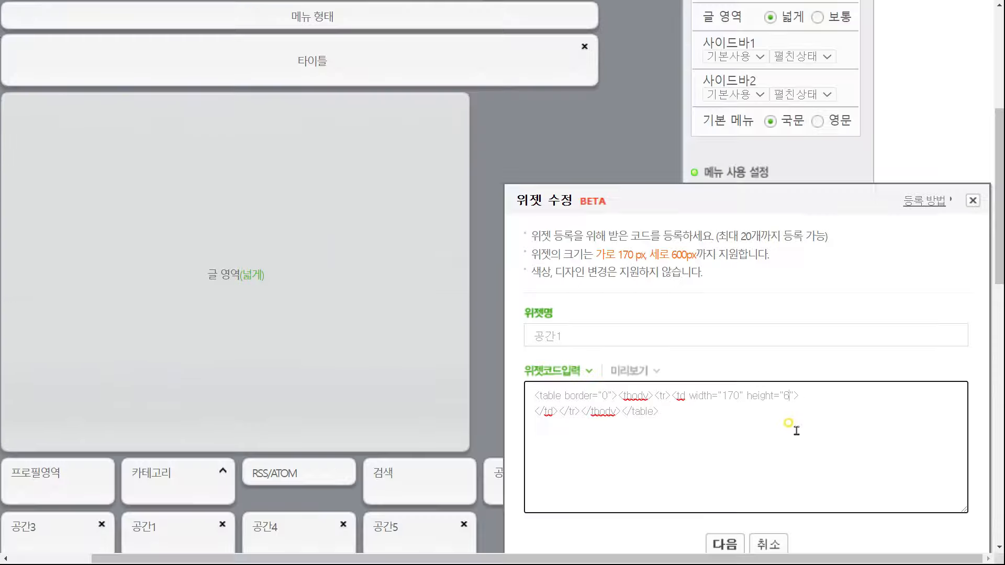
# Put the blank-table code into the 공간1 and 공간2 widgets and save each
pyautogui.moveTo(781, 437); pyautogui.dragTo(341, 326)
pyautogui.click(719, 544)
pyautogui.click(594, 413)
pyautogui.click(617, 309)
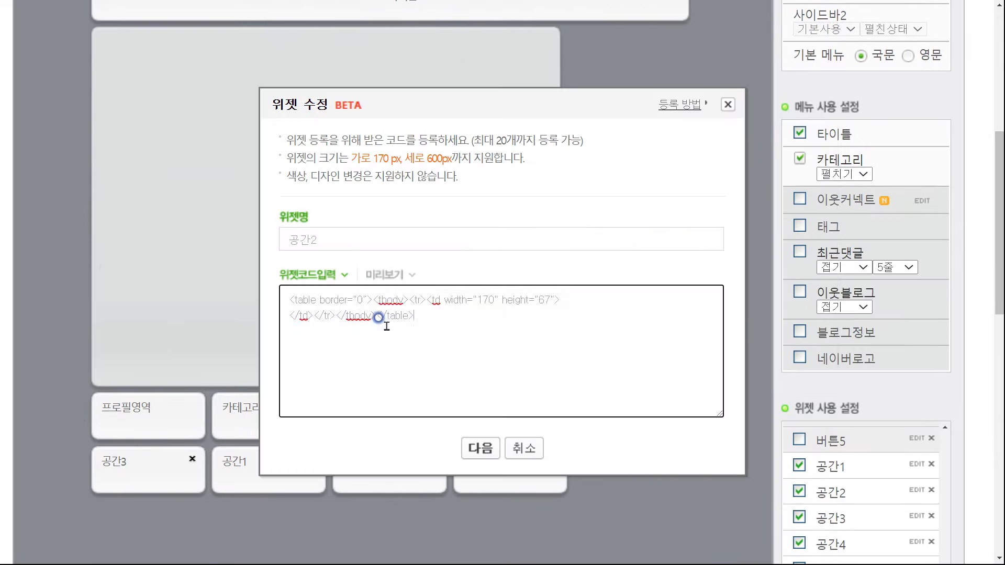
pyautogui.click(480, 448)
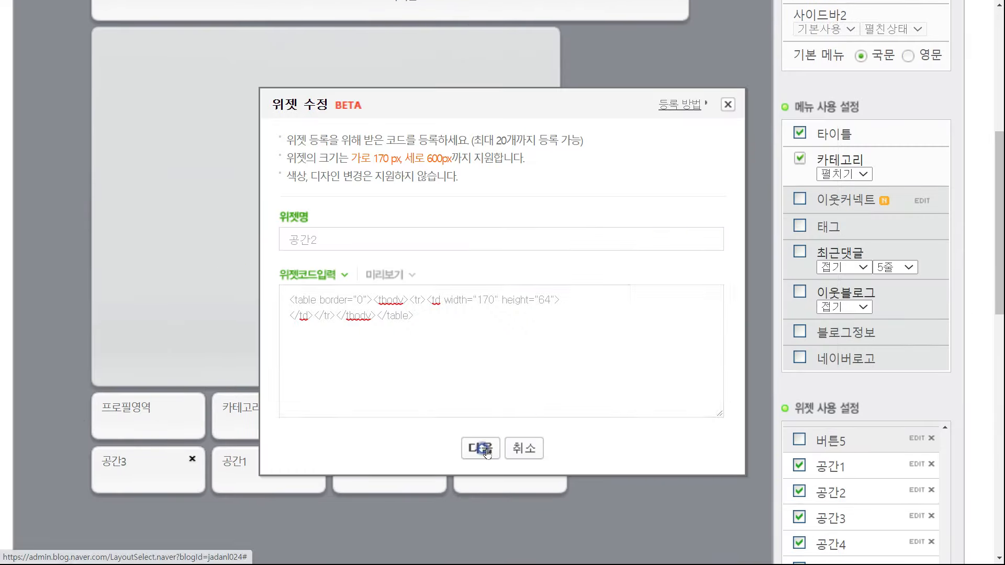
pyautogui.click(503, 415)
pyautogui.click(611, 58)
# Preview and save the blank-table code for the 공간3, 공간4 and 공간5 widgets
pyautogui.scroll(-1, 890, 435)
pyautogui.click(910, 451)
pyautogui.click(480, 448)
pyautogui.click(503, 416)
pyautogui.click(610, 58)
pyautogui.click(916, 475)
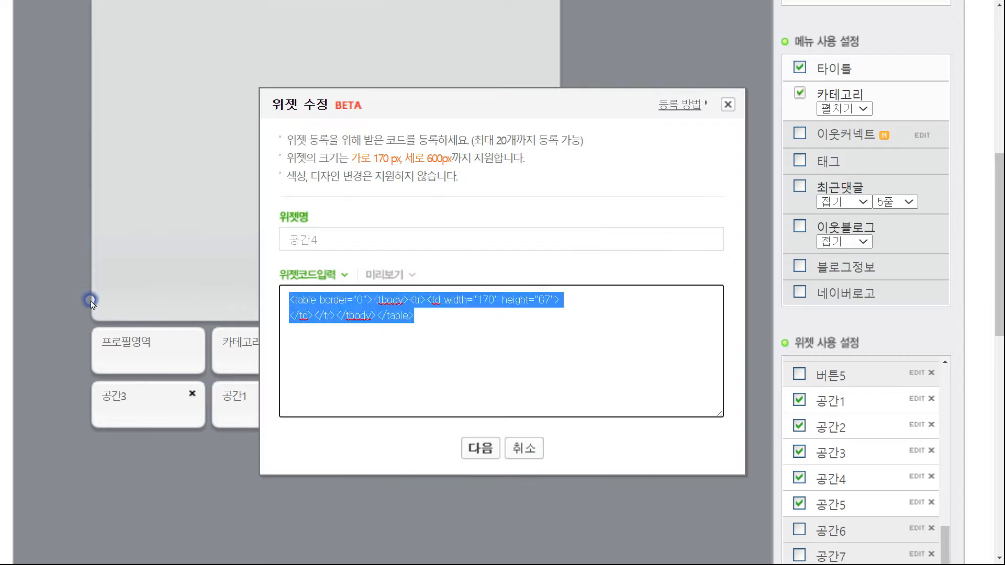
pyautogui.click(480, 448)
pyautogui.click(502, 415)
pyautogui.click(914, 503)
pyautogui.click(479, 447)
pyautogui.click(497, 415)
pyautogui.click(597, 60)
# Drag the 공간 widgets into a row beneath the title, then check the size notes in Notepad
pyautogui.moveTo(268, 403); pyautogui.dragTo(193, 105)
pyautogui.moveTo(618, 377); pyautogui.dragTo(374, 201)
pyautogui.scroll(-4, 552, 363)
pyautogui.scroll(-4, 440, 233)
pyautogui.moveTo(611, 360); pyautogui.dragTo(456, 143)
pyautogui.scroll(-6, 516, 168)
pyautogui.moveTo(618, 228); pyautogui.dragTo(590, 167)
pyautogui.scroll(-5, 602, 181)
pyautogui.scroll(-3, 659, 318)
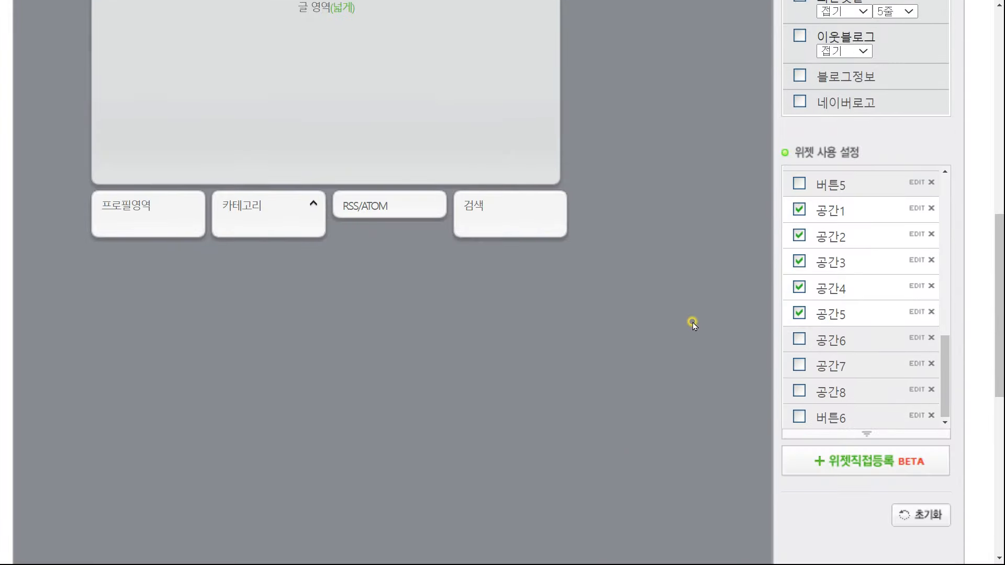
pyautogui.hotkey('ctrl', '-')
pyautogui.hotkey('ctrl', '-')
pyautogui.hotkey('alt', 'Tab')
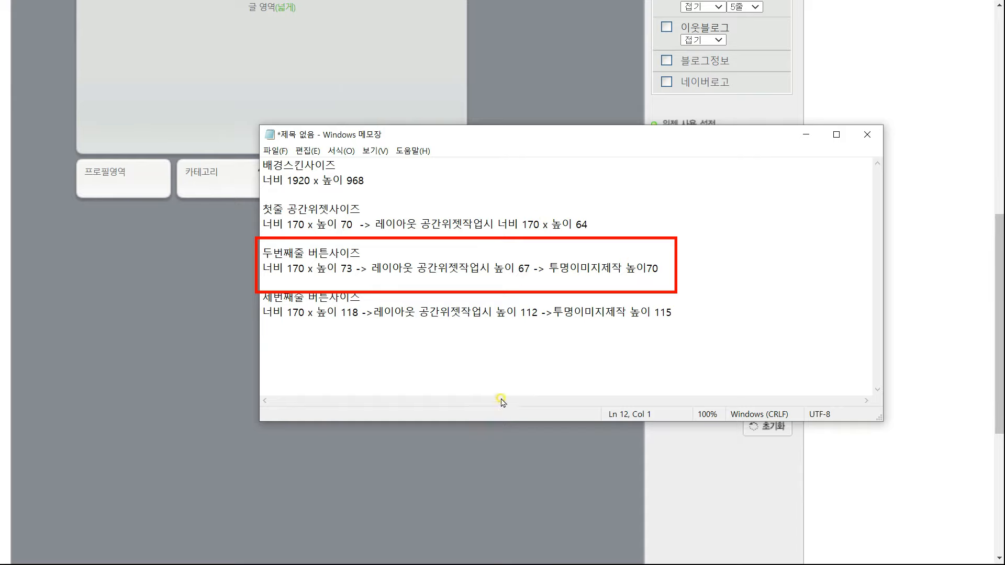
# Enable the 공간6, 공간7, 공간8 and 버튼1 widgets in the layout
pyautogui.click(543, 458)
pyautogui.click(666, 280)
pyautogui.click(666, 301)
pyautogui.click(667, 323)
pyautogui.moveTo(785, 308)
pyautogui.mouseDown()
pyautogui.moveTo(785, 267)
pyautogui.moveTo(796, 299)
pyautogui.mouseUp()
pyautogui.click(667, 188)
# Preview and save the blank-table code for the 공간6, 공간7 and 공간8 widgets
pyautogui.click(762, 280)
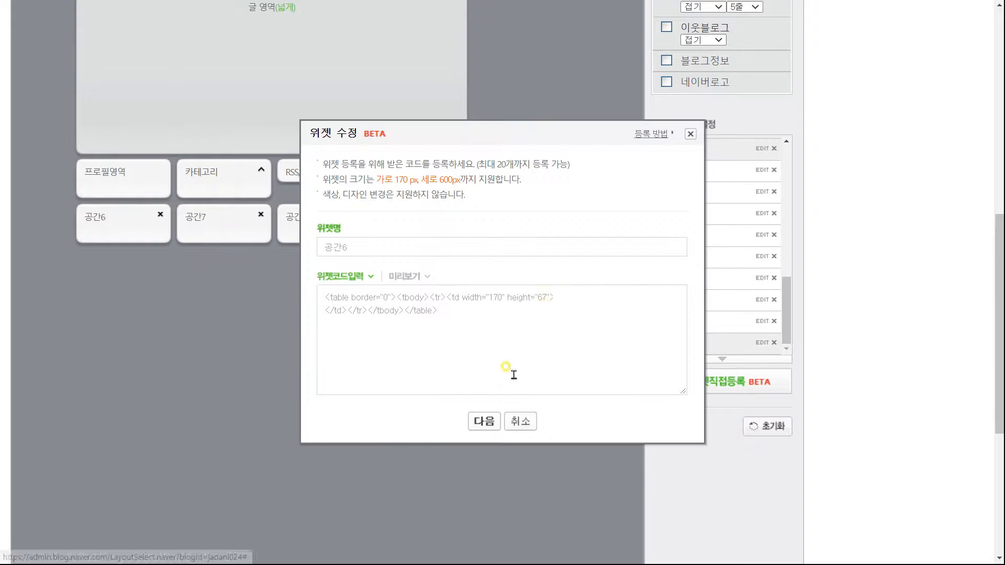
pyautogui.click(482, 420)
pyautogui.click(631, 66)
pyautogui.click(760, 300)
pyautogui.click(488, 420)
pyautogui.click(503, 398)
pyautogui.click(621, 63)
pyautogui.click(760, 321)
pyautogui.click(485, 421)
pyautogui.click(502, 398)
pyautogui.click(619, 61)
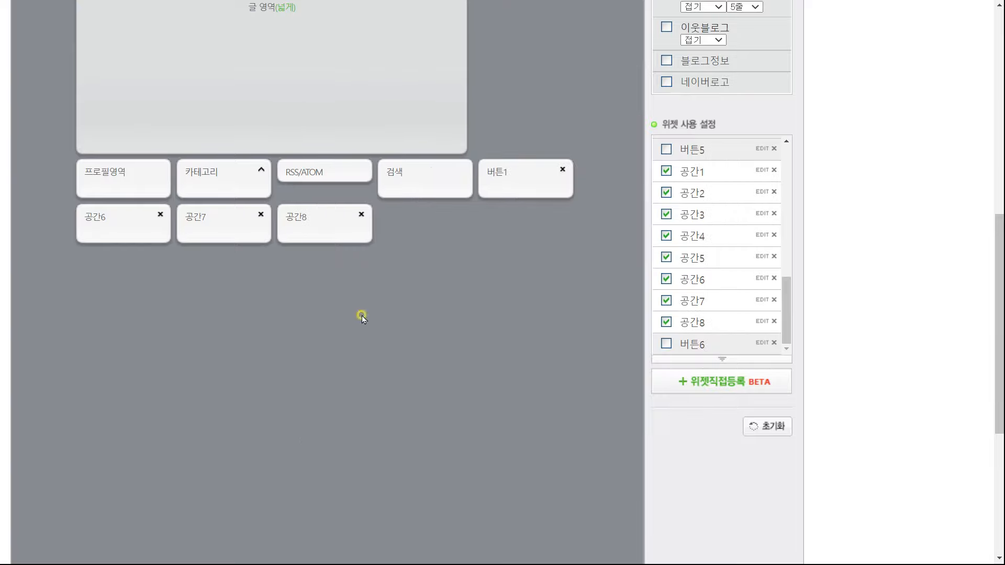
pyautogui.scroll(4, 763, 292)
# Replace 버튼1's old image-link code with the blank table code and save it
pyautogui.click(762, 289)
pyautogui.click(575, 361)
pyautogui.hotkey('ctrl', 'a')
pyautogui.write('<table border="0"><tbody><tr><td width="170" height="64"> </td></tr></tbody></table>')
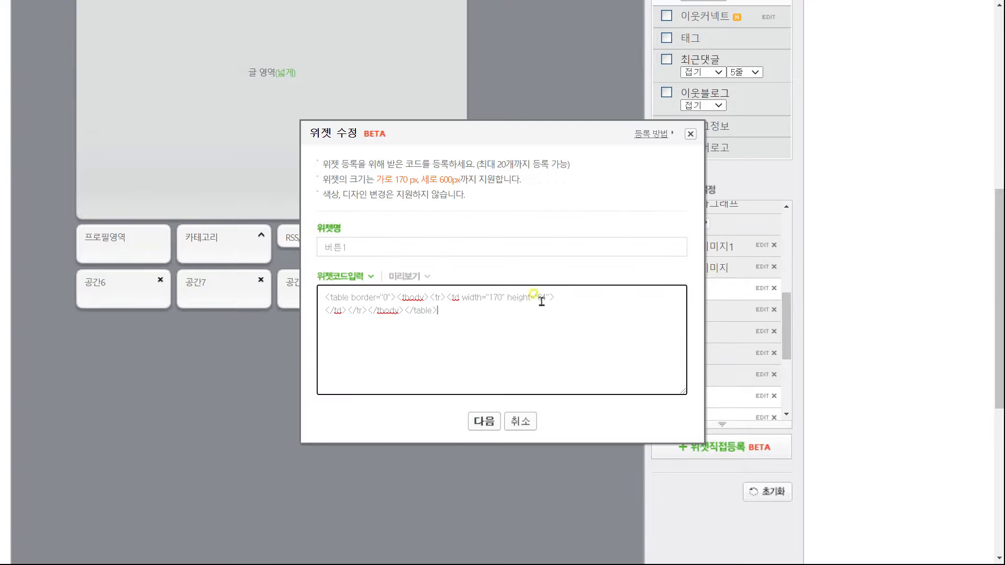
pyautogui.click(484, 421)
pyautogui.click(503, 397)
pyautogui.click(619, 60)
pyautogui.scroll(5, 393, 341)
# Arrange 공간7, the 검색 widget and 버튼1 into the second row, checking the size notes
pyautogui.moveTo(168, 512); pyautogui.dragTo(230, 126)
pyautogui.moveTo(404, 484); pyautogui.dragTo(331, 137)
pyautogui.moveTo(495, 459); pyautogui.dragTo(395, 32)
pyautogui.scroll(1, 434, 414)
pyautogui.moveTo(427, 436); pyautogui.dragTo(518, 104)
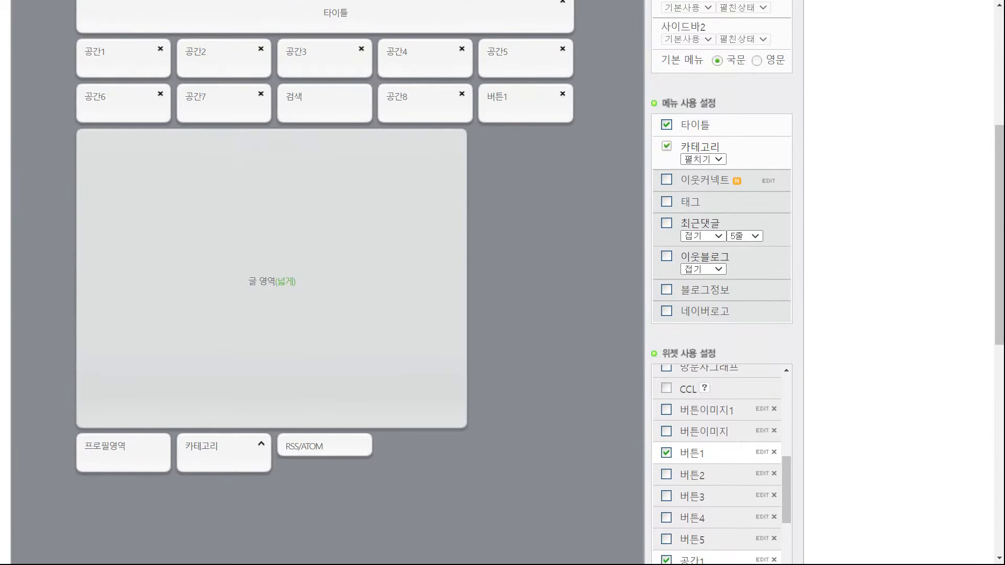
pyautogui.hotkey('alt', 'Tab')
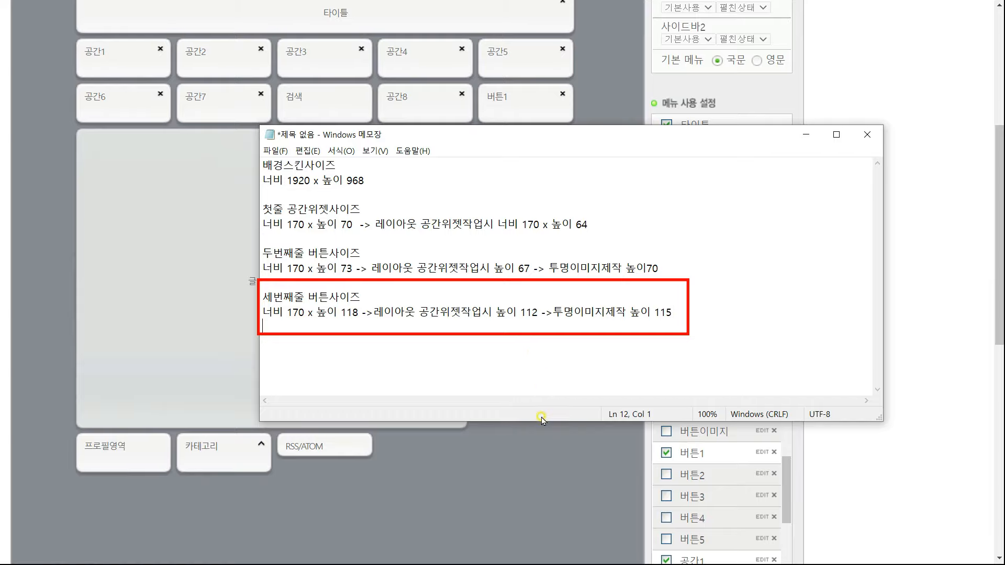
pyautogui.hotkey('alt', 'Tab')
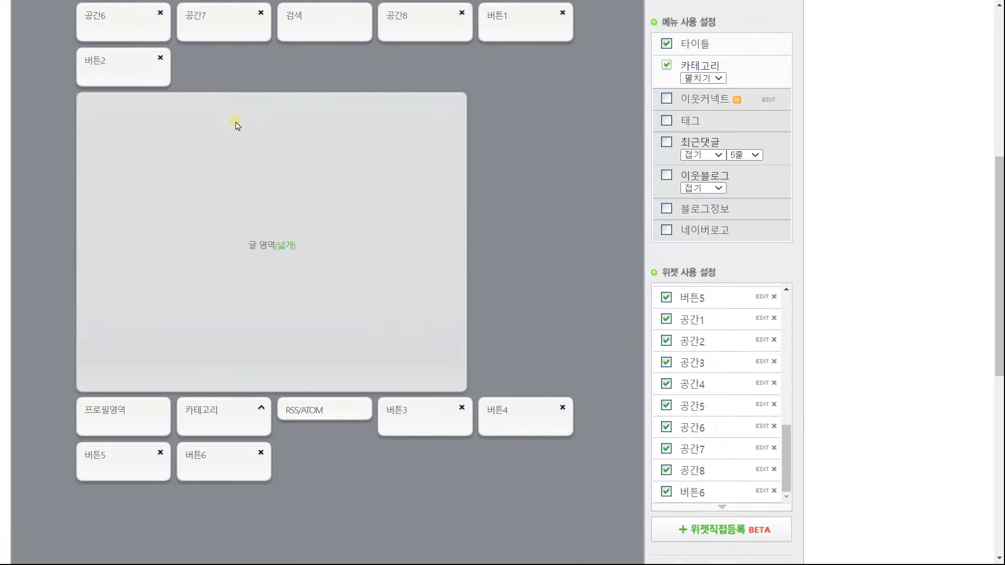
pyautogui.hotkey('ctrl', '-')
pyautogui.hotkey('ctrl', '-')
pyautogui.hotkey('ctrl', '-')
# Move 버튼3, 버튼4 and 버튼5 into the third row and apply the layout
pyautogui.moveTo(273, 414); pyautogui.dragTo(143, 192)
pyautogui.moveTo(272, 414); pyautogui.dragTo(208, 192)
pyautogui.moveTo(272, 413); pyautogui.dragTo(335, 186)
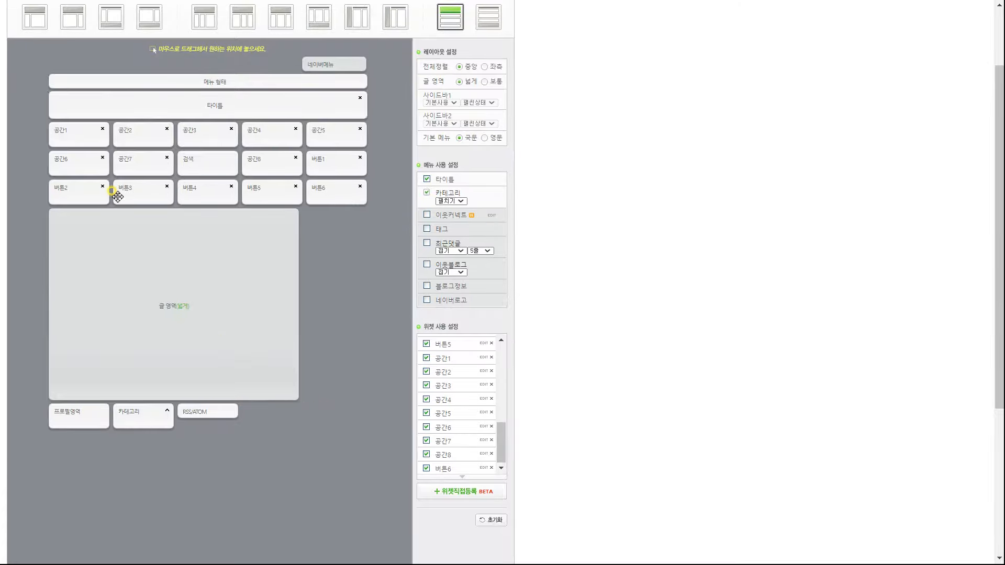
pyautogui.scroll(-5, 285, 320)
pyautogui.click(241, 533)
pyautogui.click(562, 61)
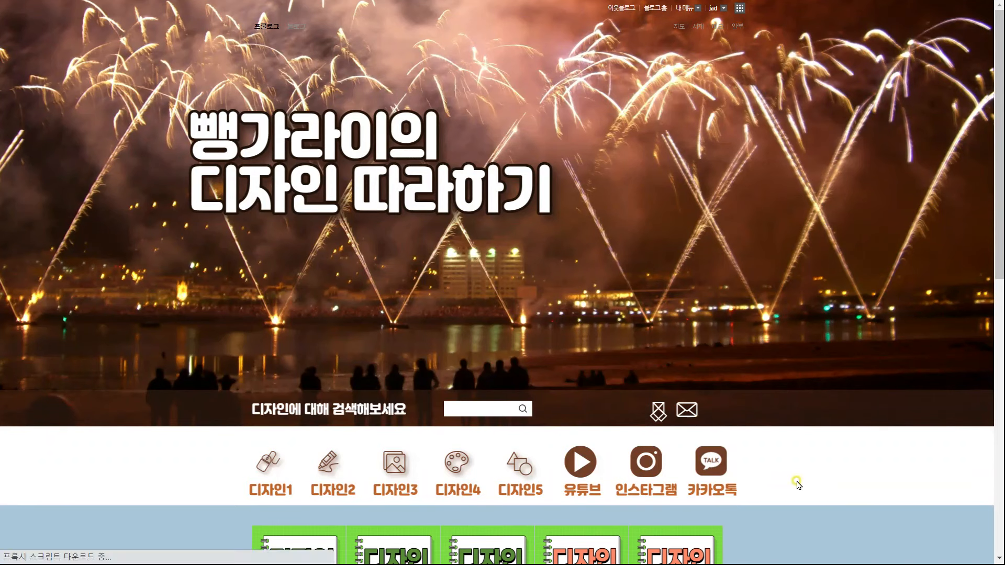
# Select everything on the blog home page to reveal the transparent widget areas
pyautogui.moveTo(793, 478); pyautogui.dragTo(307, 319)
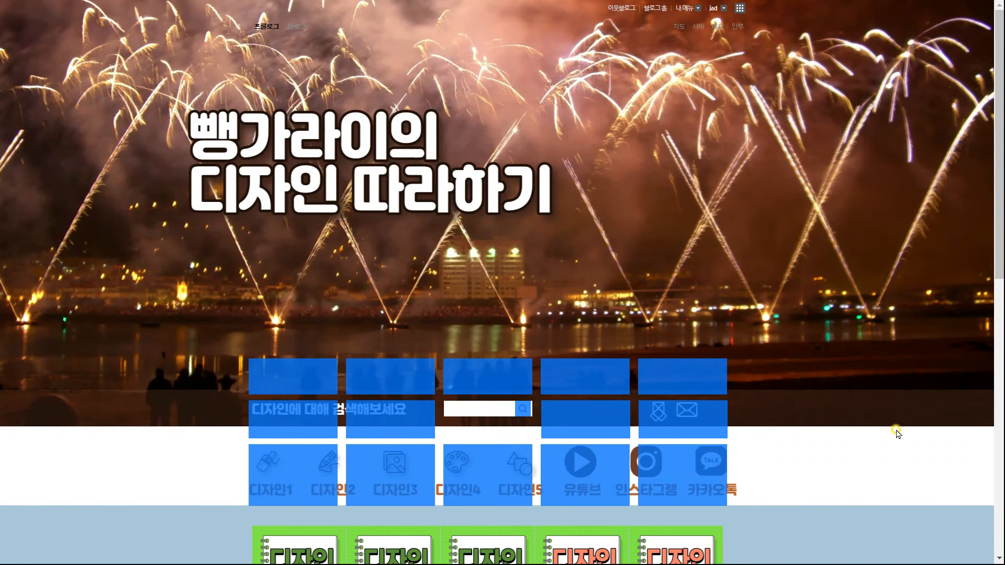
pyautogui.scroll(-1, 801, 495)
pyautogui.scroll(1, 786, 498)
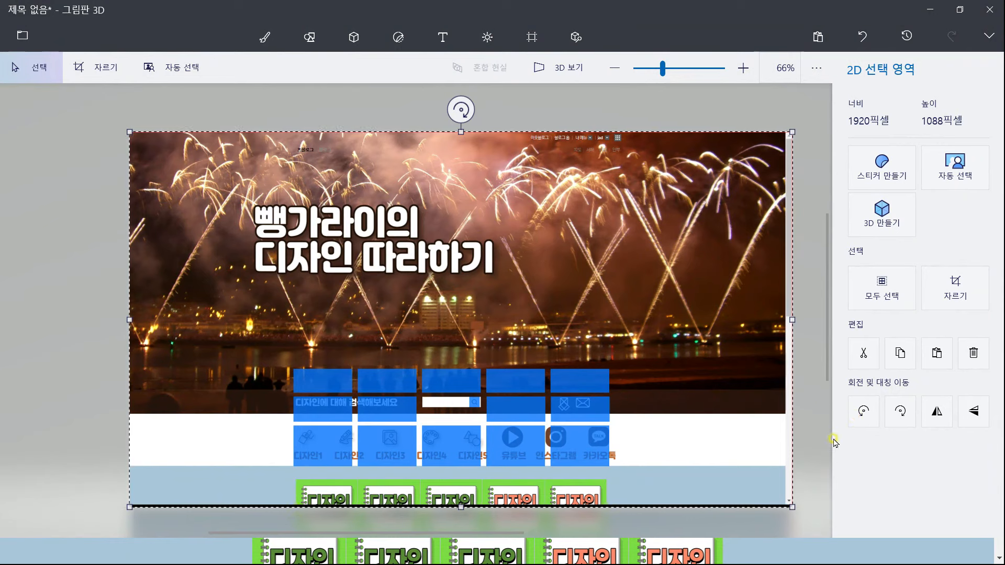
# Crop the skin image with a 170-wide frame over the mail tile
pyautogui.click(99, 71)
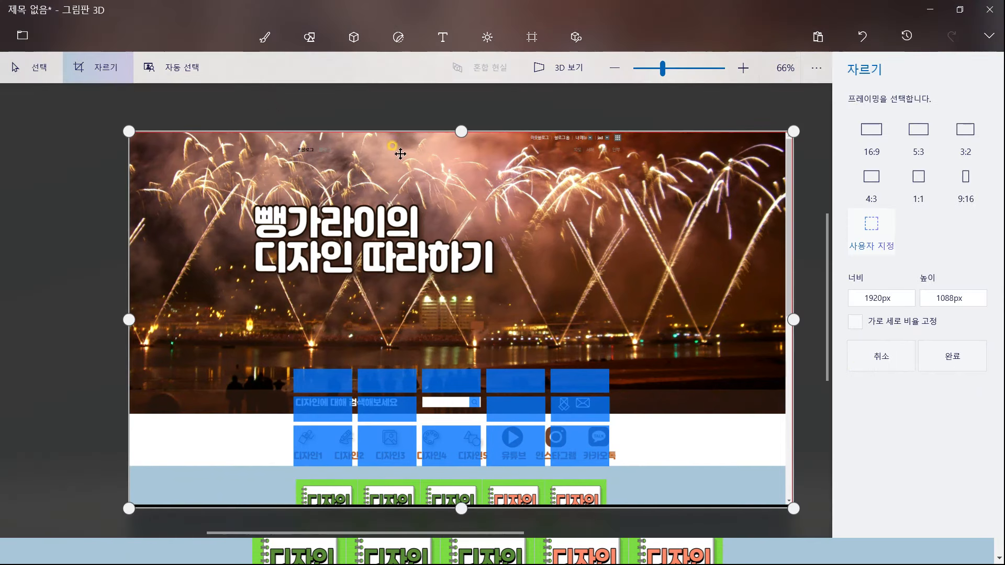
pyautogui.hotkey('alt', 'Tab')
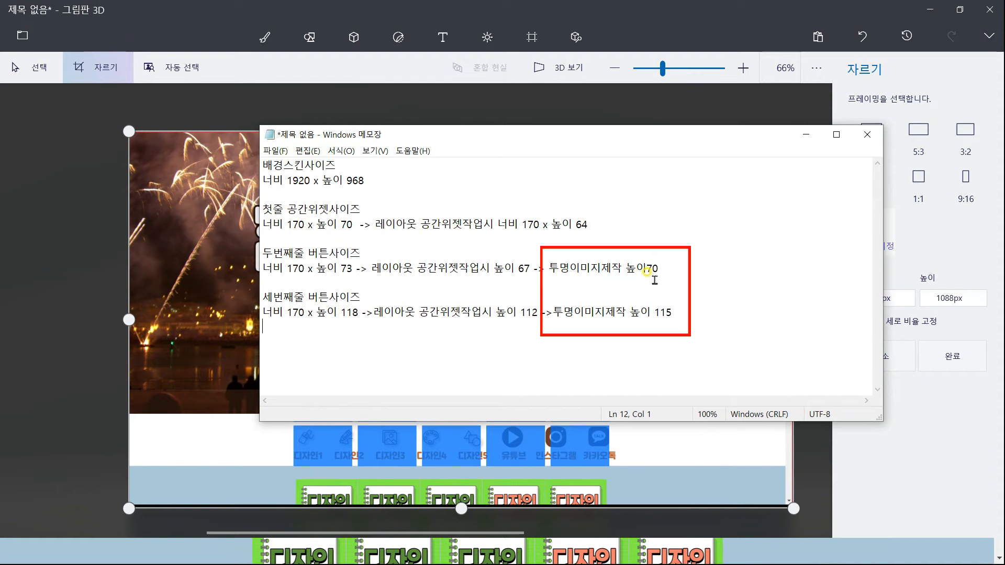
pyautogui.click(932, 257)
pyautogui.doubleClick(883, 298)
pyautogui.write('170')
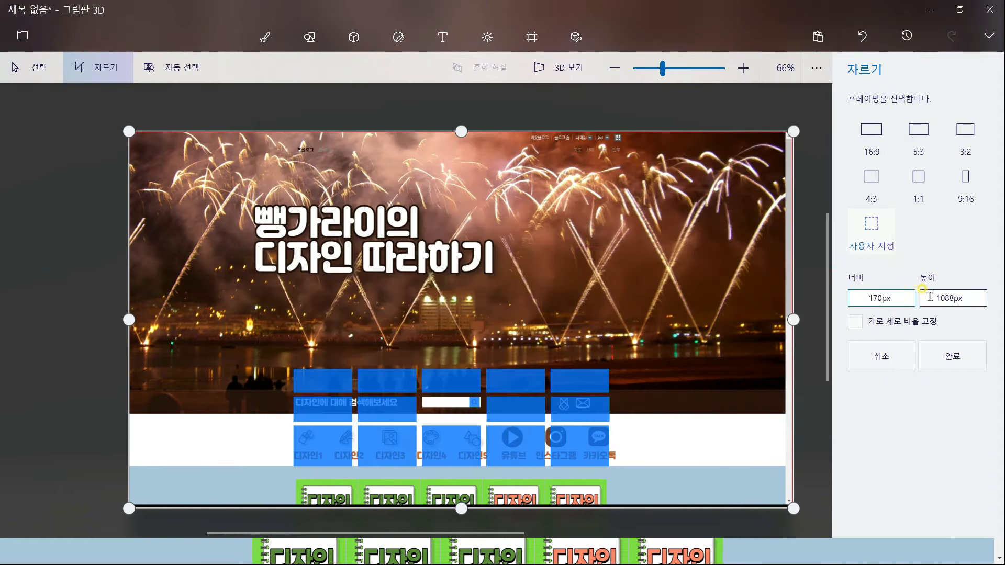
pyautogui.doubleClick(930, 297)
pyautogui.press('Return')
pyautogui.moveTo(457, 314); pyautogui.dragTo(576, 396)
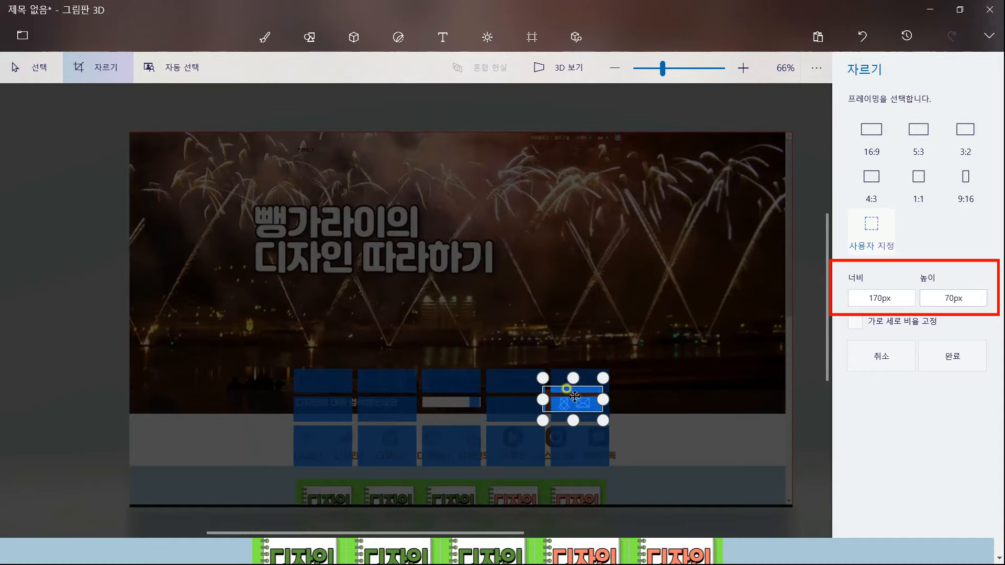
pyautogui.scroll(5, 642, 417)
pyautogui.moveTo(362, 310); pyautogui.dragTo(396, 355)
pyautogui.scroll(3, 354, 313)
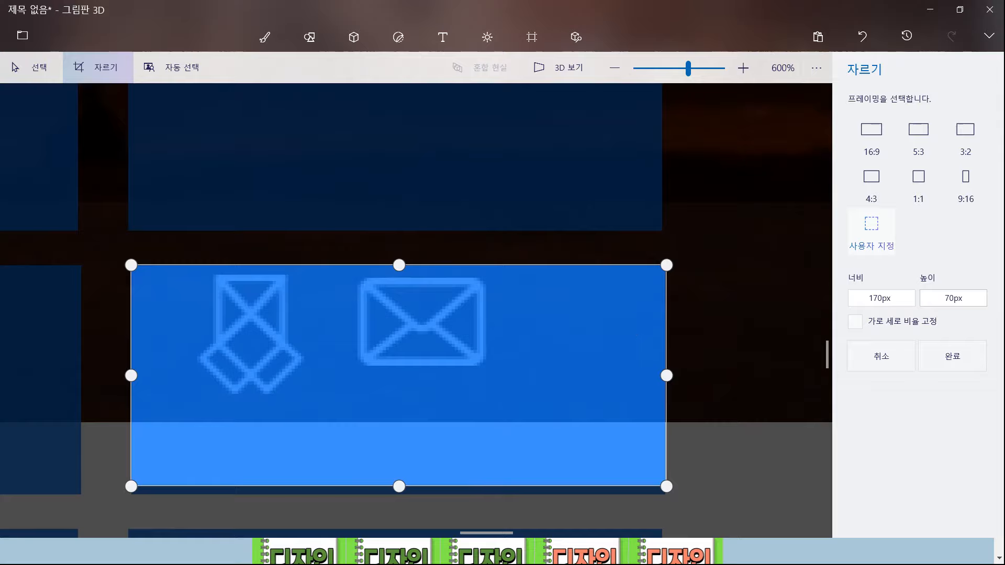
pyautogui.click(952, 356)
# Save the crop as a copy named 버튼1.png, then undo back to the full image
pyautogui.click(22, 42)
pyautogui.click(51, 169)
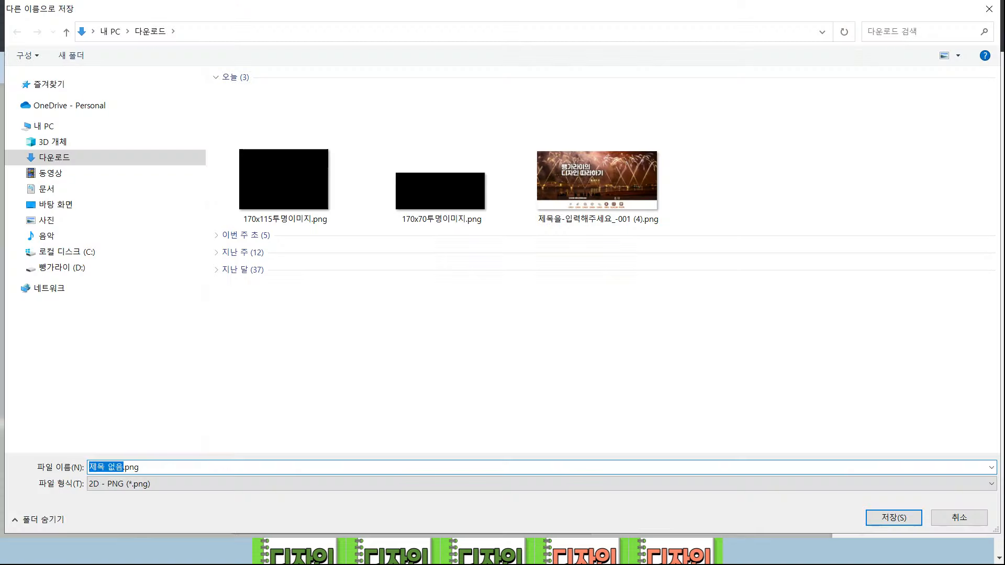
pyautogui.write('버튼1')
pyautogui.click(891, 518)
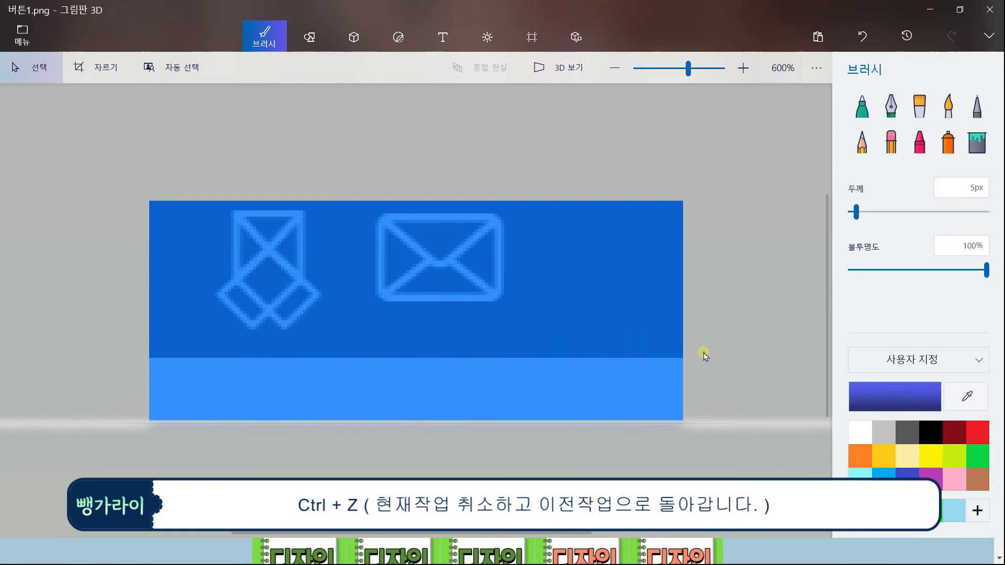
pyautogui.hotkey('ctrl', 'z')
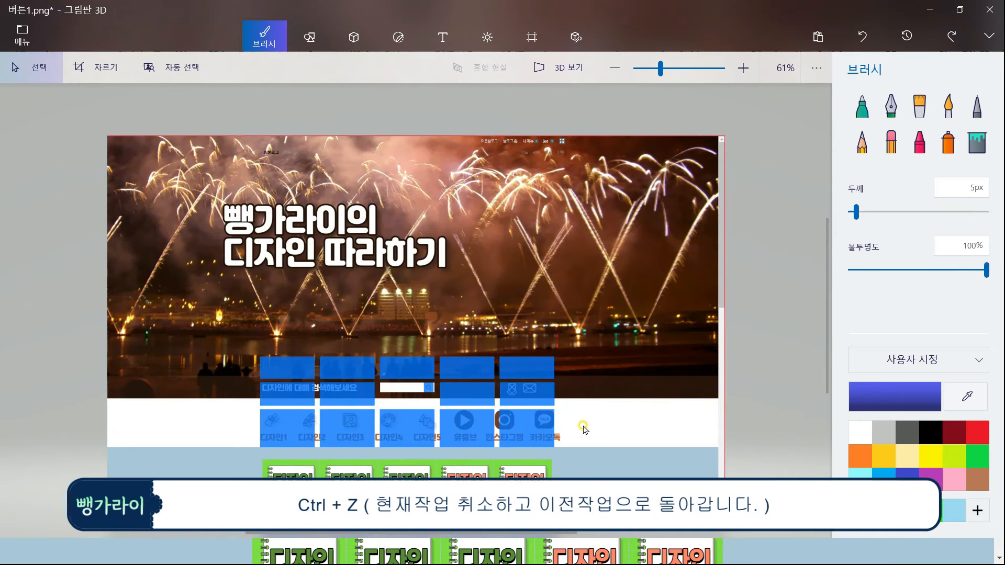
# Crop the next button area with a 170x115 frame
pyautogui.hotkey('alt', 'Tab')
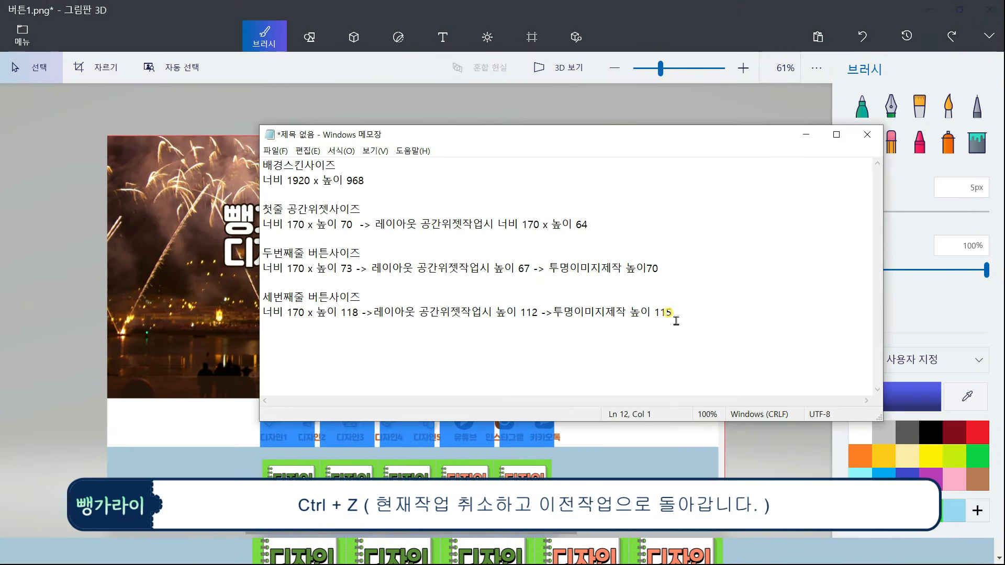
pyautogui.click(885, 298)
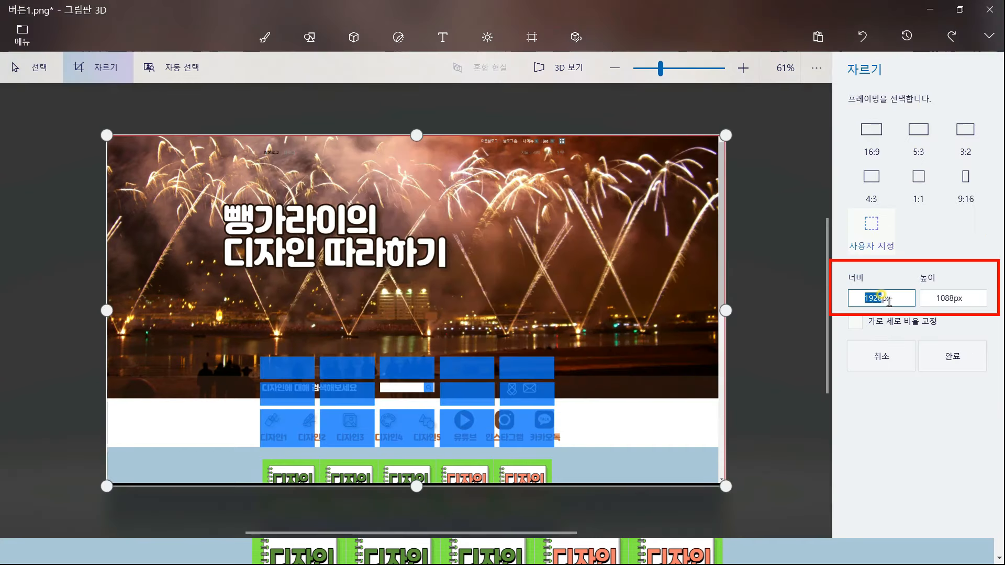
pyautogui.write('170')
pyautogui.click(946, 298)
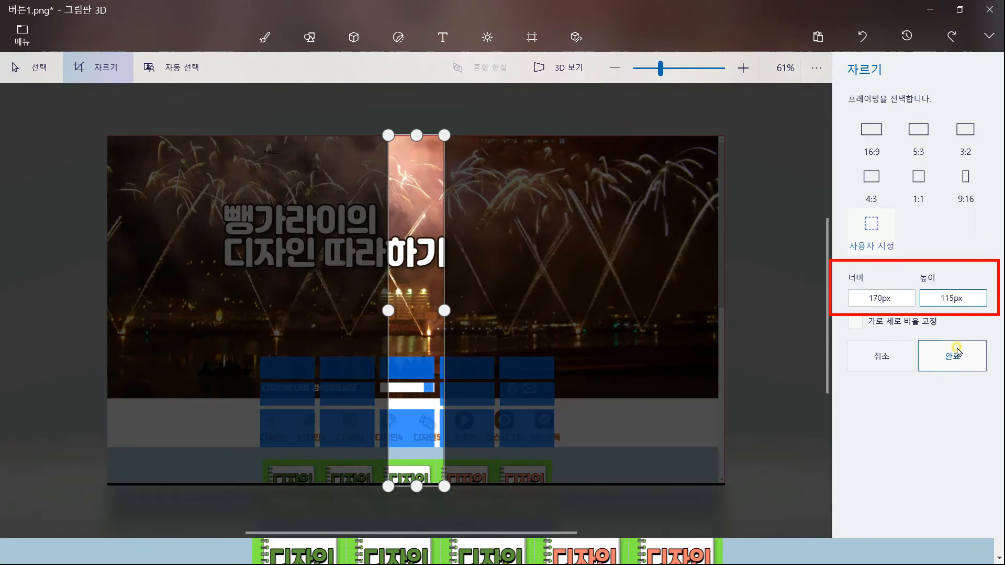
pyautogui.click(739, 350)
pyautogui.scroll(3, 474, 385)
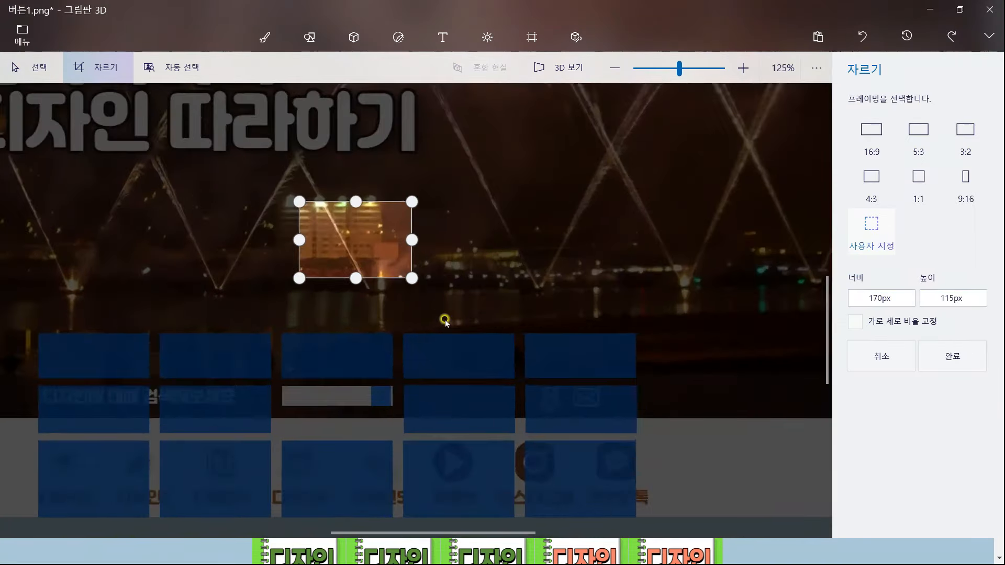
pyautogui.scroll(4, 386, 388)
pyautogui.scroll(1, 390, 454)
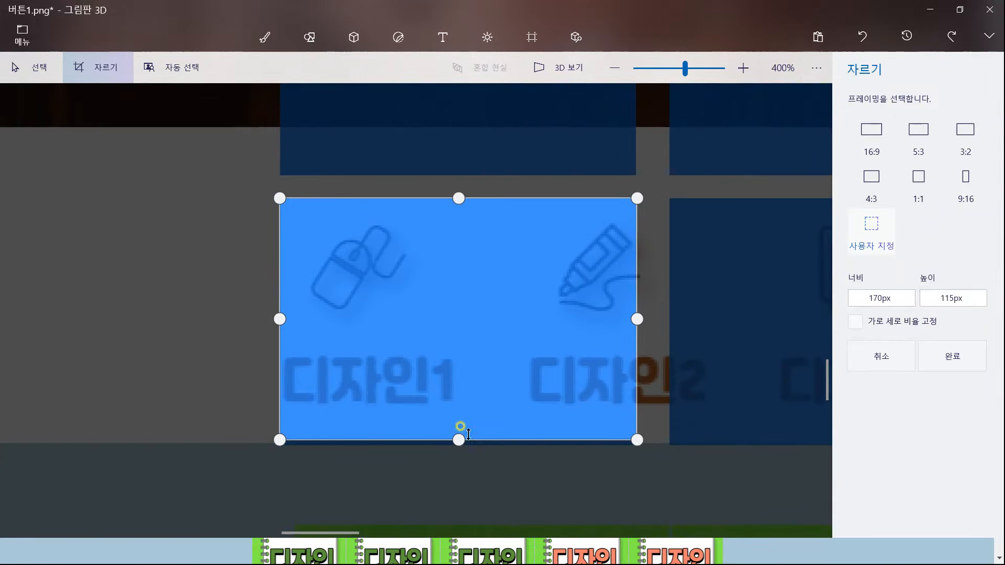
pyautogui.click(952, 357)
# Save that crop as image file 버튼2 and restore the full image
pyautogui.hotkey('ctrl', 'shift', 's')
pyautogui.click(265, 138)
pyautogui.moveTo(109, 468); pyautogui.dragTo(104, 468)
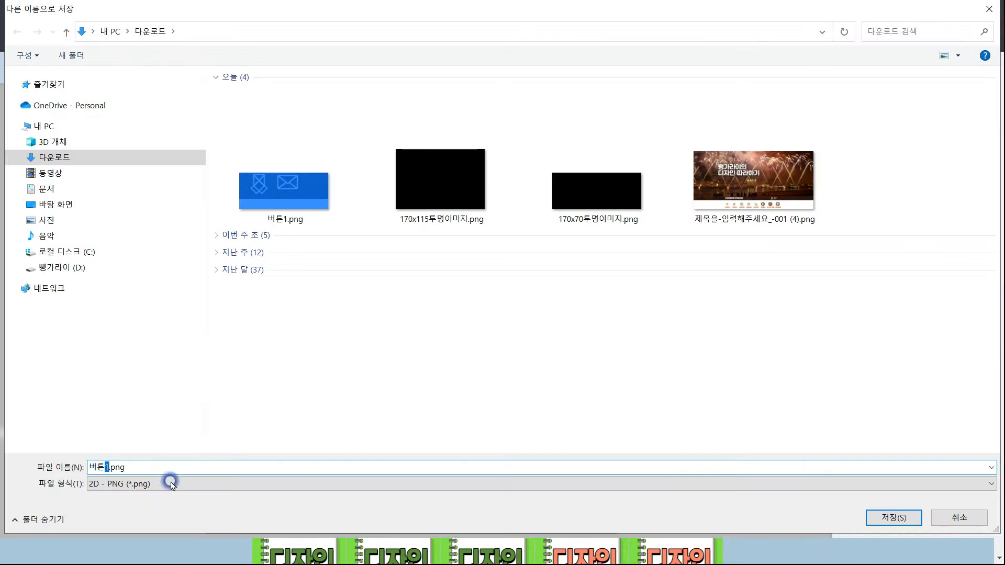
pyautogui.write('2')
pyautogui.press('Return')
pyautogui.hotkey('ctrl', 'z')
# Crop a 170x115 frame over the next blue button tile
pyautogui.scroll(1, 728, 420)
pyautogui.click(98, 67)
pyautogui.click(874, 297)
pyautogui.write('170')
pyautogui.press('Tab')
pyautogui.write('115')
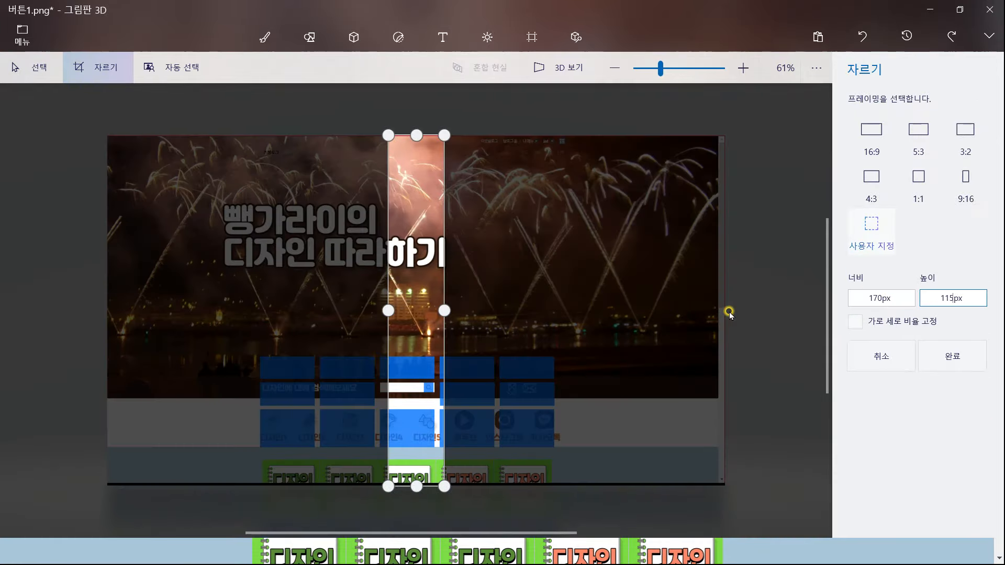
pyautogui.moveTo(416, 311); pyautogui.dragTo(475, 416)
pyautogui.scroll(7, 514, 415)
pyautogui.moveTo(476, 332); pyautogui.dragTo(417, 410)
pyautogui.click(952, 356)
# Save the blue button crop as a copy and undo back to the full image
pyautogui.hotkey('ctrl', 'shift', 's')
pyautogui.click(265, 140)
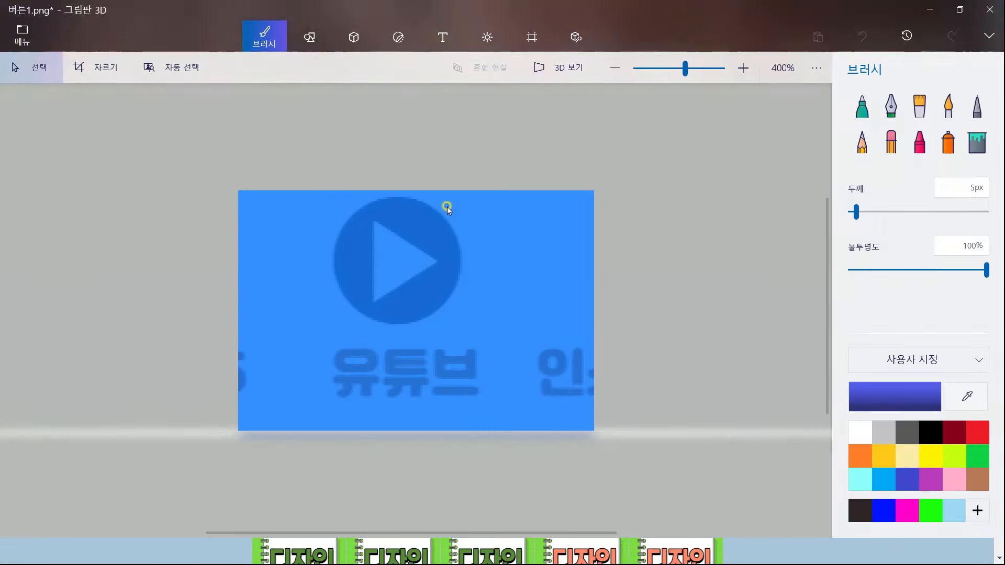
pyautogui.press('Return')
pyautogui.hotkey('ctrl', 'z')
# Crop around the Instagram and KakaoTalk buttons and save it as a copy
pyautogui.click(101, 68)
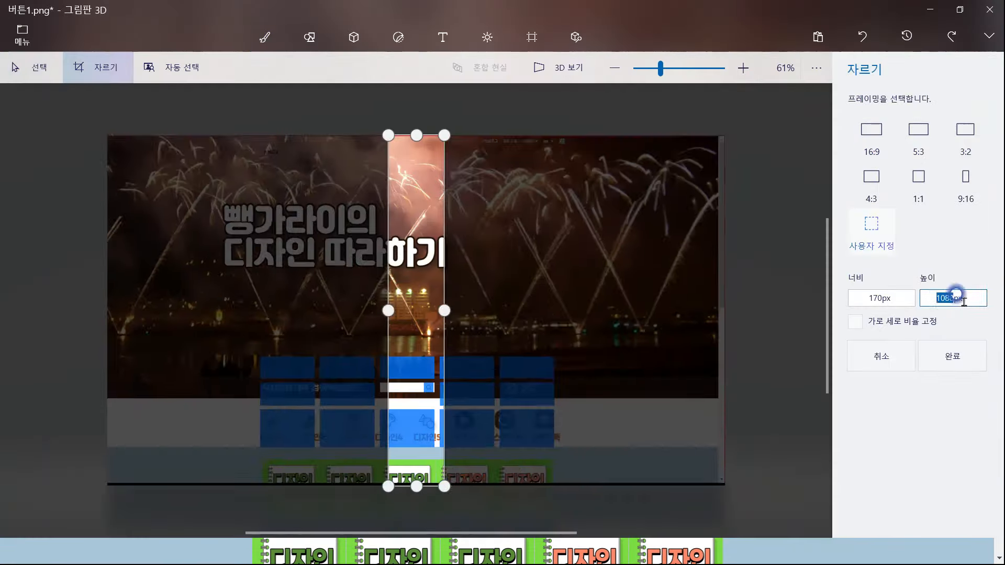
pyautogui.moveTo(418, 311); pyautogui.dragTo(525, 427)
pyautogui.scroll(6, 561, 460)
pyautogui.press('Return')
pyautogui.hotkey('ctrl', 'shift', 's')
pyautogui.press('Return')
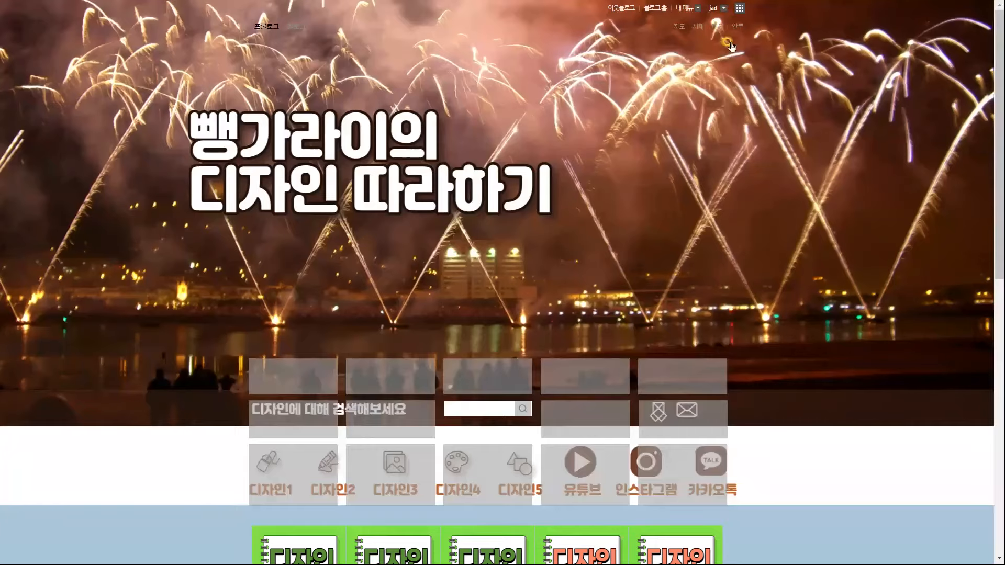
# Start a new blog post titled 투명이미지 with body text 170x
pyautogui.click(732, 46)
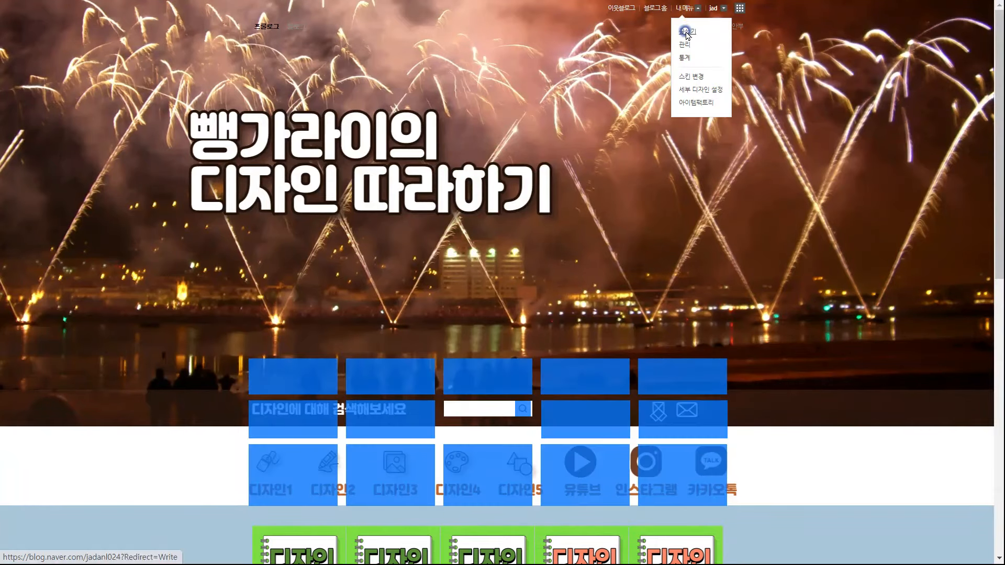
pyautogui.click(696, 84)
pyautogui.click(366, 128)
pyautogui.write('툶명이미지')
pyautogui.click(330, 193)
pyautogui.write('170x')
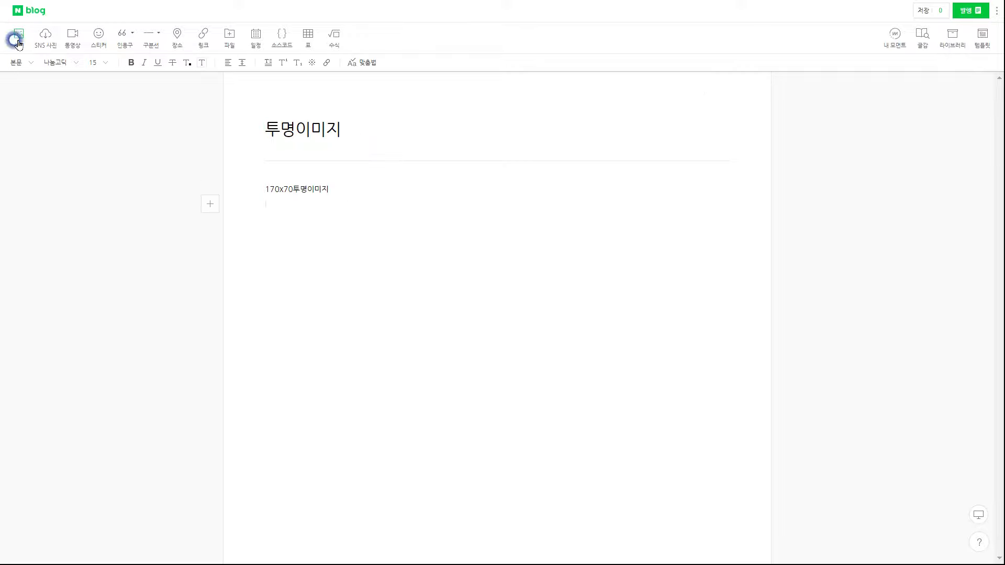
# Insert the 170x70 and 170x115 transparent images into the post body
pyautogui.click(18, 40)
pyautogui.scroll(-3, 651, 283)
pyautogui.scroll(3, 651, 283)
pyautogui.click(723, 336)
pyautogui.click(703, 467)
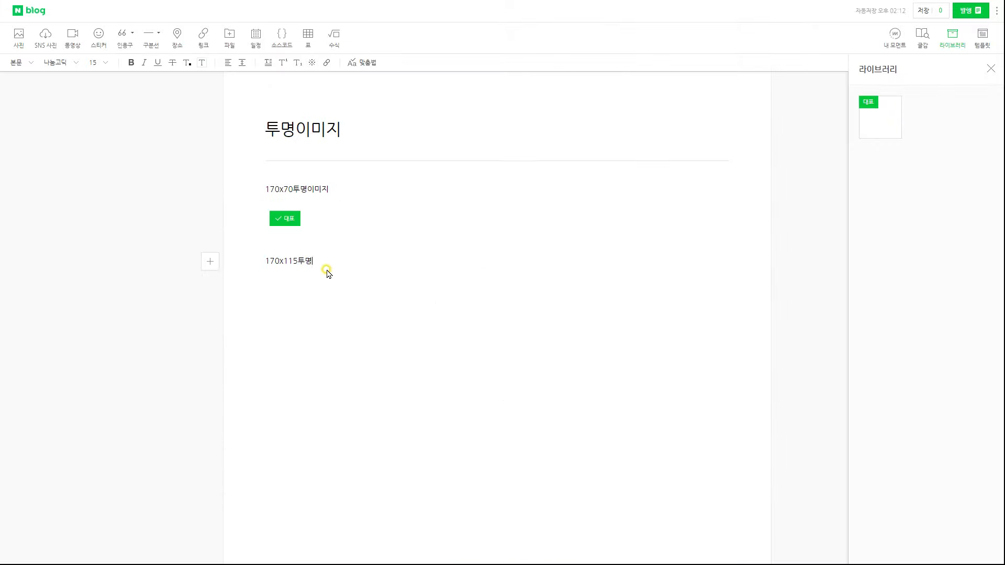
pyautogui.click(17, 41)
pyautogui.doubleClick(588, 341)
pyautogui.moveTo(251, 291); pyautogui.dragTo(255, 184)
pyautogui.click(314, 357)
# Publish the post privately under the 버튼 category
pyautogui.click(967, 11)
pyautogui.click(817, 44)
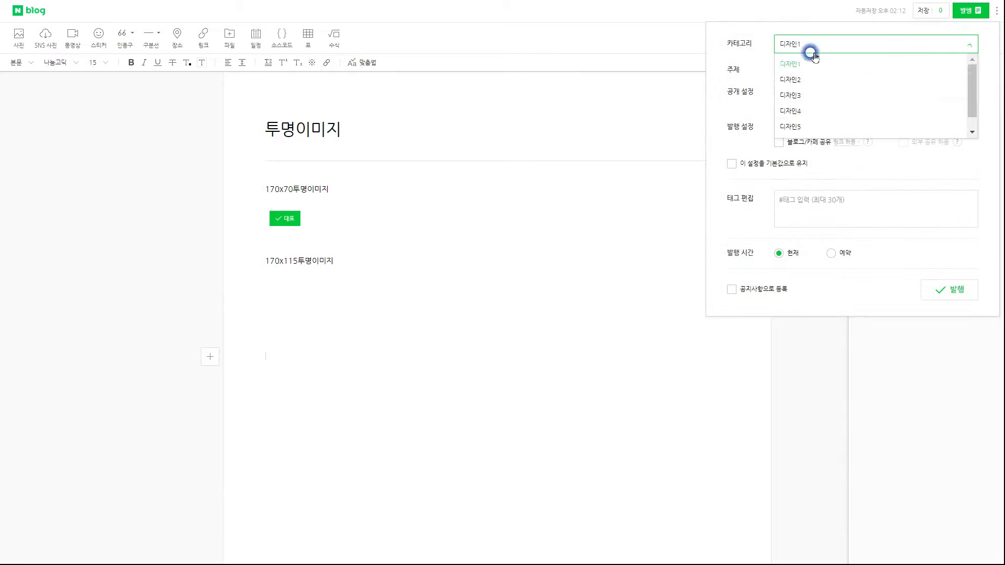
pyautogui.click(797, 128)
pyautogui.click(953, 292)
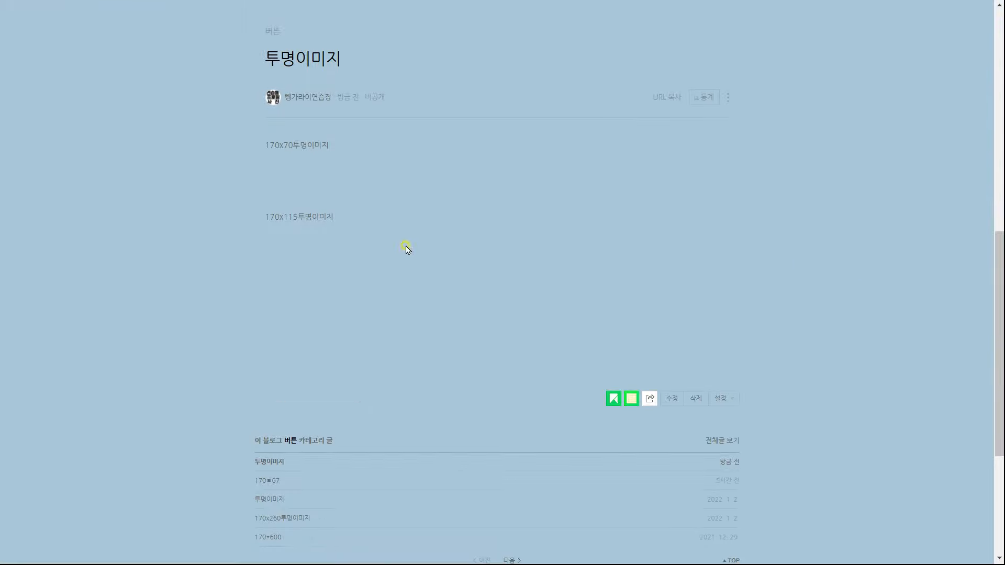
pyautogui.moveTo(338, 270); pyautogui.dragTo(270, 174)
pyautogui.click(431, 255)
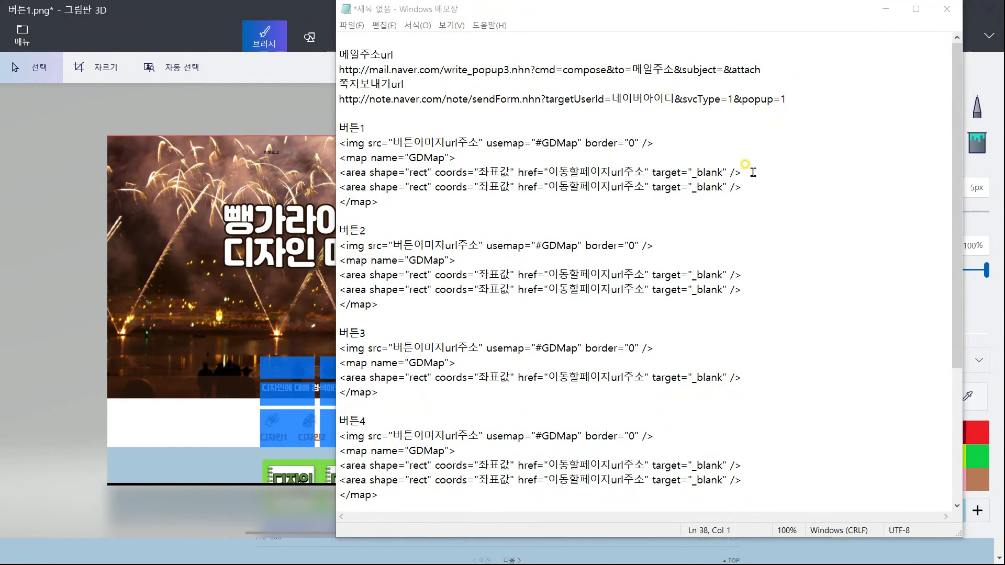
# Type button labels such as 디자인1 and 페이스북 into the code, checking the button layout image
pyautogui.click(769, 144)
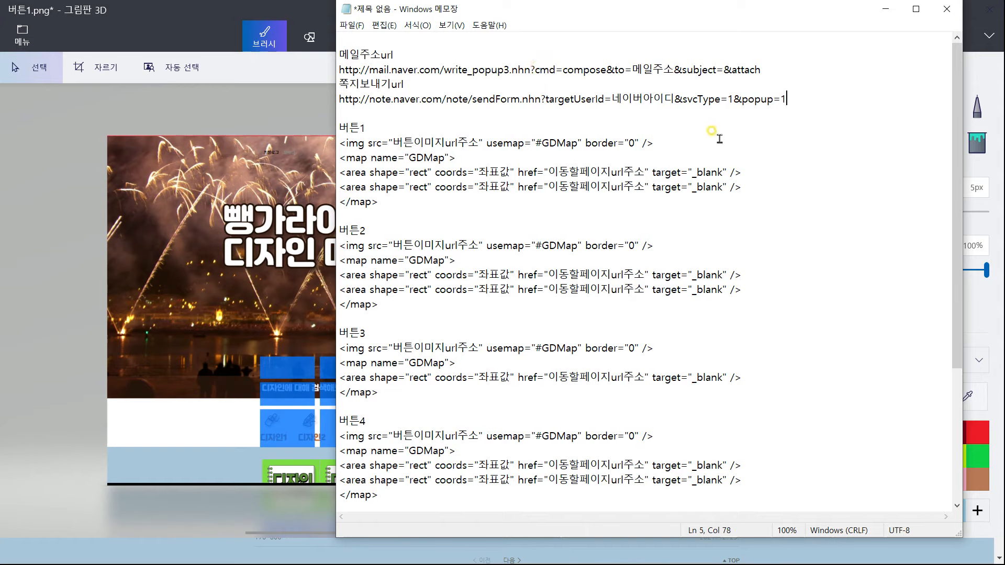
pyautogui.scroll(-3, 655, 168)
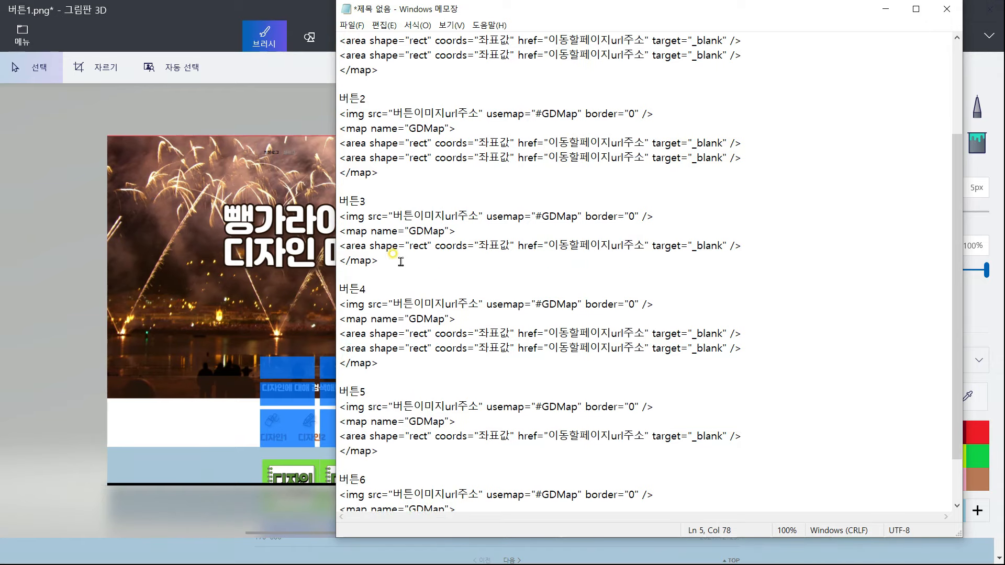
pyautogui.scroll(-1, 754, 412)
pyautogui.click(311, 120)
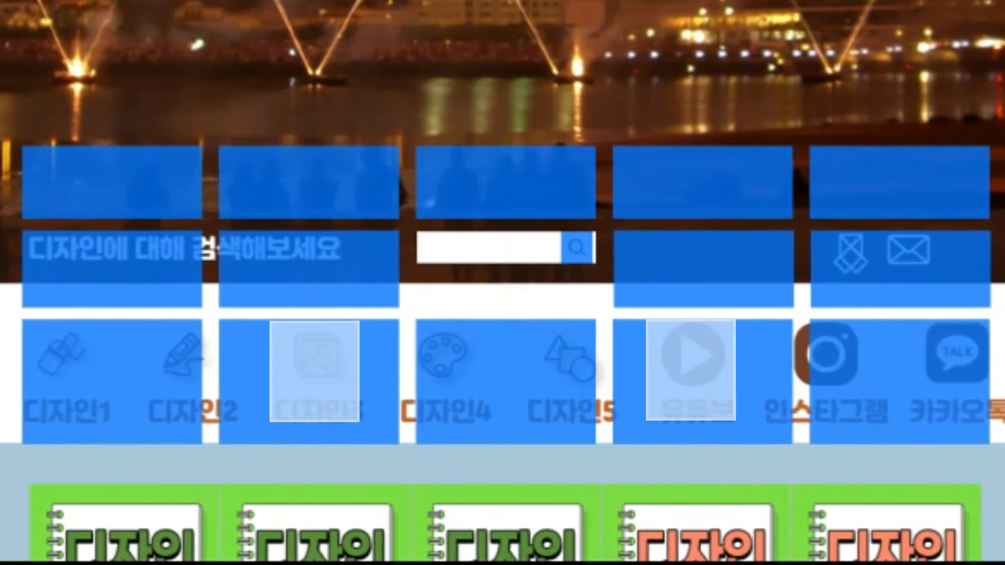
pyautogui.click(453, 21)
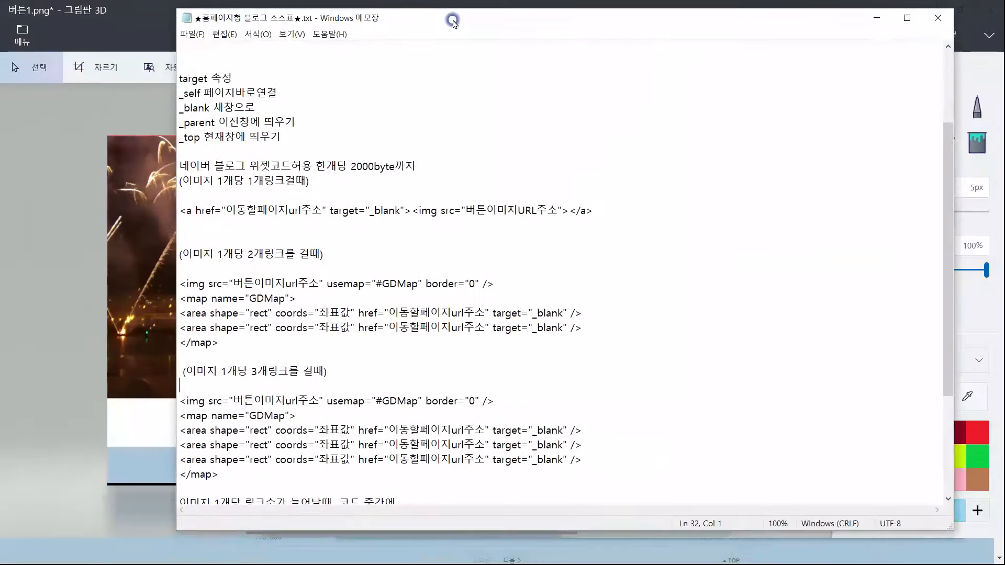
pyautogui.moveTo(453, 21); pyautogui.dragTo(474, 27)
pyautogui.scroll(-2, 353, 162)
pyautogui.scroll(2, 321, 222)
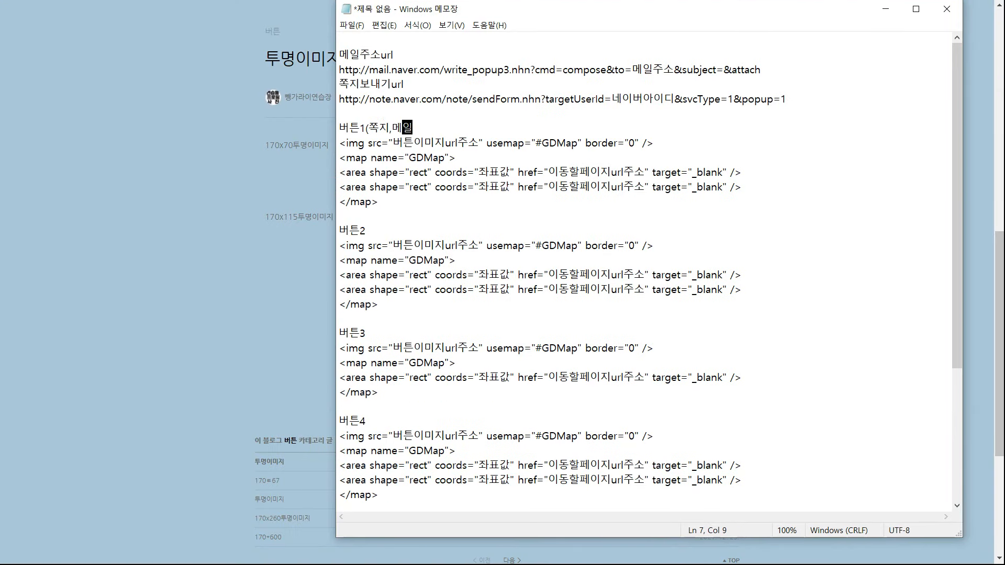
pyautogui.write('디자인1,디자이')
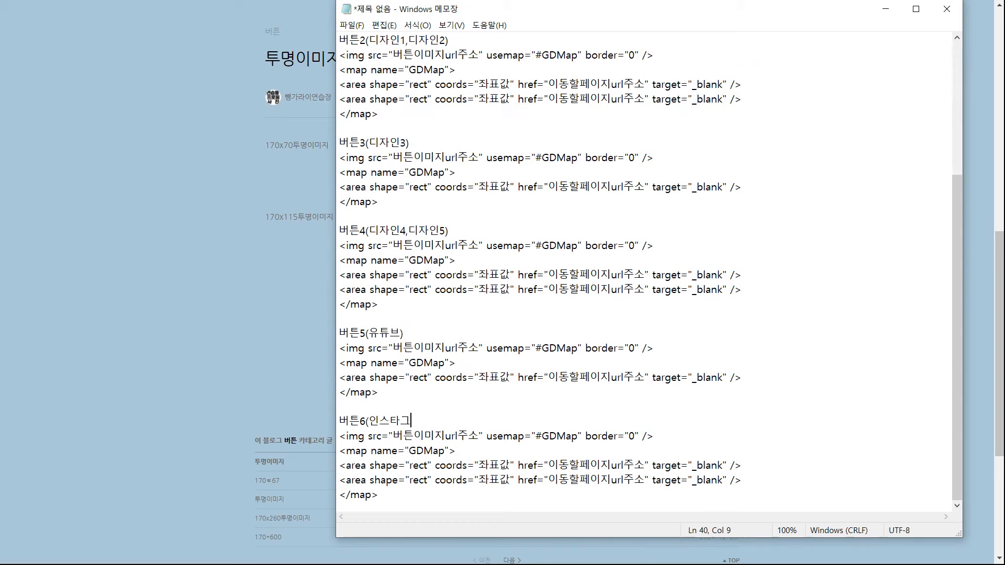
pyautogui.write('램,페이스북)')
pyautogui.scroll(5, 400, 403)
# Change the blank link targets in the button code to _top
pyautogui.doubleClick(703, 270)
pyautogui.write('top')
pyautogui.moveTo(692, 289); pyautogui.dragTo(702, 291)
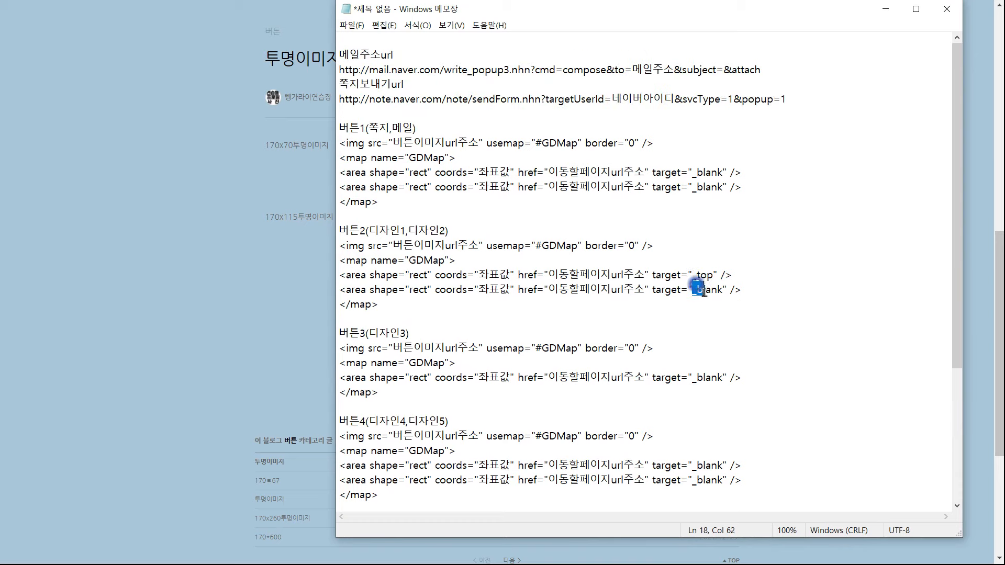
pyautogui.write('top')
pyautogui.moveTo(692, 377); pyautogui.dragTo(721, 394)
pyautogui.write('top')
pyautogui.scroll(-2, 701, 387)
pyautogui.write('toptop')
pyautogui.scroll(-2, 707, 393)
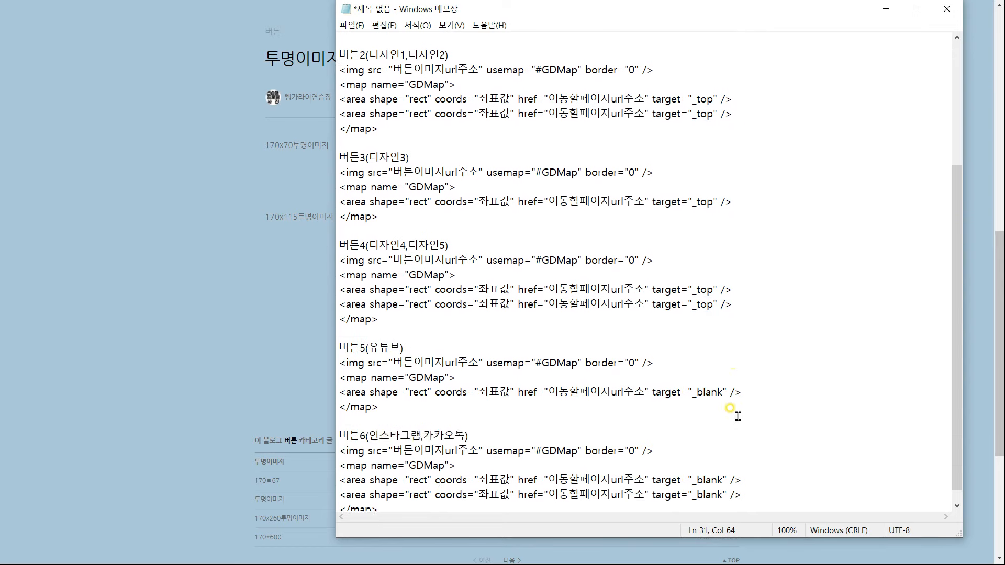
pyautogui.scroll(4, 670, 63)
# Replace the mail address and Naver ID placeholders with the user's own e-mail and ID
pyautogui.moveTo(674, 70); pyautogui.dragTo(632, 70)
pyautogui.press('BackSpace')
pyautogui.moveTo(611, 99); pyautogui.dragTo(674, 99)
pyautogui.moveTo(827, 70); pyautogui.dragTo(339, 70)
# Paste the note-sending and mail-writing URLs into 버튼1's two links
pyautogui.moveTo(548, 173); pyautogui.dragTo(611, 172)
pyautogui.moveTo(772, 99); pyautogui.dragTo(340, 99)
pyautogui.hotkey('ctrl', 'c')
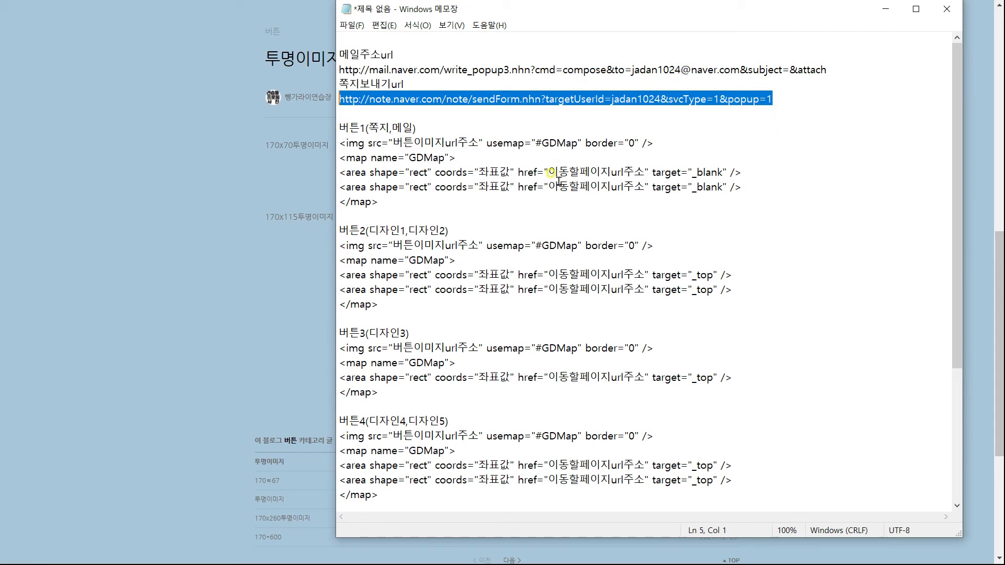
pyautogui.moveTo(548, 172); pyautogui.dragTo(646, 173)
pyautogui.hotkey('ctrl', 'v')
pyautogui.hscroll(-3, 473, 116)
pyautogui.moveTo(827, 70); pyautogui.dragTo(340, 70)
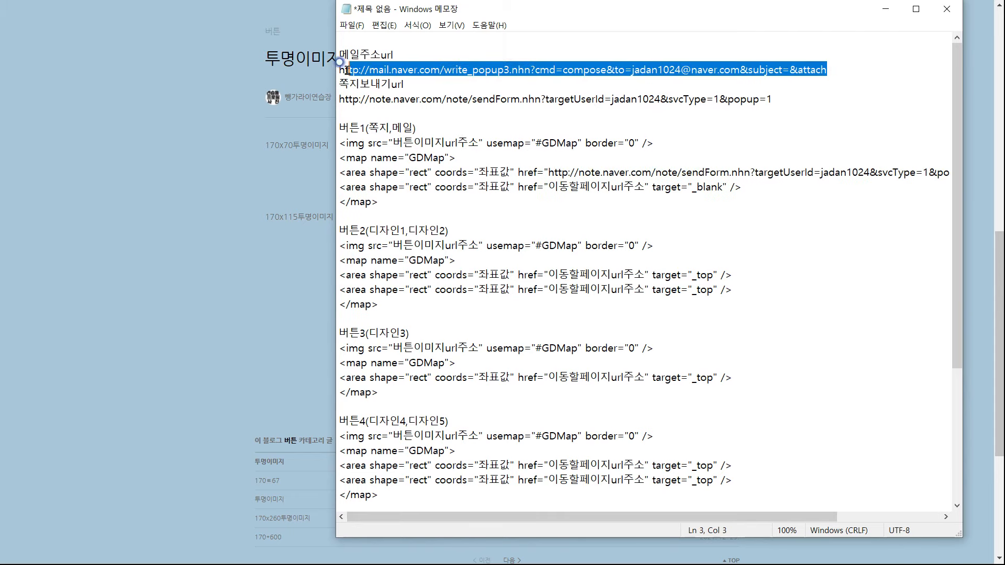
pyautogui.moveTo(645, 187); pyautogui.dragTo(548, 187)
pyautogui.hotkey('ctrl', 'v')
# Copy the first transparent image's address from the blog post into 버튼1's image source
pyautogui.click(300, 173)
pyautogui.rightClick(300, 173)
pyautogui.click(366, 153)
pyautogui.rightClick(302, 170)
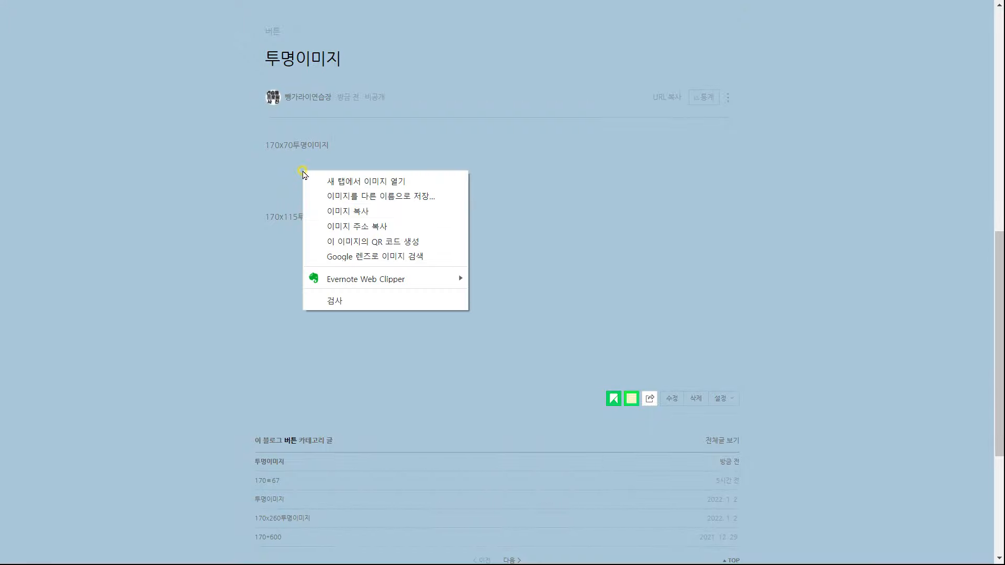
pyautogui.click(335, 226)
pyautogui.moveTo(417, 346); pyautogui.dragTo(317, 183)
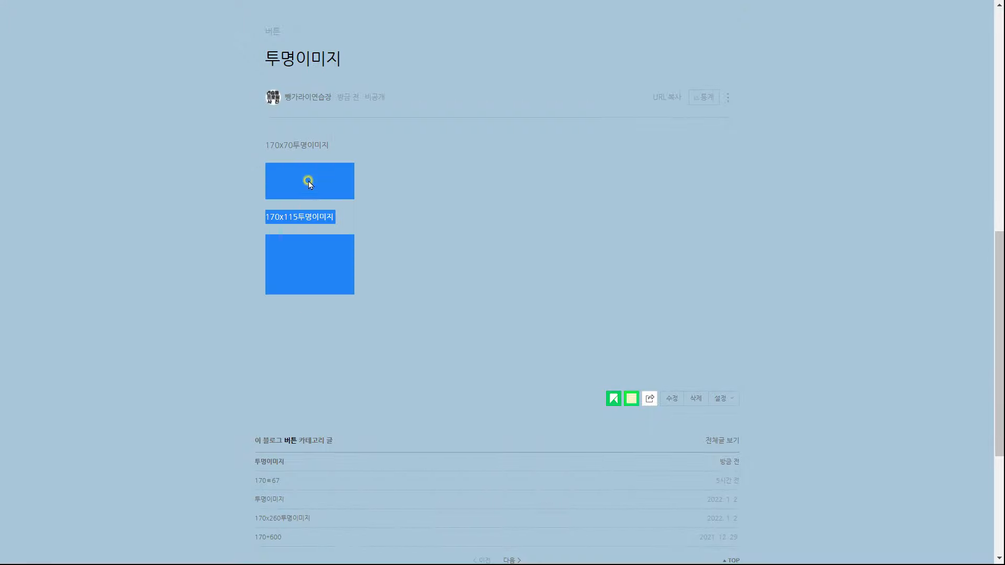
pyautogui.rightClick(298, 180)
pyautogui.click(328, 234)
pyautogui.hotkey('alt', 'Tab')
pyautogui.moveTo(392, 142); pyautogui.dragTo(477, 144)
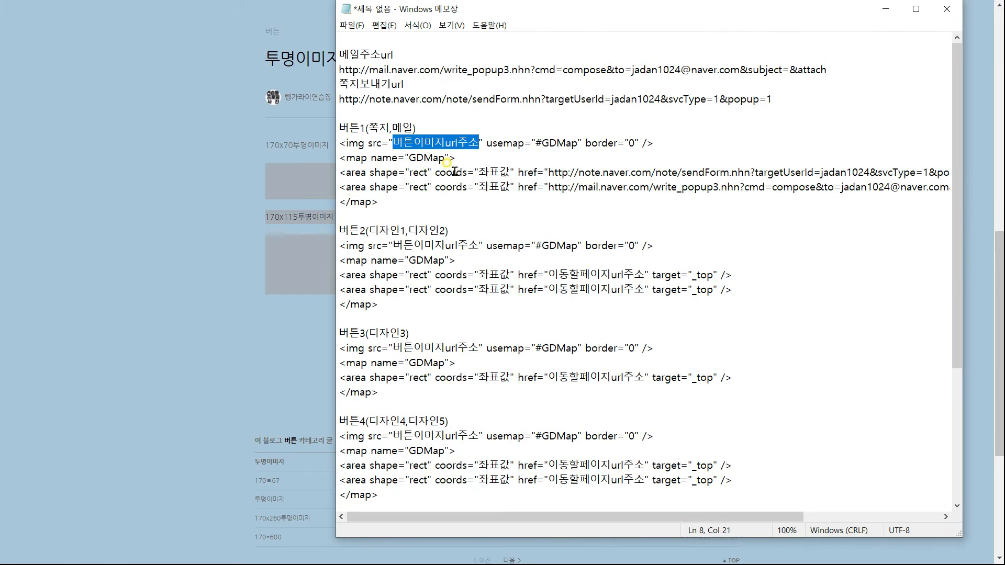
pyautogui.hotkey('ctrl', 'v')
# Copy the second transparent image's address and paste it into 버튼2's image source
pyautogui.moveTo(808, 517); pyautogui.dragTo(410, 518)
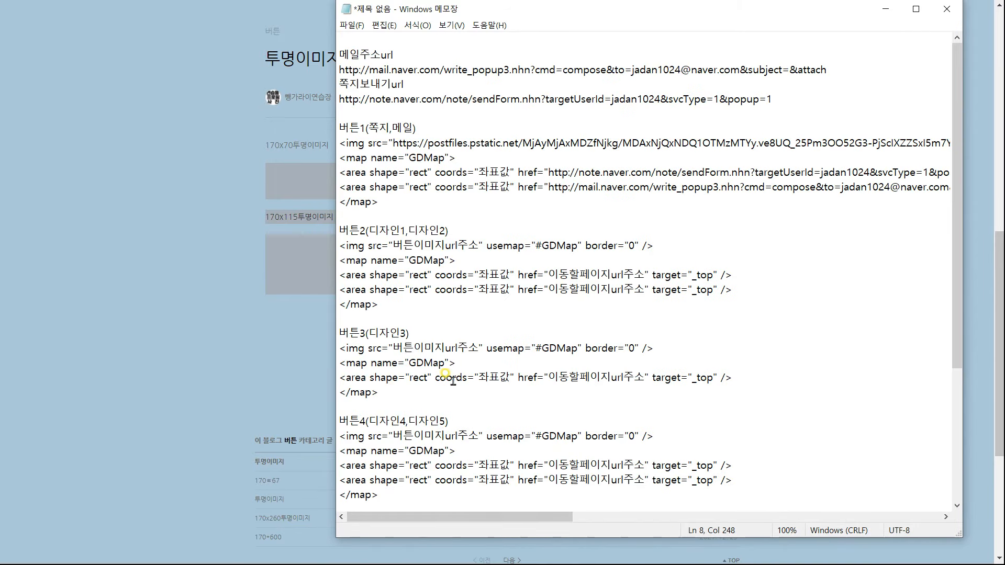
pyautogui.click(260, 317)
pyautogui.moveTo(408, 283); pyautogui.dragTo(303, 272)
pyautogui.rightClick(303, 272)
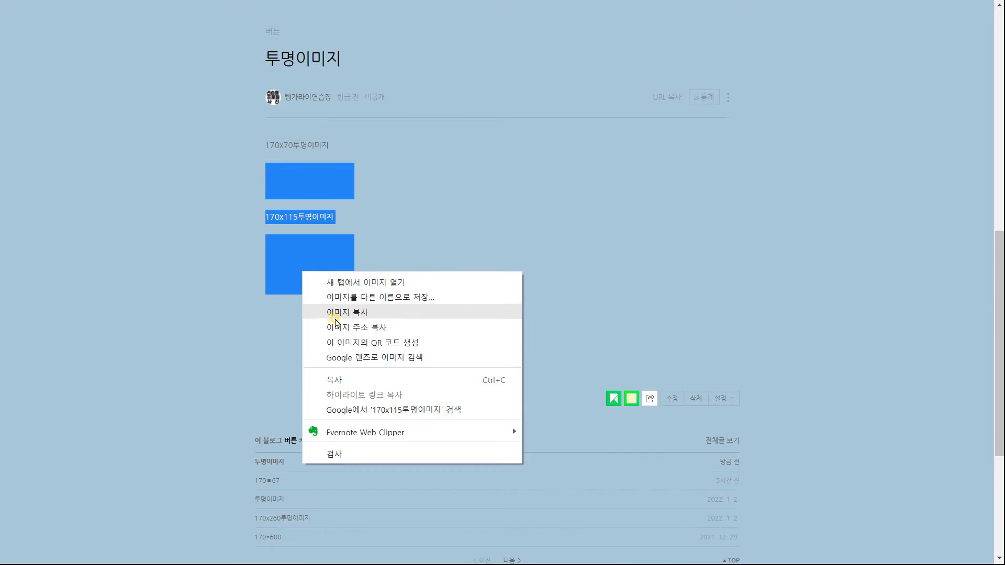
pyautogui.click(270, 385)
pyautogui.hotkey('alt', 'Tab')
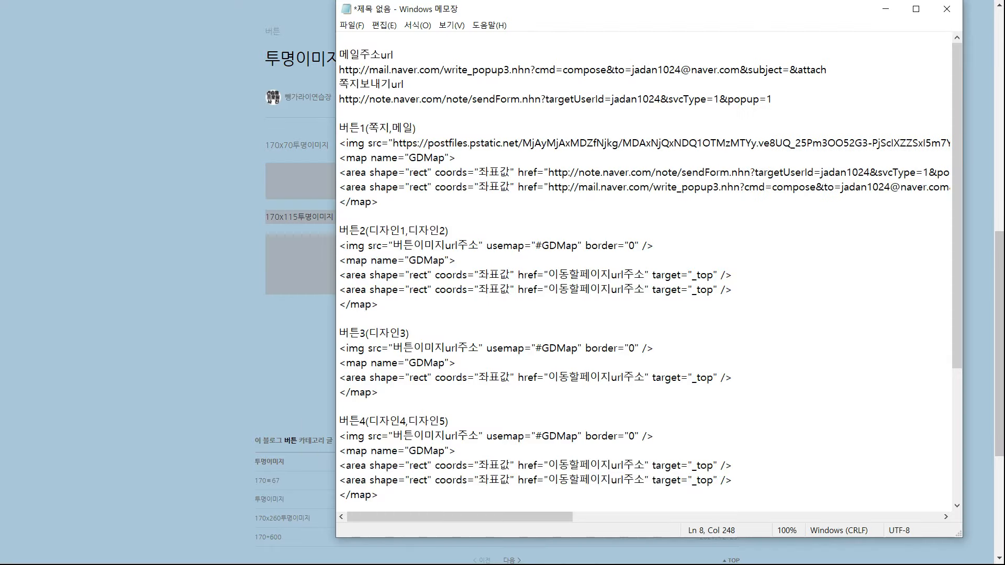
pyautogui.moveTo(435, 243); pyautogui.dragTo(483, 245)
pyautogui.hotkey('ctrl', 'v')
# Paste the image address into the sources of 버튼3, 버튼4, 버튼5 and 버튼6
pyautogui.moveTo(773, 518); pyautogui.dragTo(398, 518)
pyautogui.moveTo(393, 349); pyautogui.dragTo(479, 348)
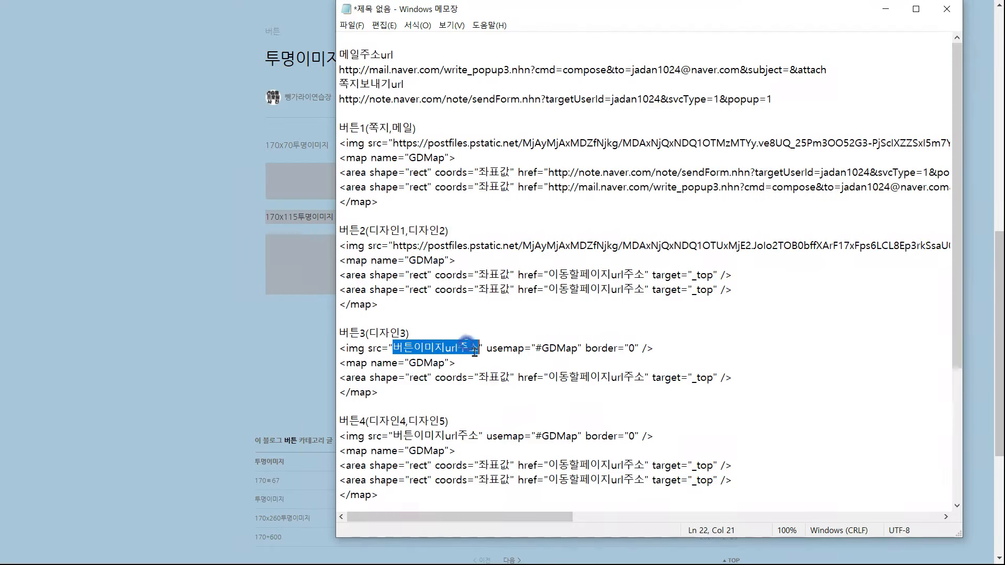
pyautogui.hotkey('ctrl', 'v')
pyautogui.moveTo(394, 422); pyautogui.dragTo(483, 421)
pyautogui.hotkey('ctrl', 'v')
pyautogui.moveTo(759, 518); pyautogui.dragTo(390, 518)
pyautogui.scroll(-4, 413, 366)
pyautogui.moveTo(393, 349); pyautogui.dragTo(479, 348)
pyautogui.hotkey('ctrl', 'v')
pyautogui.moveTo(718, 518); pyautogui.dragTo(350, 518)
pyautogui.moveTo(393, 436); pyautogui.dragTo(478, 436)
pyautogui.hotkey('ctrl', 'v')
pyautogui.moveTo(743, 518); pyautogui.dragTo(374, 518)
# Copy the 디자인1 and next category link addresses into 버튼2's two links
pyautogui.hotkey('alt', 'Tab')
pyautogui.scroll(-5, 366, 379)
pyautogui.rightClick(367, 380)
pyautogui.click(398, 482)
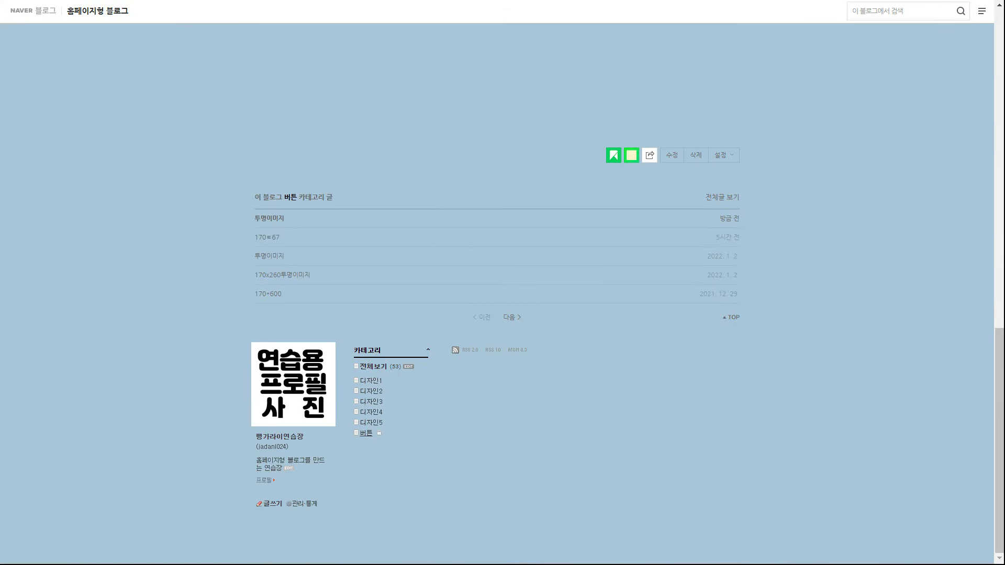
pyautogui.hotkey('alt', 'Tab')
pyautogui.moveTo(549, 274); pyautogui.dragTo(646, 274)
pyautogui.hotkey('alt', 'Tab')
pyautogui.rightClick(369, 236)
pyautogui.click(414, 334)
pyautogui.hotkey('alt', 'Tab')
pyautogui.hotkey('ctrl', 'v')
pyautogui.moveTo(537, 518); pyautogui.dragTo(460, 518)
pyautogui.moveTo(548, 289); pyautogui.dragTo(646, 289)
pyautogui.hotkey('alt', 'Tab')
# Copy the 디자인3 category link address into 버튼3's link
pyautogui.rightClick(366, 412)
pyautogui.click(406, 348)
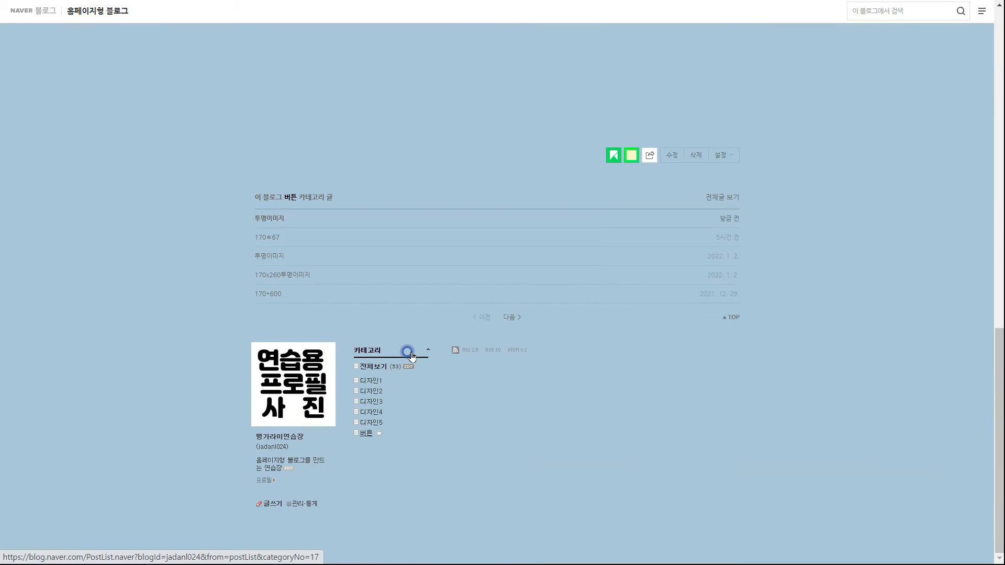
pyautogui.hotkey('alt', 'Tab')
pyautogui.hotkey('ctrl', 'v')
pyautogui.moveTo(645, 377); pyautogui.dragTo(549, 377)
pyautogui.hotkey('alt', 'Tab')
# Fill 버튼4's two links with the 디자인4 and 디자인5 category addresses
pyautogui.rightClick(364, 423)
pyautogui.click(407, 360)
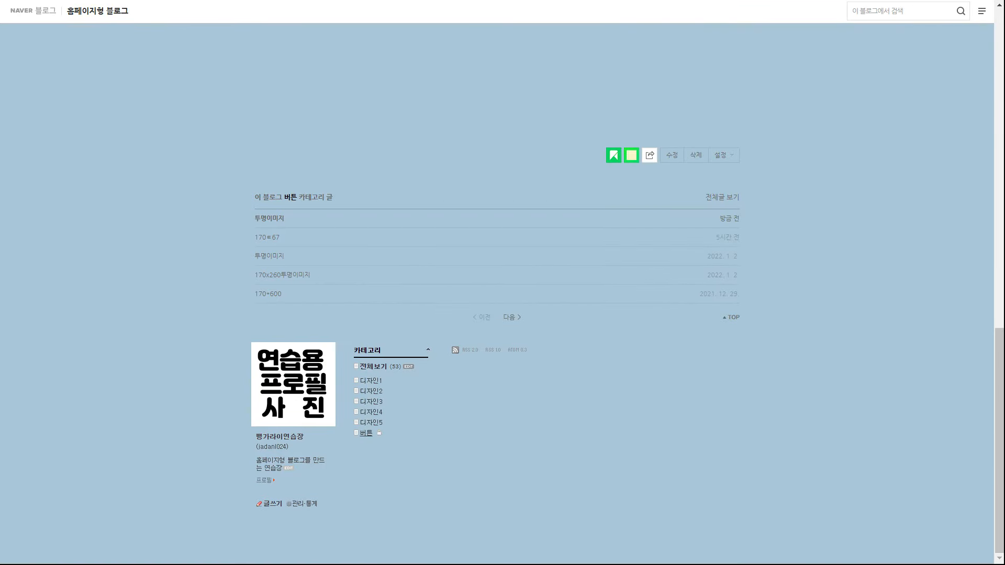
pyautogui.hotkey('alt', 'Tab')
pyautogui.hotkey('ctrl', 'v')
pyautogui.scroll(-2, 550, 377)
pyautogui.click(550, 377)
pyautogui.moveTo(549, 377); pyautogui.dragTo(646, 378)
pyautogui.hotkey('alt', 'Tab')
pyautogui.rightClick(377, 427)
pyautogui.click(414, 363)
pyautogui.hotkey('alt', 'Tab')
pyautogui.hotkey('ctrl', 'v')
pyautogui.scroll(-2, 550, 461)
pyautogui.moveTo(548, 305); pyautogui.dragTo(641, 304)
pyautogui.hotkey('ctrl', 'v')
# Paste the YouTube URL into 버튼5 and the Instagram and KakaoTalk URLs into 버튼6
pyautogui.scroll(-1, 466, 503)
pyautogui.hotkey('alt', 'Tab')
pyautogui.hotkey('alt', 'Tab')
pyautogui.moveTo(545, 378); pyautogui.dragTo(645, 378)
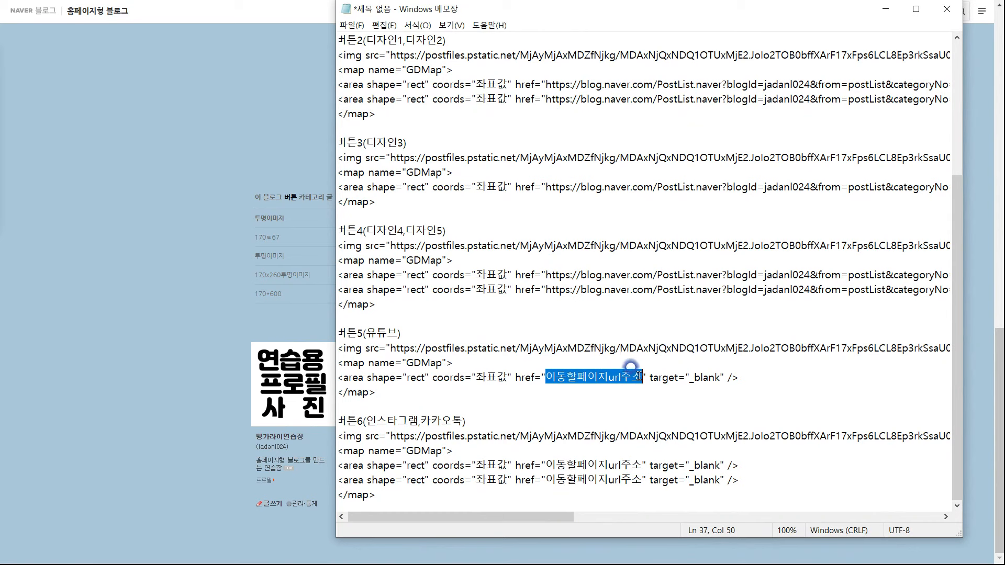
pyautogui.hotkey('ctrl', 'v')
pyautogui.moveTo(546, 466); pyautogui.dragTo(642, 466)
pyautogui.hotkey('ctrl', 'v')
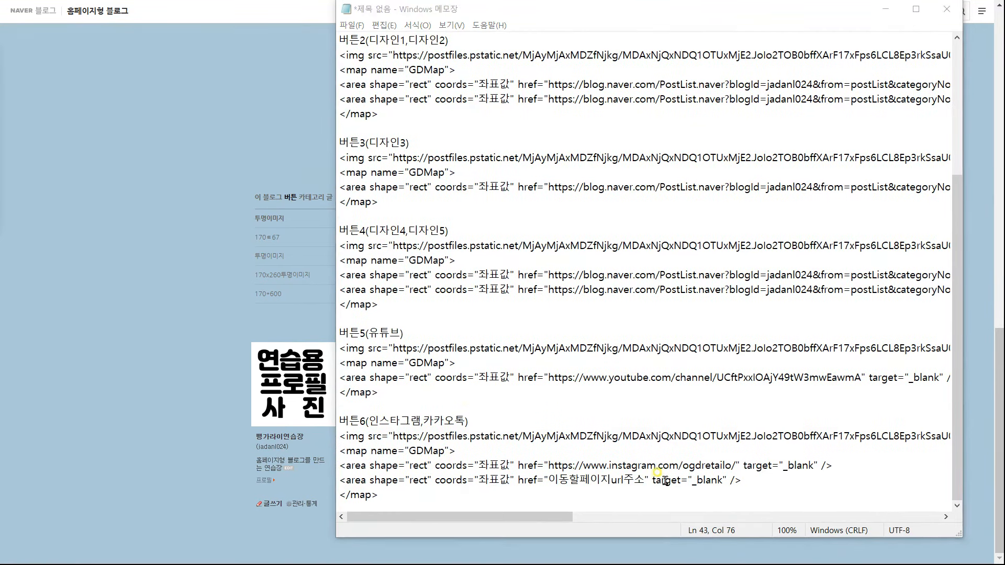
pyautogui.moveTo(549, 480); pyautogui.dragTo(647, 480)
pyautogui.hotkey('ctrl', 'v')
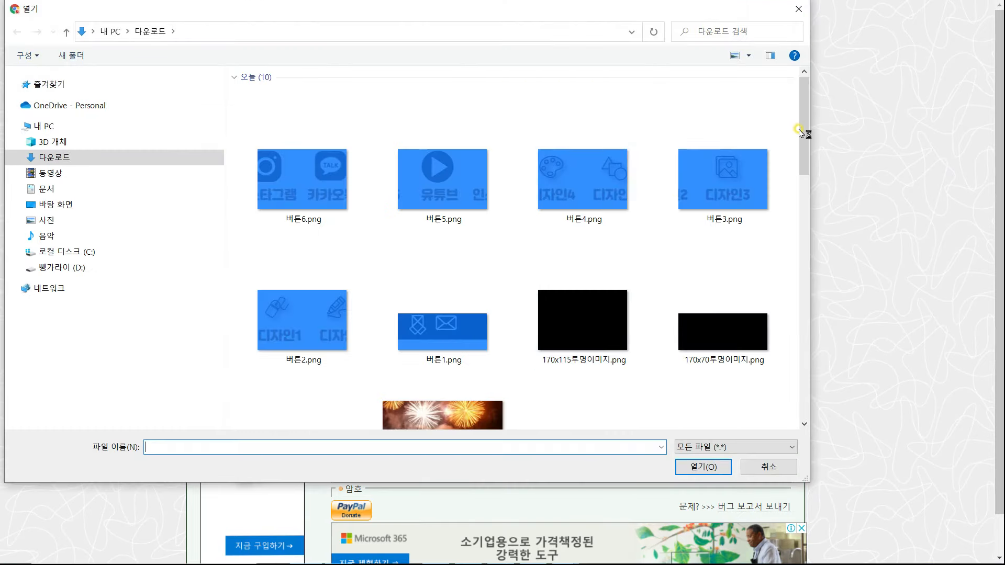
# Load 버튼1.png into the image map editor and draw an area over the envelope icon
pyautogui.moveTo(800, 132); pyautogui.dragTo(803, 142)
pyautogui.click(411, 341)
pyautogui.click(697, 467)
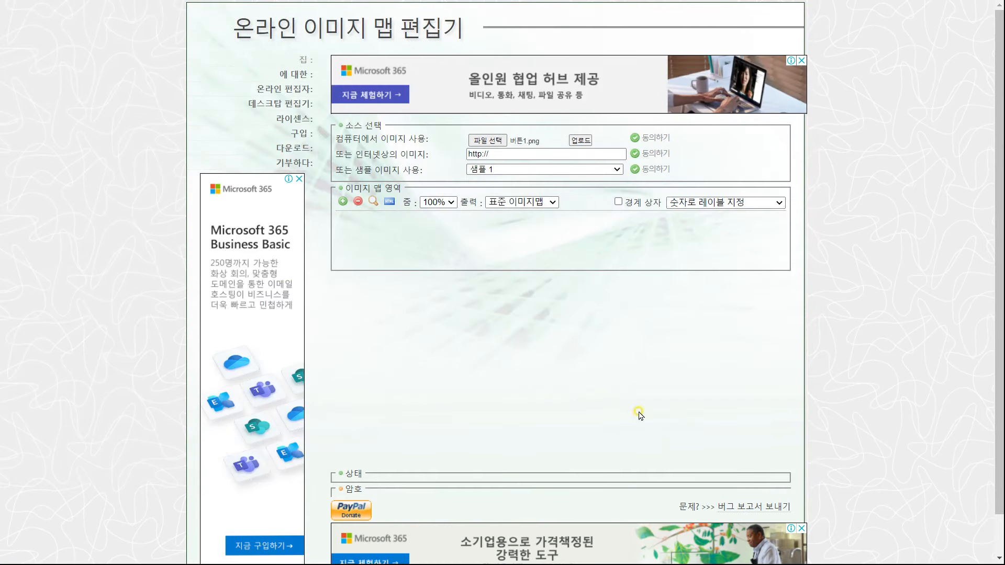
pyautogui.click(582, 141)
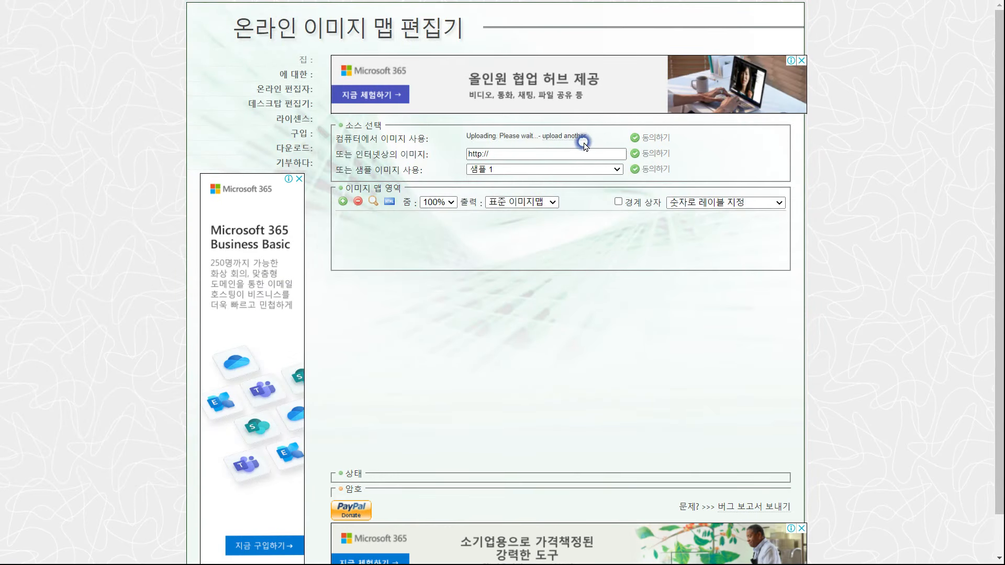
pyautogui.click(655, 139)
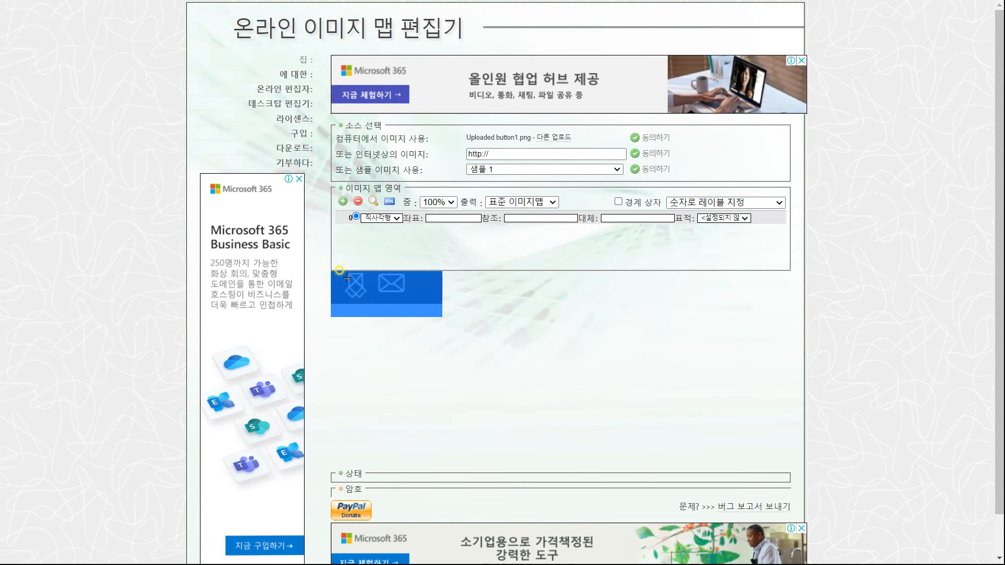
pyautogui.moveTo(339, 272); pyautogui.dragTo(371, 304)
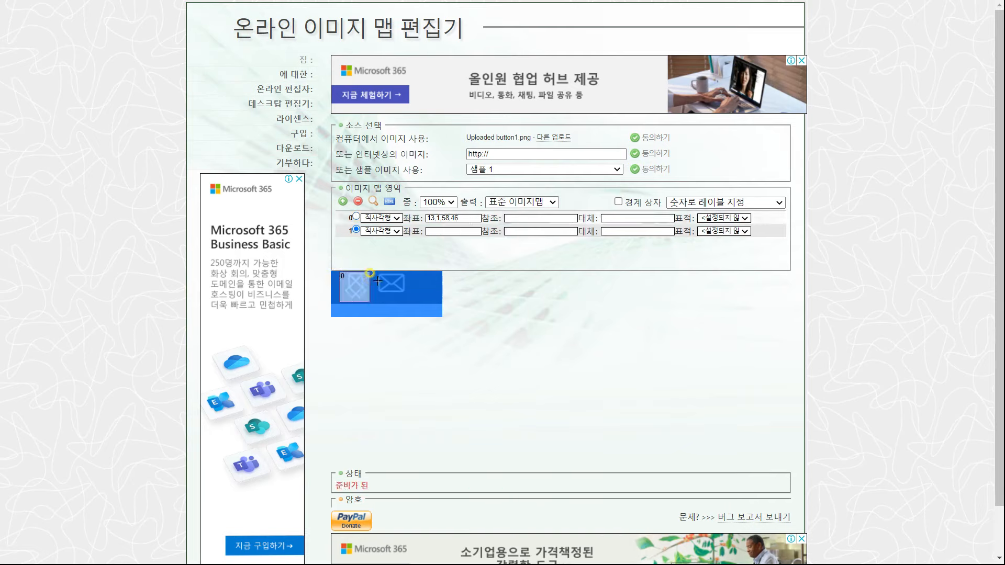
pyautogui.click(411, 303)
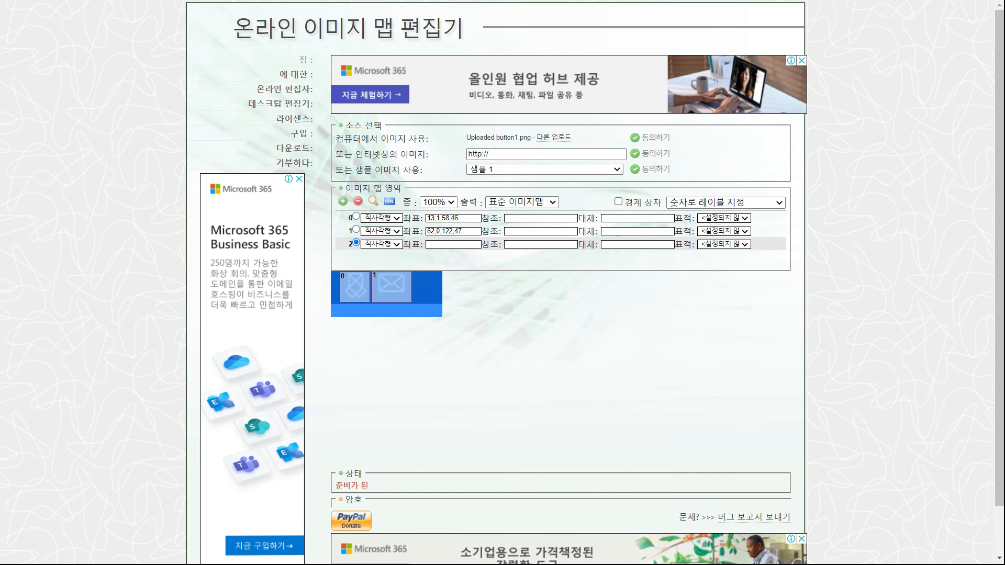
# Copy the 버튼1 coordinates 13,1,58,46 and 62,0,122,47 into the Notepad placeholders
pyautogui.doubleClick(443, 218)
pyautogui.hotkey('ctrl', 'c')
pyautogui.hotkey('alt', 'Tab')
pyautogui.moveTo(551, 186); pyautogui.dragTo(577, 186)
pyautogui.hotkey('ctrl', 'v')
pyautogui.hotkey('alt', 'Tab')
pyautogui.moveTo(466, 232); pyautogui.dragTo(336, 231)
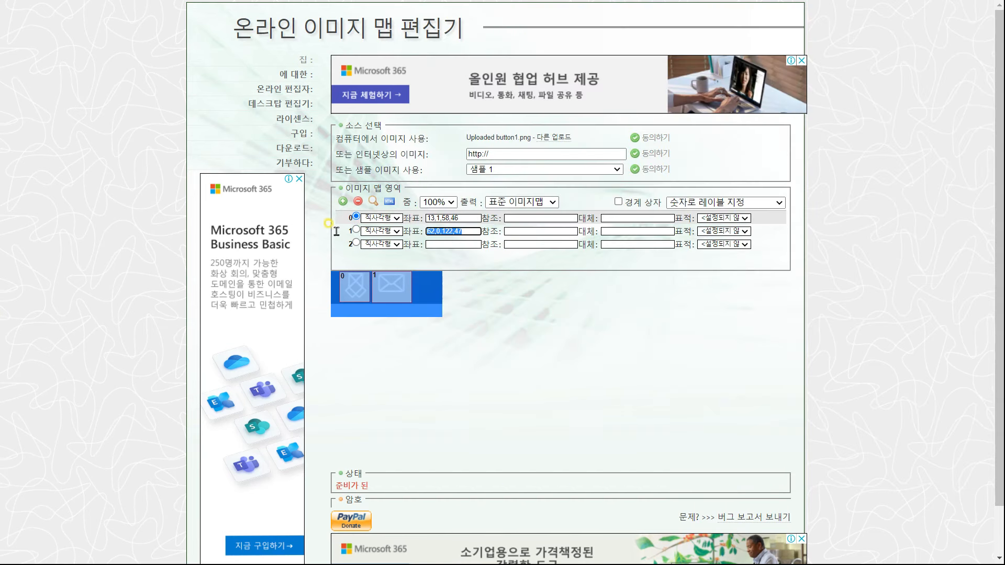
pyautogui.hotkey('ctrl', 'c')
pyautogui.hotkey('alt', 'Tab')
pyautogui.hotkey('ctrl', 'v')
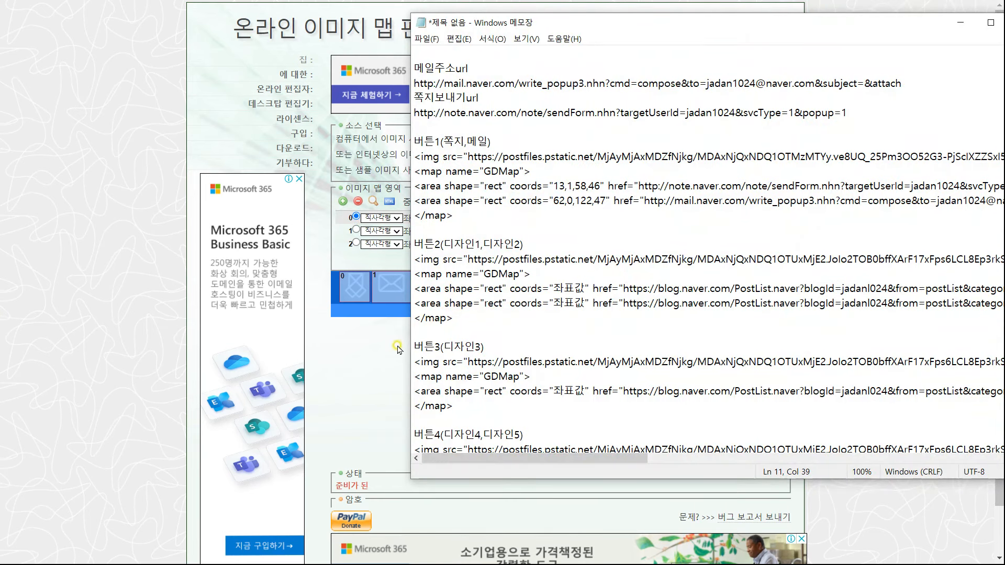
pyautogui.hotkey('alt', 'Tab')
# Load 버튼2.png and draw rectangles over the 디자인1 and 디자인2 icons
pyautogui.click(553, 139)
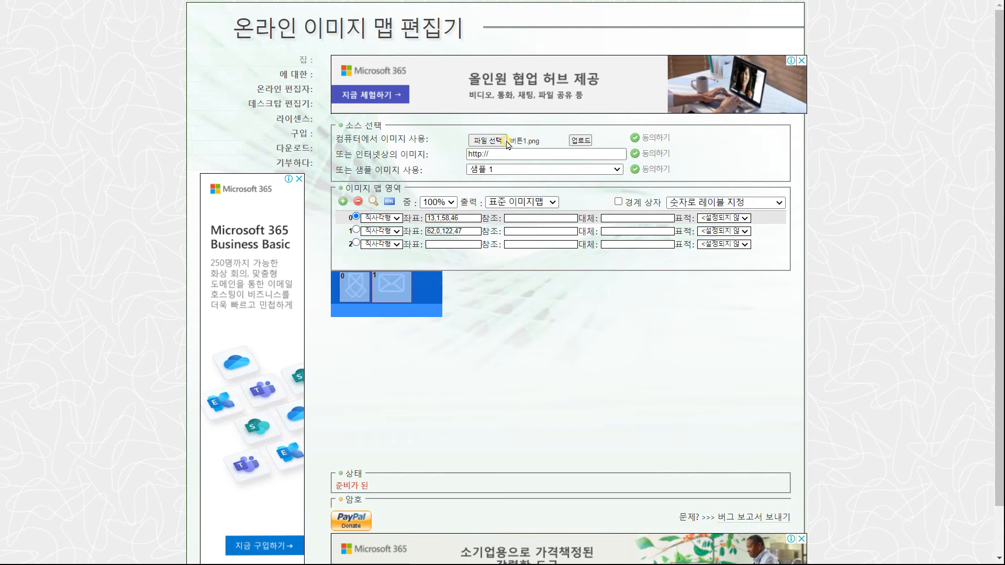
pyautogui.click(487, 140)
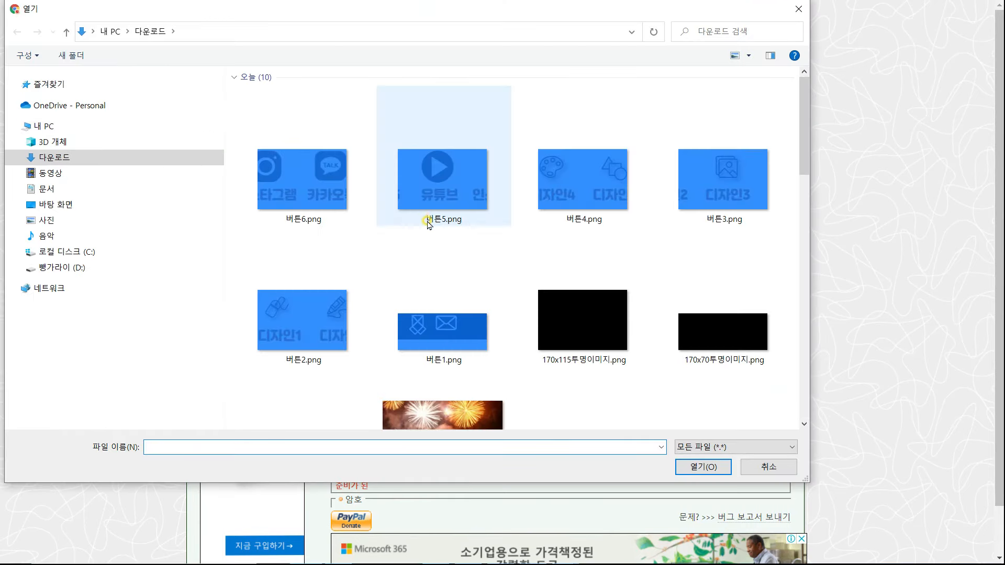
pyautogui.click(321, 315)
pyautogui.click(703, 467)
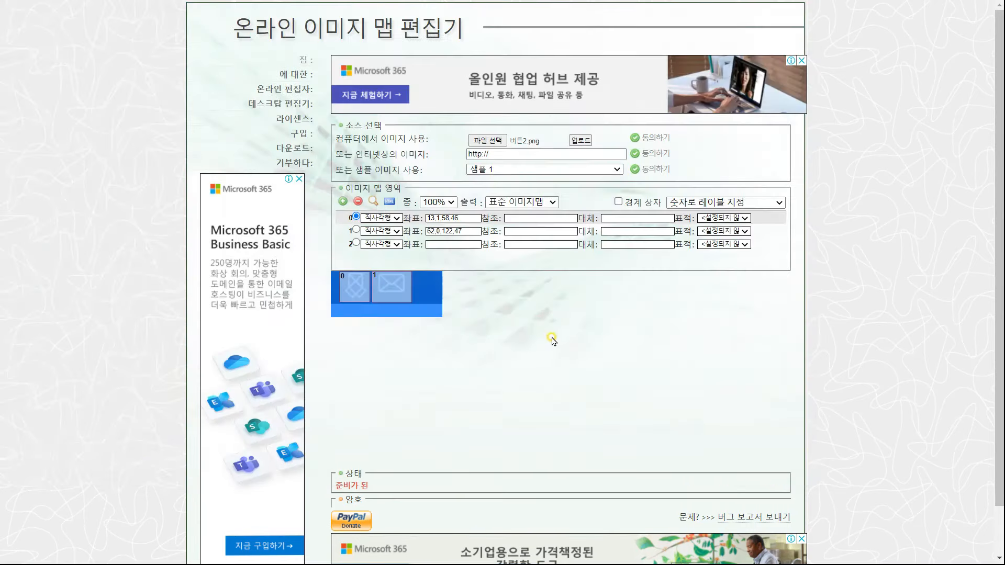
pyautogui.click(588, 140)
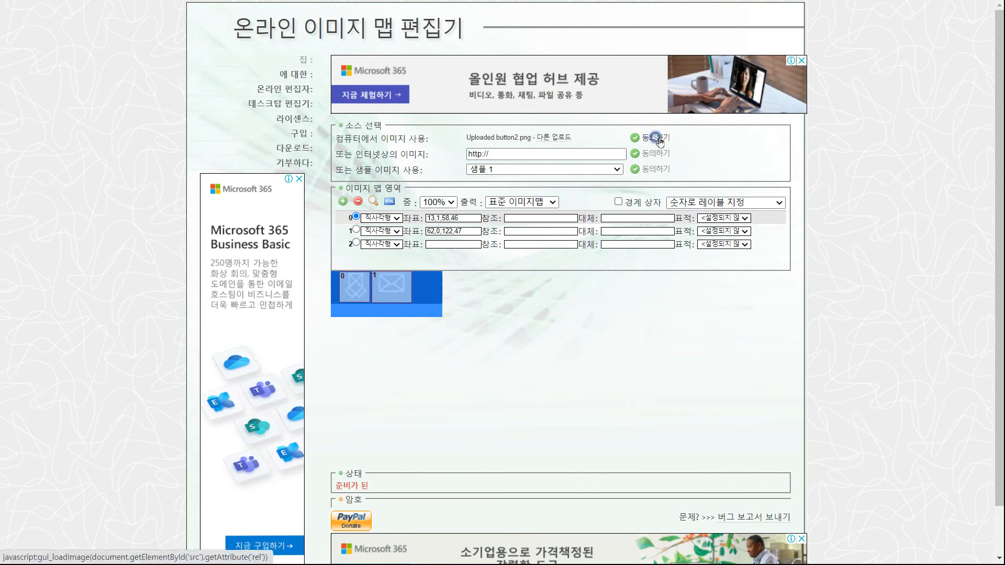
pyautogui.click(658, 140)
pyautogui.click(332, 274)
pyautogui.click(393, 341)
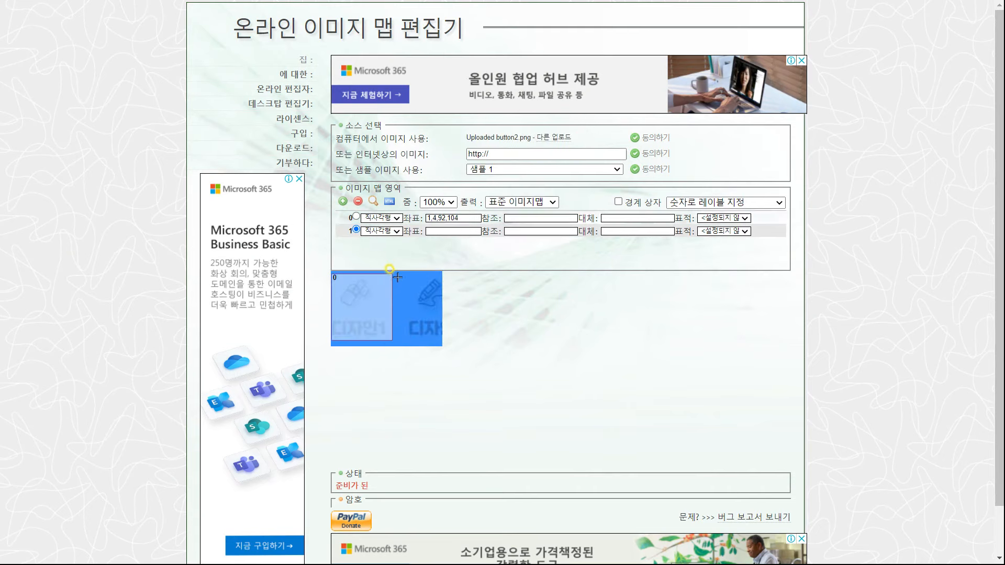
pyautogui.click(396, 276)
pyautogui.click(443, 341)
pyautogui.click(443, 341)
# Paste the 버튼2 coordinates 1,4,92,104 and 98,7,169,104 into the Notepad placeholders
pyautogui.moveTo(468, 218); pyautogui.dragTo(412, 217)
pyautogui.hotkey('ctrl', 'c')
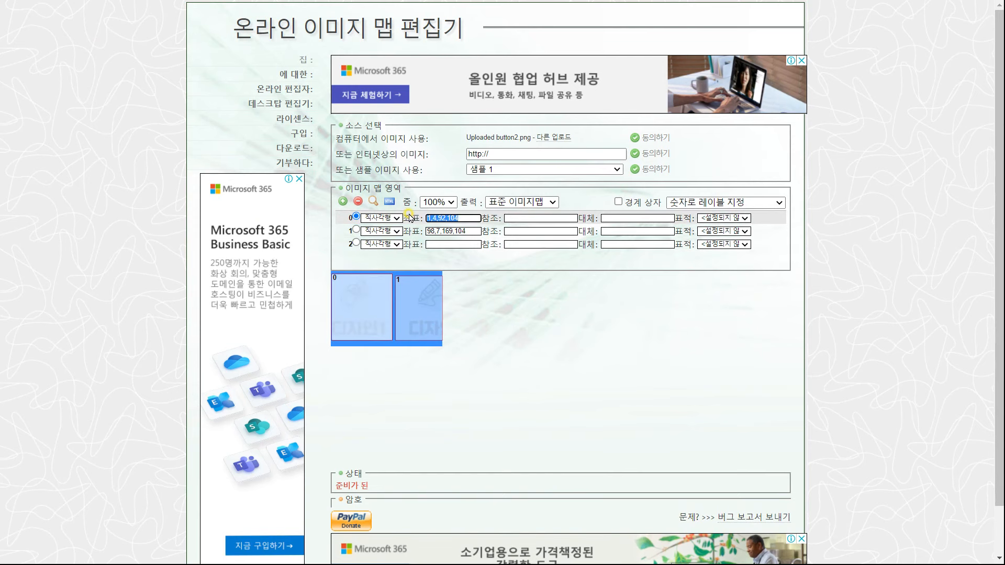
pyautogui.hotkey('alt', 'Tab')
pyautogui.moveTo(554, 289); pyautogui.dragTo(580, 289)
pyautogui.hotkey('ctrl', 'v')
pyautogui.click(377, 309)
pyautogui.moveTo(467, 231); pyautogui.dragTo(229, 265)
pyautogui.hotkey('ctrl', 'c')
pyautogui.hotkey('alt', 'Tab')
pyautogui.moveTo(554, 303); pyautogui.dragTo(585, 304)
pyautogui.hotkey('ctrl', 'v')
# Load button3.png and start marking an area on it
pyautogui.click(386, 398)
pyautogui.click(522, 143)
pyautogui.doubleClick(414, 309)
pyautogui.click(581, 141)
pyautogui.click(358, 273)
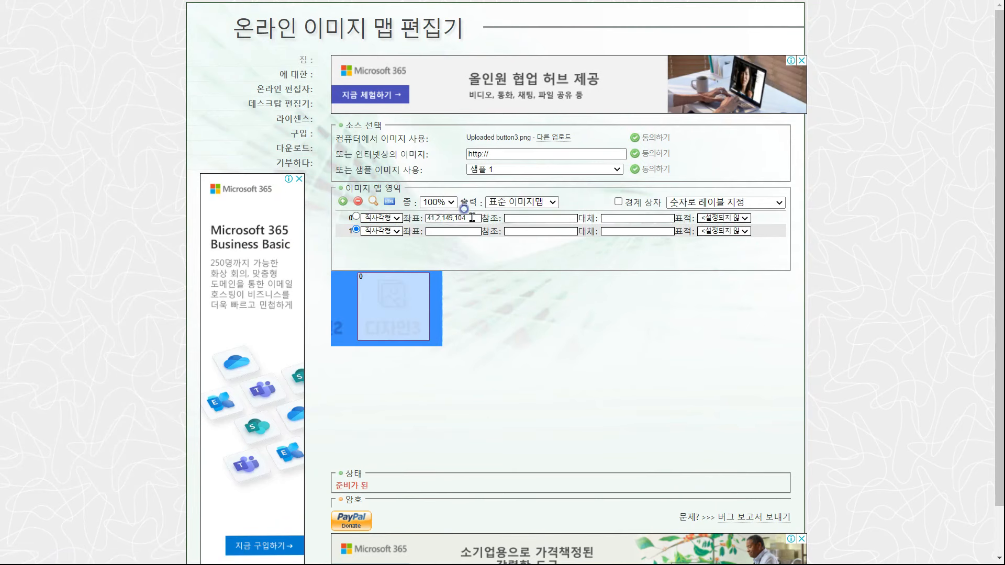
pyautogui.click(440, 334)
# Finish the KakaoTalk icon area and paste its coordinates into the notes
pyautogui.hotkey('alt', 'Tab')
pyautogui.moveTo(494, 450); pyautogui.dragTo(521, 449)
pyautogui.hotkey('alt', 'Tab')
pyautogui.click(442, 336)
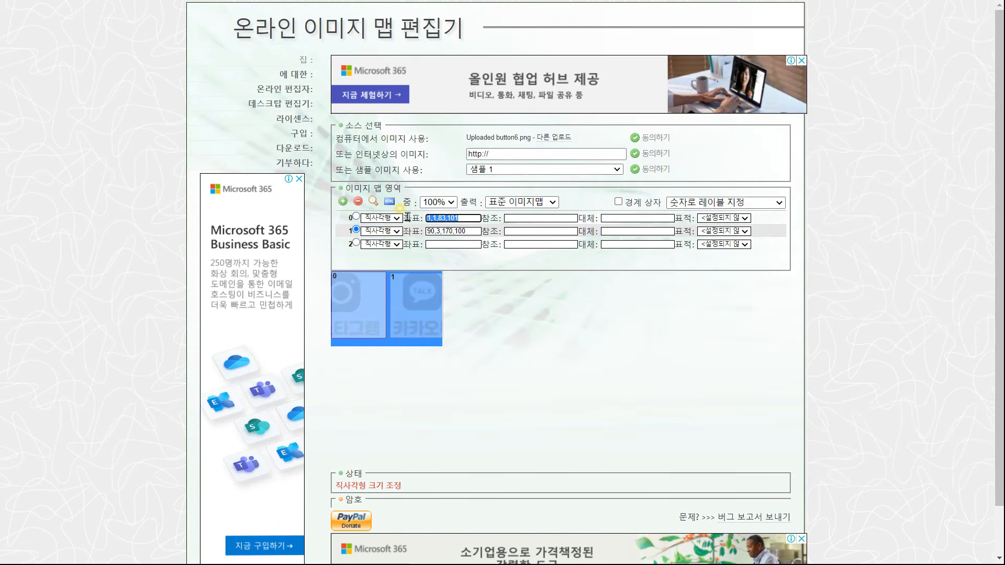
pyautogui.hotkey('ctrl', 'c')
pyautogui.hotkey('alt', 'Tab')
pyautogui.scroll(-2, 902, 348)
pyautogui.moveTo(585, 406); pyautogui.dragTo(555, 406)
pyautogui.hotkey('ctrl', 'v')
pyautogui.hotkey('alt', 'Tab')
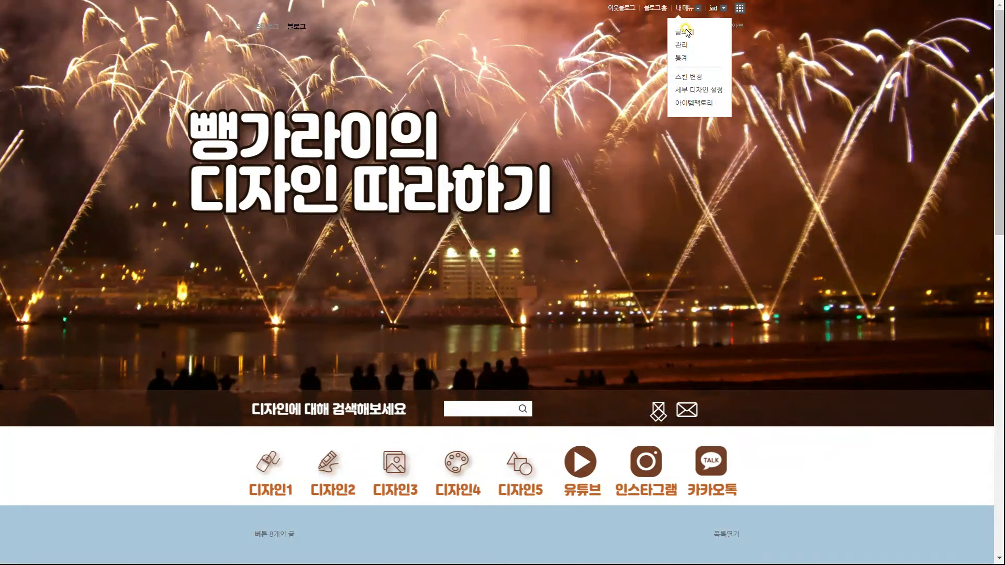
pyautogui.click(682, 47)
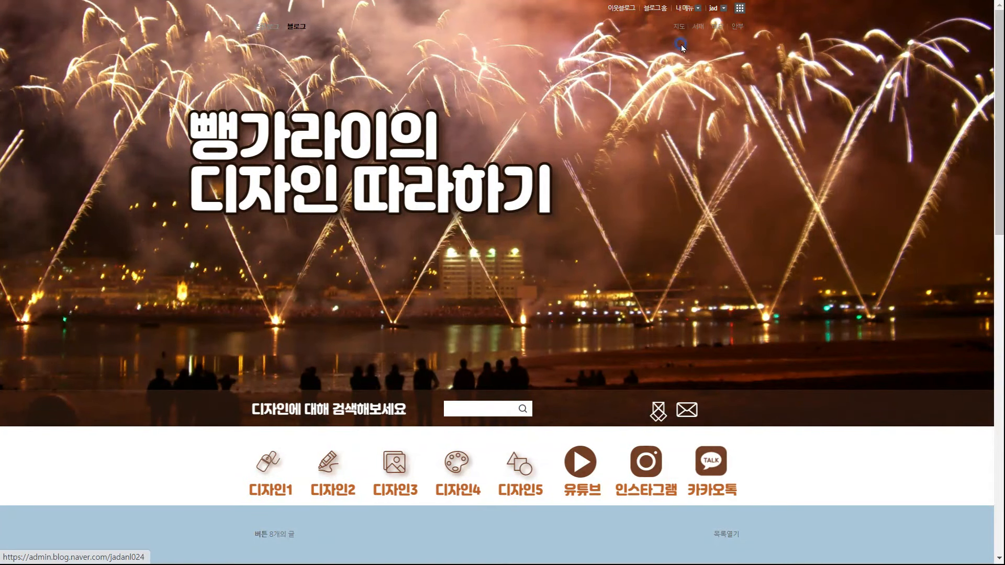
# Open the blog's layout and widget settings under 꾸미기 설정
pyautogui.click(74, 40)
pyautogui.click(72, 137)
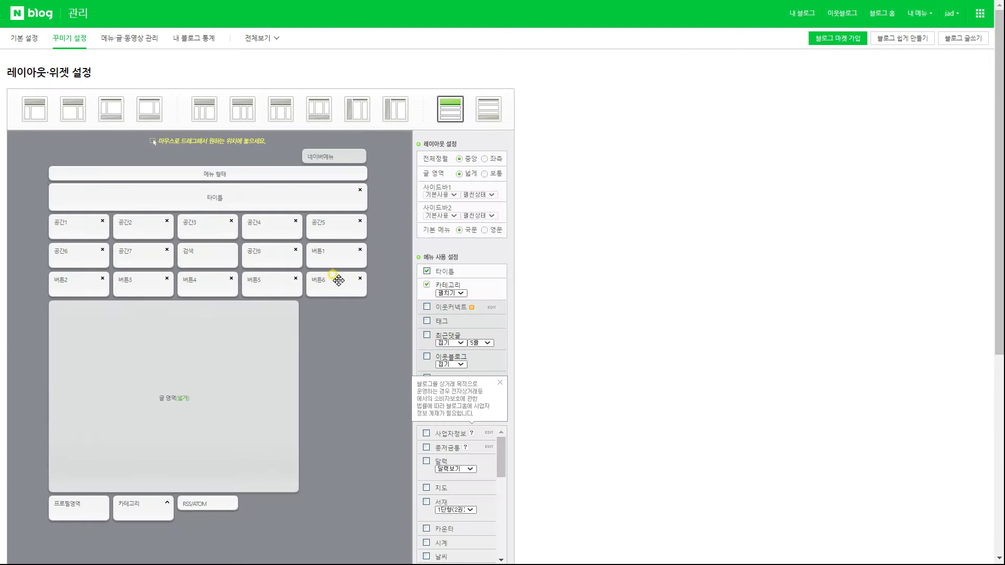
pyautogui.scroll(-1, 445, 361)
pyautogui.moveTo(502, 390); pyautogui.dragTo(499, 444)
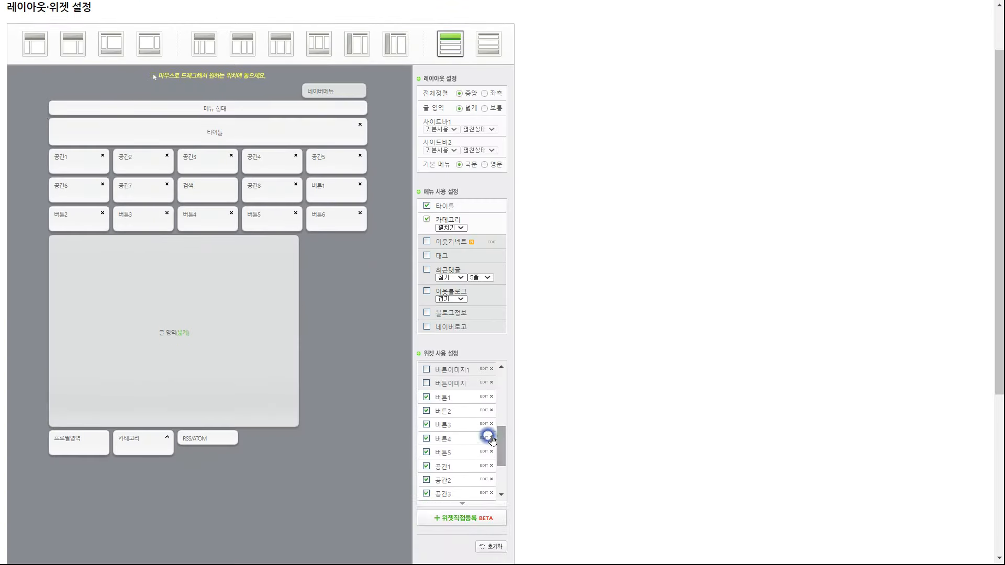
# Replace the 버튼1 widget's code with its image-map HTML and save
pyautogui.click(483, 398)
pyautogui.moveTo(497, 303); pyautogui.dragTo(214, 265)
pyautogui.press('BackSpace')
pyautogui.hotkey('alt', 'Tab')
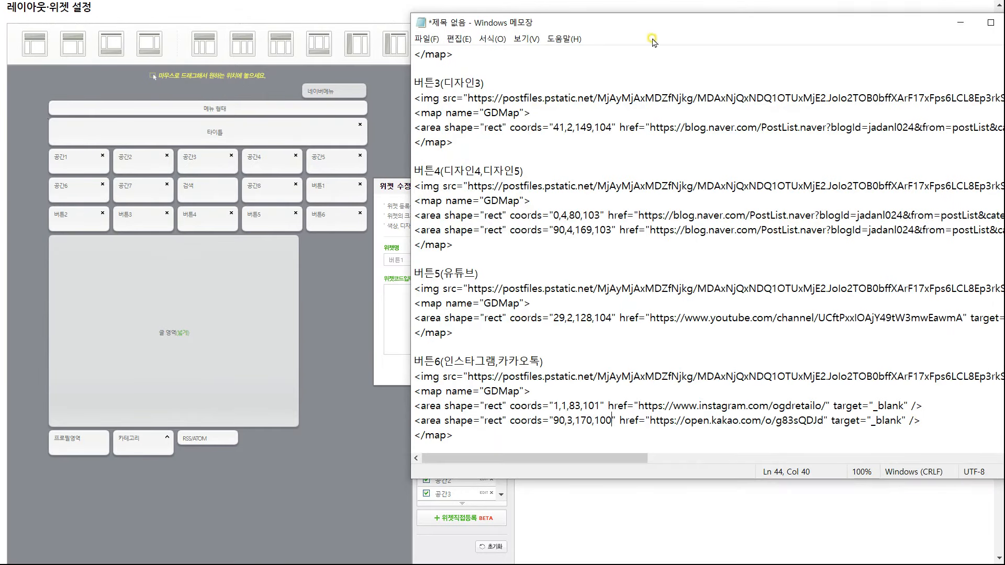
pyautogui.moveTo(651, 26); pyautogui.dragTo(485, 26)
pyautogui.scroll(6, 487, 165)
pyautogui.moveTo(250, 157); pyautogui.dragTo(352, 223)
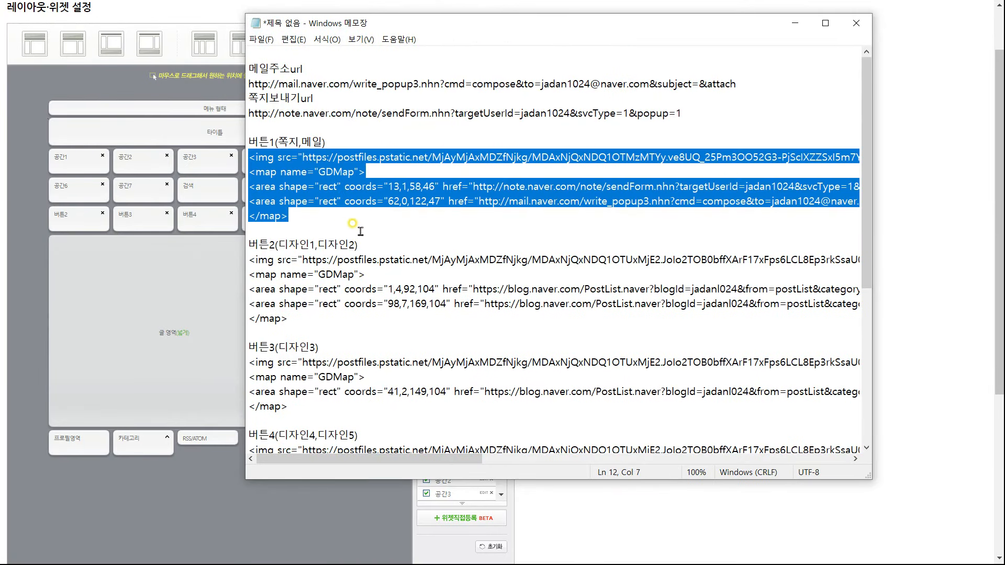
pyautogui.click(351, 506)
pyautogui.click(471, 317)
pyautogui.hotkey('ctrl', 'v')
pyautogui.click(492, 373)
pyautogui.click(498, 356)
# Paste the new image-map code into the 버튼2 and 버튼3 widgets and save each
pyautogui.press('Return')
pyautogui.click(480, 410)
pyautogui.click(504, 301)
pyautogui.hotkey('alt', 'Tab')
pyautogui.moveTo(250, 260); pyautogui.dragTo(296, 320)
pyautogui.hotkey('ctrl', 'v')
pyautogui.click(490, 372)
pyautogui.click(502, 332)
pyautogui.click(483, 424)
pyautogui.click(494, 320)
pyautogui.moveTo(249, 362); pyautogui.dragTo(297, 408)
pyautogui.hotkey('ctrl', 'v')
pyautogui.click(489, 372)
pyautogui.click(500, 332)
# Paste the new image-map code into the 버튼4 and 버튼5 widgets and save each
pyautogui.click(473, 440)
pyautogui.click(495, 318)
pyautogui.scroll(-6, 398, 314)
pyautogui.moveTo(293, 246); pyautogui.dragTo(249, 186)
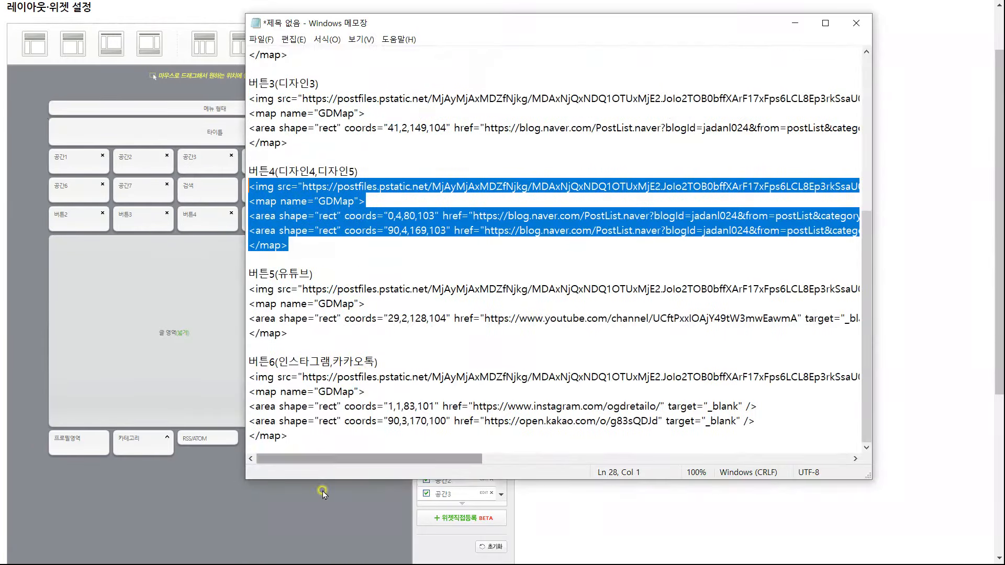
pyautogui.hotkey('ctrl', 'v')
pyautogui.click(490, 372)
pyautogui.click(500, 332)
pyautogui.click(484, 452)
pyautogui.click(494, 319)
pyautogui.hotkey('alt', 'Tab')
pyautogui.moveTo(249, 289); pyautogui.dragTo(291, 333)
pyautogui.hotkey('ctrl', 'v')
pyautogui.click(491, 371)
# Replace the 버튼6 widget's code with its image-map HTML and save
pyautogui.click(500, 332)
pyautogui.moveTo(502, 445); pyautogui.dragTo(502, 463)
pyautogui.click(483, 494)
pyautogui.click(494, 319)
pyautogui.hotkey('alt', 'Tab')
pyautogui.moveTo(248, 375); pyautogui.dragTo(291, 437)
pyautogui.hotkey('ctrl', 'v')
pyautogui.click(490, 371)
# Apply the updated layout and widgets to the blog
pyautogui.scroll(-5, 341, 386)
pyautogui.click(241, 535)
pyautogui.click(553, 69)
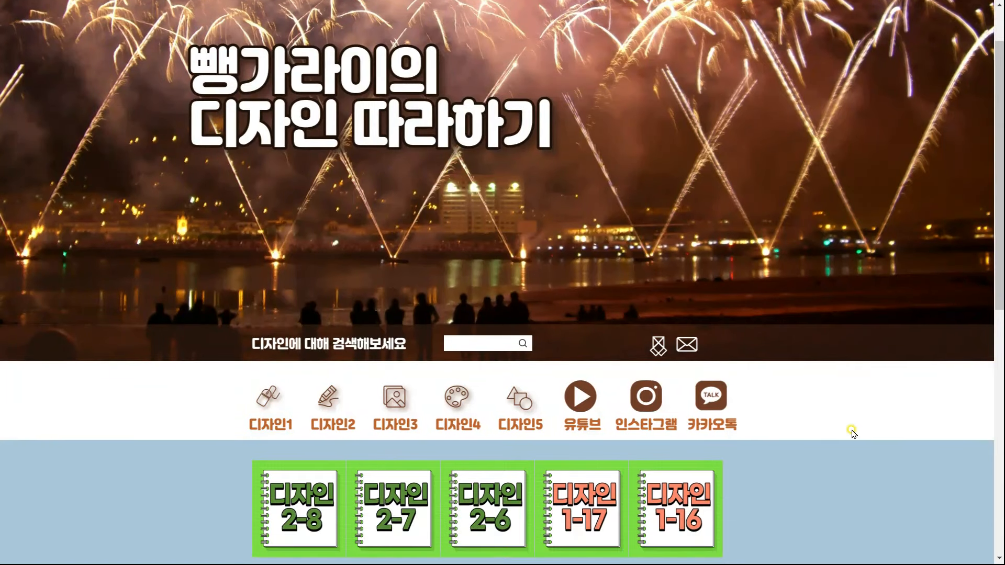
pyautogui.moveTo(852, 426); pyautogui.dragTo(114, 293)
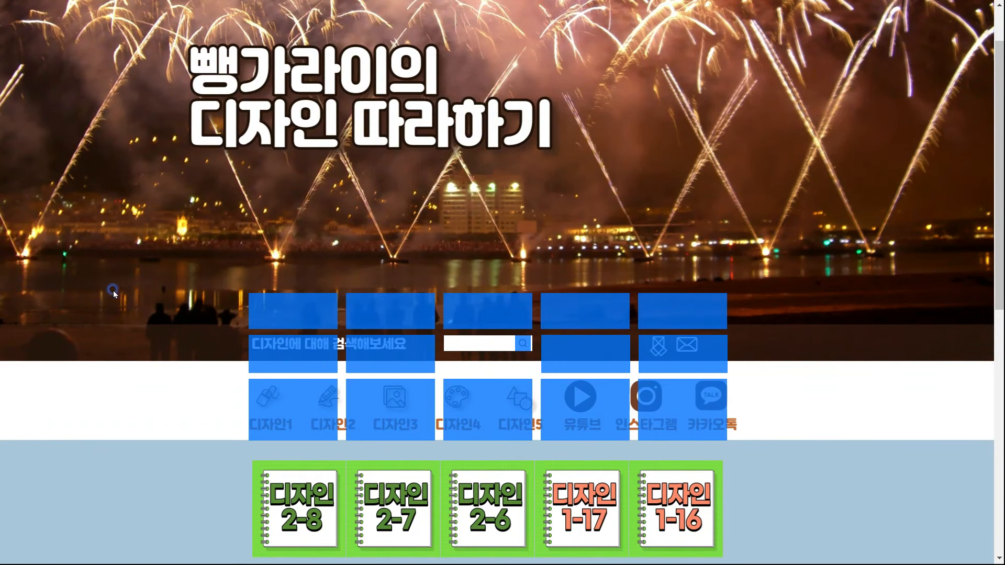
# Test that the note and mail icons open their send pages, closing each afterward
pyautogui.click(793, 416)
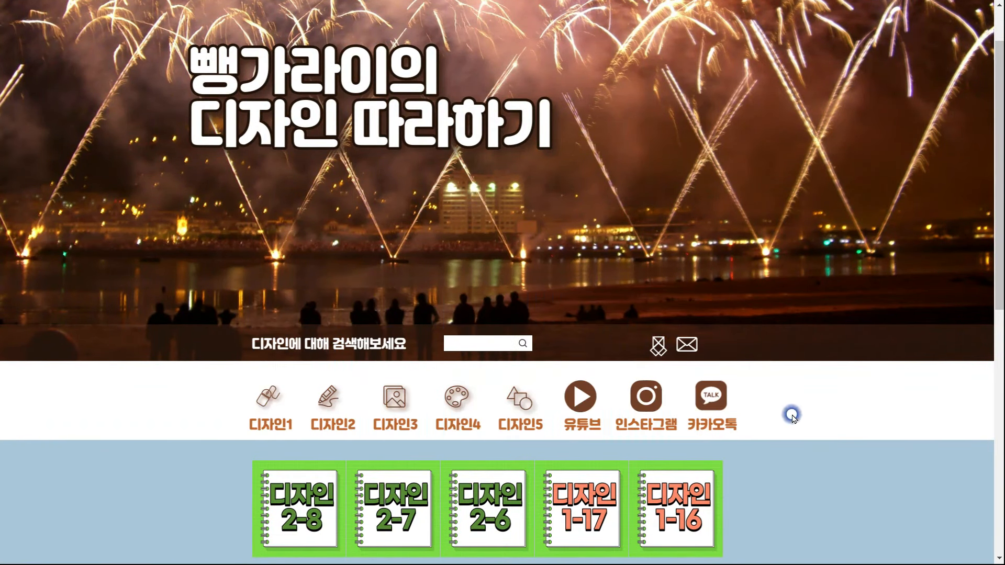
pyautogui.click(658, 347)
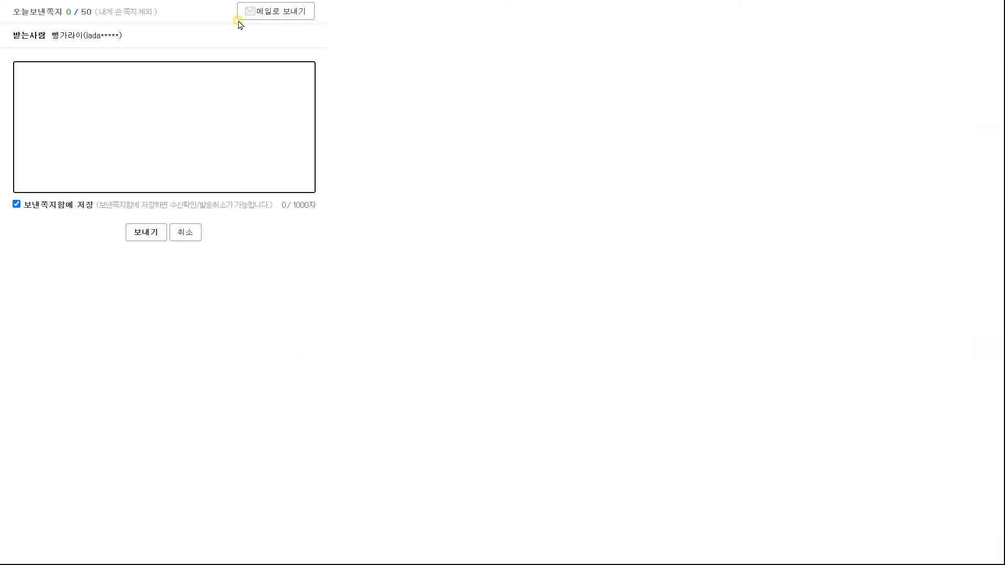
pyautogui.hotkey('ctrl', 'w')
pyautogui.click(686, 346)
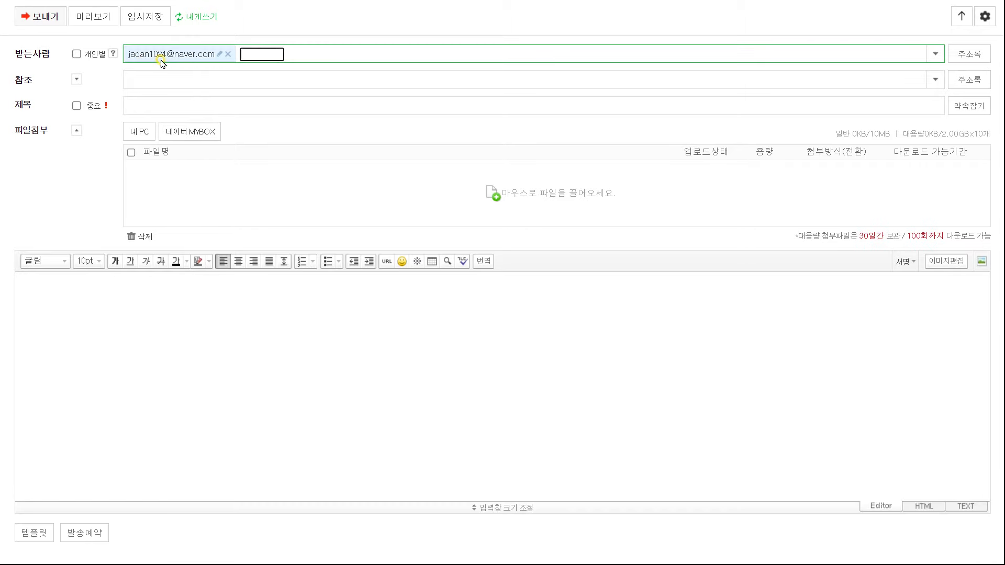
pyautogui.hotkey('ctrl', 'w')
# In the quick design editor, pick a lower background colour and apply the skin design
pyautogui.click(678, 6)
pyautogui.click(691, 81)
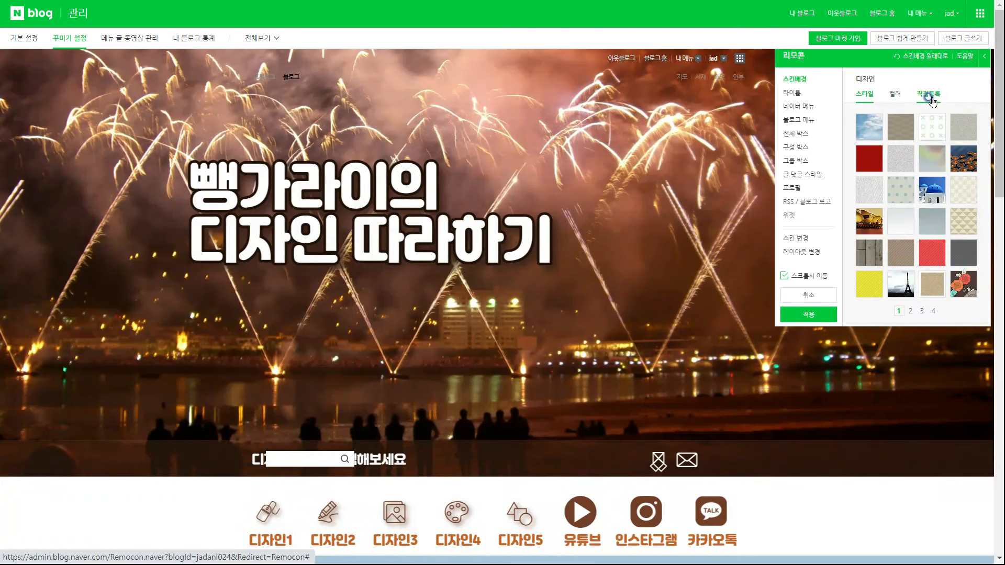
pyautogui.click(931, 97)
pyautogui.click(891, 216)
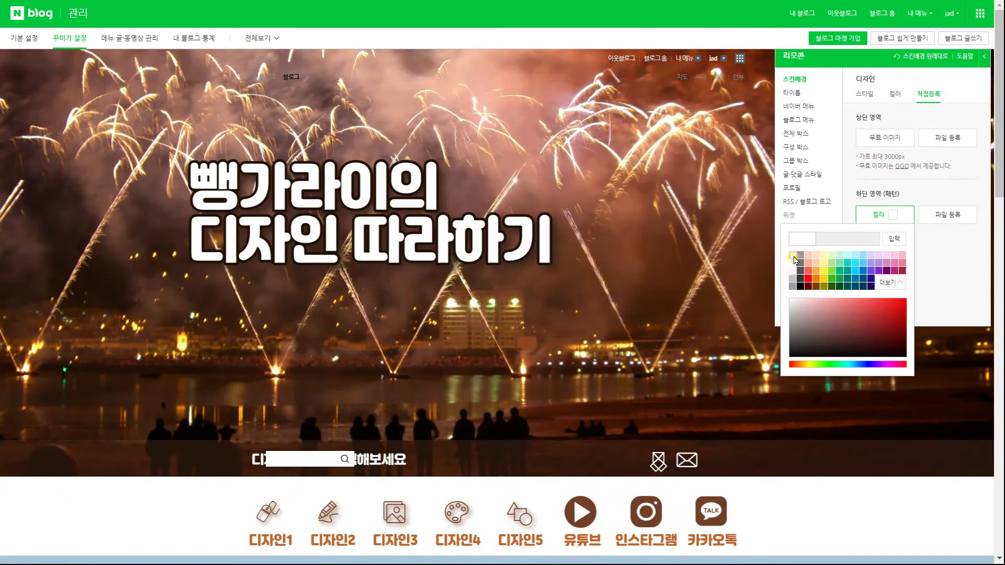
pyautogui.click(897, 290)
pyautogui.scroll(-6, 765, 321)
pyautogui.scroll(3, 764, 321)
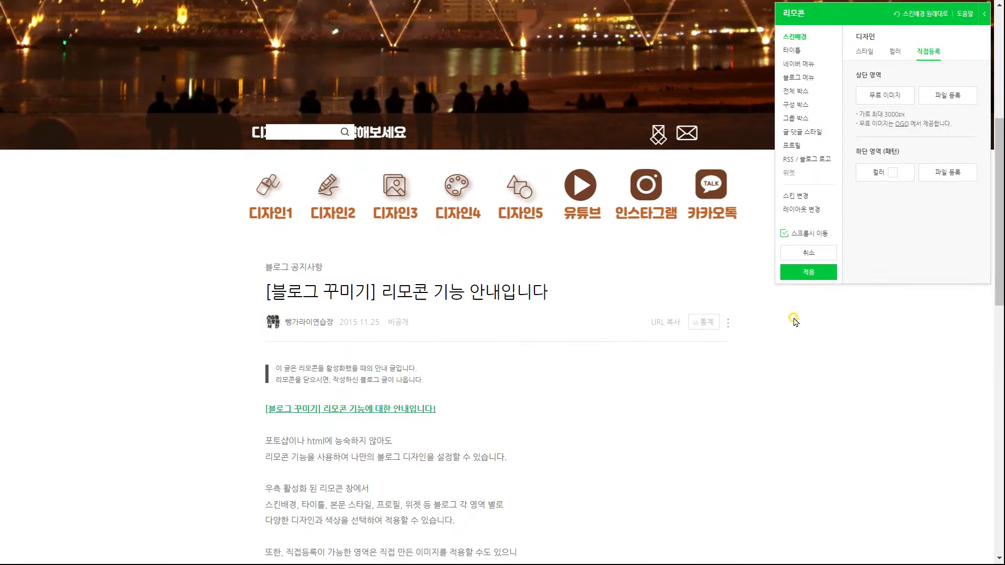
pyautogui.click(809, 272)
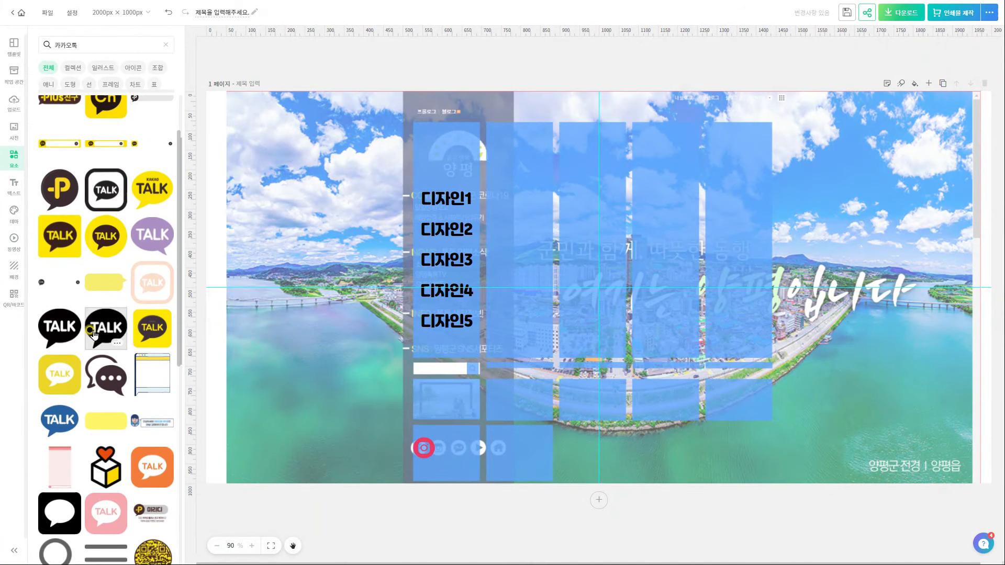
# Add the grey TALK icon to the design and select the 카카오톡 search term
pyautogui.scroll(-5, 155, 461)
pyautogui.click(155, 461)
pyautogui.tripleClick(112, 42)
# Search elements for 마름샵, place the # icon beside the SNS icons, and select the TALK icon
pyautogui.write('마름샵')
pyautogui.press('Return')
pyautogui.moveTo(162, 253); pyautogui.dragTo(474, 444)
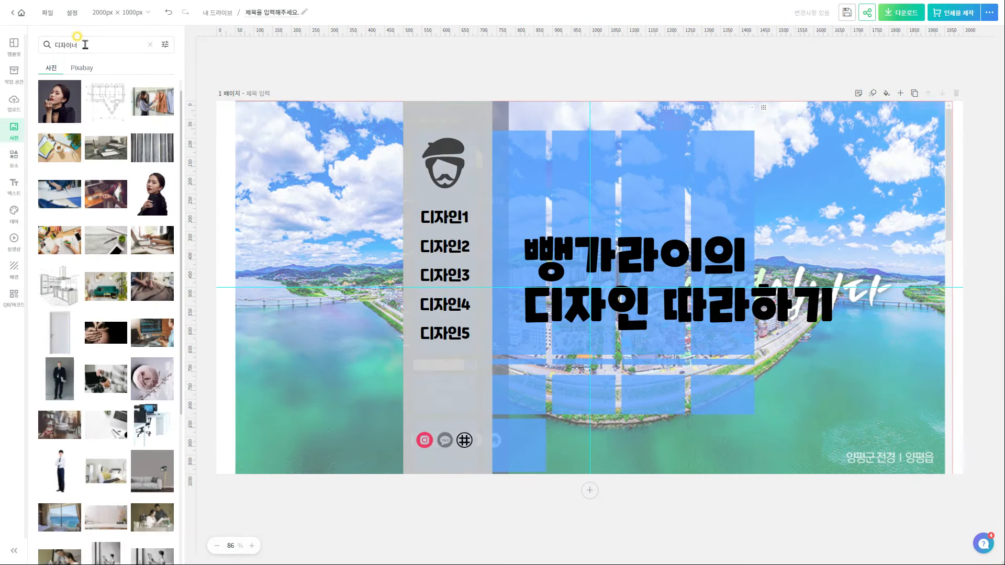
pyautogui.scroll(-5, 105, 262)
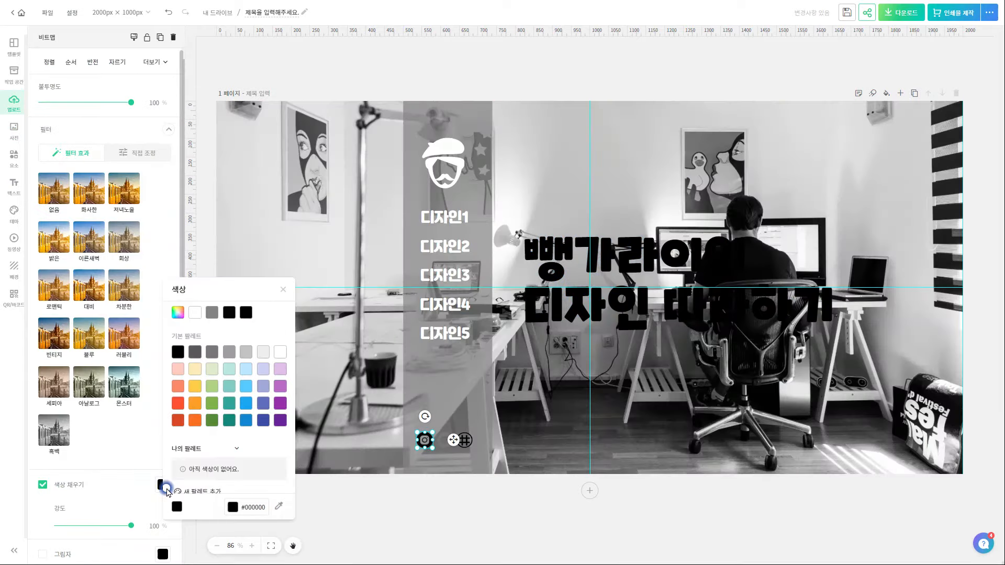
pyautogui.click(445, 440)
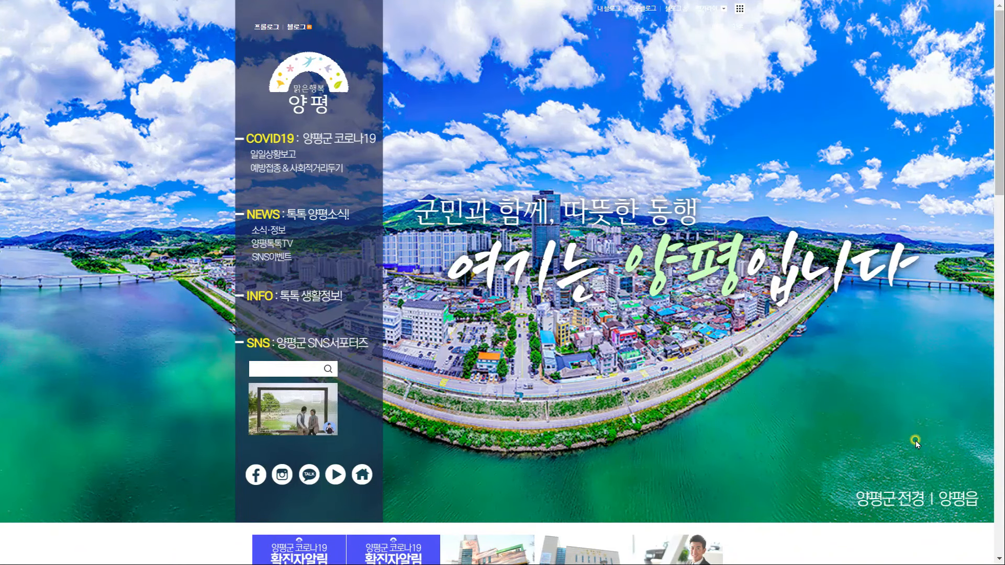
# Tick Disable JavaScript in DevTools Preferences, then close Settings, the language notice and DevTools
pyautogui.press('F12')
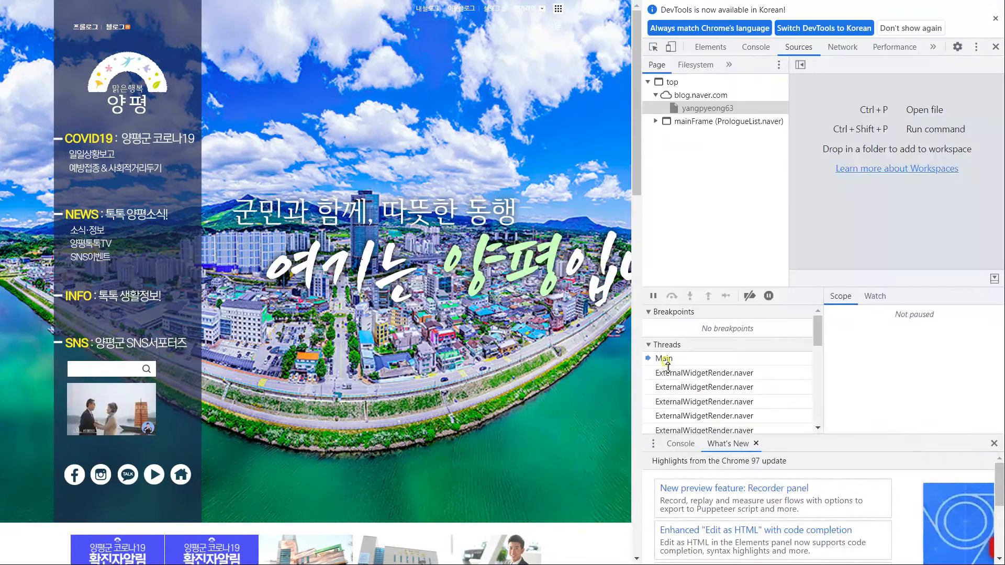
pyautogui.press('F1')
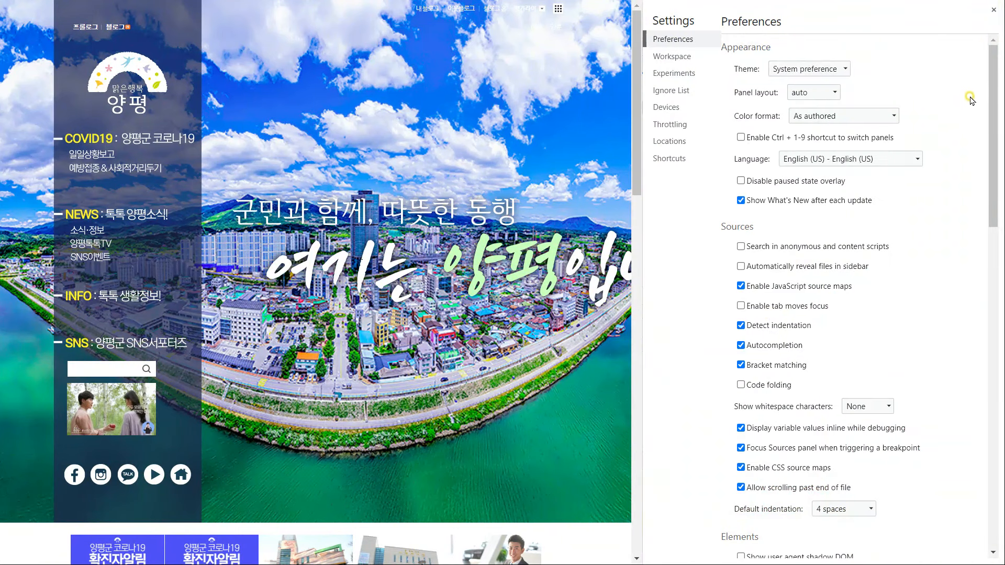
pyautogui.moveTo(995, 115); pyautogui.dragTo(995, 456)
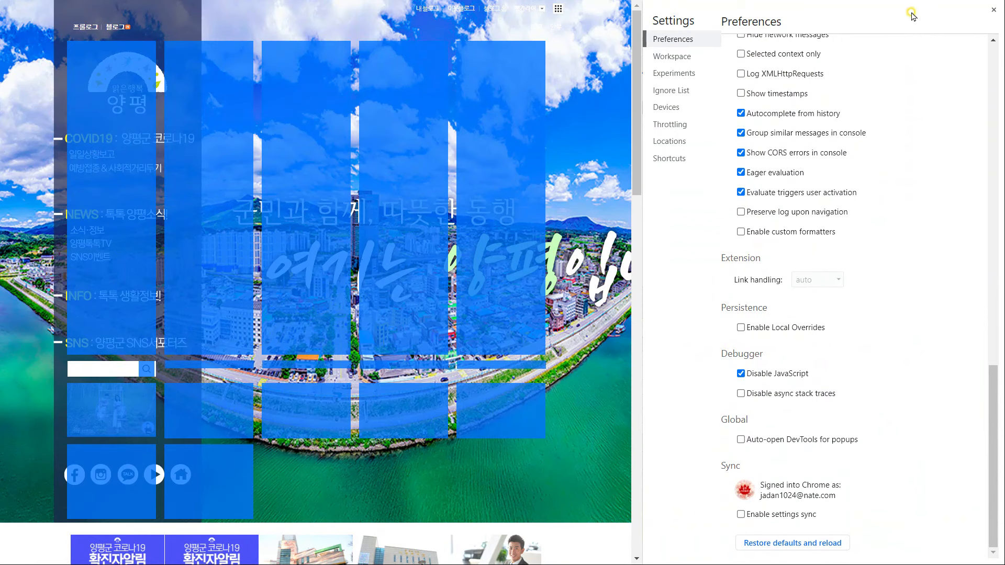
pyautogui.click(993, 13)
pyautogui.click(998, 9)
pyautogui.click(1000, 9)
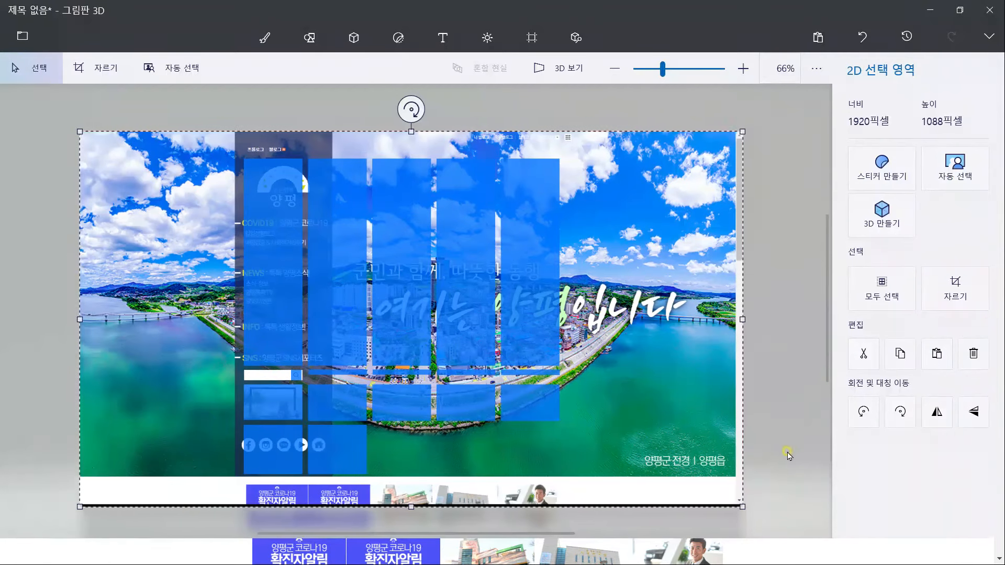
# Paste the blog page screenshot and crop its height down to 1000 px
pyautogui.hotkey('ctrl', 'shift', 'c')
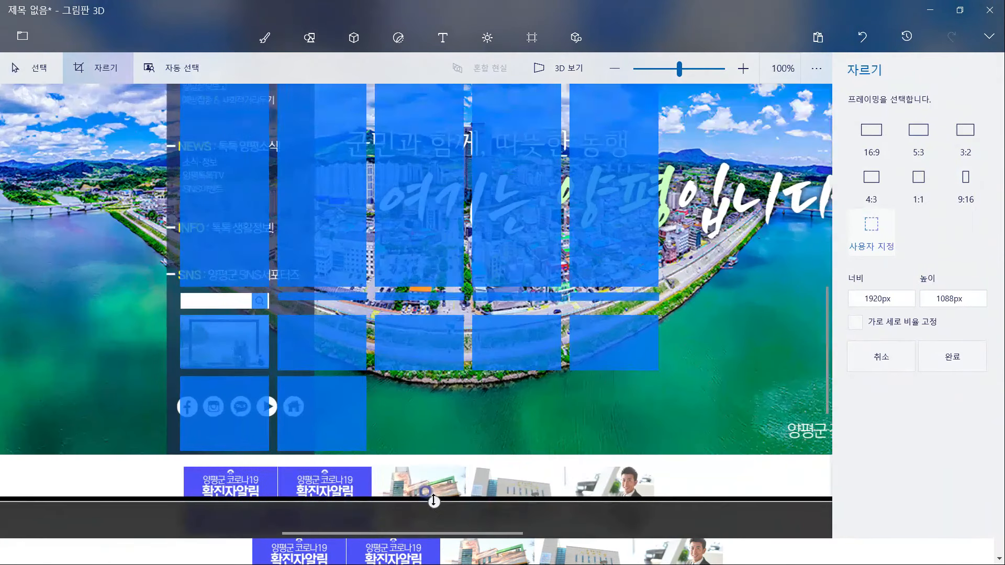
pyautogui.moveTo(434, 501); pyautogui.dragTo(433, 456)
pyautogui.scroll(5, 433, 456)
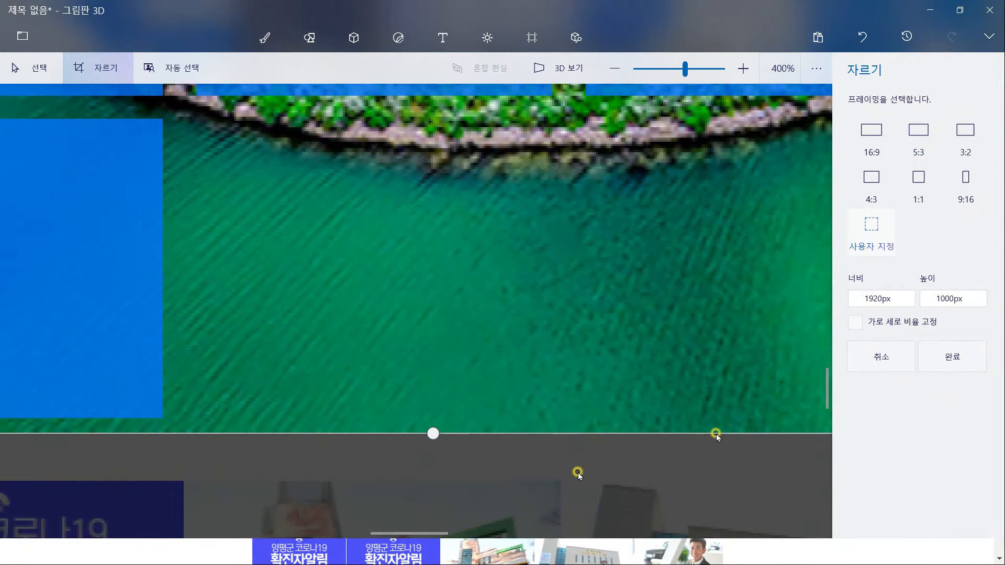
pyautogui.press('Return')
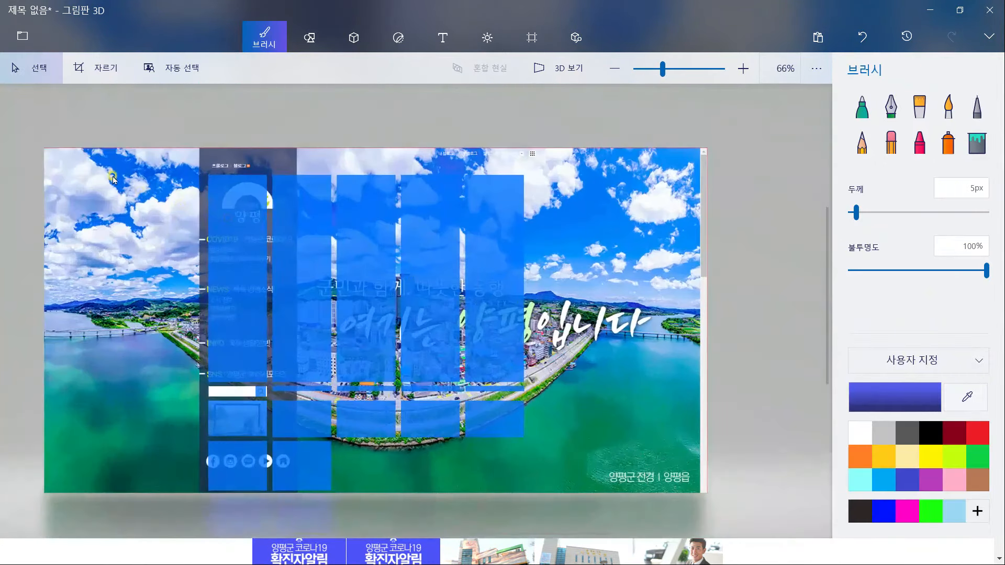
# Read the full image size and measure the left blue column as 170×600
pyautogui.moveTo(704, 525); pyautogui.dragTo(707, 528)
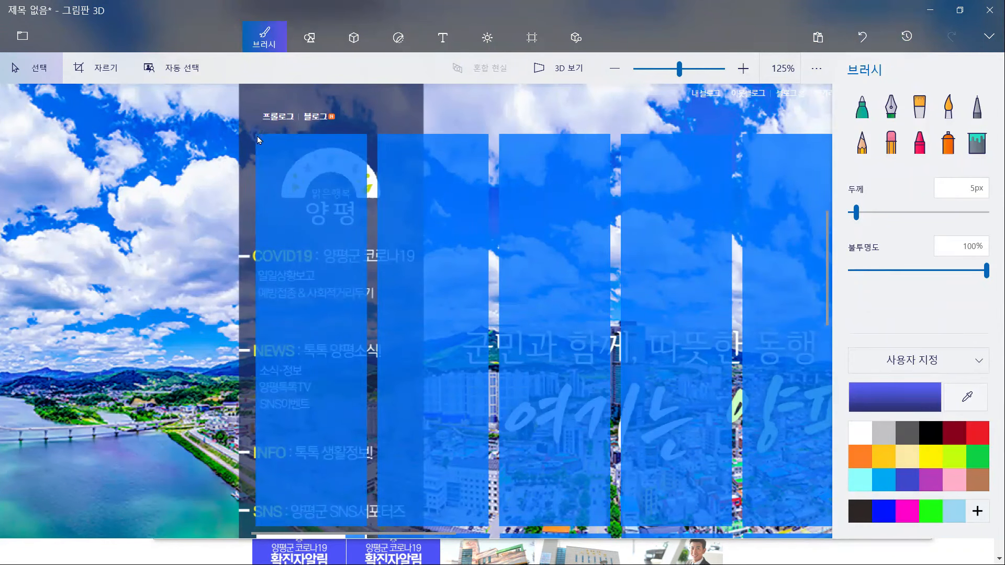
pyautogui.moveTo(257, 140)
pyautogui.mouseDown()
pyautogui.moveTo(368, 385)
pyautogui.moveTo(368, 530)
pyautogui.mouseUp()
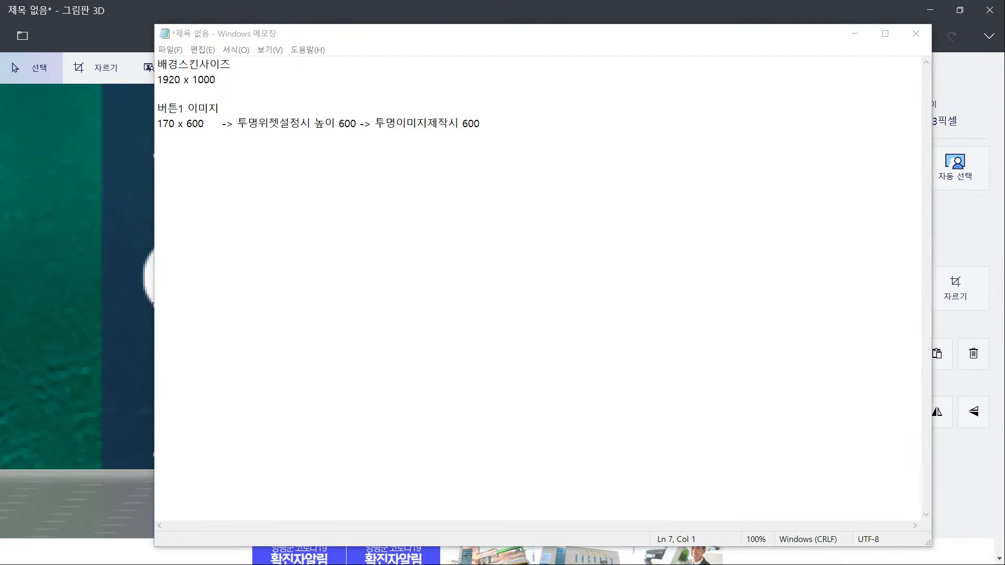
pyautogui.scroll(3, 289, 412)
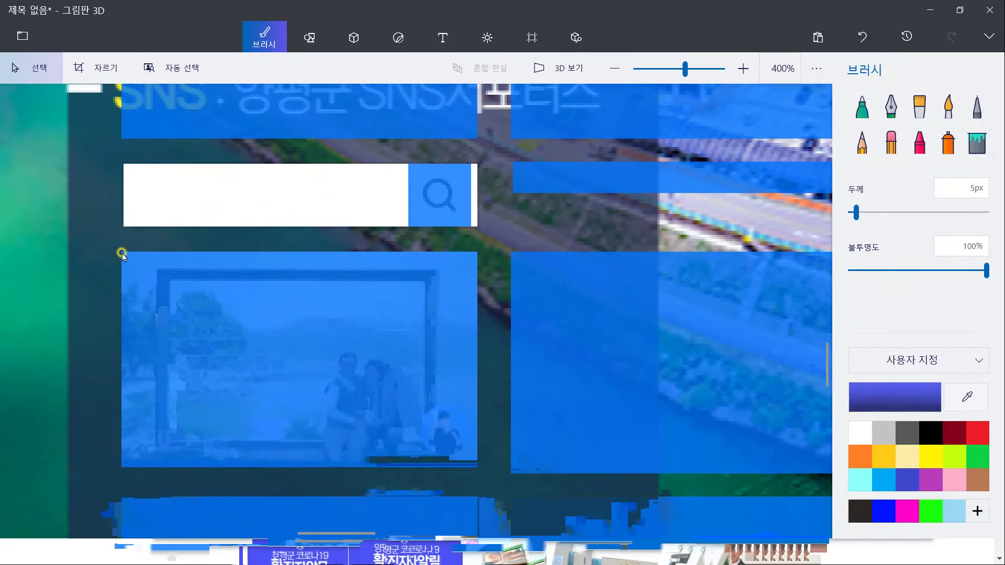
# Fit a crop frame to the thumbnail picture box to measure it as 170×103 px
pyautogui.moveTo(122, 252)
pyautogui.mouseDown()
pyautogui.moveTo(408, 461)
pyautogui.moveTo(478, 470)
pyautogui.mouseUp()
pyautogui.scroll(2, 334, 284)
pyautogui.click(926, 292)
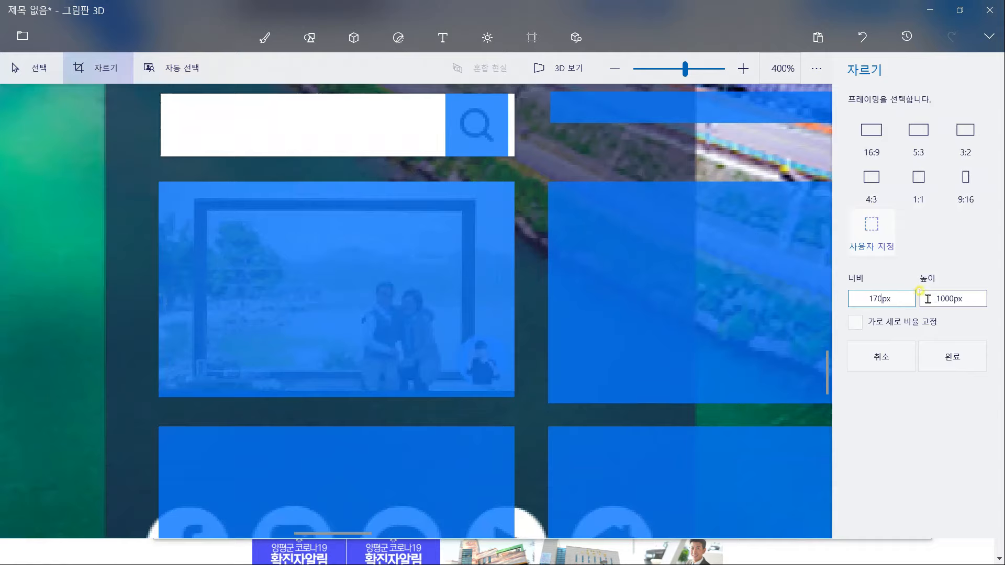
pyautogui.scroll(-5, 545, 293)
pyautogui.moveTo(662, 376); pyautogui.dragTo(481, 317)
pyautogui.moveTo(486, 364); pyautogui.dragTo(486, 187)
pyautogui.scroll(2, 516, 254)
pyautogui.moveTo(516, 254); pyautogui.dragTo(383, 305)
pyautogui.moveTo(329, 147); pyautogui.dragTo(393, 367)
pyautogui.scroll(4, 363, 382)
pyautogui.moveTo(386, 492); pyautogui.dragTo(388, 455)
pyautogui.scroll(4, 426, 298)
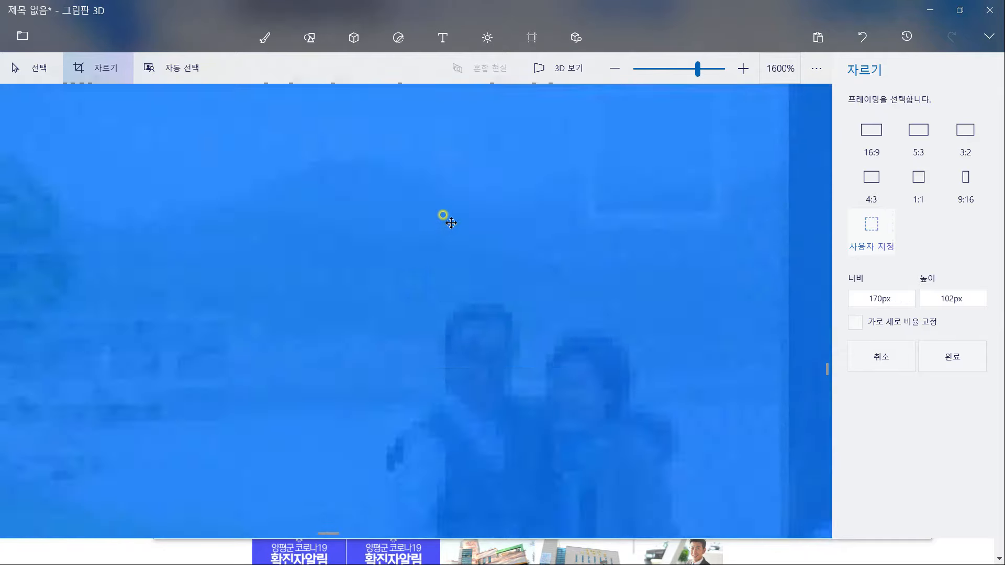
pyautogui.scroll(-3, 285, 139)
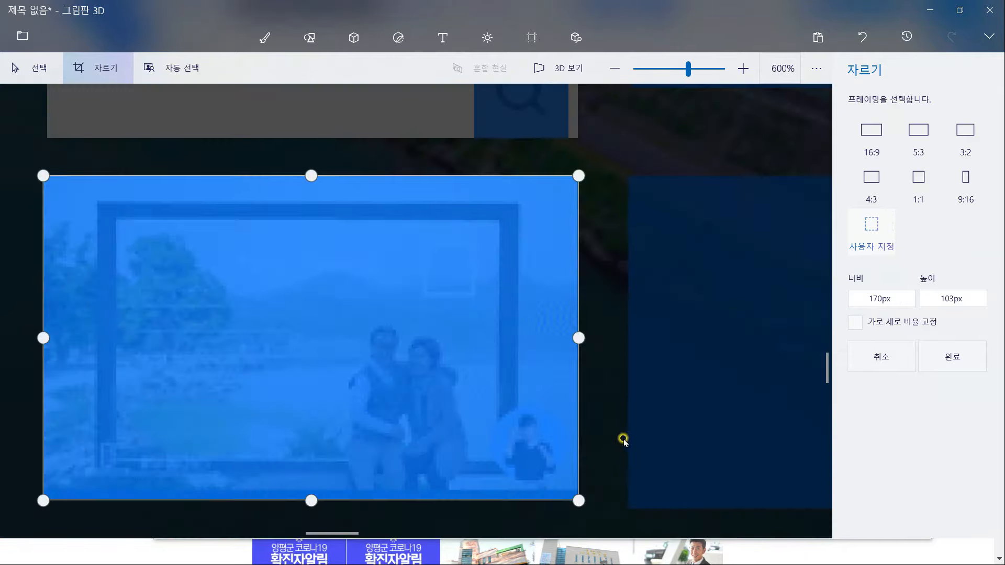
pyautogui.scroll(-1, 600, 370)
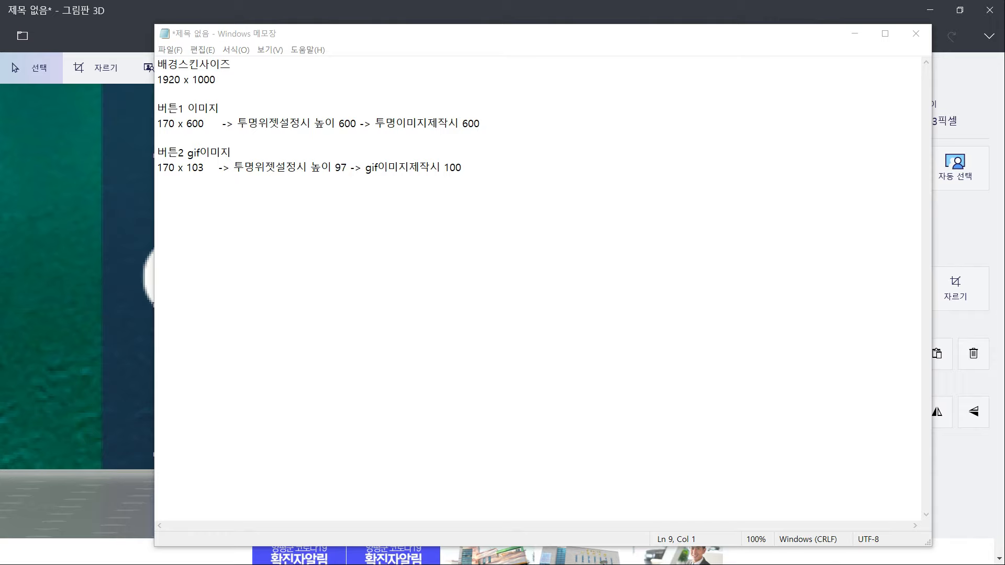
# Measure the social-icon block as 170×143 px for button 3, then reselect the whole screenshot
pyautogui.moveTo(155, 153); pyautogui.dragTo(347, 319)
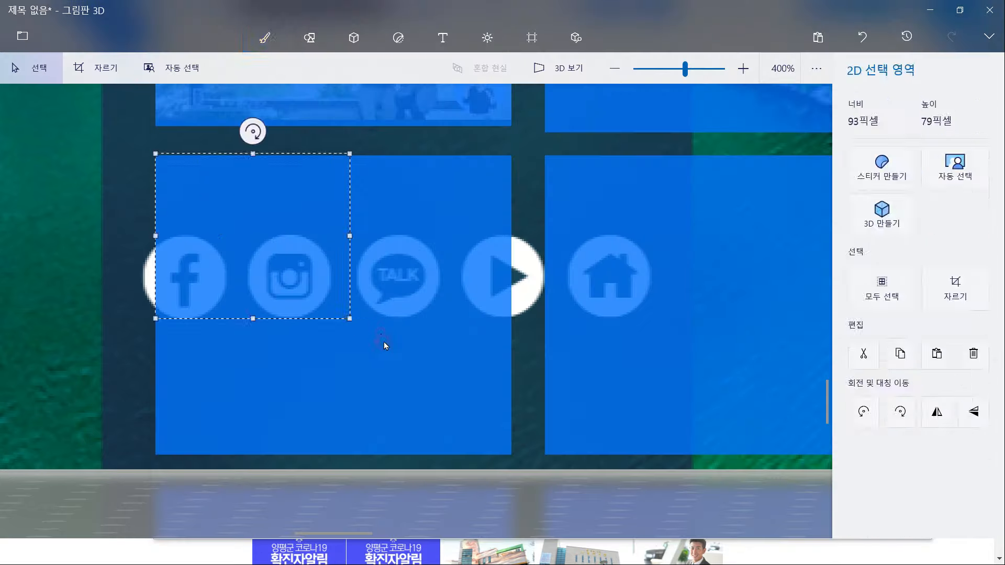
pyautogui.click(153, 159)
pyautogui.moveTo(156, 159); pyautogui.dragTo(513, 454)
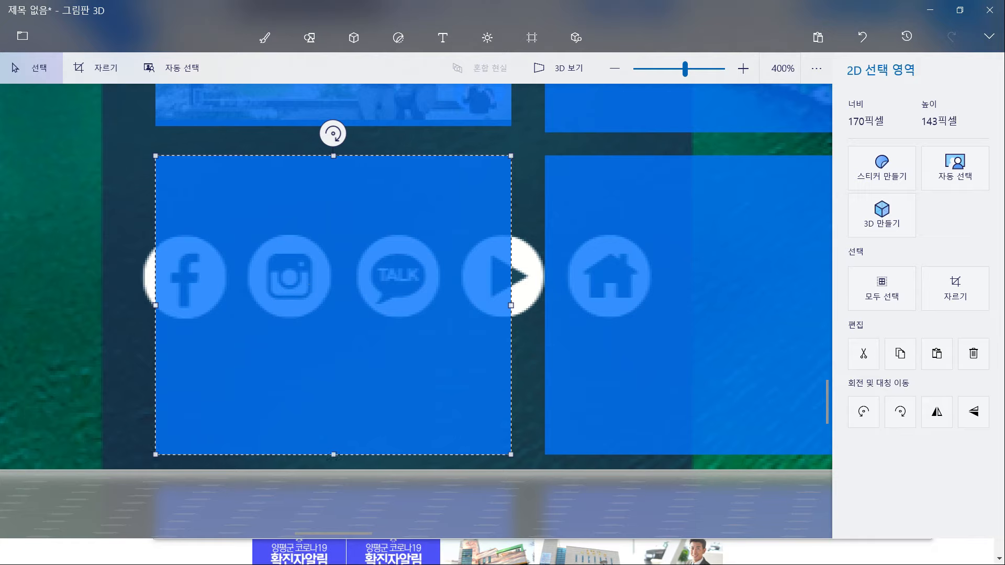
pyautogui.hotkey('alt', 'Tab')
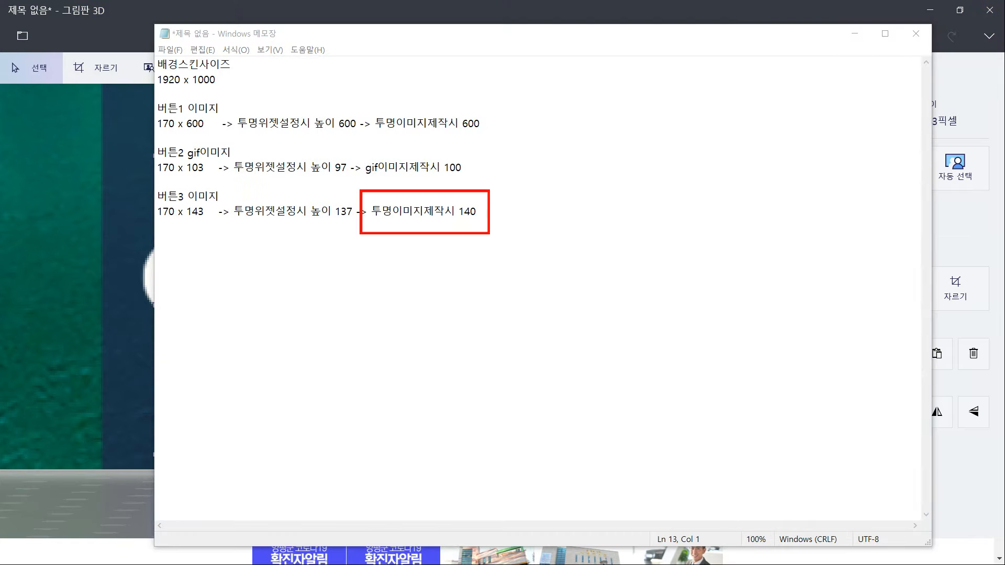
pyautogui.moveTo(80, 95)
pyautogui.mouseDown()
pyautogui.moveTo(735, 479)
pyautogui.moveTo(776, 488)
pyautogui.mouseUp()
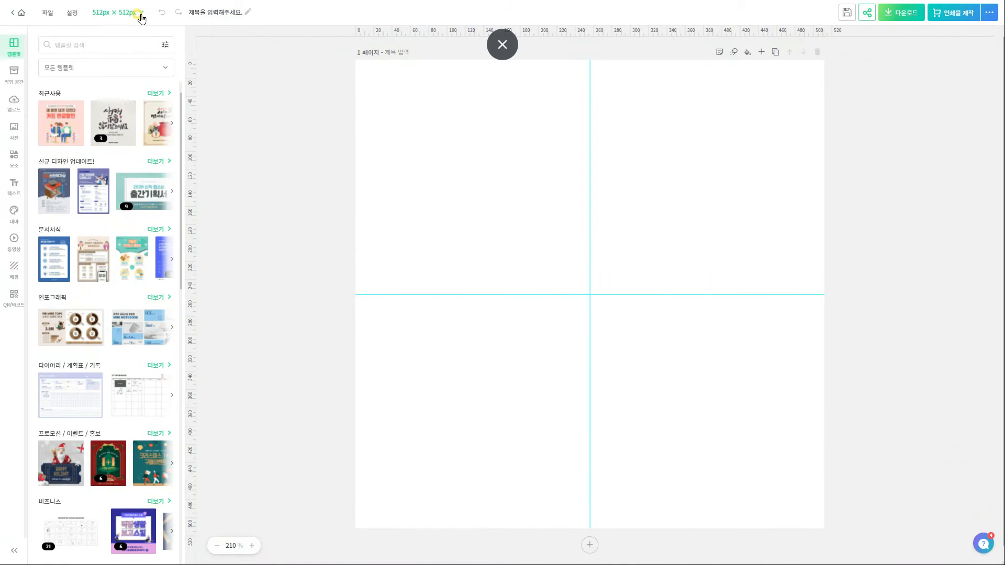
# Resize the canvas to a custom 2000×1000
pyautogui.click(140, 17)
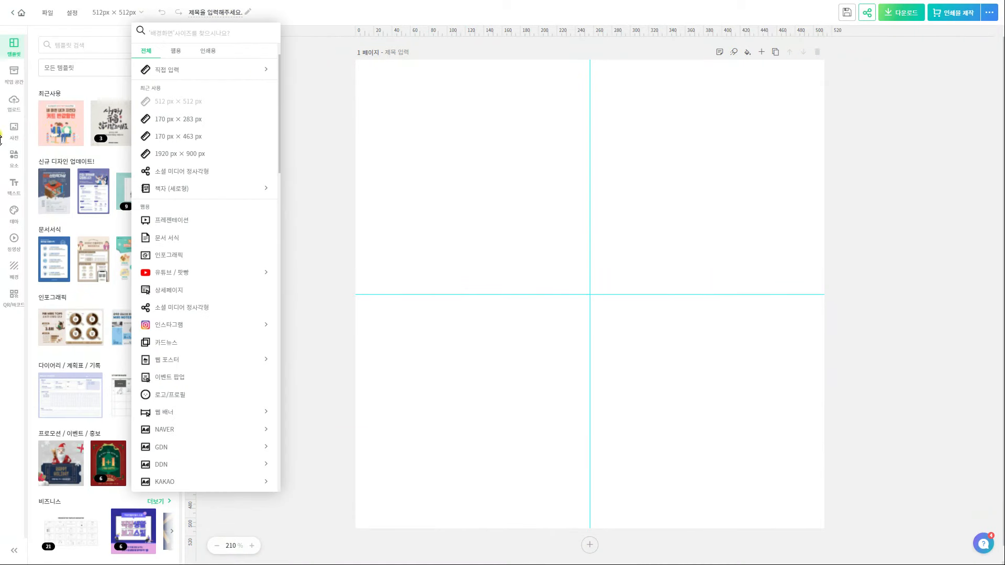
pyautogui.click(171, 69)
pyautogui.write('2000')
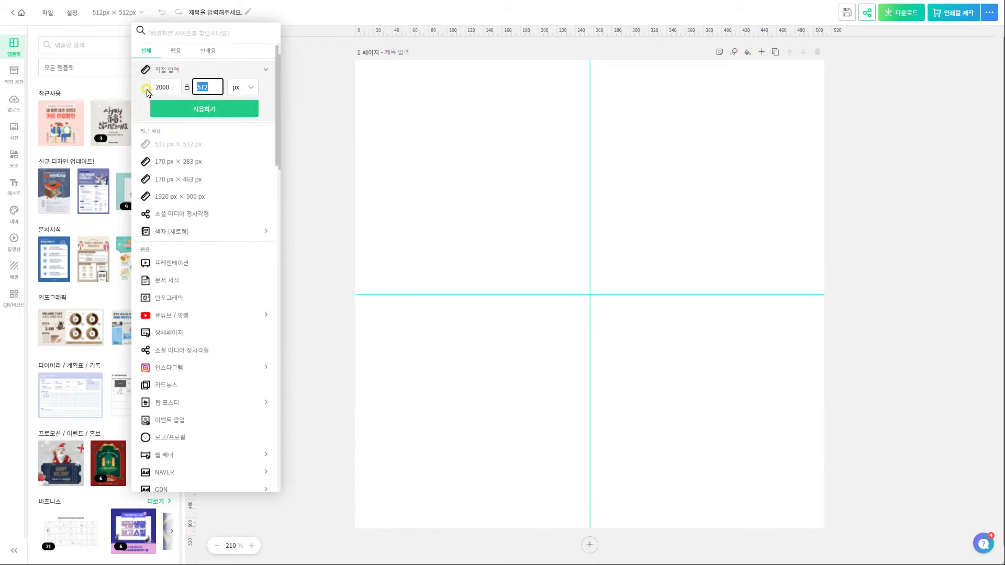
pyautogui.write('1000')
pyautogui.click(220, 114)
# Paste the screenshot to fill the canvas at 63% opacity as background, and add 여기어때 잘난체 text
pyautogui.click(500, 229)
pyautogui.hotkey('ctrl', 'v')
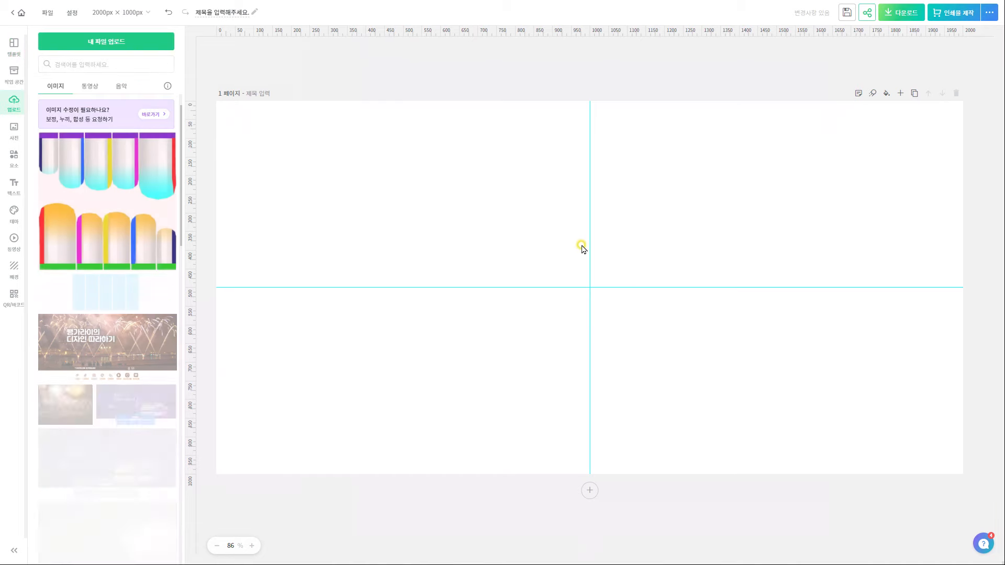
pyautogui.moveTo(700, 230); pyautogui.dragTo(936, 78)
pyautogui.moveTo(483, 345); pyautogui.dragTo(245, 485)
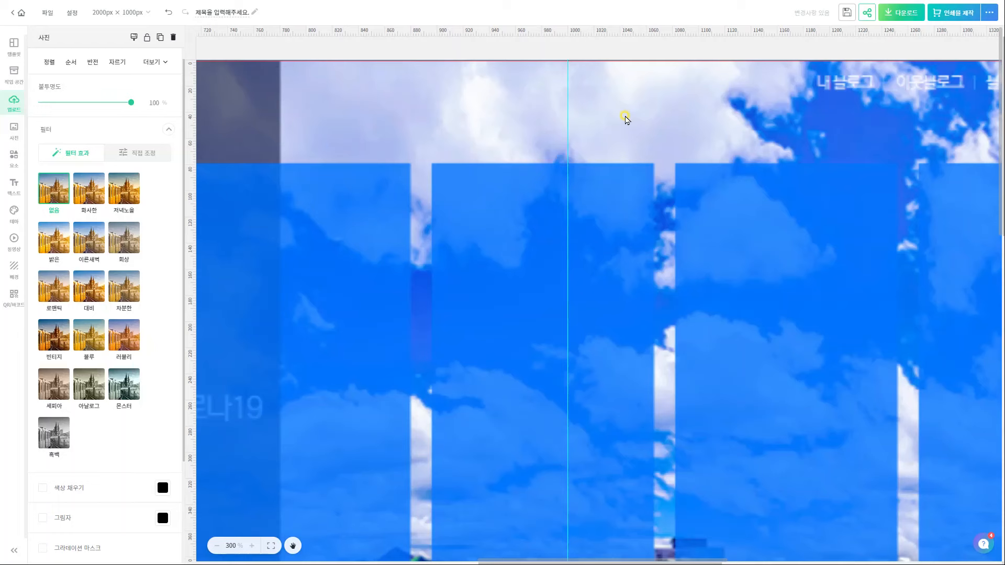
pyautogui.press('Right')
pyautogui.press('Right')
pyautogui.press('Right')
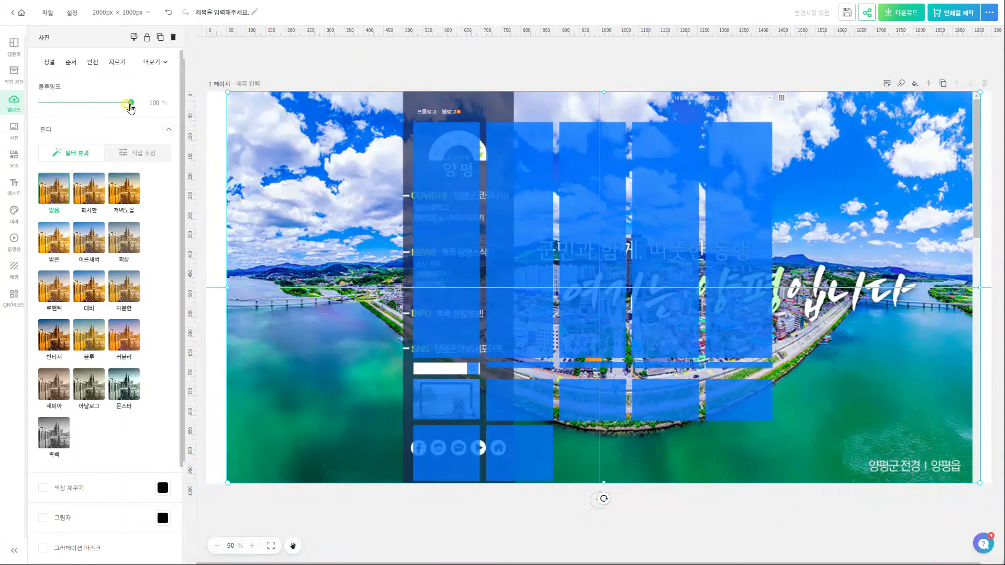
pyautogui.moveTo(131, 104); pyautogui.dragTo(98, 103)
pyautogui.rightClick(914, 413)
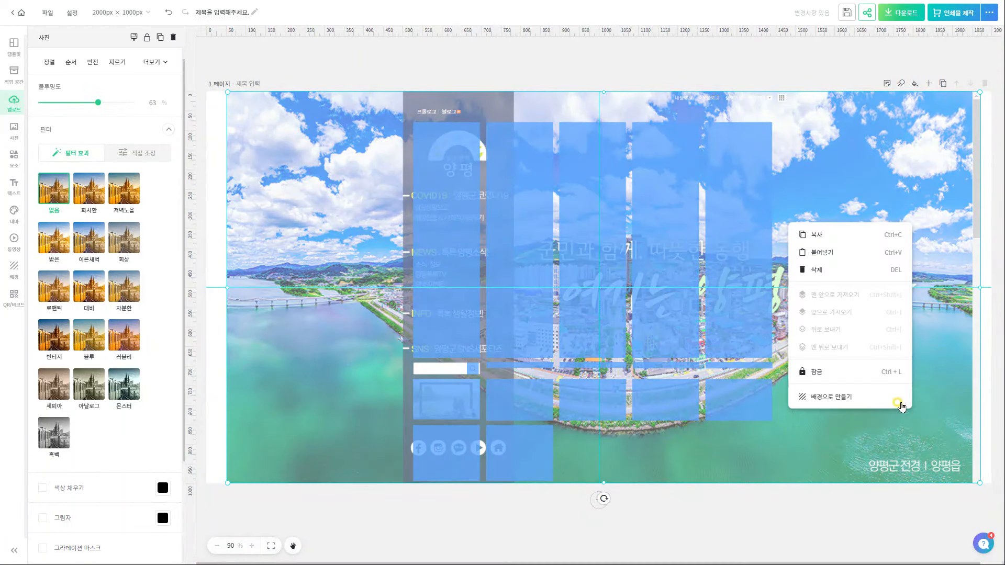
pyautogui.click(869, 375)
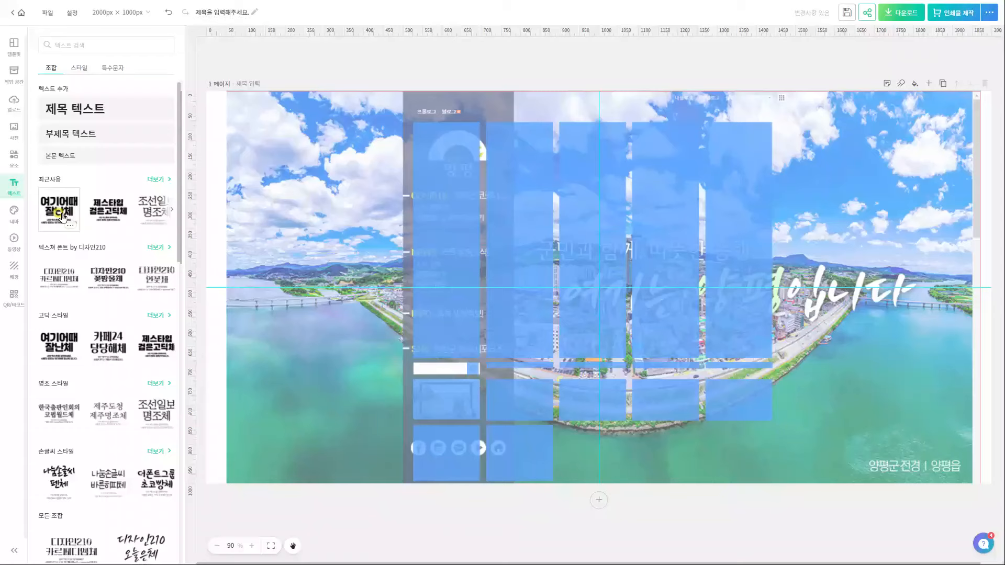
pyautogui.click(61, 197)
# Turn the text template into a 디자인1–디자인5 menu stacked in the left blue column
pyautogui.click(673, 403)
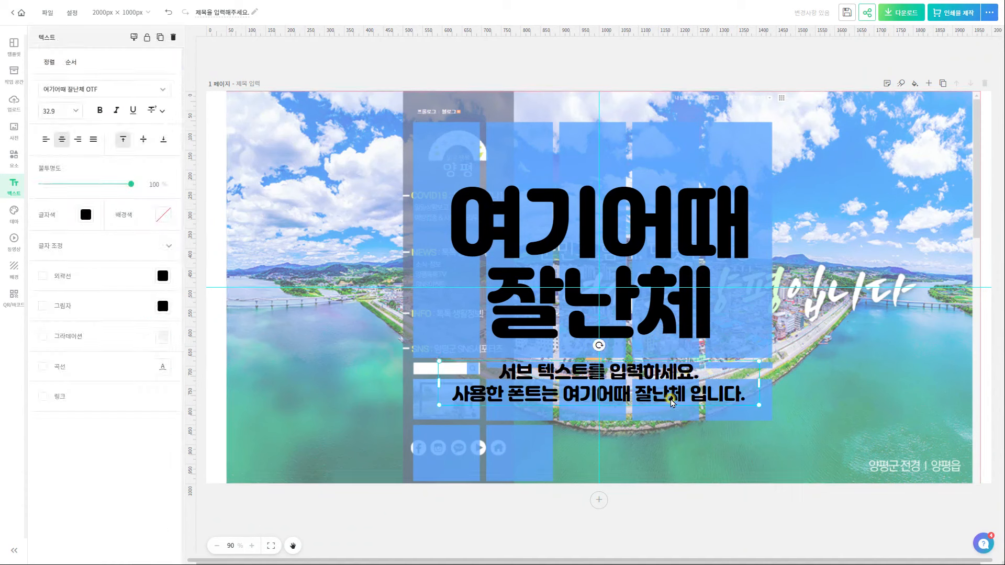
pyautogui.press('Delete')
pyautogui.click(675, 315)
pyautogui.moveTo(767, 357); pyautogui.dragTo(496, 207)
pyautogui.moveTo(471, 198); pyautogui.dragTo(466, 203)
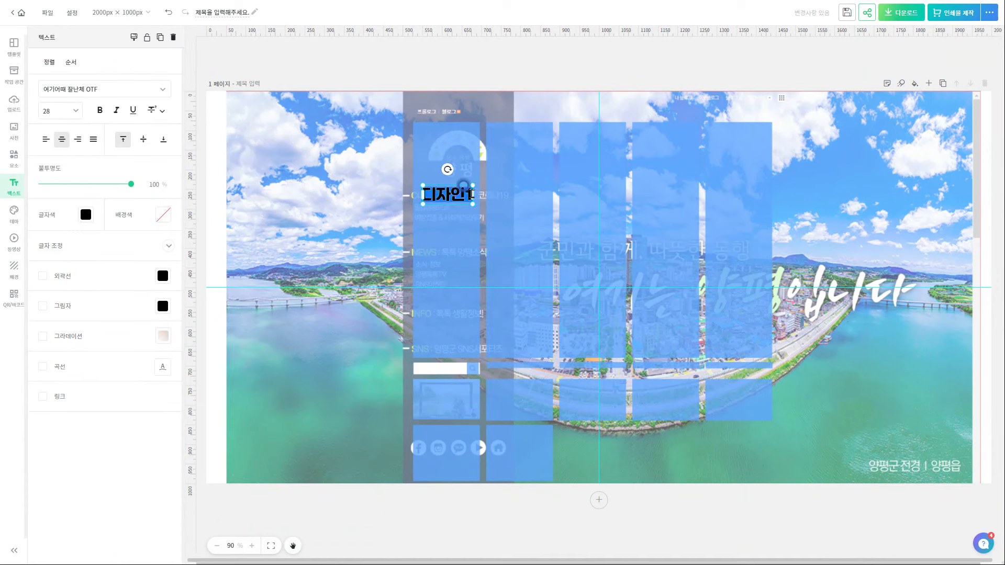
pyautogui.click(518, 310)
pyautogui.click(458, 225)
pyautogui.moveTo(472, 217); pyautogui.dragTo(414, 217)
pyautogui.doubleClick(470, 229)
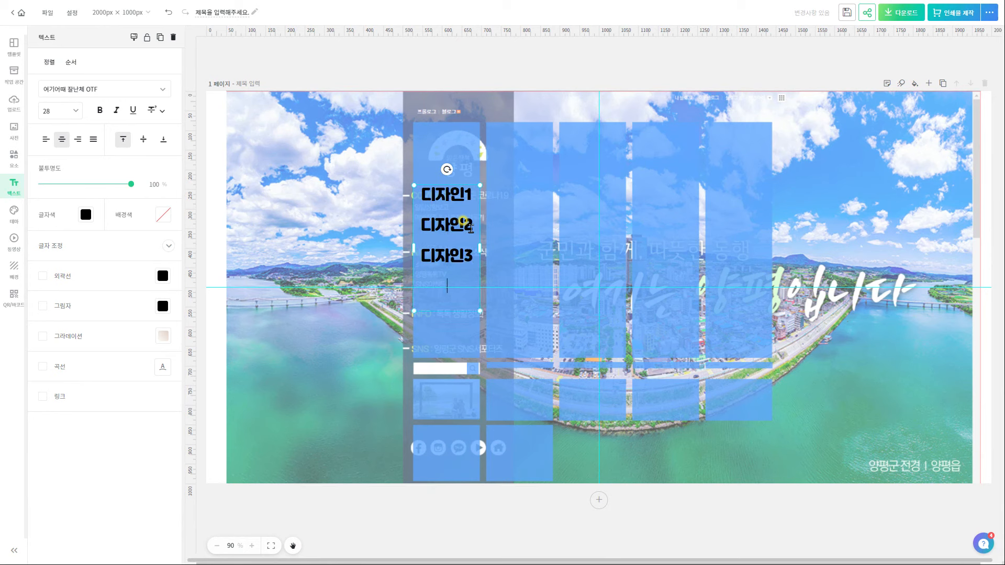
pyautogui.click(506, 388)
pyautogui.click(463, 318)
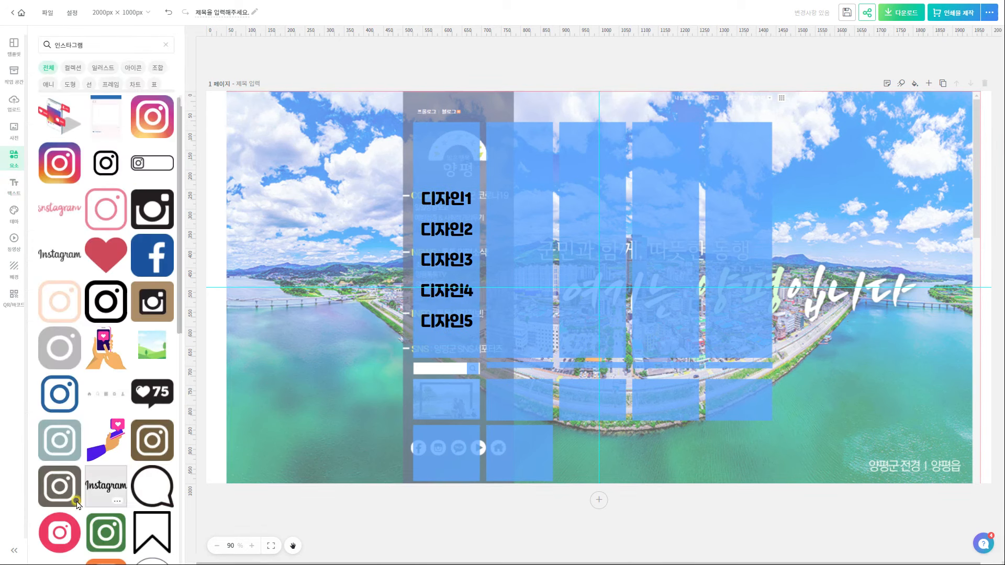
# Add a red Instagram icon at 61×61 px at the start of the social row
pyautogui.click(60, 524)
pyautogui.moveTo(717, 170); pyautogui.dragTo(534, 353)
pyautogui.moveTo(518, 389); pyautogui.dragTo(443, 450)
pyautogui.moveTo(458, 424); pyautogui.dragTo(437, 460)
# Search elements for 카카오톡 and place a shrunken TALK icon in the social row
pyautogui.click(468, 502)
pyautogui.doubleClick(94, 45)
pyautogui.write('카카오톡')
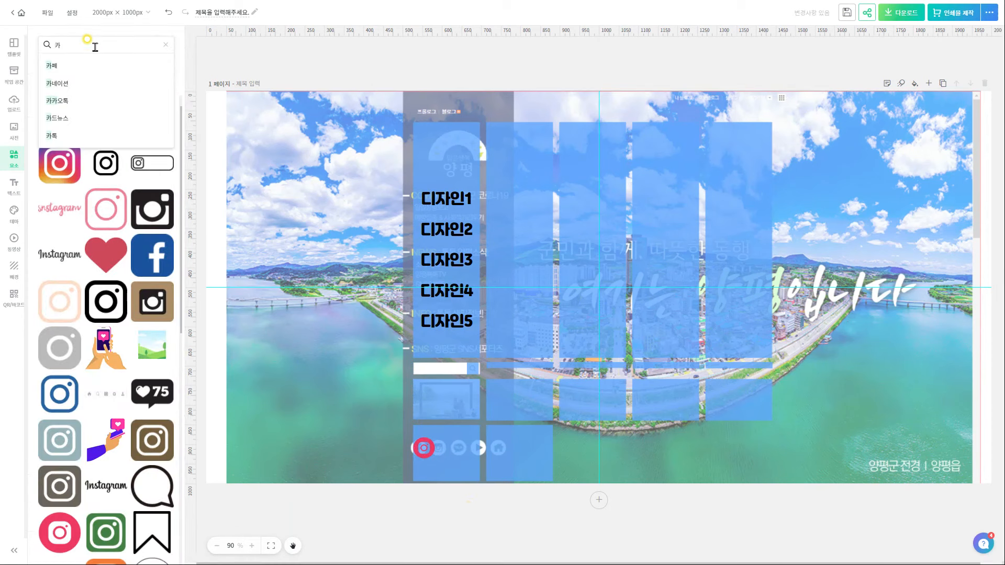
pyautogui.press('Return')
pyautogui.scroll(-5, 95, 335)
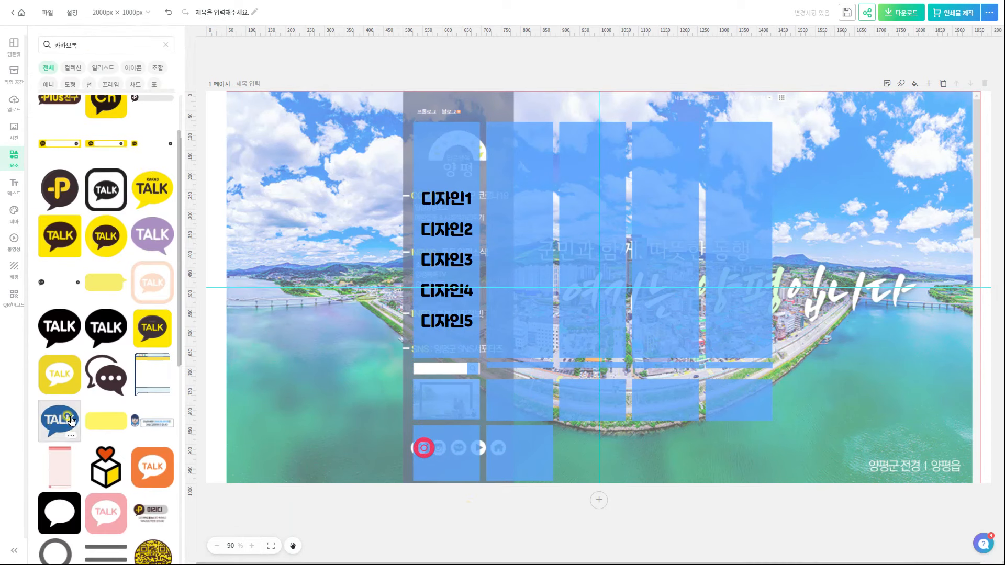
pyautogui.click(159, 460)
pyautogui.moveTo(717, 170); pyautogui.dragTo(459, 443)
# Search elements for 마플샵 and add a resized circled hash icon to the row
pyautogui.click(497, 457)
pyautogui.doubleClick(118, 44)
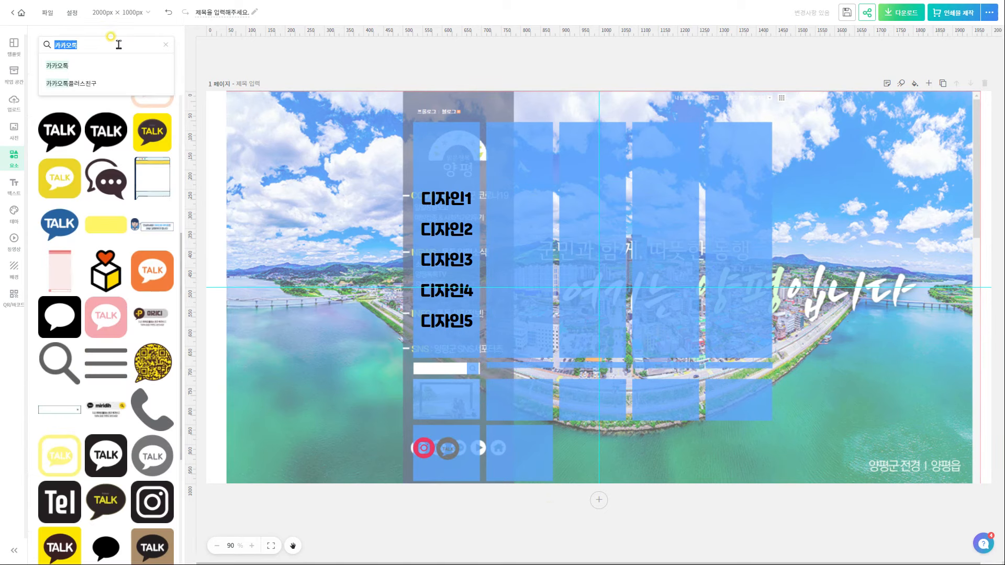
pyautogui.write('마플샵')
pyautogui.press('Return')
pyautogui.click(153, 244)
pyautogui.moveTo(718, 169); pyautogui.dragTo(498, 396)
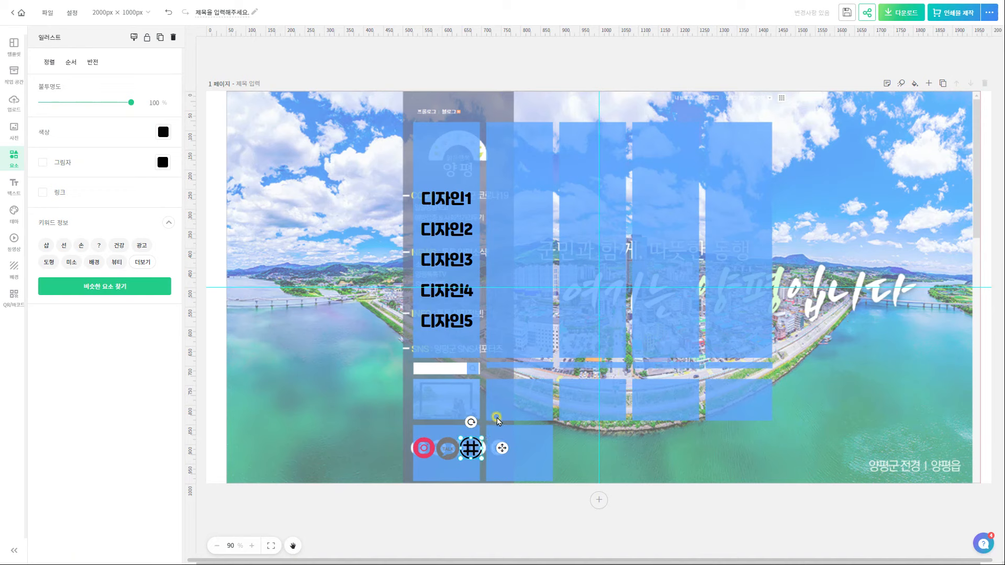
# Place the mustache-man icon above the menu and shift the 디자인1–5 text down slightly
pyautogui.click(449, 451)
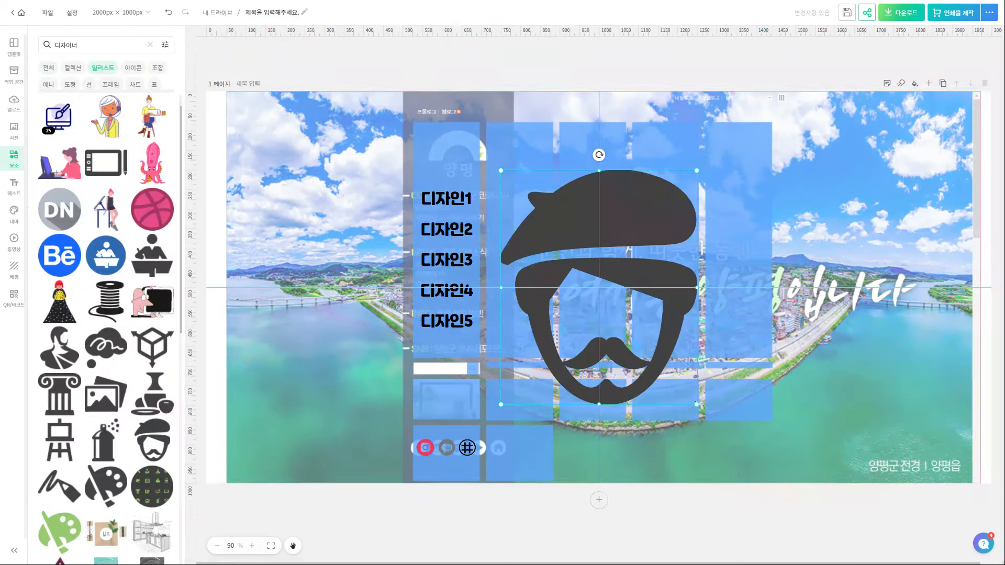
pyautogui.moveTo(718, 399); pyautogui.dragTo(445, 156)
pyautogui.click(645, 521)
pyautogui.moveTo(450, 290); pyautogui.dragTo(452, 305)
pyautogui.click(666, 509)
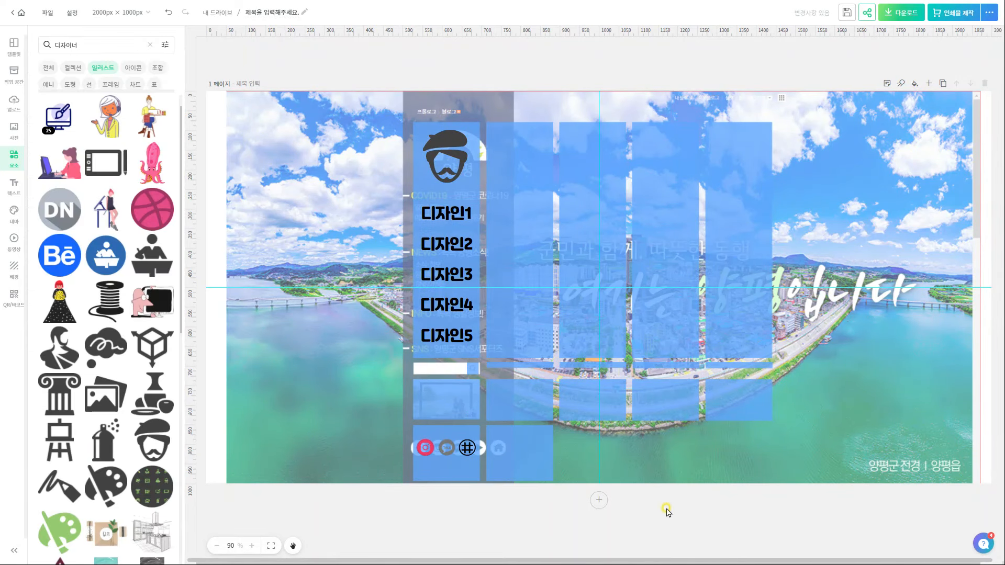
# Add a grey rectangle stretched full height over the sidebar and layer it behind the menu and icons
pyautogui.click(150, 45)
pyautogui.click(70, 85)
pyautogui.click(57, 138)
pyautogui.moveTo(672, 269); pyautogui.dragTo(501, 217)
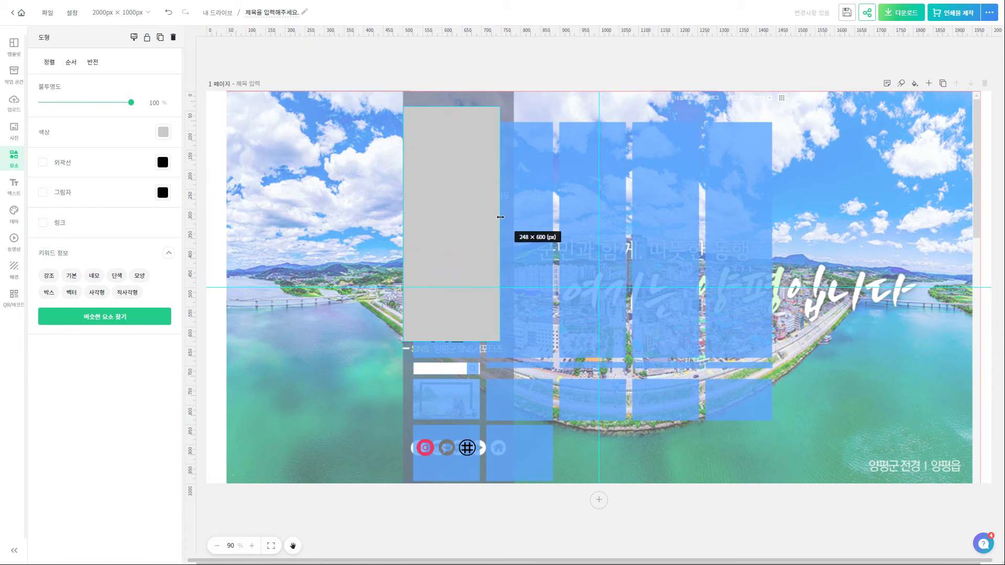
pyautogui.moveTo(448, 342); pyautogui.dragTo(455, 478)
pyautogui.moveTo(449, 107); pyautogui.dragTo(448, 91)
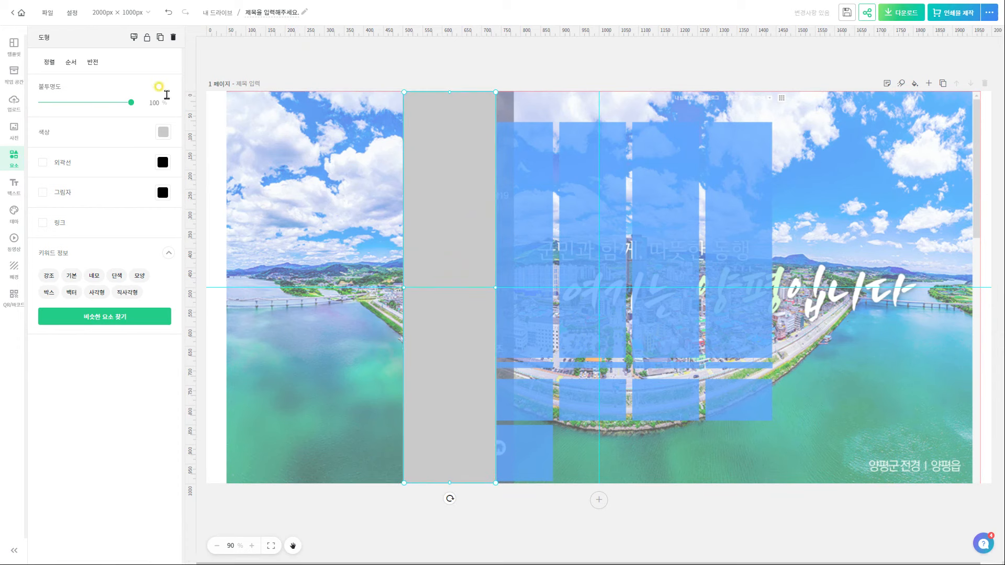
pyautogui.click(71, 63)
pyautogui.click(76, 141)
pyautogui.moveTo(919, 60); pyautogui.dragTo(919, 176)
pyautogui.click(993, 37)
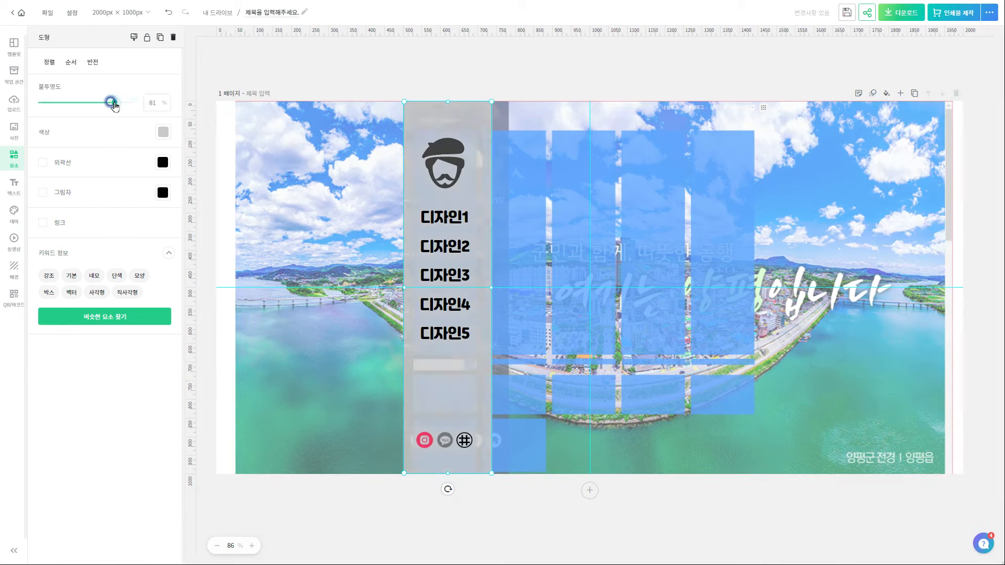
pyautogui.click(459, 77)
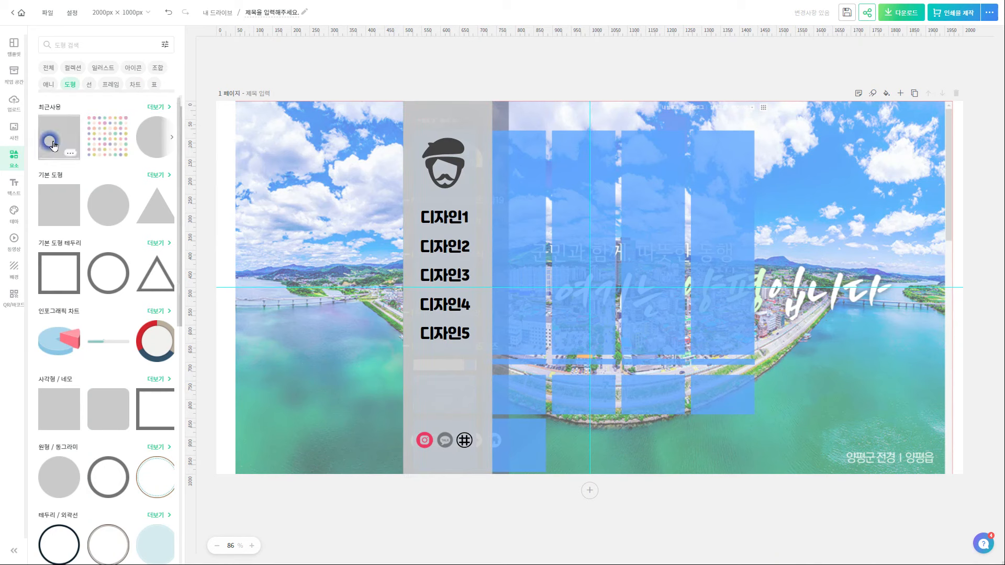
# Add a 쿠키런체 title preset, drop its subtitle, and retype it left-aligned as 뺑가라이의 디자인 따라하기
pyautogui.click(14, 187)
pyautogui.click(46, 115)
pyautogui.click(165, 45)
pyautogui.moveTo(656, 288); pyautogui.dragTo(761, 276)
pyautogui.click(141, 398)
pyautogui.click(749, 362)
pyautogui.press('Delete')
pyautogui.moveTo(879, 163); pyautogui.dragTo(750, 224)
pyautogui.doubleClick(649, 282)
pyautogui.click(46, 140)
pyautogui.write('뺑가라이의 디자인 따라하기')
pyautogui.click(710, 342)
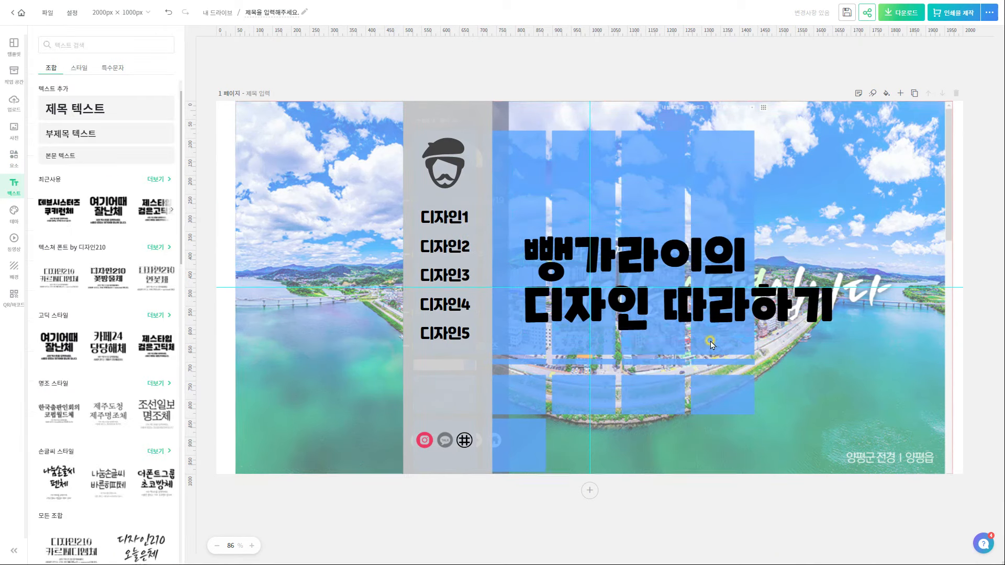
# Search stock photos for 디자이너, trying and then deleting a dark tech photo
pyautogui.click(14, 128)
pyautogui.click(77, 45)
pyautogui.write('디자이너')
pyautogui.press('Return')
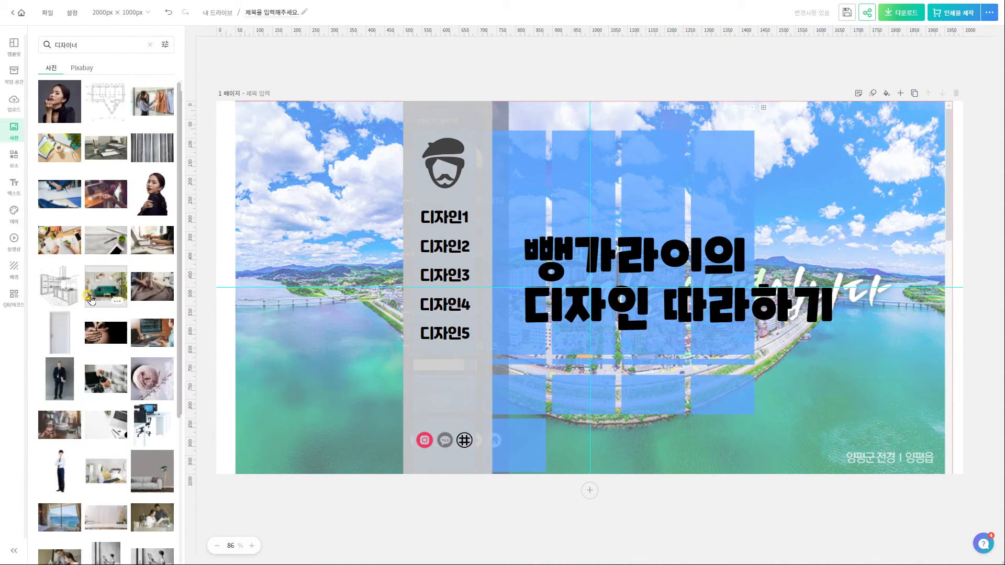
pyautogui.scroll(-3, 127, 377)
pyautogui.scroll(-7, 128, 377)
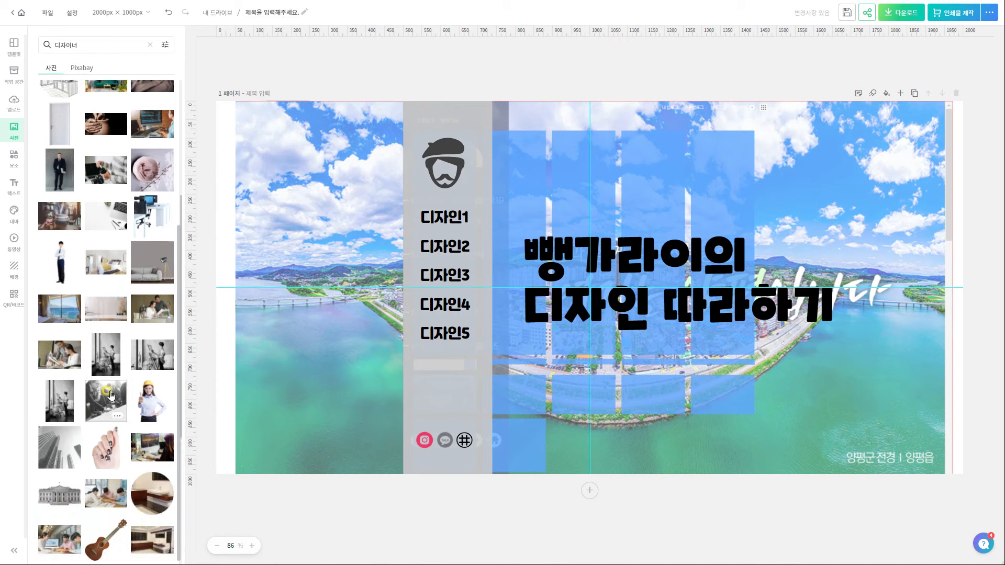
pyautogui.click(60, 401)
pyautogui.press('Delete')
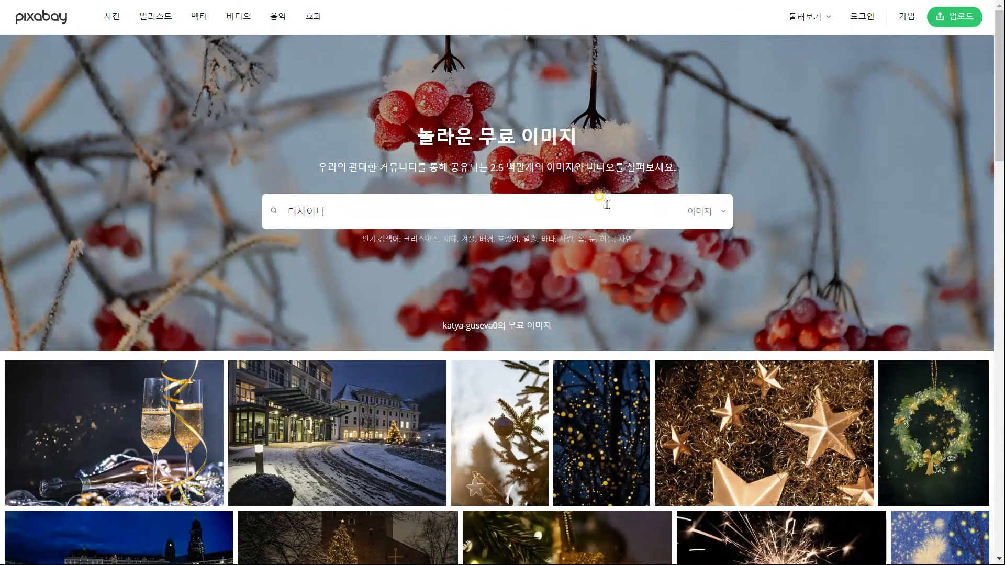
# Search Pixabay for 디자이너 and download the black-and-white white-office photo in a chosen size
pyautogui.press('Return')
pyautogui.scroll(-1, 608, 206)
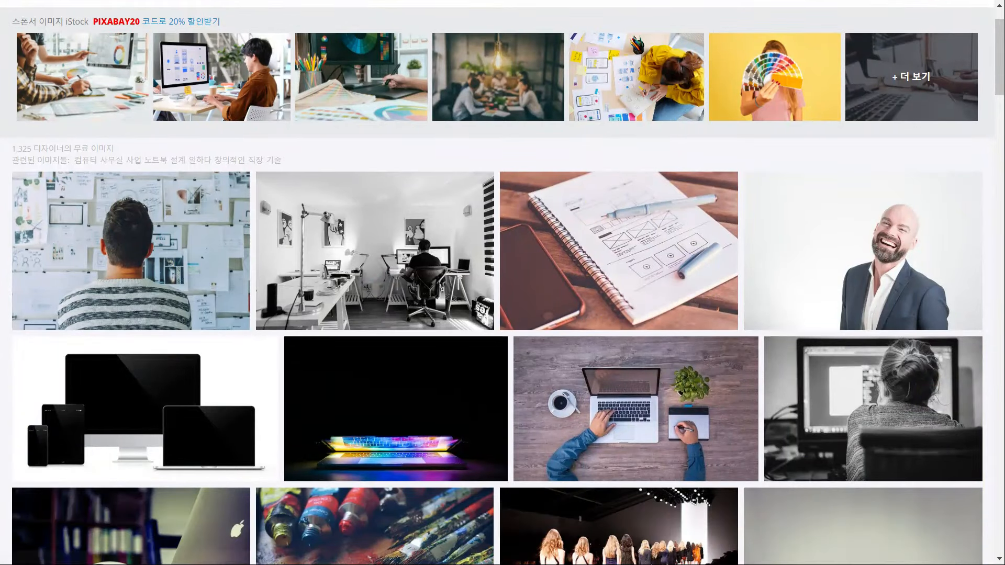
pyautogui.scroll(-7, 804, 205)
pyautogui.scroll(8, 63, 274)
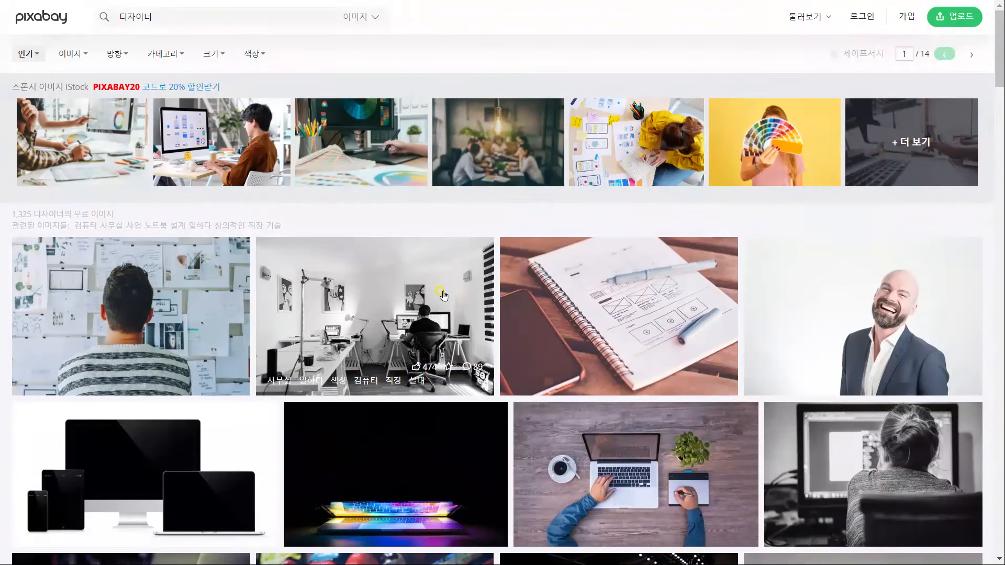
pyautogui.click(372, 331)
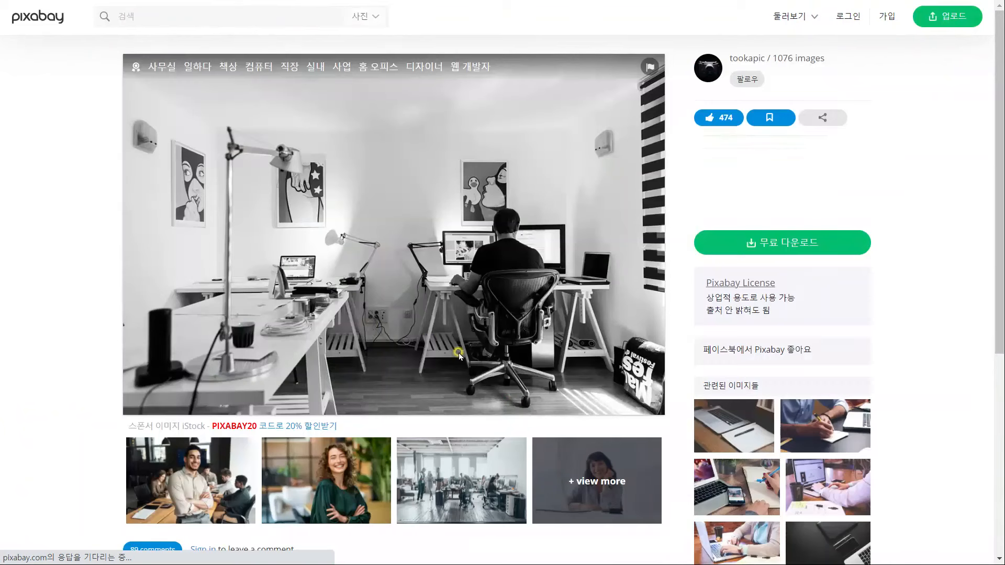
pyautogui.click(775, 239)
pyautogui.click(740, 352)
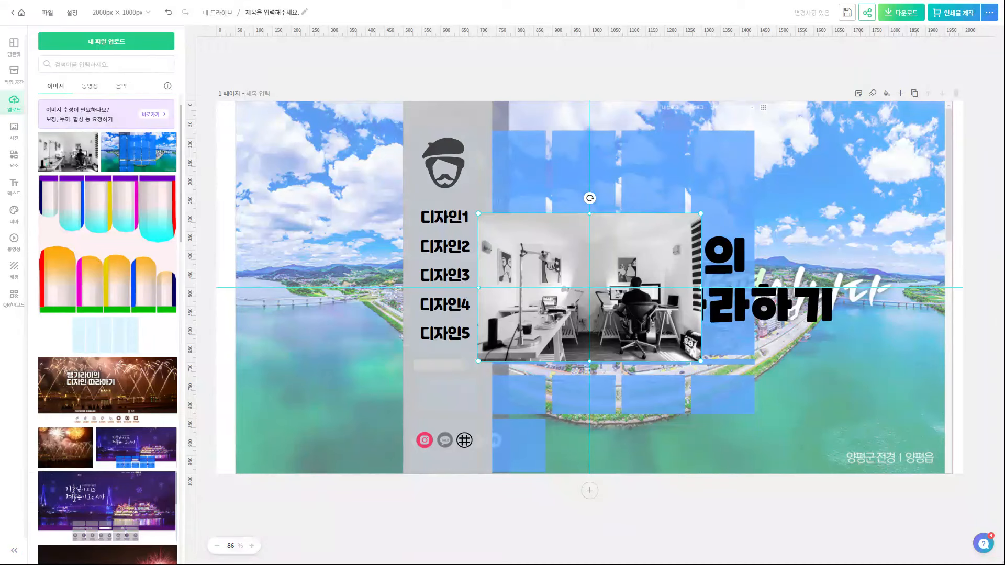
# Stretch the office photo to fill the page, nudge it up, and send it behind everything
pyautogui.click(579, 292)
pyautogui.moveTo(674, 213); pyautogui.dragTo(853, 101)
pyautogui.moveTo(478, 371); pyautogui.dragTo(197, 446)
pyautogui.moveTo(869, 102); pyautogui.dragTo(983, 77)
pyautogui.hotkey('shift', 'Up')
pyautogui.hotkey('shift', 'Up')
pyautogui.hotkey('shift', 'Up')
pyautogui.hotkey('shift', 'Up')
pyautogui.hotkey('shift', 'Up')
pyautogui.hotkey('shift', 'Up')
pyautogui.hotkey('shift', 'Up')
pyautogui.hotkey('shift', 'Up')
pyautogui.hotkey('shift', 'Up')
pyautogui.hotkey('shift', 'Up')
pyautogui.hotkey('shift', 'Up')
pyautogui.hotkey('shift', 'Up')
pyautogui.hotkey('shift', 'Up')
pyautogui.hotkey('shift', 'Up')
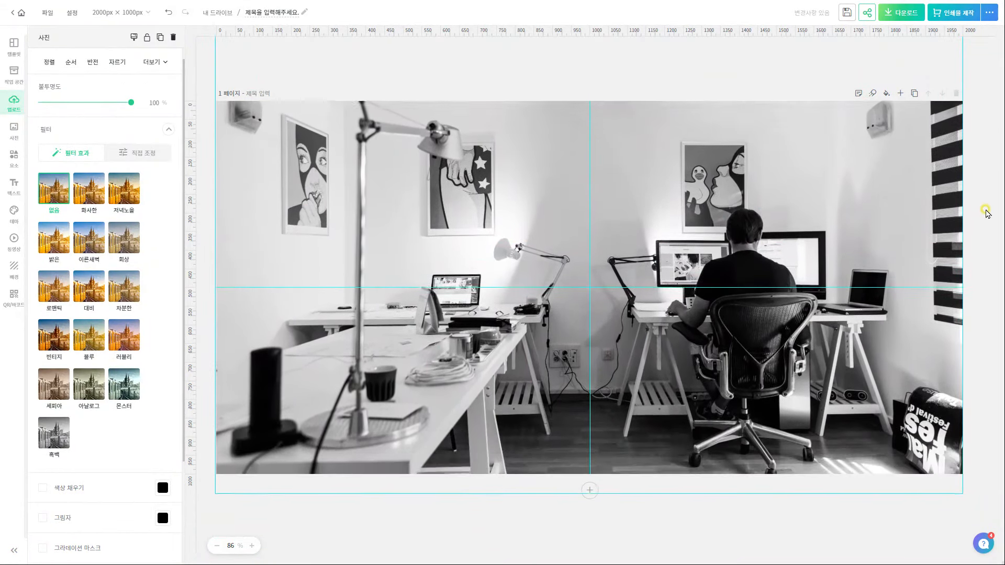
pyautogui.press('Up')
pyautogui.press('Up')
pyautogui.press('Up')
pyautogui.press('Up')
pyautogui.press('Up')
pyautogui.press('Up')
pyautogui.press('Up')
pyautogui.press('Up')
pyautogui.press('Up')
pyautogui.press('Up')
pyautogui.press('Up')
pyautogui.press('Up')
pyautogui.press('Up')
pyautogui.press('Up')
pyautogui.click(987, 212)
pyautogui.moveTo(934, 66); pyautogui.dragTo(939, 228)
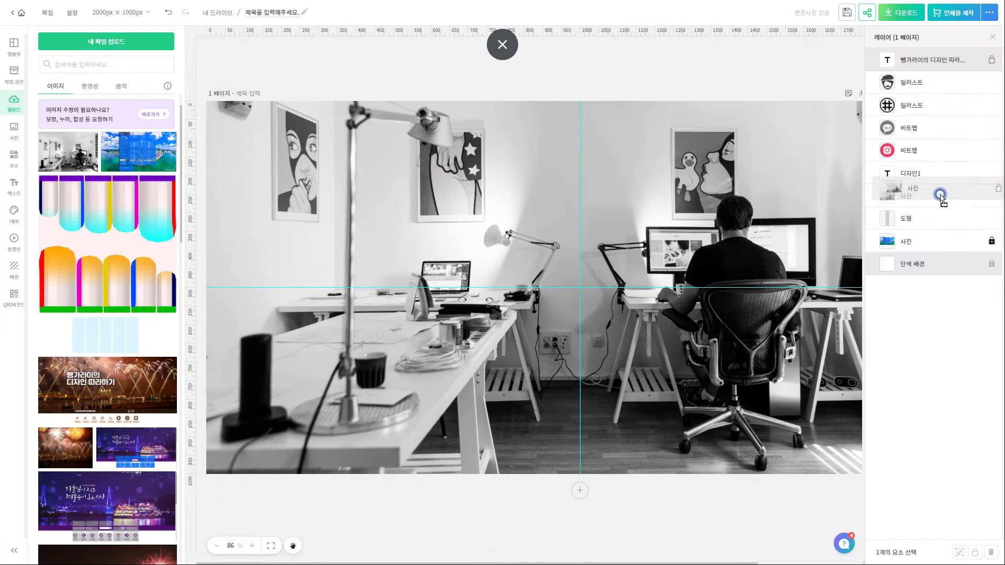
pyautogui.click(993, 37)
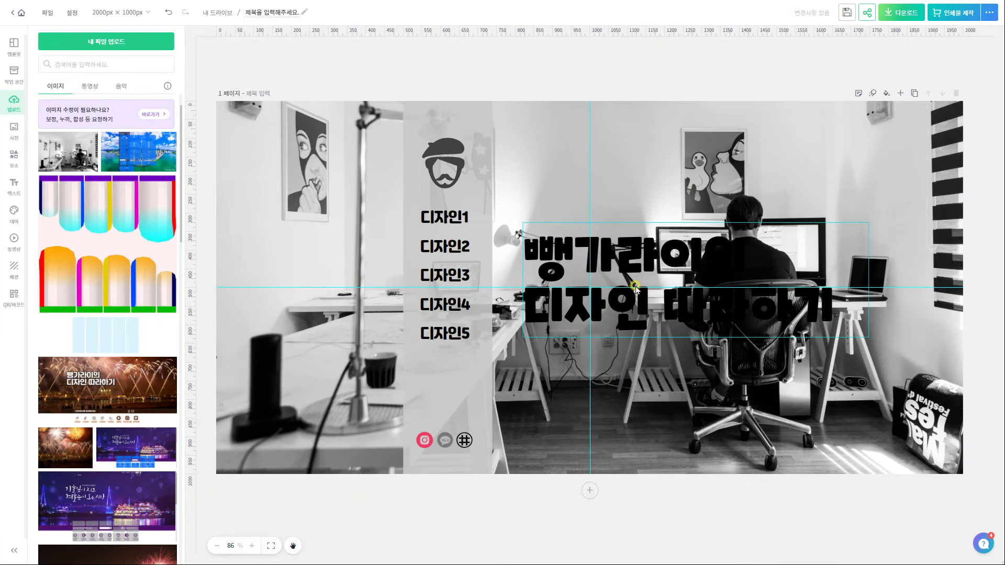
# Recolour the sidebar panel with a mid-grey sampled from the photo and make it more transparent
pyautogui.click(479, 131)
pyautogui.click(163, 131)
pyautogui.click(278, 354)
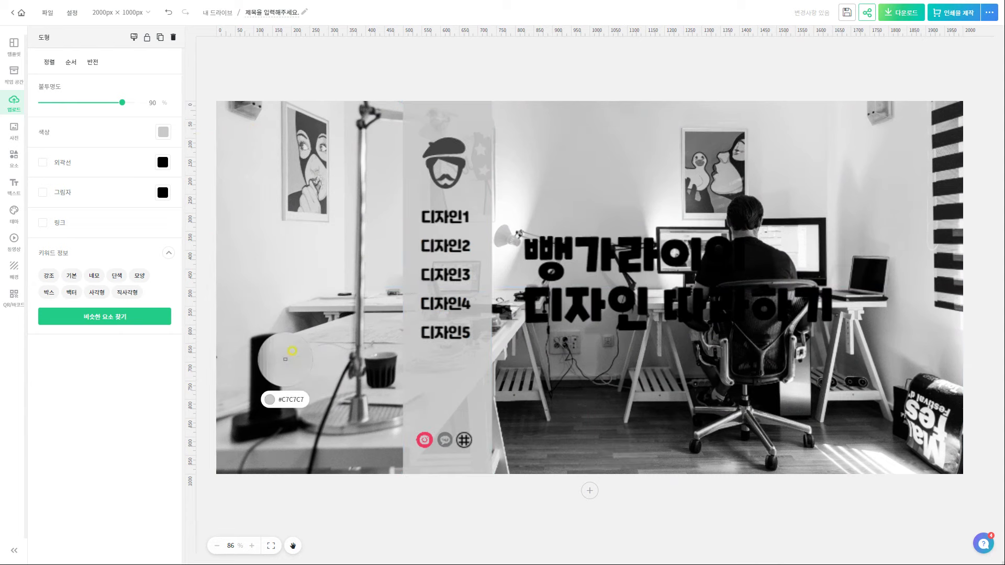
pyautogui.click(389, 350)
pyautogui.moveTo(122, 103); pyautogui.dragTo(104, 103)
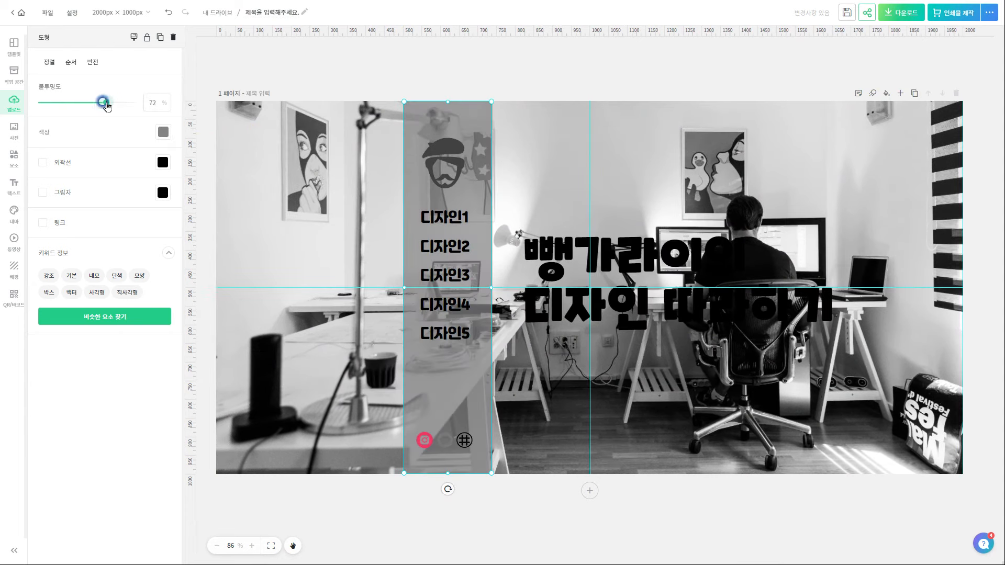
# Make the beret-face illustration and the 디자인1–5 menu text white
pyautogui.click(459, 157)
pyautogui.click(163, 132)
pyautogui.click(190, 171)
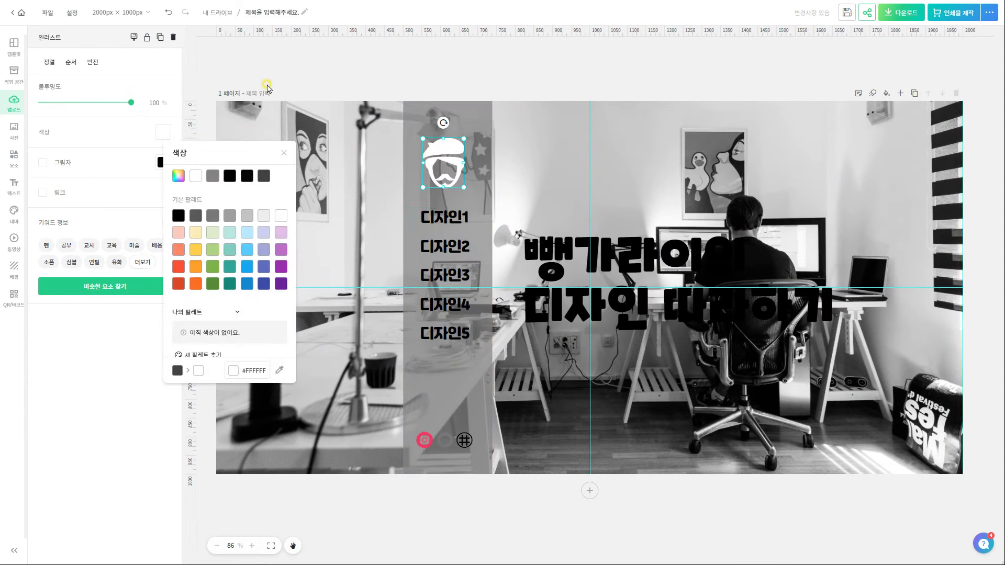
pyautogui.click(443, 220)
pyautogui.click(85, 215)
pyautogui.click(114, 253)
# Turn the Instagram, TALK and hash icons white
pyautogui.click(425, 440)
pyautogui.click(43, 485)
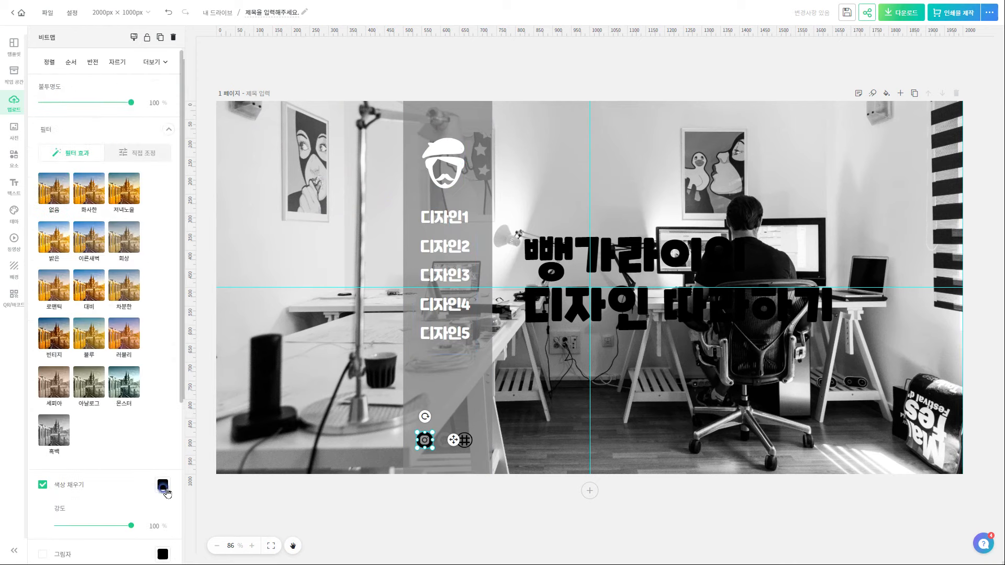
pyautogui.click(163, 485)
pyautogui.click(191, 308)
pyautogui.click(134, 37)
pyautogui.click(445, 441)
pyautogui.click(464, 441)
pyautogui.click(163, 132)
pyautogui.click(190, 170)
pyautogui.click(328, 68)
# Make the title white with a black outline and shadow (direction 325, opacity 100, distance 38, blur 47)
pyautogui.click(591, 257)
pyautogui.click(85, 215)
pyautogui.click(115, 259)
pyautogui.click(43, 305)
pyautogui.click(72, 281)
pyautogui.moveTo(108, 390); pyautogui.dragTo(124, 386)
pyautogui.moveTo(94, 421); pyautogui.dragTo(131, 421)
pyautogui.moveTo(66, 456); pyautogui.dragTo(85, 456)
pyautogui.moveTo(61, 491); pyautogui.dragTo(91, 491)
pyautogui.press('Escape')
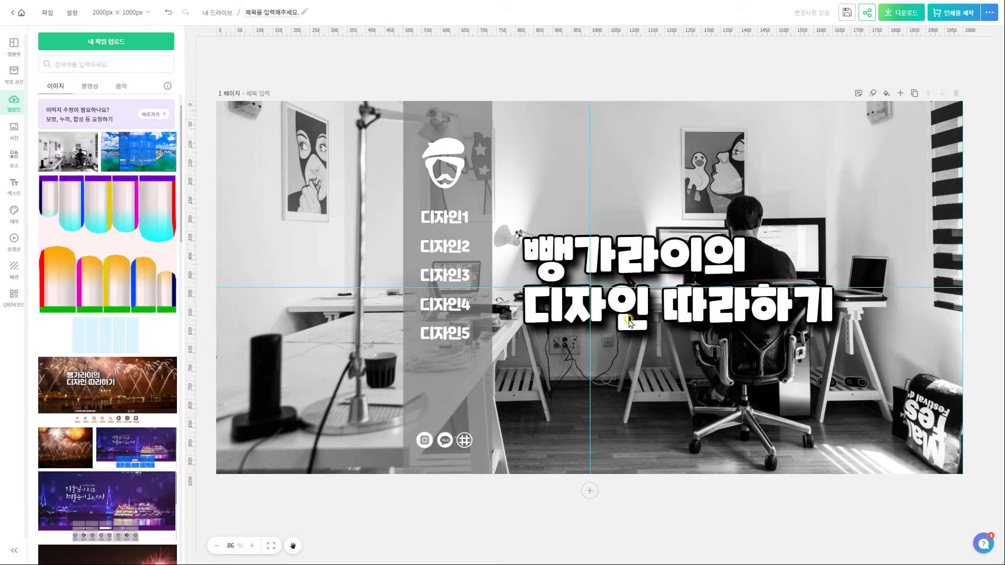
# Give the title a pale pink-to-blue gradient at direction 0, then download in high resolution
pyautogui.click(683, 309)
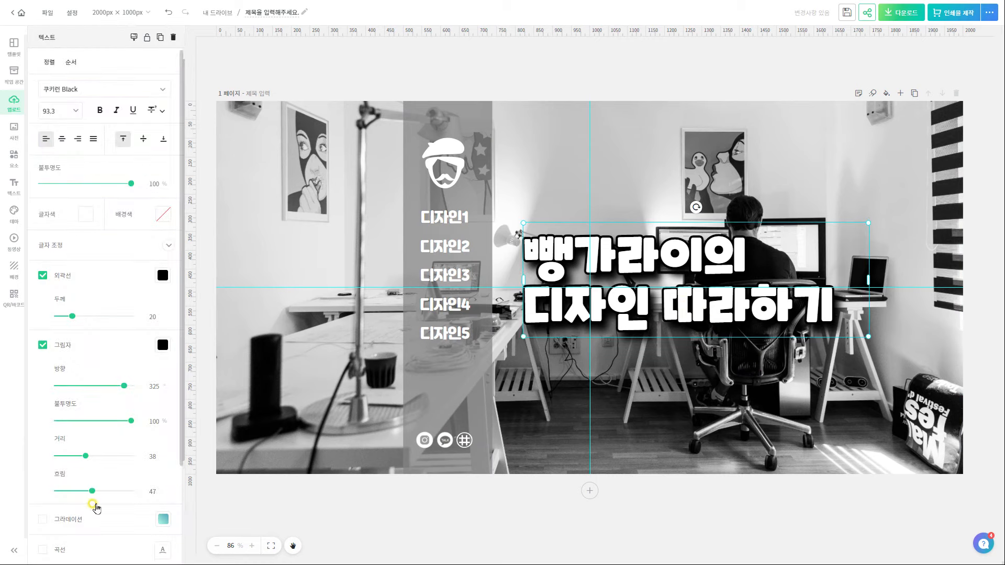
pyautogui.scroll(-2, 163, 519)
pyautogui.click(42, 400)
pyautogui.click(163, 399)
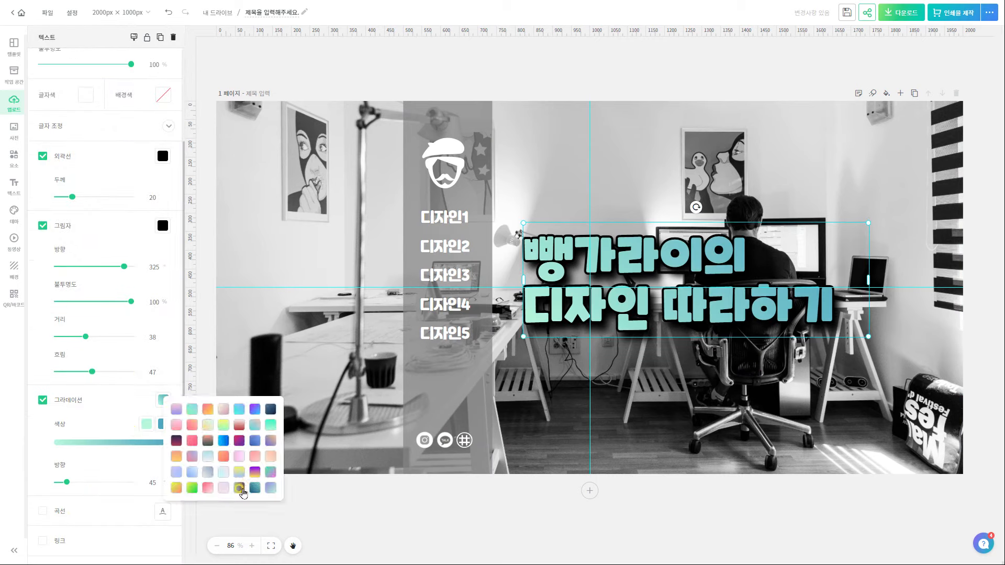
pyautogui.click(238, 488)
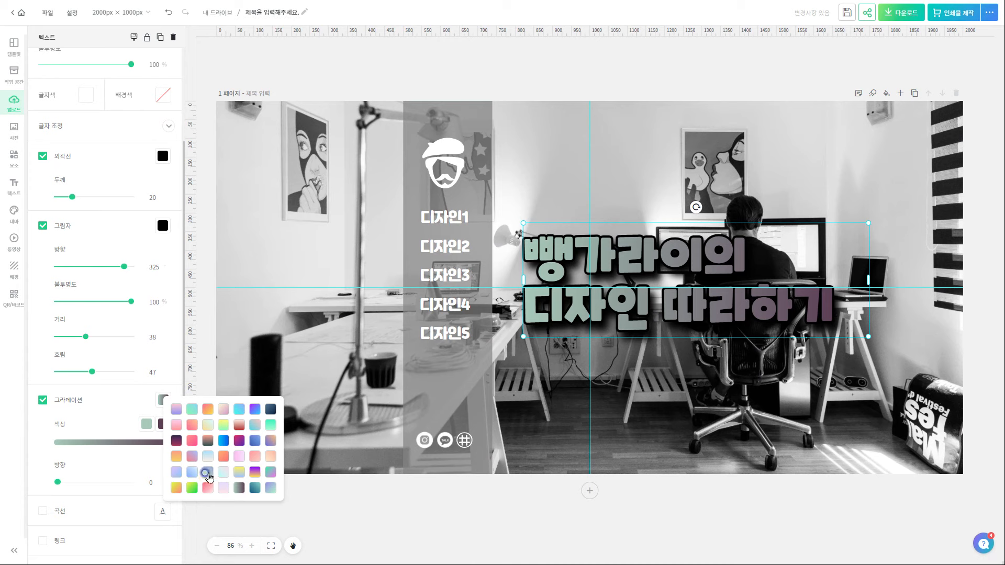
pyautogui.click(207, 457)
pyautogui.click(343, 508)
pyautogui.moveTo(76, 482)
pyautogui.mouseDown()
pyautogui.moveTo(103, 484)
pyautogui.moveTo(58, 485)
pyautogui.mouseUp()
pyautogui.click(901, 12)
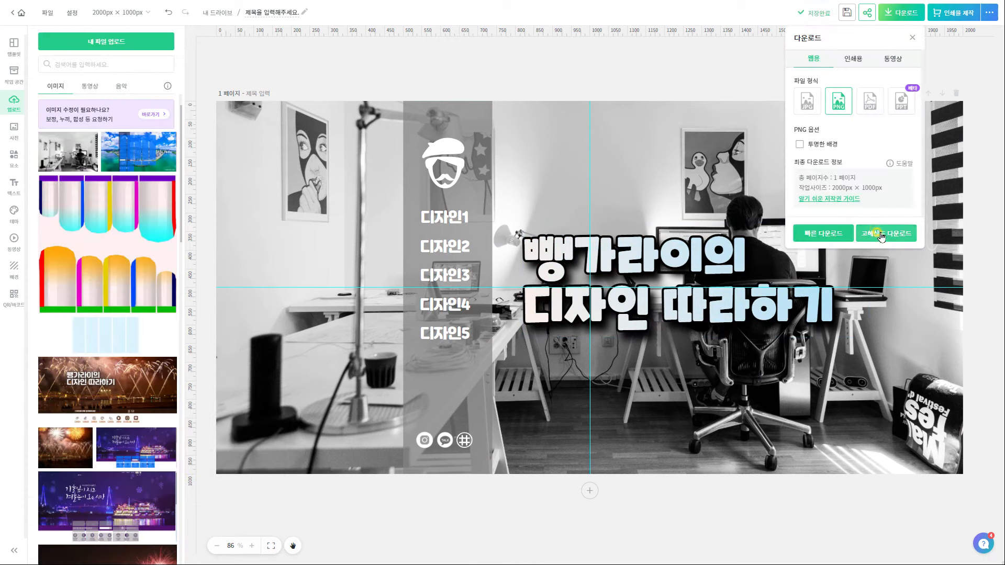
pyautogui.click(881, 236)
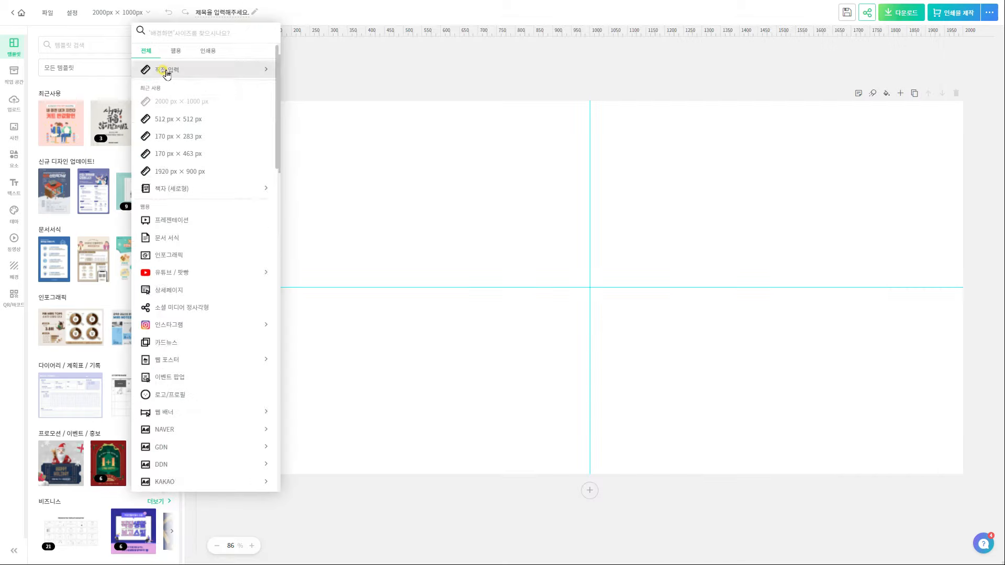
# Resize the canvas to 170×140 and download the blank page as PNG
pyautogui.click(164, 69)
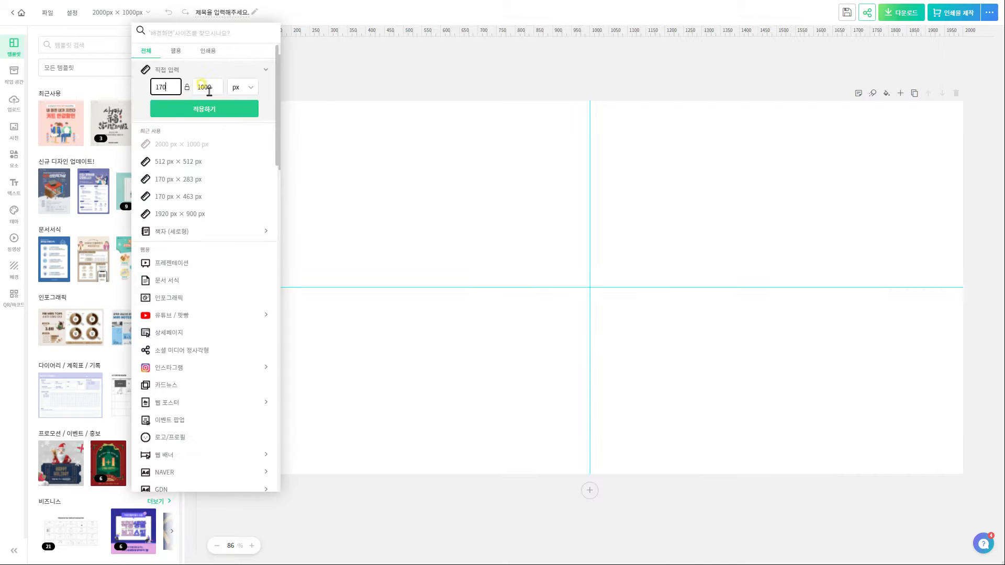
pyautogui.click(202, 107)
pyautogui.click(900, 12)
pyautogui.click(56, 24)
pyautogui.click(118, 12)
pyautogui.doubleClick(197, 85)
pyautogui.write('140')
pyautogui.click(204, 107)
pyautogui.click(896, 15)
pyautogui.click(818, 233)
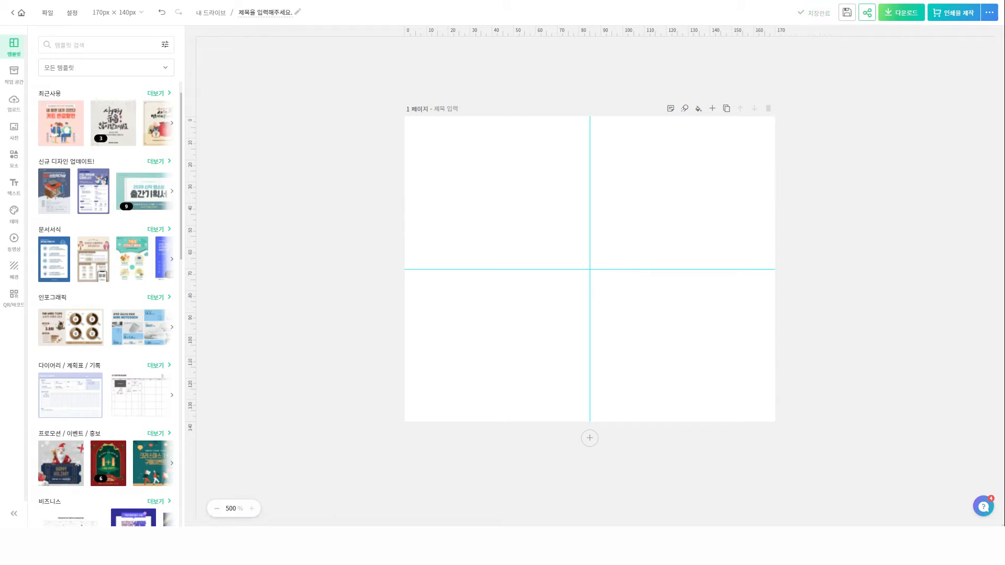
# Resize the canvas to 170×100, stretch the video to fill the page, and trim its start
pyautogui.click(140, 16)
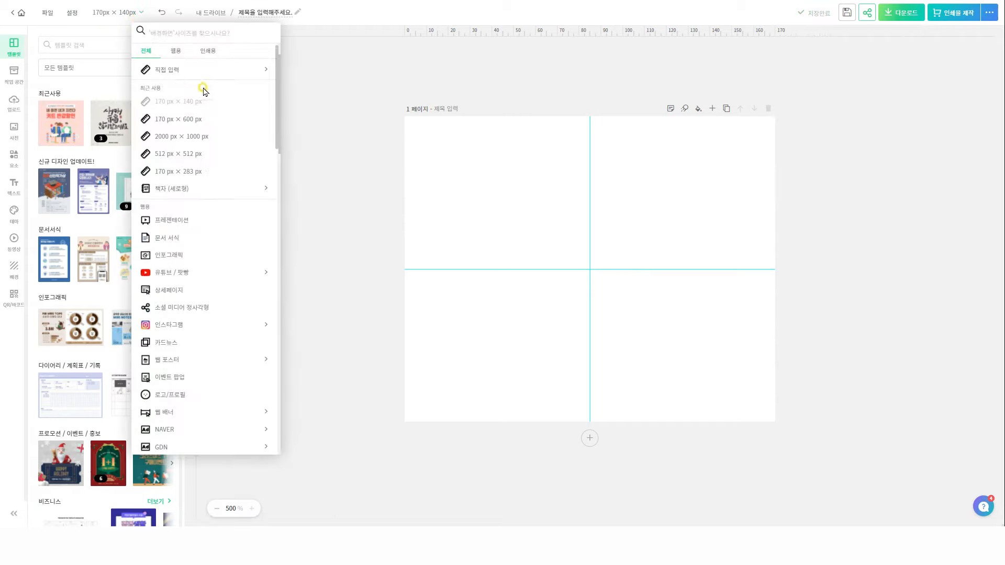
pyautogui.click(194, 71)
pyautogui.doubleClick(215, 87)
pyautogui.write('100')
pyautogui.click(215, 109)
pyautogui.click(584, 277)
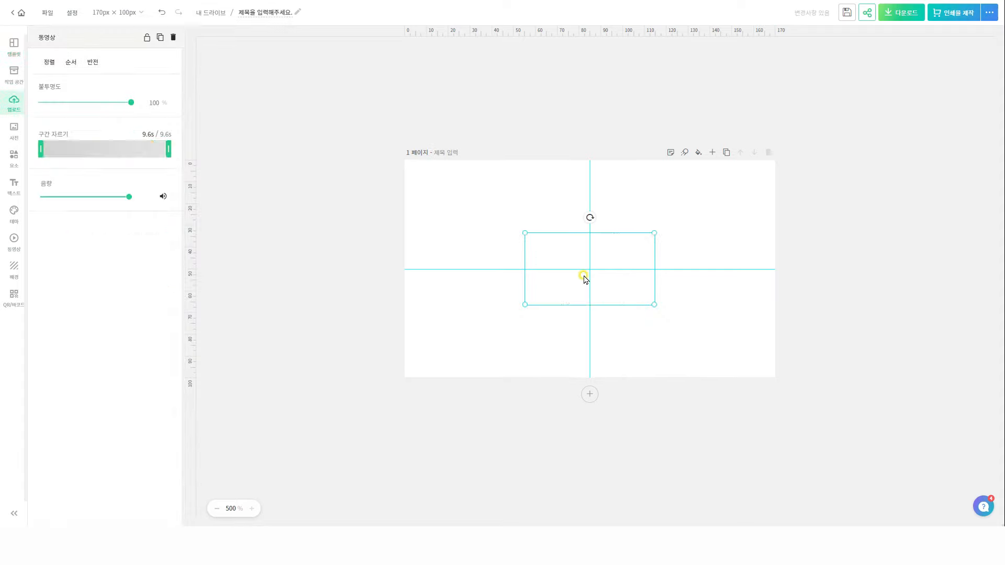
pyautogui.moveTo(655, 233); pyautogui.dragTo(775, 164)
pyautogui.moveTo(525, 307); pyautogui.dragTo(401, 374)
pyautogui.moveTo(770, 174); pyautogui.dragTo(784, 160)
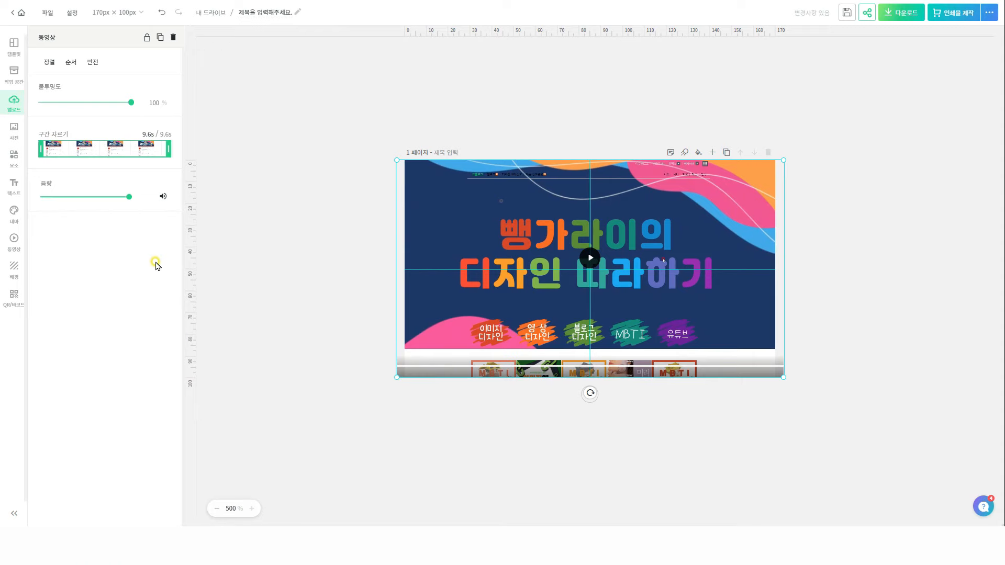
pyautogui.moveTo(40, 149); pyautogui.dragTo(49, 148)
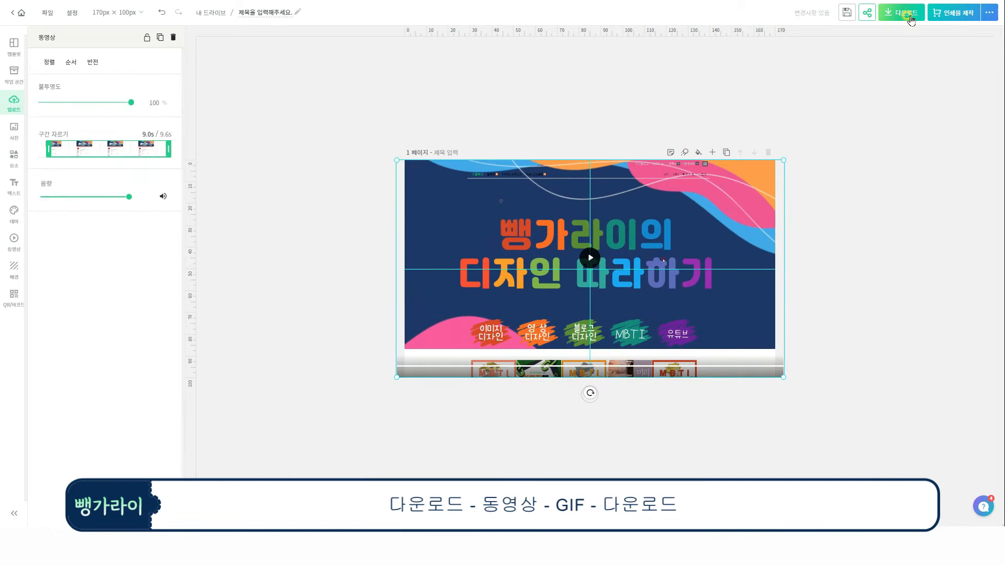
# Download the design as a GIF
pyautogui.click(911, 19)
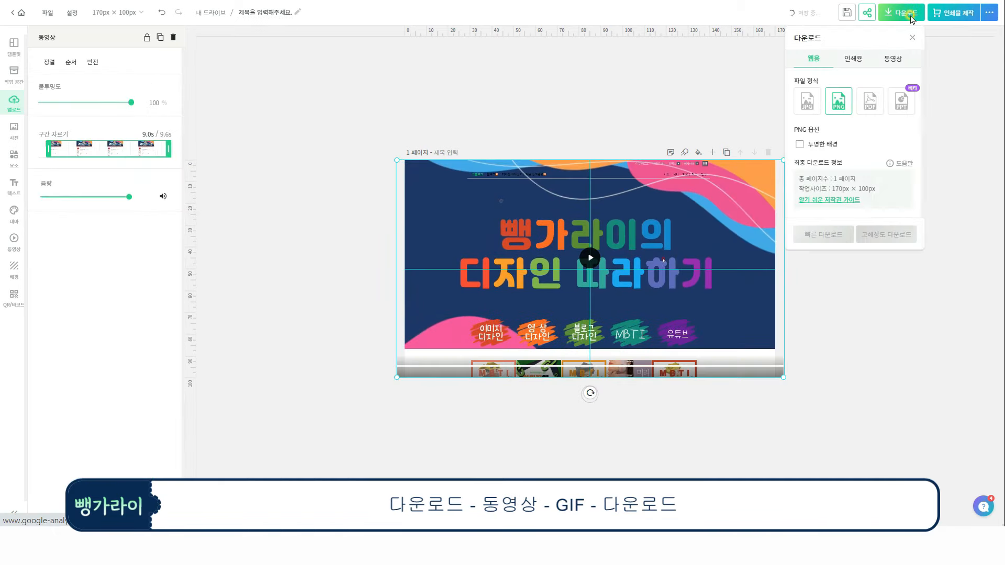
pyautogui.click(893, 59)
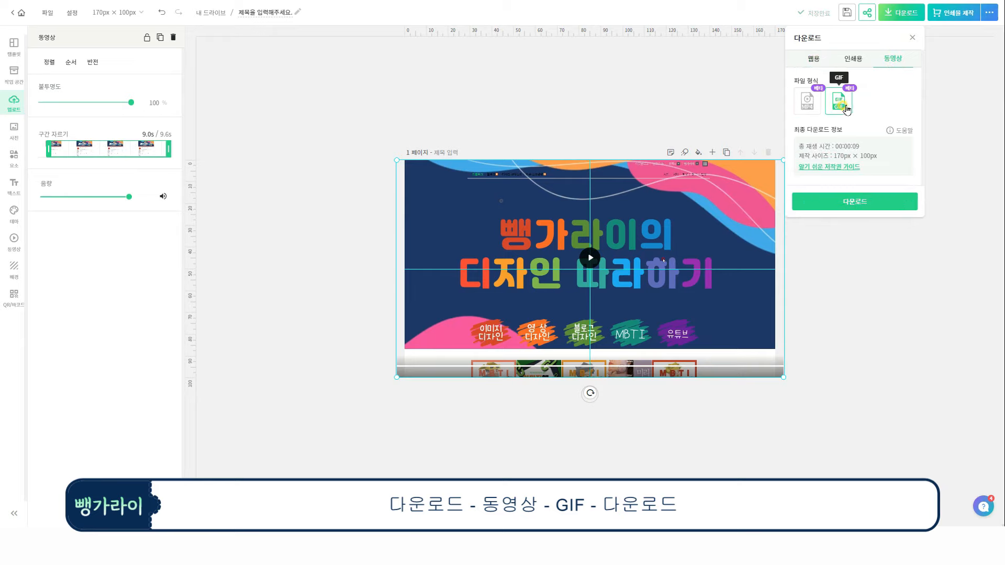
pyautogui.click(863, 209)
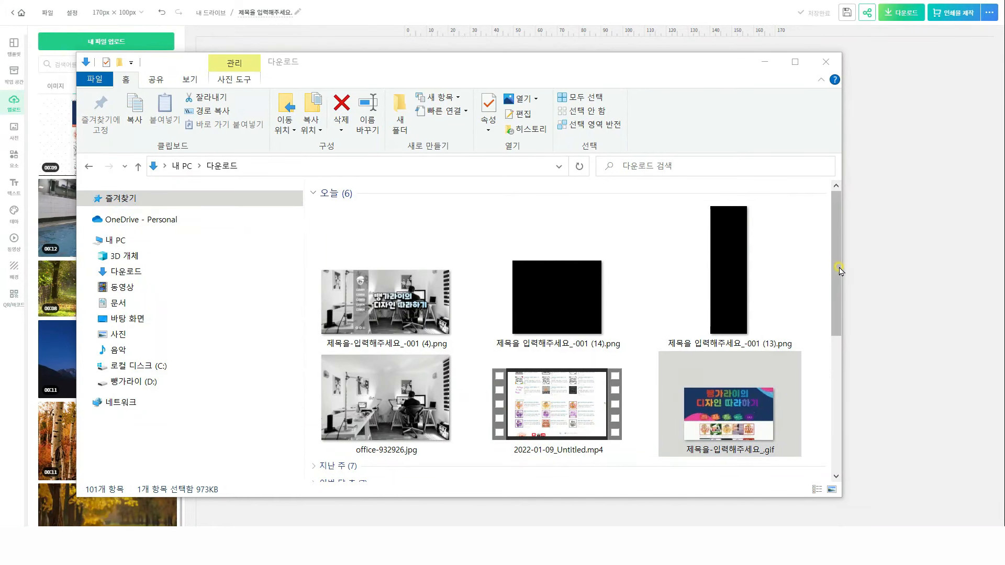
pyautogui.moveTo(840, 271); pyautogui.dragTo(835, 288)
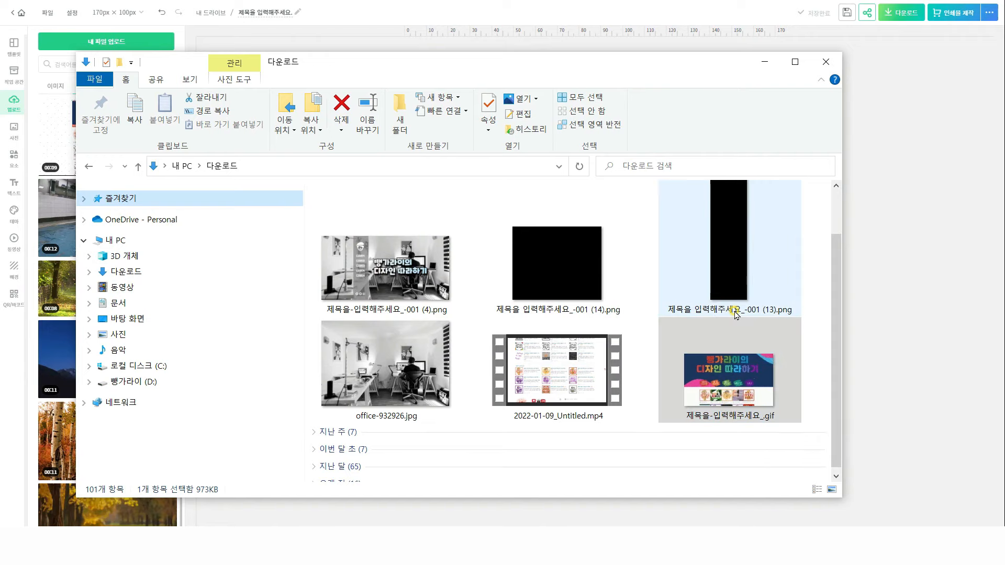
# Select the (14).png export in Downloads to check the 170×140 PNG's size
pyautogui.click(557, 313)
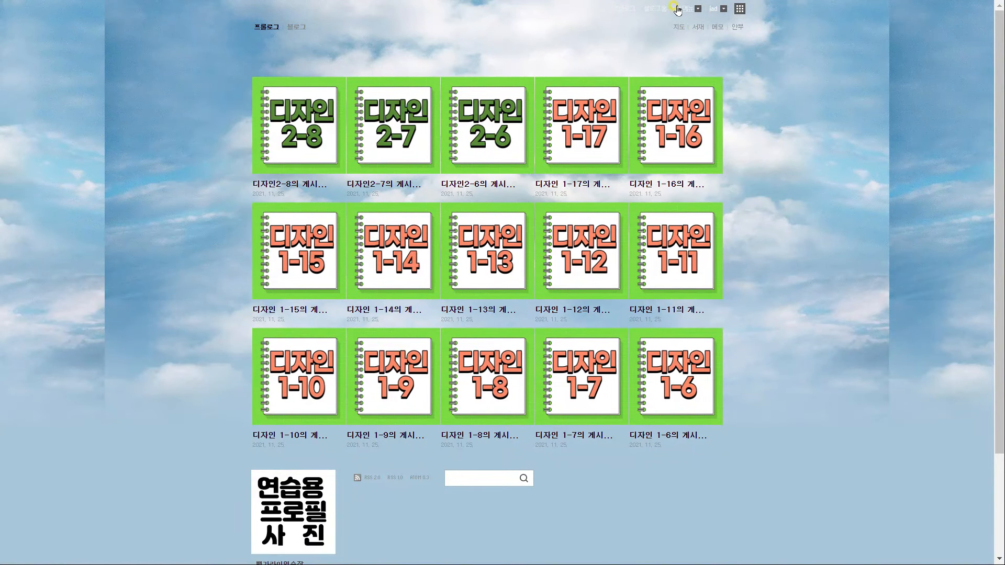
# Upload 배경스킨이미지 (2).png as the top background in 리모콘, apply it, and go to 관리
pyautogui.click(678, 10)
pyautogui.click(694, 84)
pyautogui.click(920, 95)
pyautogui.click(952, 138)
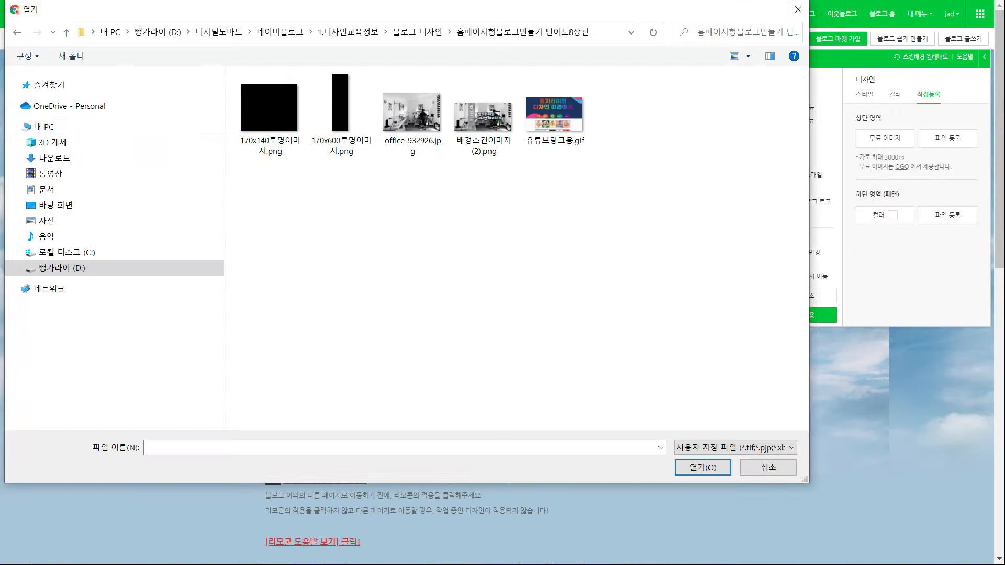
pyautogui.click(488, 132)
pyautogui.click(703, 467)
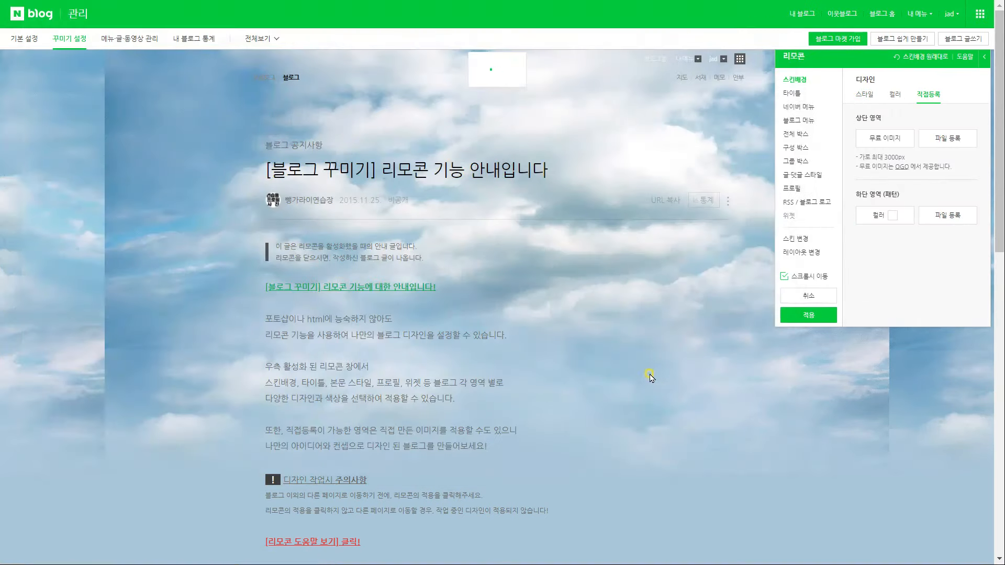
pyautogui.click(811, 314)
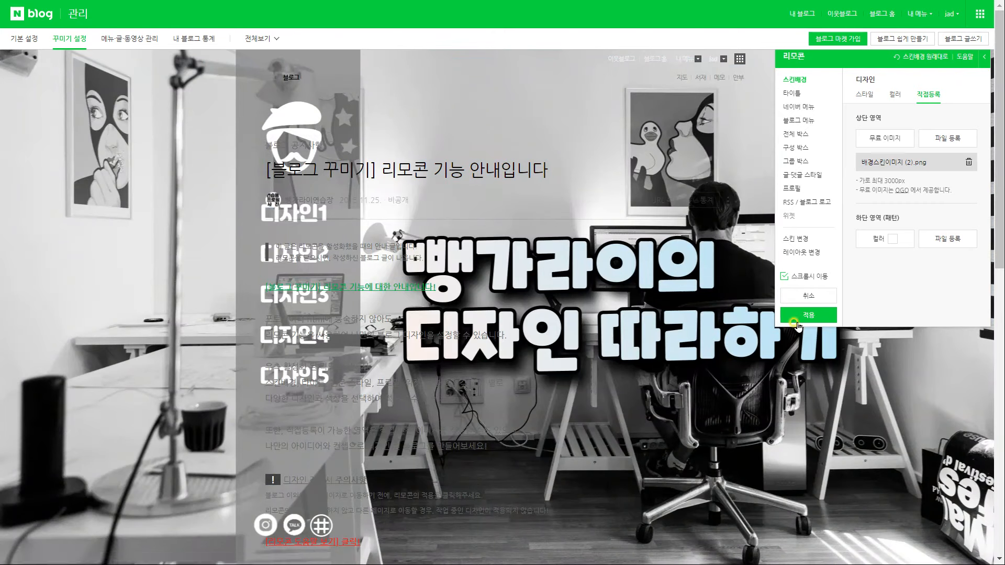
pyautogui.scroll(-2, 707, 333)
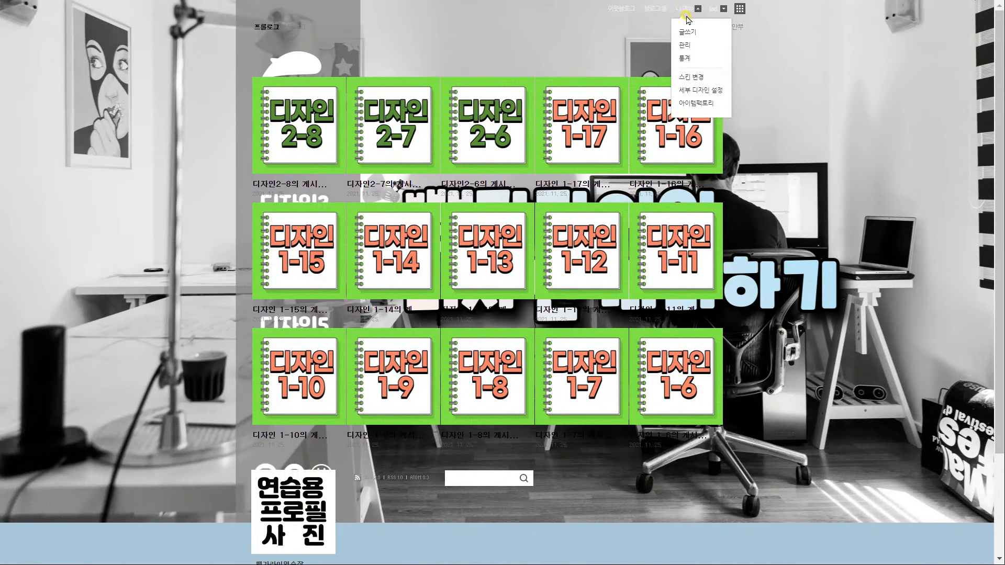
pyautogui.click(682, 47)
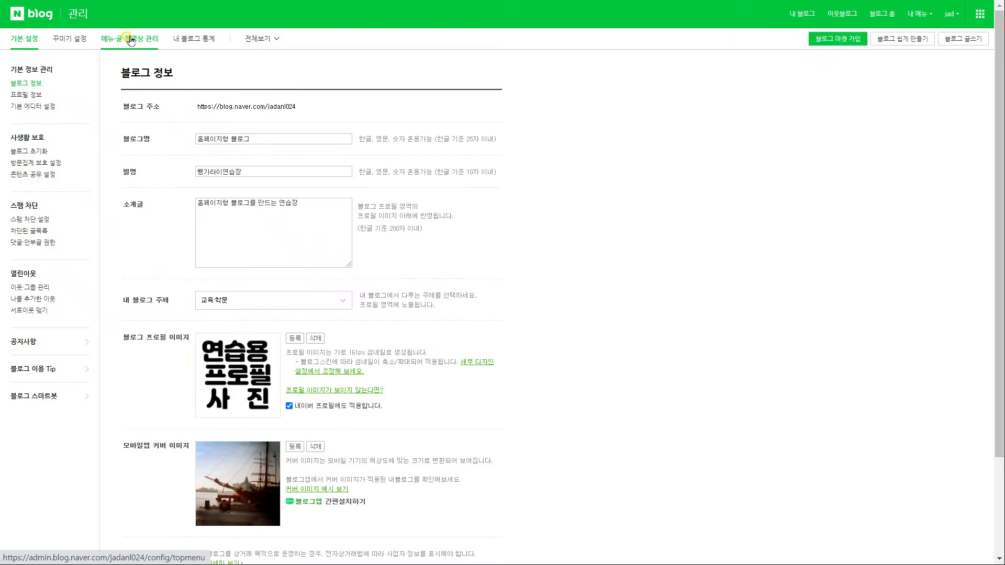
# In the blog's layout and widget settings, enable the 버튼1 and 공간1–공간4 widgets
pyautogui.click(70, 38)
pyautogui.click(42, 140)
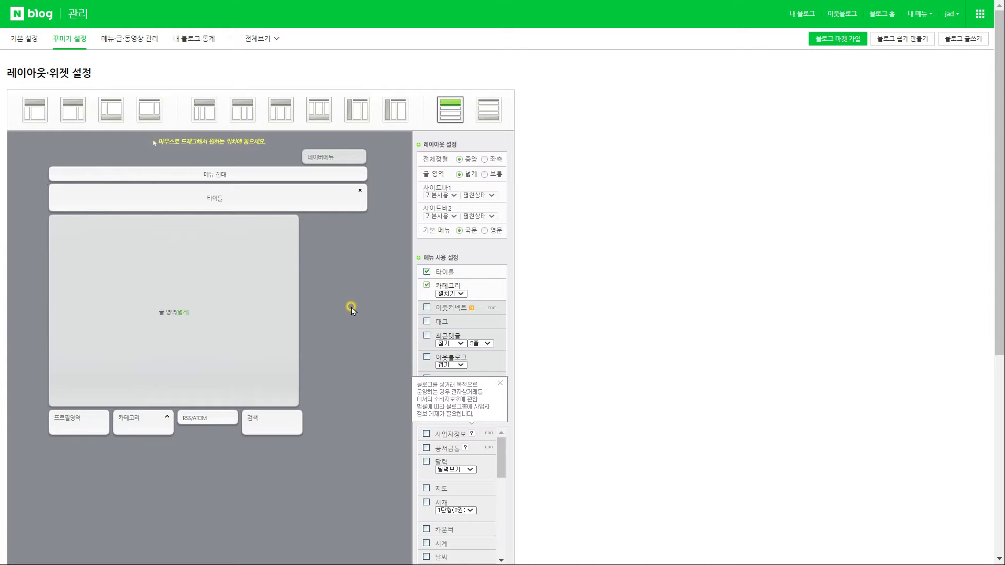
pyautogui.scroll(-2, 519, 433)
pyautogui.moveTo(501, 342); pyautogui.dragTo(503, 381)
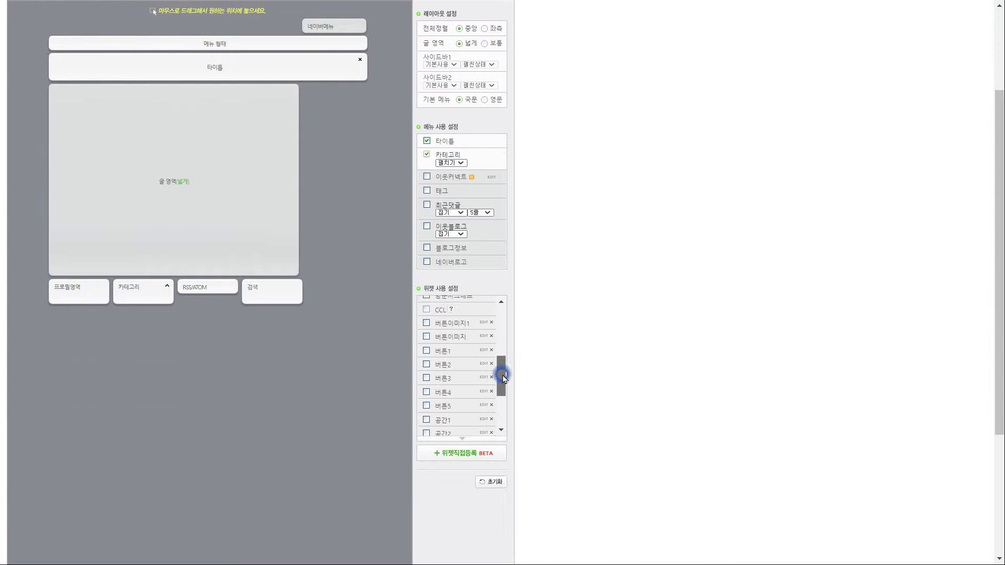
pyautogui.click(426, 351)
pyautogui.scroll(-2, 426, 336)
pyautogui.click(426, 319)
pyautogui.click(426, 332)
pyautogui.click(426, 346)
pyautogui.click(427, 360)
# Copy the widget code from the 공간1 editor
pyautogui.scroll(1, 360, 396)
pyautogui.moveTo(501, 454); pyautogui.dragTo(500, 429)
pyautogui.click(484, 407)
pyautogui.click(514, 373)
pyautogui.click(485, 476)
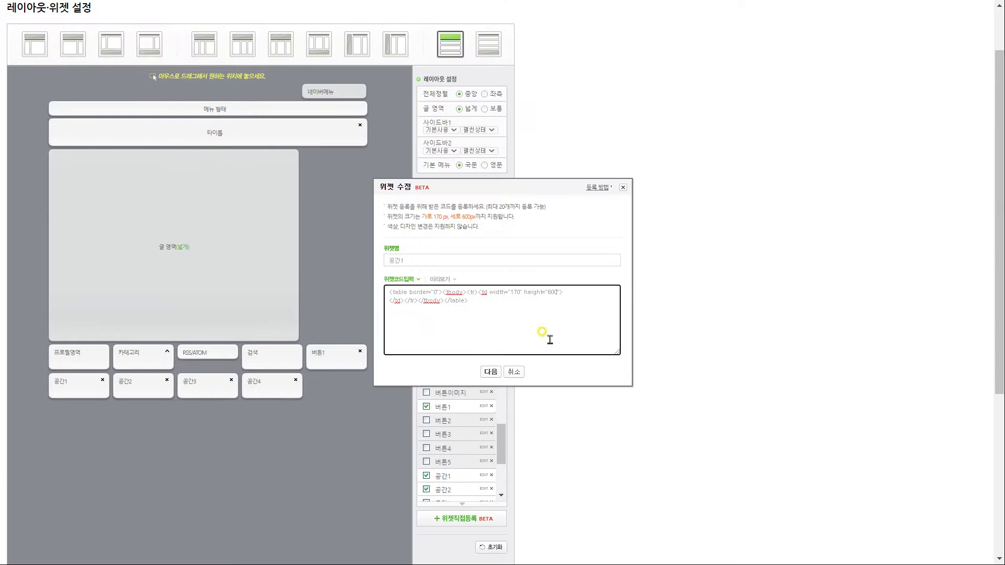
pyautogui.hotkey('ctrl', 'a')
pyautogui.hotkey('ctrl', 'c')
pyautogui.click(514, 373)
# Replace 버튼1's widget code with the copied code, preview it and save
pyautogui.click(484, 407)
pyautogui.click(524, 319)
pyautogui.hotkey('ctrl', 'a')
pyautogui.hotkey('ctrl', 'v')
pyautogui.click(491, 372)
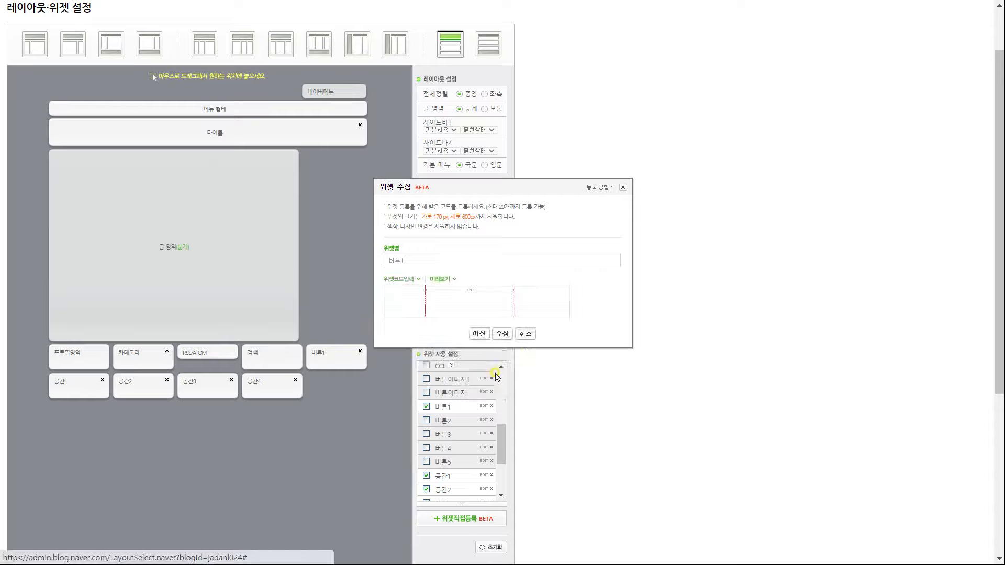
pyautogui.scroll(-4, 498, 377)
pyautogui.click(502, 371)
# Preview and save the code for the 공간1 and 공간2 widgets
pyautogui.scroll(2, 248, 174)
pyautogui.moveTo(501, 309); pyautogui.dragTo(501, 322)
pyautogui.click(483, 299)
pyautogui.click(491, 372)
pyautogui.scroll(-2, 495, 377)
pyautogui.click(502, 501)
pyautogui.click(484, 182)
pyautogui.click(491, 373)
pyautogui.scroll(-3, 507, 422)
pyautogui.click(507, 422)
pyautogui.click(485, 195)
# Preview and save the code for the 공간3 and 공간4 widgets
pyautogui.click(491, 372)
pyautogui.click(507, 422)
pyautogui.click(485, 209)
pyautogui.click(491, 370)
pyautogui.click(503, 551)
pyautogui.click(618, 62)
pyautogui.scroll(3, 285, 328)
pyautogui.click(484, 360)
pyautogui.click(623, 187)
# Line up 버튼1 and 공간1–공간4 in a row under the title, with search below
pyautogui.scroll(2, 367, 314)
pyautogui.moveTo(337, 415); pyautogui.dragTo(84, 220)
pyautogui.moveTo(305, 459); pyautogui.dragTo(142, 231)
pyautogui.moveTo(329, 460); pyautogui.dragTo(193, 215)
pyautogui.moveTo(324, 440); pyautogui.dragTo(269, 213)
pyautogui.moveTo(340, 428); pyautogui.dragTo(343, 212)
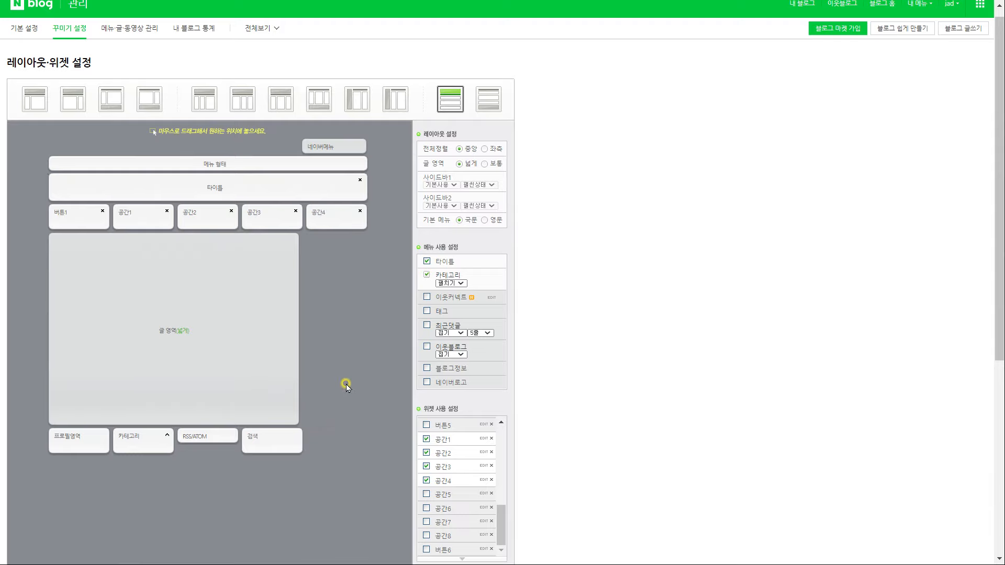
pyautogui.scroll(-1, 346, 388)
pyautogui.moveTo(272, 372); pyautogui.dragTo(79, 179)
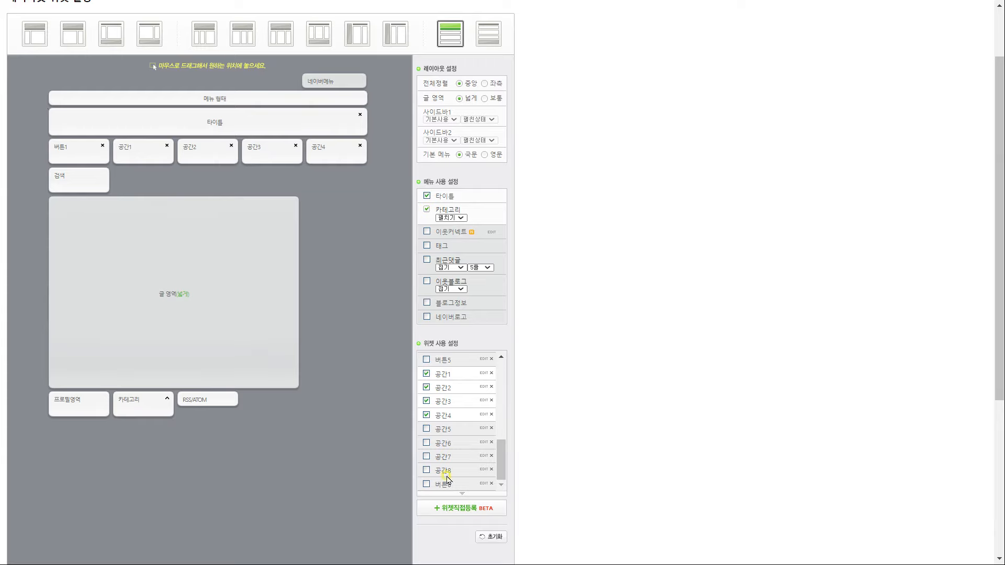
# Enable the 공간5–공간8 widgets and save new table code for 공간5
pyautogui.click(427, 429)
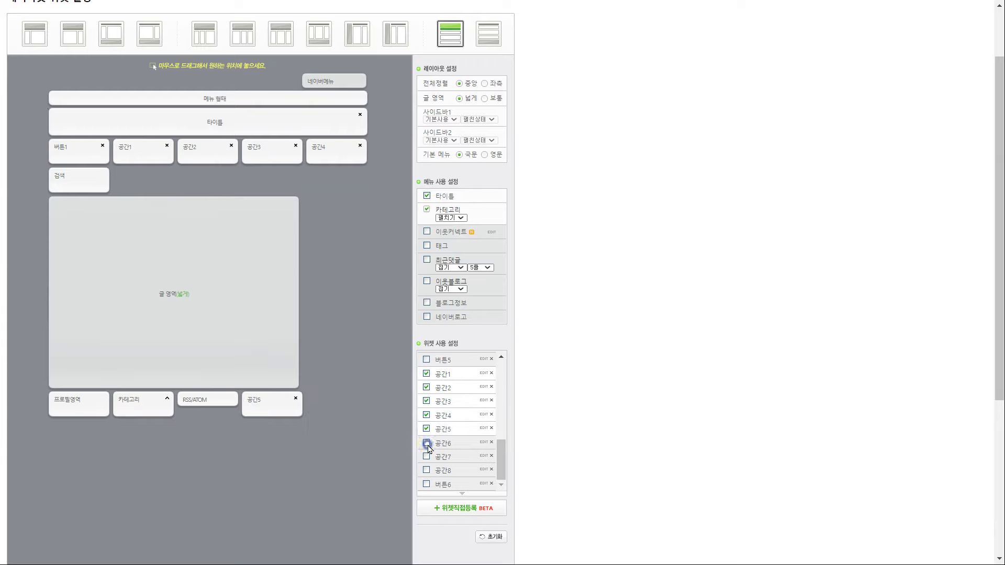
pyautogui.click(427, 443)
pyautogui.click(426, 457)
pyautogui.click(426, 470)
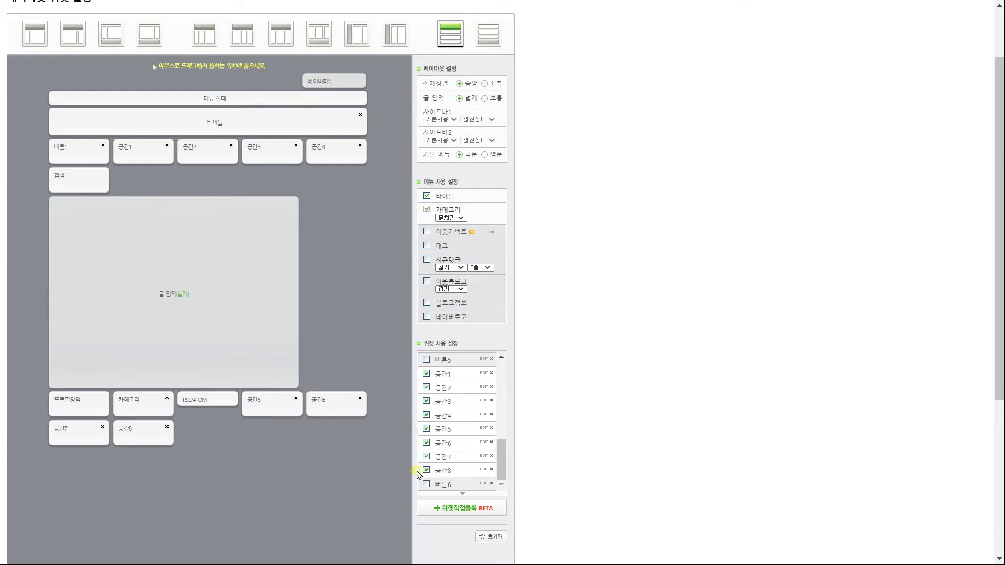
pyautogui.click(485, 429)
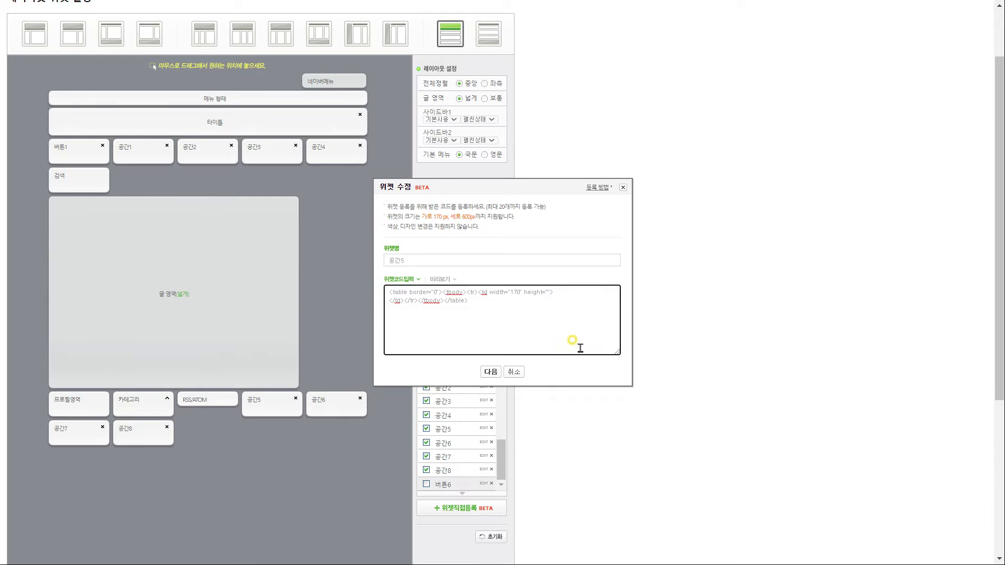
pyautogui.moveTo(557, 315); pyautogui.dragTo(342, 273)
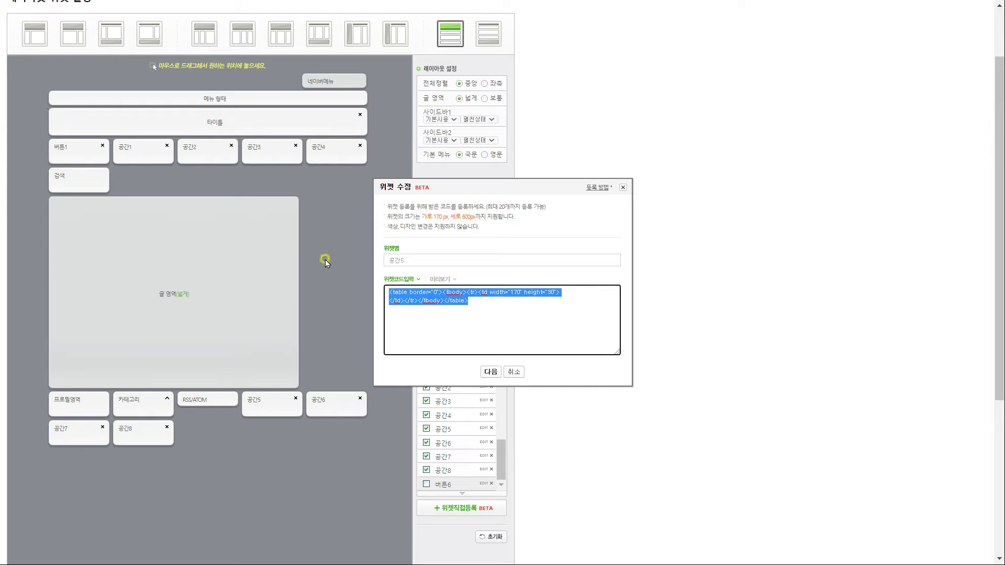
pyautogui.click(492, 373)
pyautogui.click(503, 337)
pyautogui.click(619, 66)
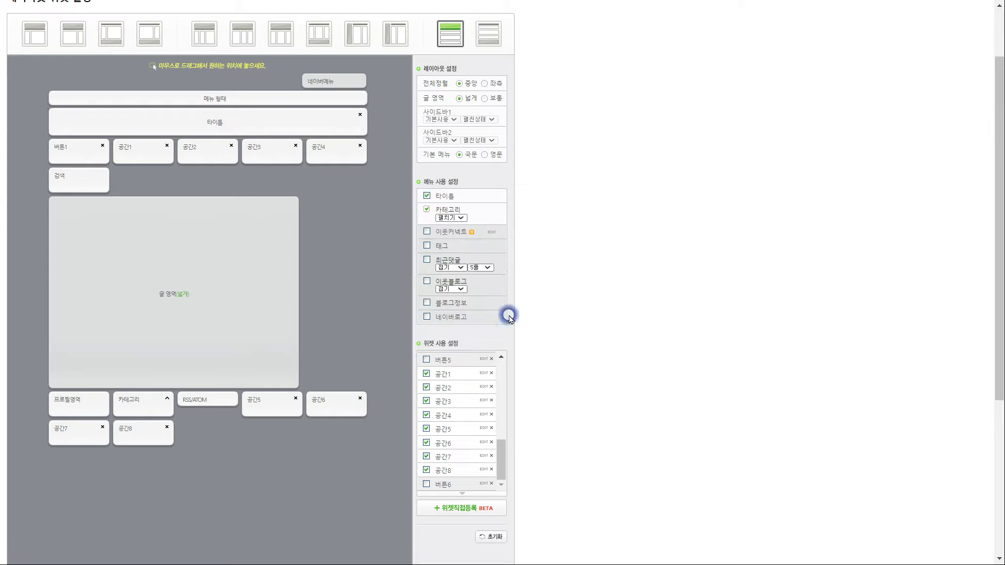
# Replace 공간6's widget code with the 30px-high version and save it
pyautogui.click(483, 444)
pyautogui.click(495, 312)
pyautogui.hotkey('ctrl', 'a')
pyautogui.hotkey('ctrl', 'v')
pyautogui.click(487, 373)
pyautogui.click(503, 336)
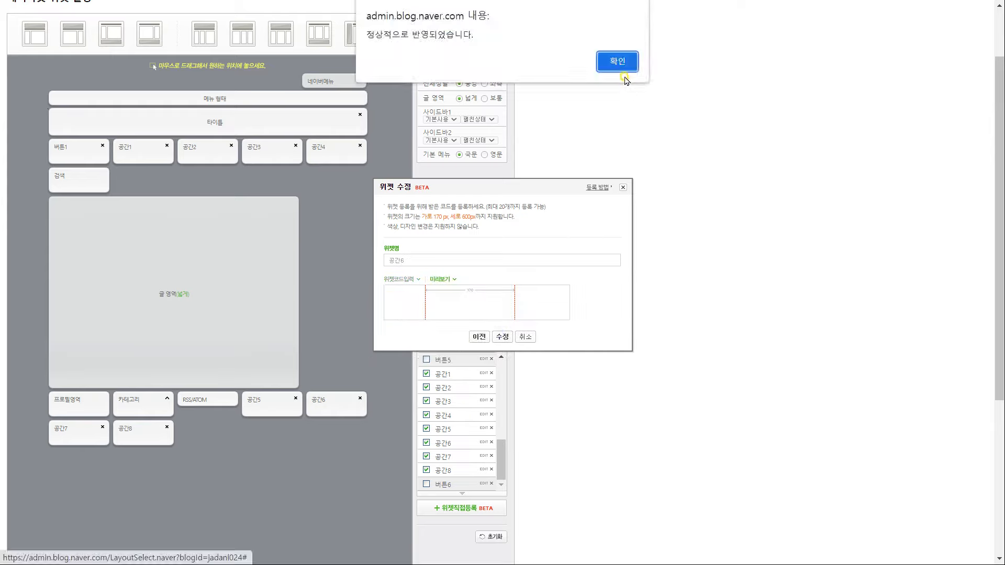
pyautogui.click(618, 63)
# Replace 공간7's widget code with the 30px-high version and save it
pyautogui.click(483, 456)
pyautogui.click(495, 315)
pyautogui.hotkey('ctrl', 'a')
pyautogui.hotkey('ctrl', 'v')
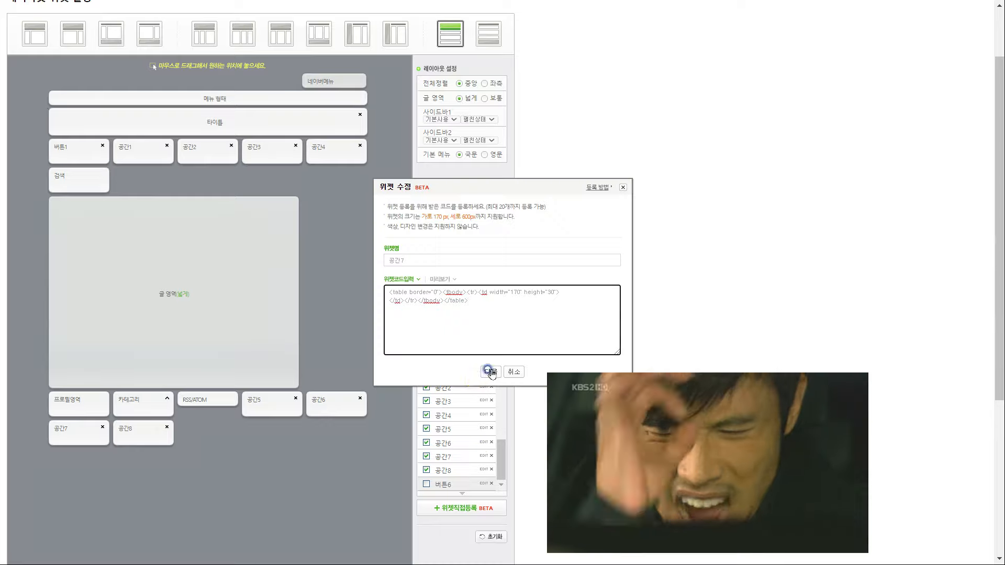
pyautogui.click(490, 373)
pyautogui.click(503, 336)
pyautogui.click(619, 63)
# Paste the new code into 공간8's widget and show its preview
pyautogui.click(483, 470)
pyautogui.click(495, 314)
pyautogui.hotkey('ctrl', 'a')
pyautogui.hotkey('ctrl', 'v')
pyautogui.click(491, 373)
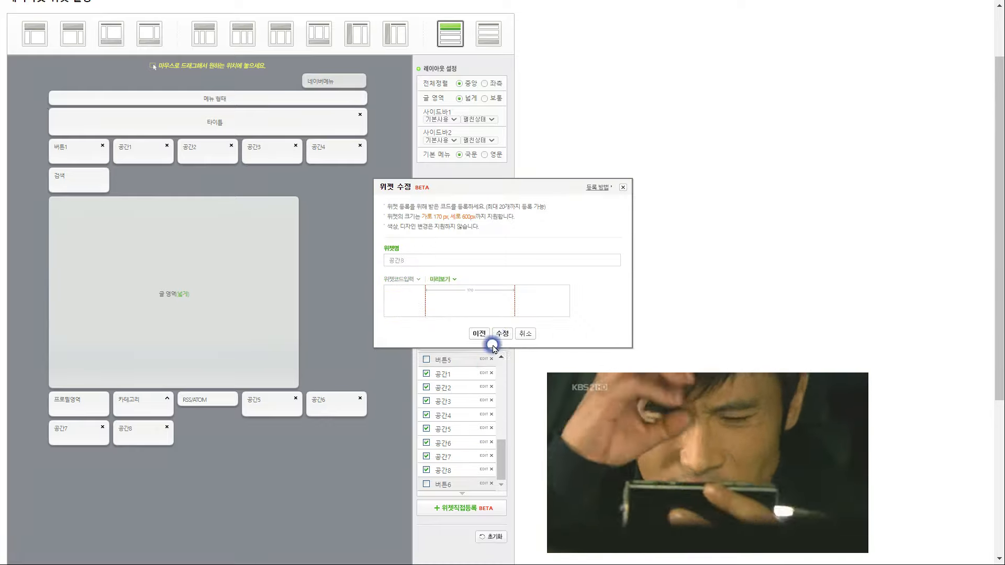
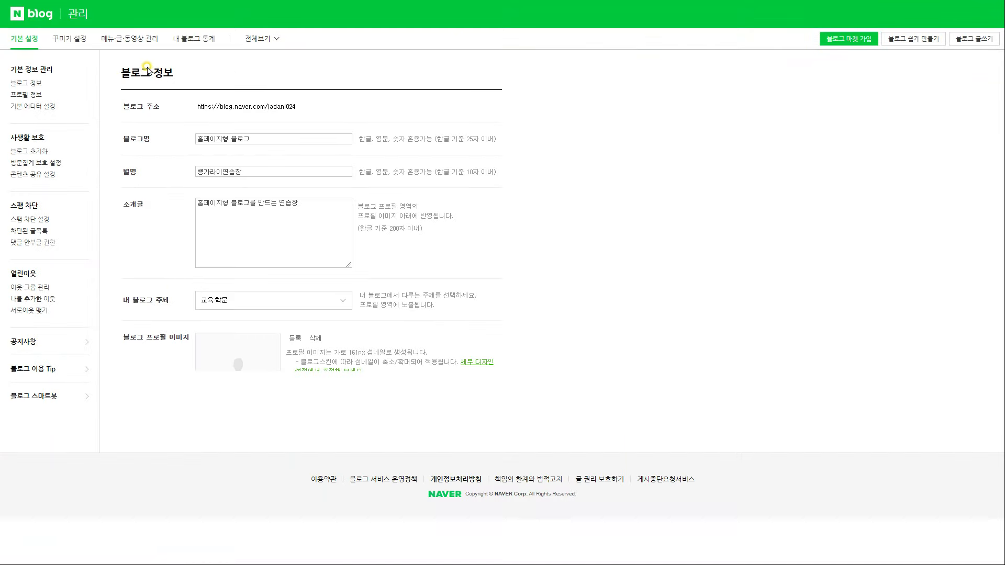
# Uncheck 타이틀 in the layout and widget settings and apply the new layout
pyautogui.click(67, 38)
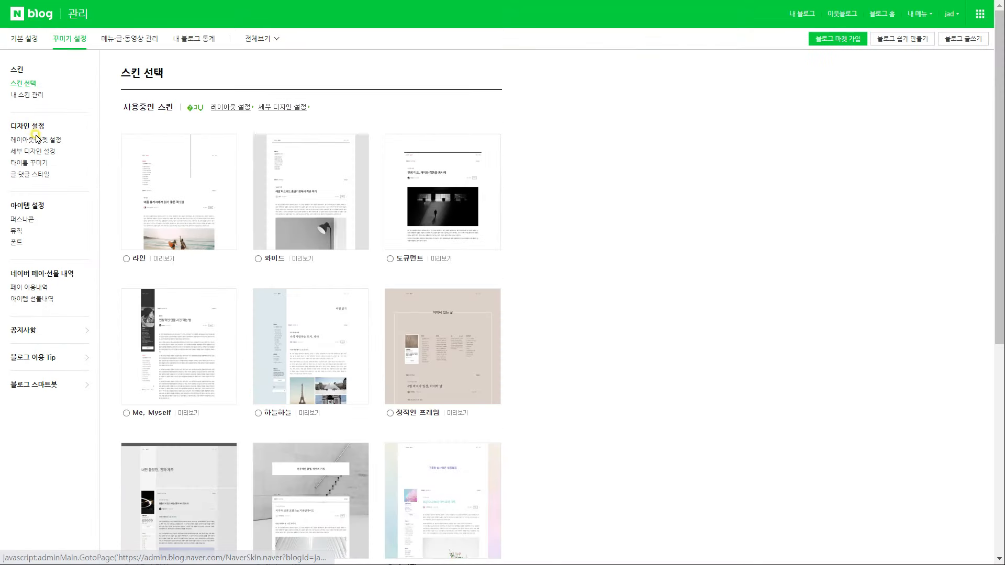
pyautogui.click(34, 141)
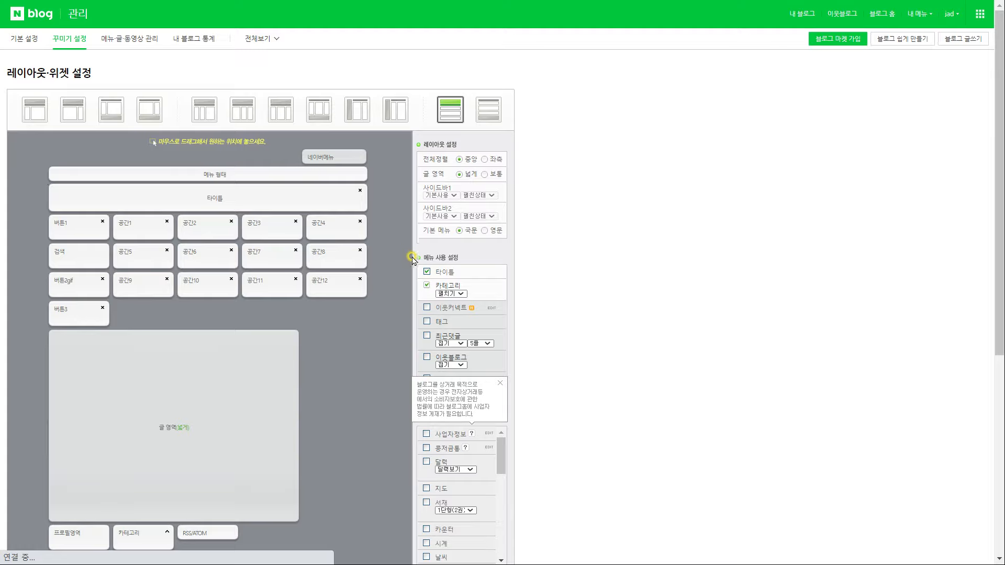
pyautogui.click(427, 272)
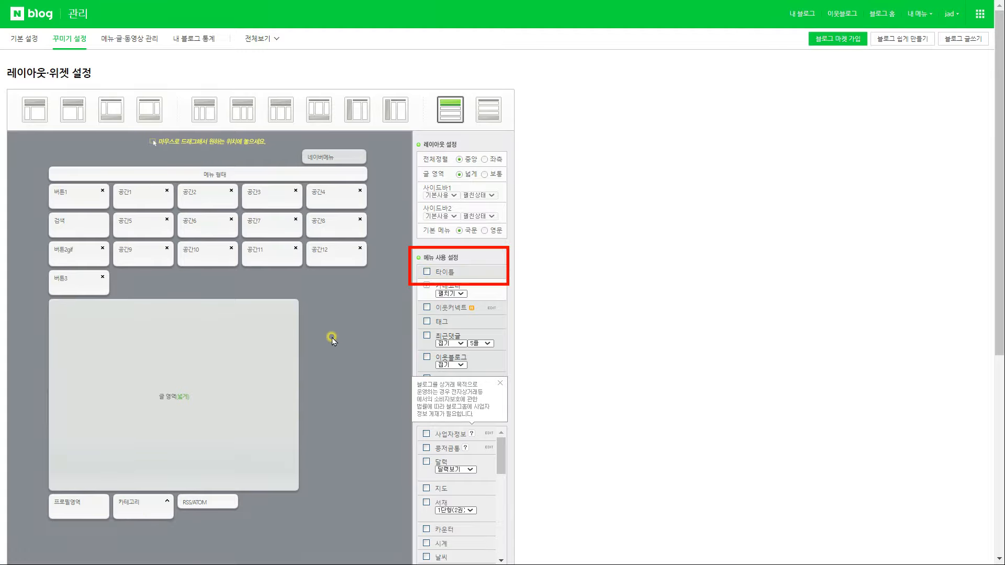
pyautogui.scroll(-6, 348, 341)
pyautogui.click(244, 536)
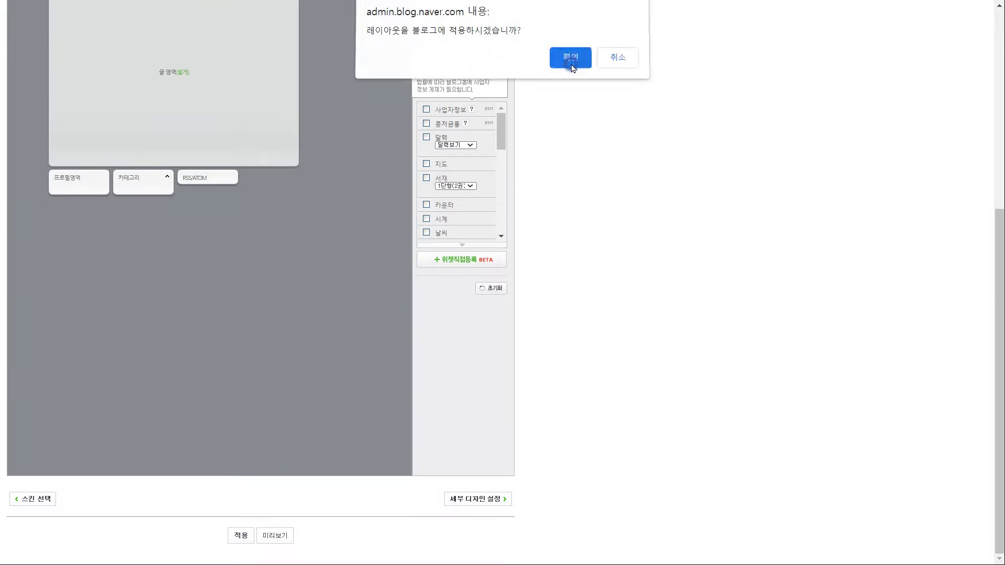
pyautogui.click(571, 60)
# Start a post titled 버튼이미지 and choose the transparent 170x600 image for 버튼1
pyautogui.moveTo(739, 522); pyautogui.dragTo(259, 13)
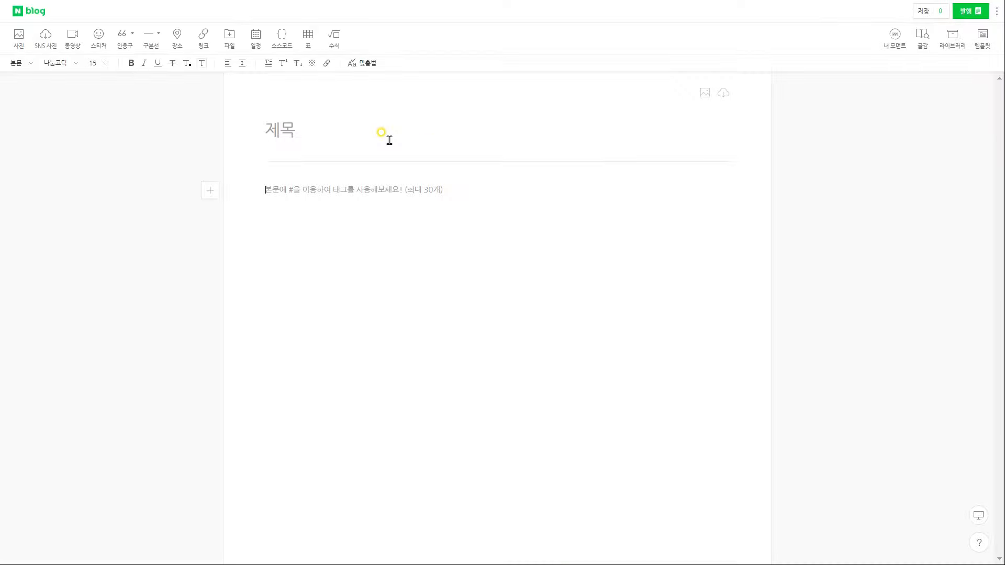
pyautogui.click(386, 140)
pyautogui.write('버튼이미지')
pyautogui.press('Return')
pyautogui.write('베')
pyautogui.click(19, 38)
pyautogui.click(342, 107)
# Insert the 버튼1 image and add the GIF under a 버튼2gif label
pyautogui.click(706, 467)
pyautogui.click(377, 459)
pyautogui.write('버튼2gif')
pyautogui.click(19, 38)
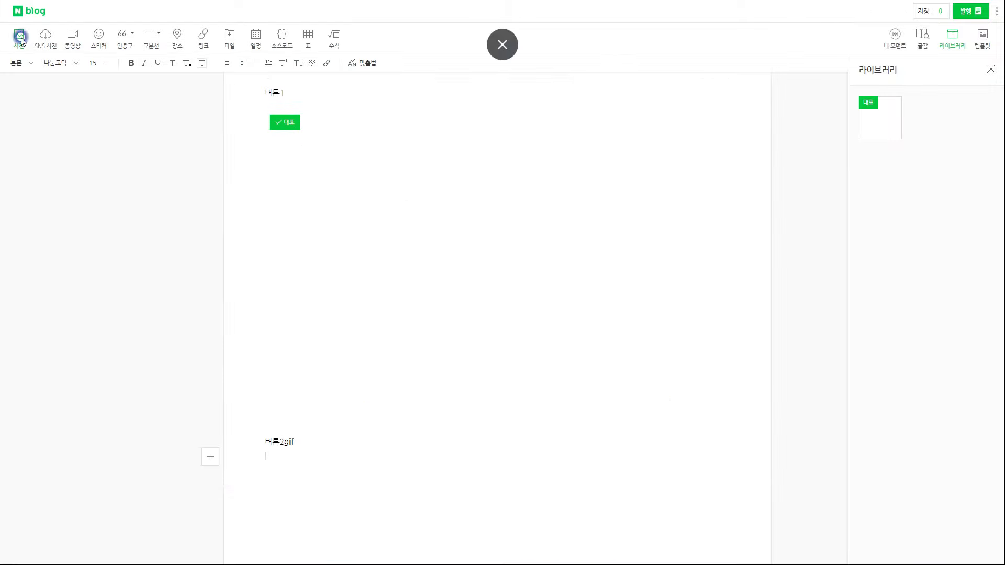
pyautogui.doubleClick(554, 113)
# Add a 버튼3 label with another image beneath it
pyautogui.click(388, 456)
pyautogui.write('버튼3')
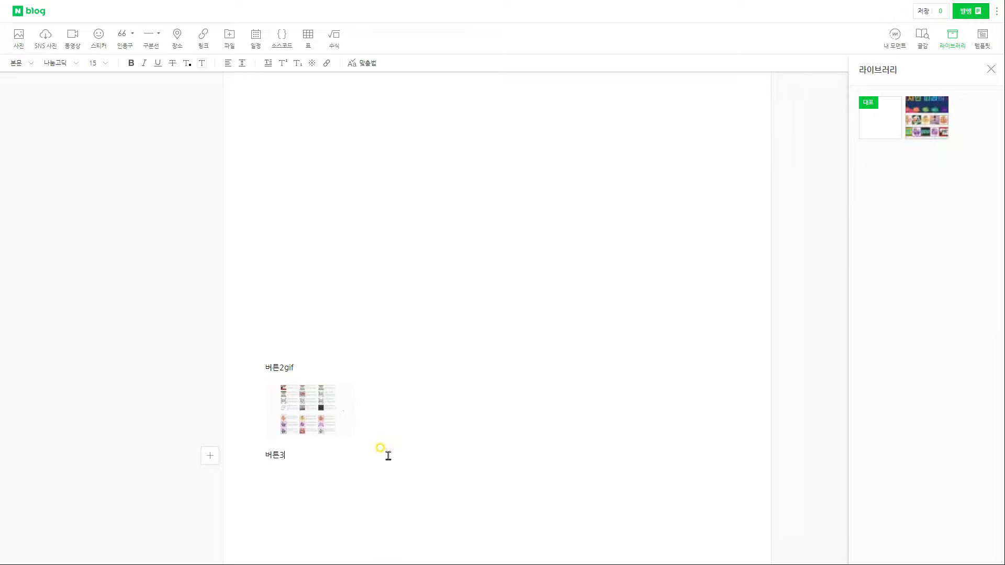
pyautogui.click(19, 38)
pyautogui.doubleClick(274, 108)
# Publish the 버튼이미지 post as private and look over the published post
pyautogui.click(968, 10)
pyautogui.click(944, 93)
pyautogui.click(947, 289)
pyautogui.scroll(-1, 368, 301)
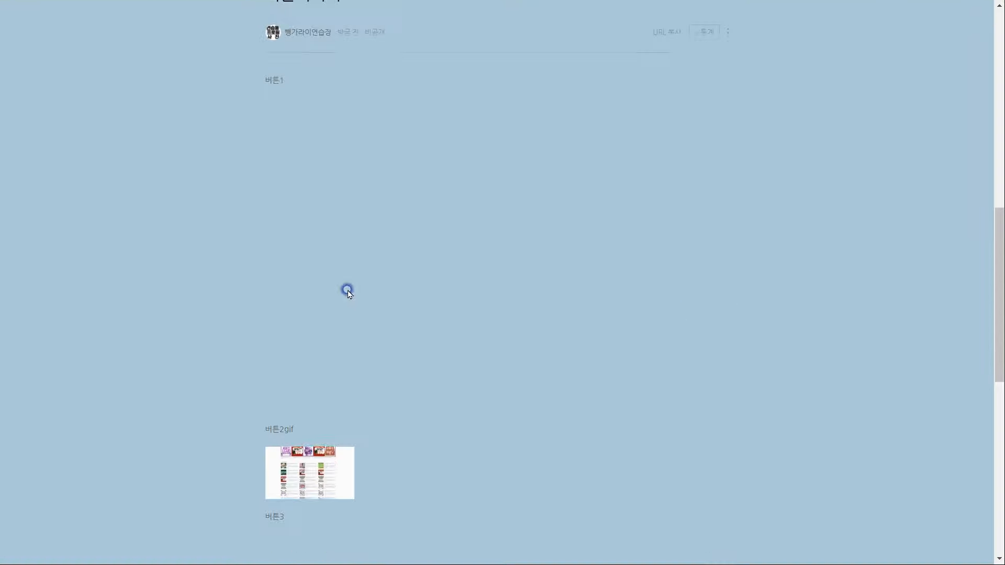
pyautogui.scroll(-2, 379, 265)
pyautogui.moveTo(321, 310); pyautogui.dragTo(505, 331)
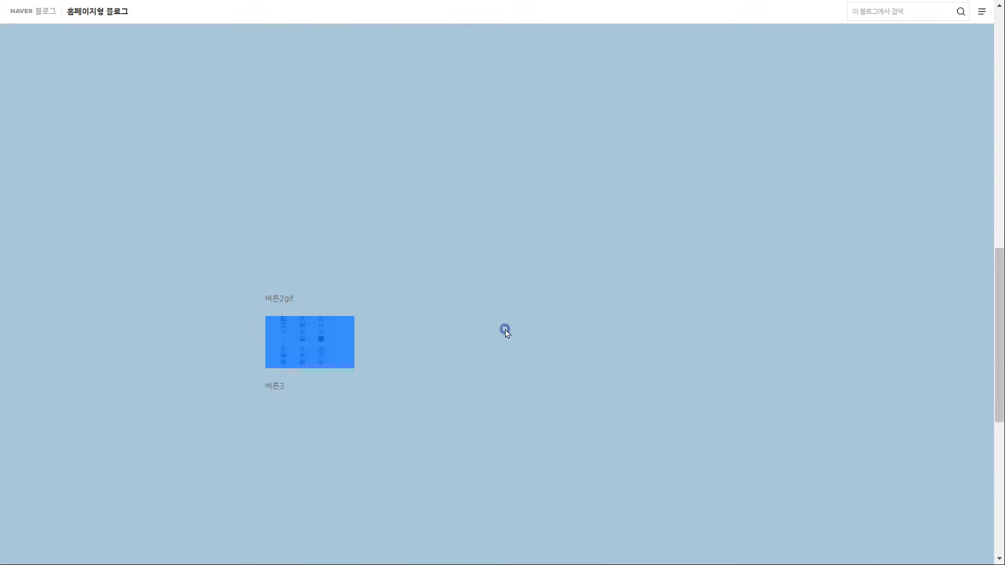
pyautogui.click(499, 330)
pyautogui.scroll(3, 507, 305)
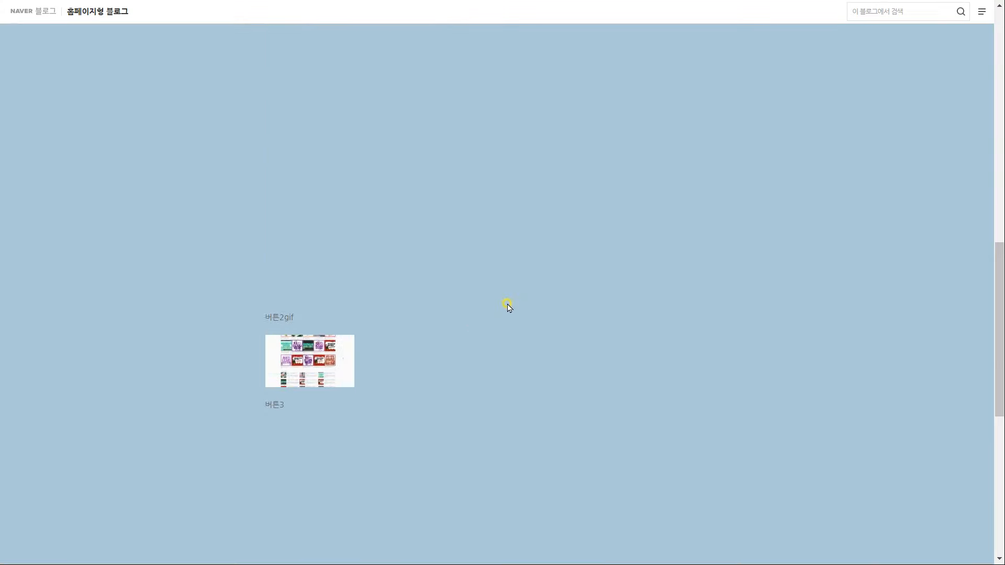
pyautogui.scroll(3, 517, 308)
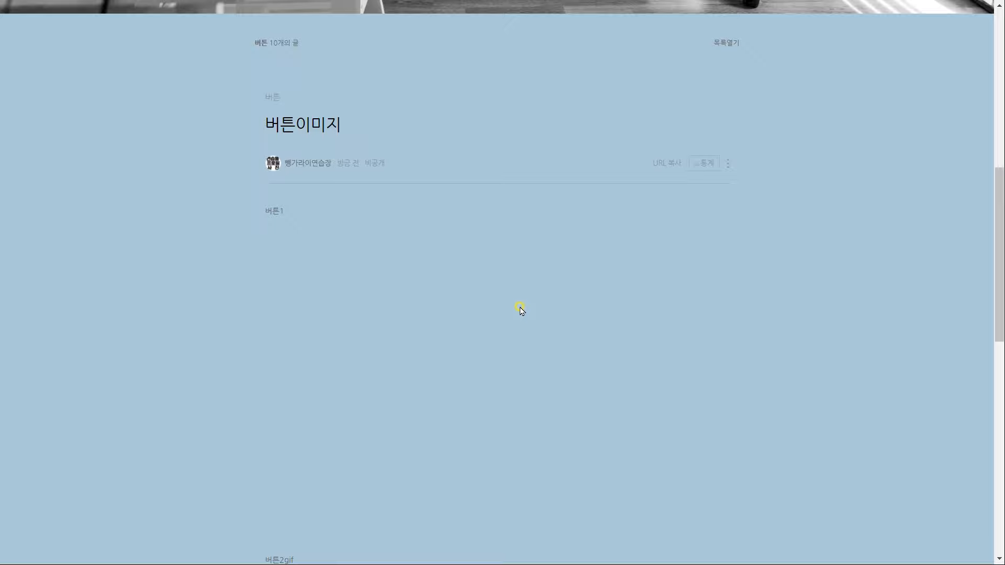
pyautogui.scroll(-1, 556, 328)
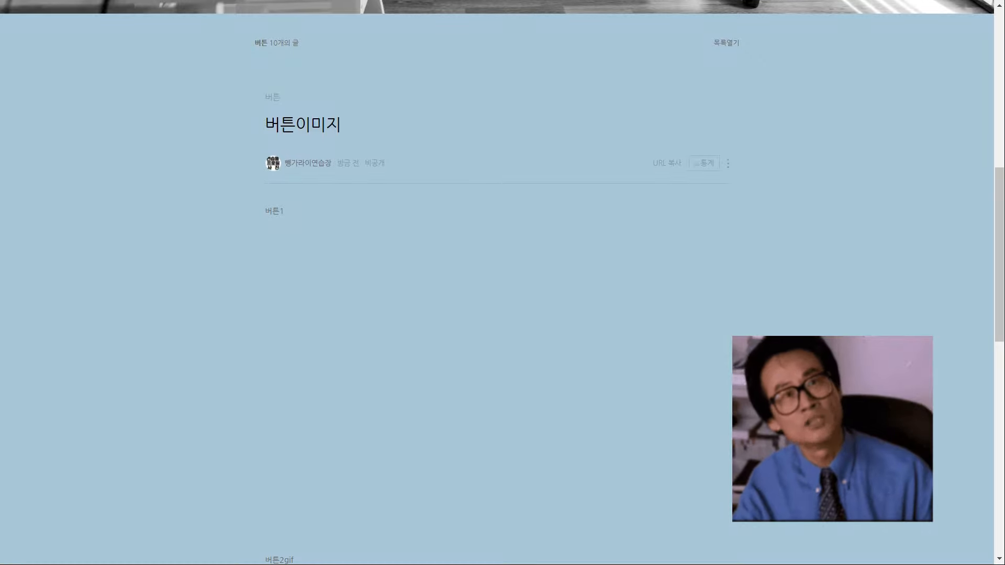
pyautogui.scroll(8, 503, 283)
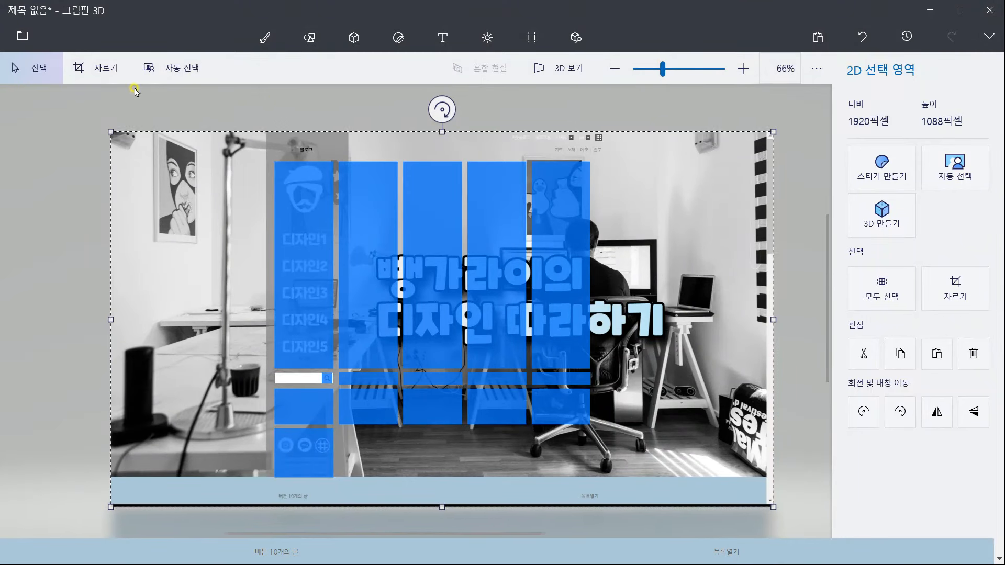
# Crop the layout image to a 170×600 px frame over the left menu column
pyautogui.click(110, 76)
pyautogui.click(883, 299)
pyautogui.write('170')
pyautogui.doubleClick(938, 299)
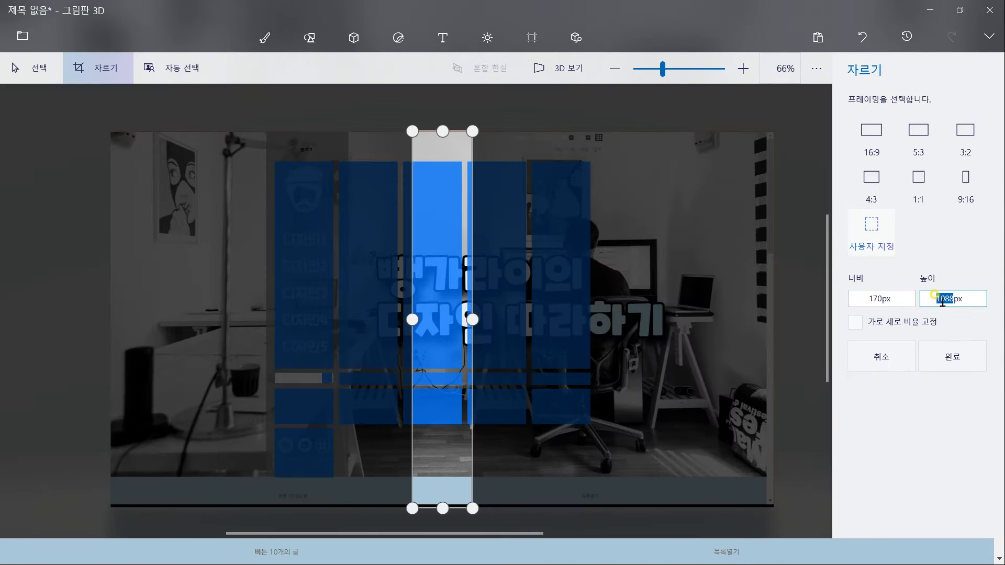
pyautogui.click(473, 282)
pyautogui.scroll(1, 473, 281)
pyautogui.moveTo(430, 287); pyautogui.dragTo(278, 221)
pyautogui.scroll(4, 278, 221)
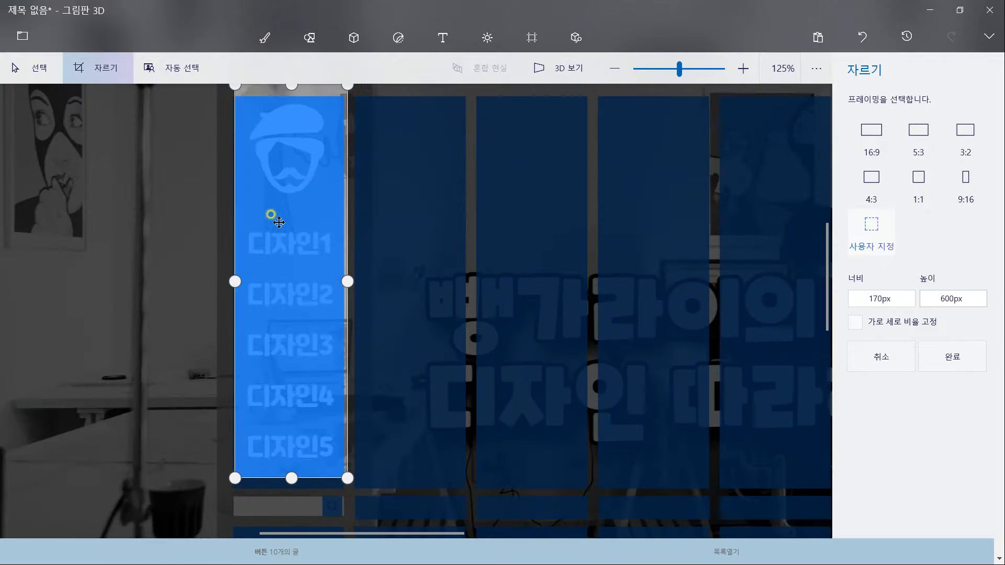
pyautogui.scroll(3, 424, 304)
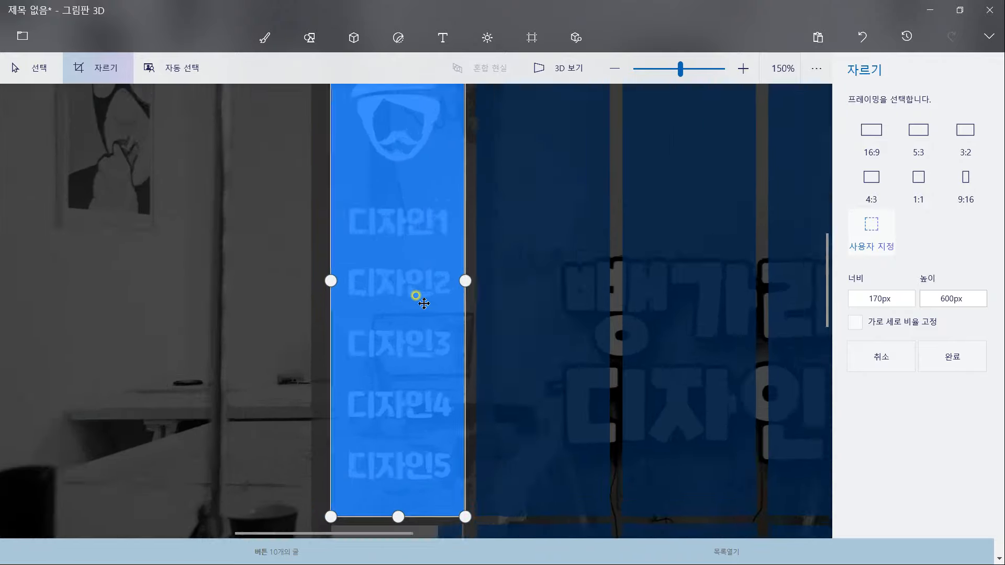
pyautogui.scroll(-2, 404, 426)
pyautogui.scroll(3, 451, 489)
pyautogui.scroll(-5, 456, 456)
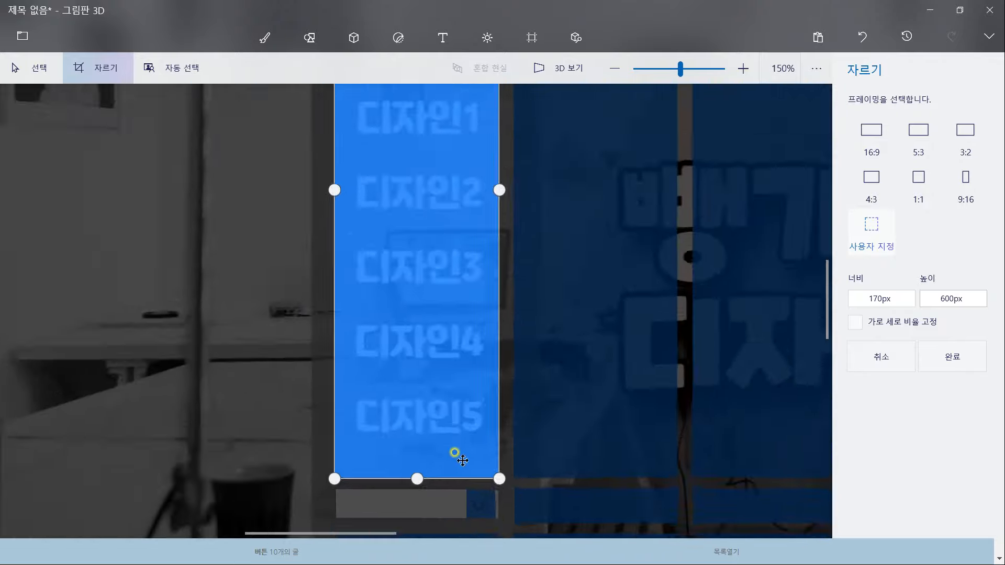
pyautogui.click(953, 357)
# Crop 버튼1좌표이미지.png to a 170×140 px piece over the SNS icons, then start Save As
pyautogui.click(22, 36)
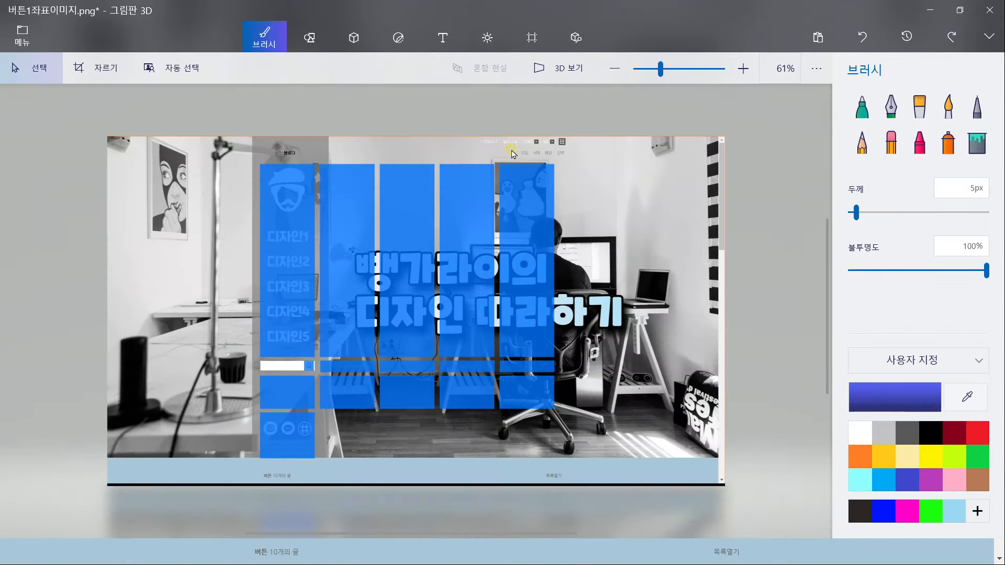
pyautogui.click(117, 68)
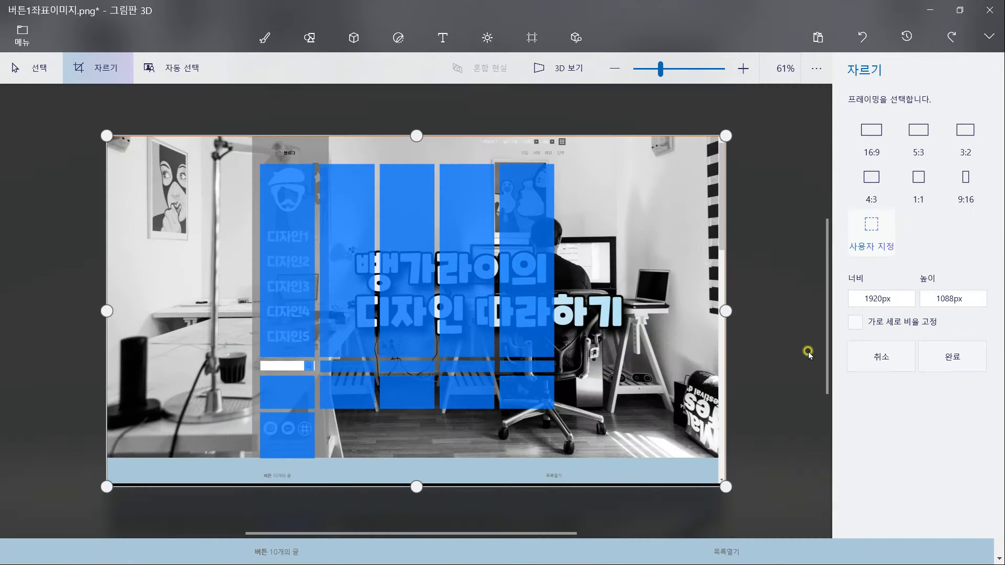
pyautogui.doubleClick(942, 300)
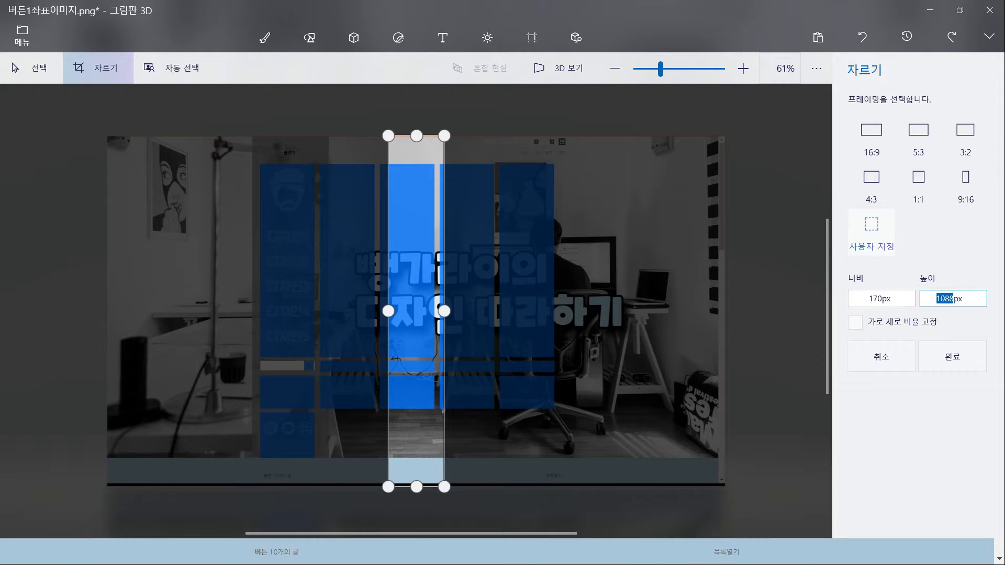
pyautogui.click(783, 329)
pyautogui.doubleClick(936, 299)
pyautogui.click(765, 318)
pyautogui.scroll(1, 402, 322)
pyautogui.moveTo(404, 316); pyautogui.dragTo(253, 452)
pyautogui.scroll(2, 255, 449)
pyautogui.moveTo(466, 405); pyautogui.dragTo(385, 264)
pyautogui.scroll(2, 189, 305)
pyautogui.moveTo(189, 305); pyautogui.dragTo(209, 353)
pyautogui.scroll(1, 204, 352)
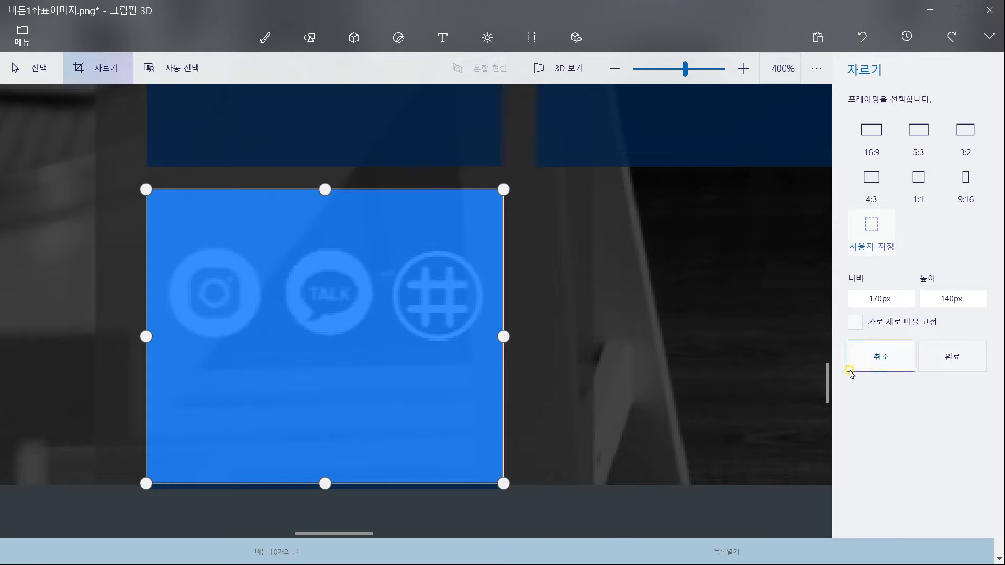
pyautogui.click(952, 356)
pyautogui.click(23, 32)
pyautogui.click(50, 201)
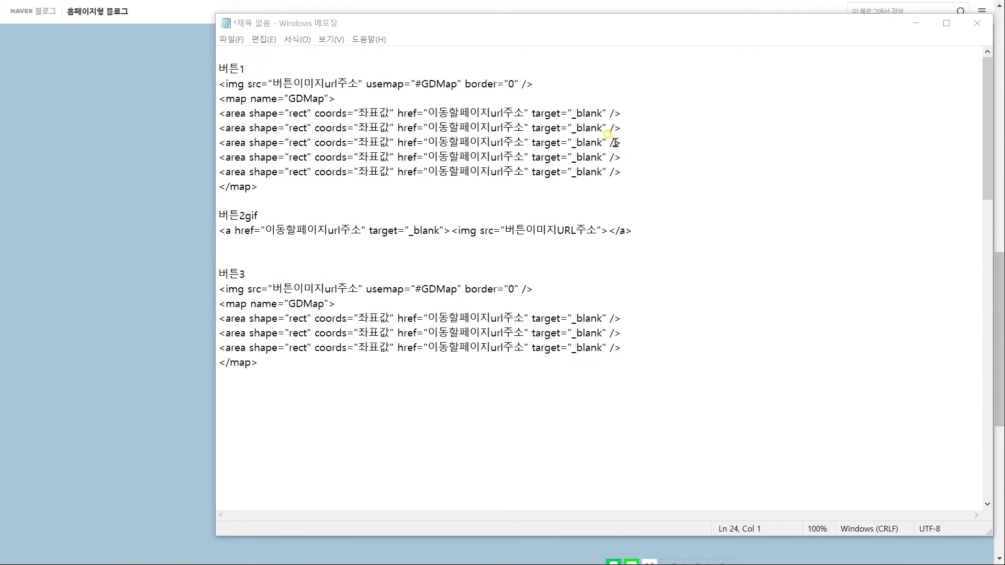
# Clear the _blank target values and copy the 버튼1 image's address from the post
pyautogui.moveTo(576, 114); pyautogui.dragTo(601, 115)
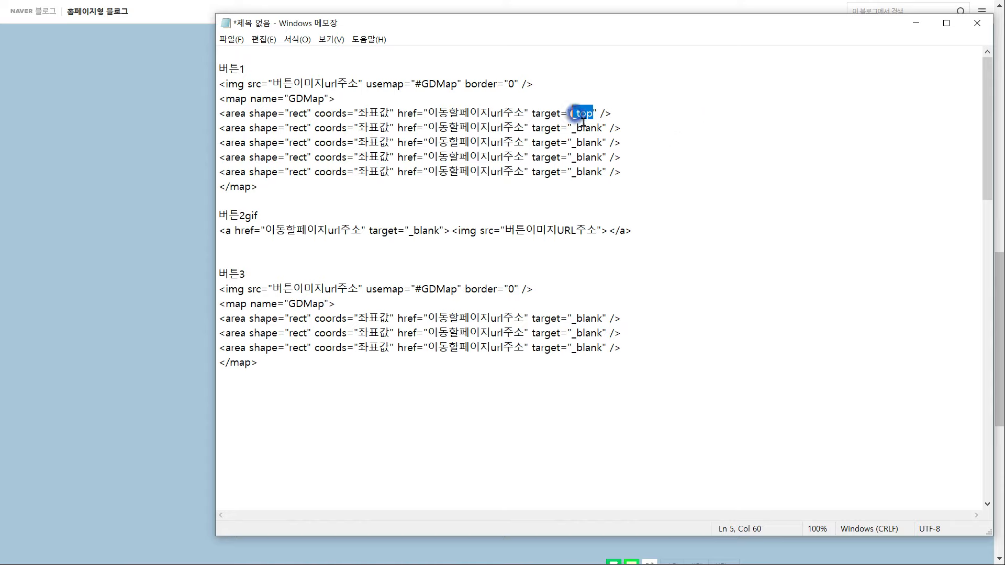
pyautogui.moveTo(572, 128); pyautogui.dragTo(602, 148)
pyautogui.hotkey('ctrl', 'v')
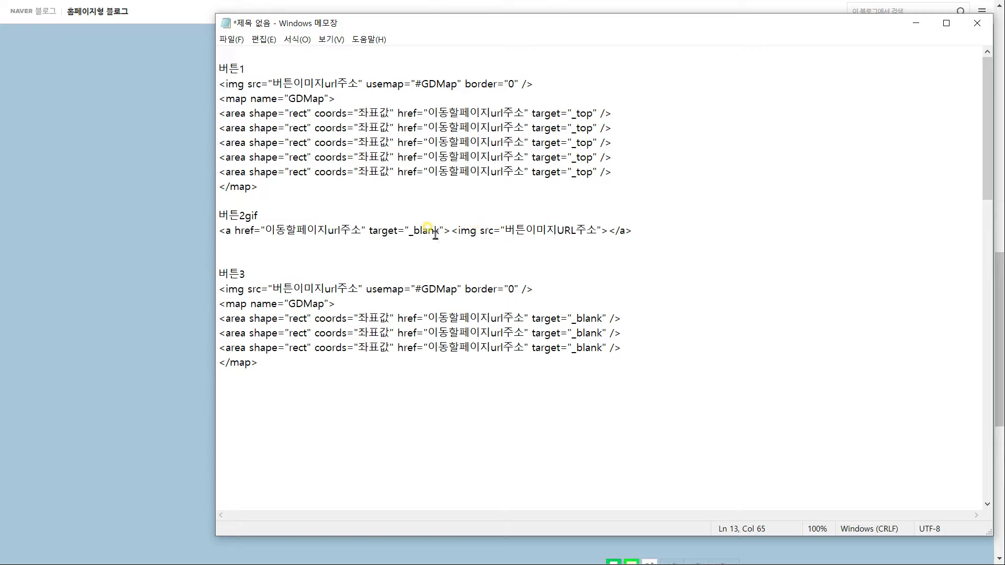
pyautogui.click(157, 209)
pyautogui.scroll(4, 377, 199)
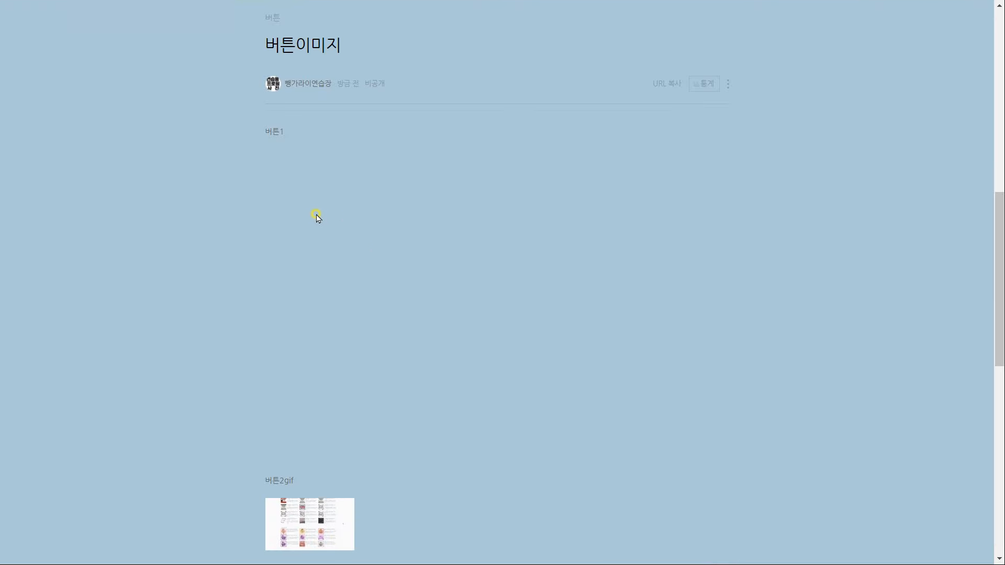
pyautogui.moveTo(427, 445); pyautogui.dragTo(256, 263)
pyautogui.rightClick(294, 250)
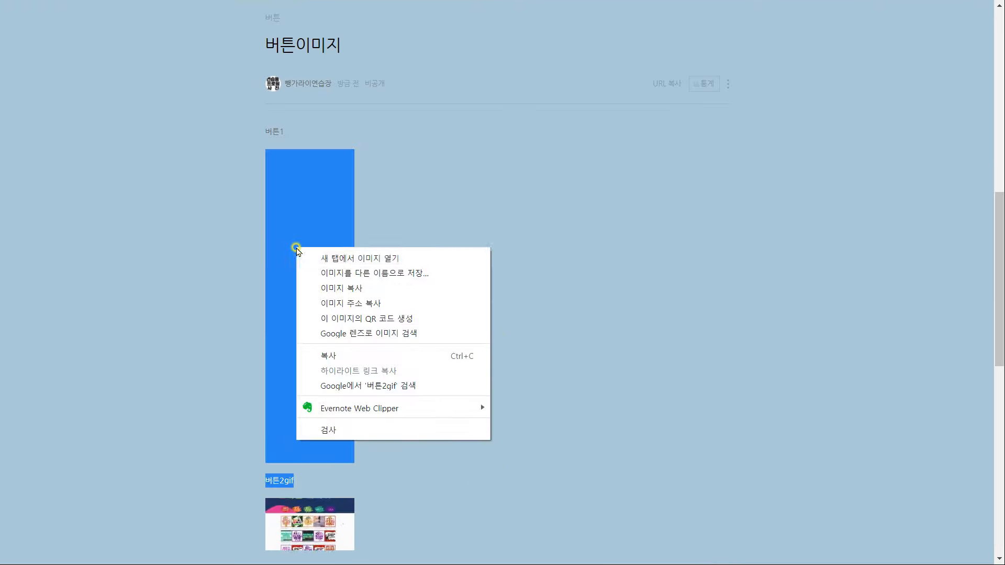
pyautogui.click(321, 305)
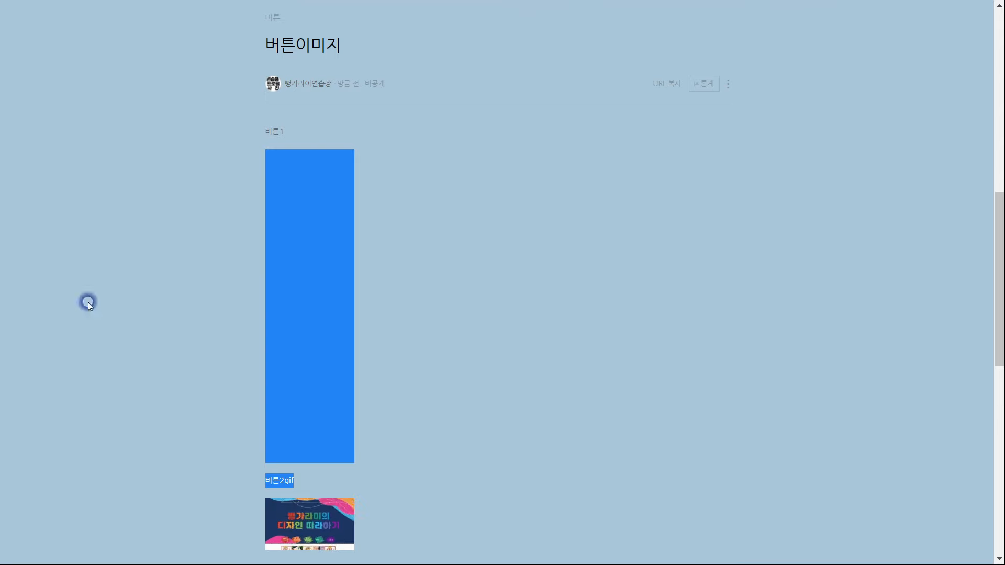
# Replace the placeholder image URL on line 3 with the copied post image address
pyautogui.hotkey('alt', 'Tab')
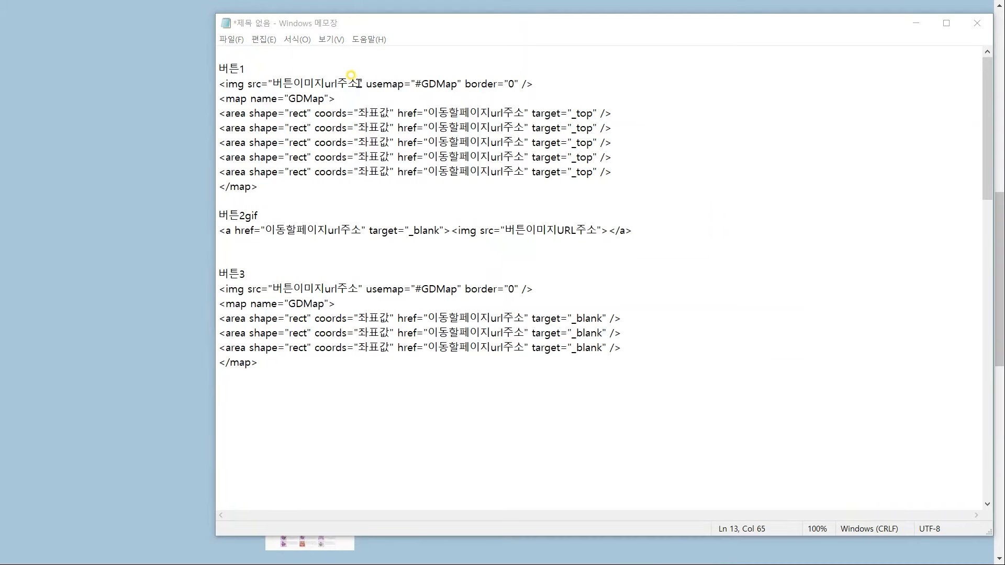
pyautogui.moveTo(359, 83); pyautogui.dragTo(279, 84)
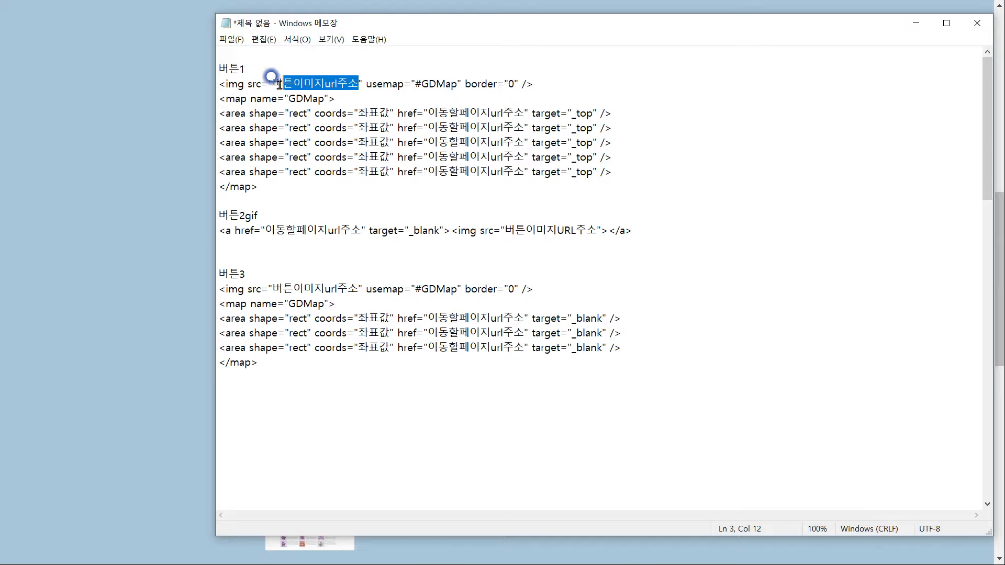
pyautogui.hotkey('alt', 'Tab')
pyautogui.rightClick(317, 262)
pyautogui.click(366, 319)
pyautogui.hotkey('alt', 'Tab')
pyautogui.hotkey('ctrl', 'v')
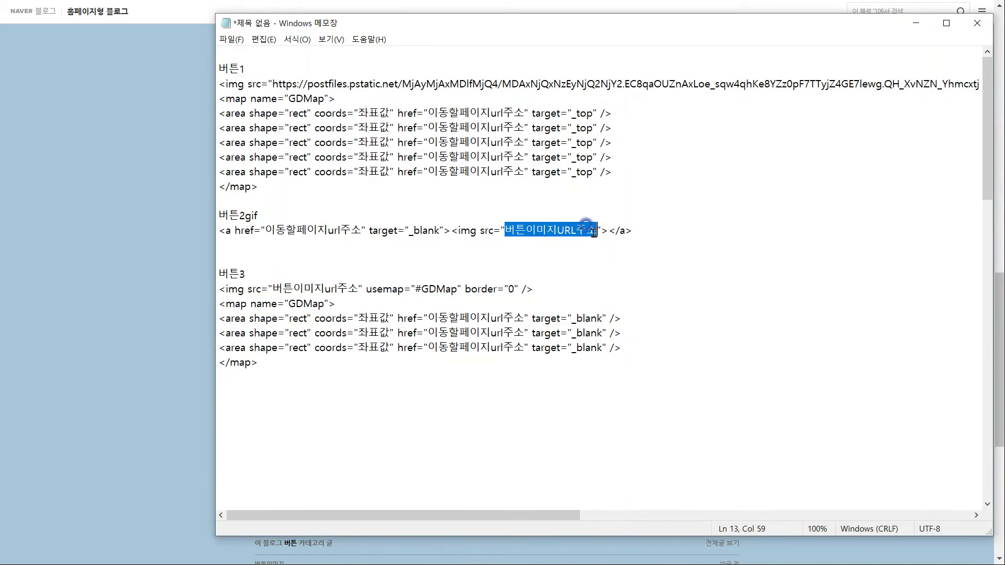
# Paste the GIF address into the 버튼2gif code and the 버튼3 image address into its code
pyautogui.hotkey('ctrl', 'v')
pyautogui.moveTo(665, 517); pyautogui.dragTo(197, 514)
pyautogui.hotkey('alt', 'Tab')
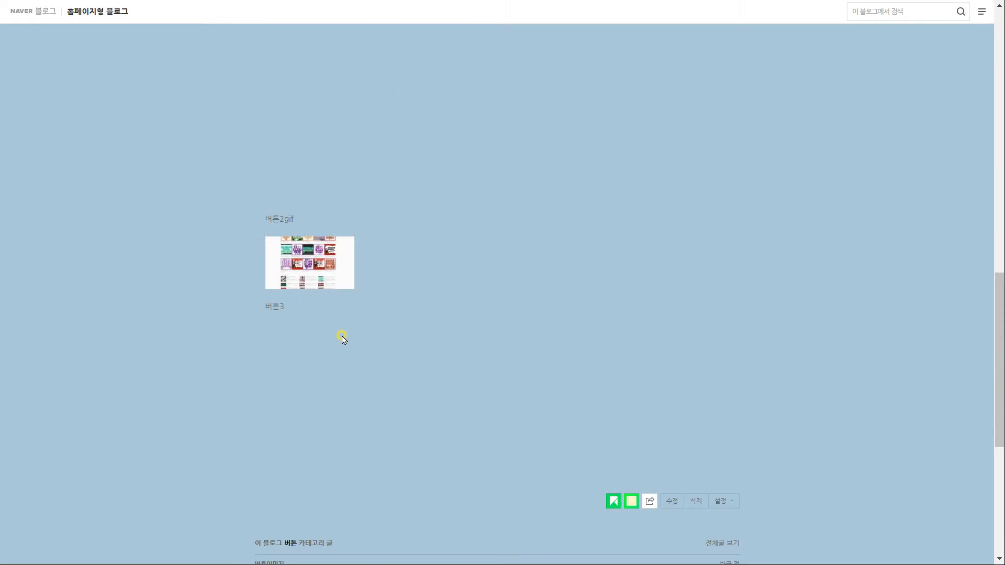
pyautogui.scroll(-3, 343, 338)
pyautogui.scroll(1, 324, 298)
pyautogui.rightClick(313, 230)
pyautogui.click(372, 286)
pyautogui.hotkey('alt', 'Tab')
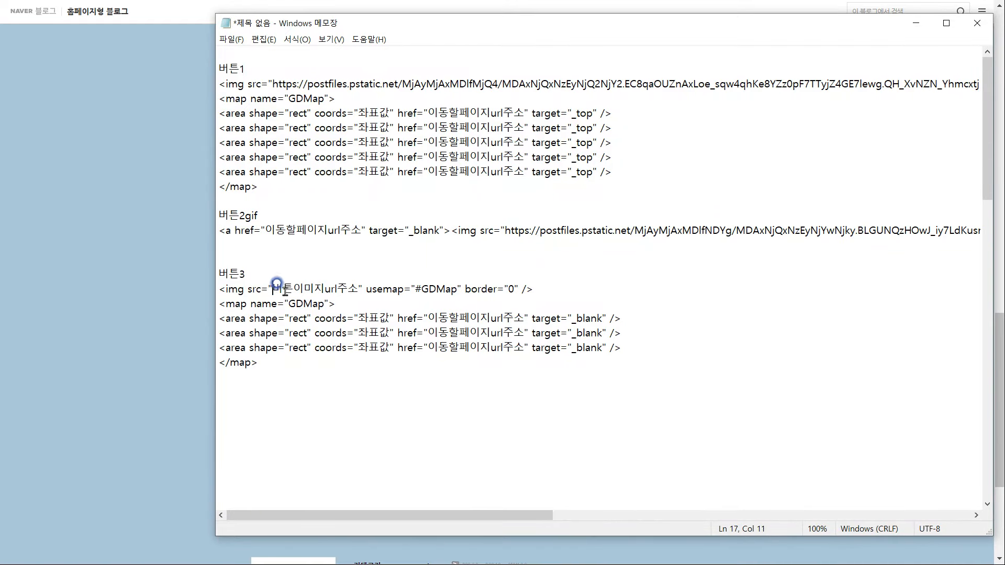
pyautogui.hotkey('ctrl', 'v')
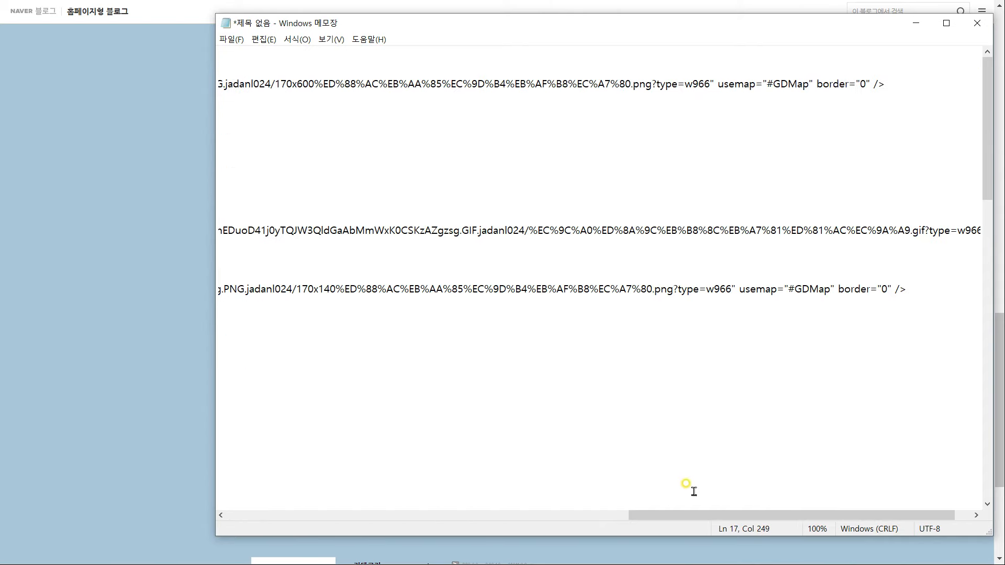
# Paste the blog's category link addresses into the menu area lines
pyautogui.hotkey('alt', 'Tab')
pyautogui.scroll(-5, 524, 366)
pyautogui.rightClick(369, 383)
pyautogui.click(422, 482)
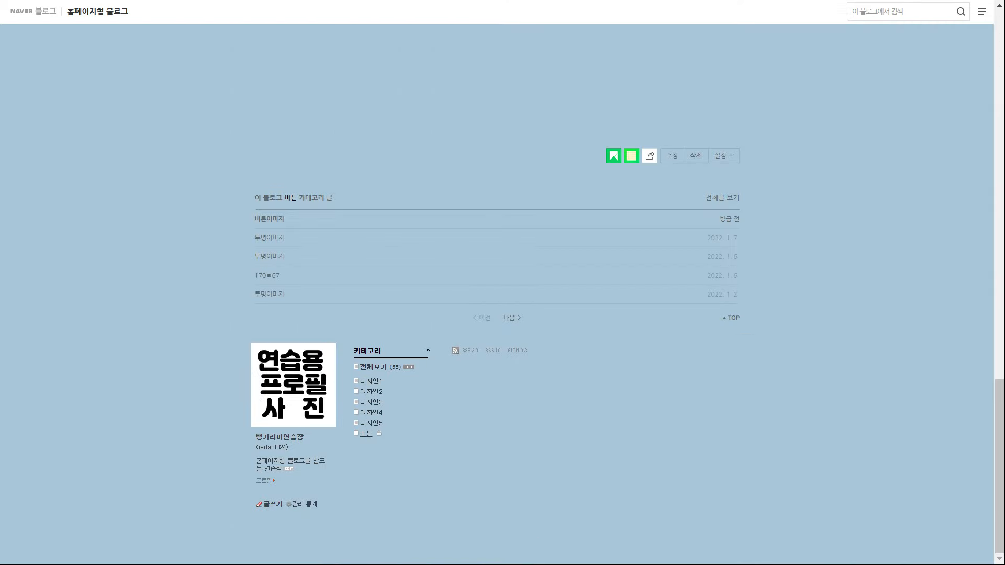
pyautogui.hotkey('alt', 'Tab')
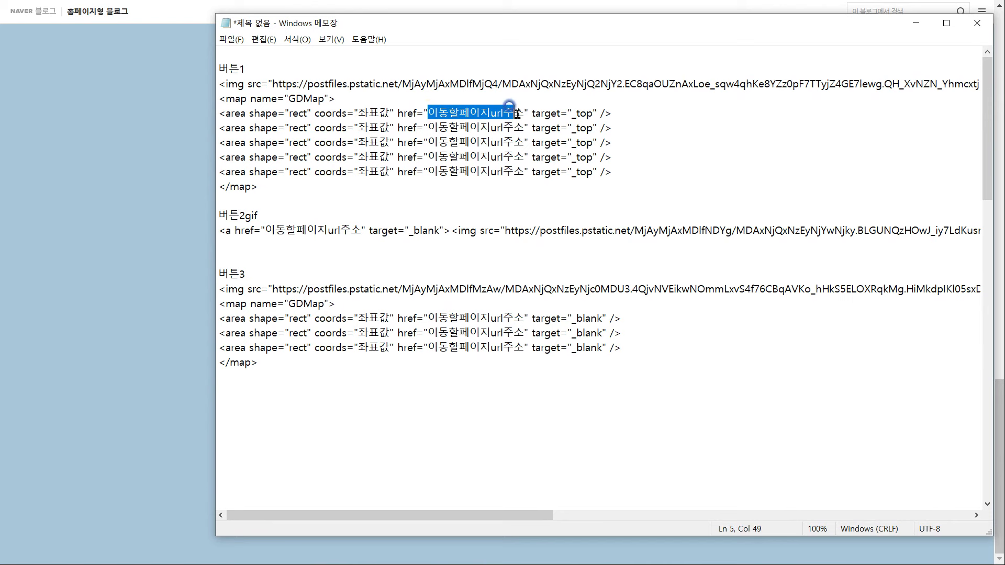
pyautogui.hotkey('ctrl', 'v')
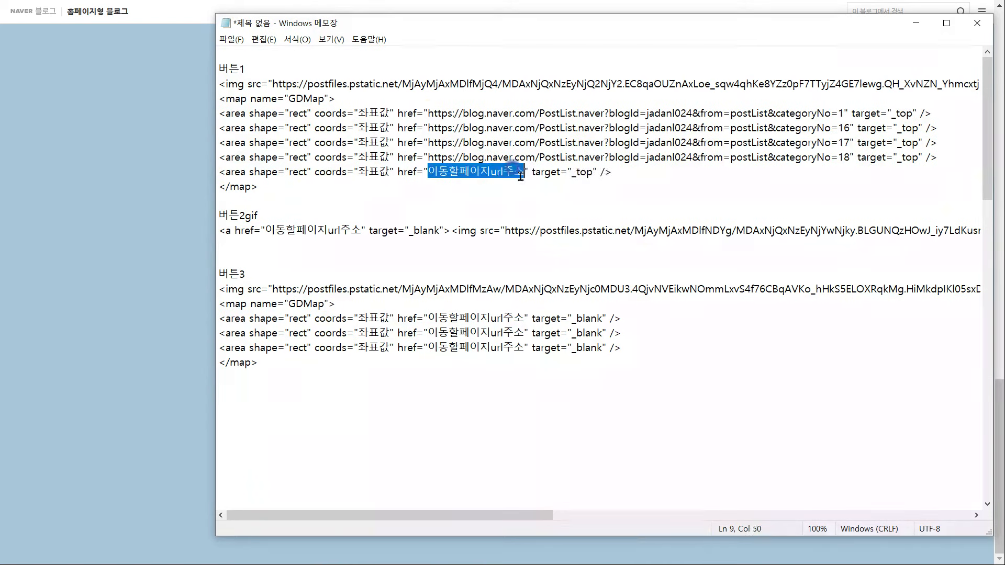
pyautogui.hotkey('ctrl', 'v')
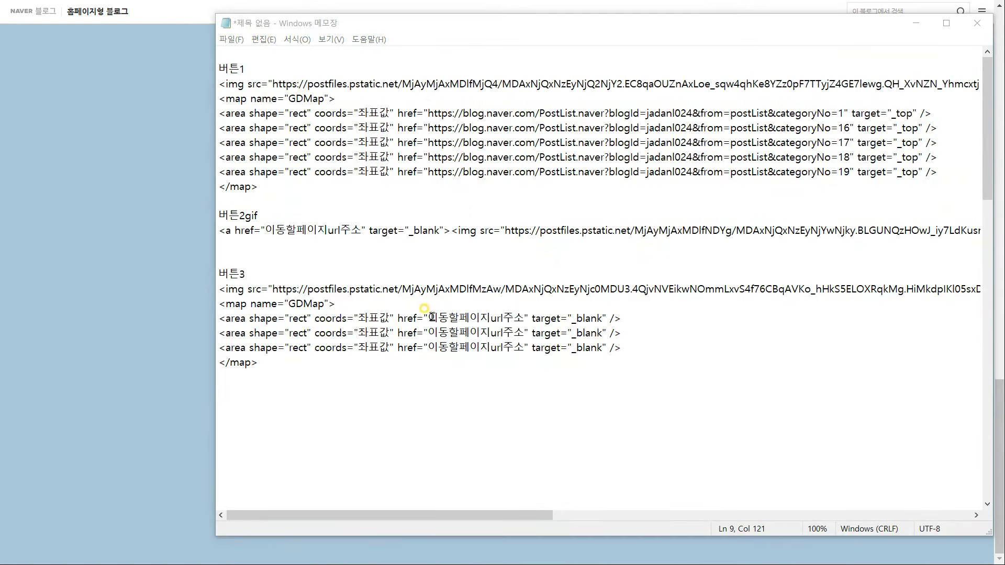
pyautogui.doubleClick(428, 319)
# Fill the SNS links with Instagram, kakao and marpple shop addresses, and YouTube for the GIF button
pyautogui.hotkey('ctrl', 'v')
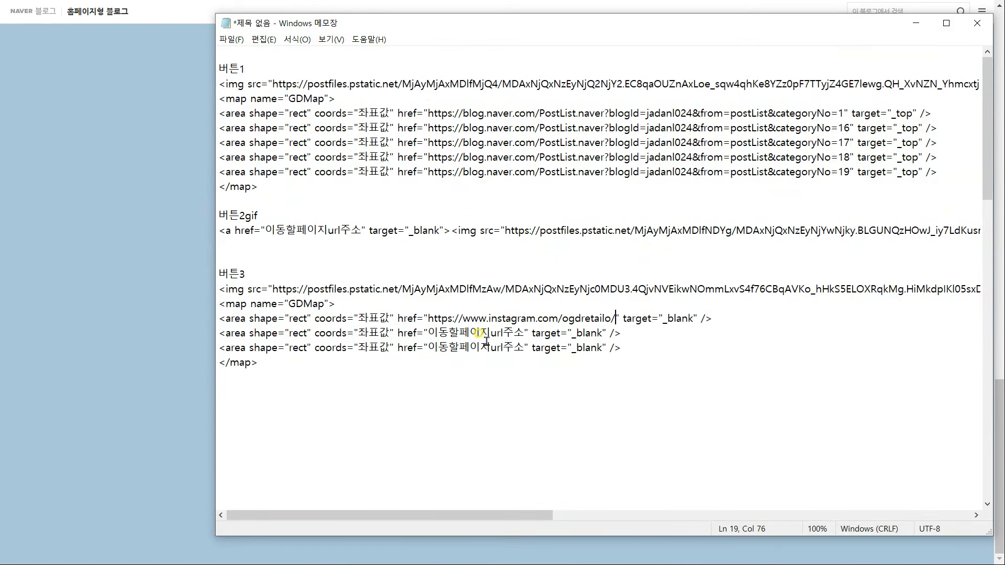
pyautogui.hotkey('alt', 'Tab')
pyautogui.doubleClick(450, 333)
pyautogui.hotkey('ctrl', 'v')
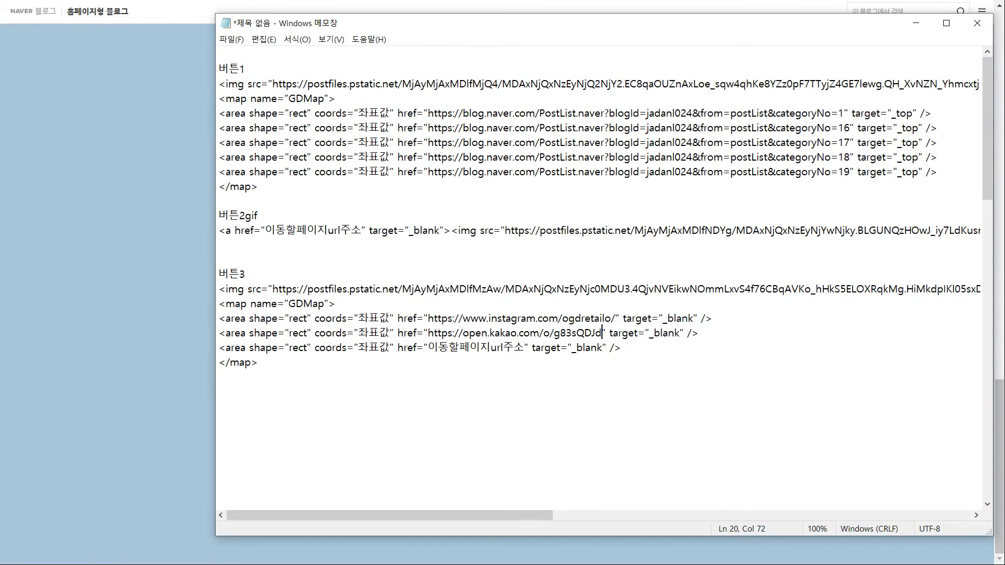
pyautogui.hotkey('alt', 'Tab')
pyautogui.doubleClick(435, 348)
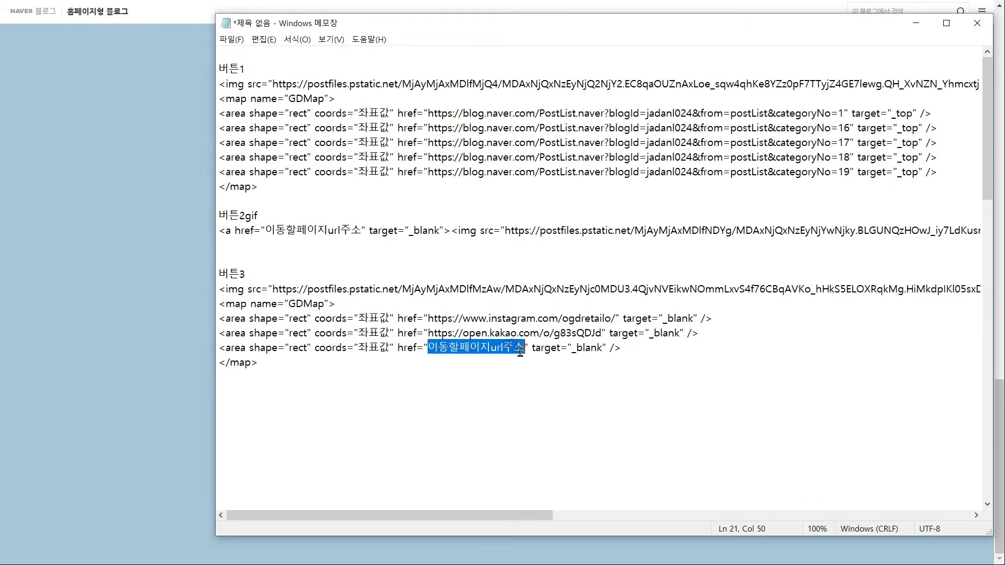
pyautogui.hotkey('ctrl', 'v')
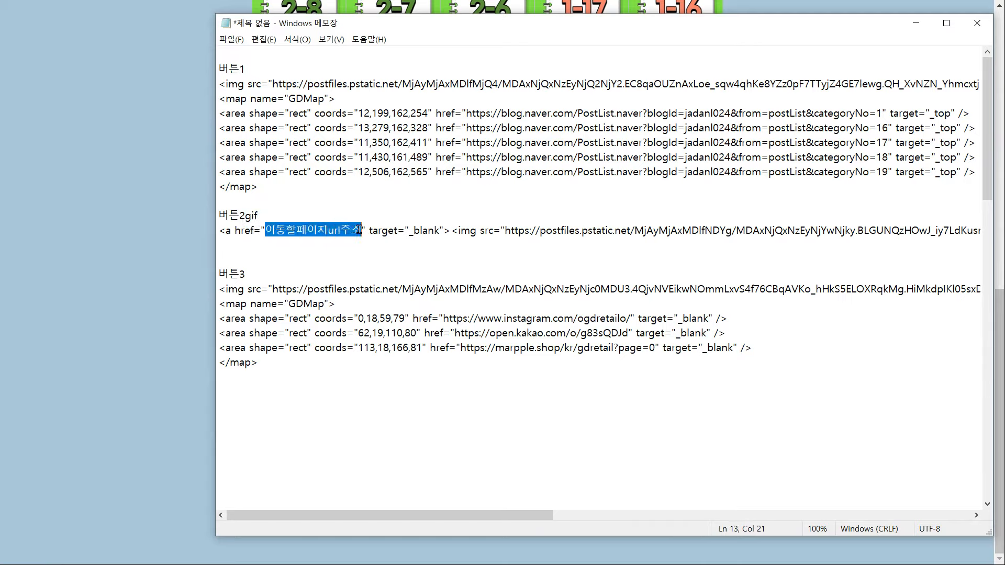
pyautogui.hotkey('ctrl', 'v')
pyautogui.hotkey('alt', 'Tab')
pyautogui.click(499, 141)
# Load 버튼1좌표이미지.png in the image map editor and outline the five 디자인 tabs as rectangles
pyautogui.click(282, 136)
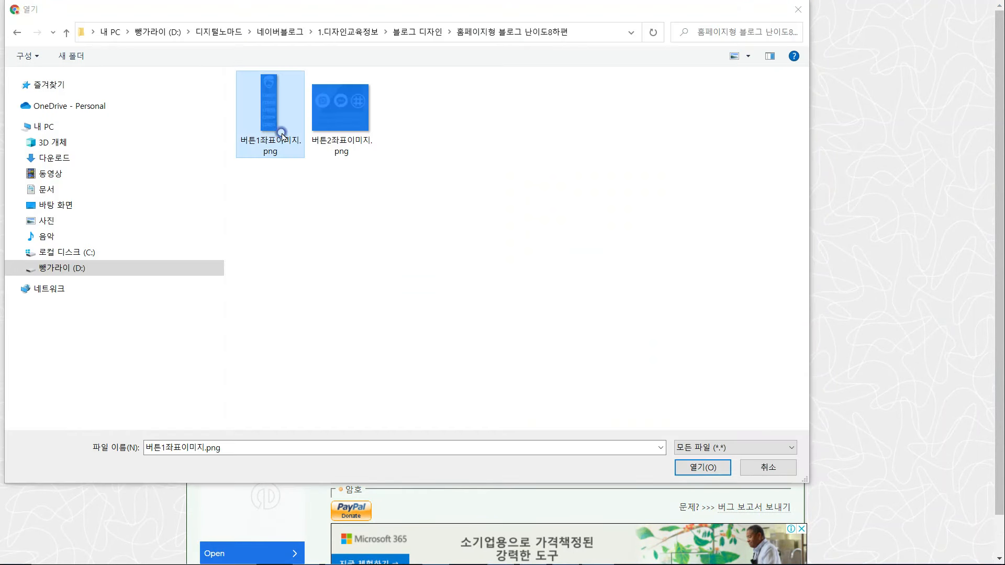
pyautogui.click(703, 468)
pyautogui.click(580, 142)
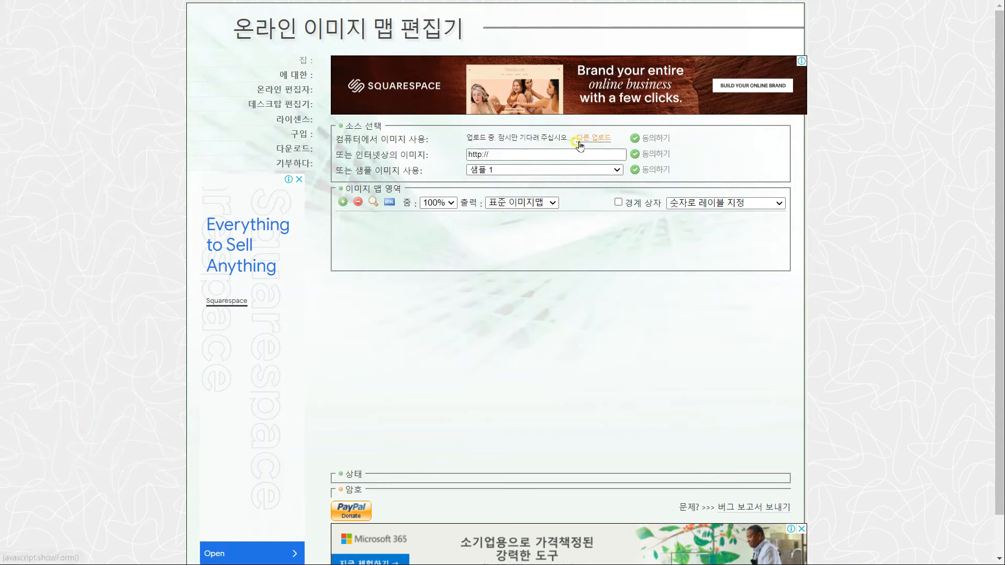
pyautogui.click(653, 139)
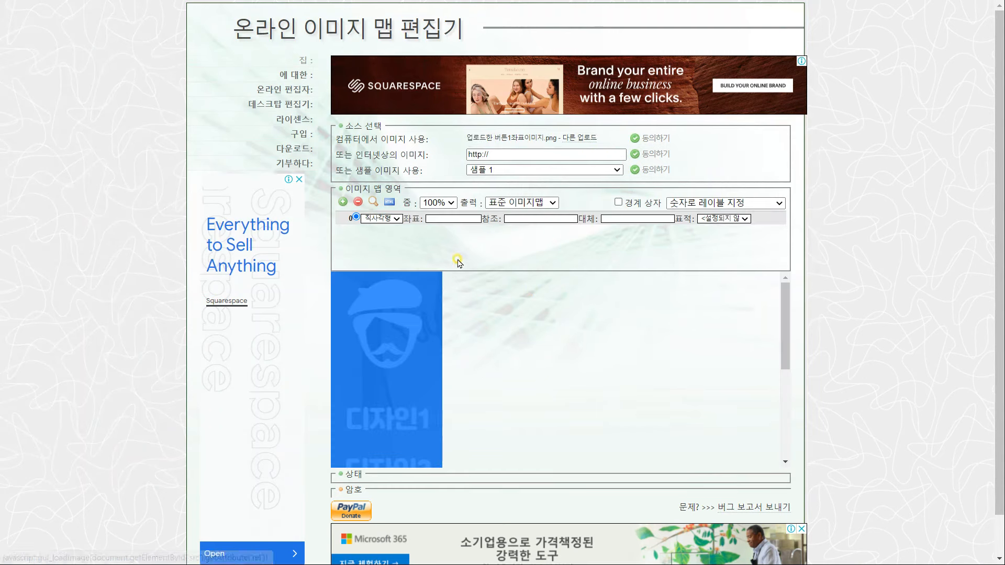
pyautogui.moveTo(339, 338); pyautogui.dragTo(438, 373)
pyautogui.moveTo(340, 389); pyautogui.dragTo(435, 420)
pyautogui.scroll(-2, 437, 390)
pyautogui.moveTo(339, 306); pyautogui.dragTo(439, 343)
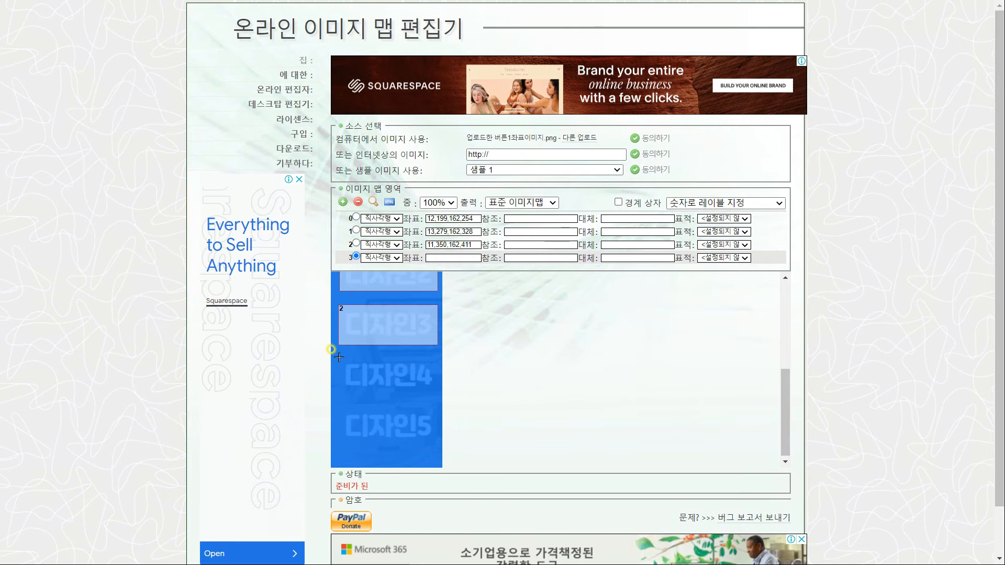
pyautogui.moveTo(340, 355); pyautogui.dragTo(438, 394)
pyautogui.moveTo(341, 404); pyautogui.dragTo(439, 443)
# Paste the tab rectangles' coordinates over the 버튼1 area placeholders in Notepad
pyautogui.scroll(4, 435, 408)
pyautogui.scroll(2, 454, 230)
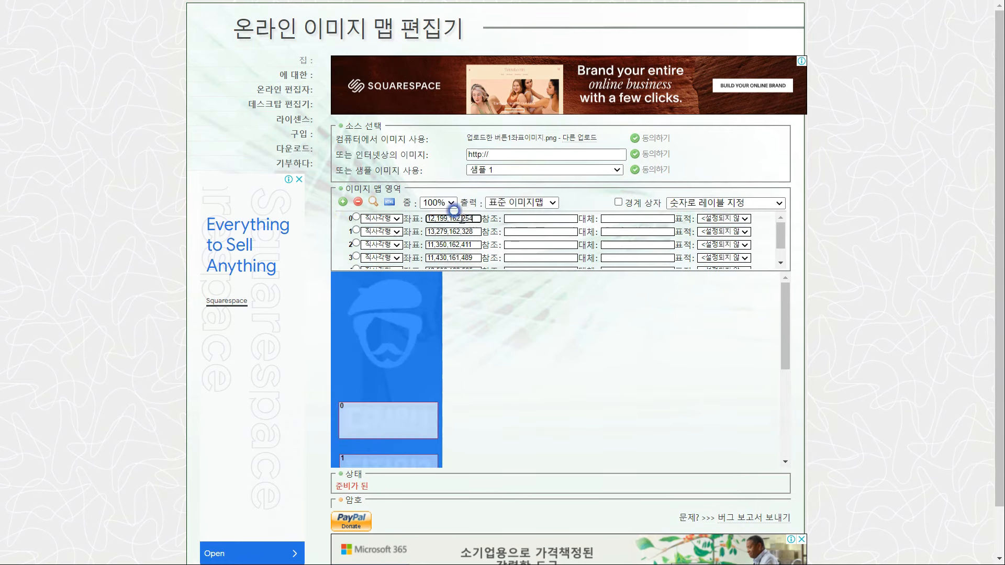
pyautogui.hotkey('alt', 'Tab')
pyautogui.write('12,199,162,254')
pyautogui.write('13,279,162,328')
pyautogui.moveTo(389, 127); pyautogui.dragTo(388, 173)
pyautogui.press('BackSpace')
pyautogui.hotkey('alt', 'Tab')
pyautogui.hotkey('alt', 'Tab')
pyautogui.write('11,350,162,411')
pyautogui.write('11,430,161,489')
pyautogui.hotkey('alt', 'Tab')
pyautogui.hotkey('alt', 'Tab')
pyautogui.write('12,506,162,565')
pyautogui.hotkey('alt', 'Tab')
# Load 버튼2좌표이미지.png and outline each SNS icon as a rectangle
pyautogui.click(579, 137)
pyautogui.click(341, 135)
pyautogui.click(702, 466)
pyautogui.moveTo(331, 283); pyautogui.dragTo(369, 324)
pyautogui.moveTo(372, 284); pyautogui.dragTo(404, 326)
pyautogui.click(404, 326)
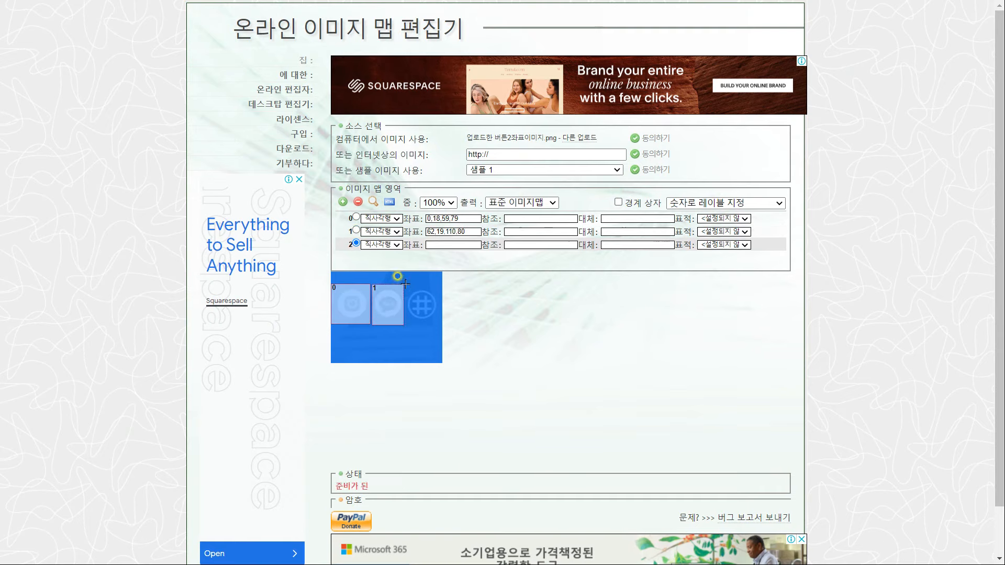
pyautogui.click(406, 284)
pyautogui.click(439, 325)
# Put the first SNS icon's coordinates 0,18,59,79 into its code line, then copy the kakao icon's
pyautogui.moveTo(461, 219); pyautogui.dragTo(425, 219)
pyautogui.hotkey('ctrl', 'c')
pyautogui.hotkey('alt', 'Tab')
pyautogui.hotkey('ctrl', 'v')
pyautogui.moveTo(389, 319)
pyautogui.mouseDown()
pyautogui.moveTo(359, 319)
pyautogui.moveTo(358, 334)
pyautogui.mouseUp()
pyautogui.hotkey('alt', 'Tab')
pyautogui.moveTo(461, 234); pyautogui.dragTo(426, 235)
# Paste the 62,19,112,80 coordinates into the kakao area line of the button code
pyautogui.hotkey('ctrl', 'c')
pyautogui.hotkey('alt', 'Tab')
pyautogui.hotkey('ctrl', 'v')
pyautogui.moveTo(390, 348); pyautogui.dragTo(358, 348)
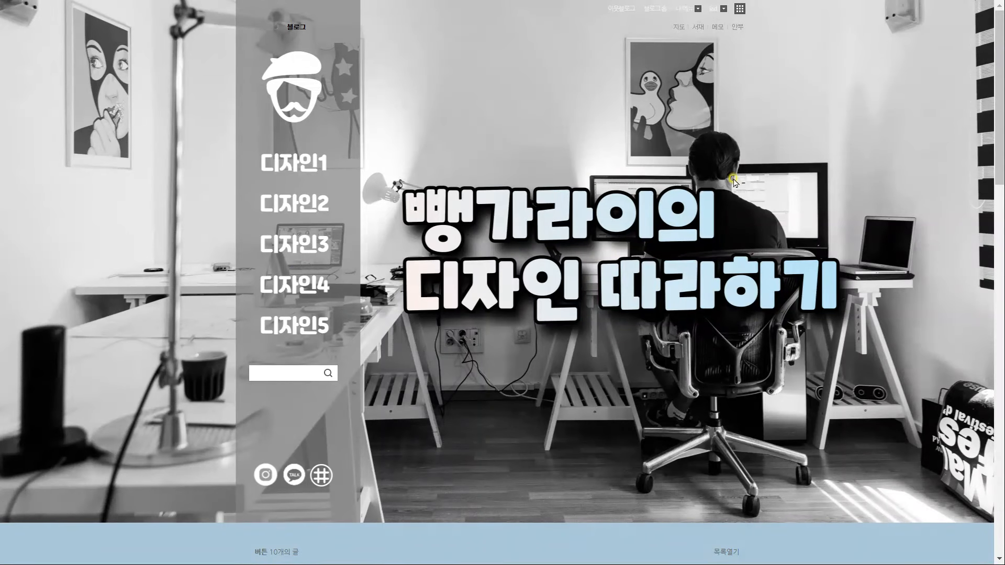
# Go to the blog's 관리 > 꾸미기 설정 > 레이아웃·위젯 설정 page
pyautogui.click(687, 8)
pyautogui.click(682, 44)
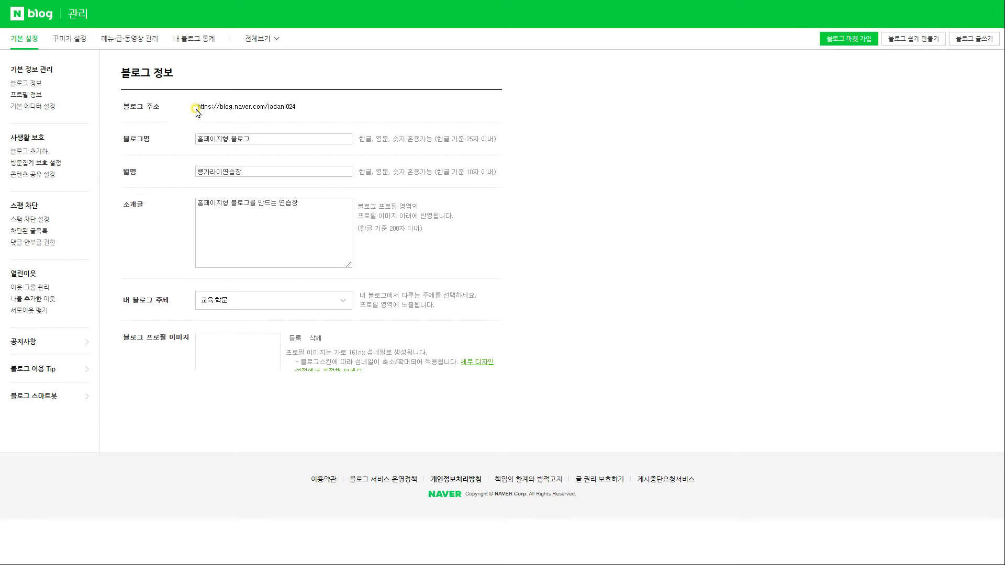
pyautogui.click(71, 39)
pyautogui.click(36, 143)
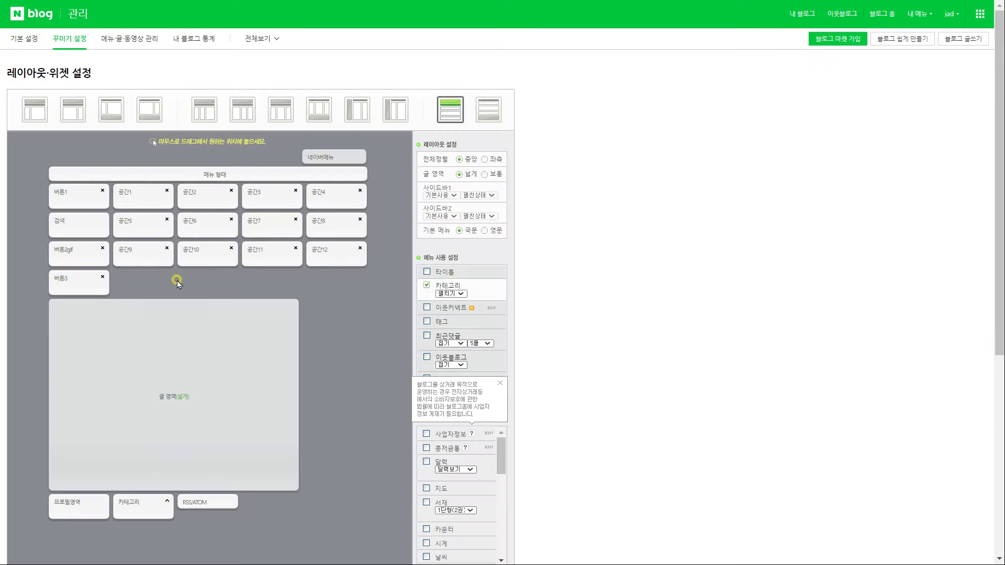
pyautogui.scroll(-4, 336, 440)
pyautogui.scroll(-5, 495, 293)
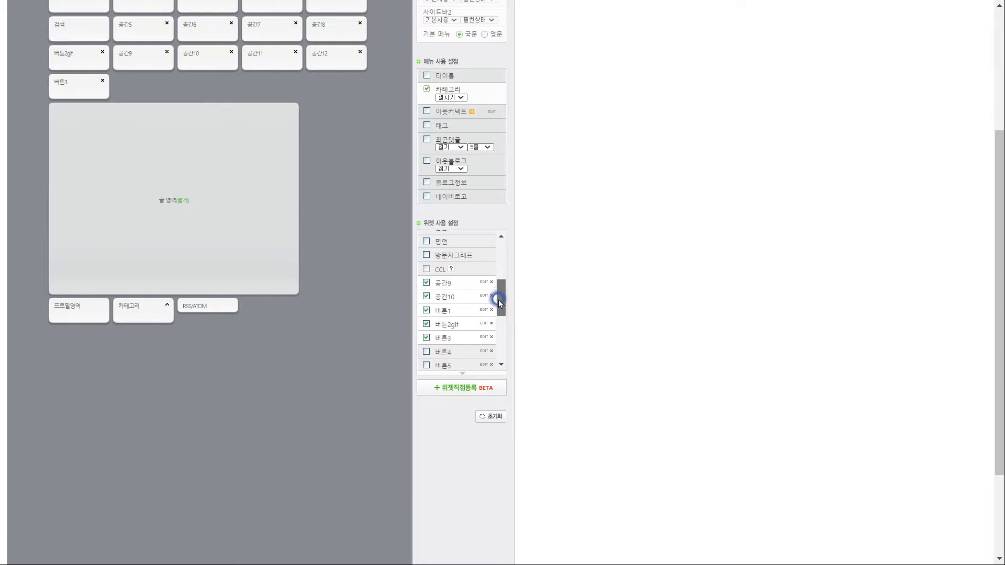
# Replace the 버튼1 widget's code with the finished code and save it
pyautogui.click(490, 307)
pyautogui.hotkey('ctrl', 'a')
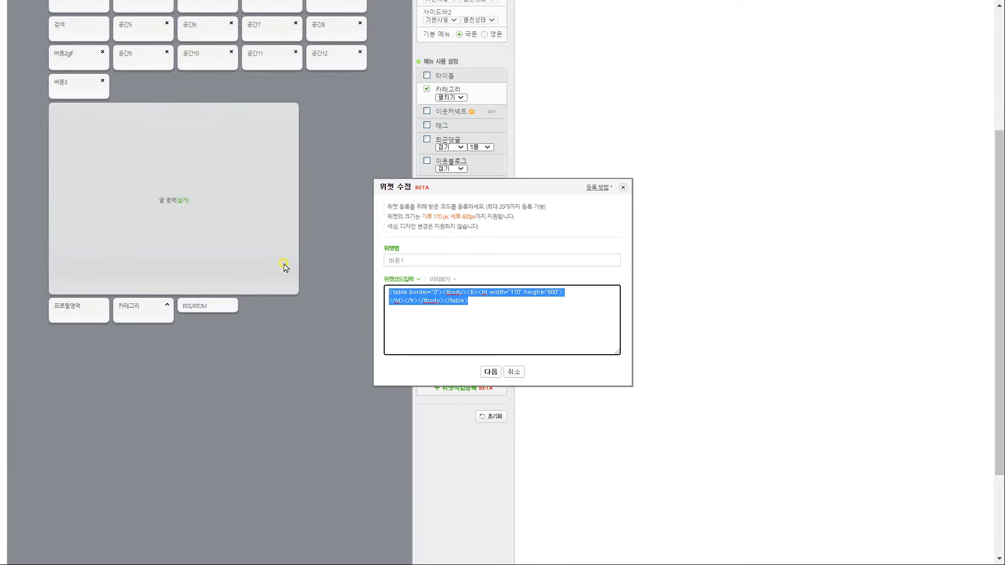
pyautogui.hotkey('ctrl', 'v')
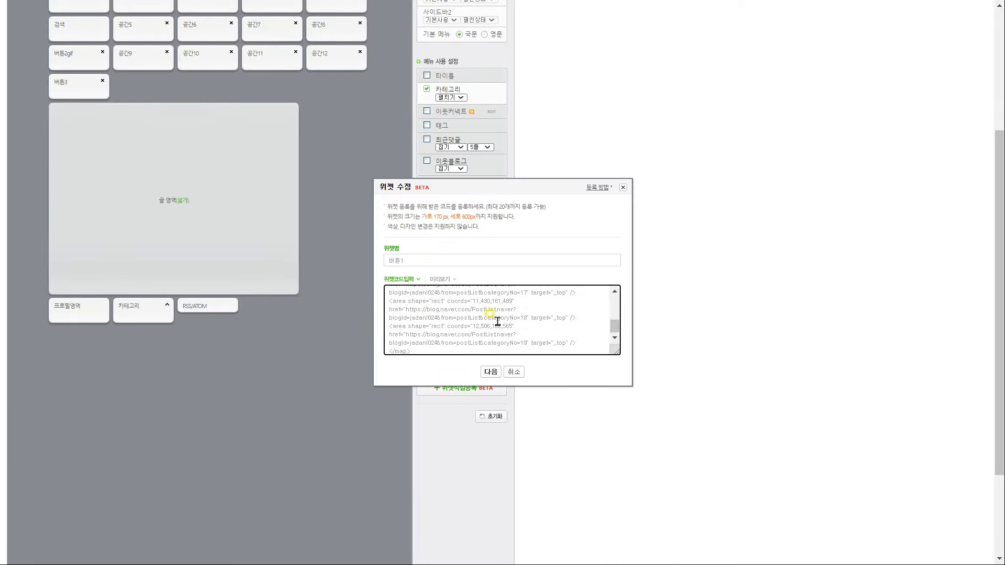
pyautogui.click(490, 371)
pyautogui.scroll(-3, 510, 413)
pyautogui.click(503, 504)
pyautogui.click(618, 56)
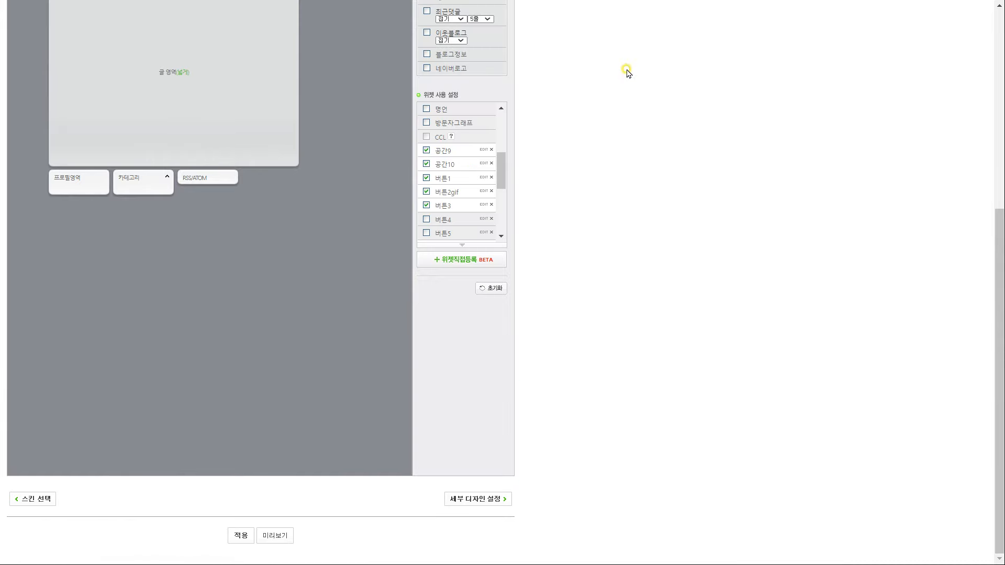
pyautogui.scroll(3, 386, 164)
# Replace the 버튼2gif widget's code with the new GIF button code and save it
pyautogui.click(479, 324)
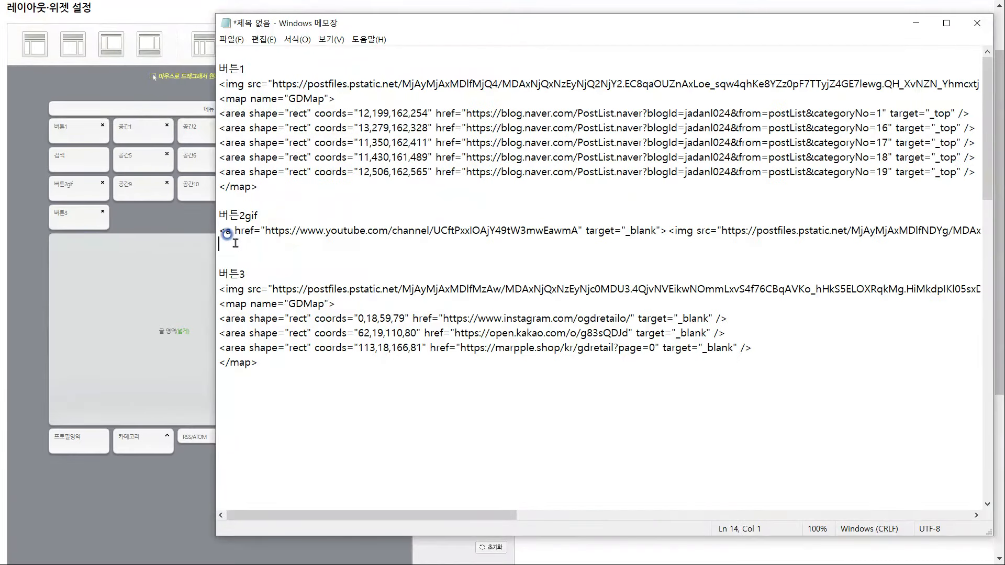
pyautogui.tripleClick(220, 236)
pyautogui.hotkey('ctrl', 'a')
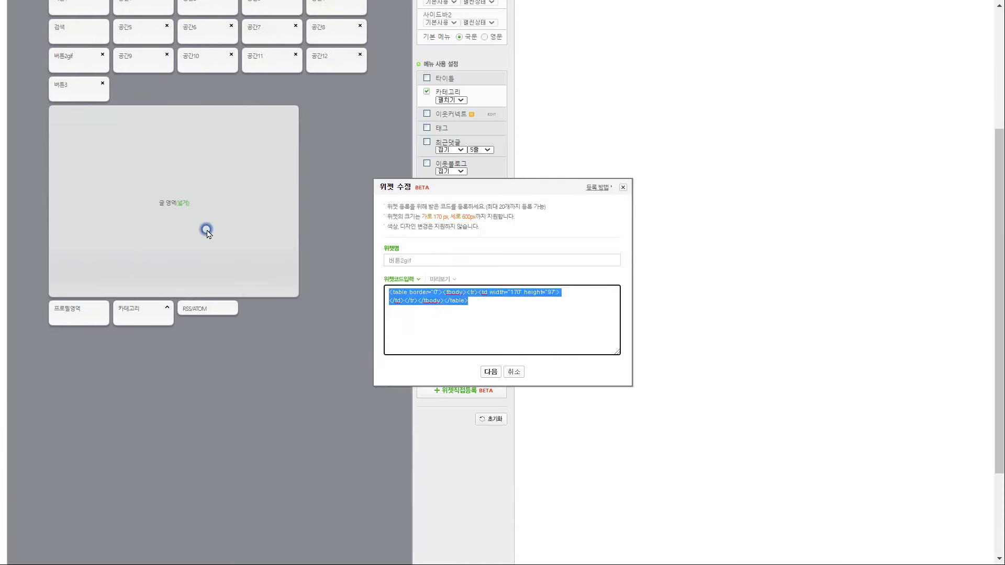
pyautogui.hotkey('ctrl', 'v')
pyautogui.click(491, 372)
pyautogui.click(502, 371)
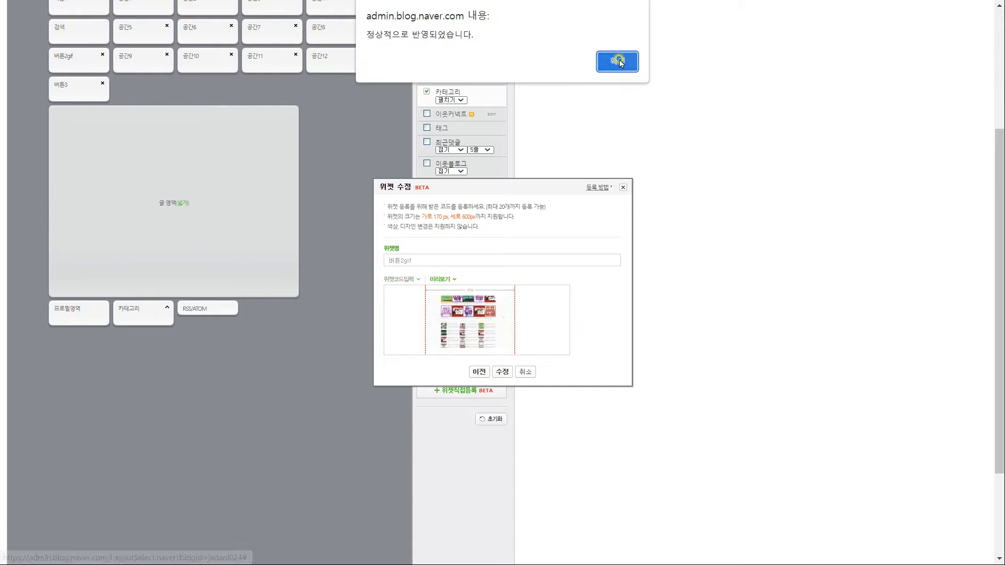
pyautogui.click(617, 61)
# Paste the finished code into the 버튼3 widget and save it
pyautogui.scroll(-2, 472, 315)
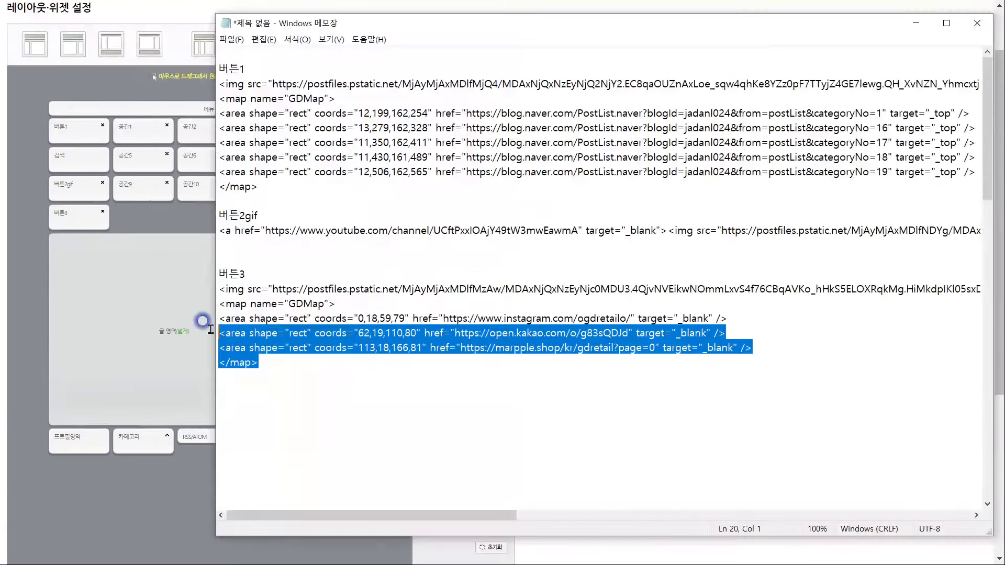
pyautogui.moveTo(337, 251); pyautogui.dragTo(202, 296)
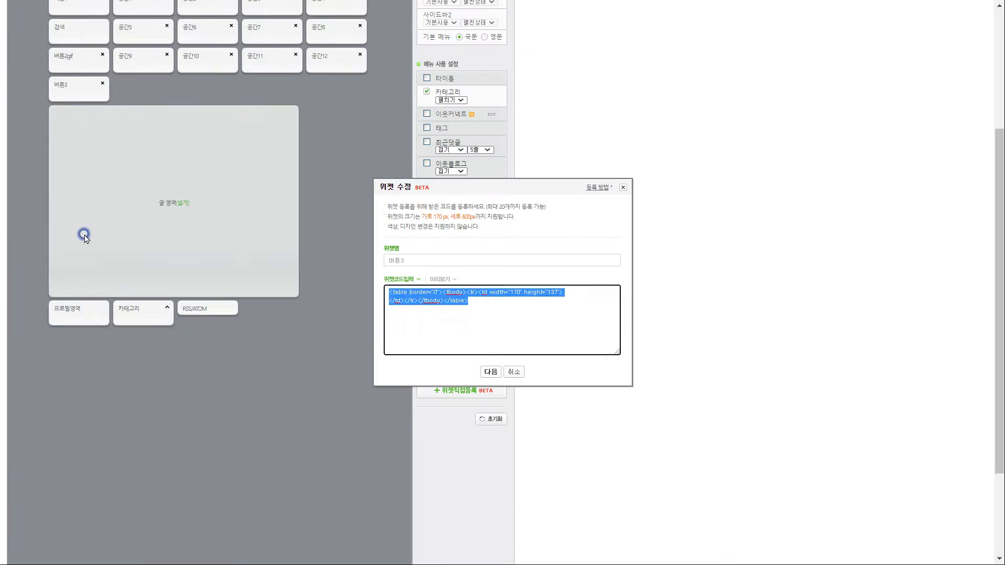
pyautogui.hotkey('ctrl', 'v')
pyautogui.click(489, 372)
pyautogui.click(501, 393)
pyautogui.click(602, 63)
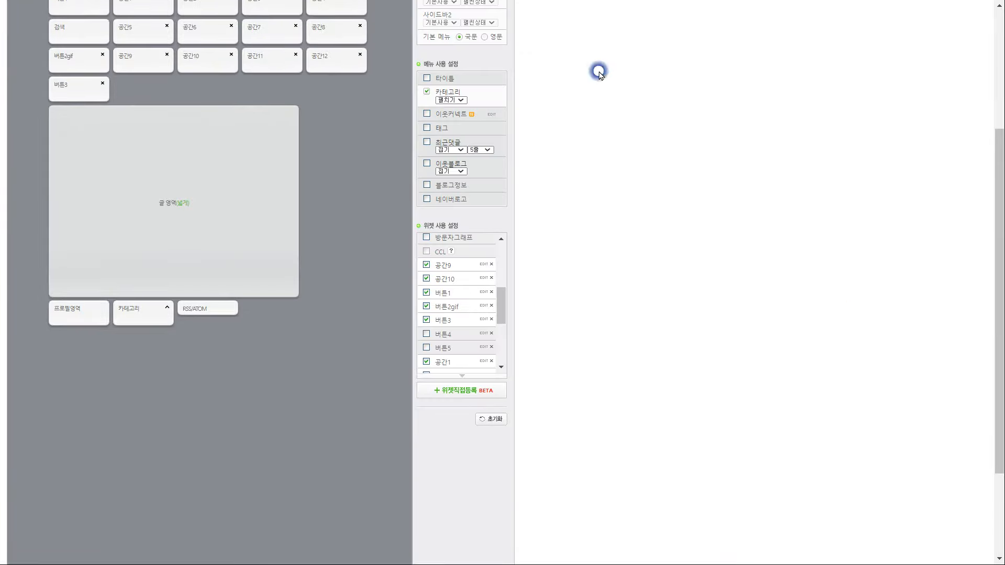
# Apply the new layout to the blog and confirm
pyautogui.scroll(-3, 336, 384)
pyautogui.click(241, 536)
pyautogui.click(577, 56)
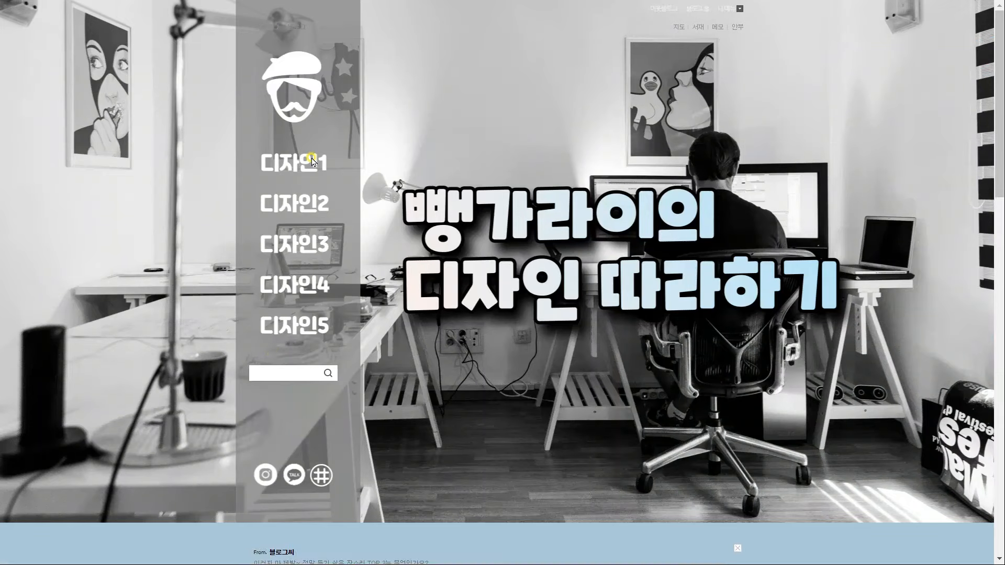
# Test the 디자인1 to 디자인5 sidebar tabs, checking each opens its category page
pyautogui.click(314, 162)
pyautogui.scroll(10, 335, 223)
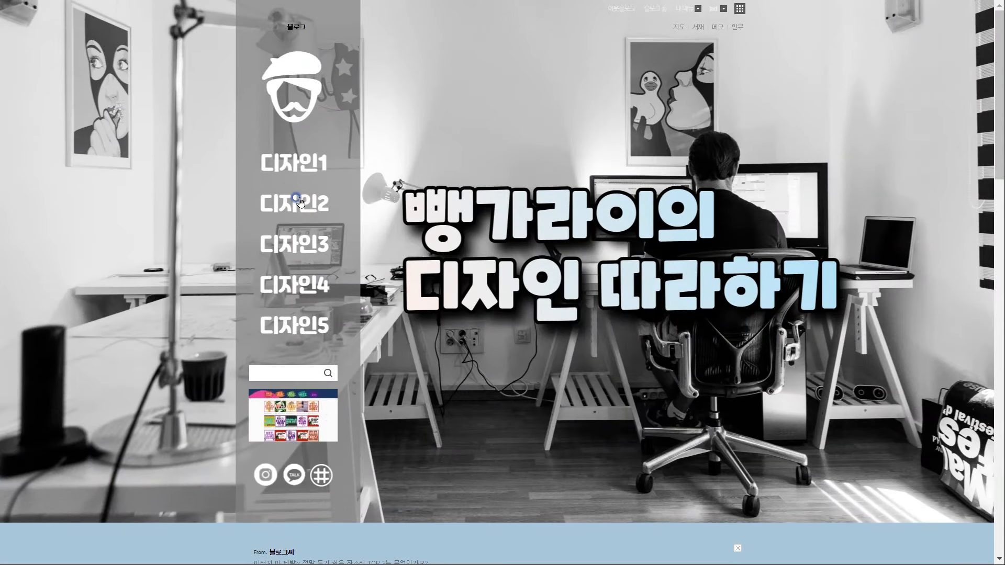
pyautogui.click(301, 202)
pyautogui.scroll(10, 411, 283)
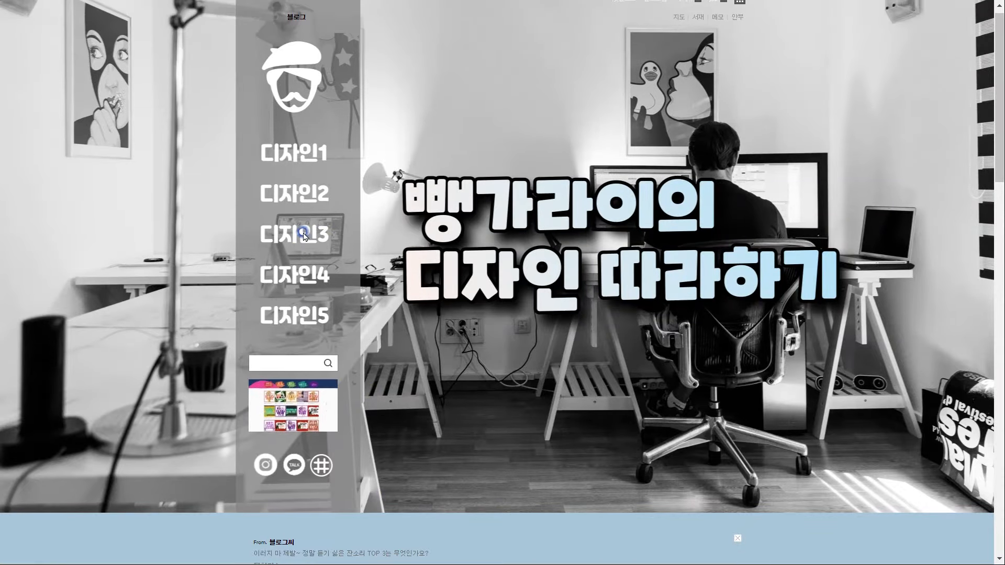
pyautogui.click(306, 234)
pyautogui.scroll(8, 390, 341)
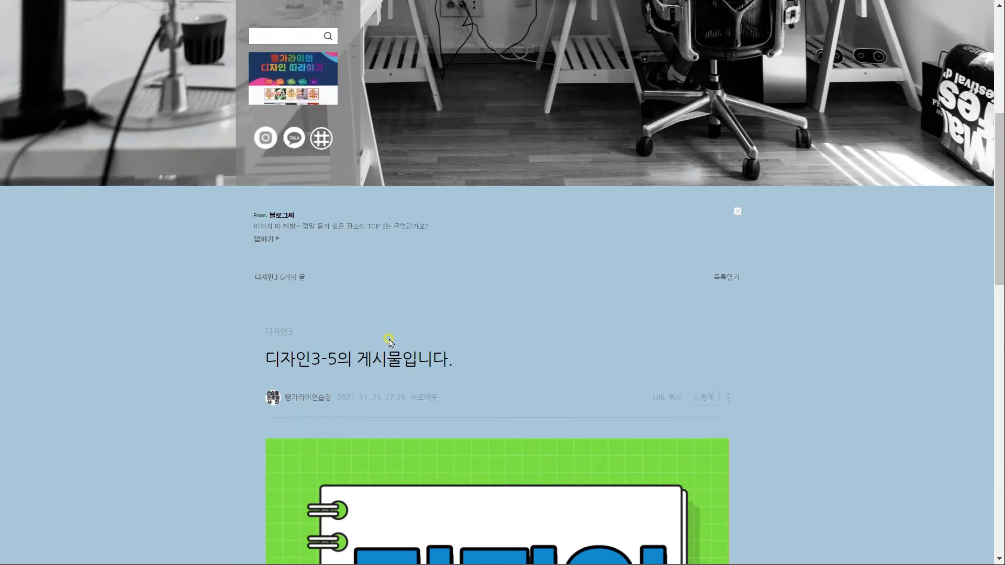
pyautogui.click(312, 151)
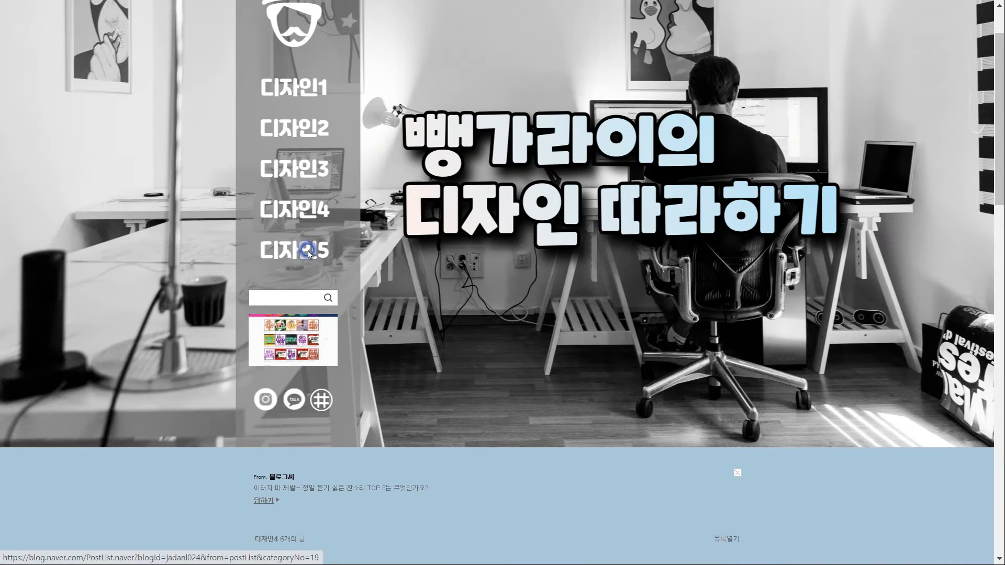
pyautogui.click(309, 255)
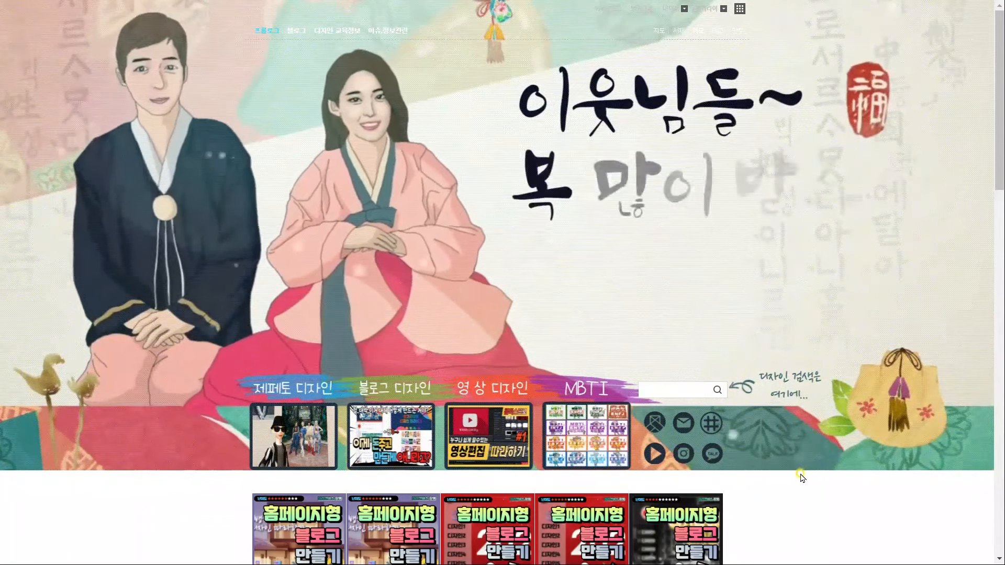
# Drag a highlight over the hanbok blog's menu tabs, thumbnails and SNS icon area
pyautogui.moveTo(793, 474); pyautogui.dragTo(238, 182)
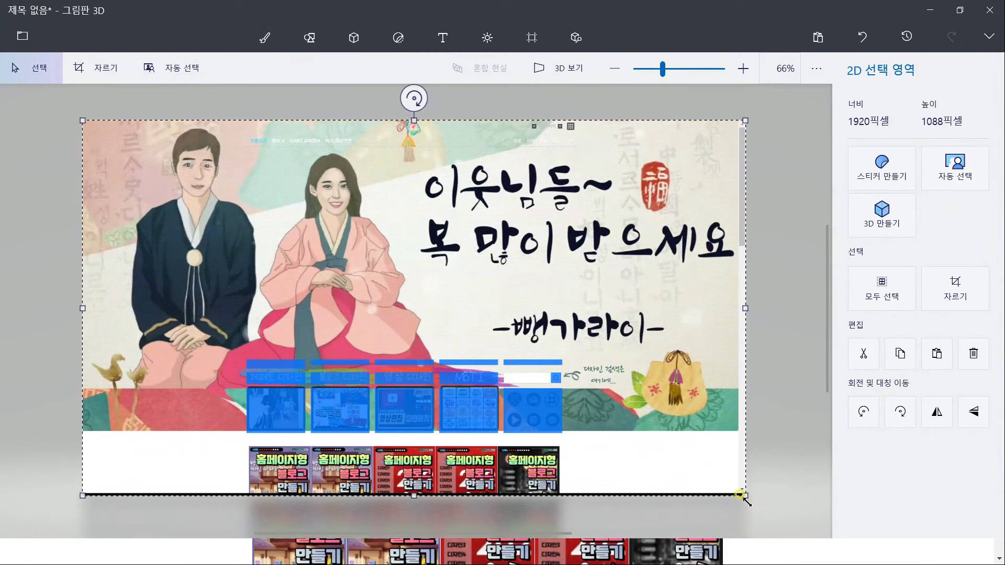
# Crop the blog screenshot's height down to exactly 900 px
pyautogui.click(968, 304)
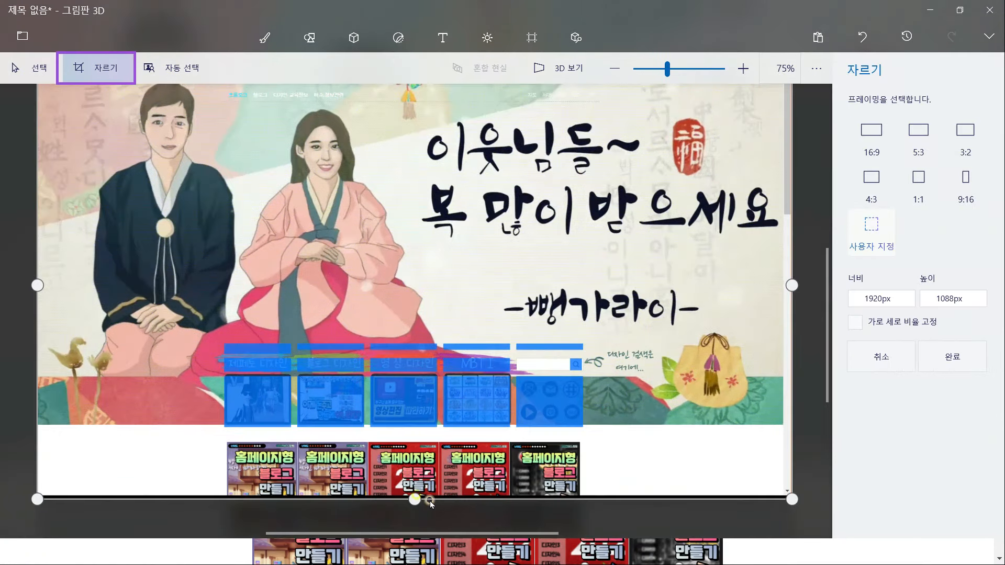
pyautogui.moveTo(419, 499); pyautogui.dragTo(411, 436)
pyautogui.scroll(6, 411, 472)
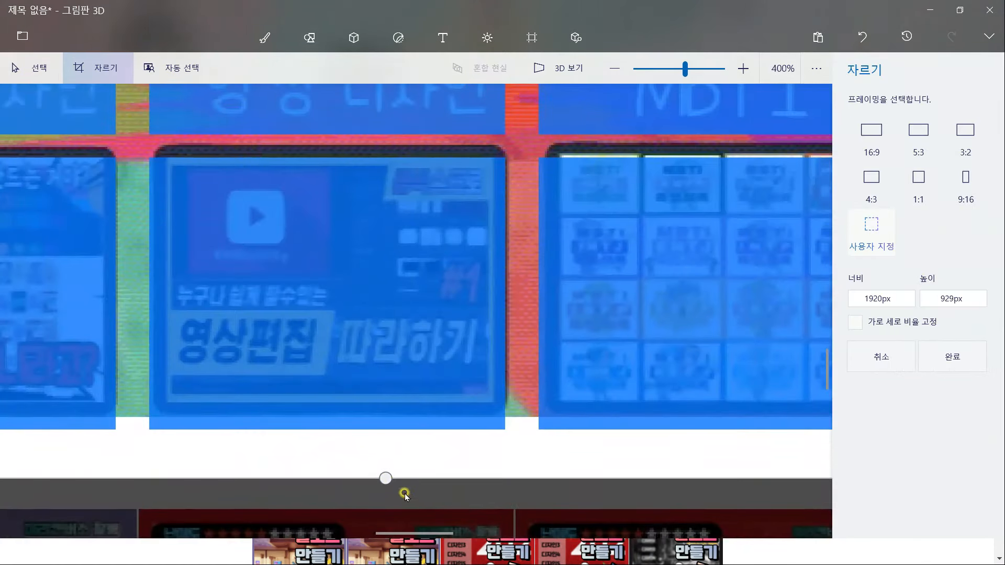
pyautogui.moveTo(386, 478); pyautogui.dragTo(386, 418)
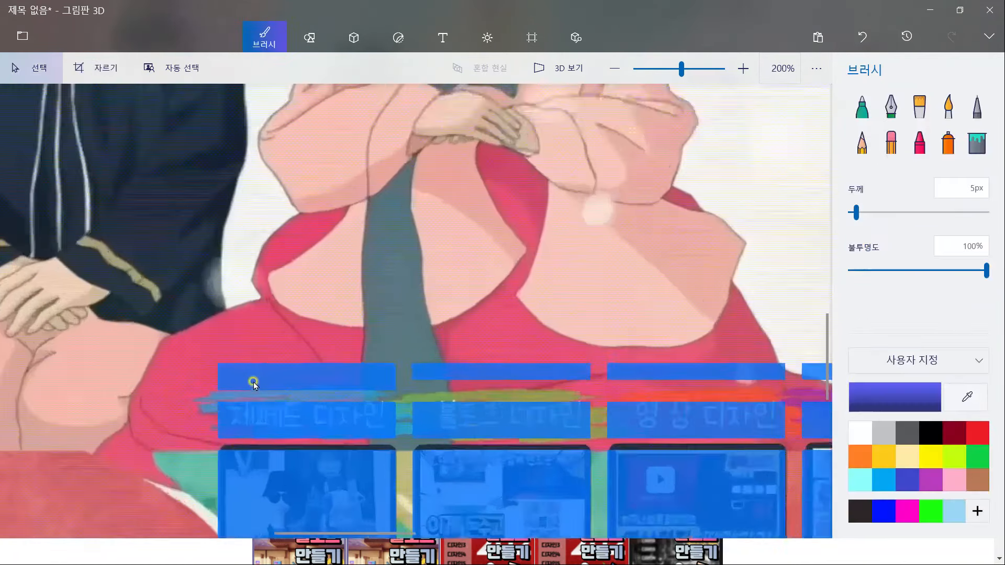
# Measure the height of the top blank bar with a selection box
pyautogui.scroll(3, 254, 381)
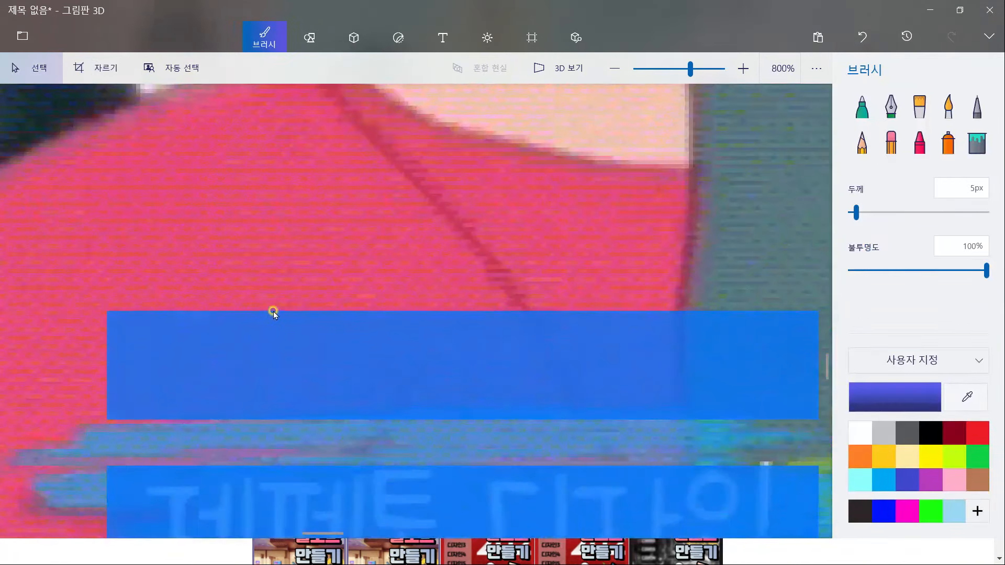
pyautogui.moveTo(272, 312); pyautogui.dragTo(433, 425)
pyautogui.scroll(-6, 451, 427)
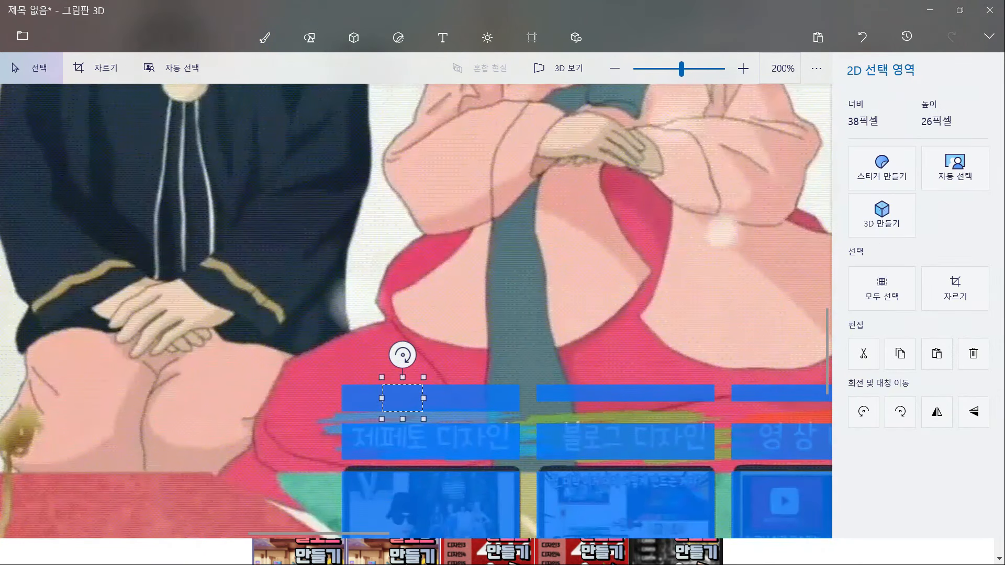
pyautogui.click(519, 459)
# Measure the 제페토 디자인 button strip at 35 px and compare it with the Notepad size notes
pyautogui.scroll(1, 520, 461)
pyautogui.scroll(2, 471, 451)
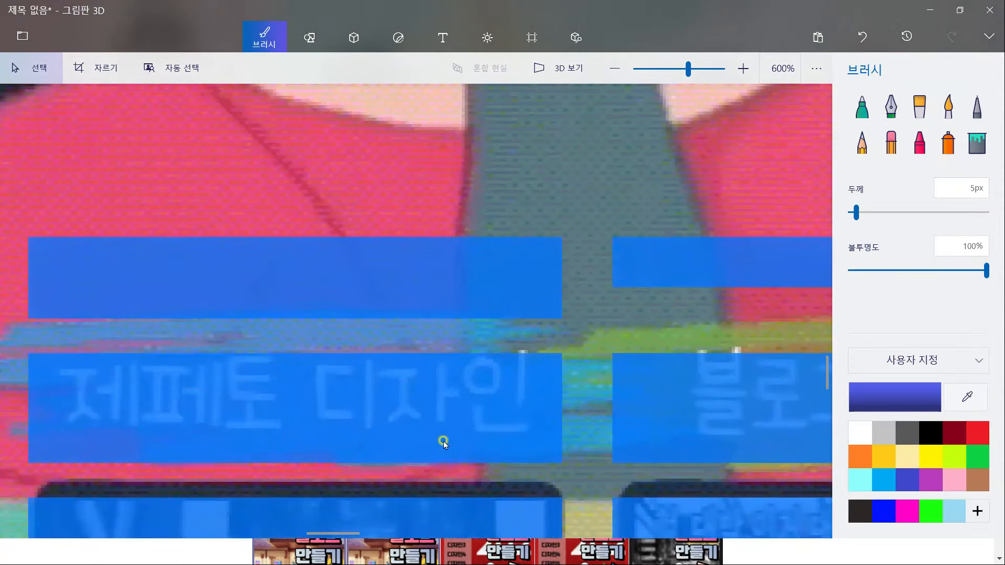
pyautogui.scroll(4, 458, 464)
pyautogui.moveTo(458, 465); pyautogui.dragTo(292, 243)
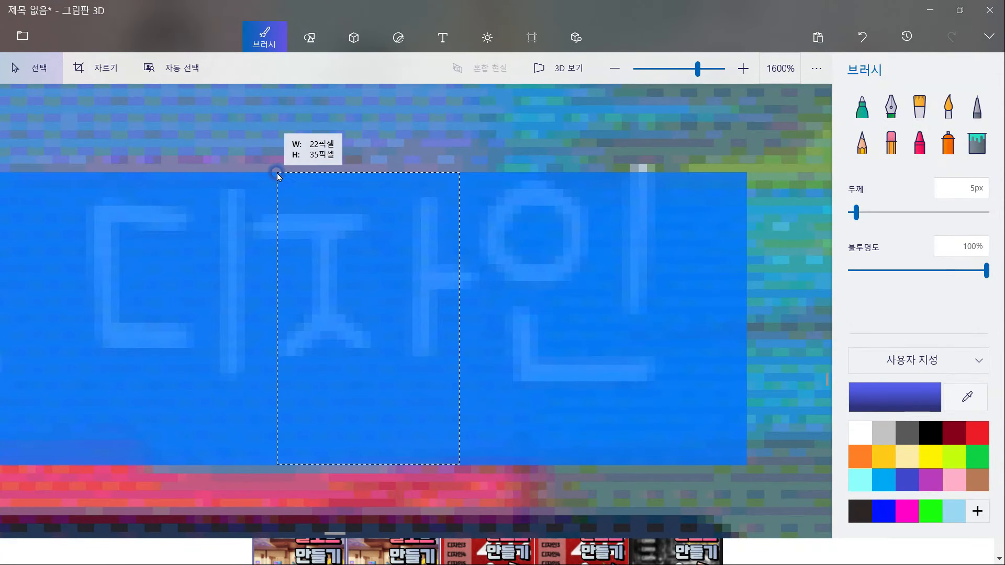
pyautogui.moveTo(277, 176); pyautogui.dragTo(278, 172)
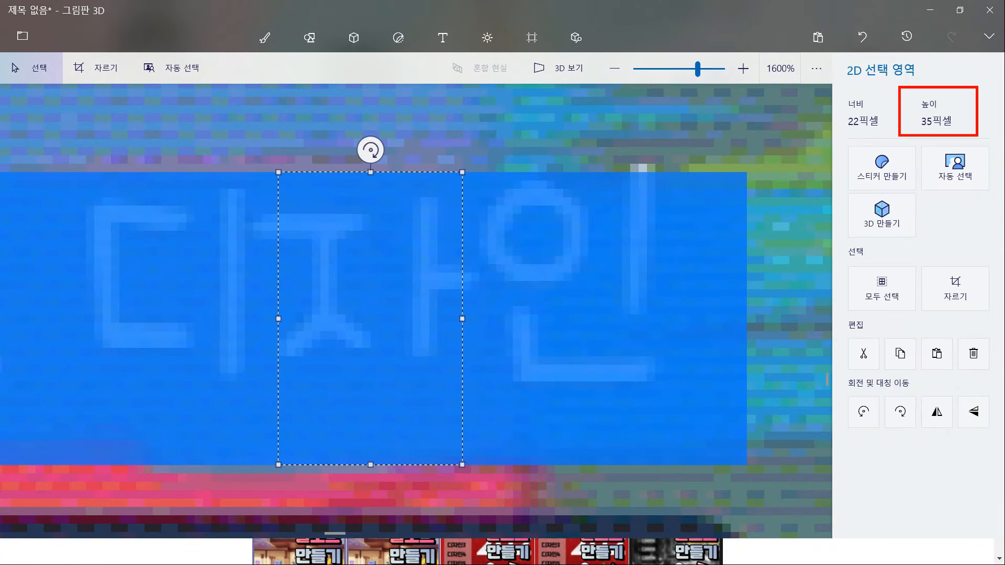
pyautogui.hotkey('alt', 'Tab')
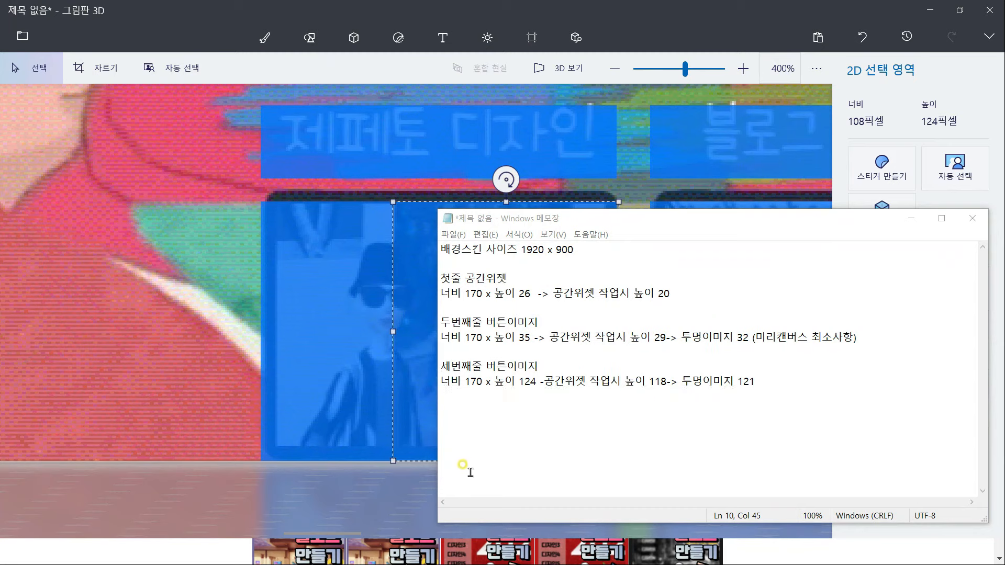
pyautogui.click(430, 498)
pyautogui.click(416, 495)
pyautogui.scroll(-8, 428, 459)
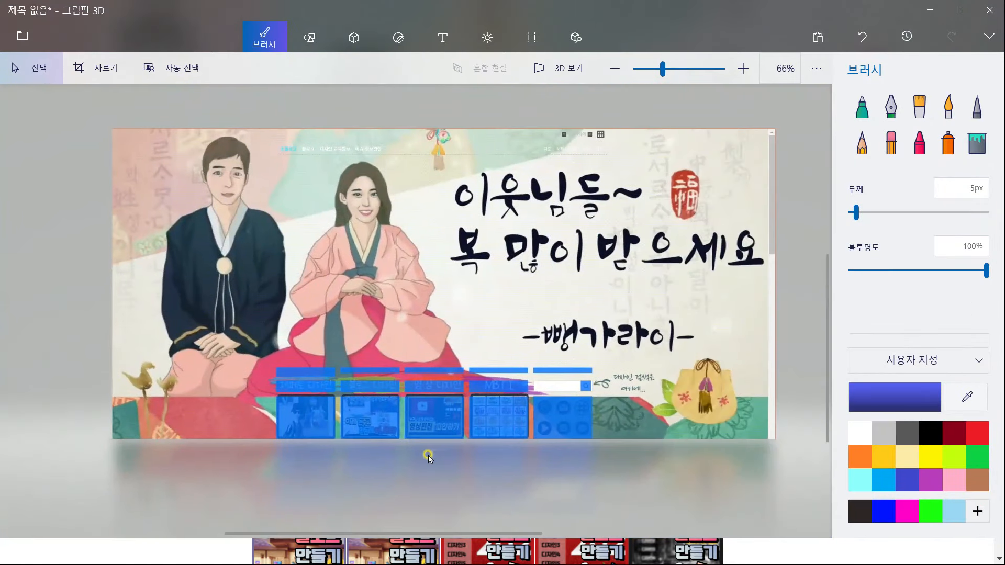
# Copy the screenshot and give the MiriCanvas page a custom 1920 × 900 px size
pyautogui.moveTo(785, 462); pyautogui.dragTo(105, 112)
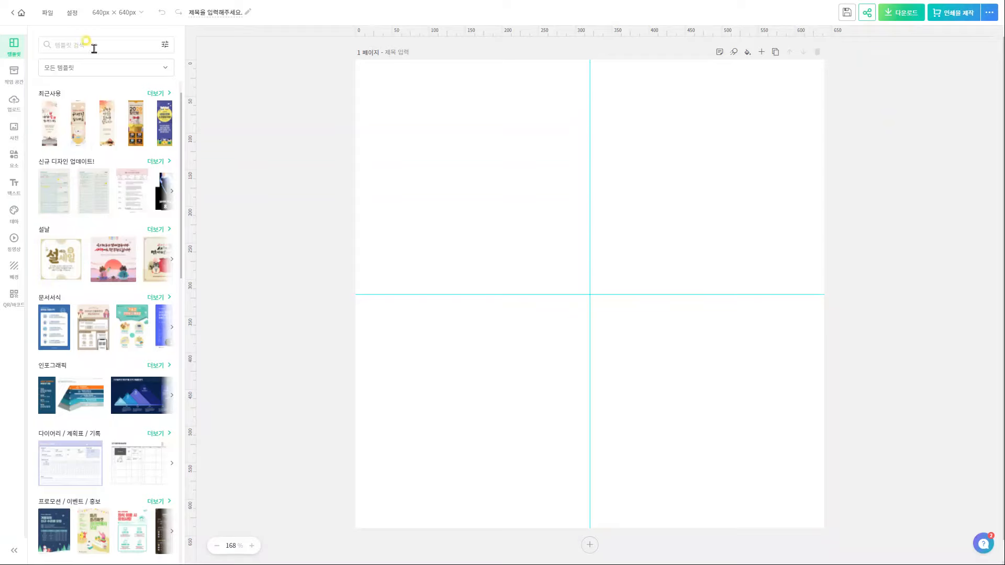
pyautogui.click(99, 44)
pyautogui.click(104, 16)
pyautogui.click(165, 67)
pyautogui.doubleClick(158, 88)
pyautogui.write('1920')
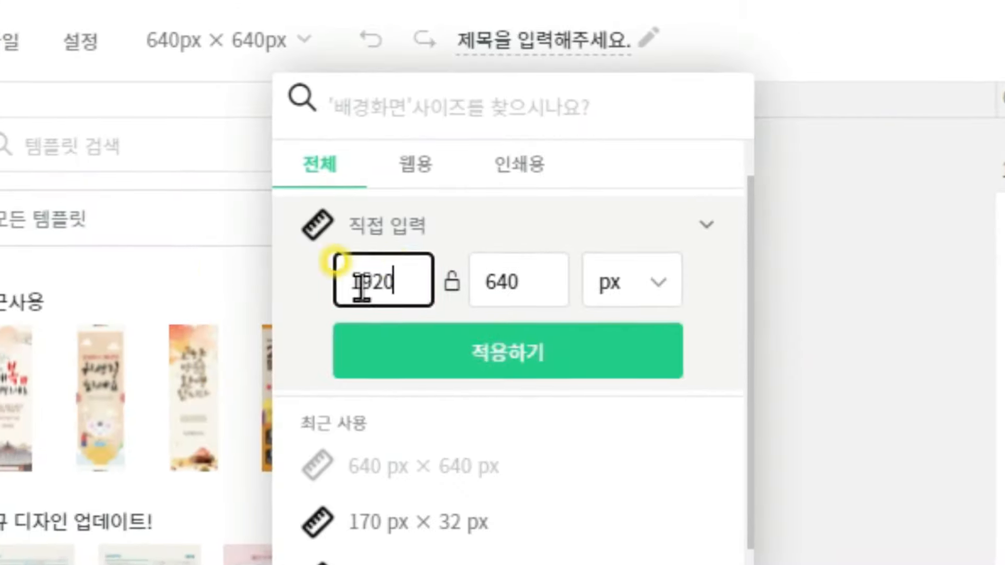
pyautogui.doubleClick(526, 284)
pyautogui.write('900')
# Enlarge the pasted screenshot by its corners to fill the 1920 × 900 page
pyautogui.click(733, 148)
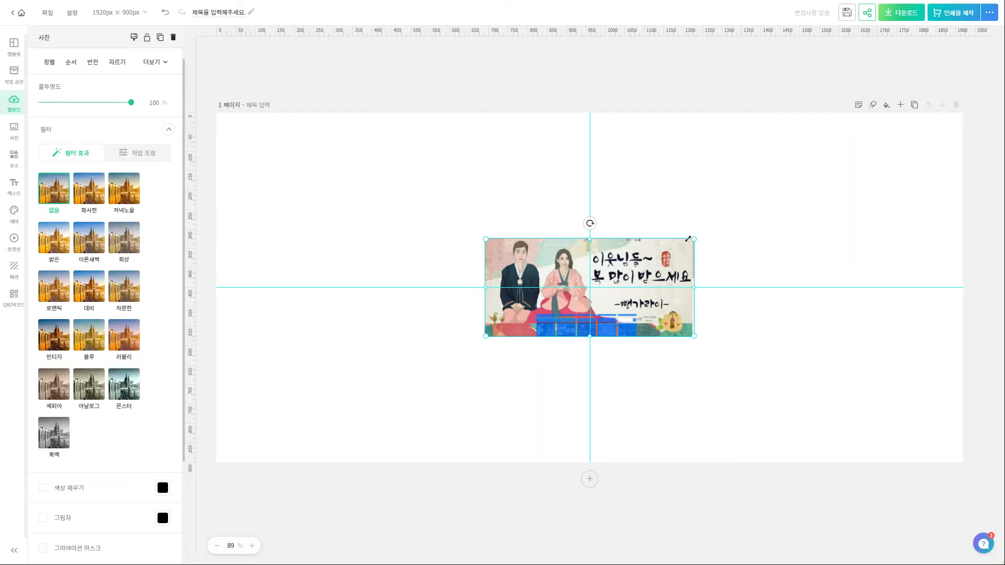
pyautogui.moveTo(691, 237); pyautogui.dragTo(956, 106)
pyautogui.moveTo(488, 342); pyautogui.dragTo(223, 472)
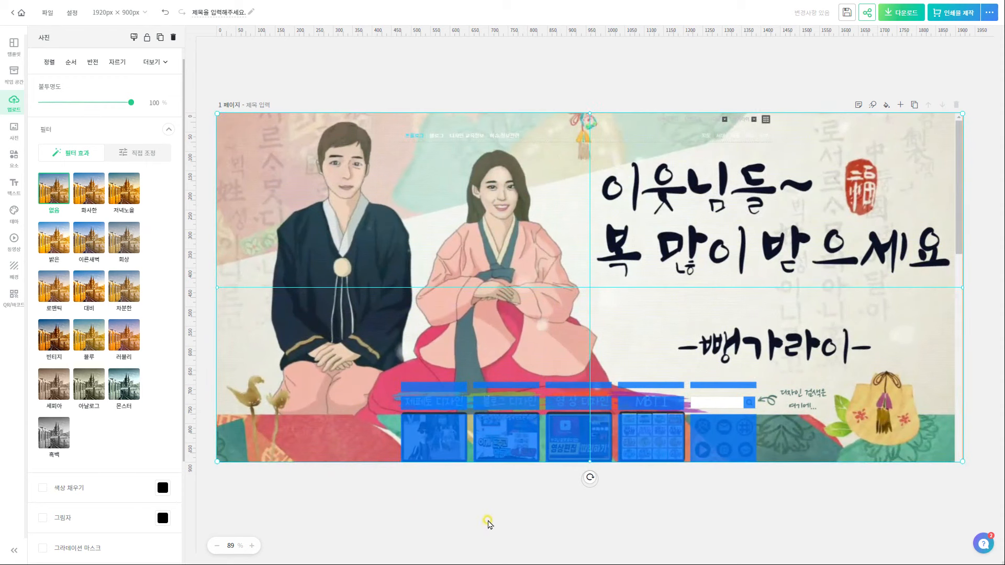
# Lower the screenshot's 투명도 to about 68 and nudge it slightly right
pyautogui.click(488, 522)
pyautogui.click(398, 186)
pyautogui.moveTo(139, 102); pyautogui.dragTo(103, 110)
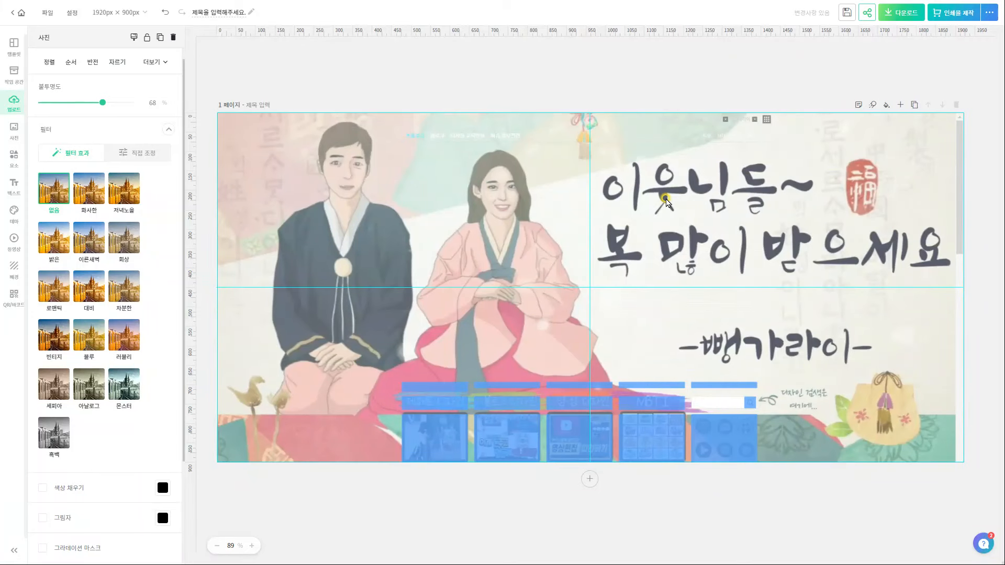
pyautogui.press('Right')
pyautogui.press('Right')
pyautogui.press('Right')
pyautogui.press('Right')
pyautogui.press('Right')
pyautogui.press('Right')
pyautogui.press('Right')
pyautogui.press('Right')
pyautogui.press('Right')
pyautogui.press('Right')
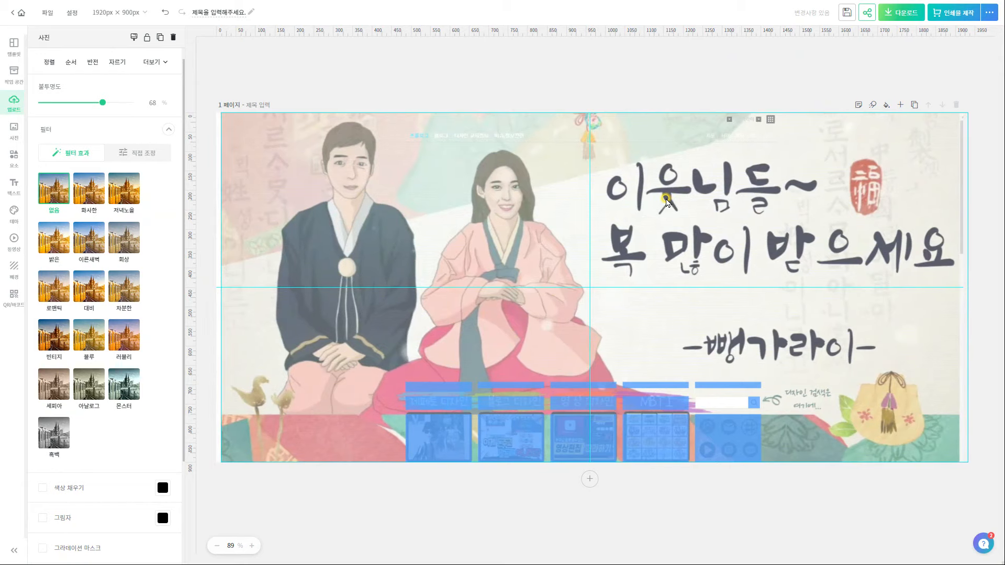
pyautogui.rightClick(666, 199)
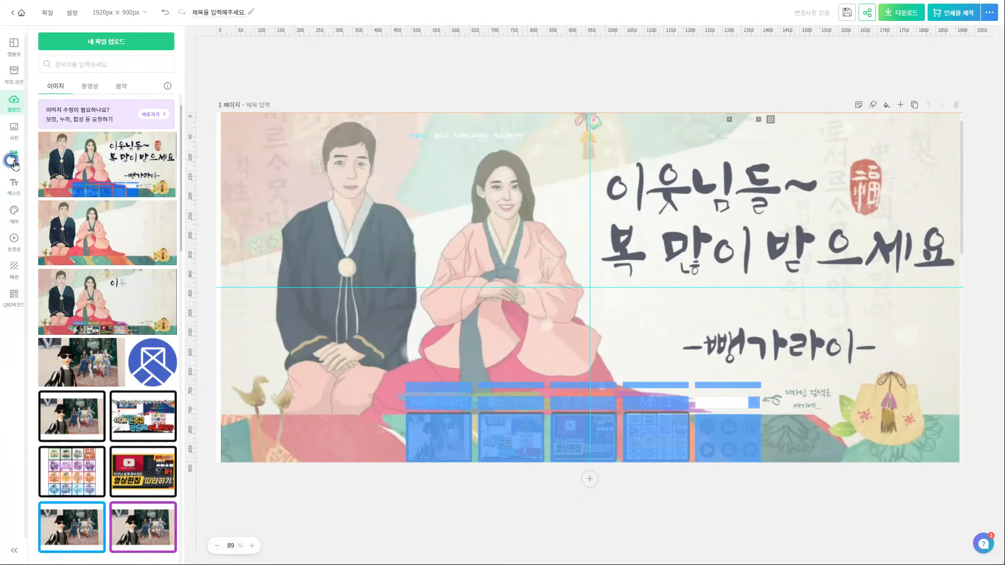
# Add an outlined frame sized 170 × 120 px and copy it into all four thumbnail slots
pyautogui.click(13, 156)
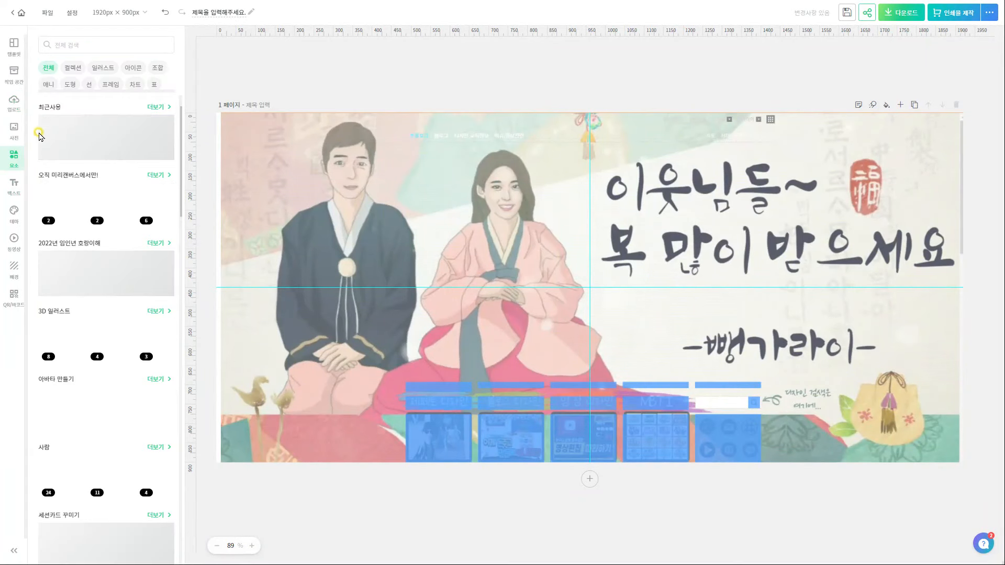
pyautogui.click(111, 87)
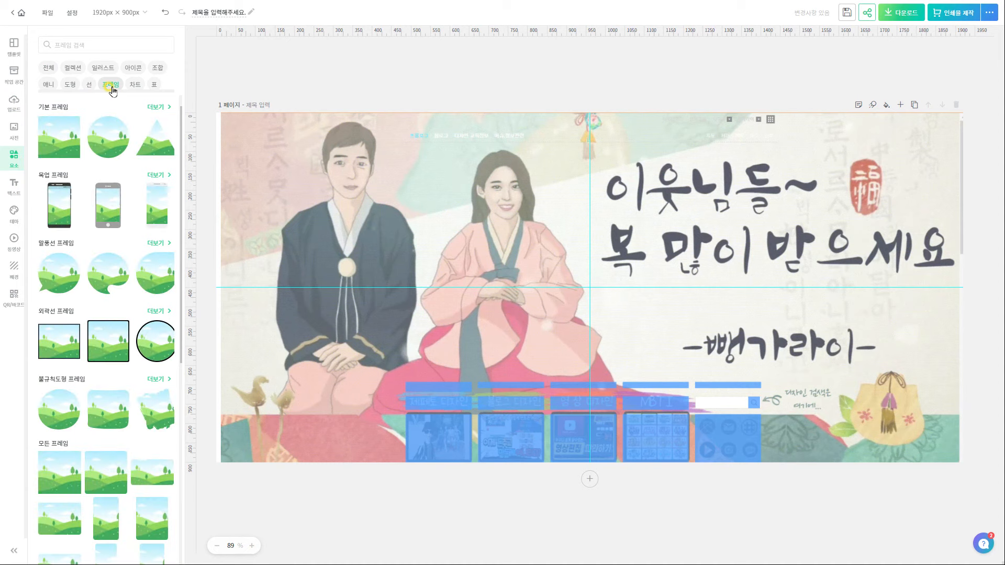
pyautogui.click(115, 354)
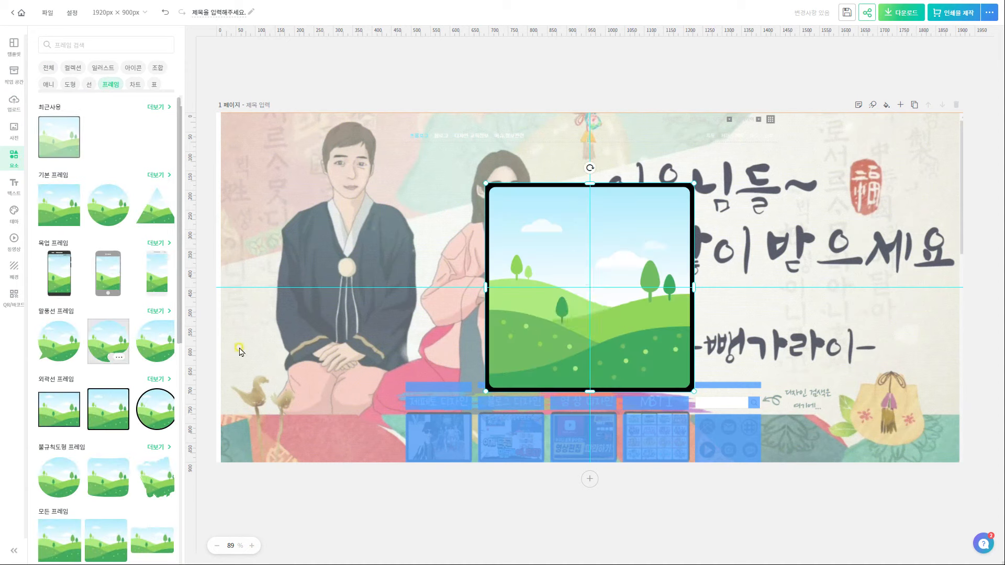
pyautogui.moveTo(614, 333); pyautogui.dragTo(534, 423)
pyautogui.moveTo(614, 422); pyautogui.dragTo(473, 426)
pyautogui.moveTo(439, 381); pyautogui.dragTo(436, 417)
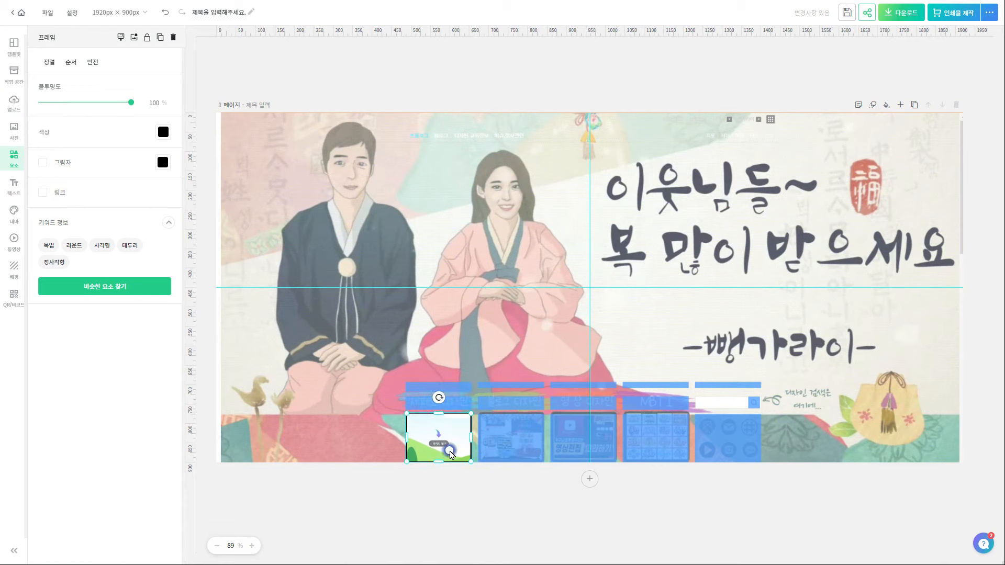
pyautogui.moveTo(453, 451); pyautogui.dragTo(579, 434)
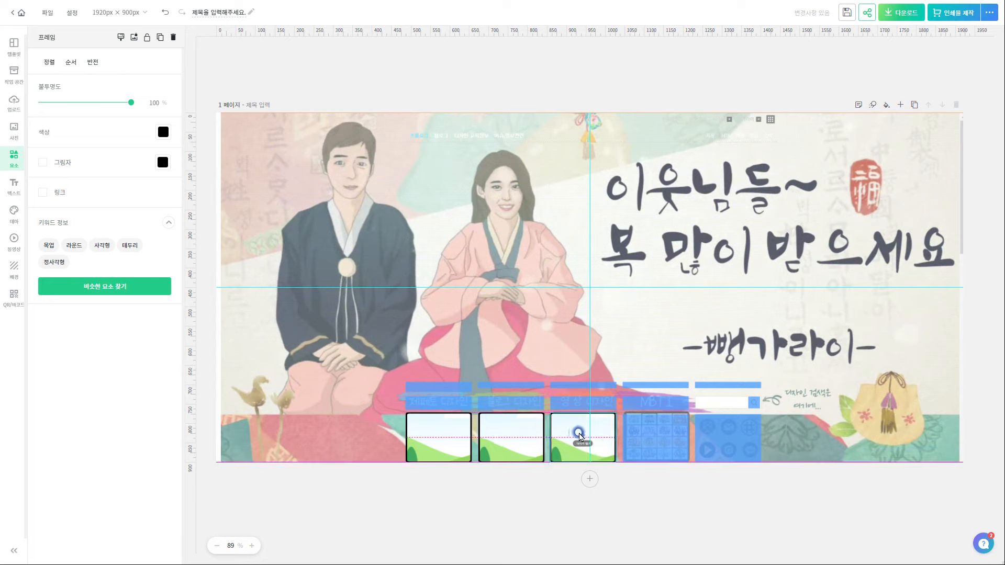
pyautogui.moveTo(453, 436); pyautogui.dragTo(651, 431)
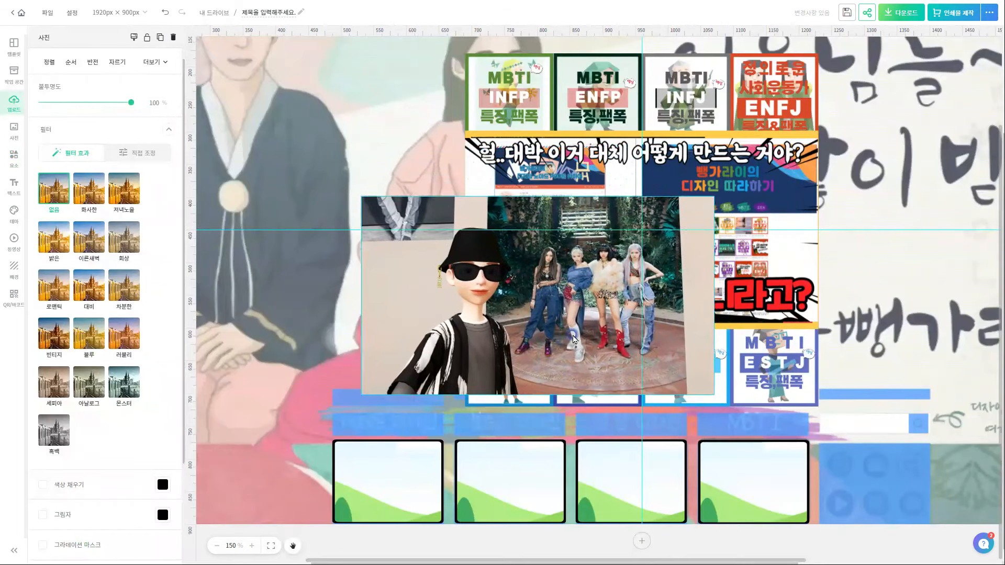
# Drop the promo thumbnail images into the frames and trim the second and third crops
pyautogui.click(418, 475)
pyautogui.moveTo(670, 208); pyautogui.dragTo(528, 475)
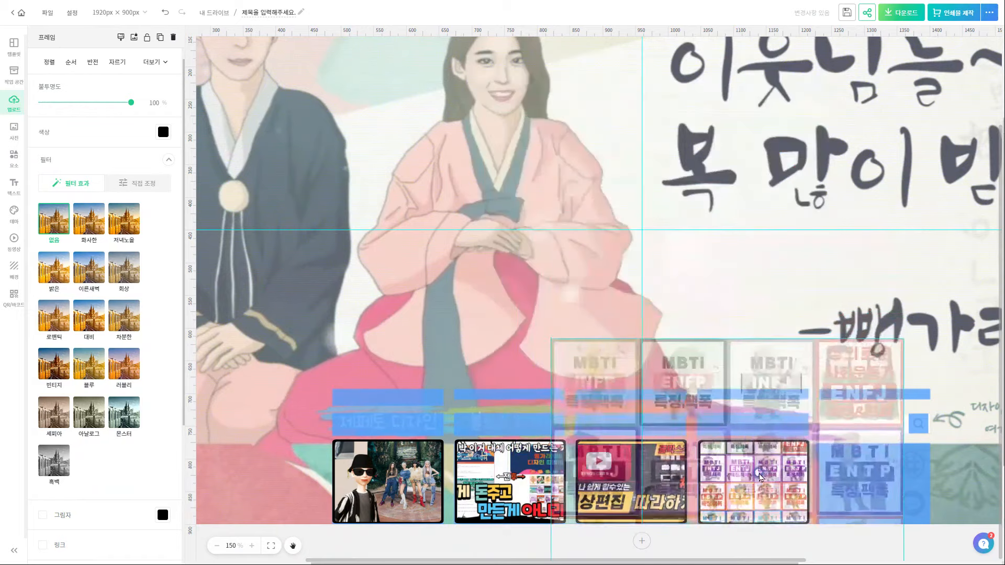
pyautogui.doubleClick(532, 481)
pyautogui.moveTo(434, 482); pyautogui.dragTo(456, 481)
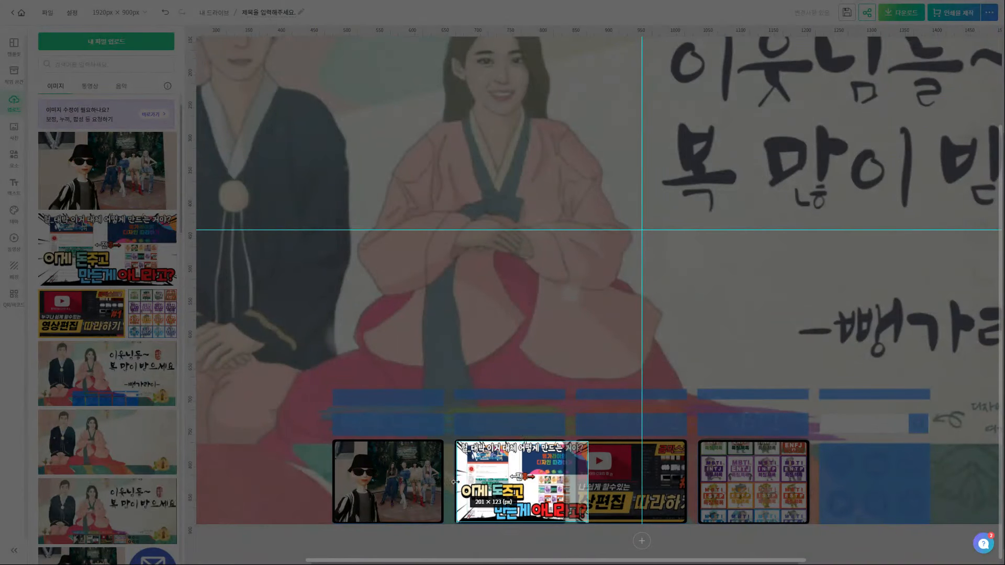
pyautogui.moveTo(588, 483)
pyautogui.mouseDown()
pyautogui.moveTo(564, 487)
pyautogui.moveTo(578, 489)
pyautogui.mouseUp()
pyautogui.click(503, 538)
pyautogui.doubleClick(629, 493)
pyautogui.moveTo(702, 483); pyautogui.dragTo(686, 484)
pyautogui.click(623, 538)
pyautogui.click(839, 547)
# Search the elements library for 쪽지 icons and browse the results
pyautogui.hscroll(3, 761, 541)
pyautogui.click(13, 157)
pyautogui.click(123, 45)
pyautogui.write('쪽지')
pyautogui.press('Return')
pyautogui.click(48, 67)
pyautogui.moveTo(180, 266); pyautogui.dragTo(173, 462)
pyautogui.scroll(-3, 152, 367)
# Add the blue round envelope element, move it down-right and shrink it slightly
pyautogui.click(152, 329)
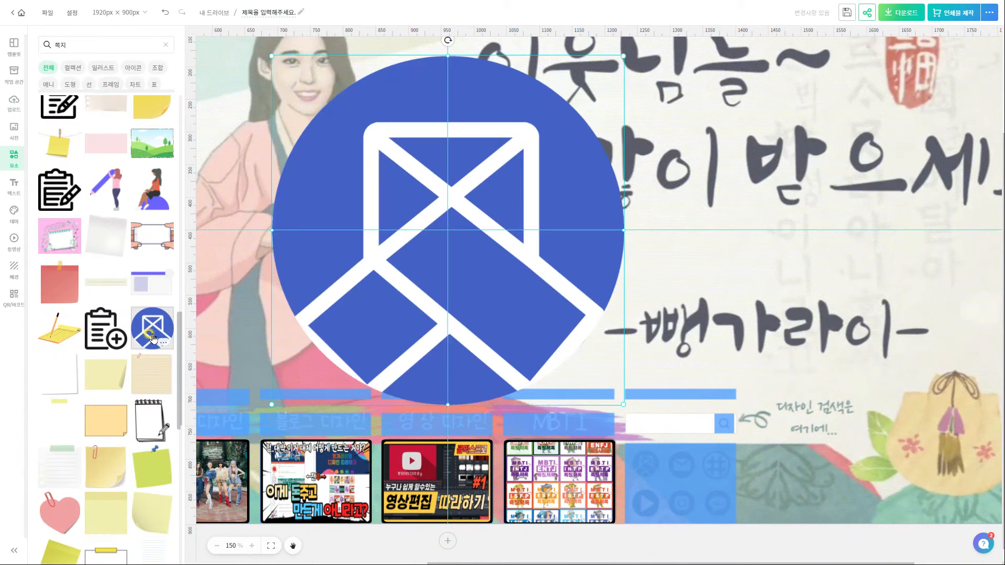
pyautogui.moveTo(558, 275); pyautogui.dragTo(653, 369)
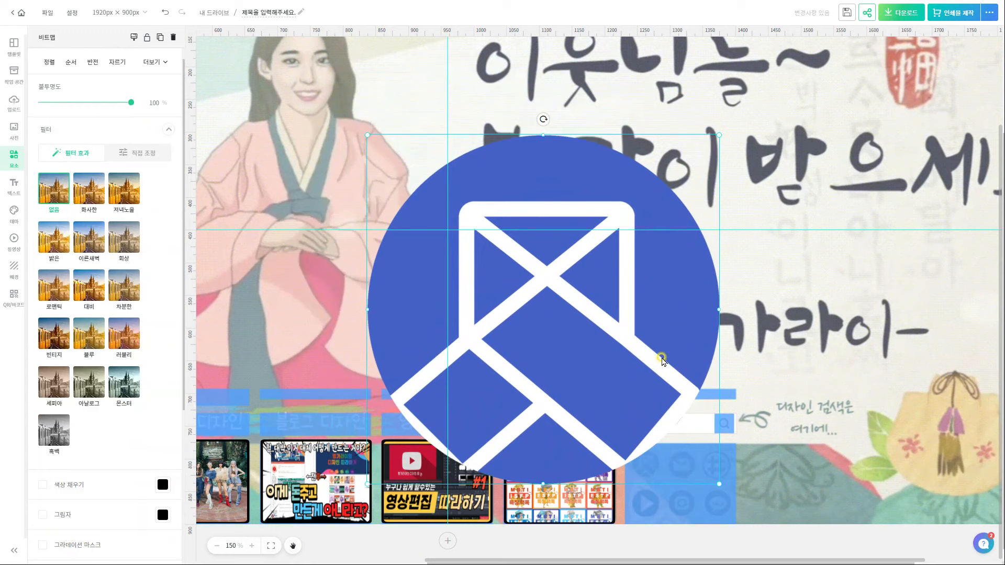
pyautogui.moveTo(692, 372); pyautogui.dragTo(780, 421)
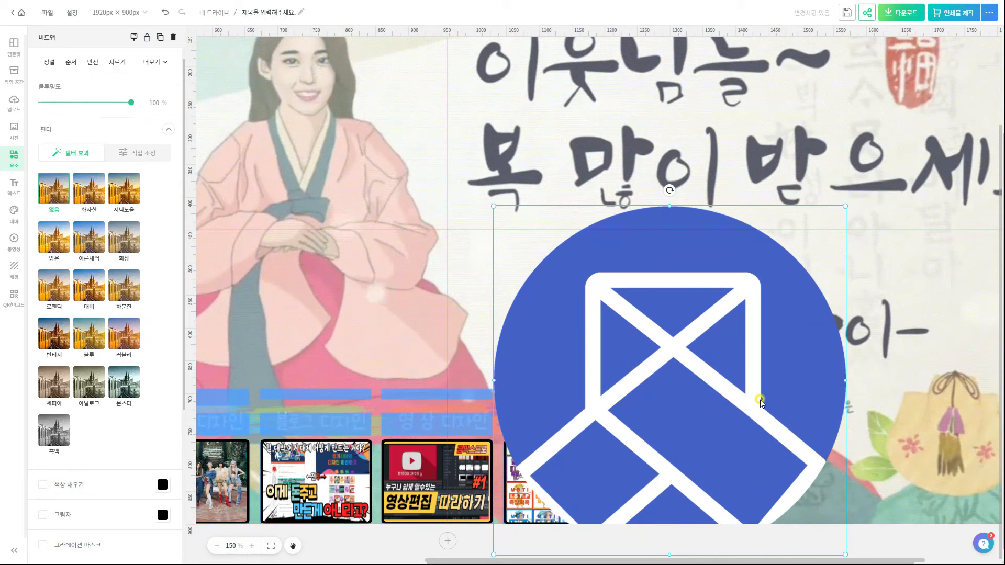
pyautogui.moveTo(843, 207); pyautogui.dragTo(700, 326)
pyautogui.click(887, 365)
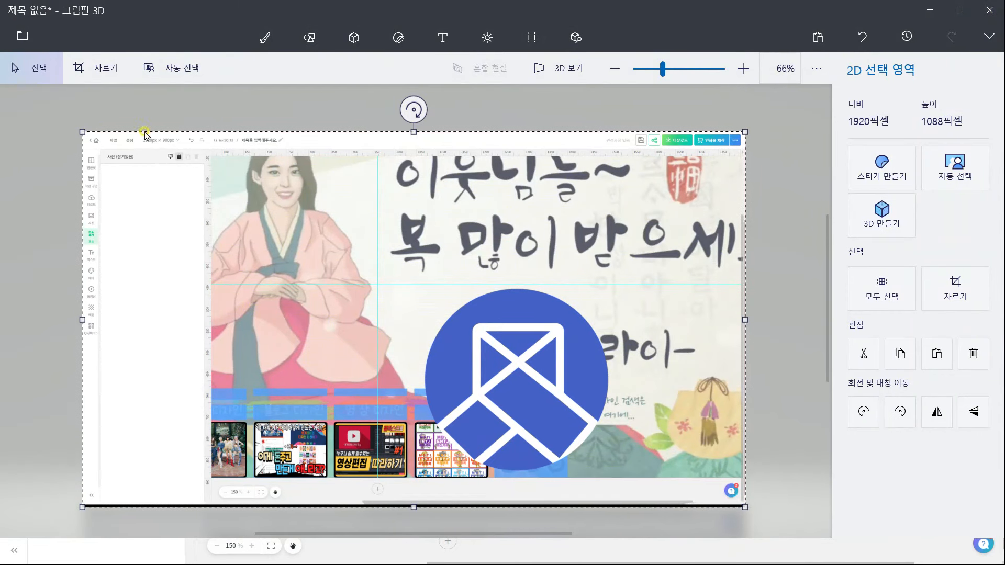
# Magic-select the blue envelope logo, adding its band, triangles and square, then cut it out
pyautogui.click(264, 37)
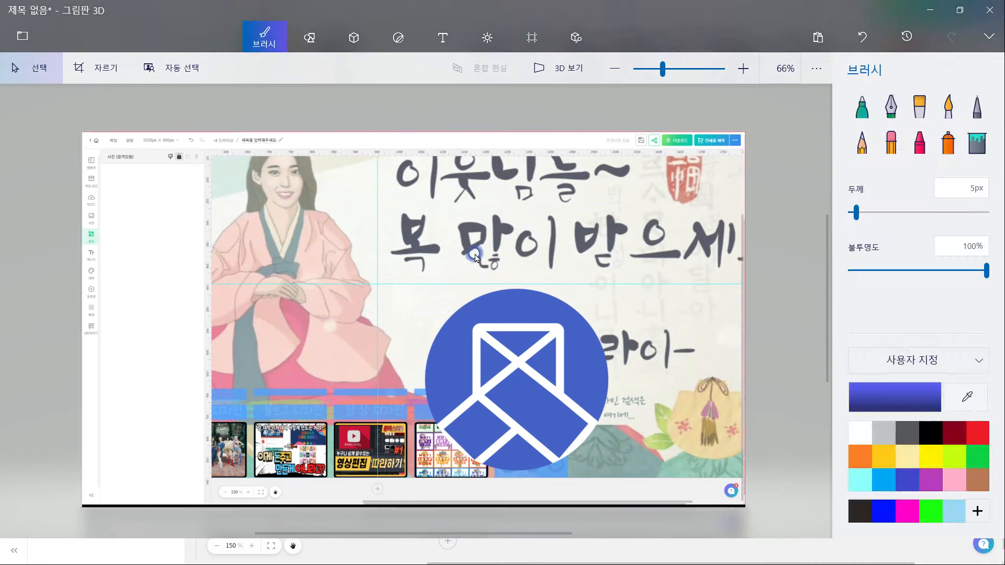
pyautogui.moveTo(416, 282); pyautogui.dragTo(620, 473)
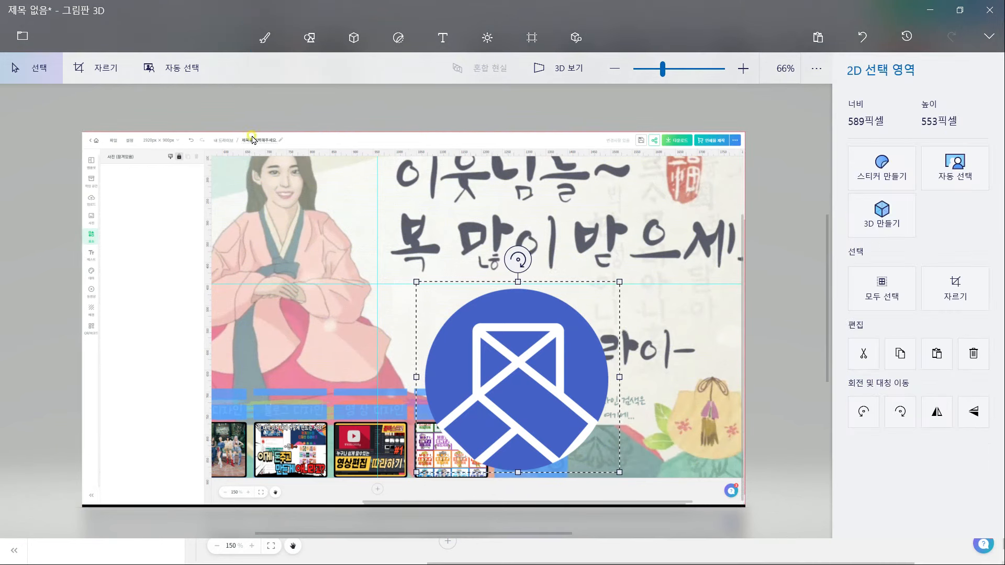
pyautogui.click(172, 67)
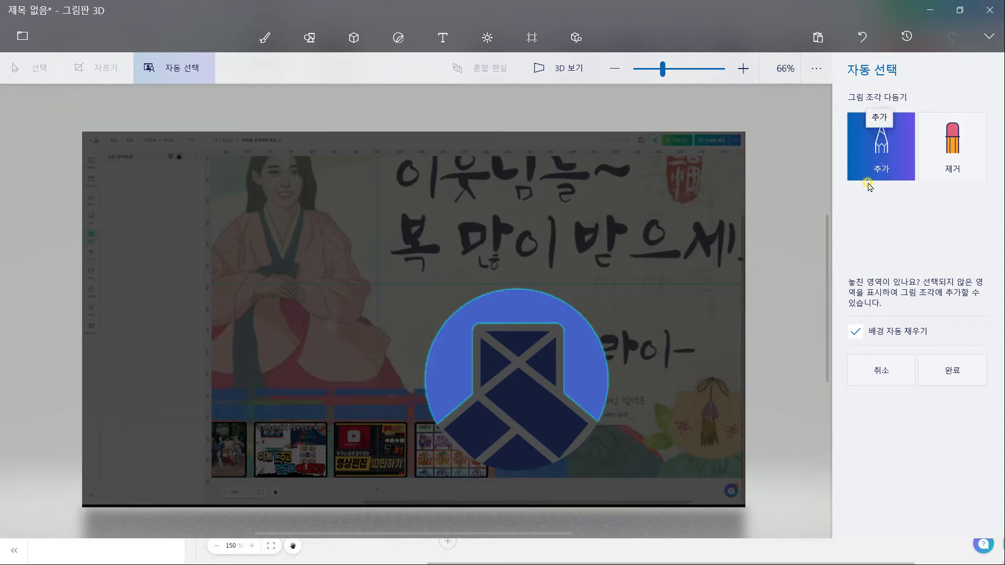
pyautogui.click(542, 411)
pyautogui.click(504, 449)
pyautogui.click(472, 436)
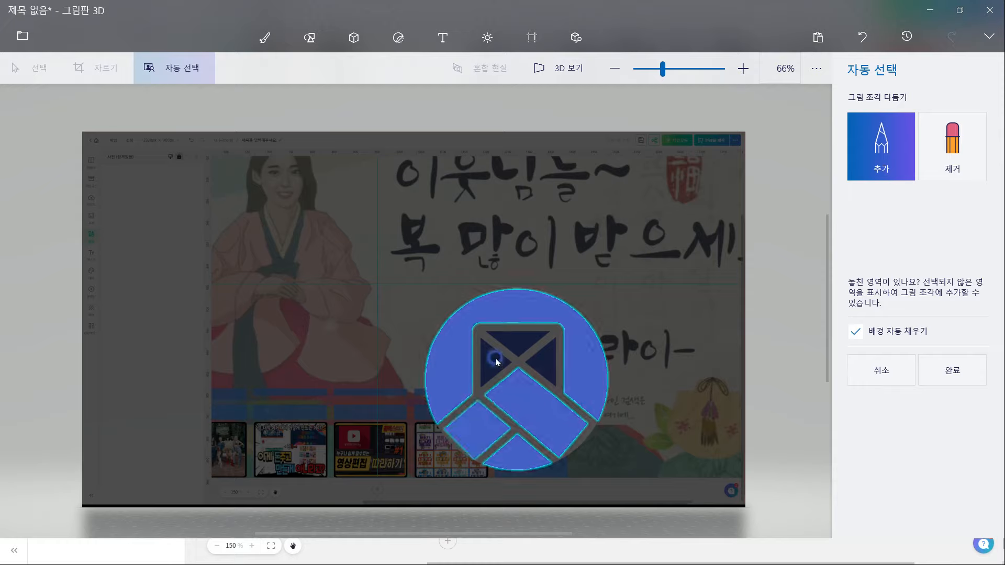
pyautogui.click(492, 356)
pyautogui.click(517, 347)
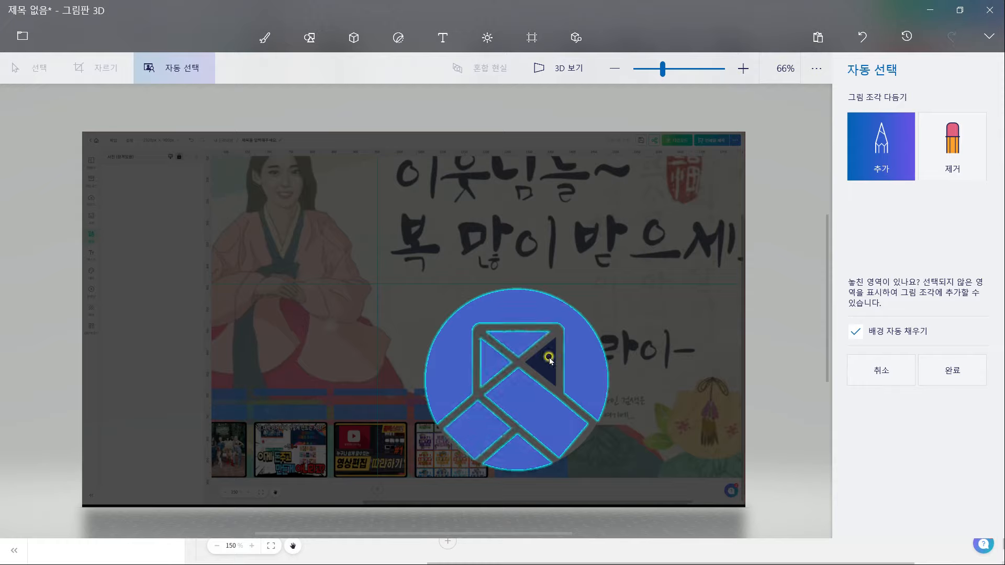
pyautogui.click(550, 360)
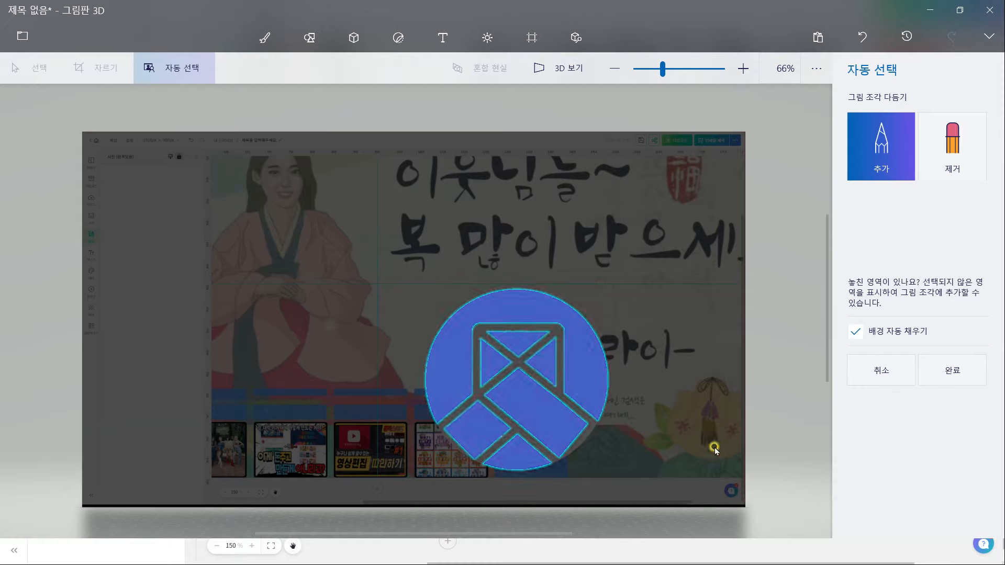
pyautogui.click(953, 371)
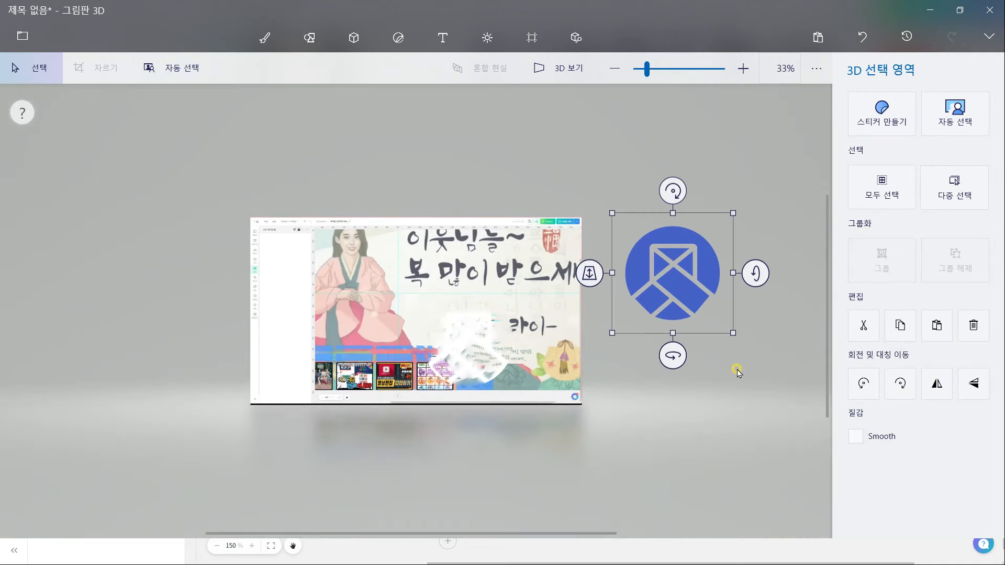
# Paste the cut-out logo, delete the extra copy, and shrink it into the SNS box
pyautogui.hotkey('alt', 'Tab')
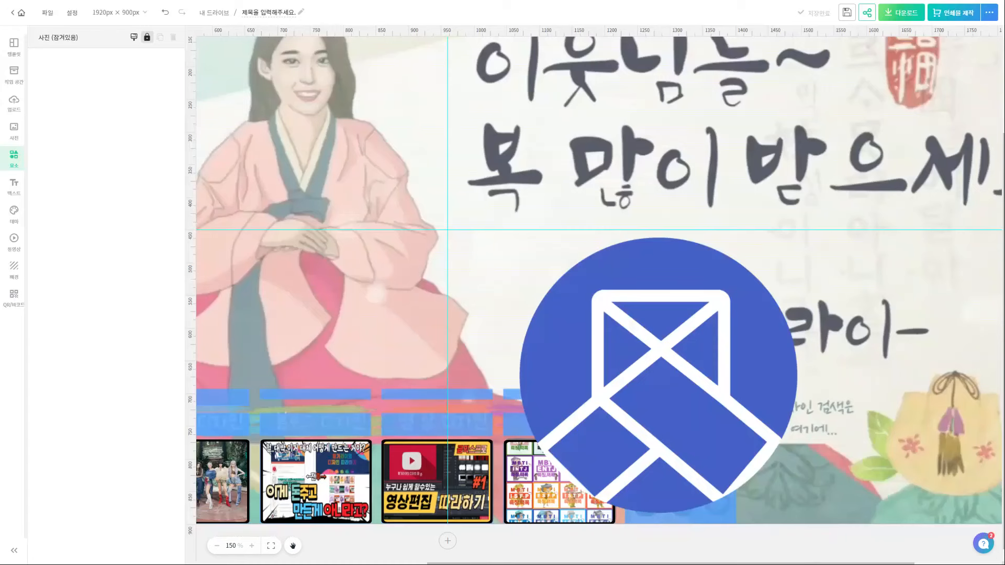
pyautogui.hotkey('ctrl', 'v')
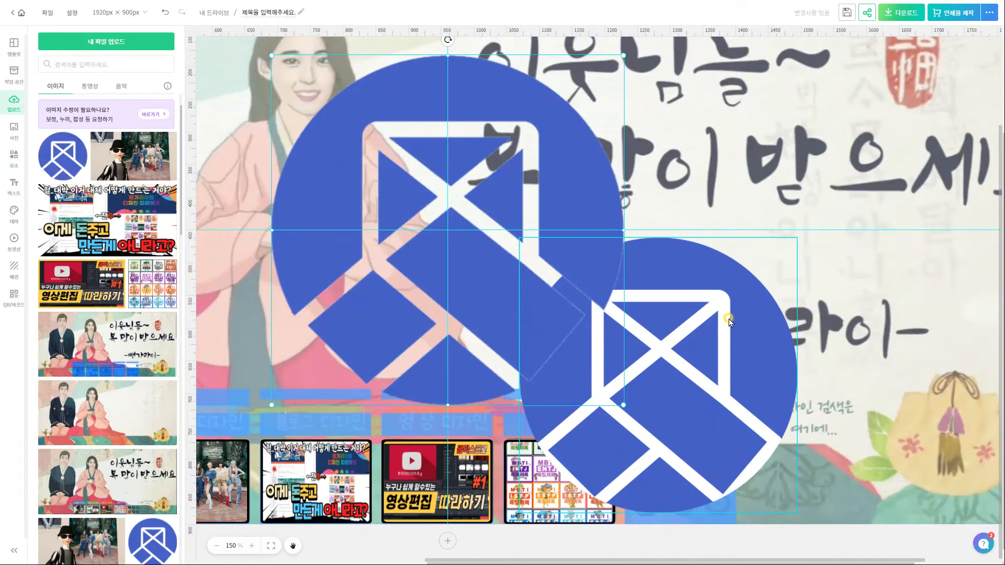
pyautogui.click(733, 314)
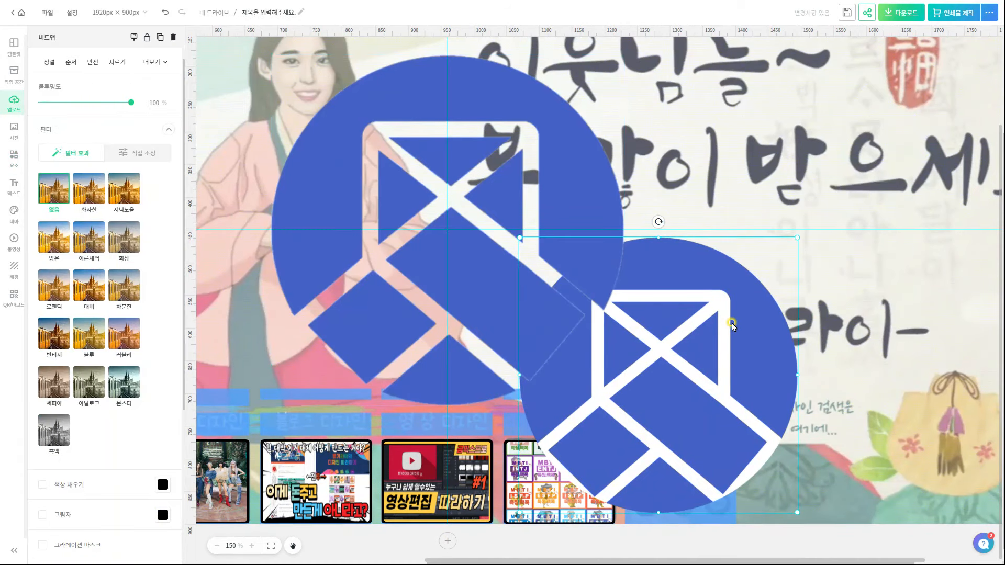
pyautogui.press('Delete')
pyautogui.click(606, 125)
pyautogui.moveTo(623, 55); pyautogui.dragTo(407, 281)
pyautogui.moveTo(366, 346); pyautogui.dragTo(775, 373)
pyautogui.moveTo(812, 307); pyautogui.dragTo(665, 446)
pyautogui.moveTo(665, 446); pyautogui.dragTo(659, 463)
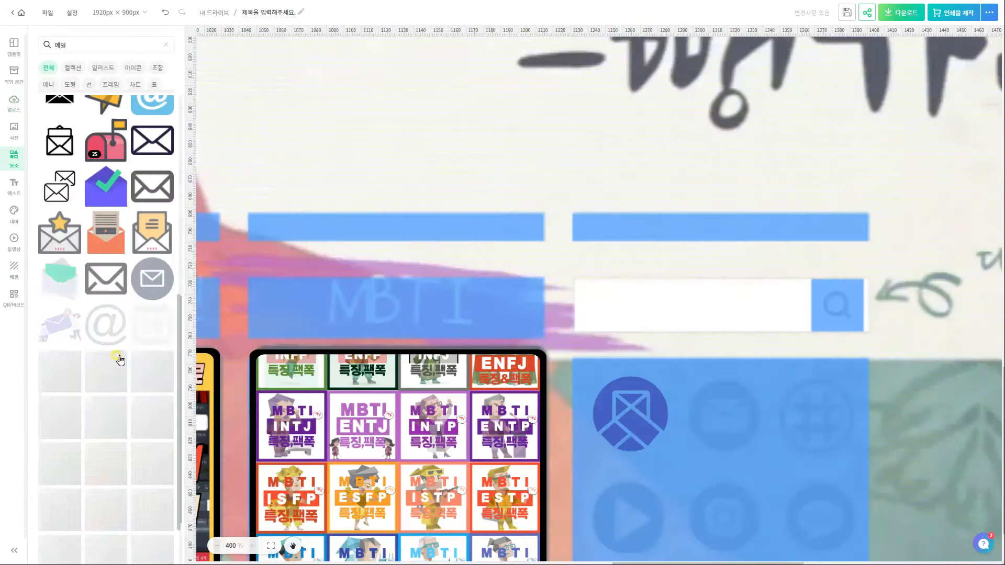
# Add a black envelope icon at 43 × 43 beside the logo
pyautogui.click(58, 382)
pyautogui.moveTo(887, 434); pyautogui.dragTo(753, 307)
pyautogui.moveTo(711, 268); pyautogui.dragTo(665, 413)
pyautogui.moveTo(631, 371); pyautogui.dragTo(629, 375)
pyautogui.moveTo(629, 454); pyautogui.dragTo(628, 447)
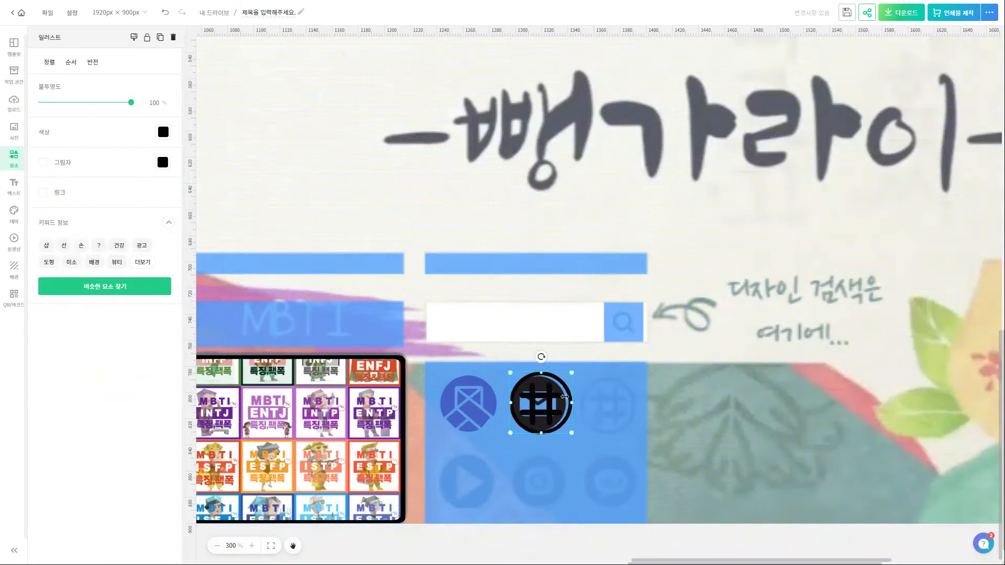
# Arrange a 43 × 43 hash icon, the green play, red round and 43 × 35 talk icons in the grid
pyautogui.moveTo(538, 379); pyautogui.dragTo(538, 377)
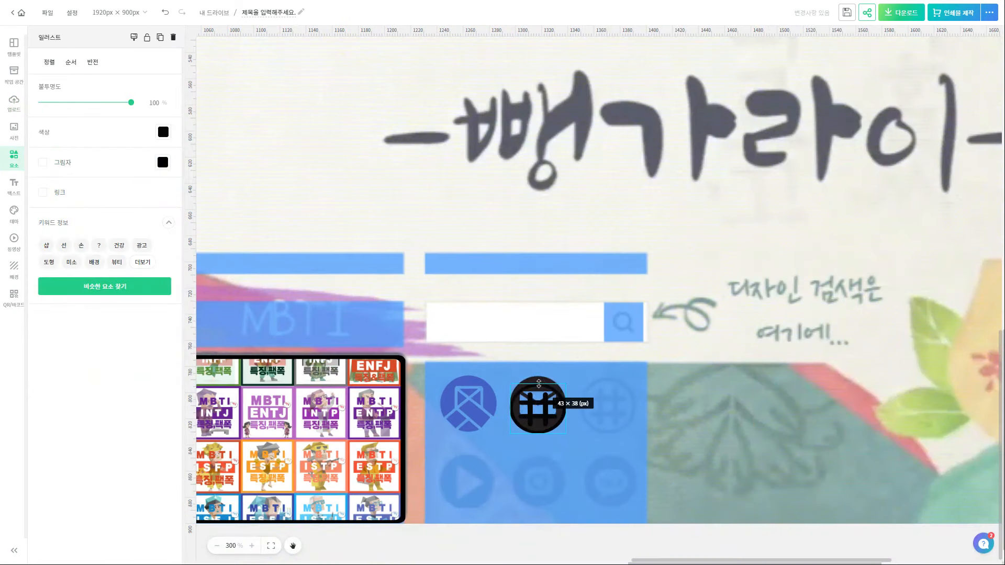
pyautogui.moveTo(555, 421); pyautogui.dragTo(618, 421)
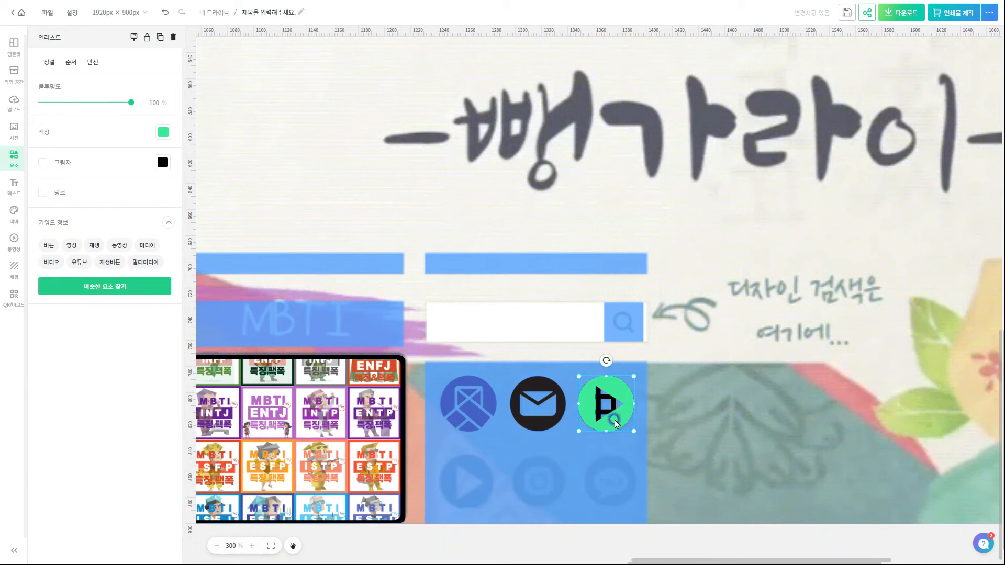
pyautogui.moveTo(603, 406); pyautogui.dragTo(468, 483)
pyautogui.moveTo(488, 483); pyautogui.dragTo(529, 493)
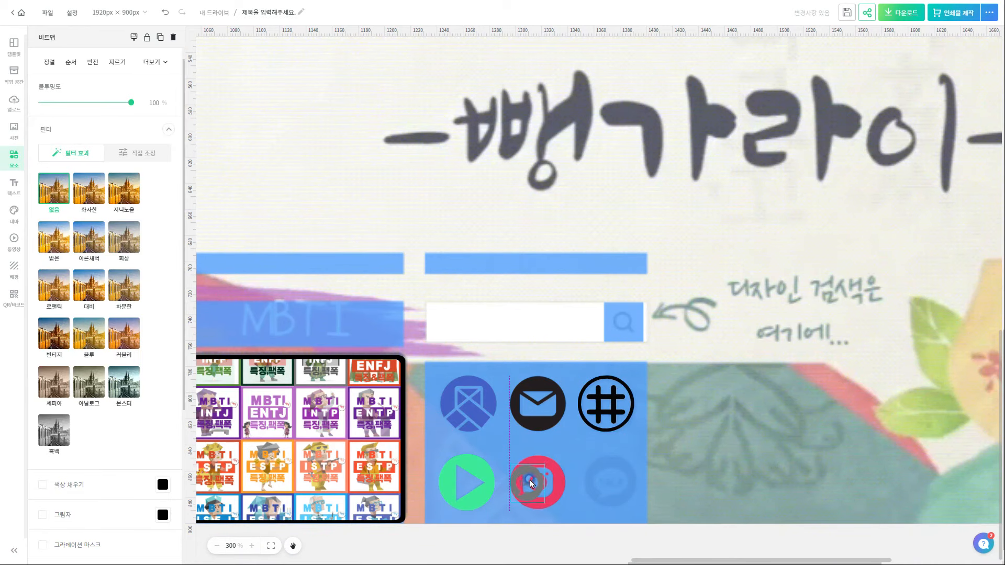
pyautogui.moveTo(549, 482); pyautogui.dragTo(563, 482)
pyautogui.moveTo(540, 463); pyautogui.dragTo(539, 457)
pyautogui.moveTo(541, 505); pyautogui.dragTo(541, 510)
pyautogui.moveTo(543, 495); pyautogui.dragTo(611, 495)
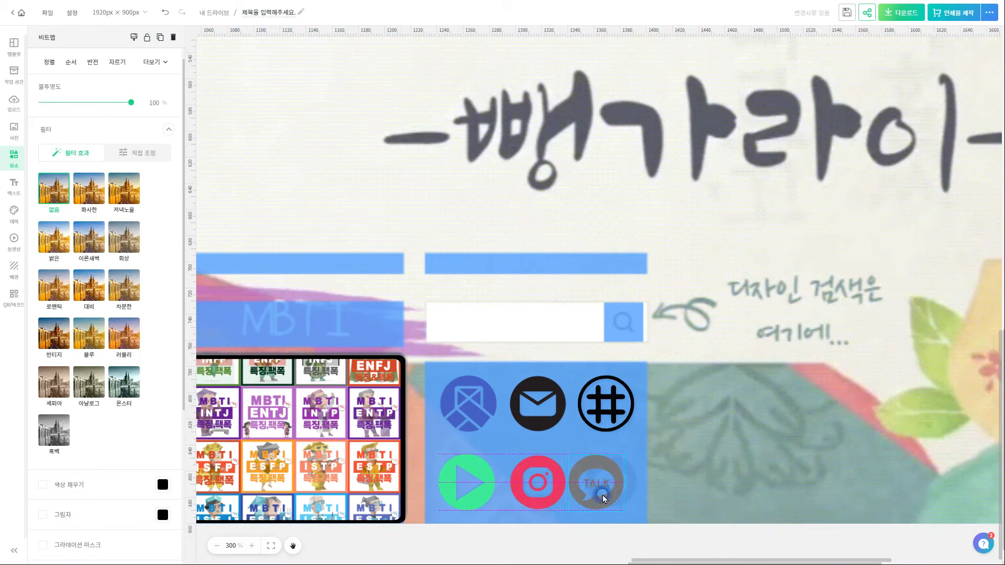
pyautogui.click(653, 482)
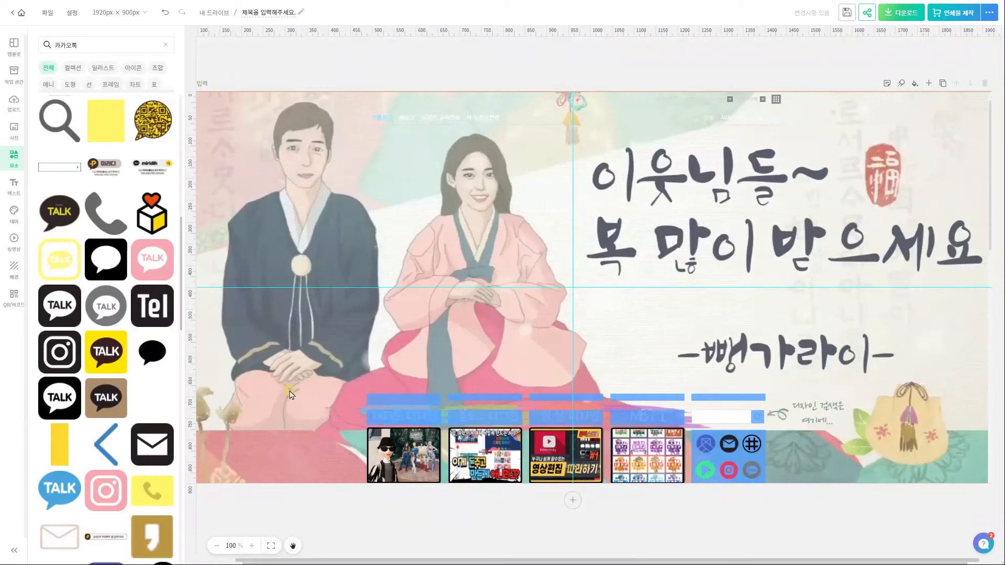
# Add an irregular torn-edge frame from the Frame elements to the design
pyautogui.click(111, 85)
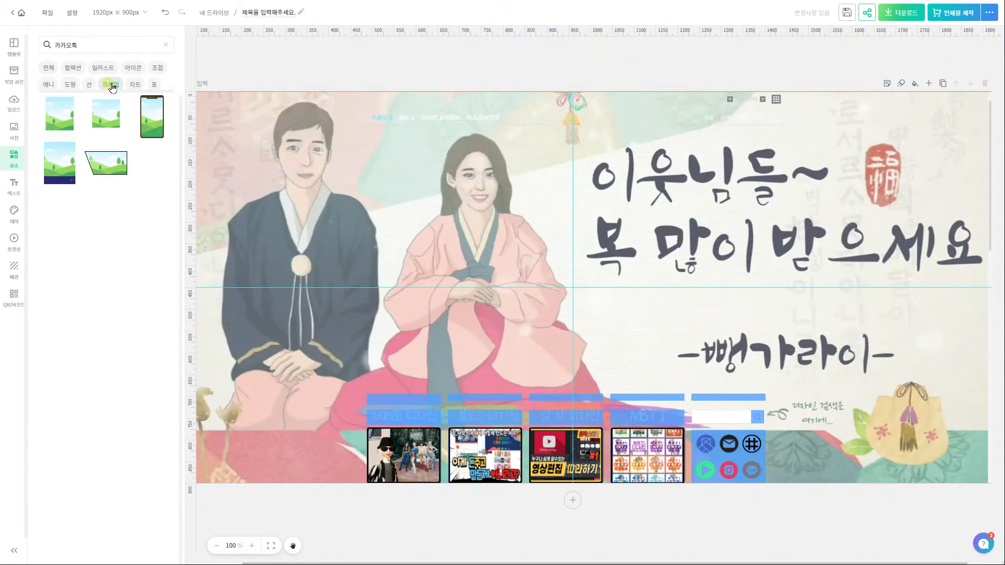
pyautogui.click(166, 44)
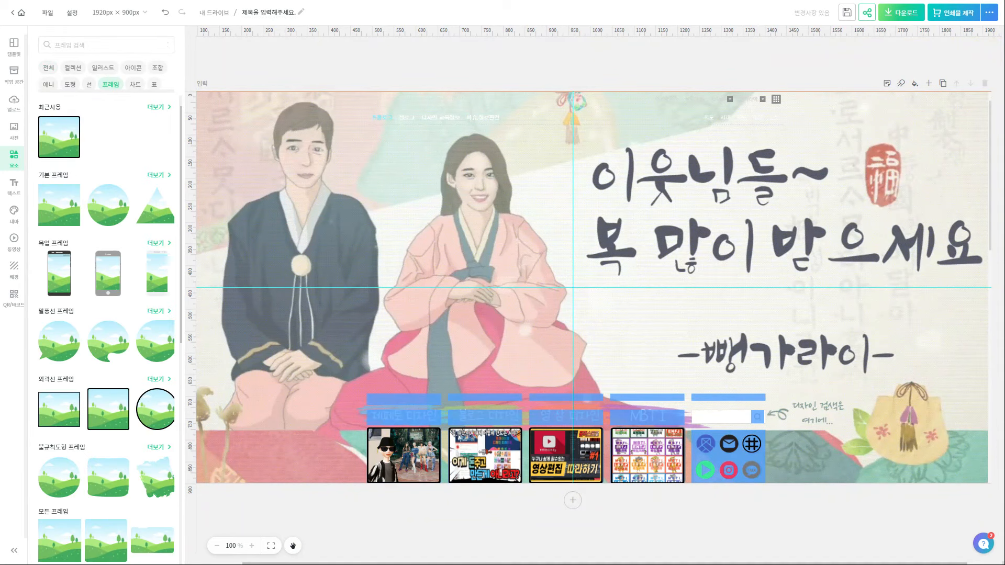
pyautogui.click(152, 218)
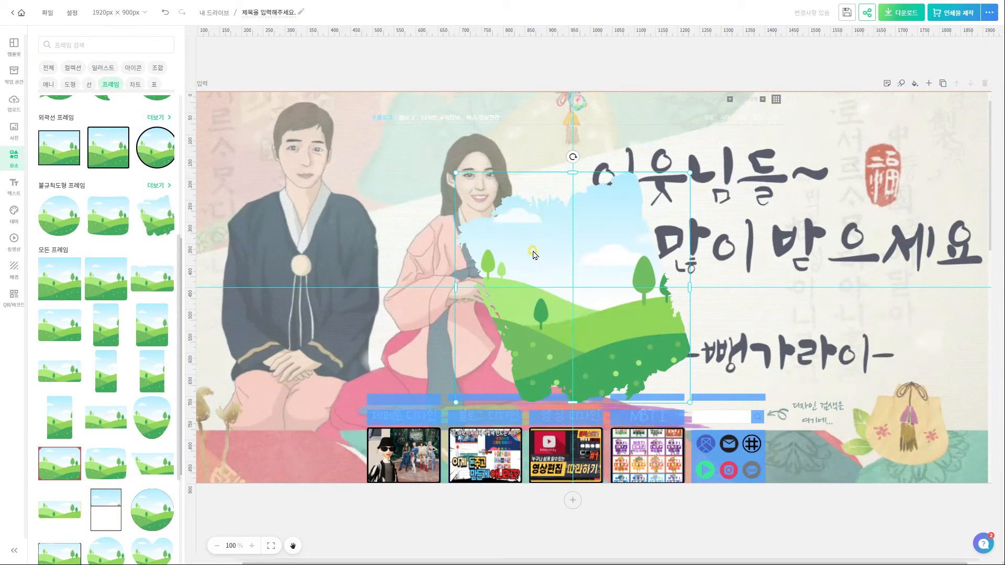
# Rotate, resize and position the torn-edge frames across the menu-tab labels
pyautogui.moveTo(573, 157); pyautogui.dragTo(425, 261)
pyautogui.moveTo(593, 173); pyautogui.dragTo(571, 300)
pyautogui.moveTo(566, 335); pyautogui.dragTo(469, 361)
pyautogui.moveTo(579, 396); pyautogui.dragTo(417, 420)
pyautogui.click(568, 523)
pyautogui.scroll(5, 568, 522)
pyautogui.moveTo(526, 429); pyautogui.dragTo(918, 422)
pyautogui.click(797, 538)
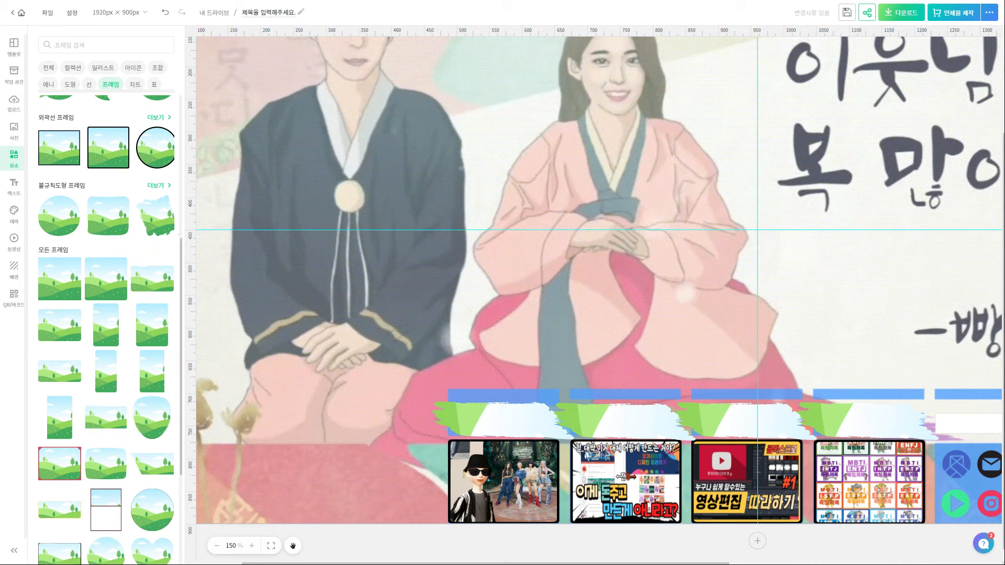
# Snip the frame's basic shadow colour palette with Shift+Win+S, then return to Paint 3D
pyautogui.click(479, 420)
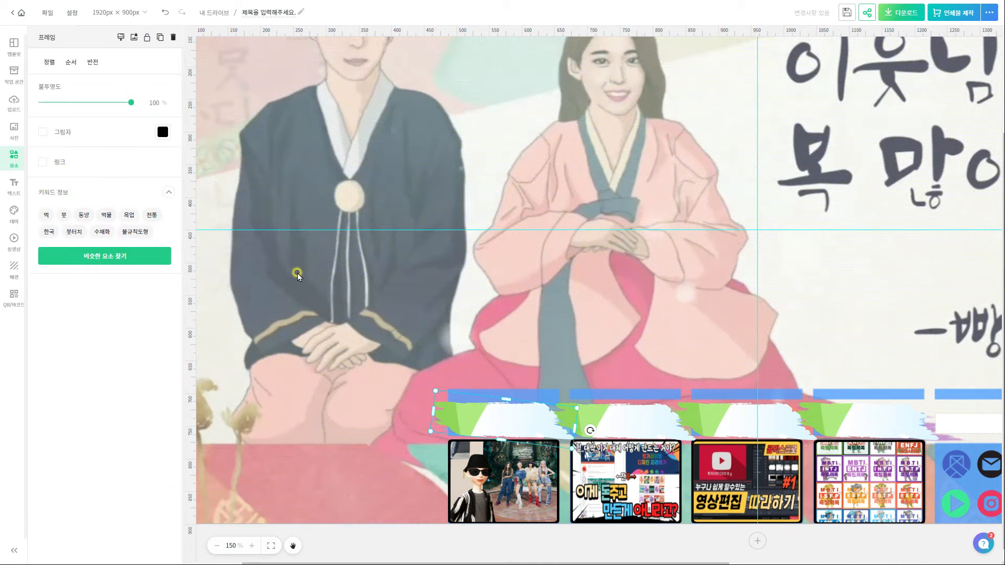
pyautogui.click(163, 134)
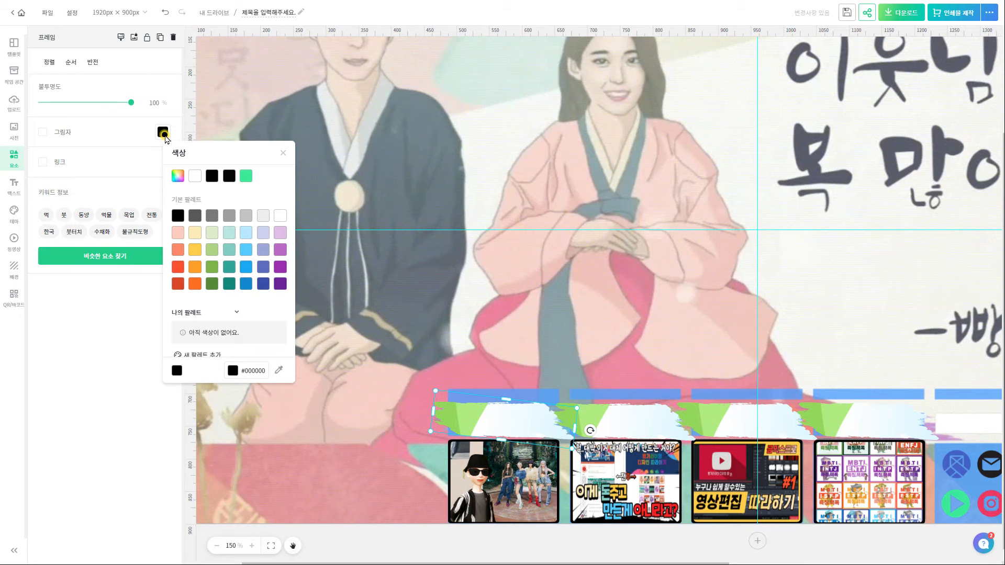
pyautogui.press('shift')
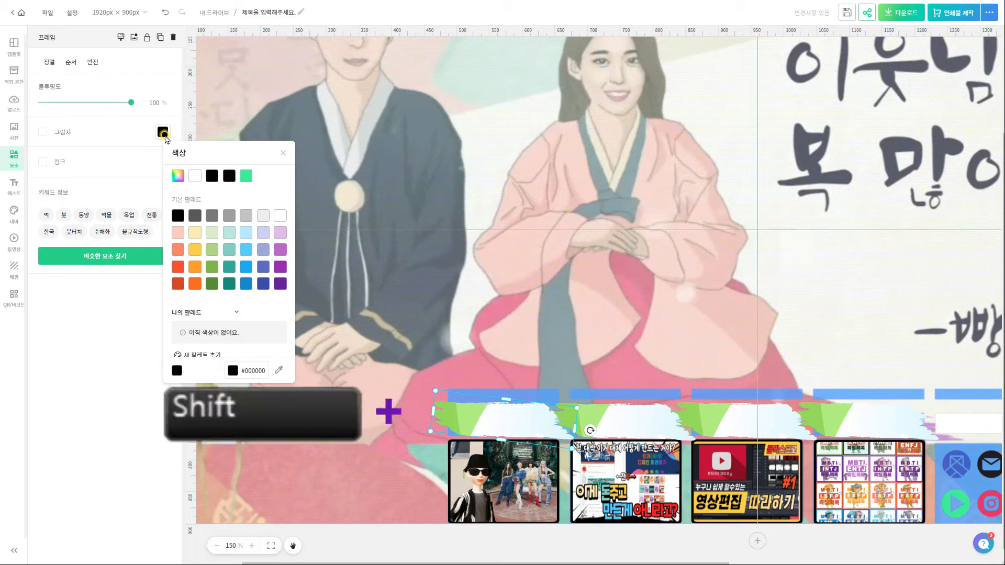
pyautogui.press('super')
pyautogui.press('shift+super+s')
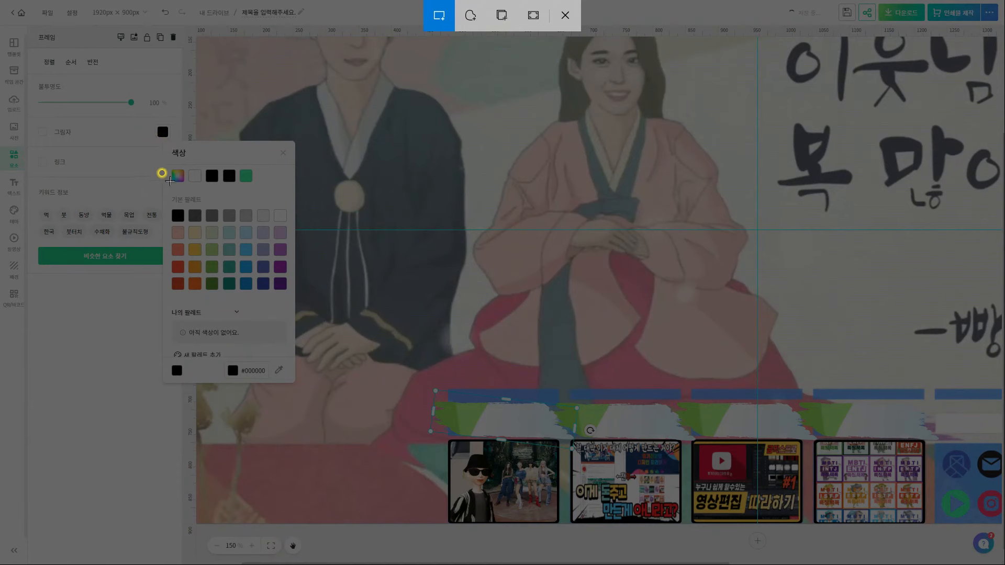
pyautogui.moveTo(166, 195); pyautogui.dragTo(291, 302)
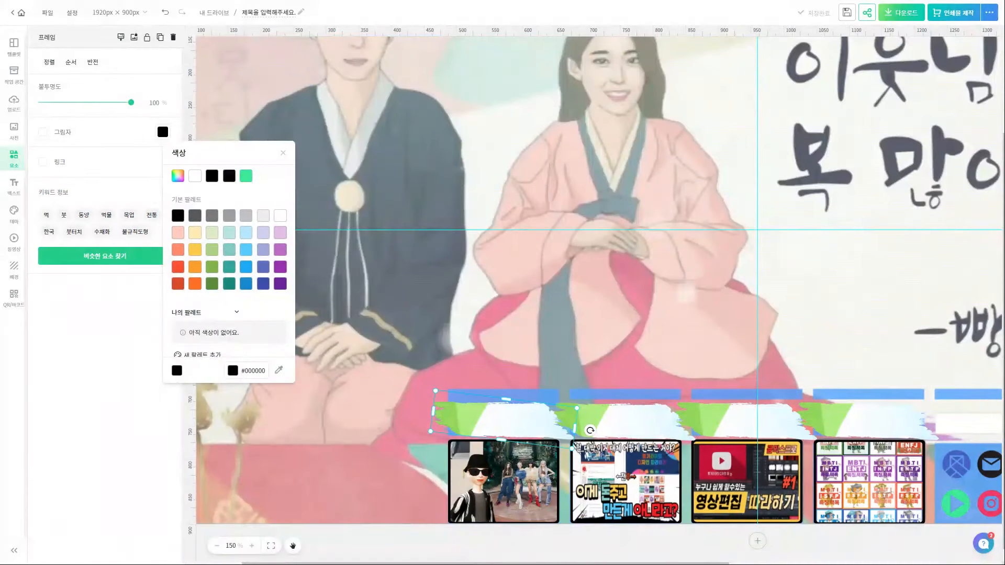
pyautogui.click(347, 474)
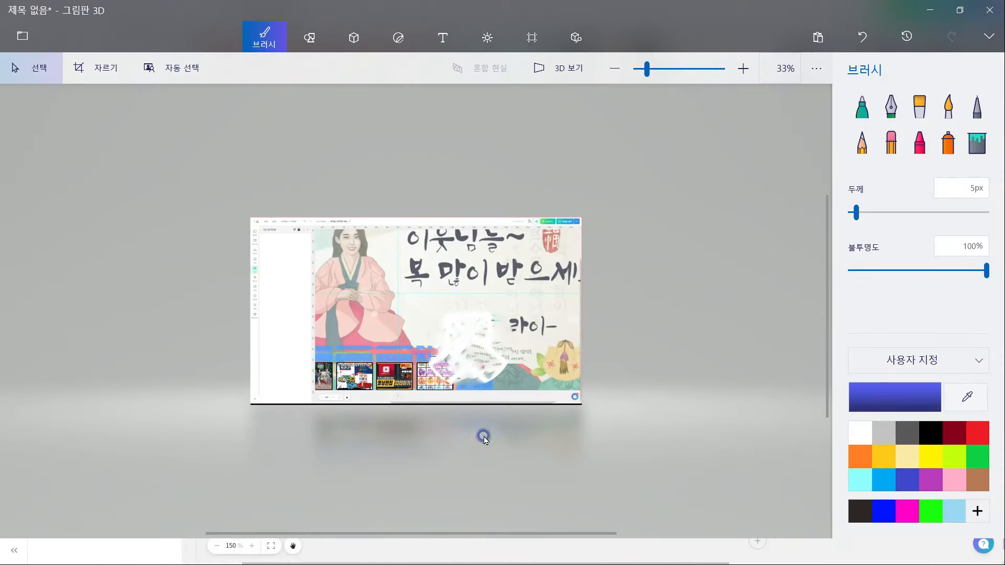
# Paste the palette capture into Paint 3D and stretch it to about 1909 × 972
pyautogui.hotkey('ctrl', 'v')
pyautogui.scroll(2, 433, 330)
pyautogui.moveTo(446, 338); pyautogui.dragTo(671, 431)
pyautogui.moveTo(371, 280); pyautogui.dragTo(168, 175)
pyautogui.moveTo(520, 348); pyautogui.dragTo(504, 348)
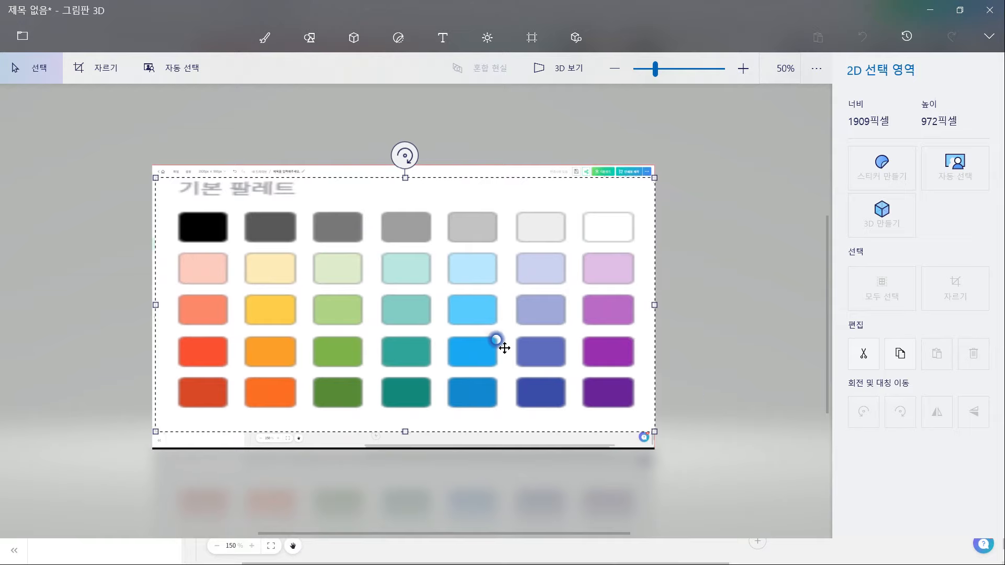
pyautogui.moveTo(402, 431); pyautogui.dragTo(404, 448)
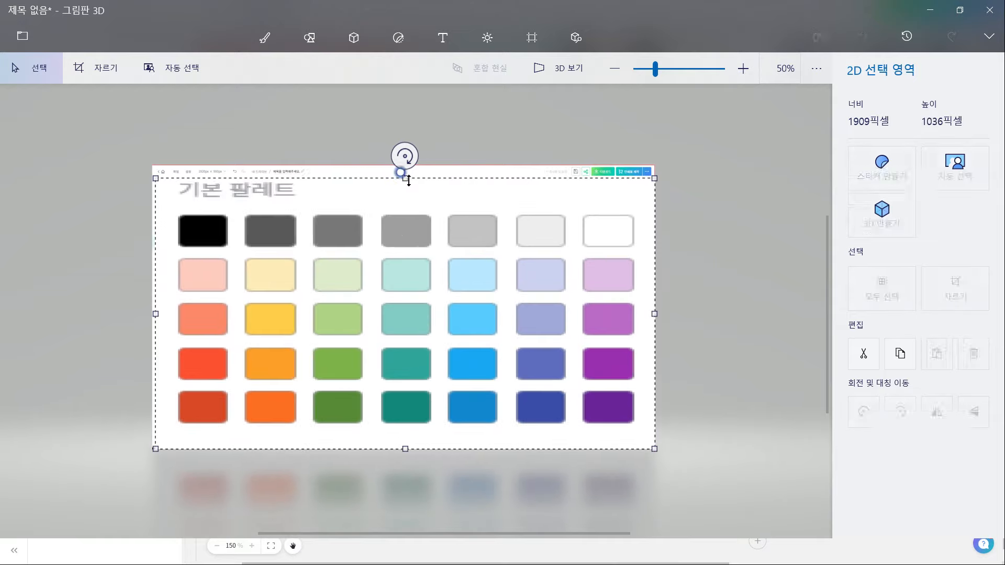
pyautogui.moveTo(409, 181); pyautogui.dragTo(409, 168)
pyautogui.click(746, 388)
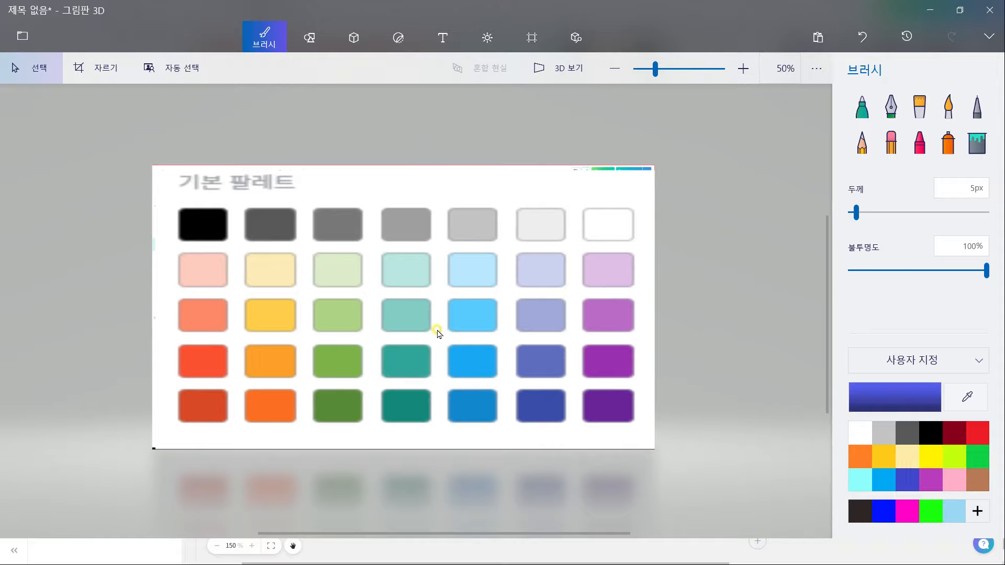
# Copy the blue and green swatches into the first and second tab frames
pyautogui.moveTo(456, 352); pyautogui.dragTo(490, 373)
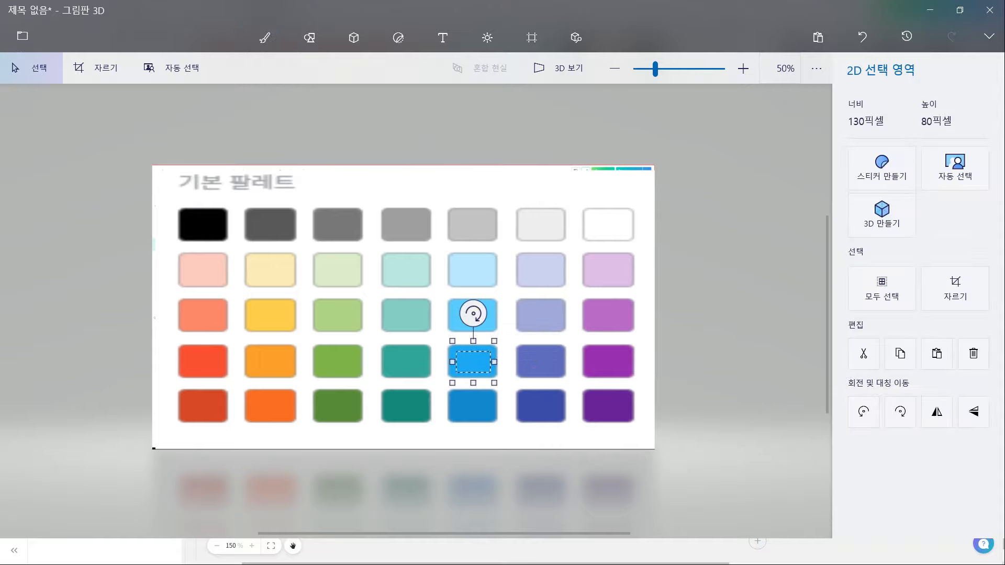
pyautogui.hotkey('alt', 'Tab')
pyautogui.hotkey('ctrl', 'v')
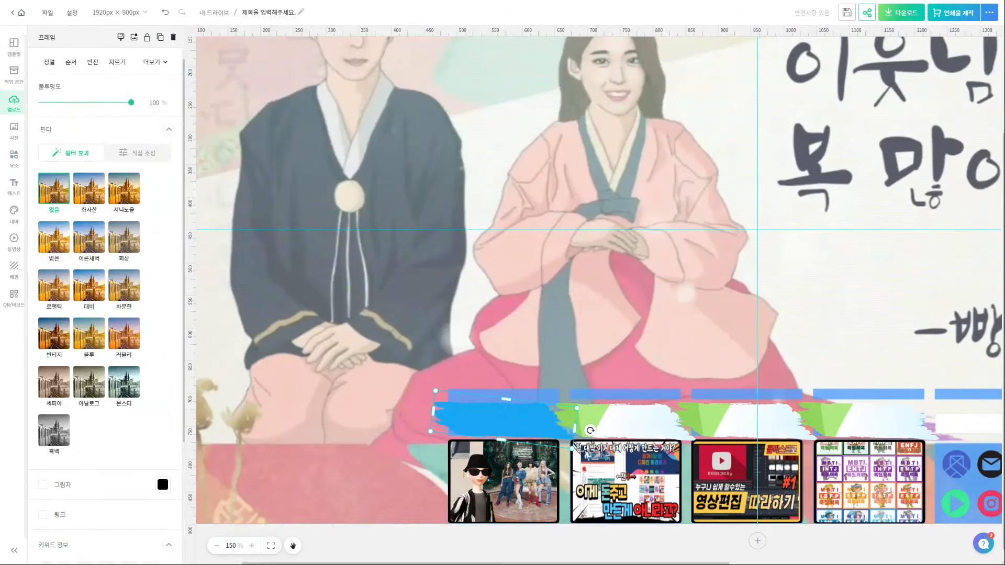
pyautogui.hotkey('alt', 'Tab')
pyautogui.moveTo(320, 351); pyautogui.dragTo(355, 373)
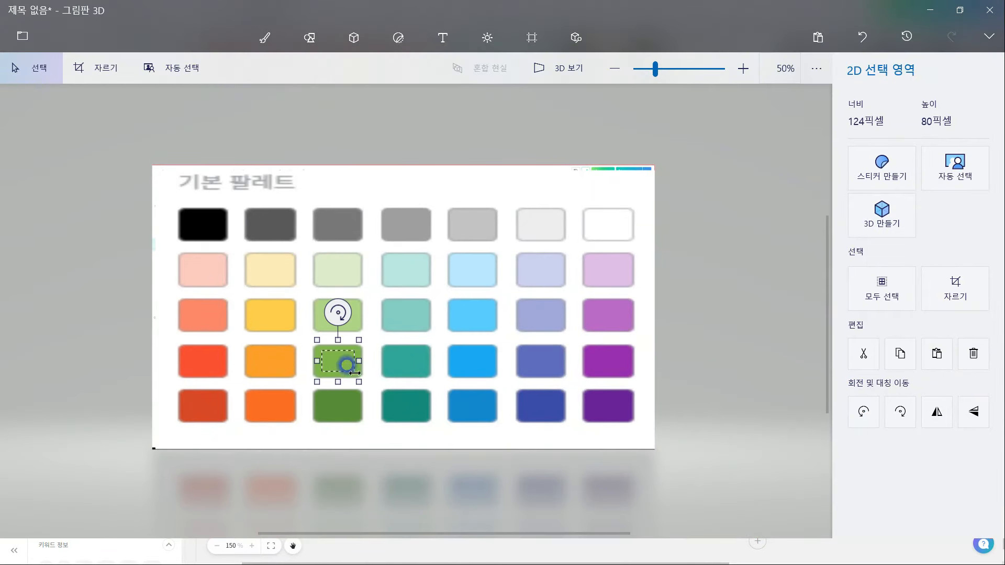
pyautogui.hotkey('alt', 'Tab')
pyautogui.hotkey('ctrl', 'v')
pyautogui.moveTo(704, 296); pyautogui.dragTo(628, 416)
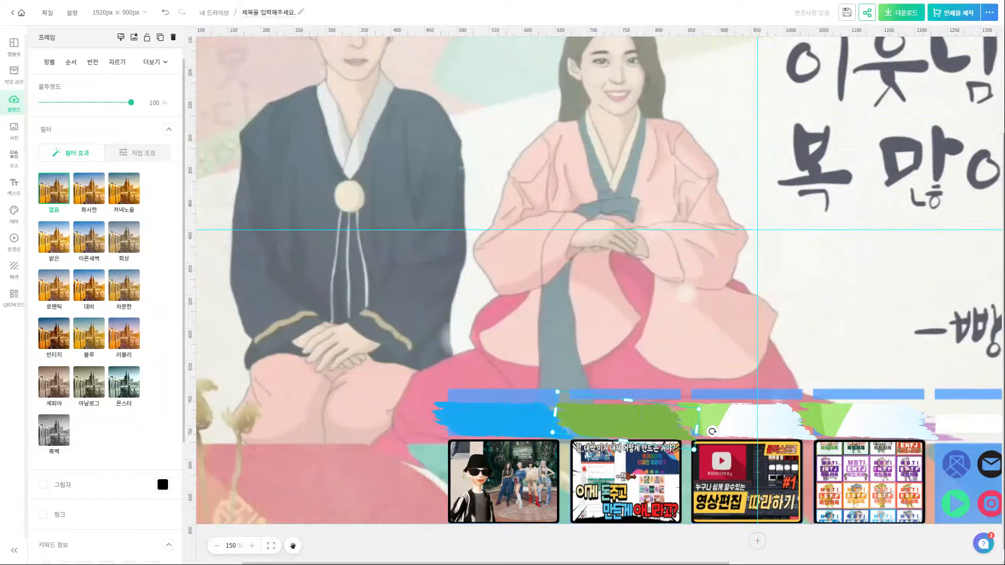
# Copy the orange and purple swatches into the third and fourth tab frames
pyautogui.hotkey('alt', 'Tab')
pyautogui.moveTo(251, 363); pyautogui.dragTo(286, 372)
pyautogui.hotkey('ctrl', 'c')
pyautogui.hotkey('alt', 'Tab')
pyautogui.hotkey('ctrl', 'v')
pyautogui.moveTo(757, 230)
pyautogui.mouseDown()
pyautogui.moveTo(733, 366)
pyautogui.moveTo(746, 418)
pyautogui.mouseUp()
pyautogui.hotkey('alt', 'Tab')
pyautogui.moveTo(583, 341); pyautogui.dragTo(633, 376)
pyautogui.hotkey('ctrl', 'c')
pyautogui.hotkey('alt', 'Tab')
pyautogui.hotkey('ctrl', 'v')
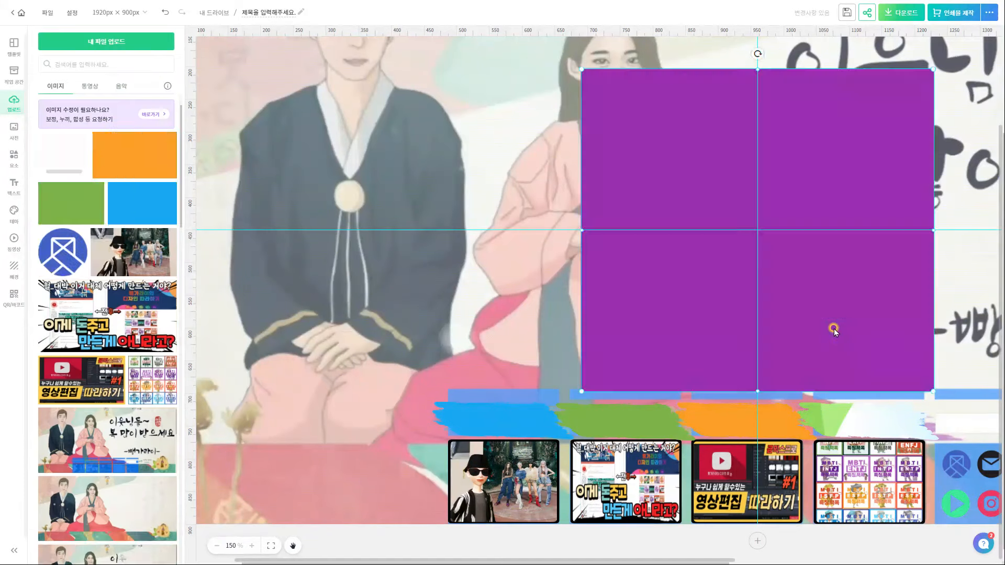
pyautogui.moveTo(832, 330); pyautogui.dragTo(849, 457)
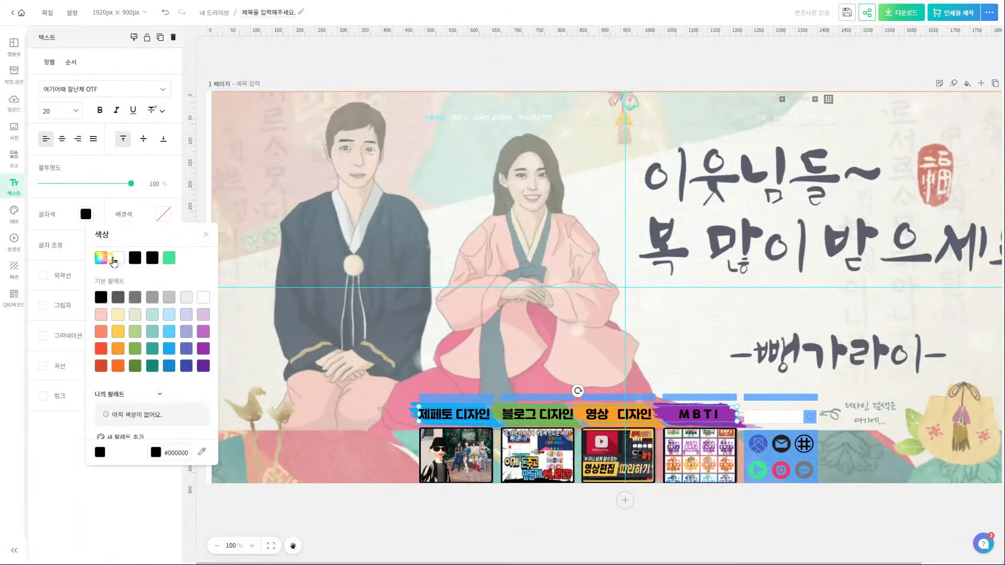
# Set the menu labels to 나눔손글씨 장미체 at font size 27
pyautogui.click(105, 89)
pyautogui.write('나눔손글씨 바르')
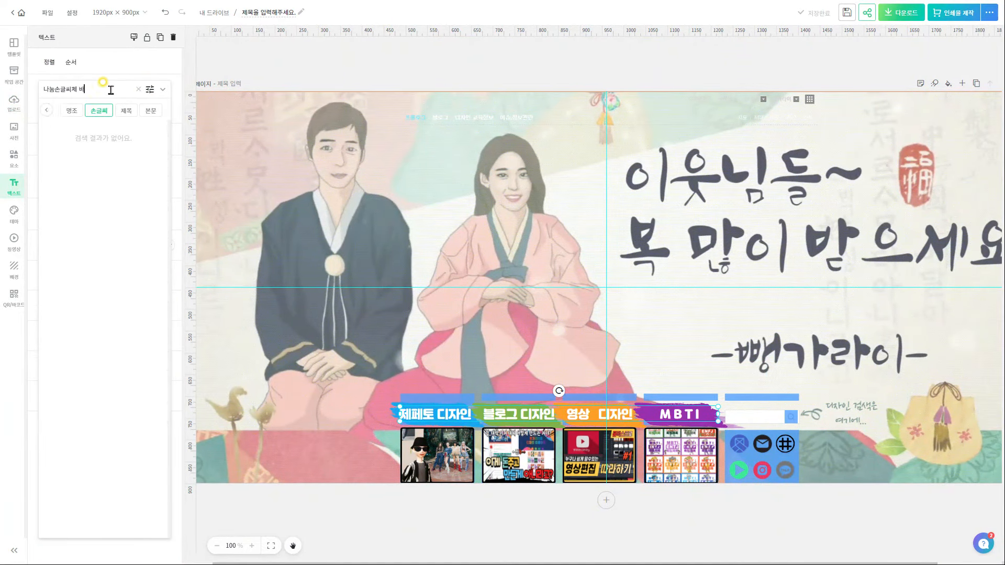
pyautogui.click(141, 285)
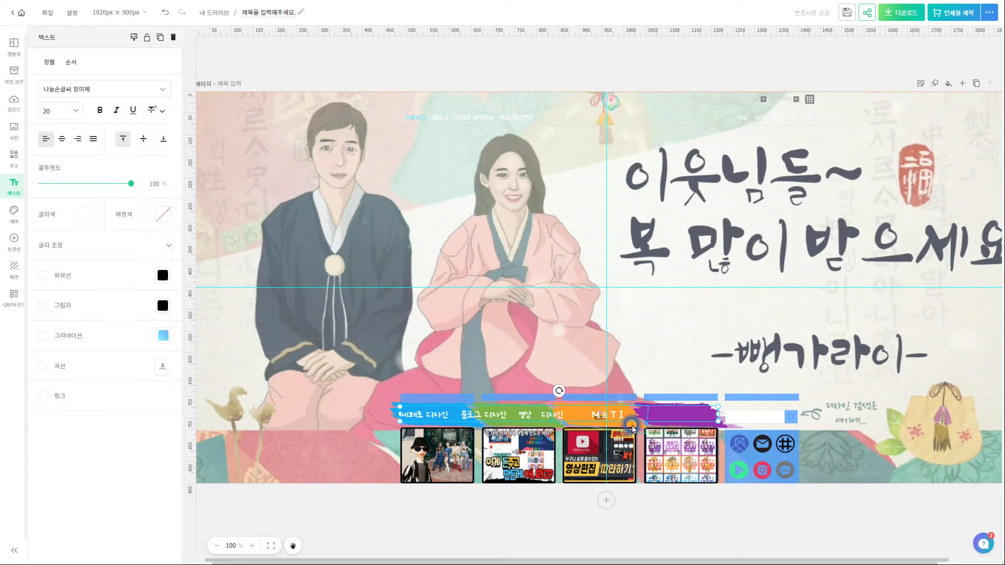
pyautogui.click(58, 111)
pyautogui.write('28')
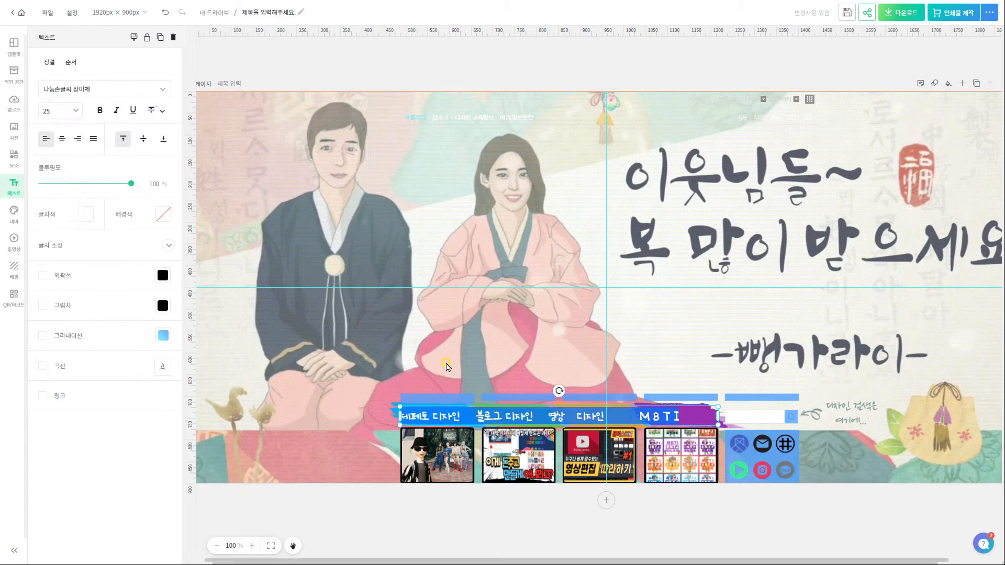
pyautogui.press('BackSpace')
pyautogui.write('7')
# Fix the spacing around 영상 in the menu label text
pyautogui.click(549, 424)
pyautogui.click(551, 425)
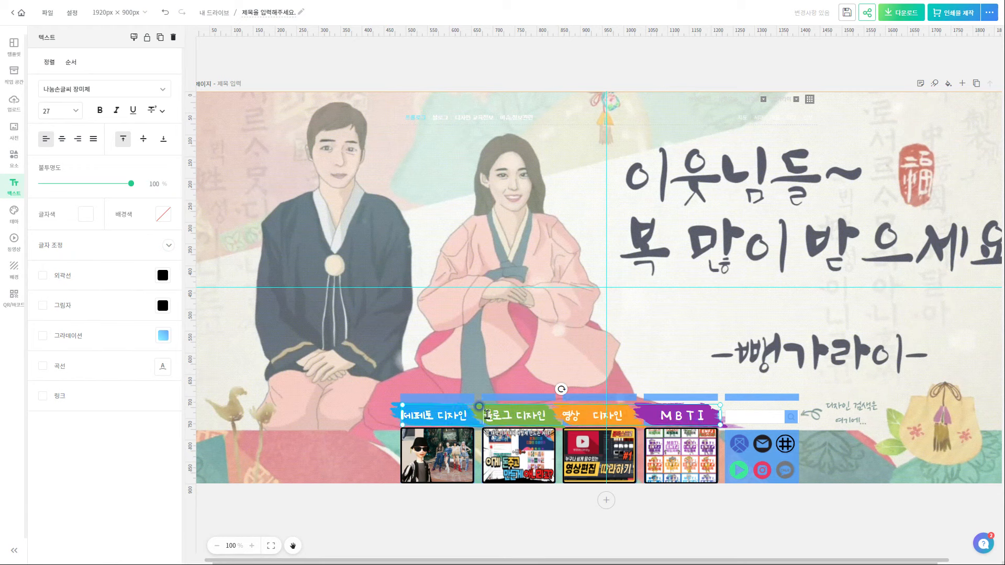
pyautogui.click(664, 417)
pyautogui.press('BackSpace')
pyautogui.click(696, 514)
pyautogui.doubleClick(593, 416)
pyautogui.click(591, 417)
pyautogui.press('BackSpace')
pyautogui.click(566, 417)
pyautogui.click(676, 523)
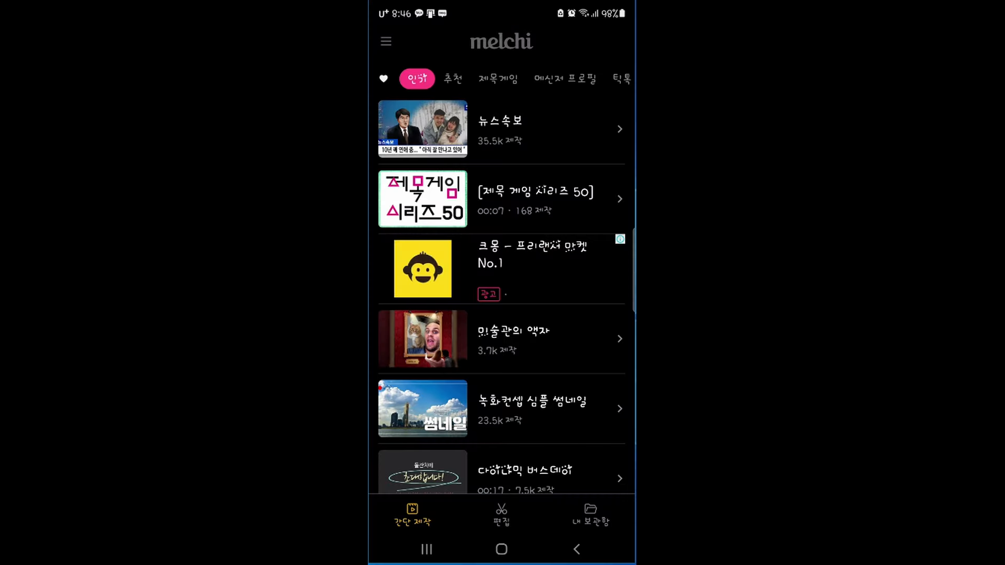
# Browse Melchi templates and open the 명절 인사 greeting template
pyautogui.hscroll(12, 501, 296)
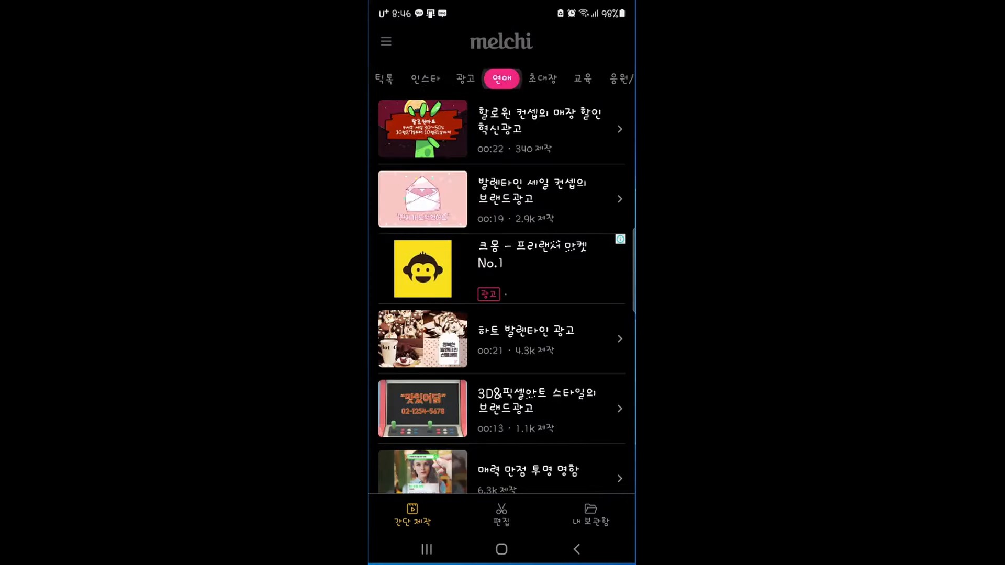
pyautogui.hscroll(6, 502, 296)
pyautogui.hscroll(-6, 501, 297)
pyautogui.scroll(-10, 502, 296)
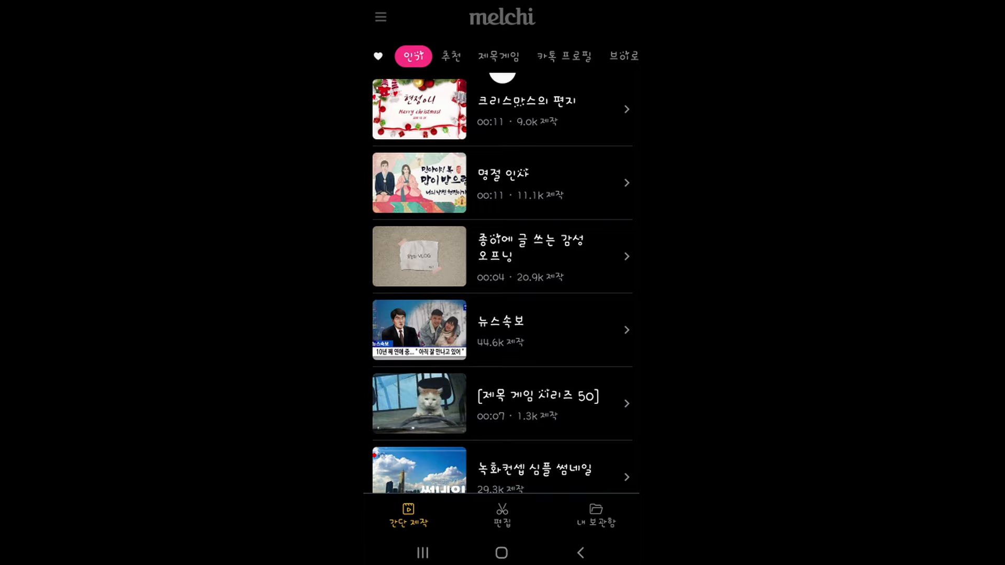
pyautogui.click(550, 182)
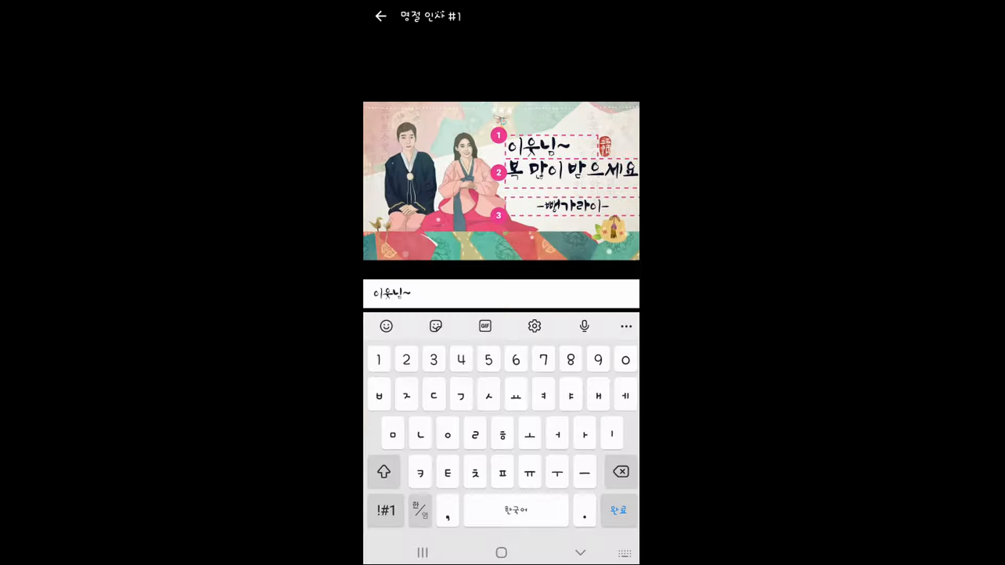
# Change the first line to 이웃님들~, render the video and insert it into the design
pyautogui.write('들')
pyautogui.press('Return')
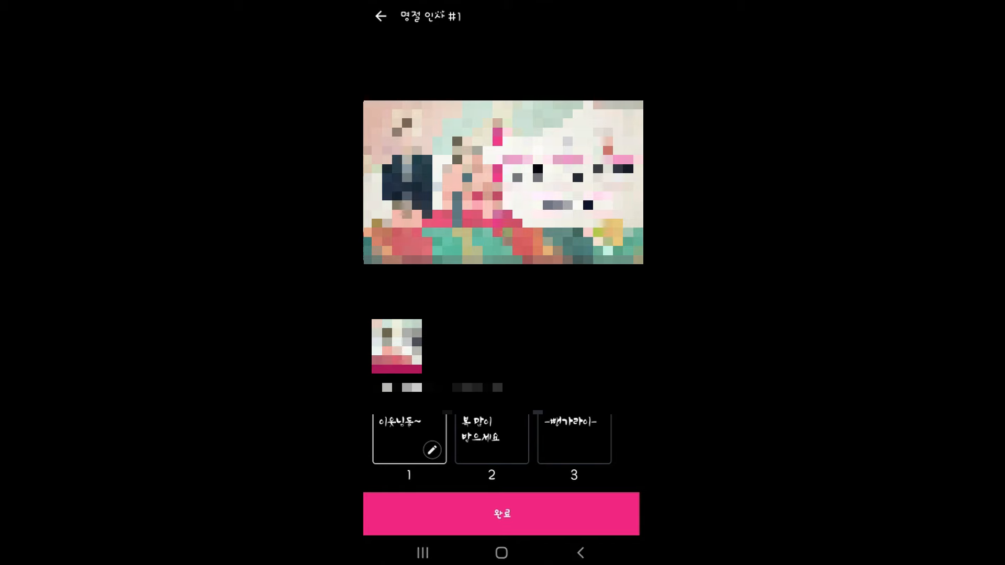
pyautogui.click(501, 513)
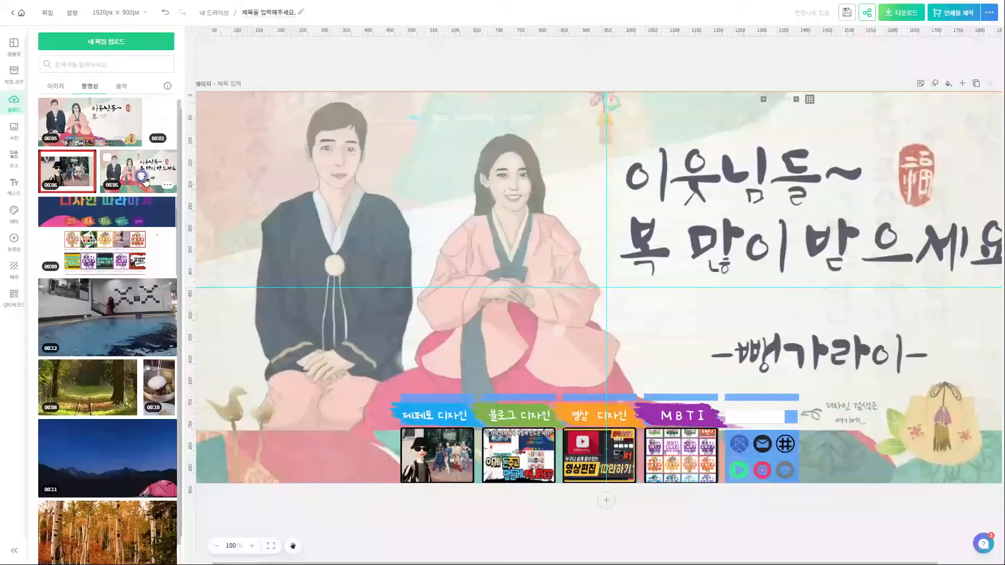
pyautogui.click(60, 168)
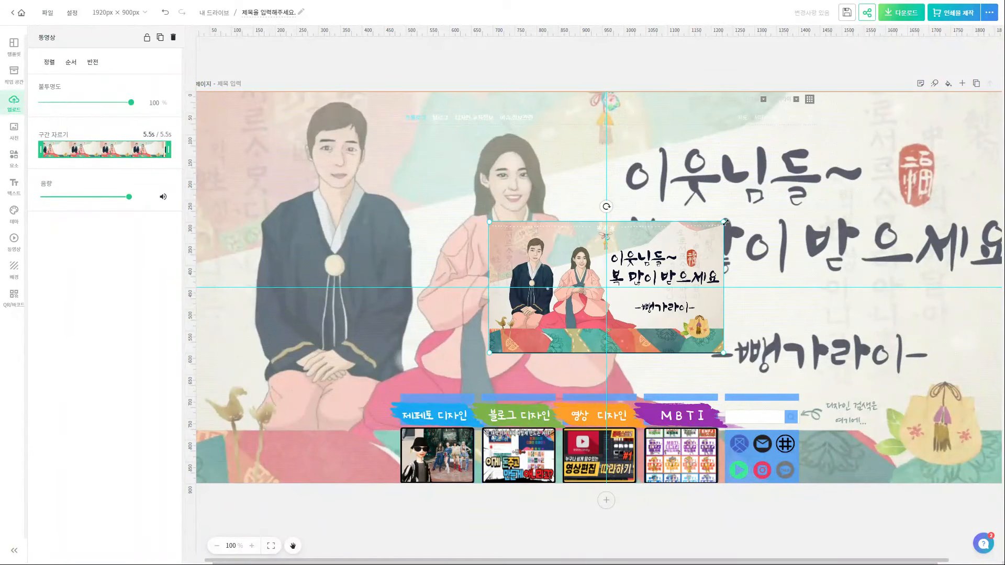
# Stretch the greeting video over the whole page and send it to the back layer
pyautogui.moveTo(722, 224); pyautogui.dragTo(978, 121)
pyautogui.scroll(-1, 762, 202)
pyautogui.moveTo(486, 346); pyautogui.dragTo(264, 498)
pyautogui.moveTo(967, 499); pyautogui.dragTo(969, 502)
pyautogui.hotkey('ctrl', 'alt', 'l')
pyautogui.moveTo(921, 63); pyautogui.dragTo(920, 402)
pyautogui.click(995, 37)
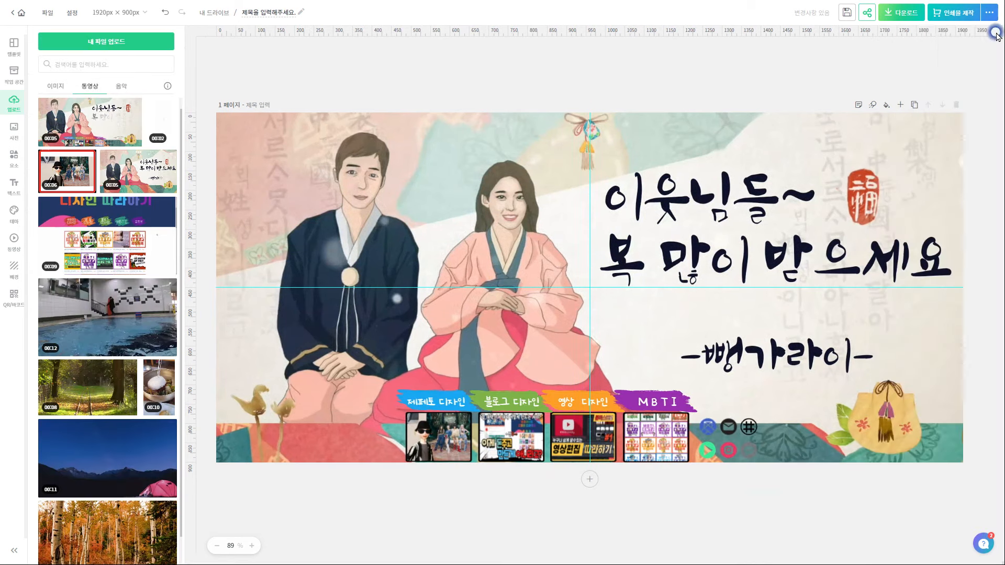
pyautogui.click(949, 142)
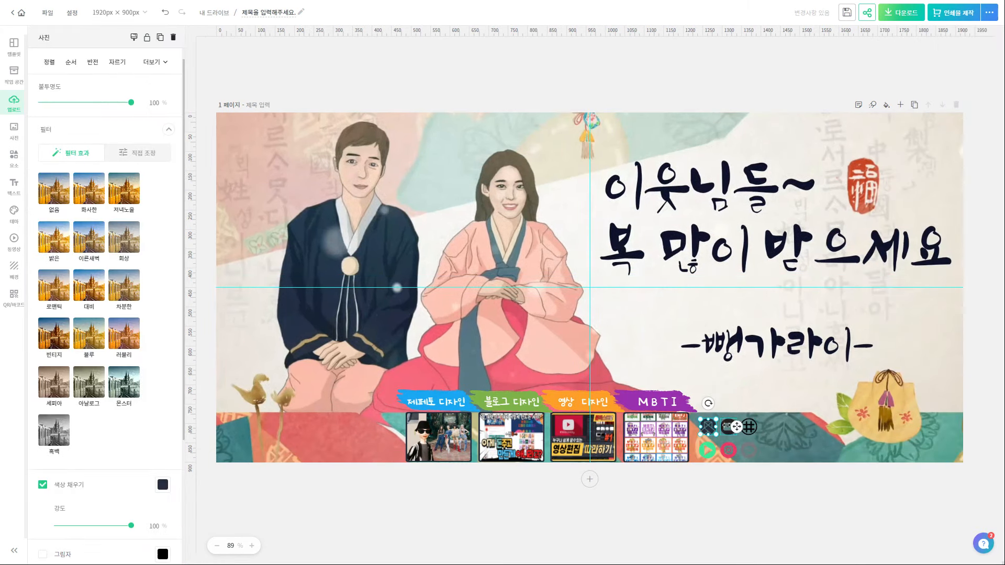
# Recolour the mail and # SNS icons navy
pyautogui.click(729, 427)
pyautogui.click(161, 485)
pyautogui.click(729, 426)
pyautogui.click(749, 428)
pyautogui.click(162, 130)
pyautogui.click(211, 173)
# Recolour the TALK, Instagram and play SNS icons navy
pyautogui.click(749, 451)
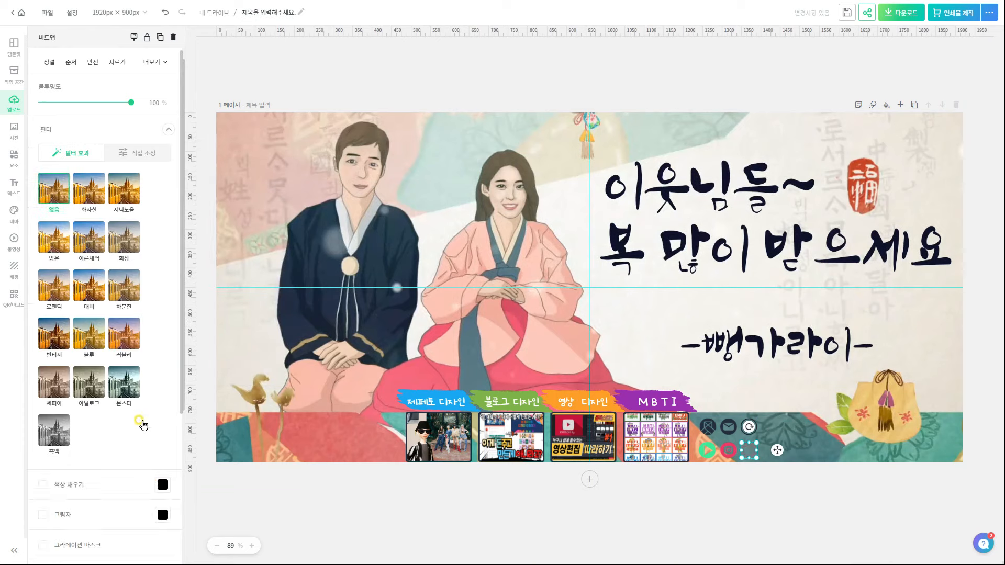
pyautogui.click(162, 485)
pyautogui.click(211, 264)
pyautogui.click(635, 479)
pyautogui.click(728, 451)
pyautogui.click(163, 484)
pyautogui.click(211, 266)
pyautogui.click(707, 451)
pyautogui.click(163, 132)
pyautogui.click(211, 173)
pyautogui.click(728, 518)
# Add a pink loop arrow beside the MBTI tab, shrunk and flipped horizontally
pyautogui.click(689, 404)
pyautogui.click(14, 158)
pyautogui.click(83, 42)
pyautogui.press('Return')
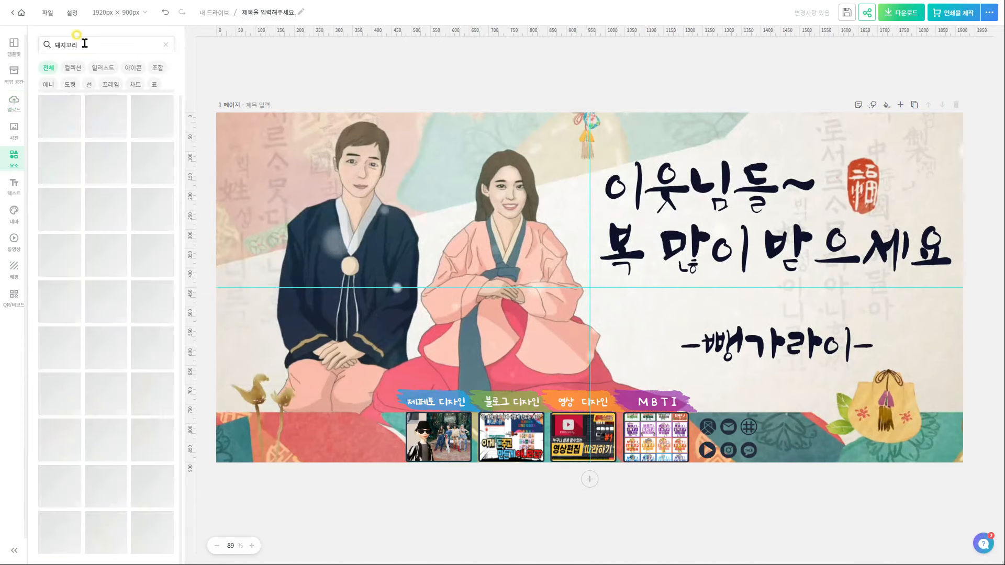
pyautogui.click(106, 161)
pyautogui.moveTo(623, 283); pyautogui.dragTo(790, 320)
pyautogui.moveTo(863, 384)
pyautogui.mouseDown()
pyautogui.moveTo(692, 288)
pyautogui.moveTo(777, 401)
pyautogui.mouseUp()
pyautogui.moveTo(796, 390); pyautogui.dragTo(791, 391)
pyautogui.click(92, 62)
pyautogui.click(107, 83)
# Add a 나눔손글씨 펜체 note reading 디자인 검색은 여기에... next to the arrow
pyautogui.click(14, 186)
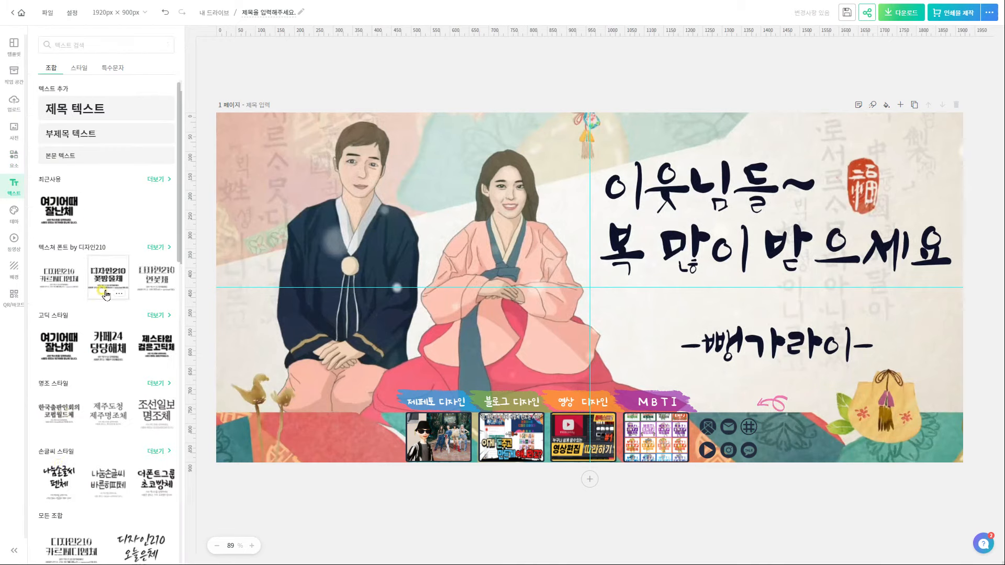
pyautogui.click(59, 210)
pyautogui.click(631, 366)
pyautogui.press('Delete')
pyautogui.click(623, 309)
pyautogui.moveTo(703, 344); pyautogui.dragTo(518, 217)
pyautogui.moveTo(498, 202); pyautogui.dragTo(815, 395)
pyautogui.doubleClick(808, 386)
pyautogui.write('더')
pyautogui.write('에...')
pyautogui.click(773, 403)
pyautogui.moveTo(787, 412)
pyautogui.mouseDown()
pyautogui.moveTo(779, 407)
pyautogui.moveTo(799, 402)
pyautogui.mouseUp()
# Make the arrow slightly transparent and recolour both the arrow and the note navy
pyautogui.click(769, 401)
pyautogui.click(163, 132)
pyautogui.click(212, 175)
pyautogui.click(149, 120)
pyautogui.moveTo(131, 102); pyautogui.dragTo(116, 103)
pyautogui.click(807, 394)
pyautogui.click(86, 215)
pyautogui.click(135, 258)
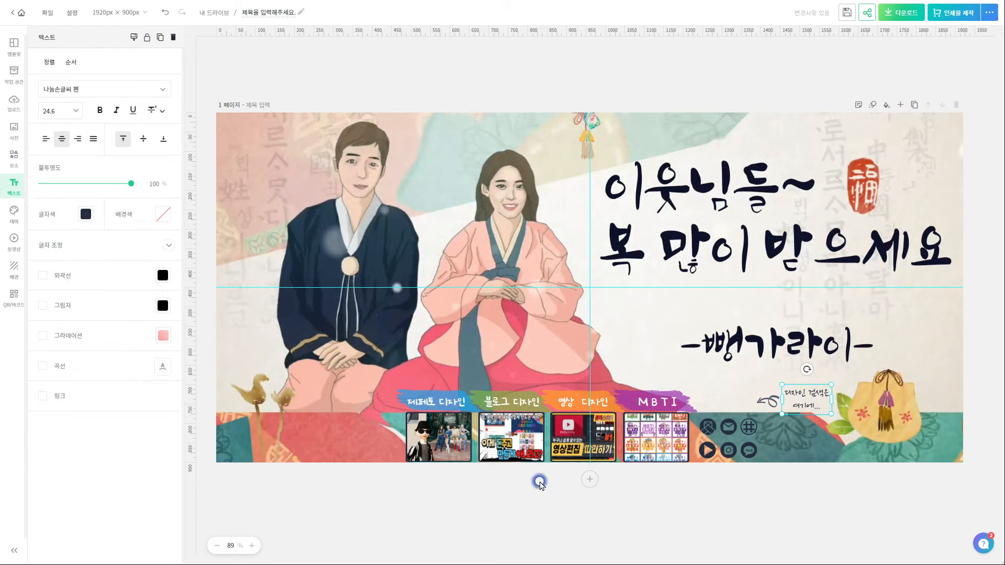
pyautogui.click(366, 501)
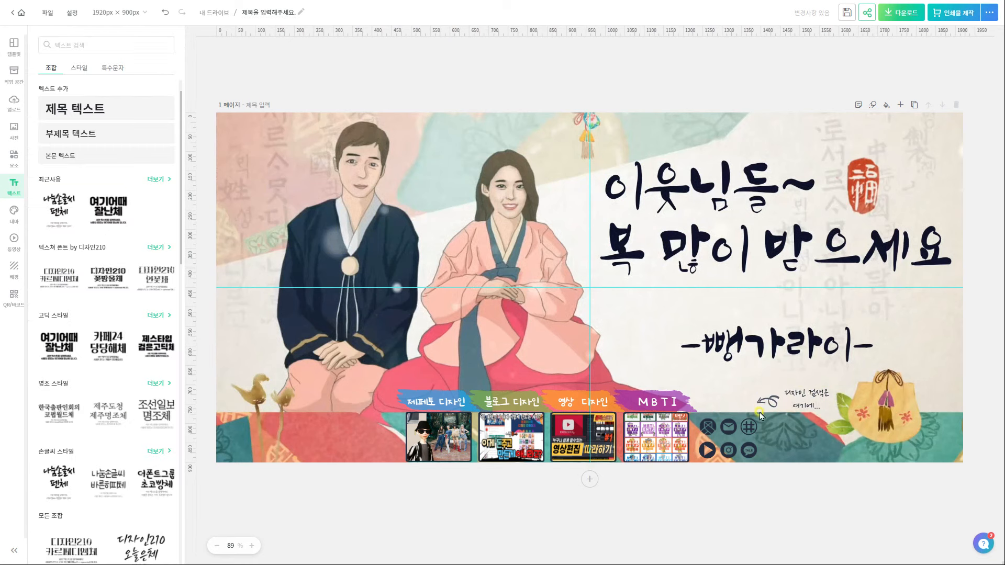
# Download the design as an MP4 video
pyautogui.click(906, 14)
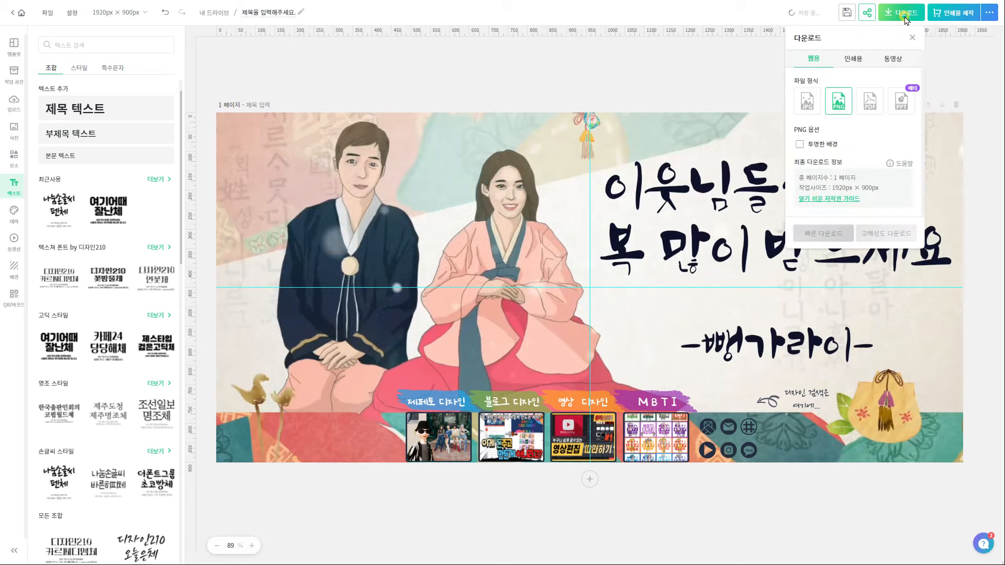
pyautogui.click(897, 59)
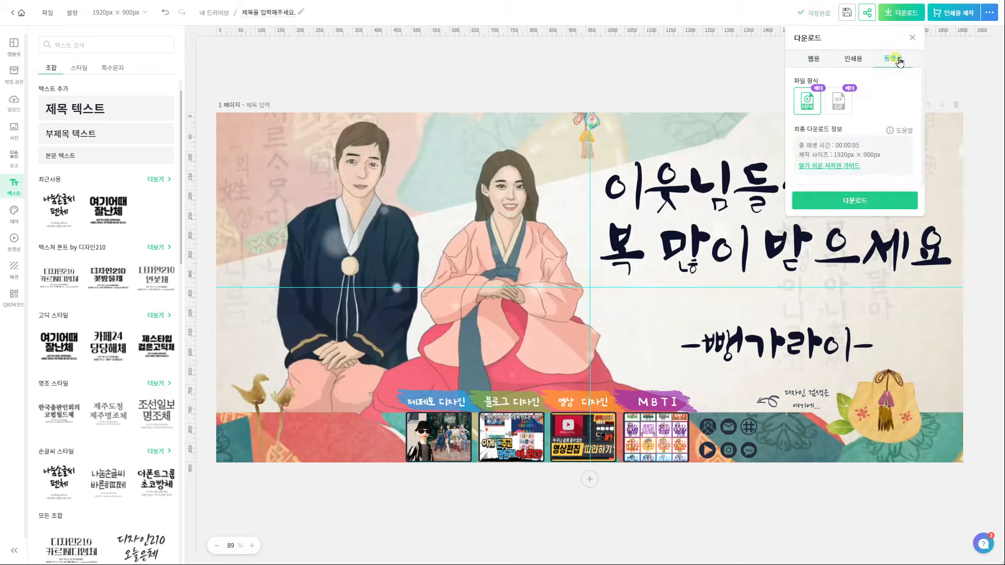
pyautogui.click(857, 204)
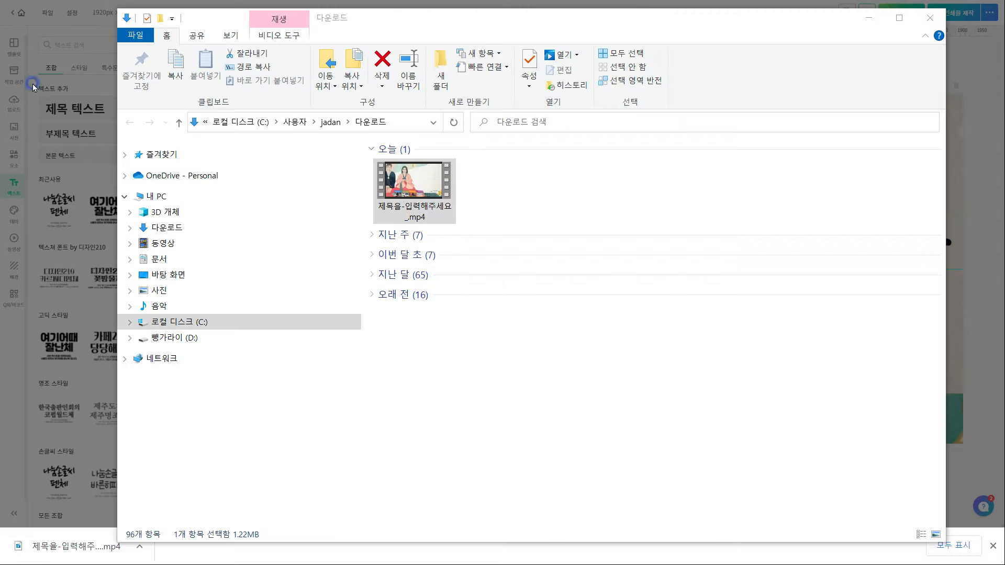
# Deselect the downloaded 제목을-입력해주세요_.mp4 in the Downloads folder
pyautogui.click(558, 184)
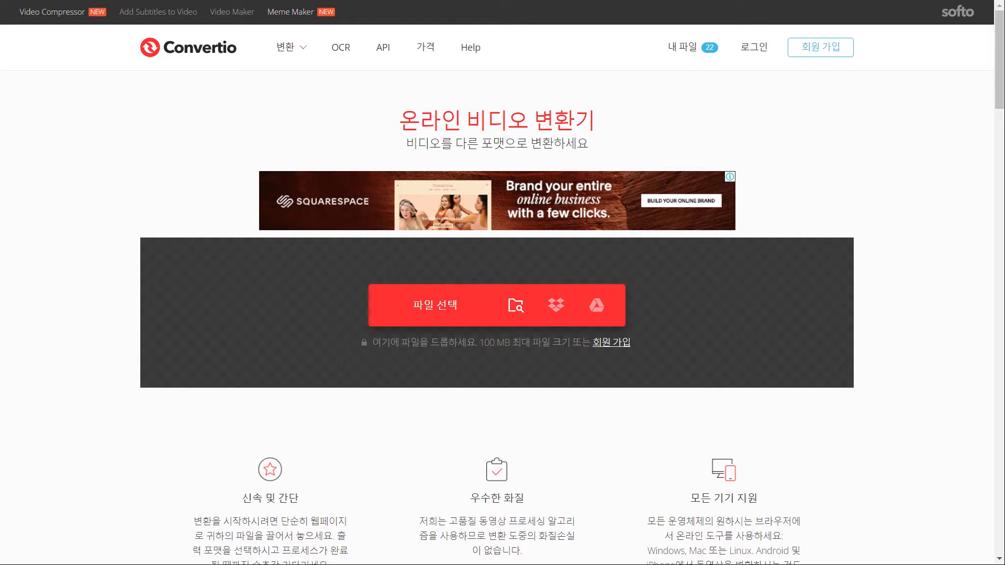
# Drop the MP4 into Convertio, convert it to GIF and download the 16.0 MB result
pyautogui.moveTo(137, 302); pyautogui.dragTo(466, 302)
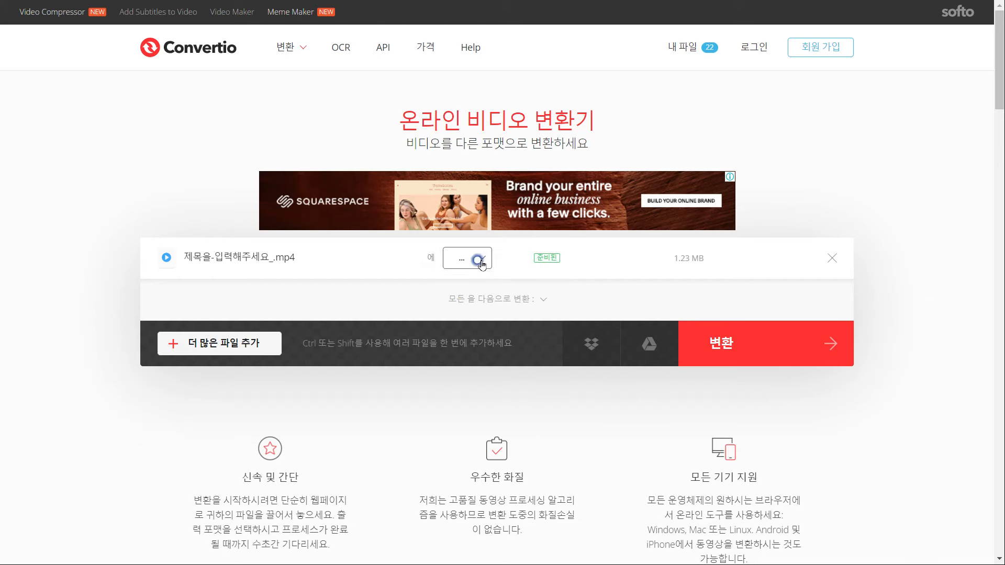
pyautogui.click(478, 259)
pyautogui.click(557, 340)
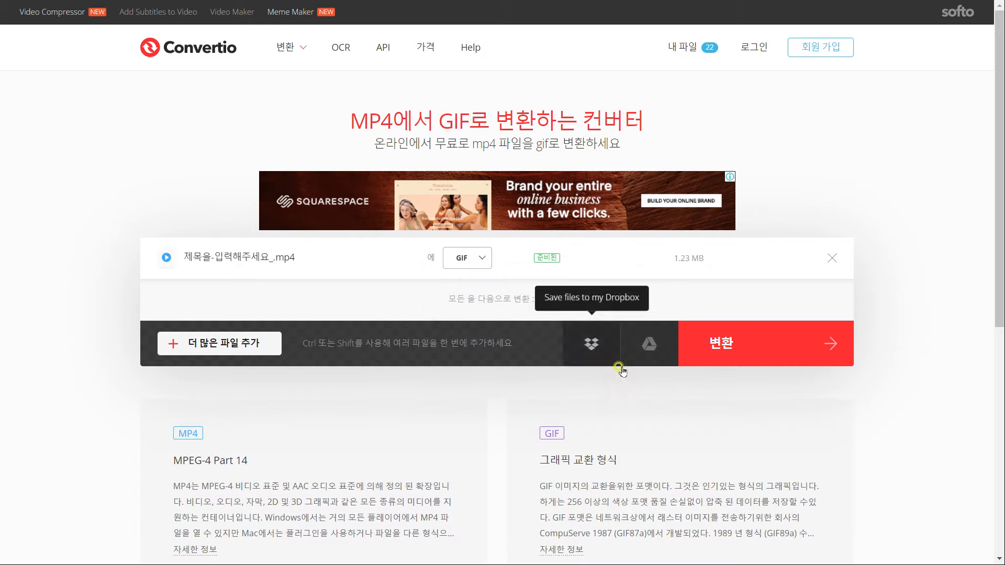
pyautogui.click(756, 347)
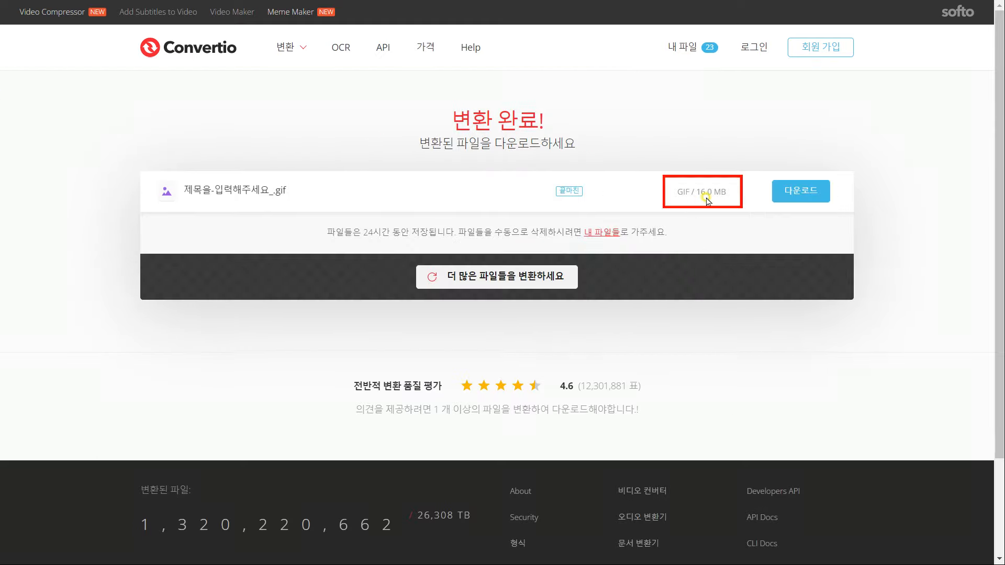
pyautogui.click(780, 202)
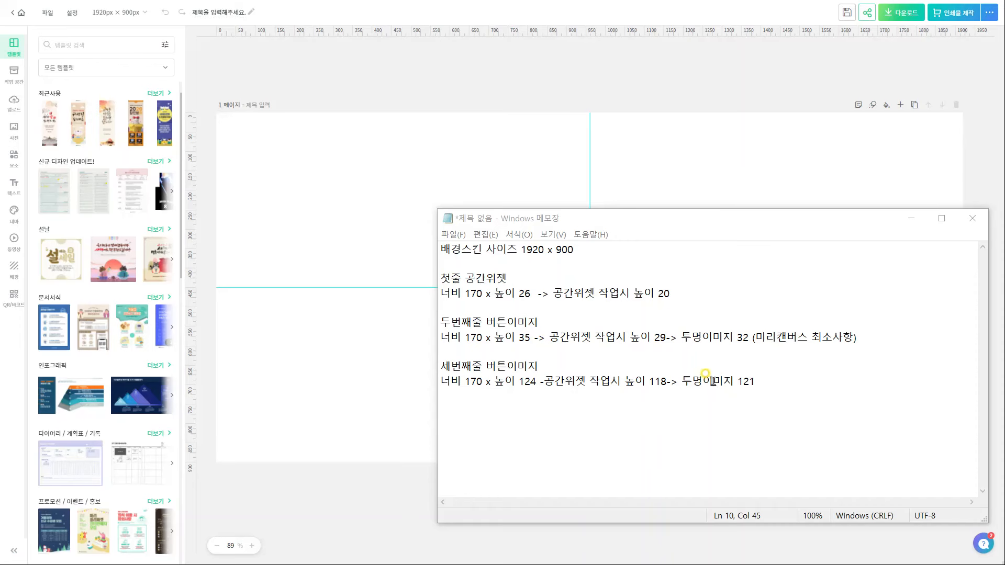
# Resize the MiriCanvas canvas to 170 × 32 px and quick-download it as a transparent PNG
pyautogui.click(118, 12)
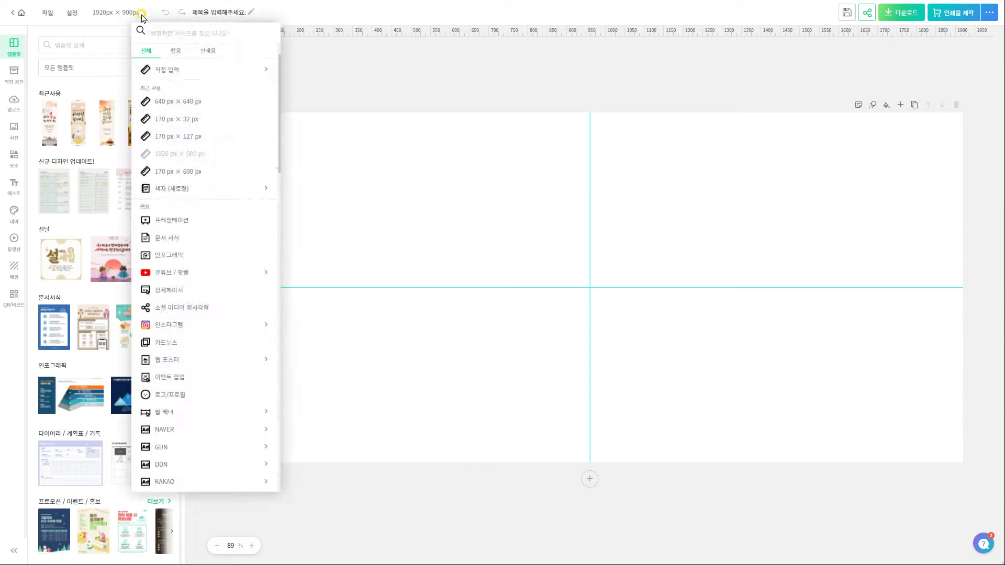
pyautogui.click(194, 70)
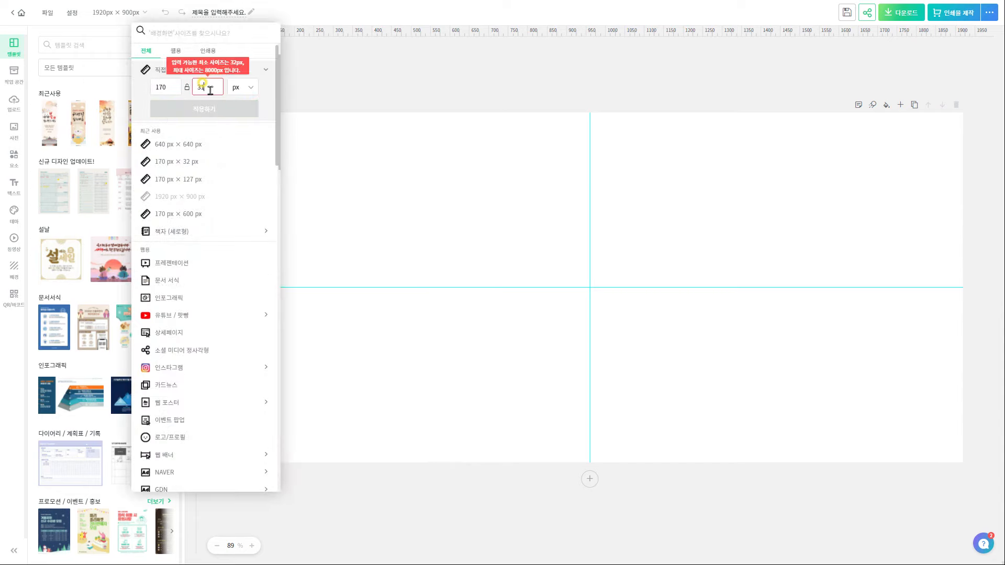
pyautogui.click(238, 107)
pyautogui.click(906, 13)
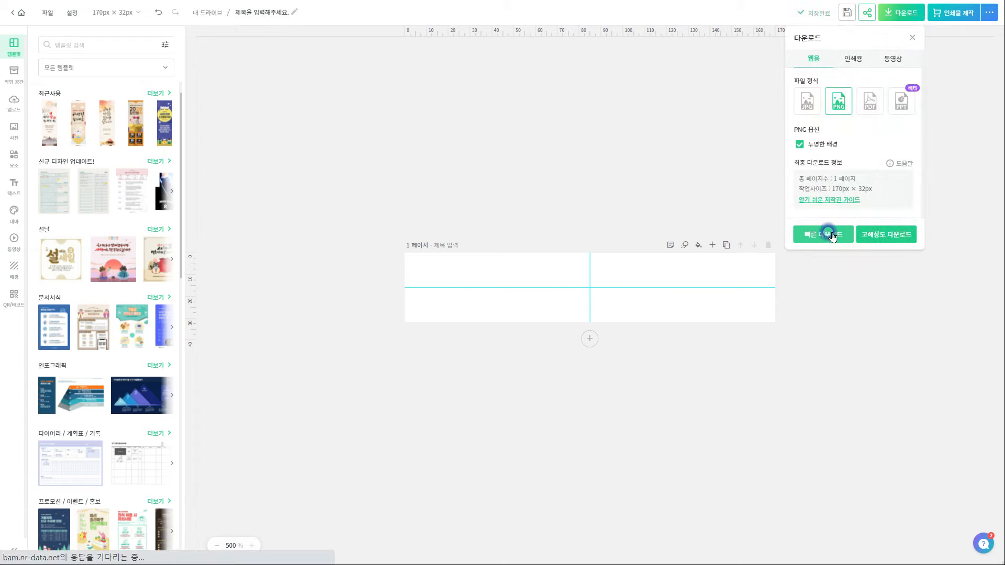
pyautogui.click(833, 236)
# Resize the canvas to 170 × 121 px, download it as a transparent PNG, and show the file
pyautogui.click(118, 12)
pyautogui.click(167, 70)
pyautogui.click(212, 88)
pyautogui.write('121')
pyautogui.click(229, 109)
pyautogui.click(900, 13)
pyautogui.click(829, 235)
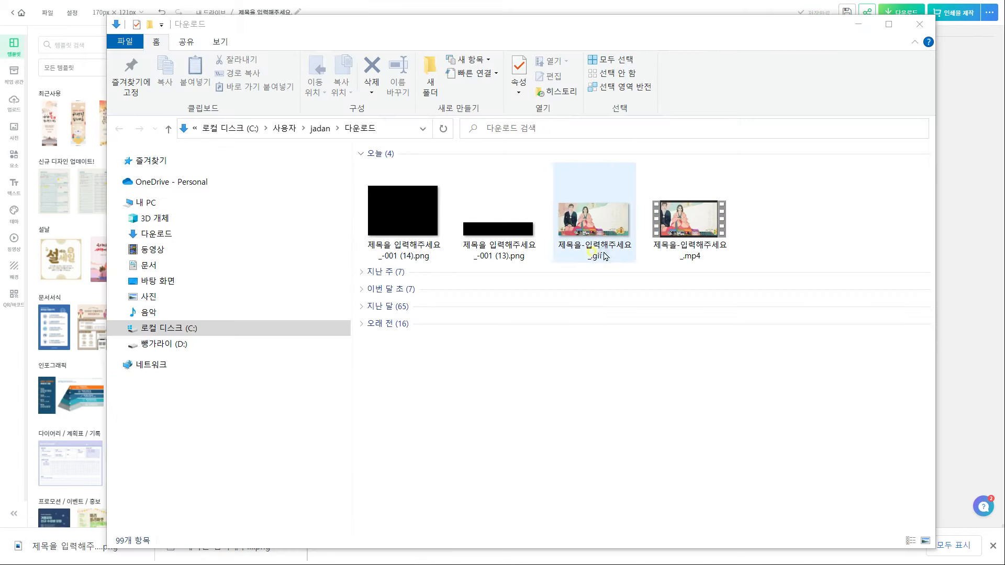
pyautogui.click(590, 249)
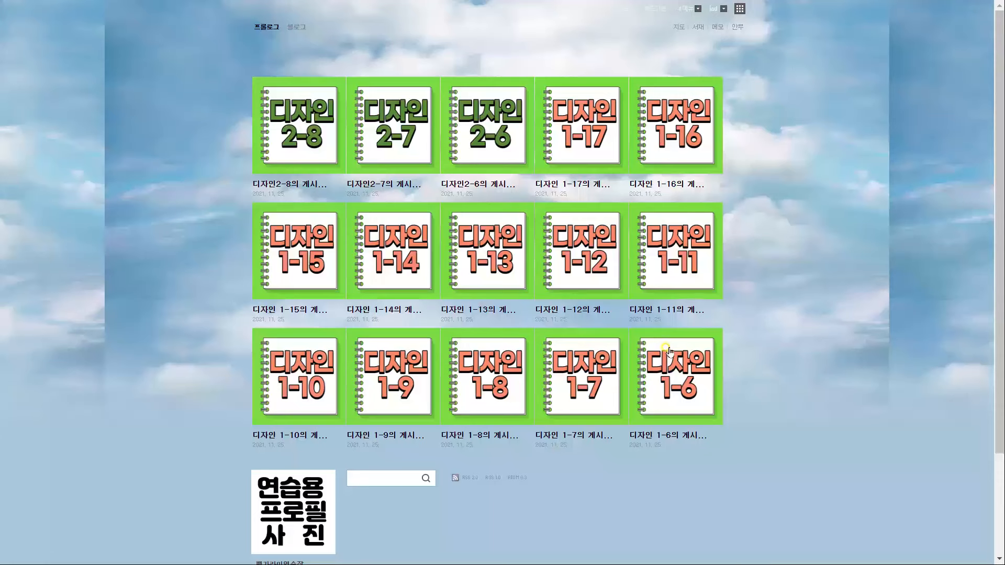
# Upload 빵가라이배경스킨.gif as the custom skin background in the detailed design settings
pyautogui.click(685, 9)
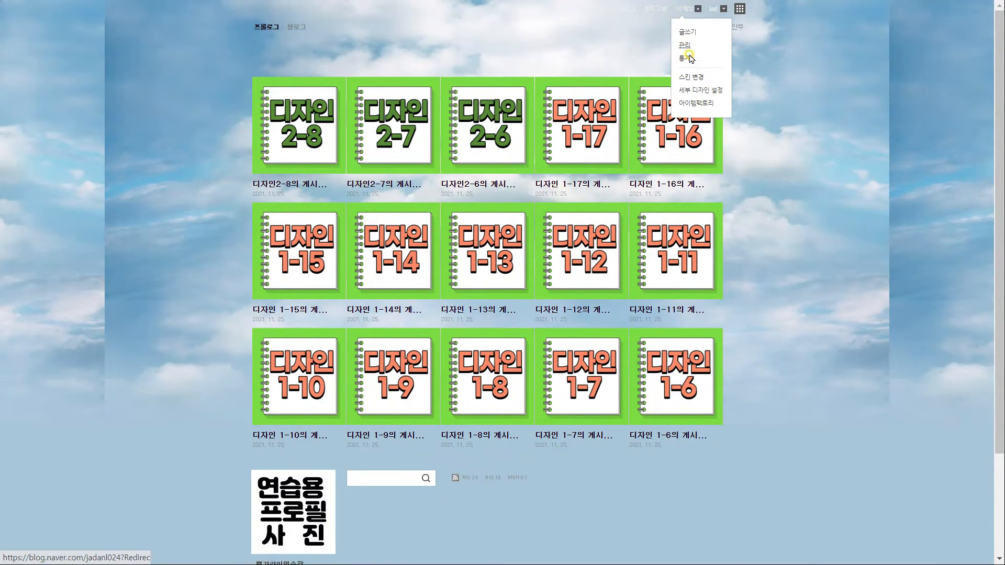
pyautogui.click(694, 90)
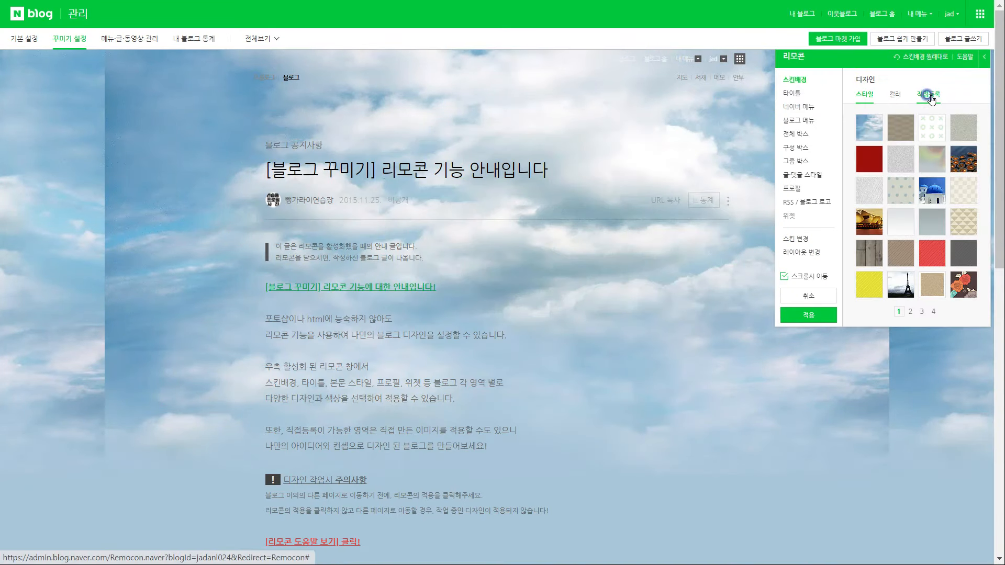
pyautogui.click(930, 96)
pyautogui.click(948, 138)
pyautogui.click(592, 220)
pyautogui.click(703, 467)
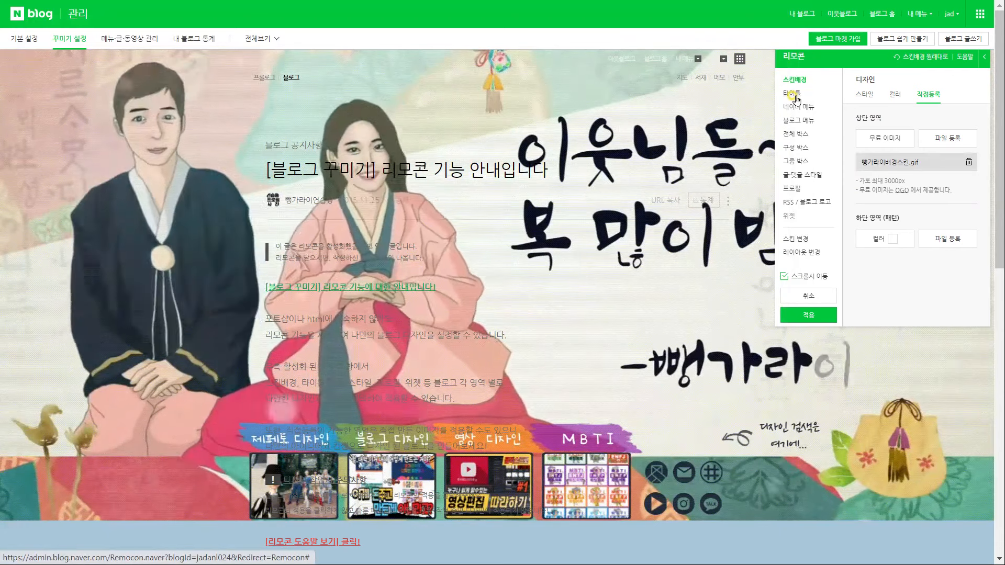
# Raise the title area height to 600 and apply the design to the blog
pyautogui.click(795, 96)
pyautogui.moveTo(856, 166); pyautogui.dragTo(951, 167)
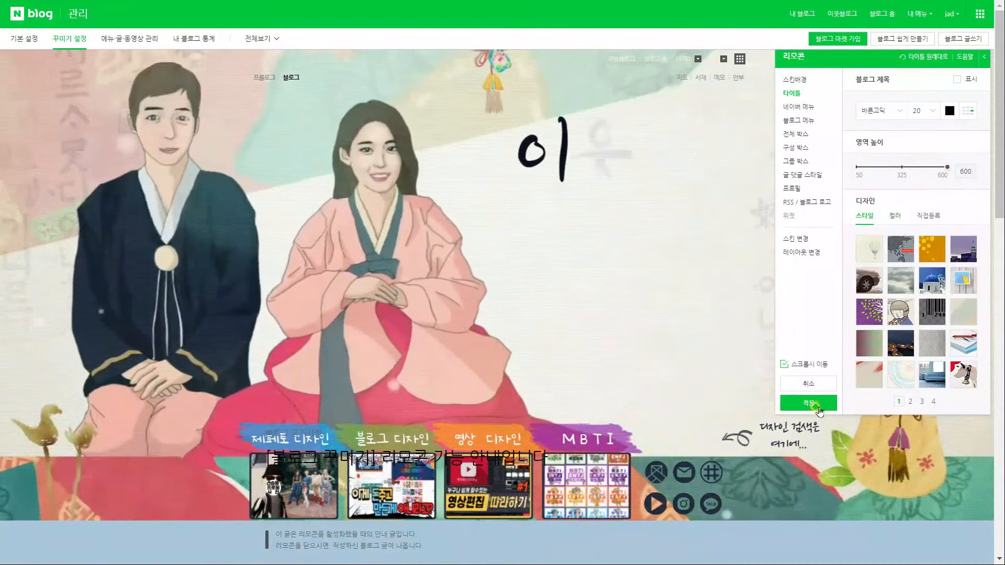
pyautogui.click(809, 403)
pyautogui.click(587, 325)
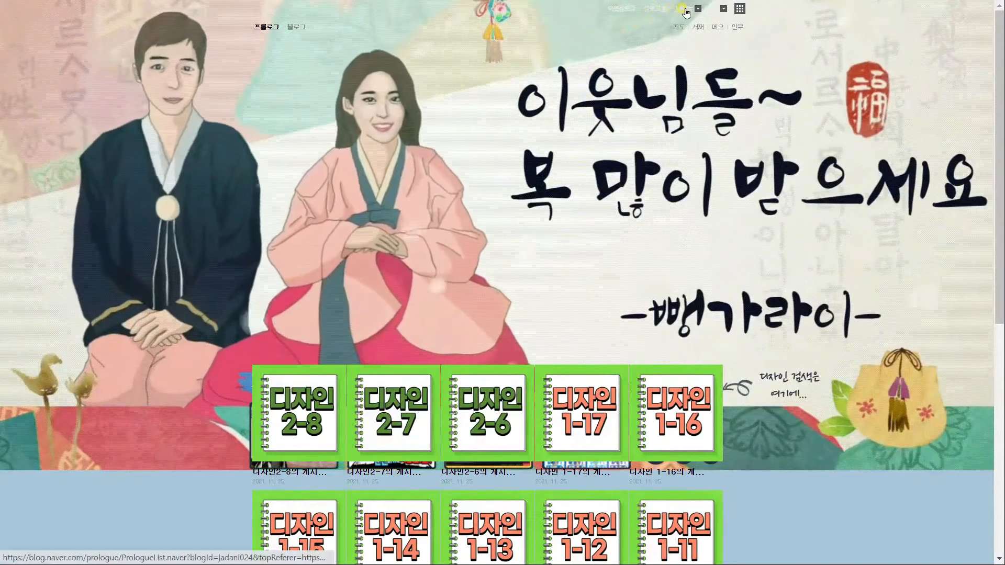
# Open the layout and widget settings, checking the widget size notes
pyautogui.click(683, 9)
pyautogui.click(685, 45)
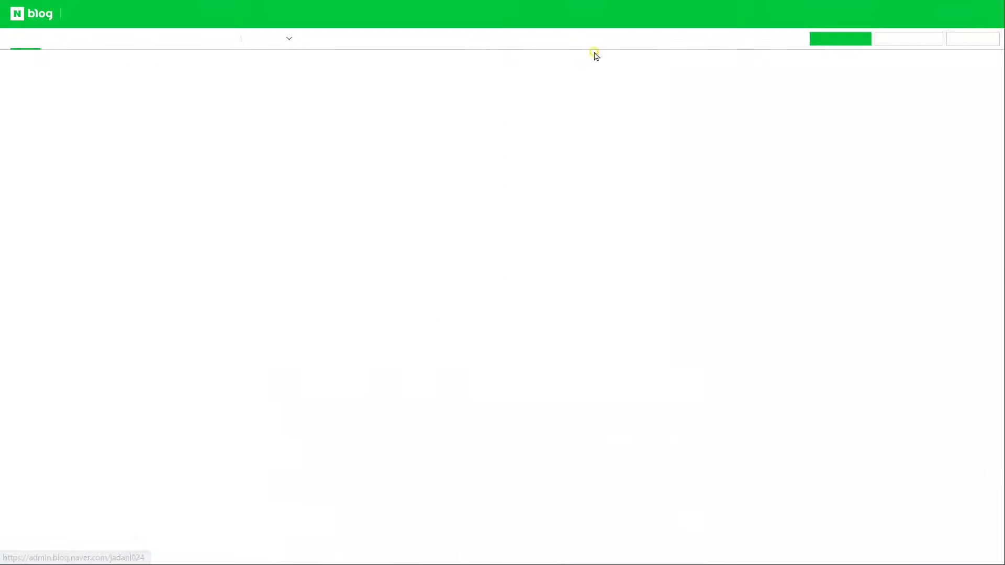
pyautogui.click(70, 38)
pyautogui.click(24, 139)
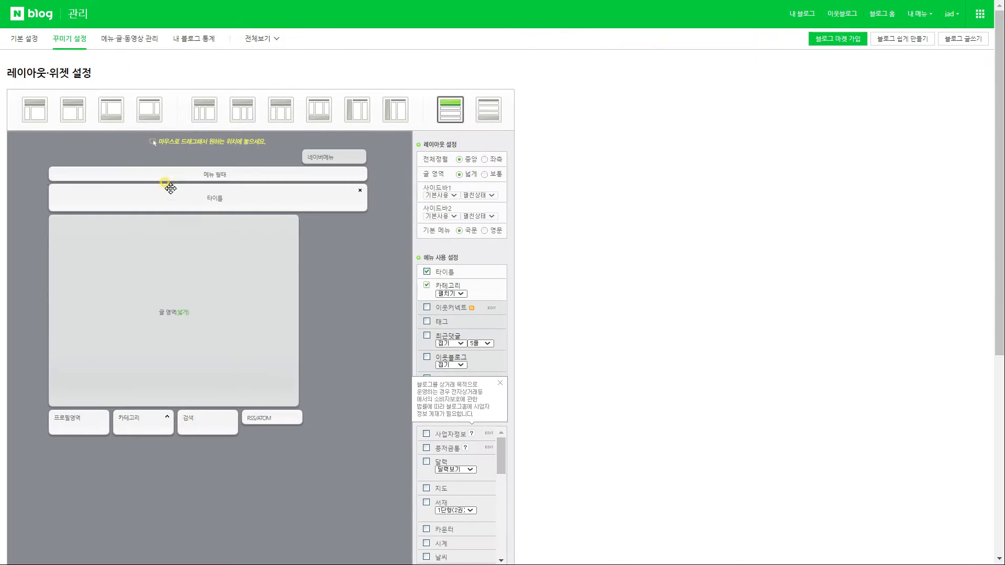
pyautogui.scroll(-10, 419, 211)
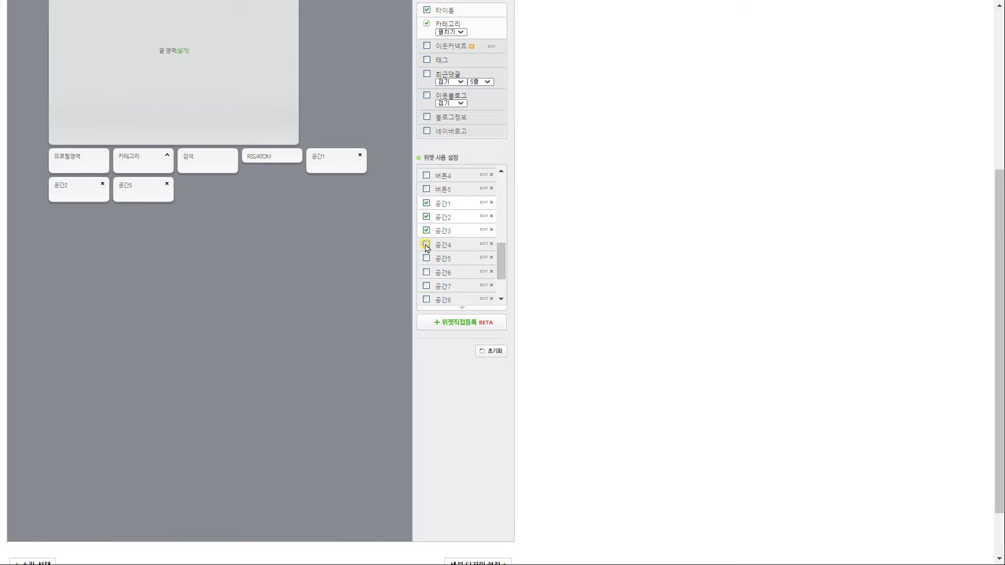
pyautogui.hotkey('alt', 'Tab')
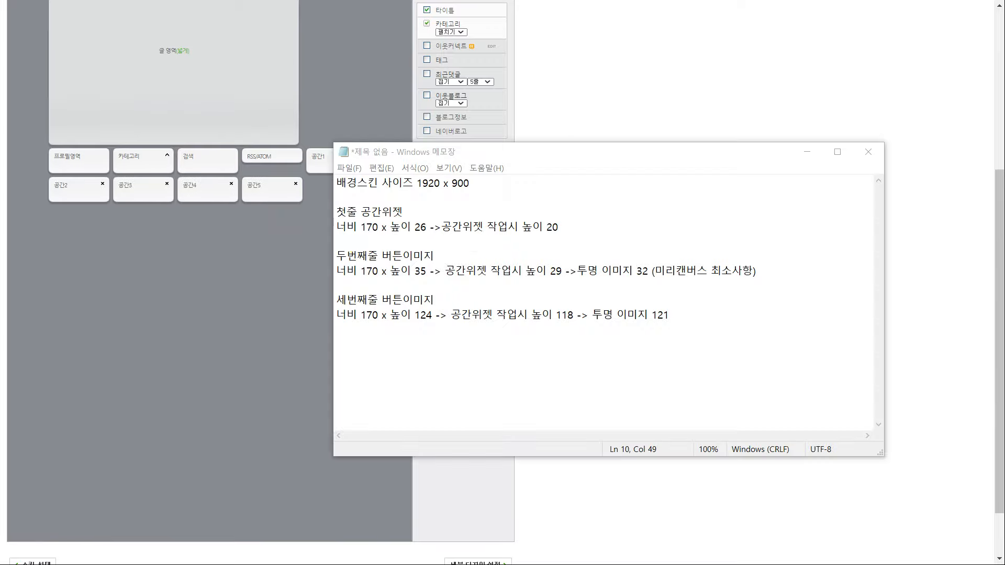
pyautogui.click(807, 153)
# Change the 공간1 spacer widget's height to 20 and save it
pyautogui.click(481, 203)
pyautogui.doubleClick(549, 291)
pyautogui.write('20')
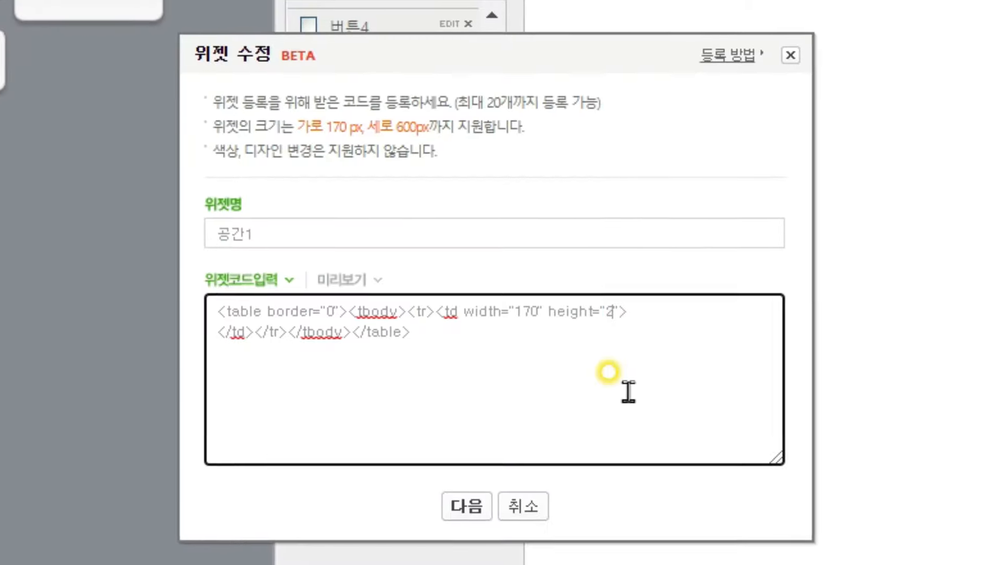
pyautogui.moveTo(556, 326); pyautogui.dragTo(388, 289)
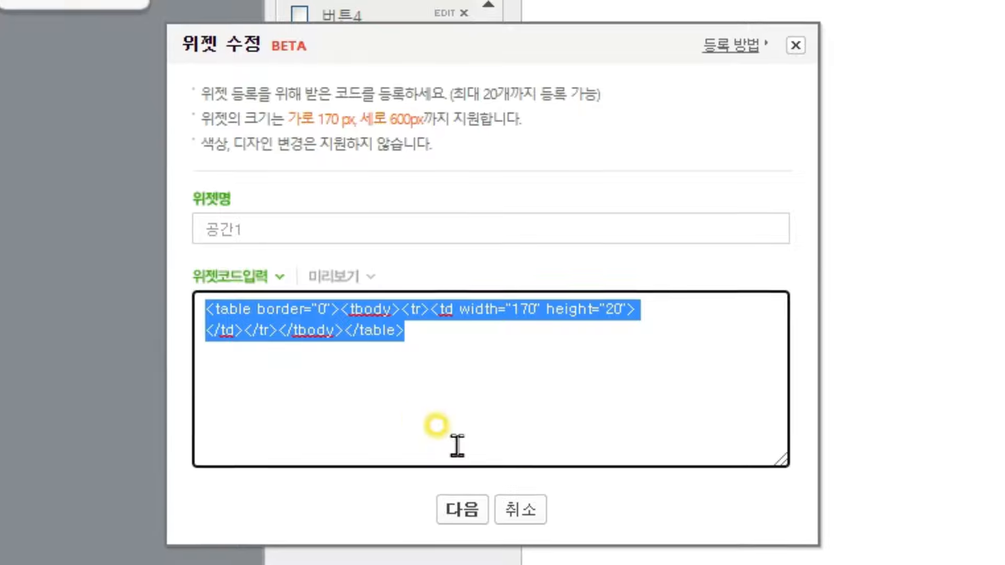
pyautogui.click(442, 511)
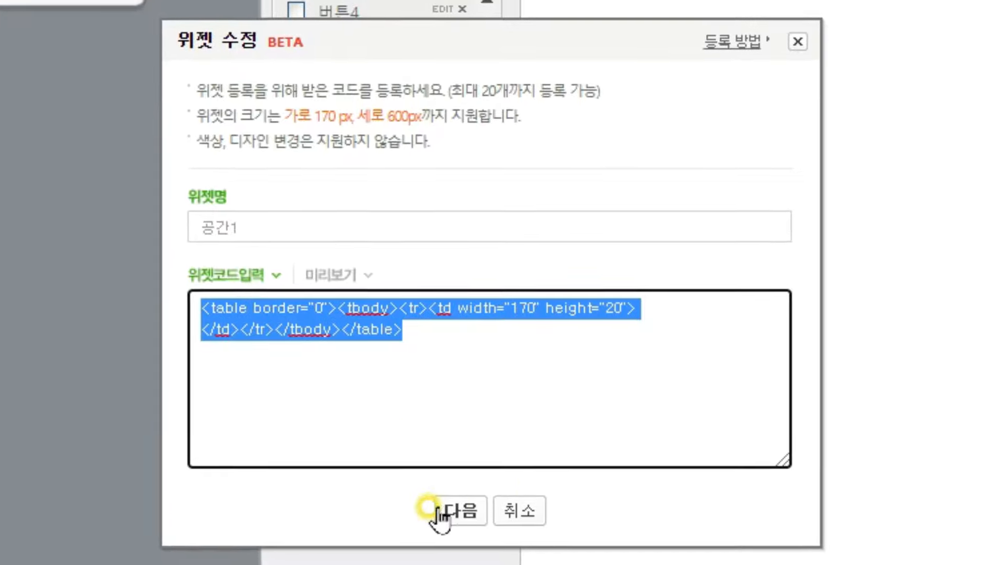
pyautogui.click(487, 410)
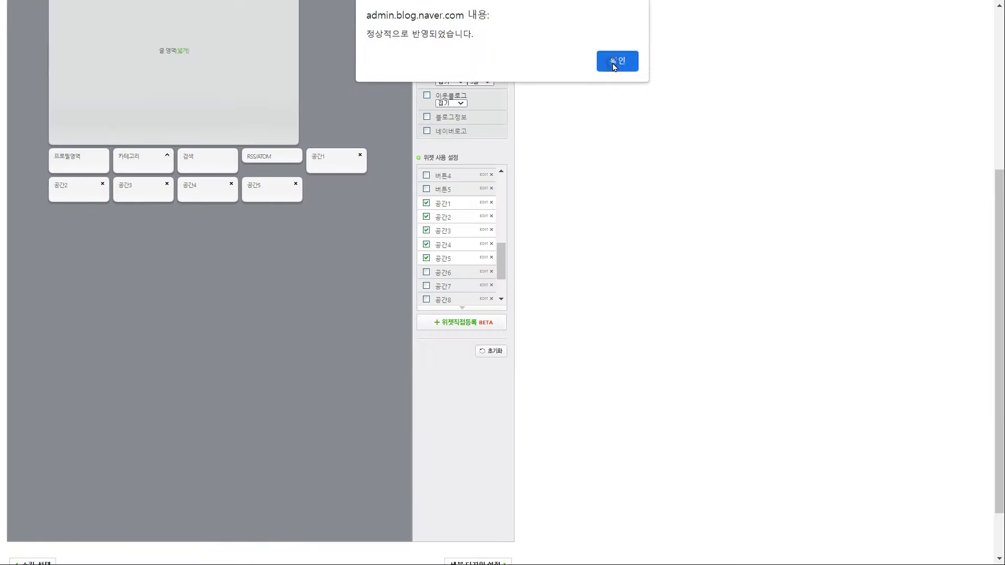
pyautogui.click(615, 66)
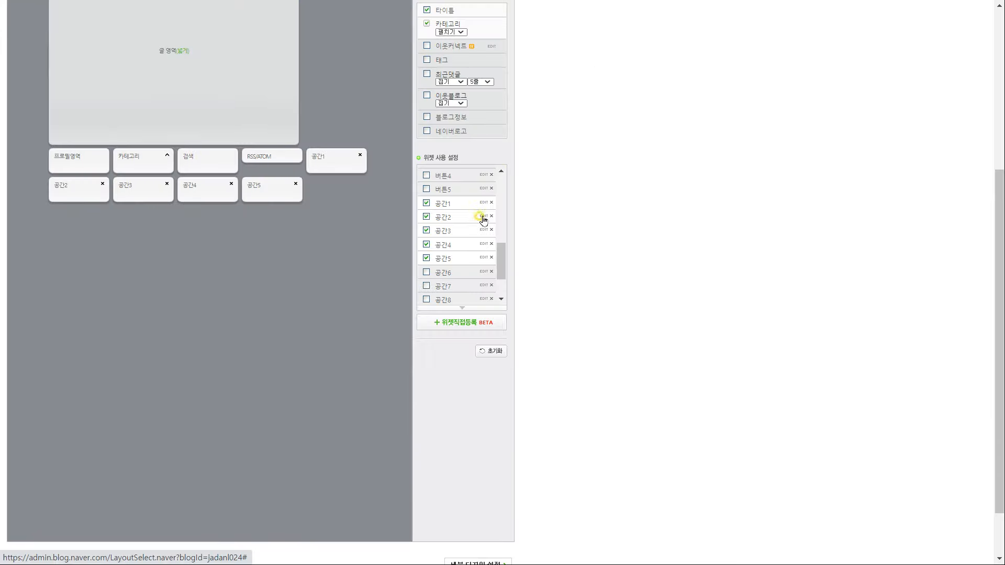
# Re-save the 공간2 spacer widget and edit the 공간3 height value
pyautogui.click(483, 216)
pyautogui.click(492, 372)
pyautogui.click(502, 326)
pyautogui.click(617, 62)
pyautogui.click(485, 229)
pyautogui.click(551, 292)
pyautogui.press('BackSpace')
pyautogui.press('BackSpace')
pyautogui.write('1')
pyautogui.click(494, 370)
pyautogui.click(503, 327)
pyautogui.click(617, 61)
pyautogui.click(486, 245)
# Adjust the 공간4 height and save the 공간4 and 공간5 spacer widgets
pyautogui.click(552, 293)
pyautogui.press('BackSpace')
pyautogui.click(493, 371)
pyautogui.click(503, 327)
pyautogui.click(617, 62)
pyautogui.click(485, 258)
pyautogui.click(491, 371)
pyautogui.click(503, 328)
pyautogui.click(617, 61)
# Drag the 공간 spacer widgets side by side into a row under the title
pyautogui.moveTo(325, 417); pyautogui.dragTo(78, 226)
pyautogui.moveTo(335, 451); pyautogui.dragTo(142, 225)
pyautogui.moveTo(335, 450); pyautogui.dragTo(208, 225)
pyautogui.moveTo(336, 450); pyautogui.dragTo(336, 227)
pyautogui.scroll(-1, 351, 282)
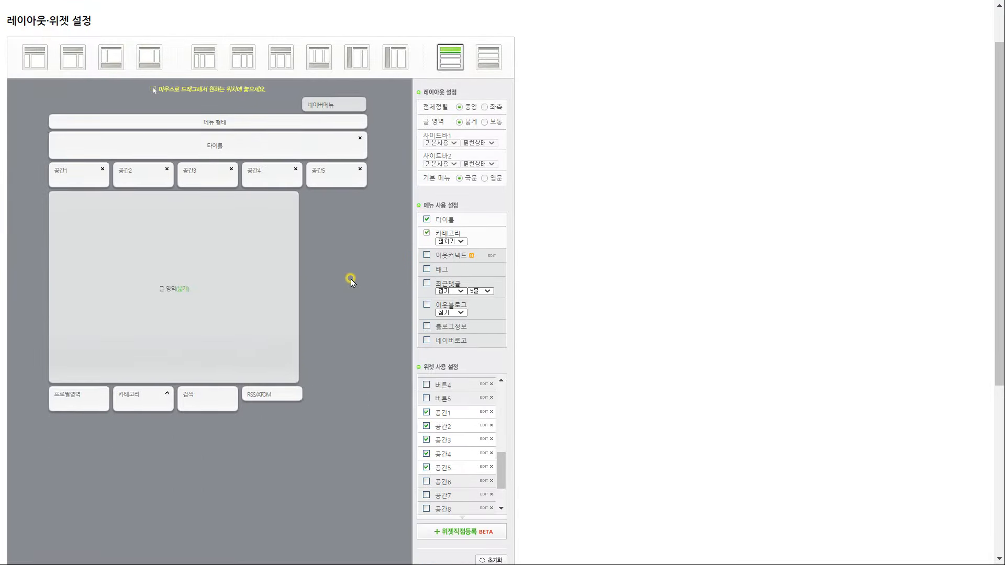
pyautogui.scroll(-1, 354, 332)
pyautogui.hotkey('alt', 'Tab')
pyautogui.click(807, 153)
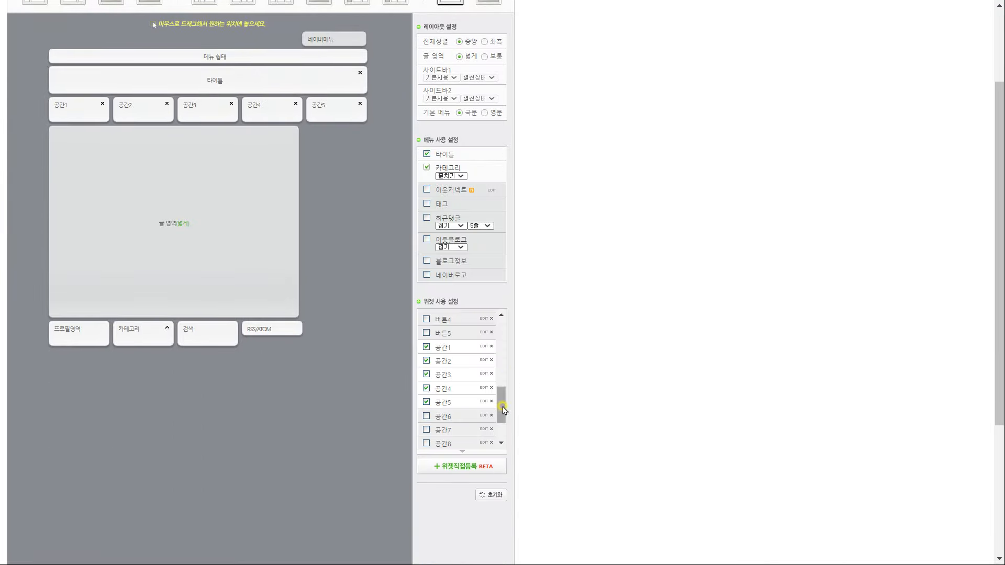
pyautogui.scroll(-2, 489, 399)
pyautogui.scroll(5, 495, 409)
# Enable widgets 버튼1–4, check their code, and move the search box beside 버튼4
pyautogui.click(426, 375)
pyautogui.click(426, 389)
pyautogui.click(426, 402)
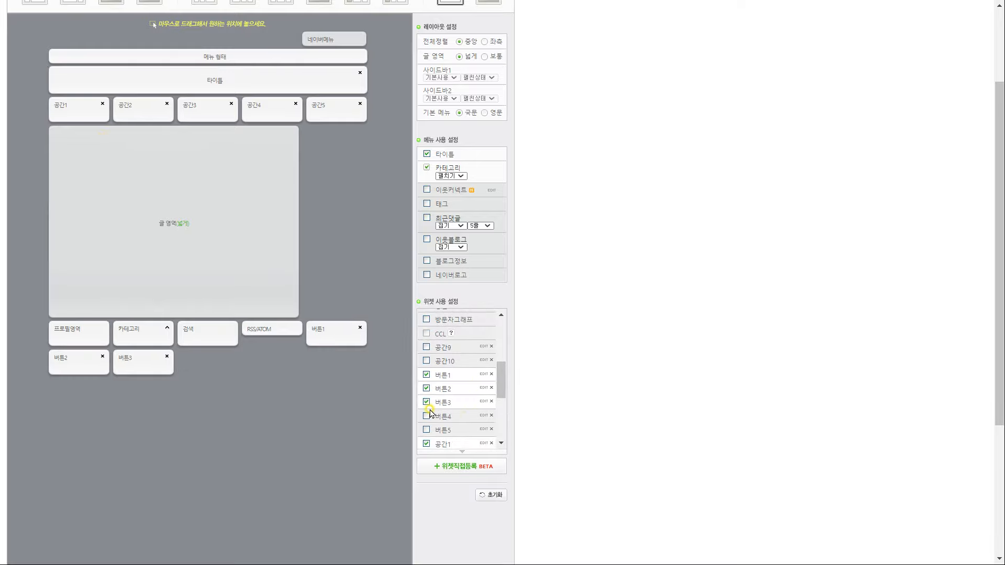
pyautogui.click(426, 416)
pyautogui.click(484, 389)
pyautogui.click(484, 402)
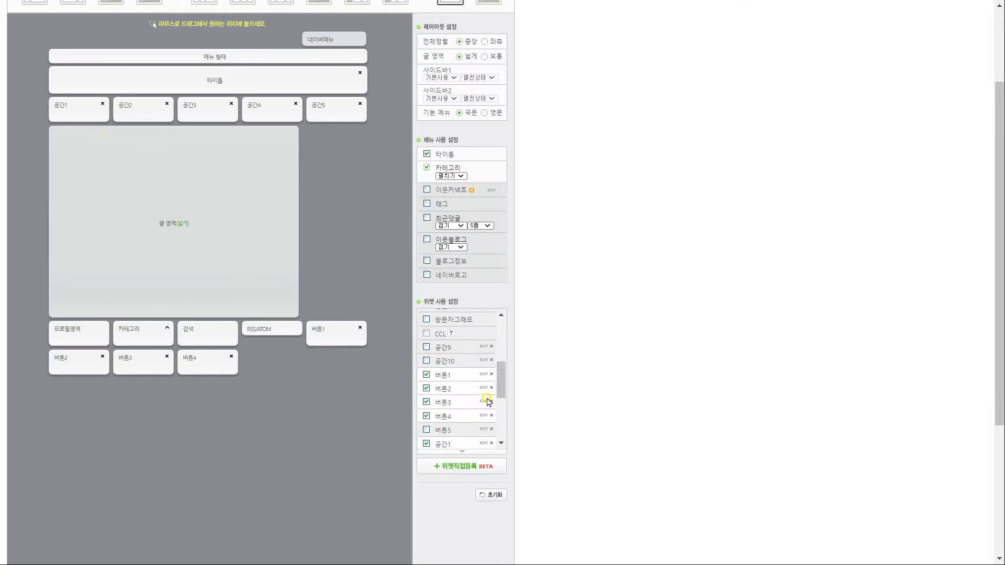
pyautogui.click(484, 416)
pyautogui.click(513, 372)
pyautogui.moveTo(194, 334); pyautogui.dragTo(327, 141)
# Enable widgets 버튼5–9 and save the 버튼5 widget code
pyautogui.scroll(-5, 501, 382)
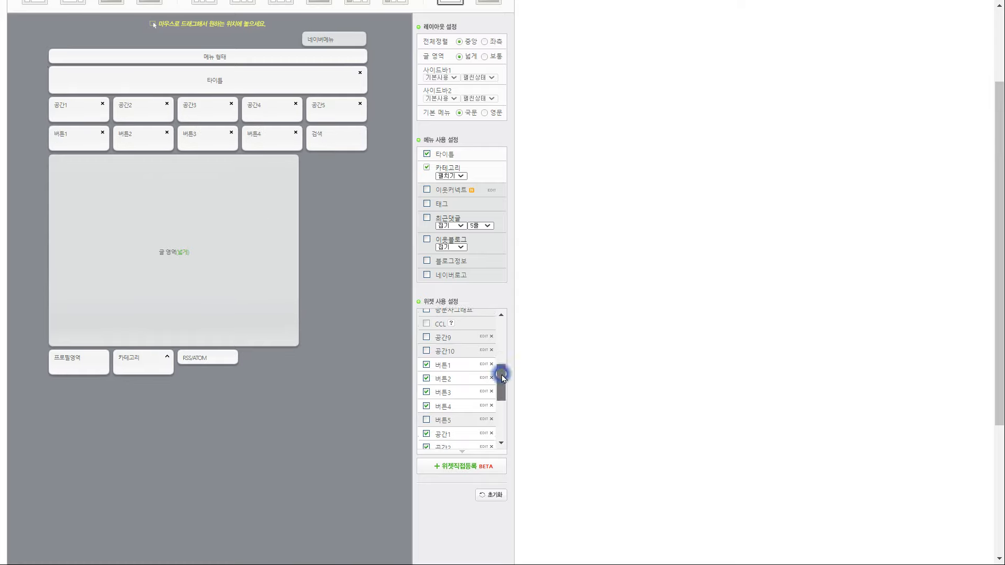
pyautogui.click(426, 387)
pyautogui.click(426, 401)
pyautogui.click(426, 414)
pyautogui.click(426, 429)
pyautogui.click(426, 442)
pyautogui.click(484, 386)
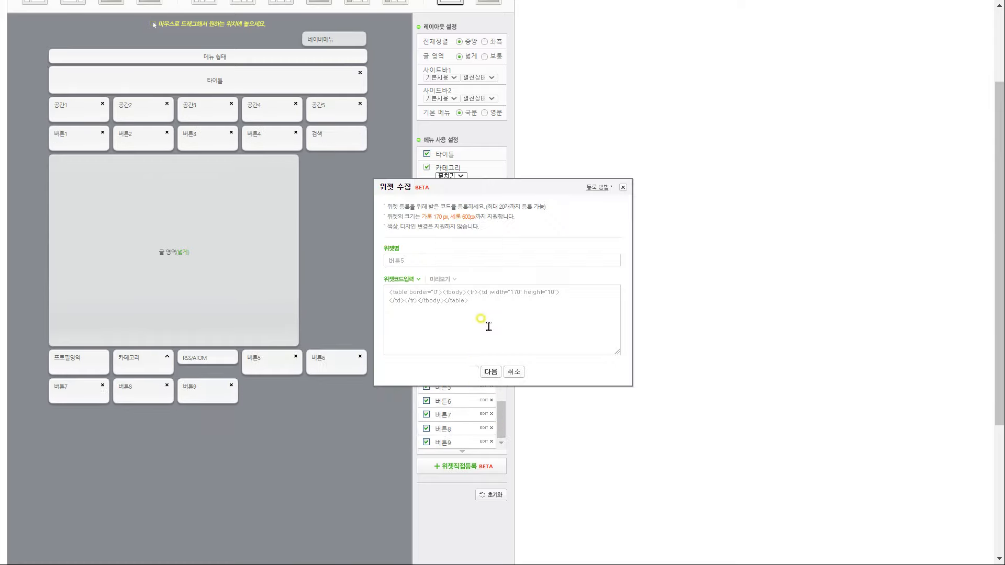
pyautogui.click(491, 372)
pyautogui.click(614, 60)
# Save the 버튼6–9 widget code and confirm applying the layout
pyautogui.click(491, 371)
pyautogui.click(614, 61)
pyautogui.click(492, 371)
pyautogui.click(502, 381)
pyautogui.click(614, 61)
pyautogui.click(484, 429)
pyautogui.click(491, 372)
pyautogui.click(503, 381)
pyautogui.click(614, 61)
pyautogui.click(484, 442)
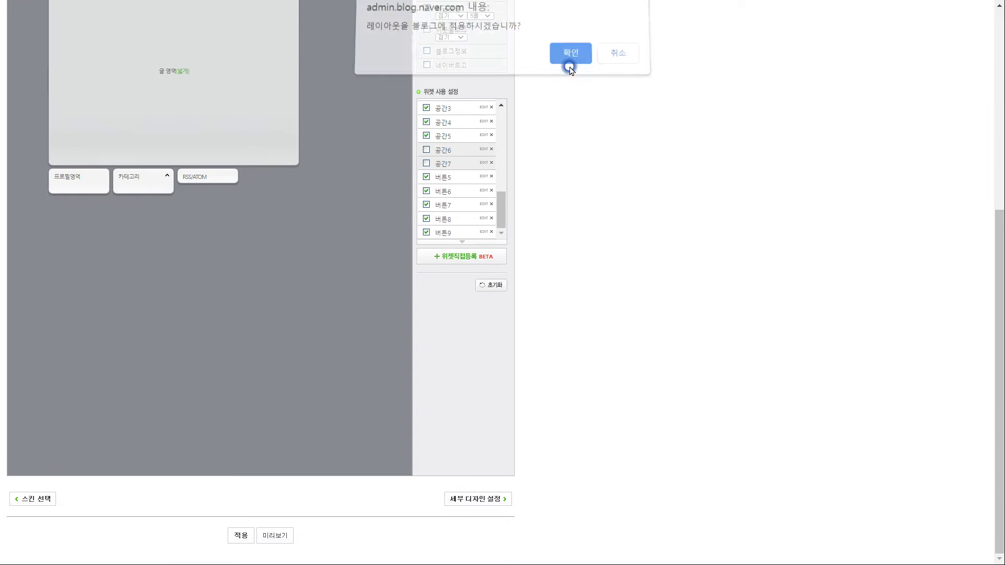
pyautogui.click(568, 61)
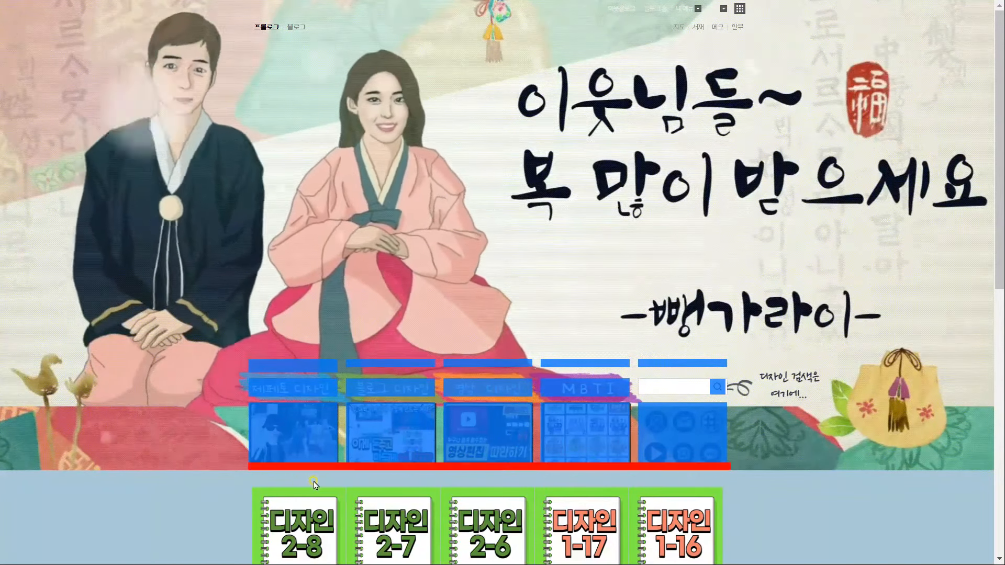
# Zoom the blog page in, then back out to about 80%, to inspect the layout
pyautogui.hotkey('ctrl', '+')
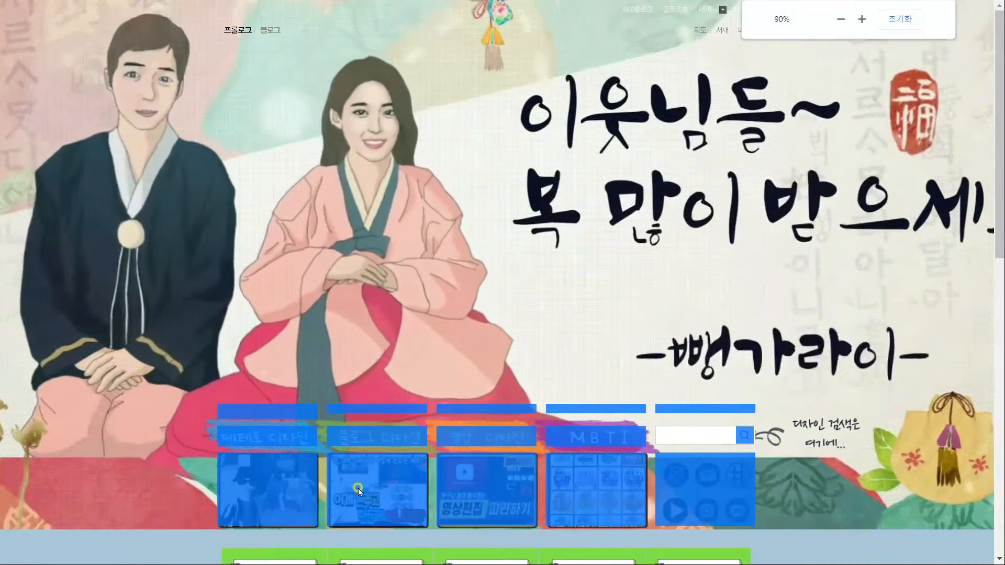
pyautogui.scroll(-1, 352, 476)
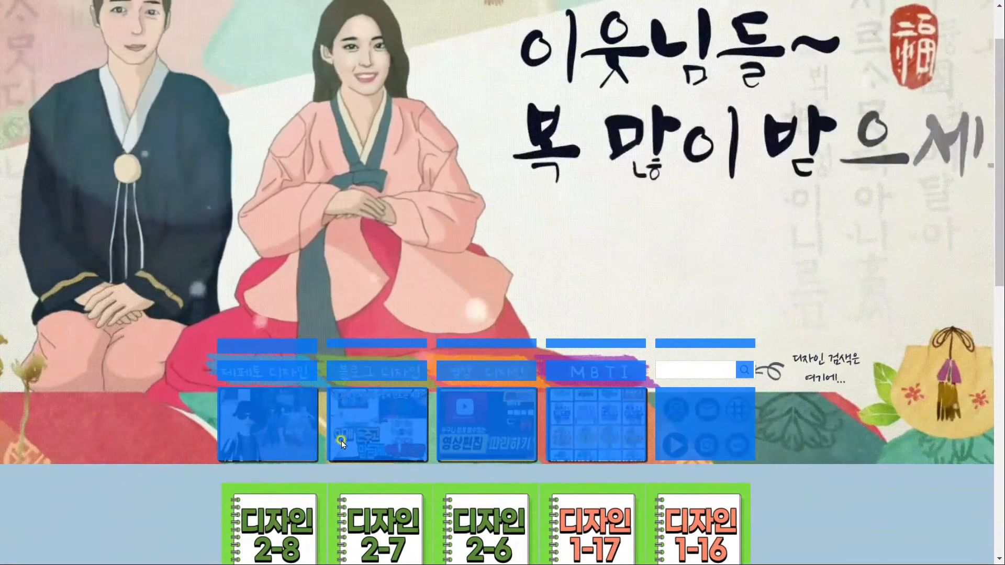
pyautogui.hotkey('ctrl', '+')
pyautogui.scroll(-2, 323, 470)
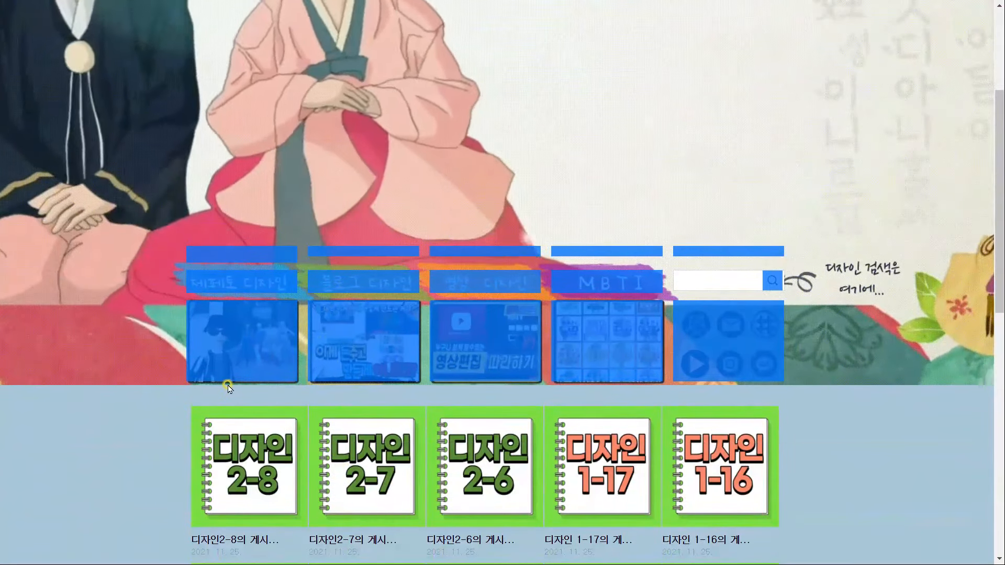
pyautogui.hotkey('ctrl', '-')
pyautogui.hotkey('ctrl', '-')
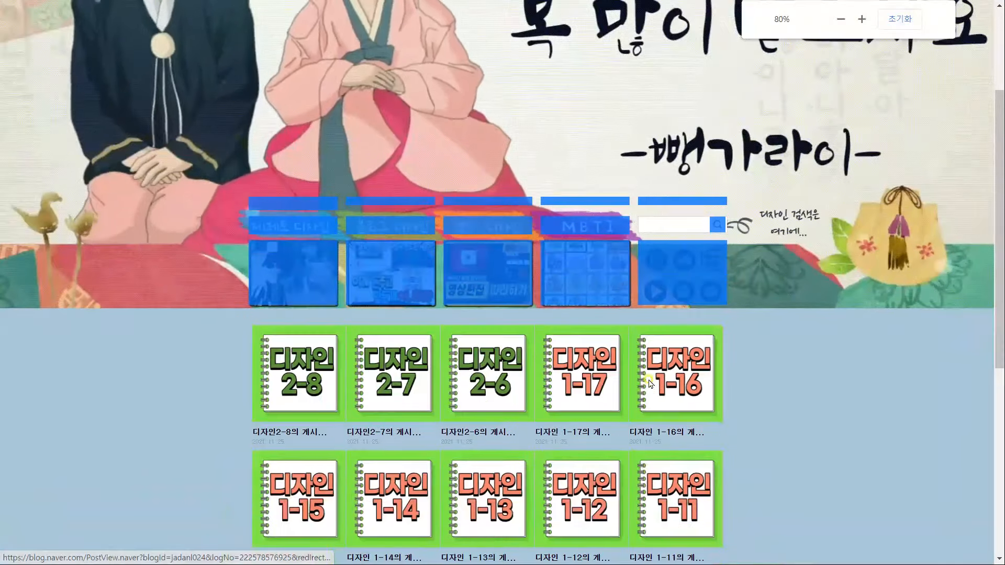
pyautogui.scroll(3, 681, 46)
# Re-edit and save the 공간1 spacer widget in the layout and widget settings
pyautogui.click(681, 46)
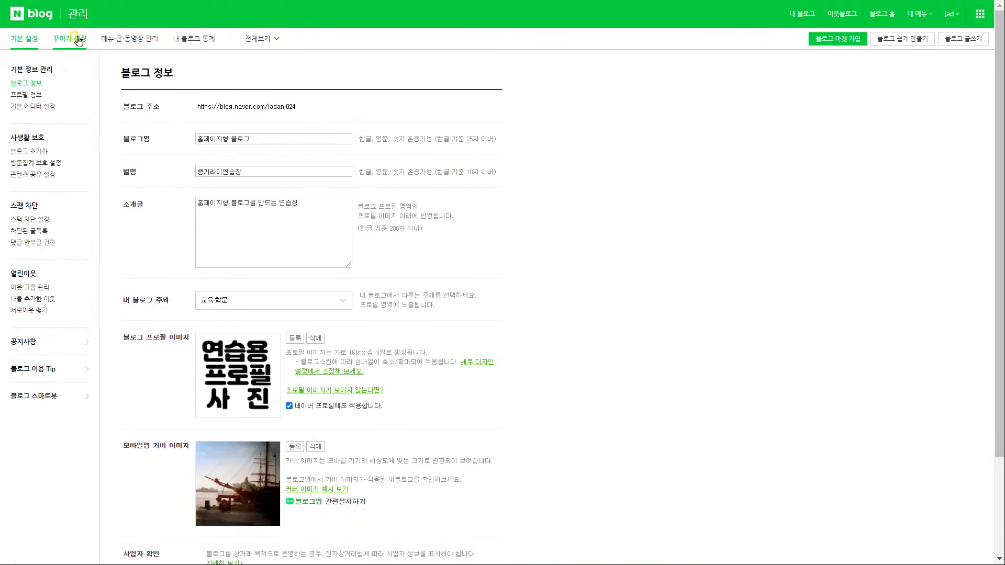
pyautogui.click(69, 39)
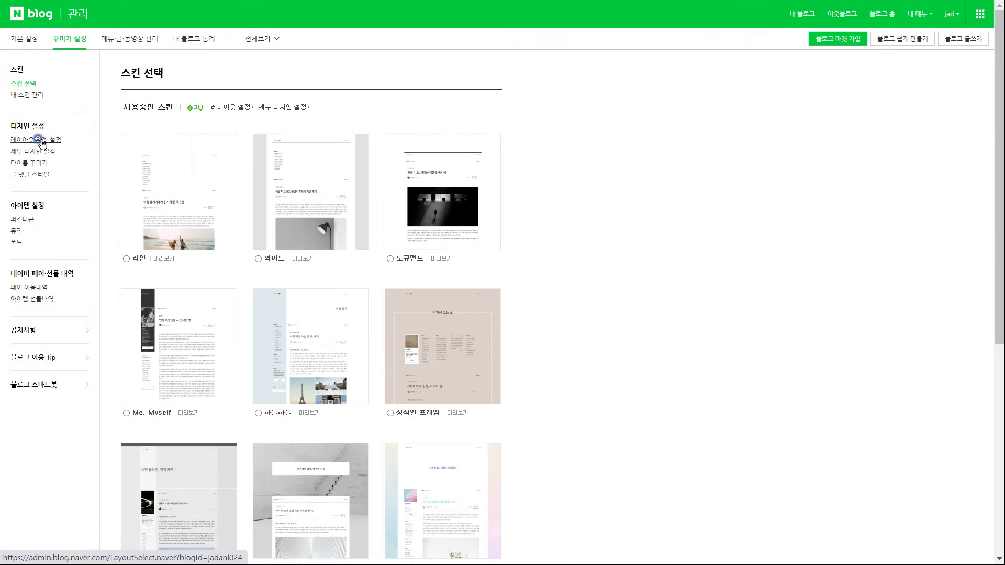
pyautogui.click(33, 136)
pyautogui.scroll(-3, 388, 406)
pyautogui.moveTo(497, 417); pyautogui.dragTo(498, 391)
pyautogui.click(483, 356)
pyautogui.click(553, 294)
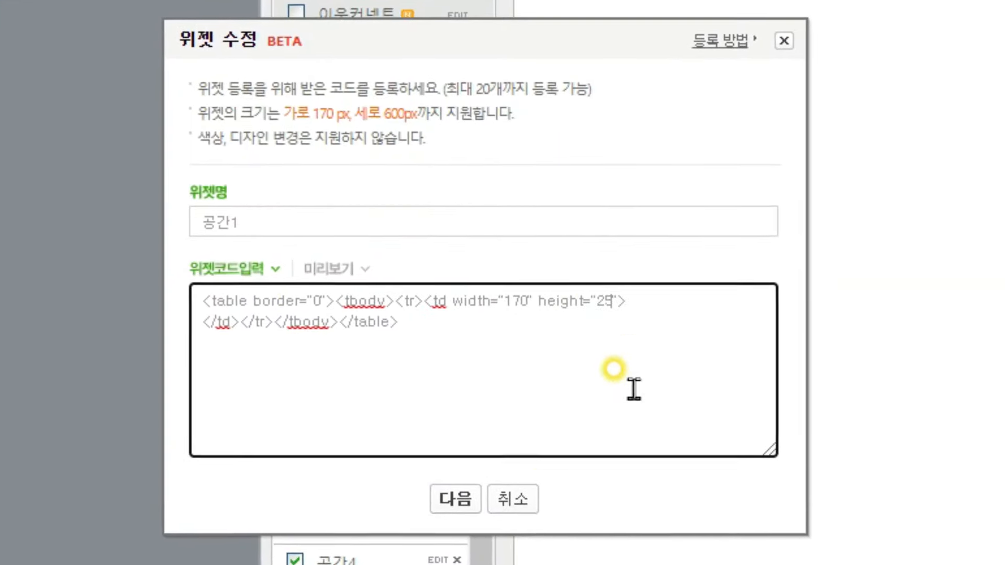
pyautogui.click(451, 501)
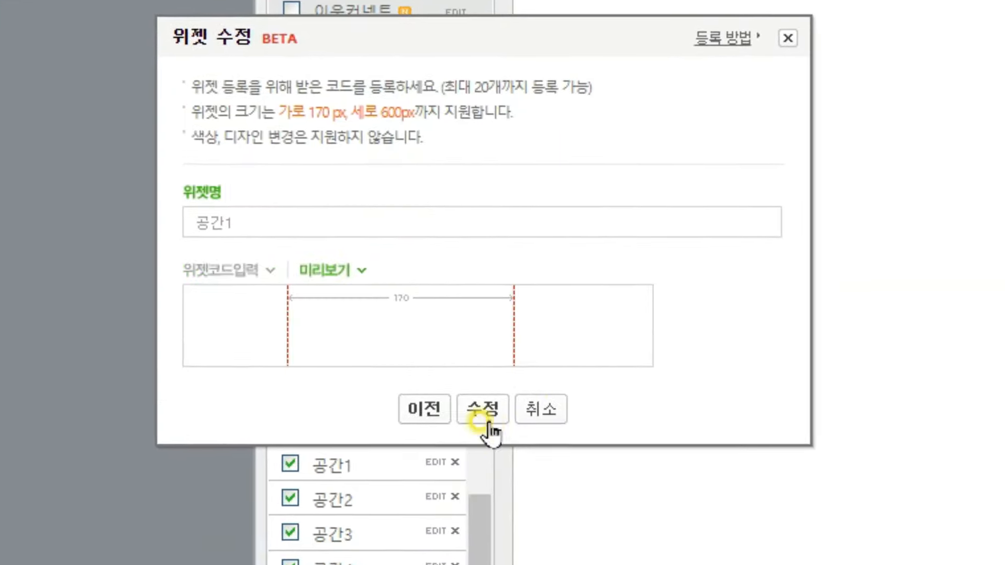
pyautogui.click(480, 413)
pyautogui.click(618, 58)
# Apply the layout to the live blog and highlight the five widget blocks
pyautogui.scroll(-4, 370, 450)
pyautogui.click(239, 533)
pyautogui.click(571, 61)
pyautogui.moveTo(733, 476); pyautogui.dragTo(189, 210)
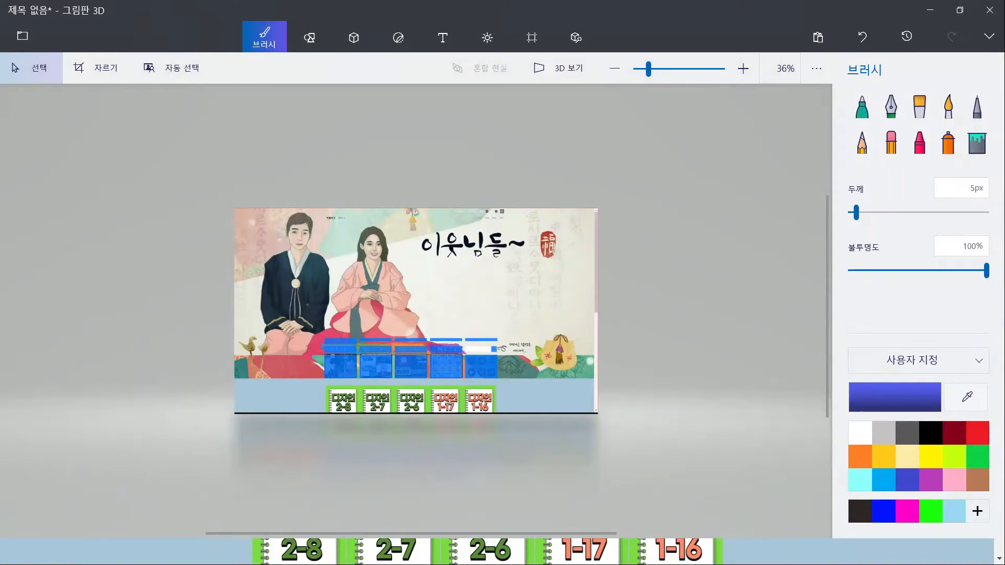
# Crop the screenshot to a 170 × 121 px frame over the SNS icons, then open the File menu
pyautogui.scroll(5, 611, 372)
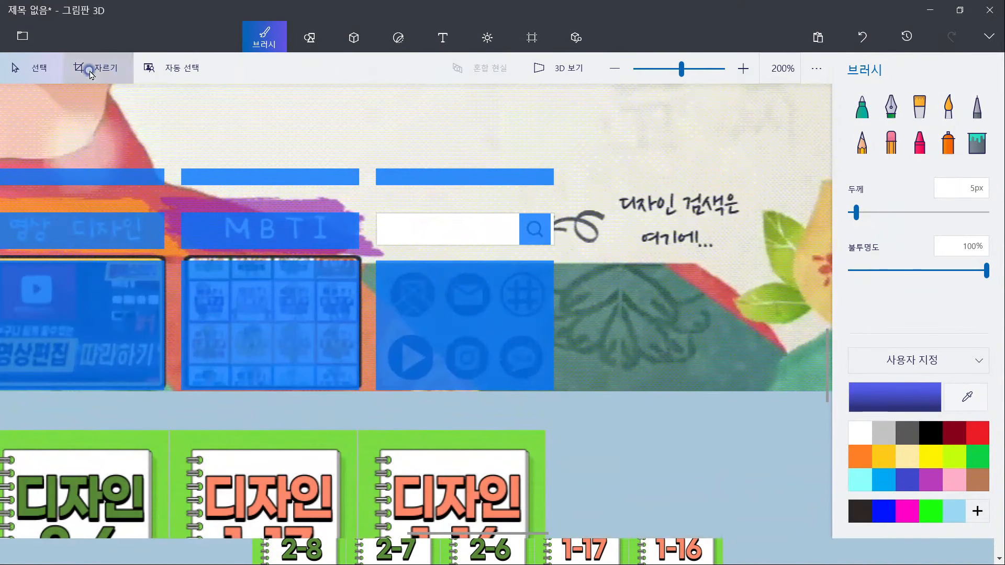
pyautogui.click(90, 73)
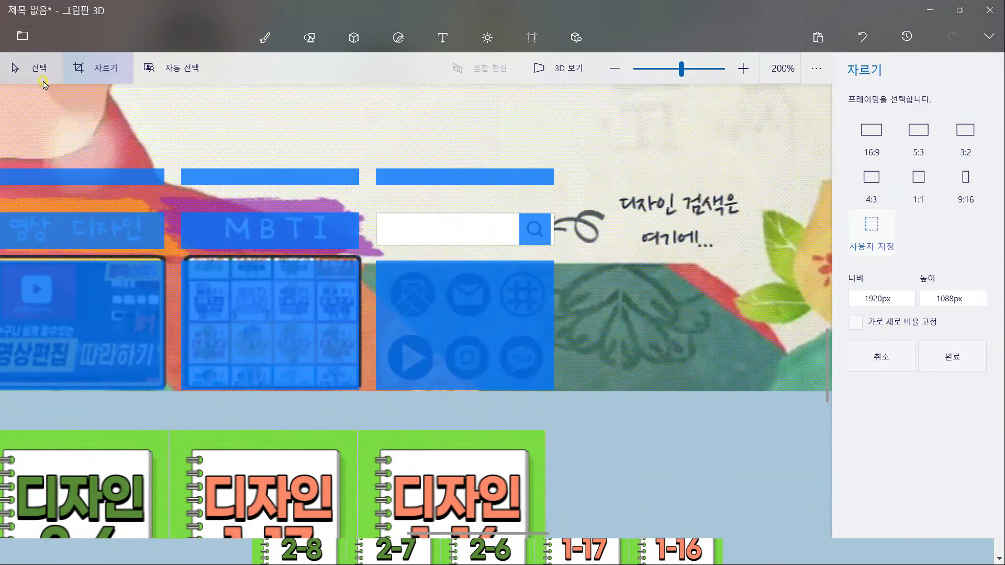
pyautogui.click(886, 295)
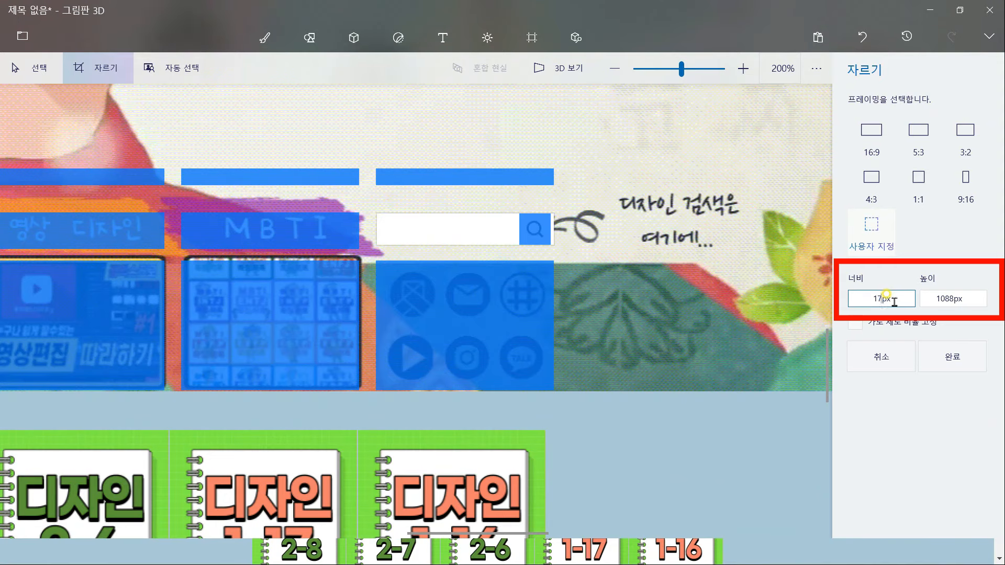
pyautogui.write('170')
pyautogui.click(949, 297)
pyautogui.hotkey('alt', 'Tab')
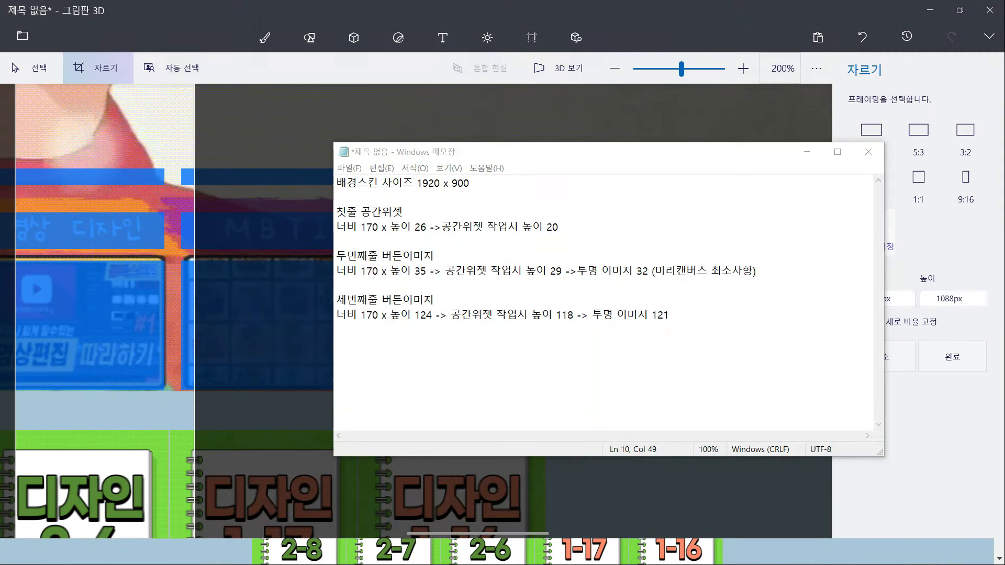
pyautogui.moveTo(472, 256); pyautogui.dragTo(485, 302)
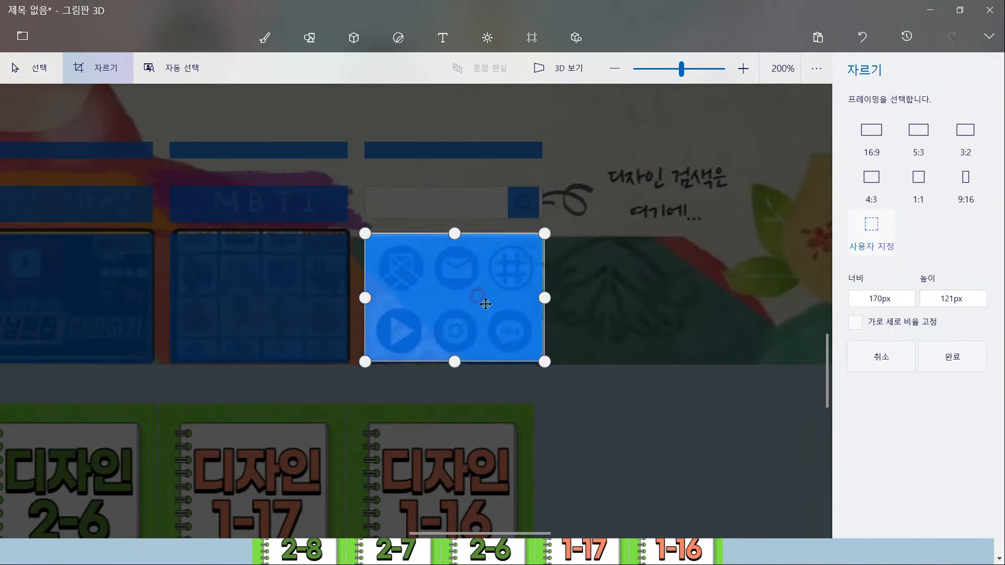
pyautogui.scroll(2, 480, 306)
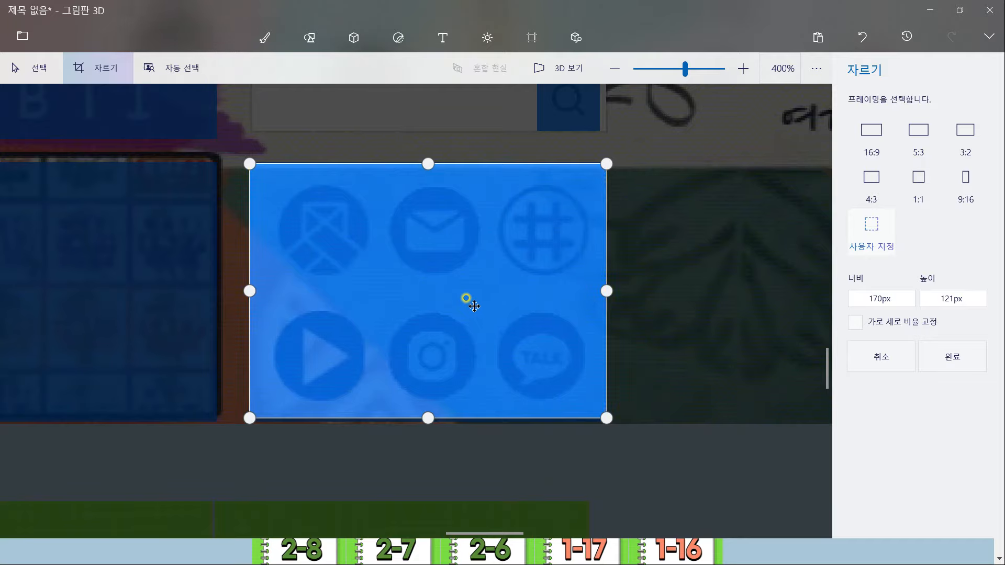
pyautogui.click(953, 355)
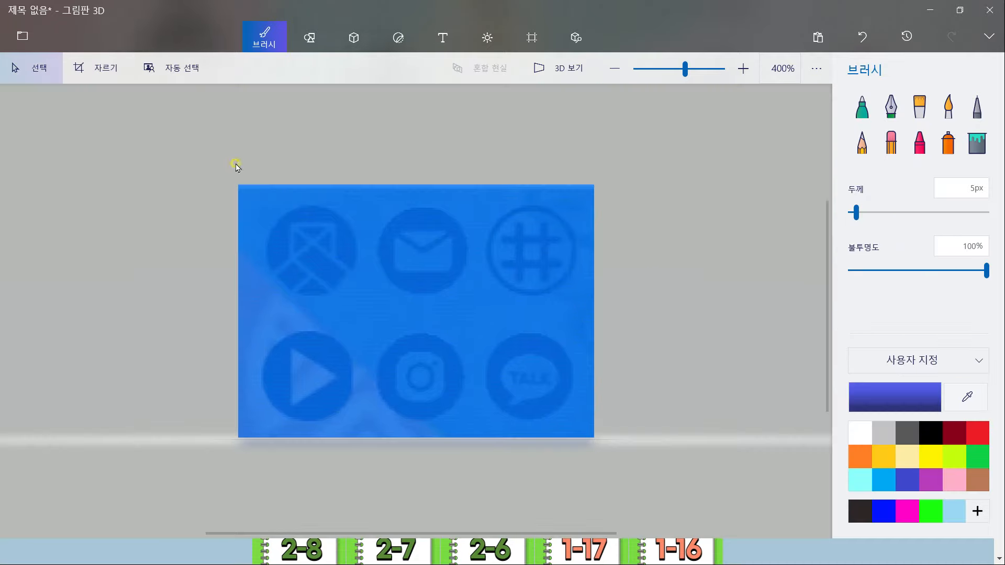
pyautogui.click(22, 36)
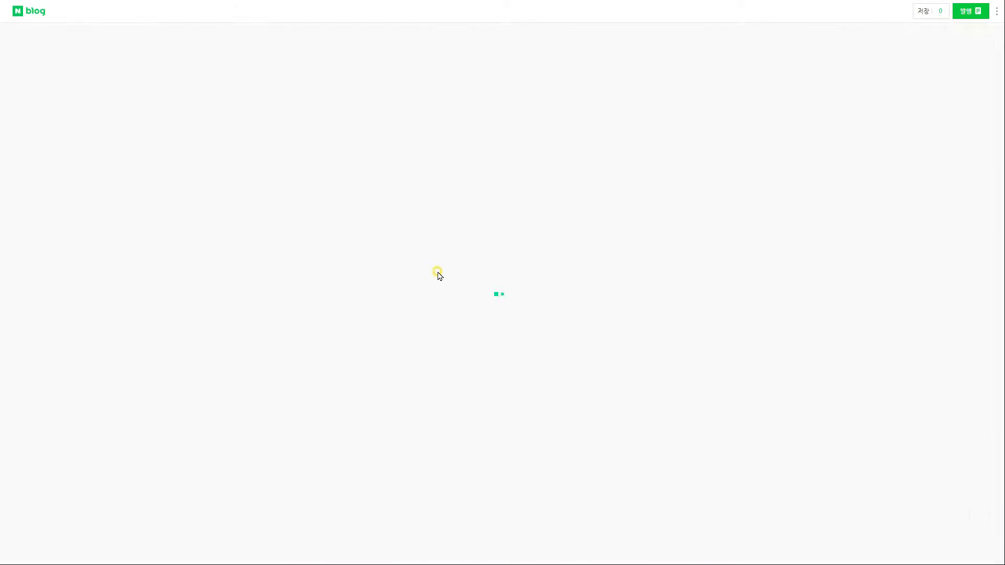
pyautogui.write('ㅌ')
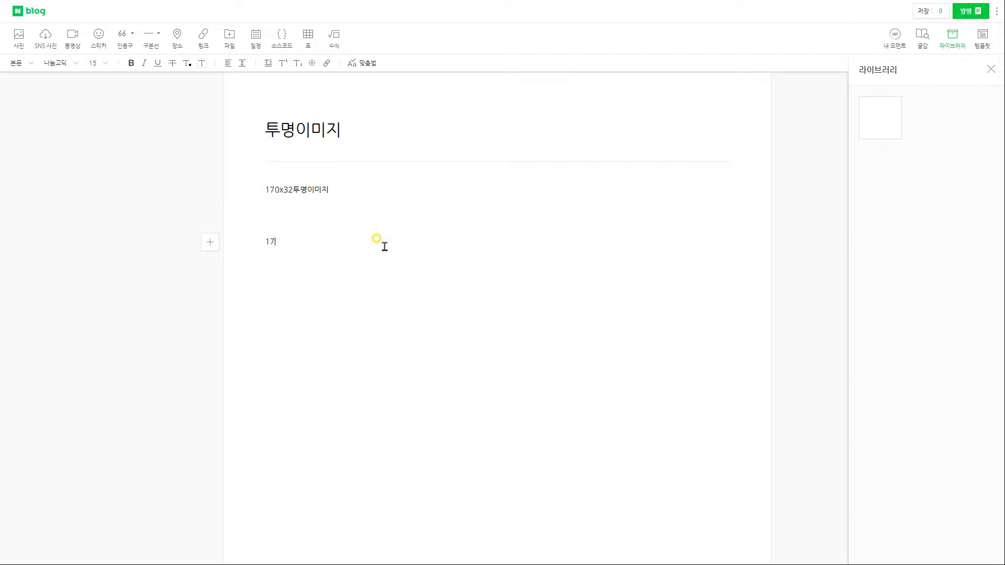
# Save the 투명이미지 draft and set it to publish privately under the 버튼 category
pyautogui.moveTo(388, 335); pyautogui.dragTo(256, 177)
pyautogui.click(419, 340)
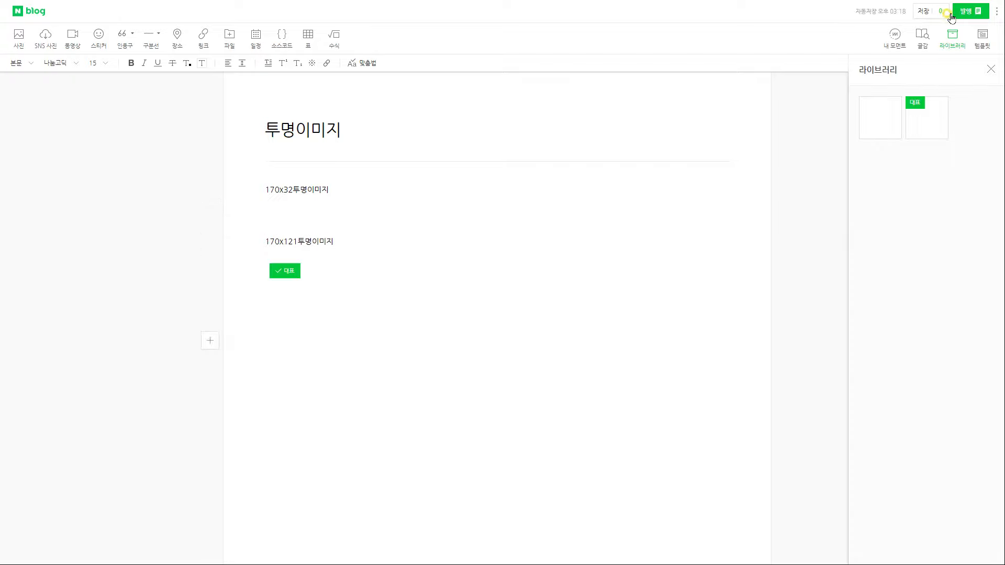
pyautogui.click(968, 11)
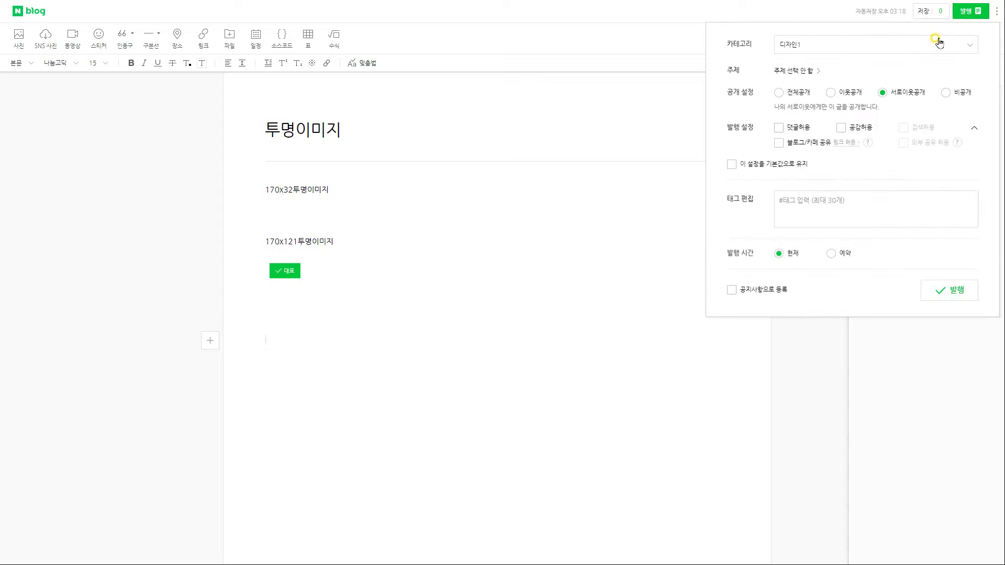
pyautogui.click(879, 52)
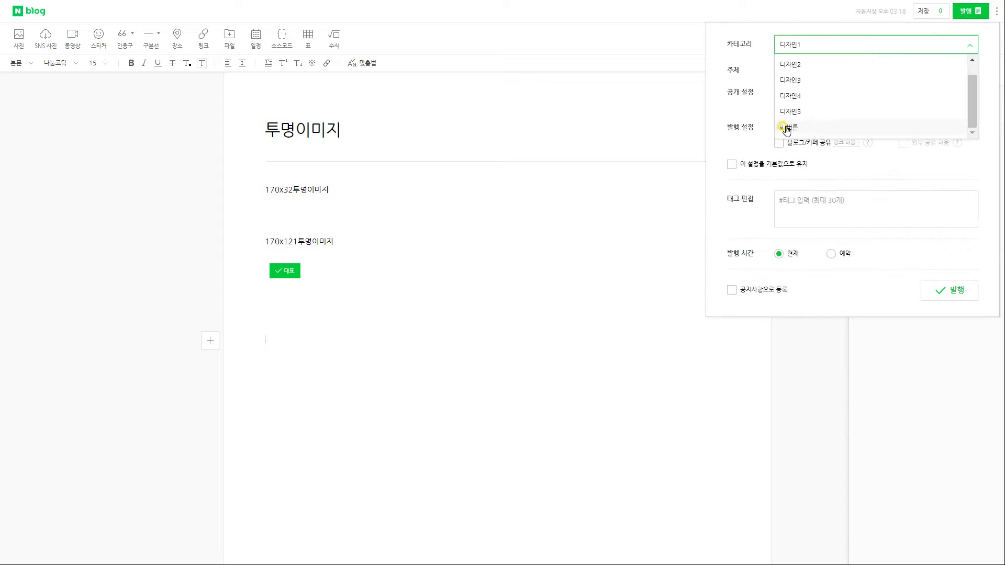
pyautogui.click(785, 128)
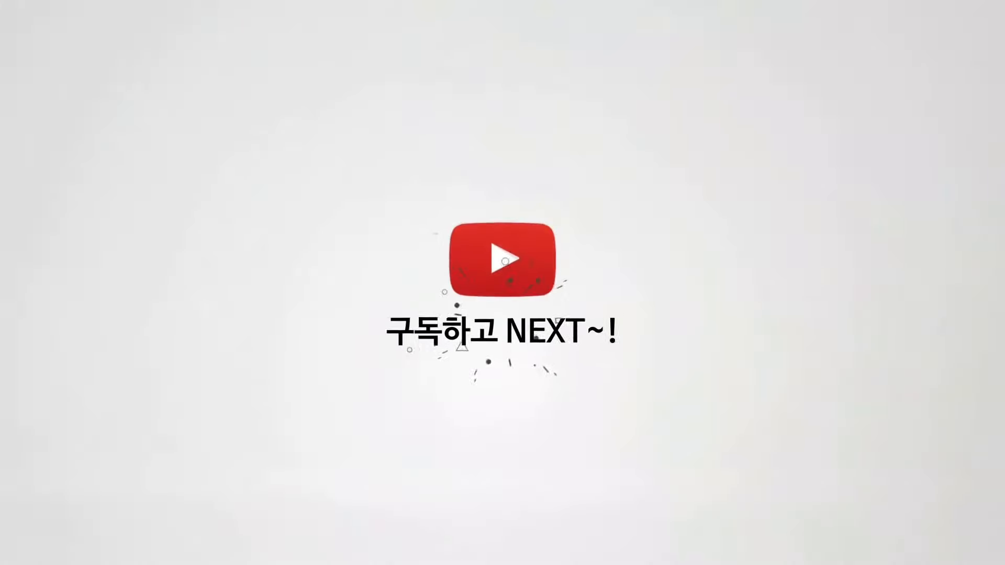
# Bring up the Notepad window holding the 버튼1–9 link-code templates
pyautogui.click(436, 167)
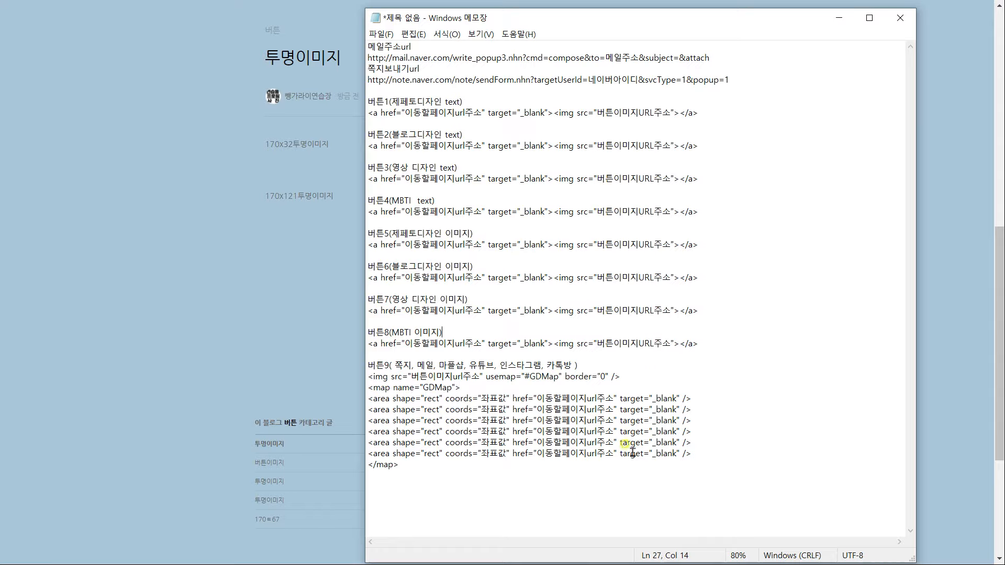
# Copy the 170x32 transparent image's address and paste it over 버튼1's image-URL placeholder
pyautogui.click(356, 167)
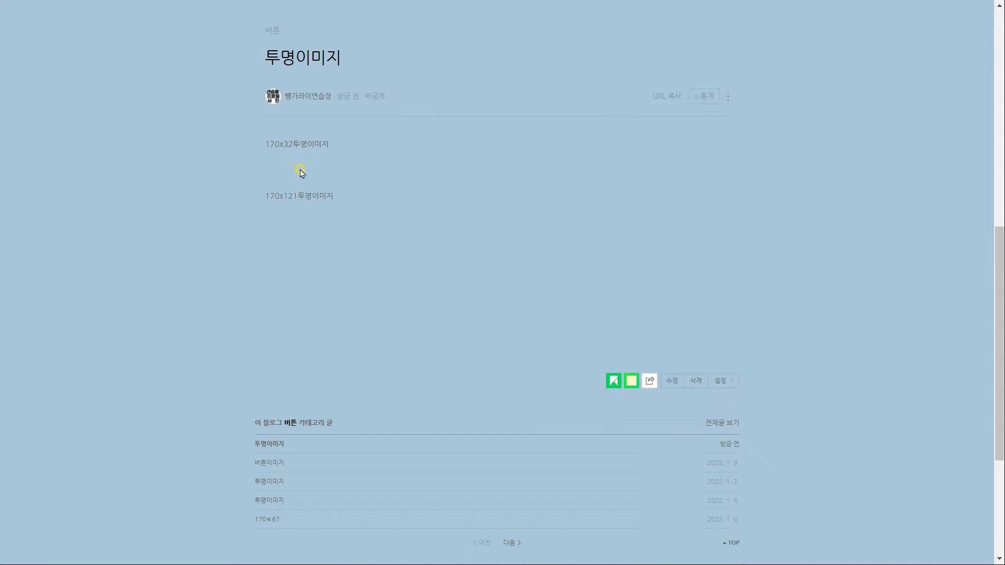
pyautogui.moveTo(409, 310); pyautogui.dragTo(271, 152)
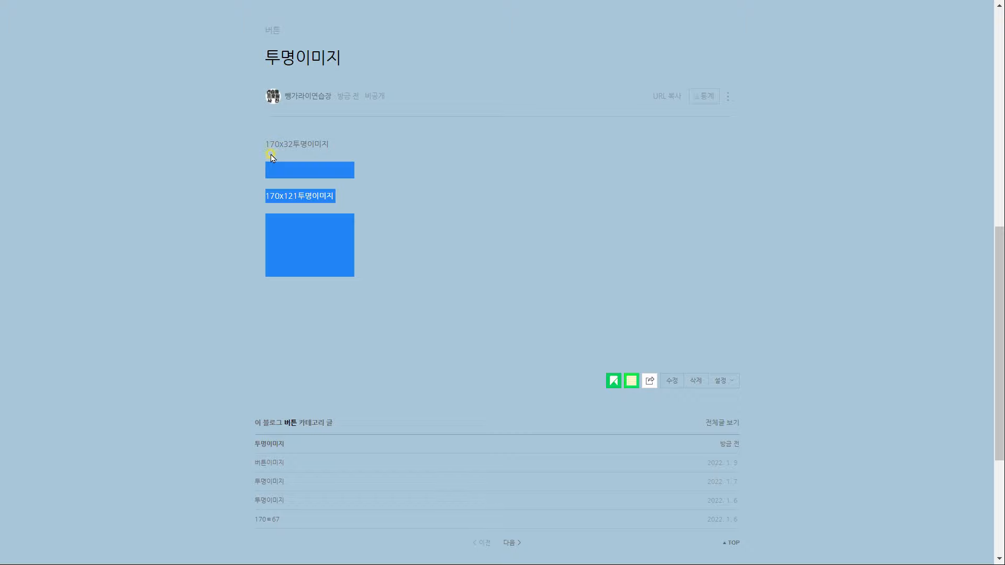
pyautogui.rightClick(308, 172)
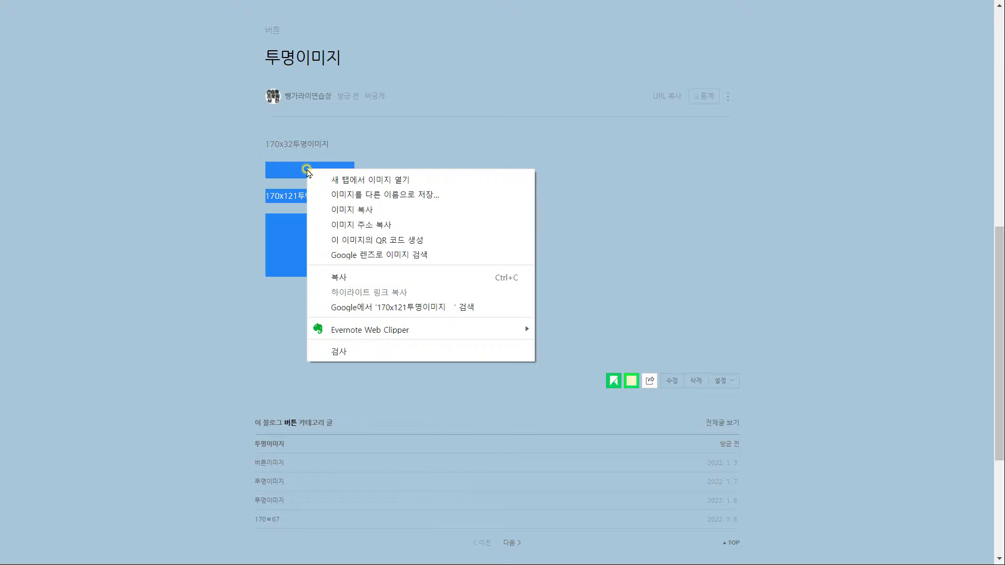
pyautogui.click(337, 225)
pyautogui.hotkey('alt', 'Tab')
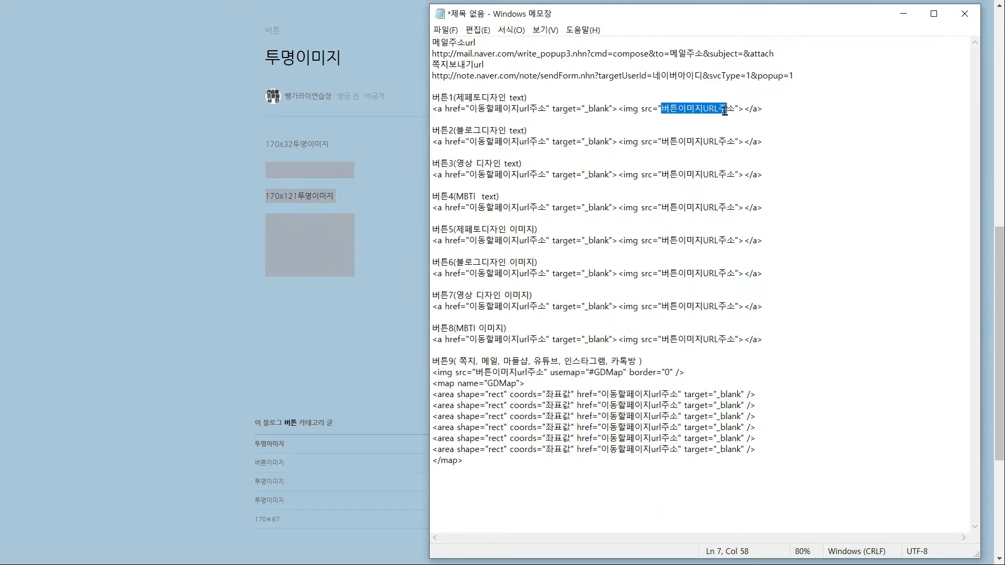
pyautogui.hotkey('ctrl', 'v')
# Paste the 170x32 image address over the remaining image placeholders for buttons 2–4
pyautogui.hotkey('ctrl', 'v')
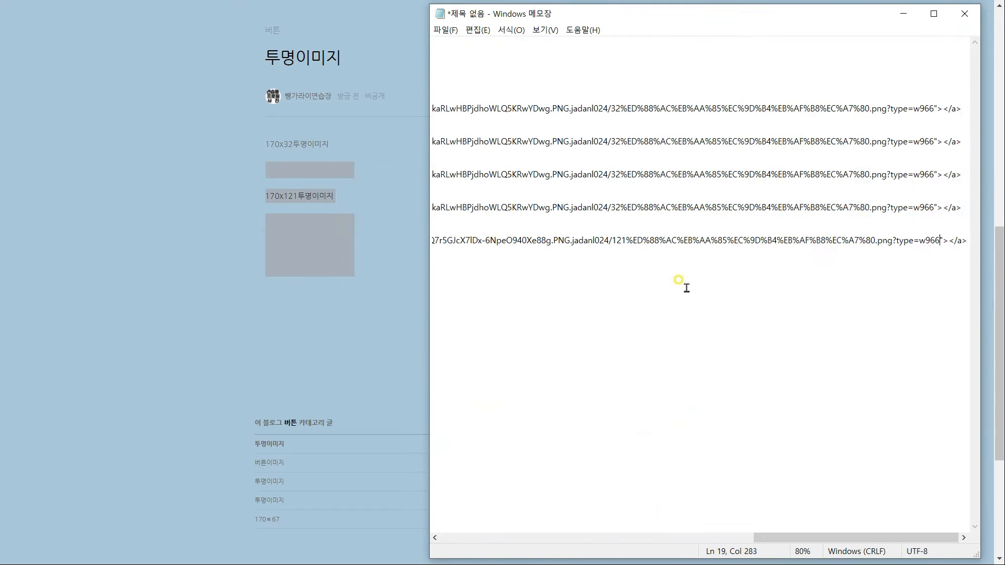
pyautogui.moveTo(859, 538); pyautogui.dragTo(547, 538)
pyautogui.moveTo(662, 274); pyautogui.dragTo(736, 274)
pyautogui.hotkey('ctrl', 'v')
pyautogui.moveTo(858, 537); pyautogui.dragTo(547, 538)
pyautogui.moveTo(662, 307); pyautogui.dragTo(736, 307)
# Paste the 170x121 image address into the image lines of buttons 5–9
pyautogui.hotkey('ctrl', 'v')
pyautogui.moveTo(662, 340); pyautogui.dragTo(735, 340)
pyautogui.hotkey('ctrl', 'v')
pyautogui.moveTo(476, 372); pyautogui.dragTo(545, 373)
pyautogui.hotkey('ctrl', 'v')
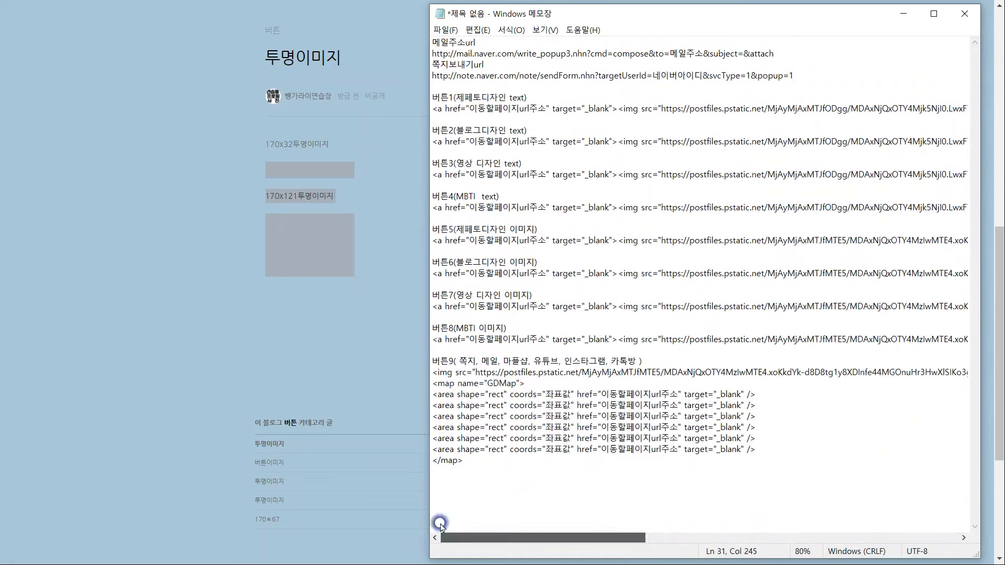
pyautogui.click(649, 361)
pyautogui.press('Return')
pyautogui.click(388, 335)
pyautogui.scroll(-5, 388, 335)
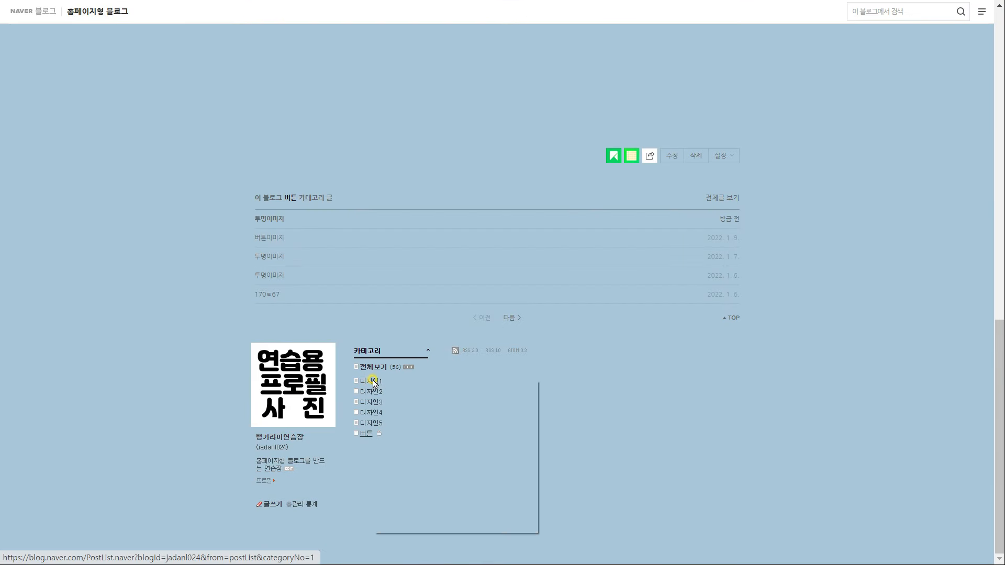
# Put the message-sending (쪽지) URL into the first <area> link of 버튼9's image map
pyautogui.rightClick(373, 383)
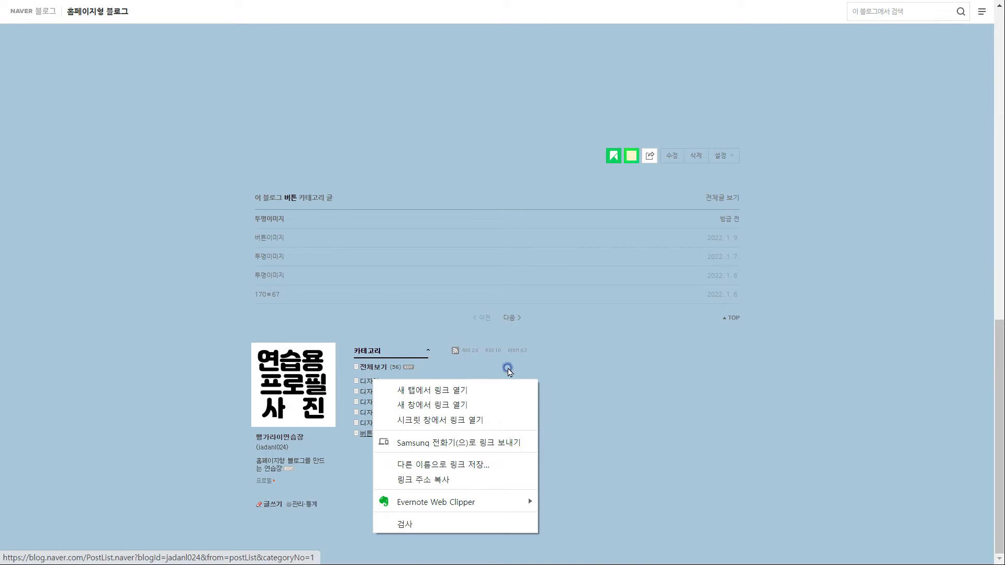
pyautogui.click(508, 371)
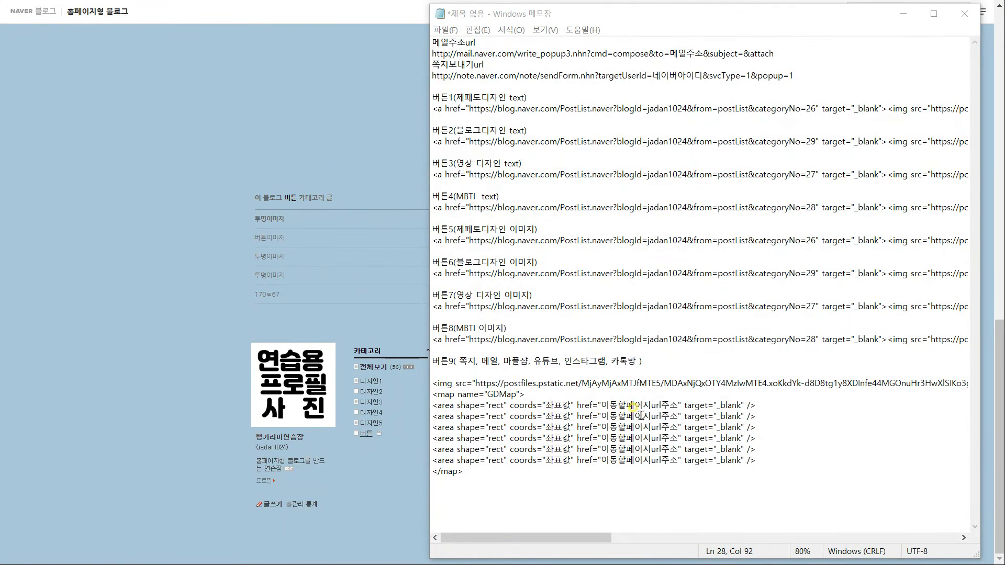
pyautogui.moveTo(653, 75); pyautogui.dragTo(701, 77)
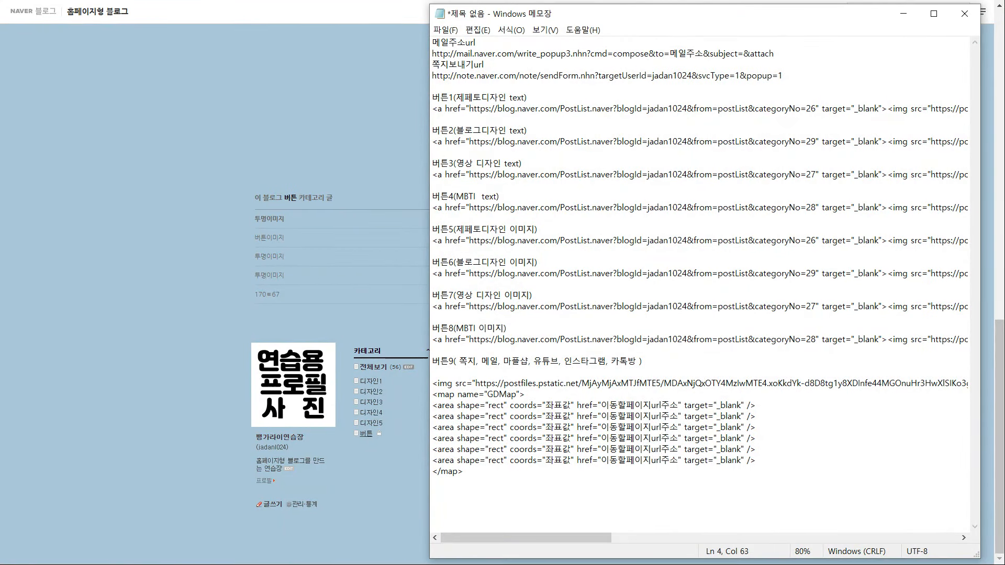
pyautogui.moveTo(784, 75); pyautogui.dragTo(433, 74)
pyautogui.moveTo(602, 407); pyautogui.dragTo(676, 413)
pyautogui.click(677, 406)
pyautogui.hotkey('ctrl', 'v')
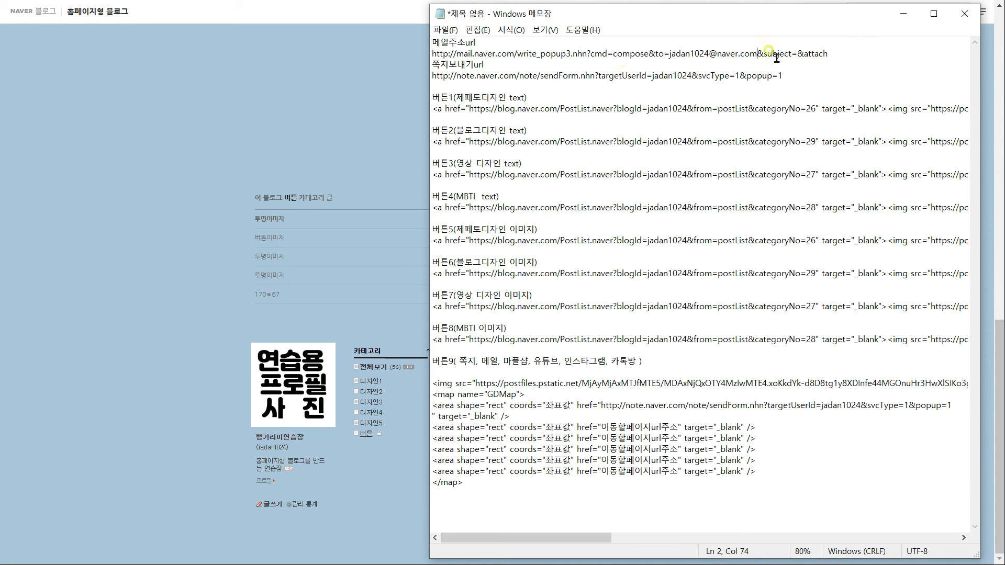
# Put the mail-compose URL into the second area link and fill the four SNS links
pyautogui.moveTo(828, 53); pyautogui.dragTo(402, 52)
pyautogui.moveTo(677, 428); pyautogui.dragTo(601, 427)
pyautogui.hotkey('ctrl', 'v')
pyautogui.moveTo(658, 539); pyautogui.dragTo(594, 538)
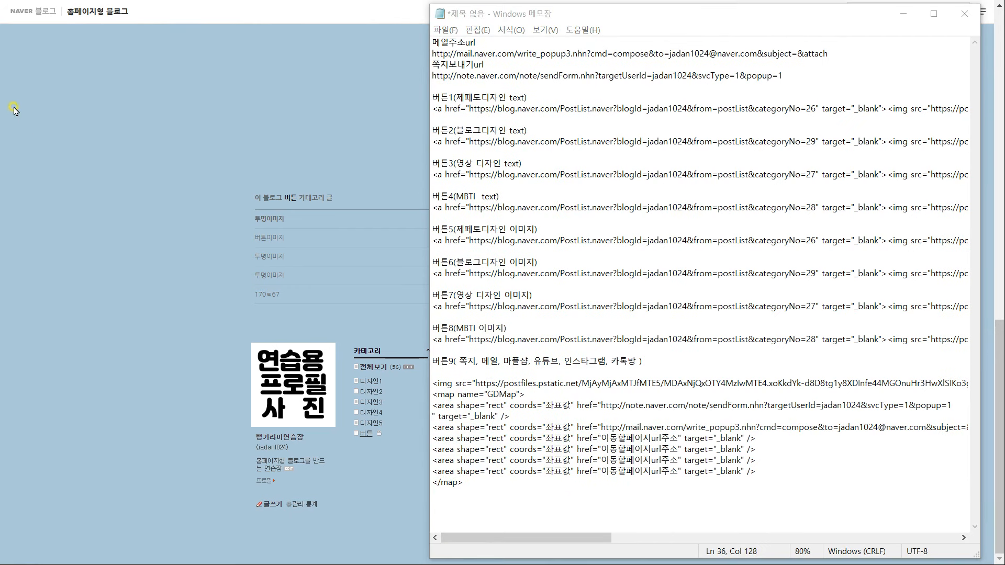
pyautogui.click(747, 357)
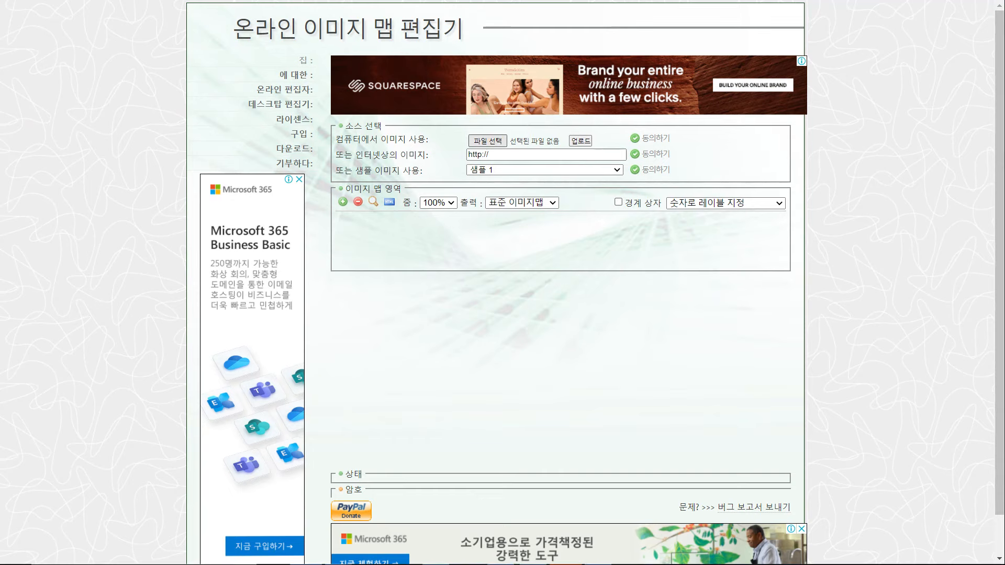
# Upload sns좌표용이미지.png into the Online Image Map Editor
pyautogui.click(487, 141)
pyautogui.click(320, 201)
pyautogui.click(703, 468)
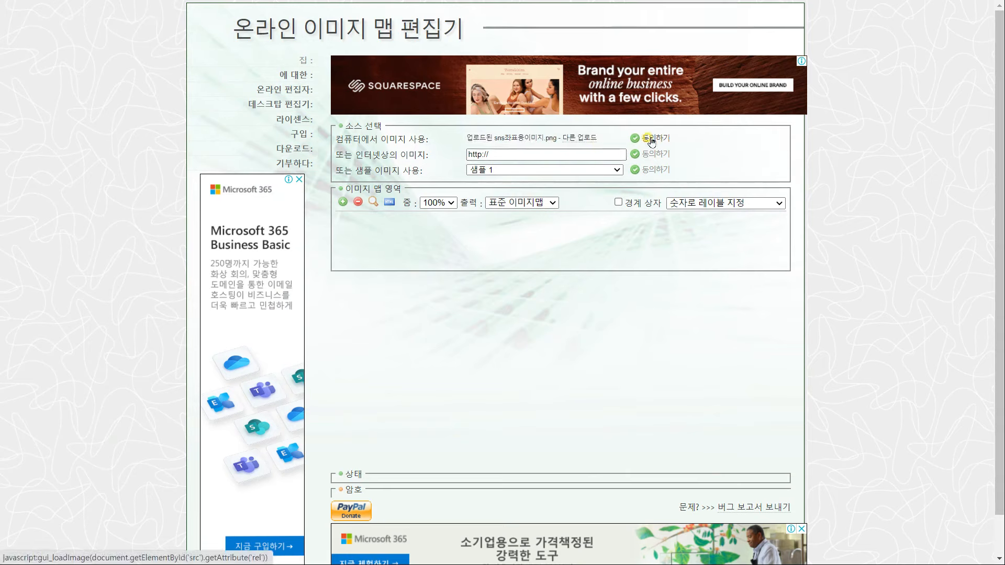
pyautogui.click(647, 156)
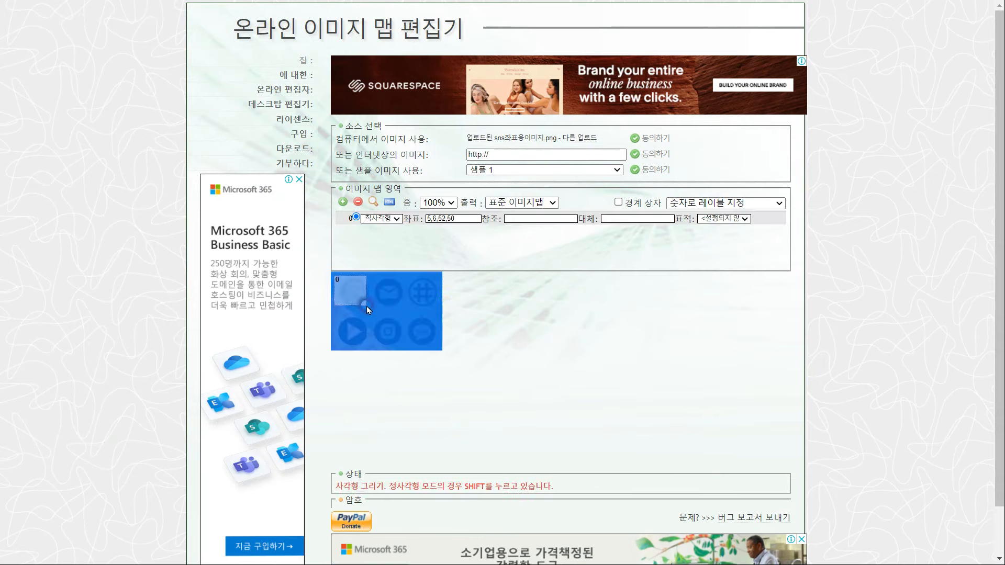
# Draw six rectangles over the SNS icons, three in each row
pyautogui.click(369, 311)
pyautogui.click(371, 277)
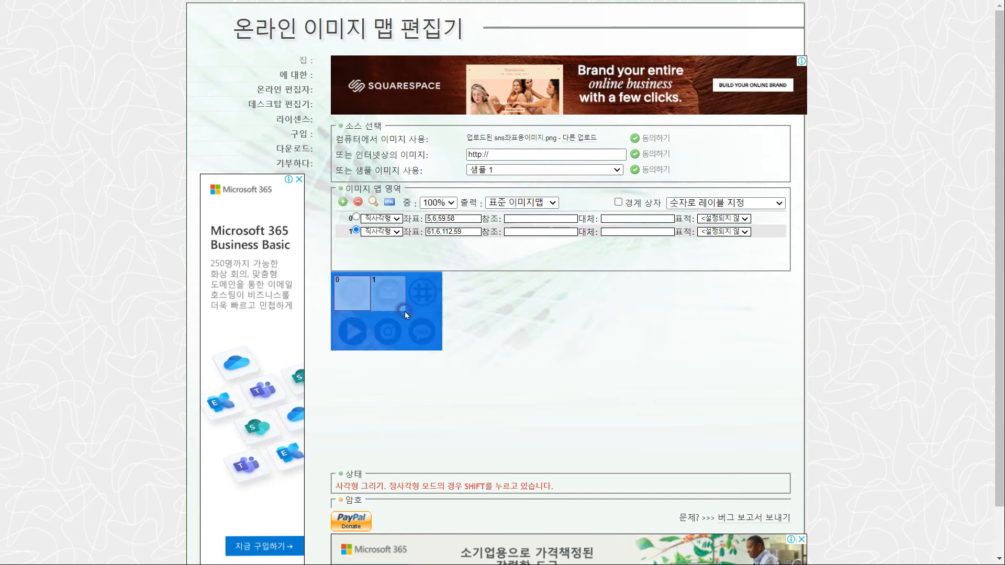
pyautogui.click(404, 311)
pyautogui.click(439, 313)
pyautogui.click(371, 349)
pyautogui.click(372, 315)
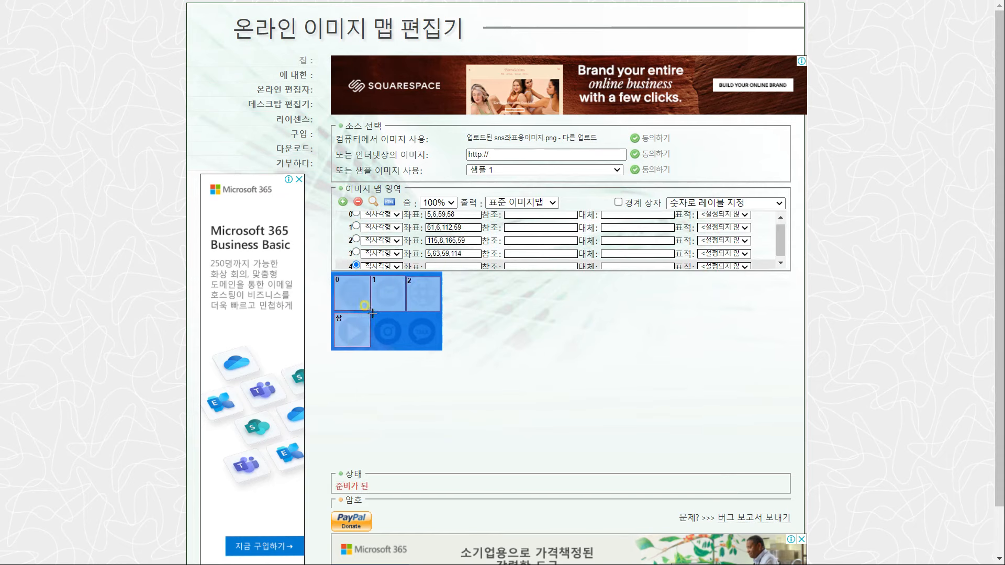
pyautogui.click(405, 349)
pyautogui.click(407, 314)
pyautogui.click(440, 348)
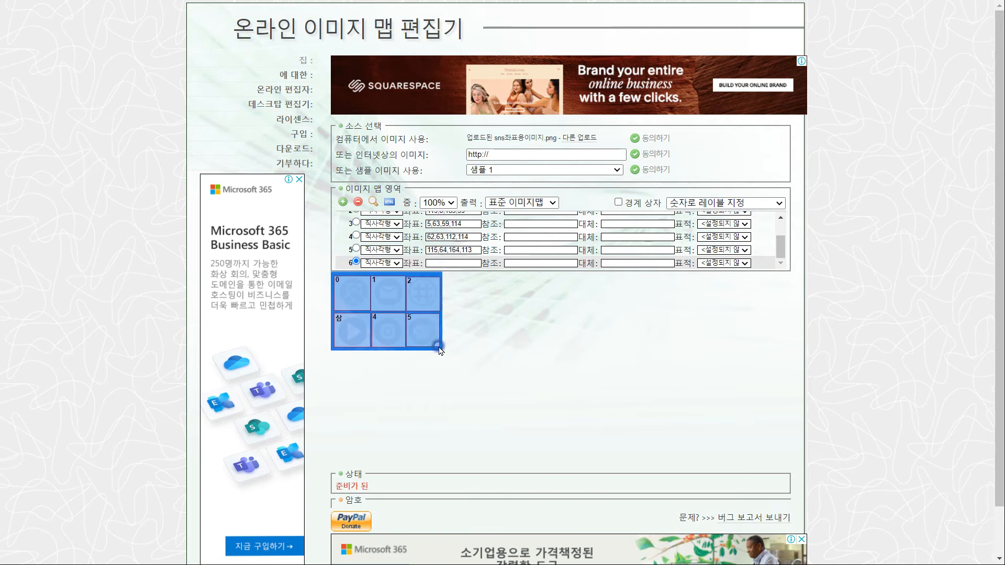
# Paste the first two areas' coordinates, starting with 5,6,59,58, over their 좌표값 placeholders
pyautogui.scroll(2, 519, 246)
pyautogui.moveTo(469, 219); pyautogui.dragTo(425, 219)
pyautogui.hotkey('ctrl', 'c')
pyautogui.hotkey('alt', 'Tab')
pyautogui.moveTo(552, 406); pyautogui.dragTo(533, 406)
pyautogui.hotkey('ctrl', 'v')
pyautogui.hotkey('alt', 'Tab')
pyautogui.moveTo(469, 232); pyautogui.dragTo(425, 245)
pyautogui.hotkey('ctrl', 'c')
pyautogui.hotkey('alt', 'Tab')
pyautogui.hotkey('ctrl', 'v')
# Paste the third and fourth areas' coordinates over their 좌표값 placeholders
pyautogui.hotkey('alt', 'Tab')
pyautogui.hotkey('ctrl', 'c')
pyautogui.hotkey('alt', 'Tab')
pyautogui.moveTo(570, 438); pyautogui.dragTo(546, 438)
pyautogui.hotkey('ctrl', 'v')
pyautogui.hotkey('alt', 'Tab')
pyautogui.moveTo(469, 258); pyautogui.dragTo(425, 258)
pyautogui.hotkey('ctrl', 'c')
# Paste the fifth and sixth areas' coordinates over the last 좌표값 placeholders
pyautogui.hotkey('alt', 'Tab')
pyautogui.moveTo(545, 449); pyautogui.dragTo(569, 450)
pyautogui.hotkey('ctrl', 'v')
pyautogui.hotkey('alt', 'Tab')
pyautogui.moveTo(469, 238); pyautogui.dragTo(425, 237)
pyautogui.hotkey('ctrl', 'c')
pyautogui.hotkey('alt', 'Tab')
pyautogui.moveTo(545, 460); pyautogui.dragTo(569, 462)
pyautogui.hotkey('ctrl', 'v')
pyautogui.hotkey('alt', 'Tab')
pyautogui.moveTo(469, 250); pyautogui.dragTo(425, 250)
pyautogui.hotkey('ctrl', 'c')
pyautogui.hotkey('alt', 'Tab')
pyautogui.moveTo(545, 471); pyautogui.dragTo(568, 472)
pyautogui.hotkey('ctrl', 'v')
pyautogui.hotkey('alt', 'Tab')
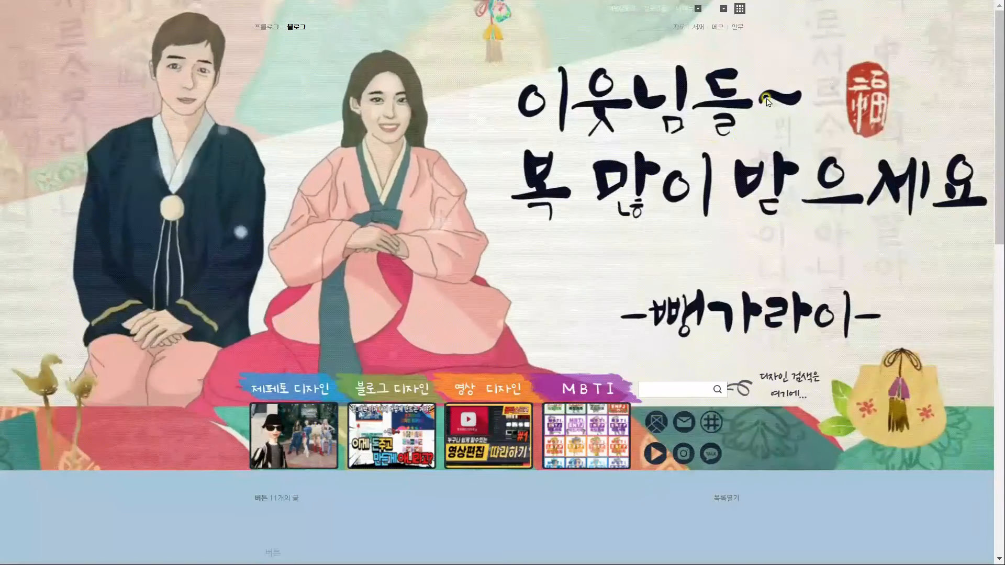
# Go to 관리 > 꾸미기 설정 > 레이아웃·위젯 설정
pyautogui.click(688, 10)
pyautogui.click(685, 44)
pyautogui.click(67, 40)
pyautogui.click(31, 139)
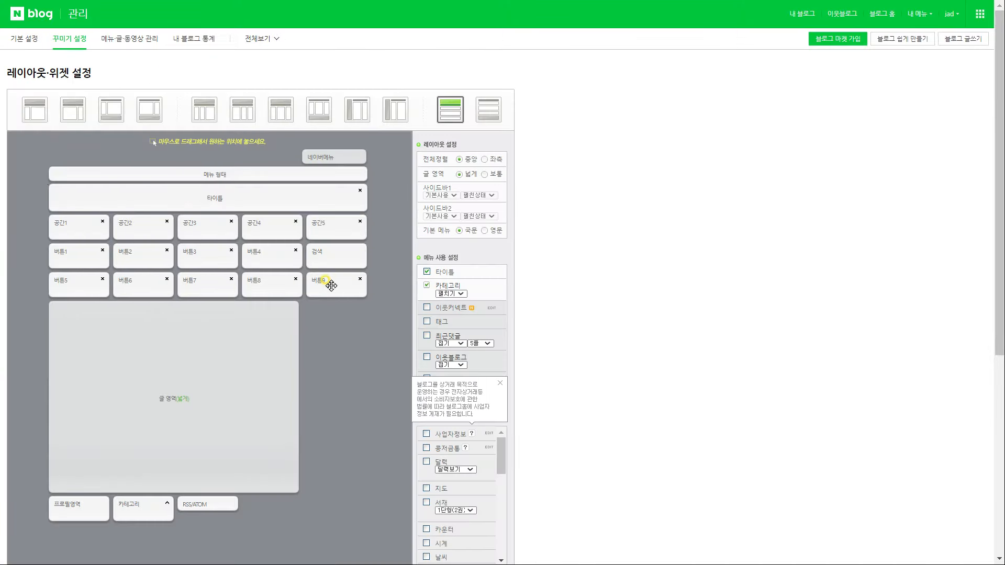
pyautogui.scroll(-4, 364, 393)
pyautogui.scroll(-5, 502, 278)
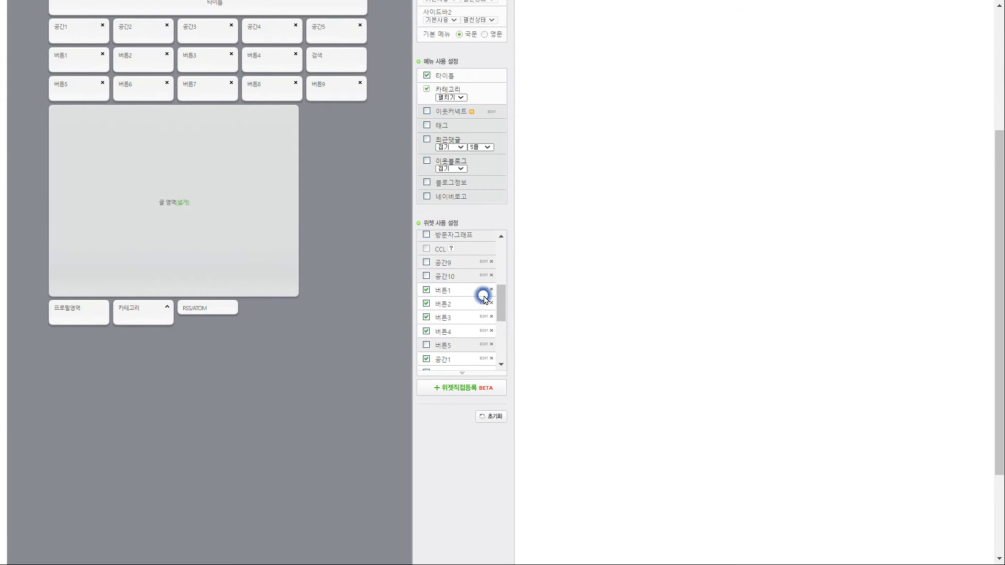
# Replace widget 버튼1's code with the saved 버튼1 HTML and save it
pyautogui.click(486, 289)
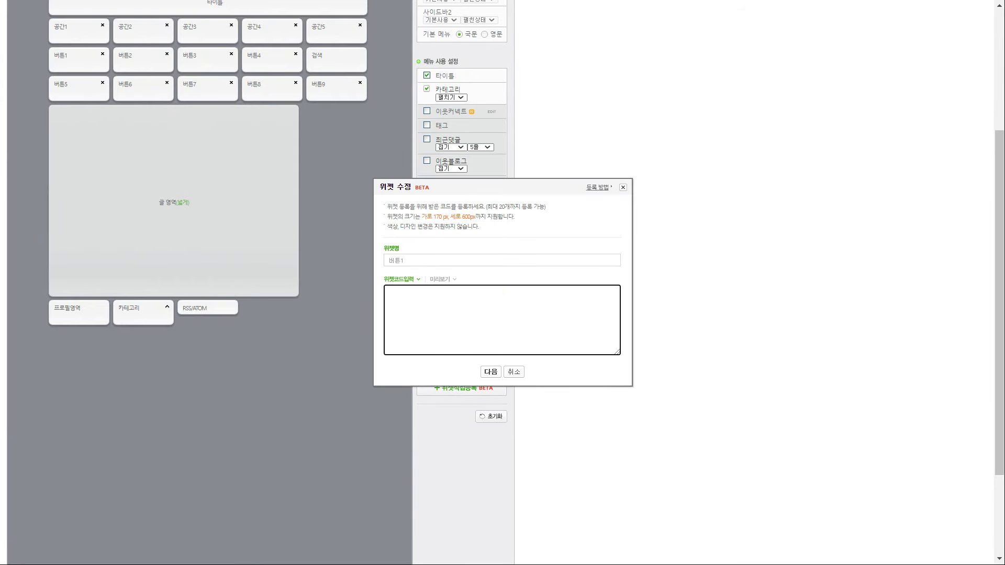
pyautogui.hotkey('alt', 'Tab')
pyautogui.moveTo(434, 111); pyautogui.dragTo(446, 121)
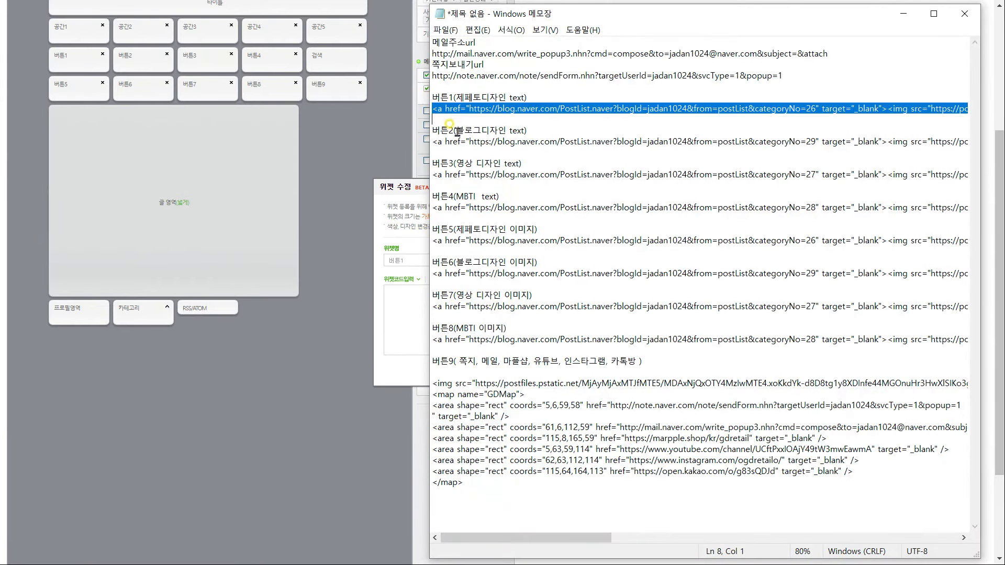
pyautogui.hotkey('ctrl', 'c')
pyautogui.hotkey('alt', 'Tab')
pyautogui.hotkey('ctrl', 'v')
pyautogui.click(485, 368)
pyautogui.click(503, 337)
pyautogui.click(608, 66)
# Replace widget 버튼2's code with the saved 버튼2 HTML and save it
pyautogui.click(484, 304)
pyautogui.hotkey('alt', 'Tab')
# Replace widget 버튼3's code with its saved HTML and save it
pyautogui.hotkey('alt', 'Tab')
pyautogui.hotkey('ctrl', 'v')
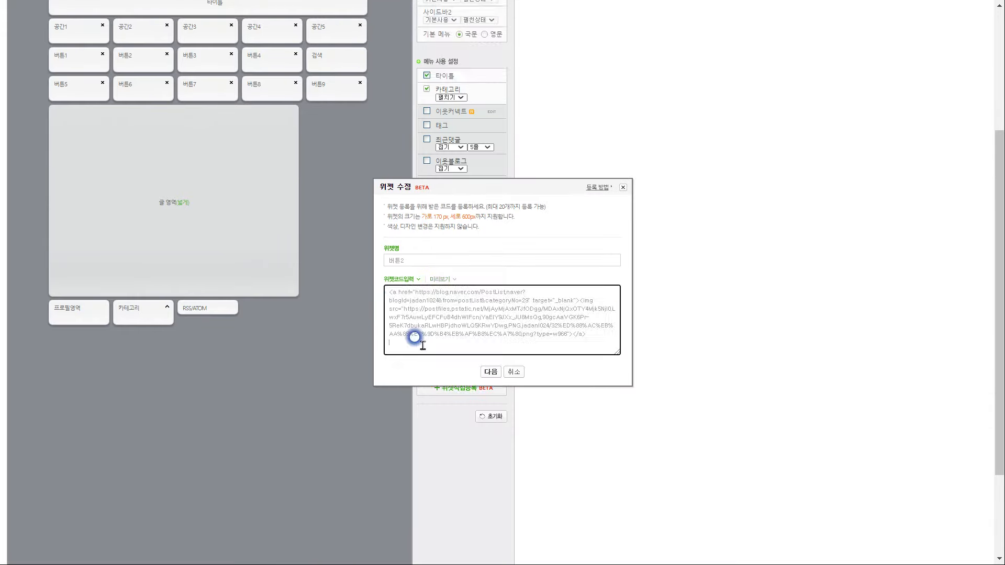
pyautogui.click(490, 372)
pyautogui.click(502, 336)
pyautogui.click(607, 65)
pyautogui.click(484, 318)
# Replace widget 버튼4's code with its saved HTML and save it
pyautogui.hotkey('alt', 'Tab')
pyautogui.click(490, 371)
pyautogui.moveTo(434, 176); pyautogui.dragTo(439, 250)
pyautogui.click(503, 337)
pyautogui.click(484, 331)
# Replace widget 버튼5's code with its saved HTML and save it
pyautogui.hotkey('alt', 'Tab')
# Paste the full image-map code into widget 버튼9 and save it
pyautogui.hotkey('alt', 'Tab')
pyautogui.hotkey('ctrl', 'v')
pyautogui.click(491, 372)
pyautogui.click(501, 336)
pyautogui.click(606, 63)
pyautogui.click(484, 345)
pyautogui.hotkey('alt', 'Tab')
pyautogui.hotkey('alt', 'Tab')
pyautogui.hotkey('ctrl', 'v')
pyautogui.click(491, 371)
pyautogui.click(502, 337)
pyautogui.click(484, 364)
pyautogui.hotkey('alt', 'Tab')
pyautogui.moveTo(465, 482); pyautogui.dragTo(431, 380)
pyautogui.hotkey('alt', 'Tab')
pyautogui.hotkey('ctrl', 'v')
pyautogui.click(490, 372)
pyautogui.click(502, 335)
# Apply the edited layout to the blog and confirm
pyautogui.scroll(-3, 341, 369)
pyautogui.click(241, 534)
pyautogui.click(570, 60)
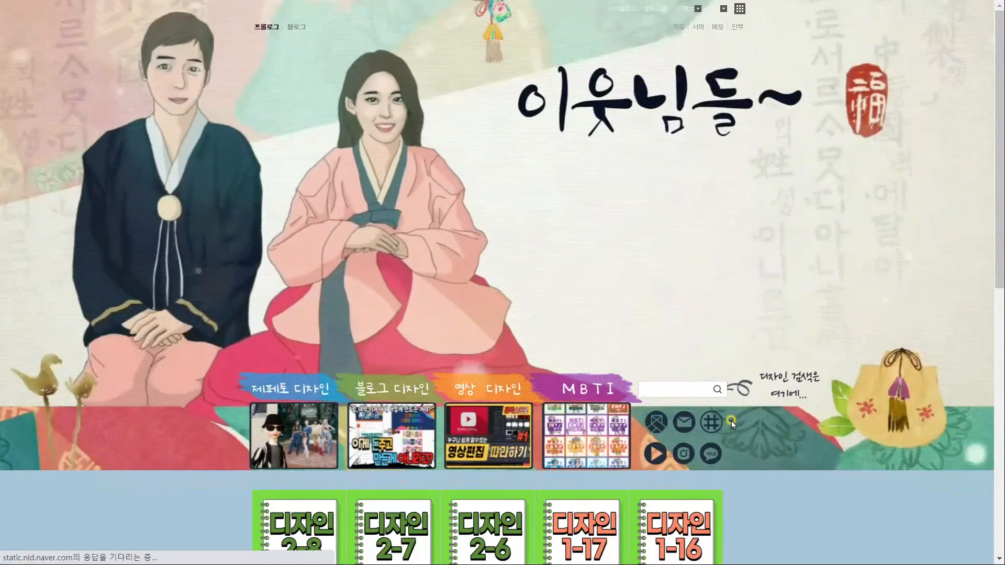
pyautogui.click(658, 423)
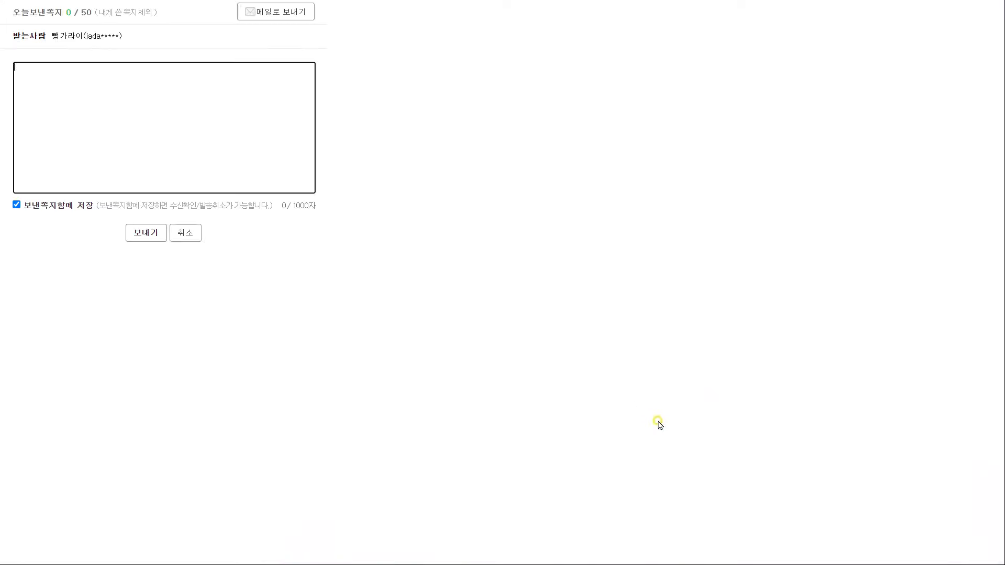
pyautogui.hotkey('ctrl', 'w')
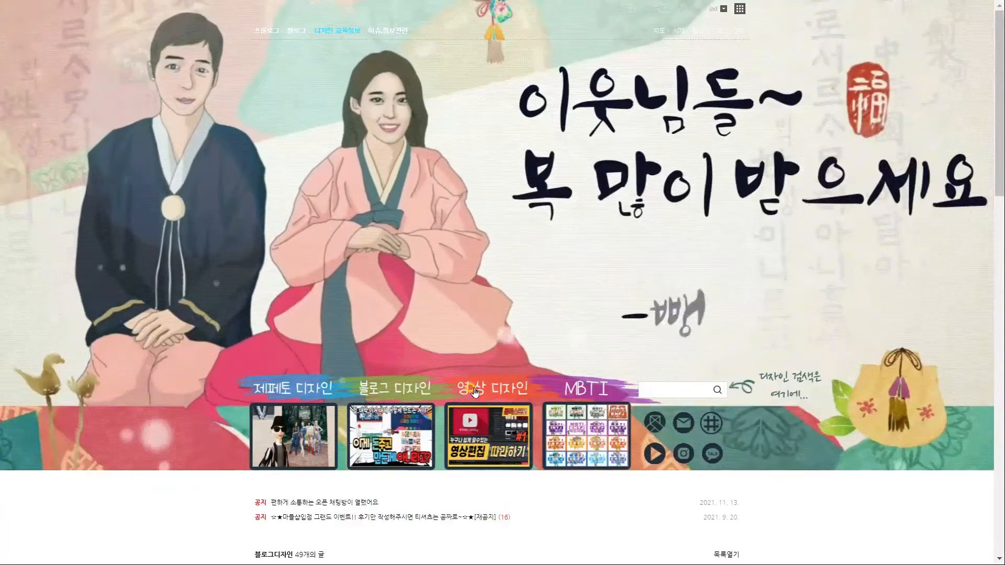
pyautogui.click(474, 388)
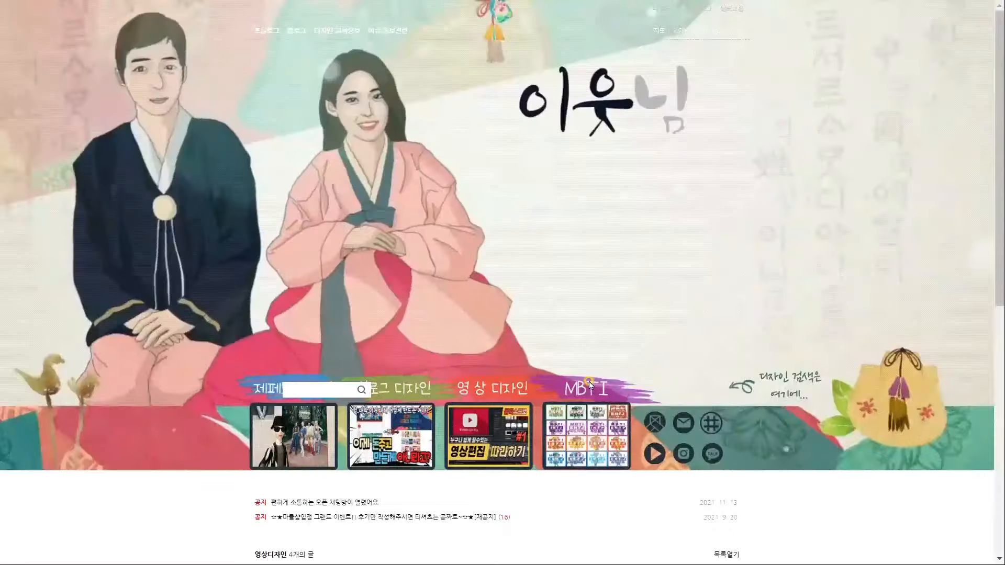
pyautogui.scroll(-4, 566, 375)
pyautogui.scroll(3, 539, 368)
pyautogui.click(390, 353)
pyautogui.scroll(-7, 466, 400)
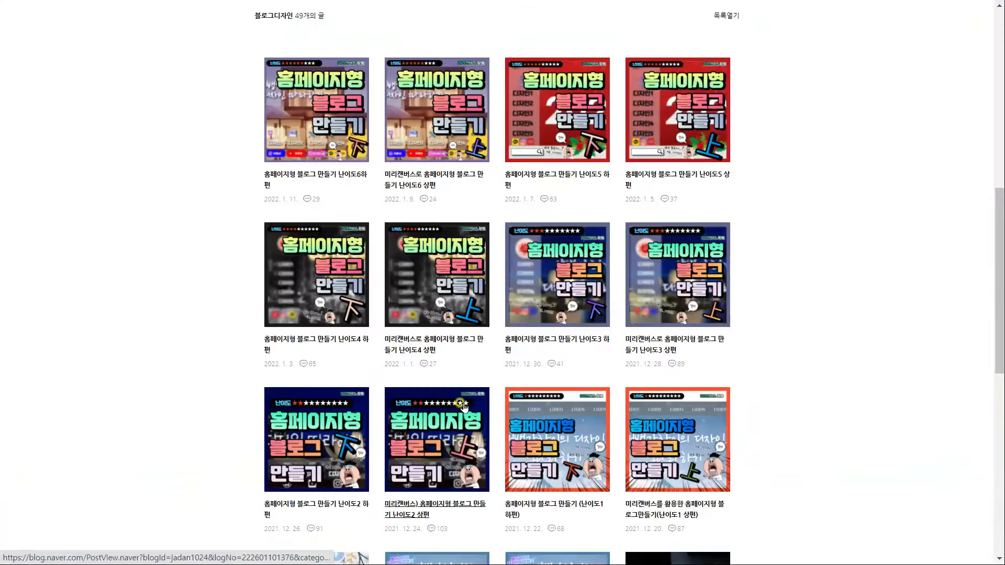
pyautogui.scroll(6, 461, 401)
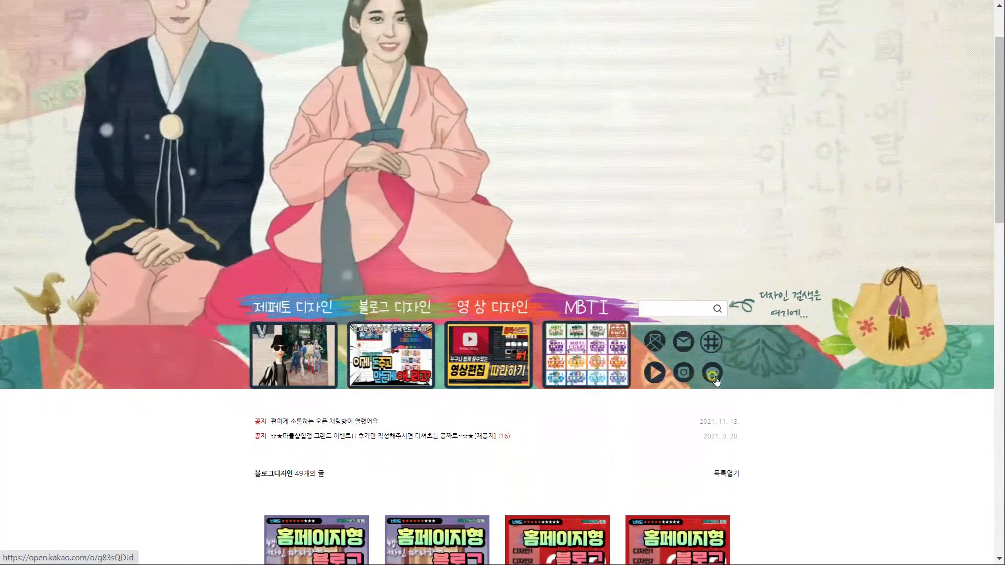
pyautogui.click(335, 422)
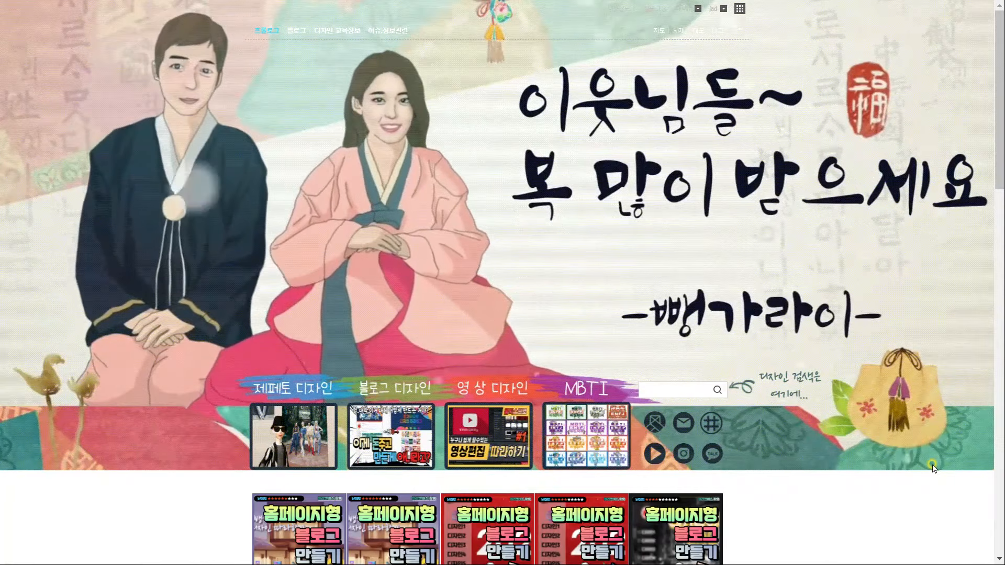
pyautogui.scroll(-3, 933, 468)
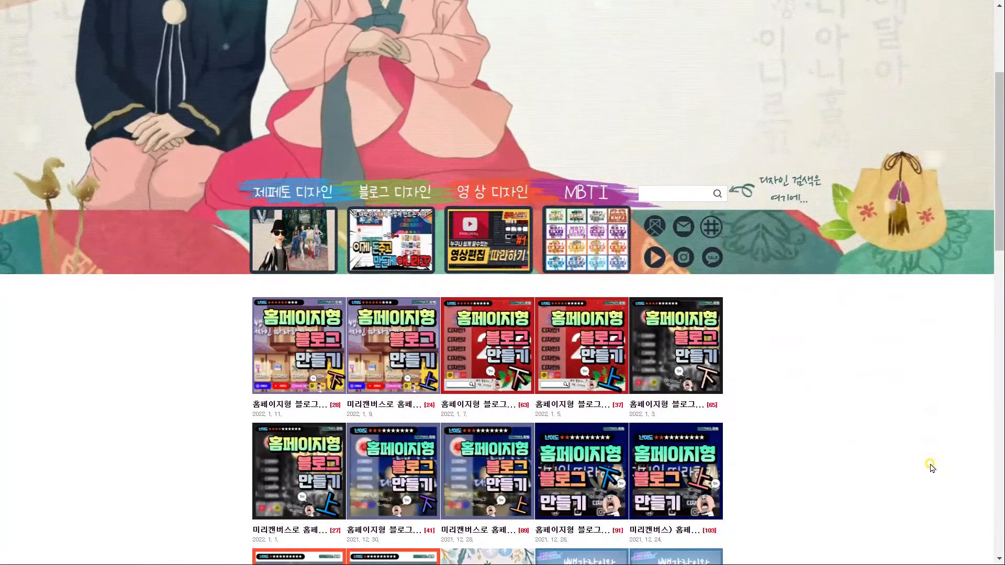
pyautogui.scroll(-6, 932, 467)
pyautogui.scroll(-8, 932, 467)
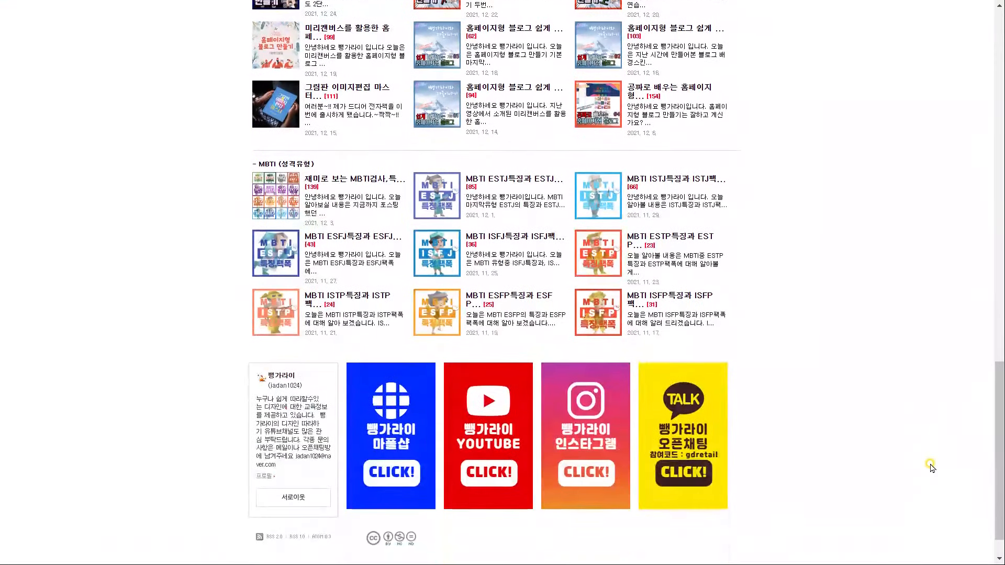
pyautogui.scroll(5, 932, 467)
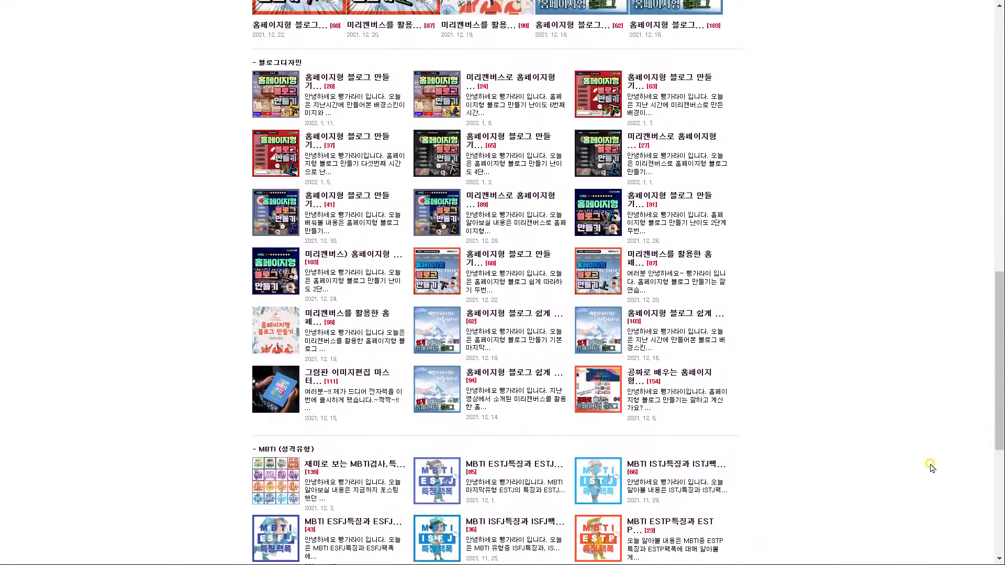
pyautogui.scroll(10, 932, 467)
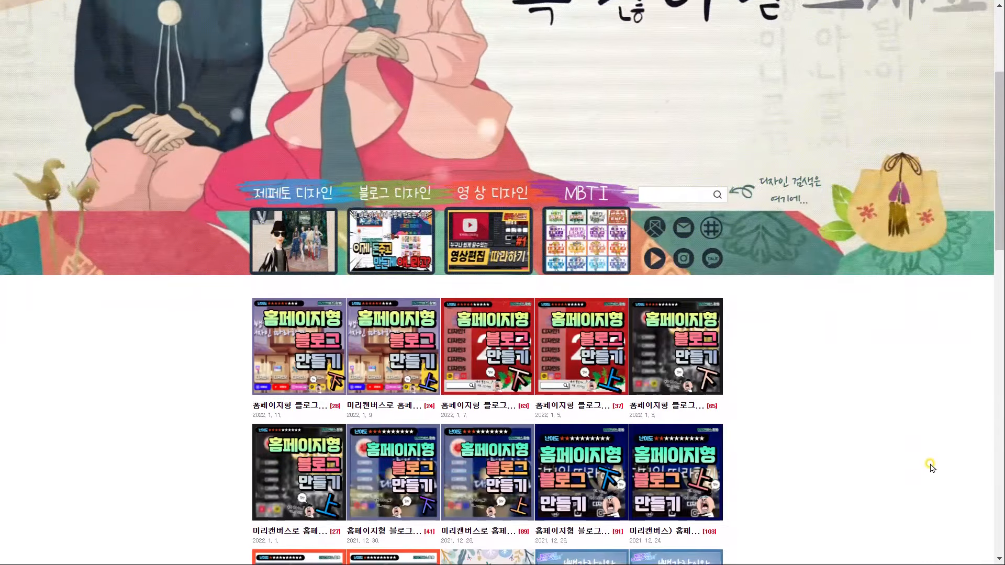
pyautogui.scroll(3, 932, 467)
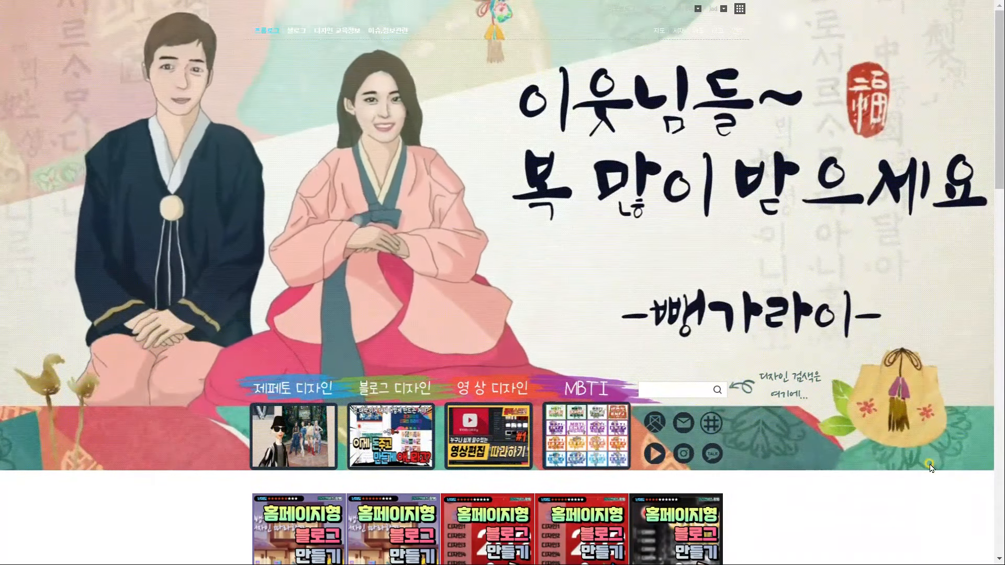